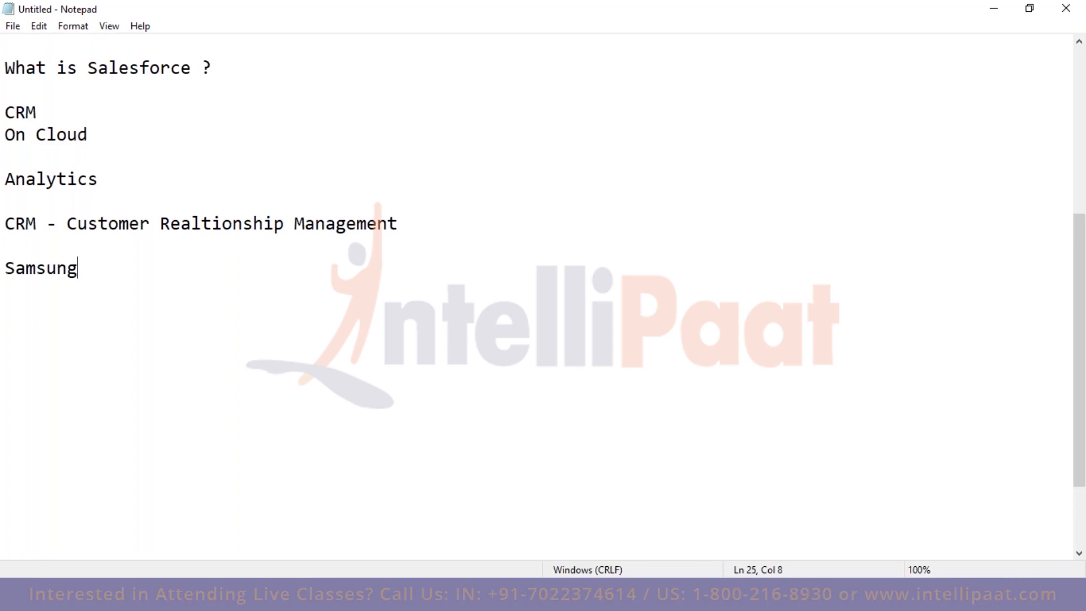
- Finish the 'Samsung --- Mobile' note and add 'Marketing Cloud -> Campaign, Email, Media' below it
type("--- Mobile")
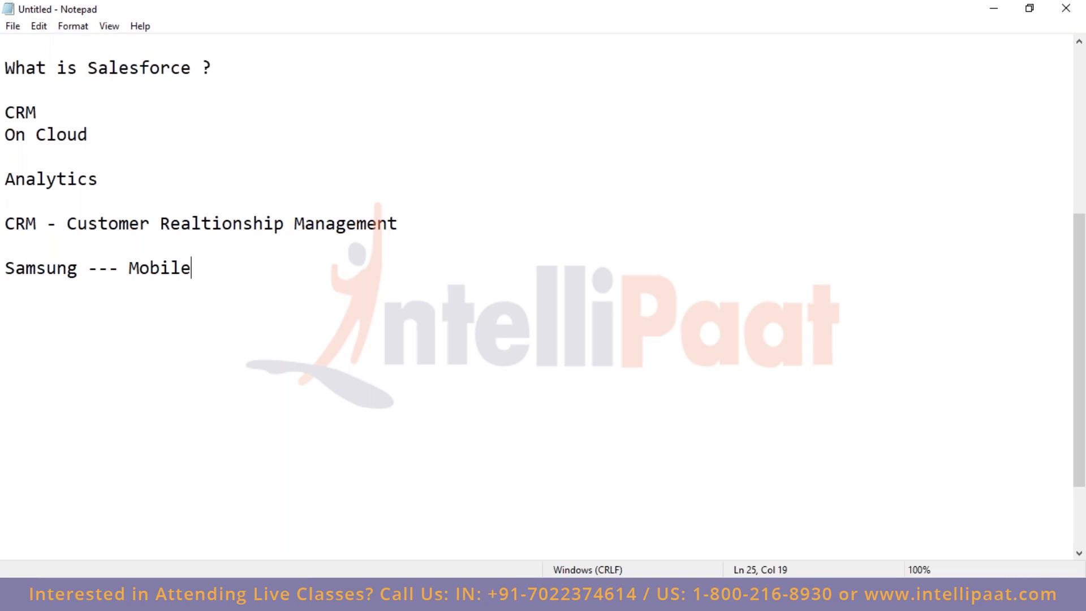
key("Return")
key("Return")
type("Ca")
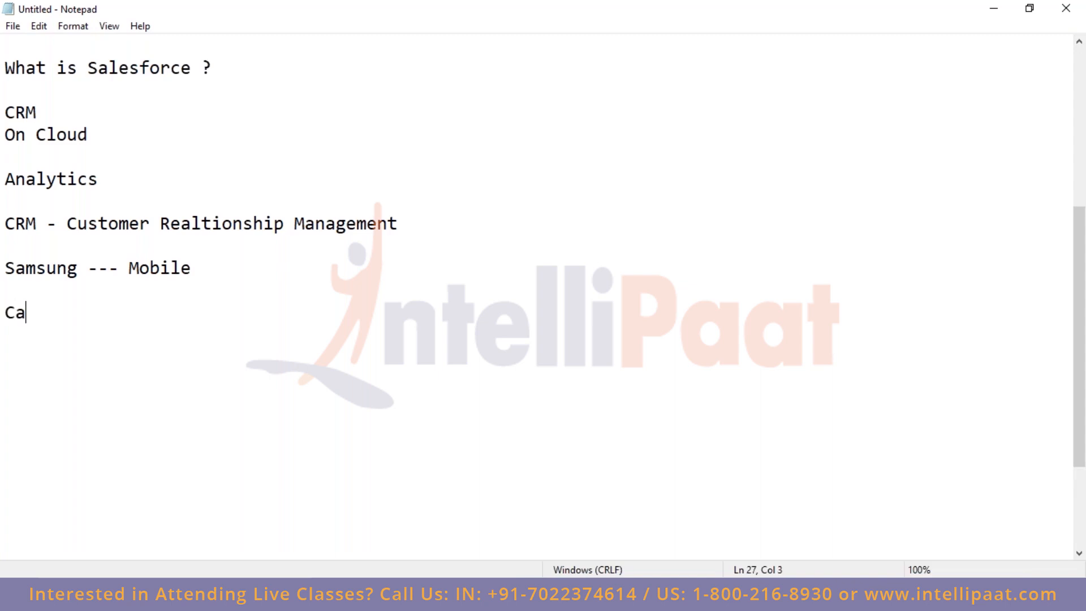
type("mpaign")
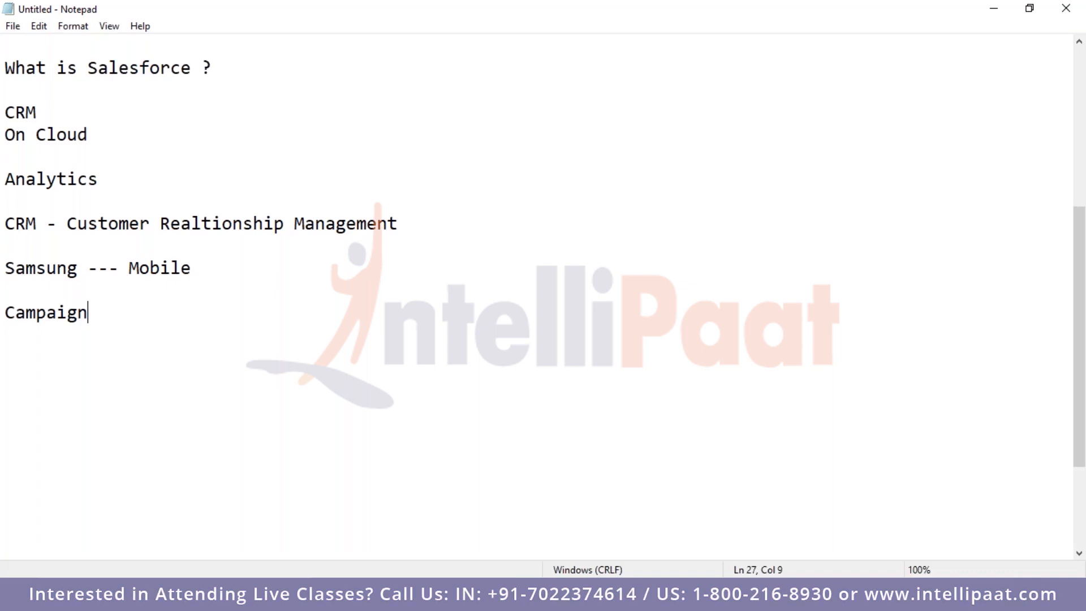
type(", Email, M")
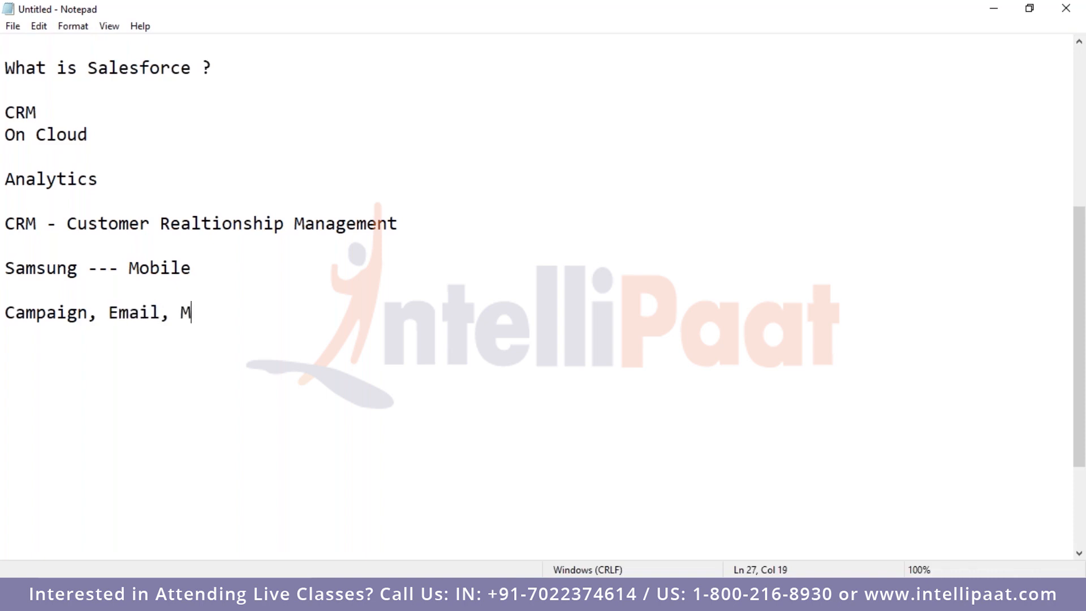
type("edia")
key("Left")
key("Left")
key("Left")
key("Left")
key("Left")
key("Left")
key("Left")
key("Left")
key("Left")
key("Left")
key("Left")
key("Left")
key("Left")
key("Left")
key("Left")
key("Left")
key("Left")
key("Left")
key("Left")
key("Left")
key("Left")
key("Left")
type("Marketing Cloud ->")
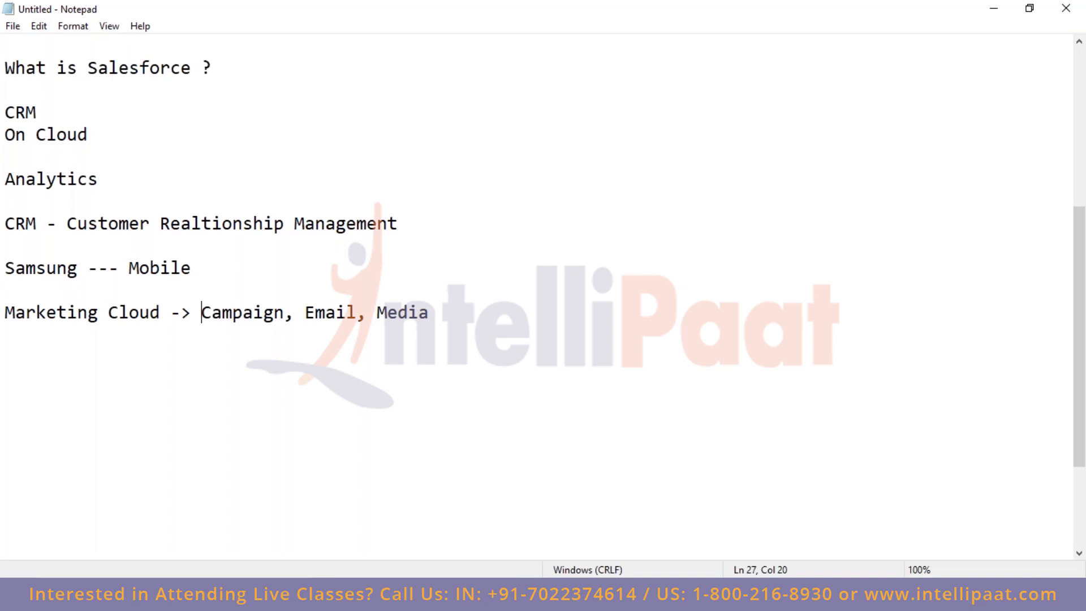
- Add the line 'Lead(Prospect Customer (B2C/B2B)/Enquiry)' beneath the Marketing Cloud entry
key("Right")
key("Right")
key("Right")
key("Right")
key("Right")
key("Right")
key("Right")
key("Right")
key("Right")
key("Right")
key("Right")
key("Right")
key("Right")
key("Right")
key("Right")
key("Right")
key("Right")
key("Right")
key("Right")
key("Right")
type("Prospect Customer")
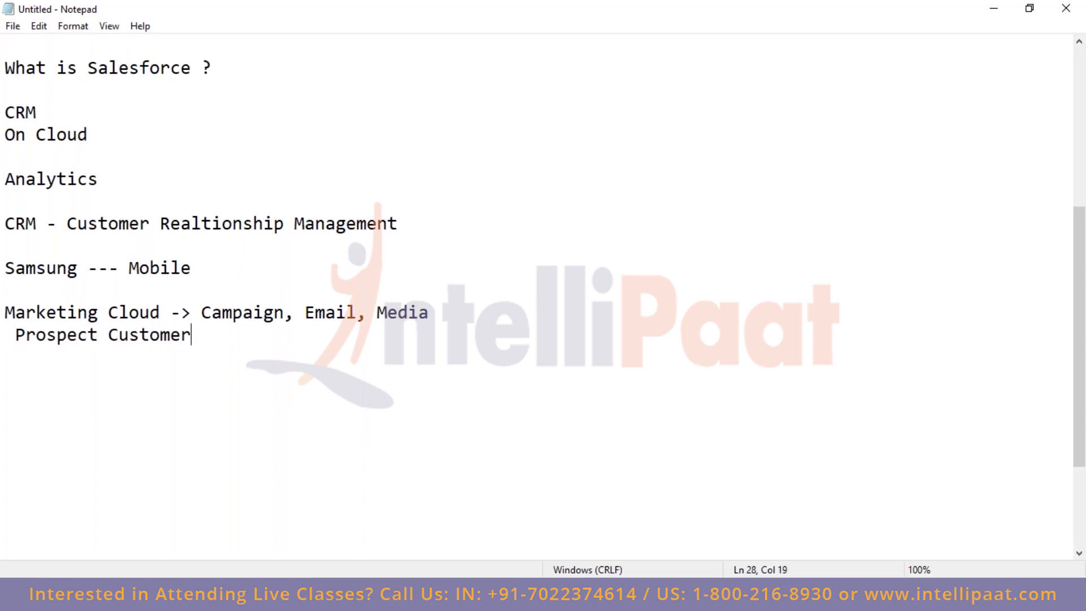
type("/Enquiry")
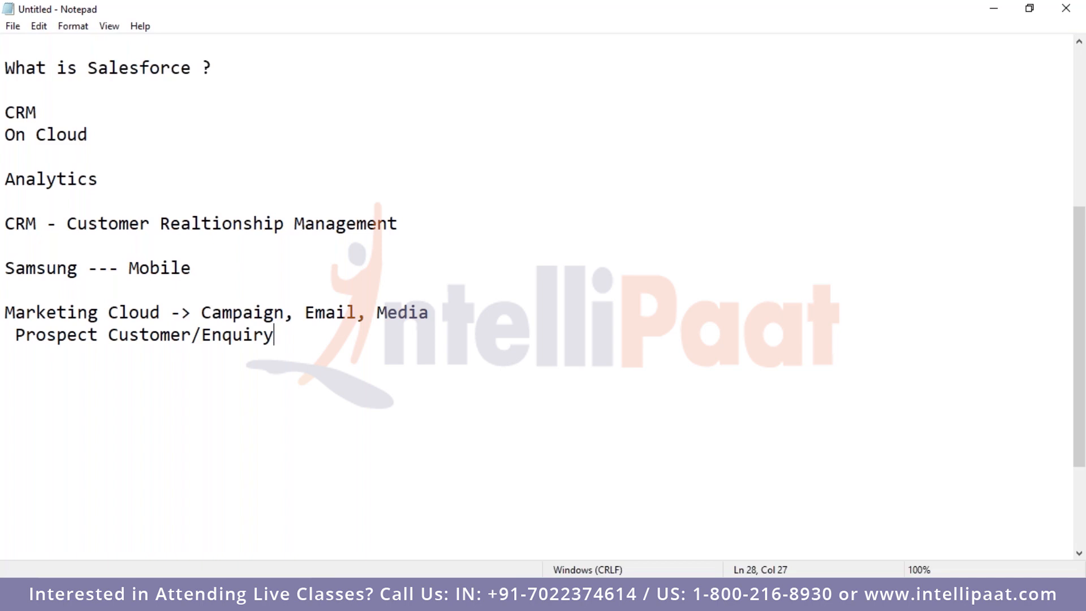
key("Left")
key("Left")
key("Left")
key("Left")
key("Left")
key("Left")
key("Left")
key("Left")
key("Left")
key("Right")
type("(B2C")
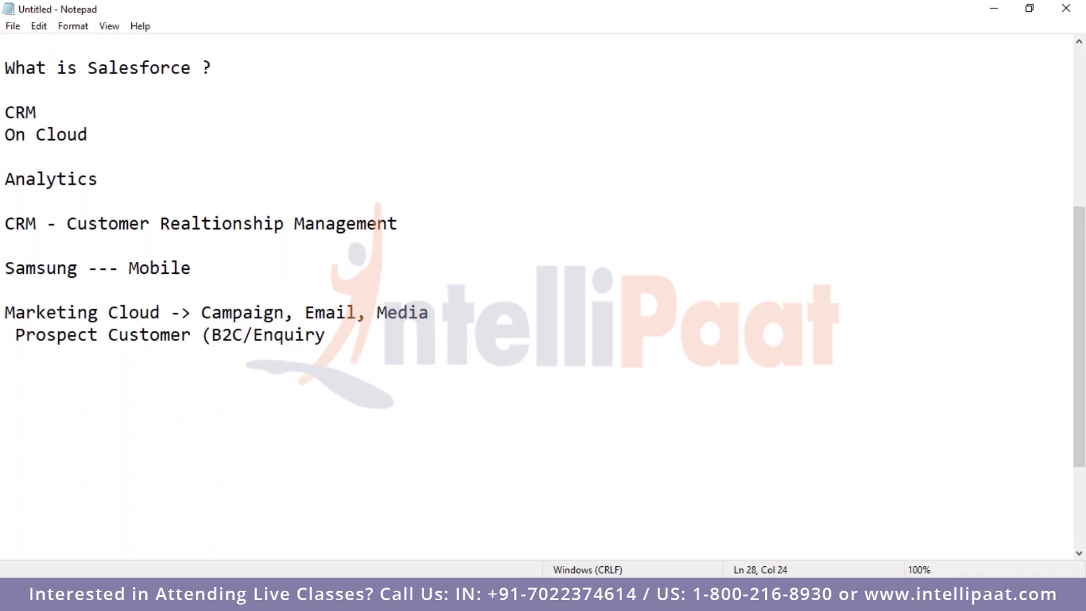
type("/B2")
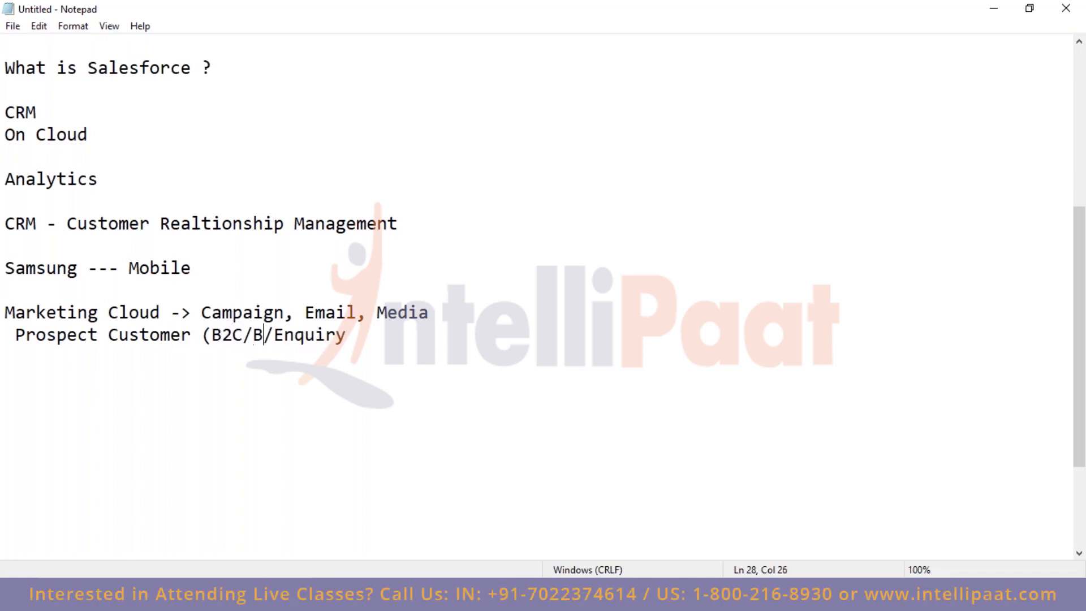
type("B)")
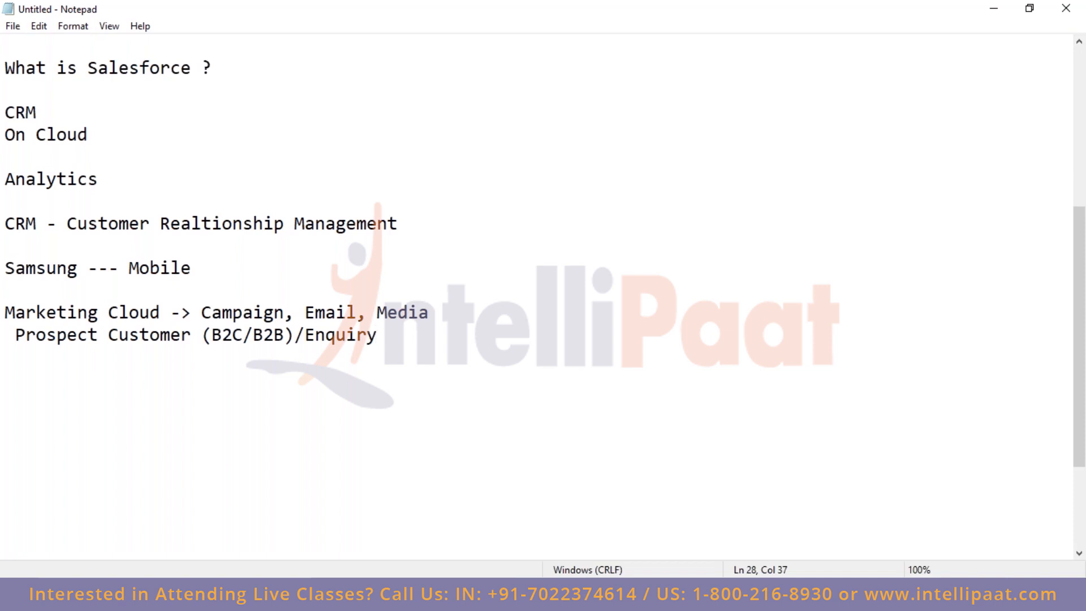
key("Left")
key("Left")
key("Left")
key("Left")
key("Left")
key("Left")
key("Left")
key("Left")
key("Left")
key("Left")
key("Left")
key("Left")
key("Left")
key("Left")
key("Left")
key("Left")
key("Left")
key("Left")
key("Left")
key("Left")
key("Left")
type("Lead(")
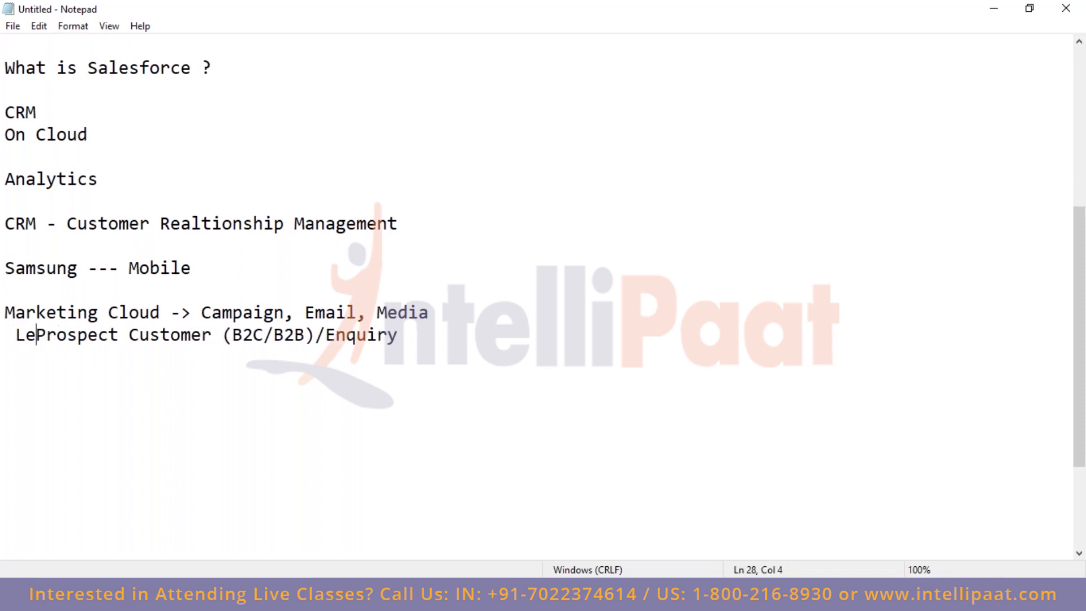
key("Right")
key("Right")
key("Right")
key("Right")
key("Right")
key("Right")
key("Right")
key("Right")
key("Right")
key("Right")
key("Right")
key("Right")
key("Right")
key("Right")
key("Right")
key("Right")
key("Right")
key("Right")
key("Right")
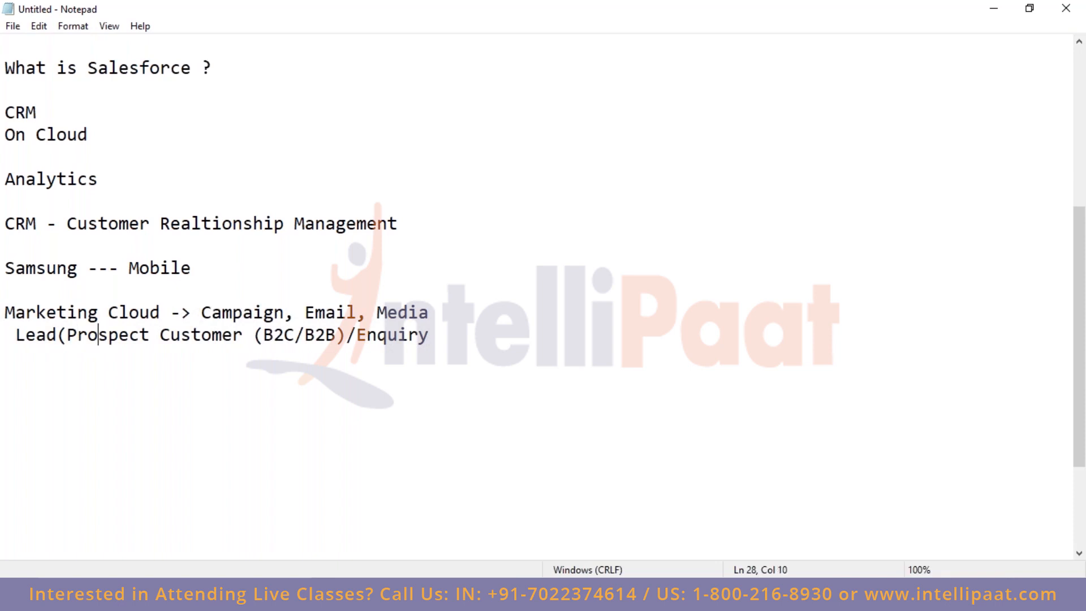
key("Right")
key("Right")
key("Right")
key("Right")
key("Right")
key("Right")
key("Right")
key("Right")
key("Right")
key("Right")
key("Right")
key("Right")
key("Right")
key("Right")
key("Right")
key("Right")
type(")")
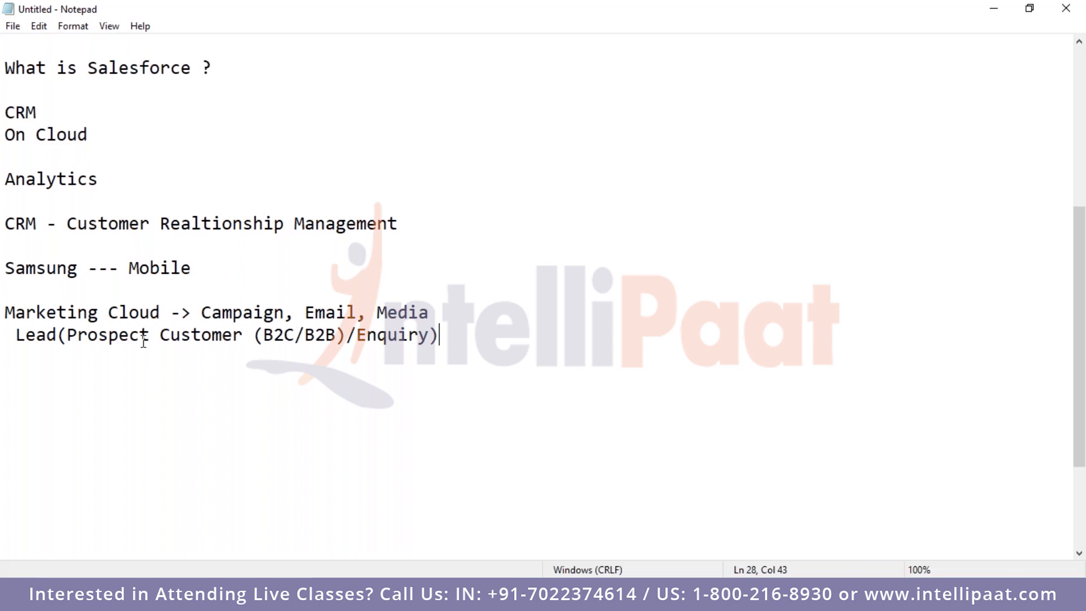
- Append ', Account(Company/Partner/Competitor)' to the end of the Lead line
type(", Account")
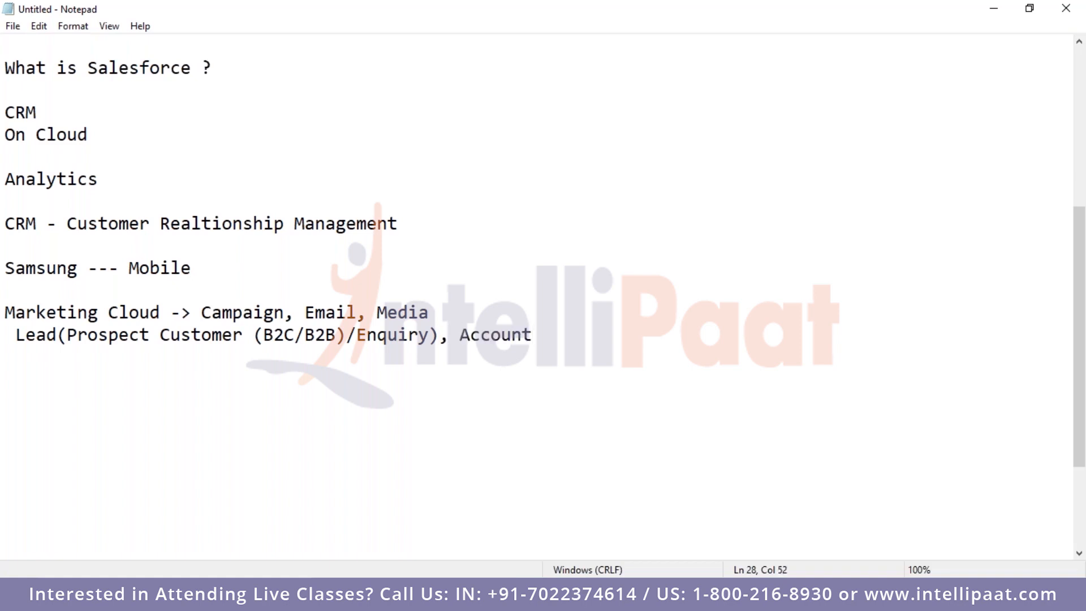
type("(Company")
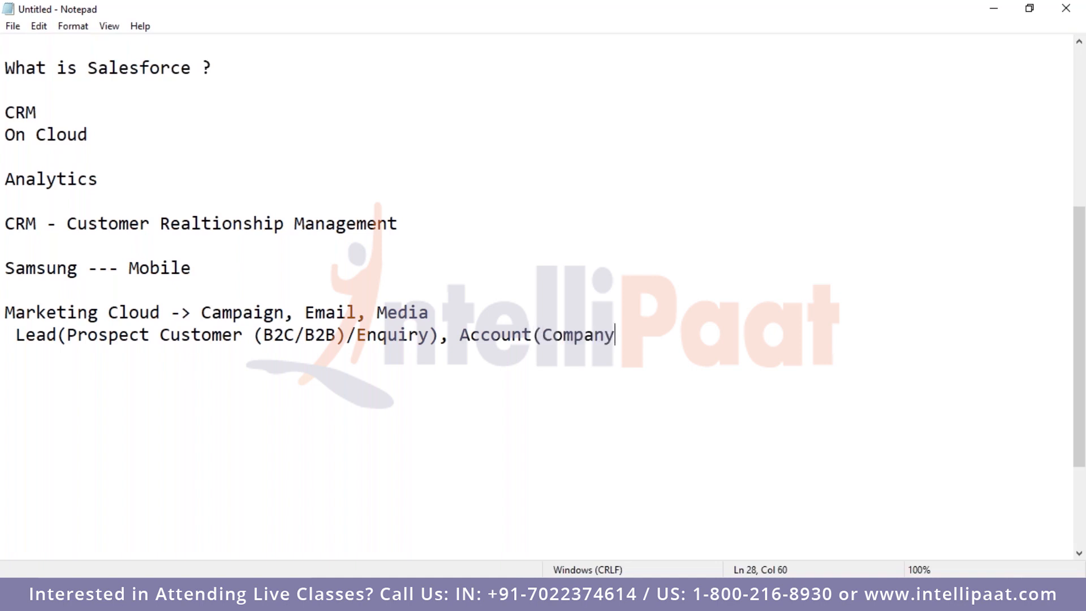
type("/Partner/Competitor")
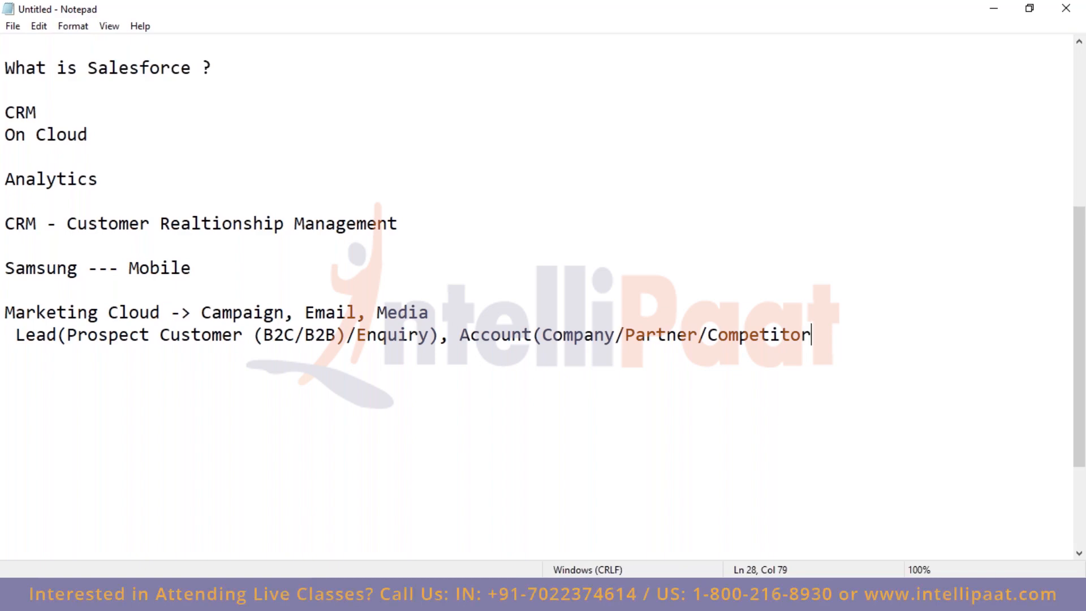
left_click(1060, 26)
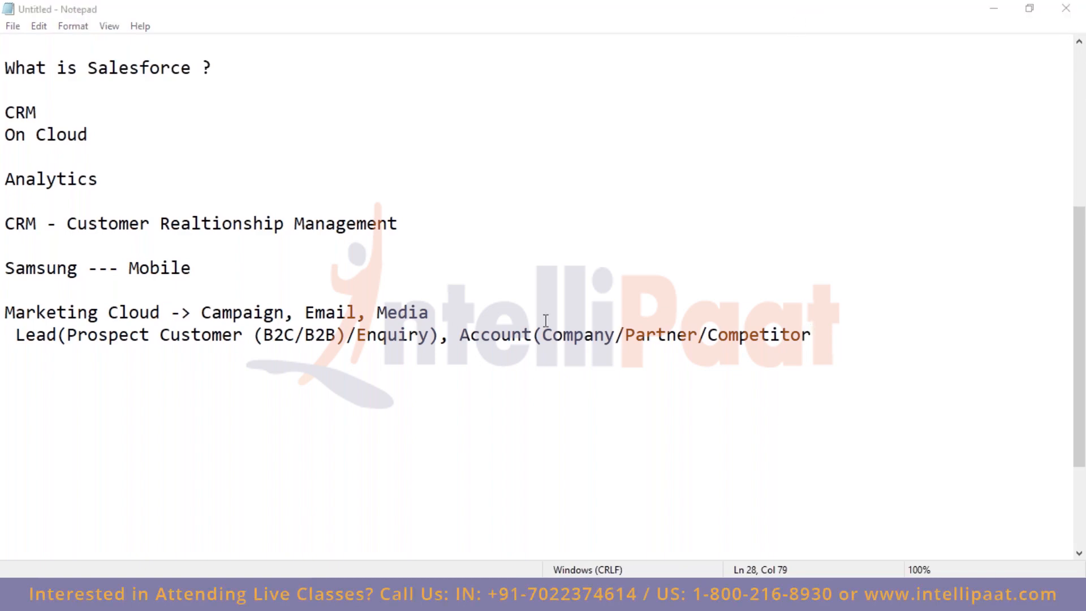
left_click(615, 334)
left_click(820, 330)
type(")")
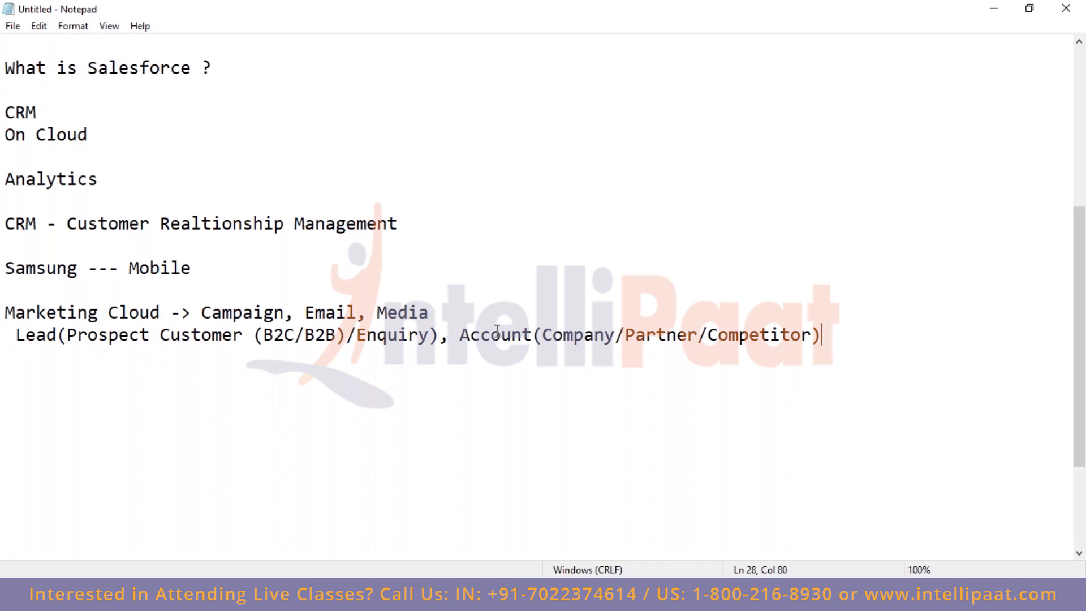
- Highlight B2B and B2C on the Lead line to point them out, then return to its end
left_click_drag(304, 334, 337, 338)
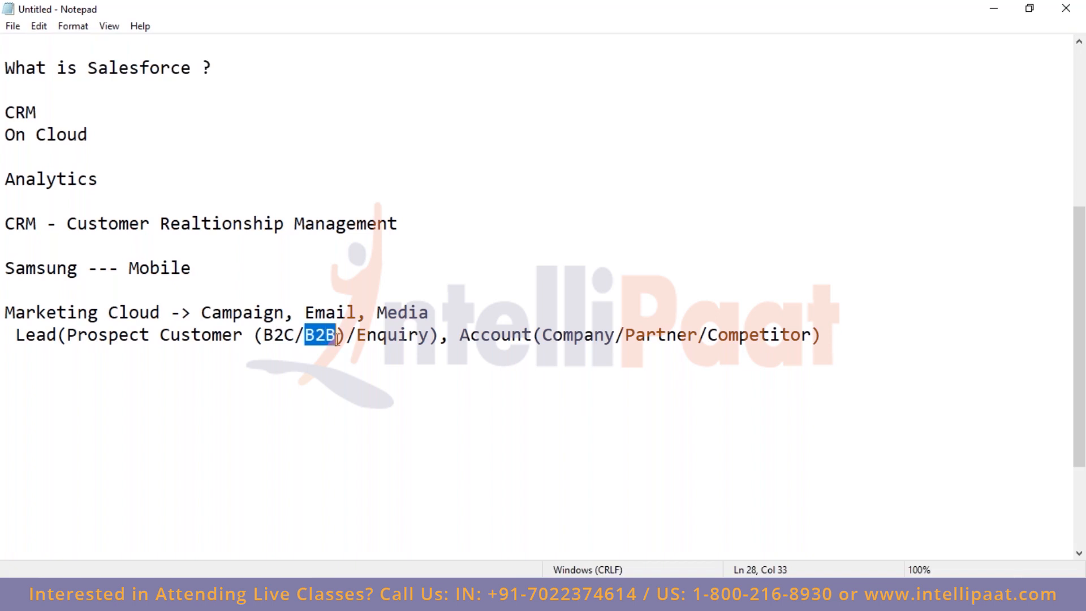
left_click(295, 334)
left_click_drag(277, 339, 265, 342)
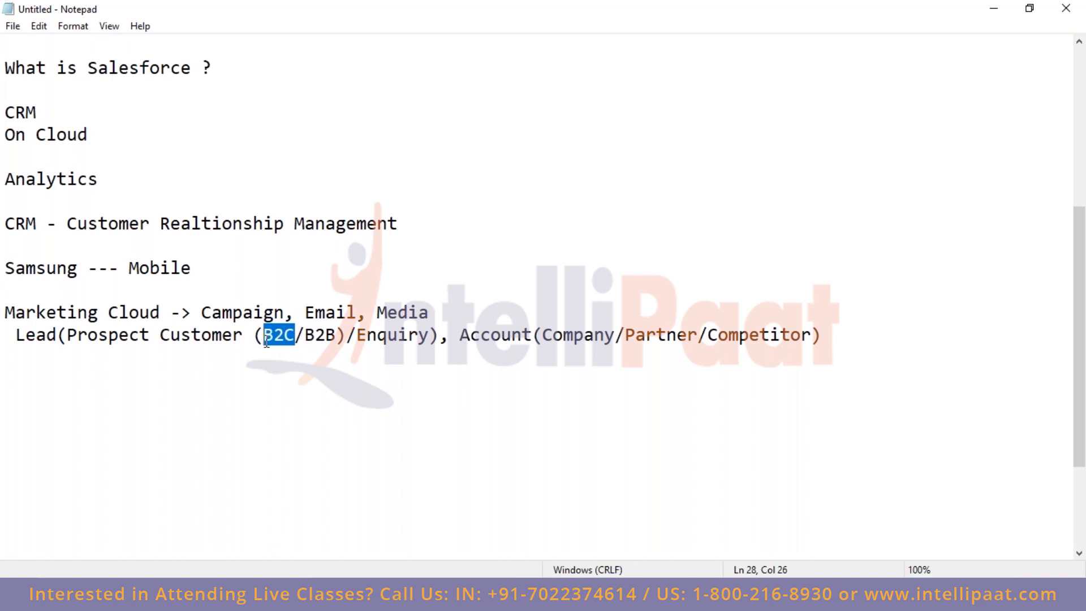
left_click(827, 338)
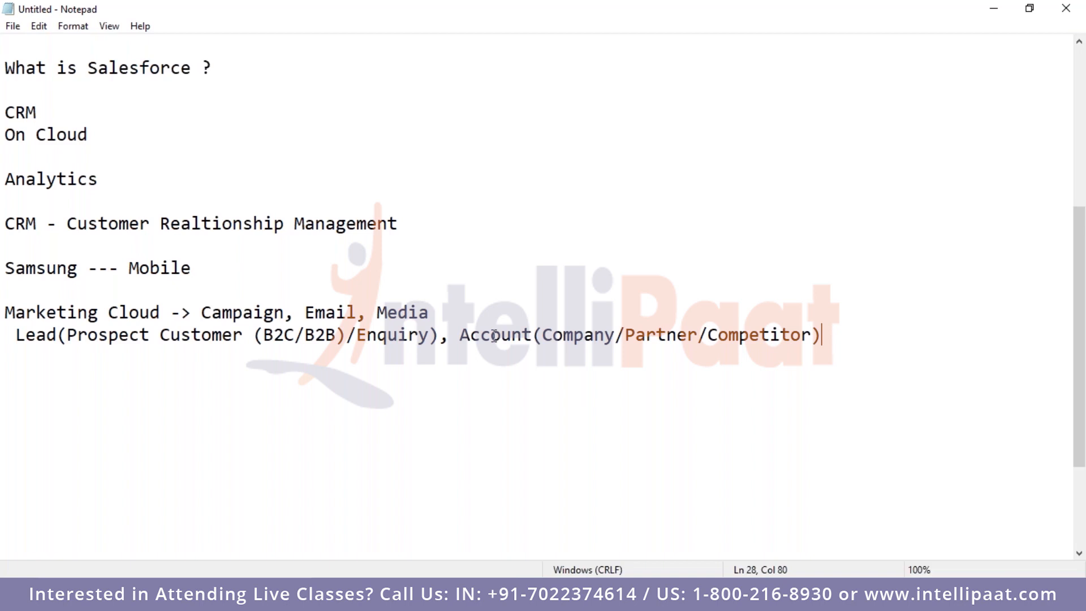
- Append ', Contact, Opportunity (Propect Business)' to the Lead line and highlight Opportunity
type(", Contact")
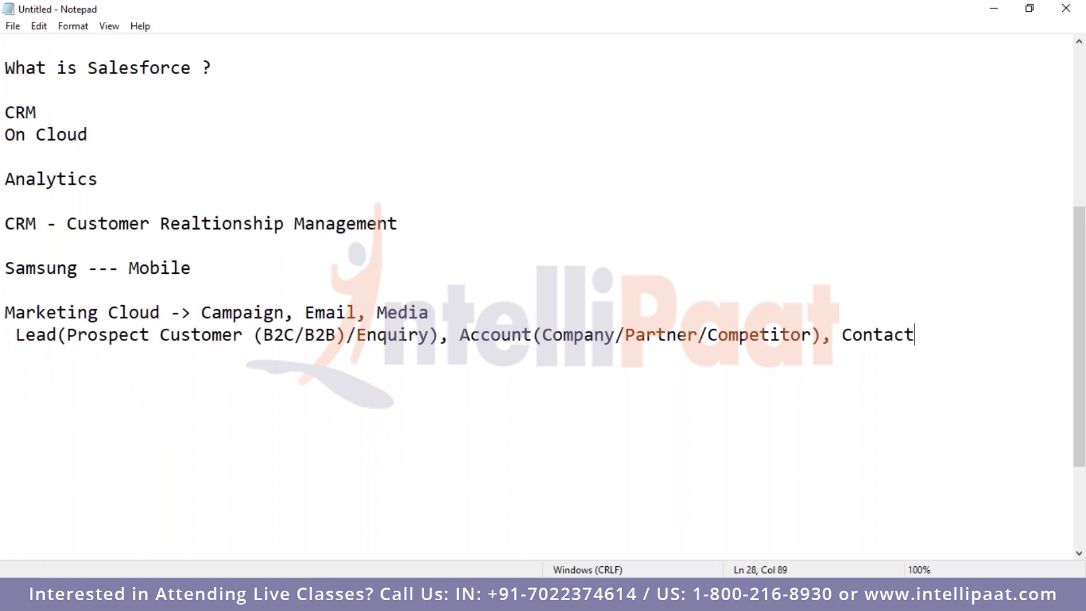
type(", Opportunity")
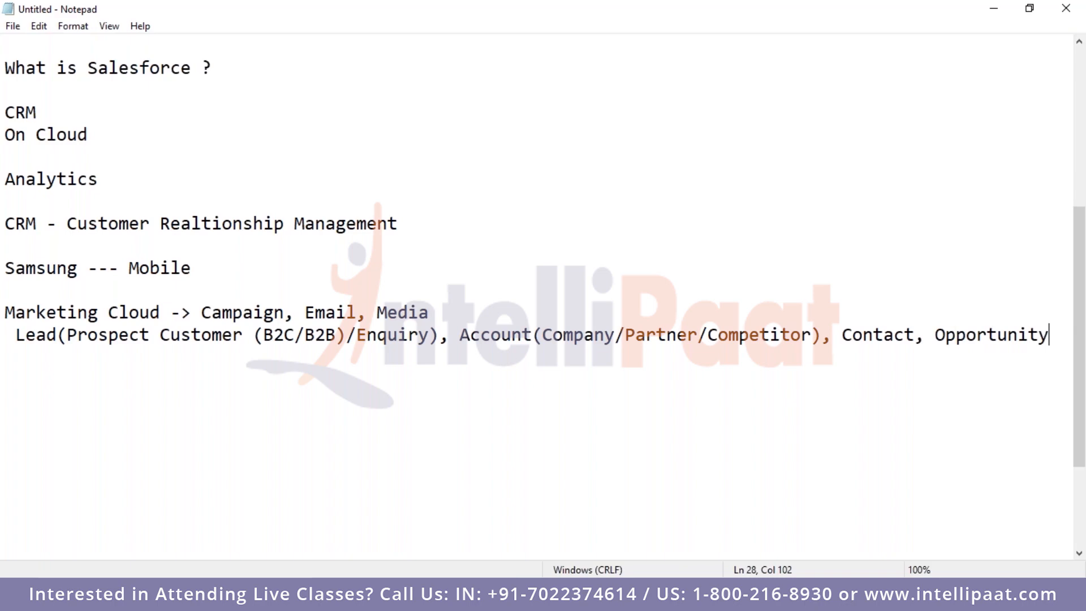
type(" (Prope")
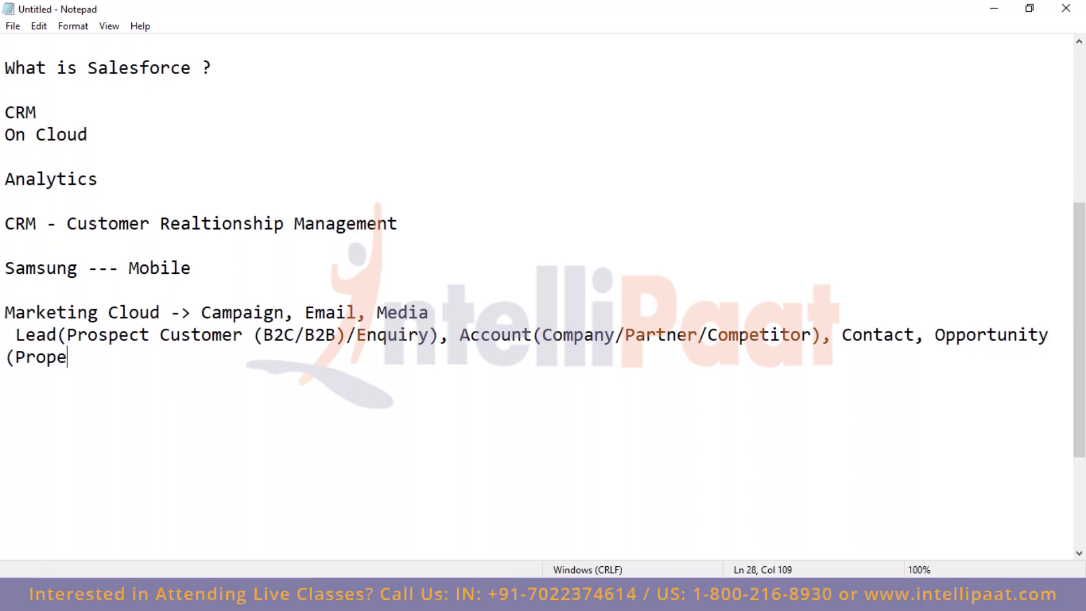
type("ct Business)")
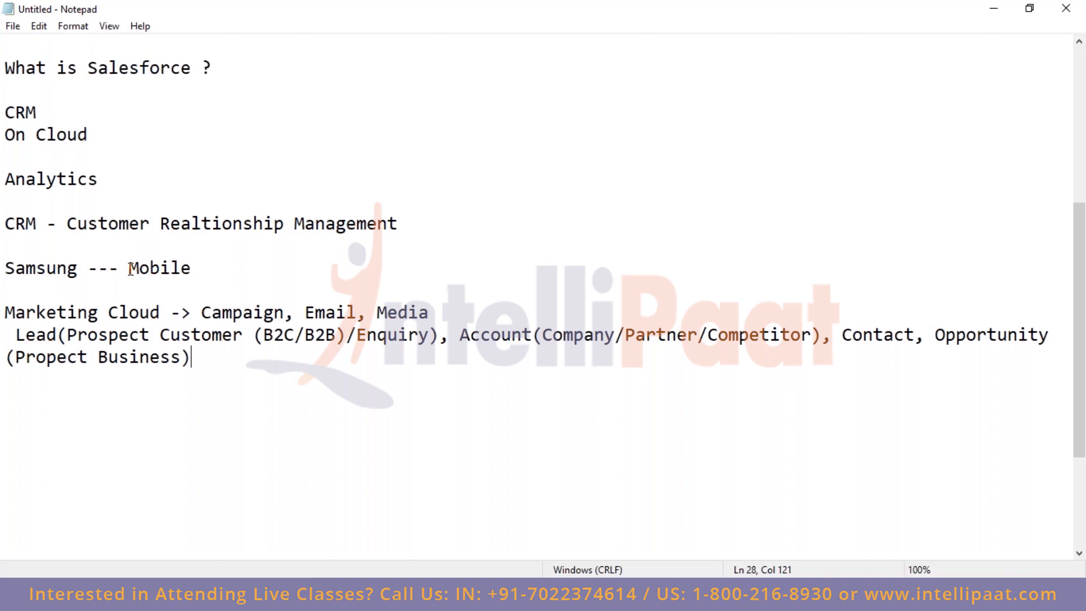
left_click(934, 334)
left_click_drag(934, 334, 1049, 338)
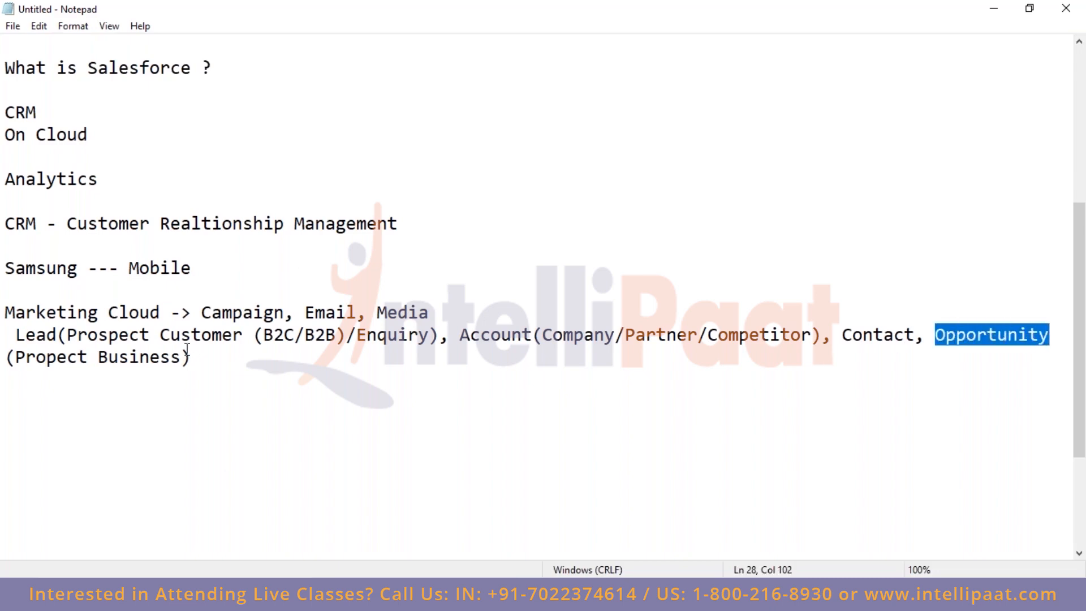
left_click(201, 358)
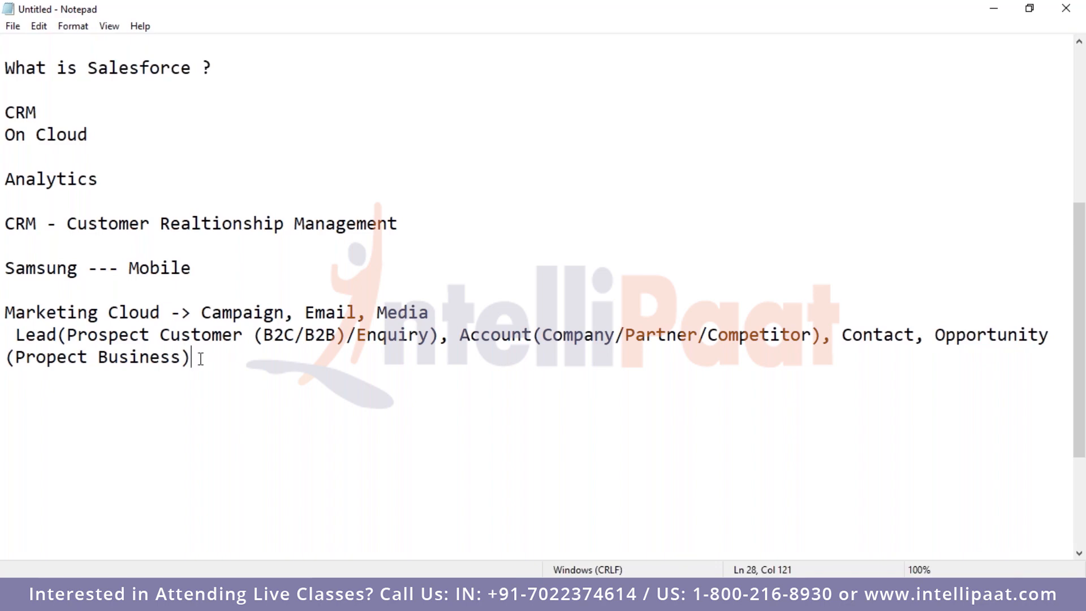
- Add '-- Close Lost / Close Won' after (Propect Business), correcting the 'Closed' typos
type("-- Closed Off")
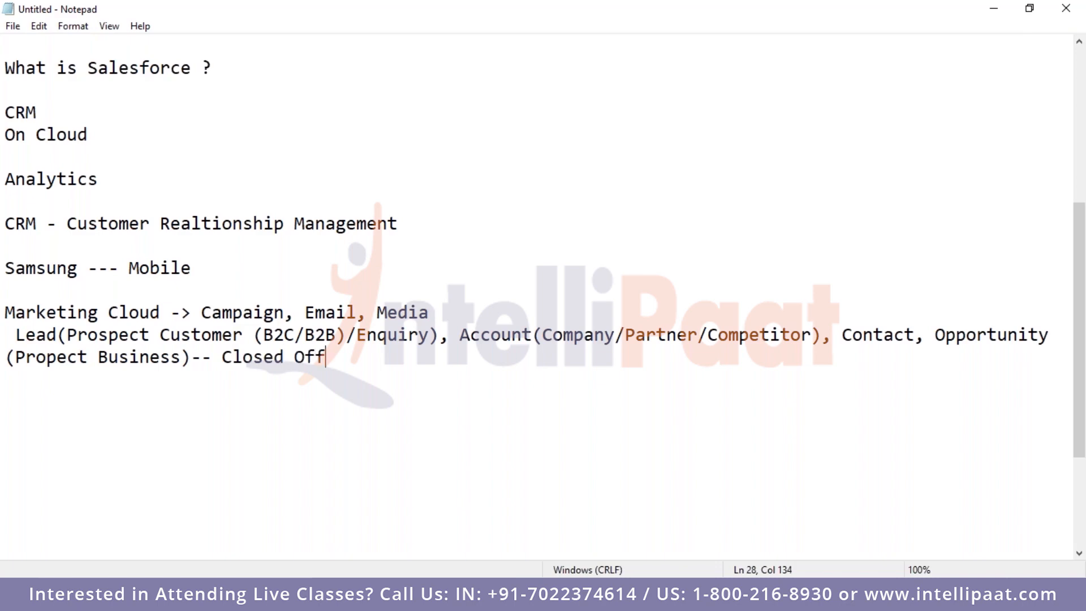
key("BackSpace")
key("BackSpace")
key("BackSpace")
type("Lost / ClosedWon")
key("Left")
key("Left")
key("Left")
key("BackSpace")
left_click(284, 357)
key("BackSpace")
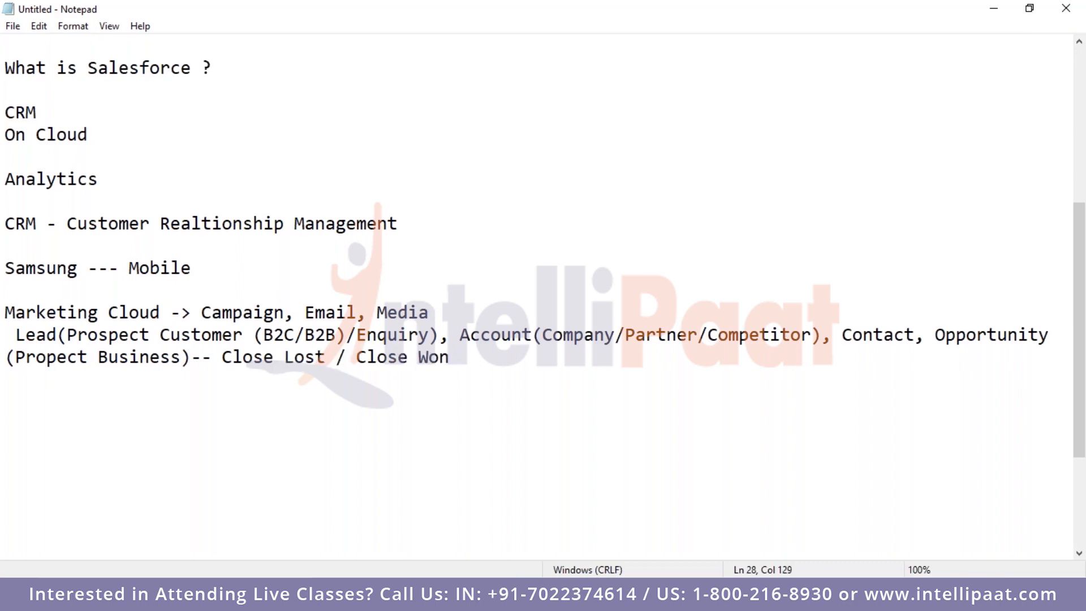
key("ctrl+Left")
key("shift+Right")
key("shift+Right")
key("shift+Right")
key("shift+Right")
key("shift+Right")
key("shift+Right")
key("shift+Right")
key("shift+Right")
key("shift+Right")
key("shift+Right")
key("shift+Right")
key("shift+Right")
key("shift+Right")
key("shift+Right")
key("shift+Right")
key("shift+Right")
key("shift+Right")
key("shift+Right")
key("shift+Right")
key("shift+Right")
key("shift+Right")
key("Right")
- Append ', Order' after Close Won on the Lead line
key("Return")
key("BackSpace")
type(", Order")
key("Up")
key("Left")
key("Left")
key("Left")
key("Left")
key("Left")
key("Left")
key("Left")
key("Left")
key("Left")
key("Left")
key("Left")
key("Left")
key("Left")
key("Left")
key("Left")
key("Left")
key("Left")
key("Left")
key("Left")
key("Left")
key("Left")
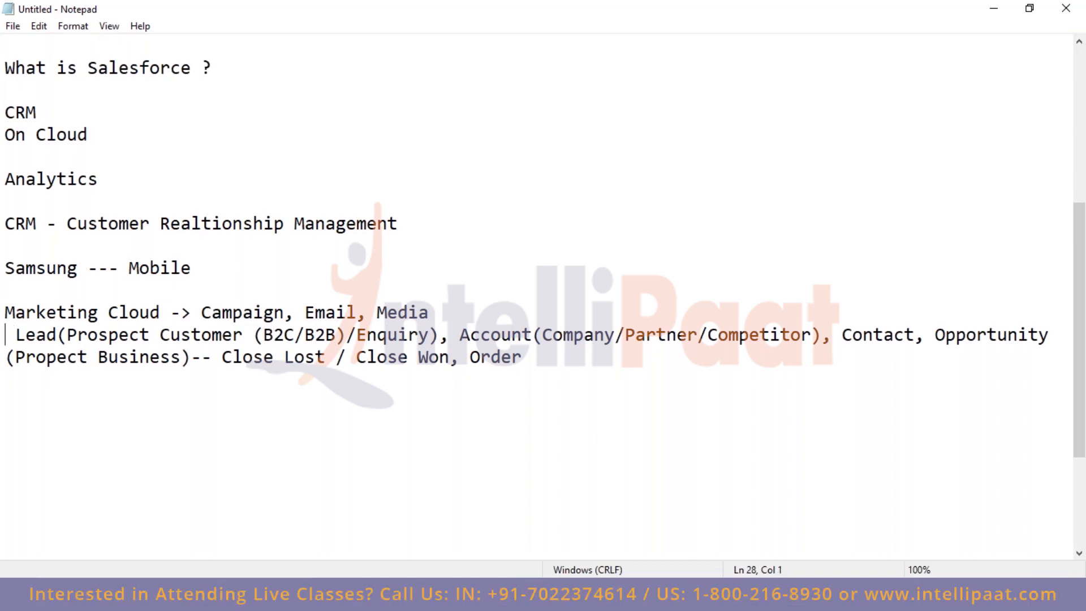
- Prefix the Lead line with 'Sales Cloud ->'
key("Right")
key("Right")
key("Right")
key("Right")
key("Right")
key("Right")
key("Right")
key("Right")
key("Right")
key("Right")
key("Right")
key("Right")
key("Right")
key("Right")
key("Right")
key("Right")
key("Right")
key("Right")
key("Right")
key("Right")
key("Right")
key("Right")
key("Right")
key("Right")
key("Right")
key("Right")
key("Right")
key("Right")
key("Right")
key("Right")
key("Right")
key("Right")
key("Right")
key("Right")
key("Right")
key("Right")
key("Right")
key("Right")
key("Right")
key("Right")
key("Right")
key("Right")
key("Right")
key("Right")
key("Right")
key("Right")
key("Right")
key("Right")
key("Right")
key("Right")
key("Right")
key("Right")
key("Right")
key("Right")
key("Right")
key("Right")
key("Right")
key("Right")
key("Right")
key("Right")
key("Right")
key("Right")
key("Right")
key("Right")
key("Right")
key("Right")
key("Right")
key("Right")
key("Left")
key("Left")
key("Left")
key("Left")
key("Left")
key("Left")
key("Left")
key("Left")
key("Left")
key("Left")
key("Left")
key("Left")
key("Left")
key("Left")
key("Left")
key("Left")
key("Left")
key("Left")
key("Left")
key("Left")
key("Left")
key("Left")
key("Left")
key("Left")
key("Left")
key("Left")
key("Left")
key("Left")
key("Left")
key("Left")
key("Left")
key("Left")
key("Left")
key("Left")
key("Left")
key("Left")
key("Left")
key("Left")
key("Left")
key("Left")
type("SalesCloud ->")
key("Left")
key("Left")
key("Left")
key("Left")
key("Left")
key("Left")
key("Left")
key("Left")
key("Left")
key("Left")
key("Right")
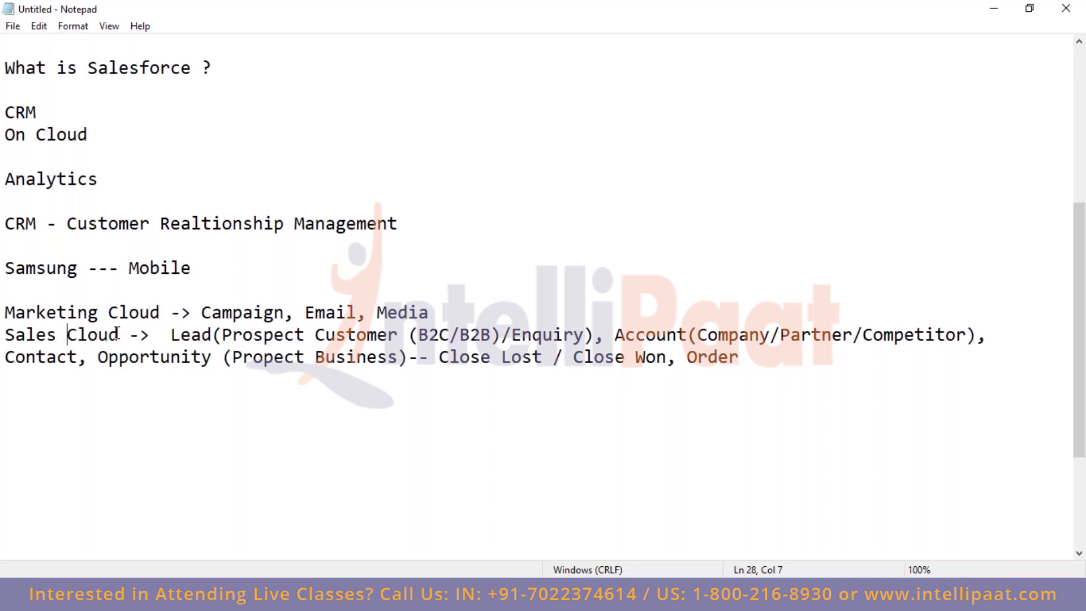
- Highlight Lead, Account, Order, Campaign and the Sales Cloud line, then start a new line after Order
left_click_drag(170, 333, 213, 333)
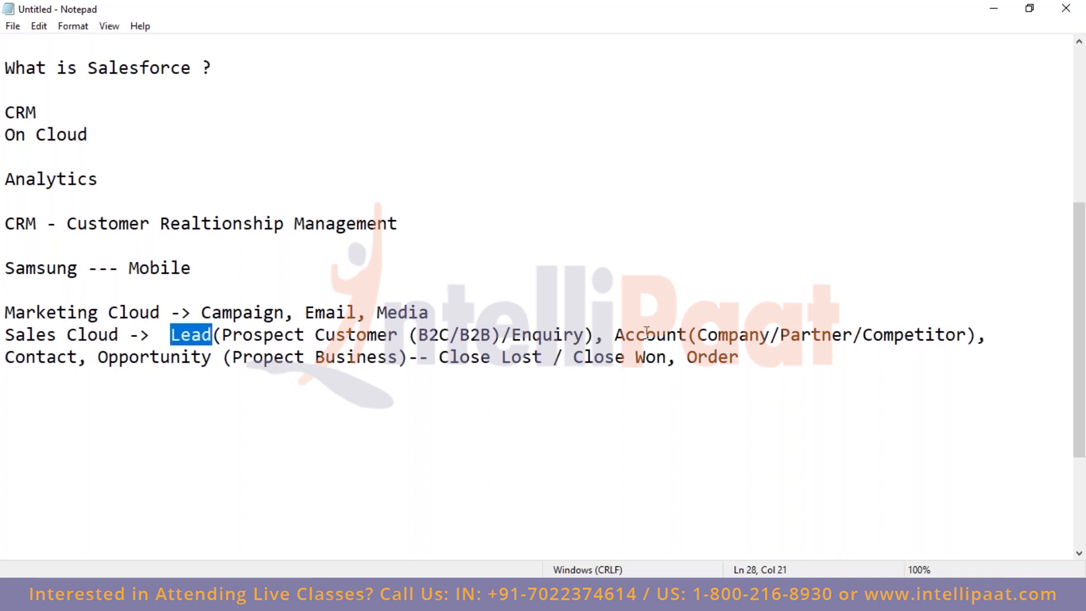
double_click(646, 334)
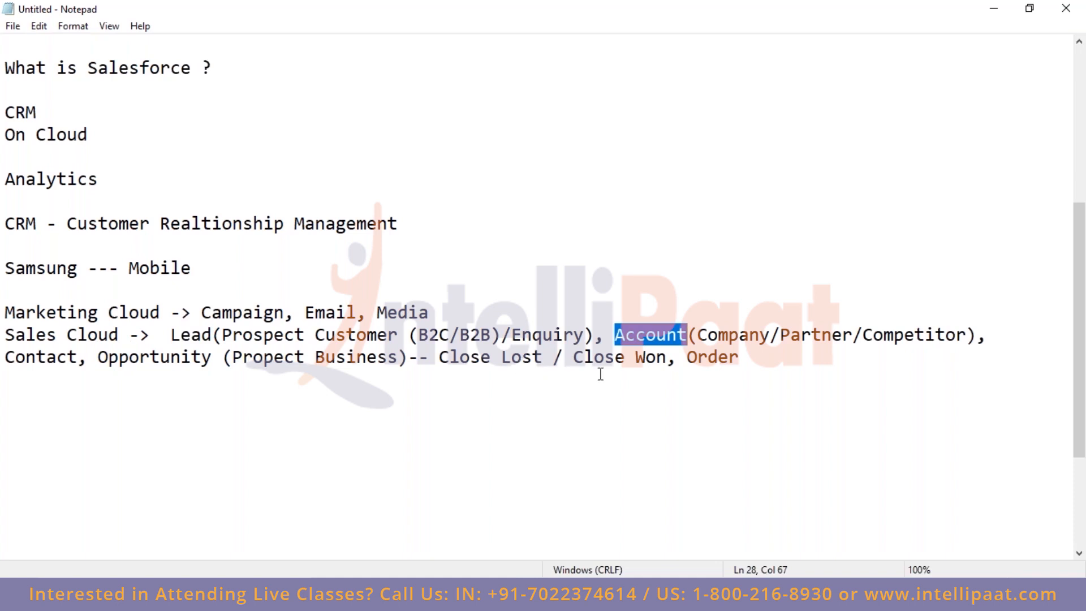
double_click(707, 356)
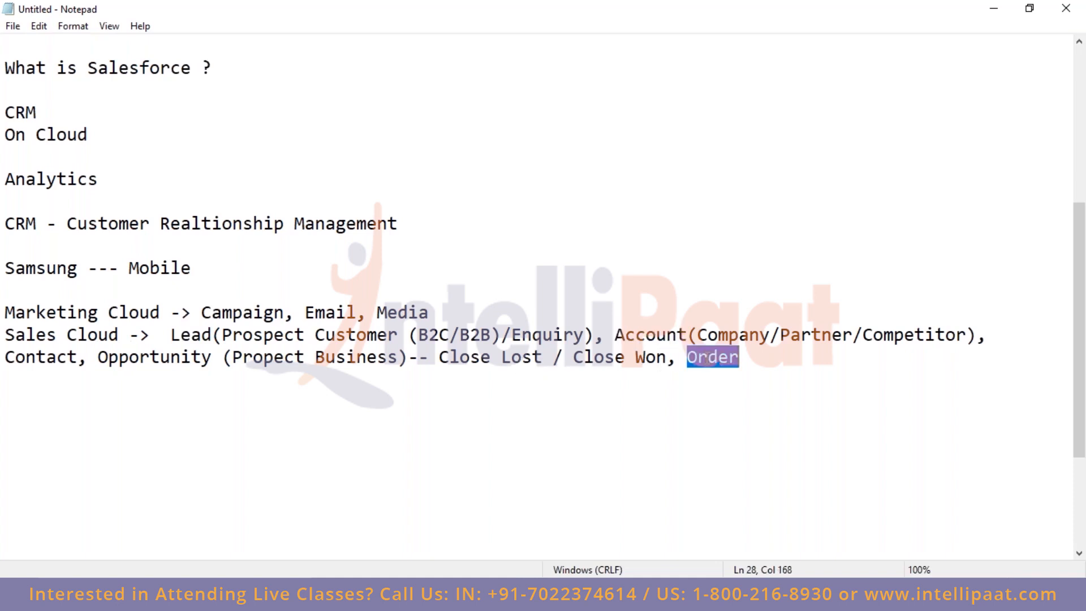
left_click_drag(202, 313, 279, 313)
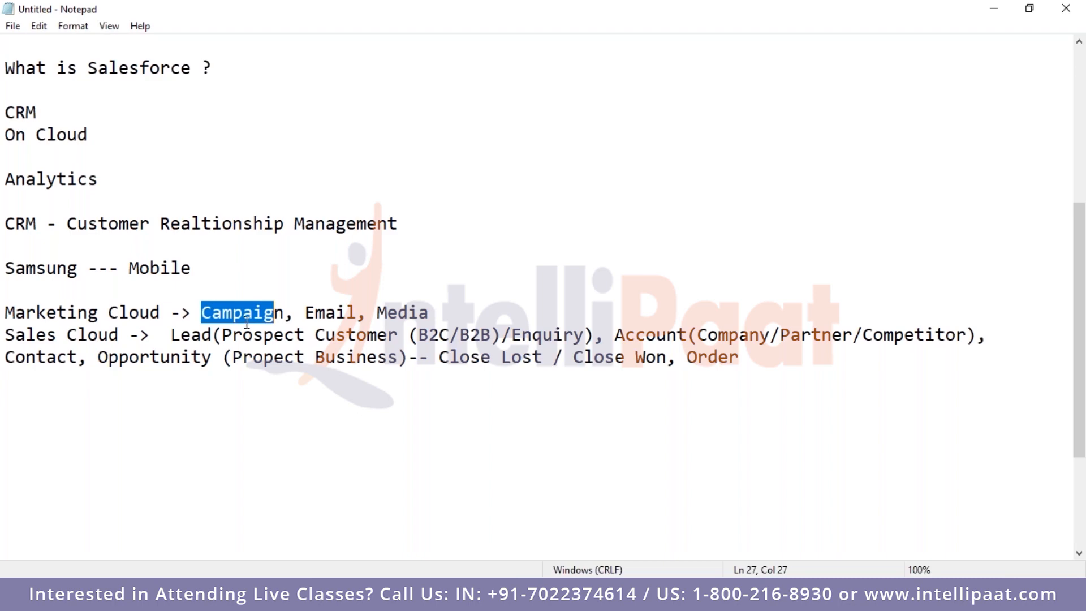
left_click(9, 337)
left_click_drag(9, 337, 129, 358)
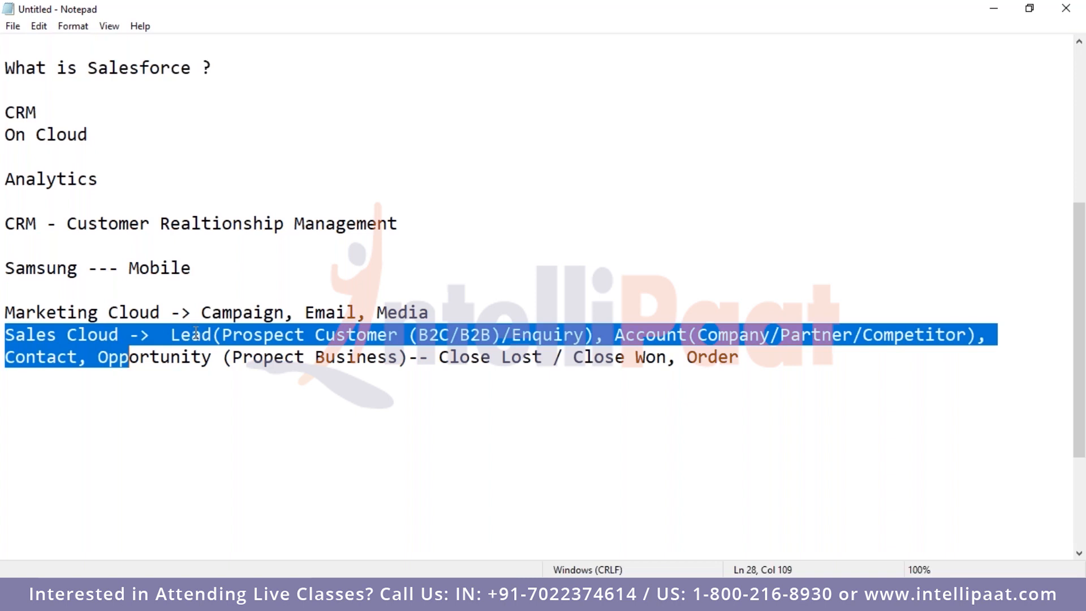
left_click(749, 360)
key("Return")
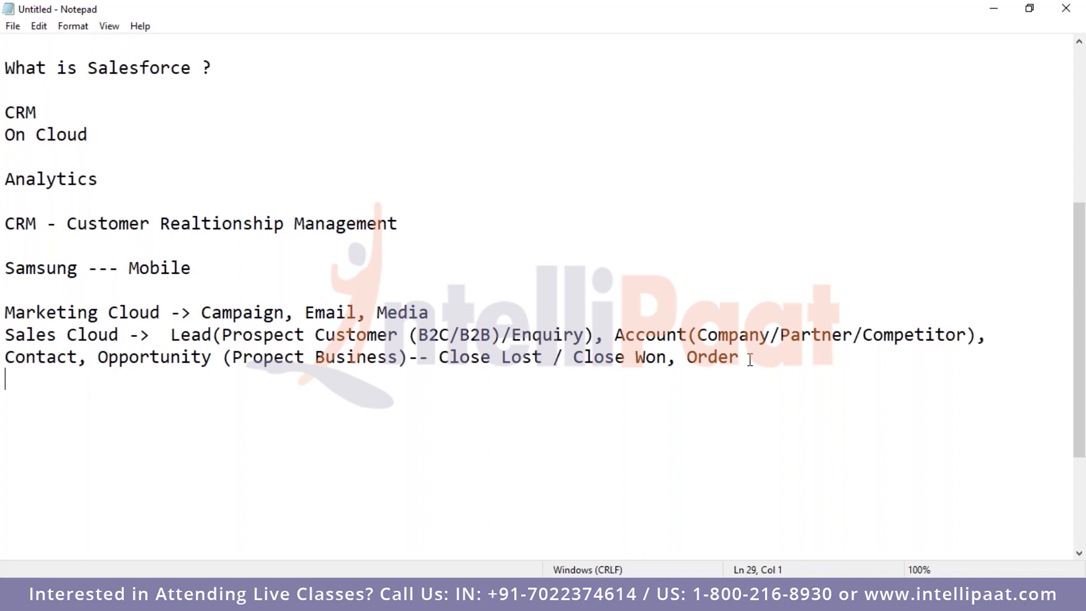
- Type 'Complaint/Service enhancement req/Feedback' on the new line, fixing typos along the way
type("Comapl")
key("BackSpace")
key("BackSpace")
key("BackSpace")
type("plaint")
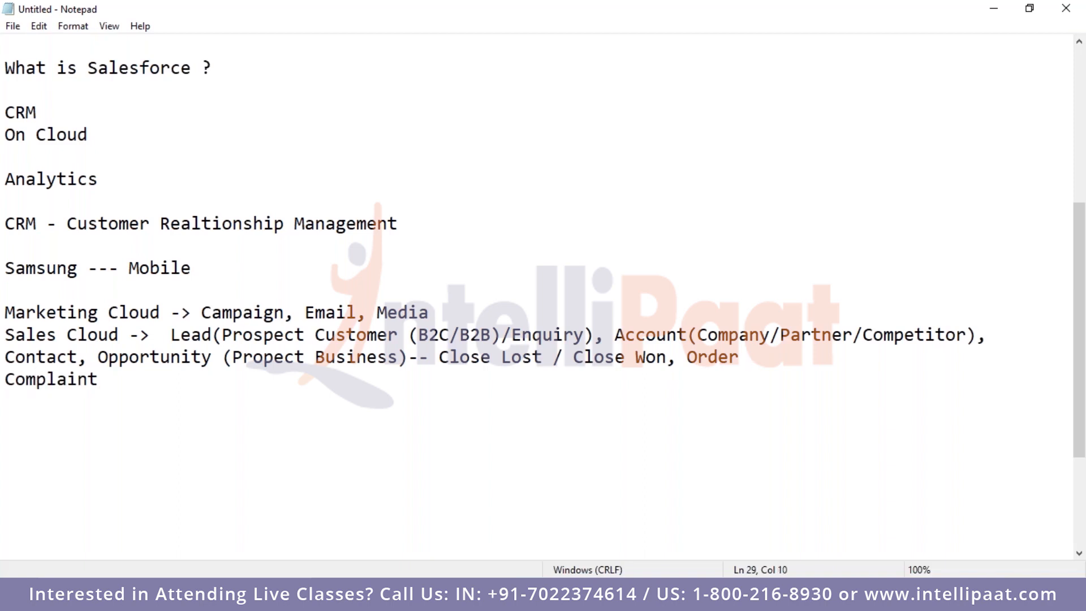
type(" /")
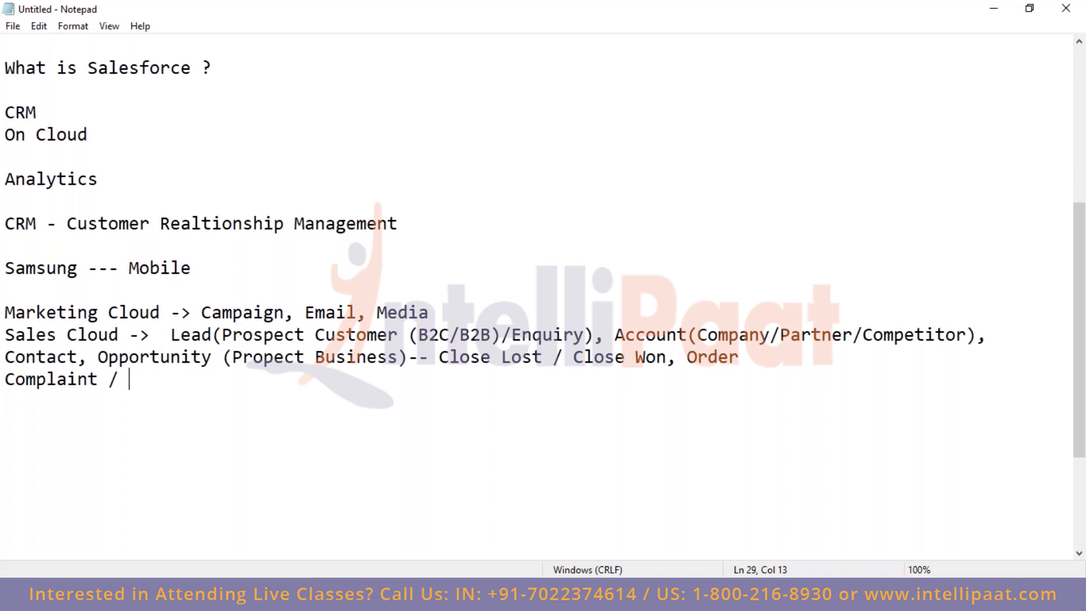
key("BackSpace")
key("Left")
key("BackSpace")
key("End")
type("En")
key("BackSpace")
key("BackSpace")
type("Service en")
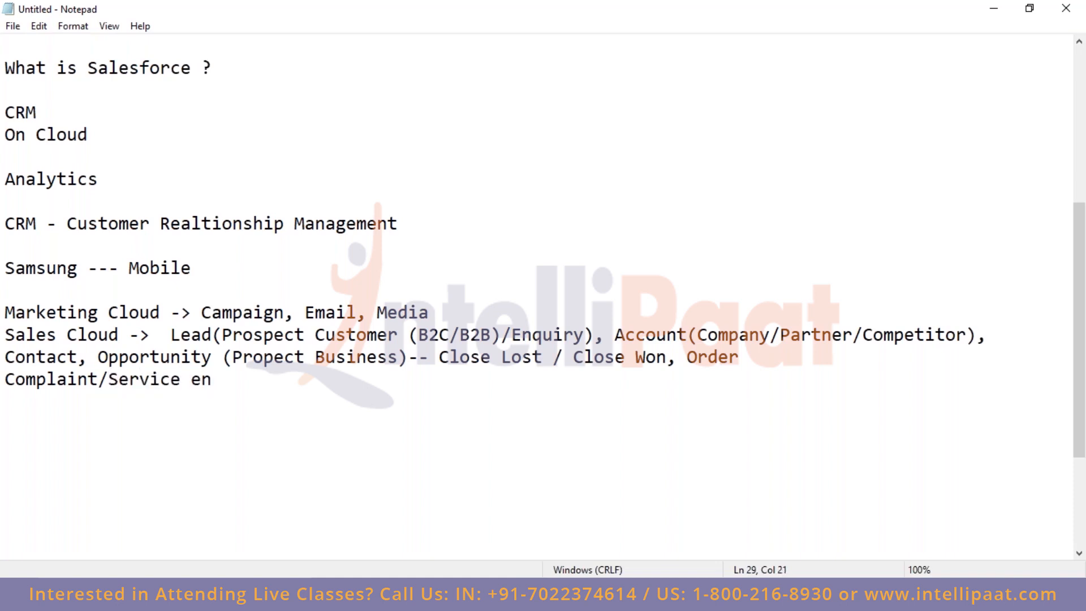
type("hancement req/")
type("Fedd")
key("BackSpace")
key("BackSpace")
type("e")
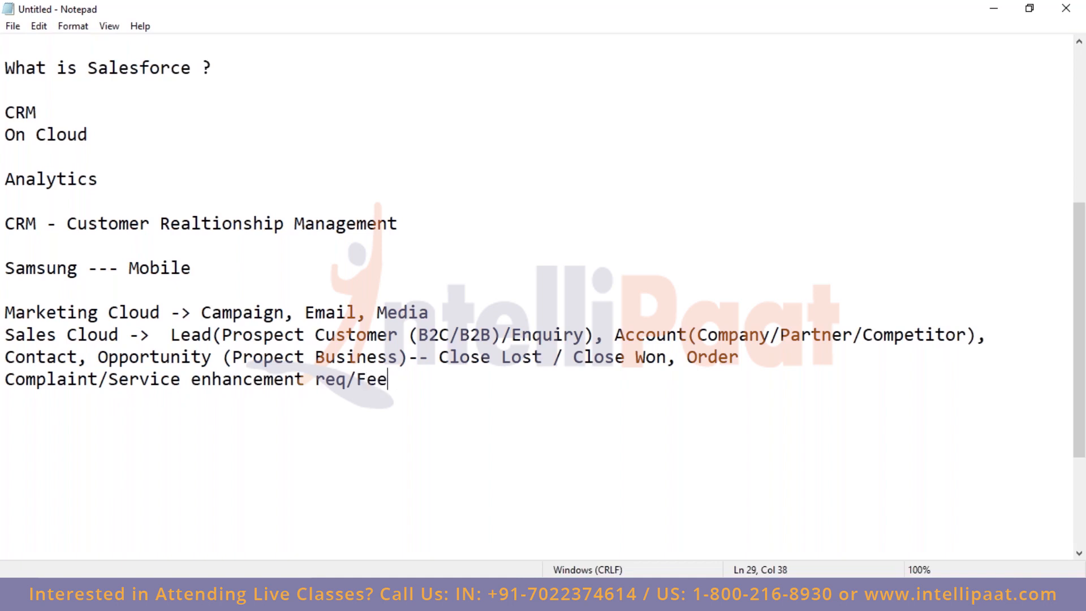
type("dback")
- Wrap the line as 'Case (Complaint/Service enhancement req/Feedback)'
key("Left")
key("Left")
key("Left")
key("Left")
key("Left")
key("Left")
key("Left")
key("Left")
key("Left")
key("Left")
key("Left")
key("Left")
key("Left")
key("Left")
key("Left")
key("Left")
key("Left")
key("Left")
key("Left")
key("Left")
key("Left")
type("Case (")
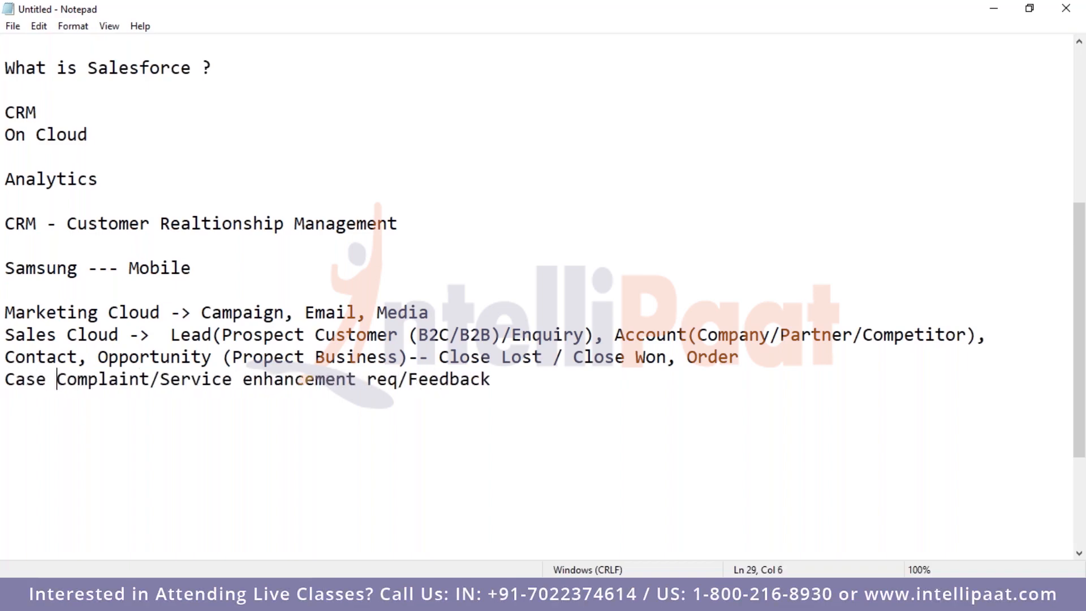
key("End")
type(")")
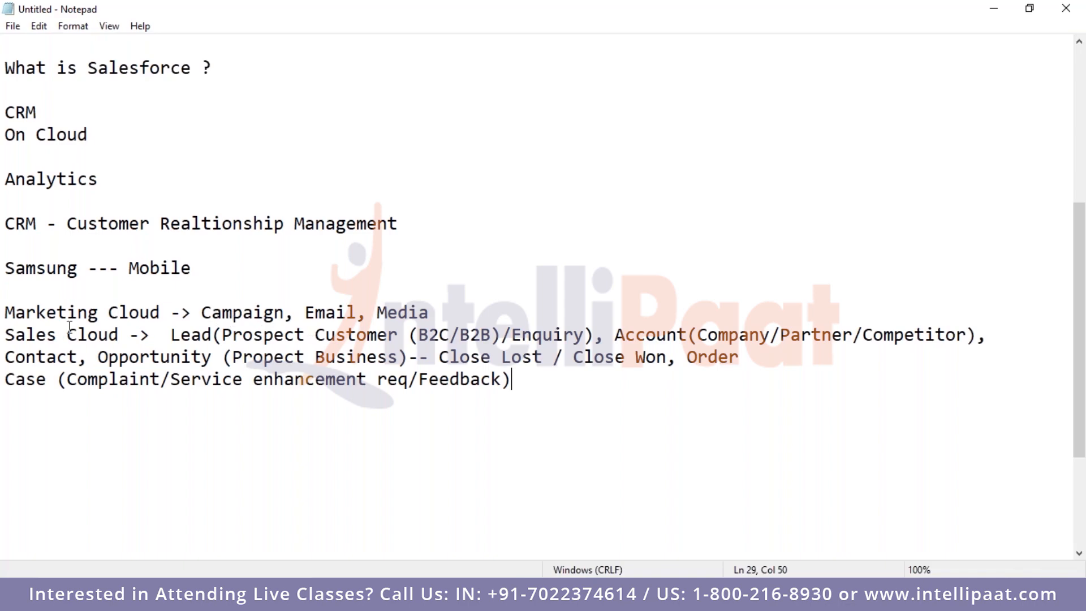
- Add a comma after the Case entry's closing bracket, highlighting Contact, Case and the Sales Cloud items
left_click_drag(8, 358, 77, 356)
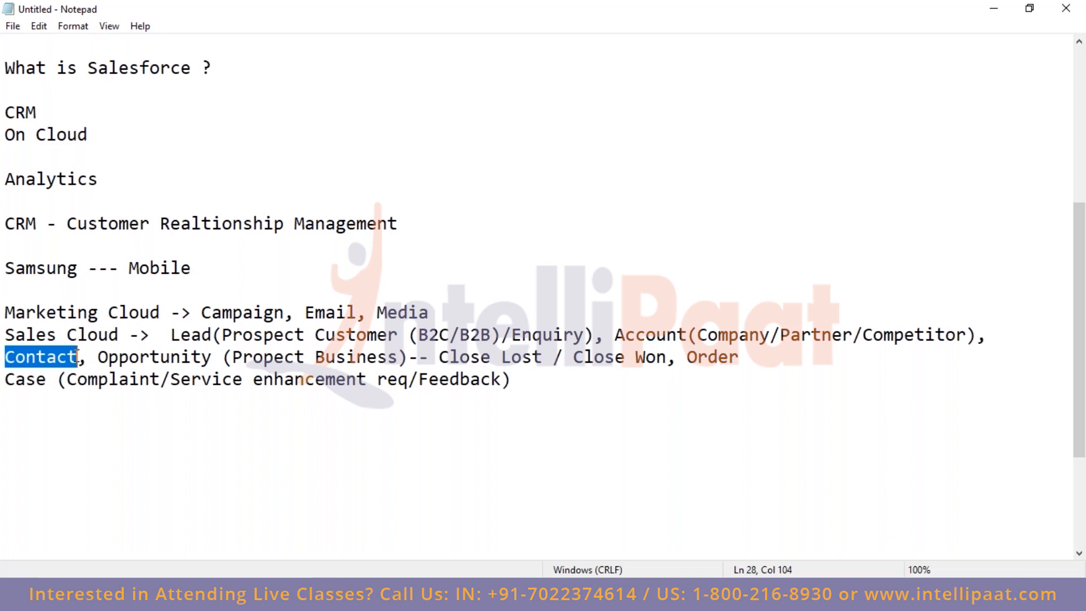
left_click_drag(6, 379, 43, 385)
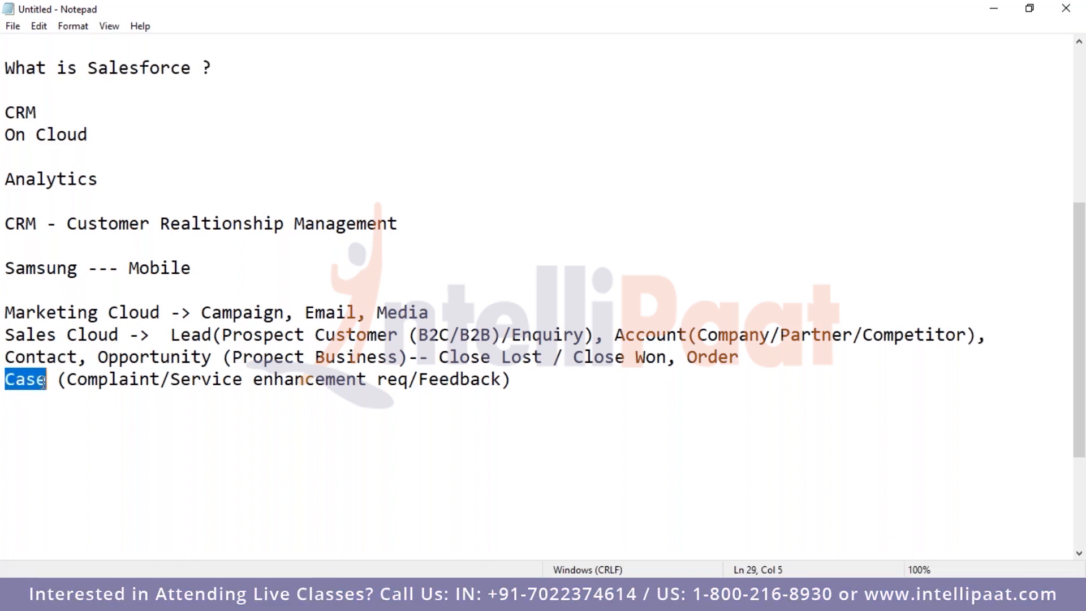
left_click(532, 383)
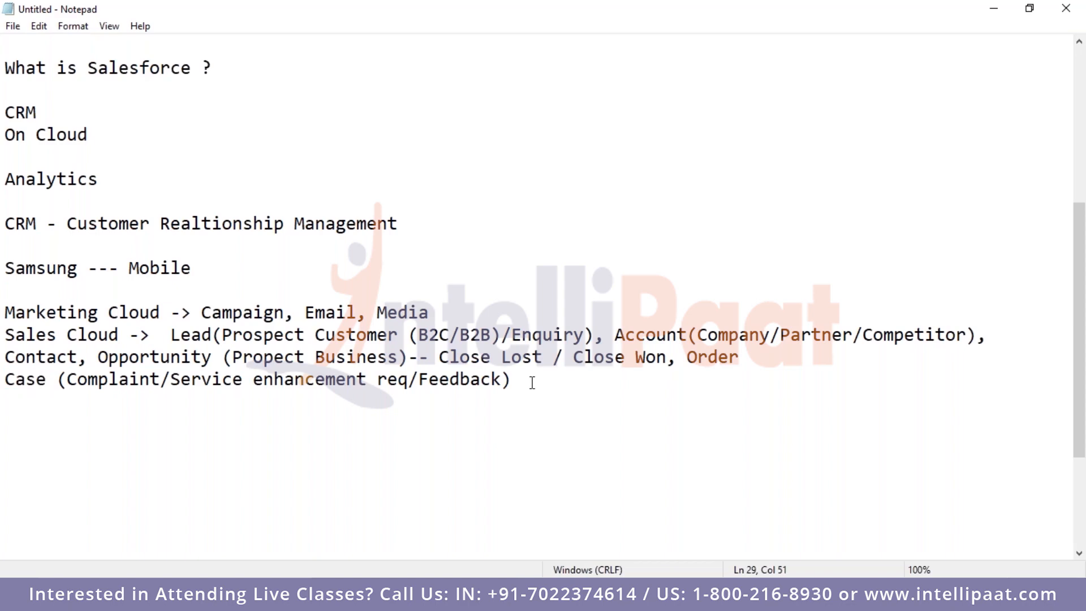
key("BackSpace")
type(",")
left_click(613, 339)
left_click_drag(613, 342, 214, 362)
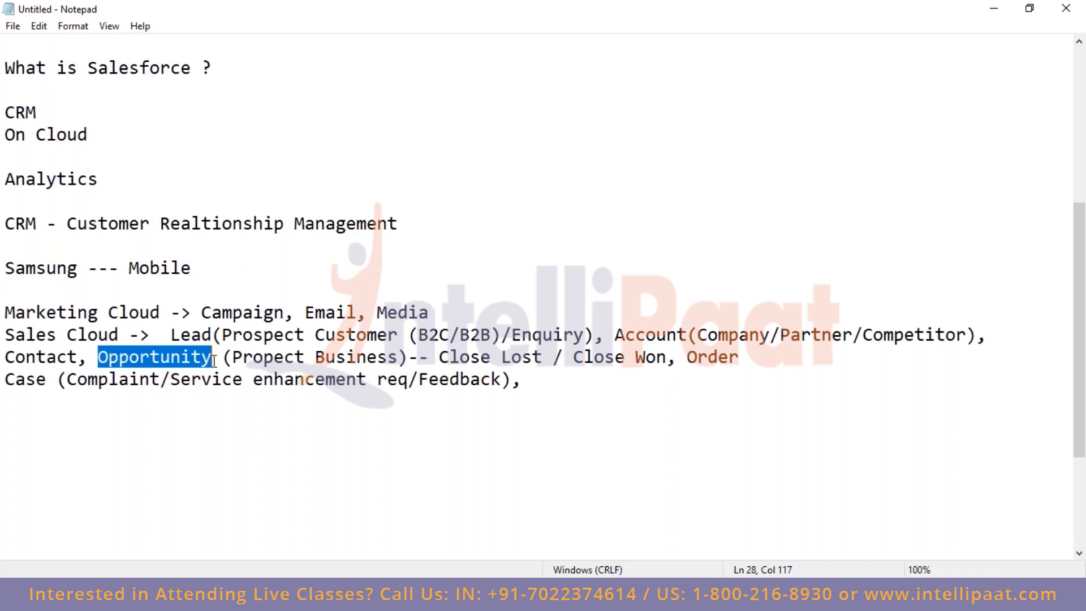
- Type 'Solution' after the comma on the Case line and highlight the word Case
key("Down")
key("Right")
key("Right")
key("Right")
key("Right")
key("Right")
key("Right")
key("Right")
key("Right")
key("Right")
key("Right")
key("Right")
key("Right")
key("Right")
key("Right")
key("Right")
key("Right")
key("Right")
key("Right")
key("Right")
key("Right")
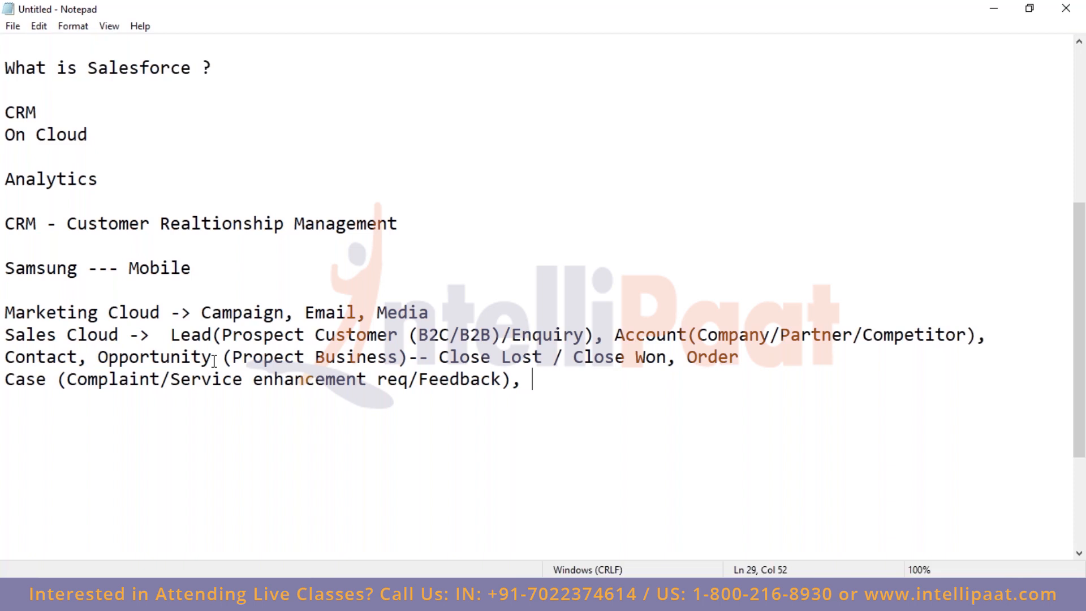
type("Solution")
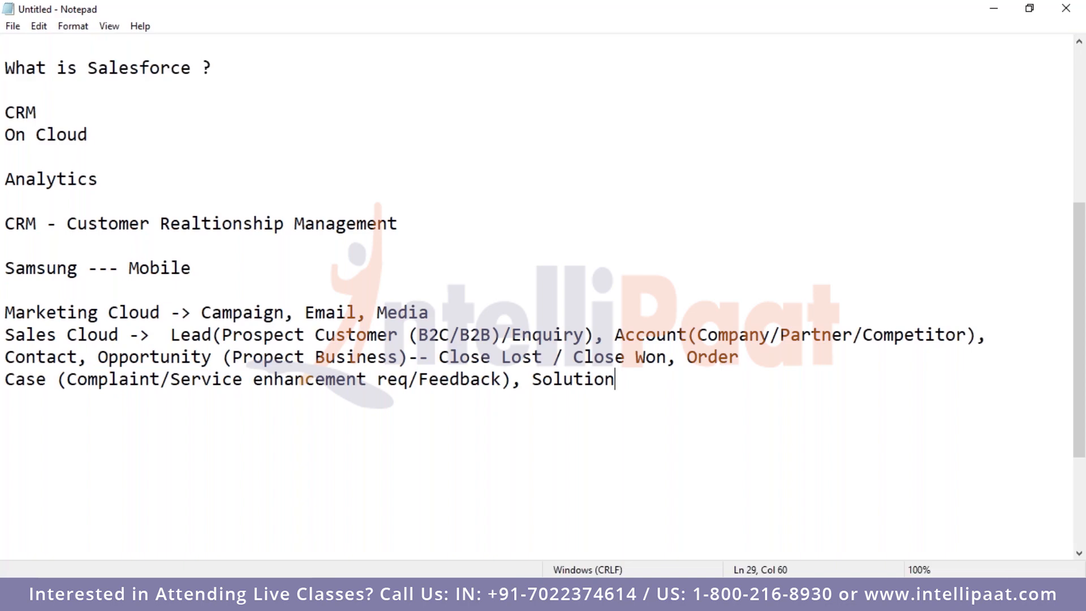
left_click(47, 379)
left_click_drag(47, 379, 6, 380)
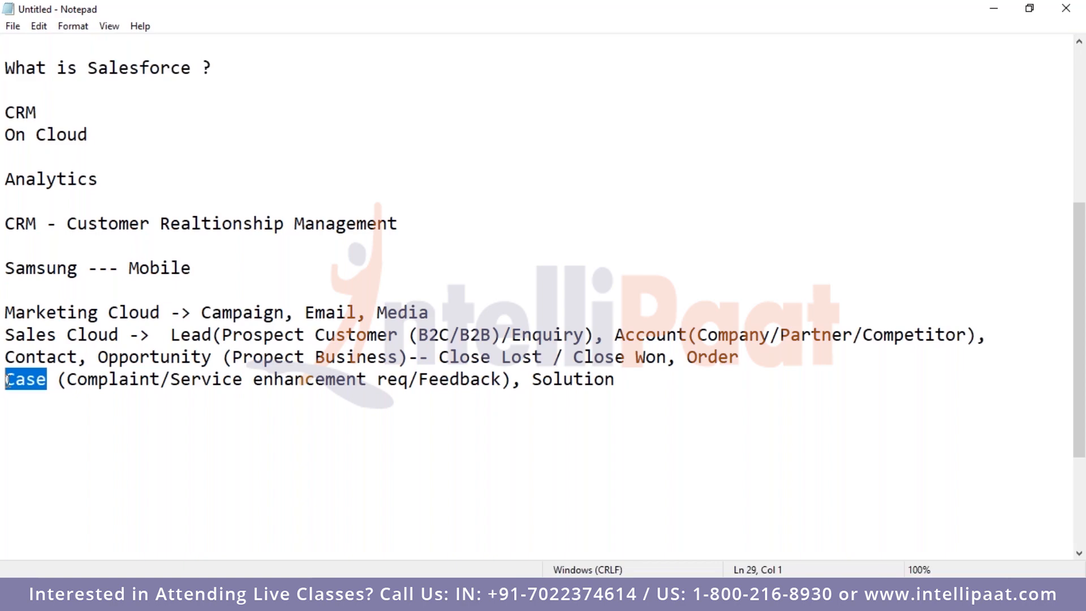
left_click(621, 381)
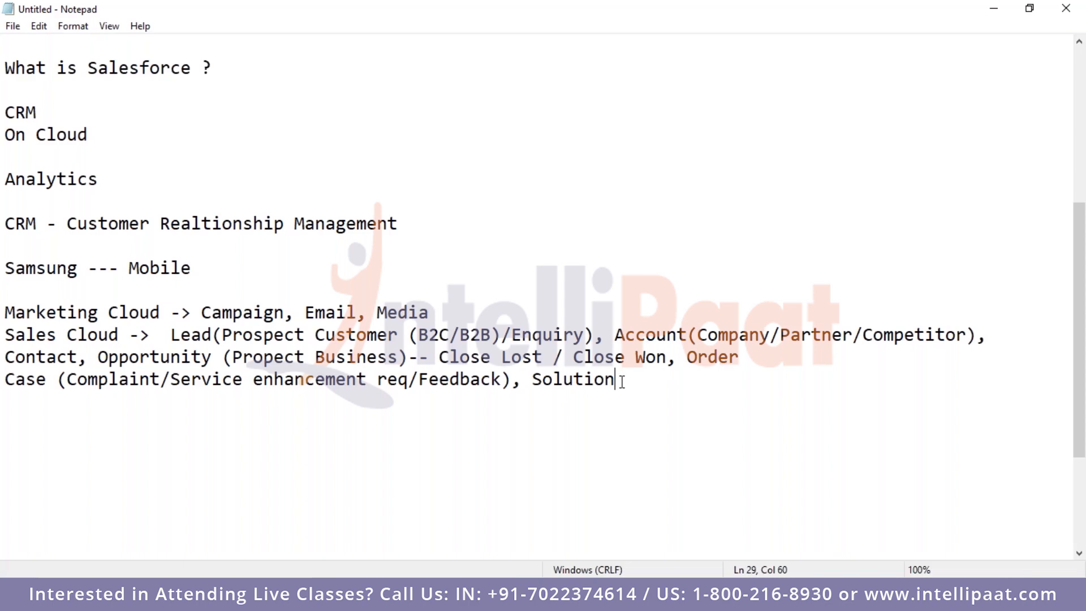
- Append ', Knowledge' to the Case line, fixing its spelling, and prefix the line with 'Service Cloud ->'
type(", ")
type("Knwolege")
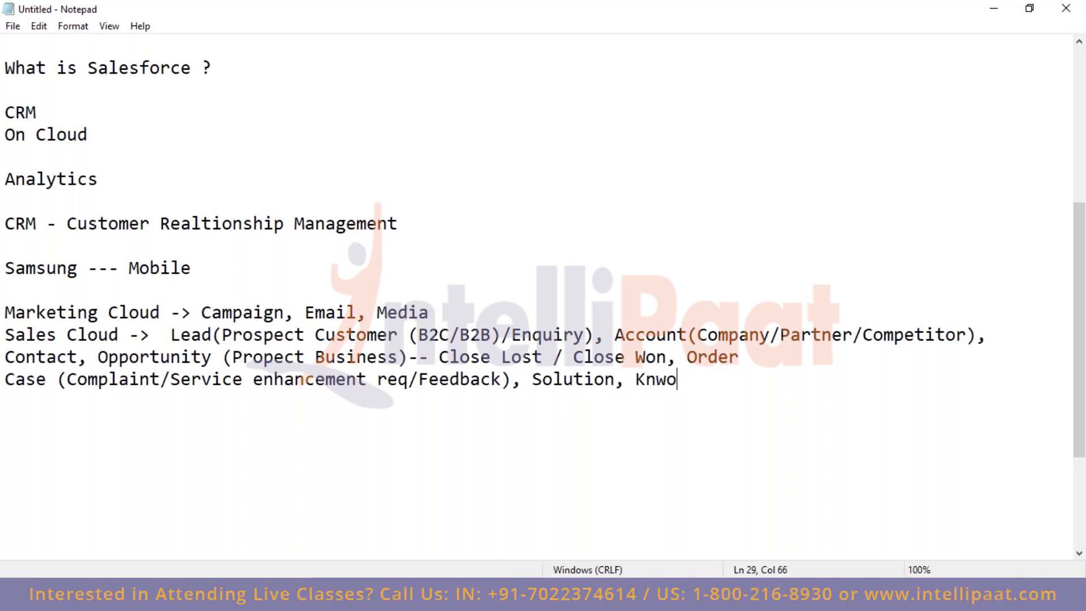
key("BackSpace")
key("BackSpace")
type("dge")
key("Left")
key("Left")
key("Left")
key("Left")
key("Left")
key("Left")
key("BackSpace")
type("w")
key("Right")
key("Right")
key("Right")
key("Right")
key("Right")
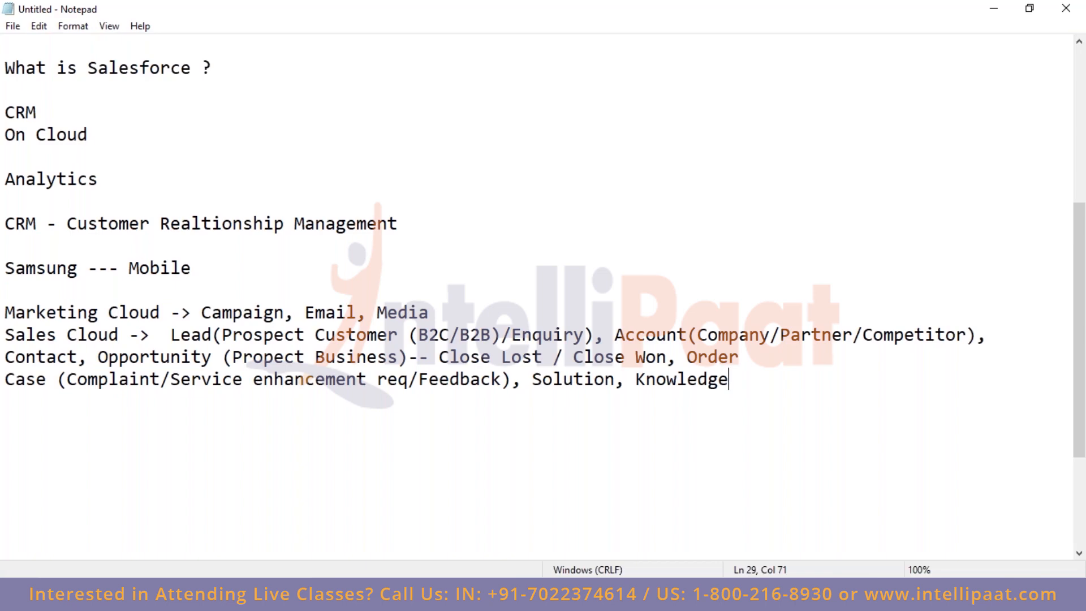
key("Left")
key("Left")
key("Left")
key("Left")
key("Left")
key("Left")
key("Left")
key("Left")
key("Left")
key("Left")
key("Left")
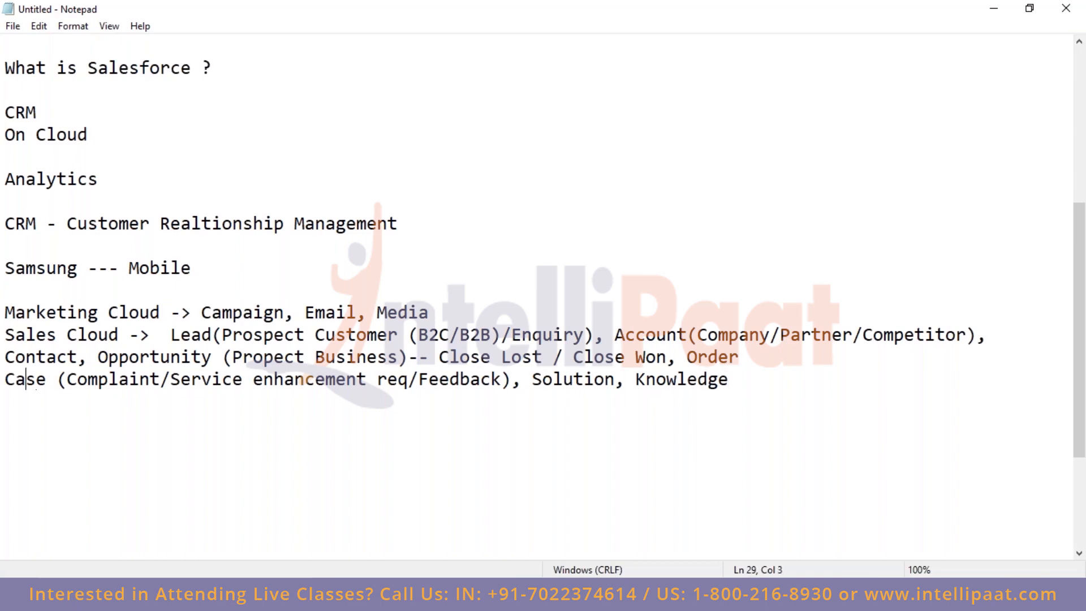
key("Left")
key("Left")
type("Service ")
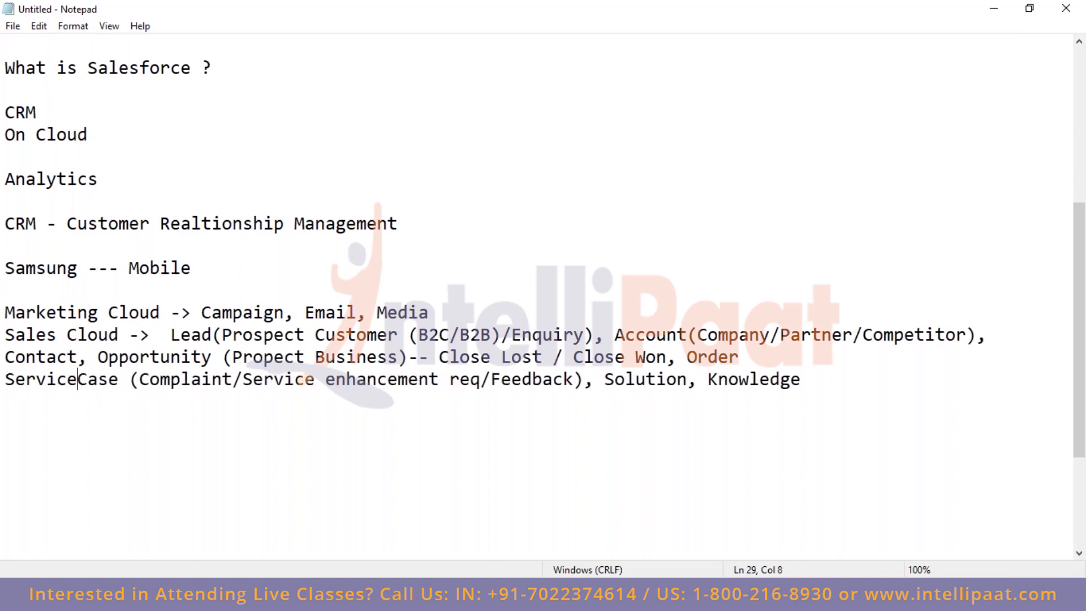
type("Cloud -")
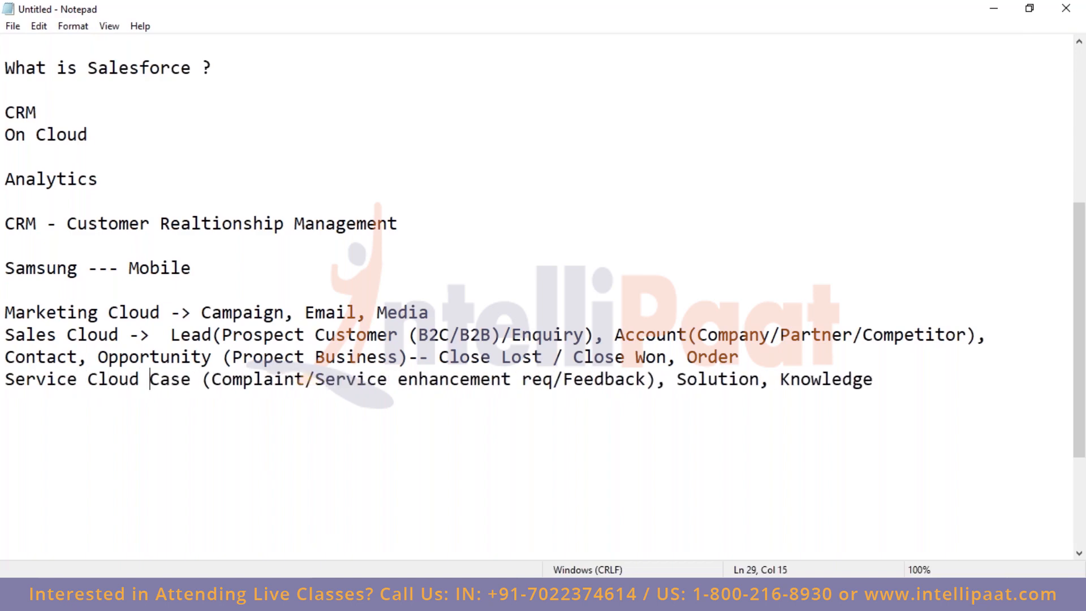
type(">")
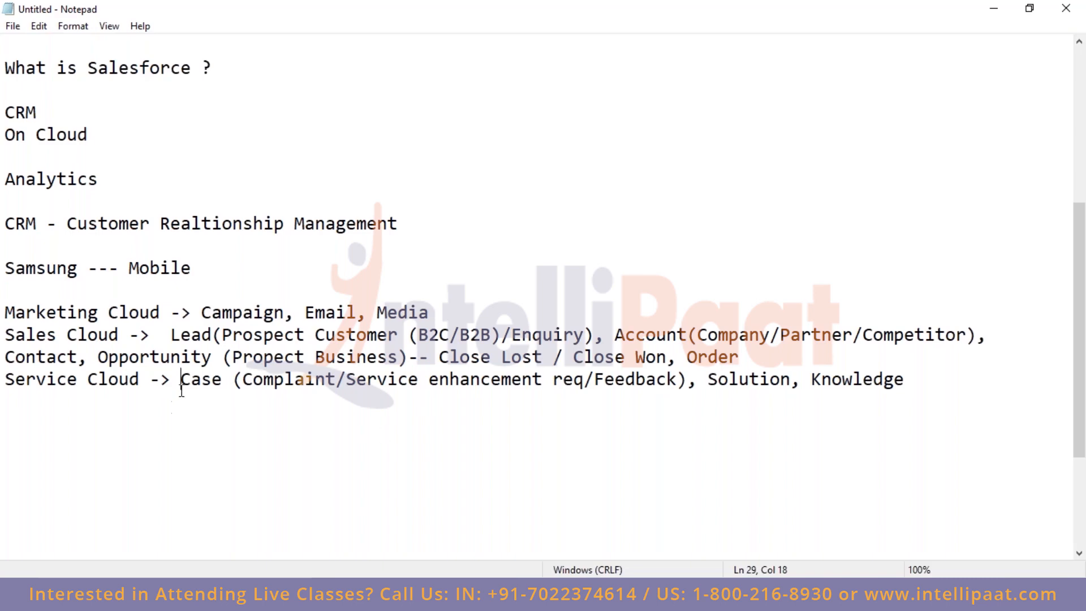
- Highlight the Service Cloud items, the Marketing and Sales Cloud lines, and the CRM line to review them
left_click_drag(181, 383, 906, 380)
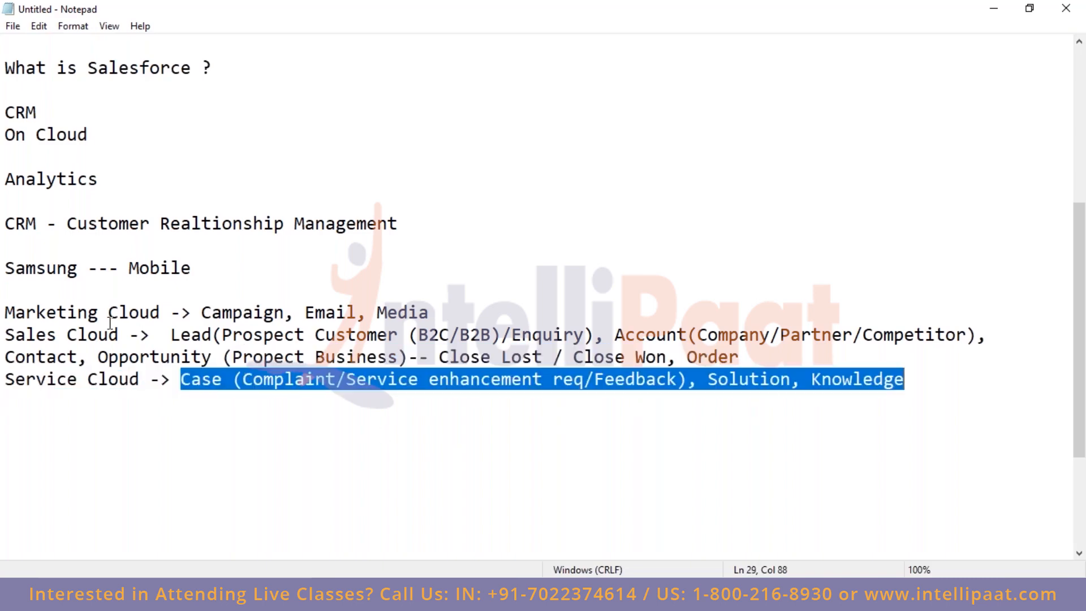
left_click_drag(5, 330, 36, 359)
left_click_drag(6, 312, 938, 390)
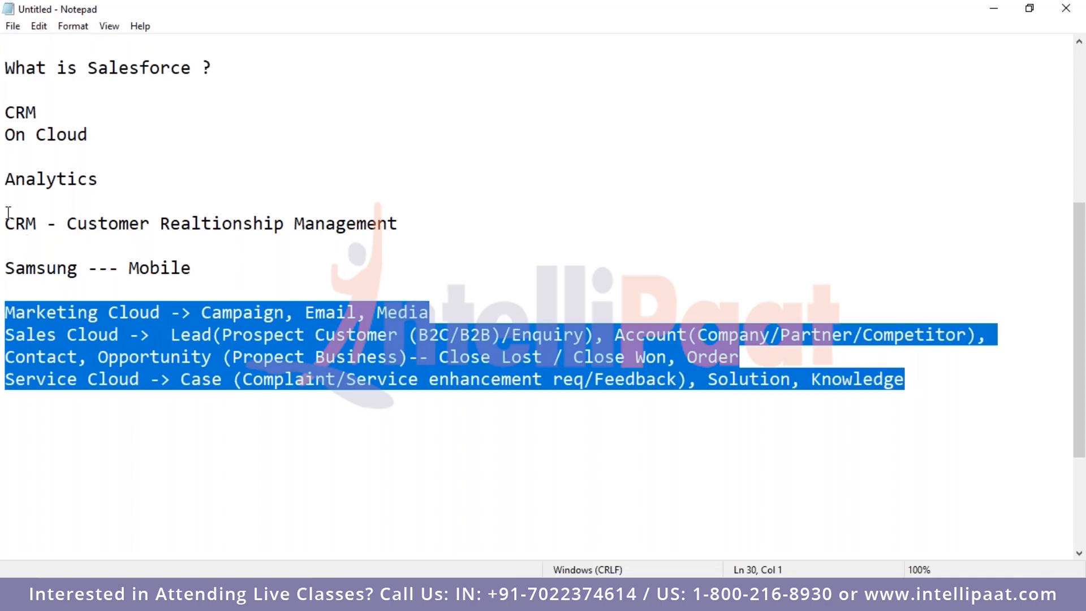
left_click_drag(5, 224, 421, 224)
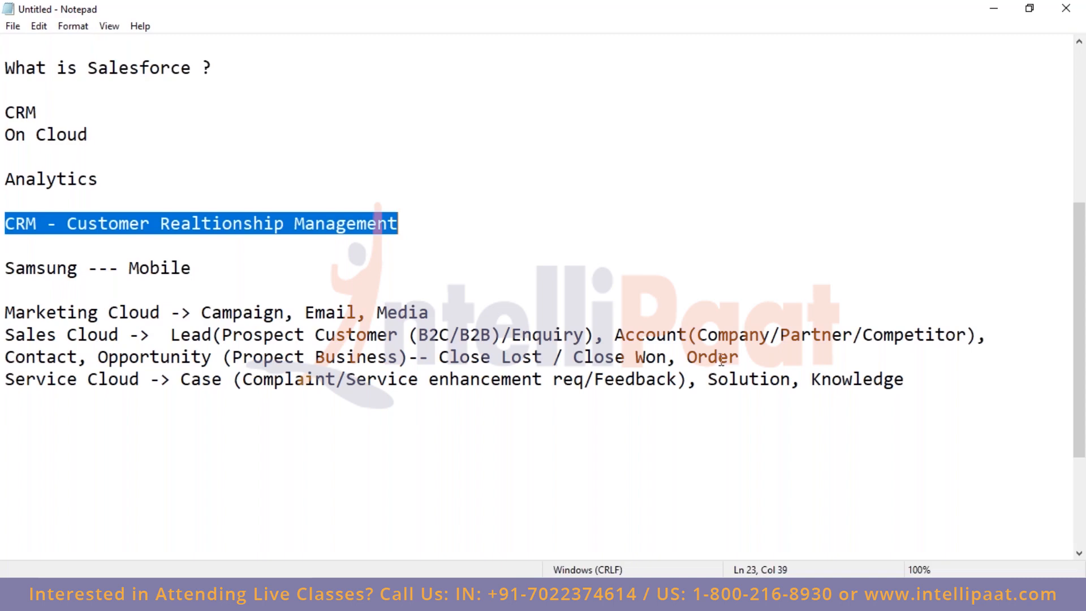
left_click(811, 378)
left_click_drag(812, 378, 907, 379)
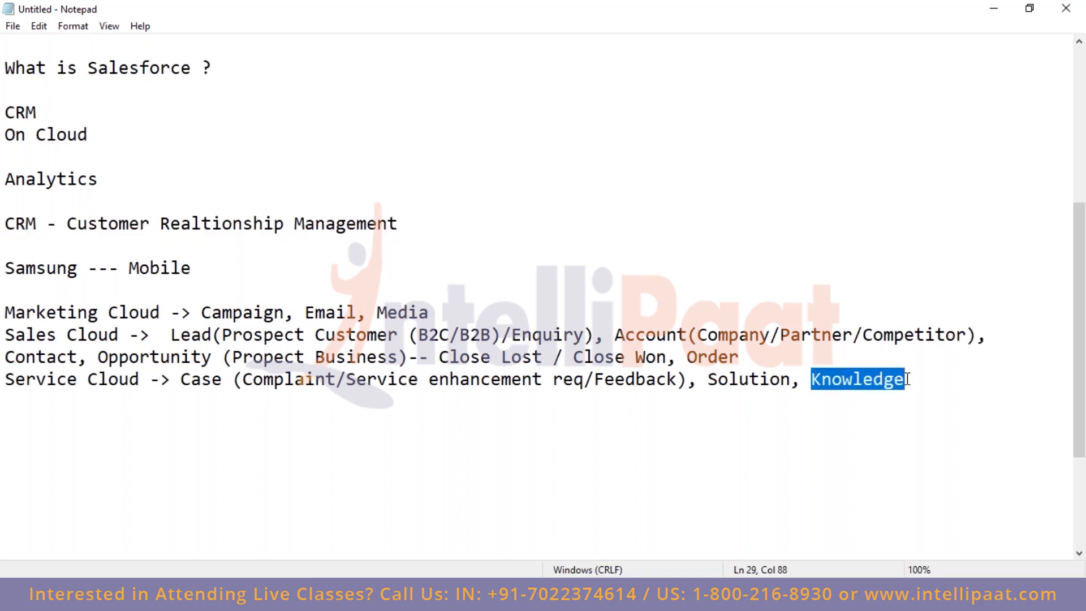
left_click_drag(5, 312, 445, 310)
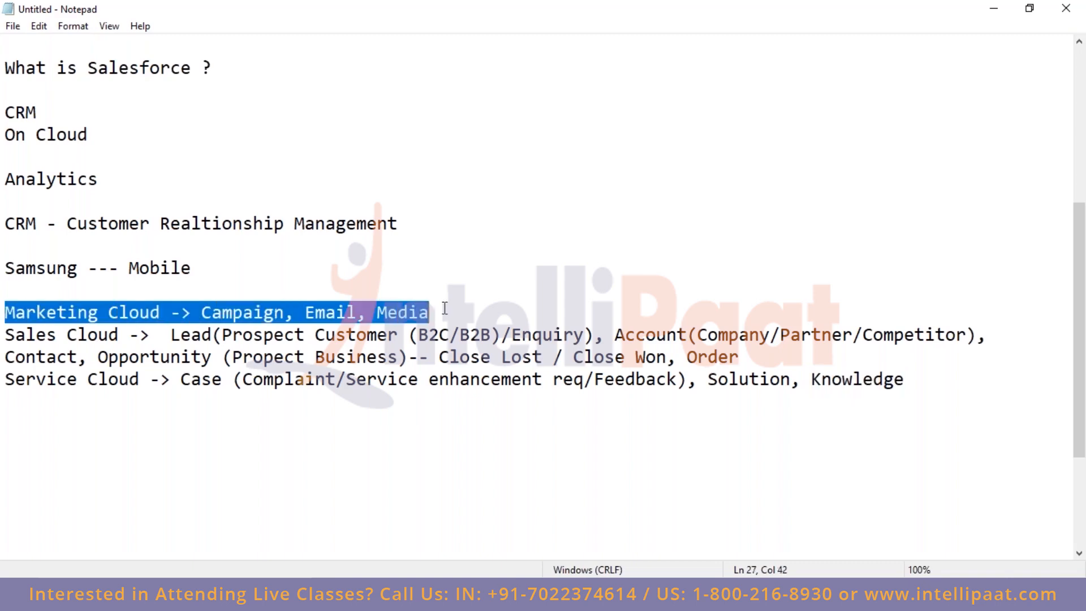
left_click_drag(6, 335, 739, 362)
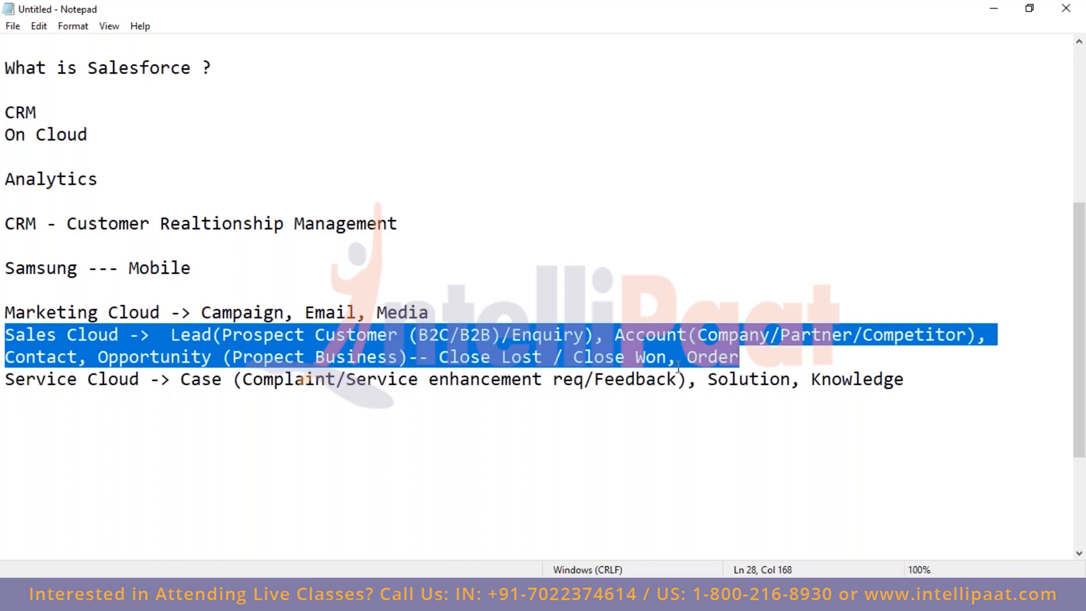
left_click_drag(7, 379, 516, 415)
left_click_drag(793, 415, 794, 380)
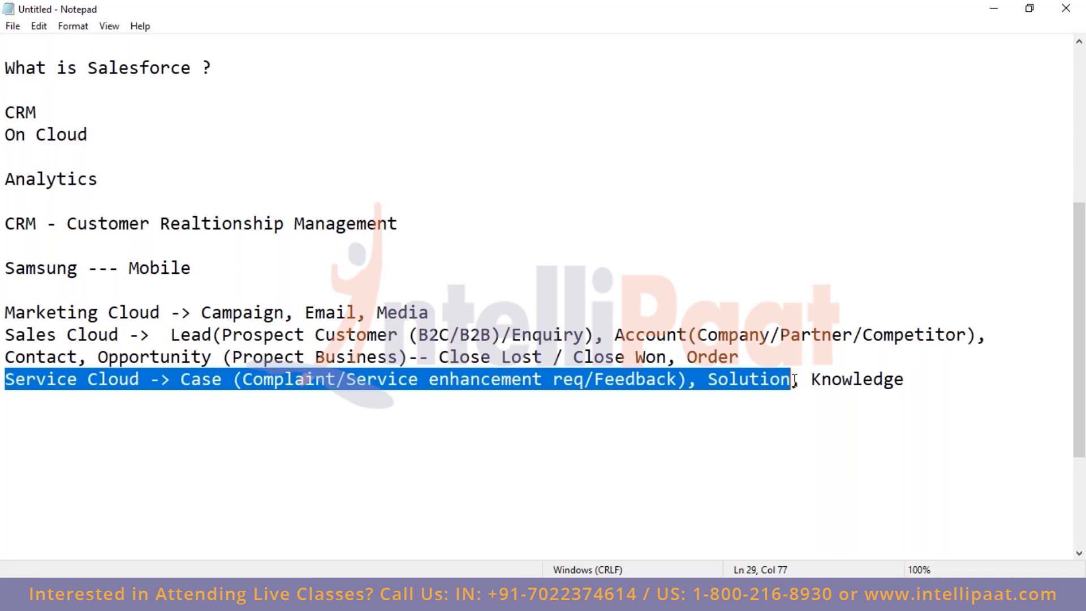
left_click(851, 379)
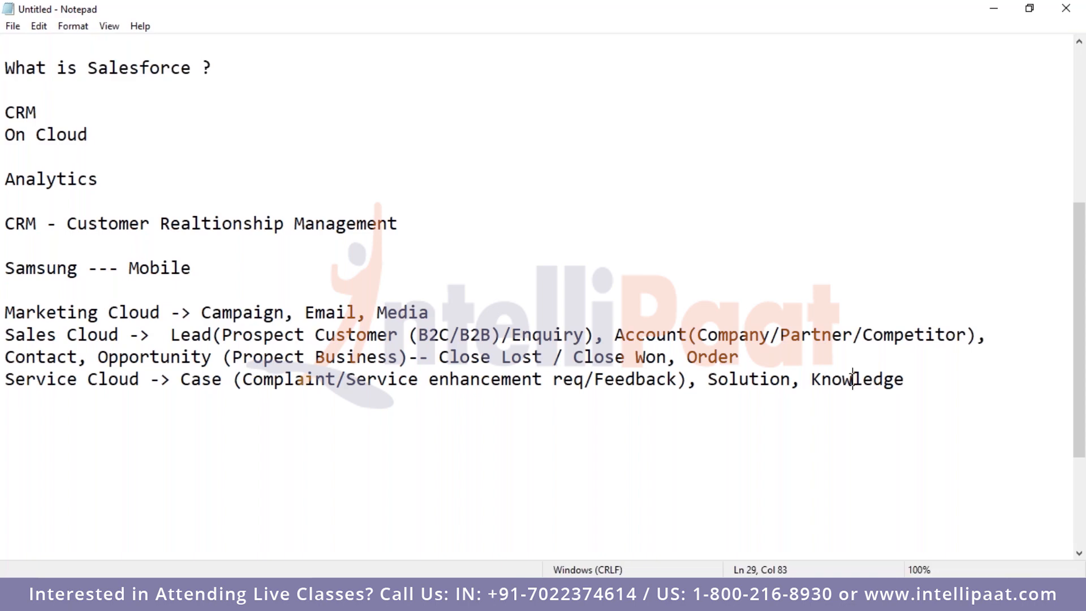
double_click(34, 358)
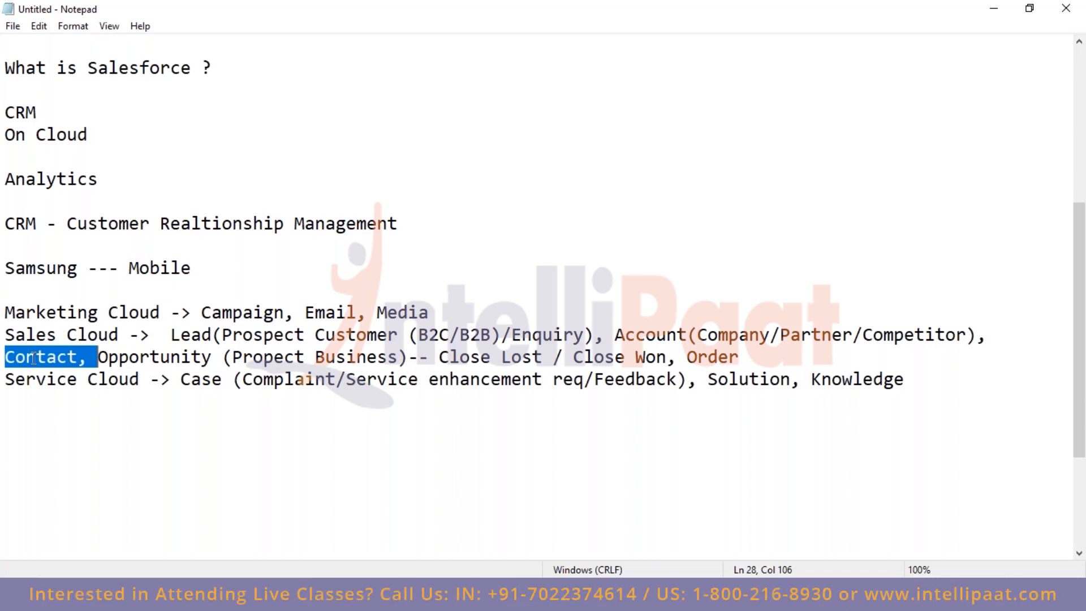
left_click_drag(615, 334, 987, 335)
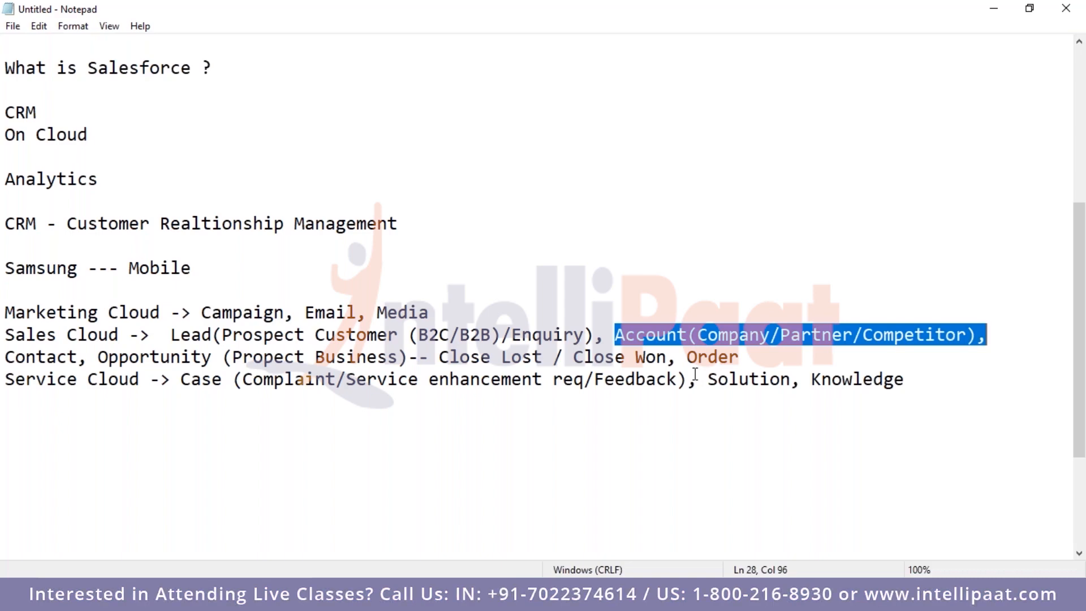
left_click_drag(170, 380, 224, 382)
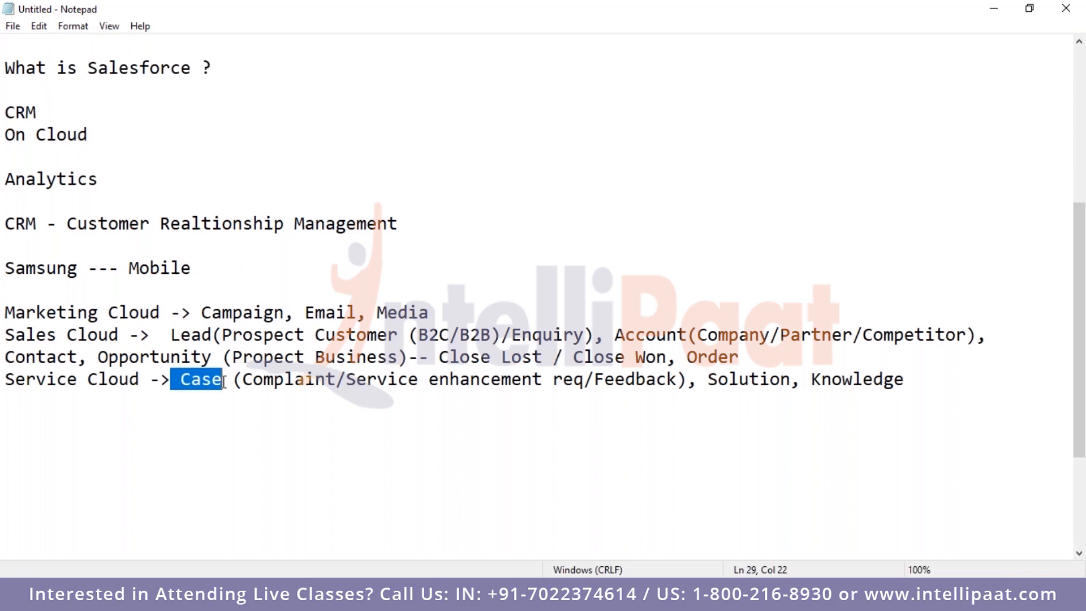
left_click_drag(119, 268, 200, 270)
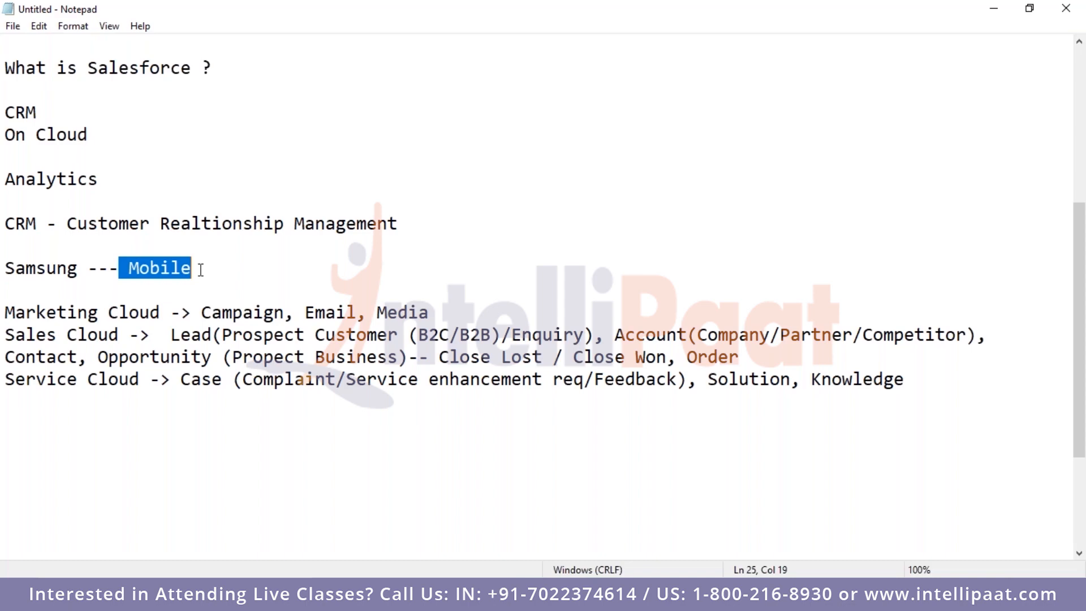
left_click_drag(811, 379, 905, 380)
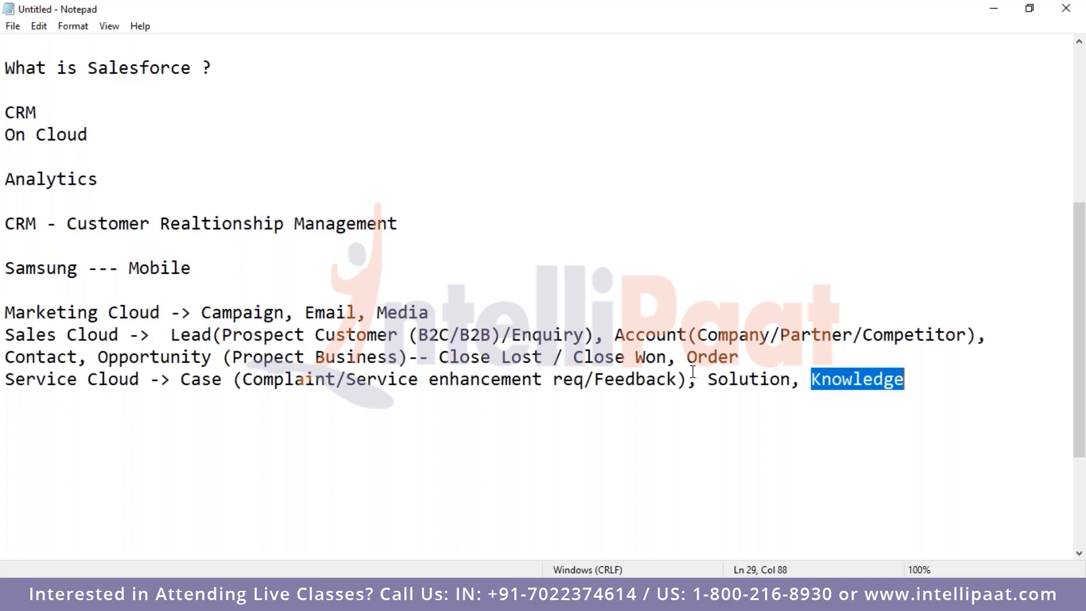
left_click(707, 379)
left_click_drag(708, 379, 906, 381)
key("Down")
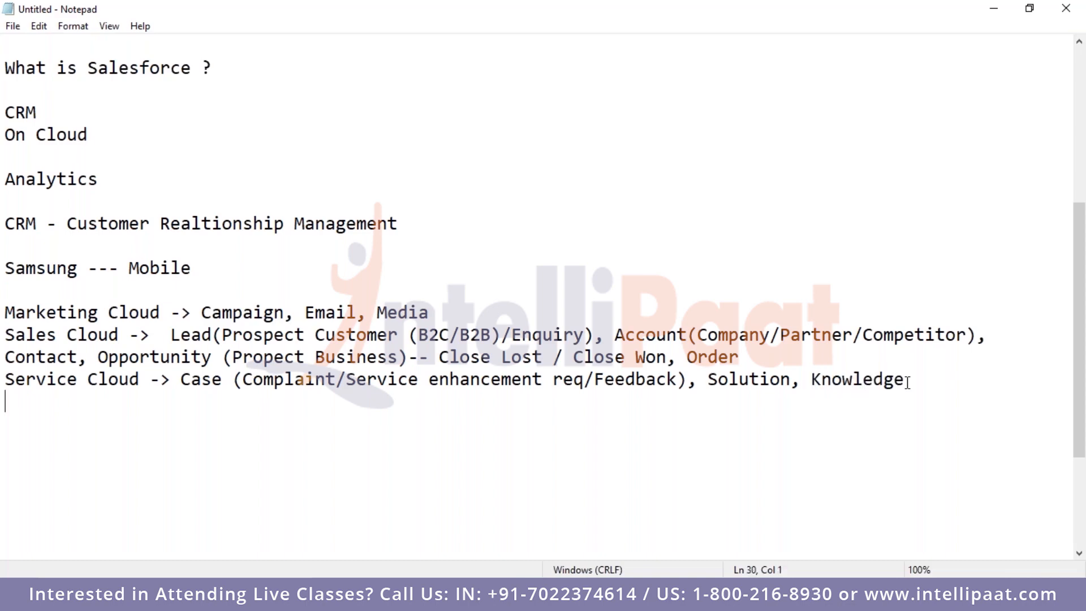
key("Up")
key("Up")
key("Up")
key("Up")
key("Up")
key("Up")
key("Up")
key("Up")
key("Up")
key("Up")
key("Up")
key("shift+Down")
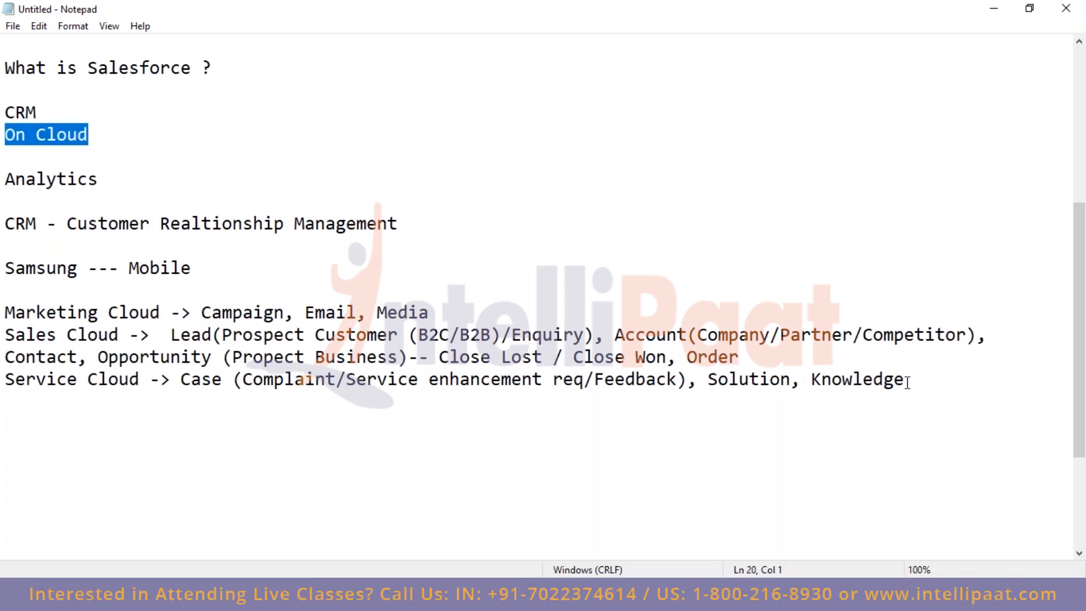
key("Down")
key("Down")
key("Down")
key("Down")
key("Down")
key("Down")
key("Down")
key("Down")
key("Down")
key("Down")
key("Down")
type("C;p")
- Write 'Cloud -> Services' with items '1. PAAS - Platform AS A Service' and '2. SAAS - Software As A Service'
key("BackSpace")
key("BackSpace")
type("loud ")
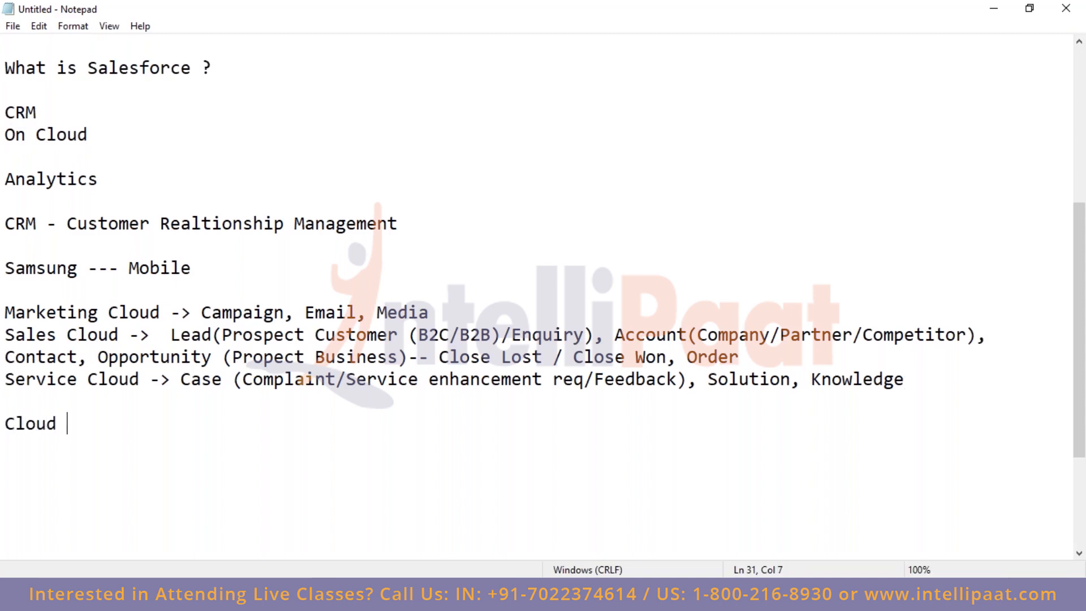
type("-> Services")
key("Return")
type("1. ")
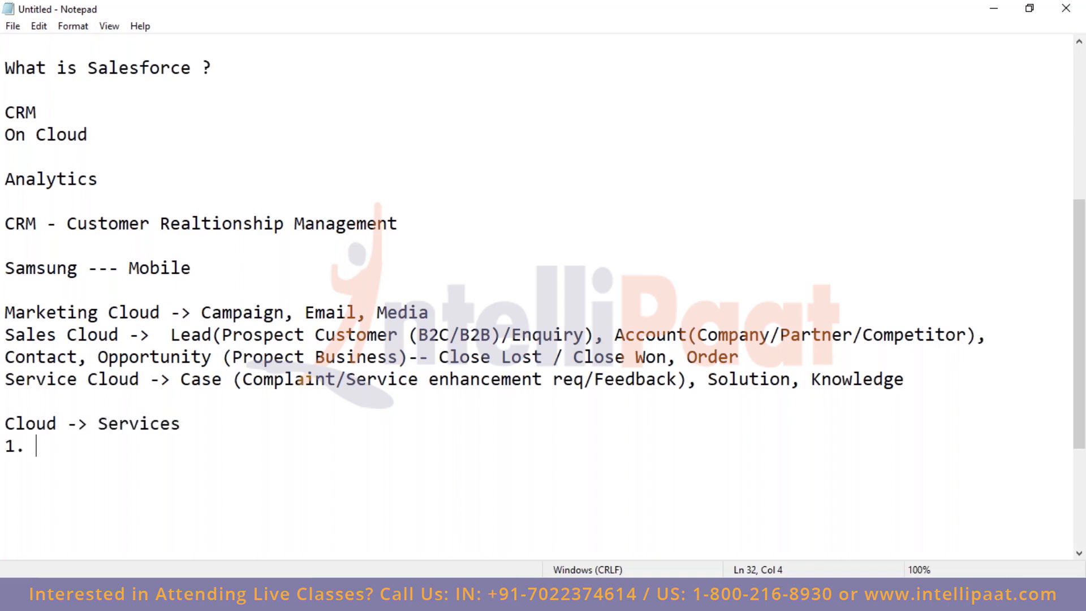
type("PAAS - Pl")
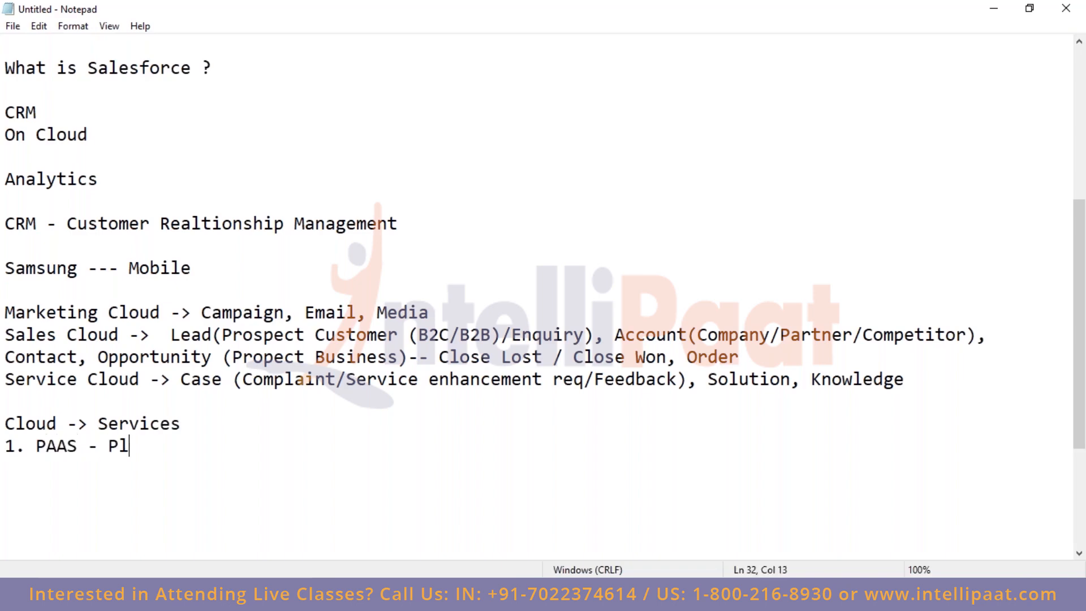
type("atform AS A Service")
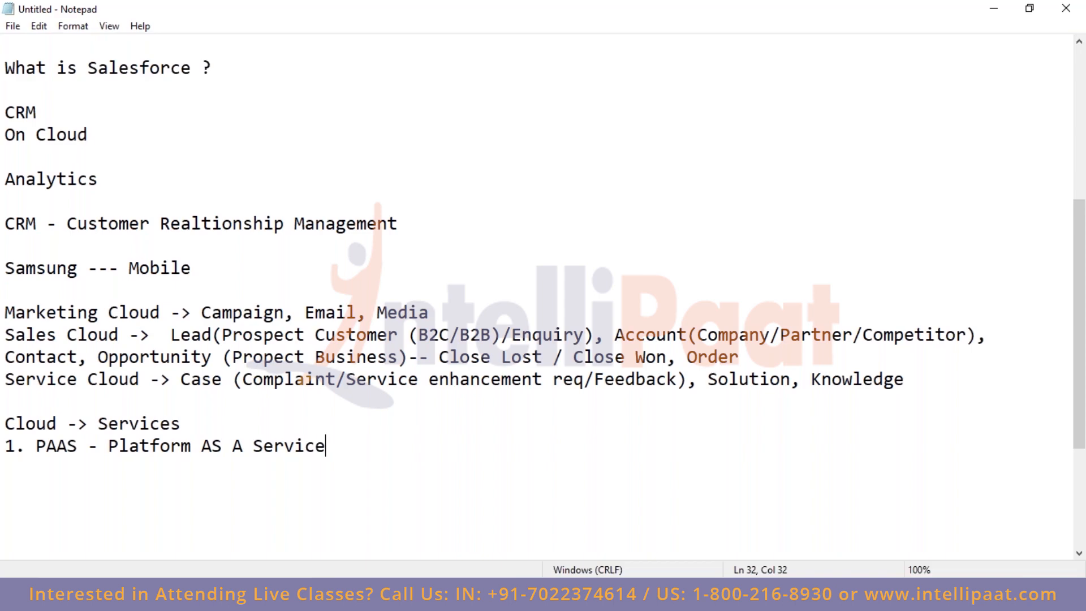
key("Return")
type("2. SAAS -")
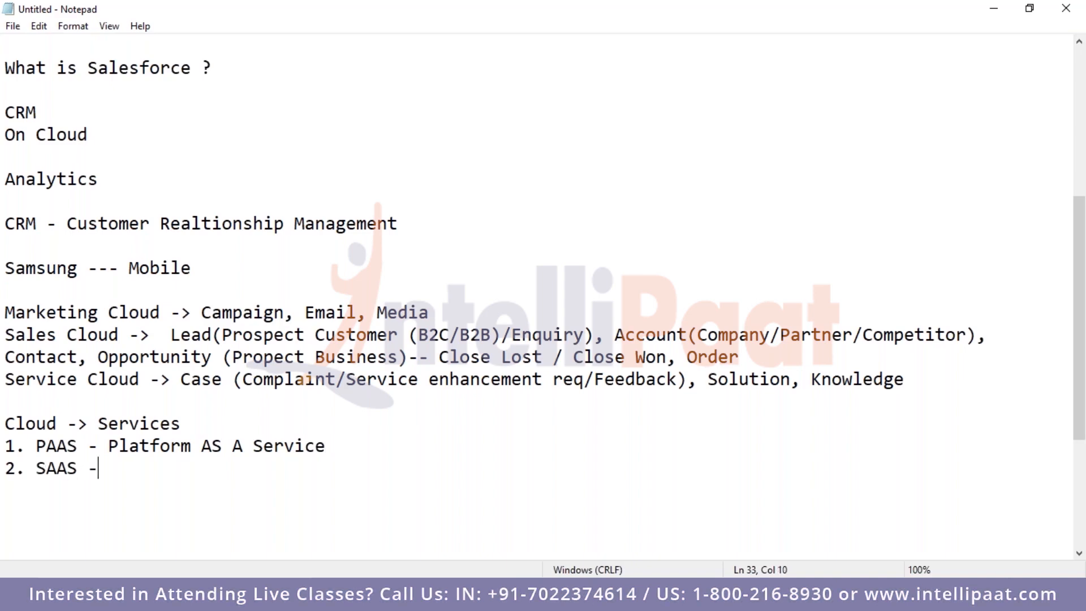
type(" Software As ")
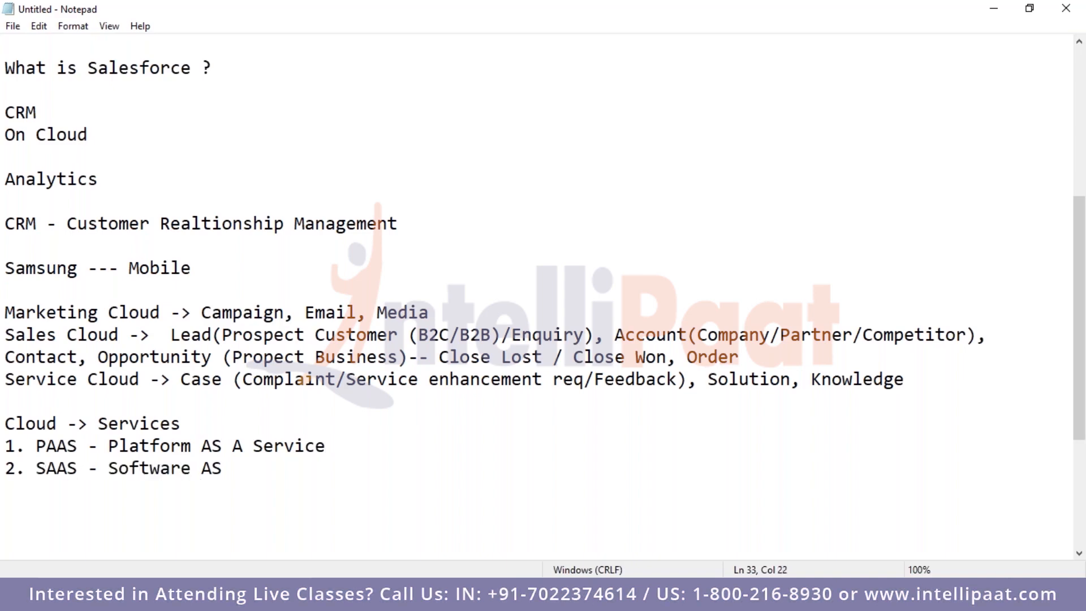
type("A Service")
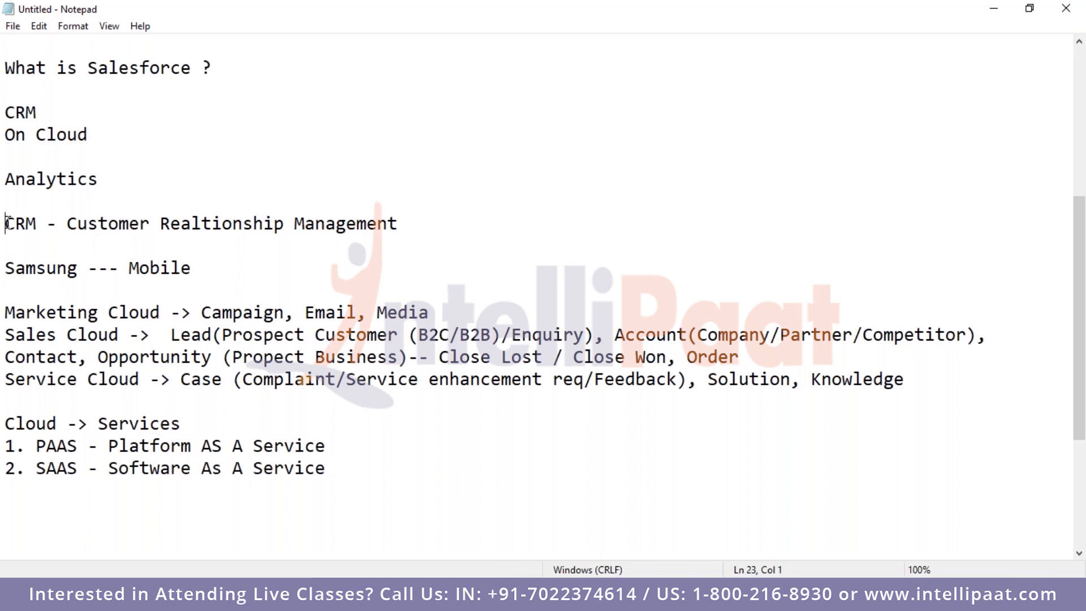
- Append '- force.com (build using Java)' to the PAAS item and start a new line below the list
left_click_drag(8, 225, 46, 226)
left_click_drag(5, 312, 263, 380)
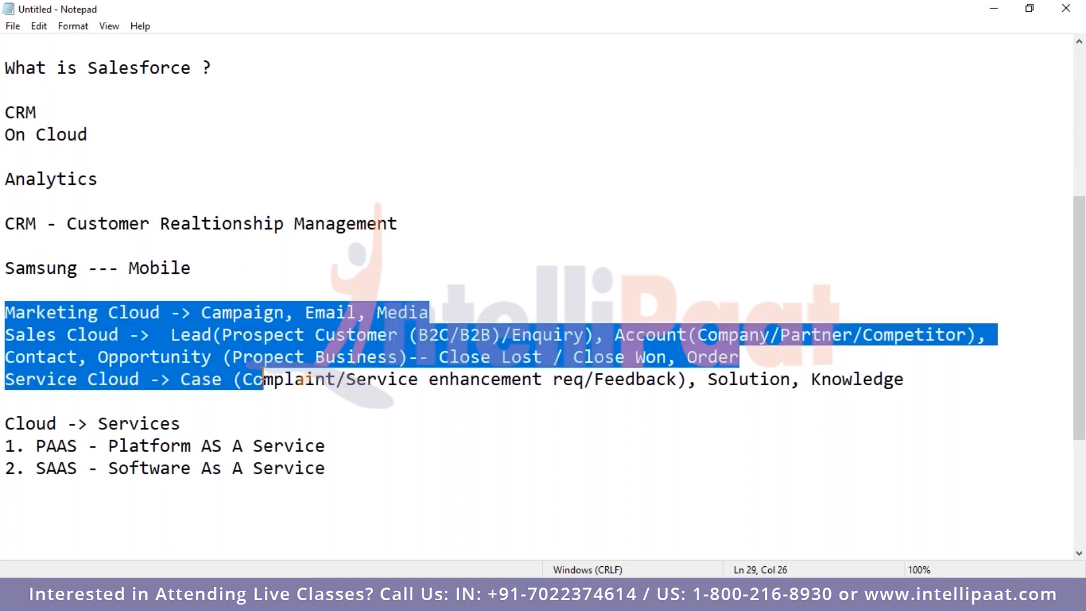
left_click_drag(35, 468, 334, 468)
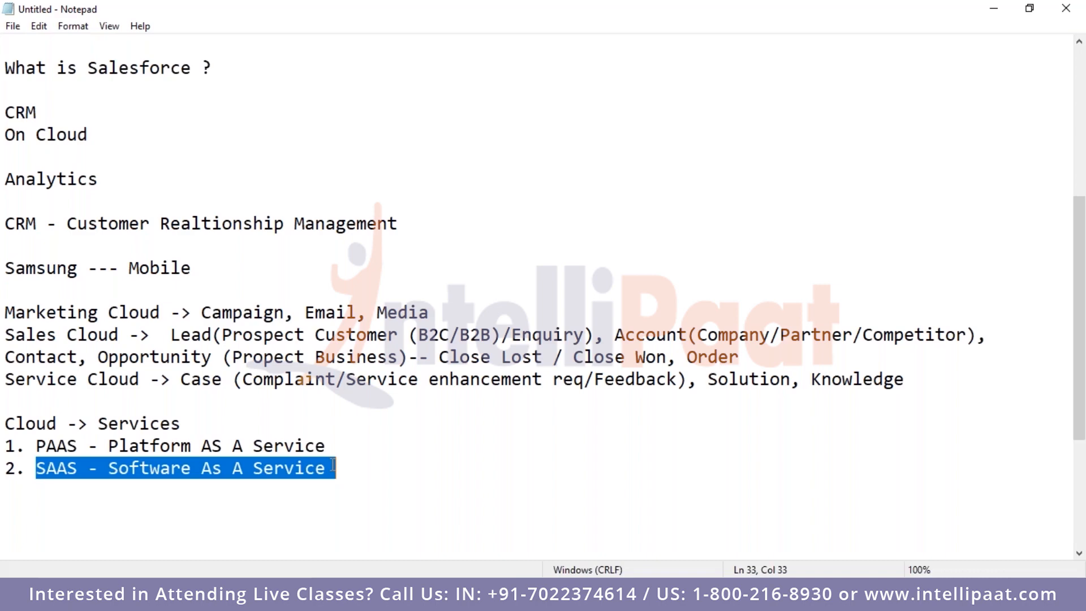
left_click(332, 456)
type("- force.com")
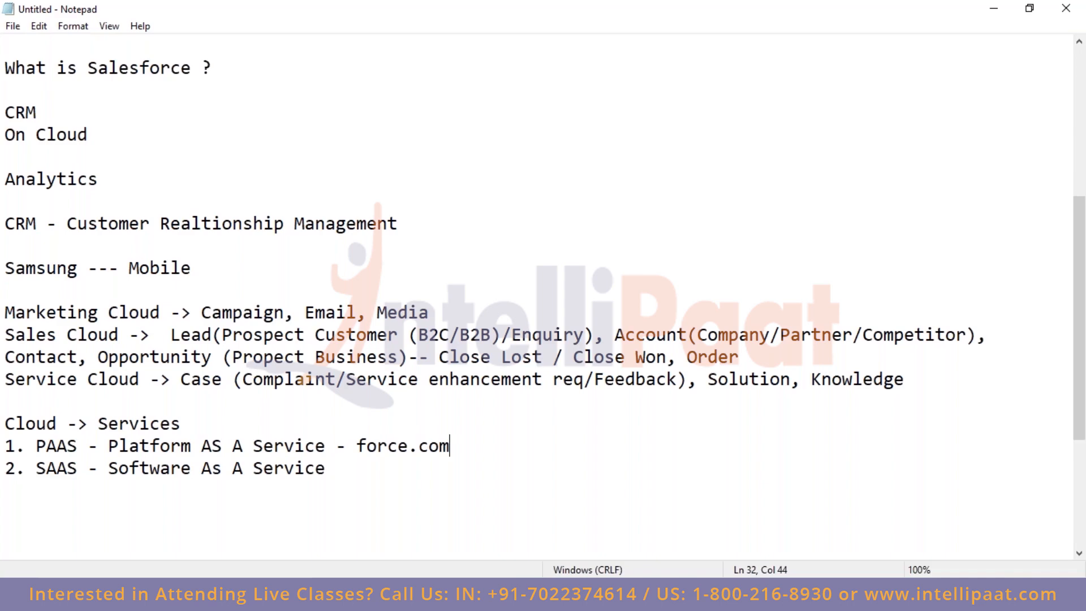
type("(build using Java)")
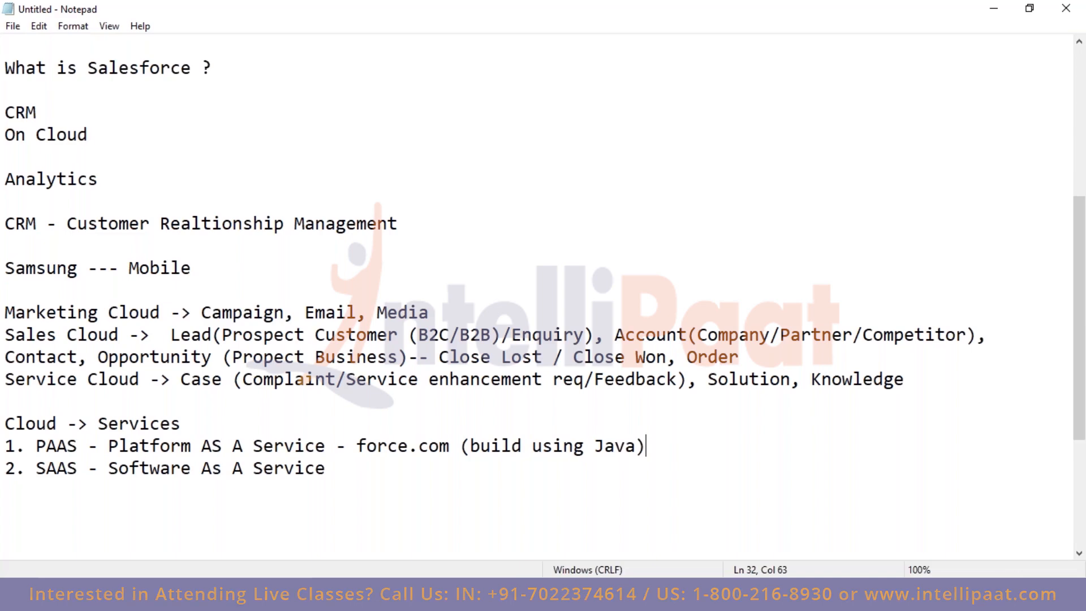
key("Down")
key("Down")
key("Down")
key("Return")
- Write the 'if a > 50 then / print a / end if' example followed by a blank line
type("if")
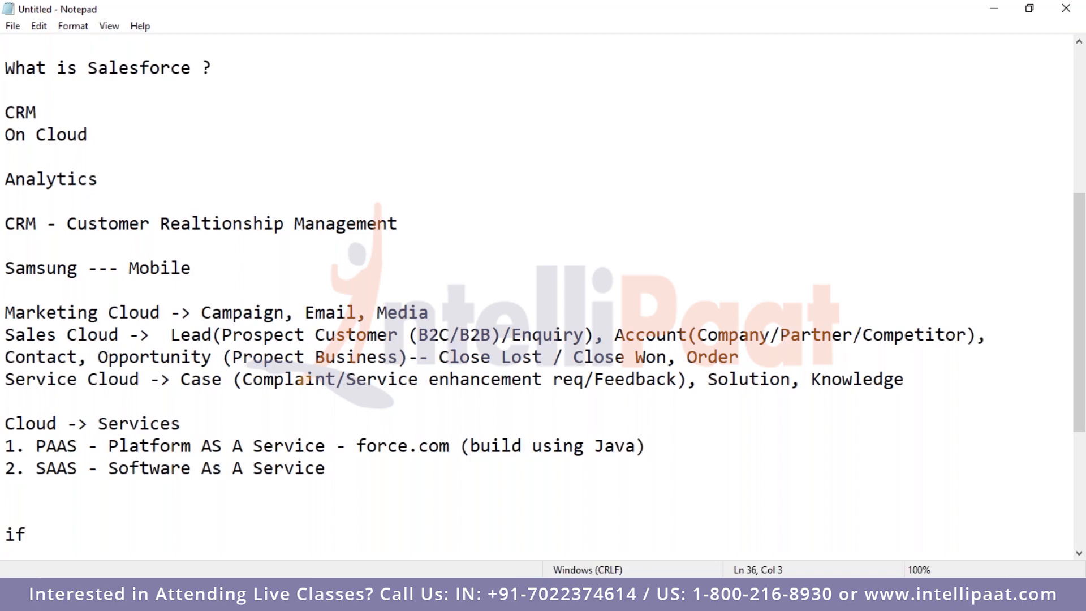
type(" a > 50 then")
key("Return")
type("print")
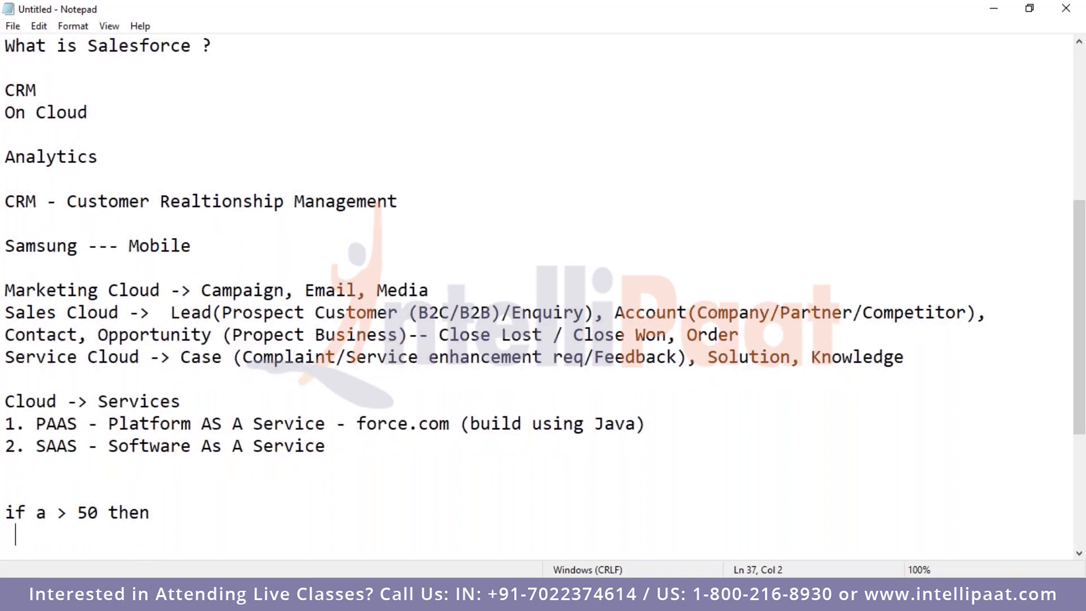
type(" a")
key("Return")
type("end if")
key("Return")
key("Return")
- Write the braced version: 'if(a > 50)', '{', 'print (a);', '}'
type("if(a > ")
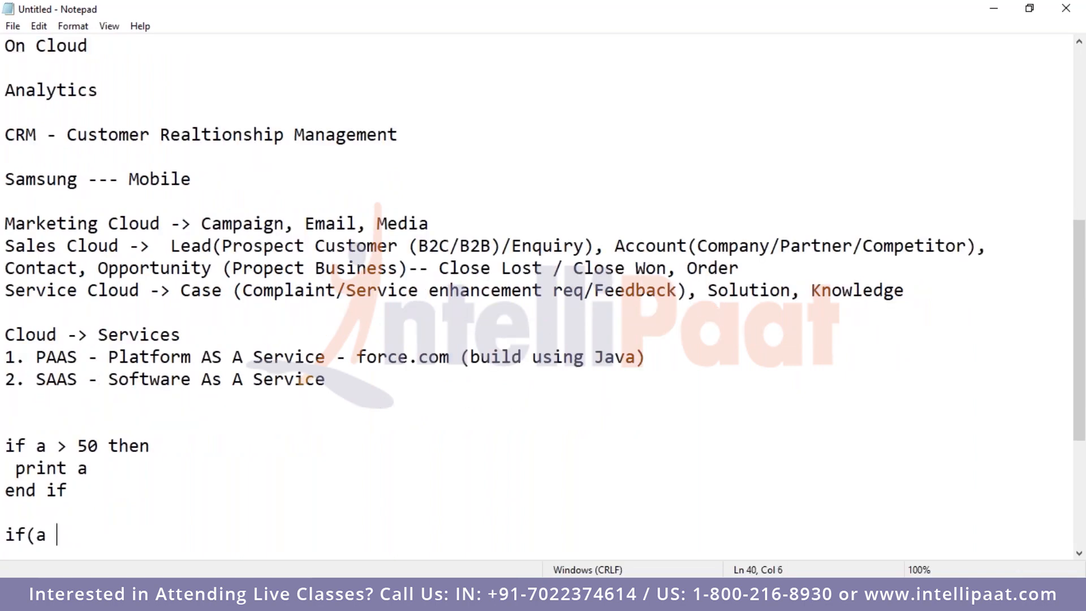
type("50)")
key("Return")
type("print")
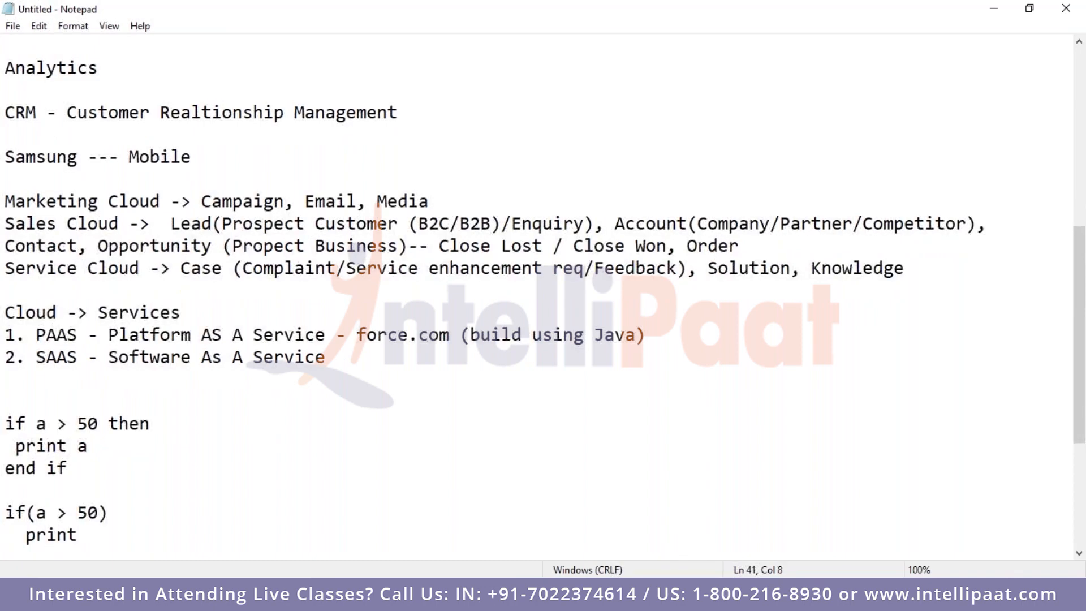
type(" (a);")
key("Return")
key("Up")
key("Left")
key("Return")
type("{")
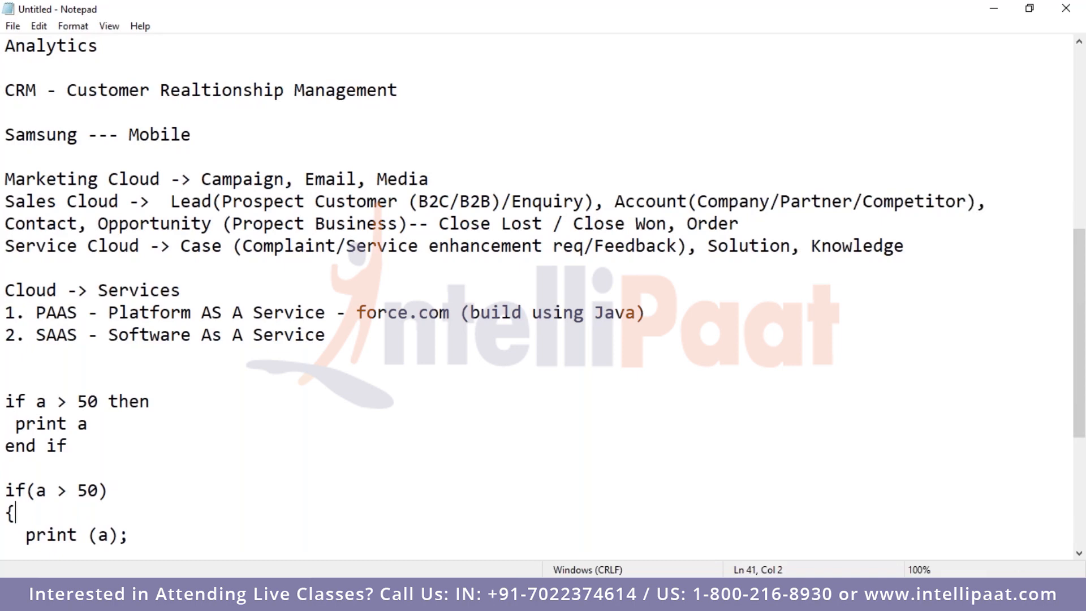
key("Down")
key("Down")
type("}")
- Select the braced if(a > 50) block
key("Up")
key("Up")
key("Up")
key("Left")
key("Up")
key("Up")
key("Up")
key("Up")
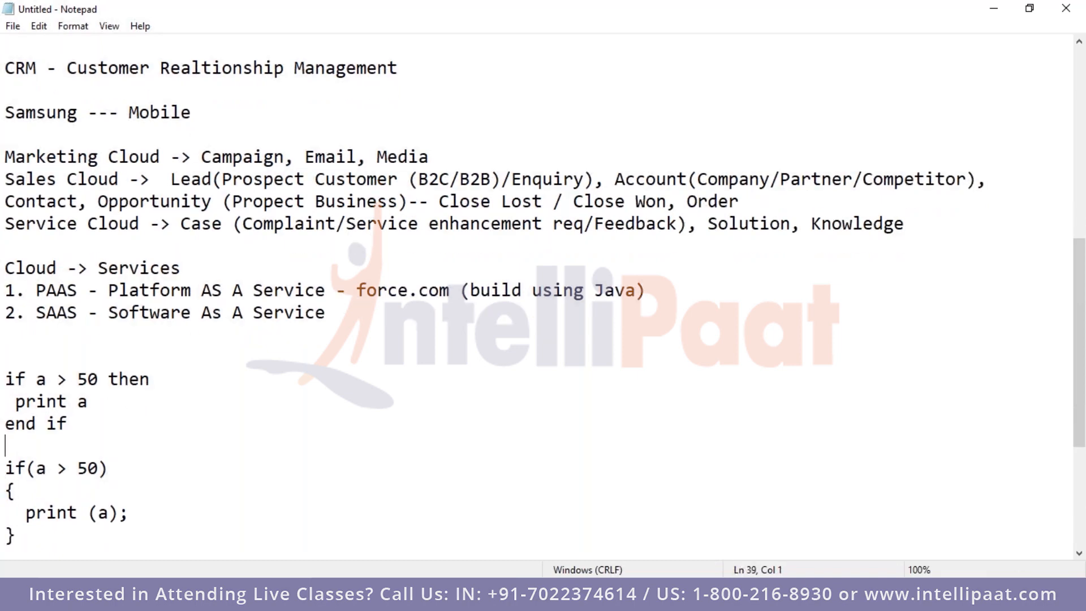
key("Down")
key("Down")
key("Down")
key("Down")
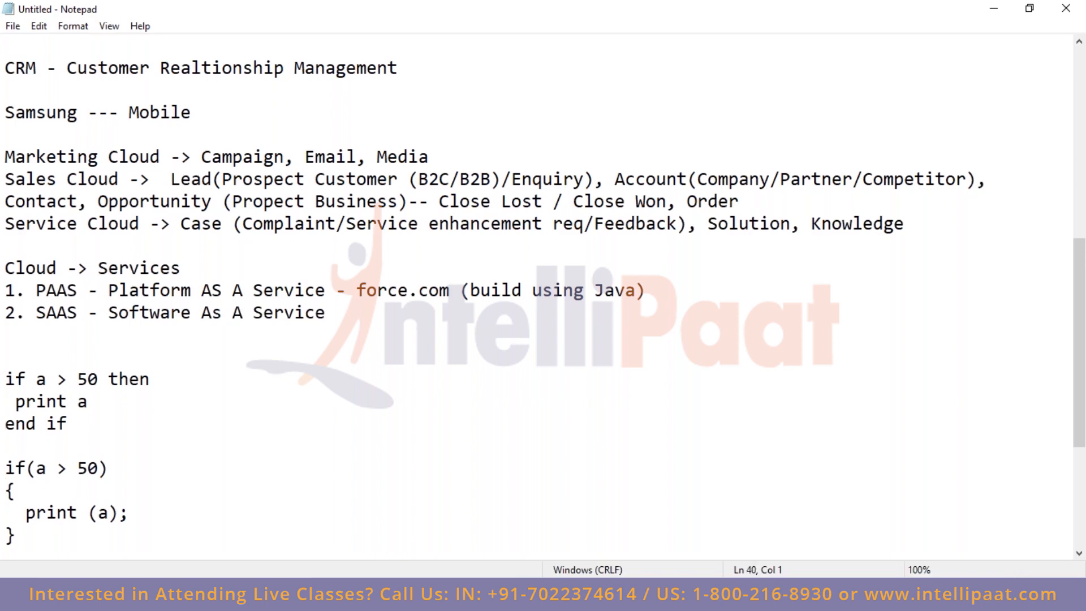
key("shift+Down")
key("shift+Down")
key("shift+Down")
key("shift+Down")
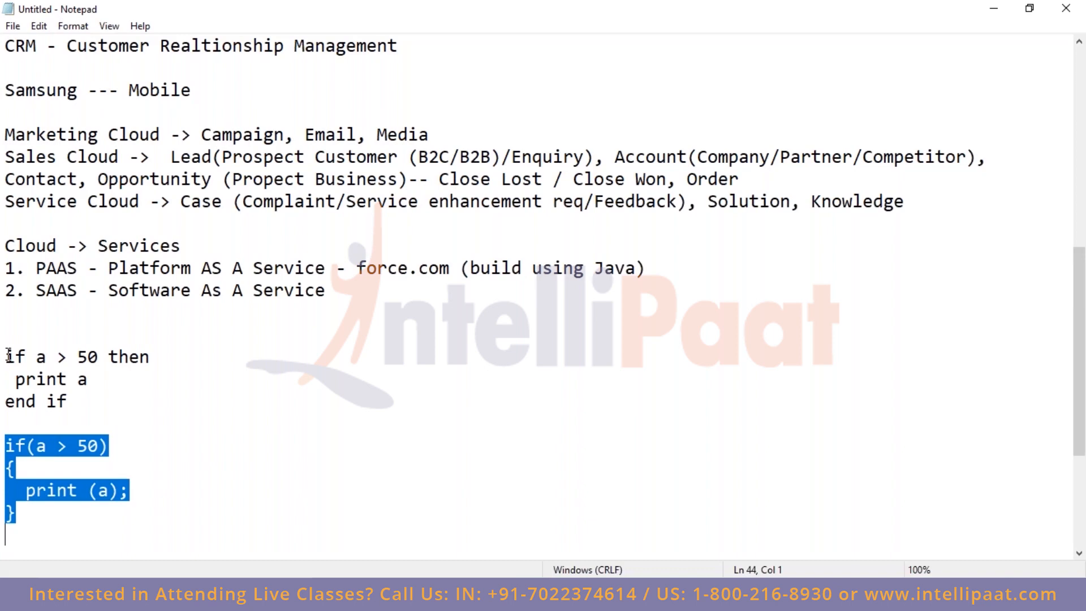
left_click_drag(8, 355, 82, 408)
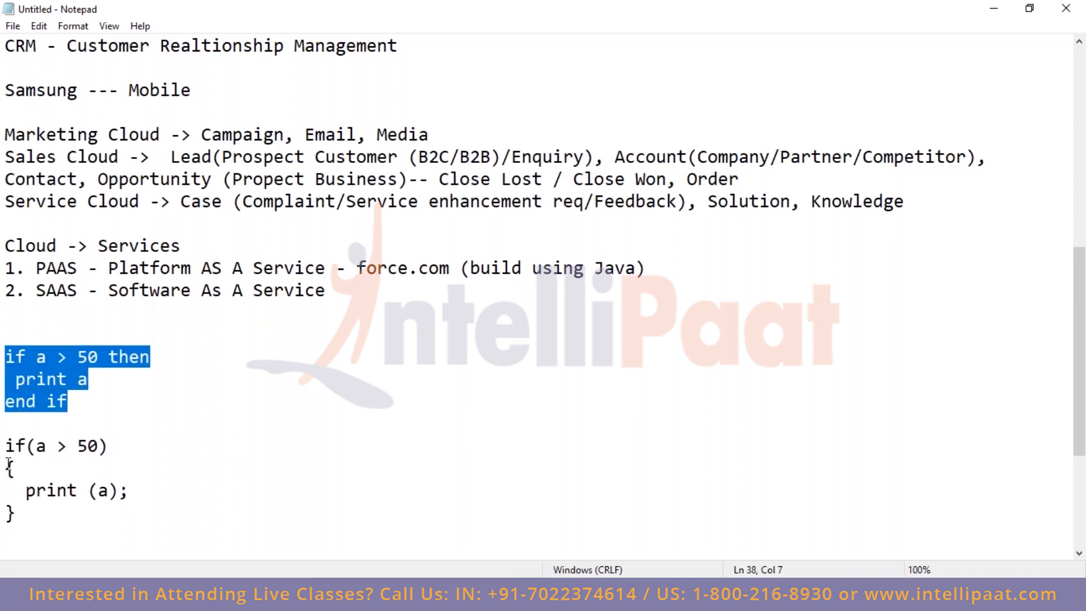
left_click_drag(7, 447, 13, 532)
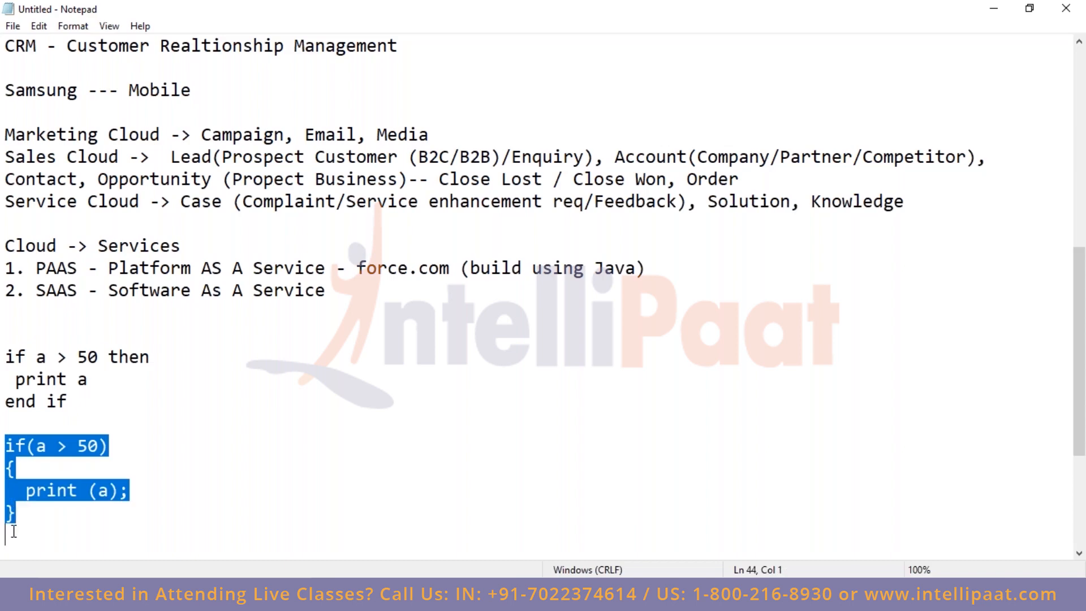
left_click_drag(359, 268, 453, 268)
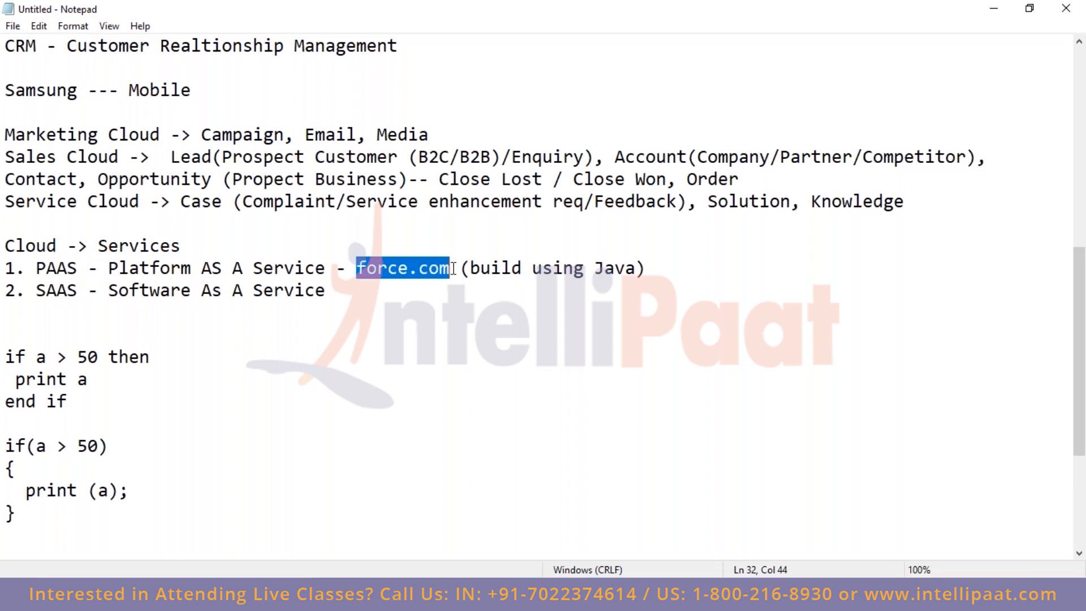
left_click_drag(8, 357, 10, 528)
- Delete the code examples and add '3. IAAS - Infrastructure As A Service - No provided'
key("BackSpace")
key("BackSpace")
key("BackSpace")
type("3. ")
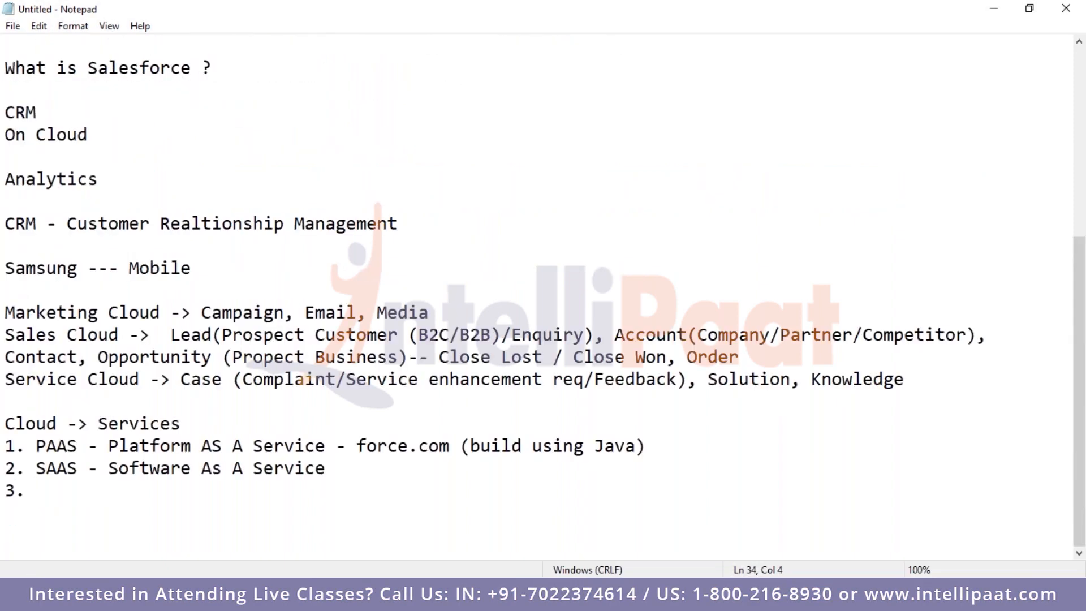
type("IAAS - Infrastructure As A Service")
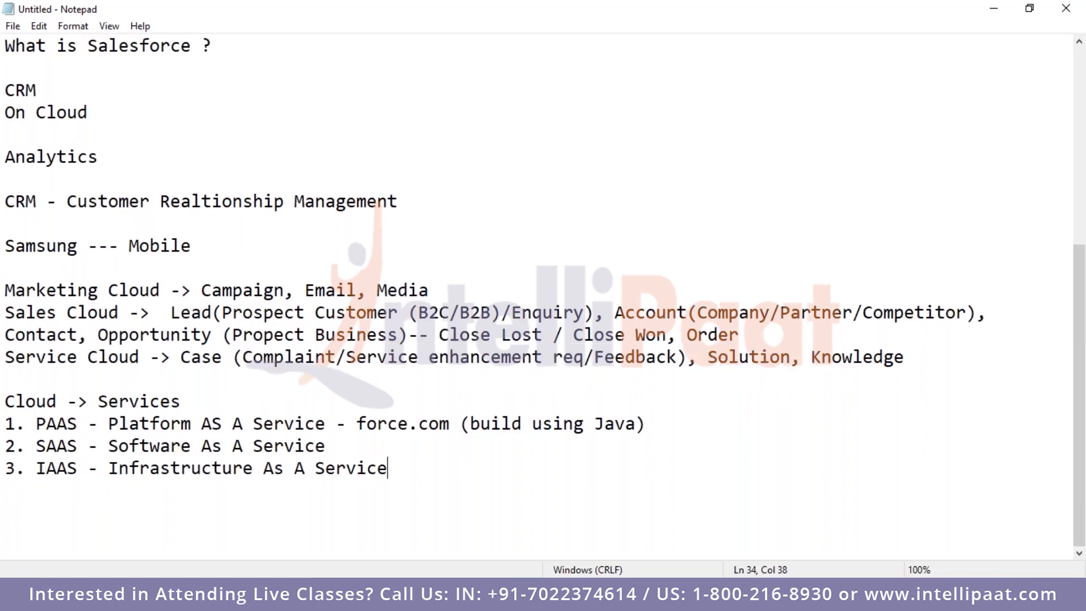
type(" - No provided")
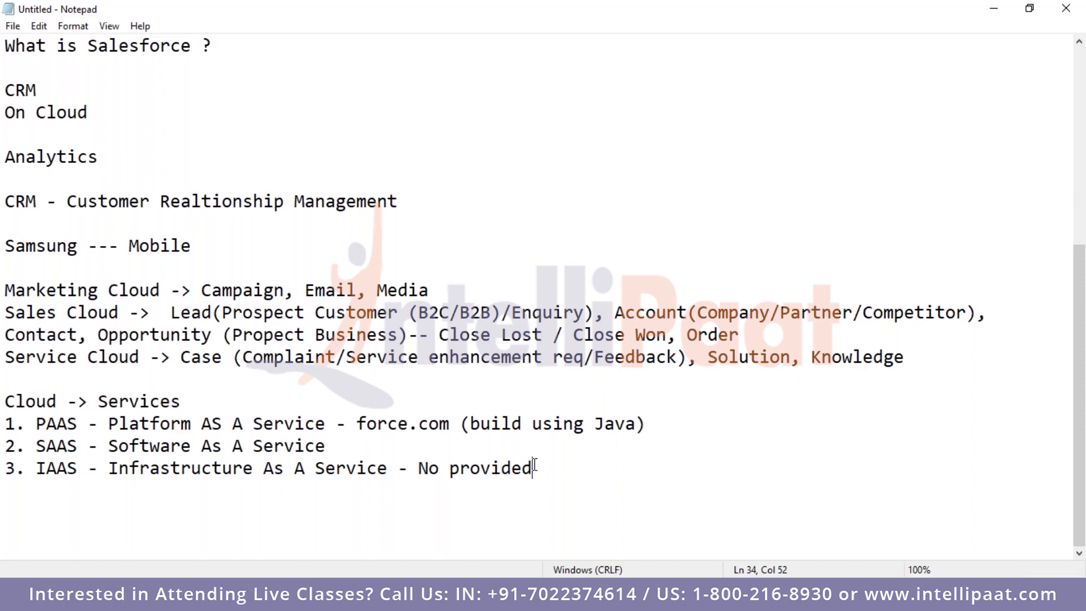
- Open status.salesforce.com in Chrome and show All product instances
left_click(554, 595)
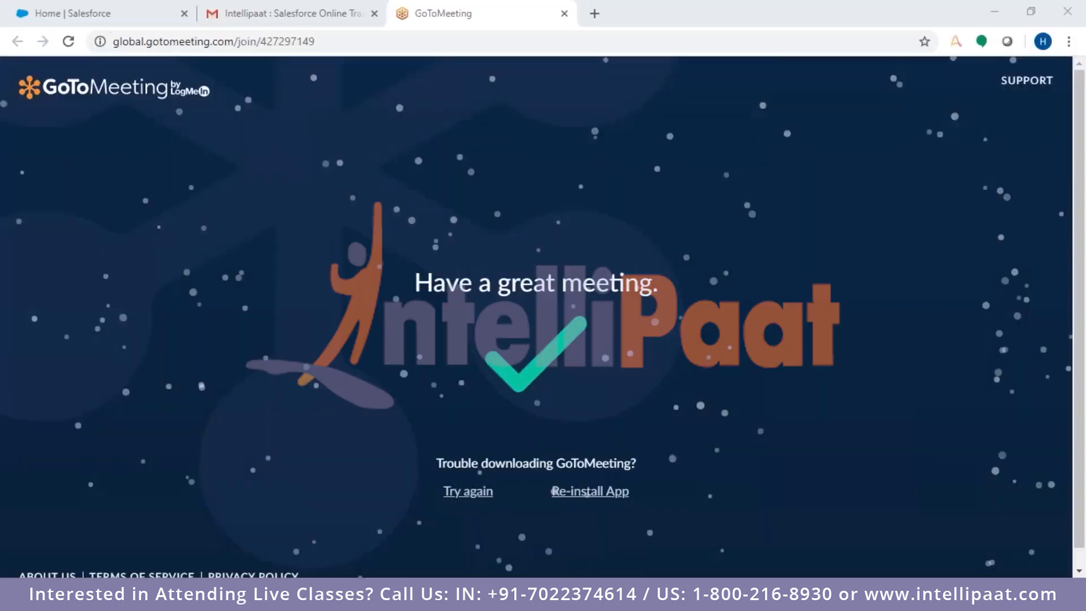
left_click(358, 41)
type("status.salesforce.com")
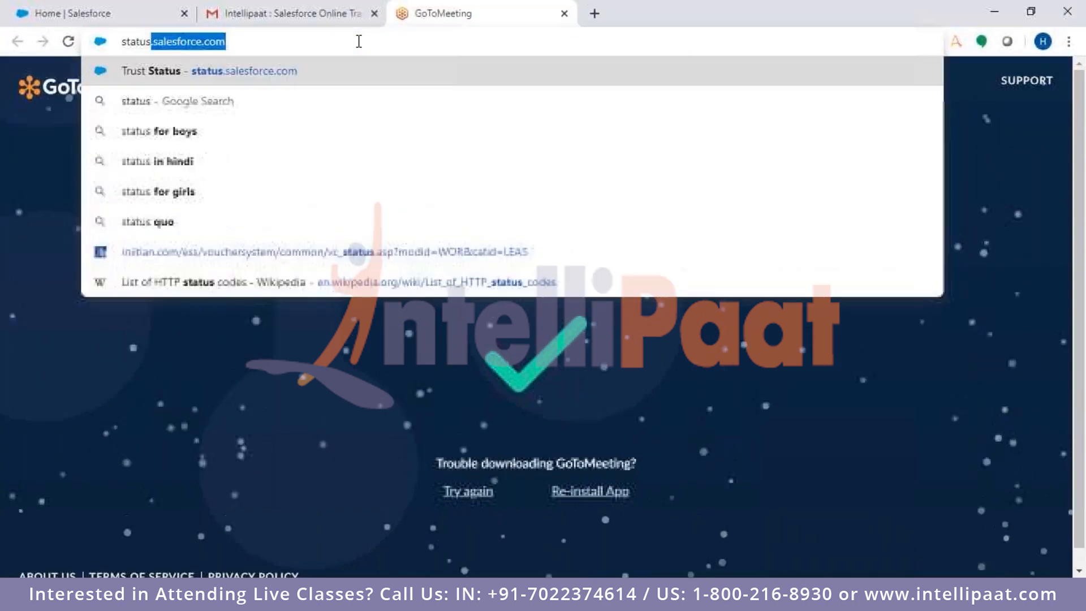
key("Return")
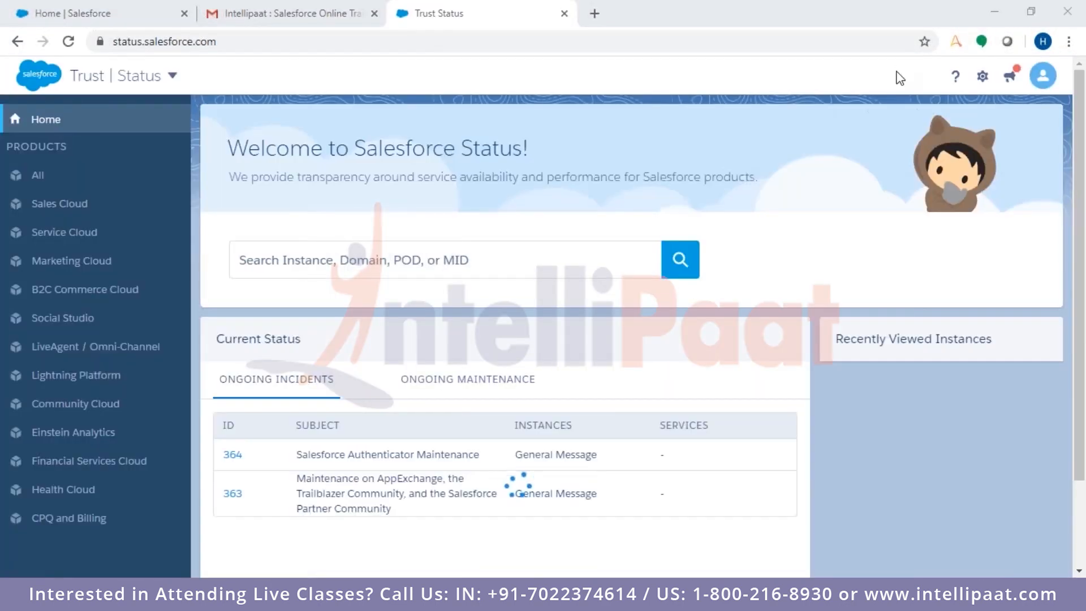
left_click(38, 176)
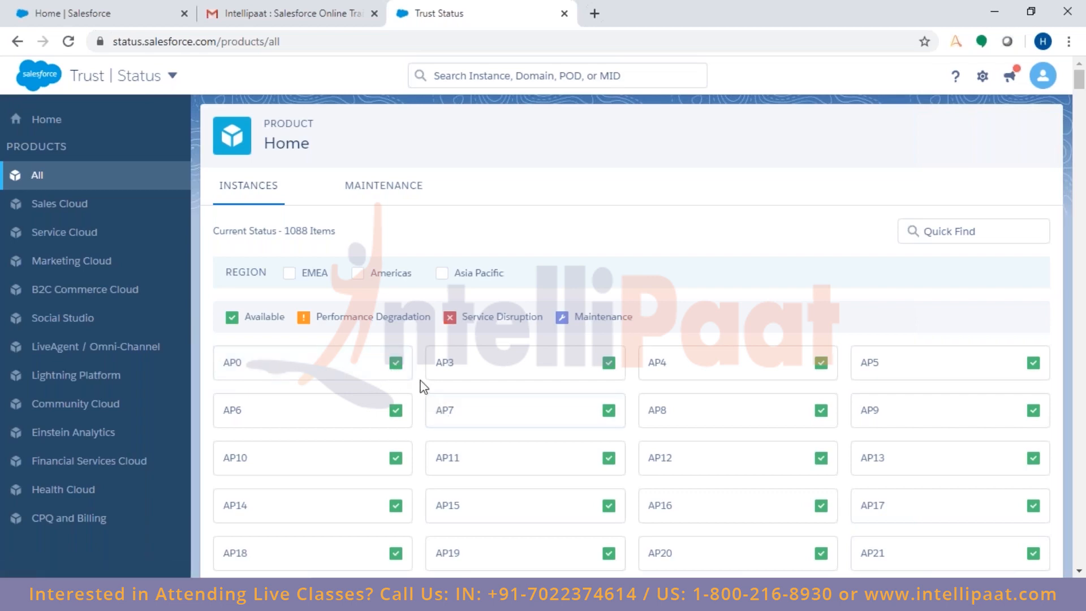
scroll(424, 387, "down", 8)
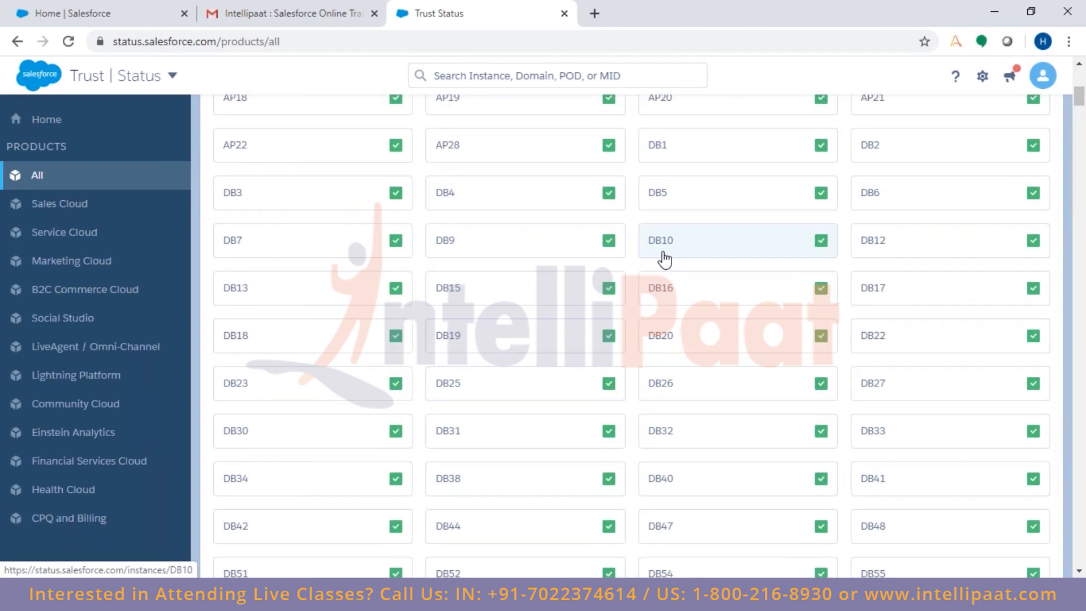
key("alt+Tab")
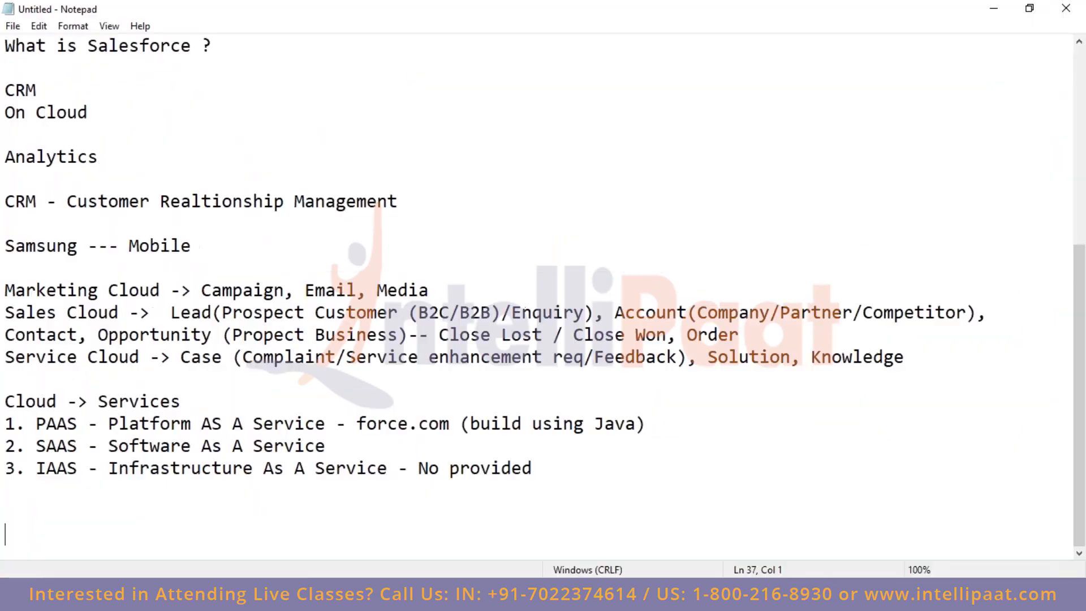
- Add a 'Database.com' line below the services list, removing the blank line above it
key("Return")
type("Database.com")
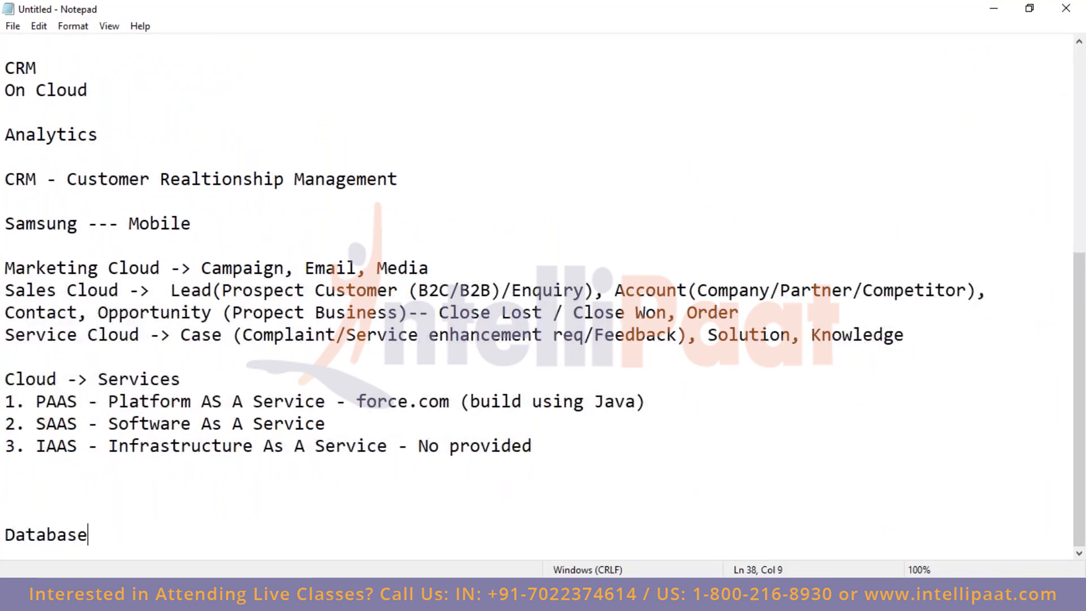
key("Up")
key("Delete")
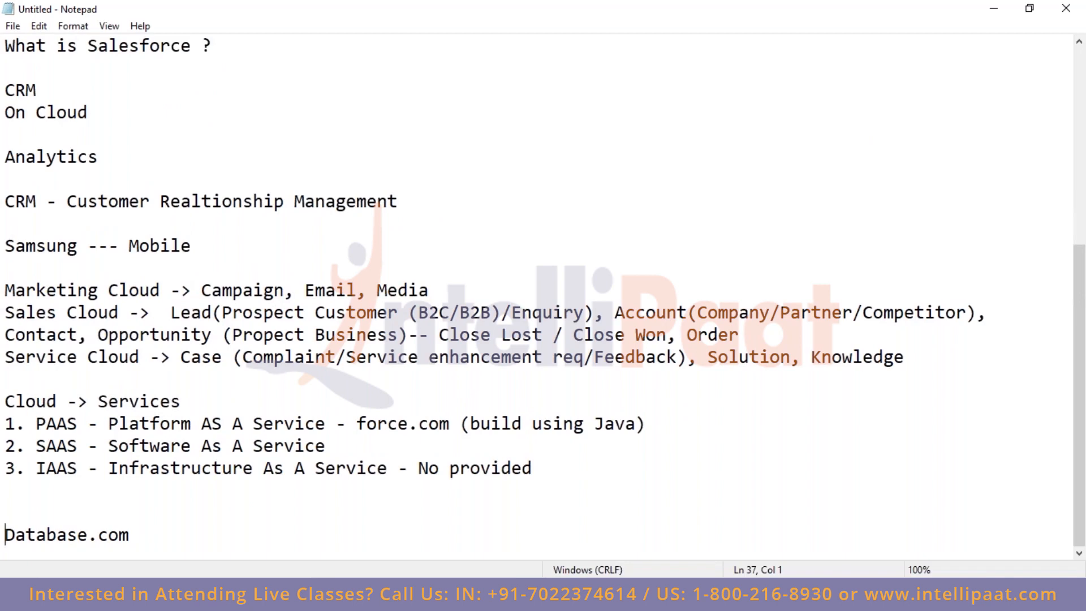
key("alt+Tab")
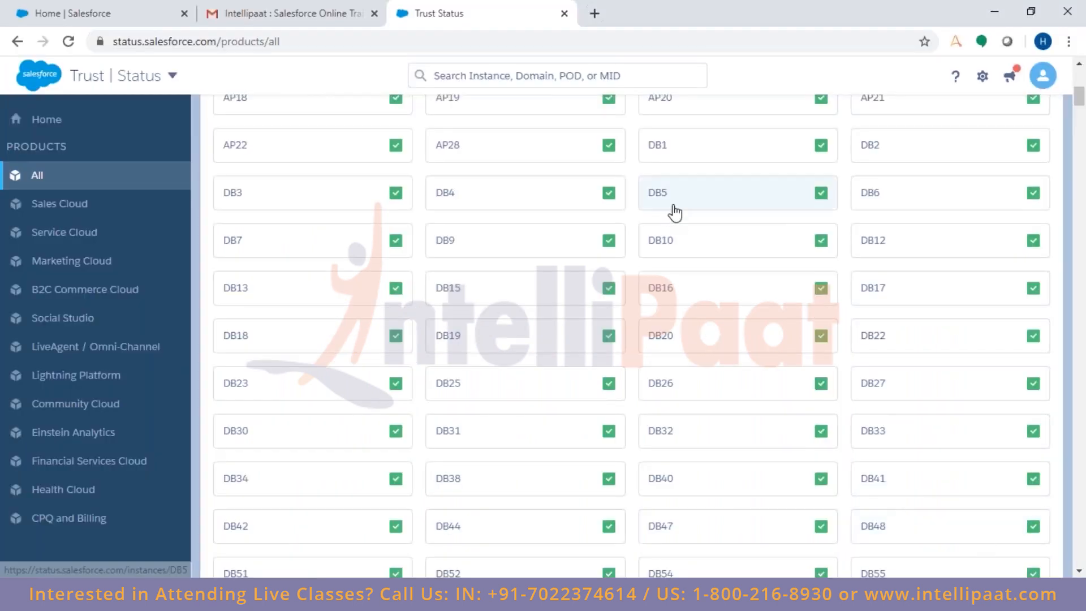
- Scroll through the instance grid and open the AP3 instance's status page
scroll(634, 378, "down", 13)
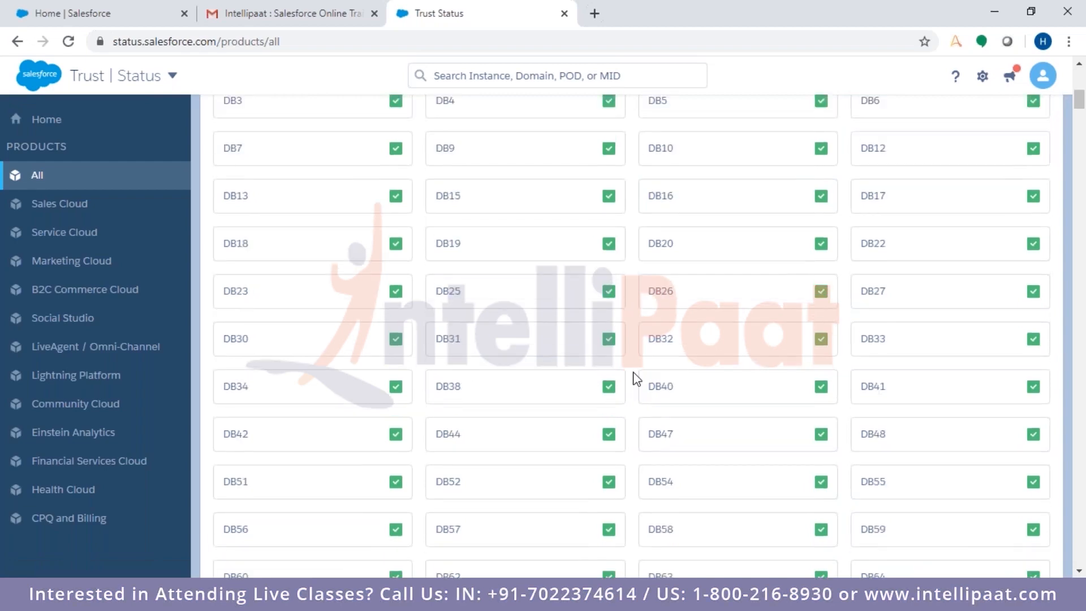
scroll(634, 377, "down", 15)
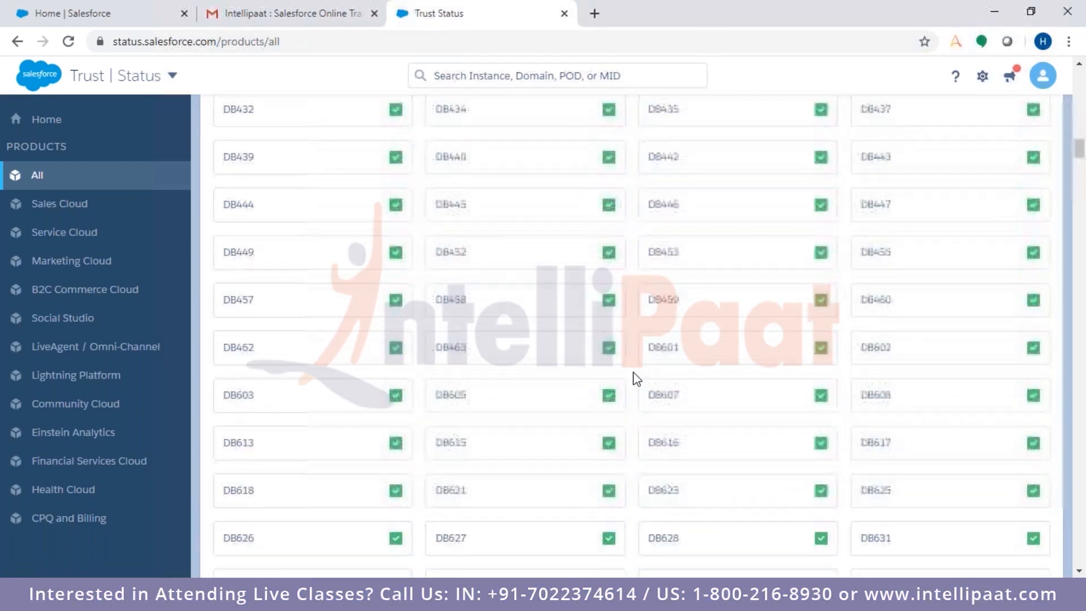
scroll(636, 379, "down", 15)
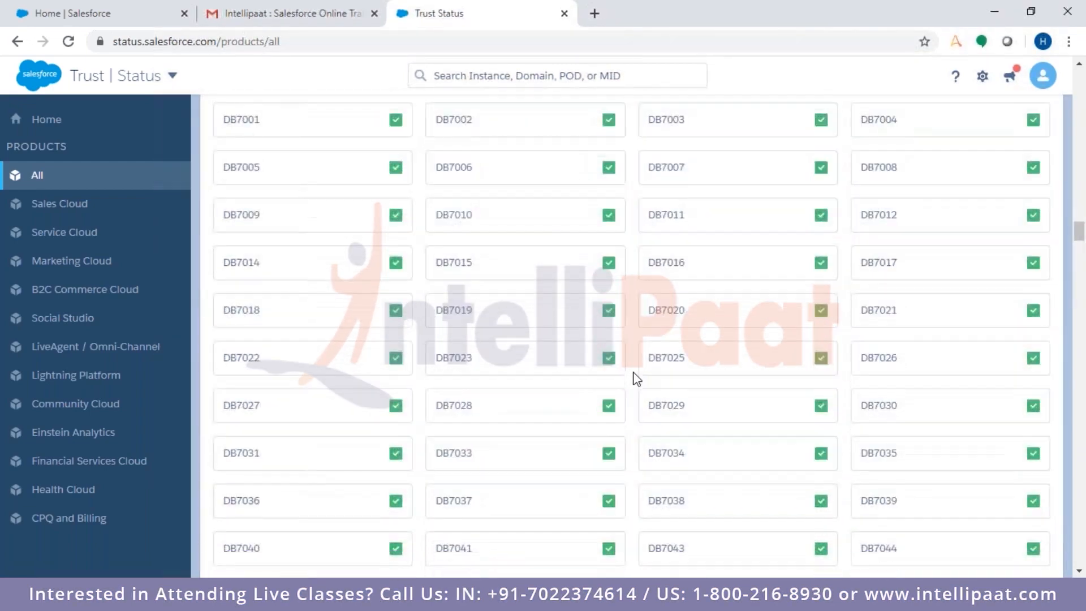
scroll(636, 379, "down", 12)
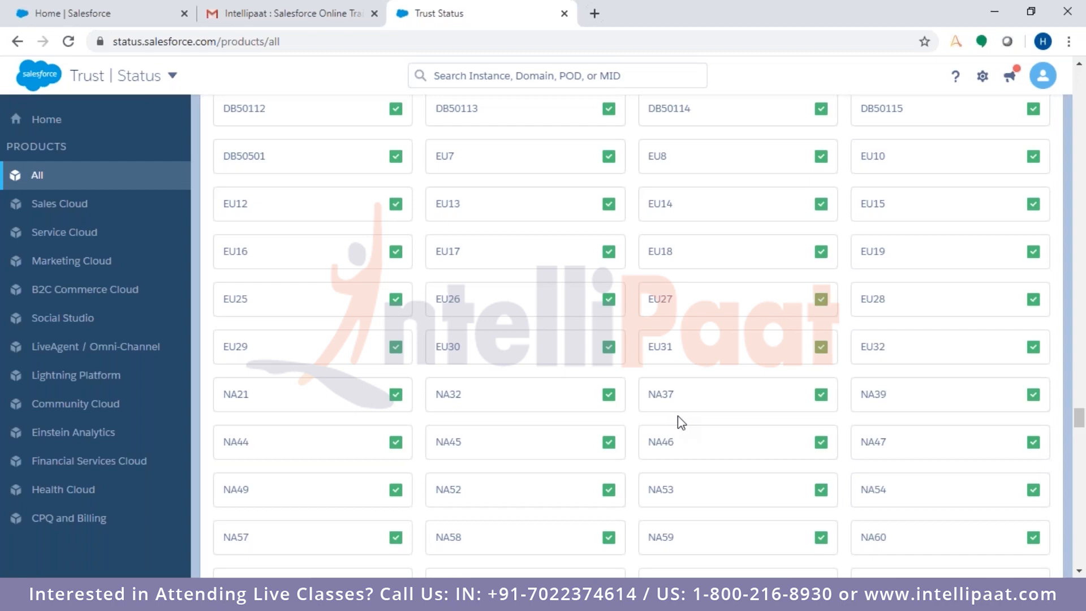
scroll(678, 419, "down", 10)
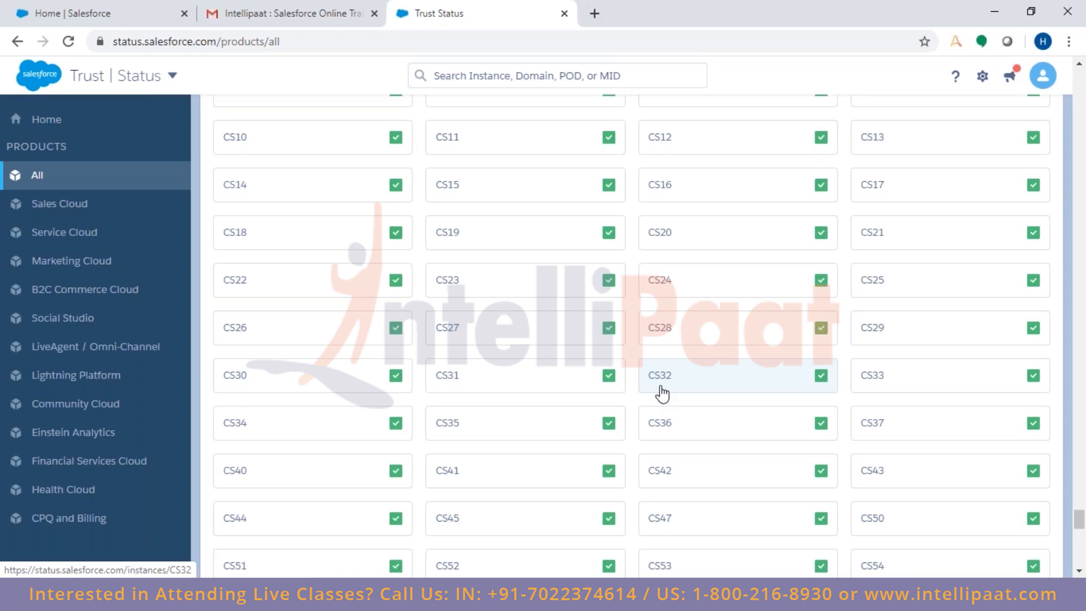
scroll(662, 393, "down", 10)
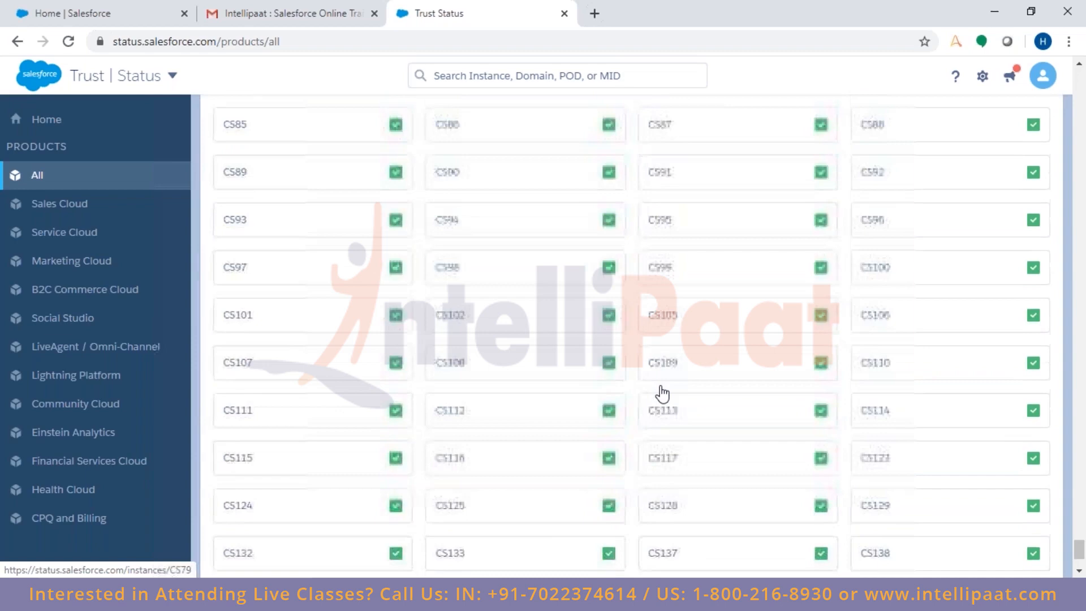
scroll(662, 393, "up", 20)
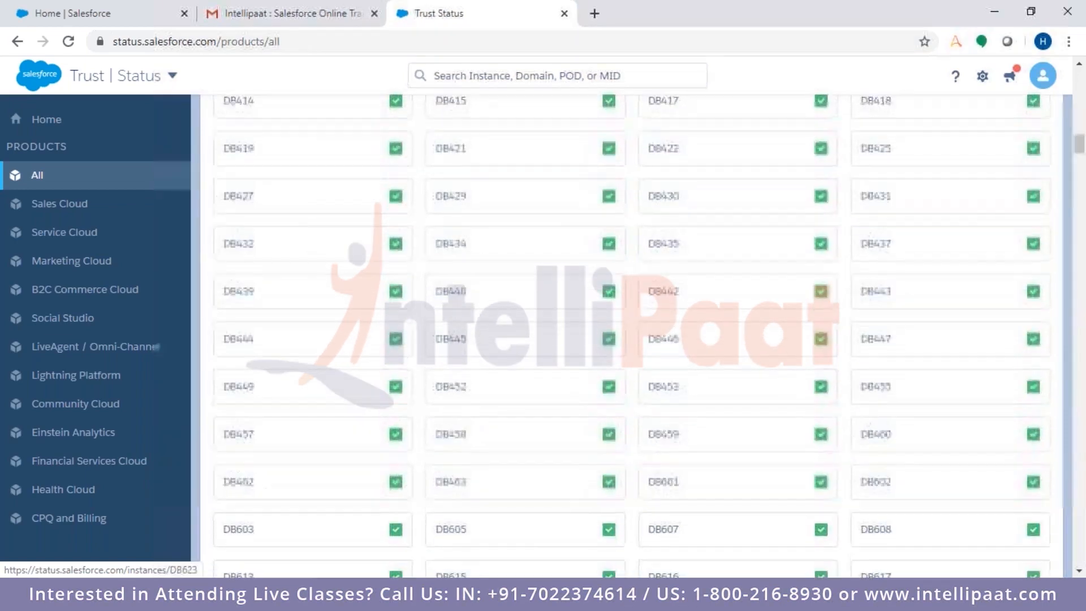
left_click(456, 375)
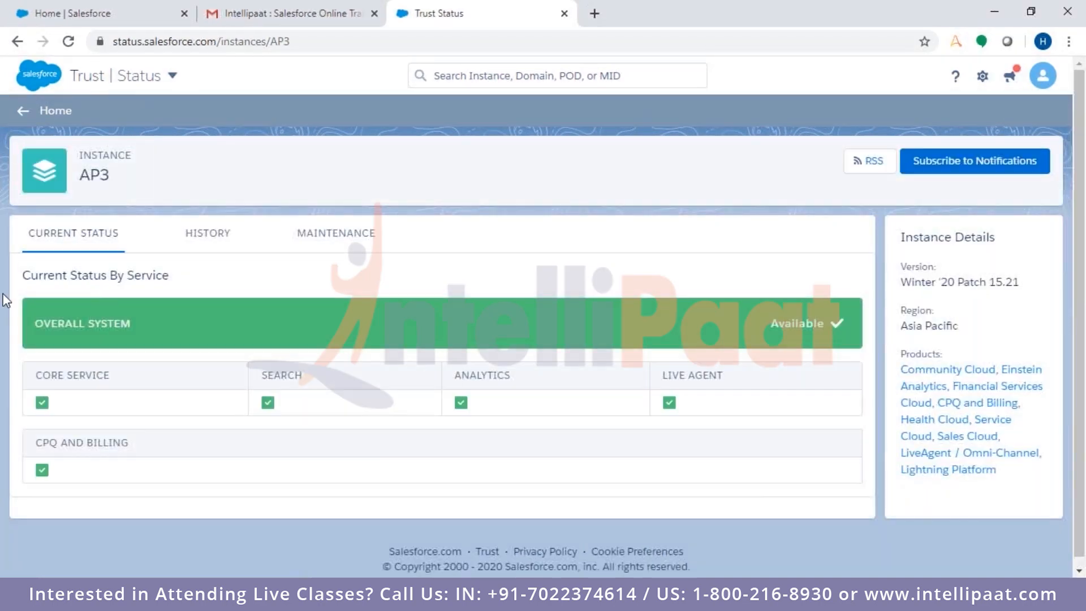
- View AP3's 7 Days service history timeline, then open its Maintenance tab
left_click(210, 243)
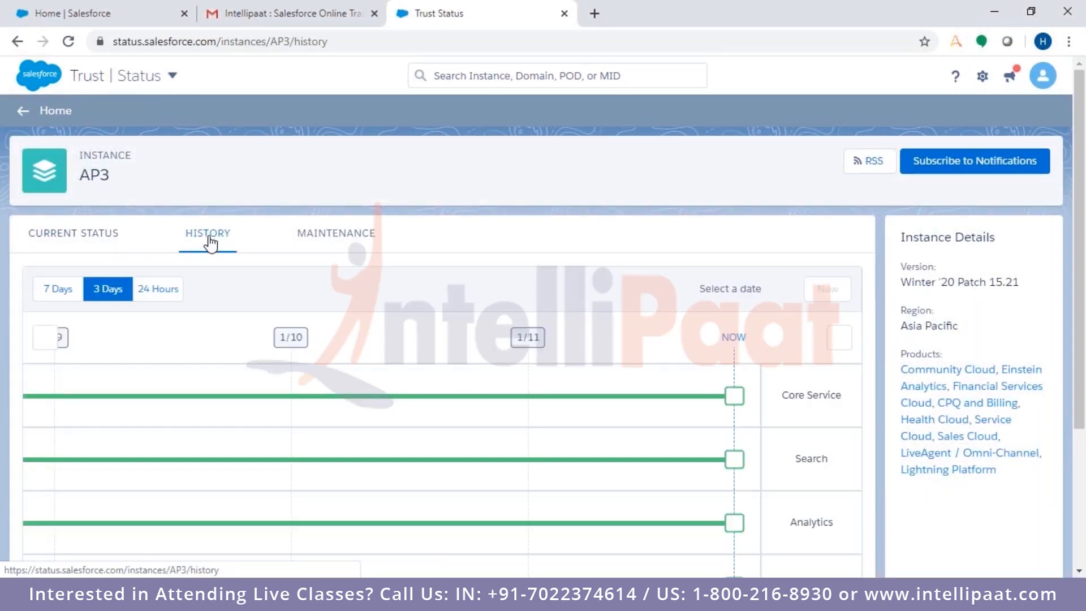
left_click(57, 292)
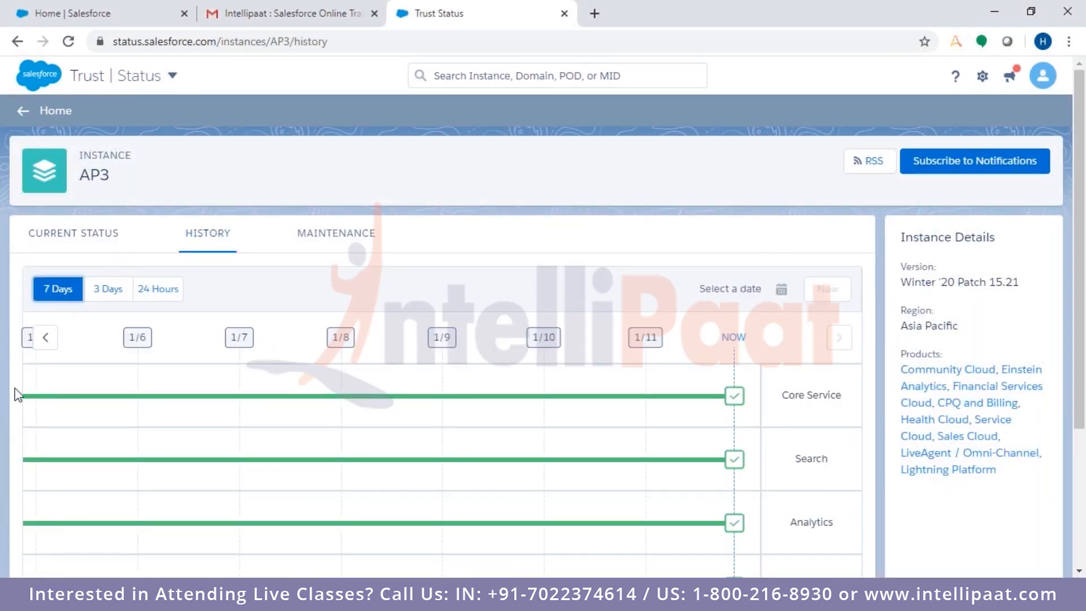
scroll(19, 392, "down", 3)
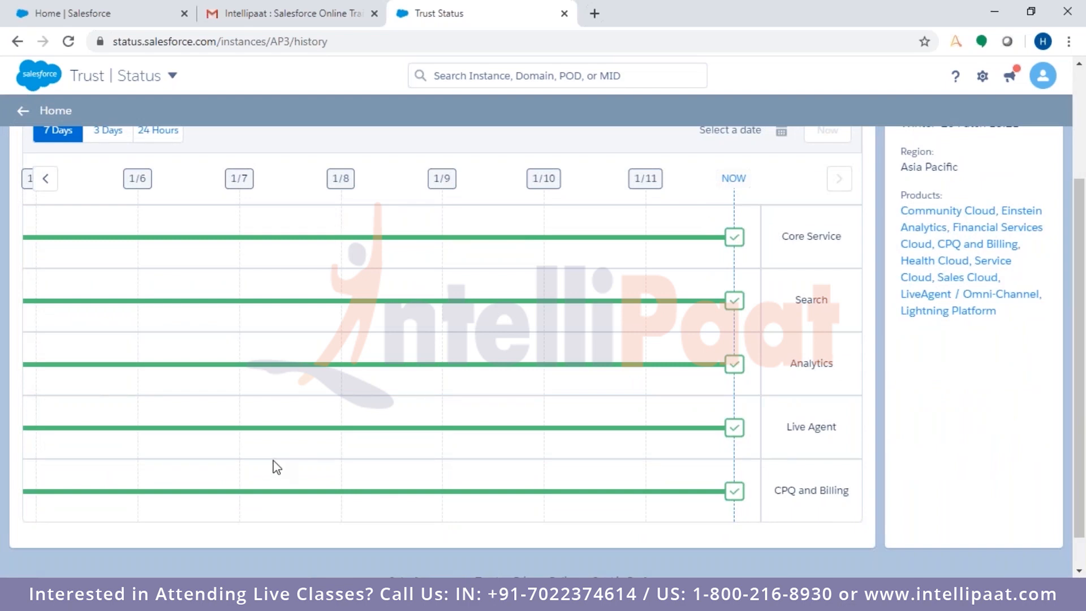
scroll(276, 467, "up", 3)
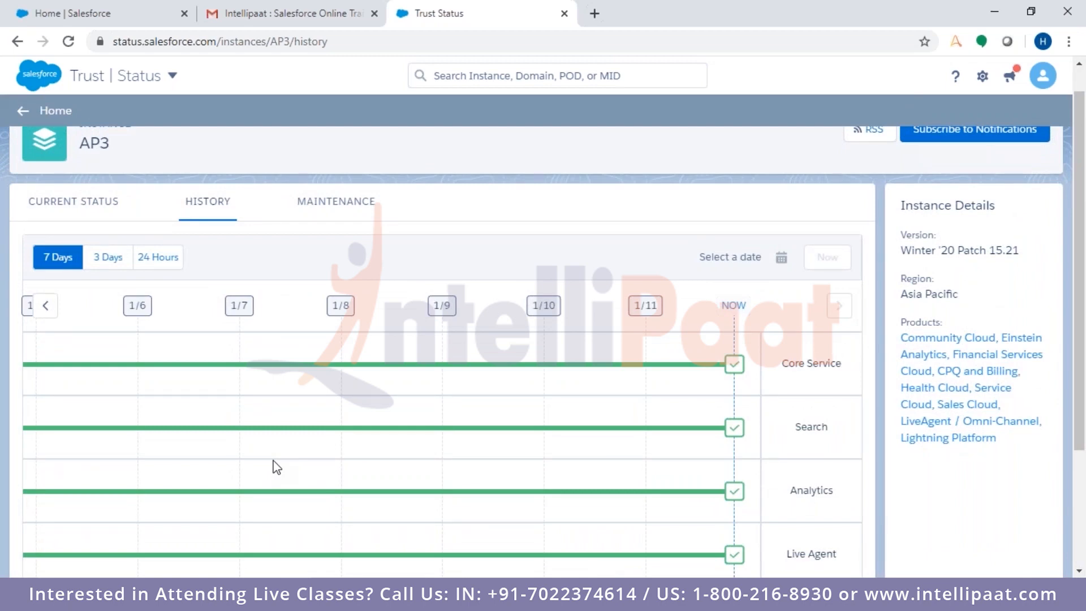
left_click(349, 211)
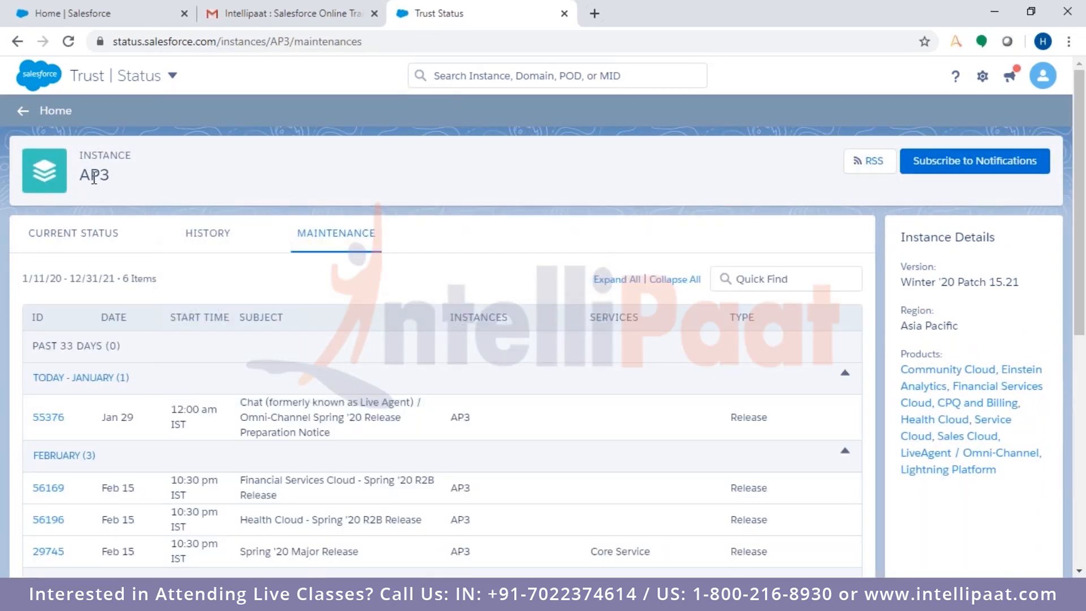
- Review AP3's Spring '20 and Summer '20 releases, Oct 17 date and Winter '20 version, then highlight the IAAS note
scroll(13, 361, "down", 2)
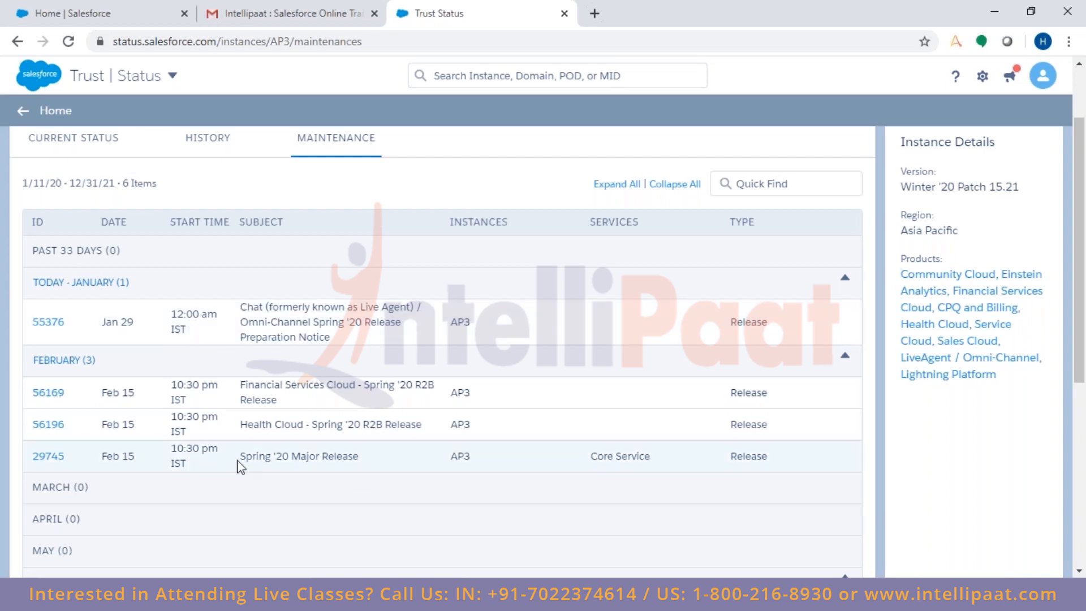
left_click_drag(238, 458, 362, 469)
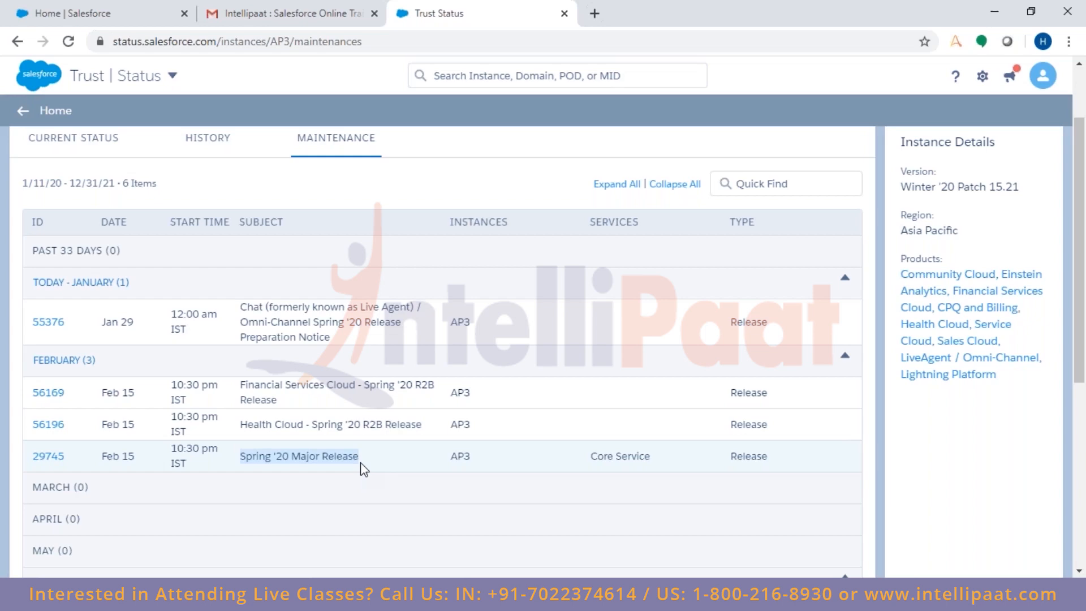
scroll(360, 462, "down", 3)
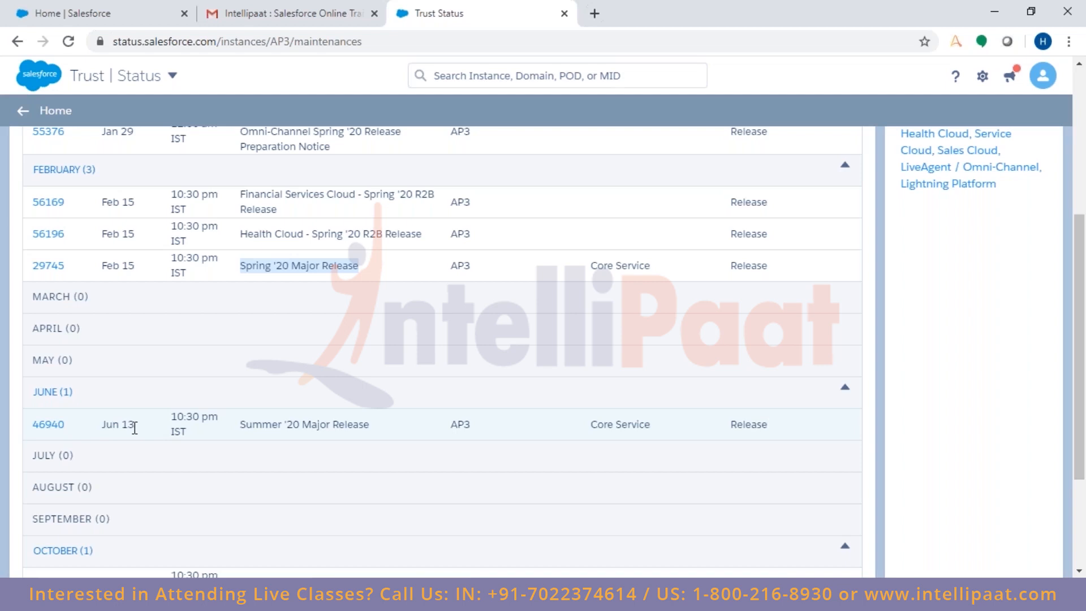
scroll(134, 428, "up", 5)
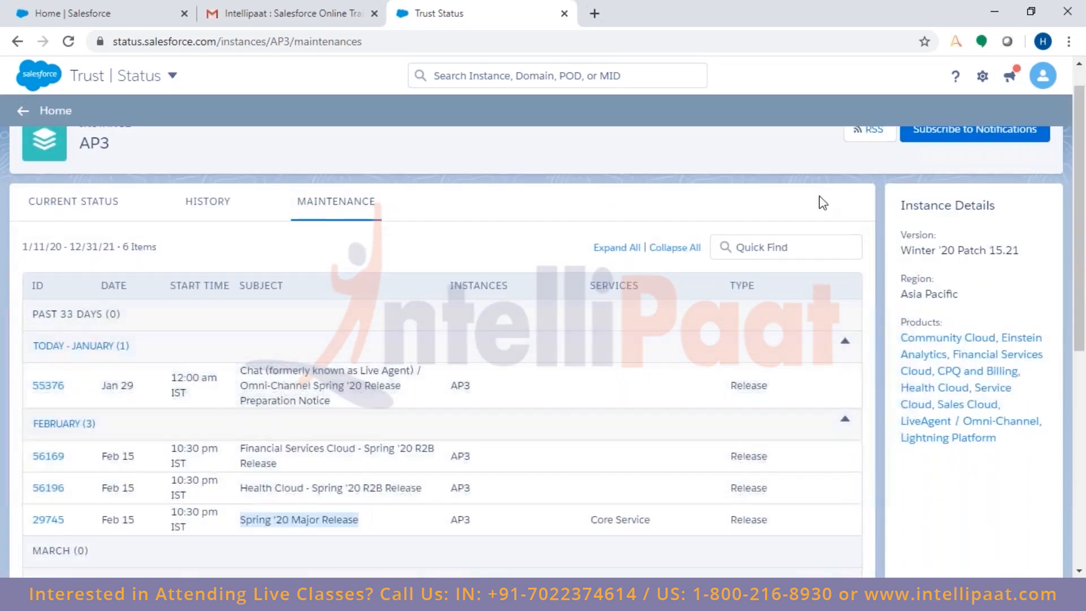
left_click_drag(902, 233, 1015, 250)
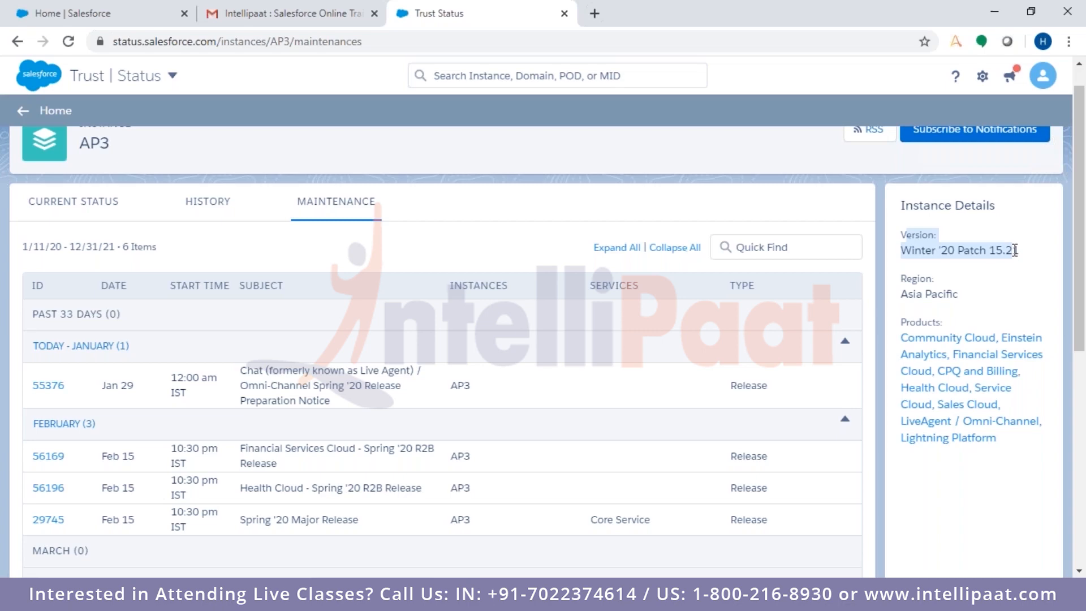
scroll(1015, 250, "down", 4)
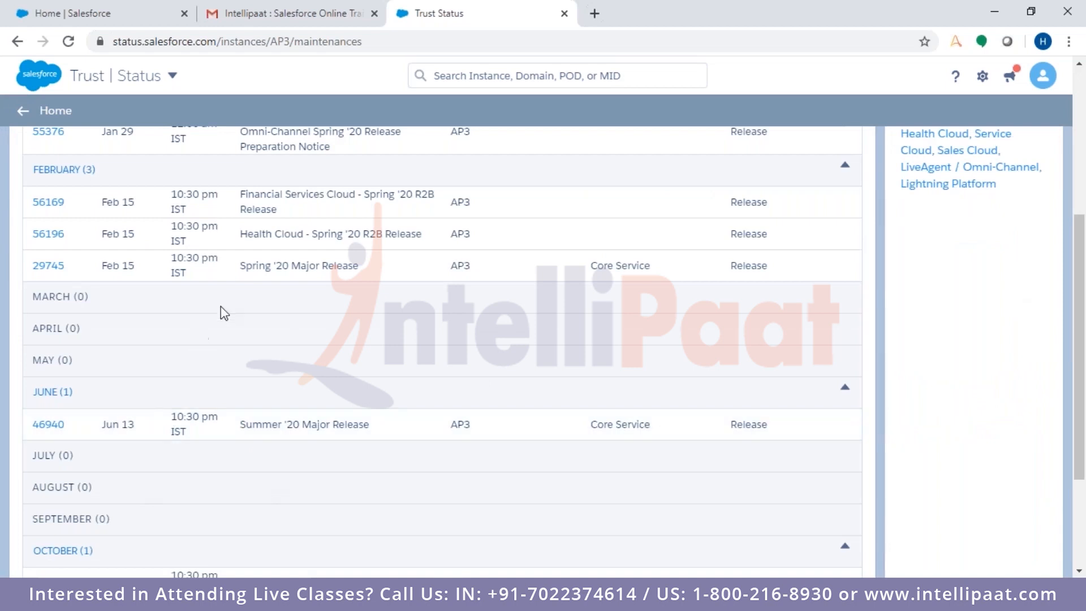
left_click_drag(242, 270, 305, 270)
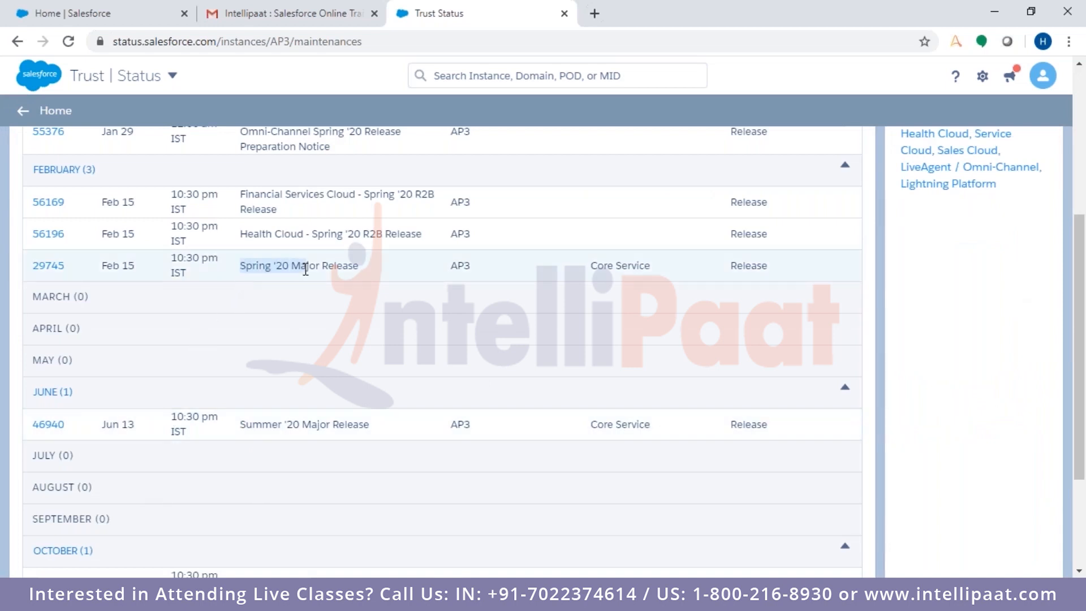
left_click_drag(245, 424, 314, 423)
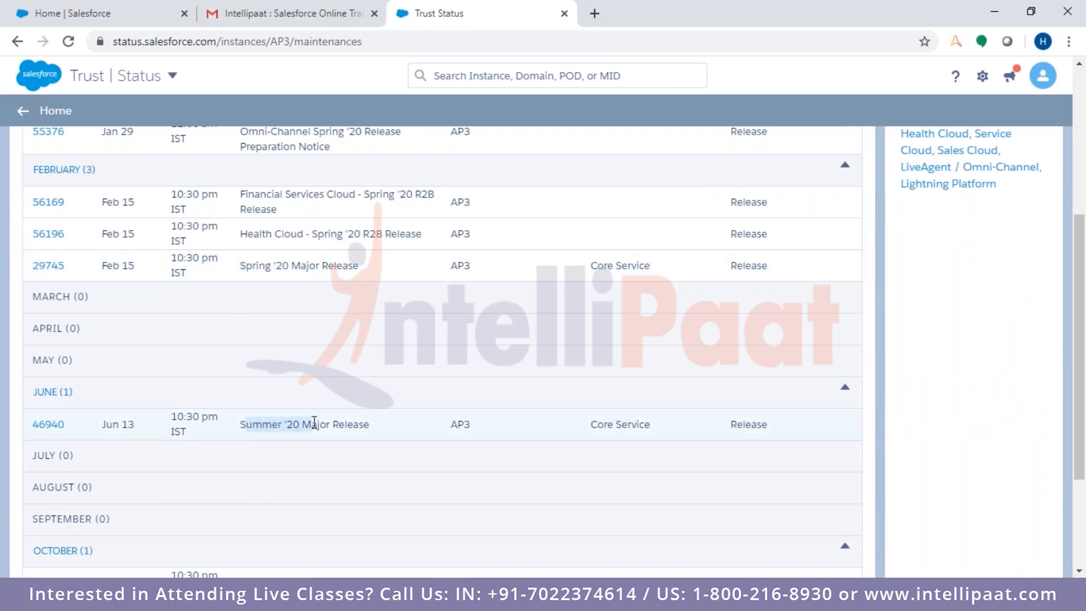
scroll(314, 423, "down", 3)
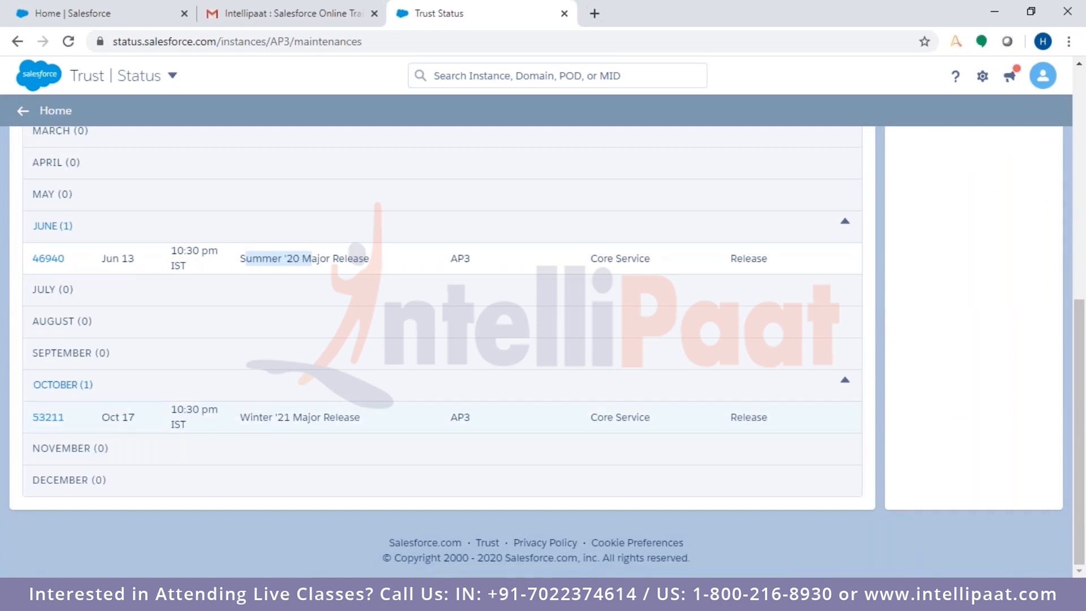
left_click_drag(101, 417, 148, 417)
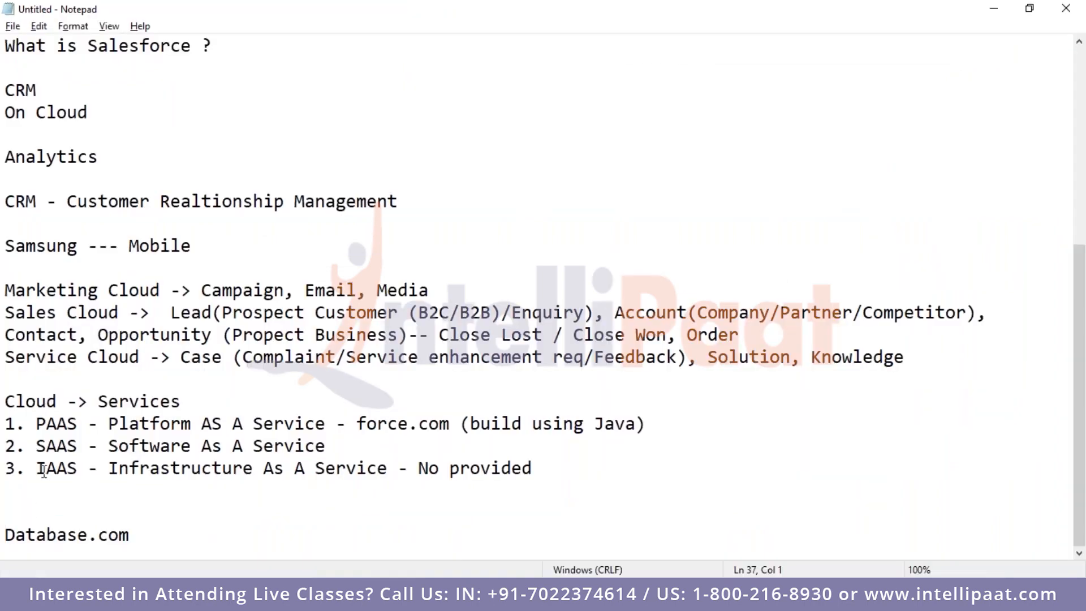
left_click_drag(37, 470, 544, 473)
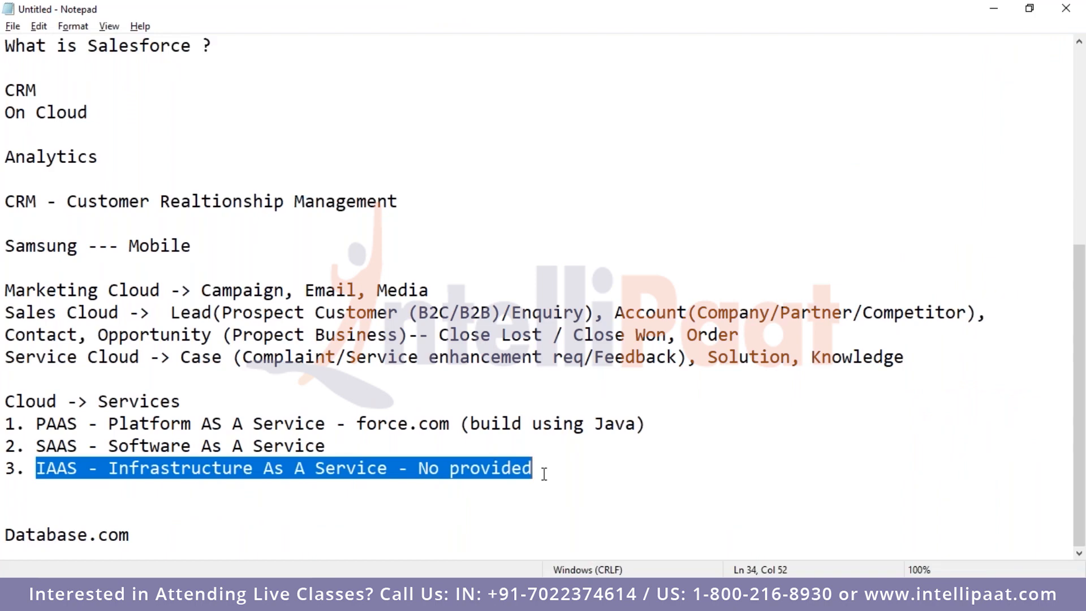
- Remove the extra blank line and add 'Einstein - Analytics Cloud' below Database.com
left_click(8, 506)
key("BackSpace")
key("Up")
key("Up")
key("Up")
key("Up")
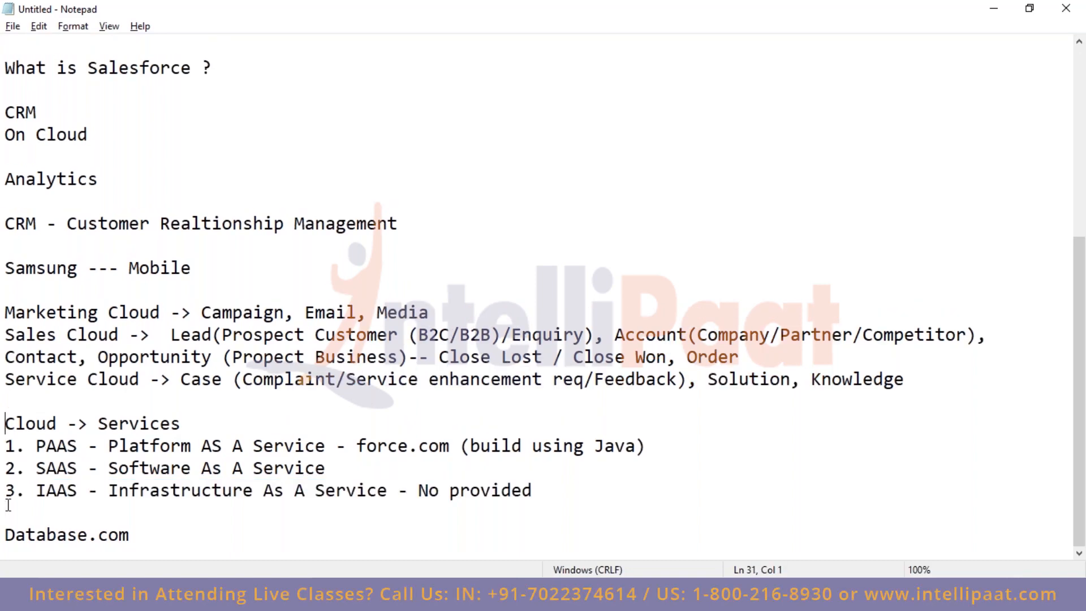
key("ctrl+End")
key("Return")
key("Return")
key("Return")
key("BackSpace")
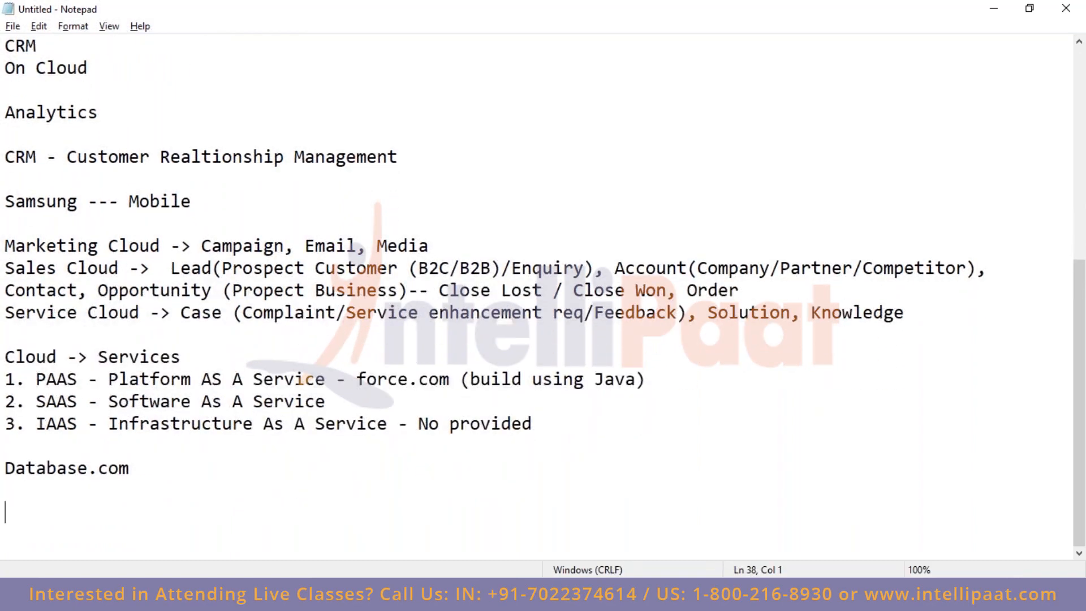
type("Einstein")
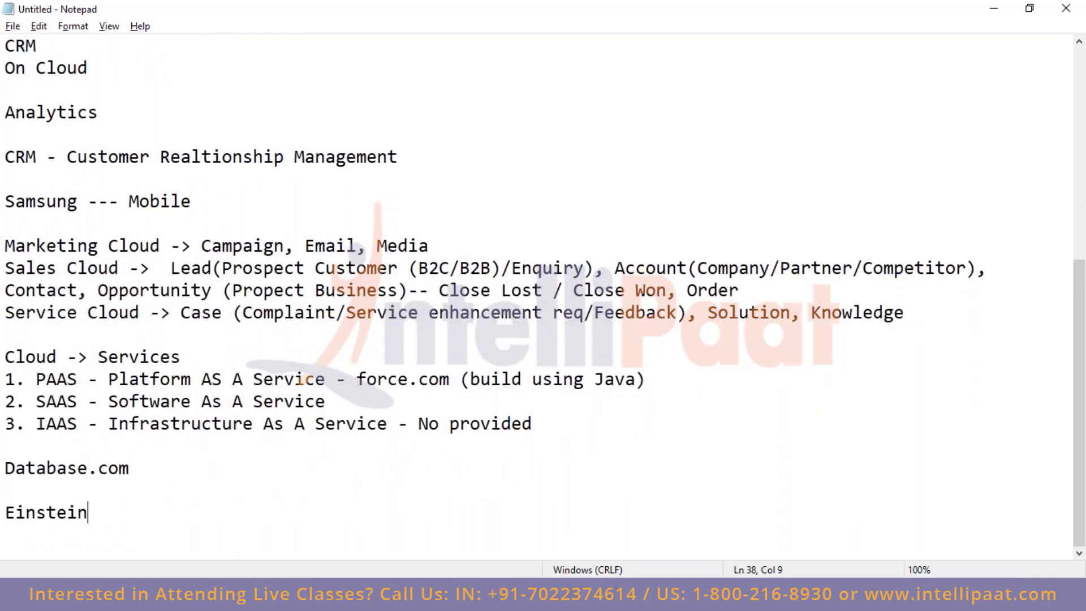
type(" - Analytc")
key("BackSpace")
type("ics Cloud")
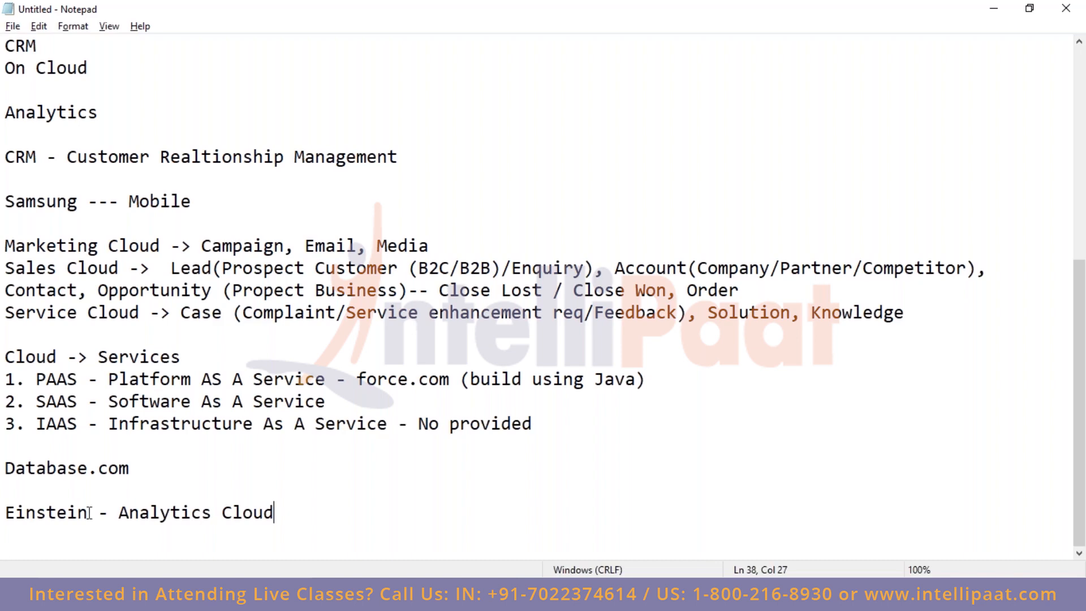
- Add a 'Community' line beneath the Einstein entry and return to the Trust Status page
left_click_drag(90, 517, 4, 516)
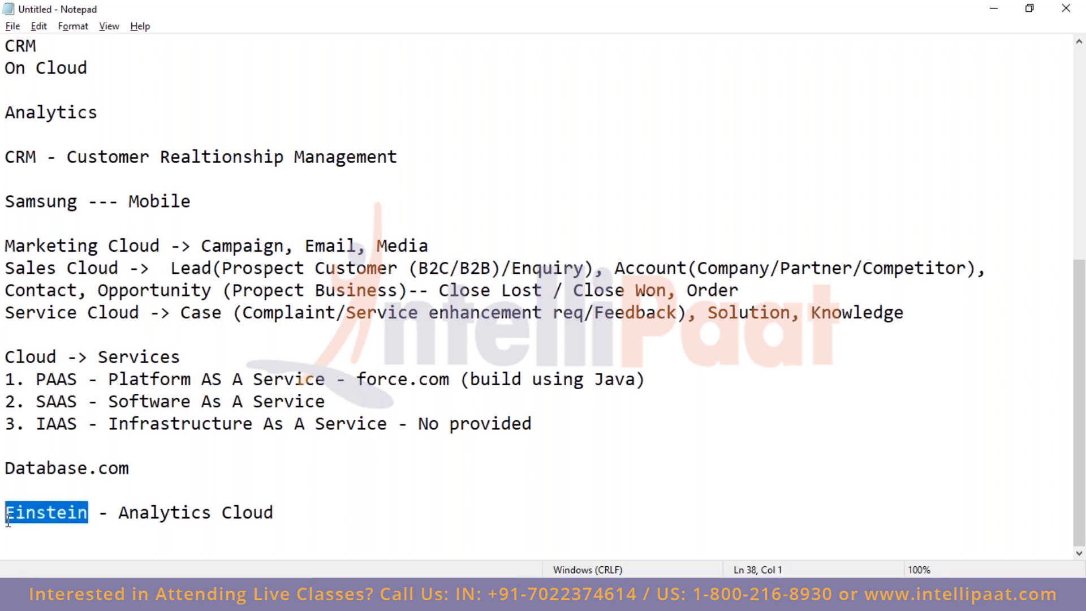
left_click_drag(117, 512, 255, 516)
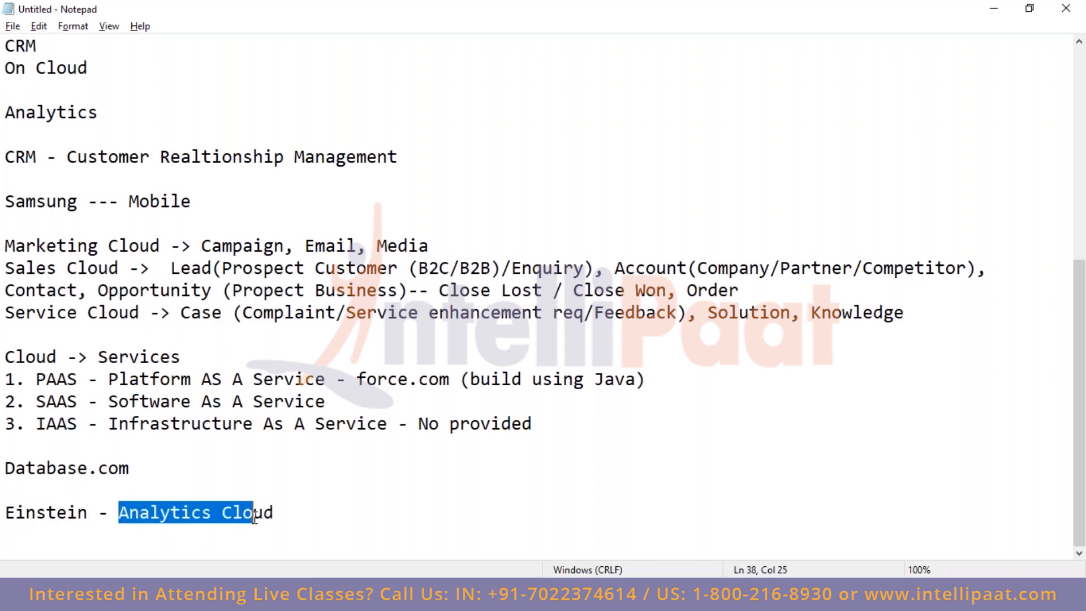
left_click(297, 513)
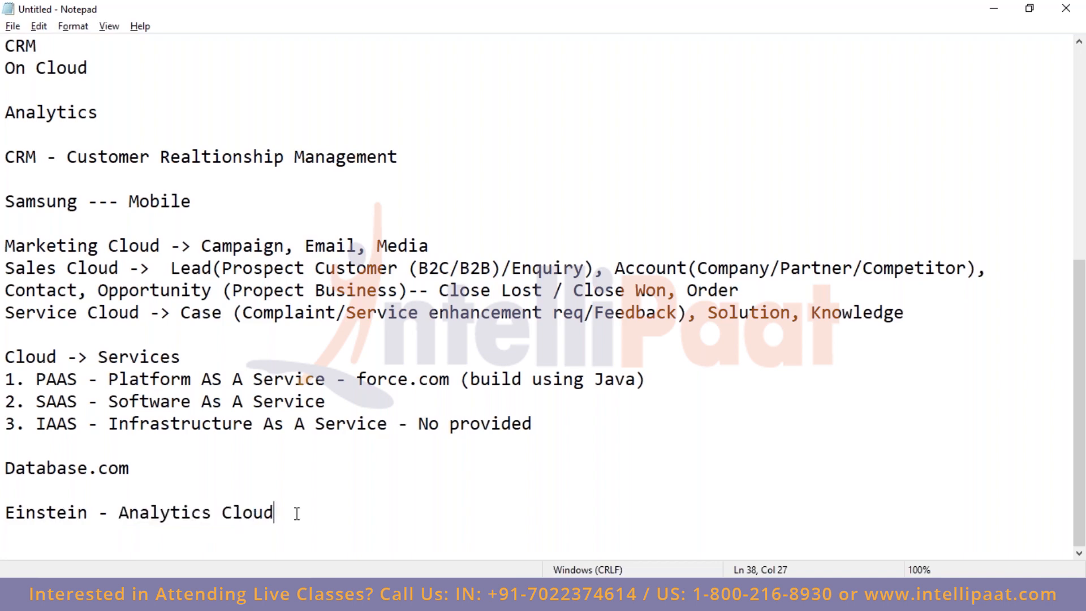
type(",")
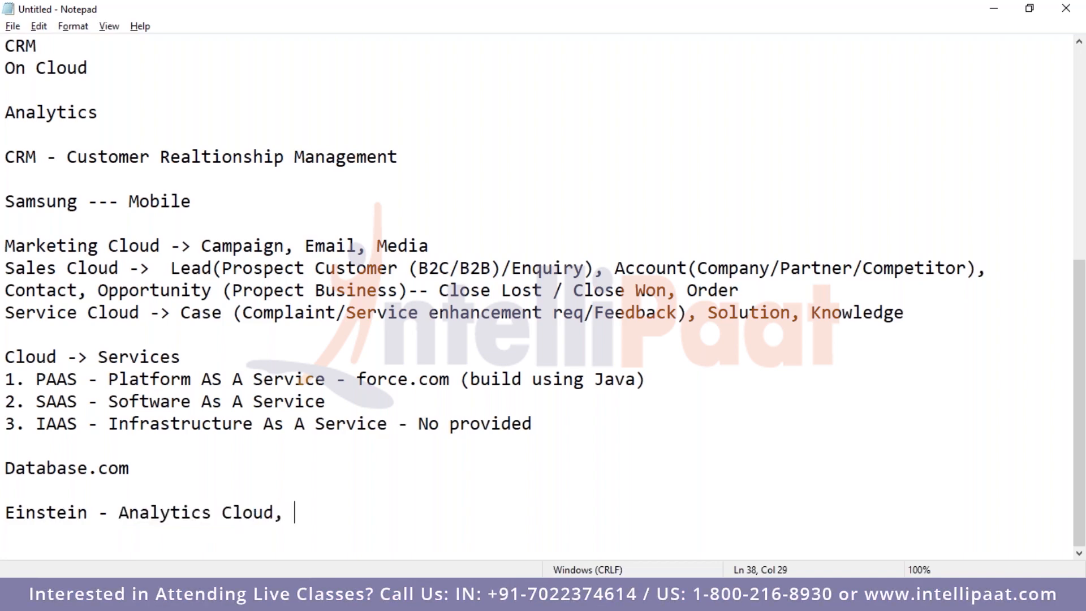
left_click_drag(5, 268, 125, 270)
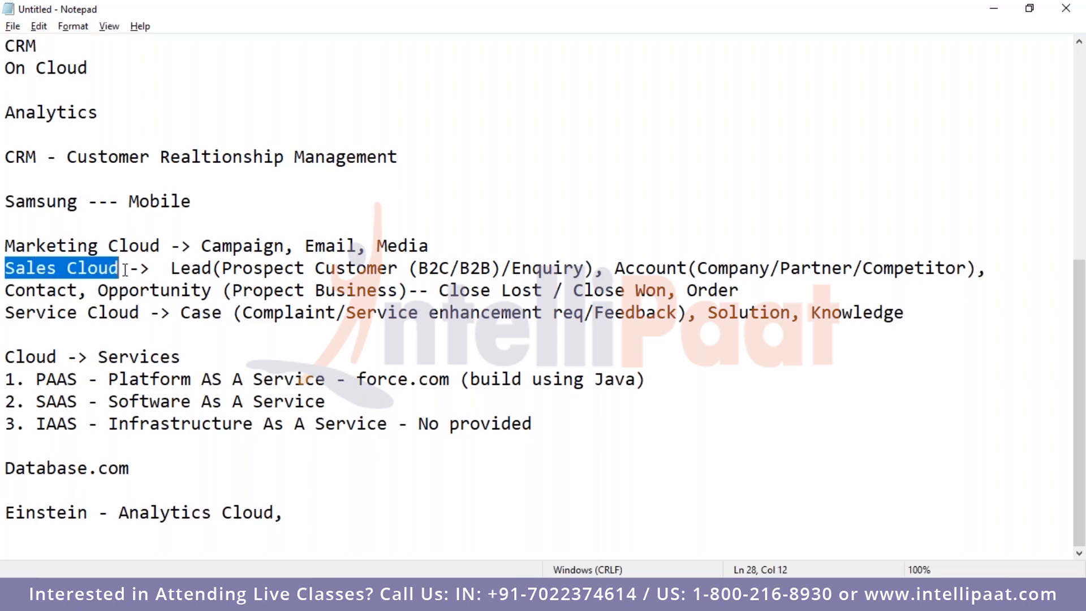
left_click(286, 513)
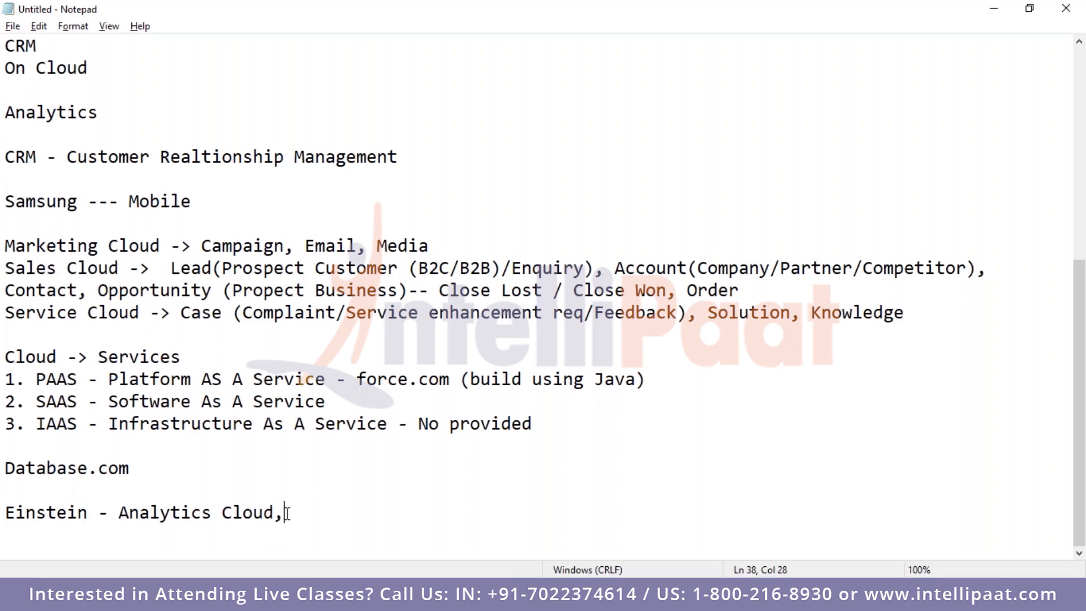
key("BackSpace")
key("Return")
type("Community")
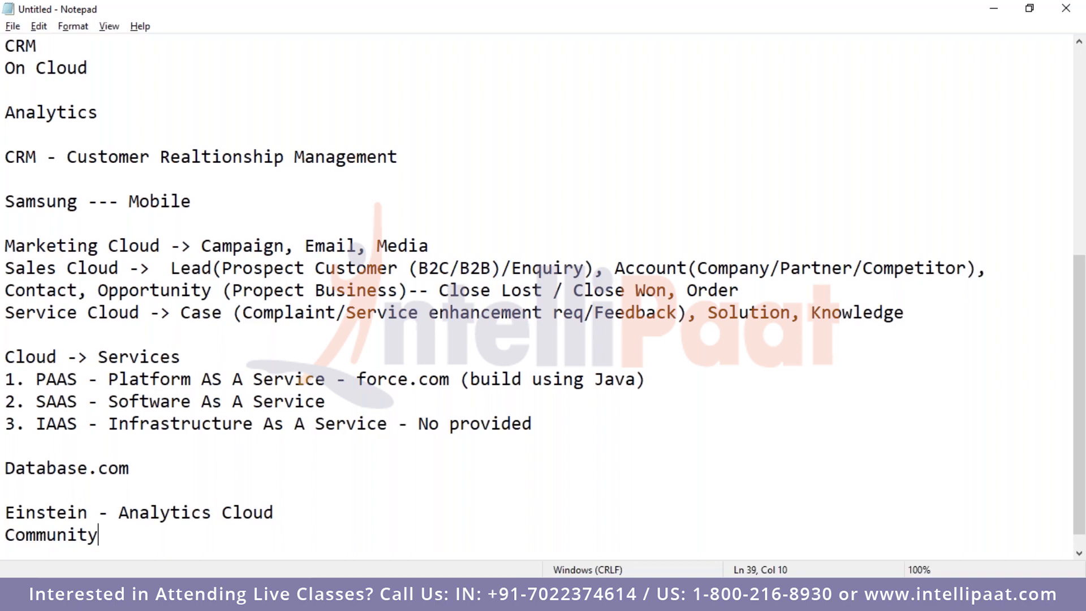
mouse_move(450, 599)
left_click(451, 526)
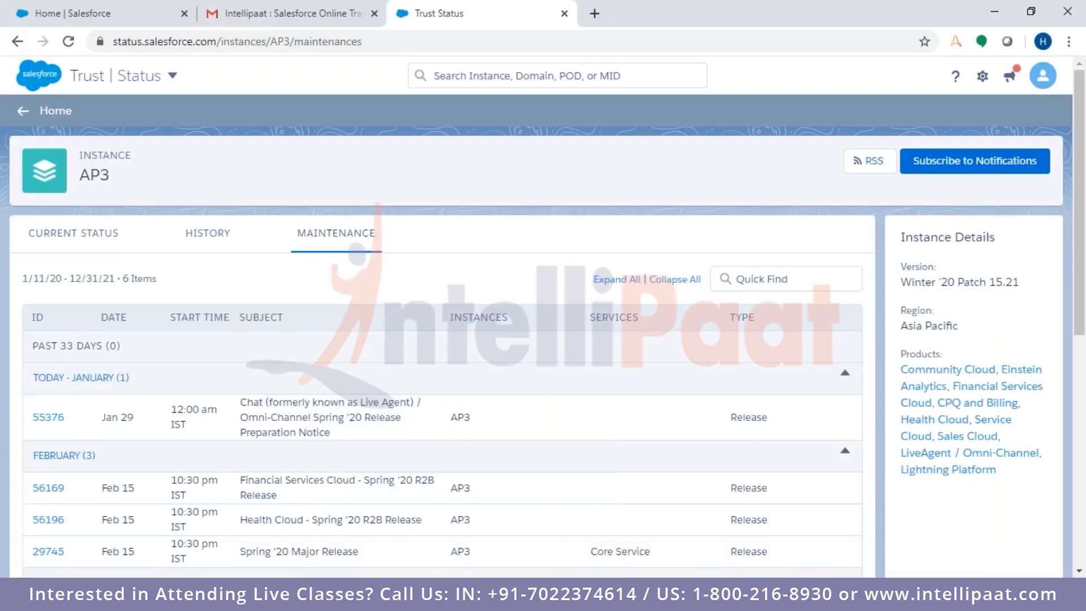
- Go to help.salesforce.com and dismiss the maintenance announcement banners
left_click(374, 39)
type("help")
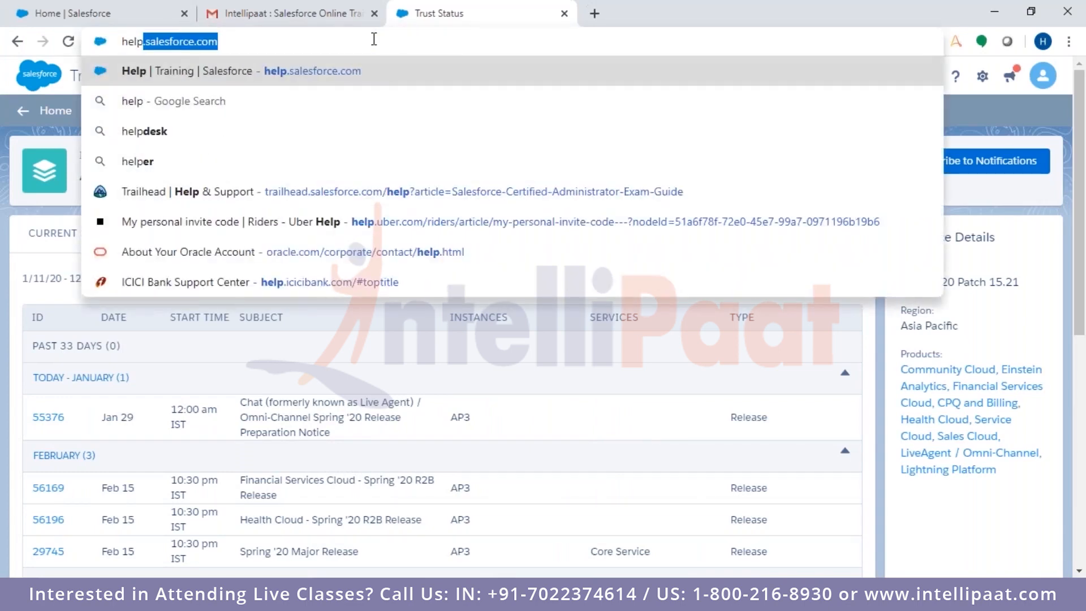
key("Return")
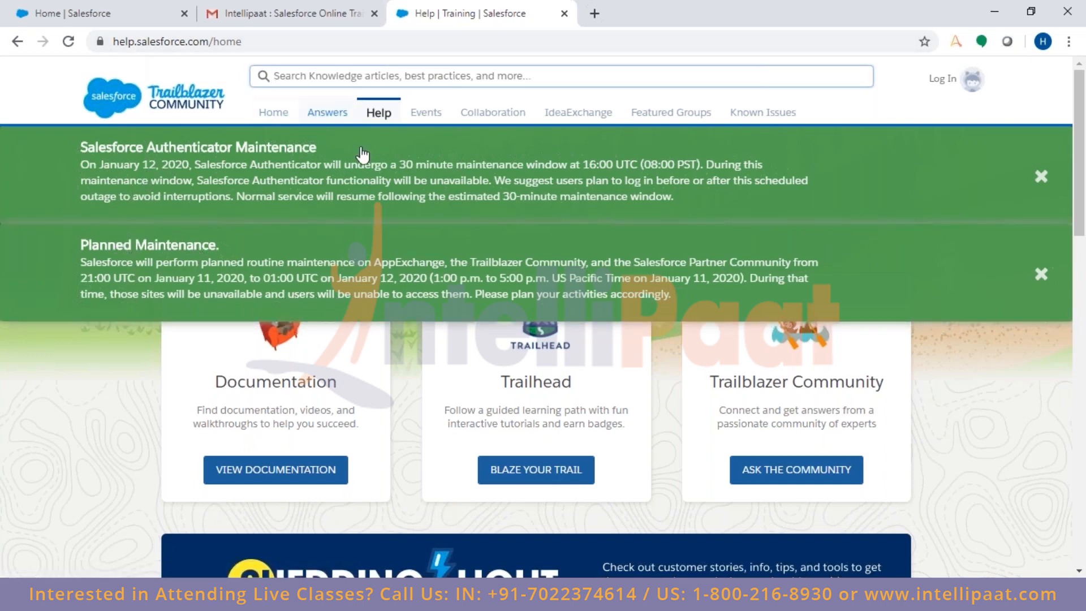
left_click(1041, 177)
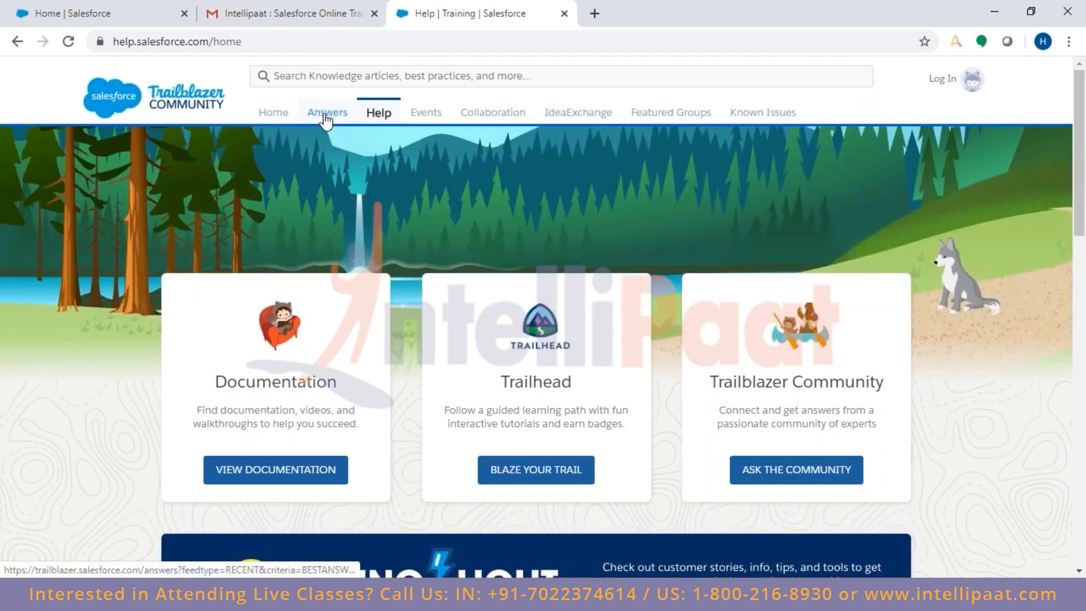
- Visit the Answers page, return to Help, and open the Salesforce documentation in a new tab
left_click(326, 113)
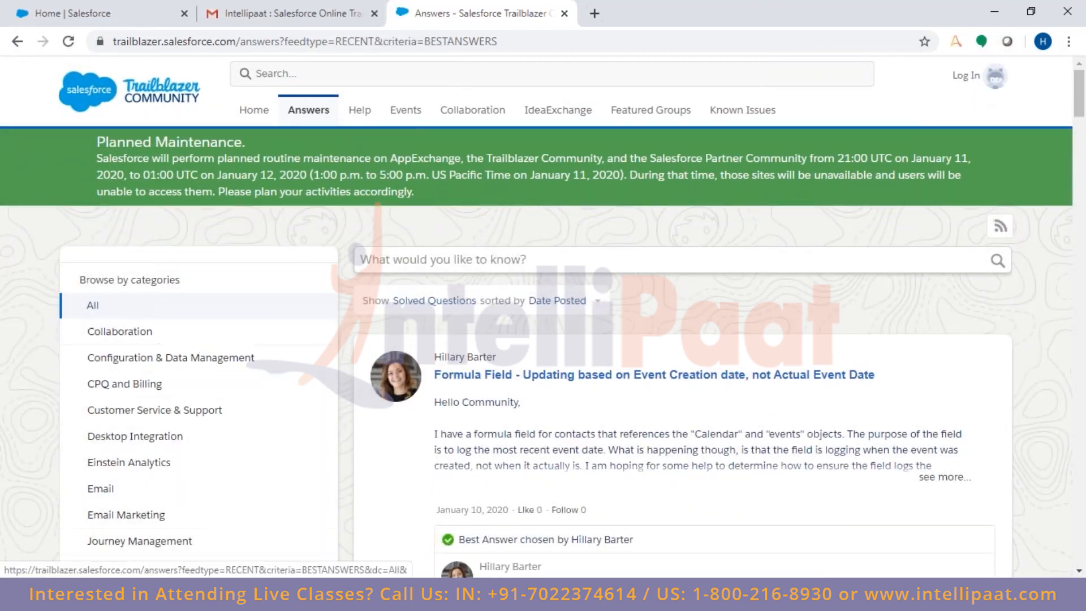
left_click(361, 113)
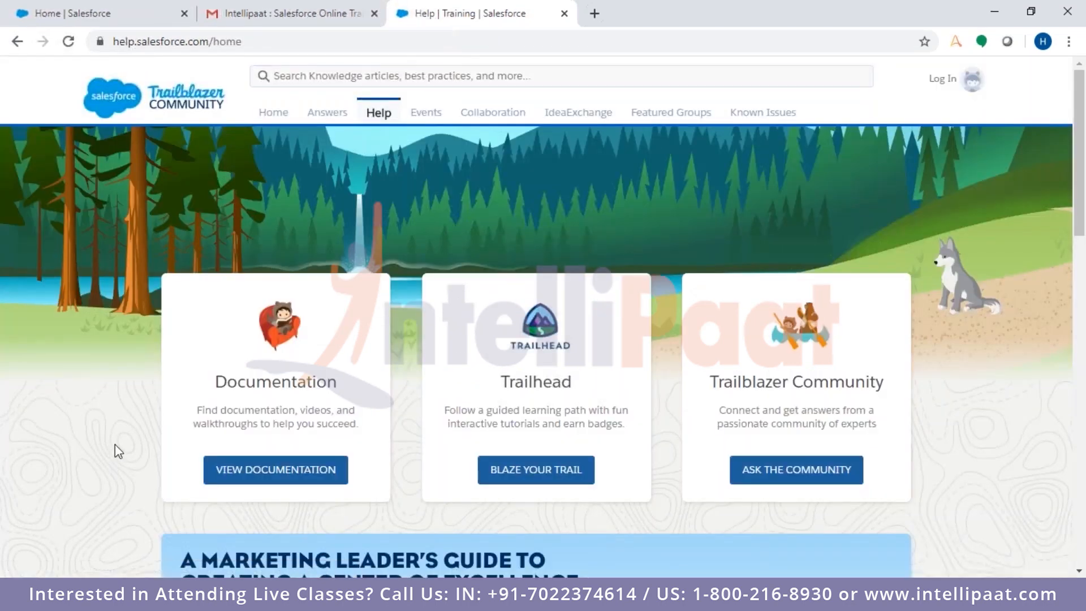
scroll(114, 445, "down", 2)
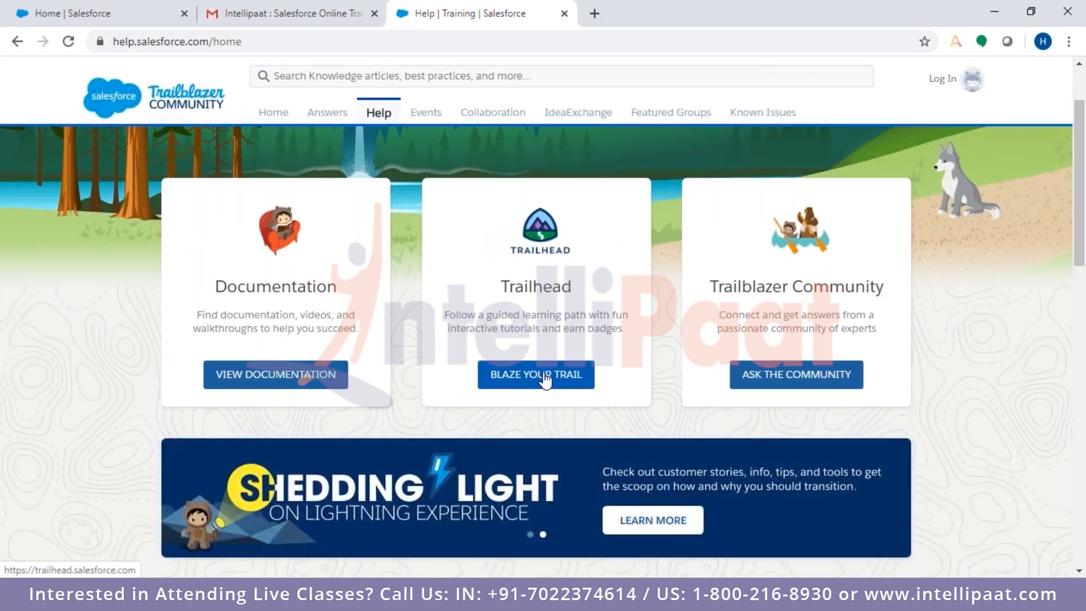
left_click(296, 380)
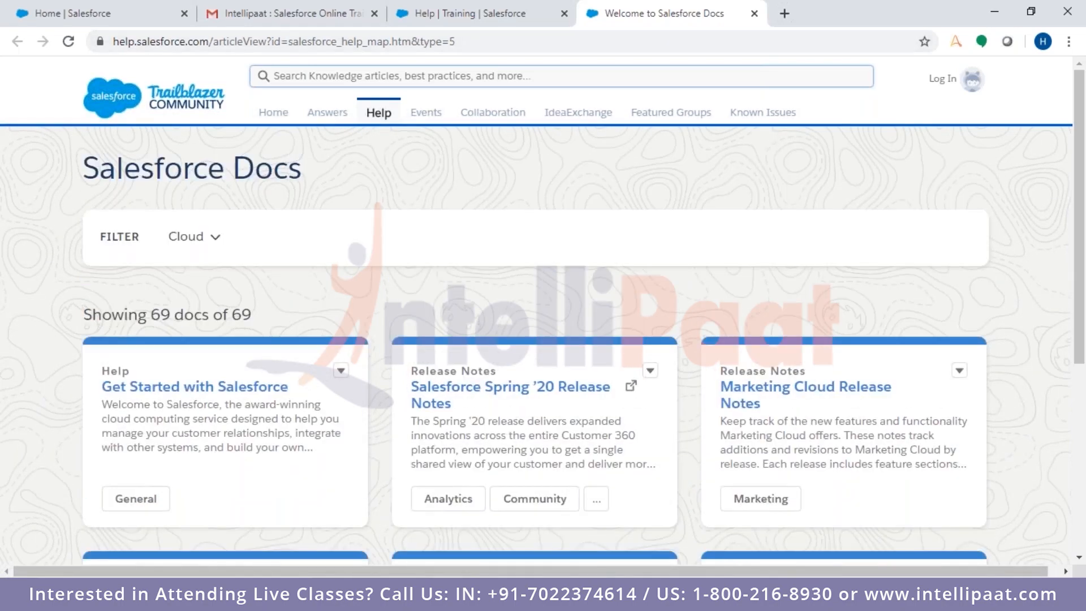
left_click(567, 595)
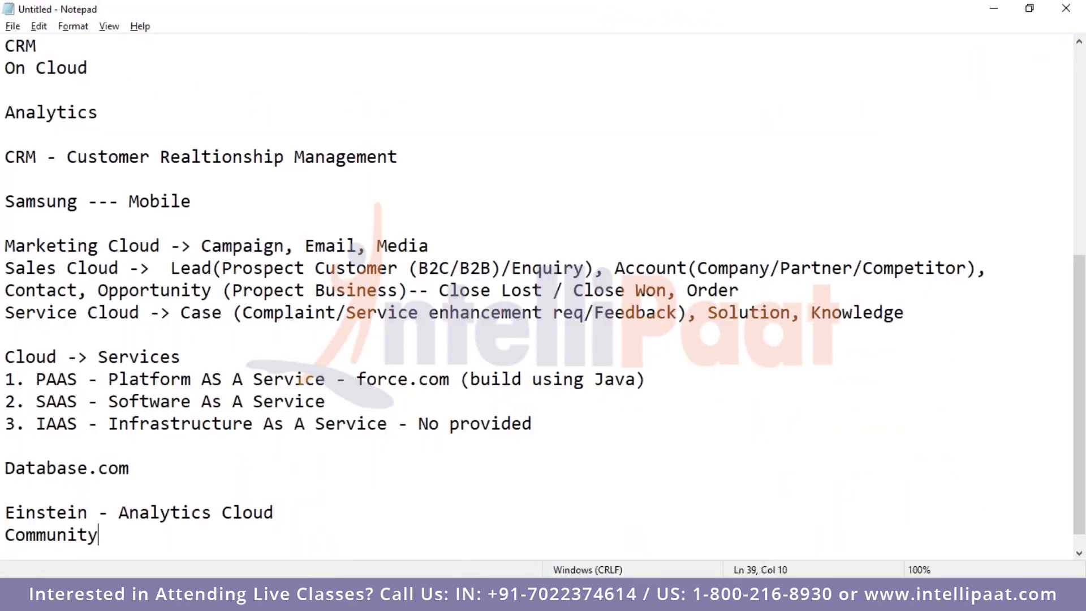
- Add an 'AppExchange' line below Community in the notes, then switch back to Chrome
key("Return")
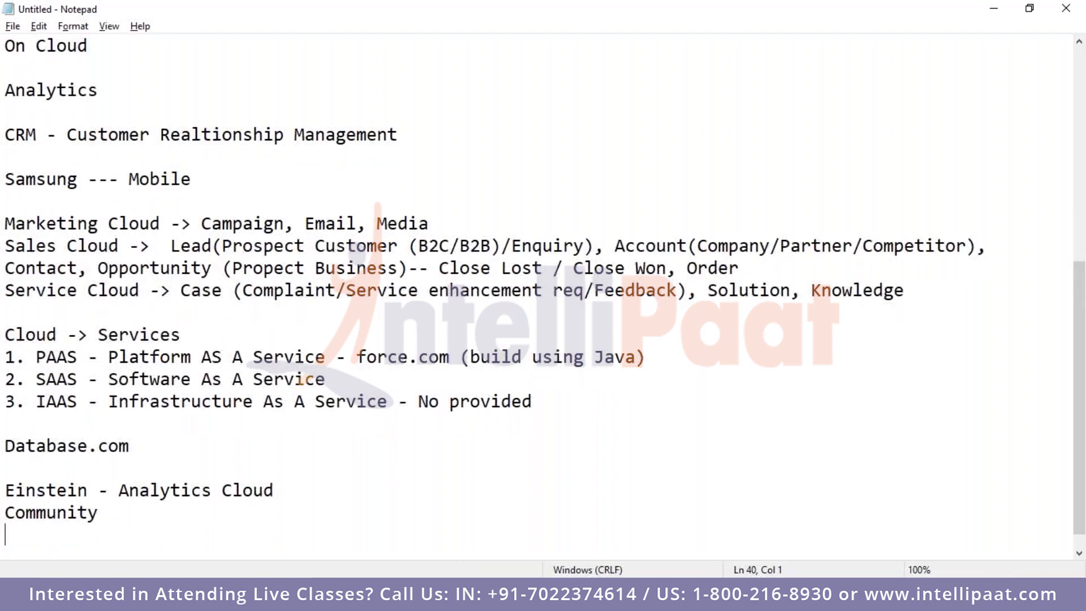
type("AppExchange")
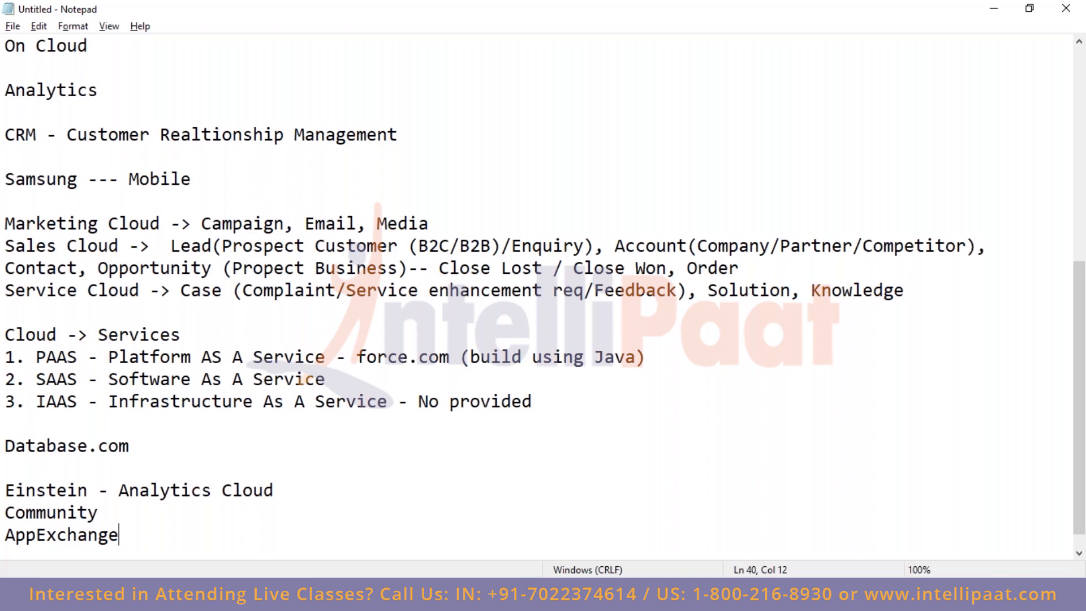
key("alt+Tab")
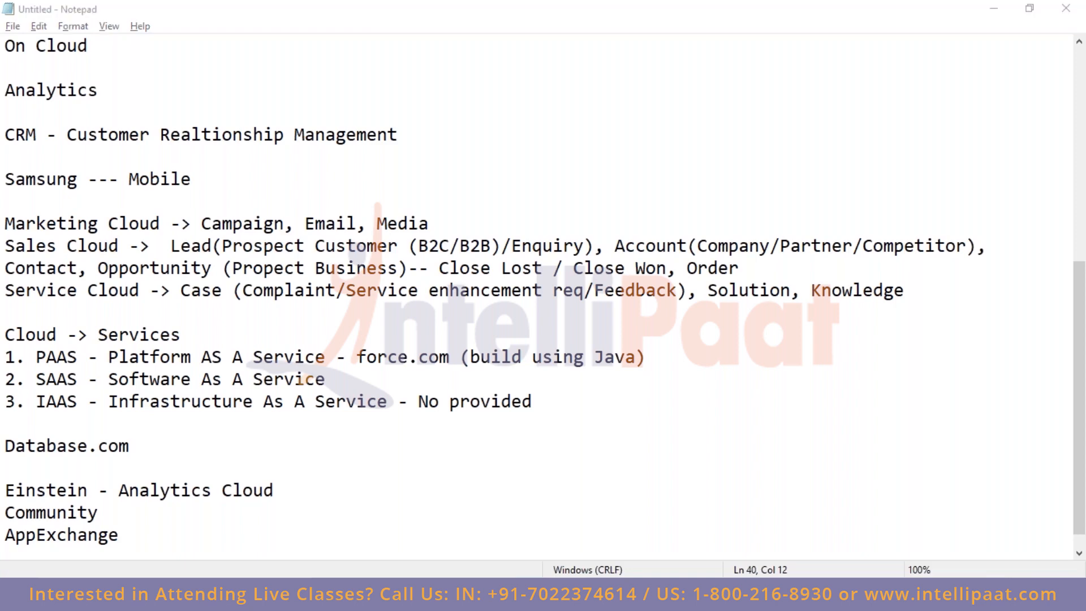
- Navigate Chrome to salesforce.com from the address bar suggestions
left_click(484, 39)
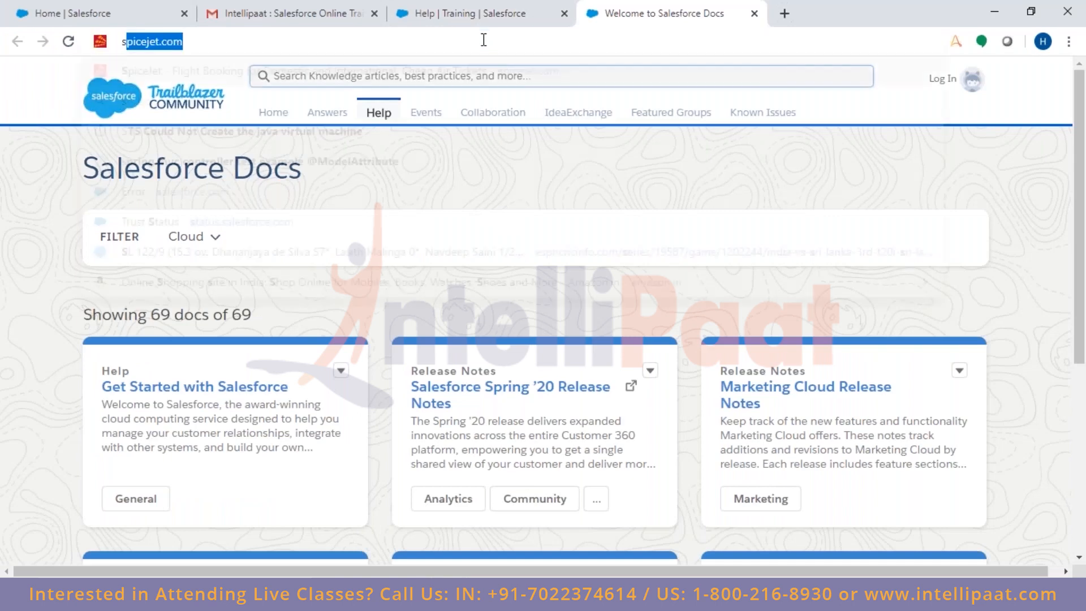
type("sae")
key("BackSpace")
type("lesfor")
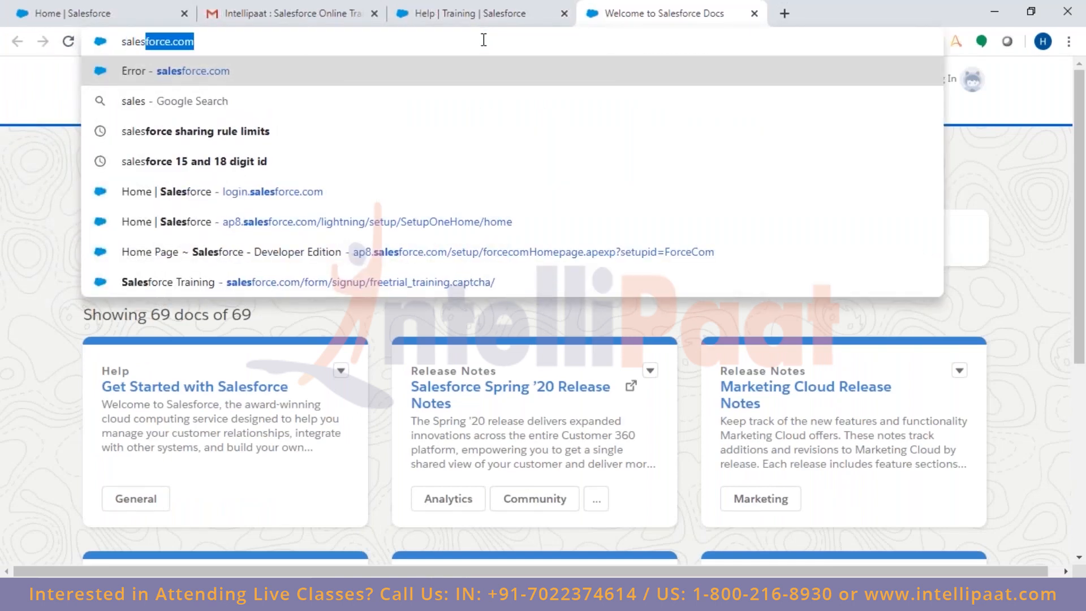
key("Down")
key("Down")
key("Up")
key("Up")
key("Return")
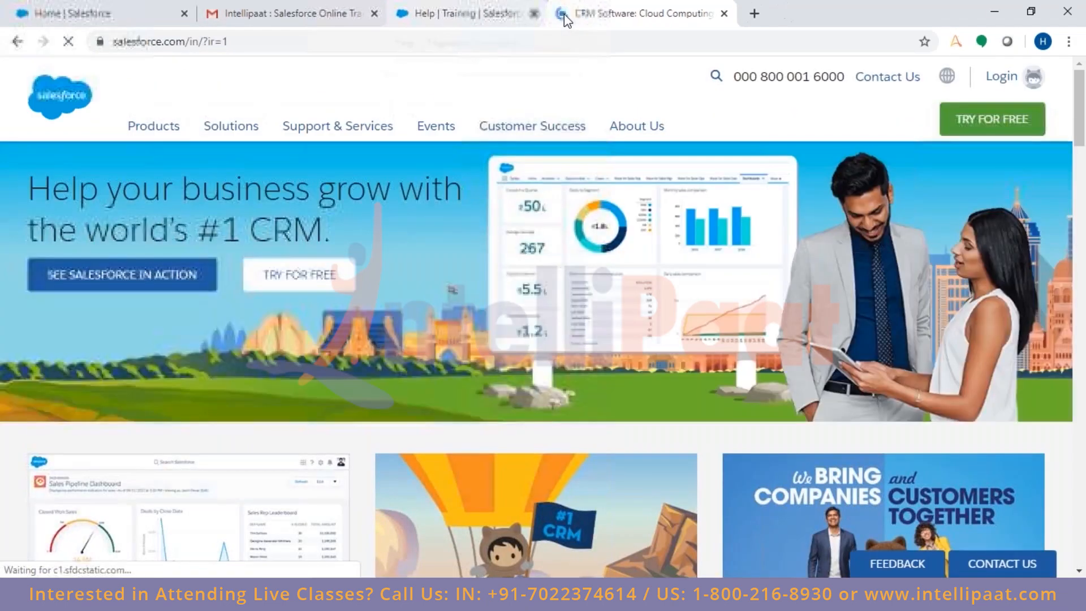
- Close the Help and Training tab and open Pricing from the Products menu
left_click(564, 13)
left_click(154, 129)
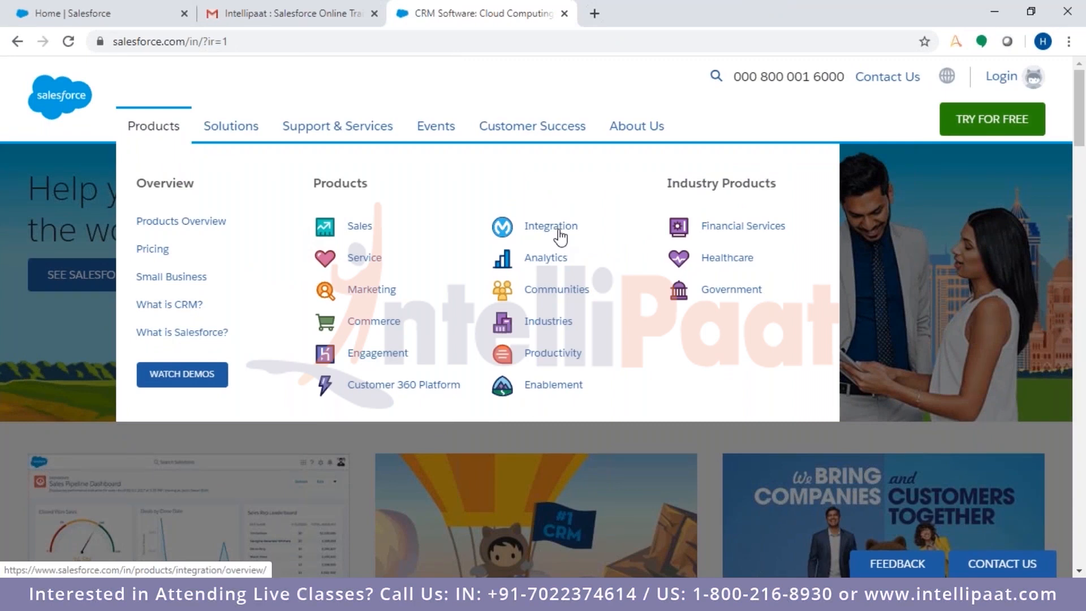
left_click(152, 253)
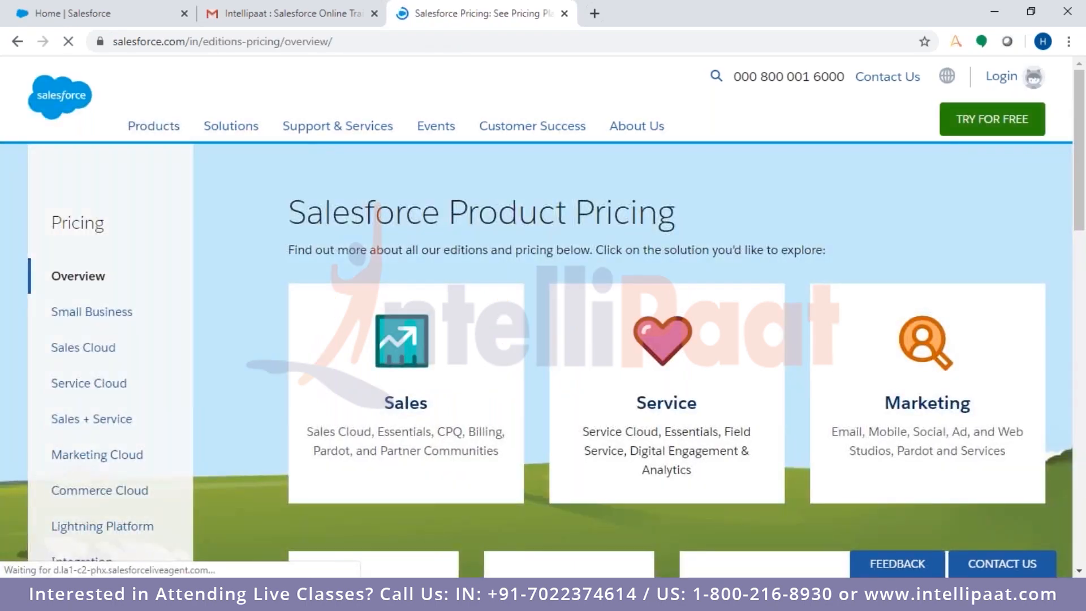
scroll(102, 260, "down", 2)
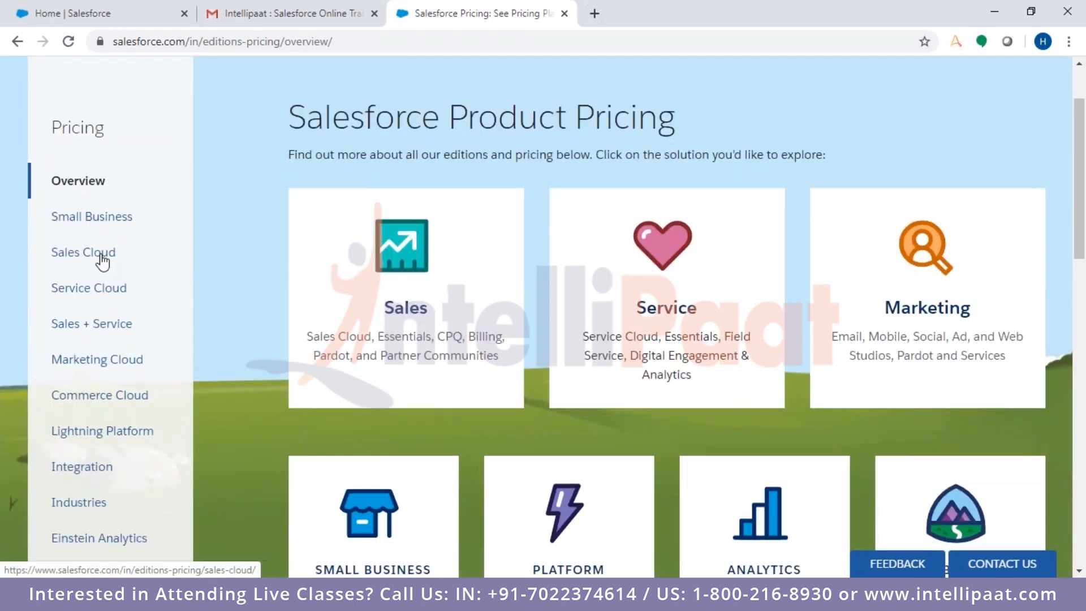
- Open Sales Cloud pricing and highlight the Enterprise and Unlimited editions and the $150 Enterprise price
left_click(102, 257)
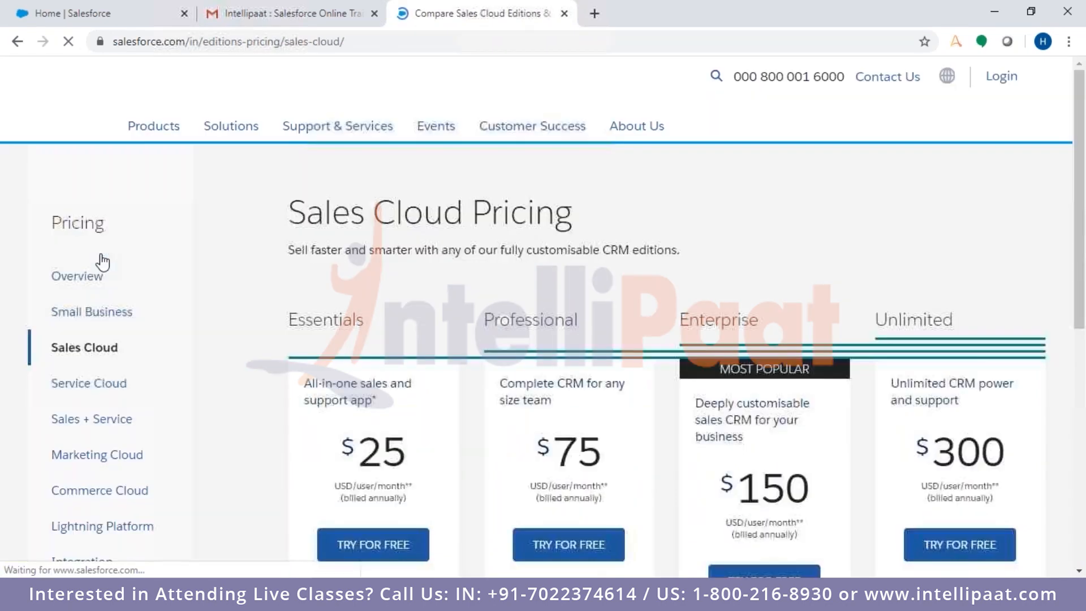
scroll(101, 258, "down", 2)
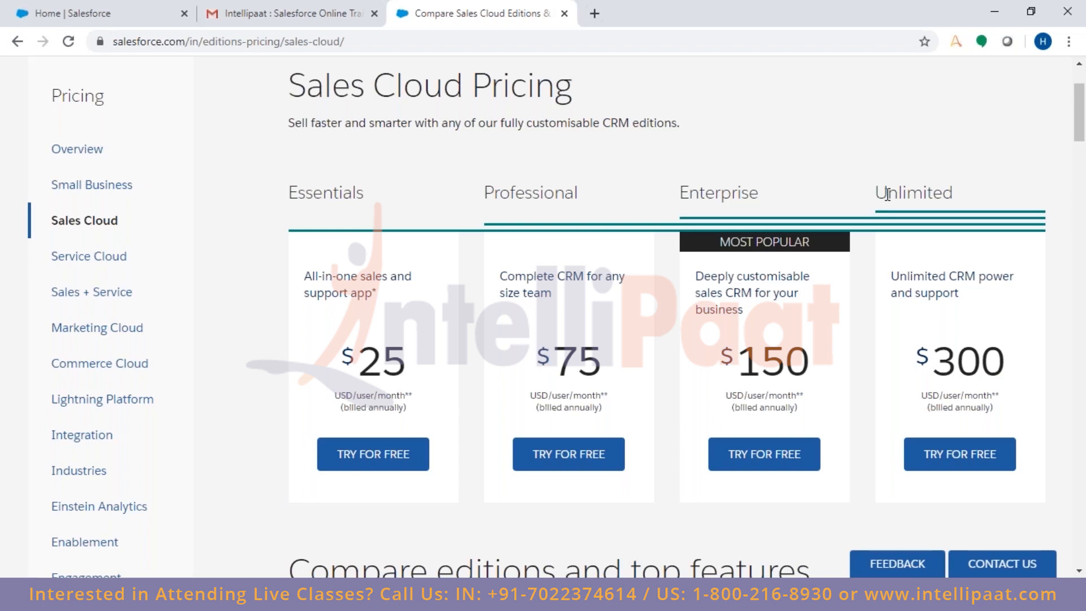
left_click_drag(683, 193, 754, 192)
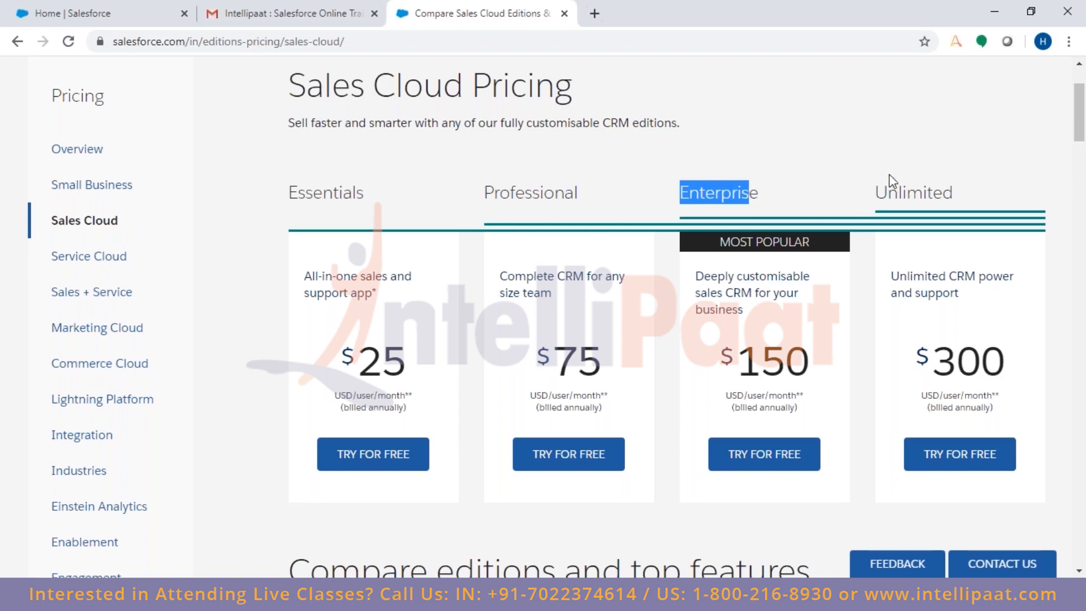
left_click_drag(875, 192, 953, 192)
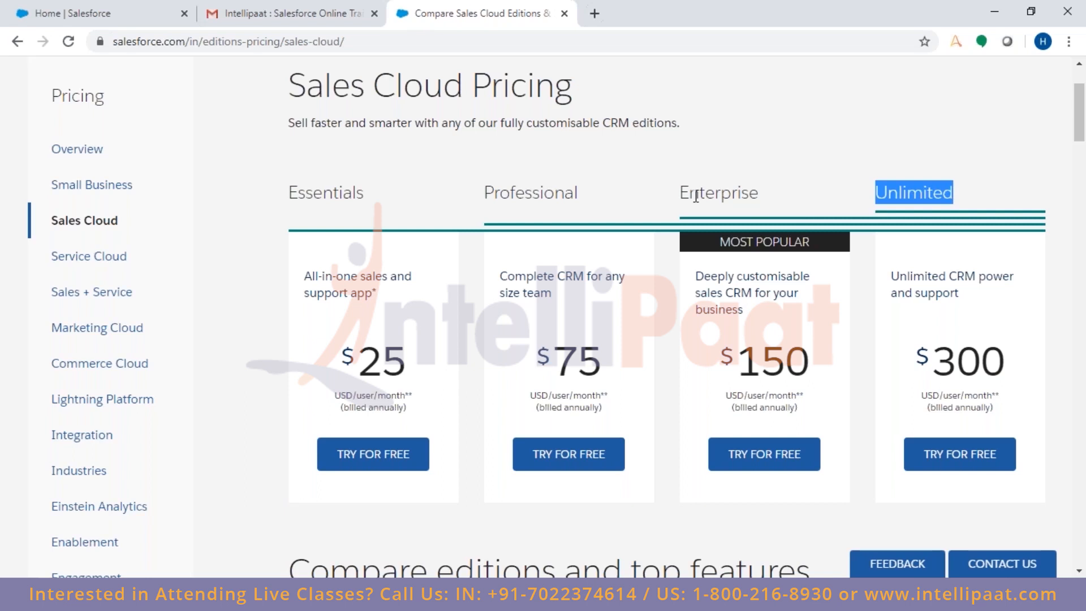
left_click_drag(717, 363, 798, 398)
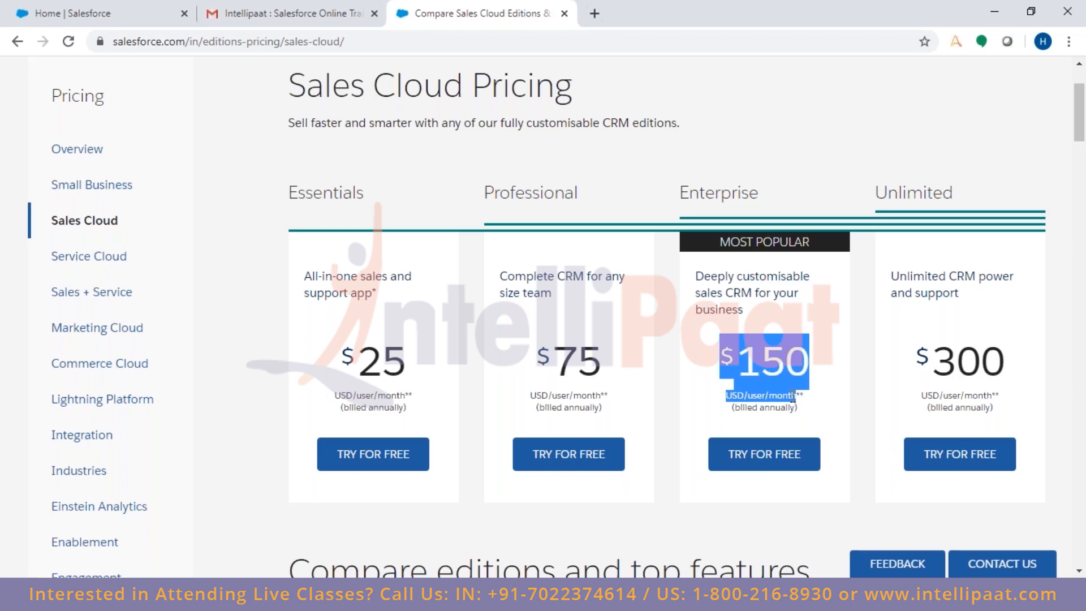
- Clear the highlight and scroll down to the feature comparison and download link
left_click(246, 339)
scroll(247, 342, "down", 2)
scroll(249, 342, "down", 5)
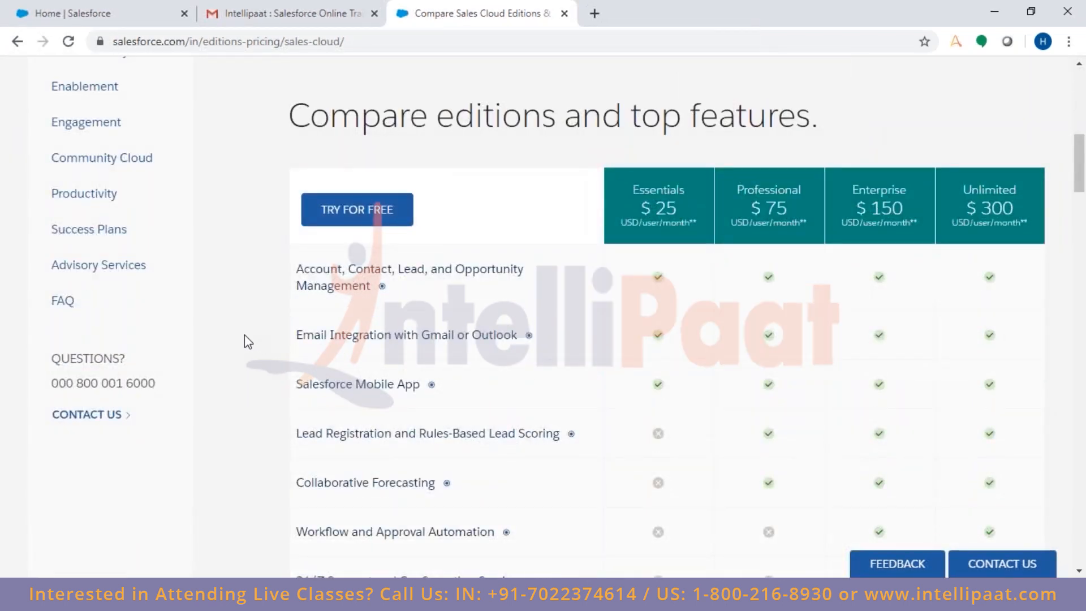
scroll(245, 335, "down", 10)
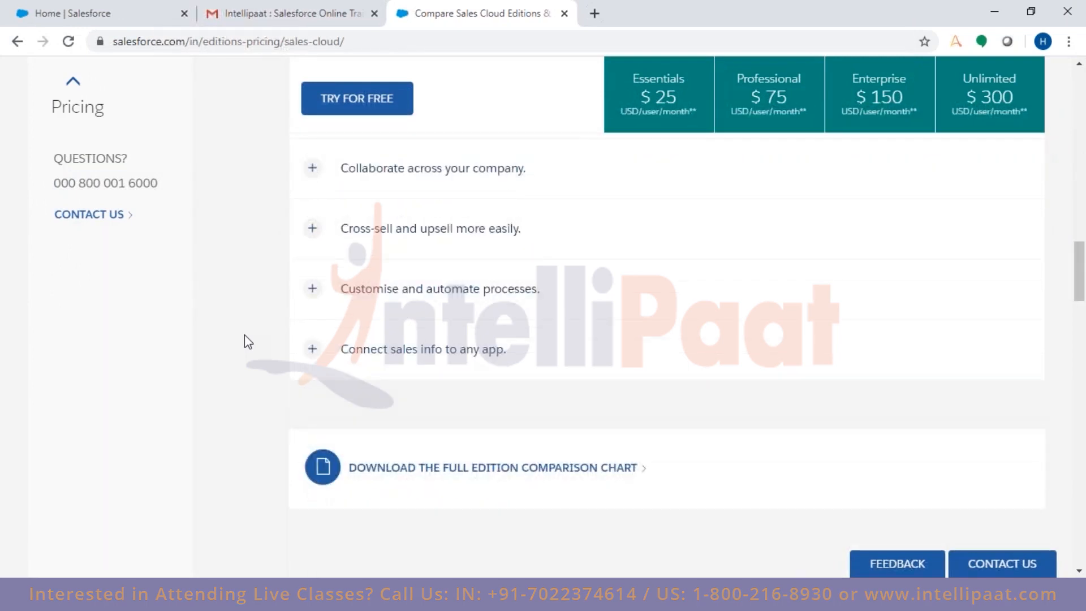
- Open the full edition comparison PDF and highlight Developer Pro Sandbox's 'Available for purchase' entry
left_click(467, 474)
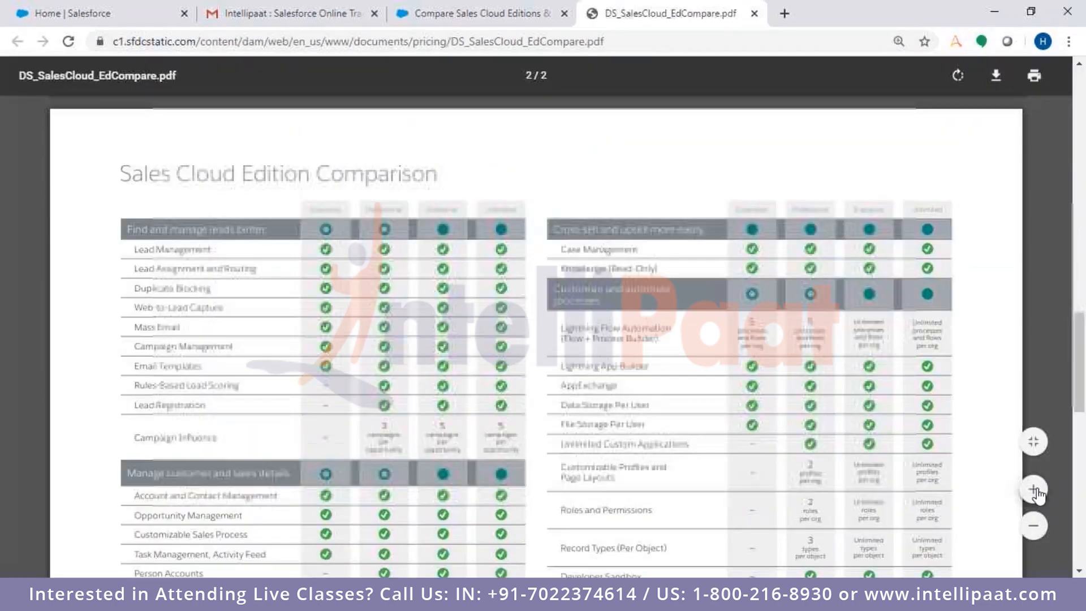
scroll(1034, 489, "down", 2)
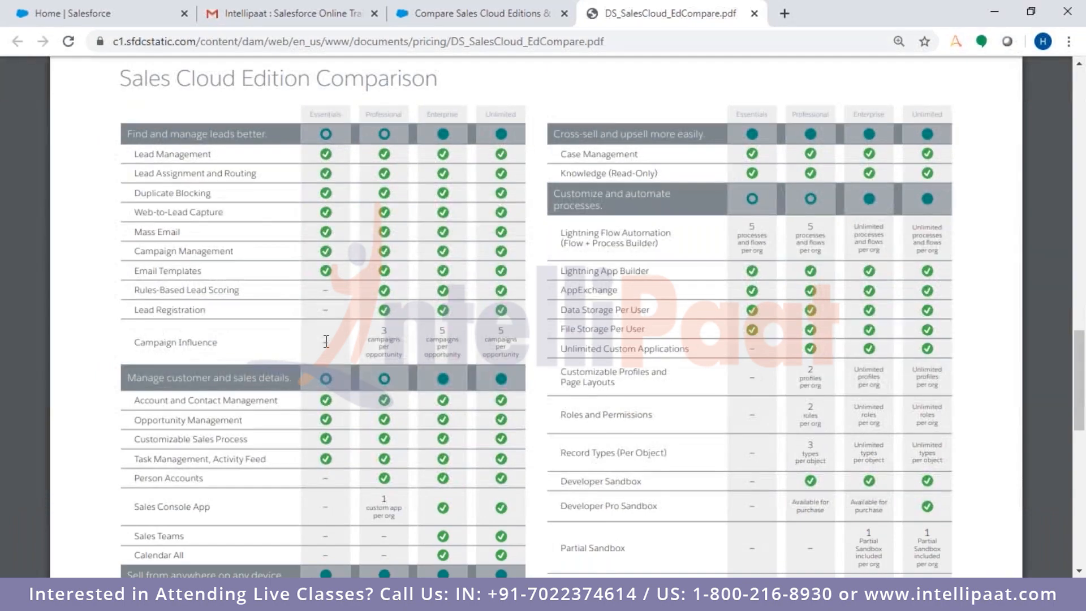
scroll(327, 341, "down", 5)
scroll(326, 341, "down", 2)
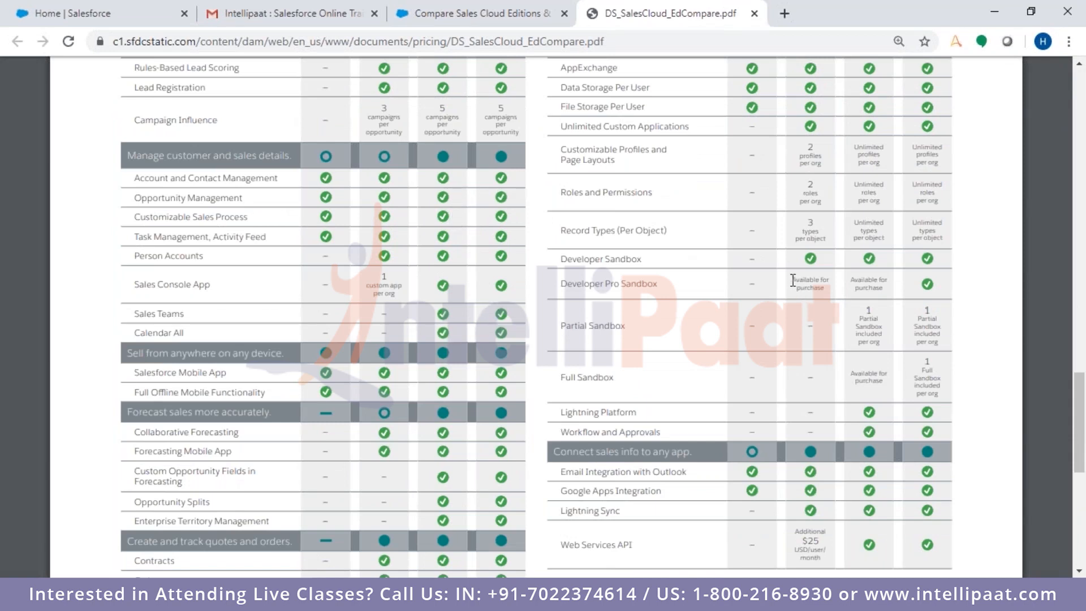
left_click_drag(792, 281, 890, 294)
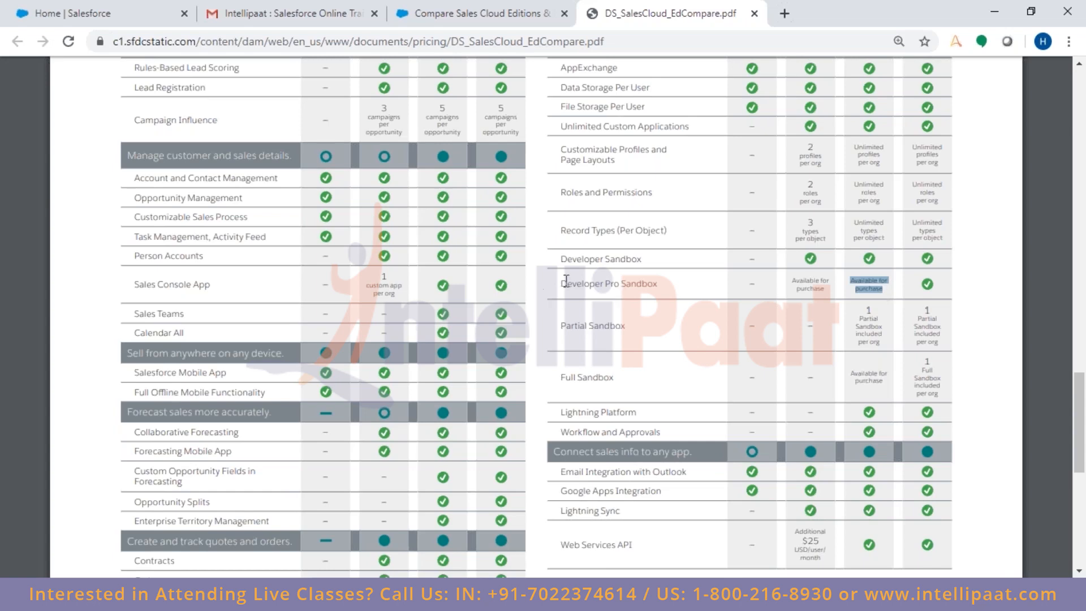
left_click_drag(561, 284, 658, 286)
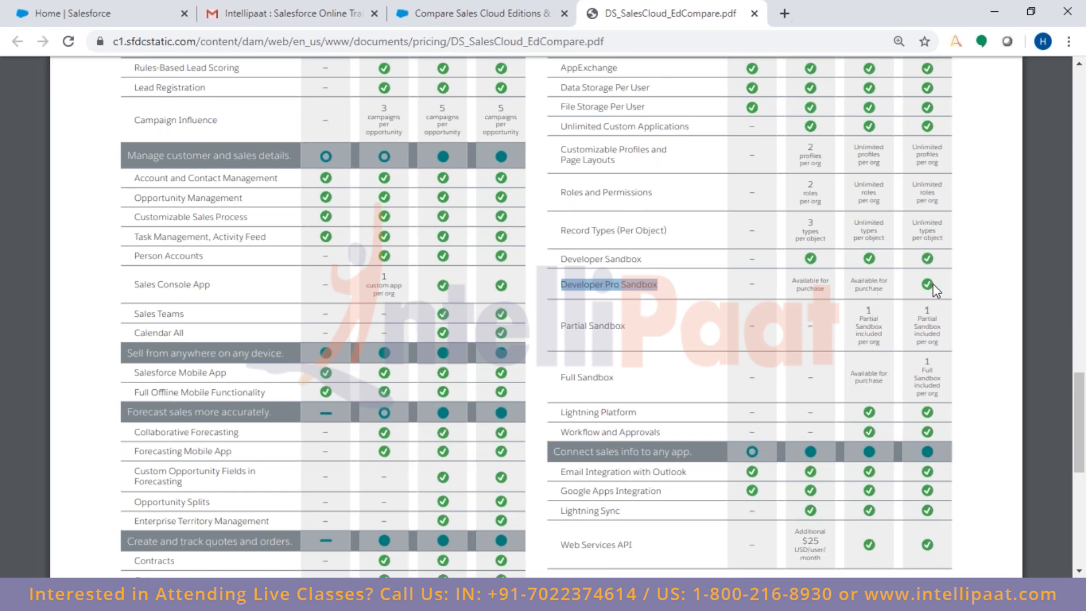
left_click(986, 322)
- Highlight the additional $25 Web Services API cost, then return to the Notepad notes
scroll(986, 323, "down", 2)
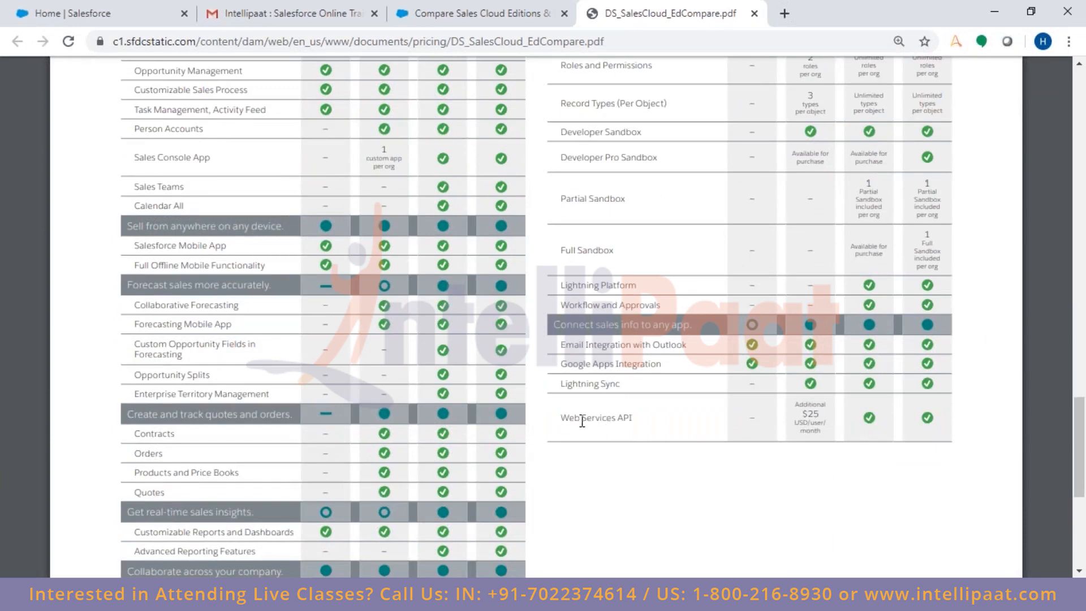
left_click_drag(792, 403, 828, 434)
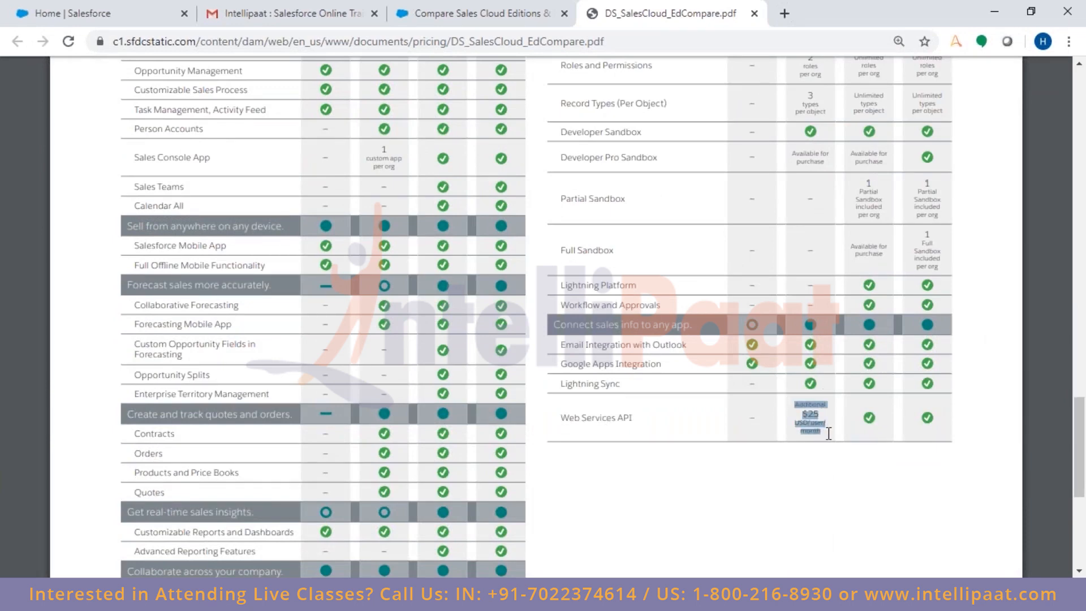
scroll(983, 469, "down", 1)
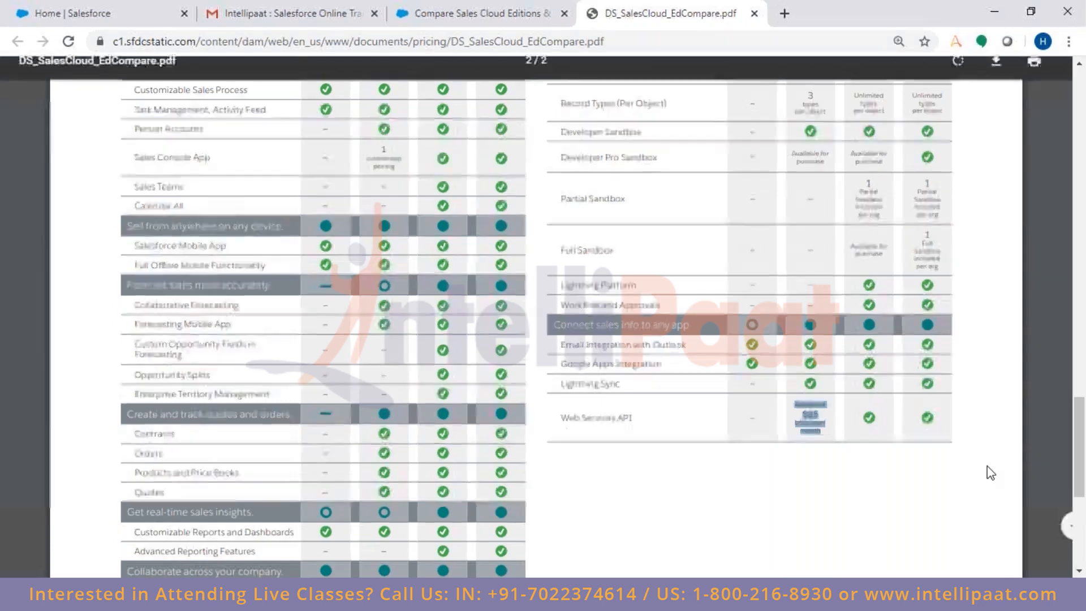
scroll(989, 473, "up", 2, "ctrl")
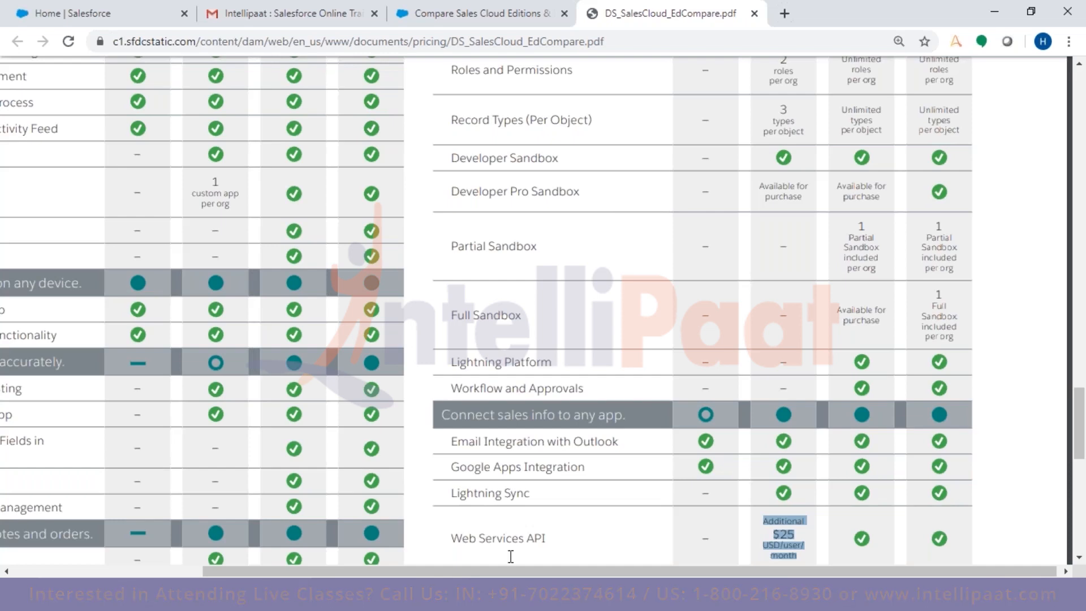
key("alt+Tab")
key("Page_Up")
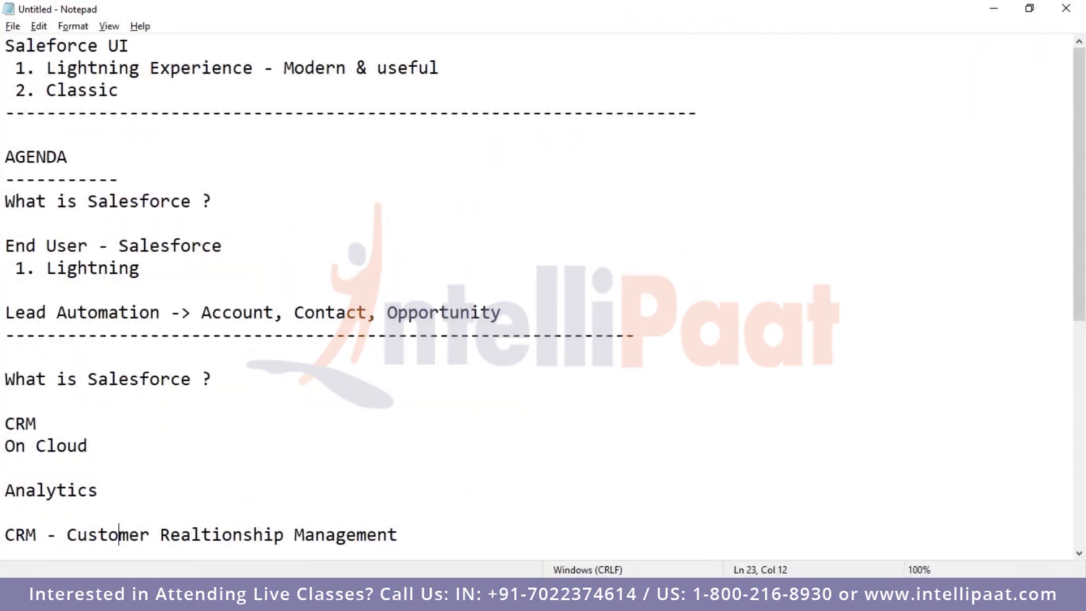
key("Down")
key("Down")
scroll(536, 297, "down", 4)
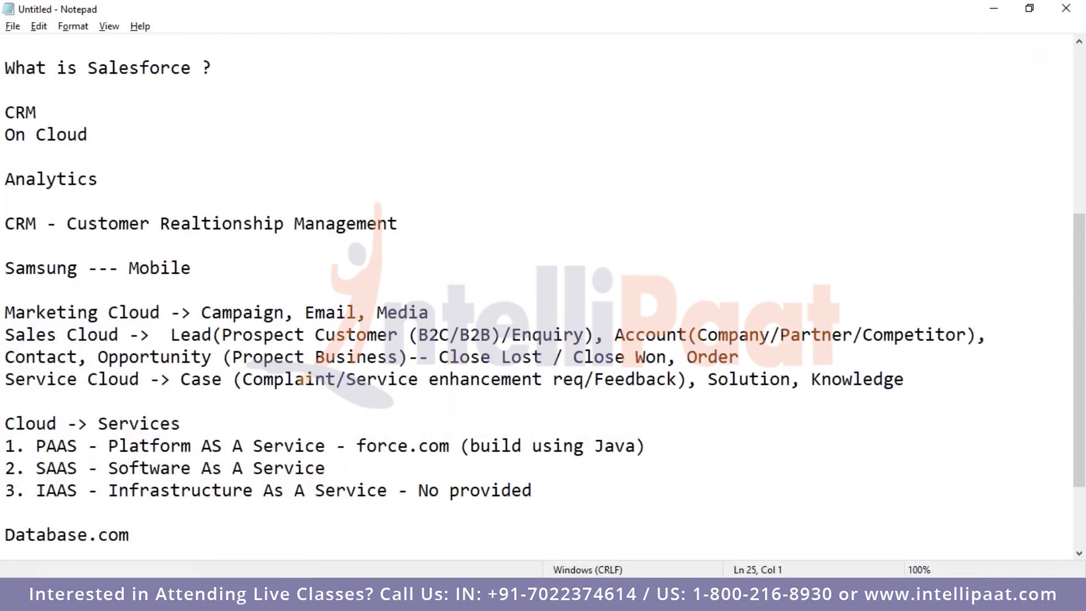
key("shift+Down")
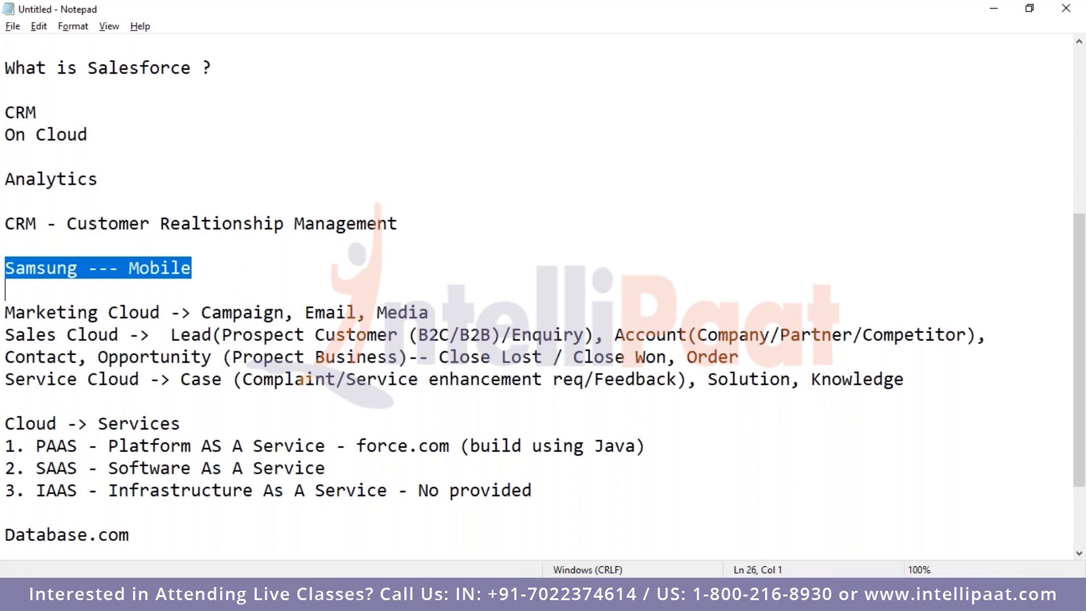
key("alt+Tab")
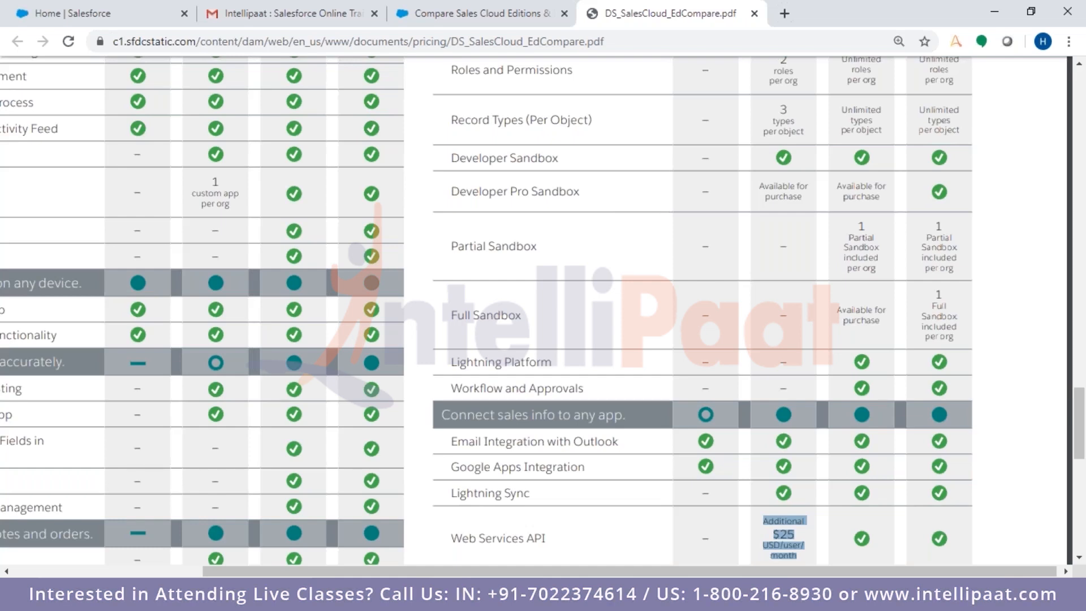
- Close the comparison PDF and view Service Cloud pricing: Essentials $25 up to Unlimited $300
left_click(755, 13)
scroll(244, 153, "up", 10)
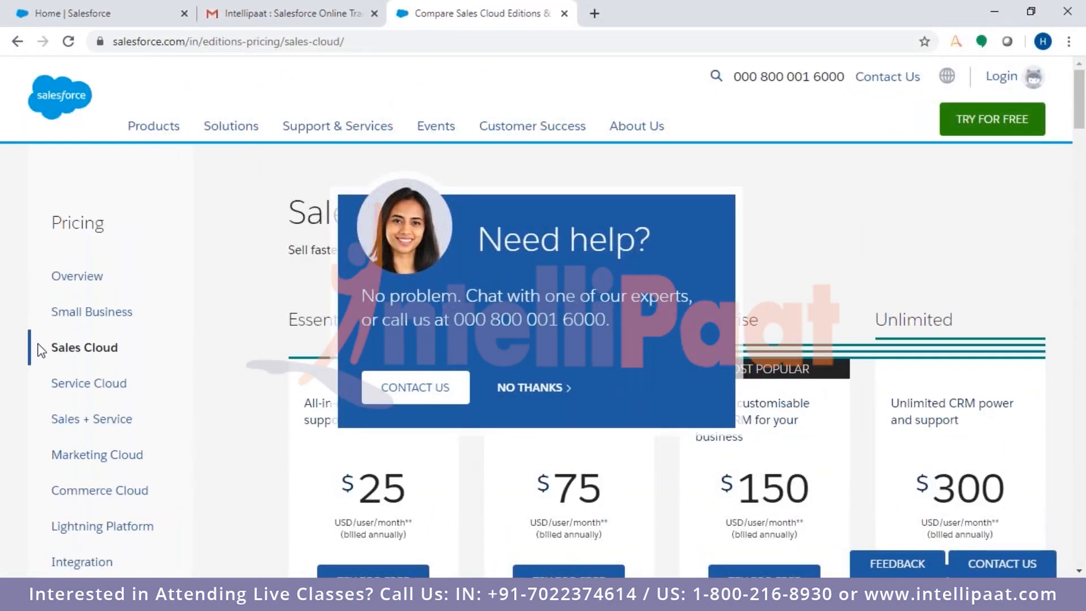
left_click(109, 389)
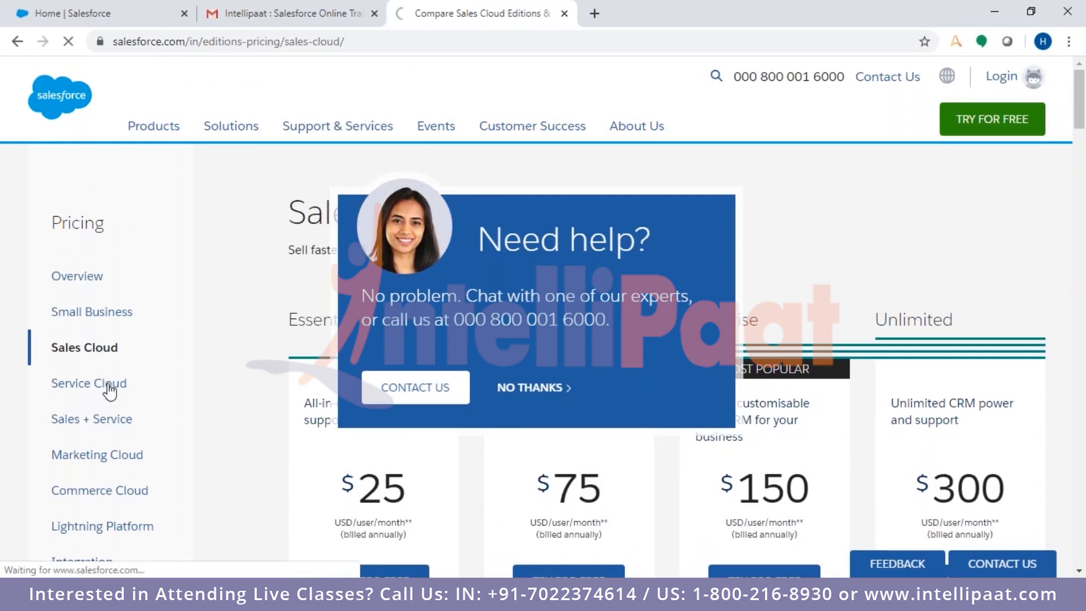
left_click(547, 389)
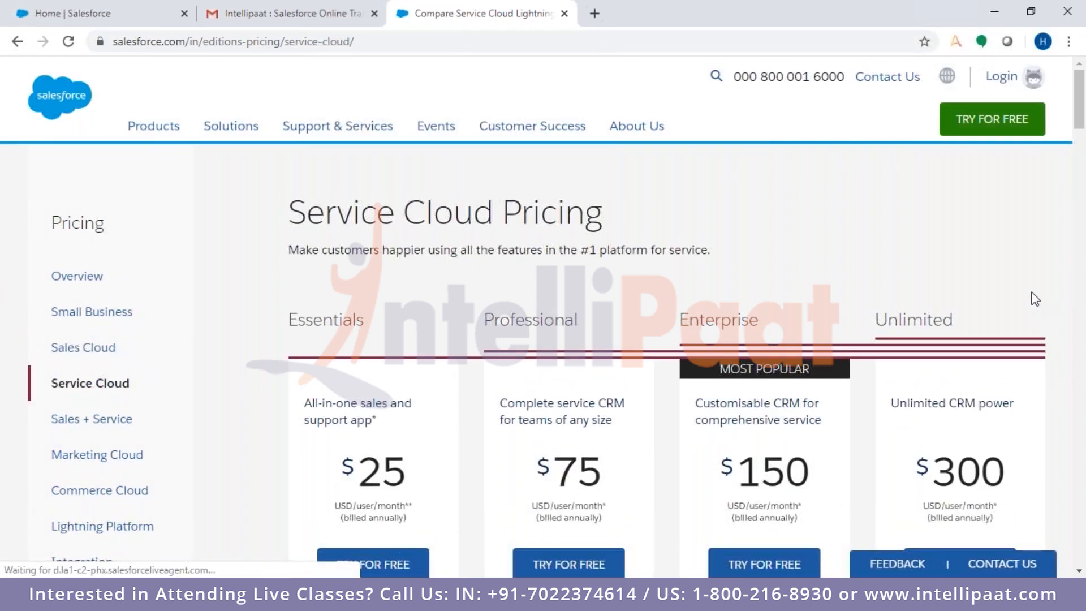
scroll(1035, 299, "down", 1)
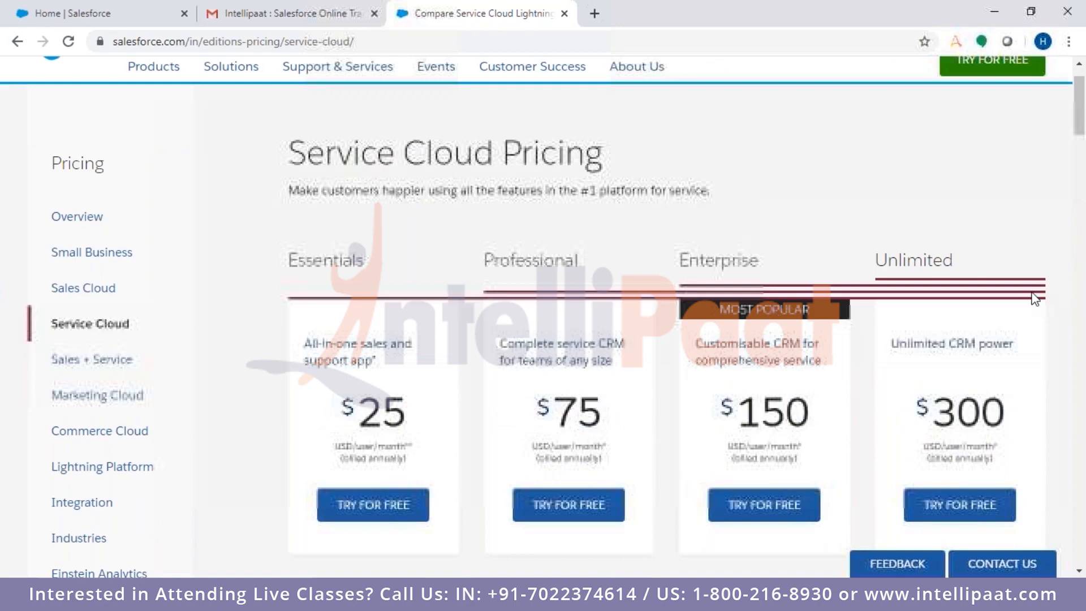
scroll(1034, 299, "down", 7)
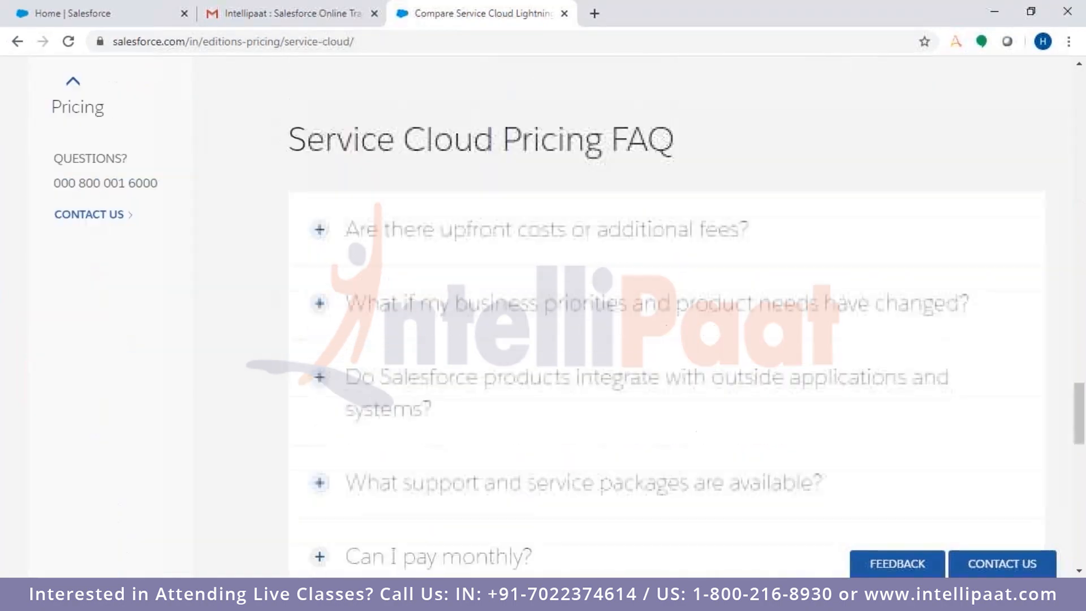
scroll(667, 316, "up", 15)
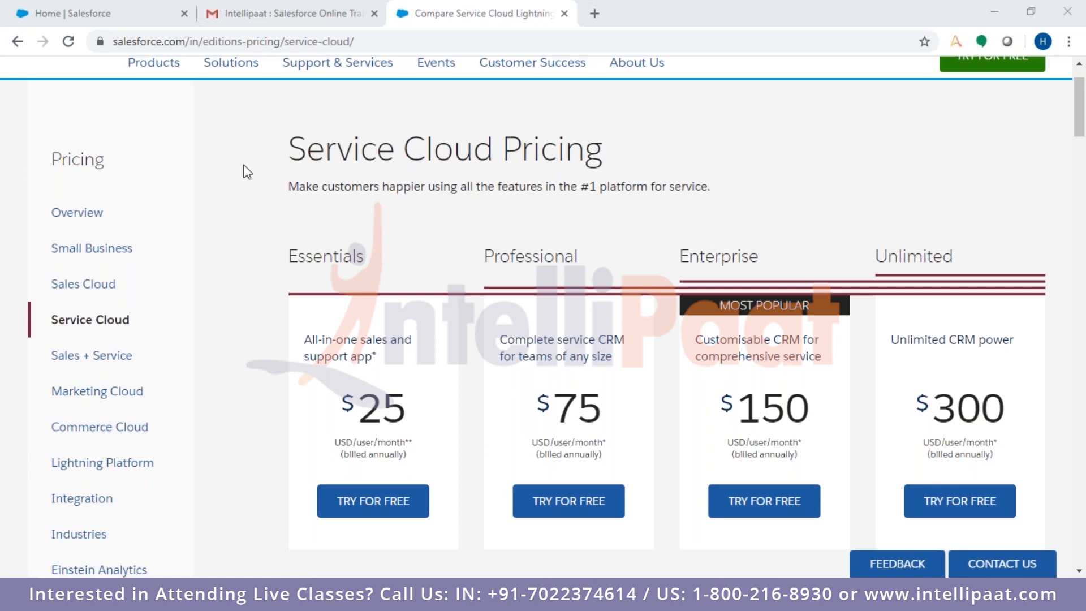
key("alt+Tab")
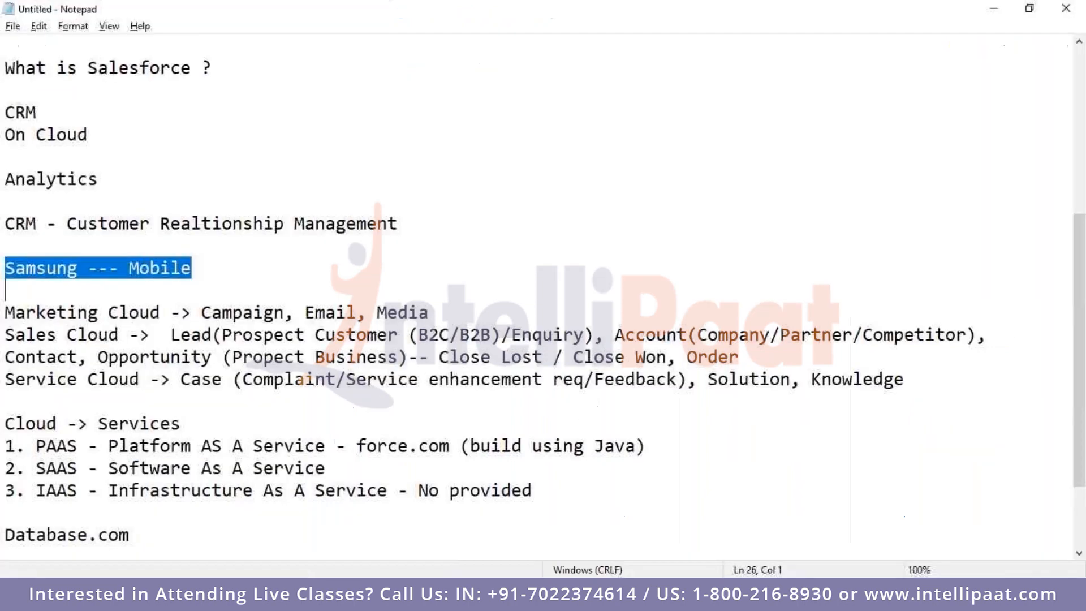
key("Down")
key("Down")
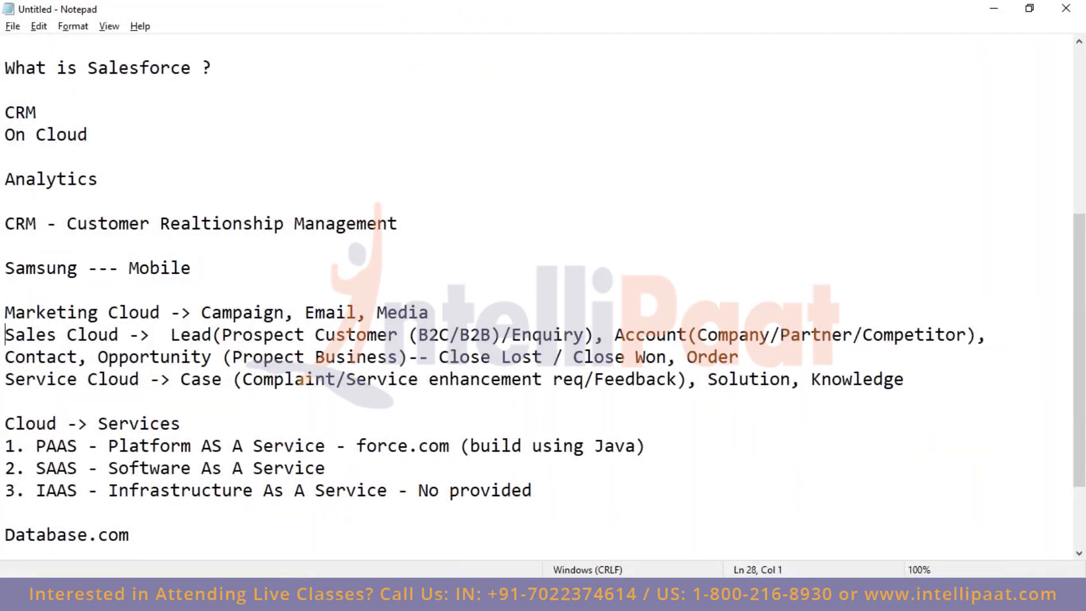
key("shift+Down")
key("shift+Down")
key("shift+Down")
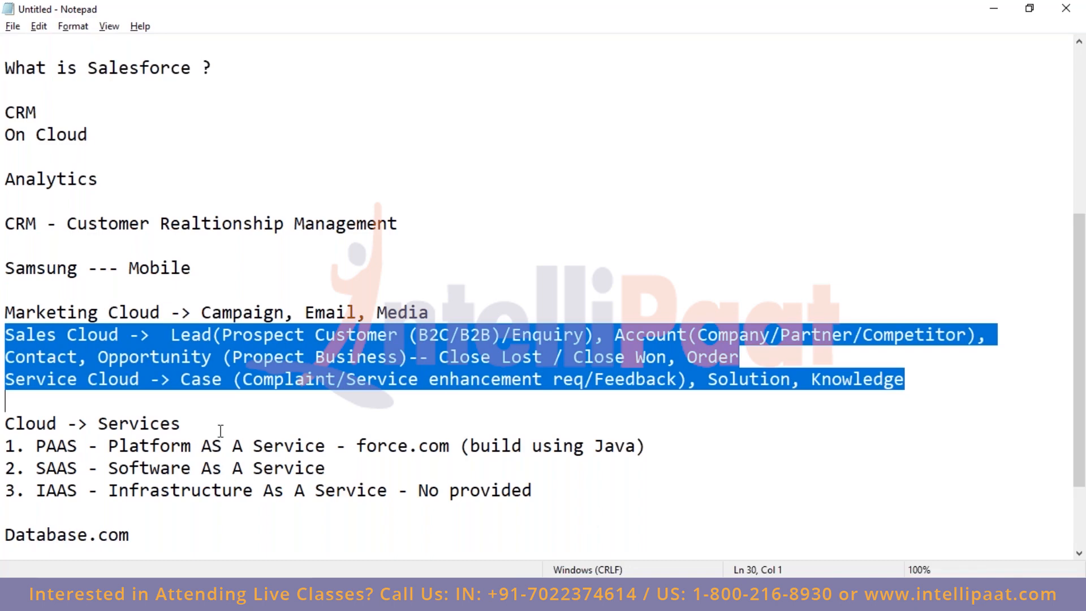
left_click(161, 357)
left_click_drag(201, 378, 220, 380)
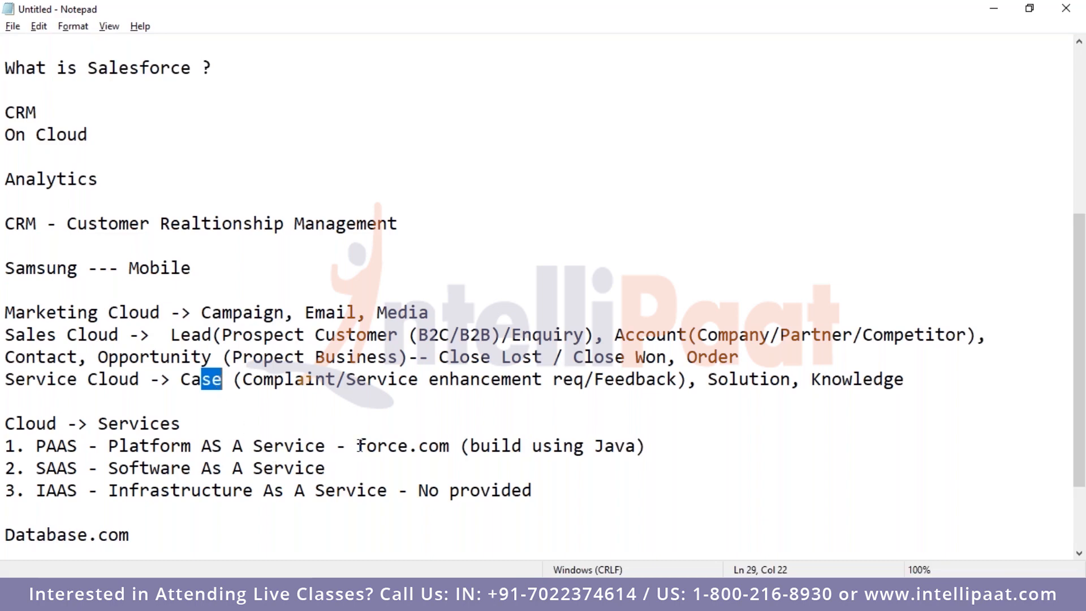
left_click_drag(356, 446, 668, 448)
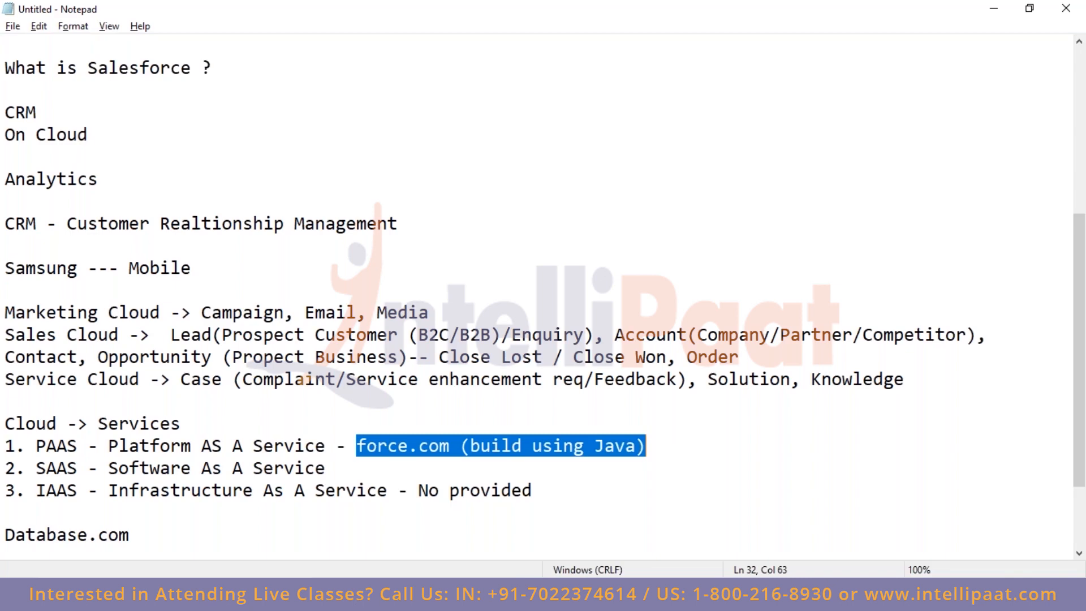
key("alt+Tab")
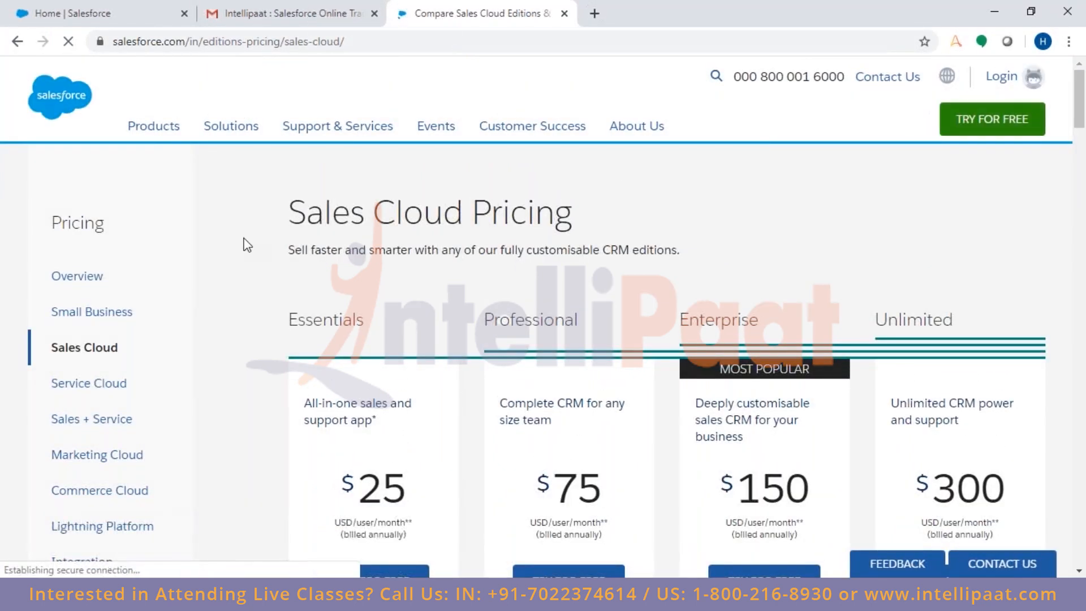
- Find and open the Sales Cloud full edition comparison chart PDF
scroll(247, 244, "down", 8)
scroll(247, 244, "down", 20)
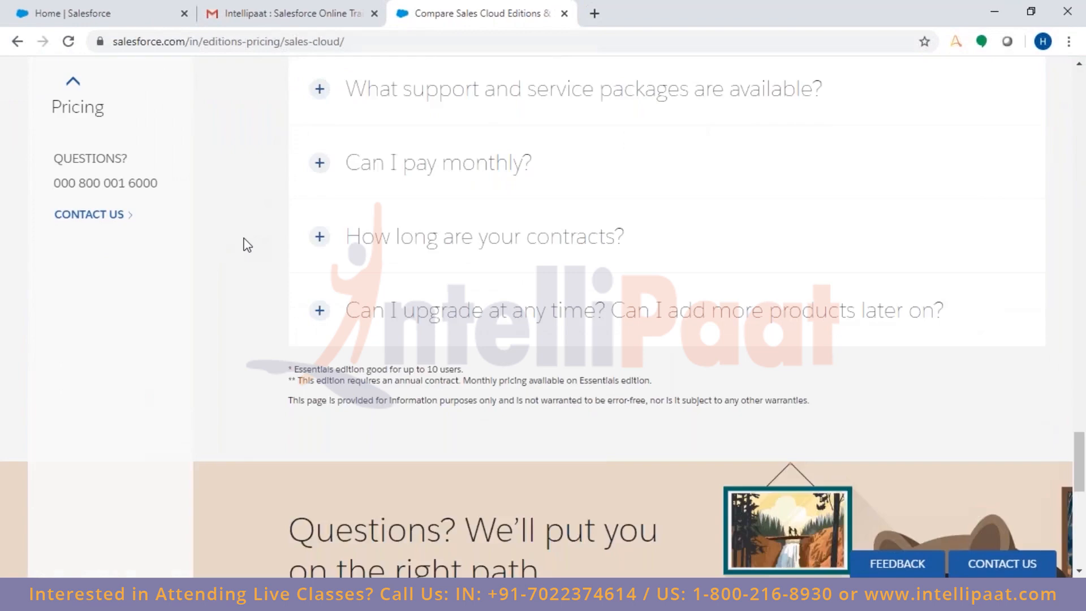
scroll(247, 245, "up", 15)
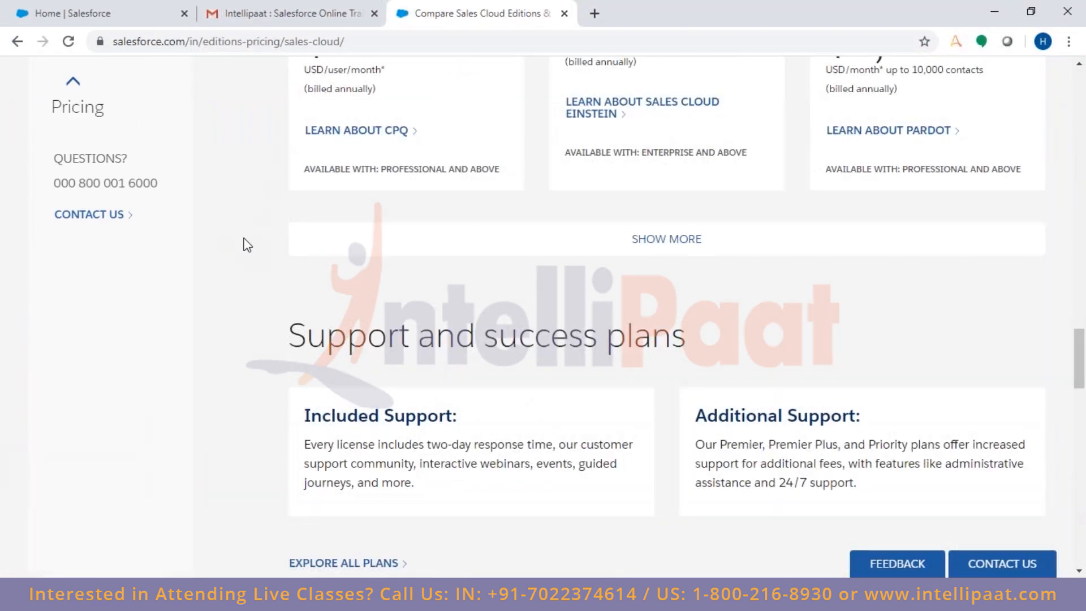
scroll(242, 242, "up", 7)
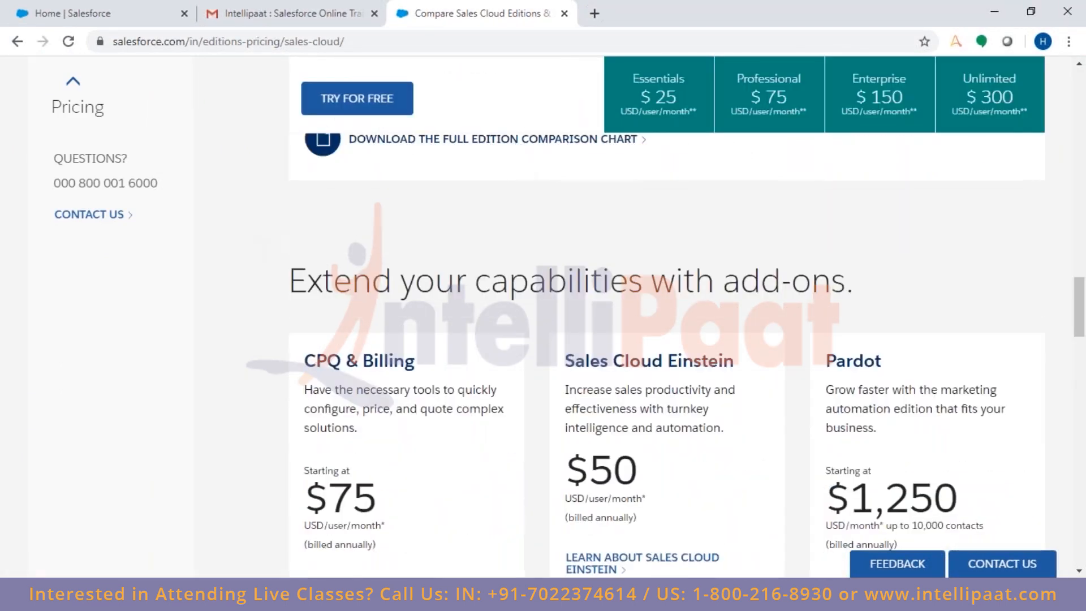
left_click(512, 140)
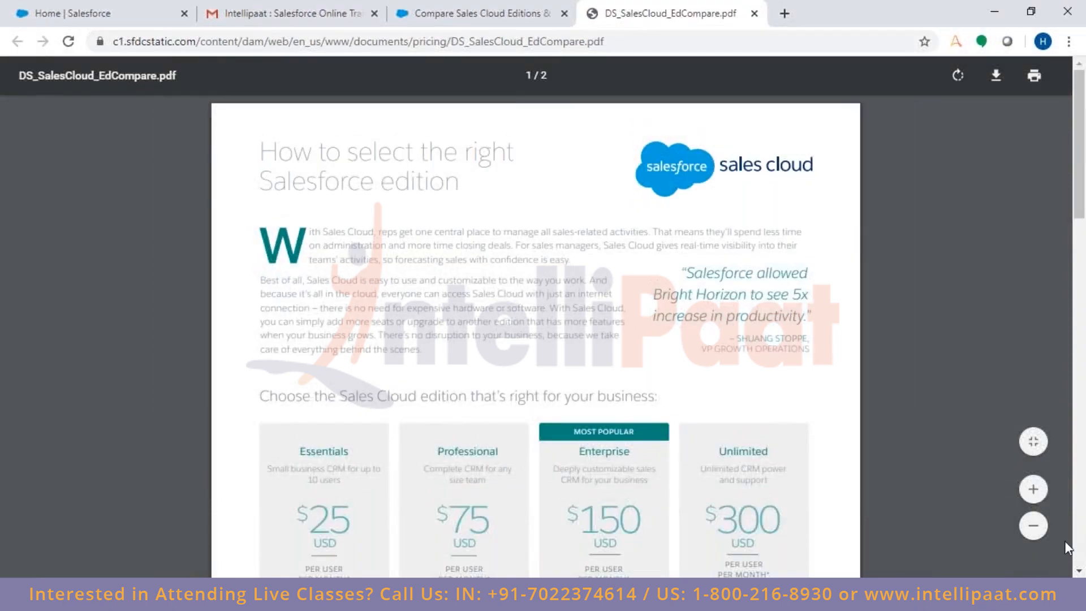
- Zoom the comparison chart in three times to make its page 2 sandbox rows readable
left_click(1033, 490)
left_click(1032, 489)
scroll(1033, 495, "down", 20)
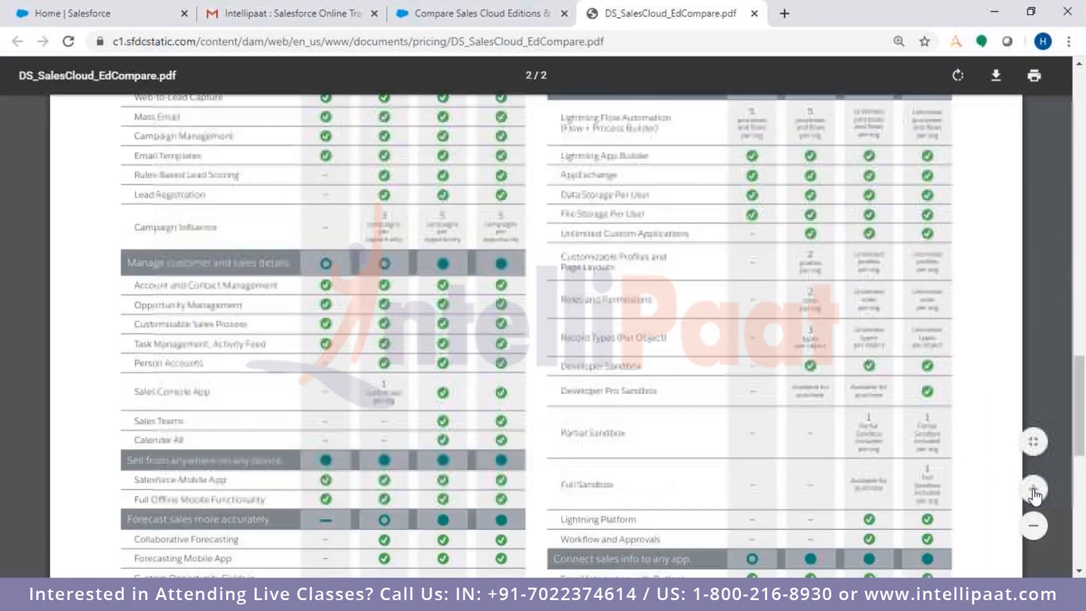
scroll(1033, 495, "down", 3)
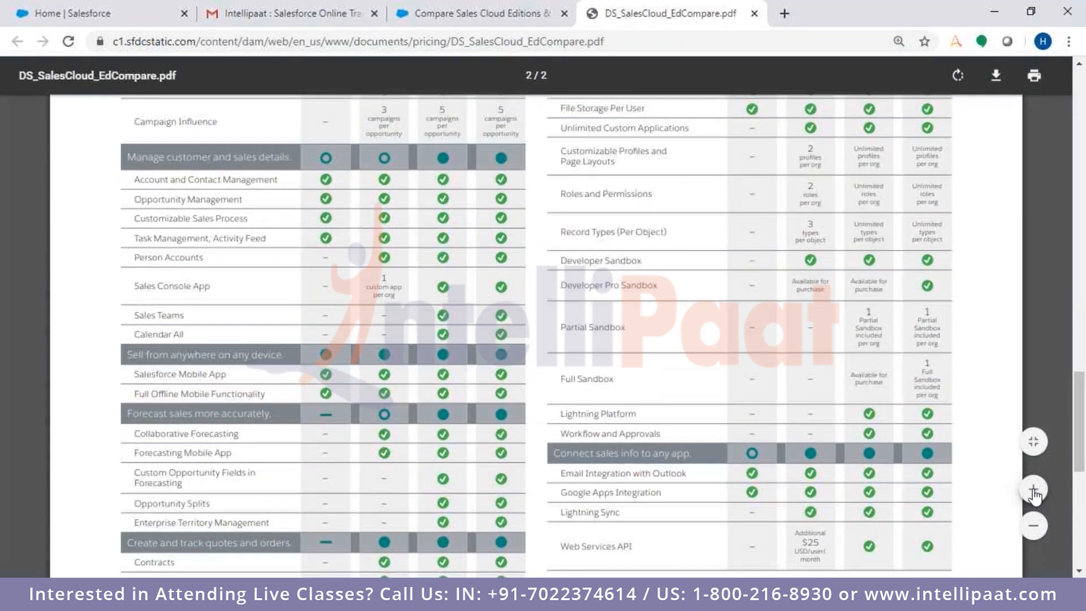
scroll(1034, 496, "up", 2)
left_click(1033, 490)
- Select the sandbox rows, then highlight Partial Sandbox and its one-per-org allowance
left_click_drag(528, 329, 977, 498)
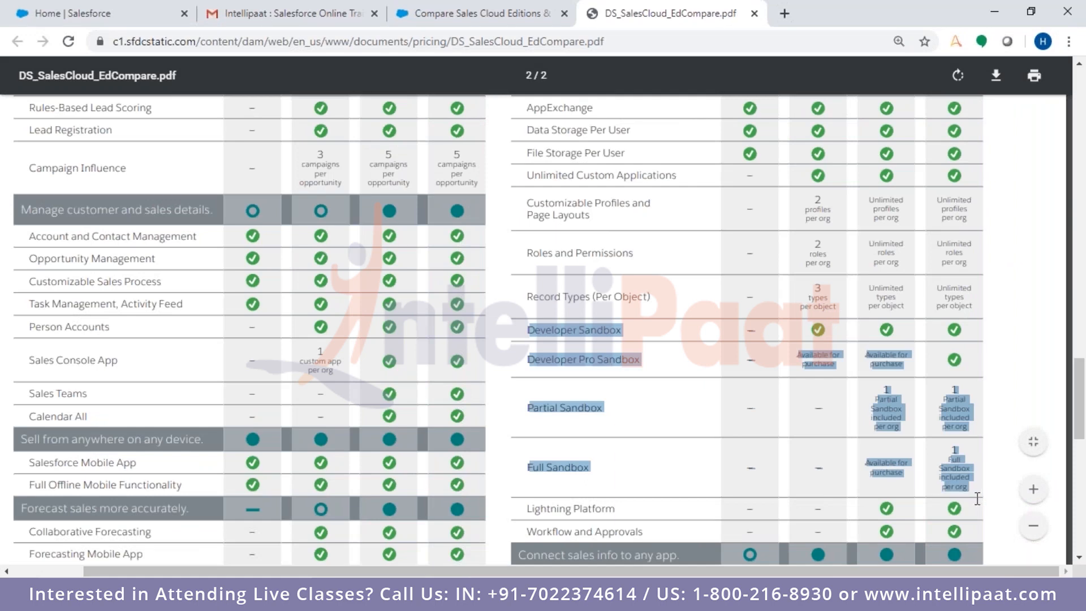
left_click(632, 333)
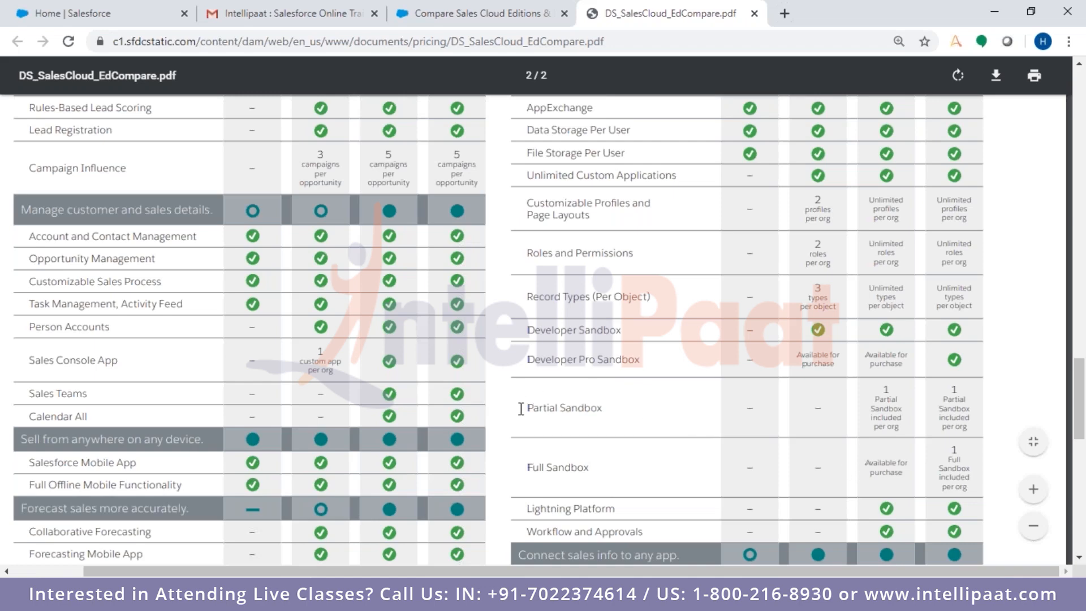
left_click_drag(521, 408, 605, 407)
left_click_drag(882, 388, 909, 431)
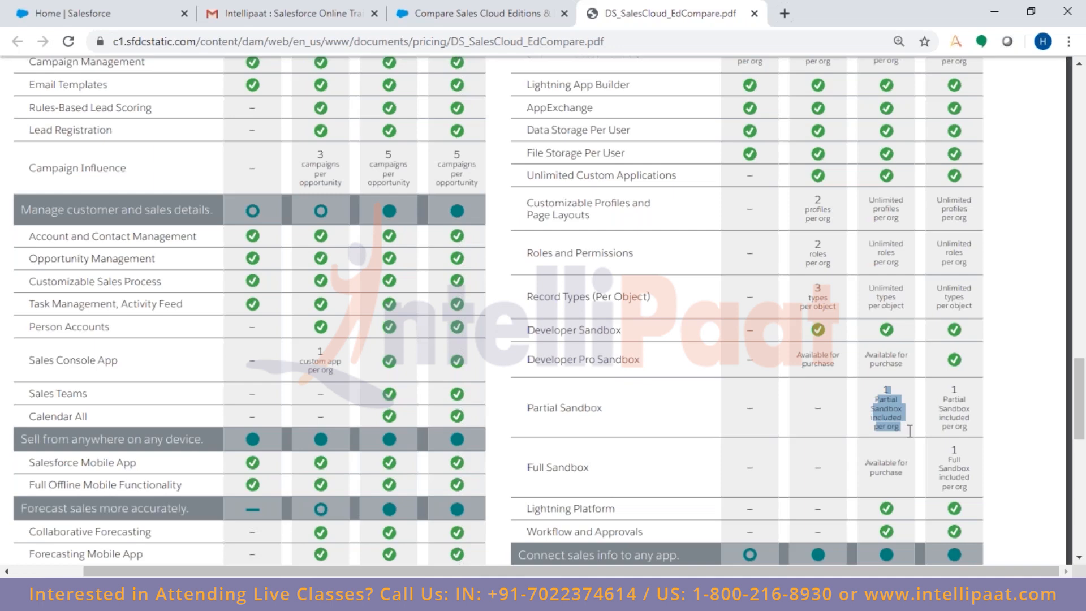
- Highlight the Developer through Full Sandbox rows and the Full Sandbox label, then return to Notepad
left_click_drag(527, 330, 641, 367)
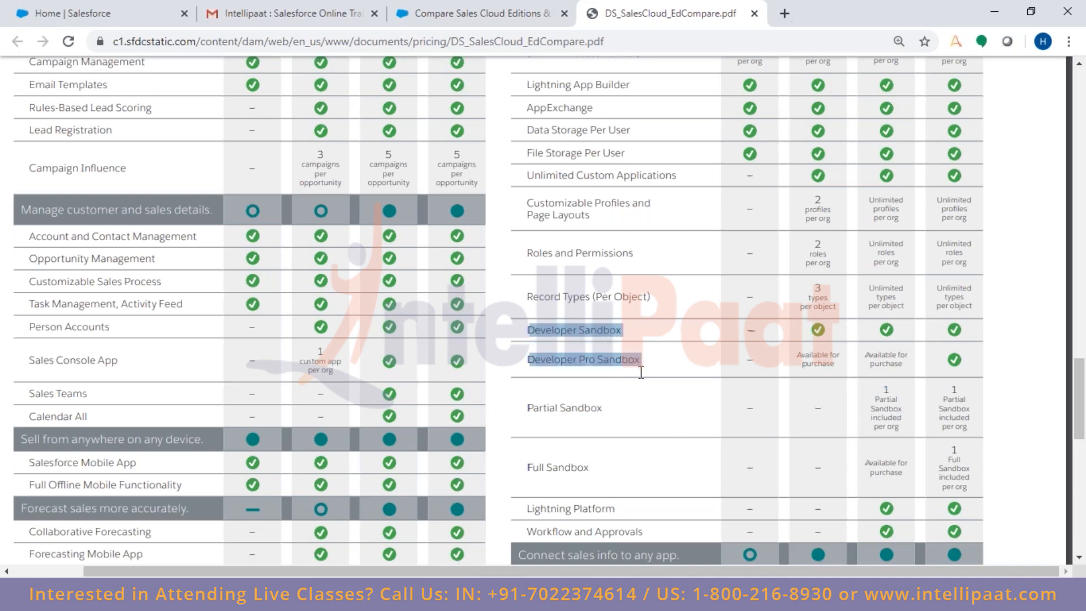
left_click_drag(701, 451, 979, 485)
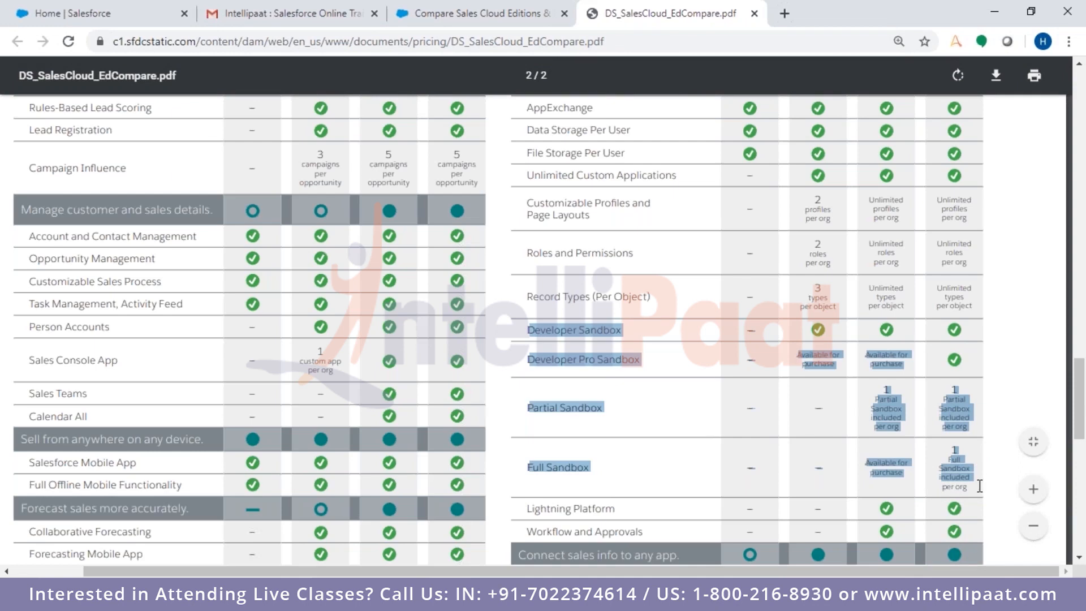
left_click(640, 329)
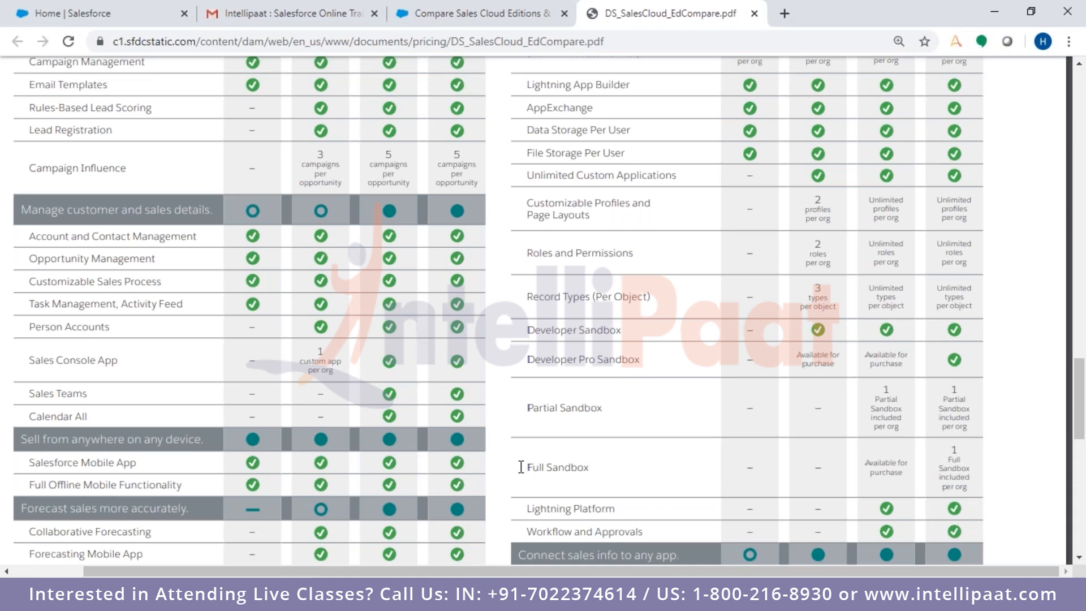
left_click_drag(525, 468, 634, 473)
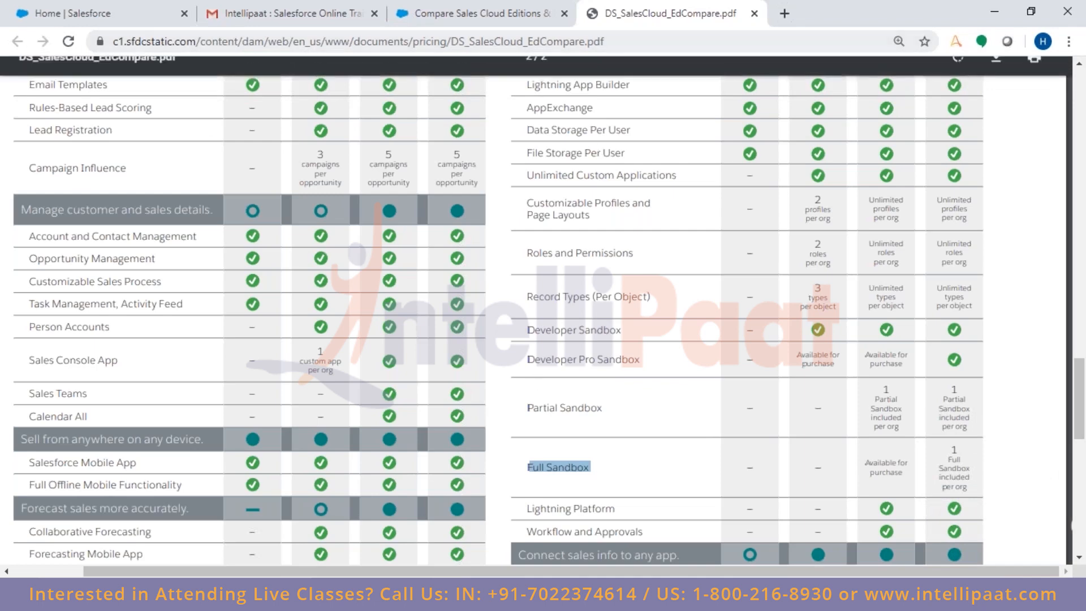
key("alt+Tab")
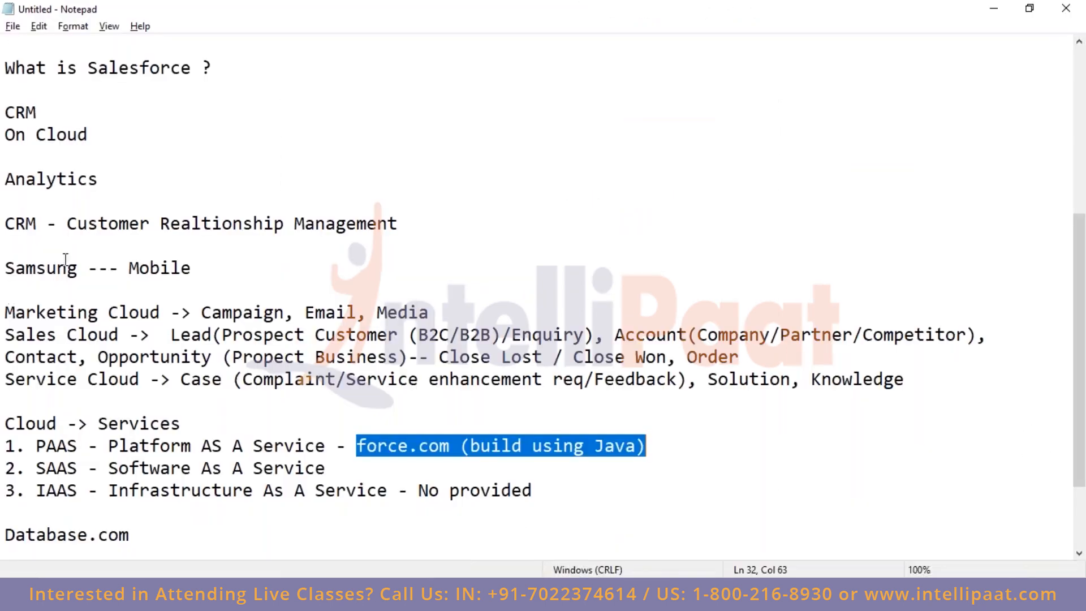
left_click_drag(192, 270, 5, 269)
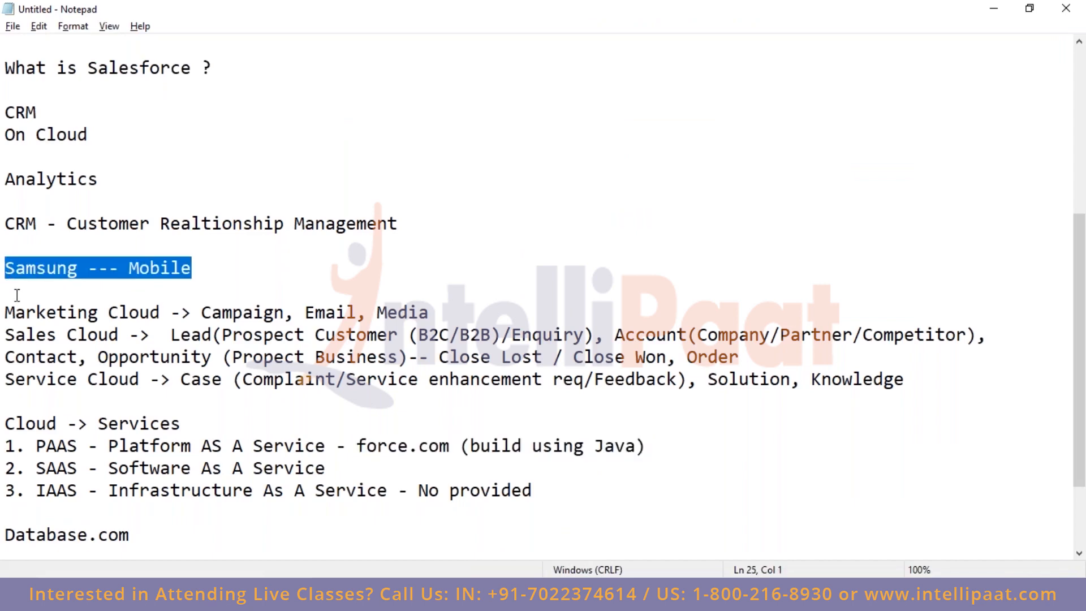
left_click(16, 294)
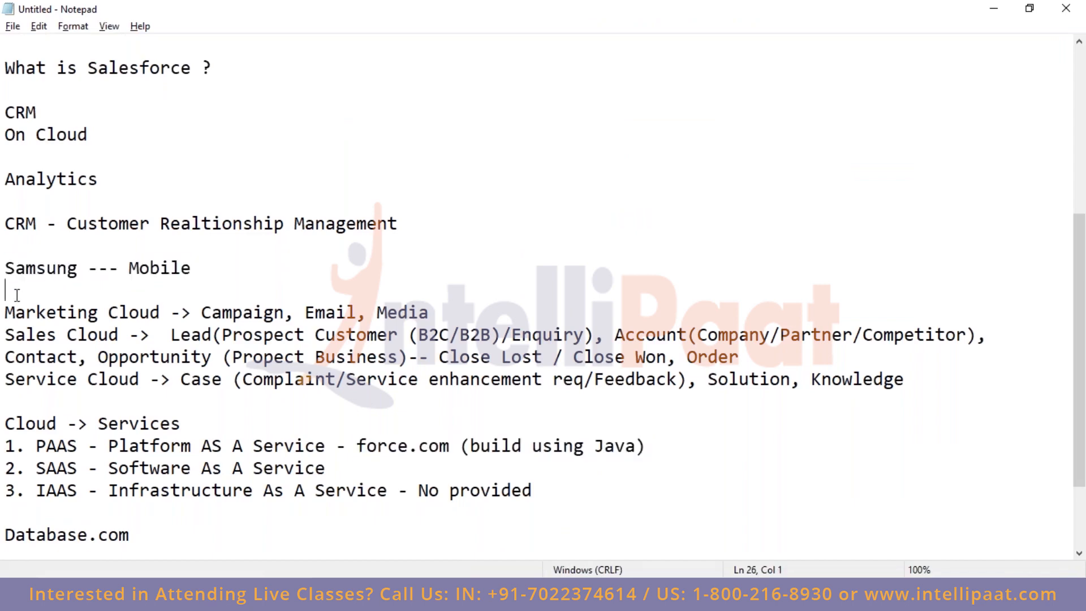
left_click_drag(6, 358, 80, 364)
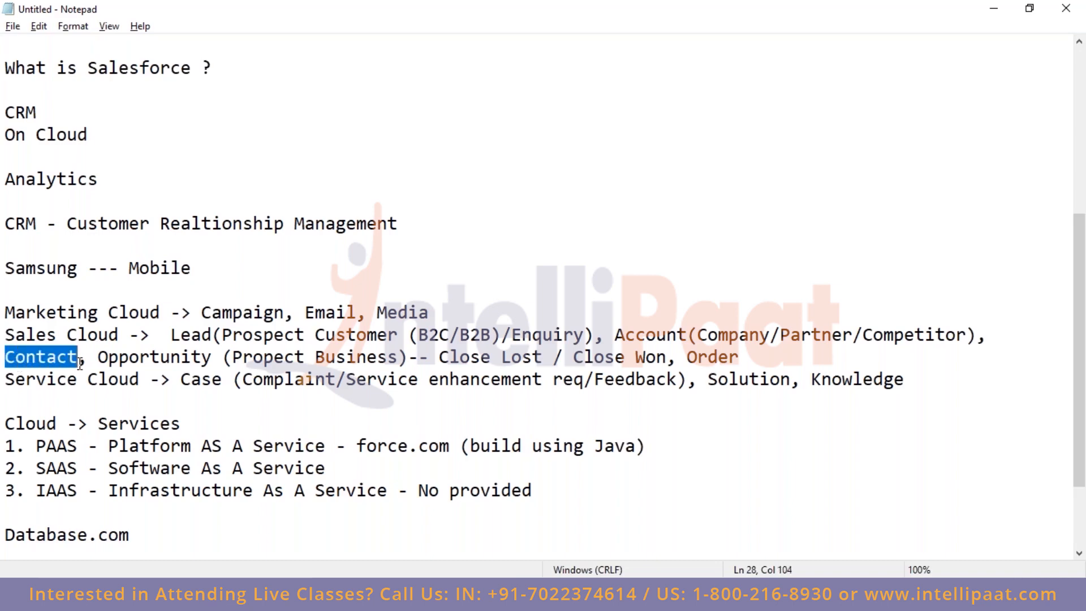
left_click(305, 313)
left_click_drag(305, 312, 356, 312)
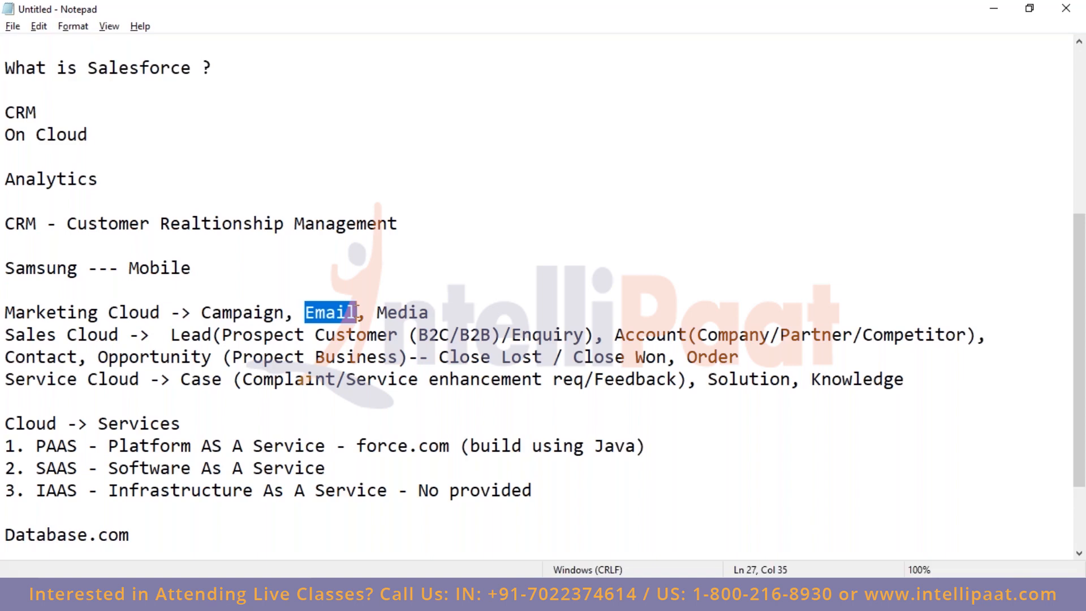
left_click(20, 290)
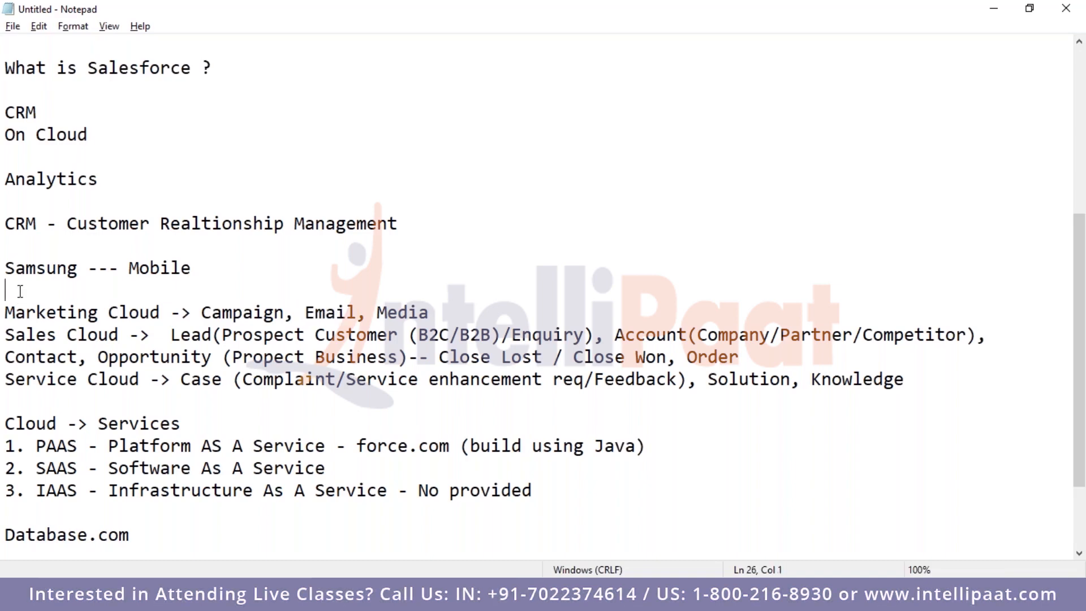
- Add the line 'New Car - 5M USD' under Samsung --- Mobile in the notes
type("New Car ")
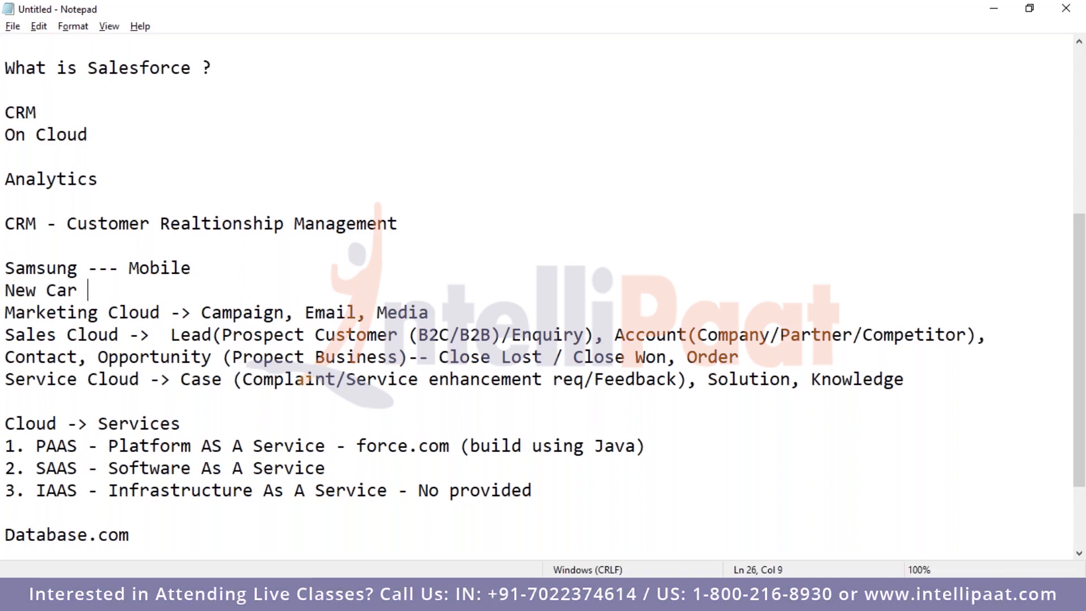
type("- 5M USD")
key("Return")
key("Down")
key("Down")
key("Down")
key("shift+Right")
key("shift+Right")
key("shift+Right")
key("shift+Right")
key("shift+Right")
key("shift+Right")
key("shift+Right")
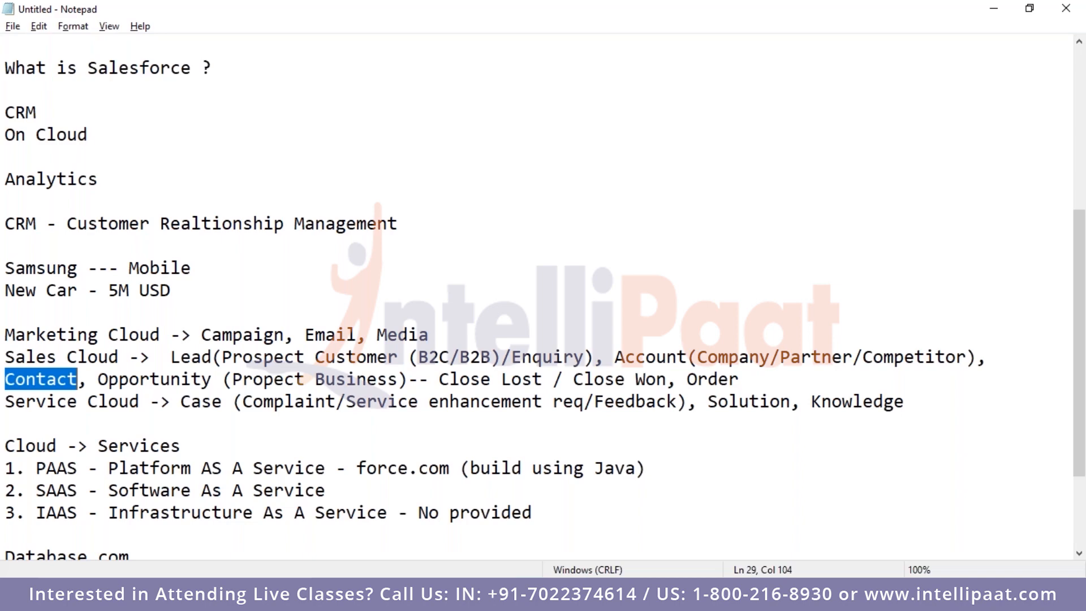
left_click(37, 383)
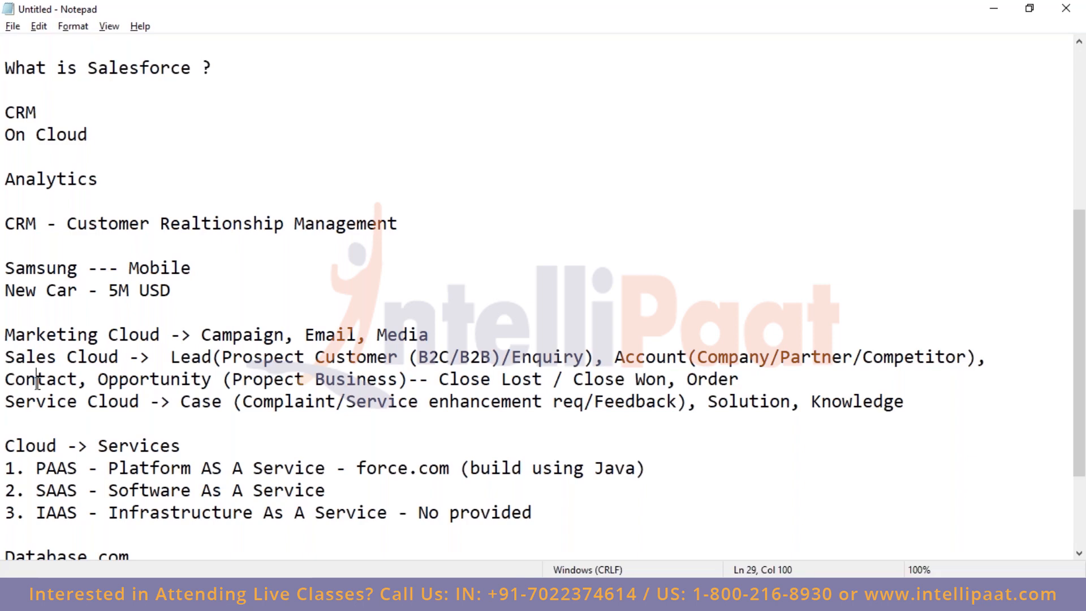
- Select the Einstein - Analytics Cloud line, then go back to the comparison PDF
left_click(37, 383)
key("Down")
key("Down")
key("Down")
key("Down")
key("Down")
key("Down")
key("Down")
key("Down")
key("Down")
key("Down")
key("Down")
key("Down")
key("Up")
key("Up")
key("shift+Down")
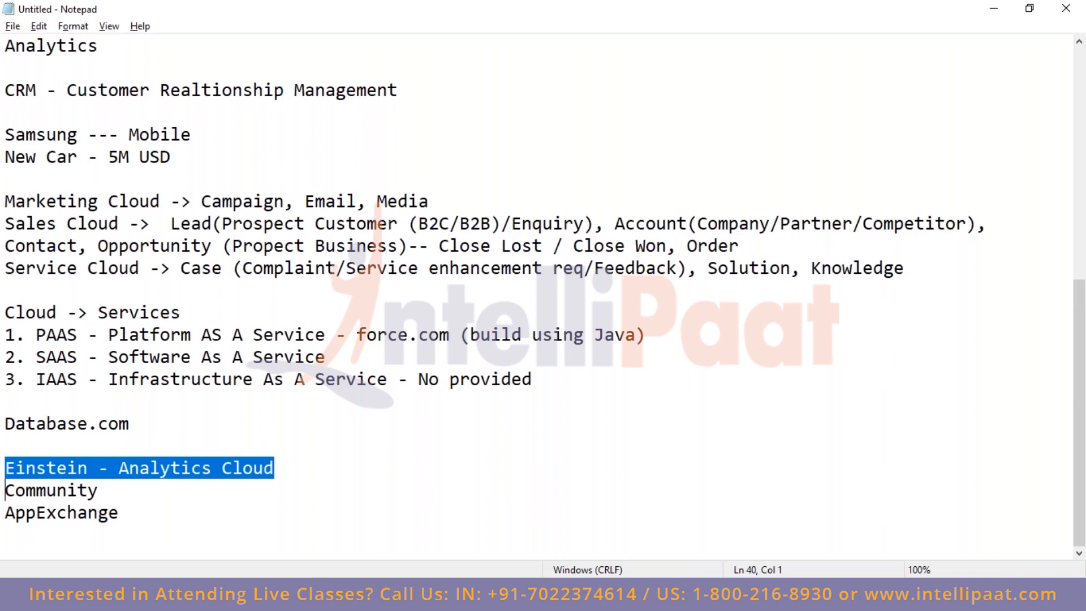
key("alt+Tab")
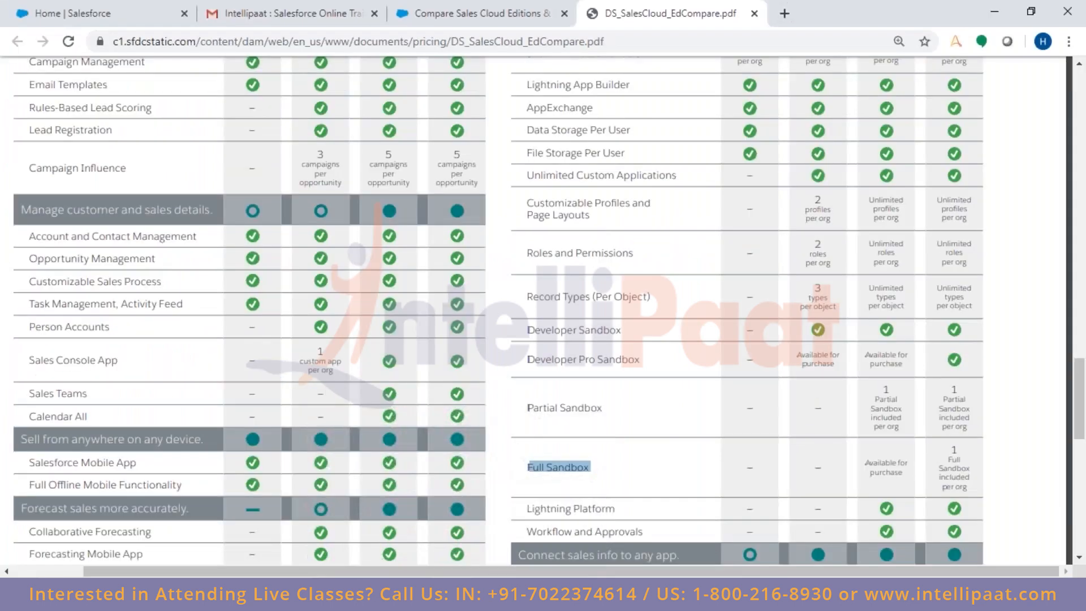
- Close the comparison PDF and open the Einstein Analytics pricing page
left_click(754, 14)
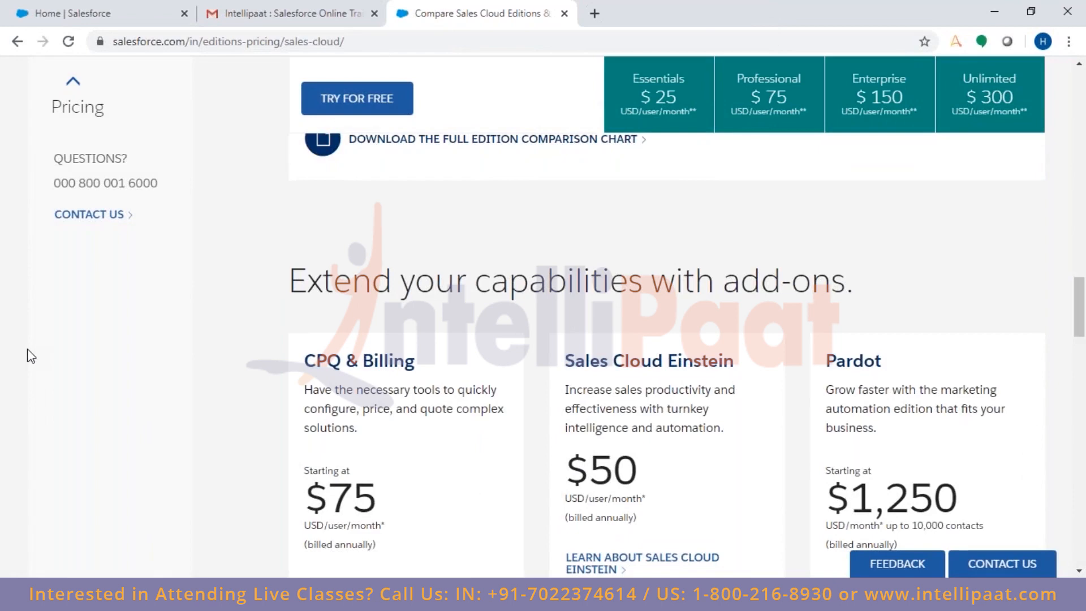
scroll(31, 356, "up", 20)
scroll(32, 356, "down", 3)
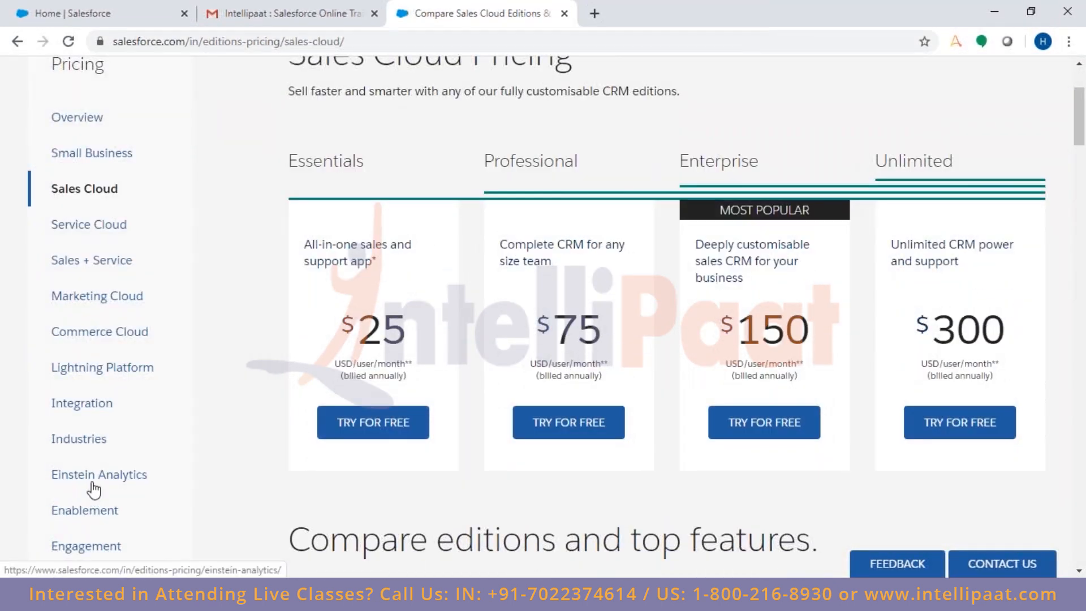
left_click(114, 482)
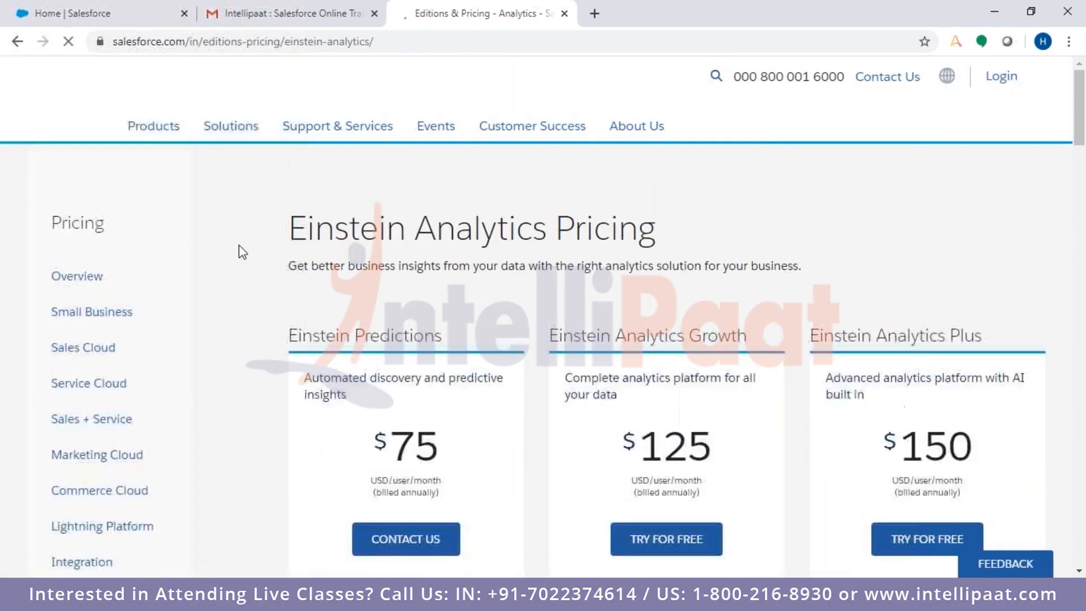
- Expand the Analytics Studio features listed under the $75, $125 and $150 editions
scroll(242, 252, "down", 1)
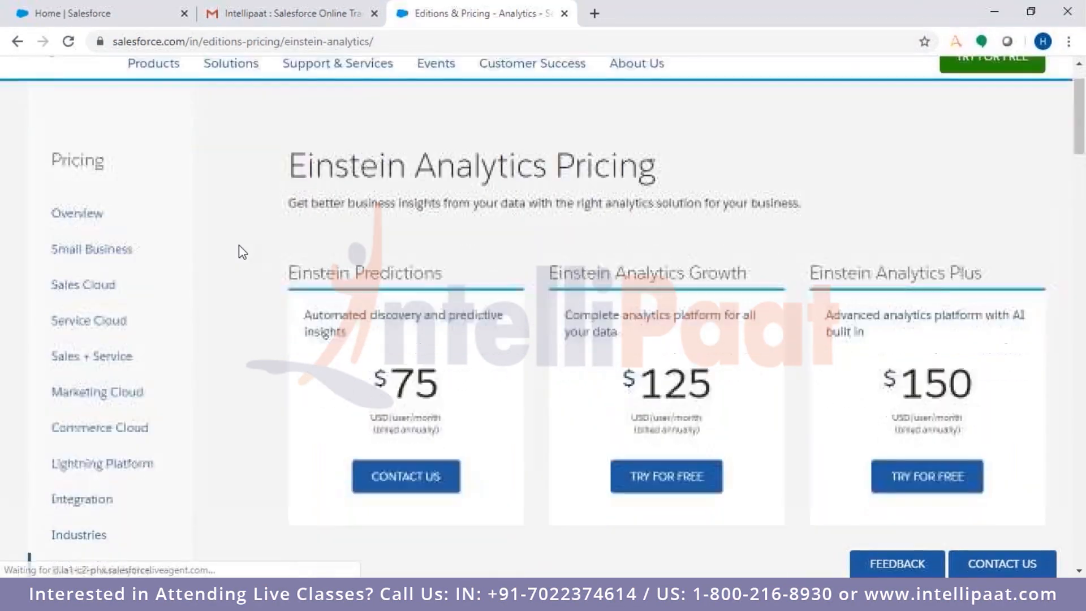
scroll(242, 252, "down", 1)
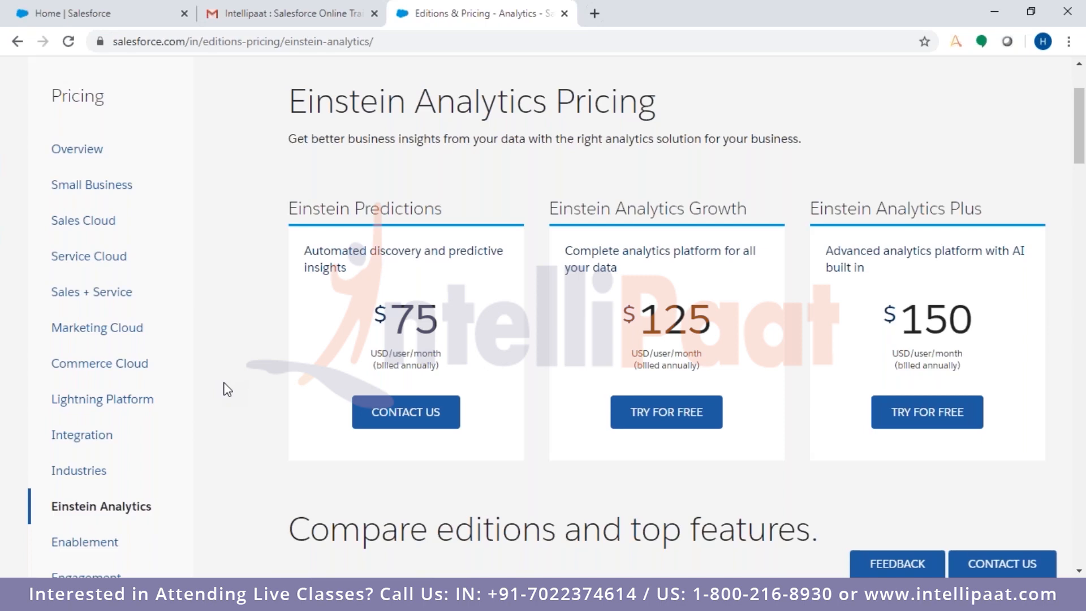
scroll(228, 389, "down", 8)
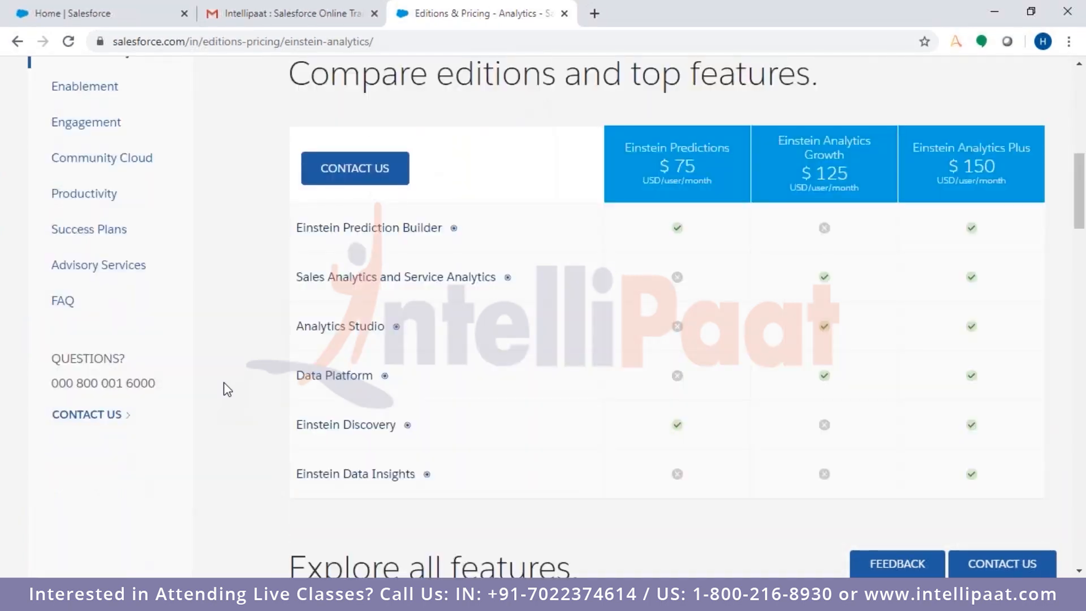
scroll(227, 389, "down", 20)
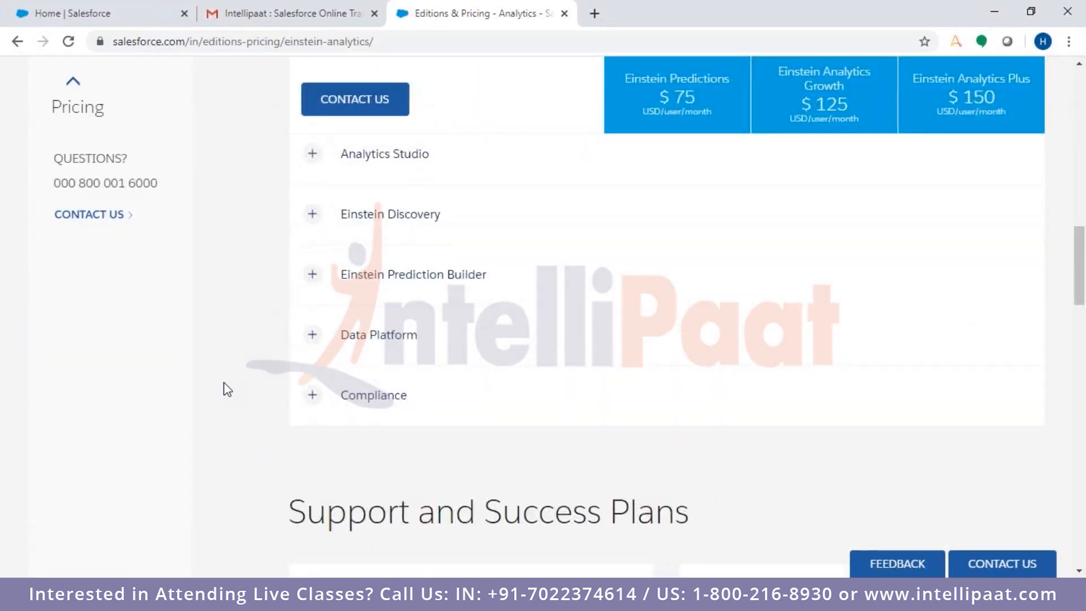
scroll(228, 389, "down", 16)
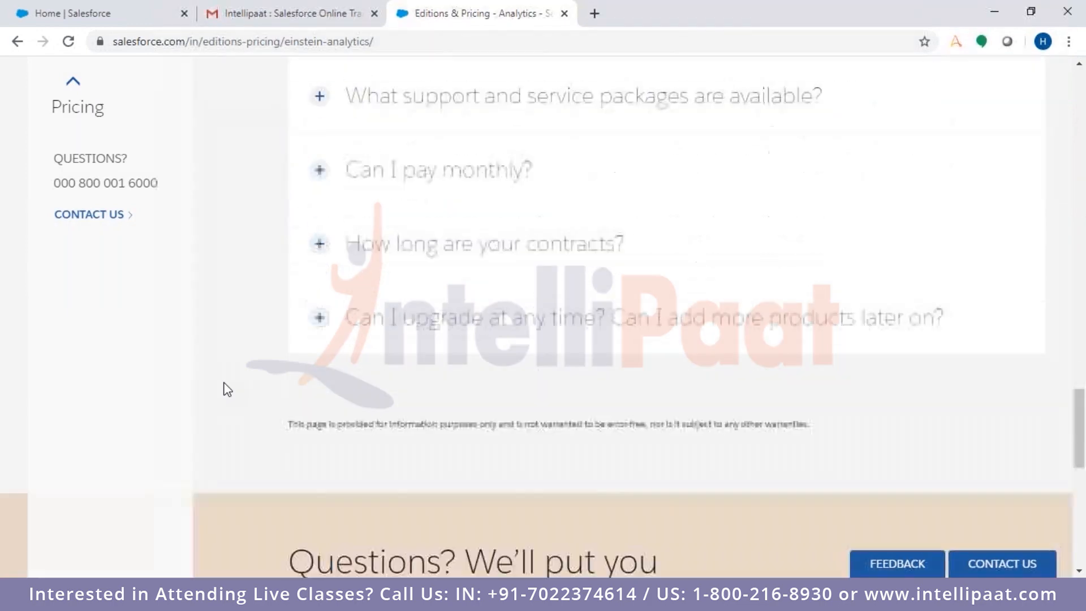
scroll(228, 389, "up", 8)
scroll(227, 389, "up", 13)
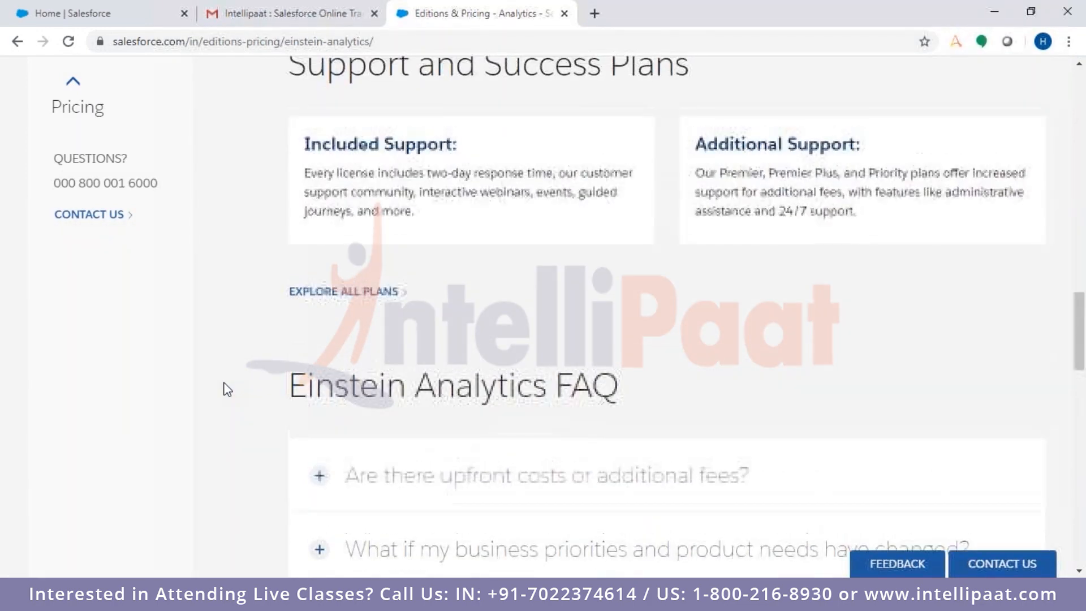
scroll(227, 389, "up", 10)
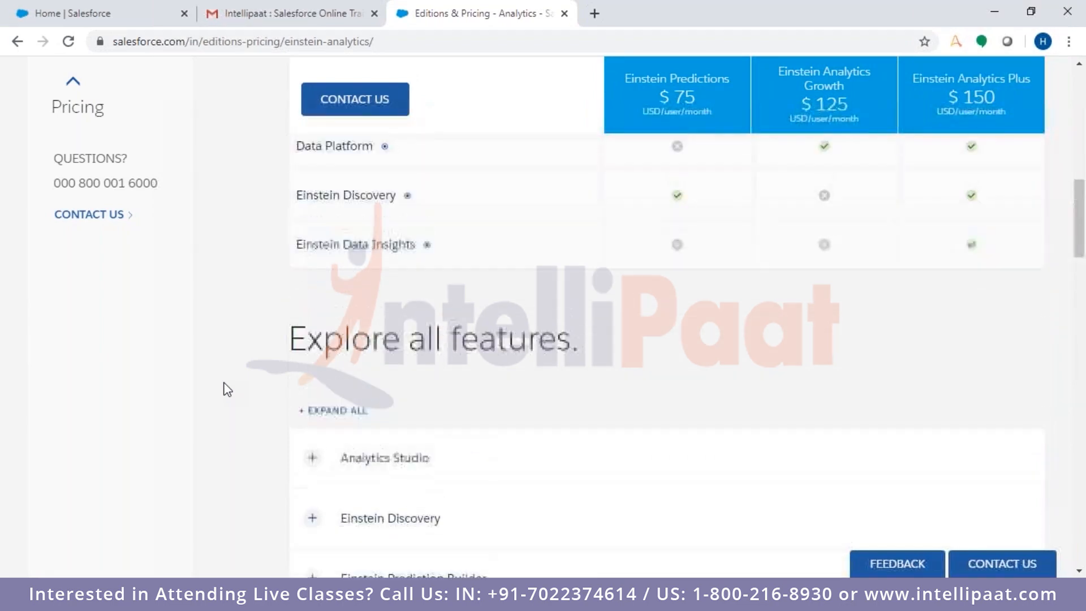
scroll(227, 389, "down", 4)
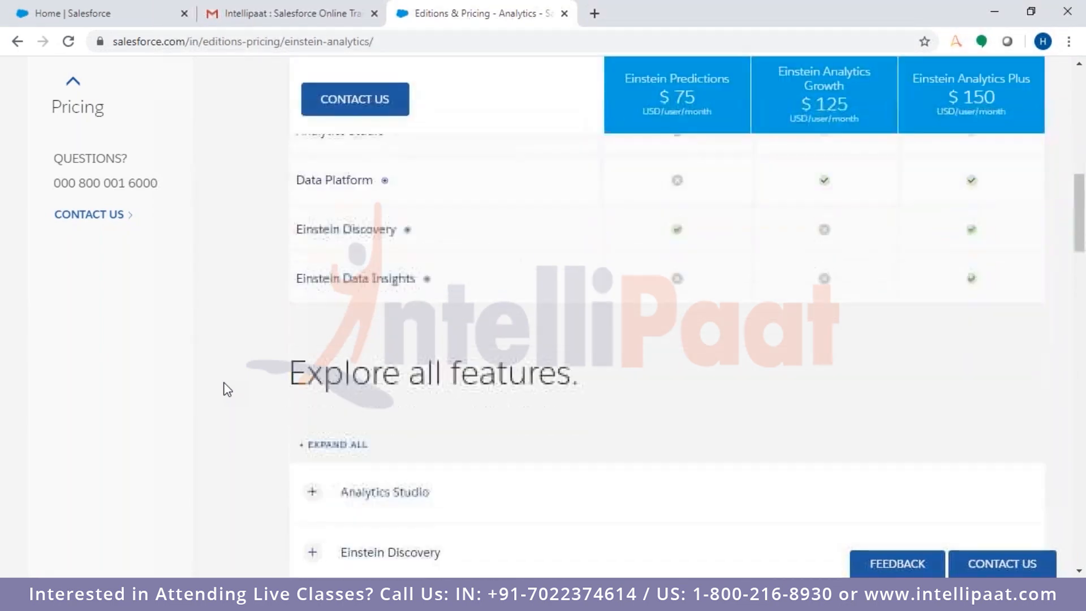
left_click(310, 494)
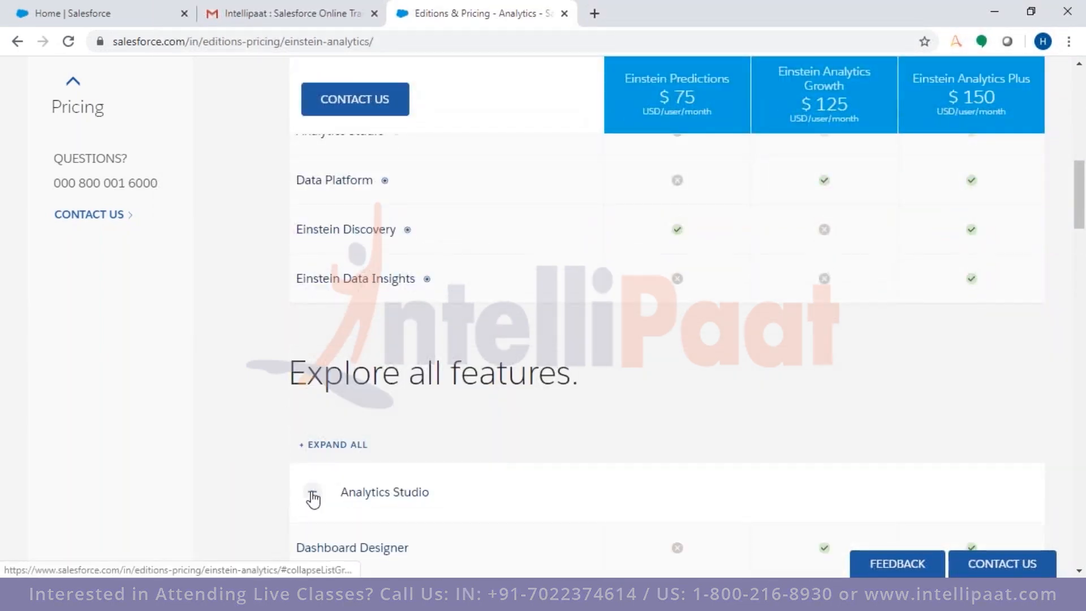
scroll(258, 444, "down", 4)
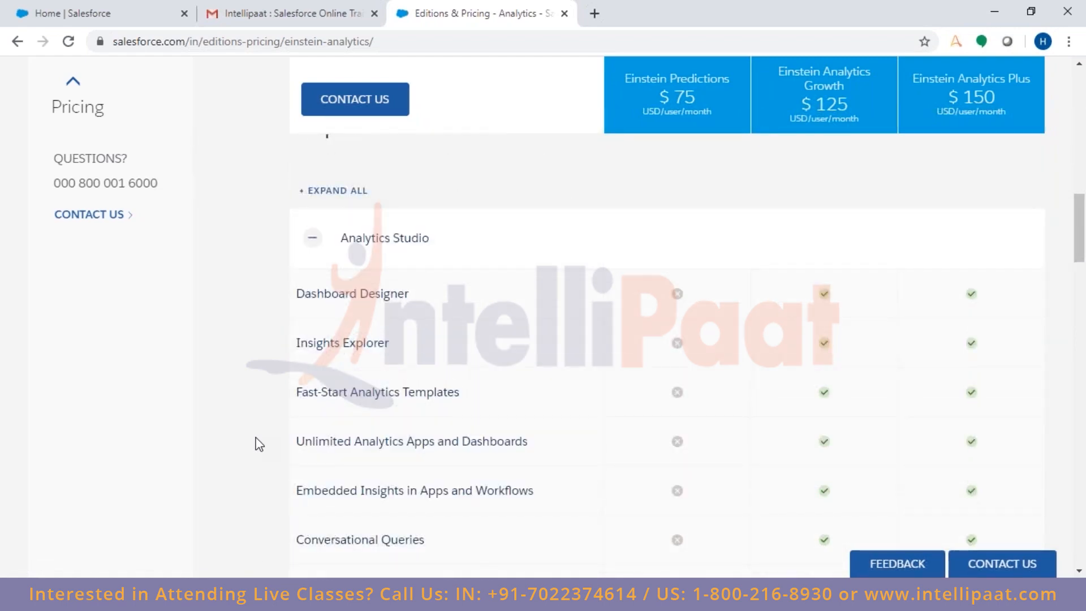
scroll(258, 444, "up", 10)
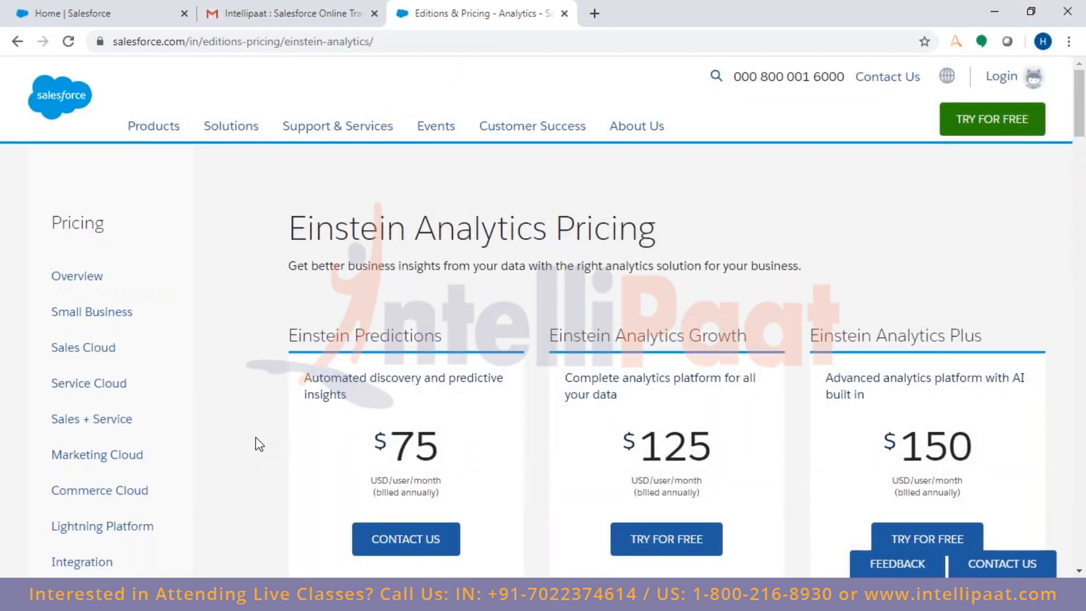
- Go to certification.salesforce.com and open the Administrator credential's exam guide
left_click(435, 42)
type("certi")
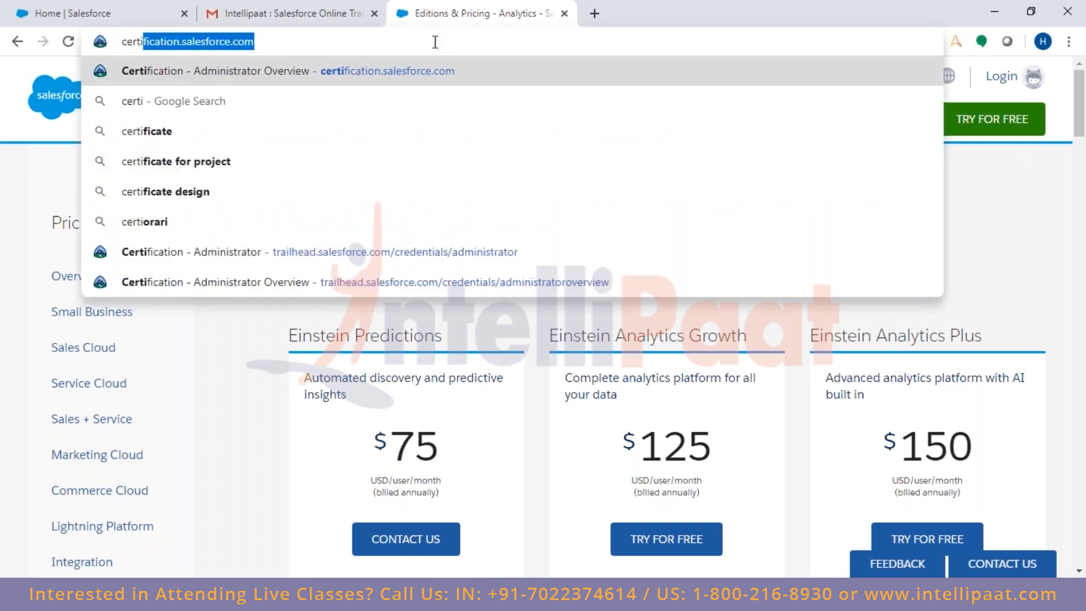
key("Return")
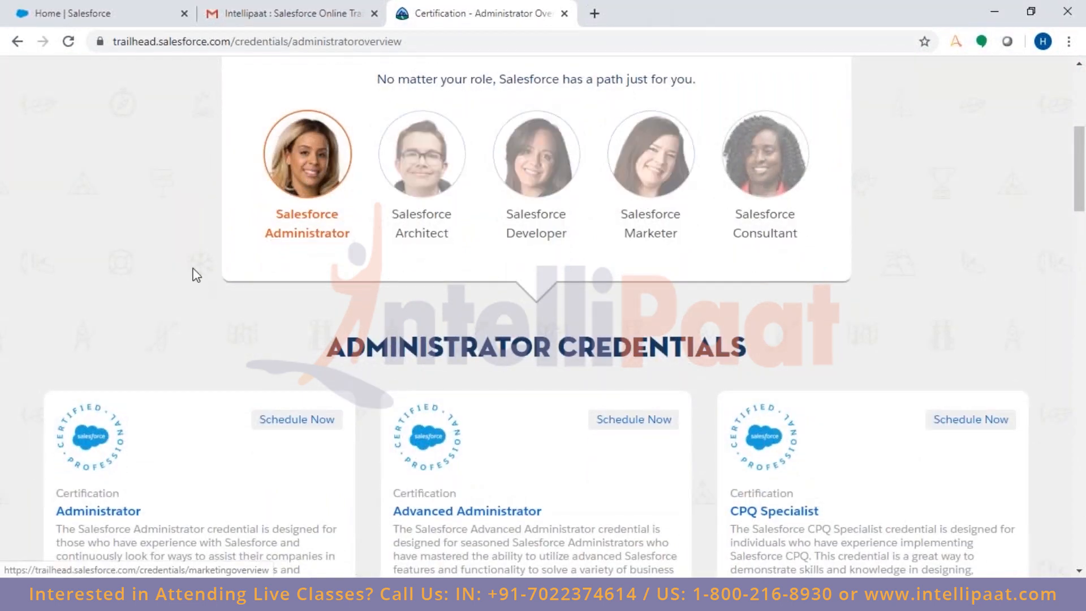
scroll(191, 273, "down", 1)
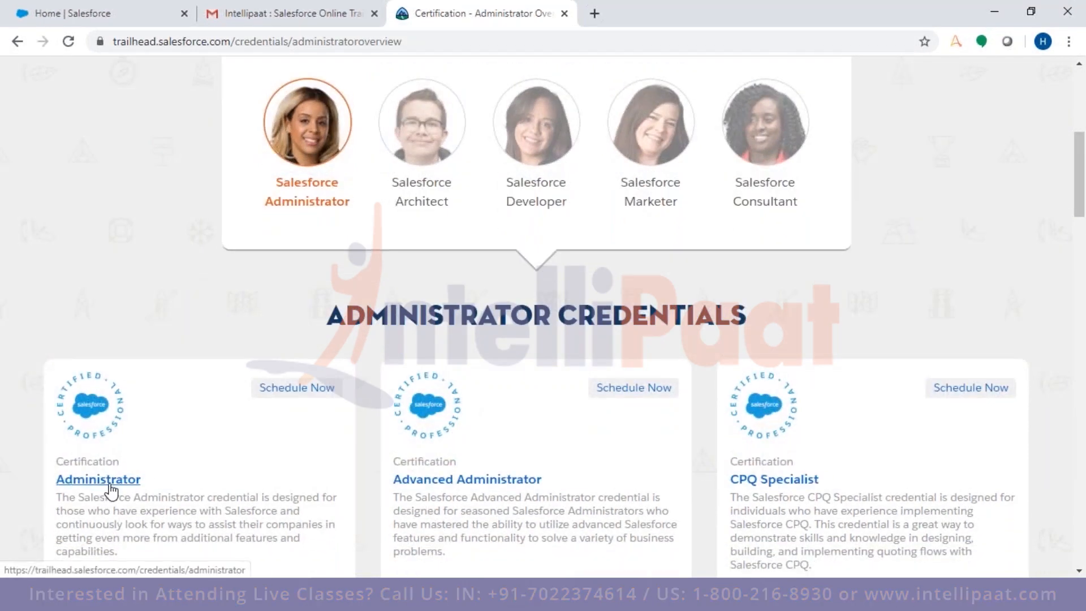
left_click(111, 488)
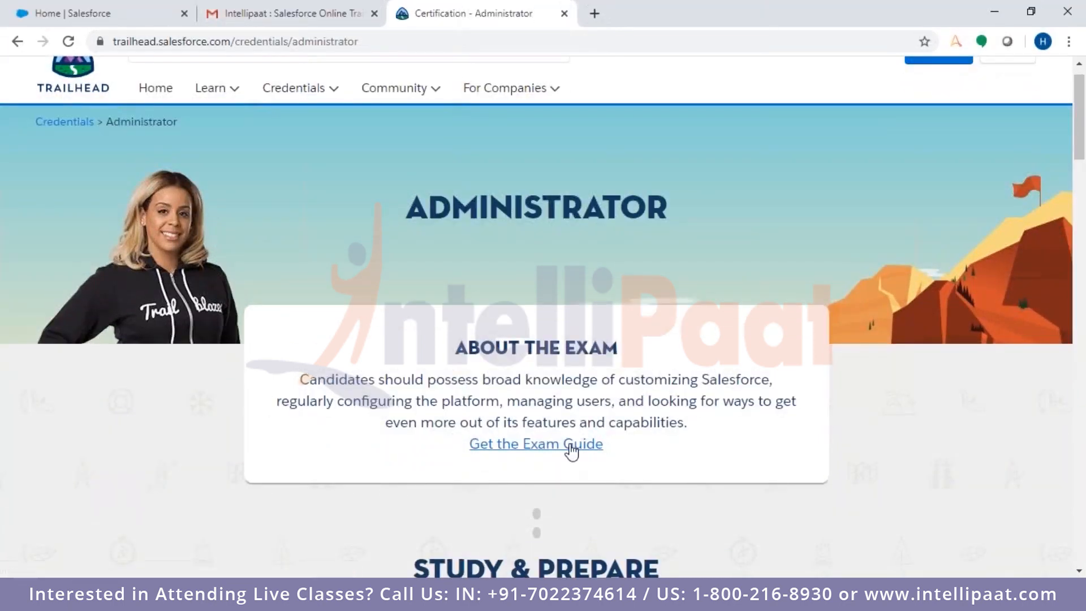
left_click(572, 445)
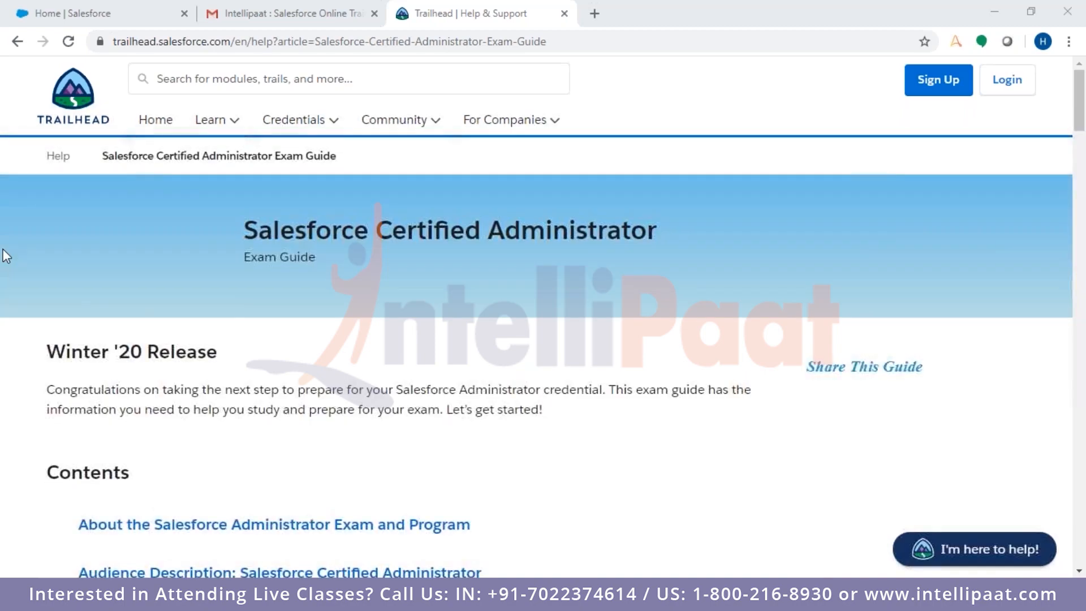
- Close the Intellipaat tab and select the exam's question count and 105-minute duration
left_click(374, 13)
scroll(7, 367, "down", 7)
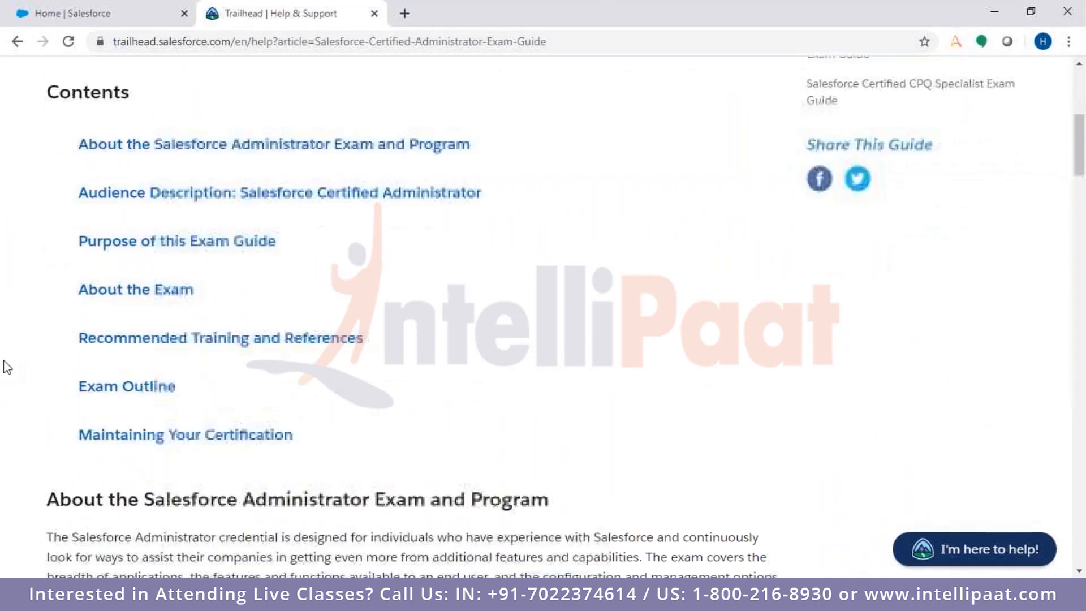
scroll(7, 367, "down", 7)
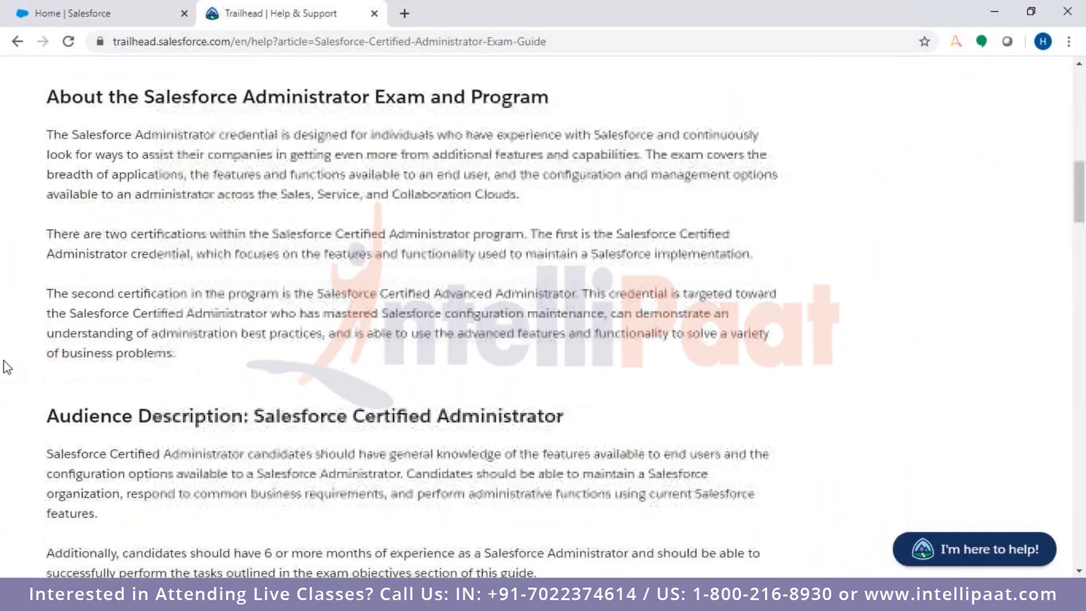
scroll(6, 368, "down", 7)
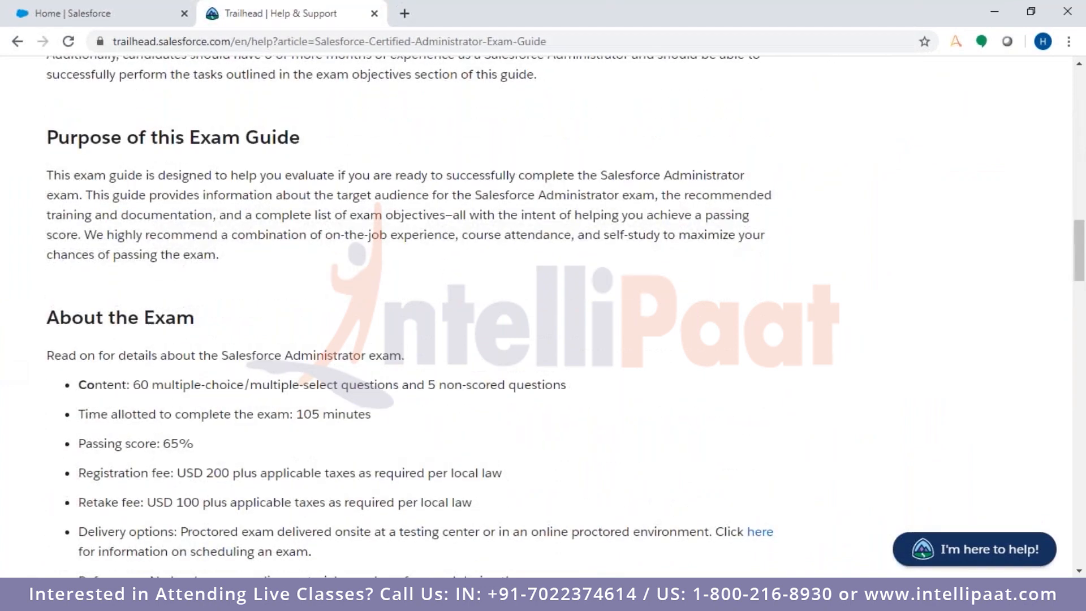
scroll(7, 368, "down", 2)
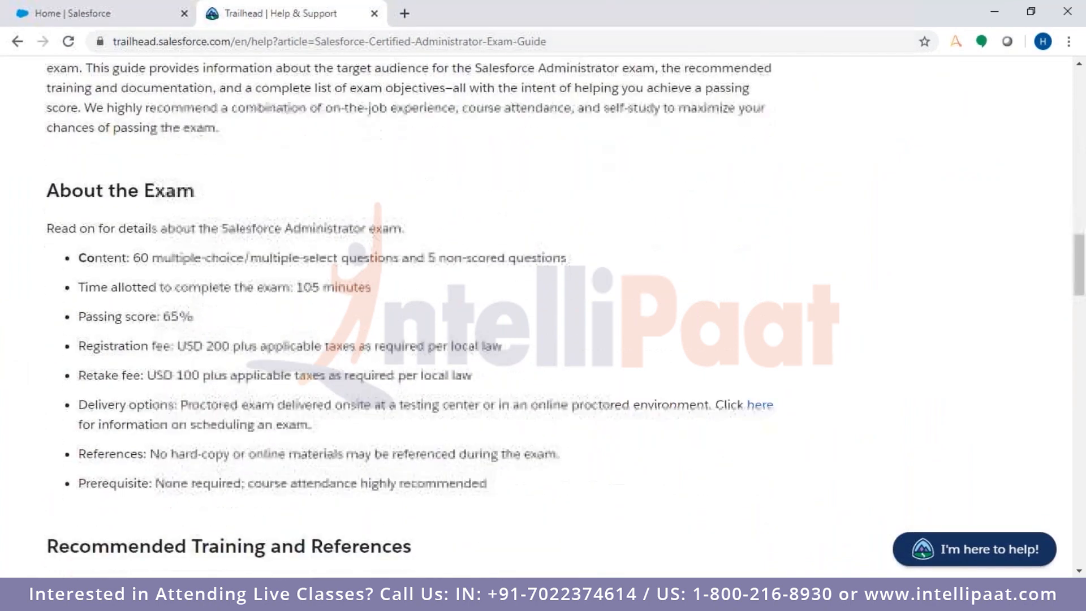
left_click_drag(134, 258, 508, 280)
left_click_drag(292, 286, 346, 286)
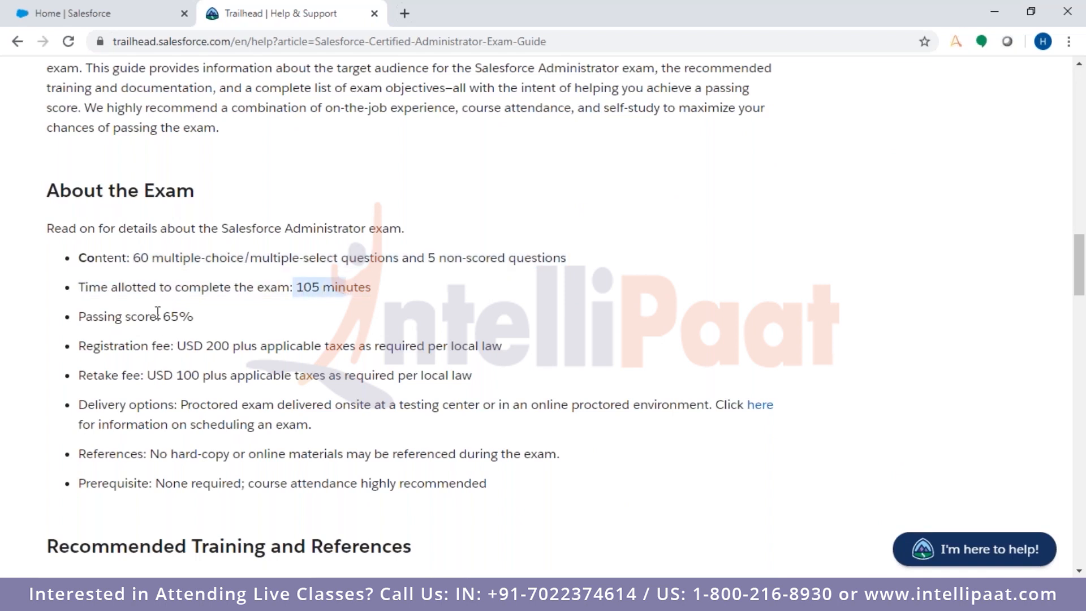
- Highlight the 65% passing score, USD 200 registration and USD 100 retake fees
left_click_drag(161, 316, 221, 318)
left_click_drag(175, 346, 327, 338)
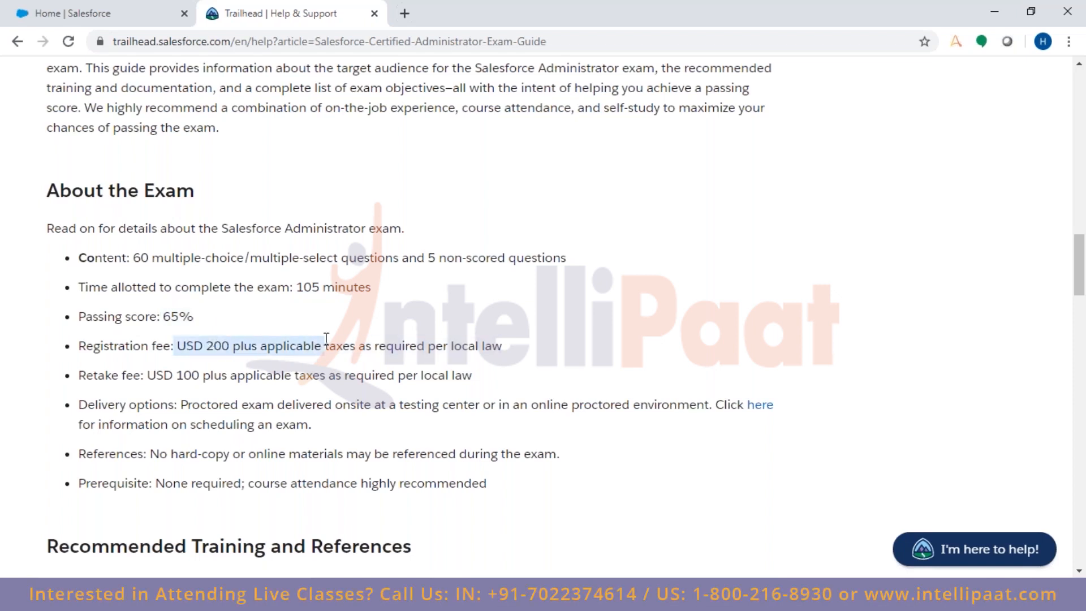
left_click_drag(156, 375, 300, 375)
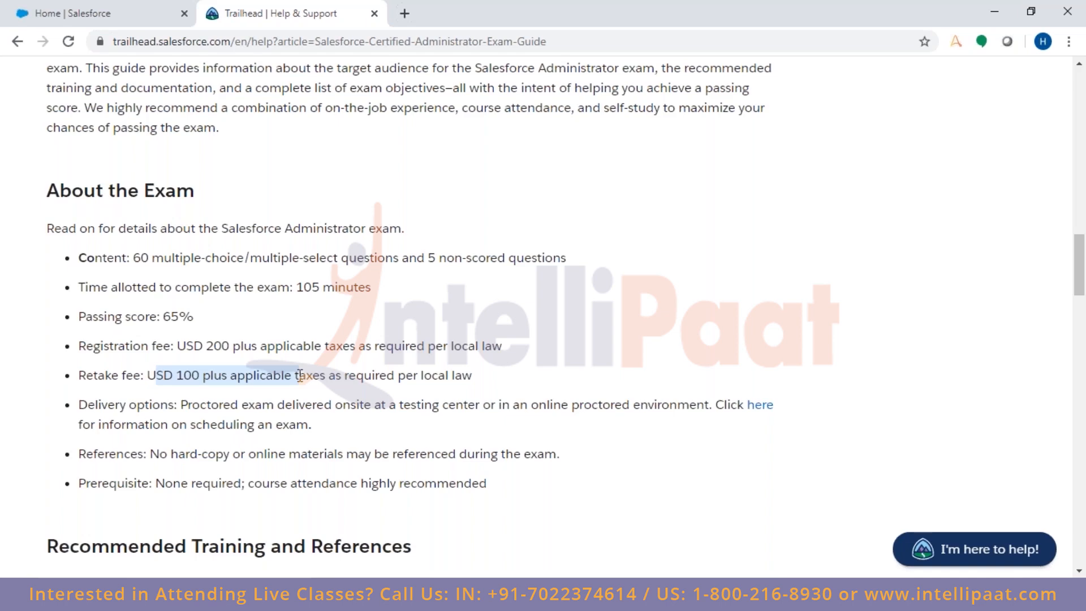
scroll(299, 375, "down", 6)
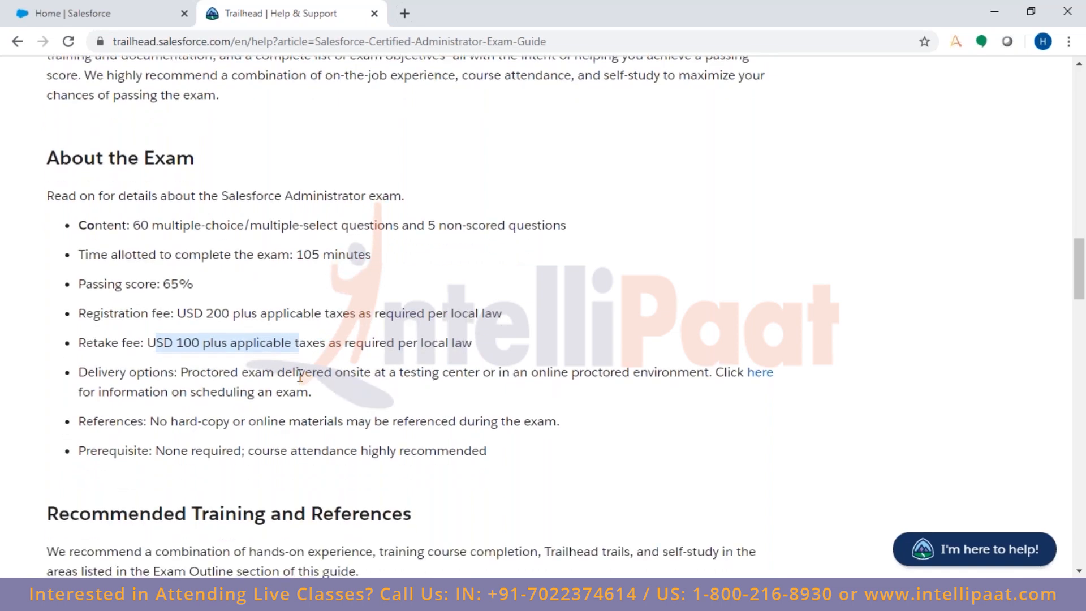
scroll(396, 316, "down", 5)
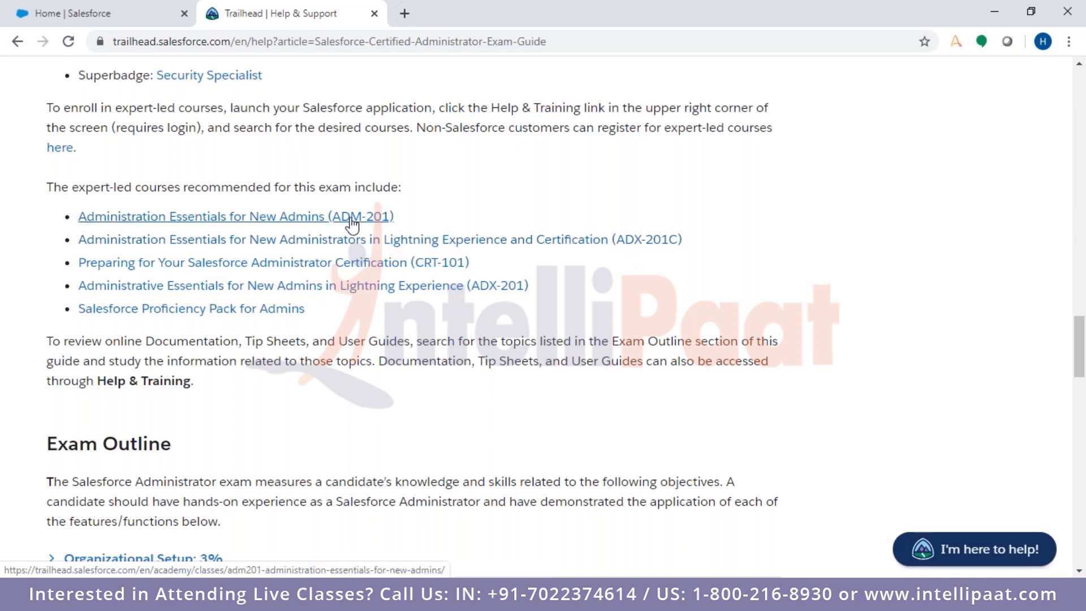
scroll(5, 319, "down", 6)
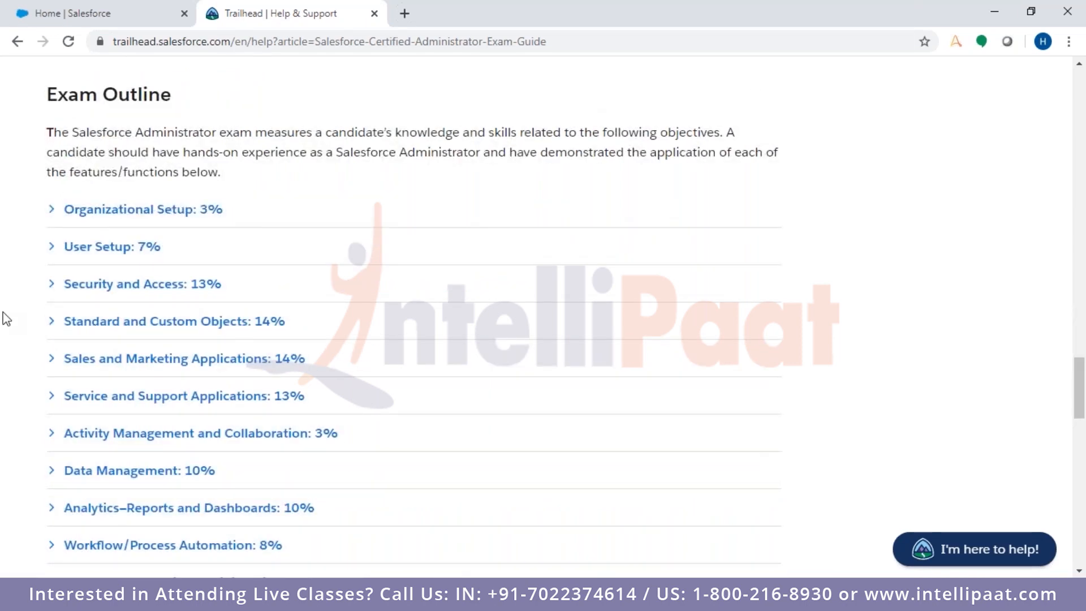
- Expand Organizational Setup, User Setup, Security and Access, and Standard and Custom Objects objectives
left_click(52, 211)
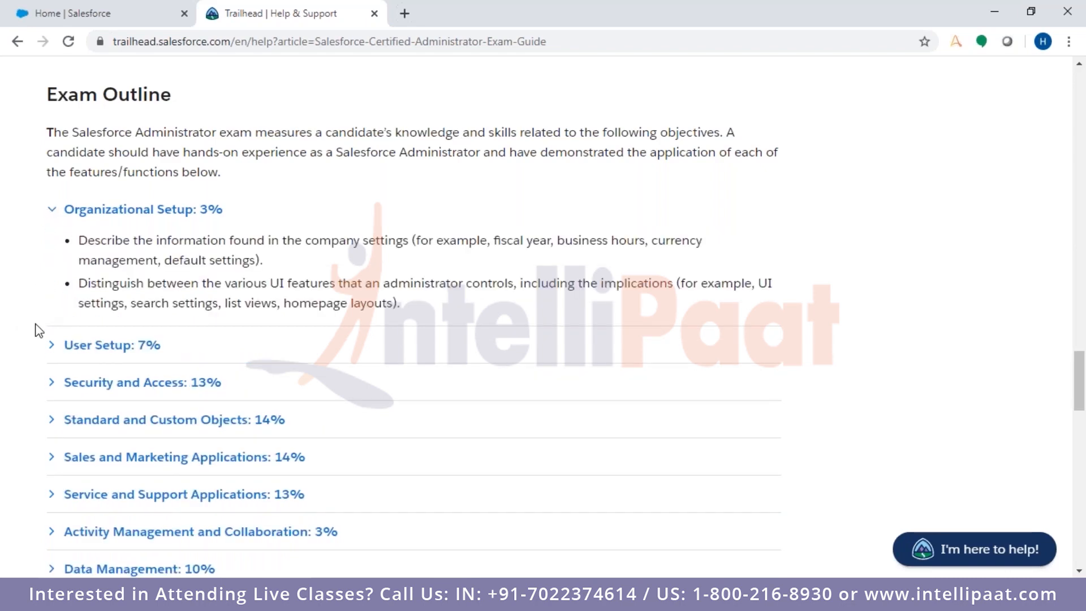
scroll(39, 331, "down", 2)
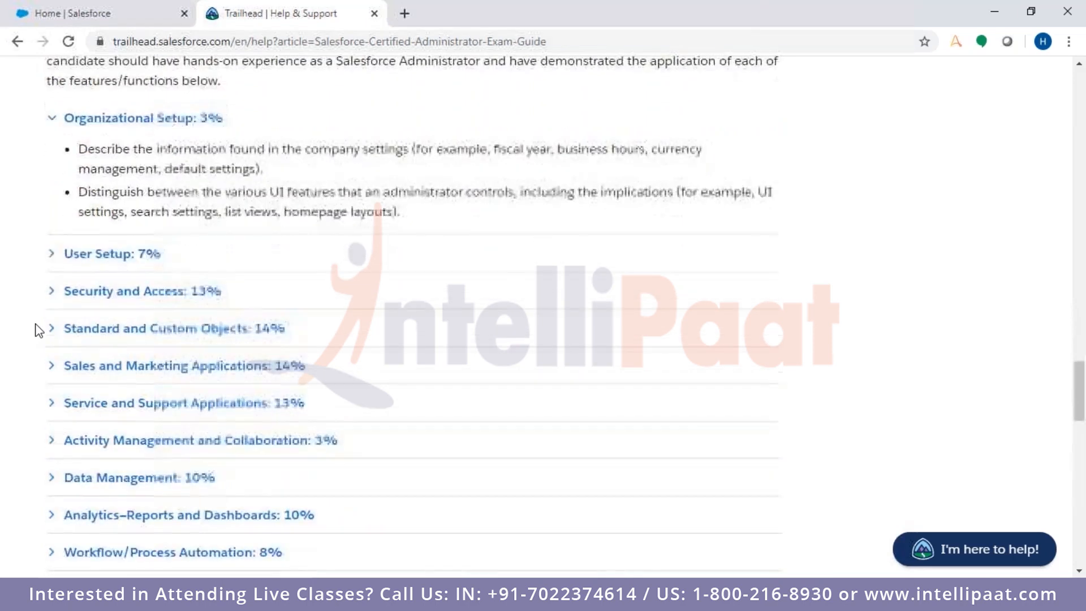
scroll(39, 330, "down", 1)
scroll(39, 331, "up", 1)
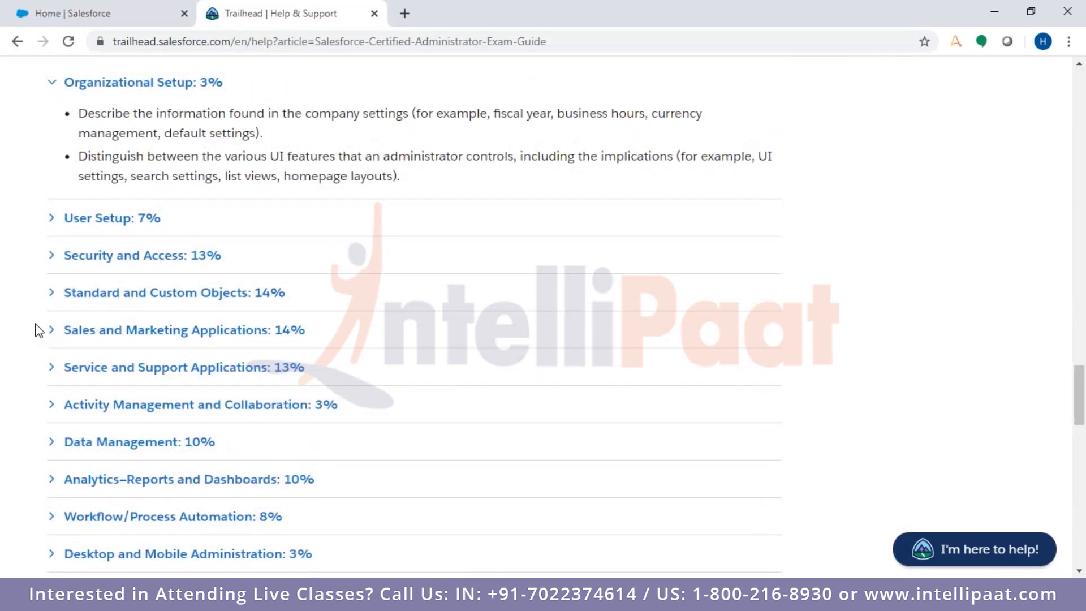
left_click(50, 218)
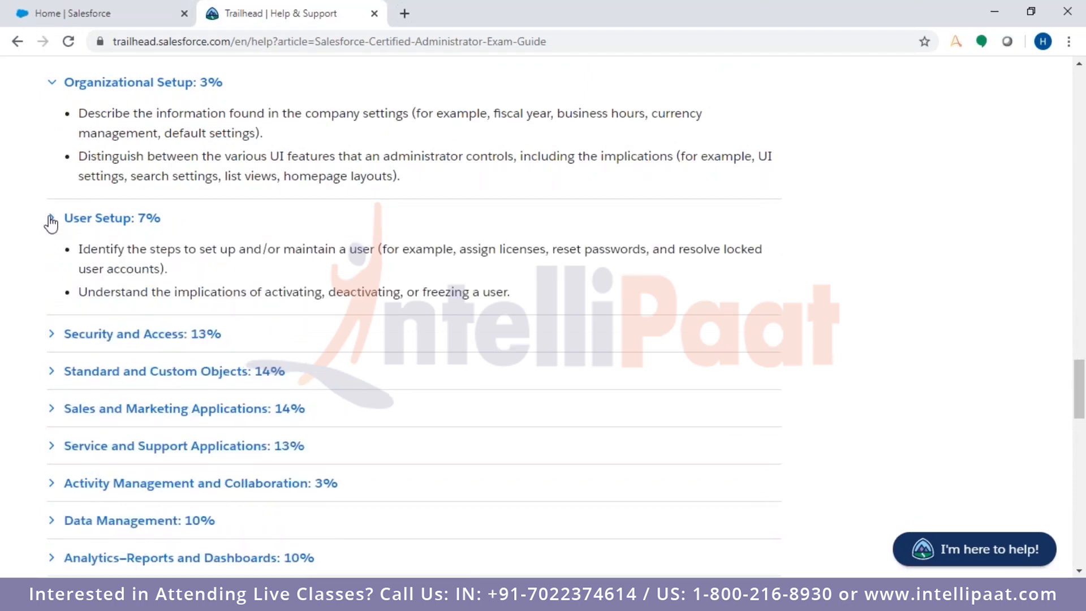
left_click(52, 335)
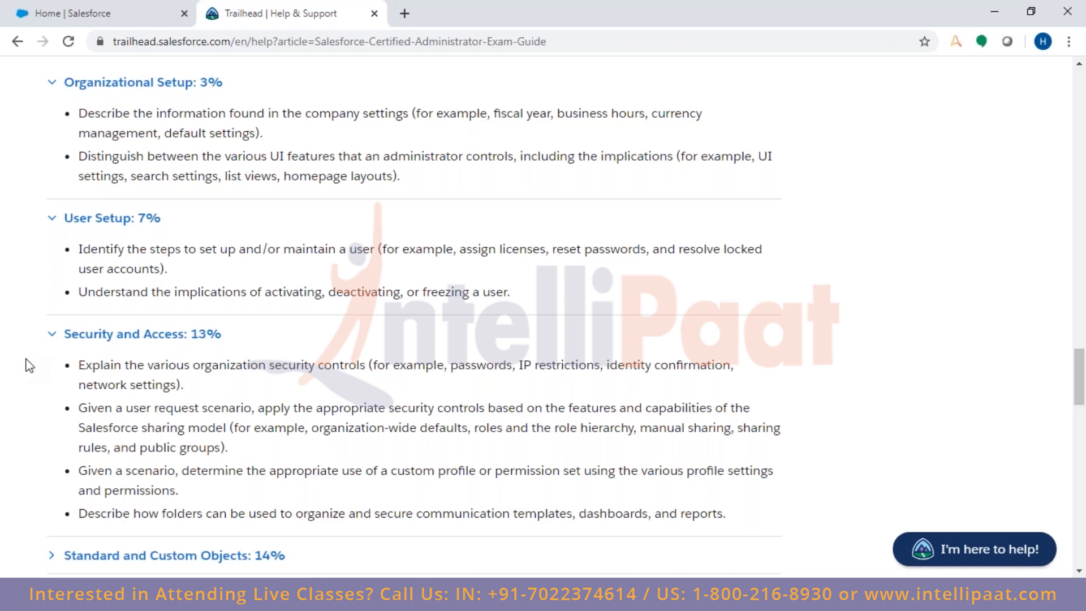
scroll(25, 365, "down", 4)
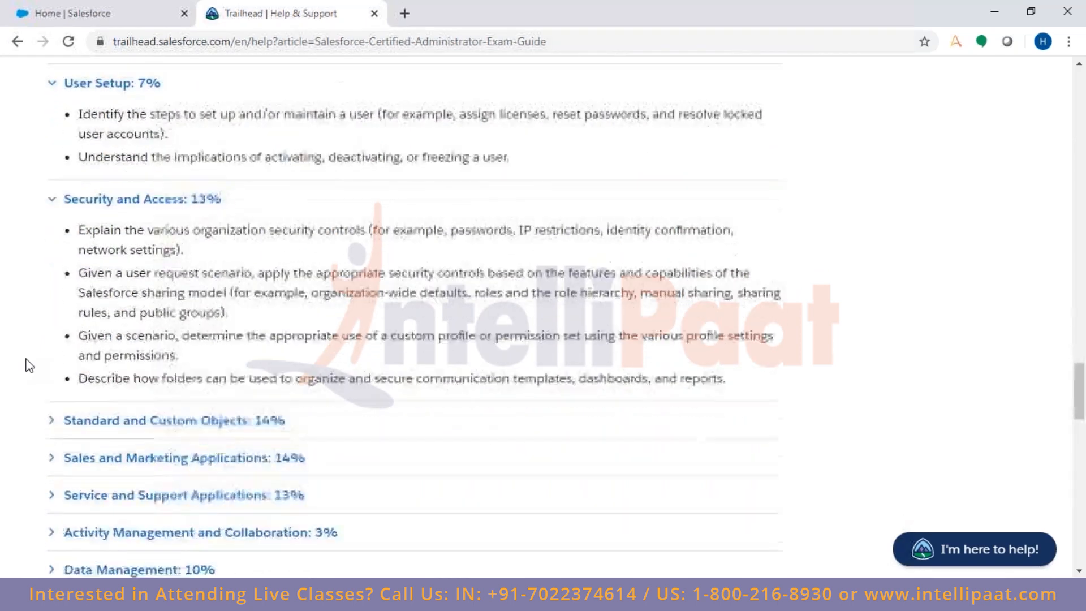
left_click(52, 336)
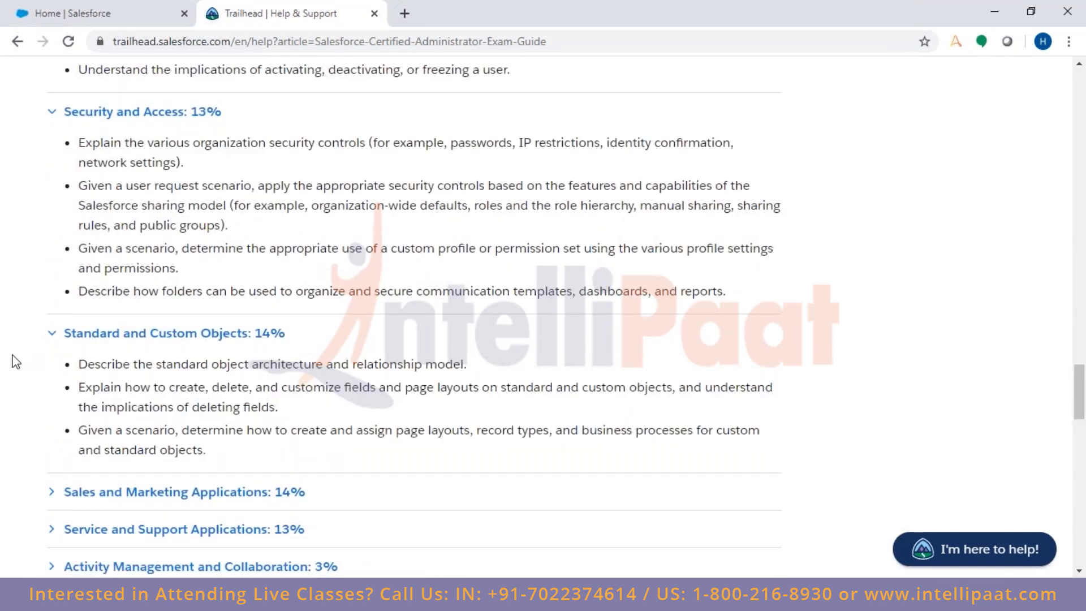
- Expand the AppExchange 2% and Desktop and Mobile Administration 3% objectives
scroll(15, 362, "down", 5)
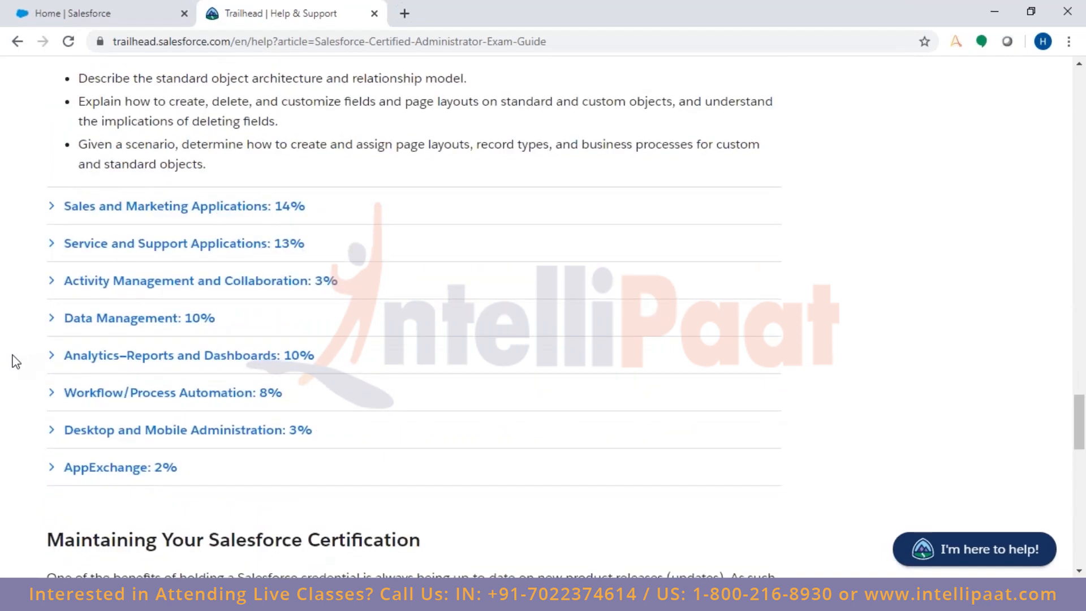
left_click(52, 470)
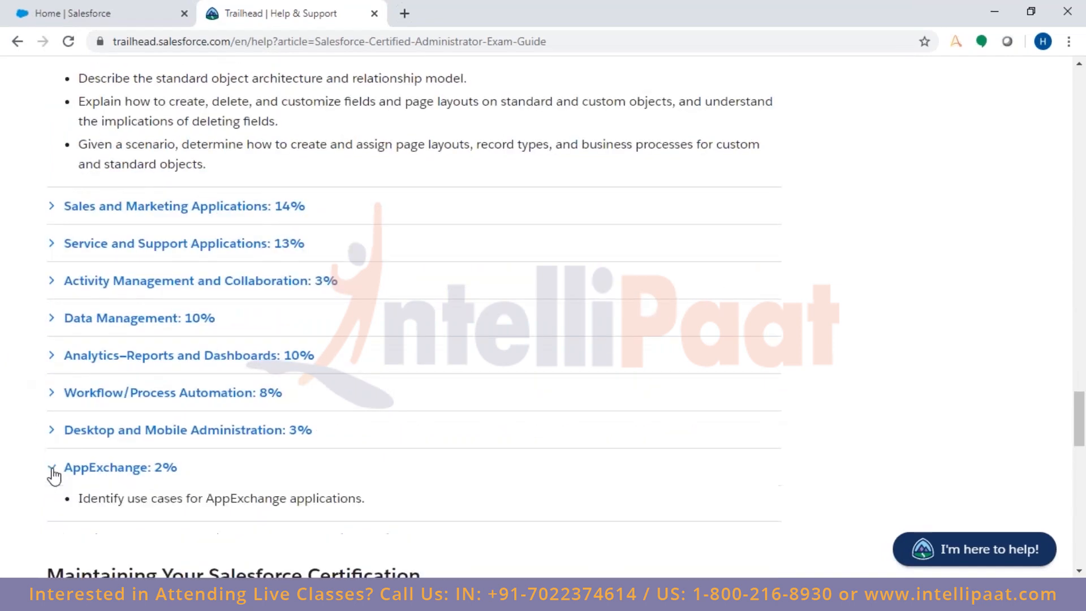
left_click(51, 438)
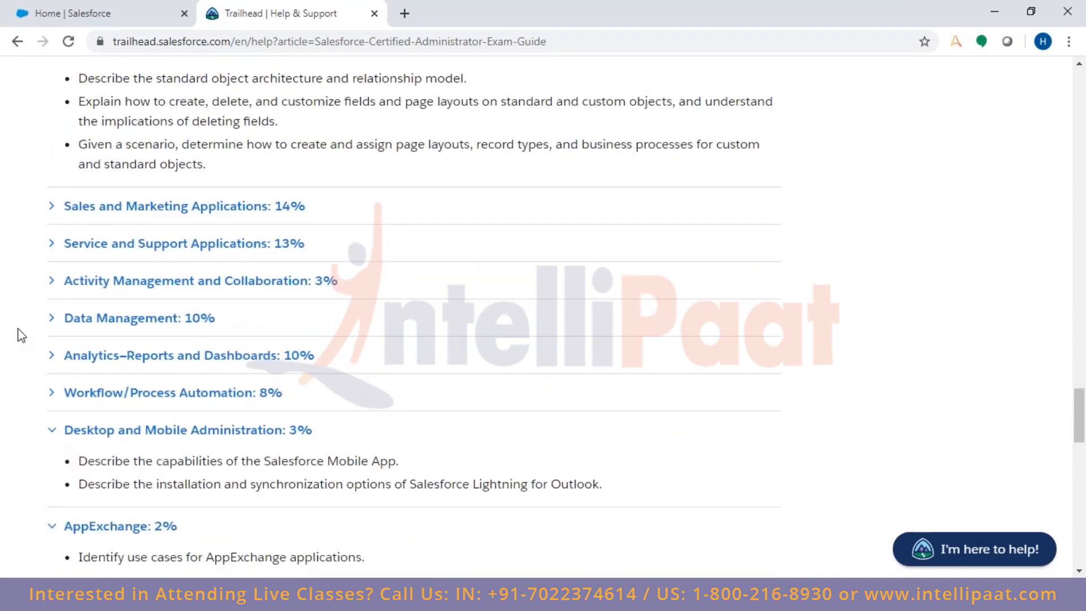
scroll(20, 335, "down", 5)
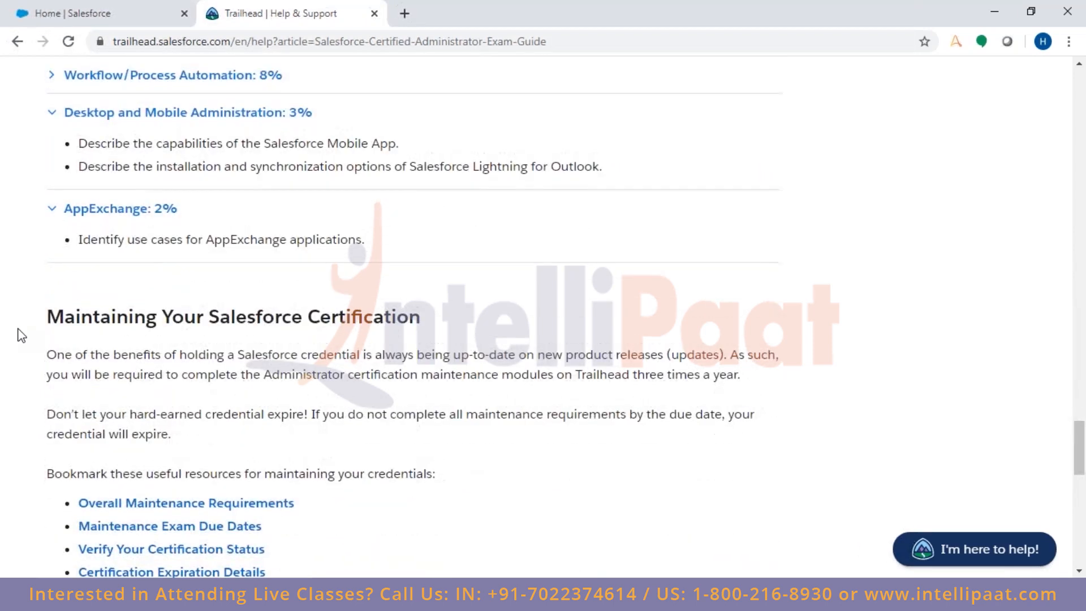
- Highlight the Maintaining Your Salesforce Certification heading, then return to the Administrator credential page
left_click_drag(46, 315, 420, 321)
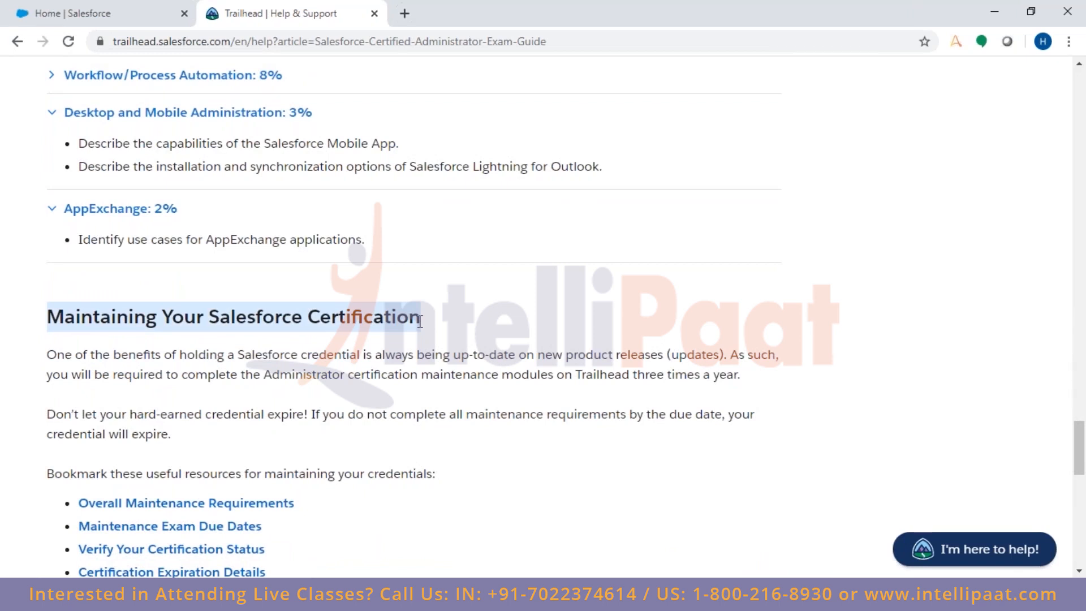
left_click(23, 350)
key("Home")
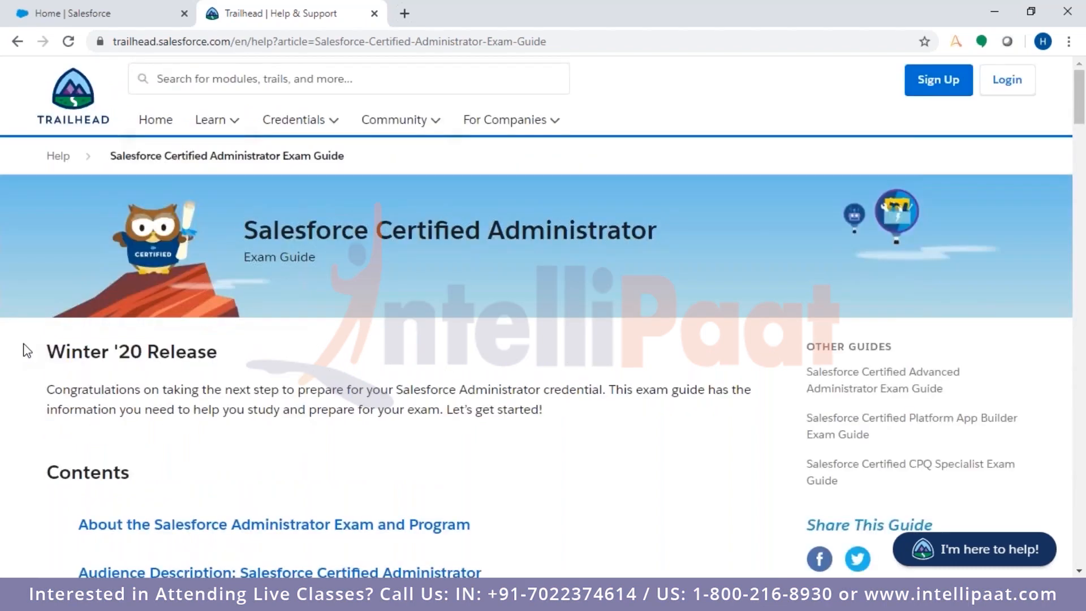
left_click(18, 42)
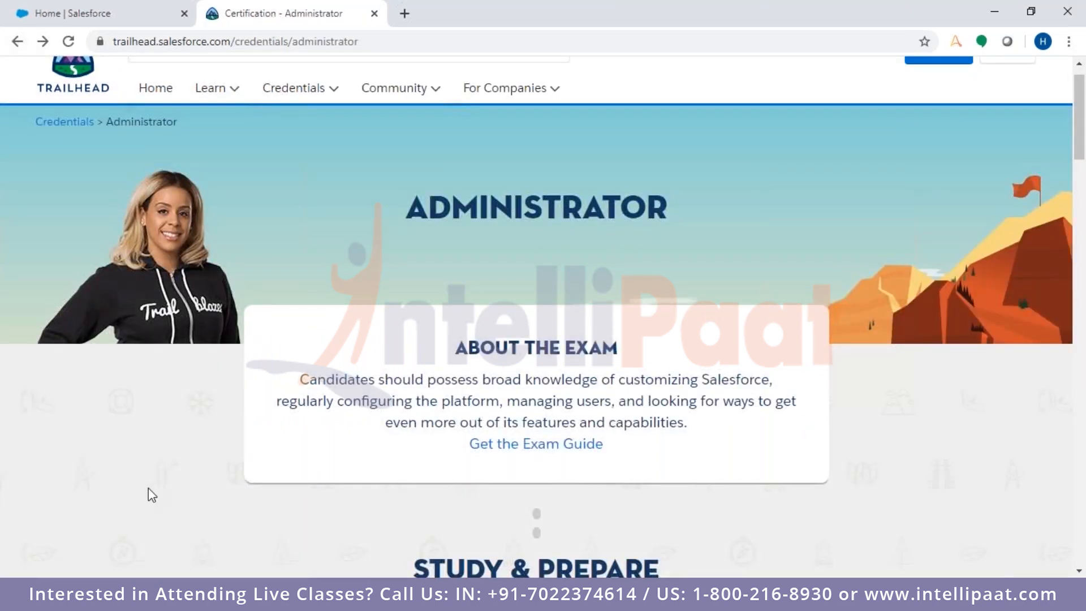
left_click(18, 42)
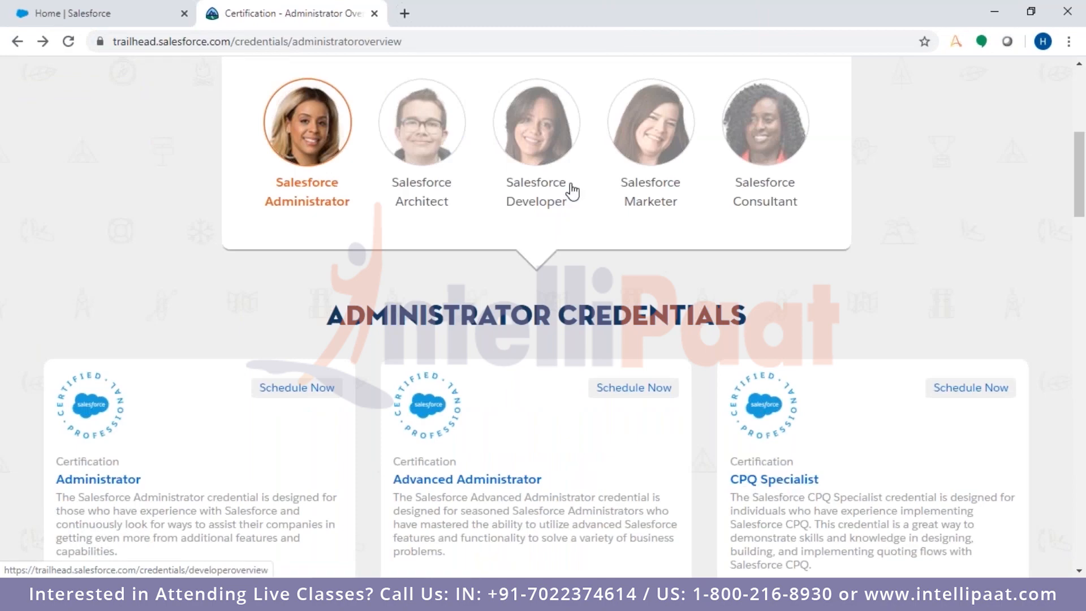
- Open the Salesforce Developer credentials and go to the Platform App Builder certification page
left_click(534, 195)
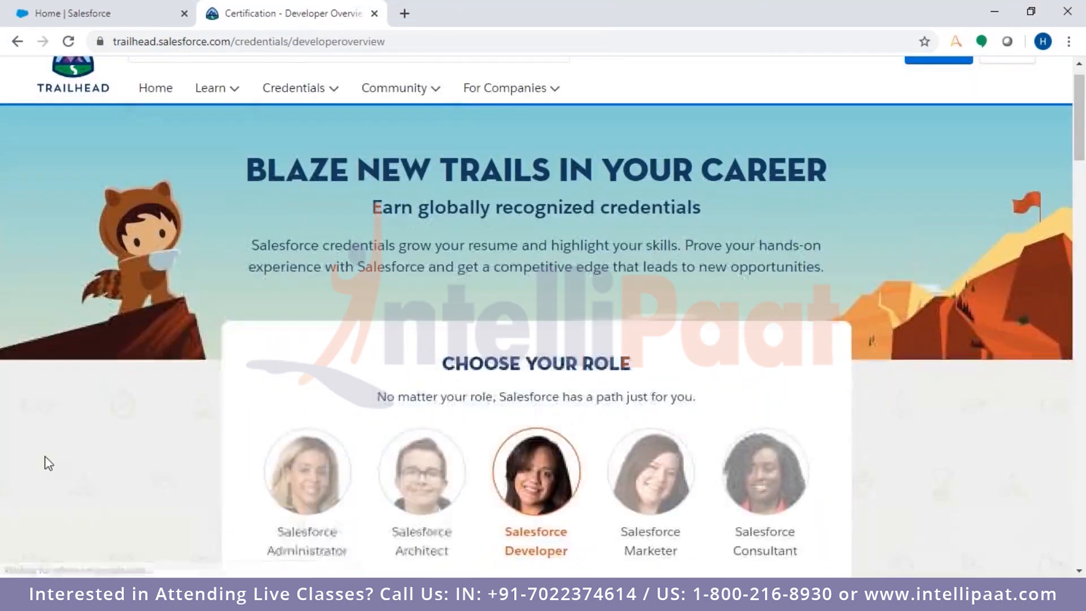
scroll(45, 456, "down", 7)
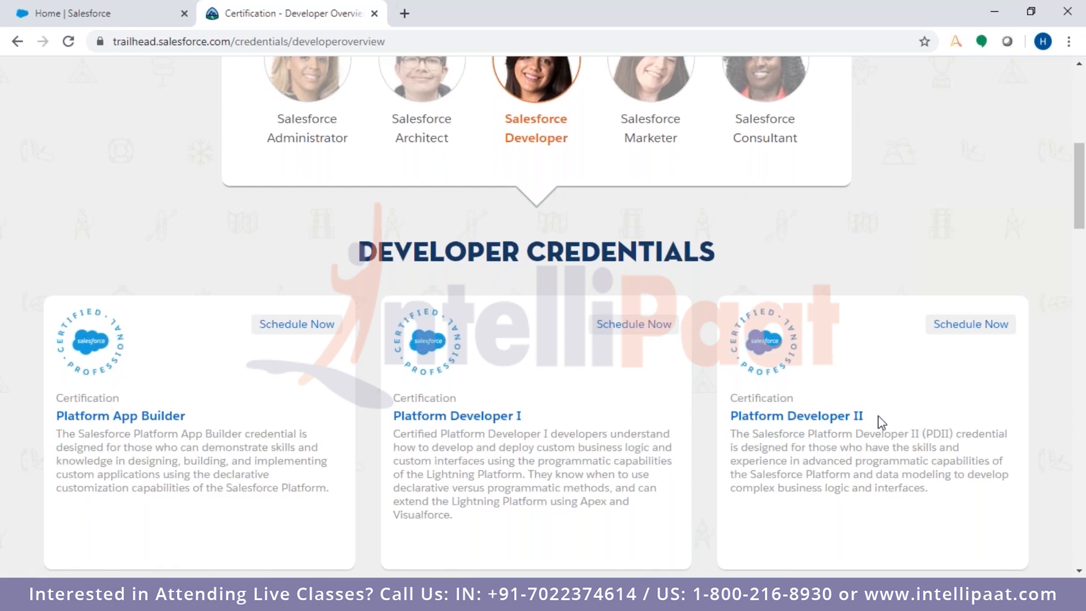
left_click(148, 418)
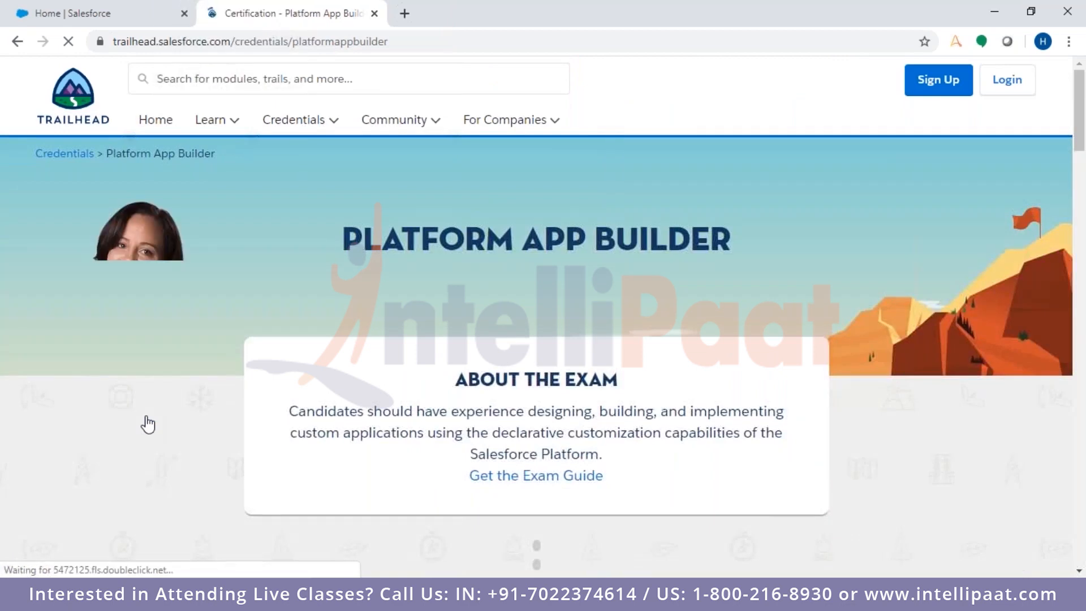
- Open the Platform App Builder exam guide and expand Fundamentals 8%, Data Modeling 20%, Business Logic 27%
left_click(551, 476)
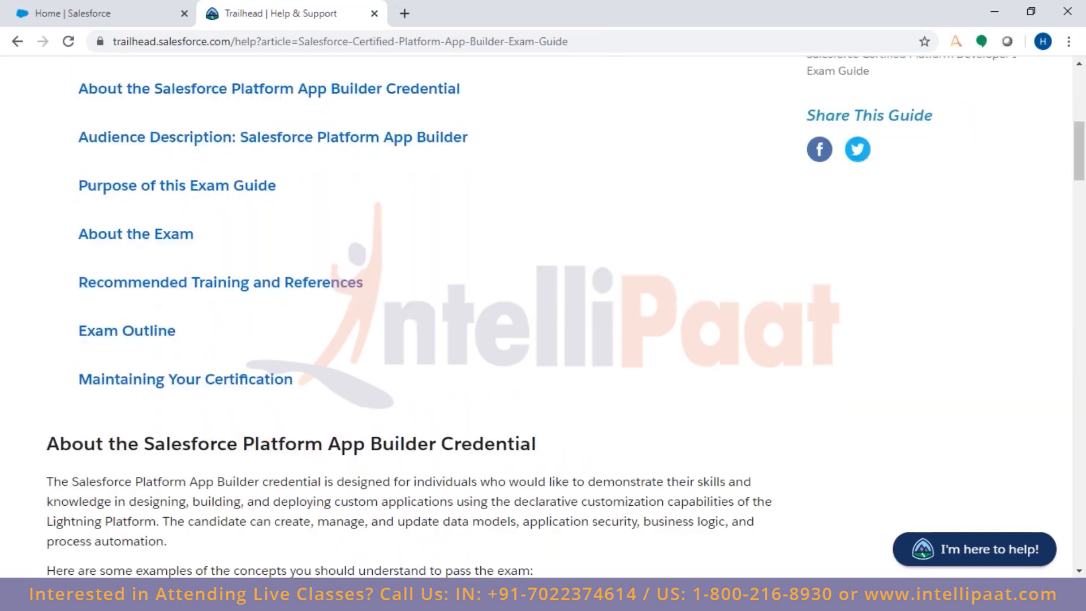
left_click(153, 333)
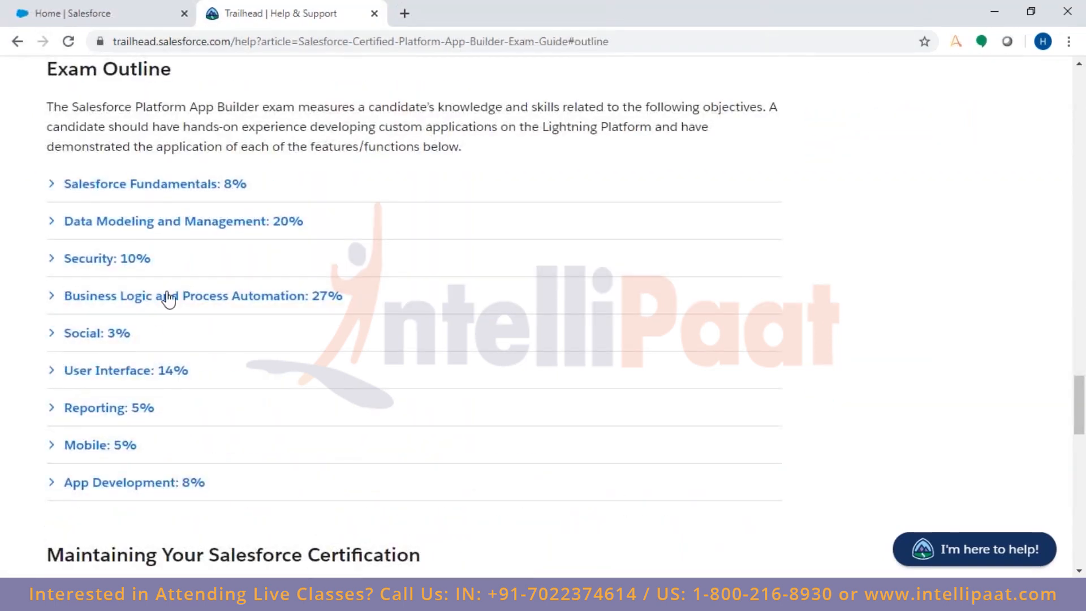
left_click(68, 189)
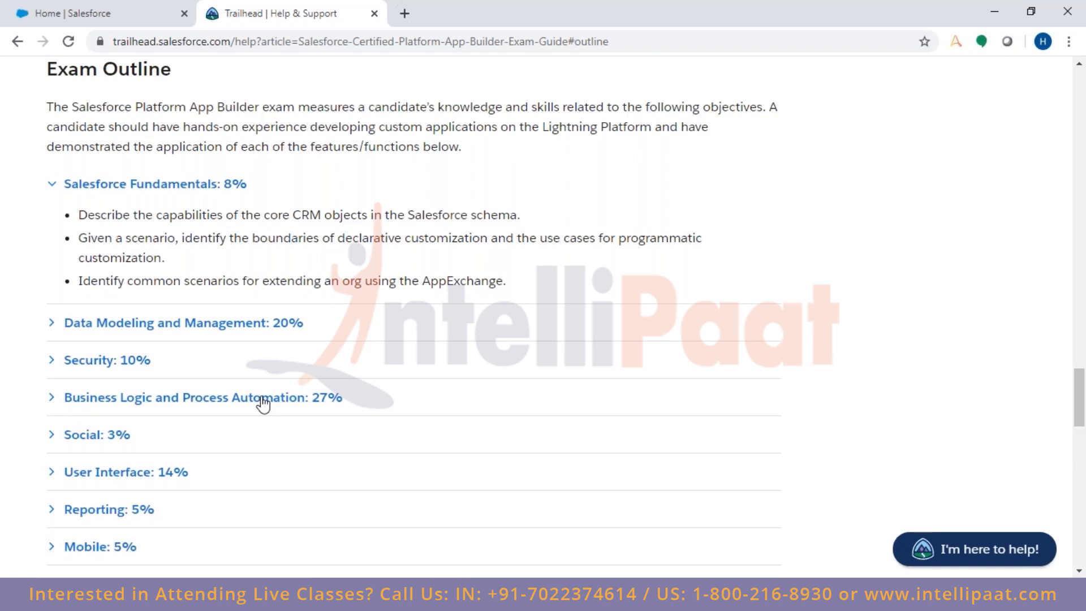
left_click(52, 326)
scroll(31, 385, "down", 4)
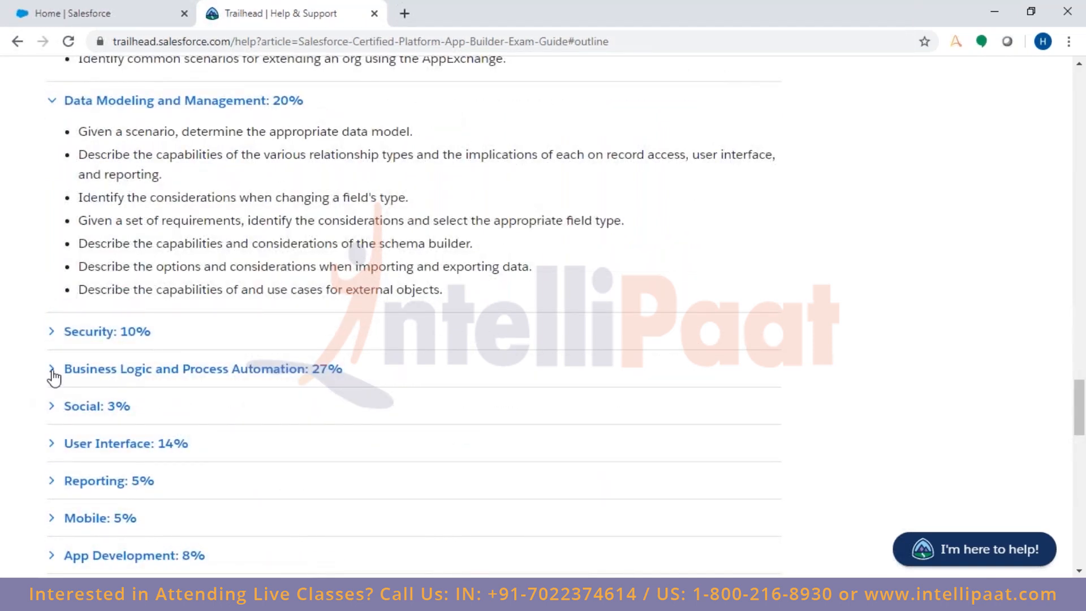
left_click(52, 372)
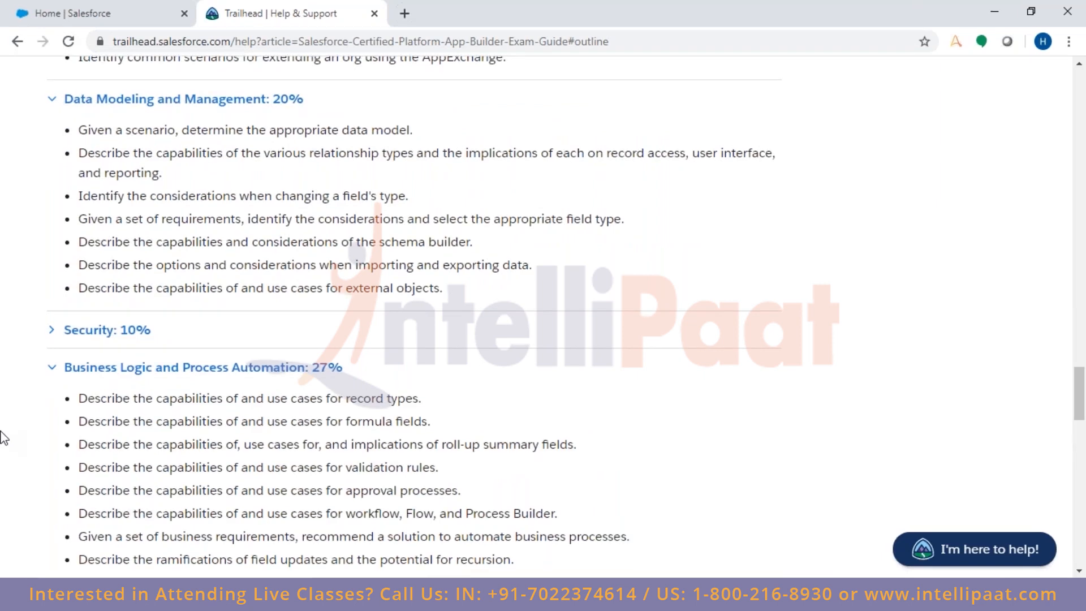
- Highlight record types, formula fields, approval processes and workflow/Flow/Process Builder topics, then go back
scroll(3, 437, "down", 1)
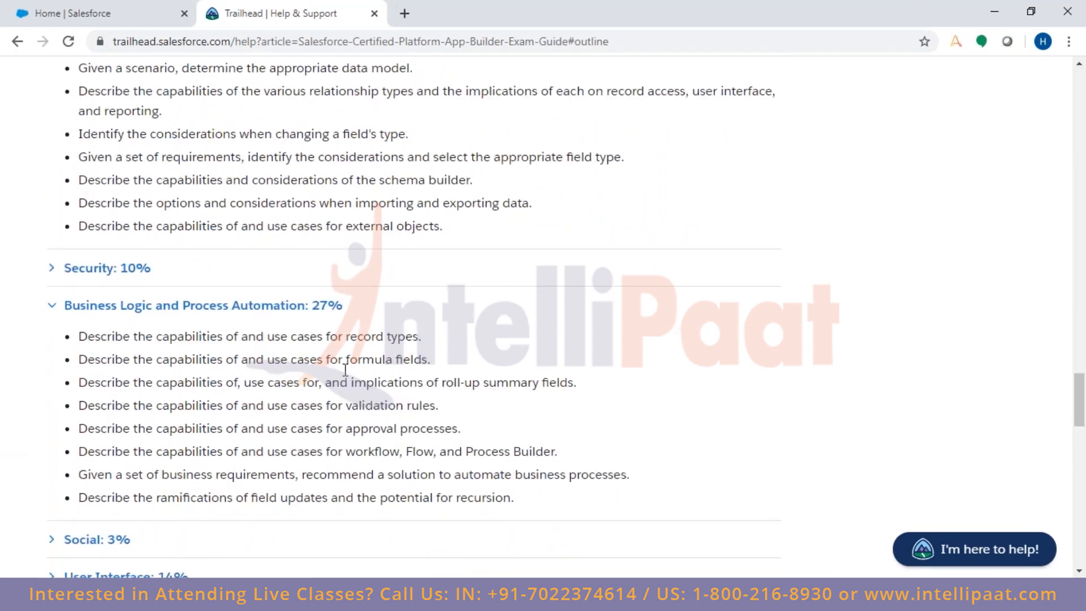
left_click_drag(351, 339, 520, 384)
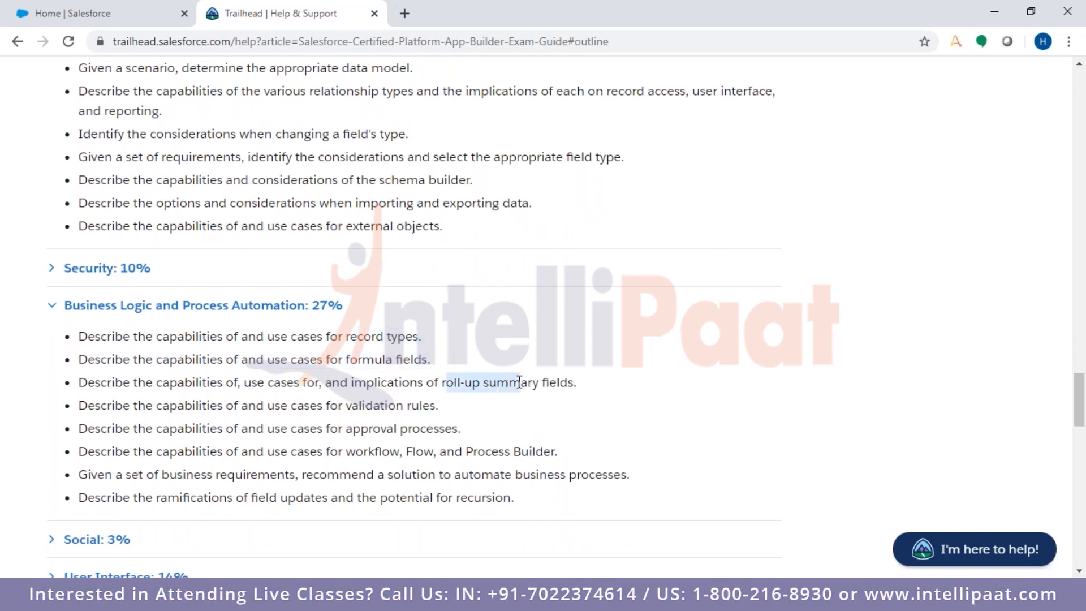
left_click_drag(376, 407, 441, 428)
left_click_drag(353, 447, 544, 452)
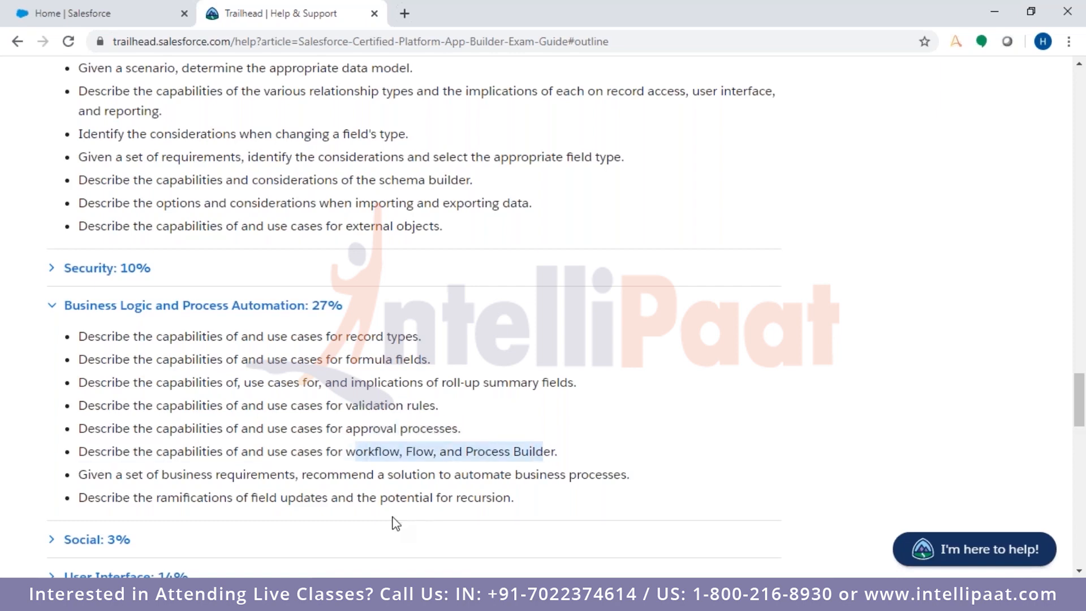
left_click(16, 41)
left_click(17, 42)
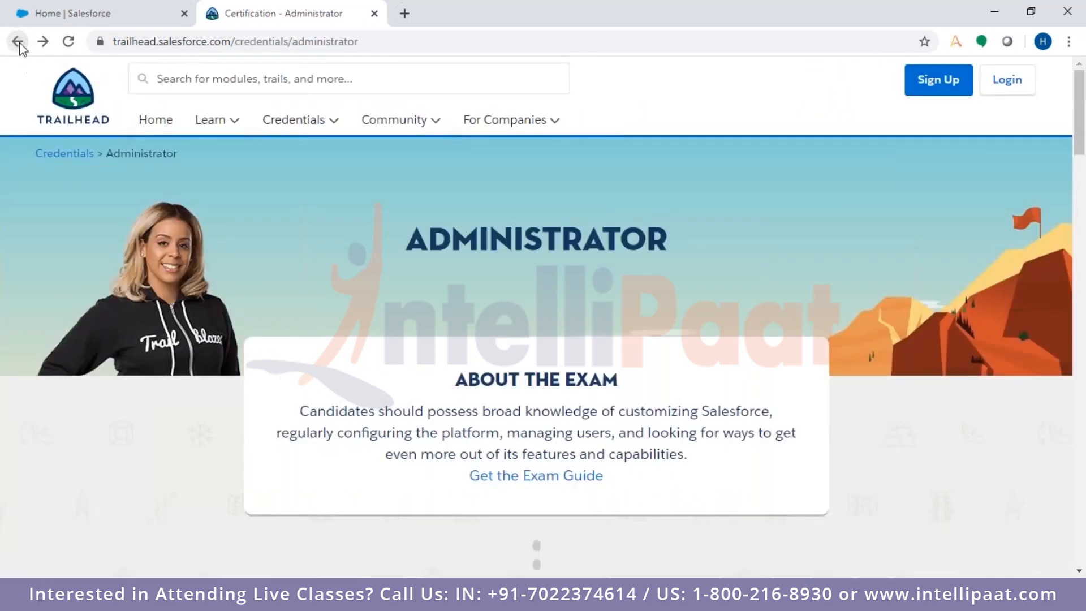
- Open the Advanced Administrator exam guide at its Exam Outline section
left_click(18, 42)
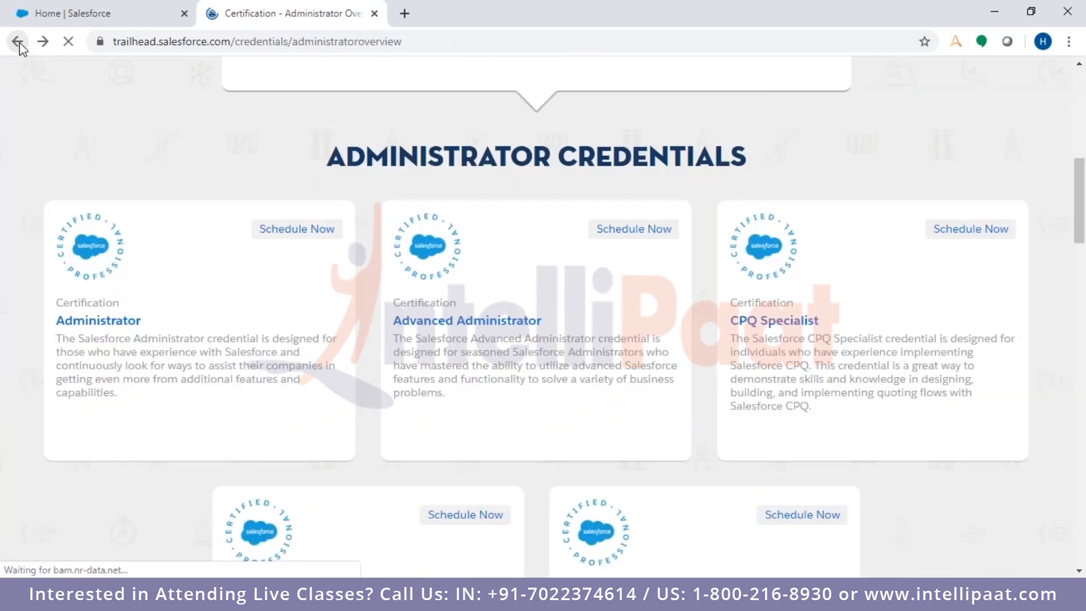
left_click(523, 327)
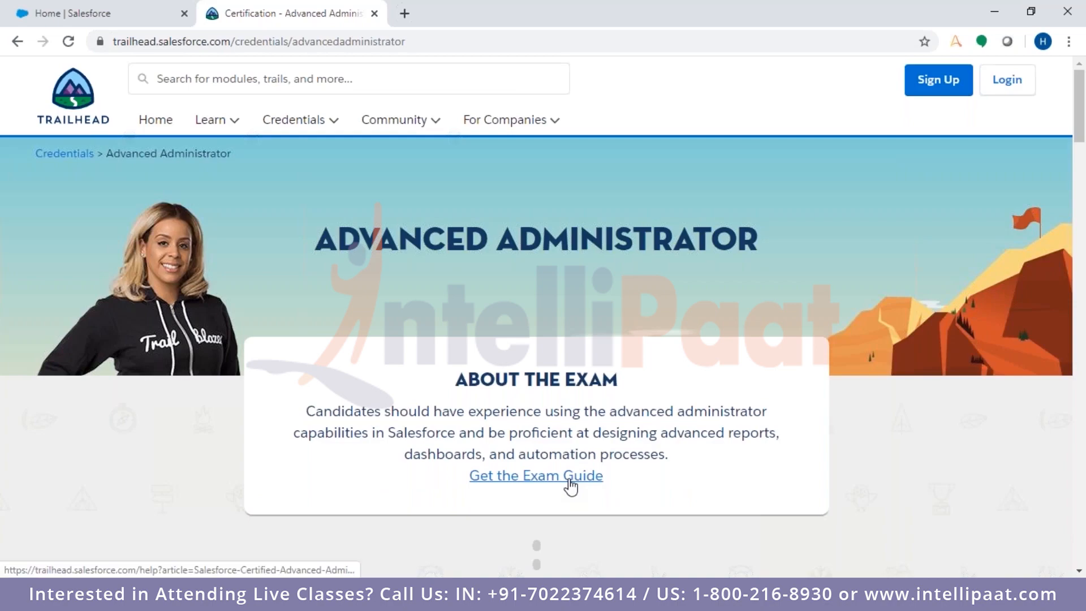
left_click(570, 486)
scroll(137, 323, "down", 5)
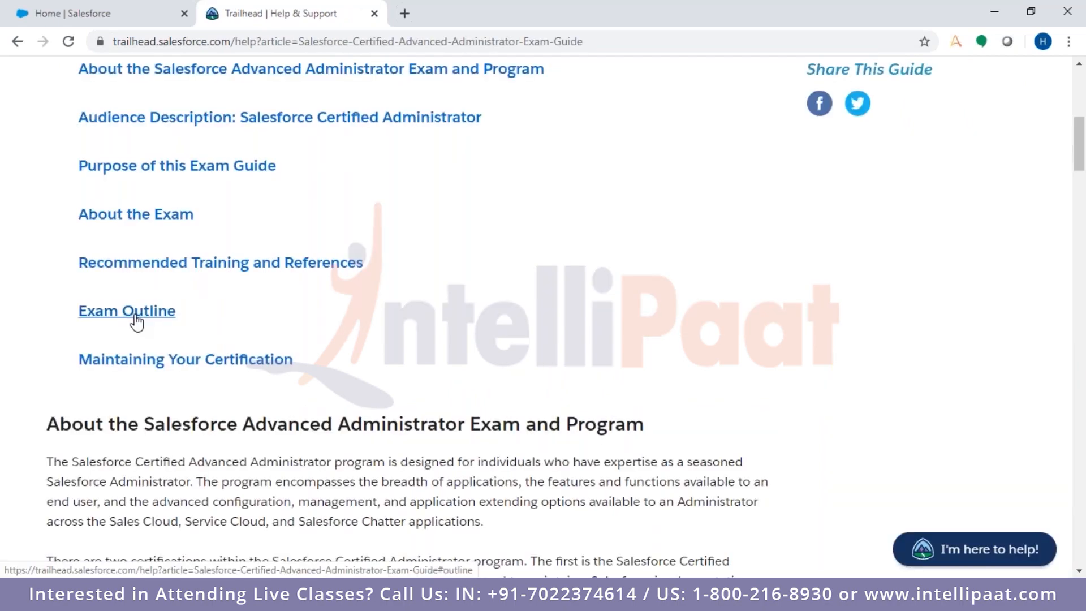
left_click(136, 323)
- Highlight the Prerequisite line, then go back to the Administrator Credentials overview
scroll(93, 285, "up", 7)
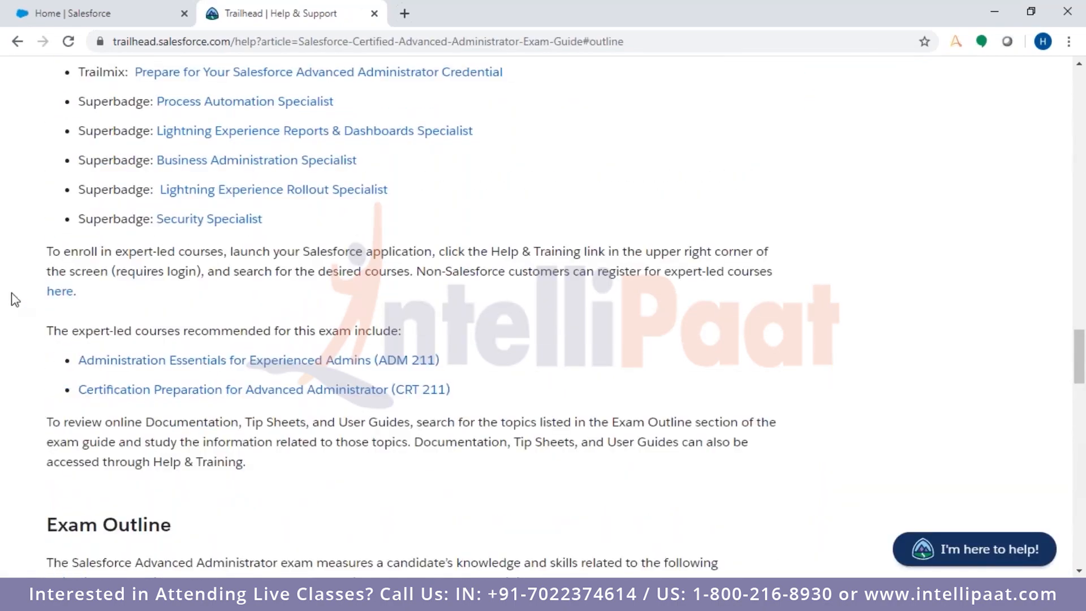
scroll(81, 275, "up", 6)
left_click_drag(81, 275, 424, 273)
scroll(424, 273, "up", 15)
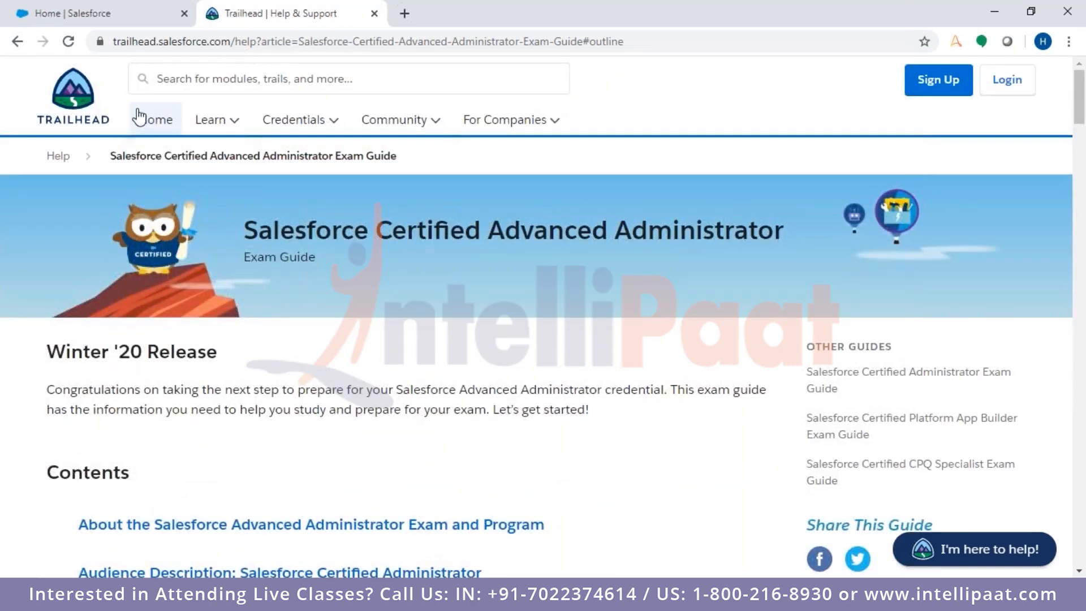
left_click(17, 42)
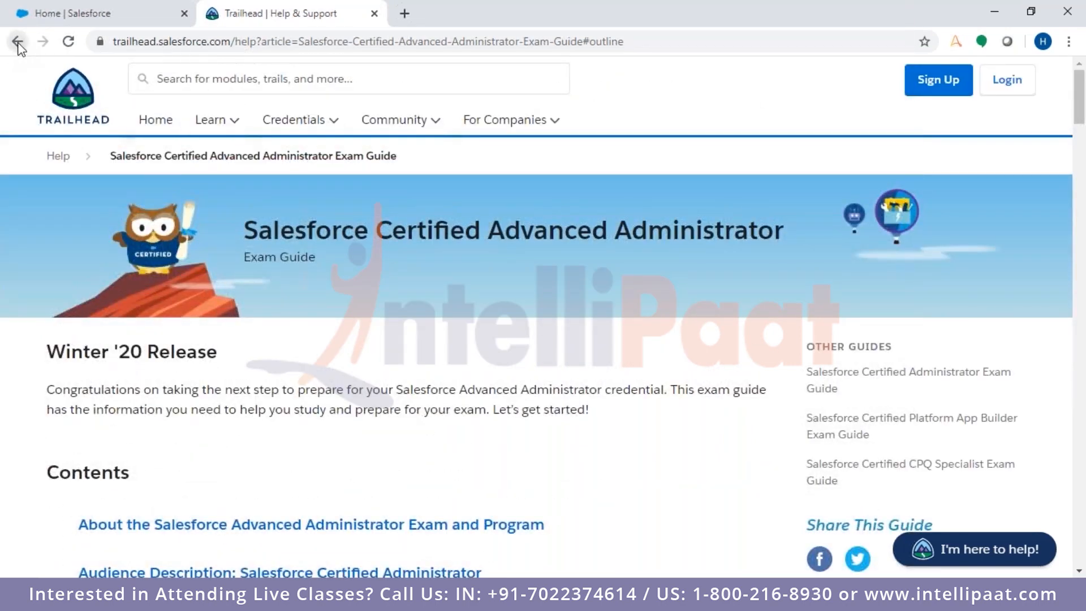
left_click(18, 42)
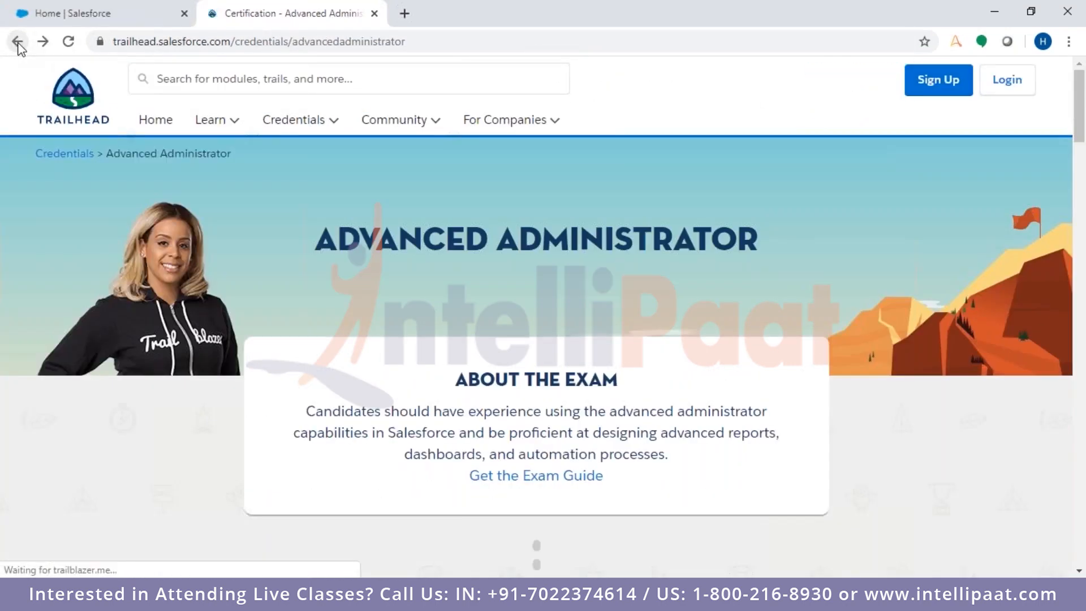
left_click(18, 41)
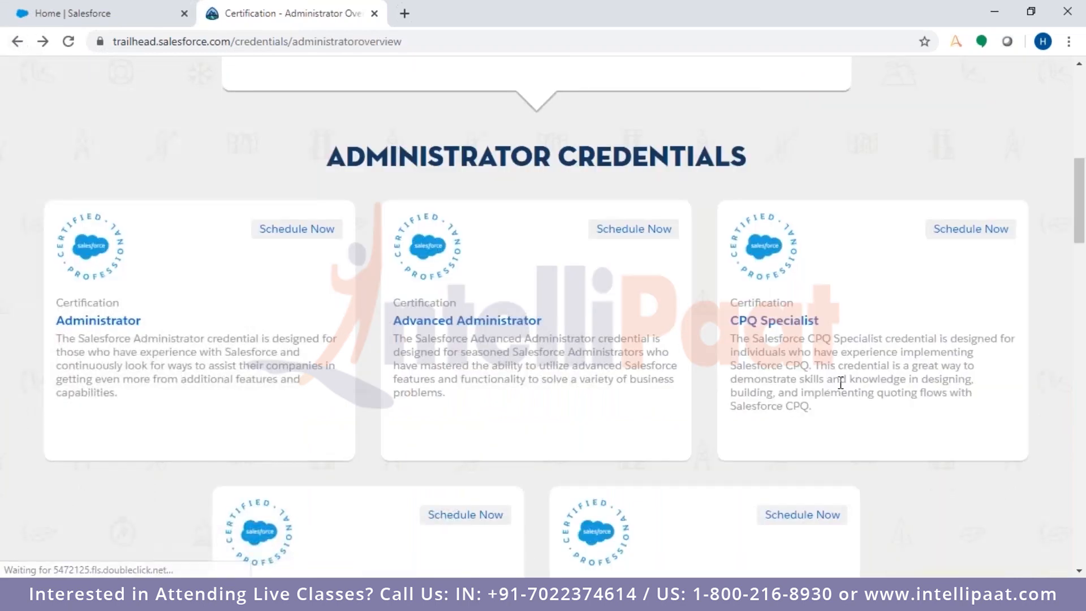
- Open the CPQ Specialist exam guide and highlight its About the Exam details and prerequisite
left_click(780, 326)
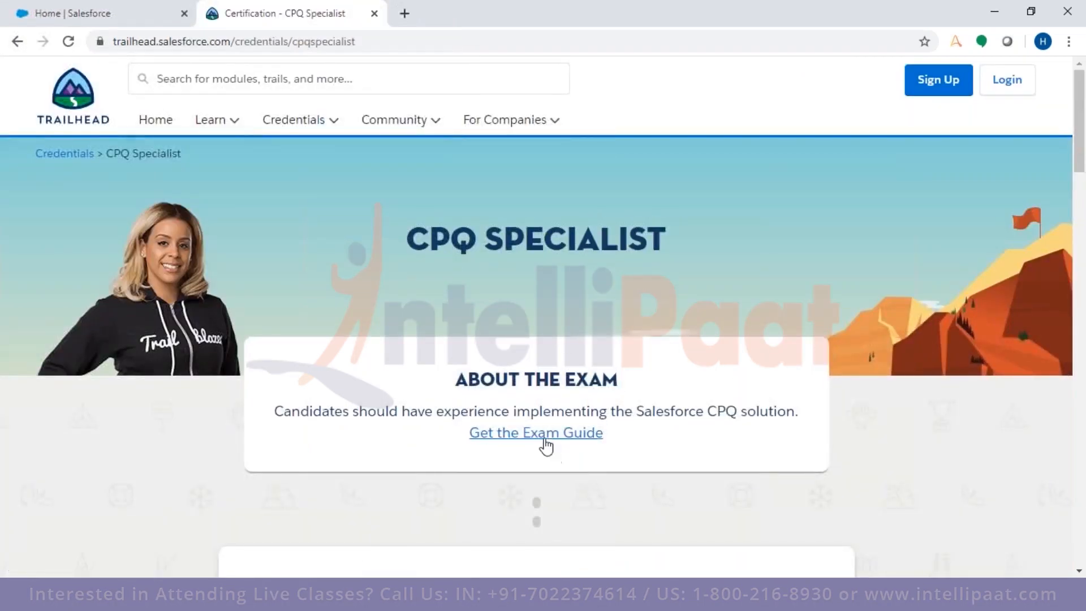
left_click(545, 433)
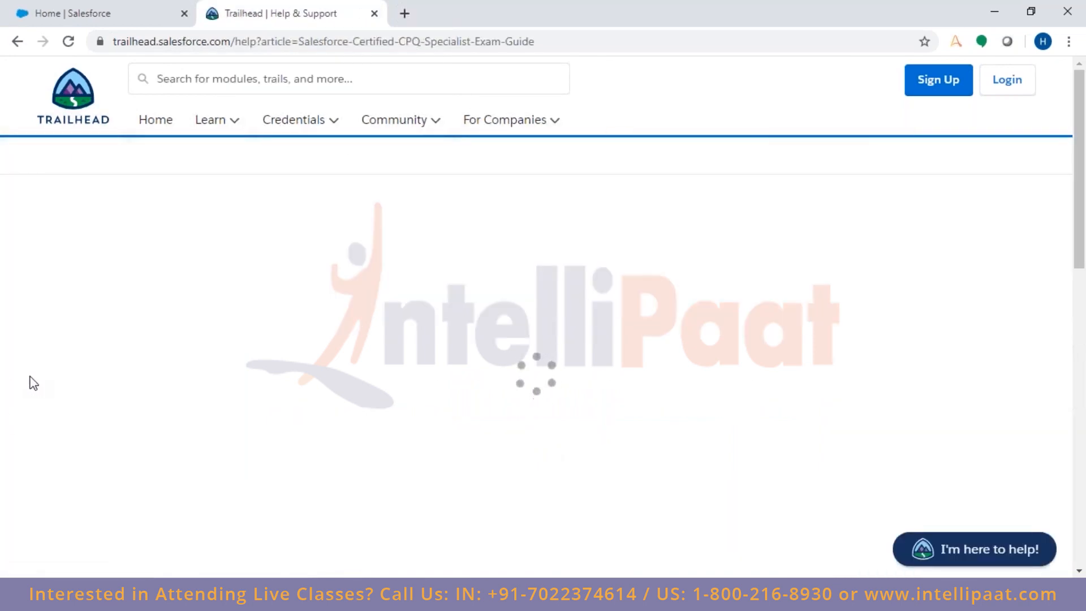
scroll(33, 383, "down", 8)
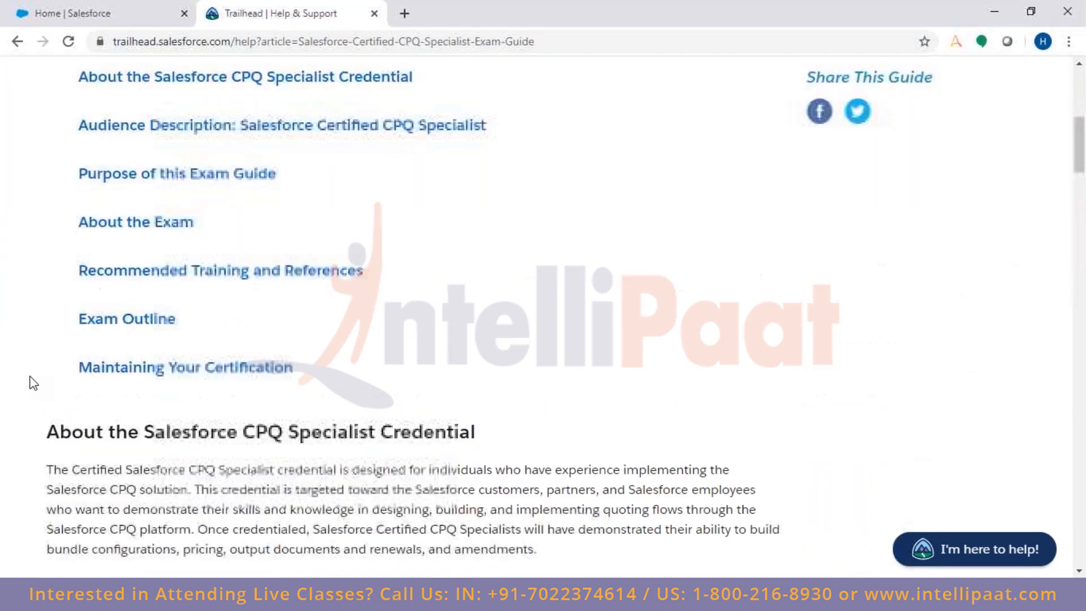
left_click(145, 216)
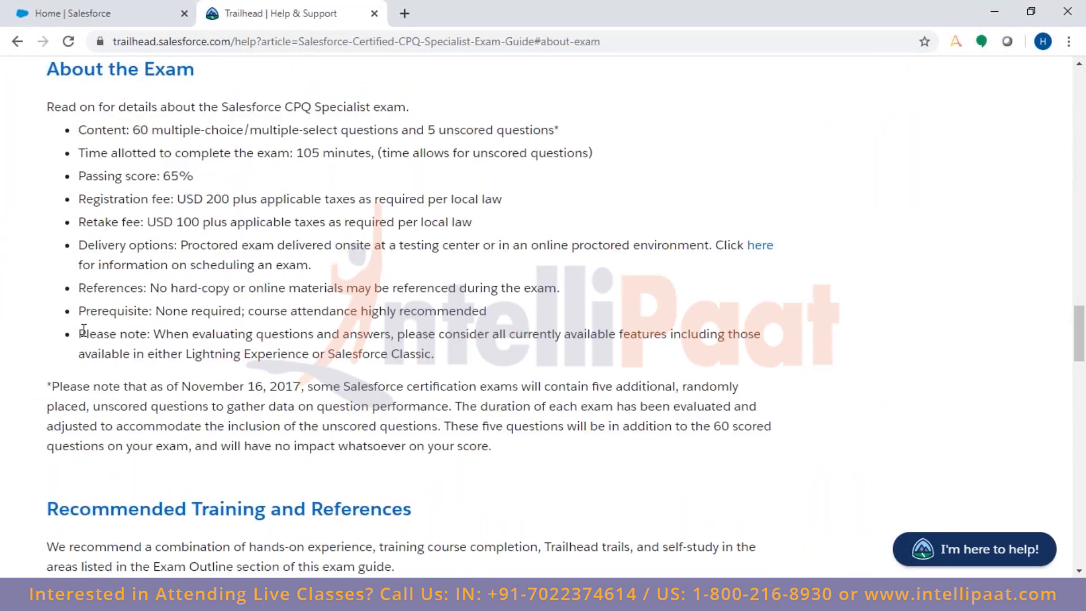
left_click_drag(85, 312, 240, 315)
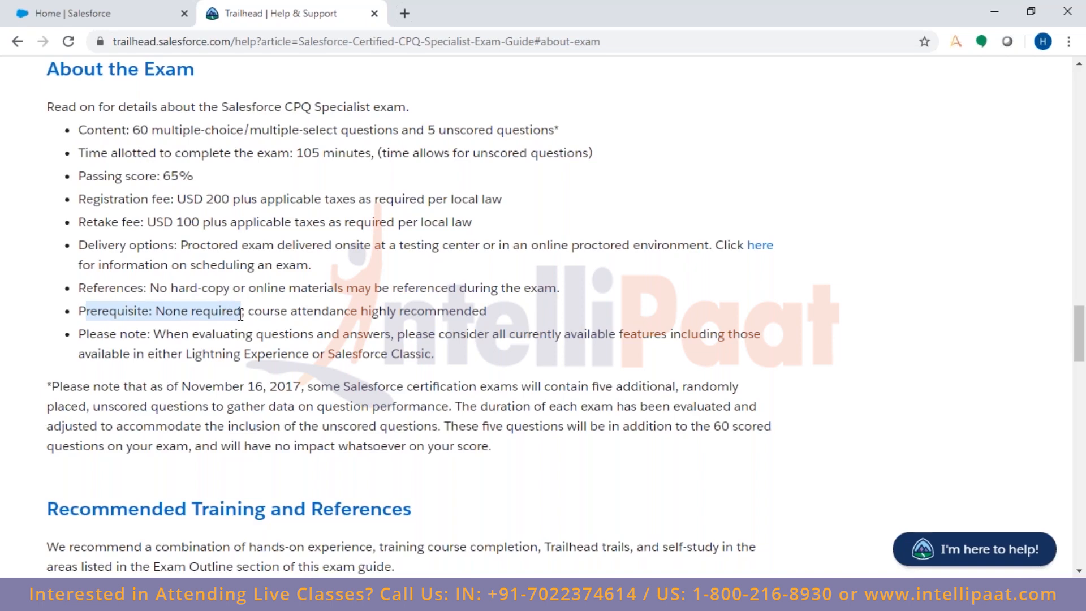
left_click_drag(95, 134, 268, 213)
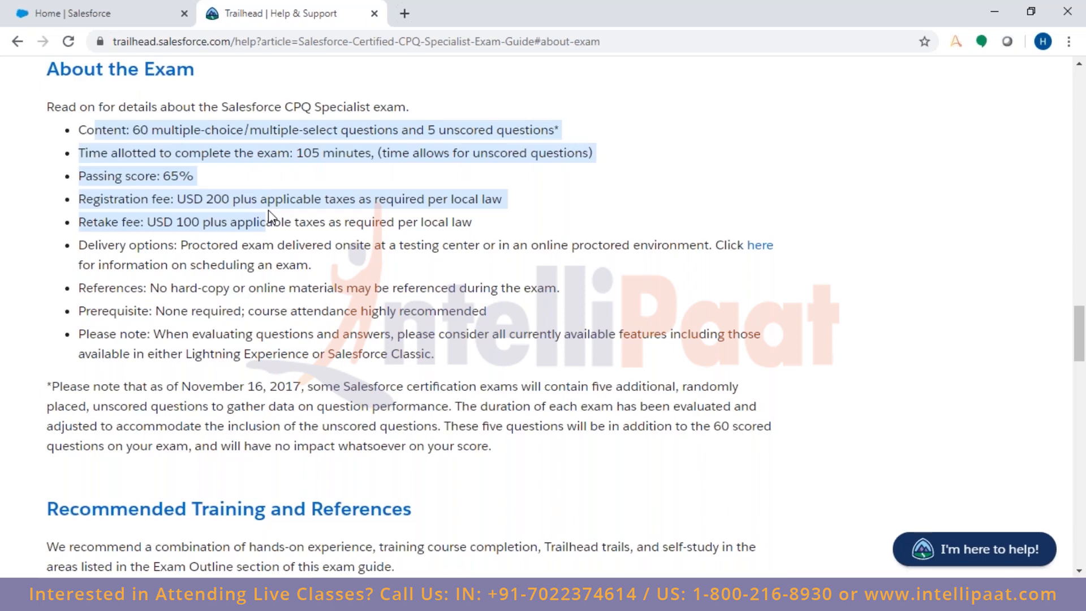
key("Home")
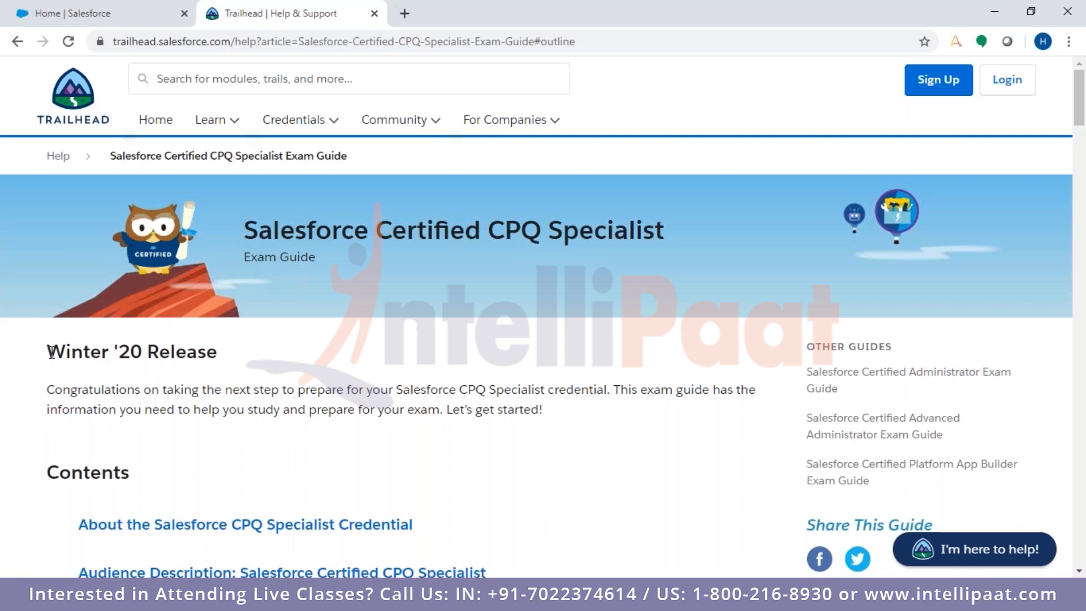
- Add 'ADM-201 ( Classic Version)' and 'ADX-201 (Lightning Experience Version)' lines to the notes
key("alt+Tab")
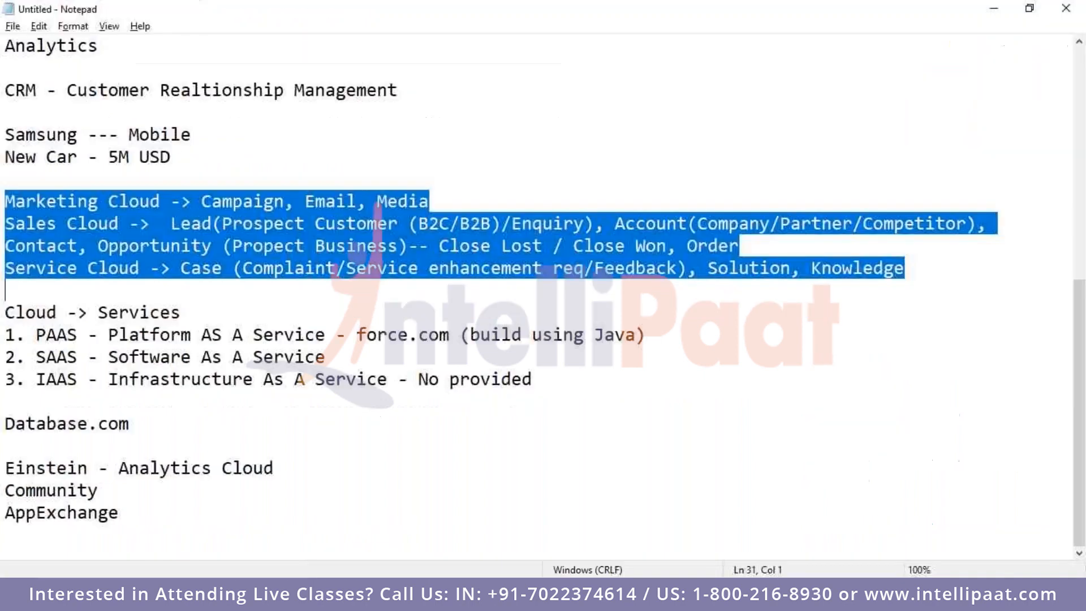
key("Down")
key("ctrl+End")
key("Return")
key("Return")
type("ADM")
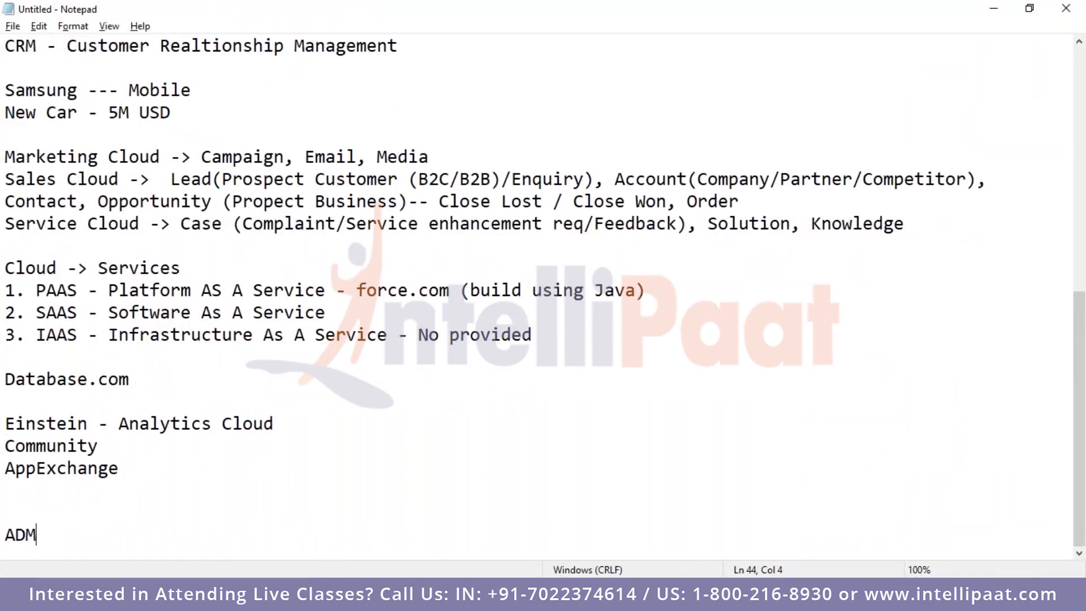
type("-201 ( Classic Version)")
key("Return")
type("ADX")
key("BackSpace")
type("-201")
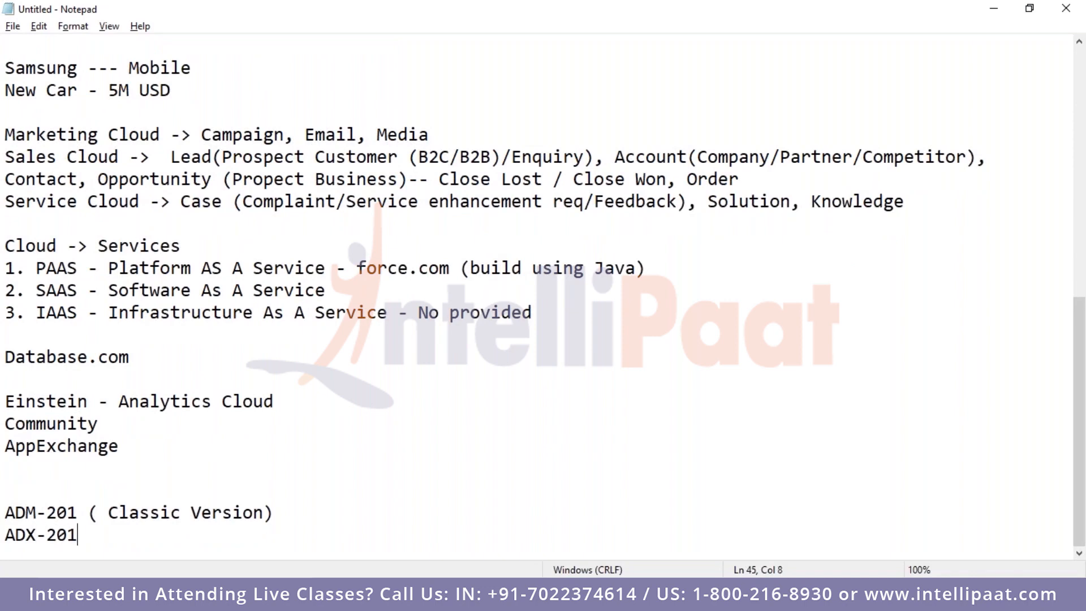
type(" (Lightning E")
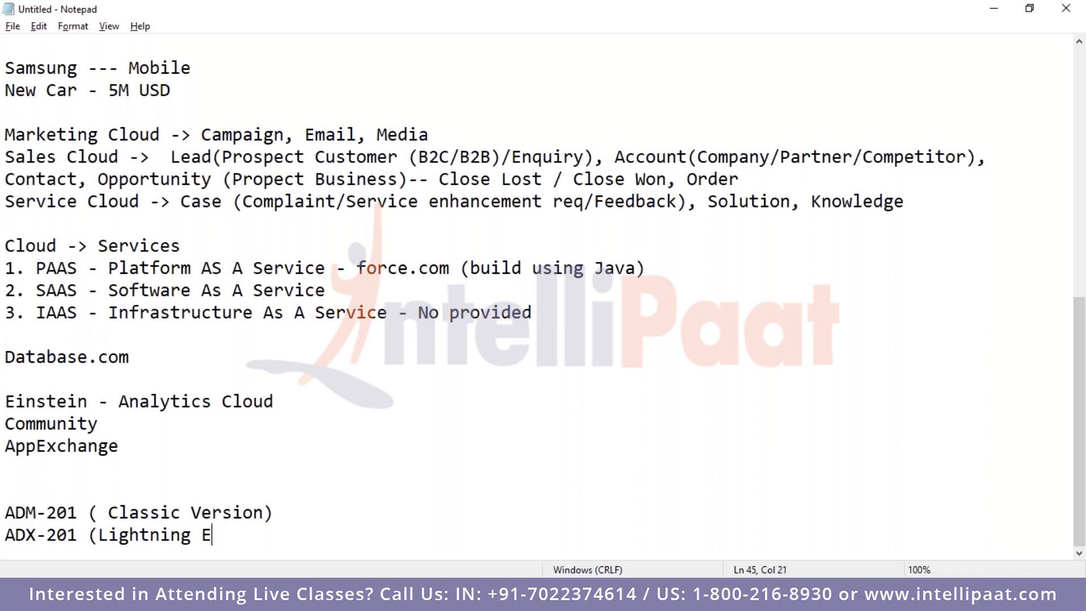
type("xperience Version)")
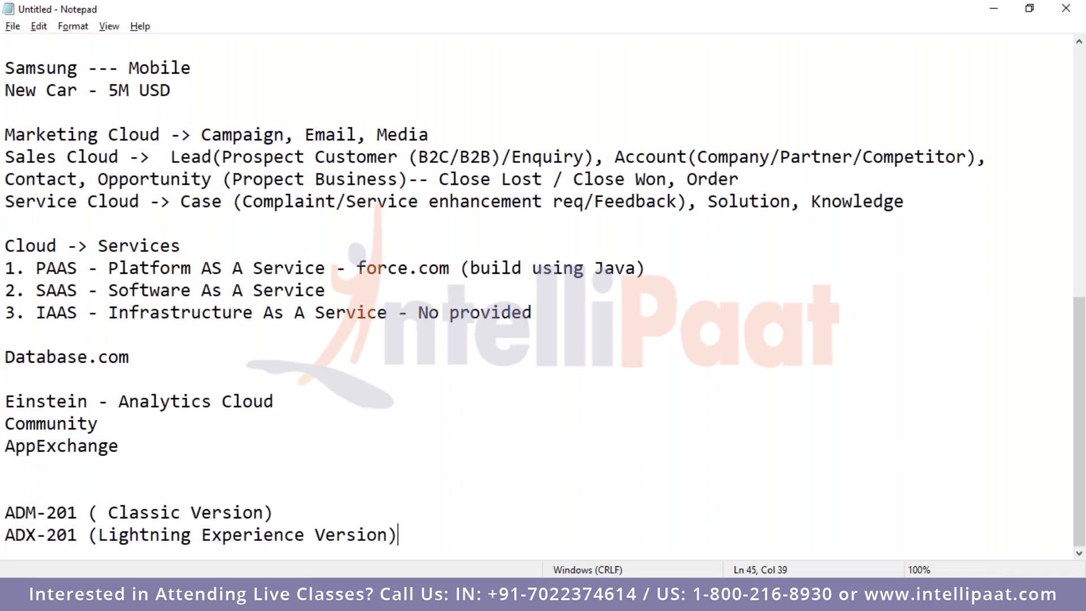
key("alt+Tab")
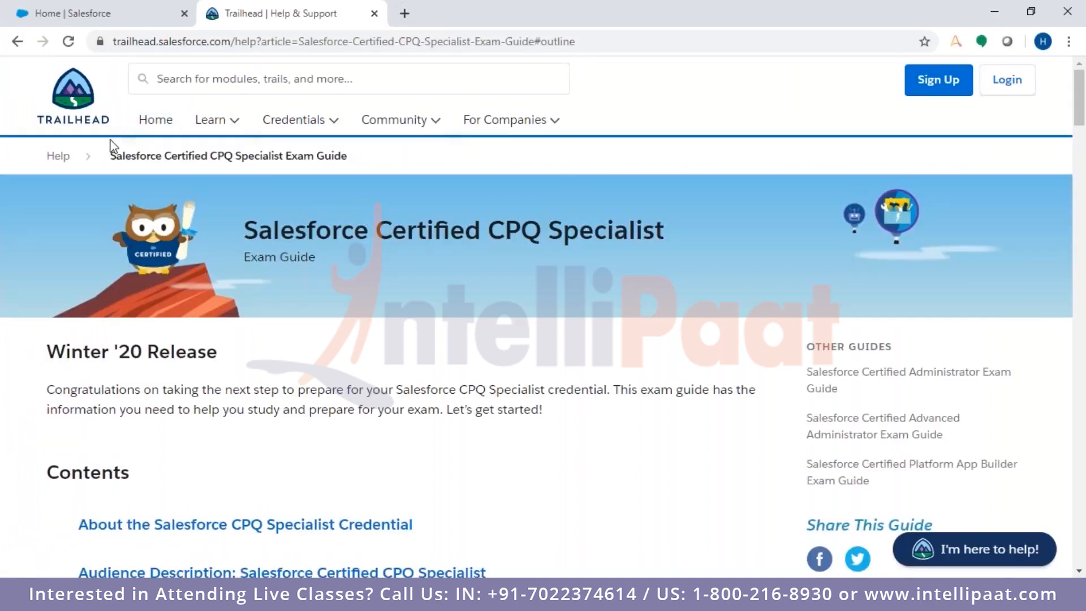
- Return to the credentials overview and open the Administrator exam guide's About the Exam section
left_click(19, 42)
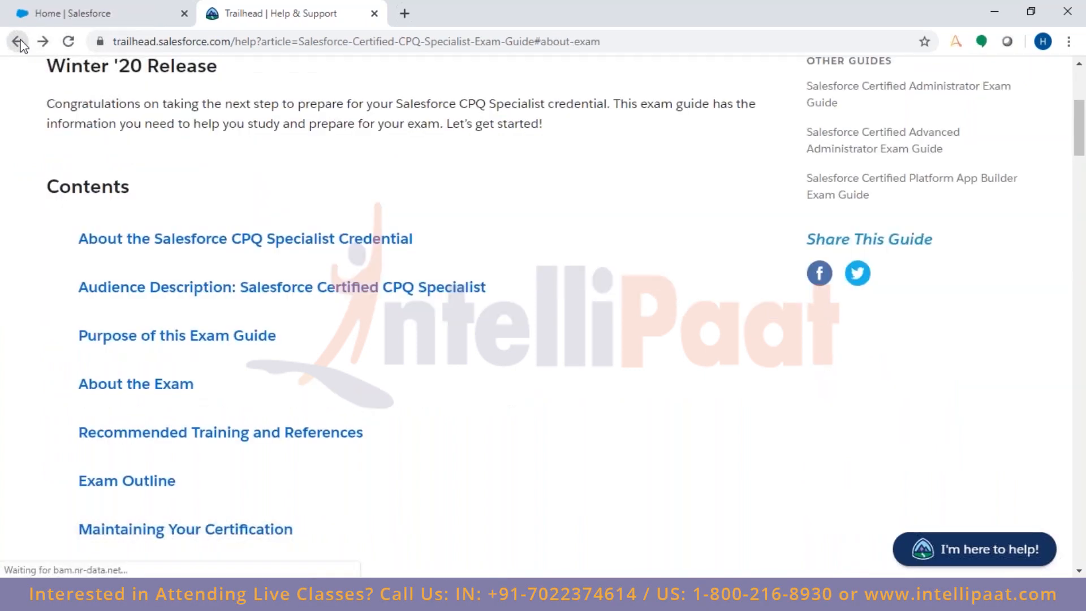
left_click(19, 42)
left_click(18, 41)
left_click(19, 42)
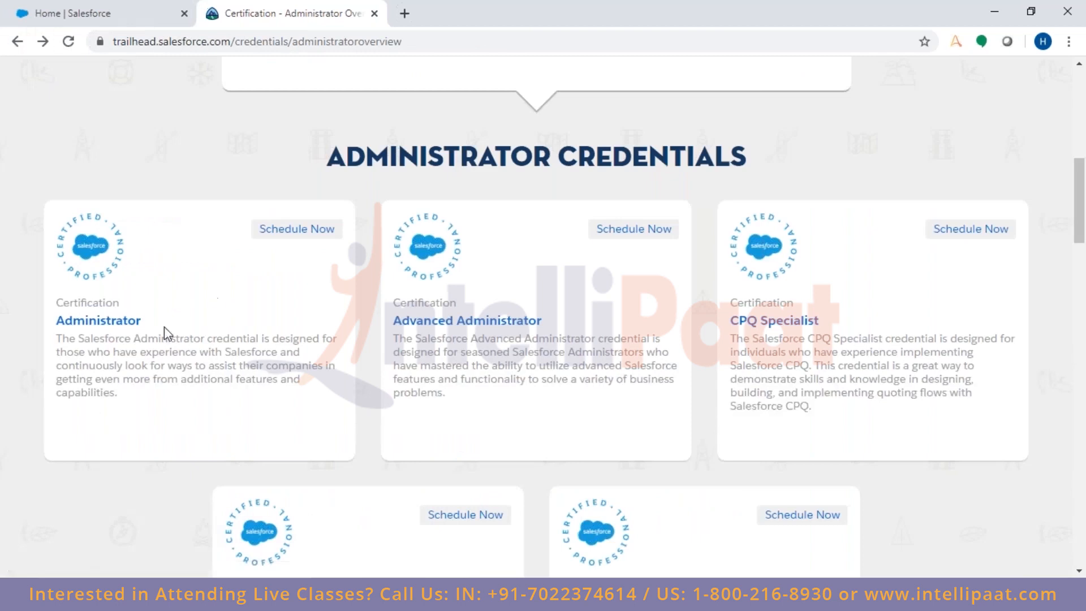
left_click(113, 318)
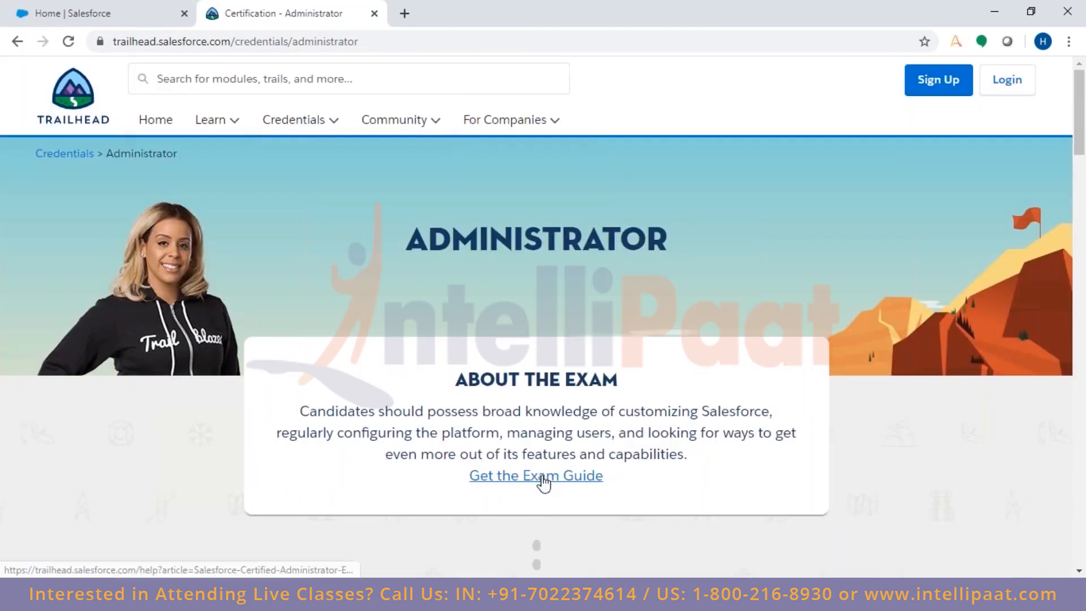
left_click(541, 478)
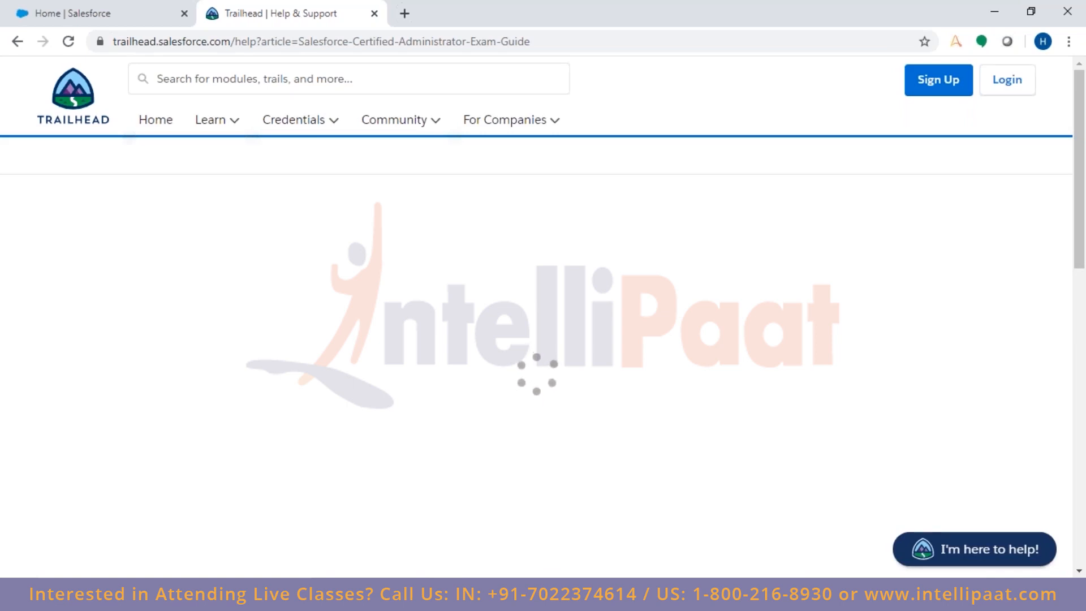
scroll(536, 317, "down", 1)
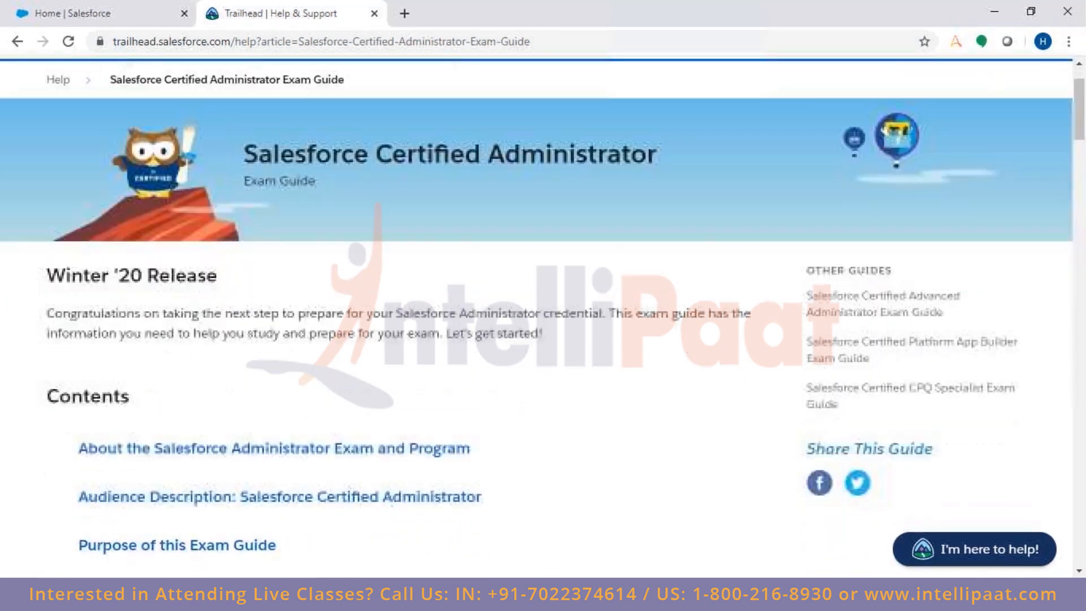
scroll(536, 316, "down", 5)
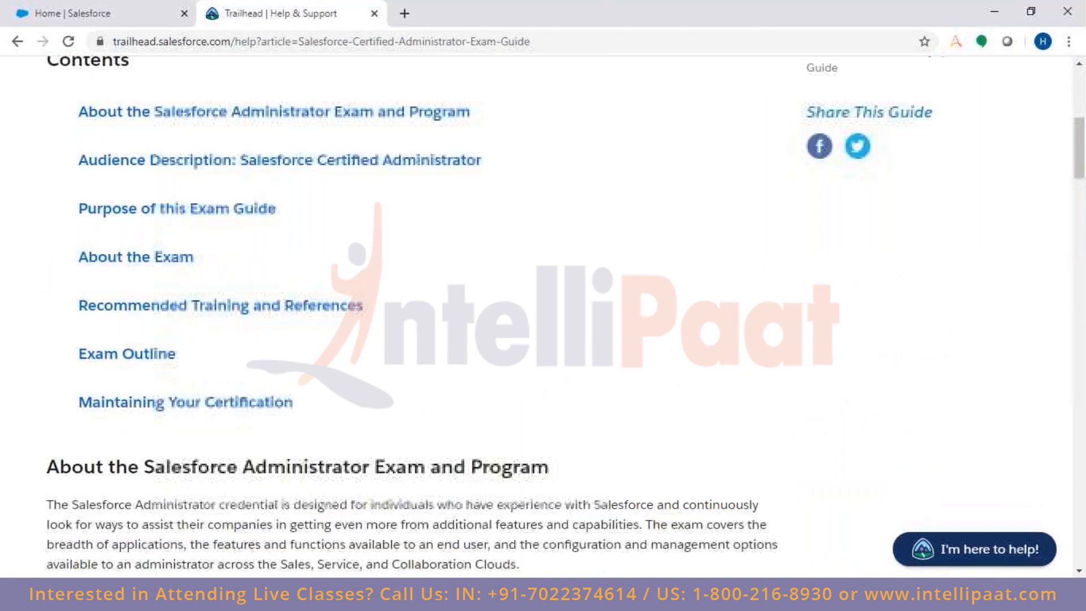
left_click(151, 262)
scroll(629, 384, "down", 1)
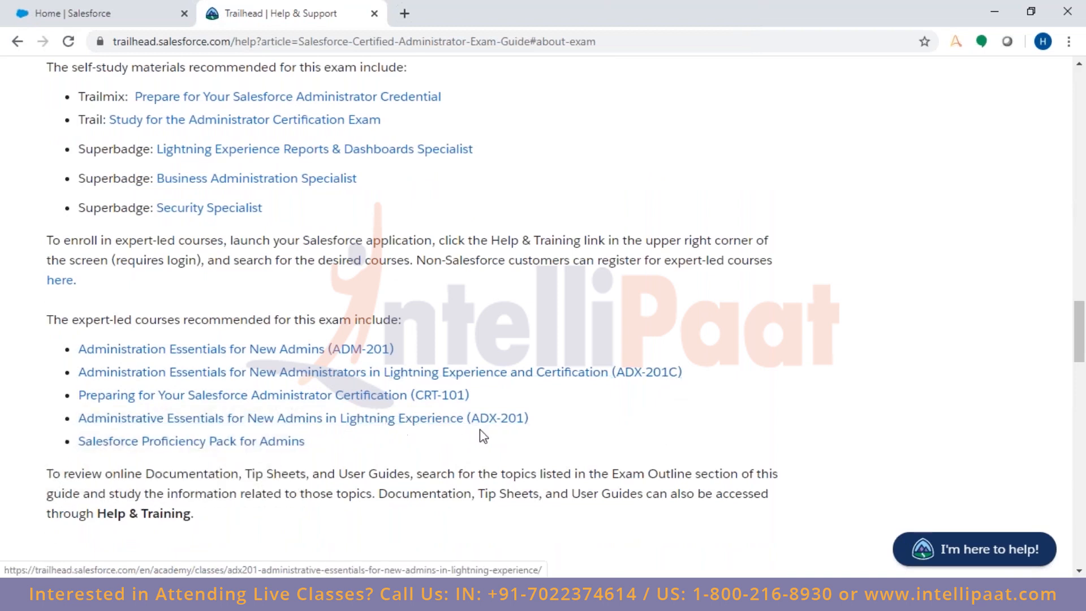
- Open the ADX-201 class page in a new tab and scroll through its Prework and Lessons
left_click(391, 421)
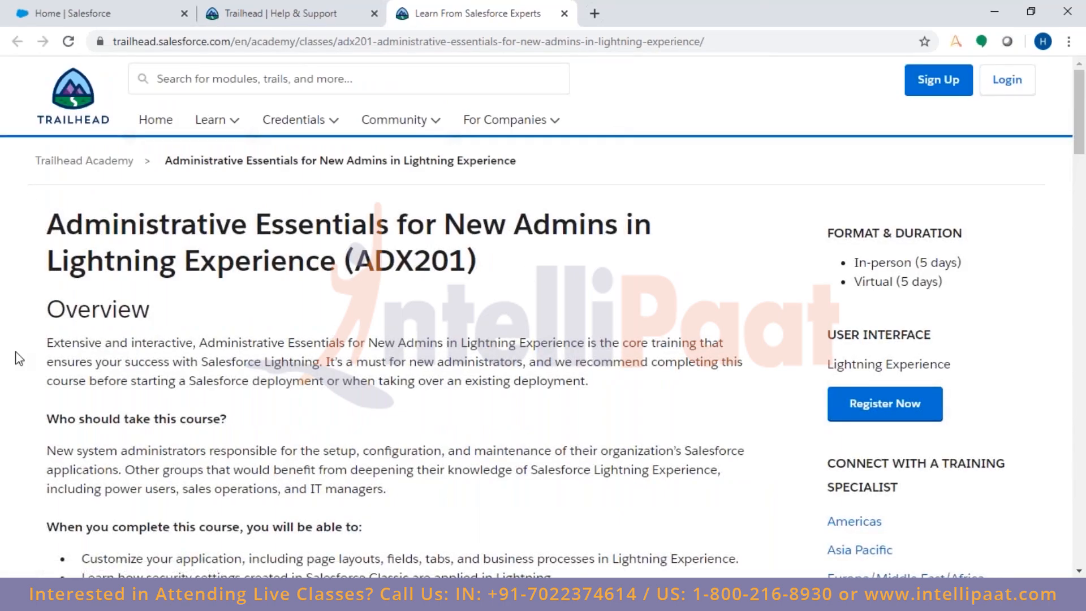
scroll(18, 358, "down", 1)
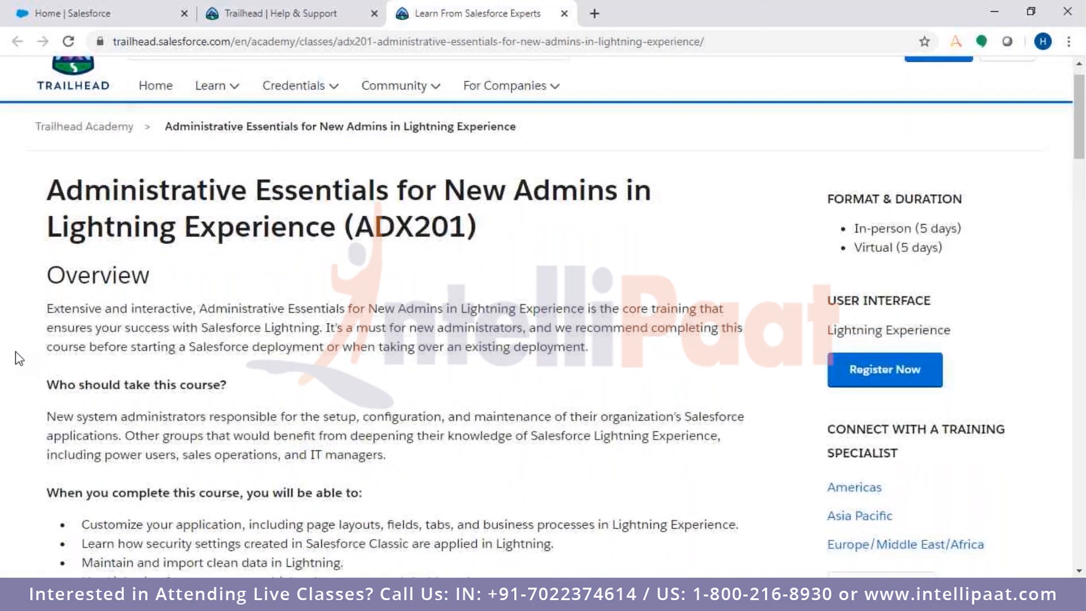
scroll(34, 402, "down", 3)
scroll(35, 404, "down", 6)
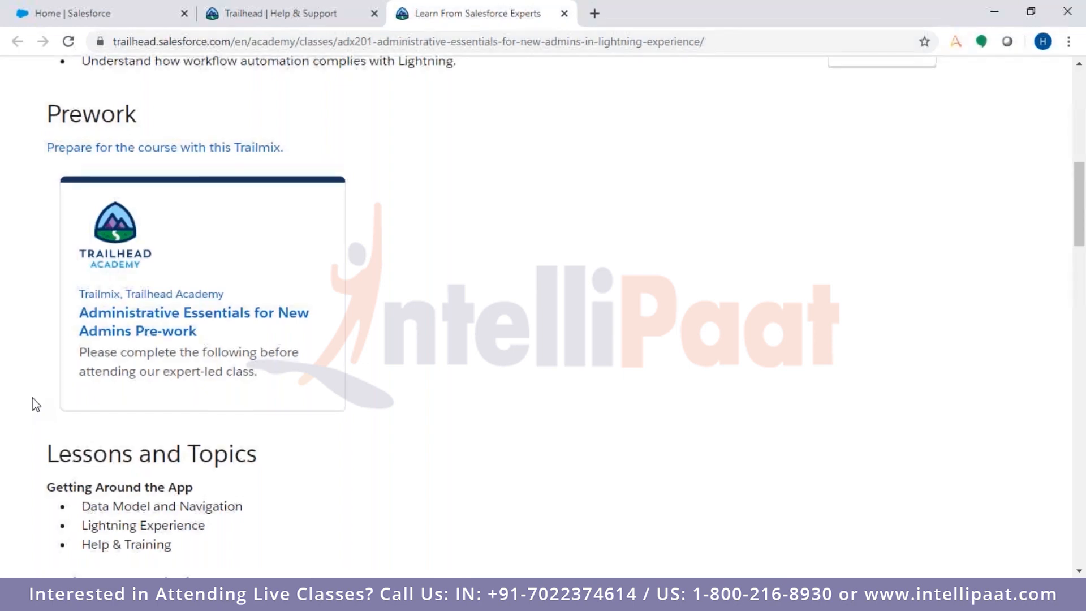
scroll(35, 404, "down", 9)
scroll(36, 404, "down", 15)
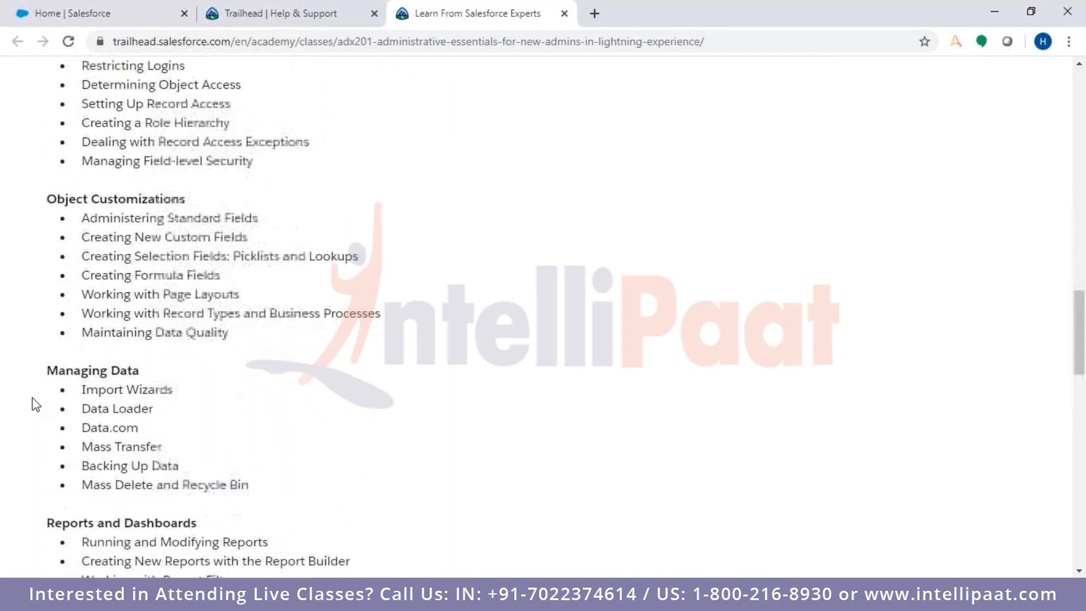
scroll(36, 404, "down", 4)
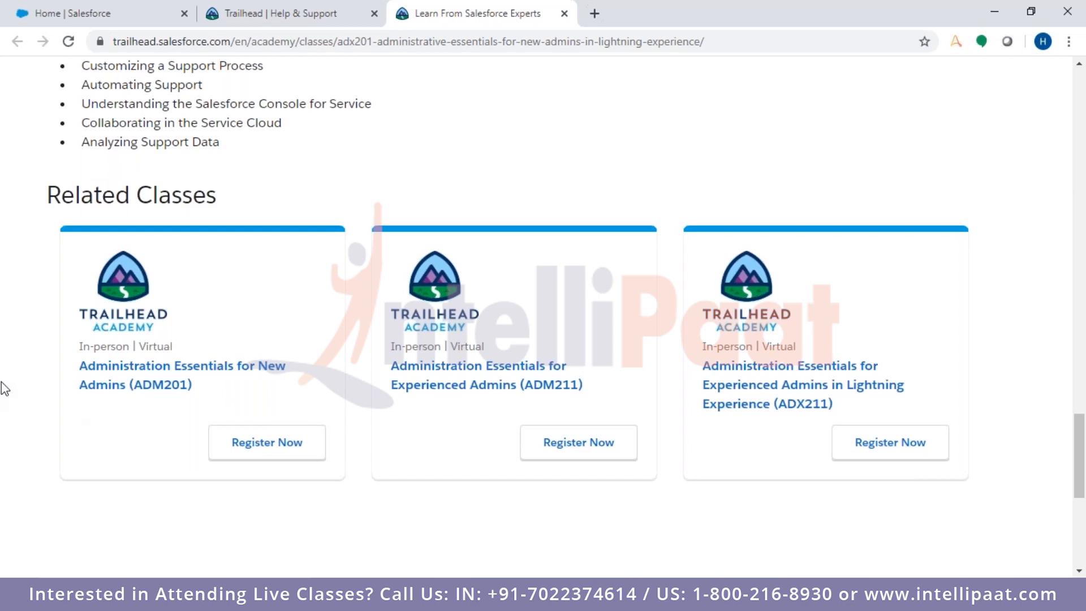
scroll(5, 389, "down", 5)
scroll(4, 389, "up", 20)
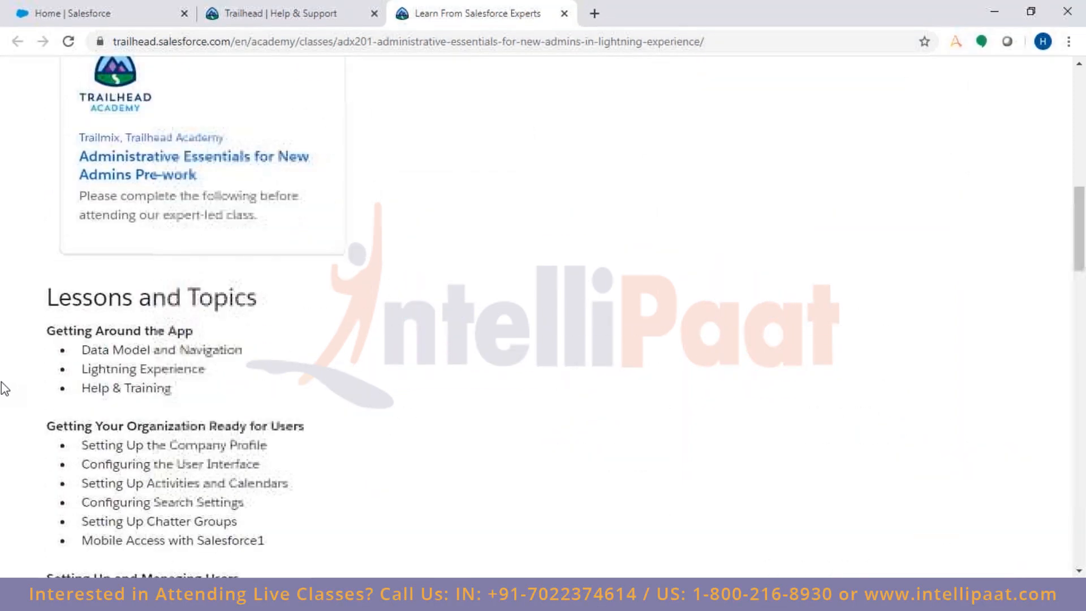
scroll(5, 389, "up", 10)
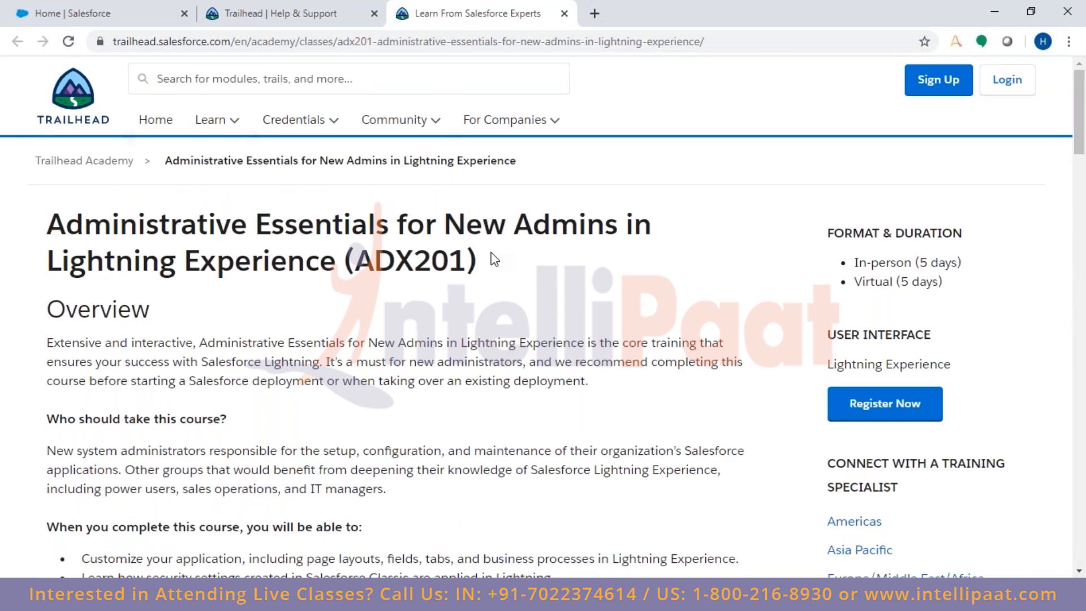
- Add a 'Login ->' heading and a '1.' item below the PD-11 notes
key("alt+Tab")
key("Return")
key("Return")
key("Return")
key("Return")
key("Return")
key("Return")
key("Up")
key("Up")
key("Up")
key("Up")
key("Up")
key("Up")
key("Up")
key("Up")
key("Up")
key("Up")
key("Up")
key("Up")
key("Up")
key("Up")
key("Up")
key("Up")
key("Up")
key("Up")
key("Up")
key("Up")
key("Up")
key("Up")
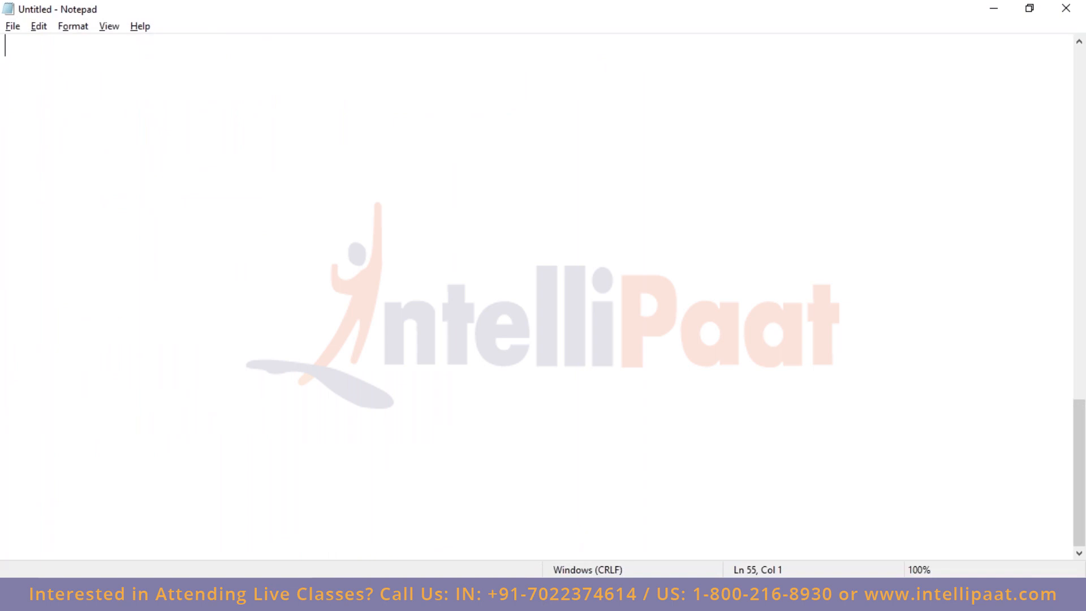
scroll(536, 297, "up", 1)
key("Down")
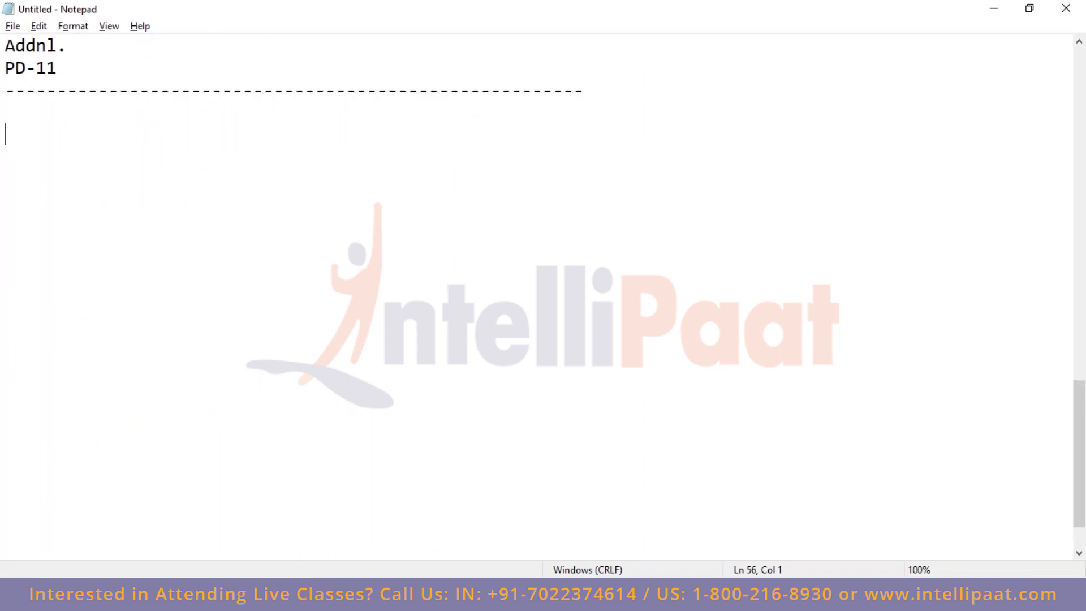
type("Login ->")
key("Return")
type("1.")
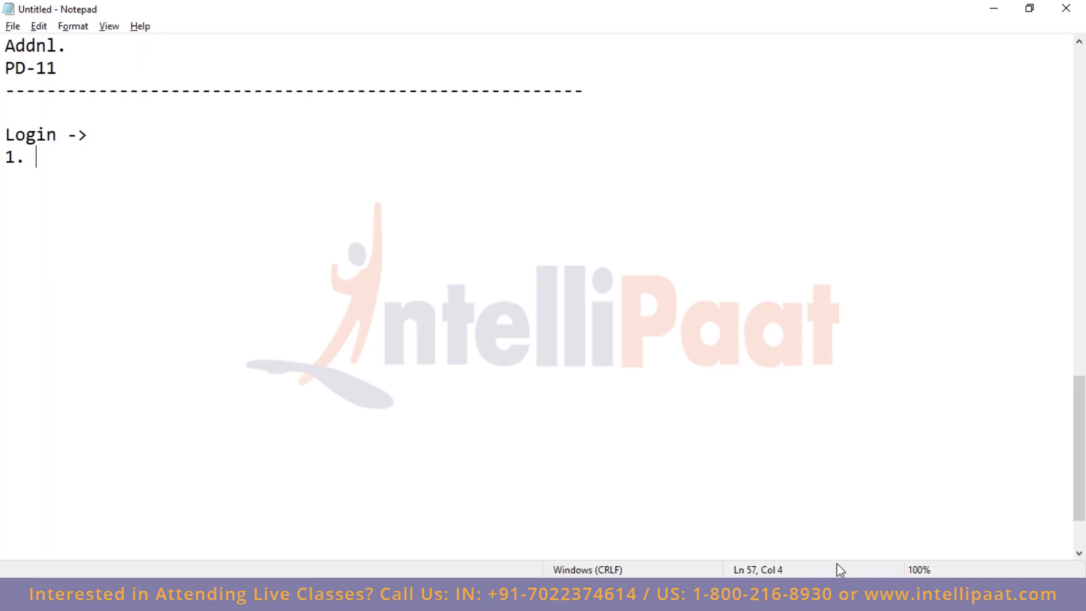
key("alt+Tab")
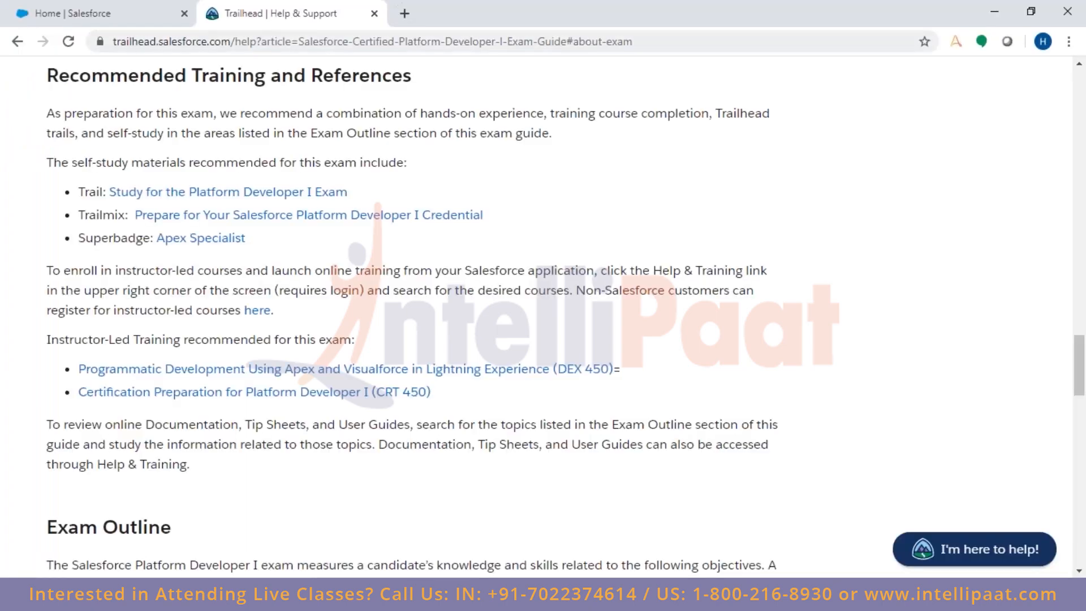
- Load salesforce.com by typing 'sal' in the address bar and taking the suggestion
left_click(304, 41)
type("salesforce.com/in/?ir=1")
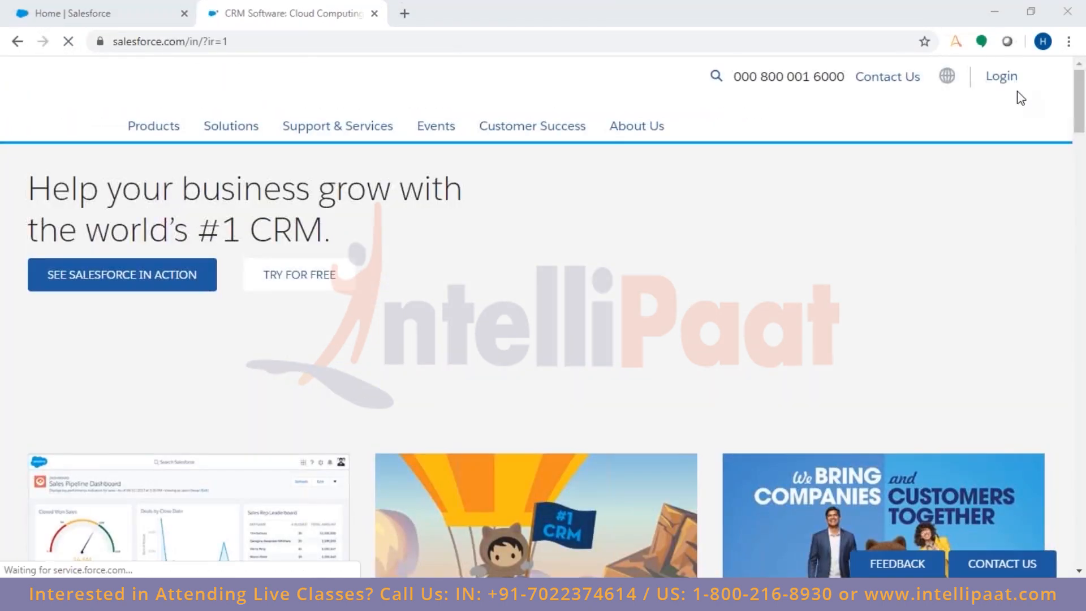
mouse_move(1020, 89)
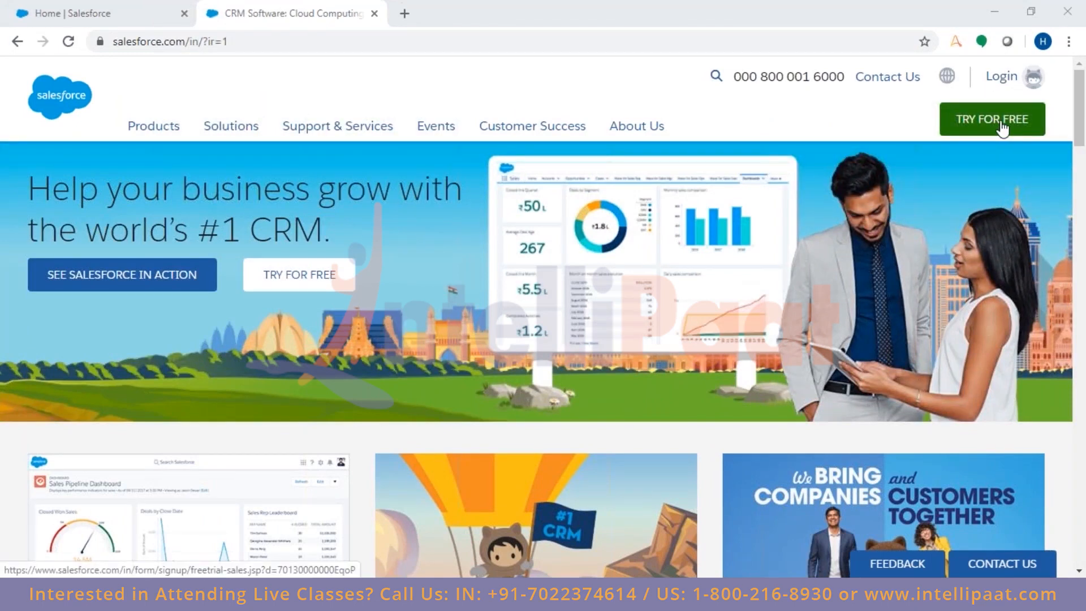
- Note 'salesforce.com -> Ent Ed., 30 day trial with limited fn' and 'Developer.salesforce.com - Dev. Ed., lifetime'
key("alt+Tab")
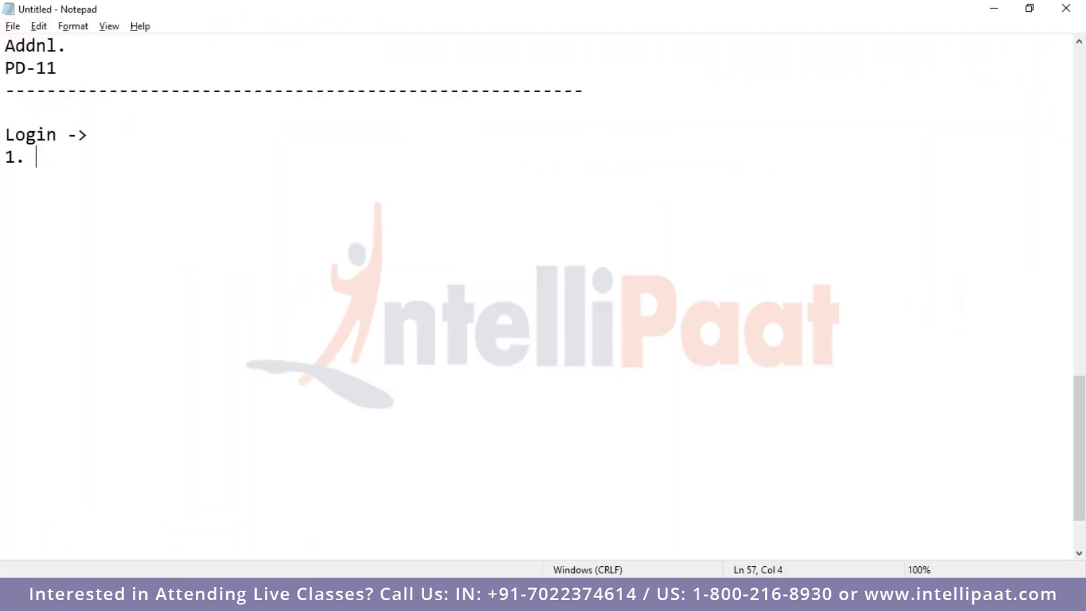
type("salesforce.com -> Ent Ed.,")
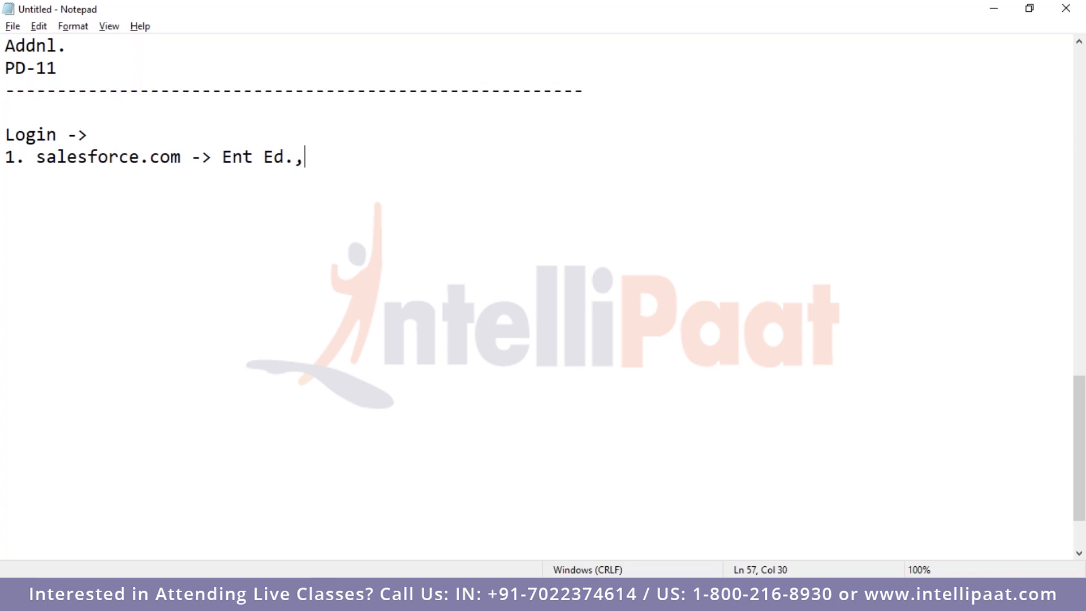
type(" 30 day trial with limited fn")
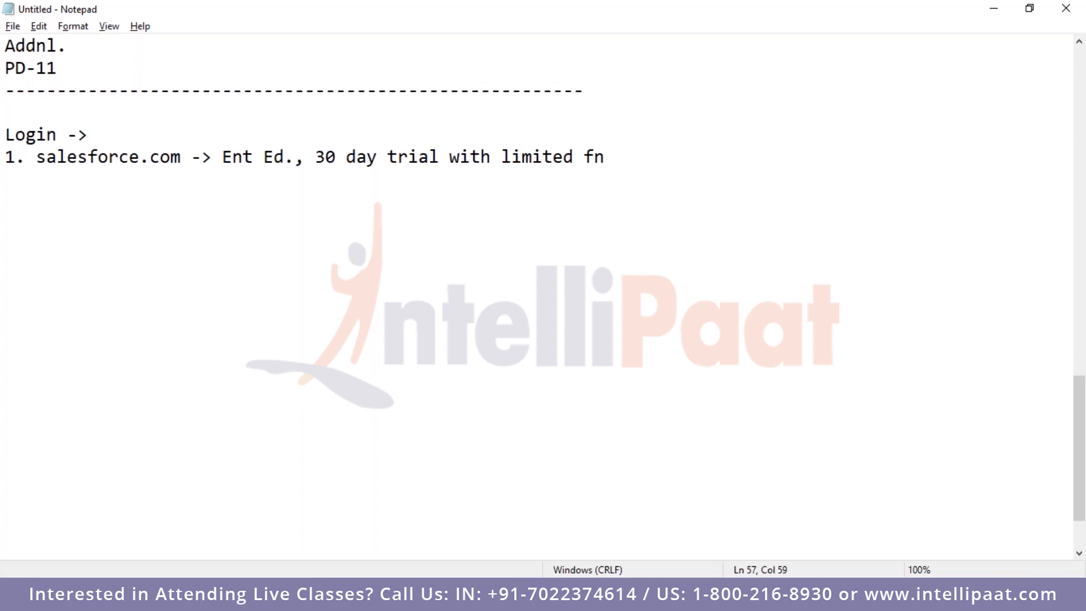
key("Return")
type("2.Developer.s")
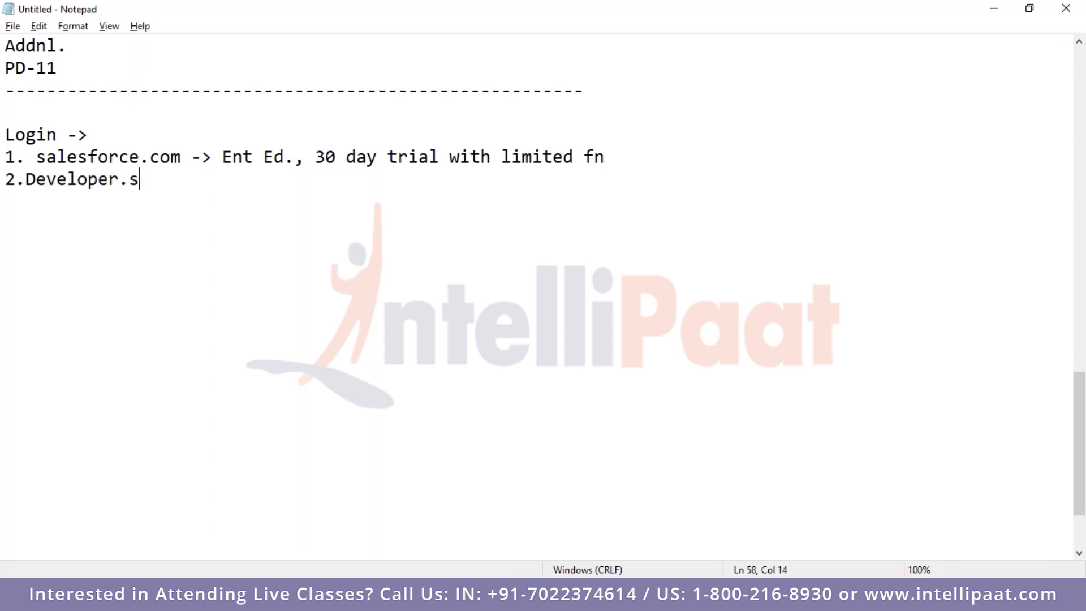
type("alesforce.com - Dev. ")
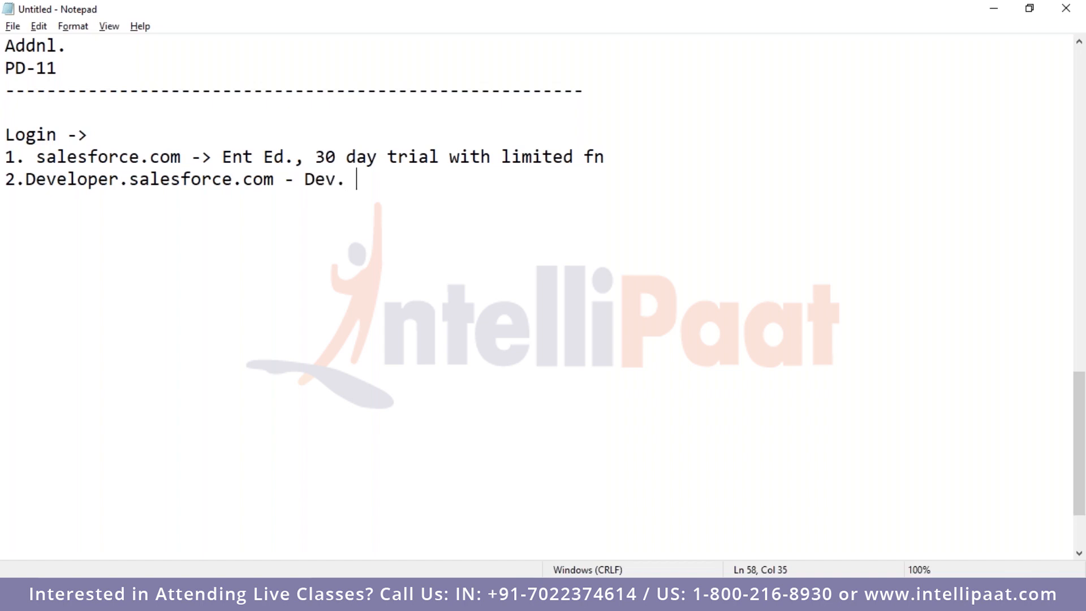
type("Ed.")
key("BackSpace")
type(", lifetime free")
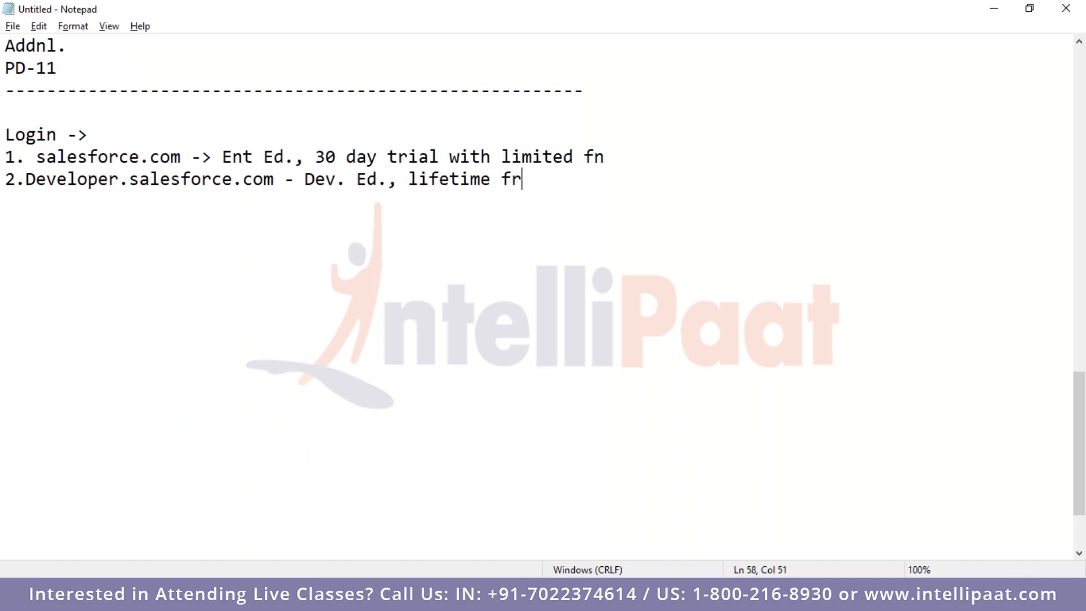
key("BackSpace")
key("BackSpace")
key("BackSpace")
key("BackSpace")
- Add a space after the '2.' numbering and select the second item's line
key("Return")
key("Return")
key("Up")
key("Up")
key("Right")
key("Right")
key("Left")
key("Left")
key("Left")
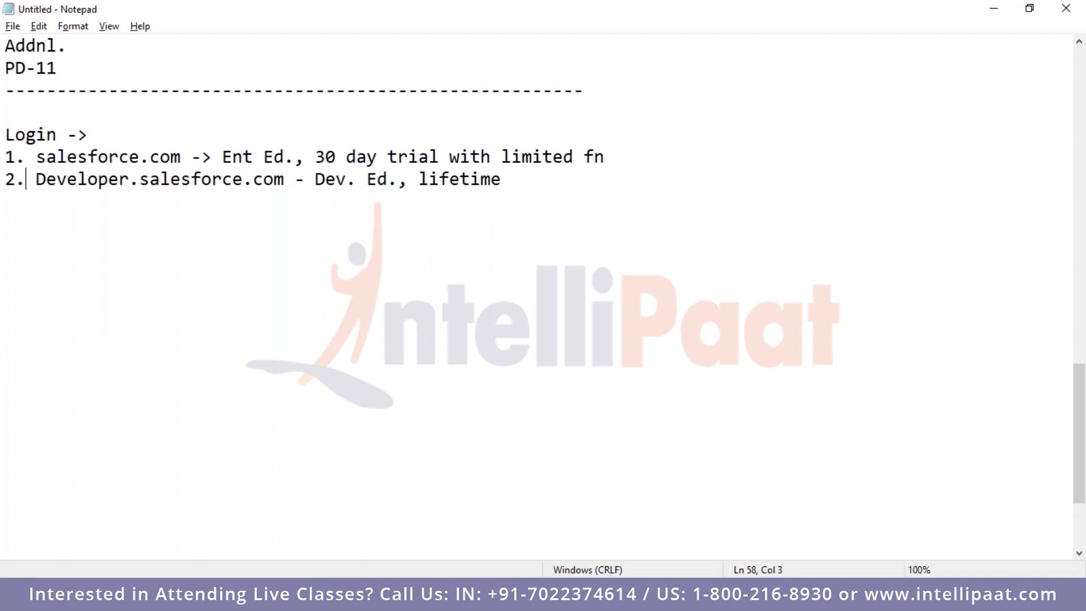
key("shift+Down")
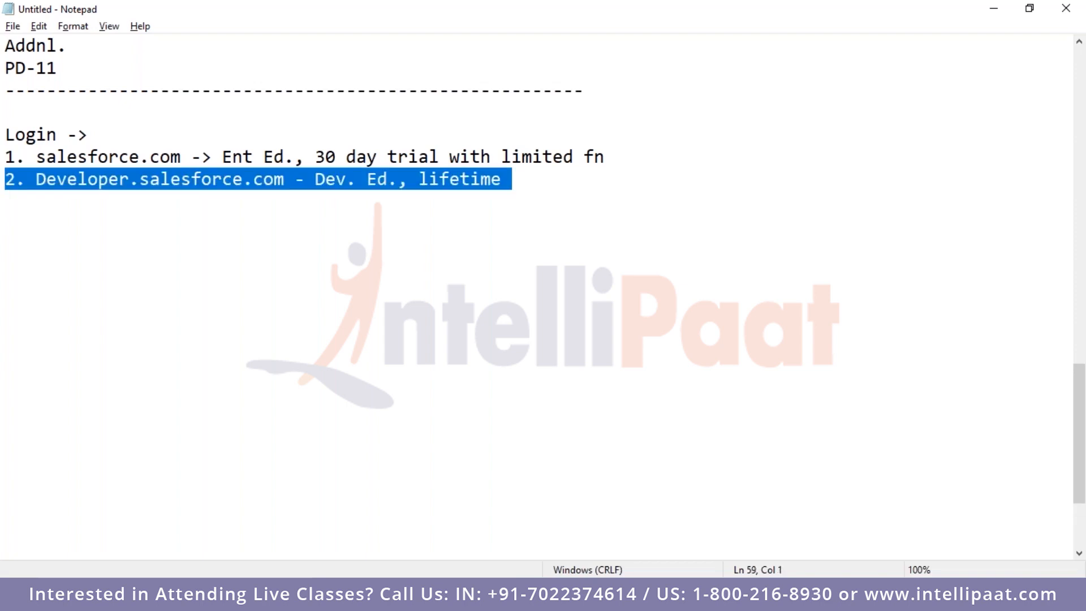
key("alt+Tab")
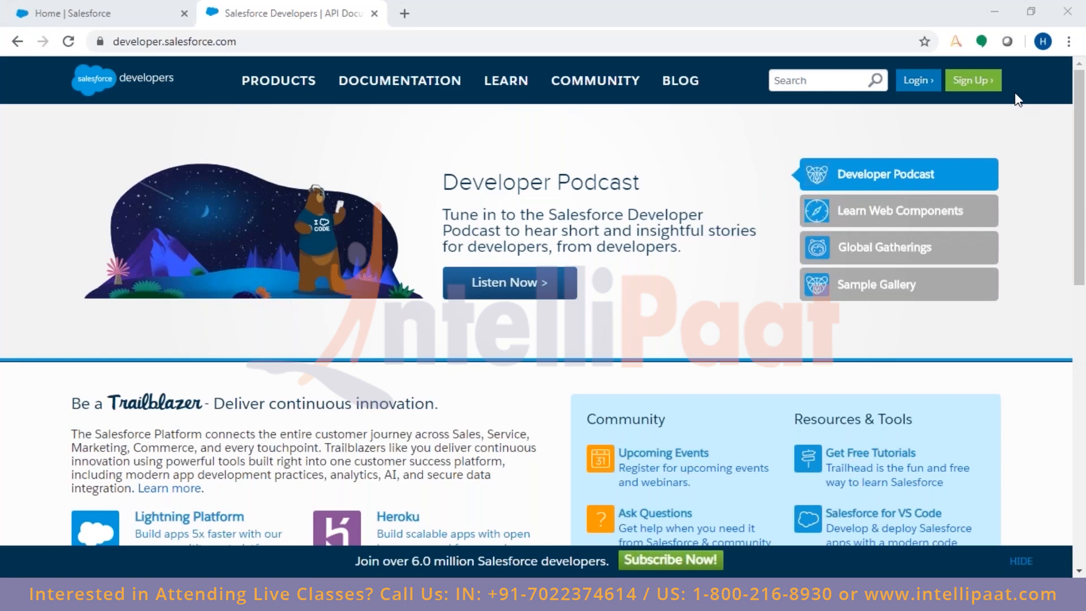
- Visit the Trailhead site from the Developers navigation, then return to the Developers home page
mouse_move(383, 85)
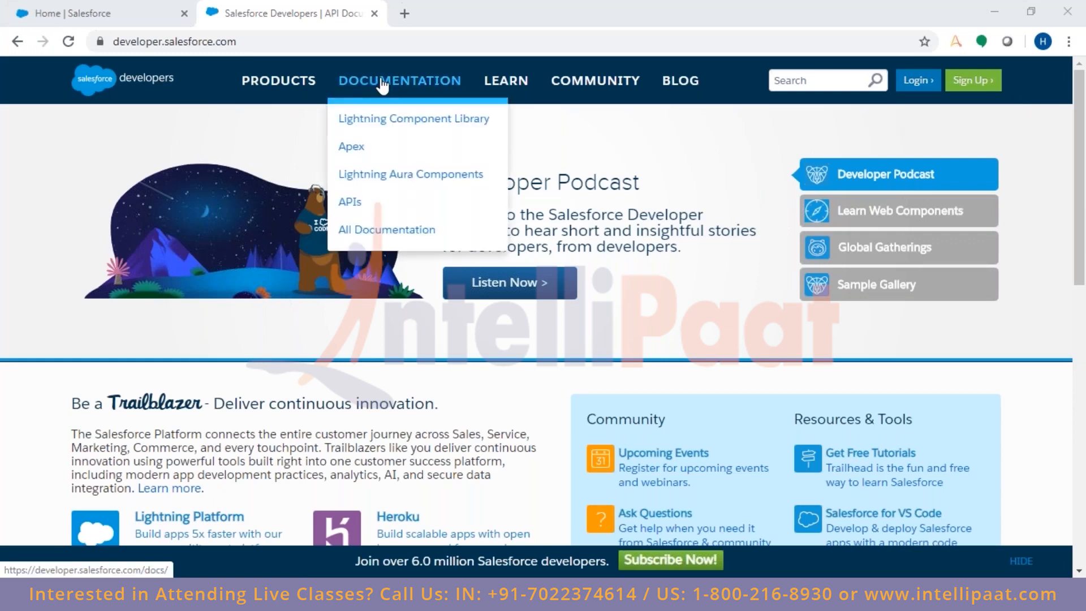
mouse_move(509, 89)
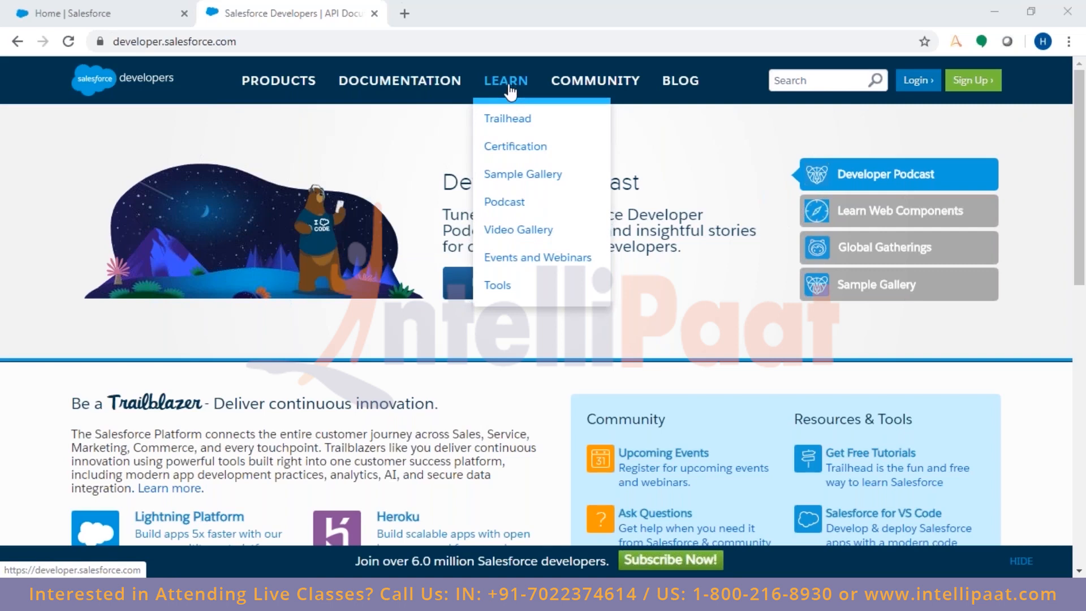
mouse_move(306, 94)
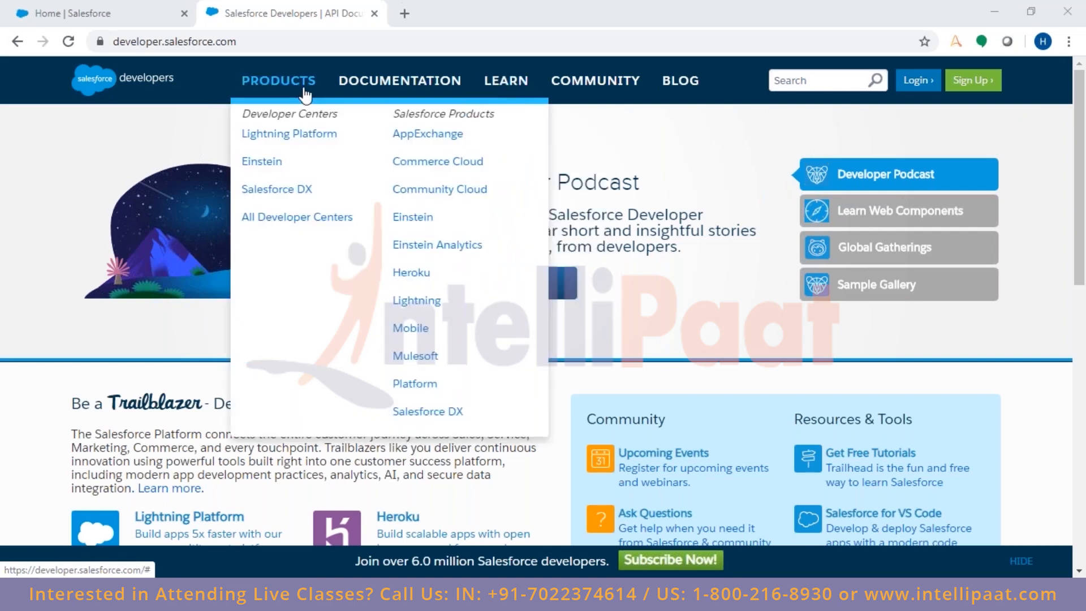
mouse_move(423, 85)
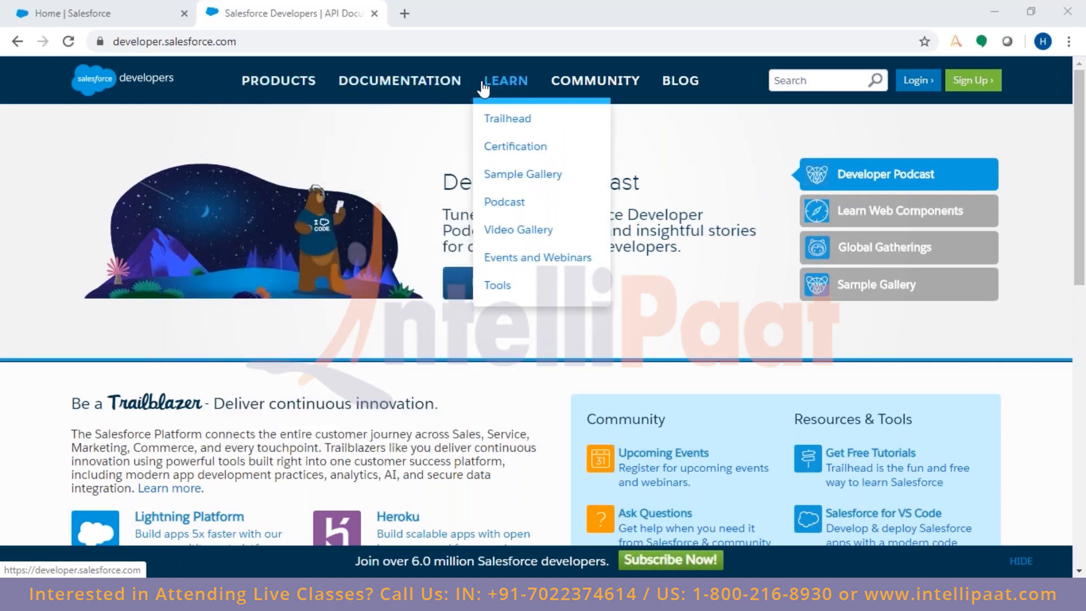
left_click(502, 125)
scroll(267, 395, "down", 10)
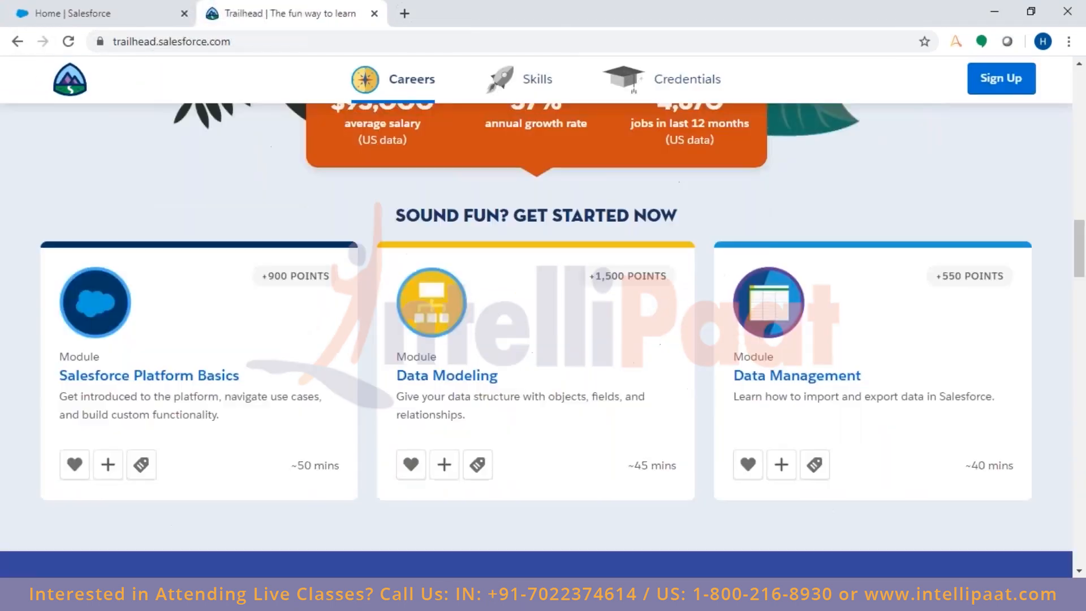
scroll(342, 231, "up", 10)
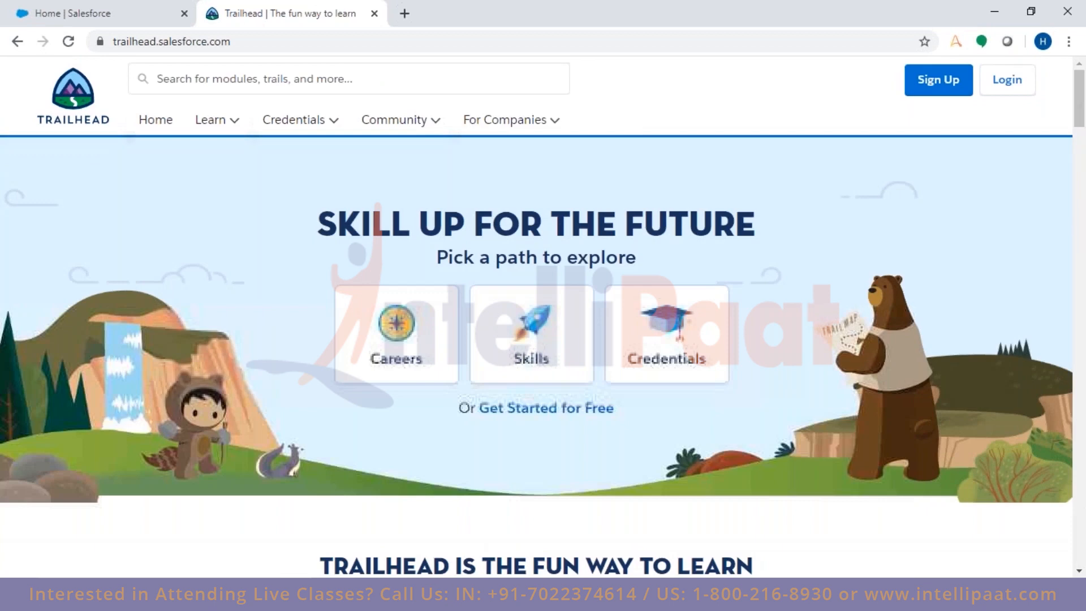
left_click(17, 42)
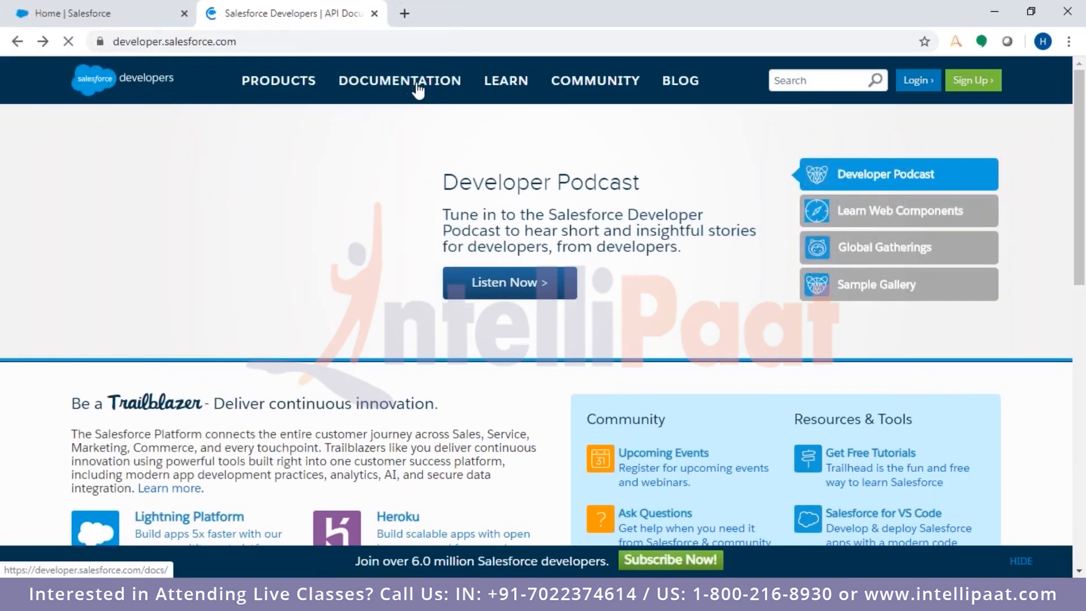
- Open All Documentation from the DOCUMENTATION menu
mouse_move(509, 99)
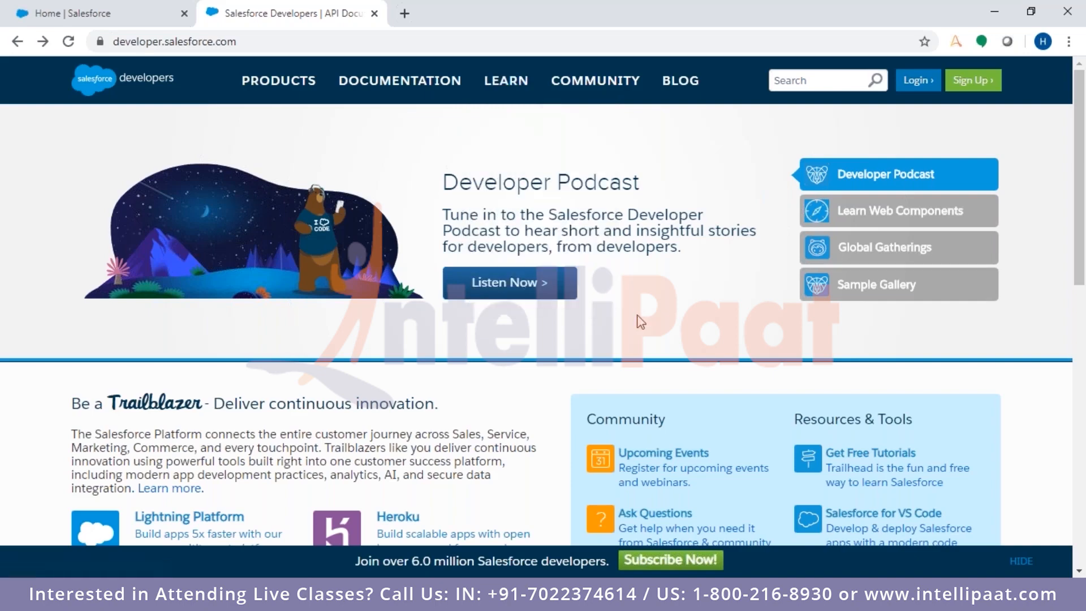
scroll(639, 313, "down", 4)
scroll(636, 314, "down", 8)
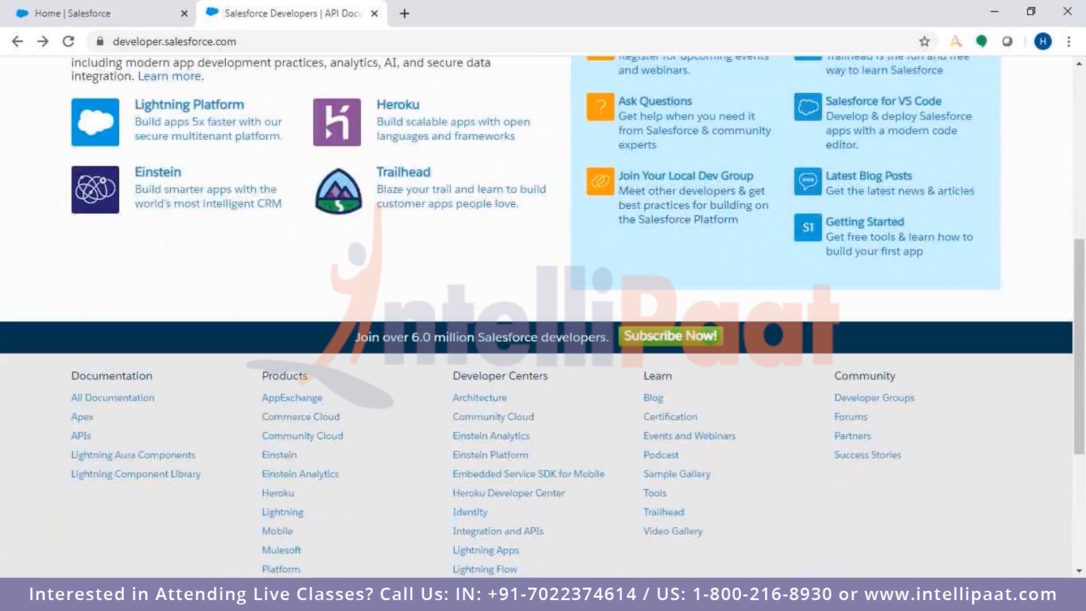
scroll(636, 314, "up", 11)
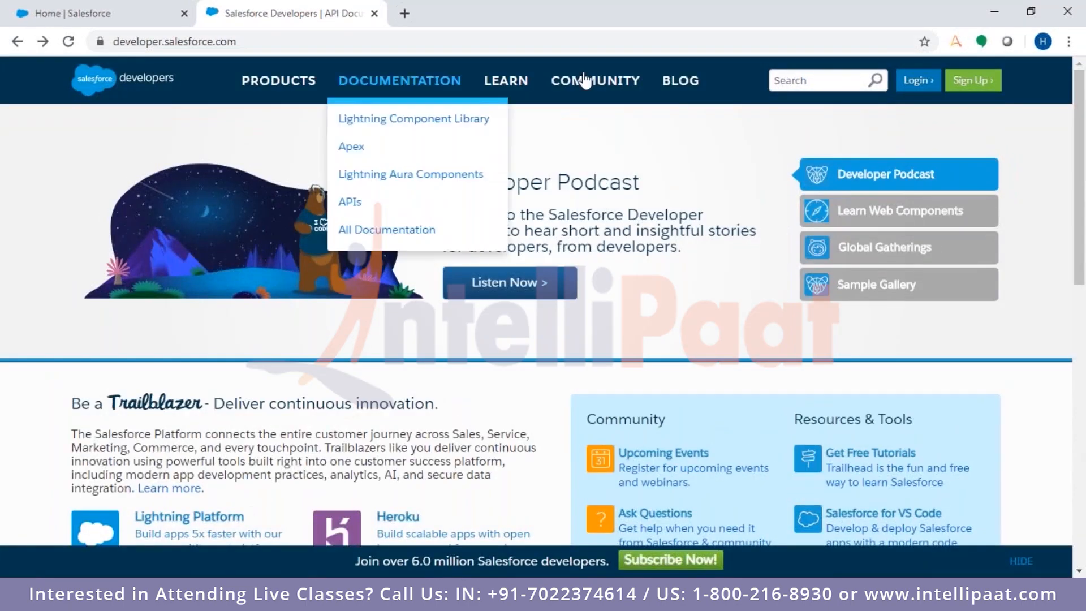
mouse_move(593, 82)
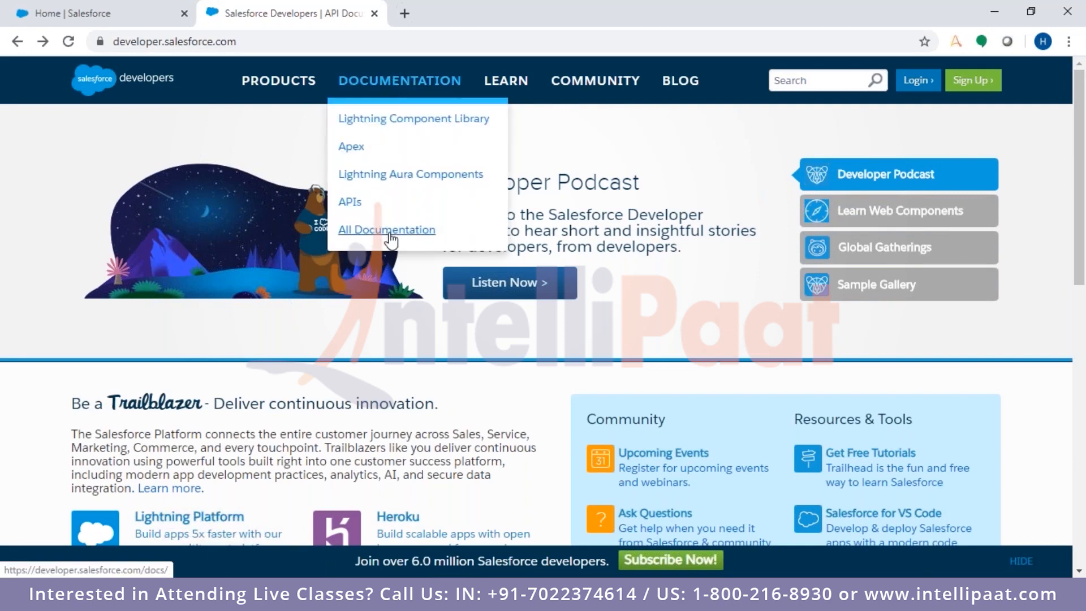
left_click(389, 235)
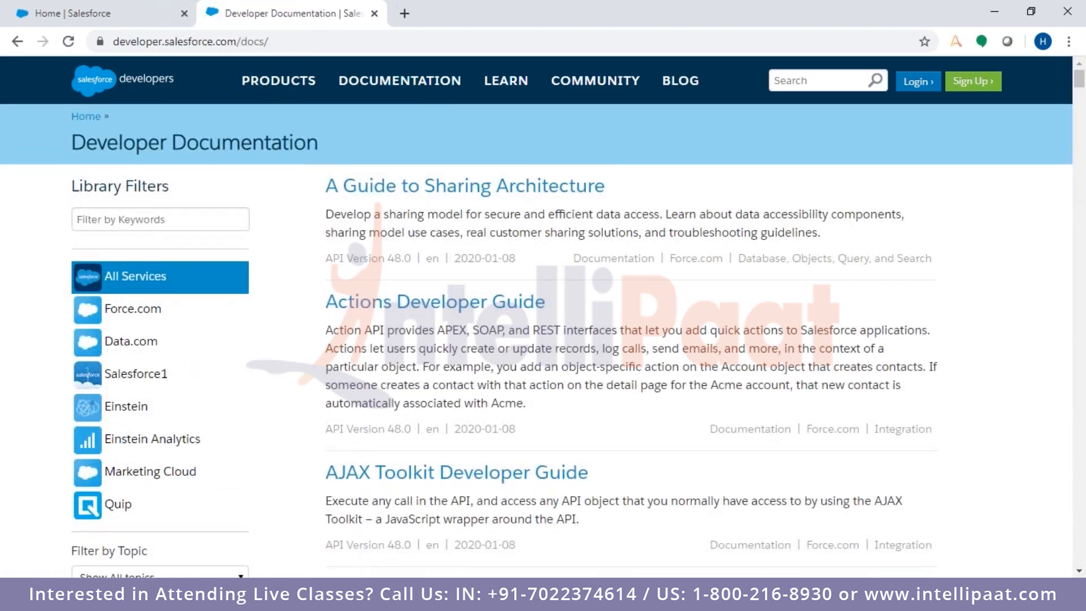
- Select a guide's 2020-01-08 date and search the documentation page for 'apex'
scroll(636, 282, "down", 9)
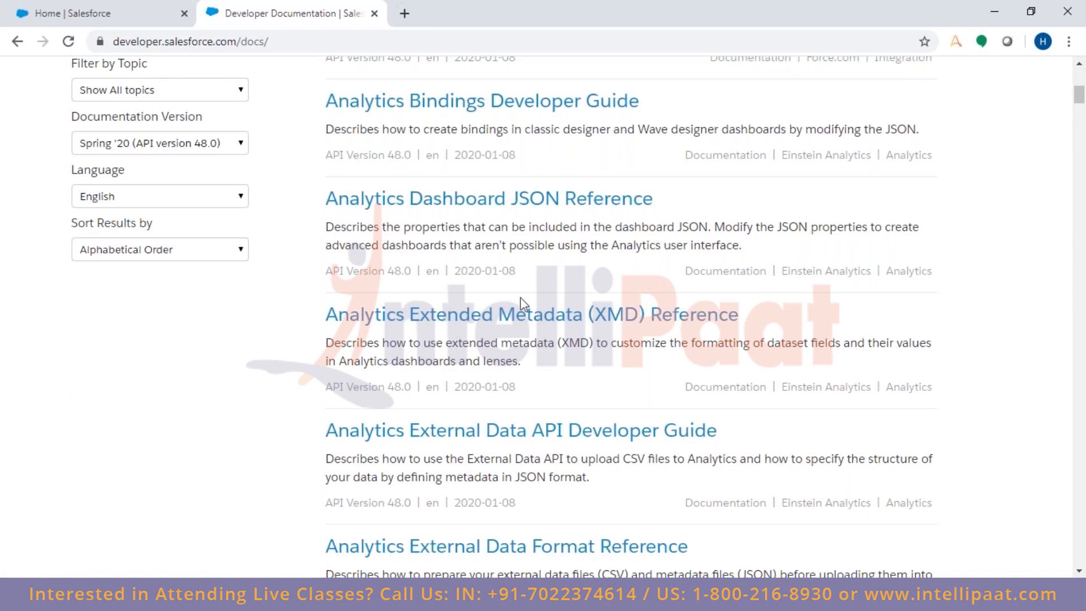
left_click_drag(516, 272, 456, 271)
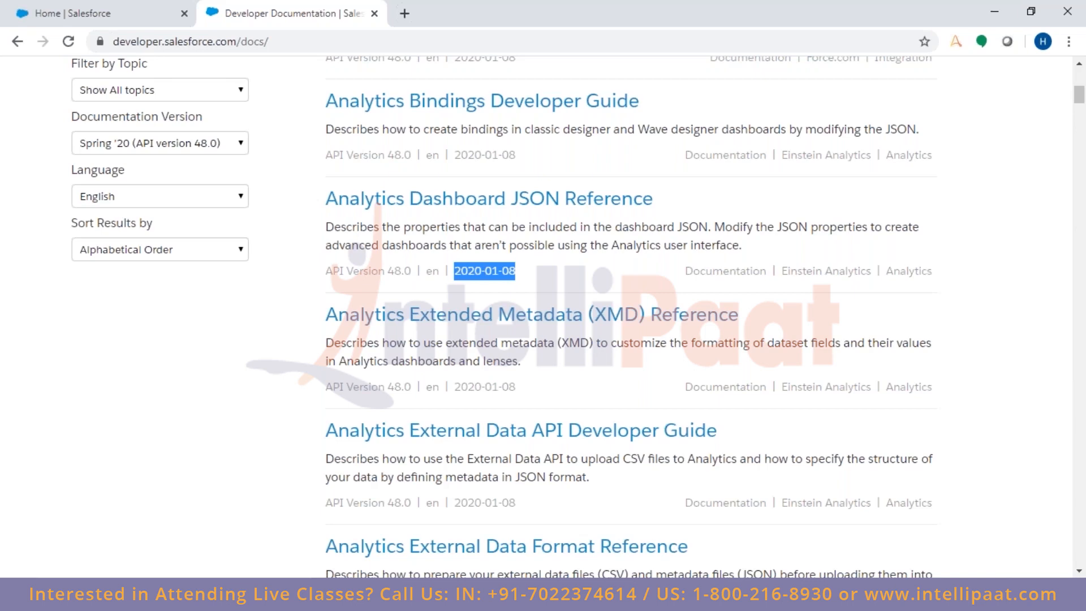
scroll(628, 316, "down", 8)
key("ctrl+f")
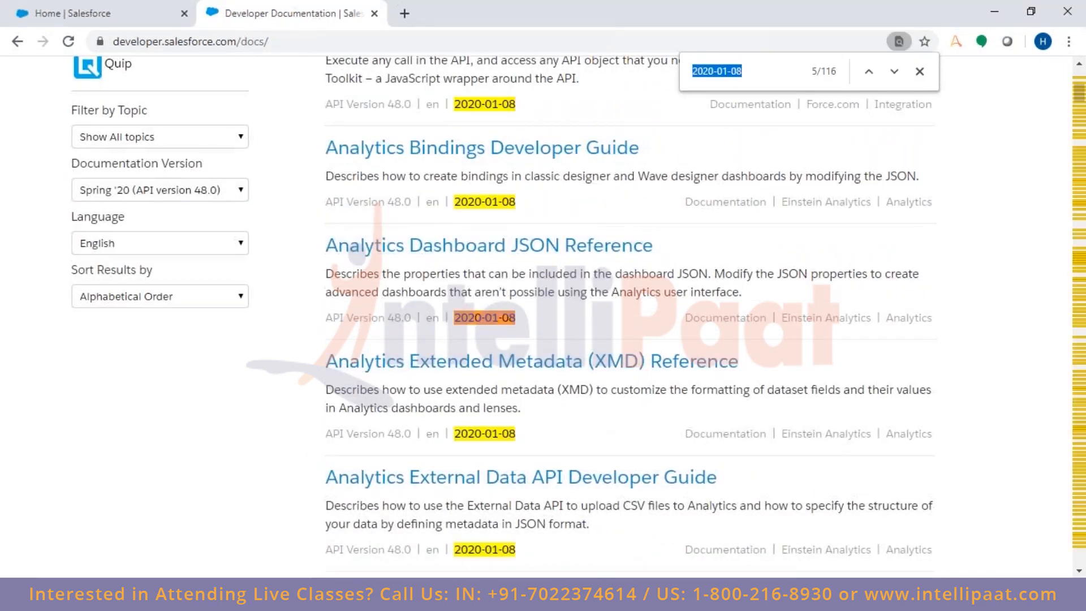
type("pex")
key("BackSpace")
key("BackSpace")
key("BackSpace")
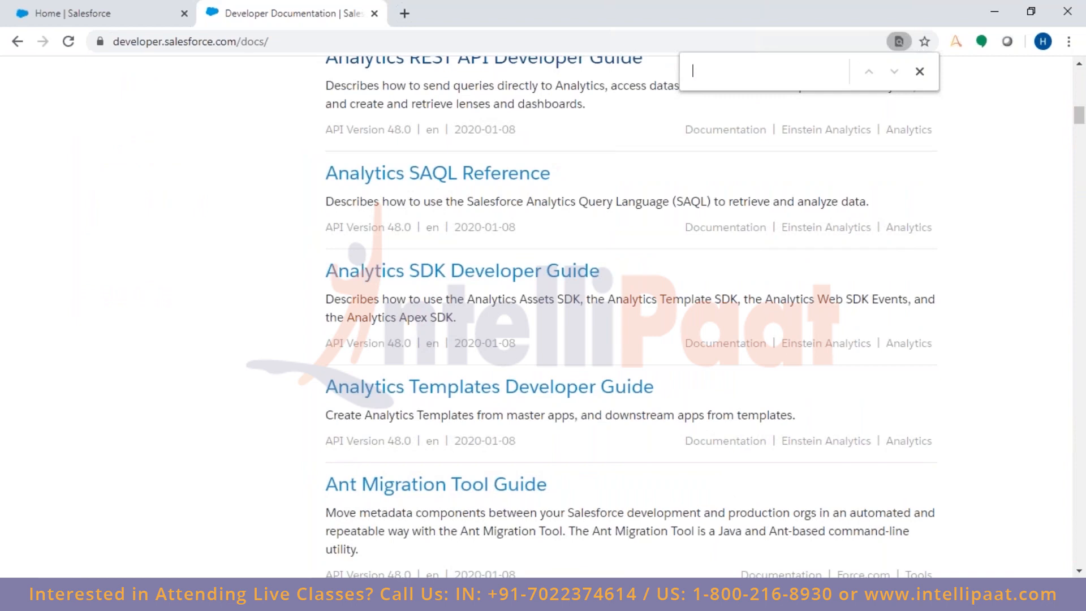
type("apex")
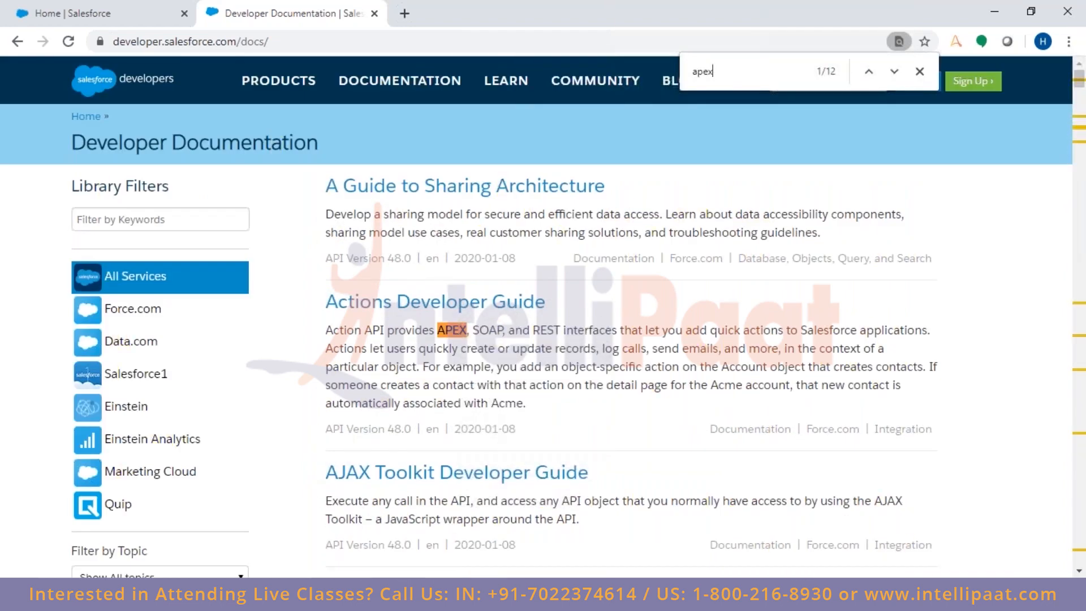
- Step to the Apex Developer Guide match, open it, and close the find bar
left_click(894, 71)
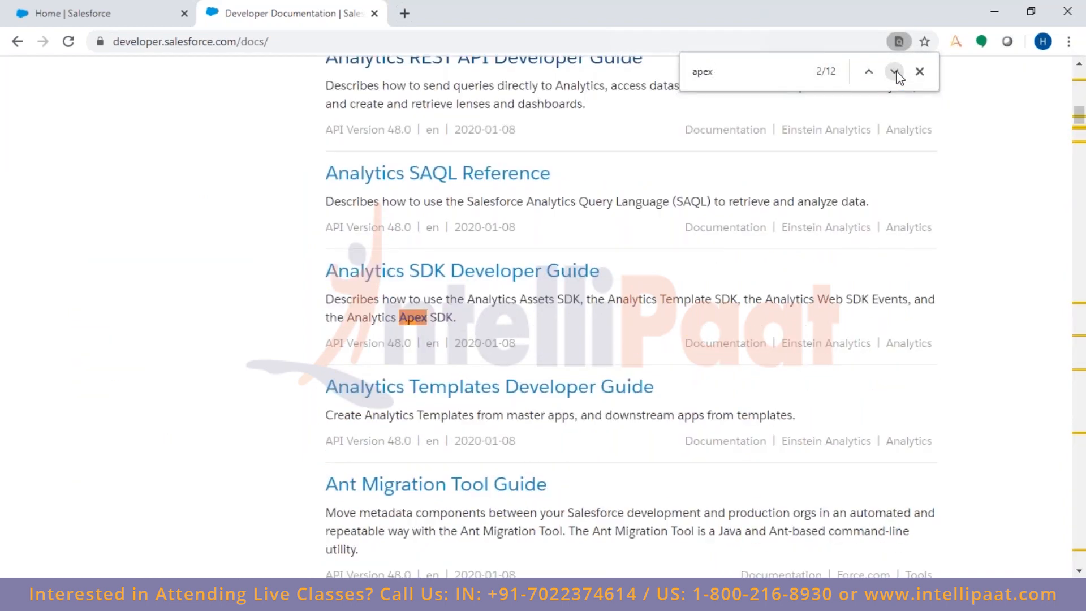
left_click(894, 72)
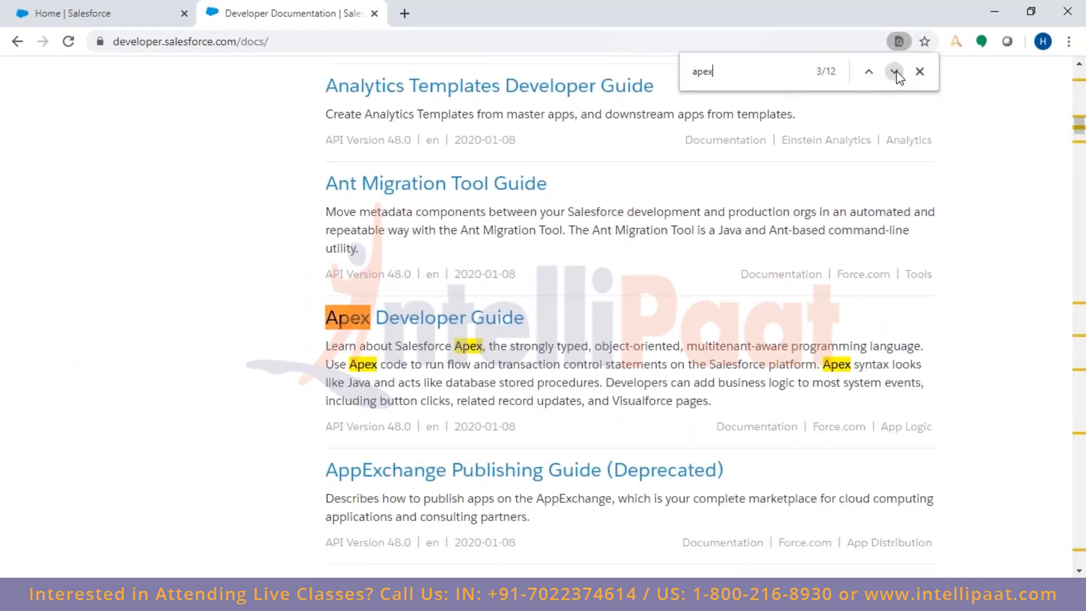
left_click(450, 320)
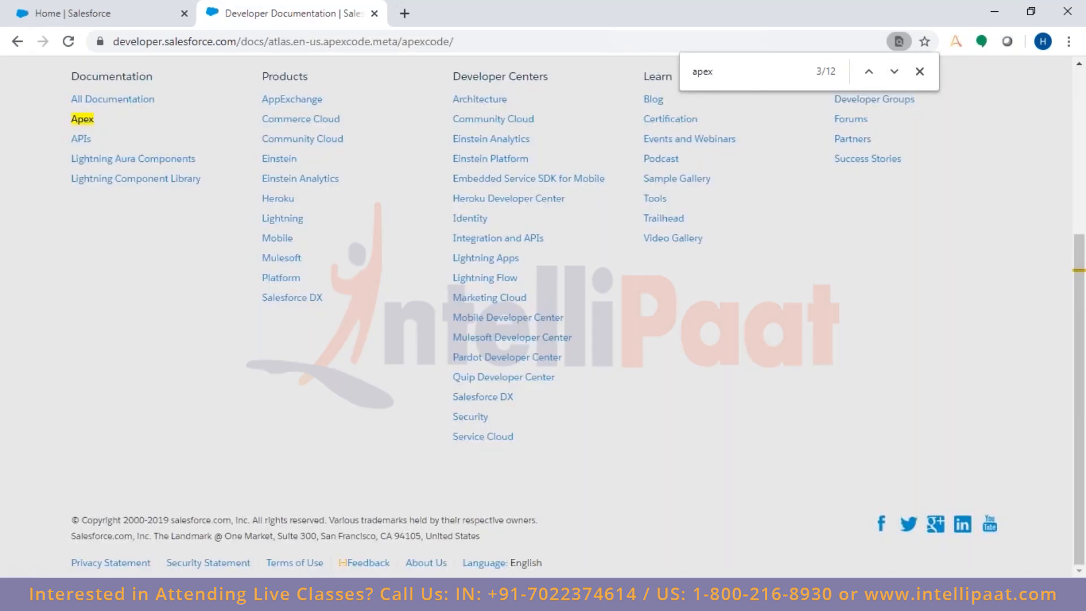
scroll(1079, 300, "up", 1)
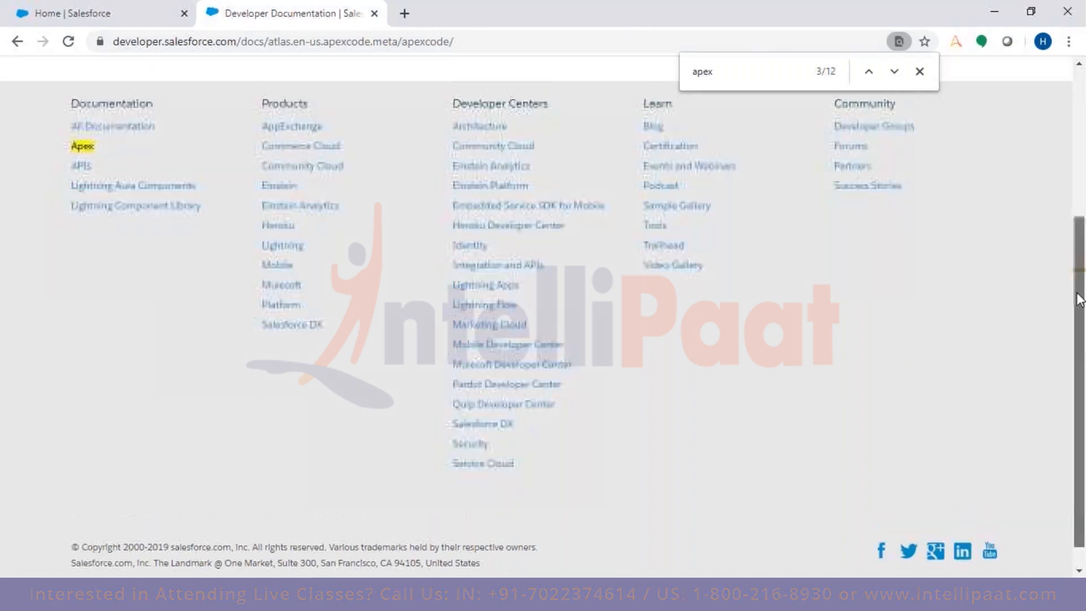
scroll(1079, 300, "up", 4)
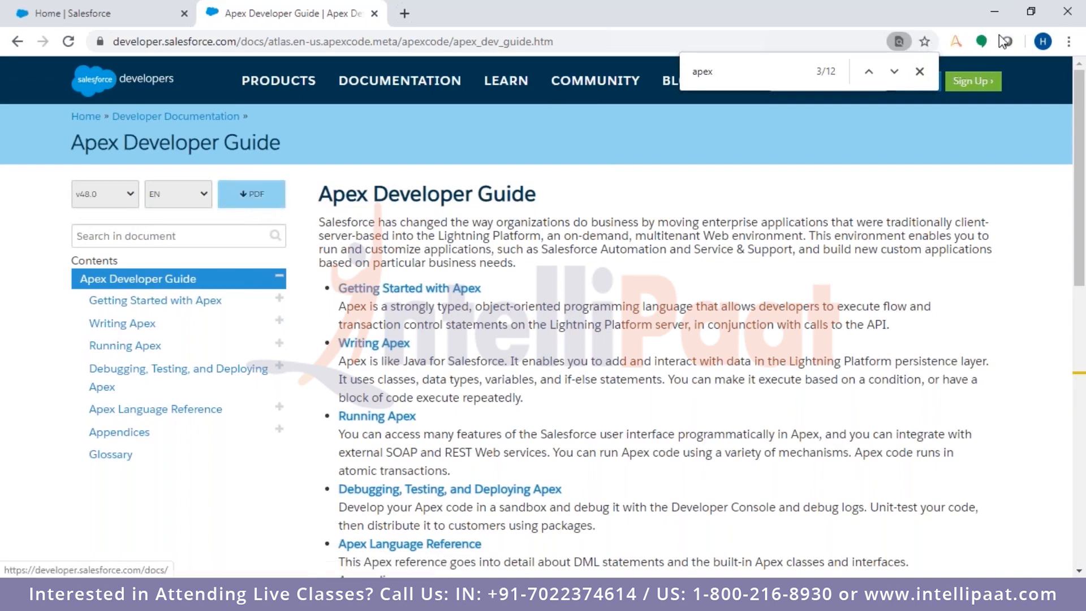
left_click(920, 72)
mouse_move(397, 86)
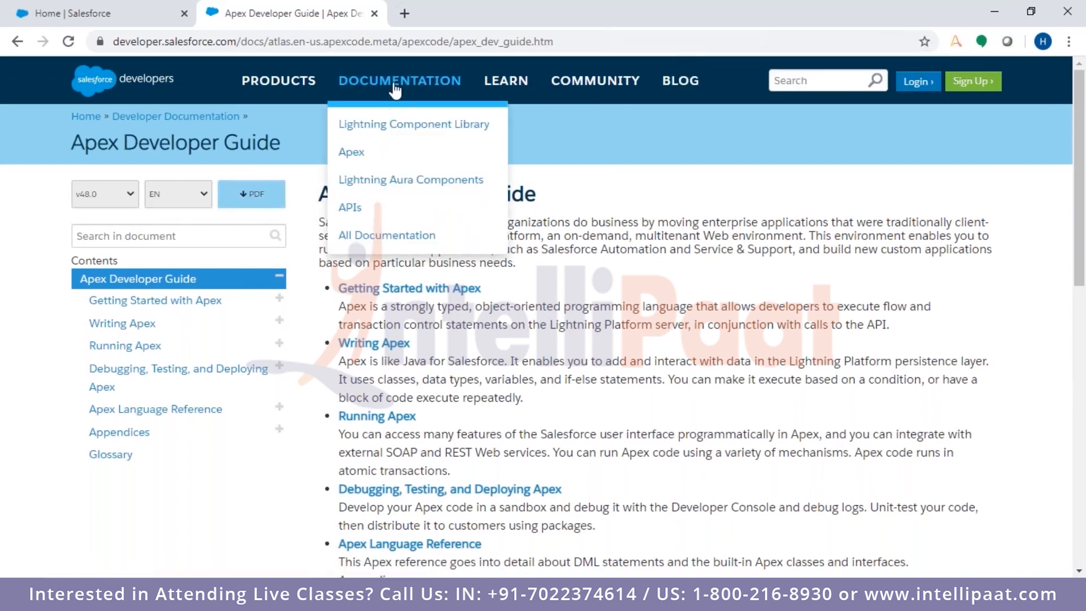
mouse_move(505, 82)
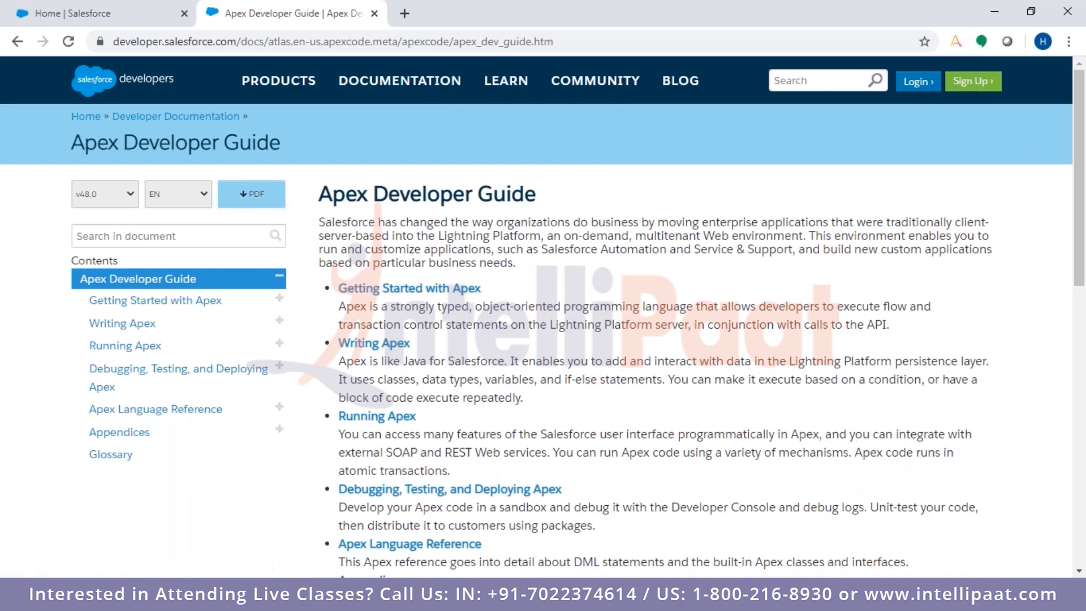
- Add a login.salesforce.com line under the Notepad login notes, then go back to the browser
key("alt+Tab")
key("Down")
type("login.sa")
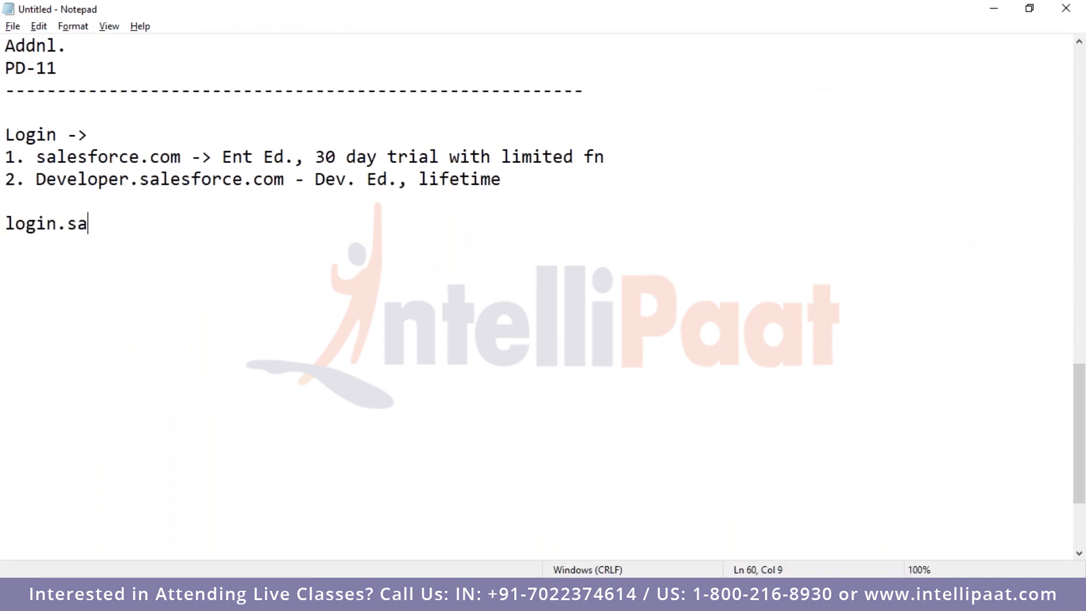
type("lesforce.com")
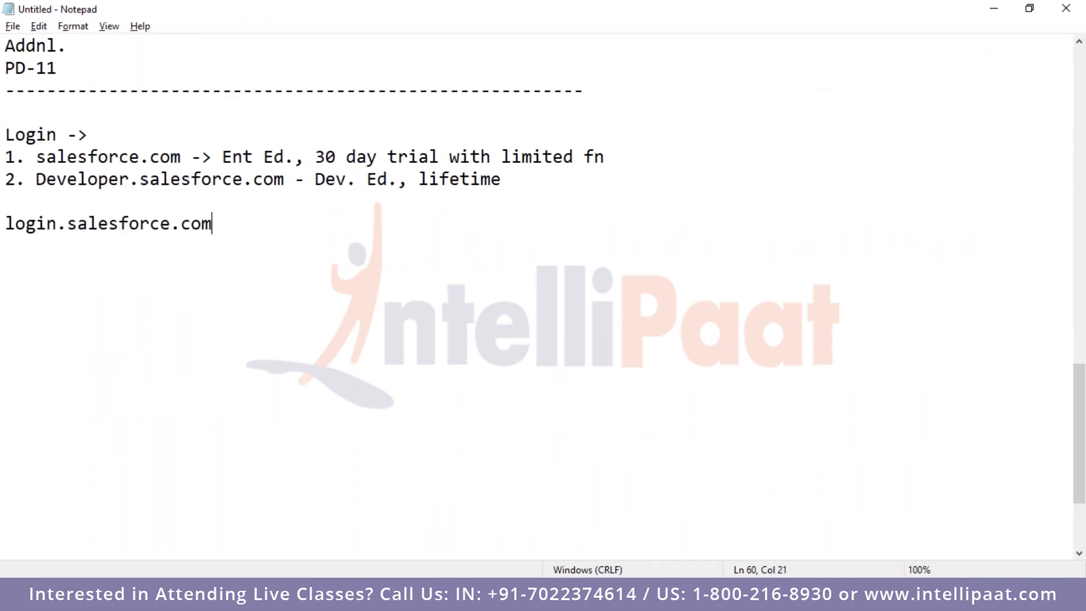
key("Return")
key("alt+Tab")
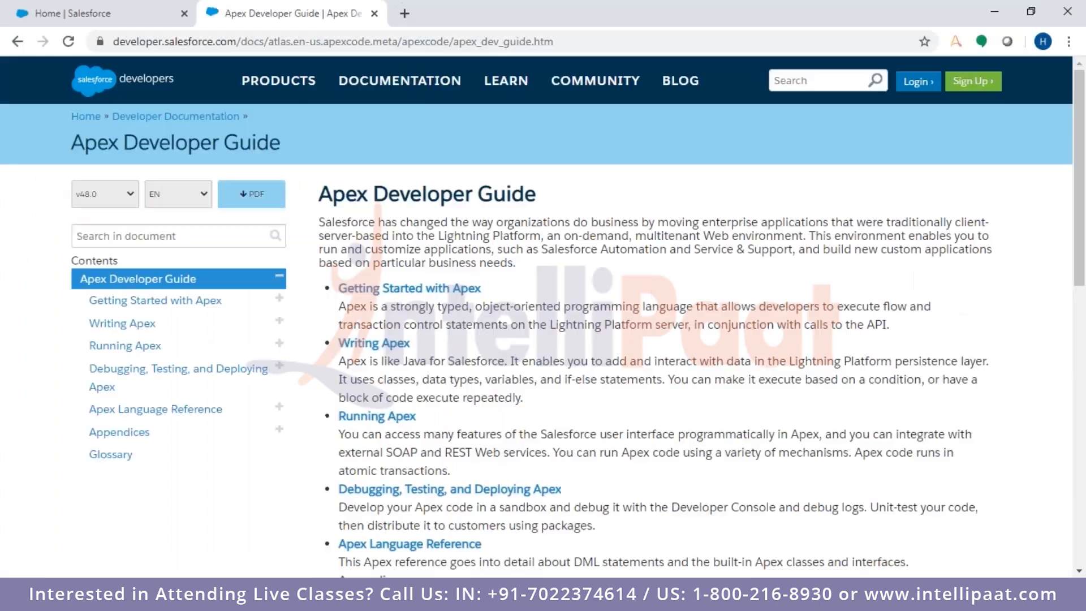
- From the Salesforce Home tab, launch the Sales app via the App Launcher
left_click(128, 12)
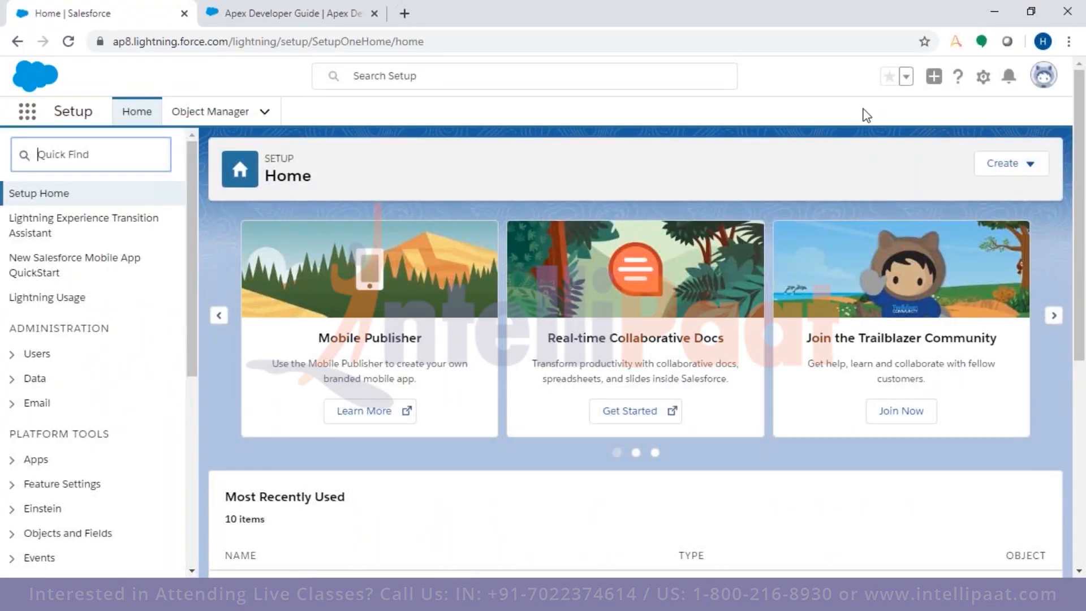
left_click(27, 113)
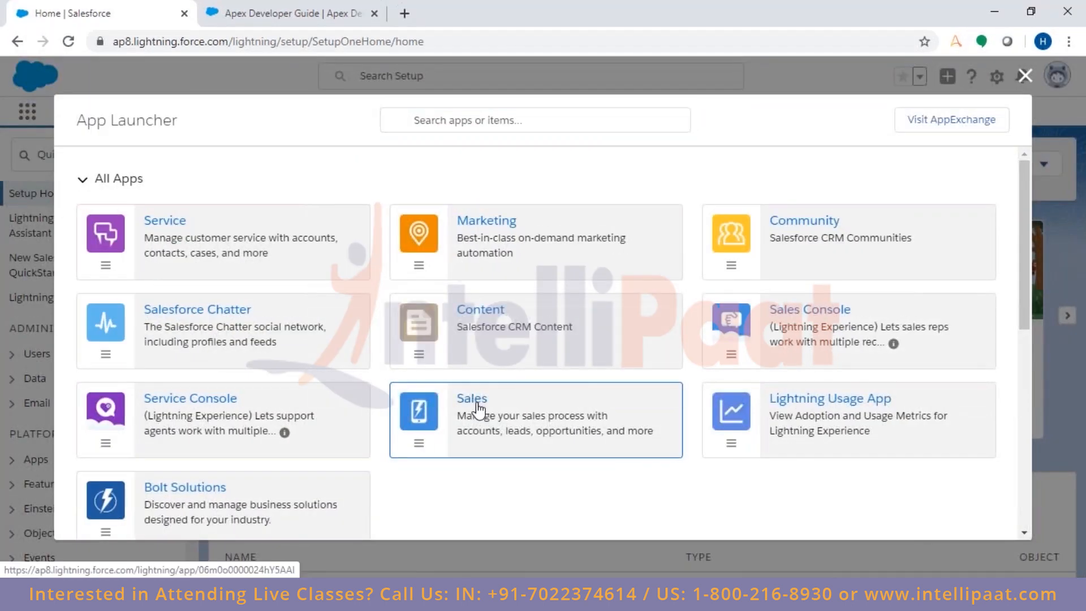
left_click(478, 407)
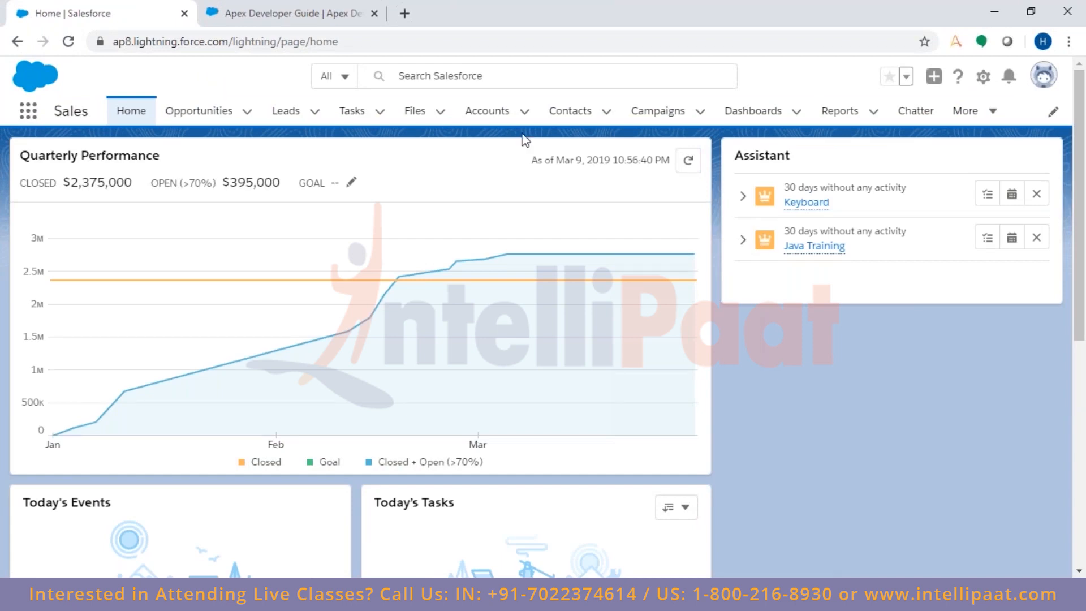
key("alt+Tab")
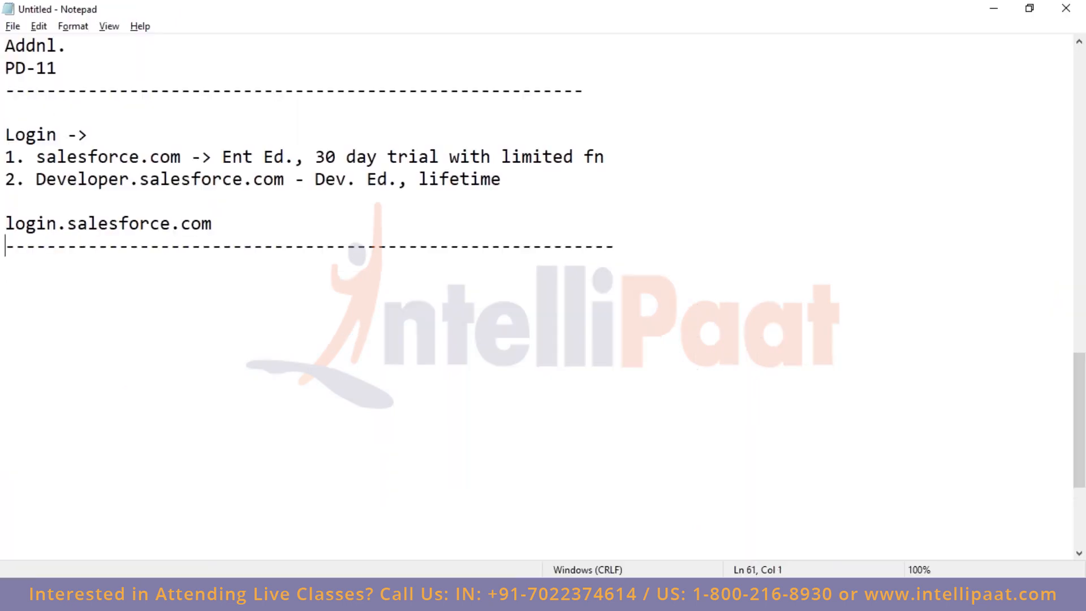
key("Up")
key("Up")
key("Up")
key("shift+Down")
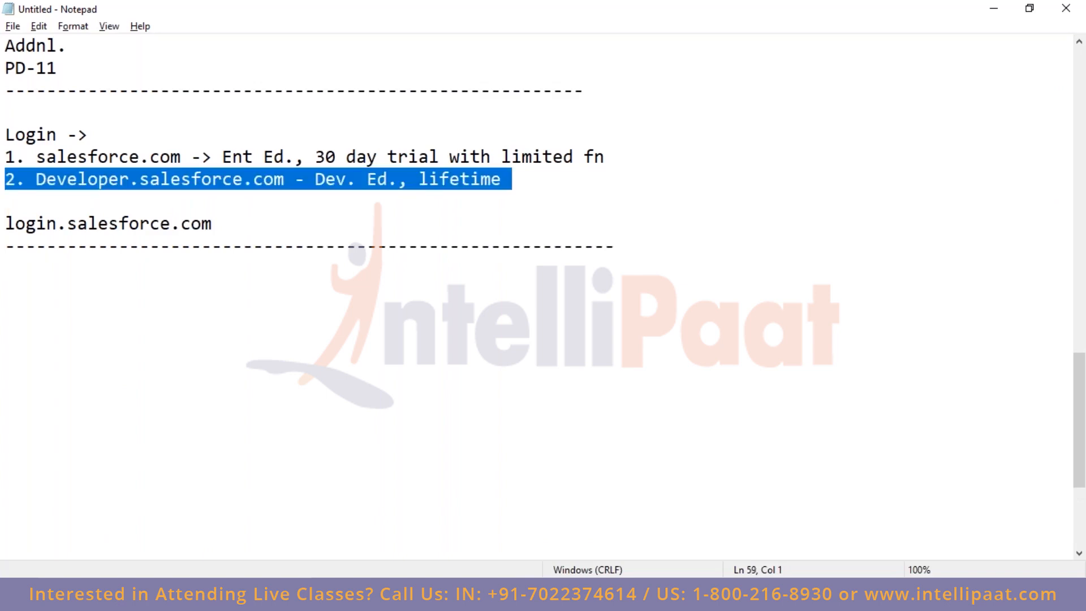
key("alt+Tab")
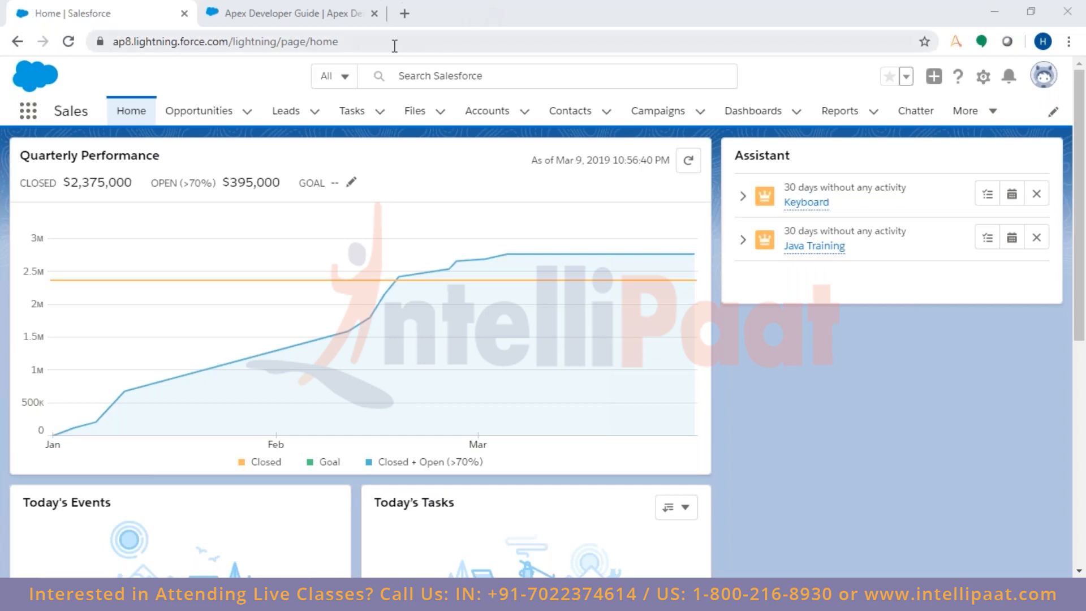
- Highlight the ap8 instance and the Sales app name, then show the Leads tab's Recently Viewed list
left_click_drag(114, 42, 136, 44)
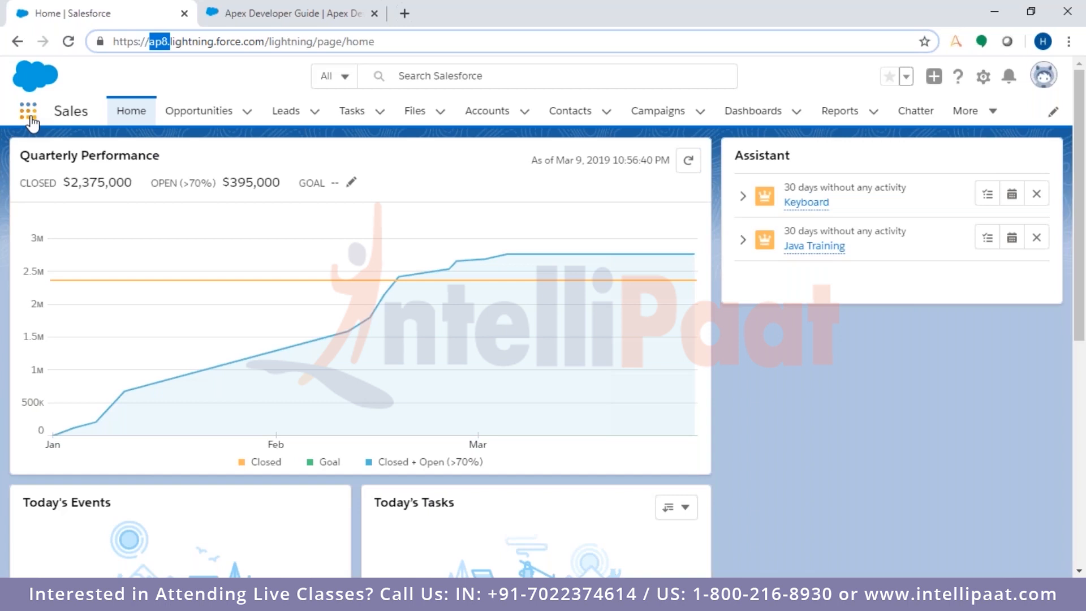
left_click_drag(56, 115, 88, 113)
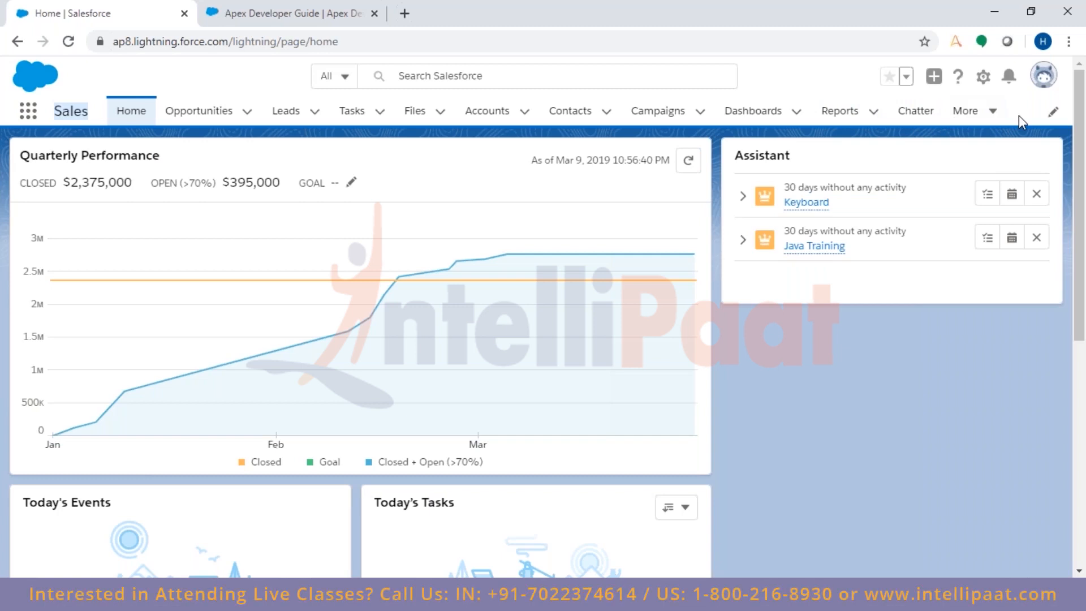
left_click(289, 118)
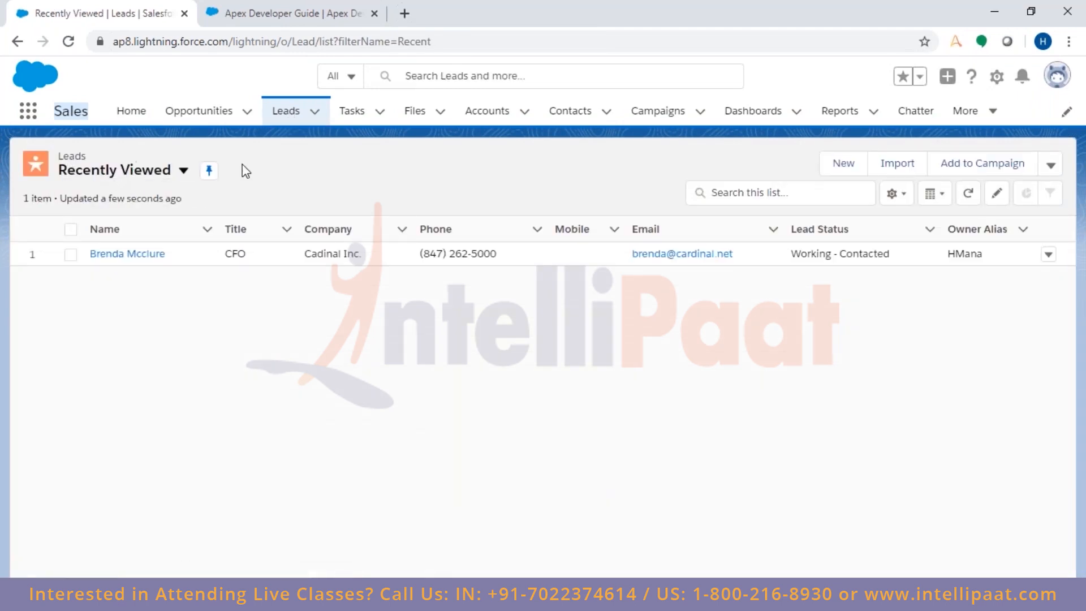
- Switch the Leads list view from Recently Viewed to All Open Leads
left_click(316, 115)
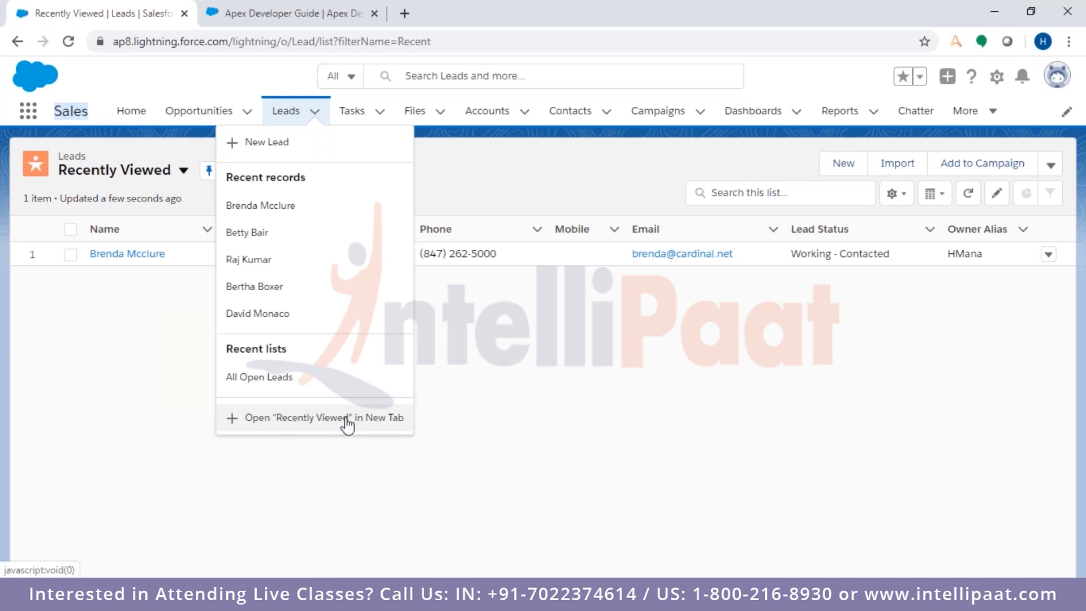
left_click(458, 181)
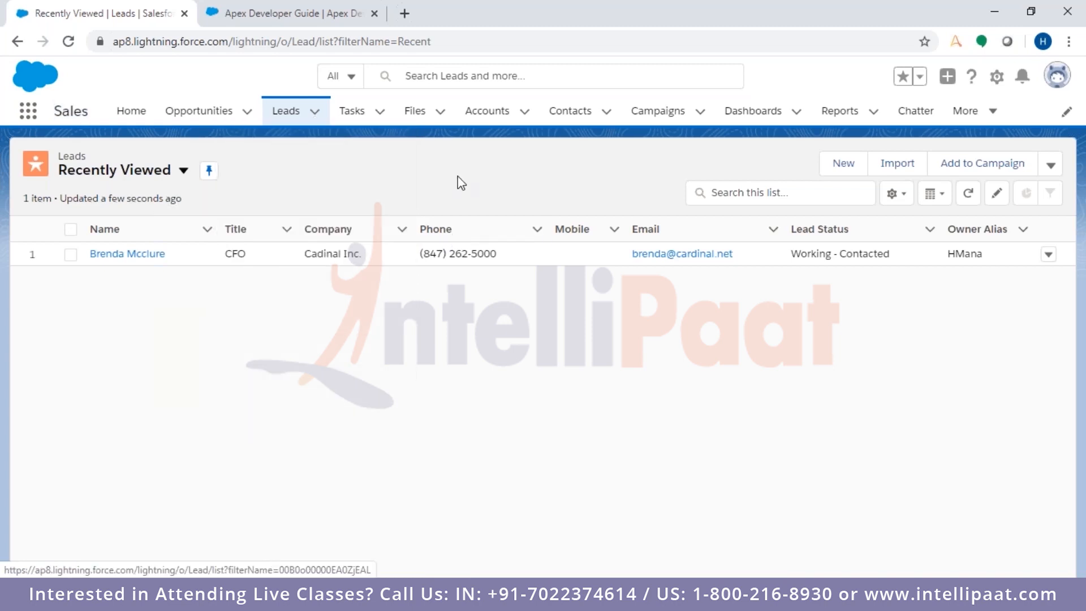
left_click(184, 171)
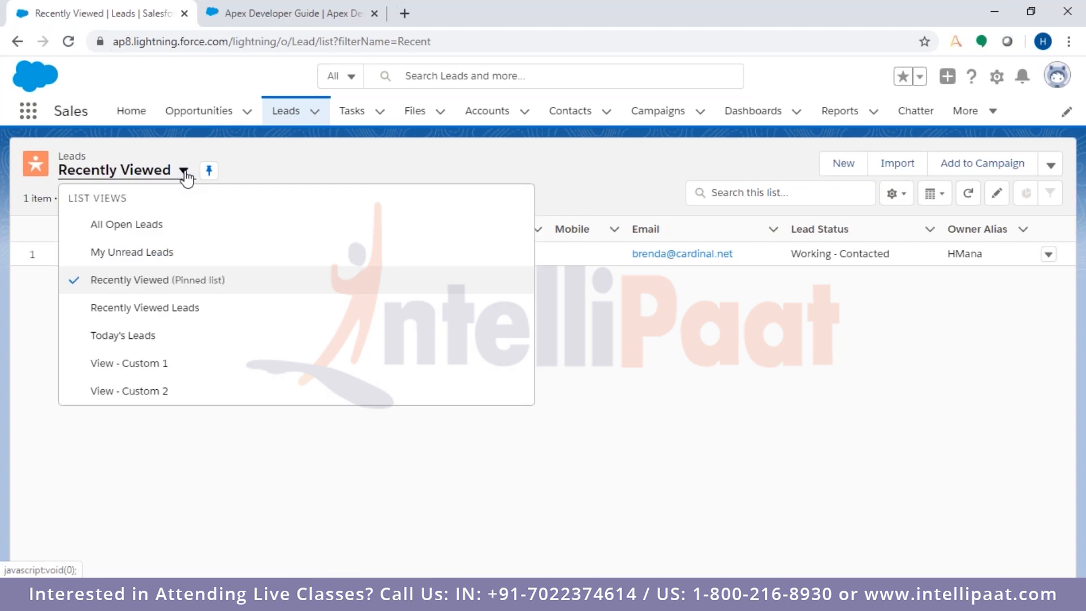
left_click(134, 229)
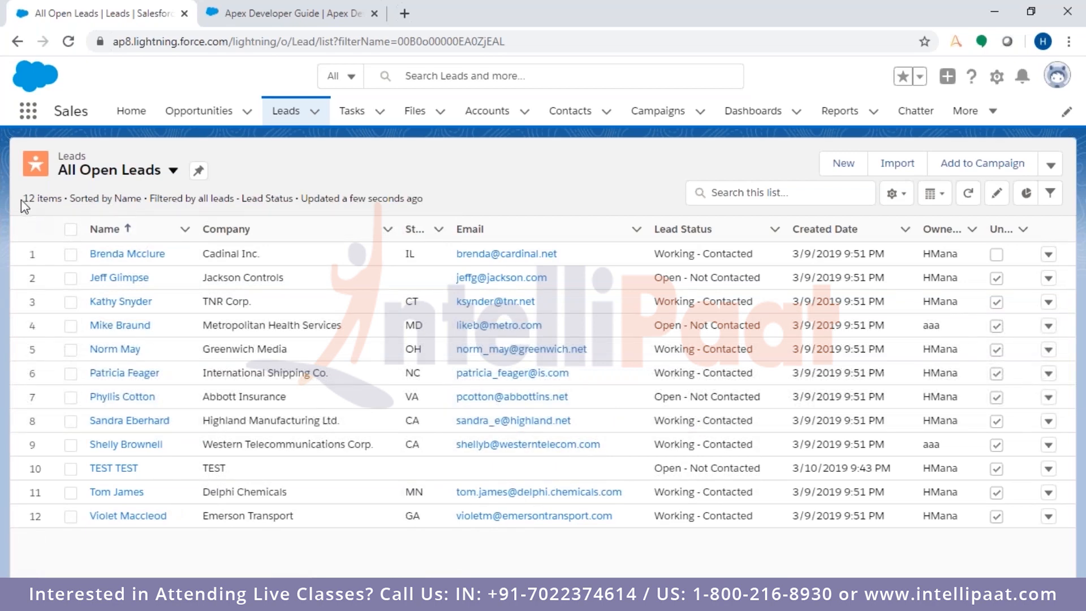
left_click_drag(22, 202, 46, 202)
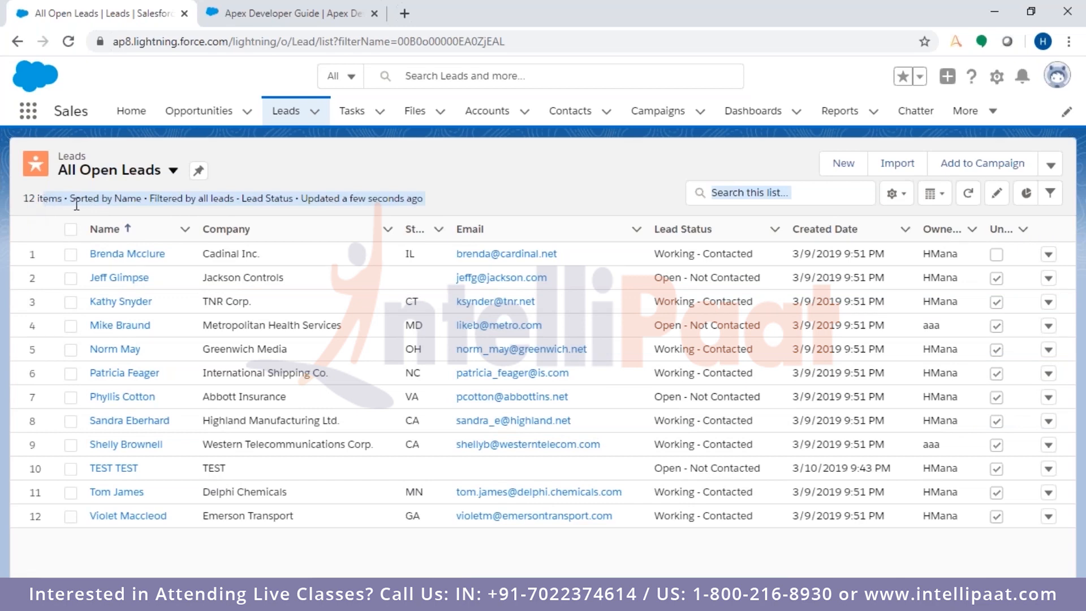
left_click(129, 237)
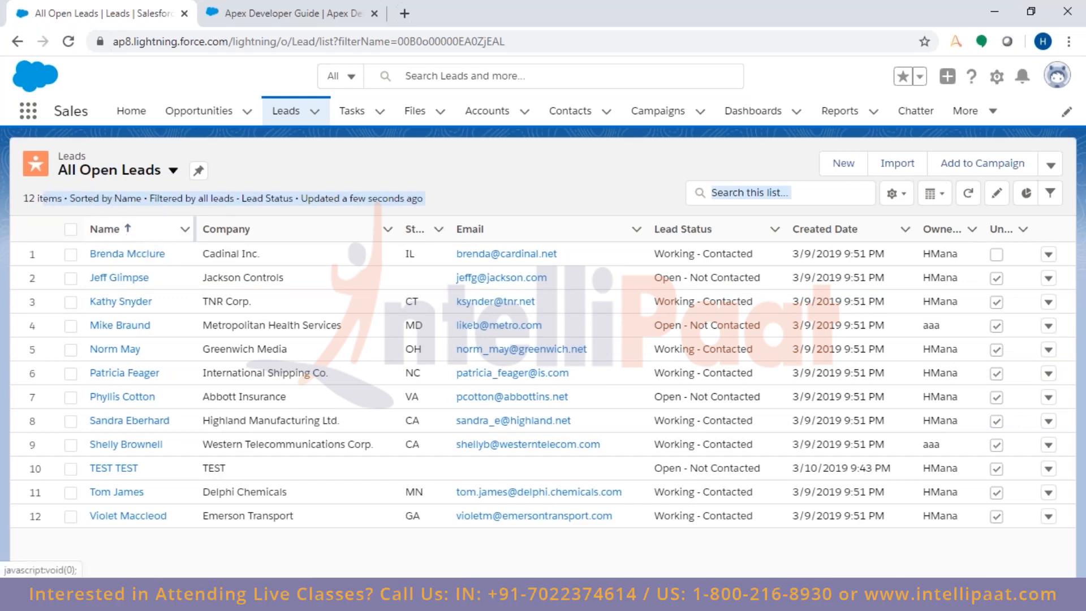
left_click(129, 233)
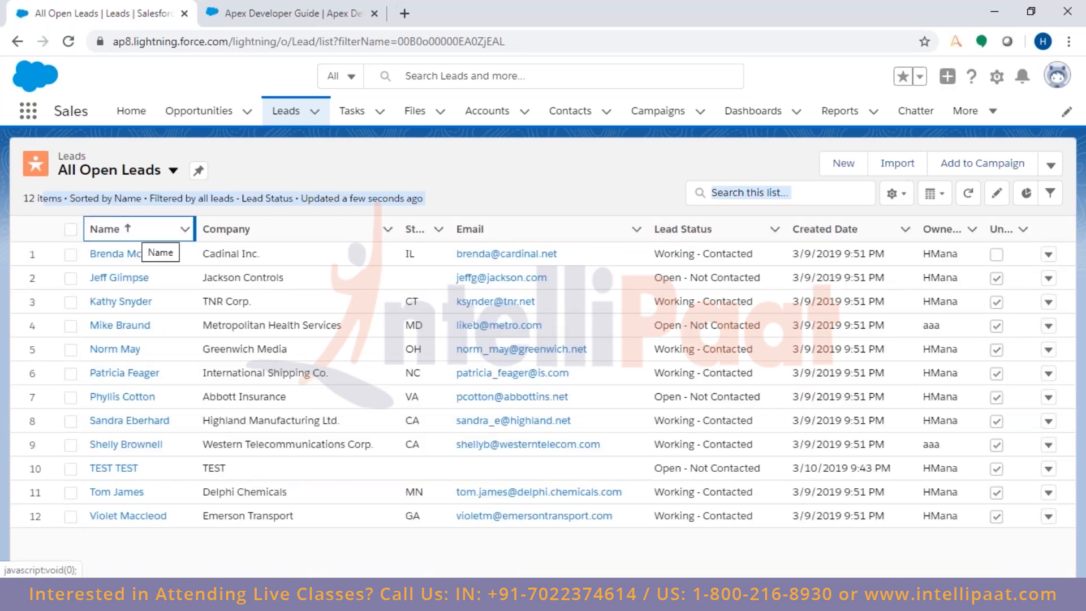
left_click(514, 238)
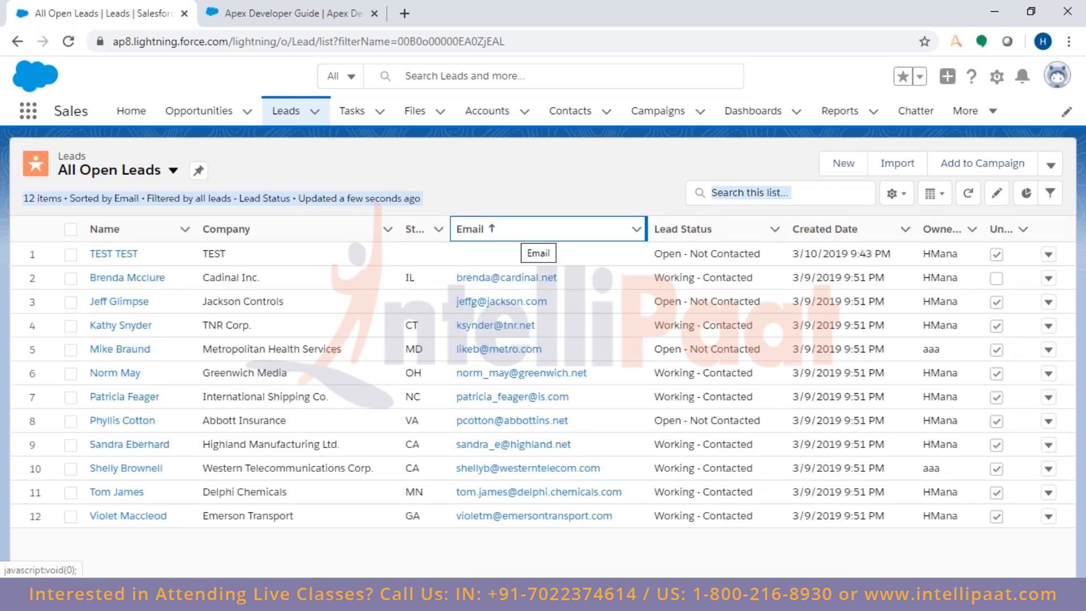
left_click(498, 231)
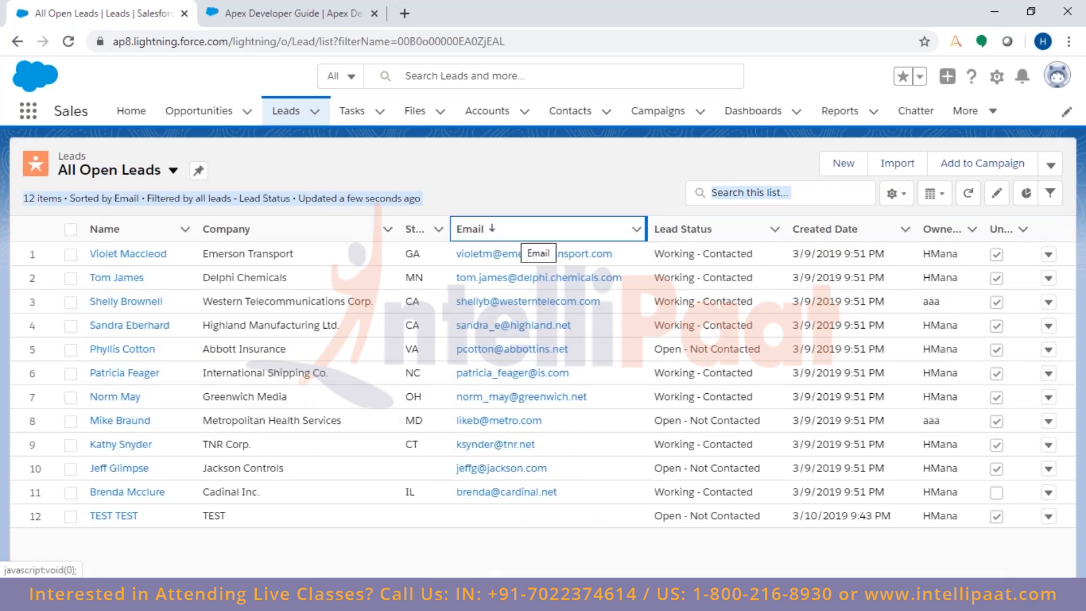
left_click(139, 231)
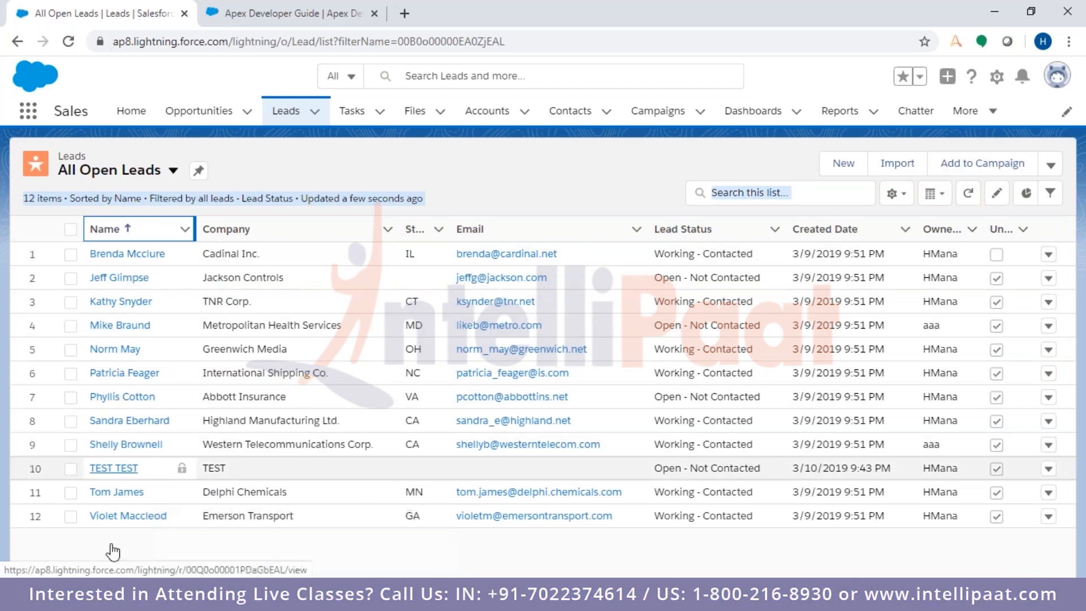
- Open the Cadinal Inc. CFO lead, view its Details, then return to the Activity tab
left_click(145, 255)
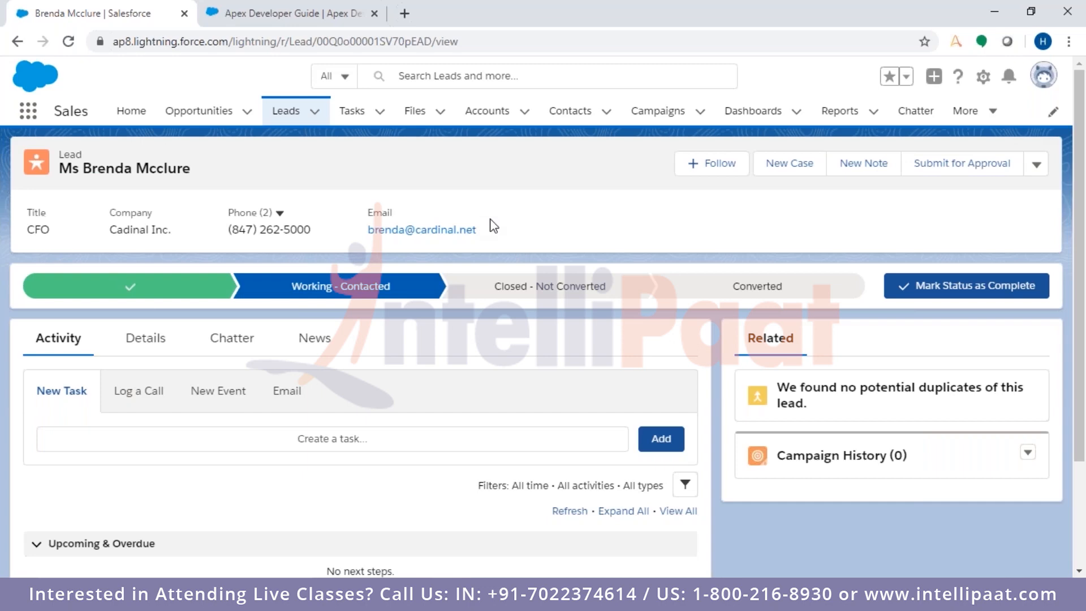
left_click_drag(60, 170, 163, 169)
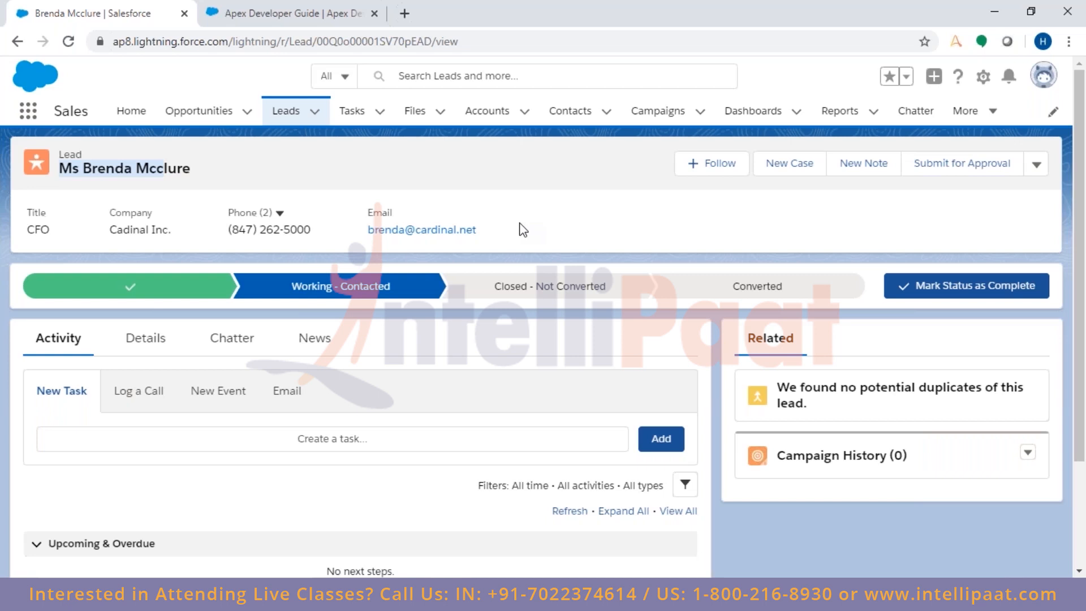
left_click(146, 347)
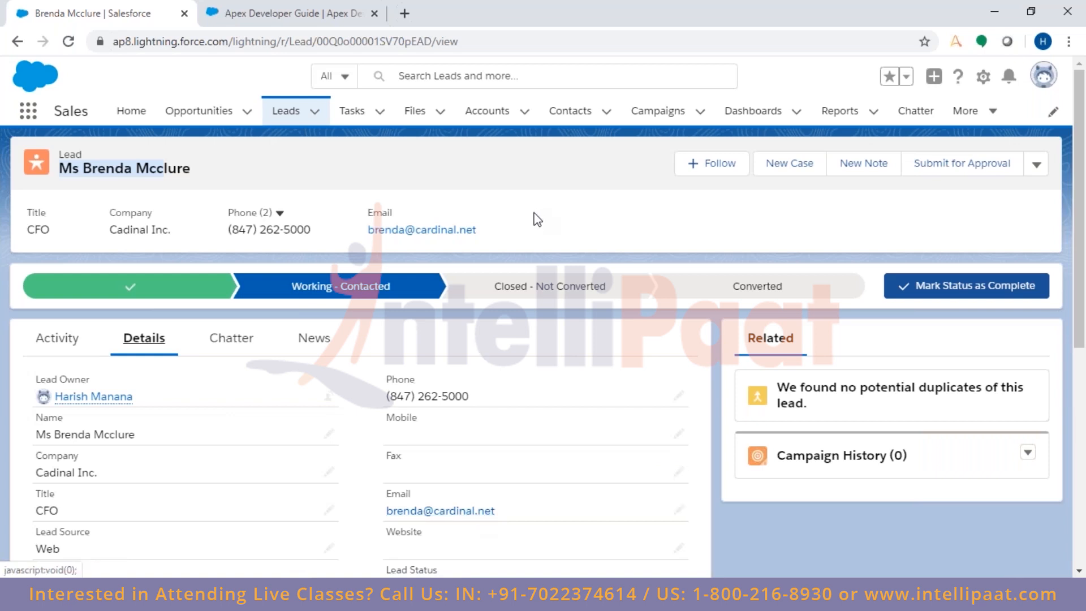
left_click(58, 343)
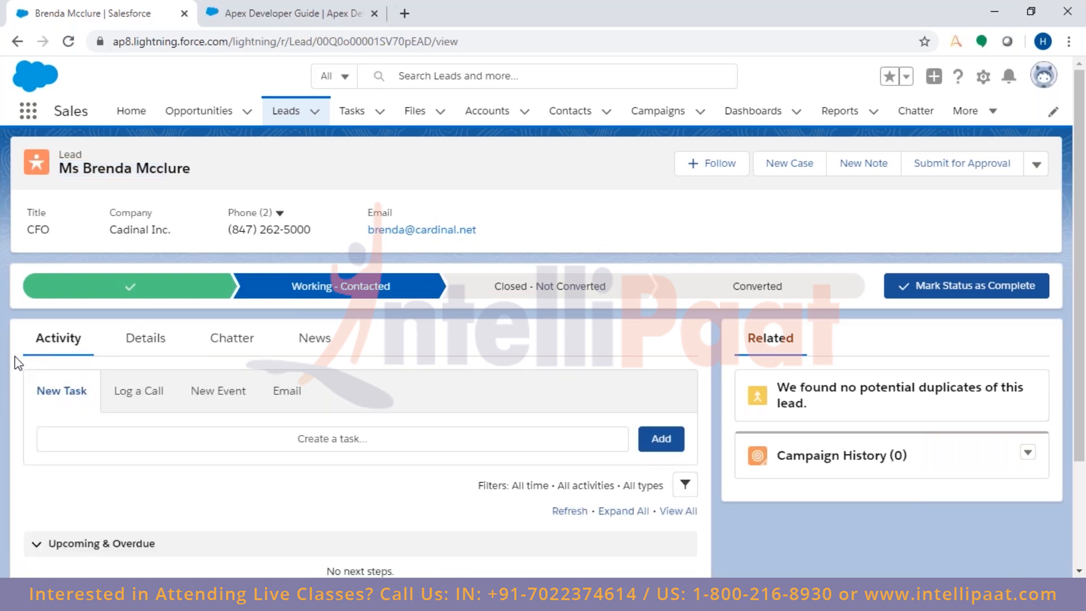
scroll(17, 362, "down", 1)
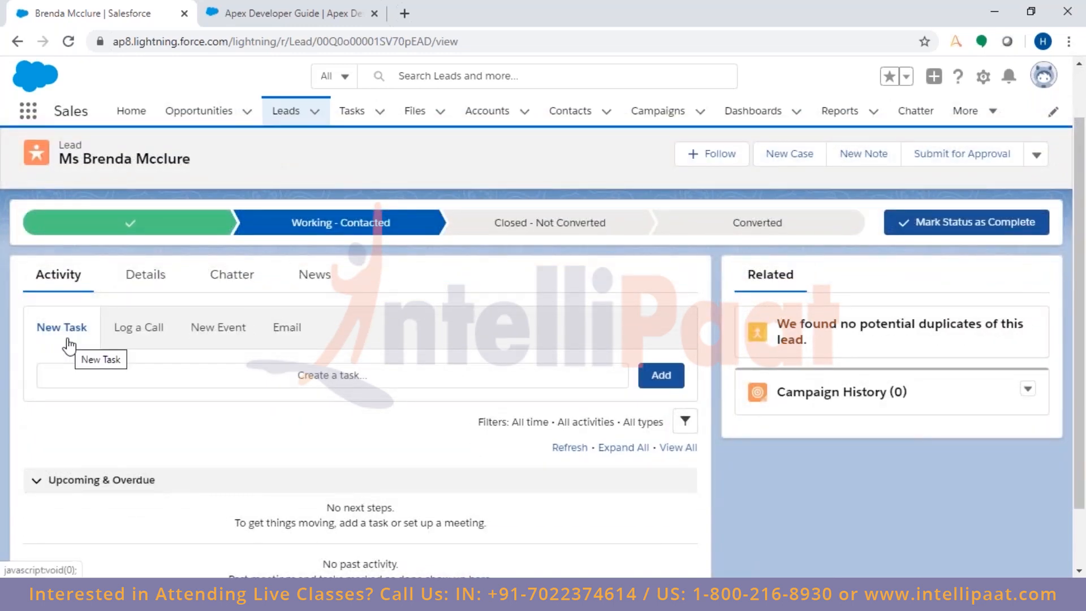
- Start a new task for the lead with subject Call and due date 1/15/2020
left_click(197, 375)
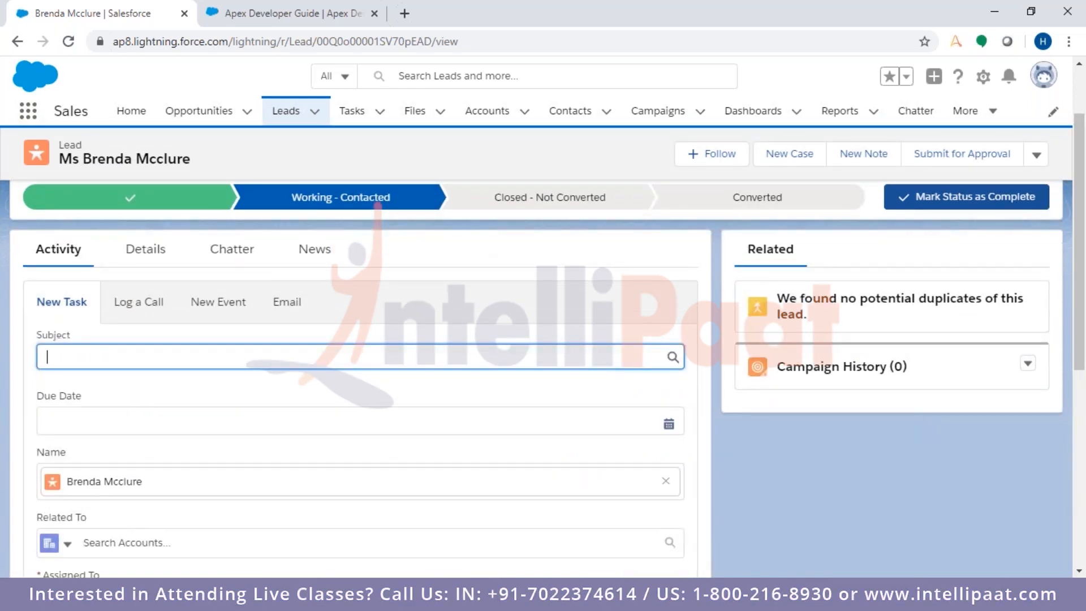
left_click(198, 358)
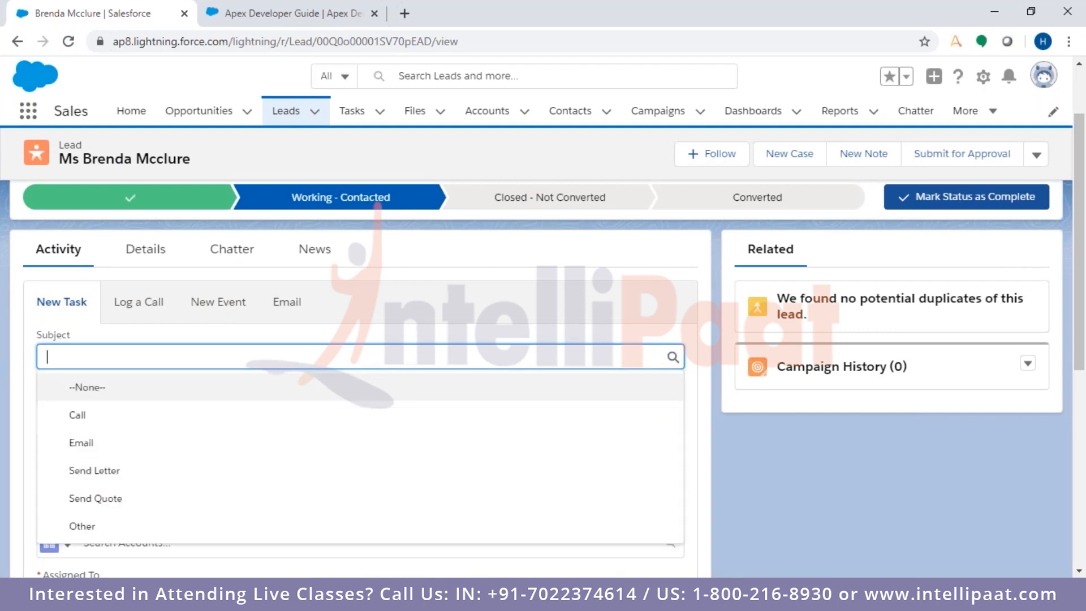
left_click(75, 421)
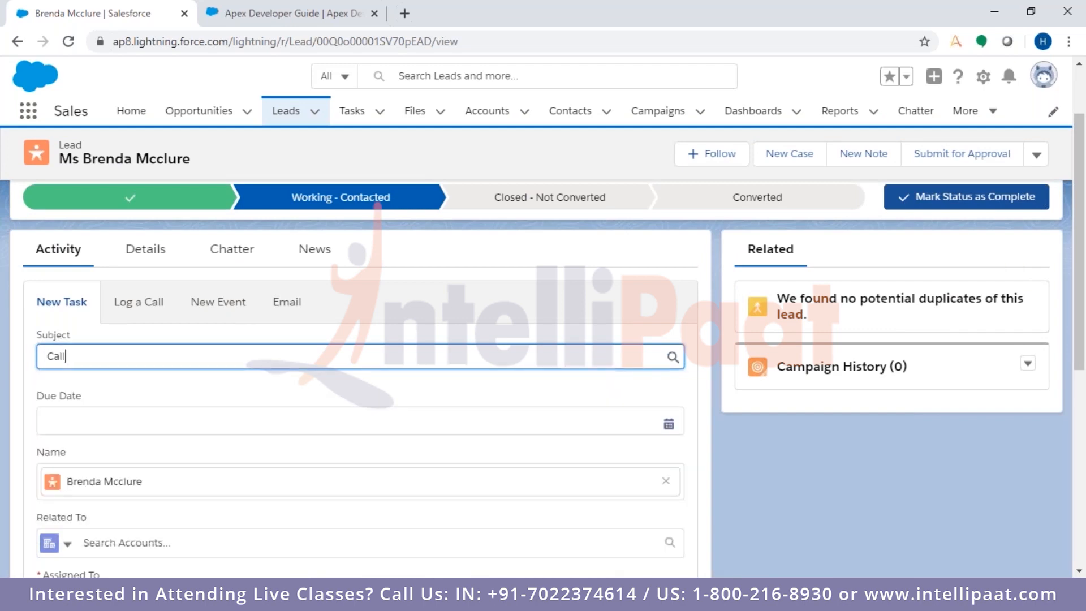
left_click(82, 423)
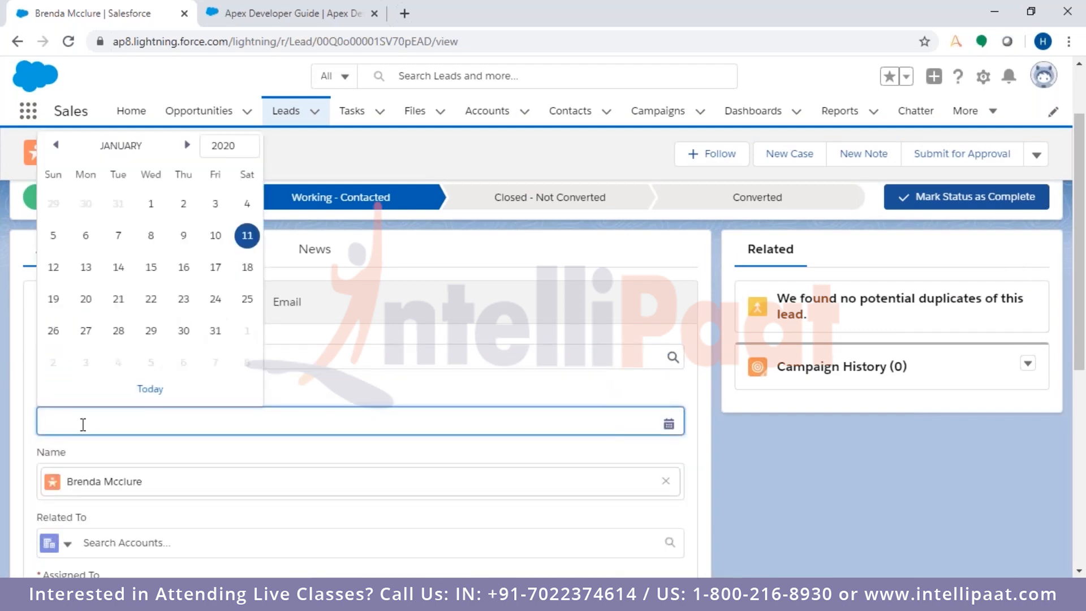
left_click(152, 269)
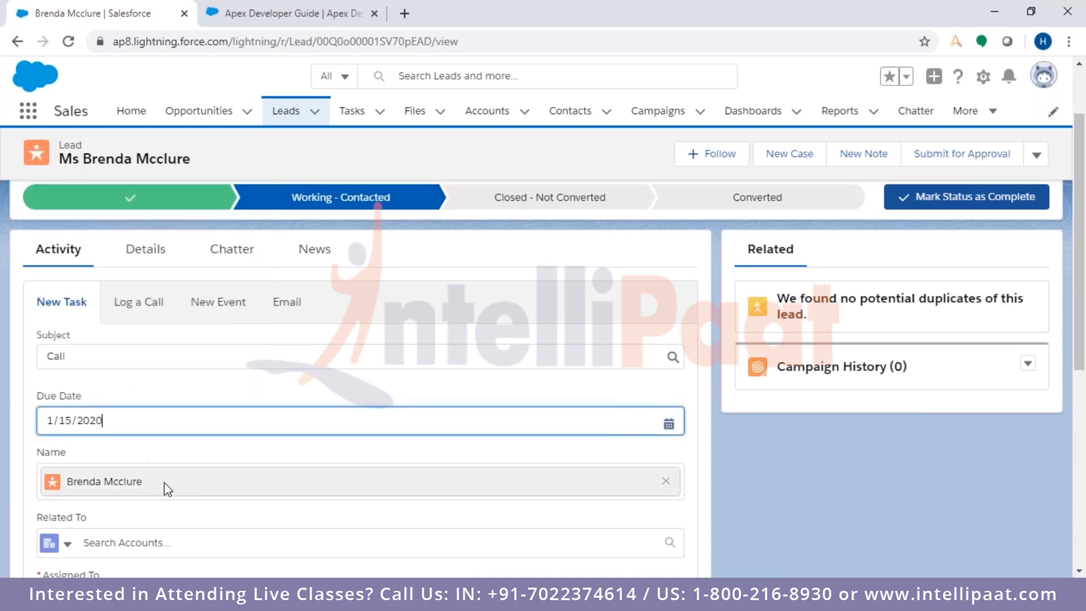
- Save the Call task and dismiss the task-created confirmation
left_click(26, 477)
scroll(26, 476, "down", 1)
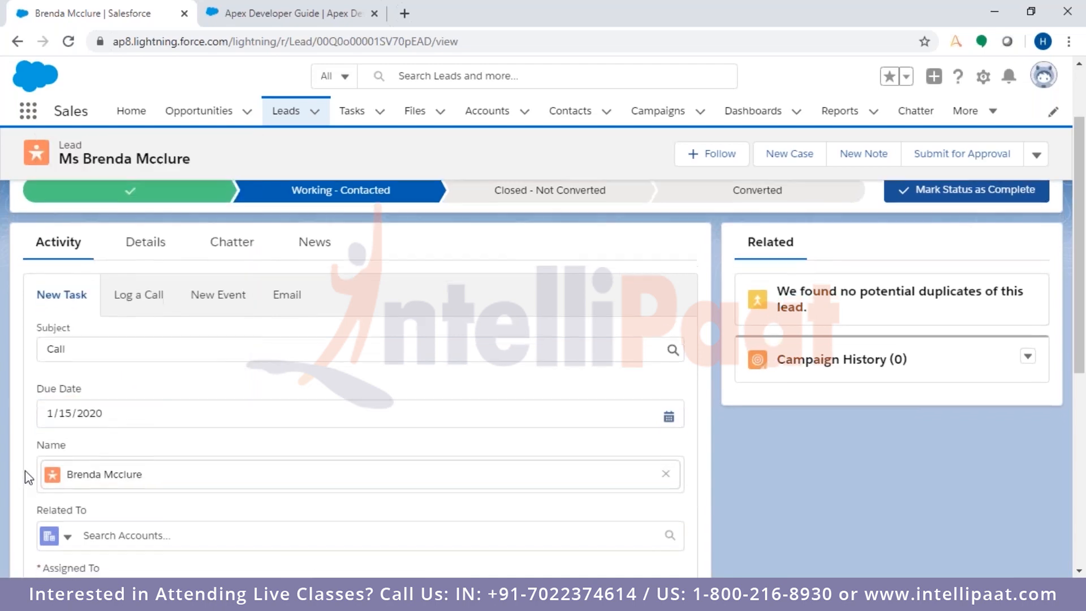
scroll(29, 475, "down", 3)
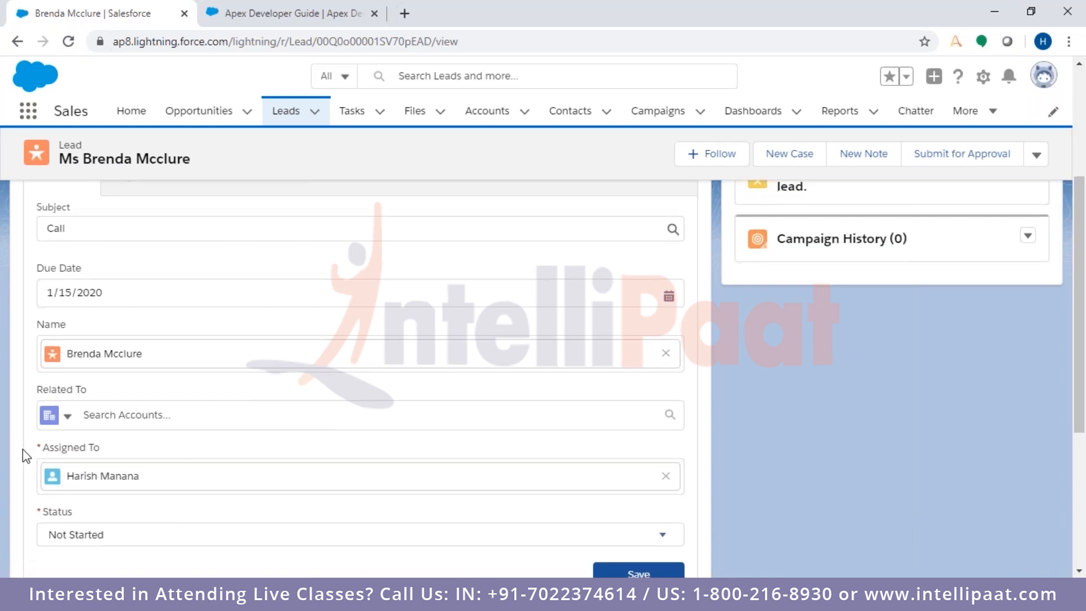
scroll(22, 448, "down", 3)
left_click(648, 450)
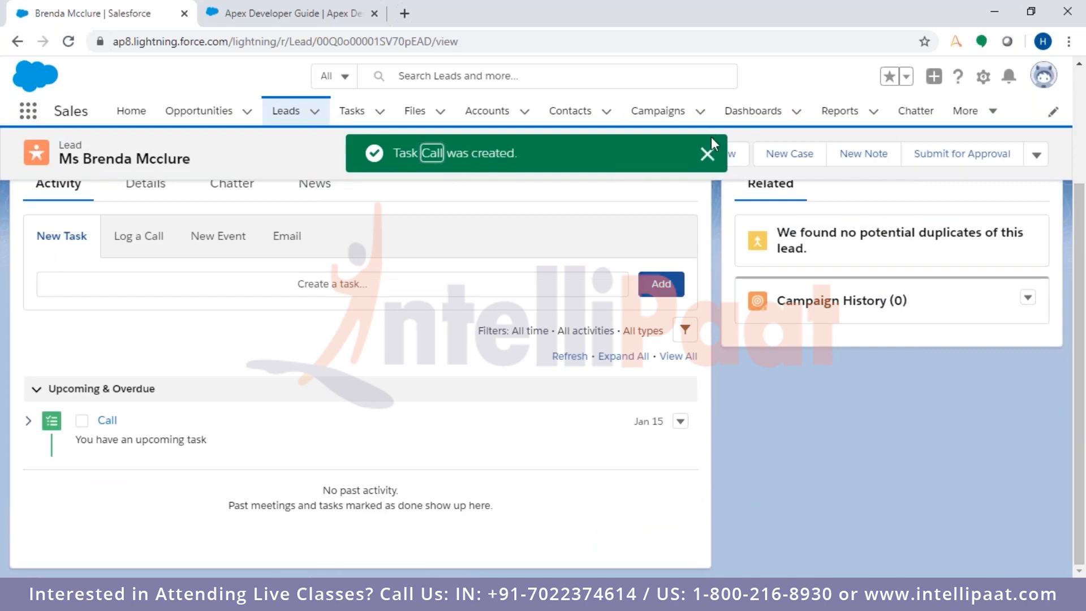
left_click(706, 153)
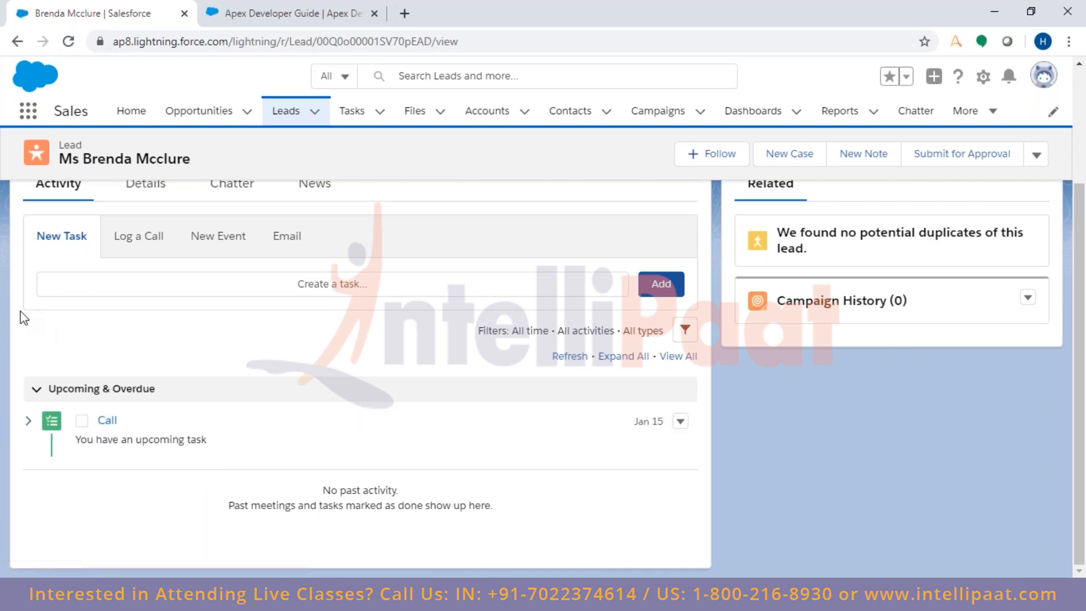
scroll(23, 318, "up", 3)
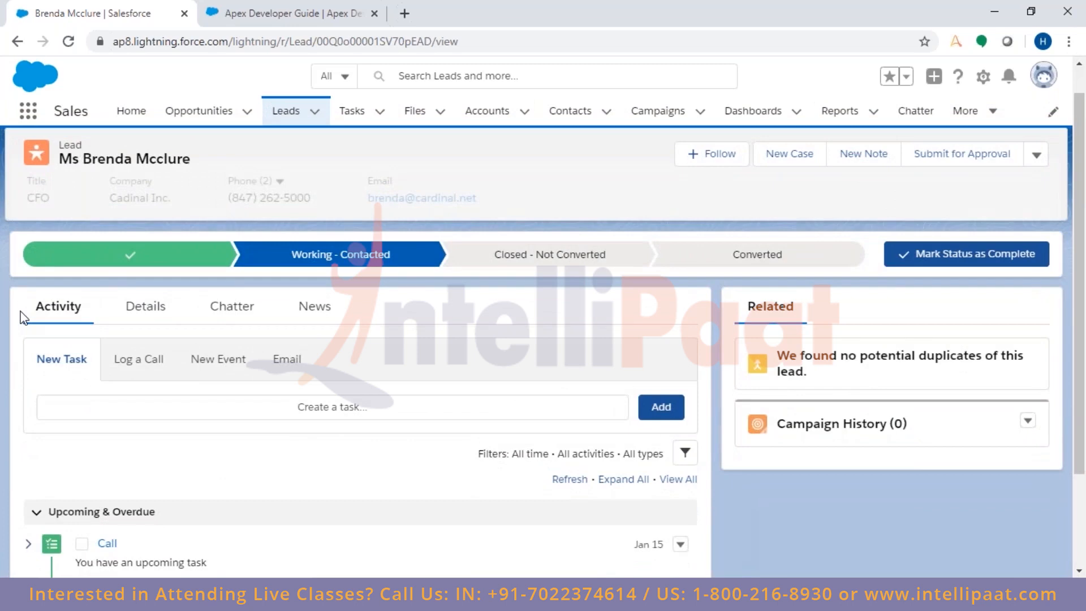
scroll(22, 317, "down", 3)
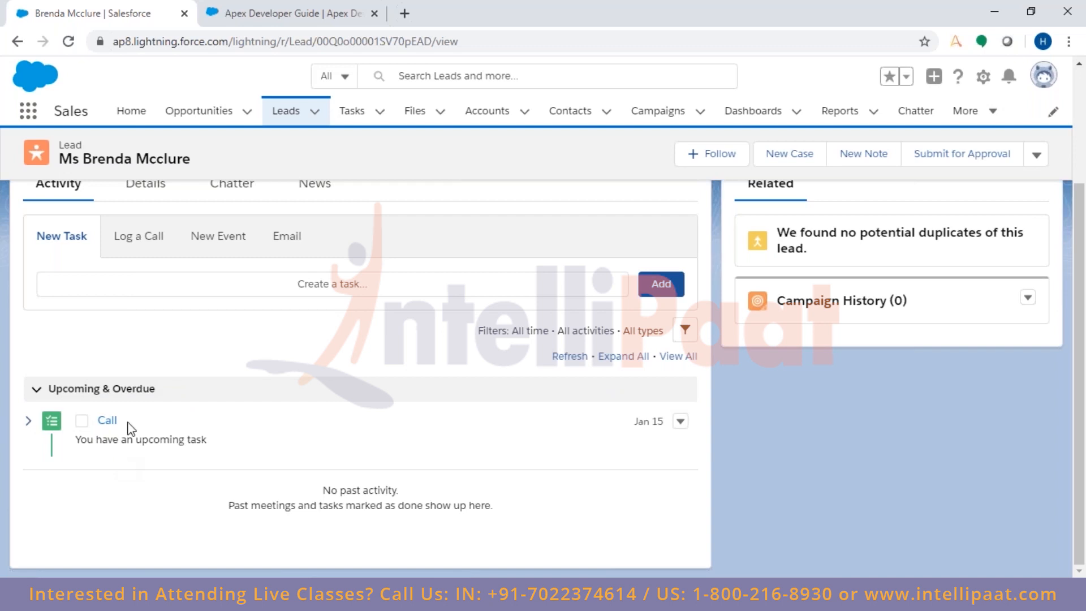
- Log a call on the lead with the comment that she is OOO and back on 15/Jan
left_click(143, 248)
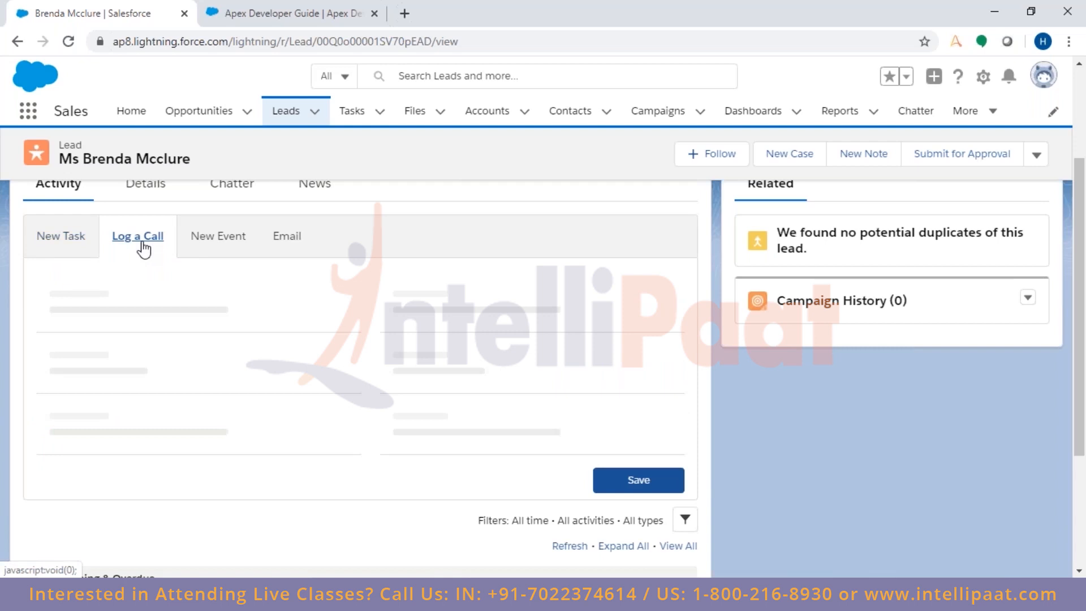
left_click(427, 291)
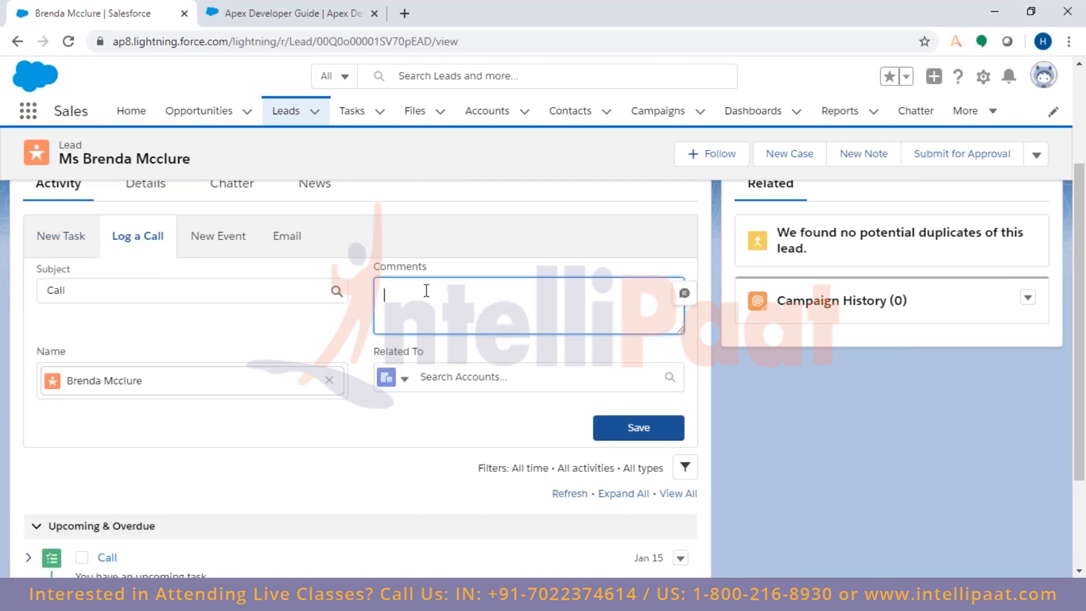
type("Be")
key("BackSpace")
type("renda is OOO and")
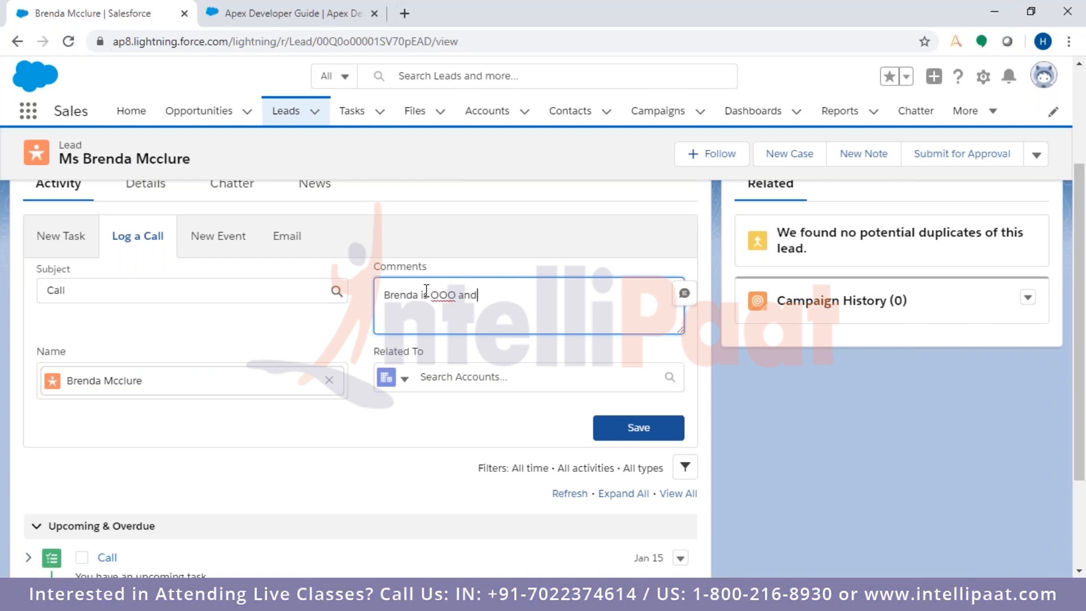
type(" be back on 15/Jan.")
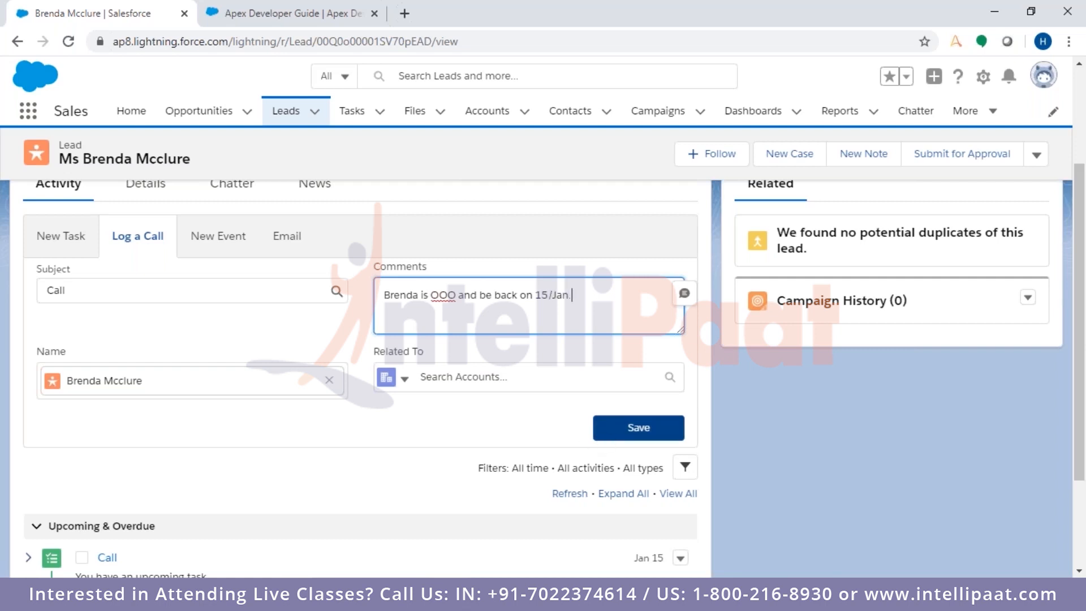
left_click(638, 432)
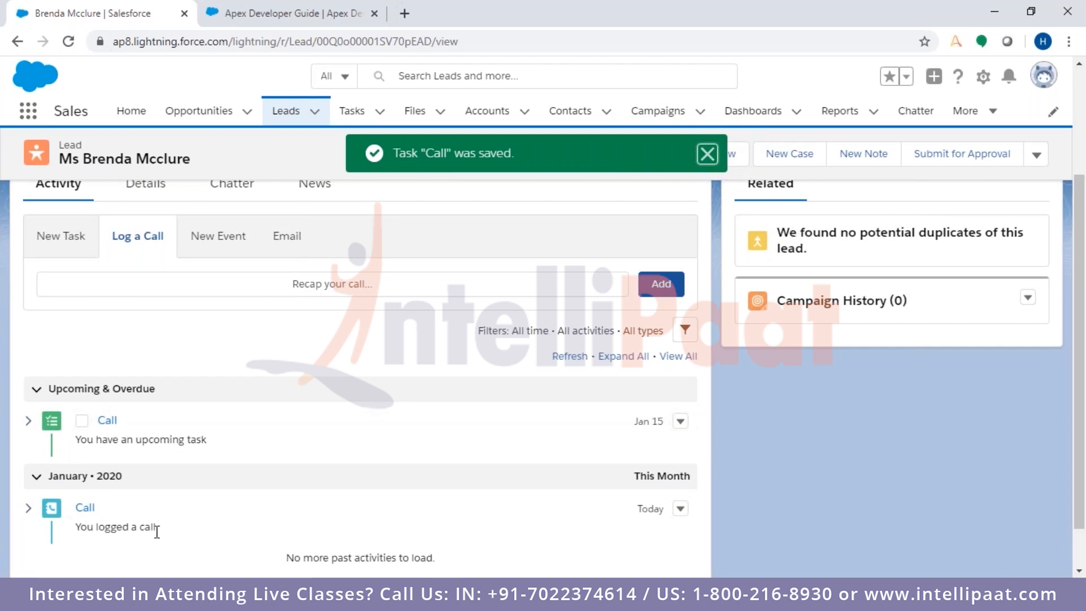
- Switch from the email composer to the lead's Details tab and scroll through its fields
left_click(287, 241)
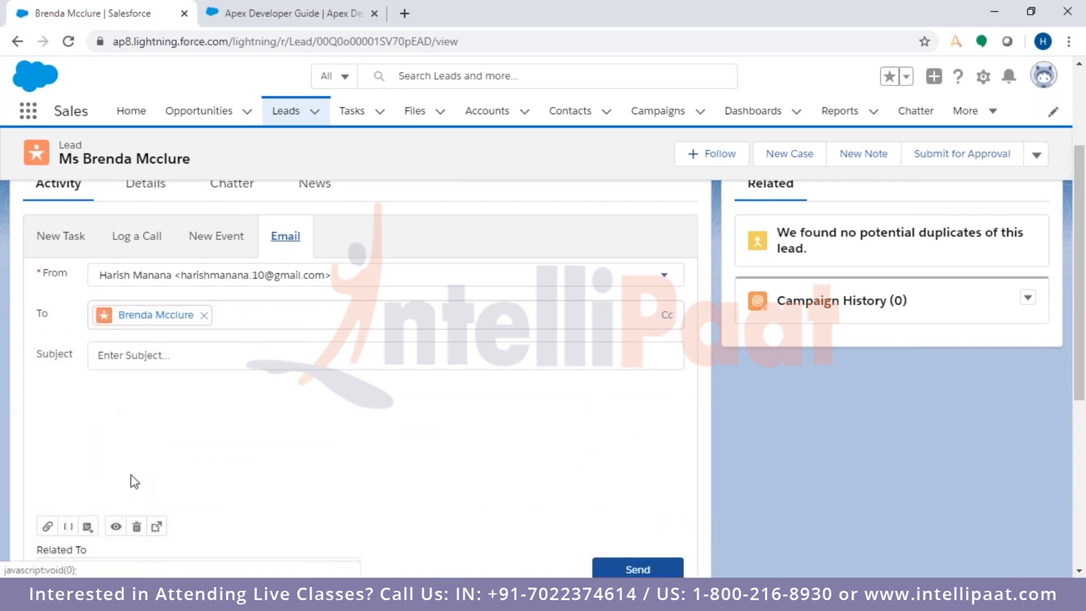
scroll(21, 402, "down", 5)
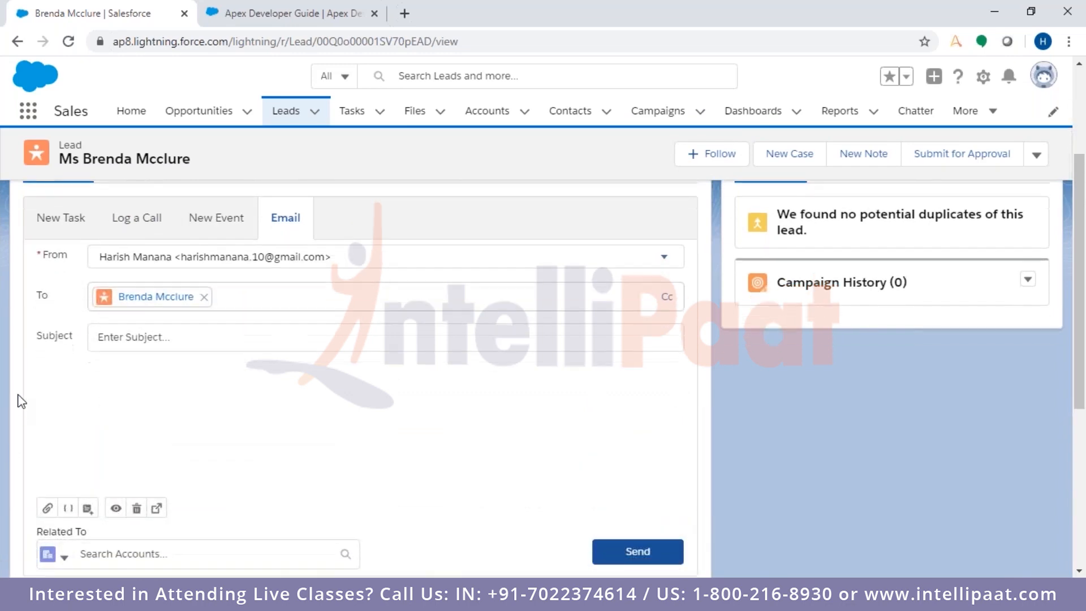
scroll(22, 401, "up", 5)
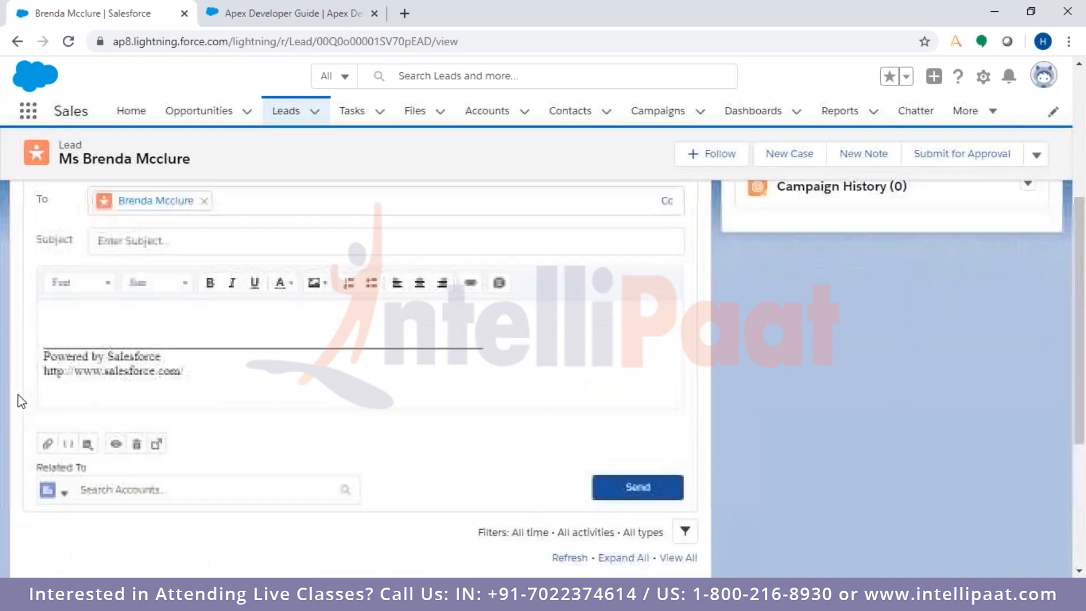
scroll(22, 402, "up", 3)
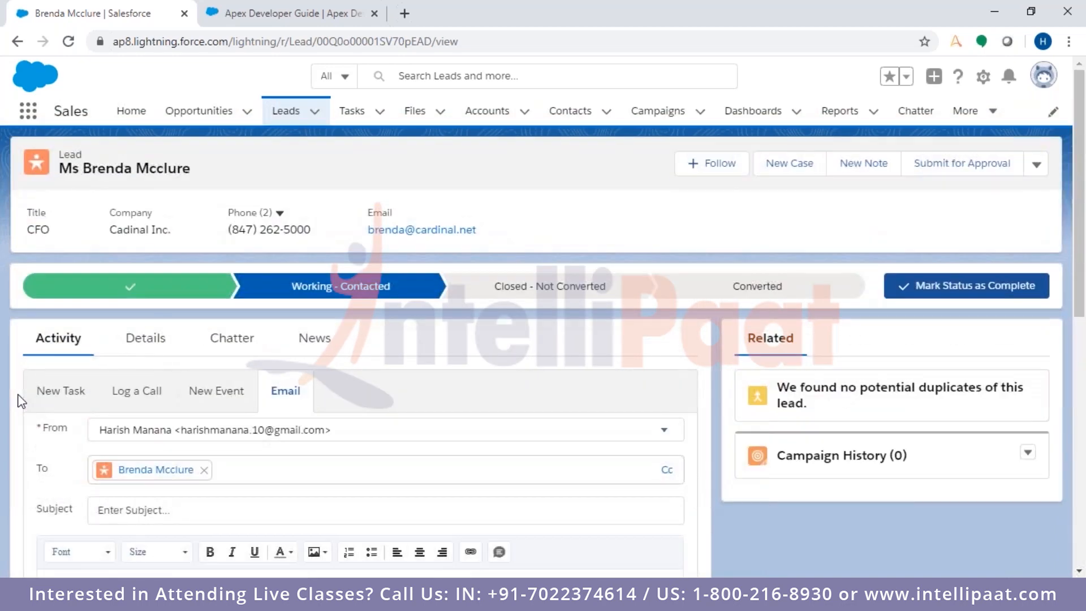
left_click(157, 351)
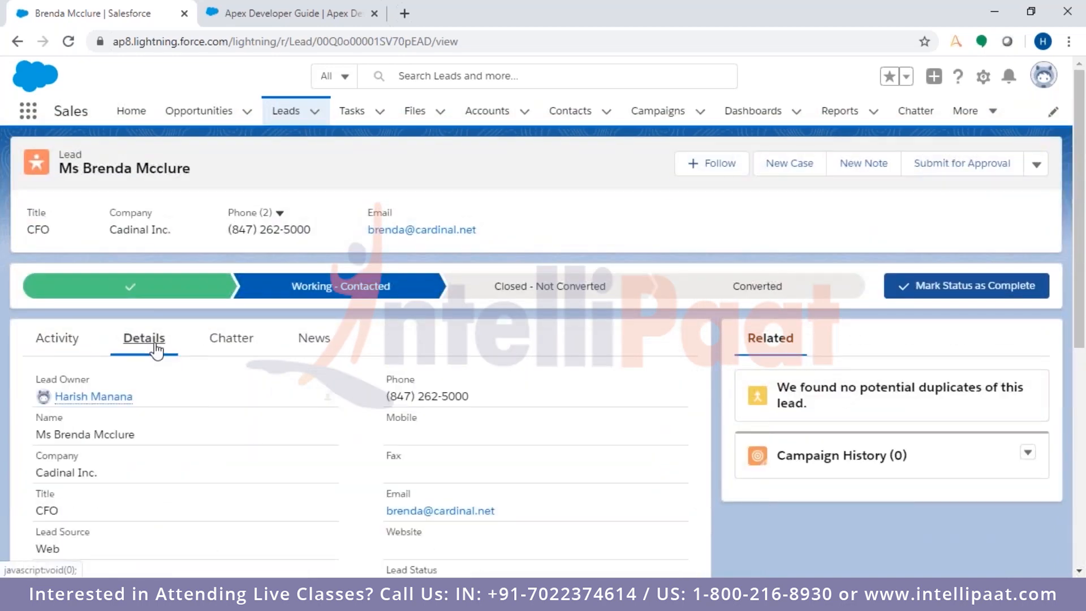
key("Right")
key("Right")
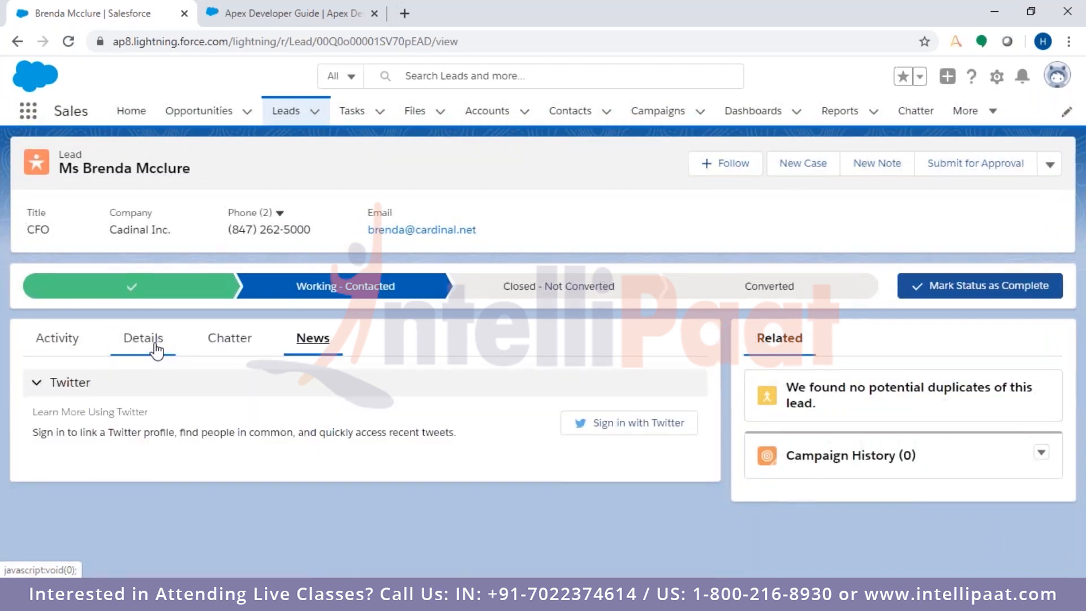
key("Left")
key("Left")
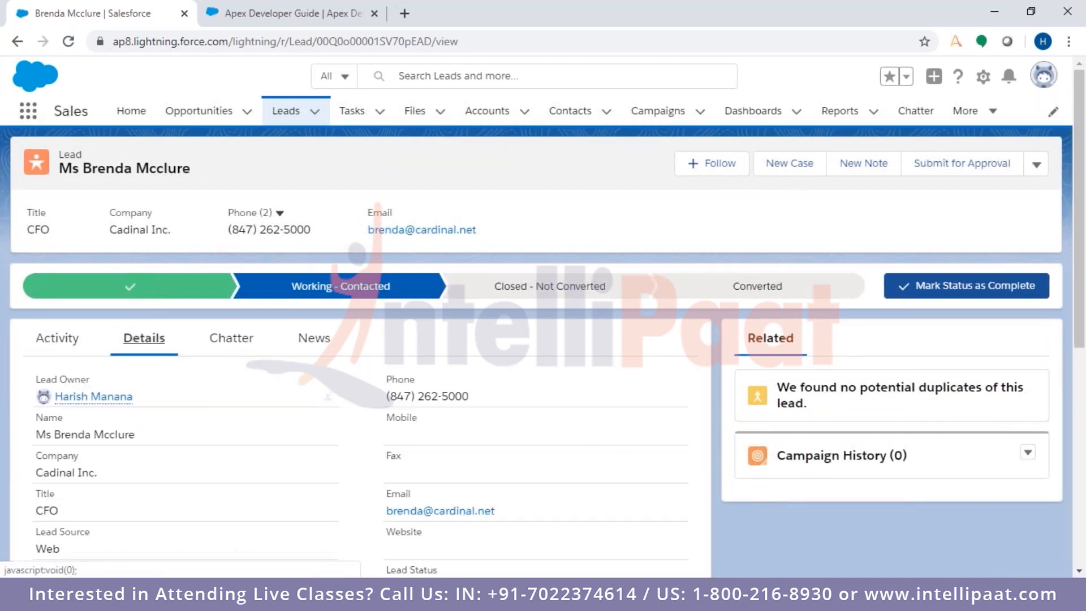
scroll(71, 249, "down", 3)
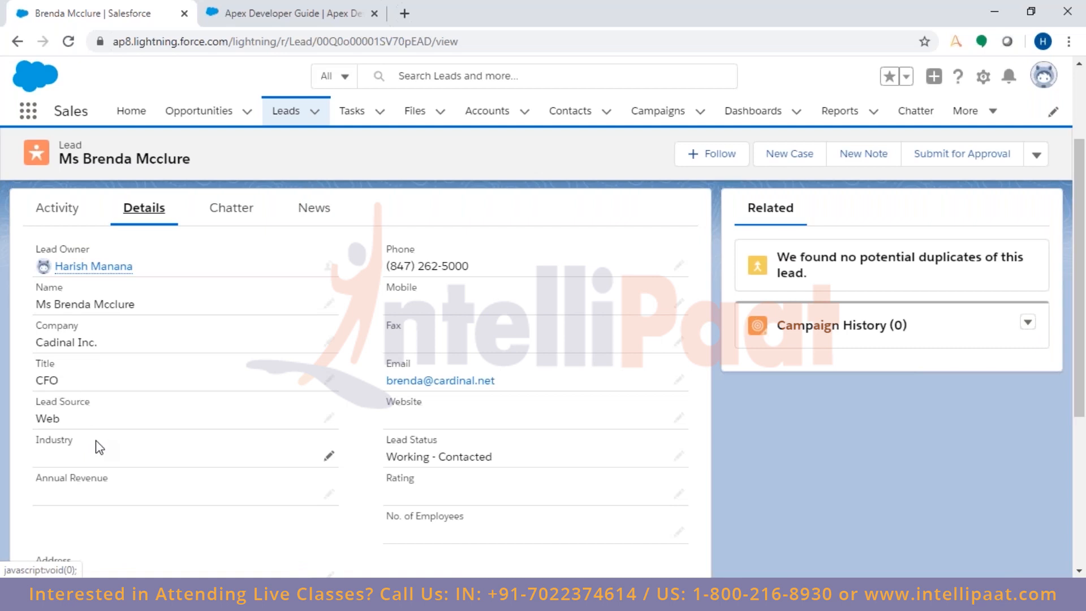
scroll(229, 427, "down", 1)
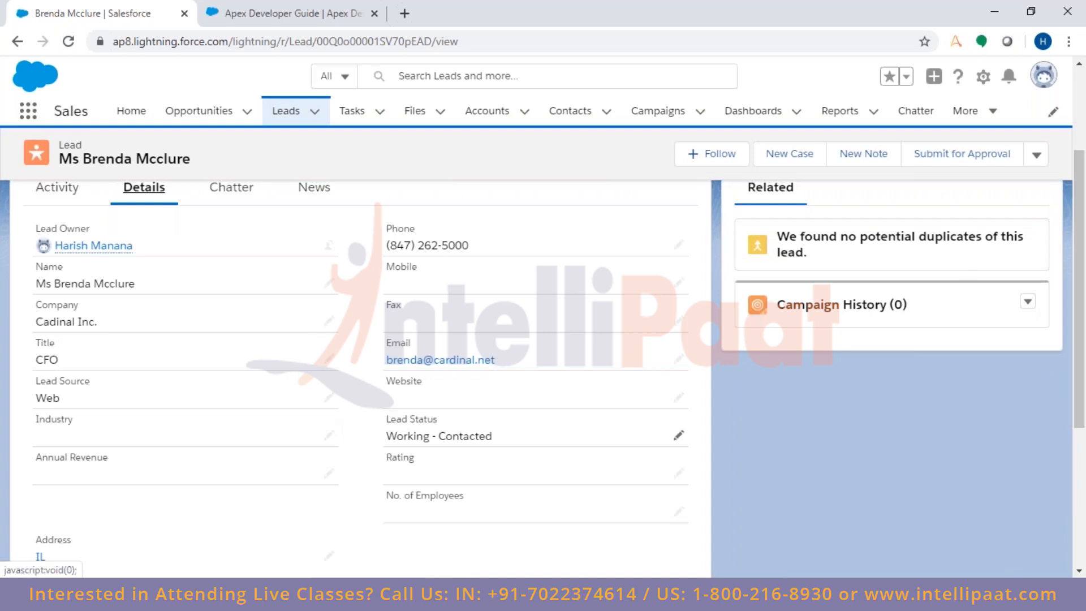
key("alt+Tab")
- Write a 'Page Layout ->' heading with '1. Detail' and '2. Edit' items in the notes
type("Page Layout ->")
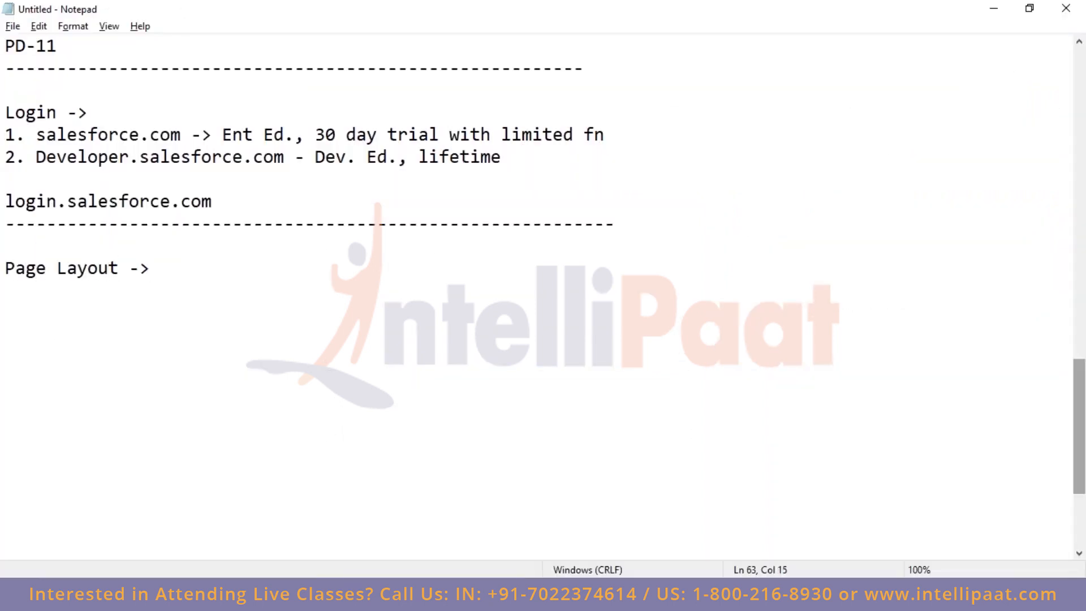
key("Return")
type("Detail")
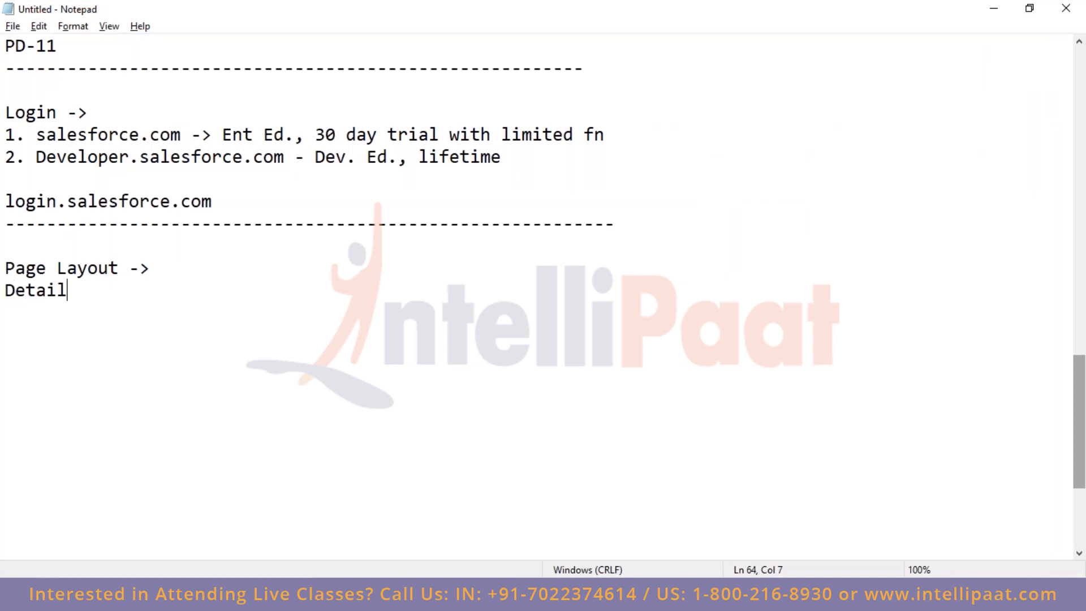
type("s")
key("Return")
key("Up")
type("1.")
key("Right")
key("Right")
key("Right")
key("Right")
key("Right")
key("Right")
key("Delete")
key("Down")
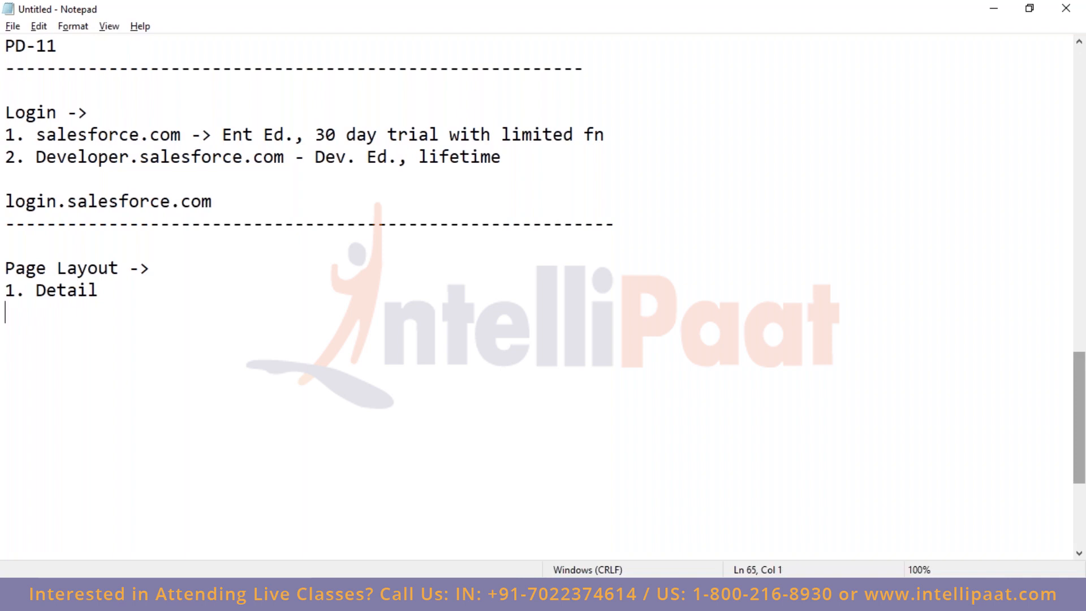
type("2. Edit")
key("alt+Tab")
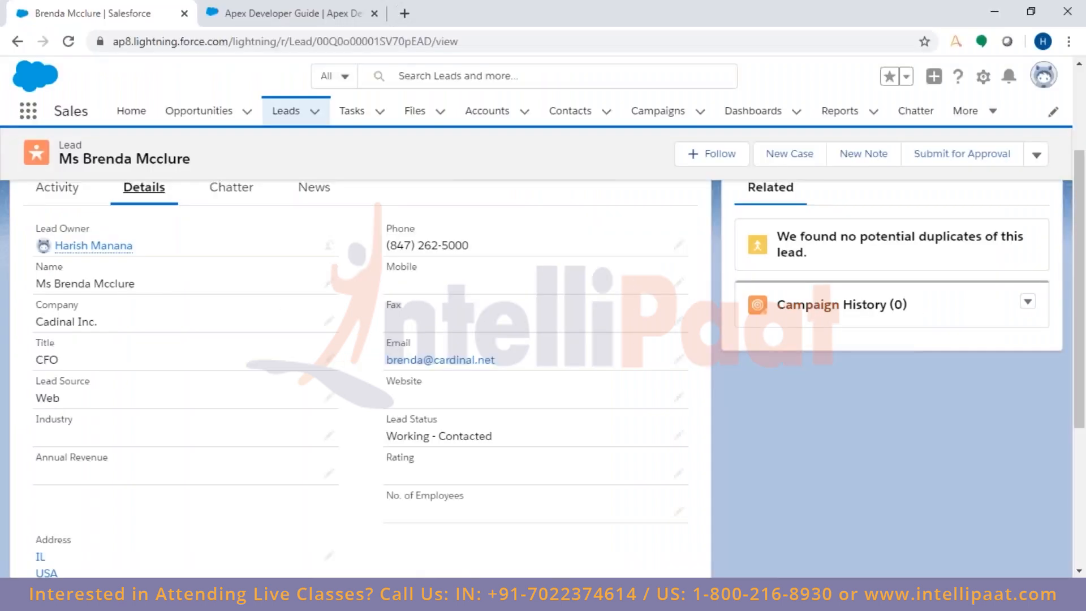
- Change the lead's Mobile field to 9999999 and save the record
left_click_drag(1081, 421, 1081, 379)
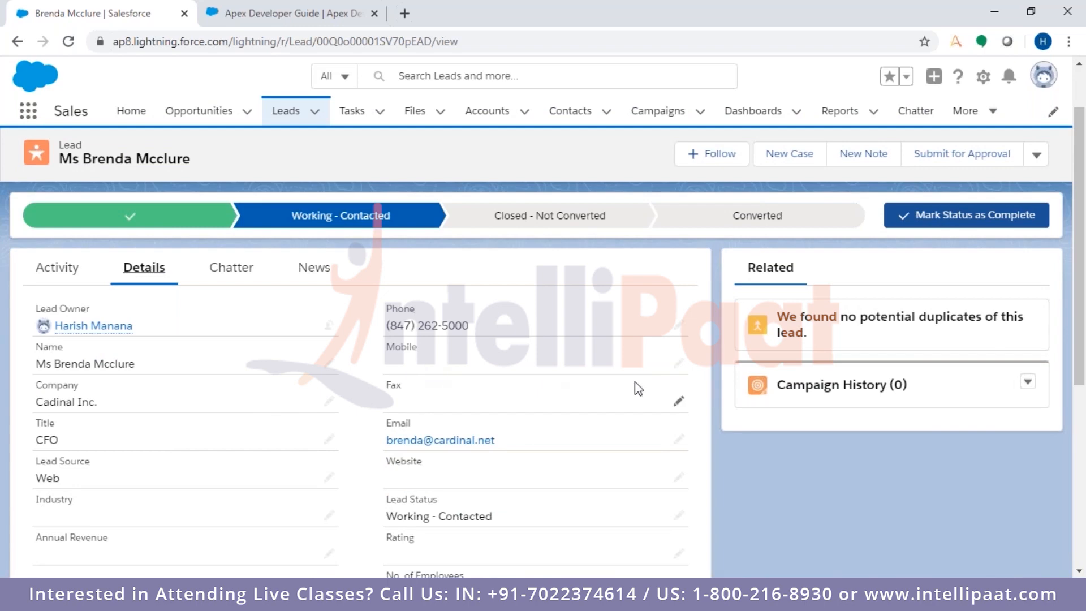
left_click(679, 366)
left_click(412, 397)
type("9999999")
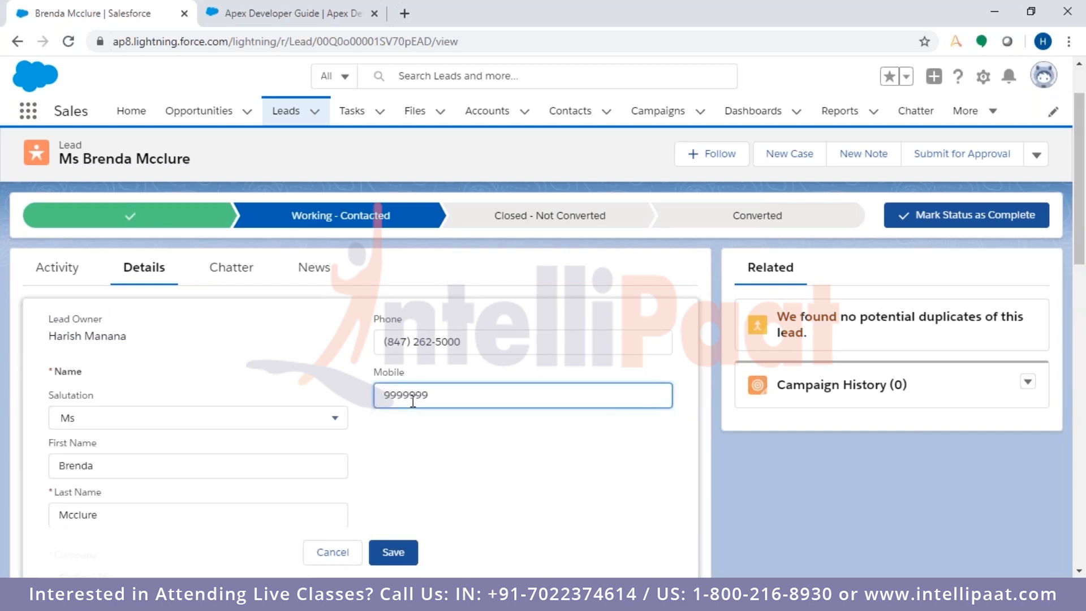
left_click(466, 467)
left_click_drag(1082, 198, 1083, 232)
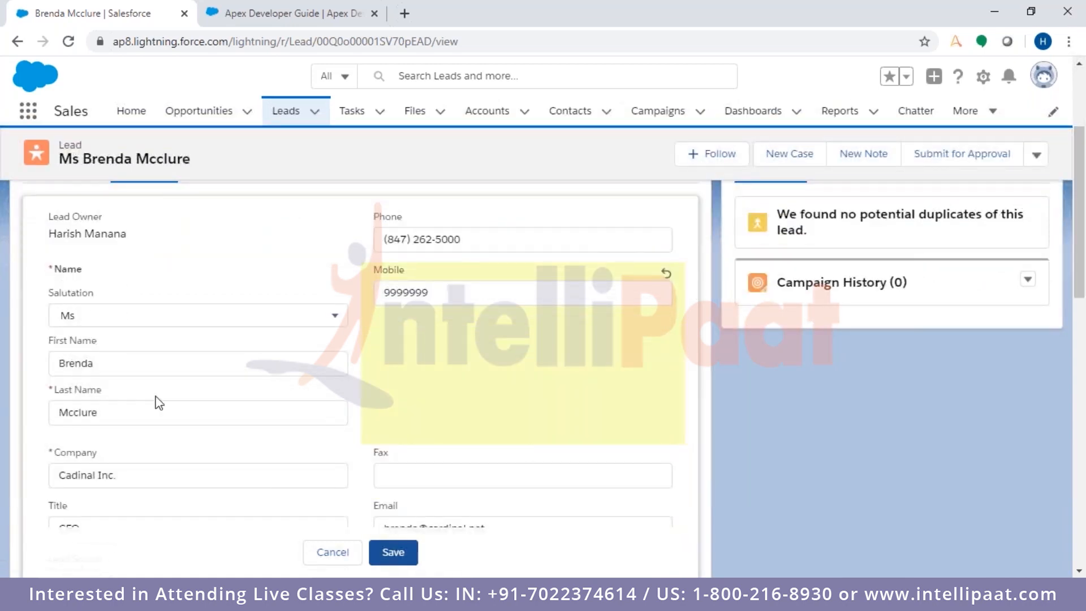
left_click_drag(1081, 236, 1083, 497)
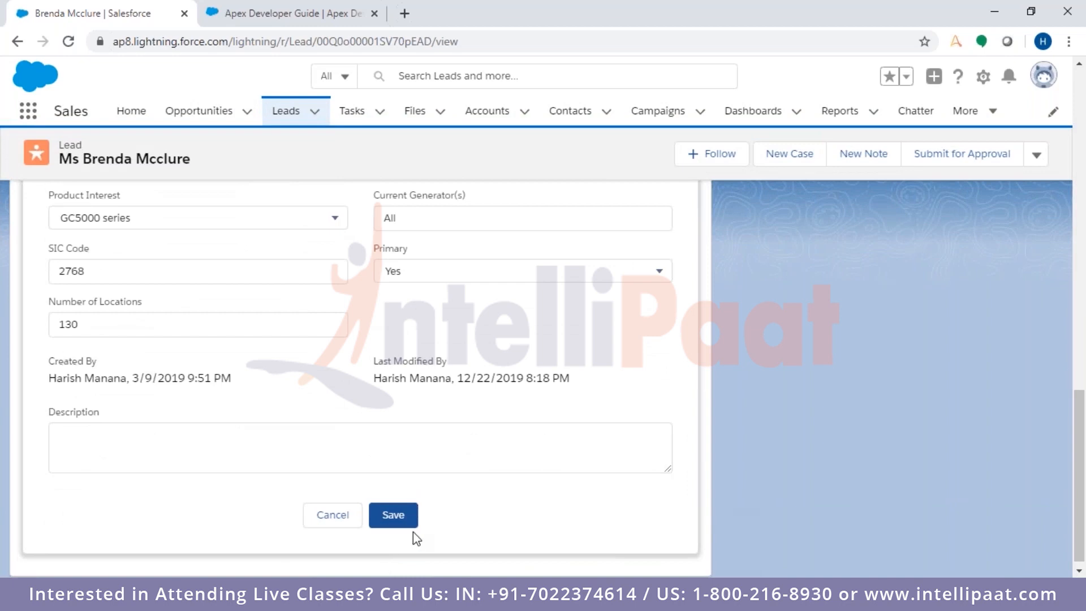
left_click(385, 516)
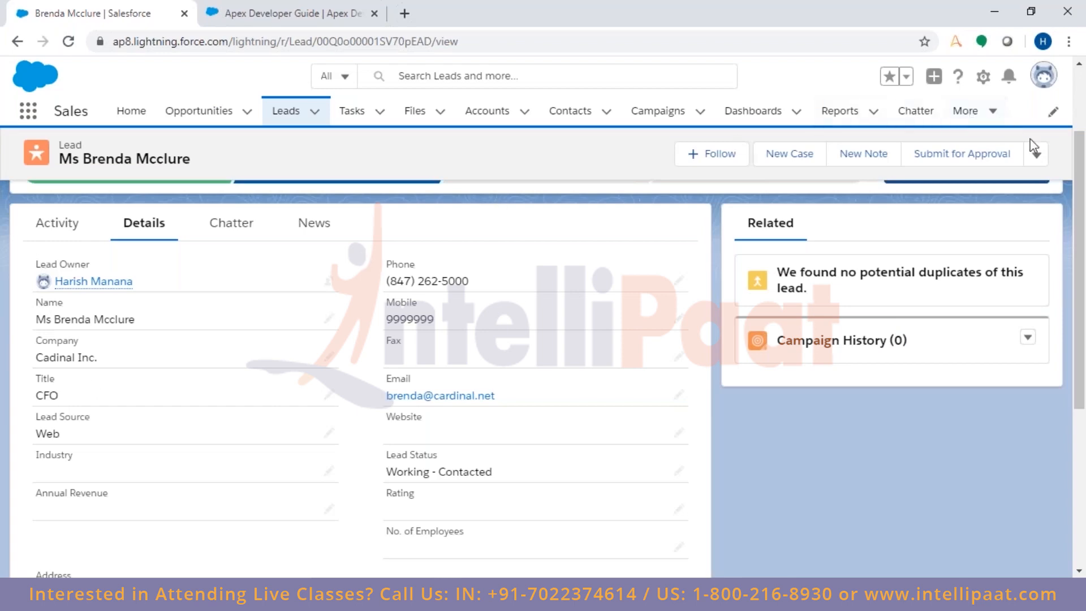
- Open the Cadinal Inc. lead's Edit form, scroll through every field, and save it unchanged
left_click(1038, 159)
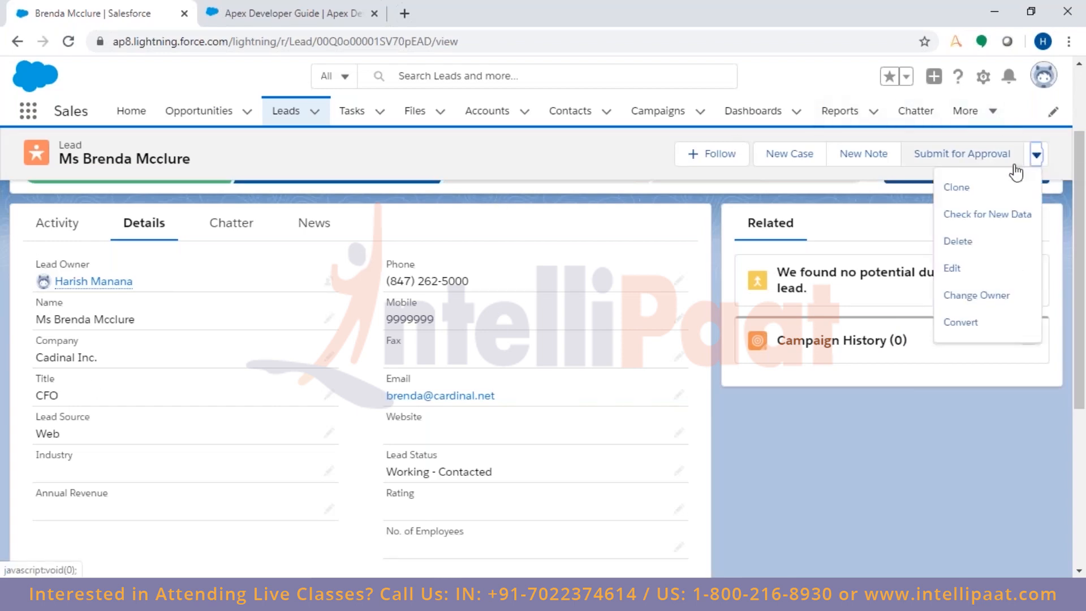
left_click(952, 268)
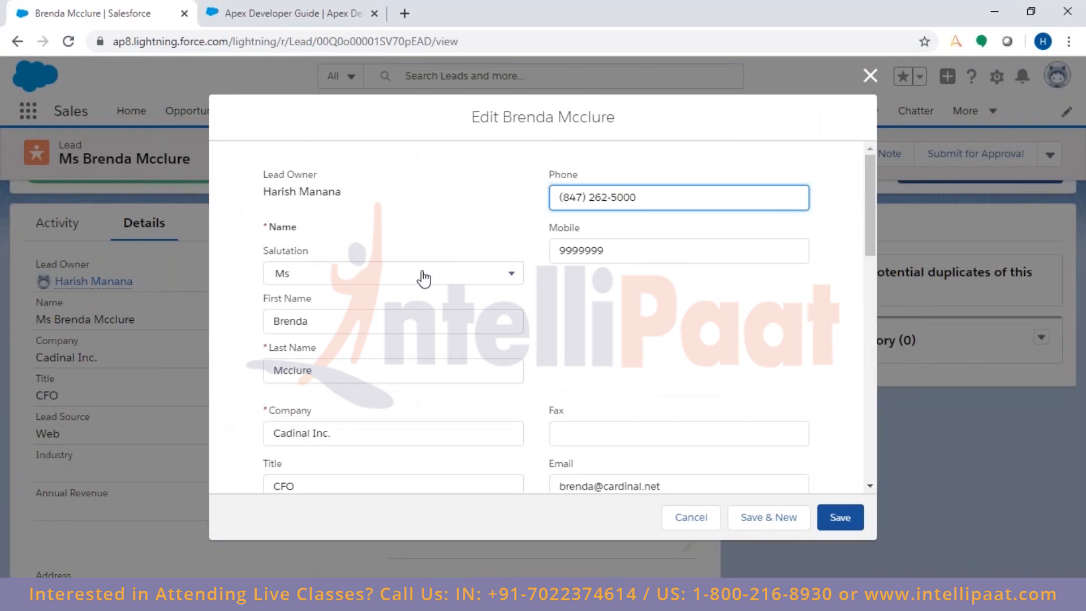
left_click_drag(871, 210, 886, 418)
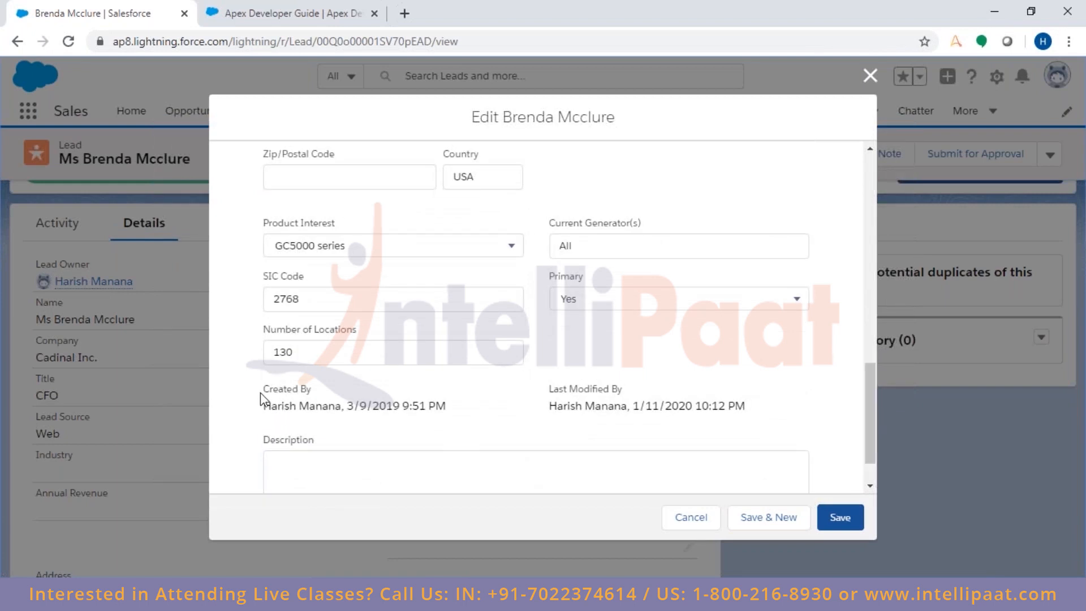
left_click_drag(262, 391, 783, 406)
left_click(840, 516)
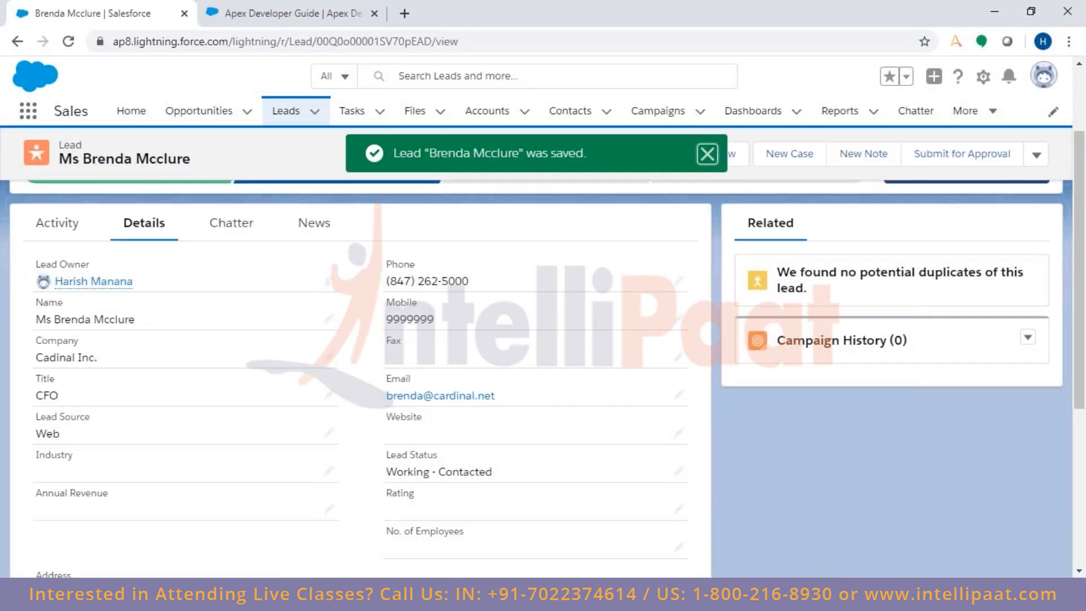
scroll(1080, 333, "up", 3)
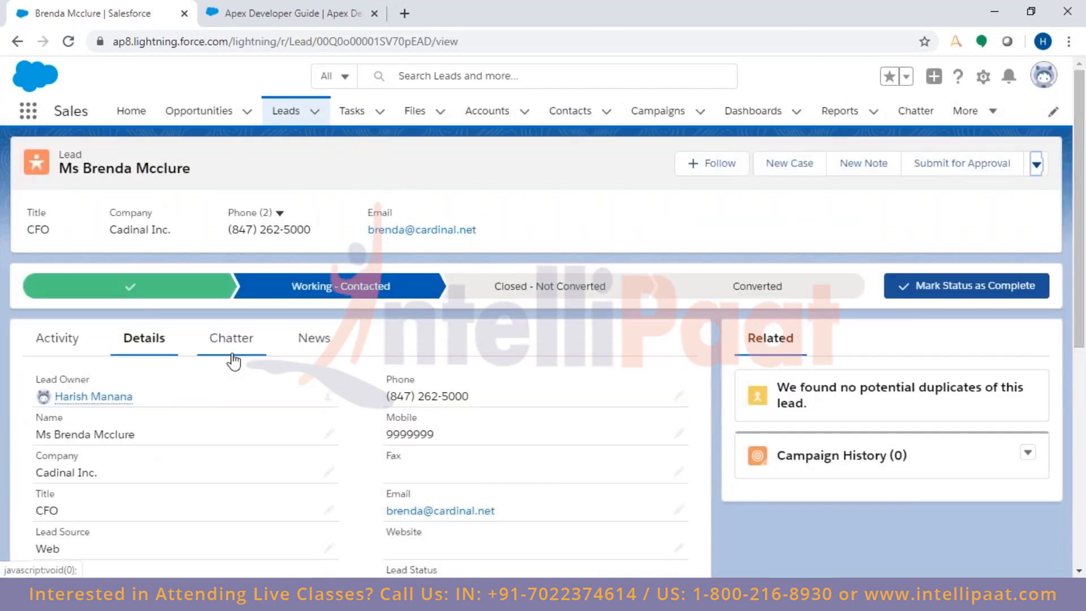
- Show the Cadinal Inc. lead's Chatter feed, then select and deselect part of the lead's name
left_click(236, 347)
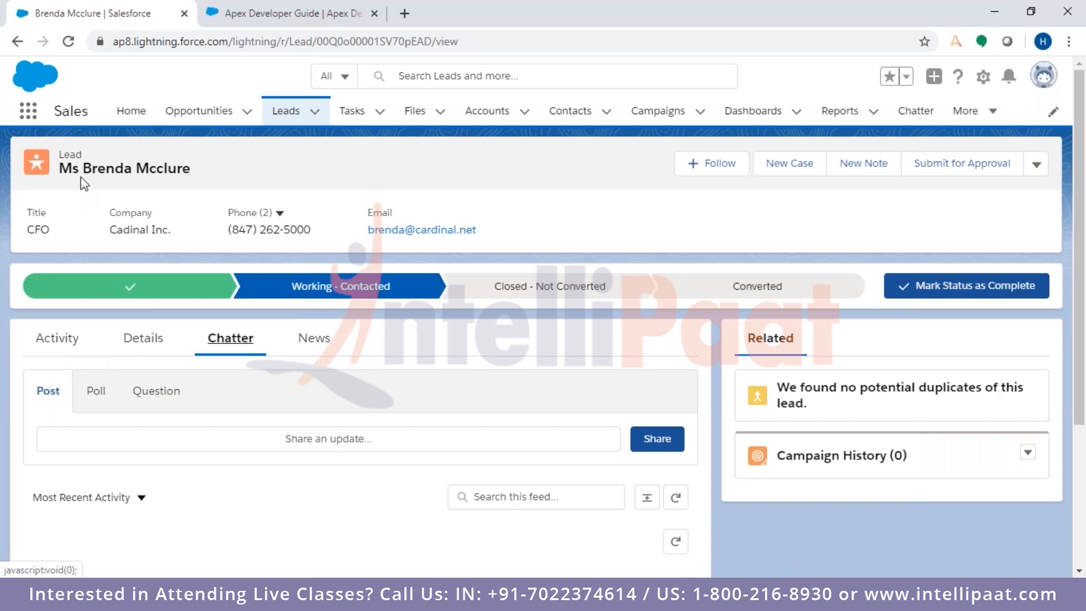
left_click_drag(86, 166, 156, 170)
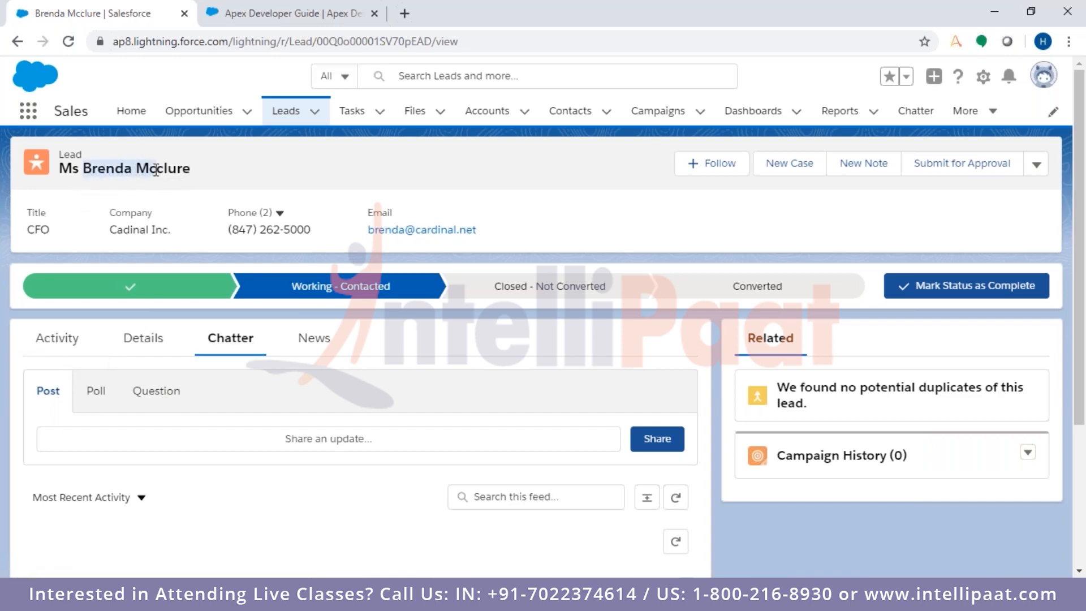
left_click(156, 169)
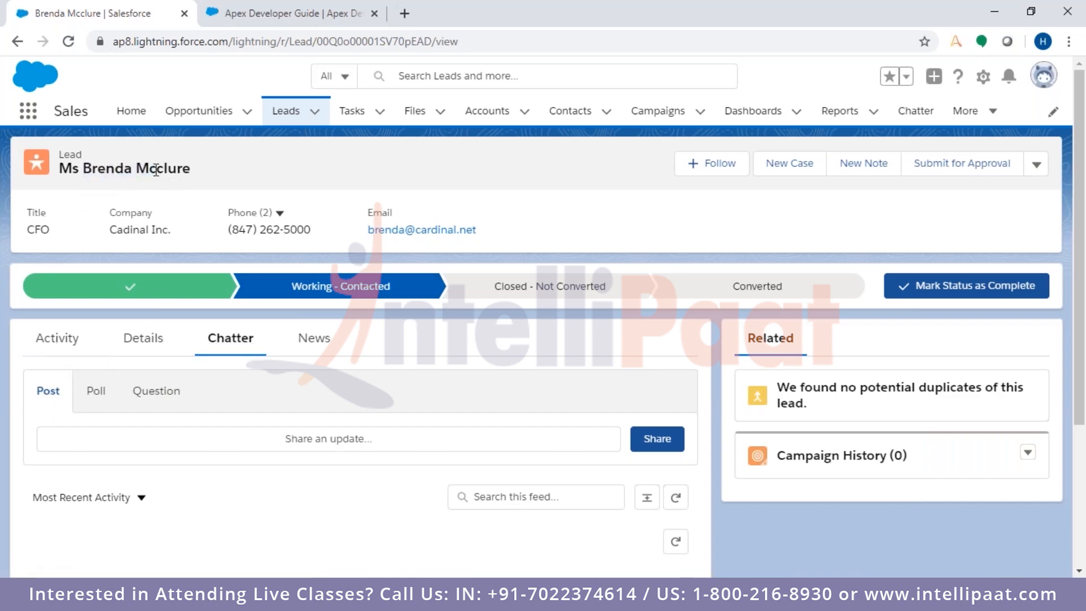
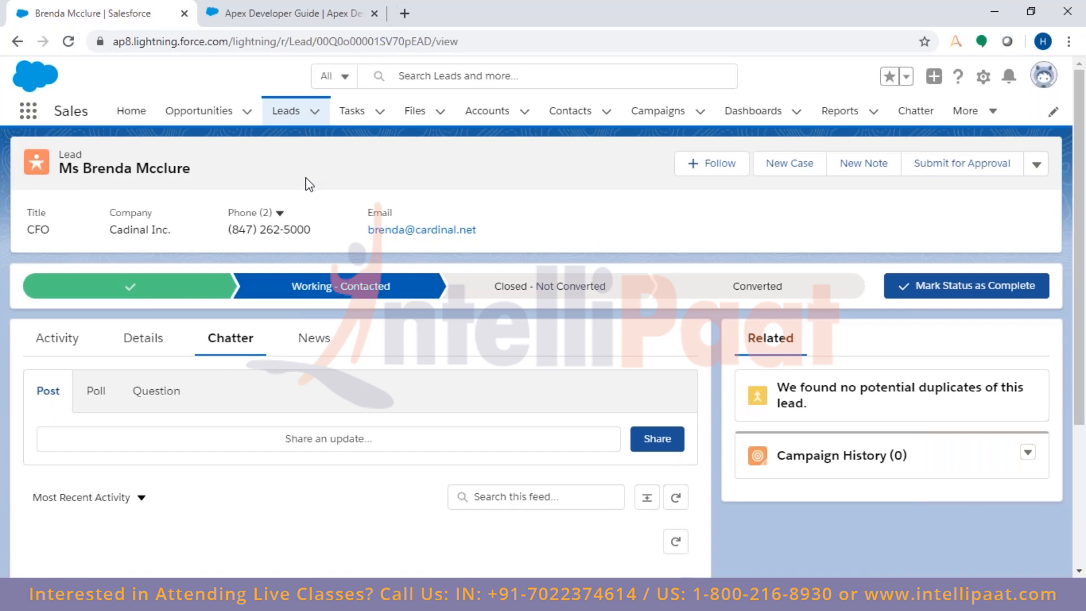
- Abandon a draft post on the lead's feed and go to the Chatter home feed
left_click(88, 443)
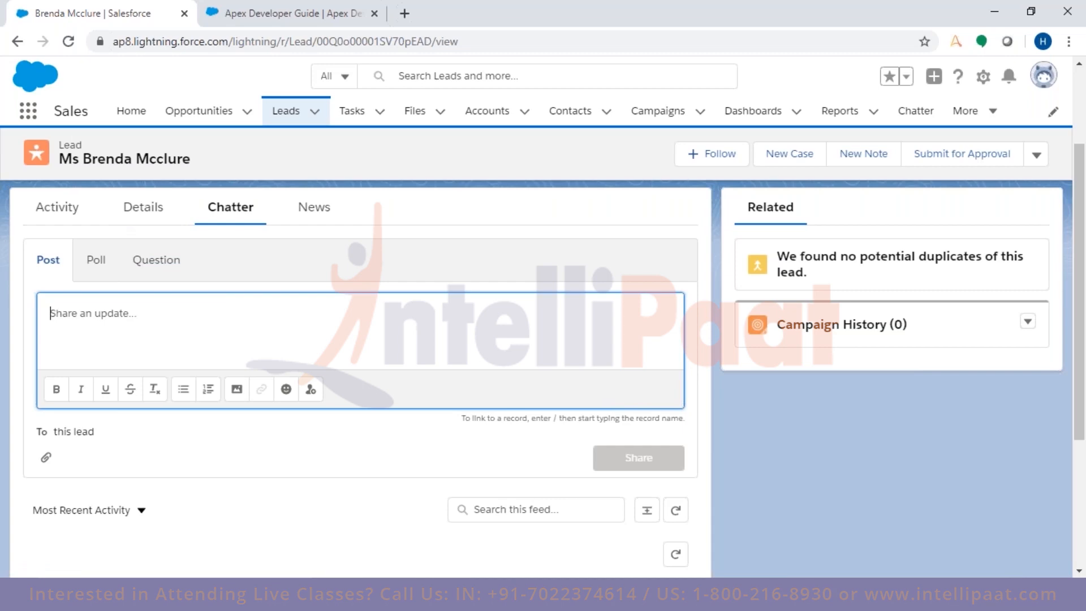
left_click(151, 427)
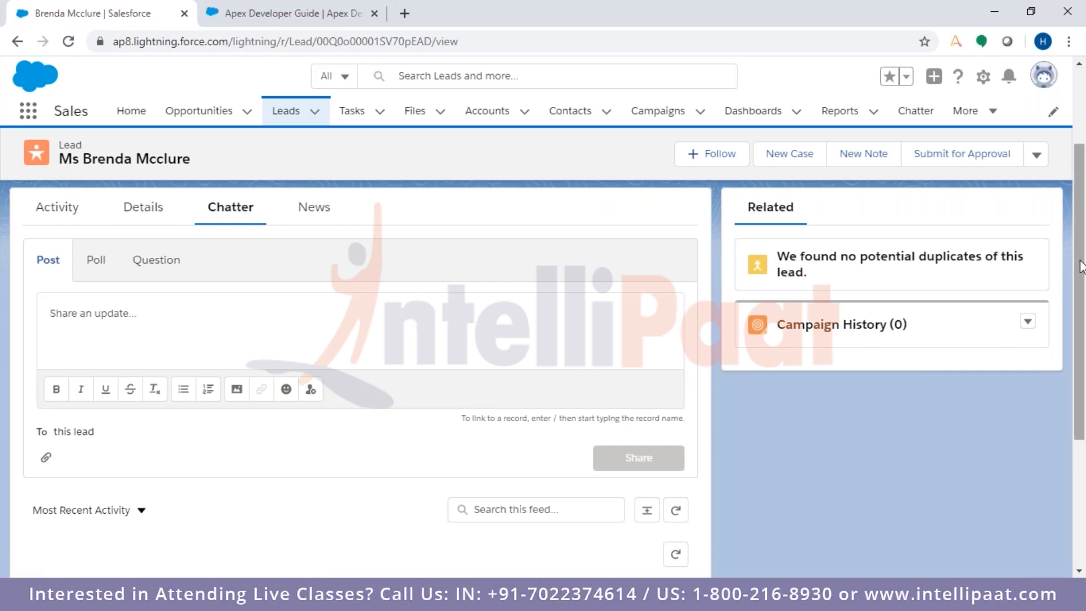
scroll(1081, 266, "up", 3)
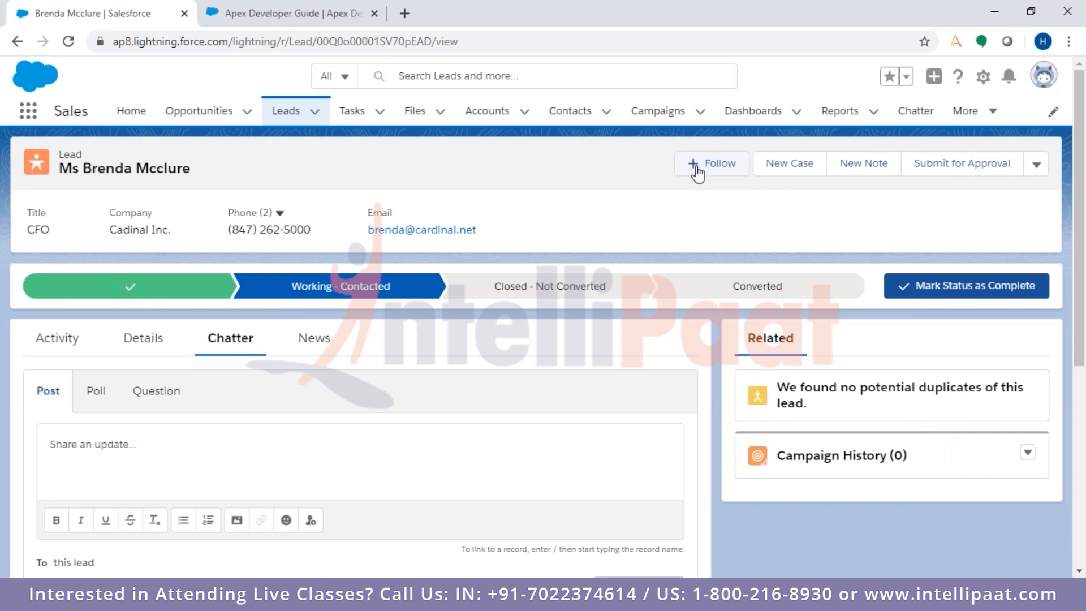
left_click(920, 116)
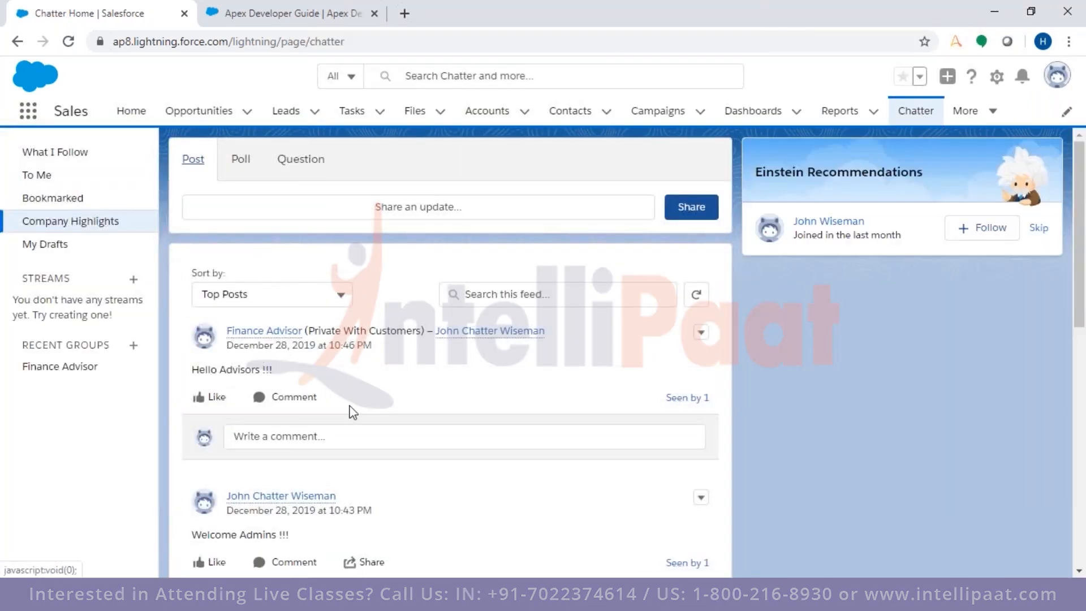
- Reopen the lead from the Recently Viewed leads list and show its News tab
left_click(290, 113)
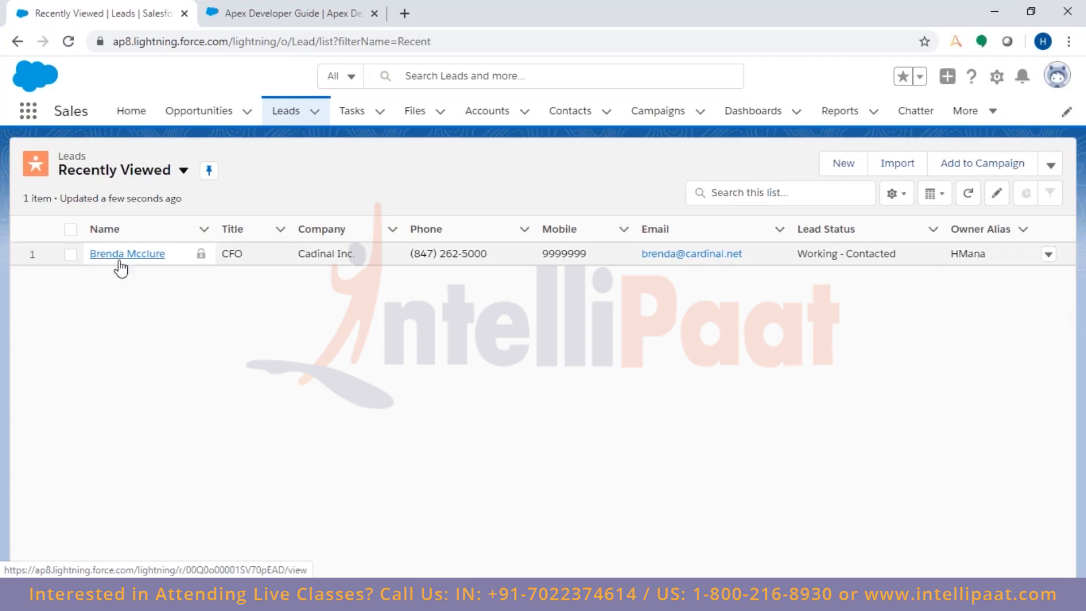
left_click(118, 254)
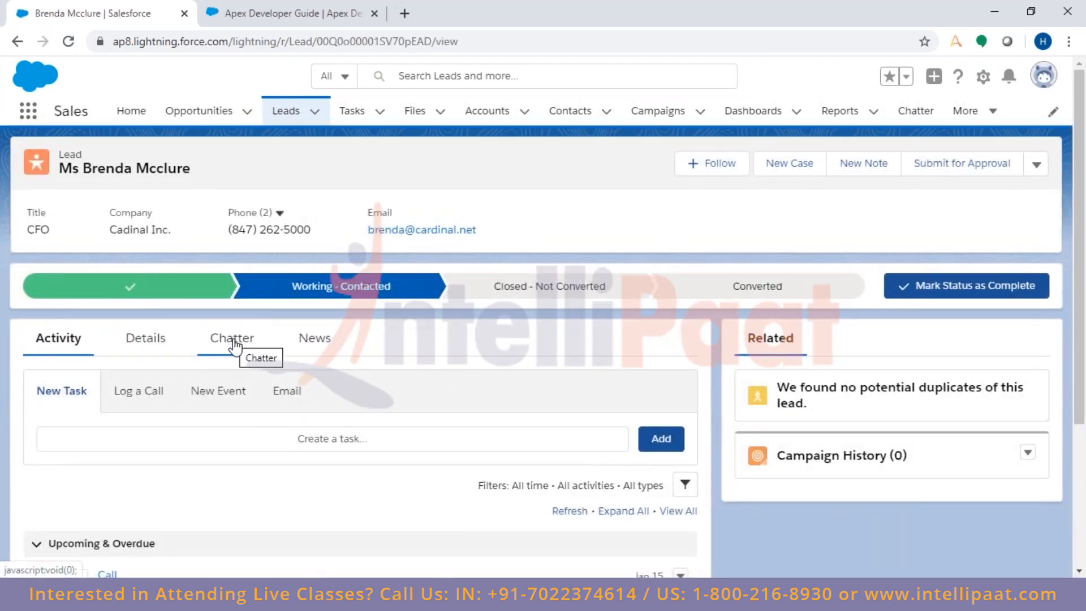
left_click(326, 344)
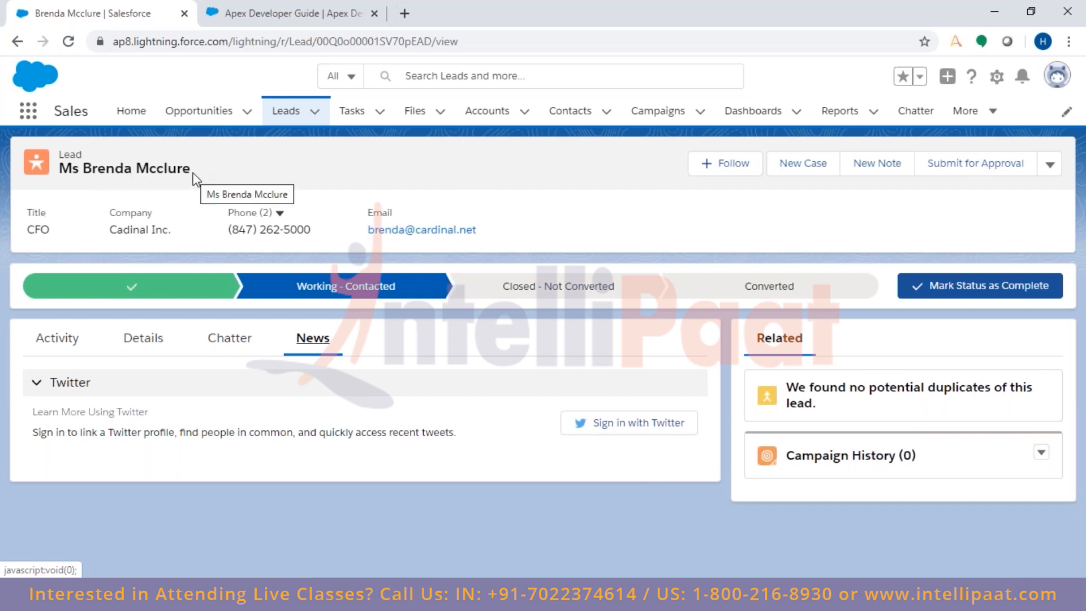
- Show the lead's Details fields, highlight the header name, then switch to Activity
left_click(142, 351)
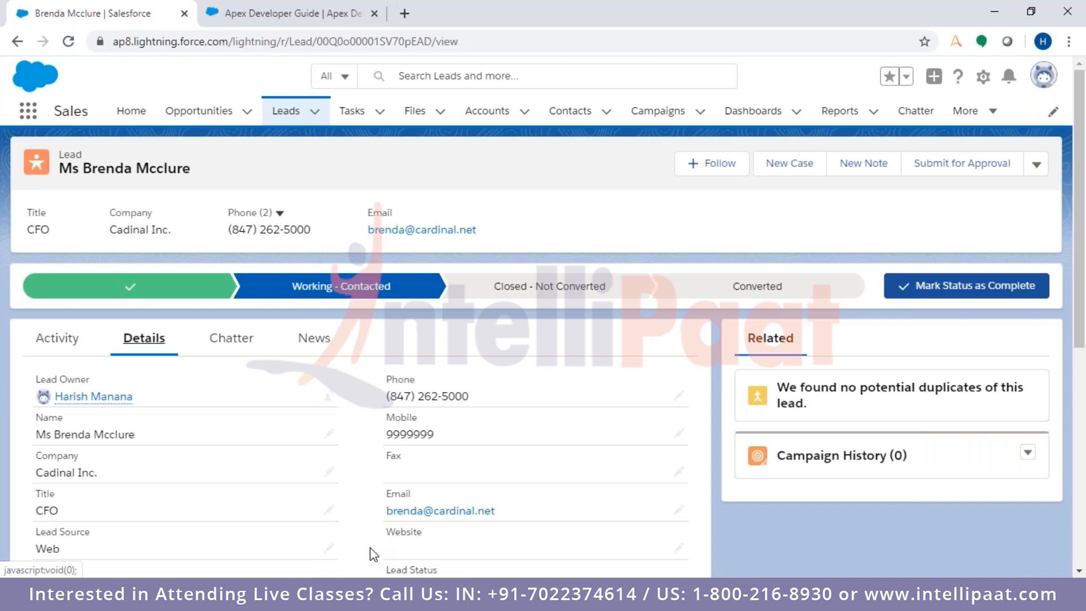
left_click_drag(59, 168, 205, 190)
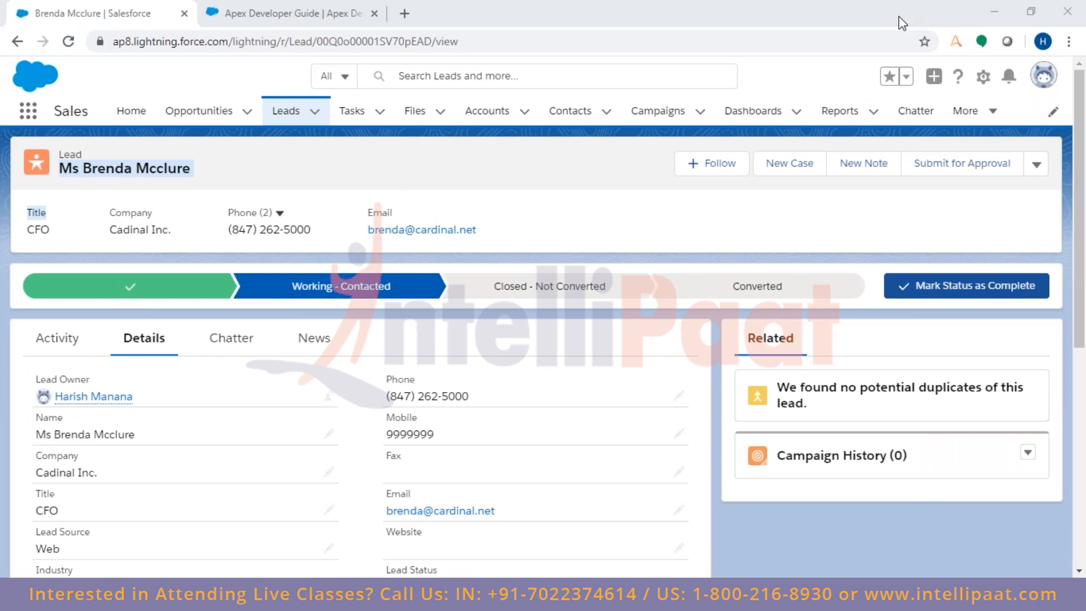
left_click(69, 339)
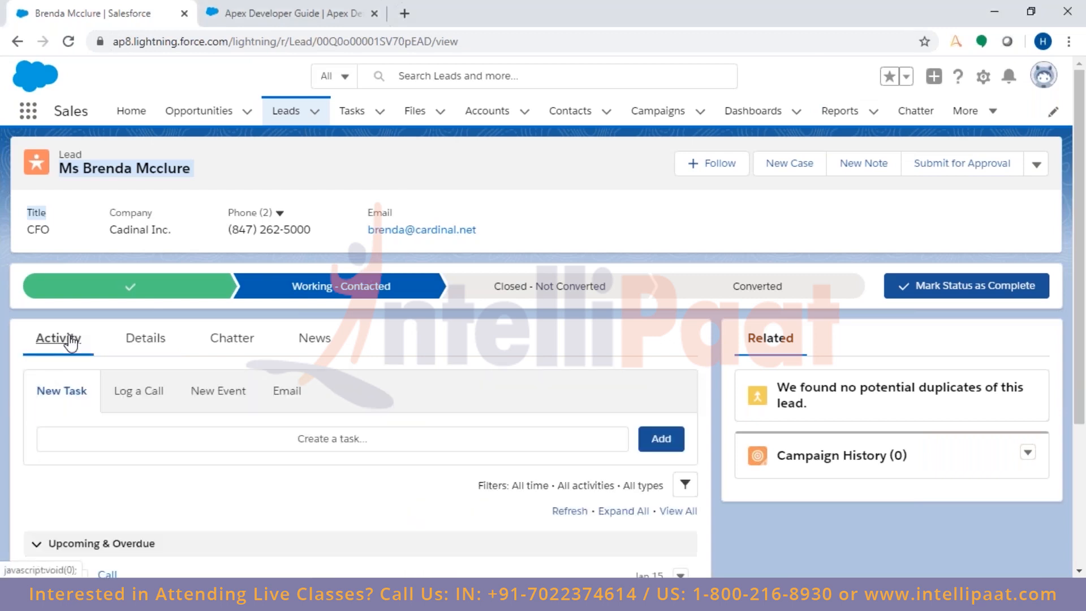
- Start a new task for the lead with subject Call
left_click(213, 168)
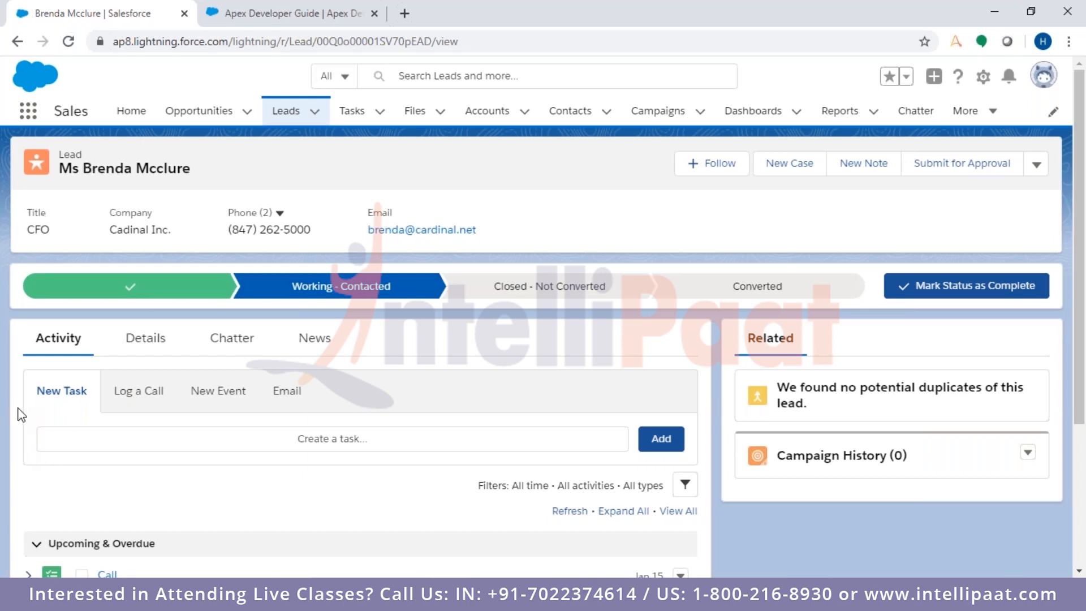
scroll(20, 413, "down", 3)
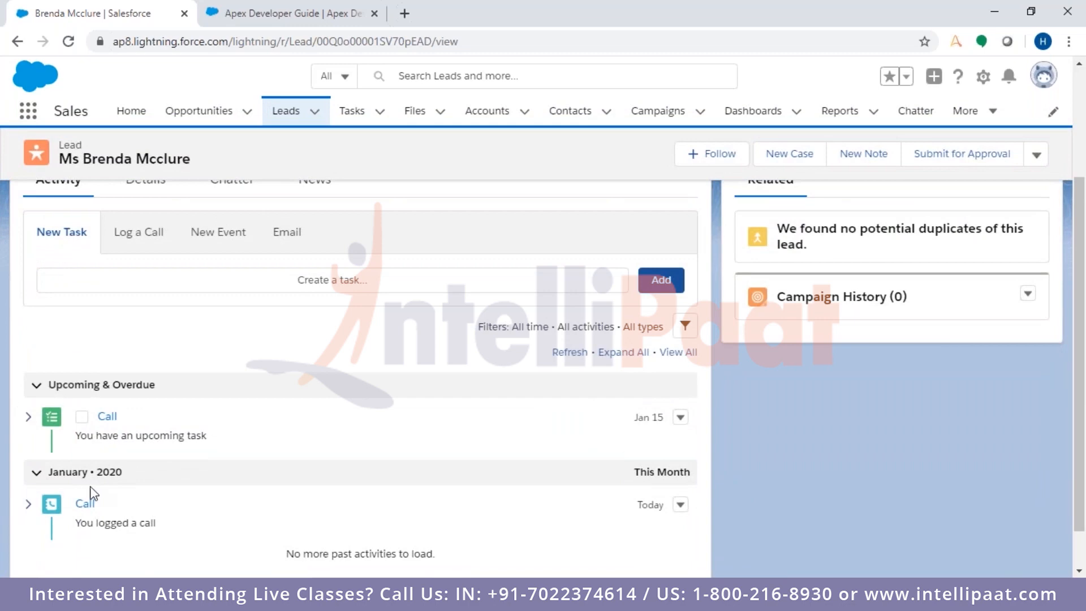
left_click(111, 274)
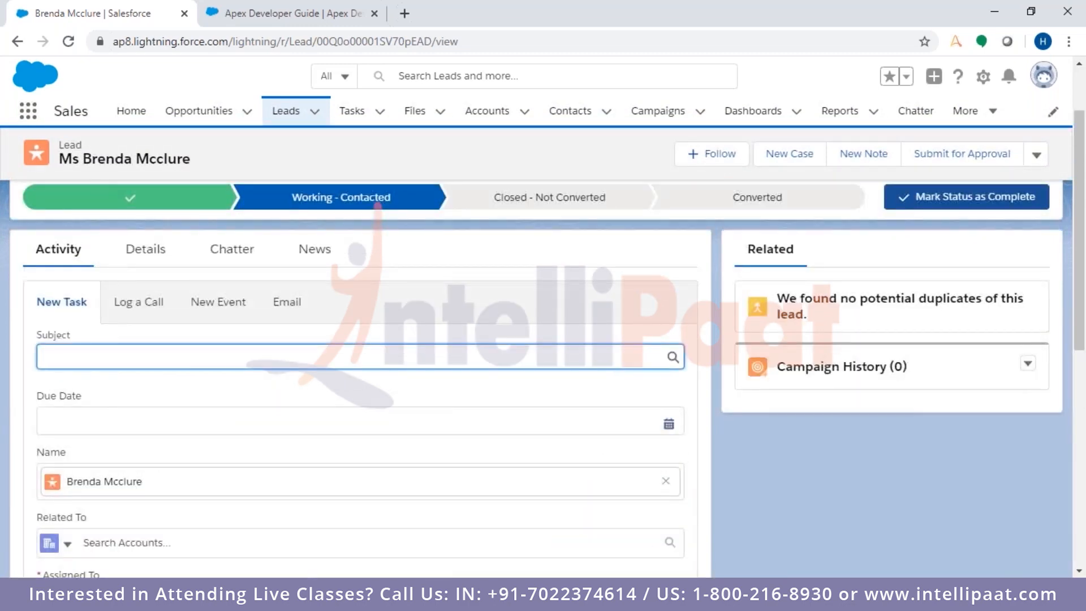
left_click(102, 361)
left_click(84, 420)
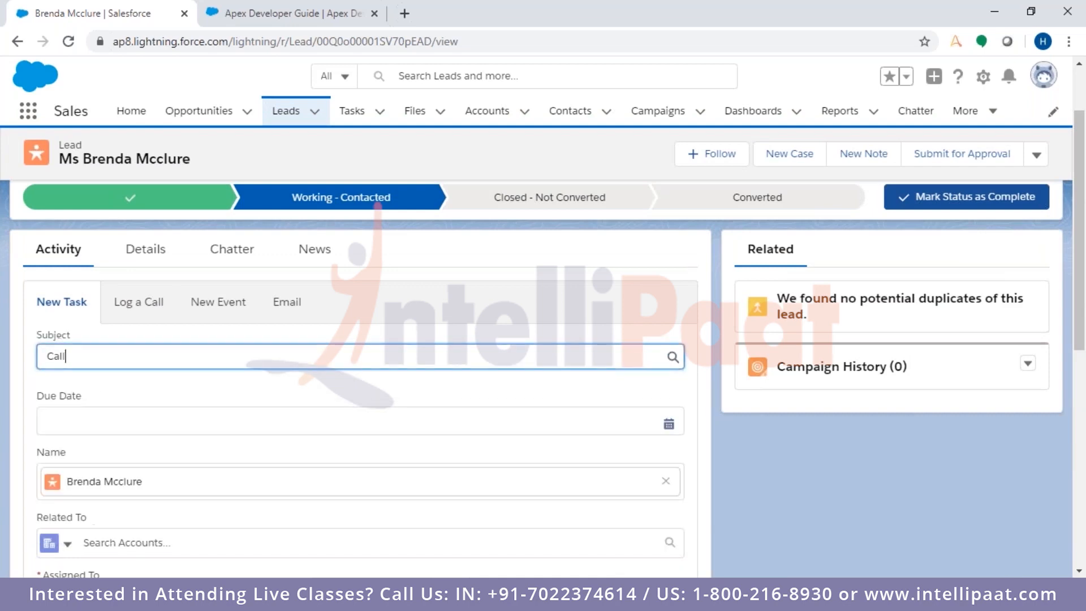
- Set the Call task's due date to January 13, 2020 and save it
left_click(67, 418)
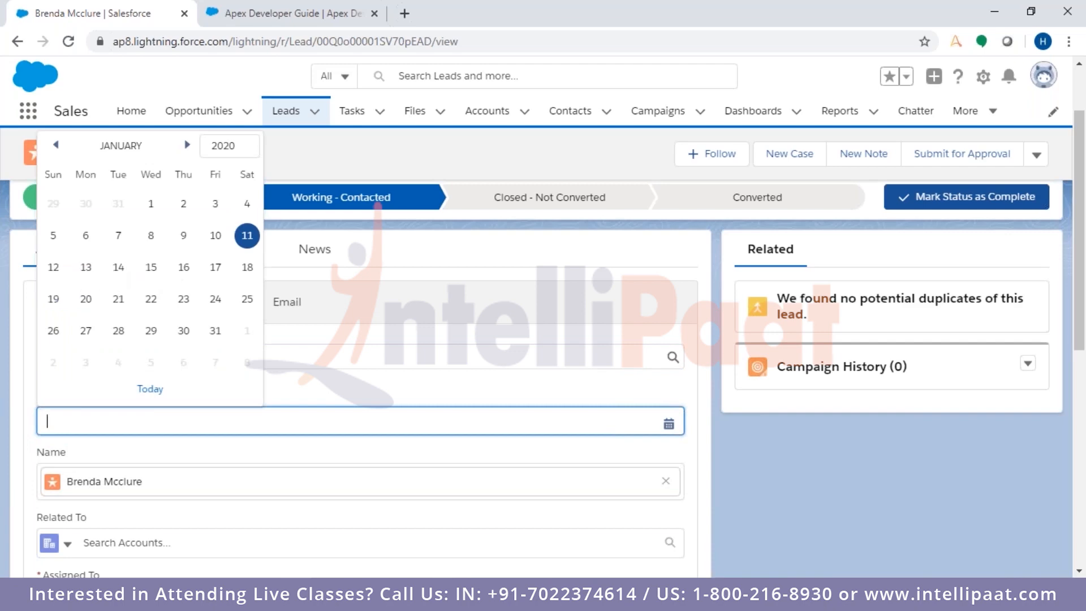
left_click(85, 268)
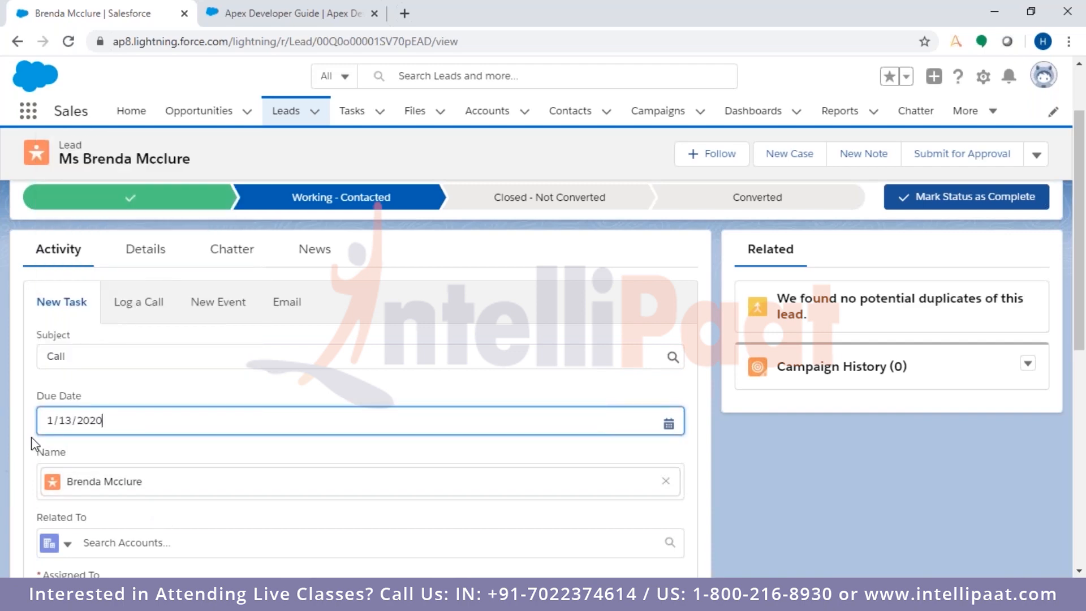
scroll(29, 441, "down", 3)
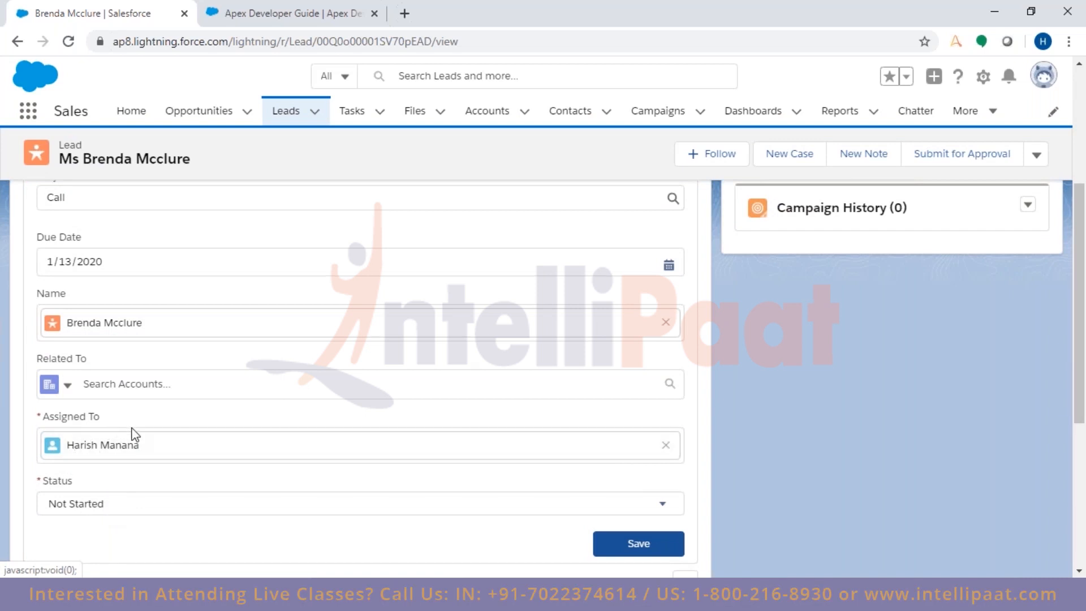
left_click(125, 503)
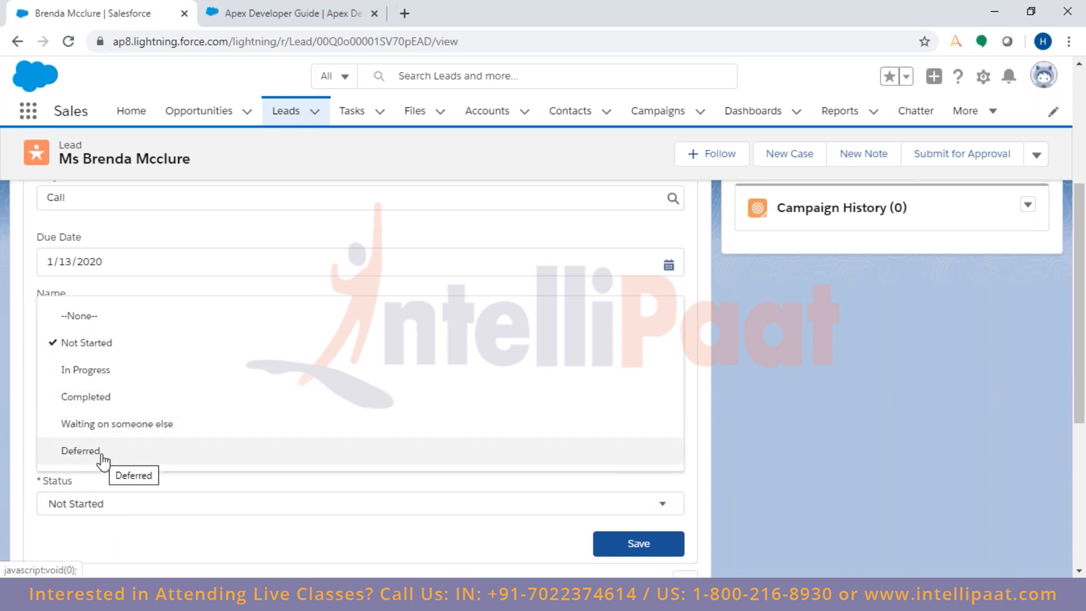
left_click(638, 543)
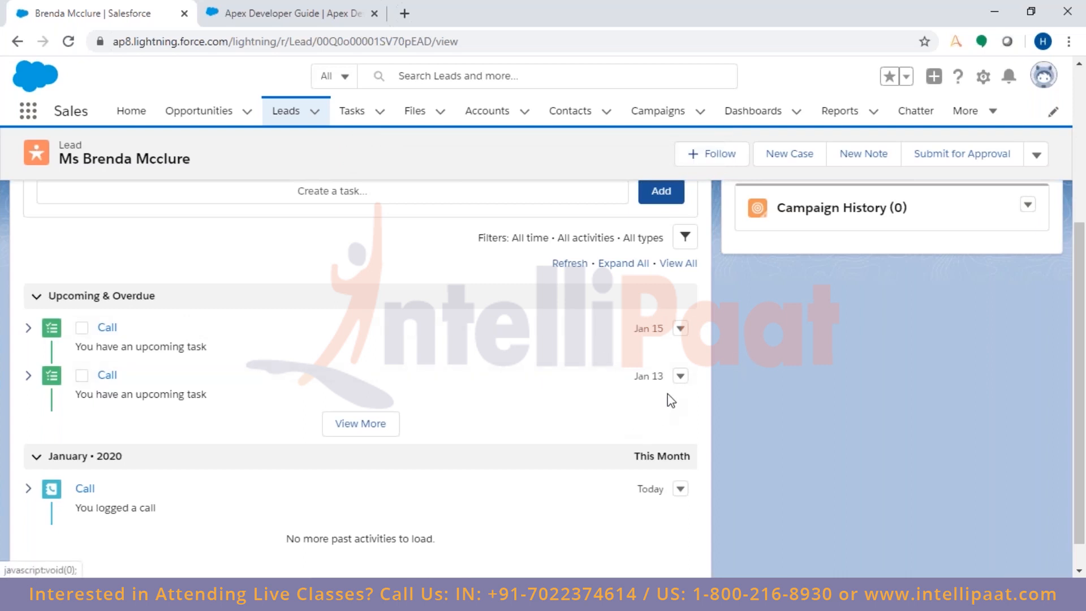
left_click(1014, 67)
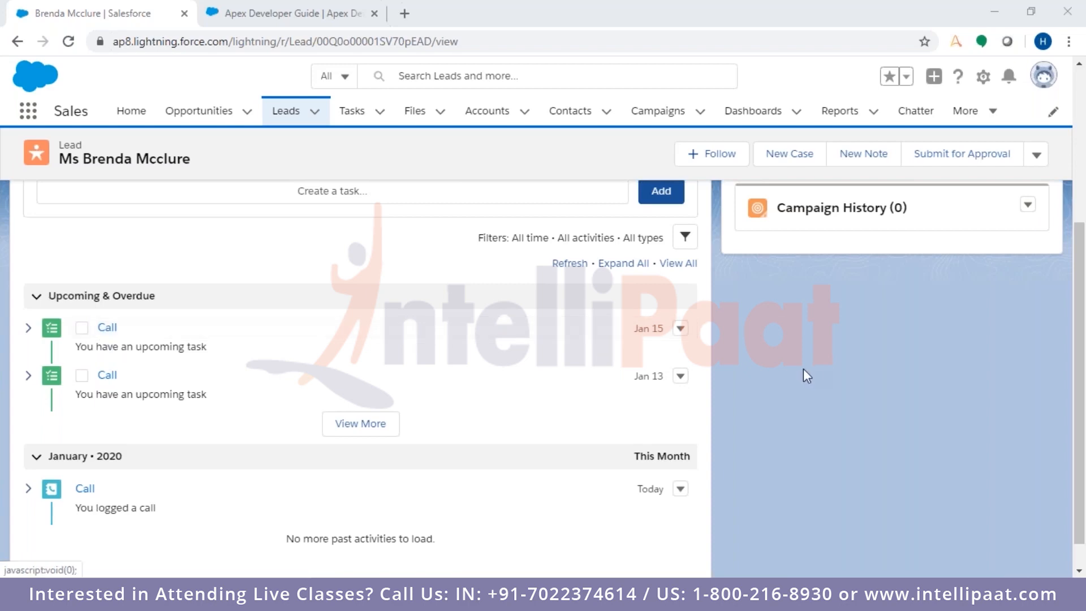
scroll(1081, 321, "up", 3)
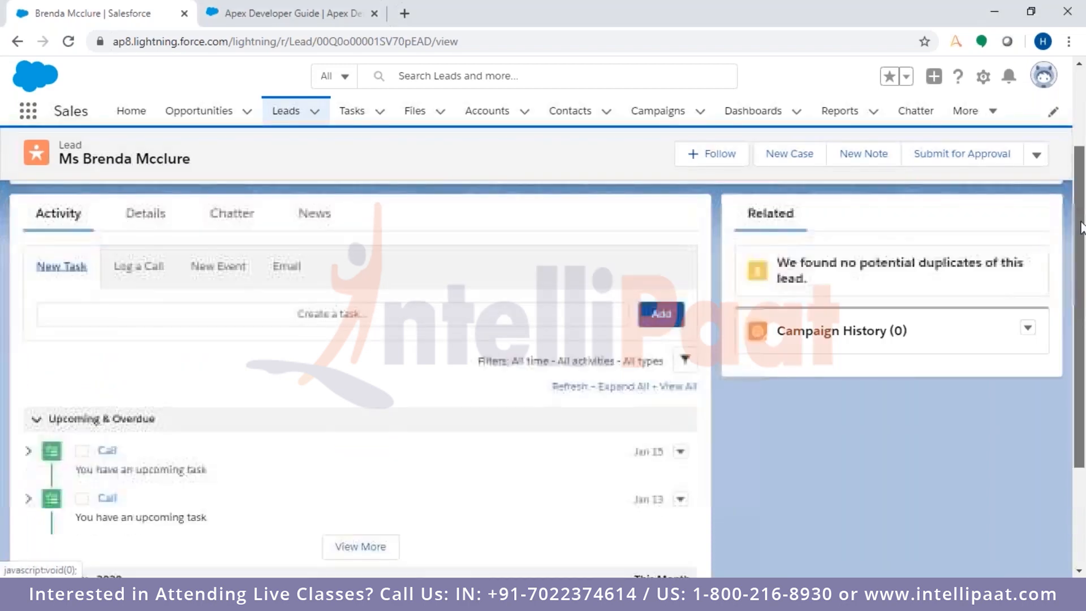
left_click(222, 315)
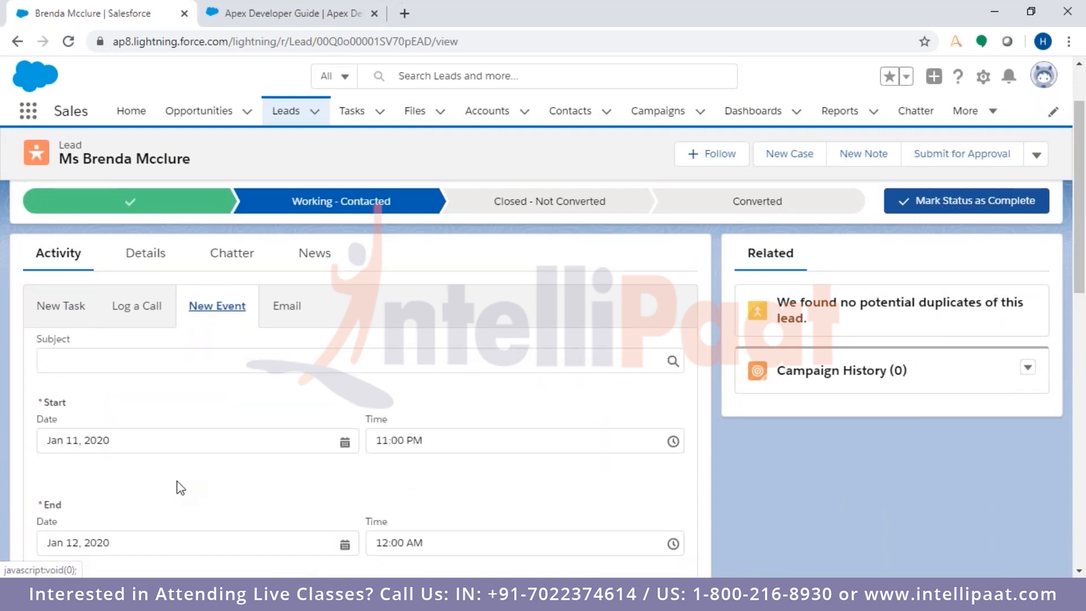
scroll(176, 484, "down", 2)
left_click(441, 321)
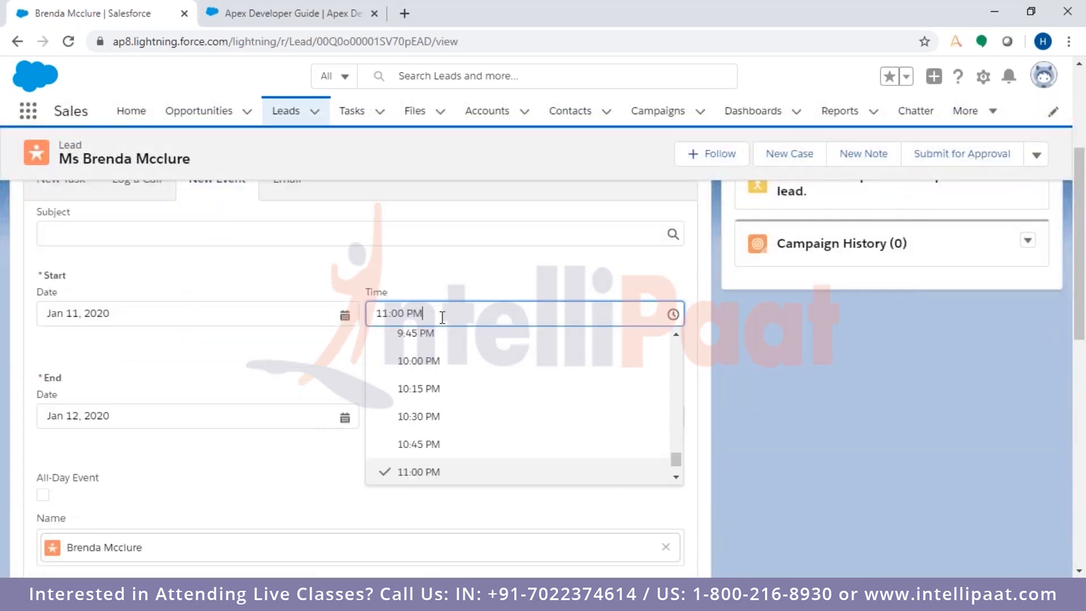
left_click(279, 372)
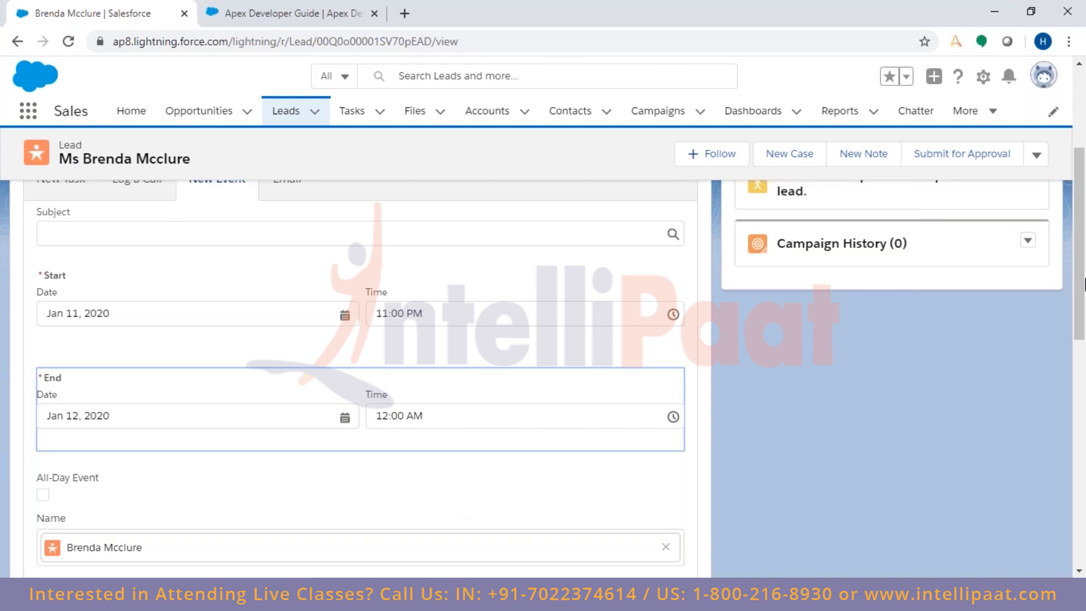
scroll(1084, 285, "down", 2)
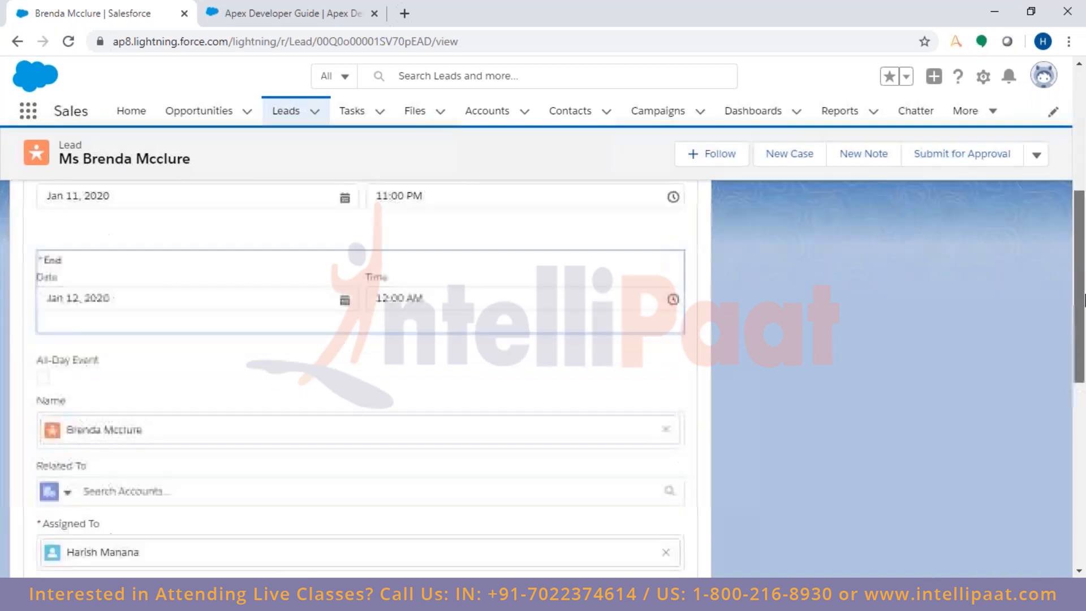
scroll(1084, 299, "down", 2)
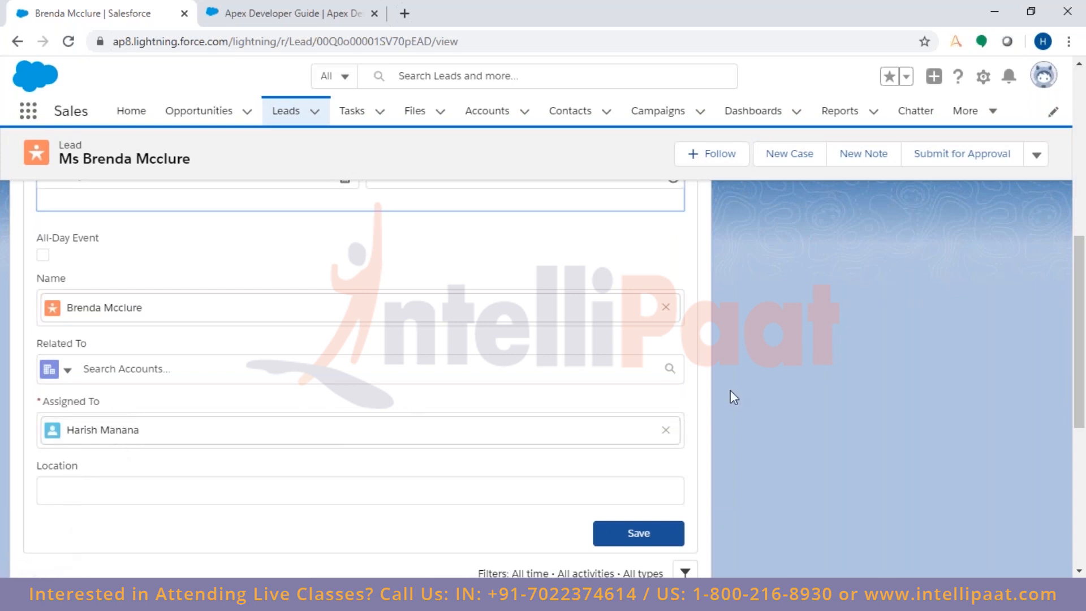
scroll(190, 376, "down", 1)
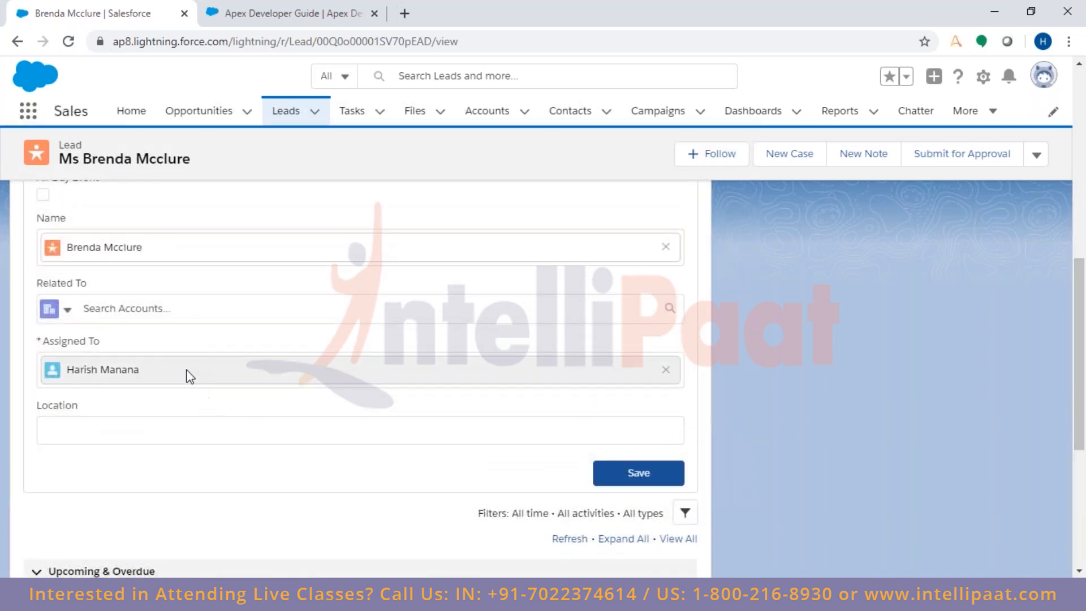
left_click(189, 376)
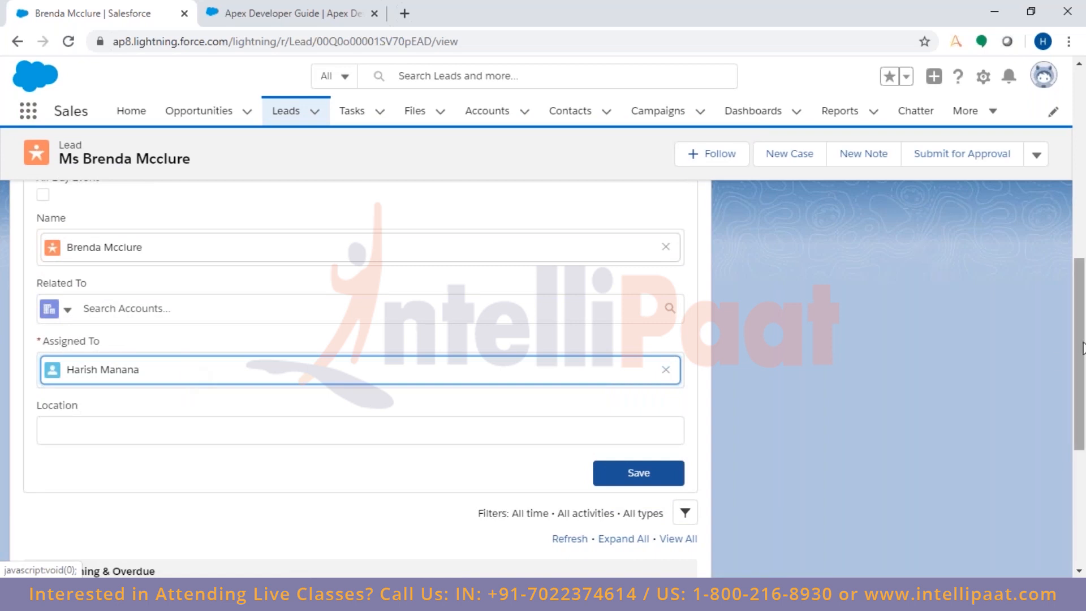
left_click_drag(1081, 348, 1081, 344)
scroll(479, 251, "up", 5)
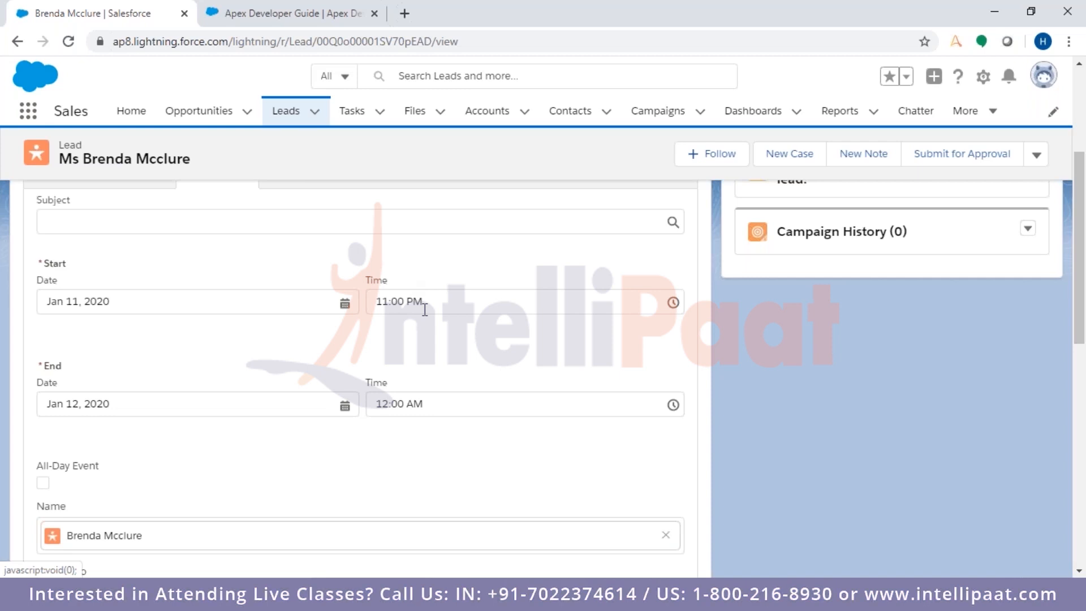
left_click_drag(1080, 264, 1082, 202)
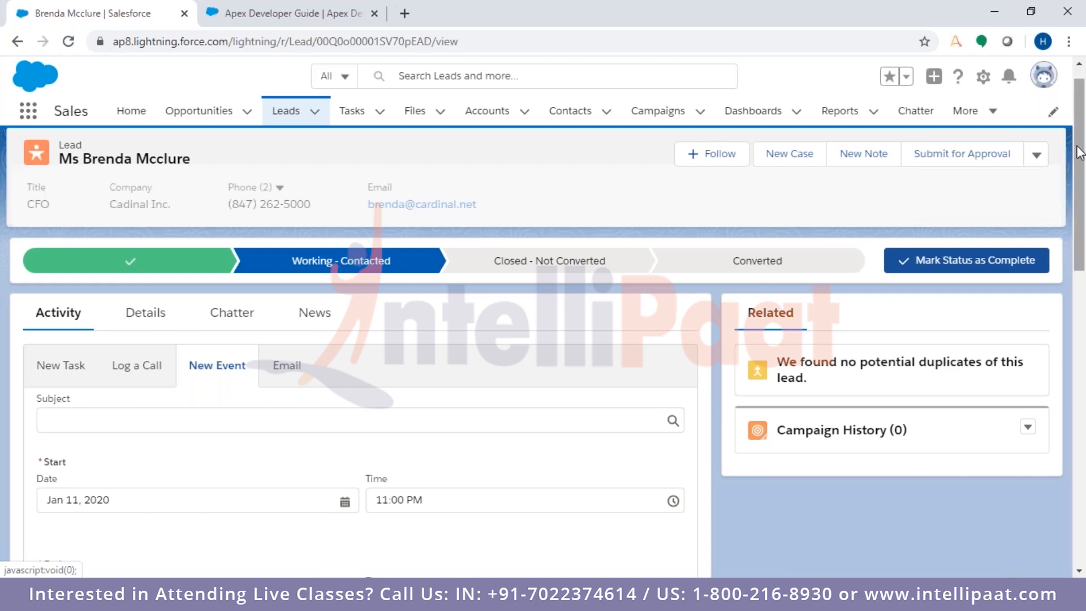
scroll(1078, 151, "up", 1)
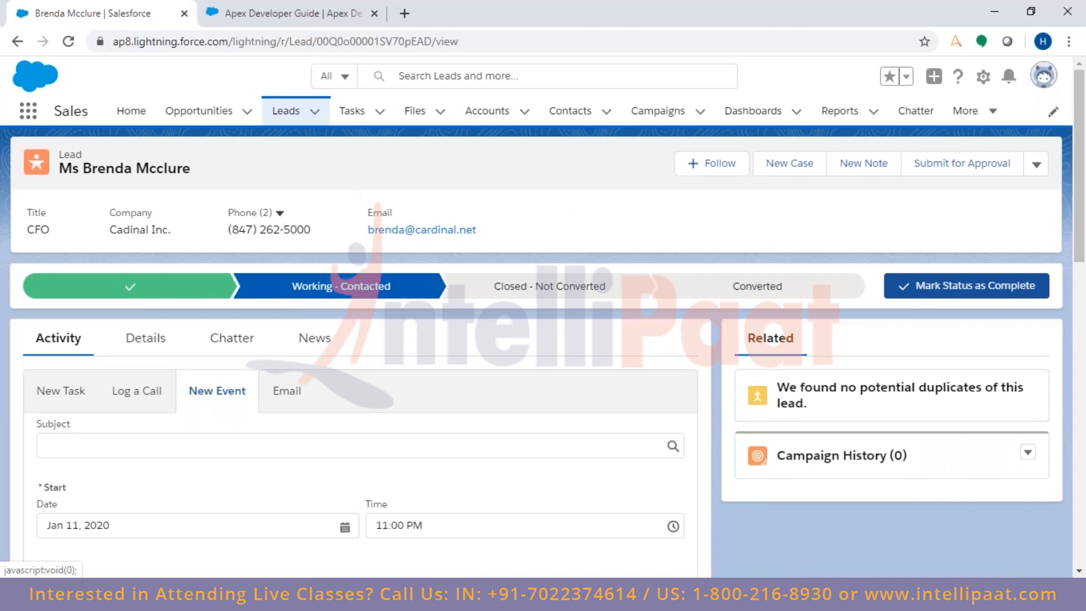
- Add a dashed separator and a 'Process ->' heading to the Notepad notes
key("alt+Tab")
type("----------------------------------")
key("Return")
key("Return")
type("Proces")
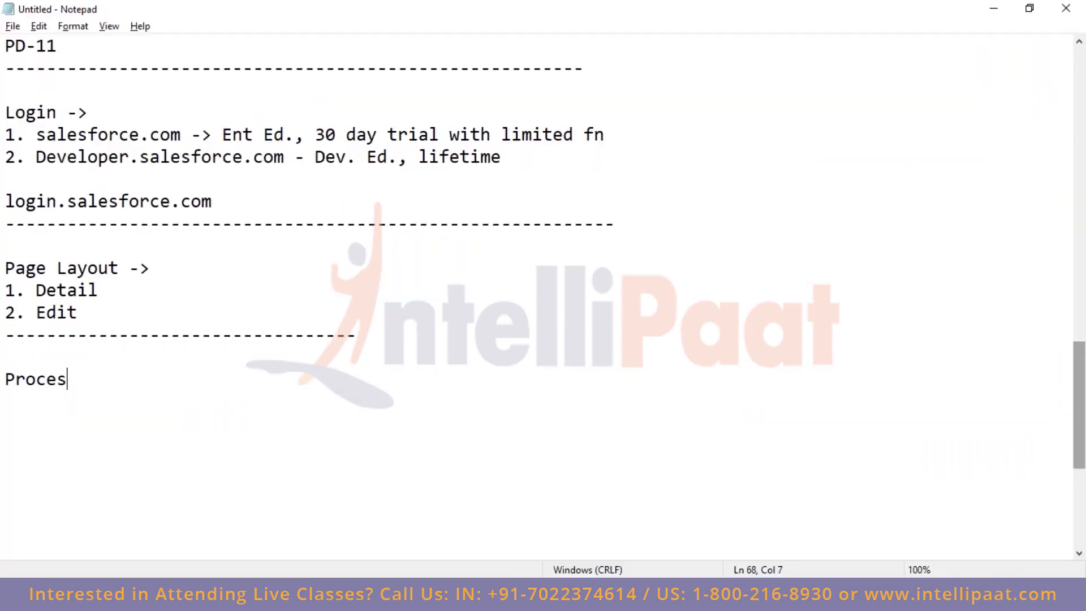
type("s ->")
key("Return")
key("alt+Tab")
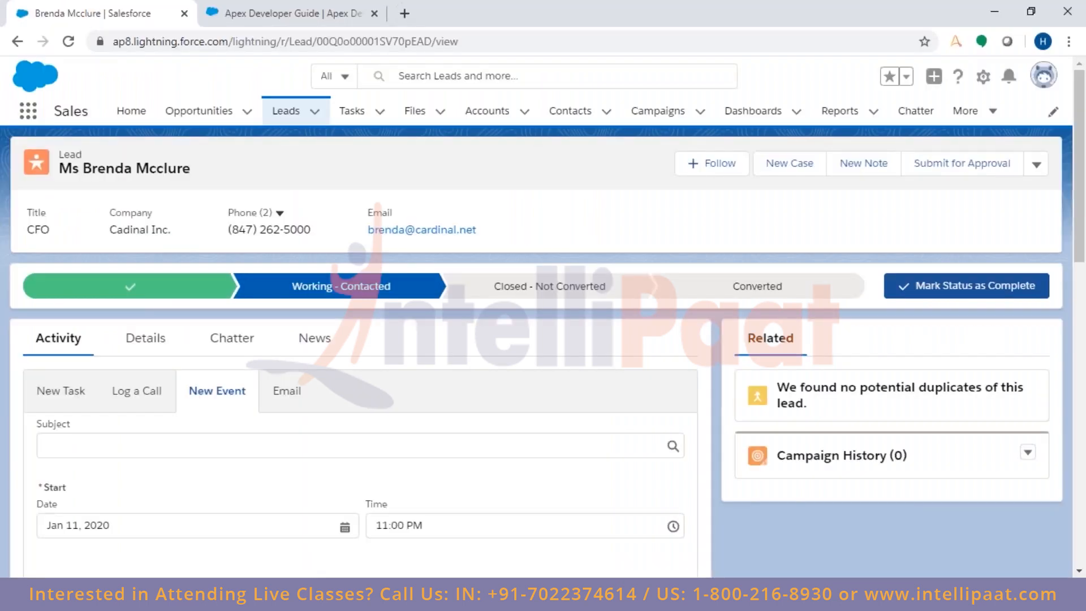
- Edit the Cadinal Inc. lead and review Lead Status and Lead Source picklists, keeping Web
left_click(1037, 165)
left_click(953, 278)
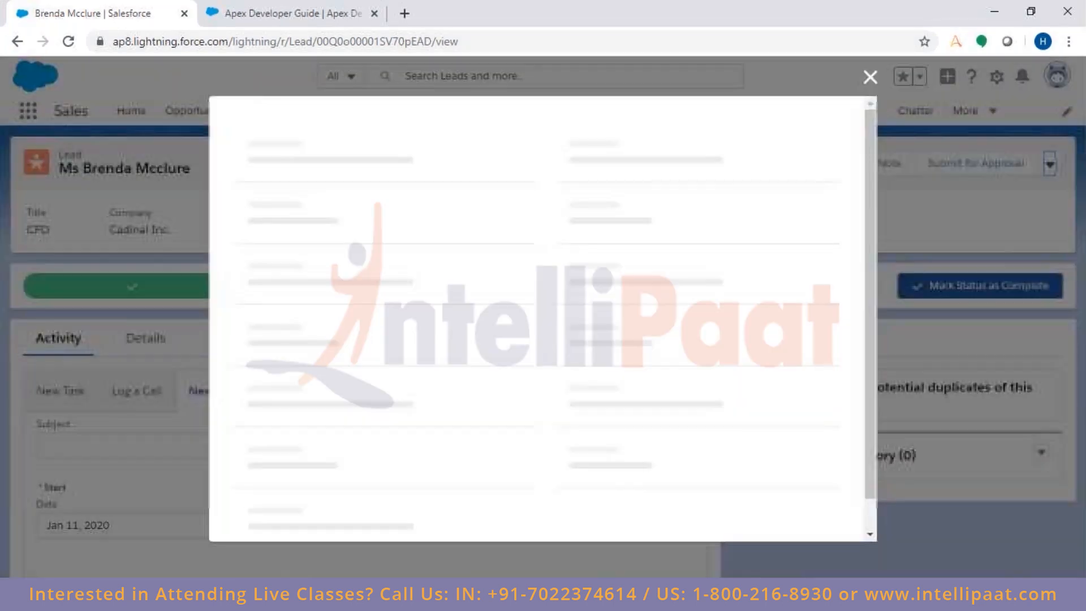
left_click_drag(869, 216, 873, 282)
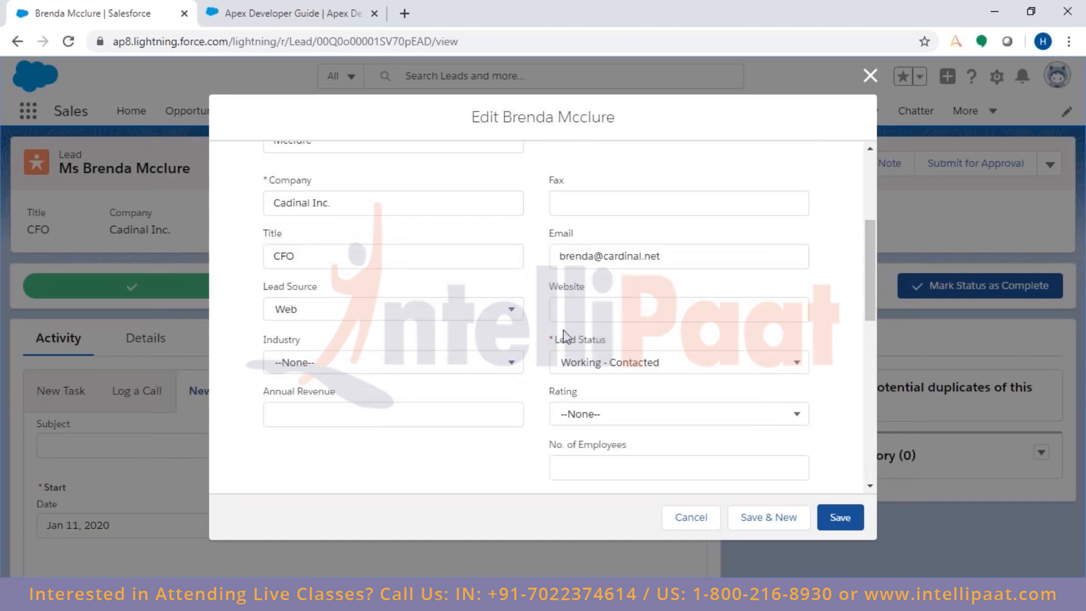
left_click(699, 368)
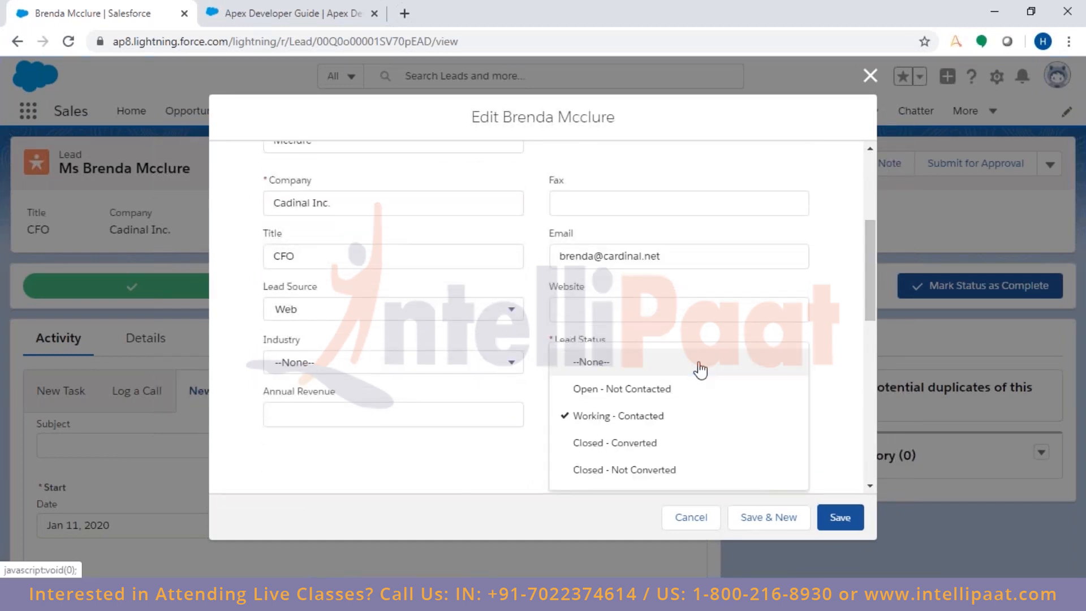
left_click(837, 359)
left_click(731, 371)
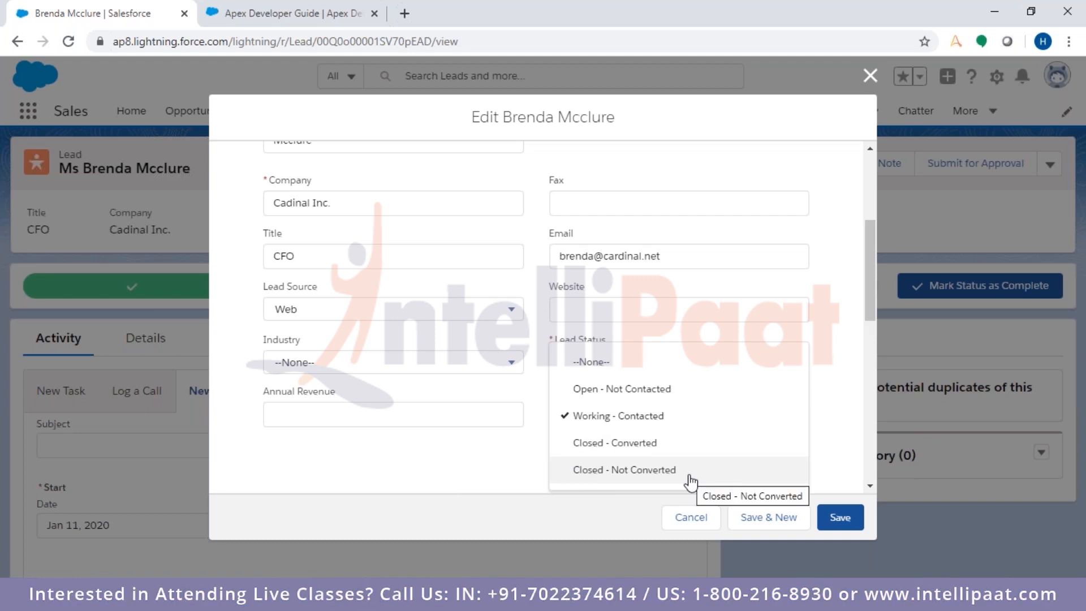
left_click(513, 313)
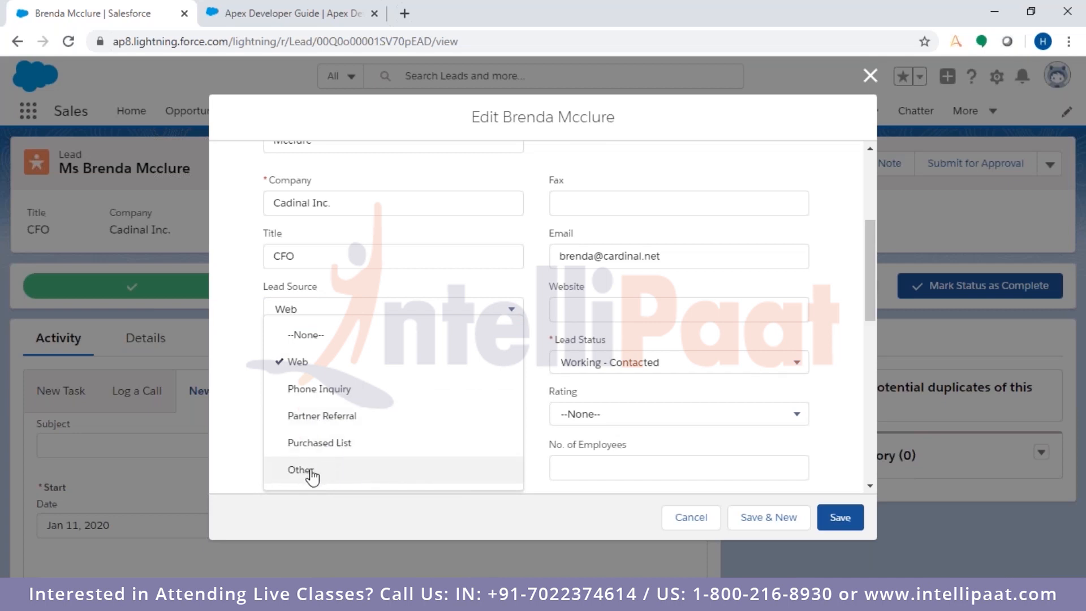
left_click(699, 367)
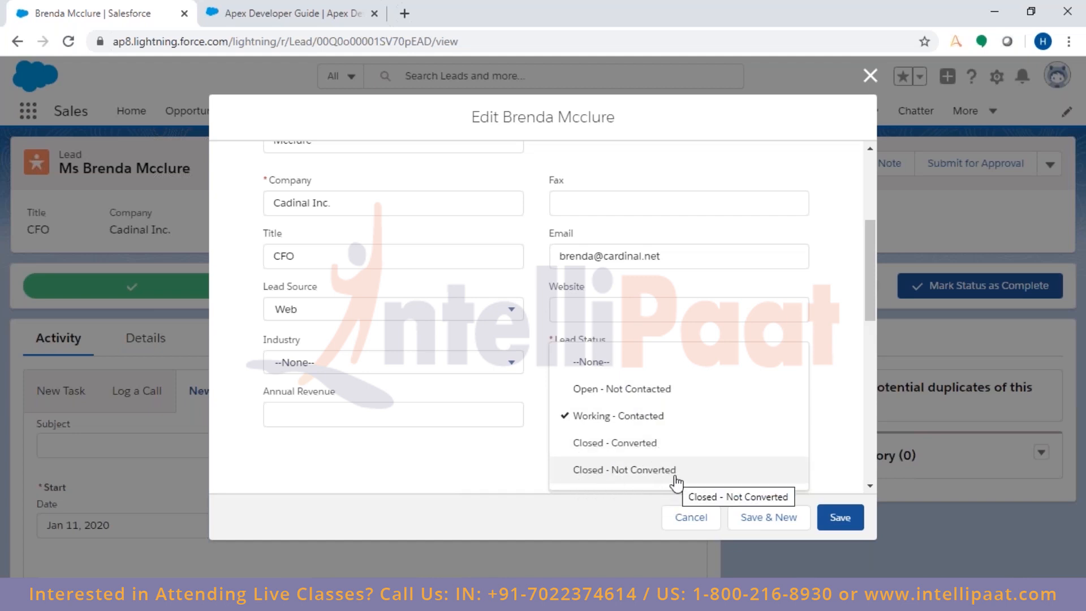
left_click(511, 310)
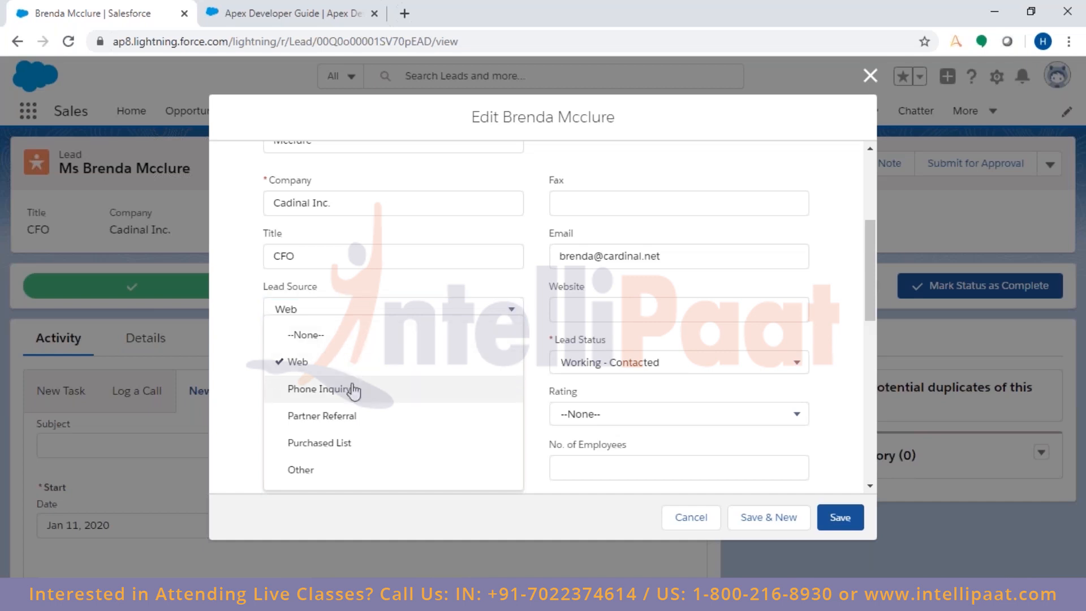
left_click(498, 41)
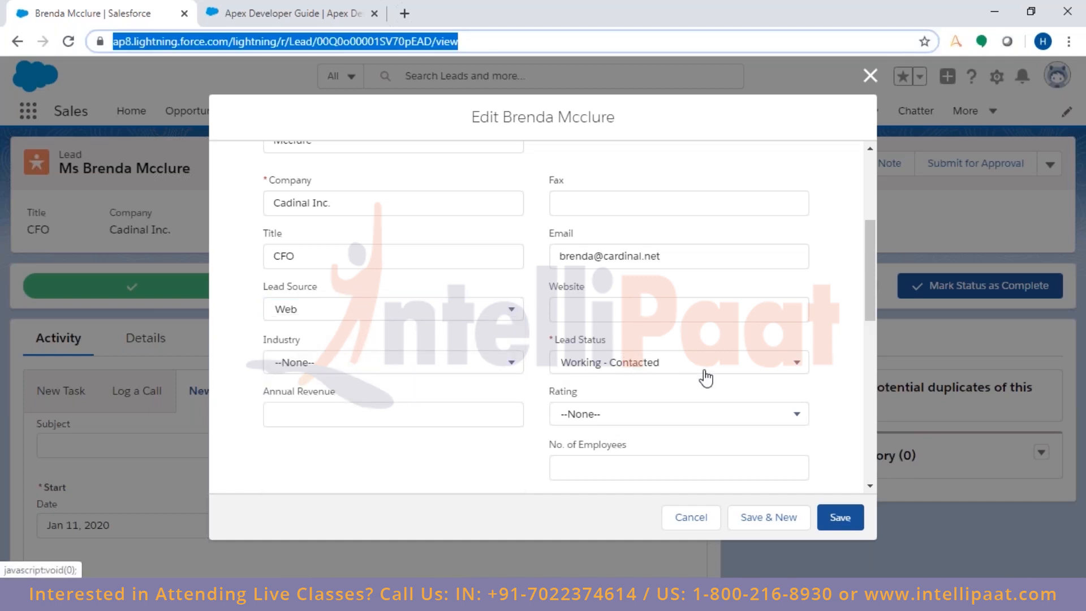
- Note Lead - lead, Sales - Opportunity, Support - Case, Solution - Solution processes, then a dashed line
key("alt+Tab")
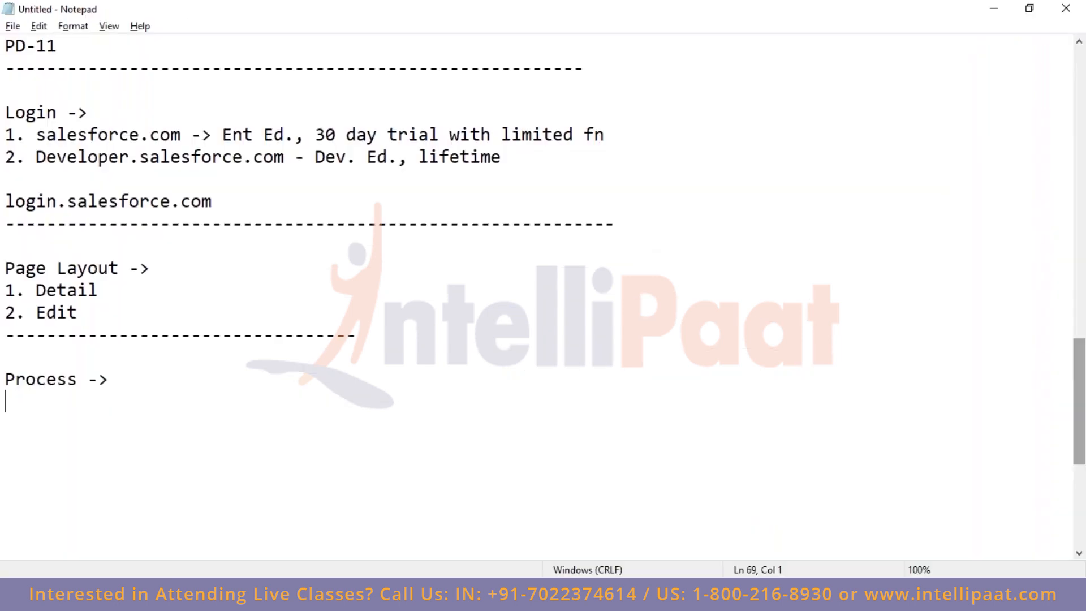
type("1. Lead Proce")
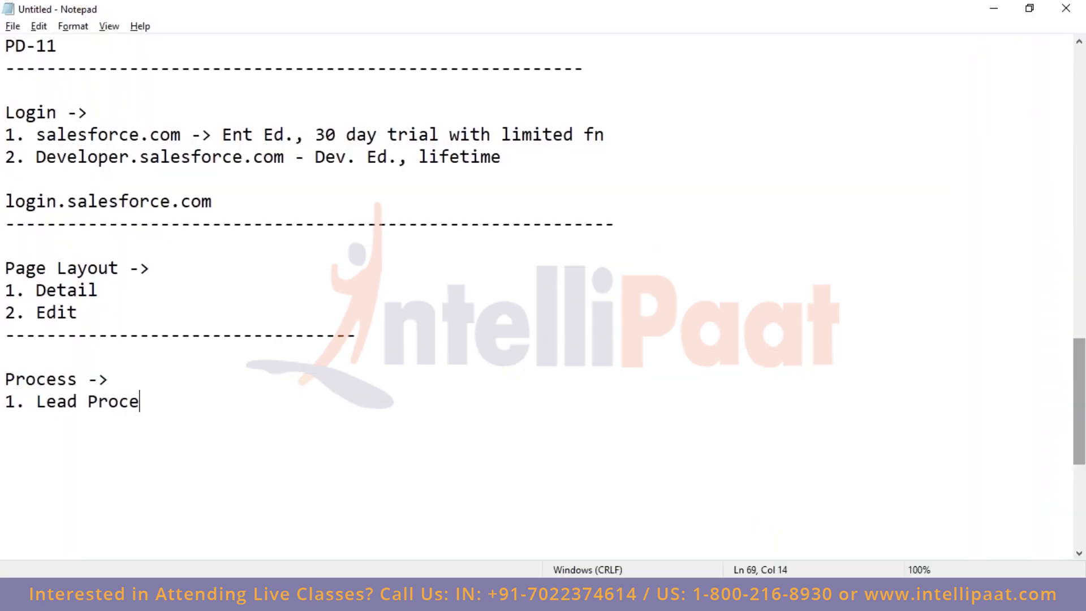
type("ss - lead")
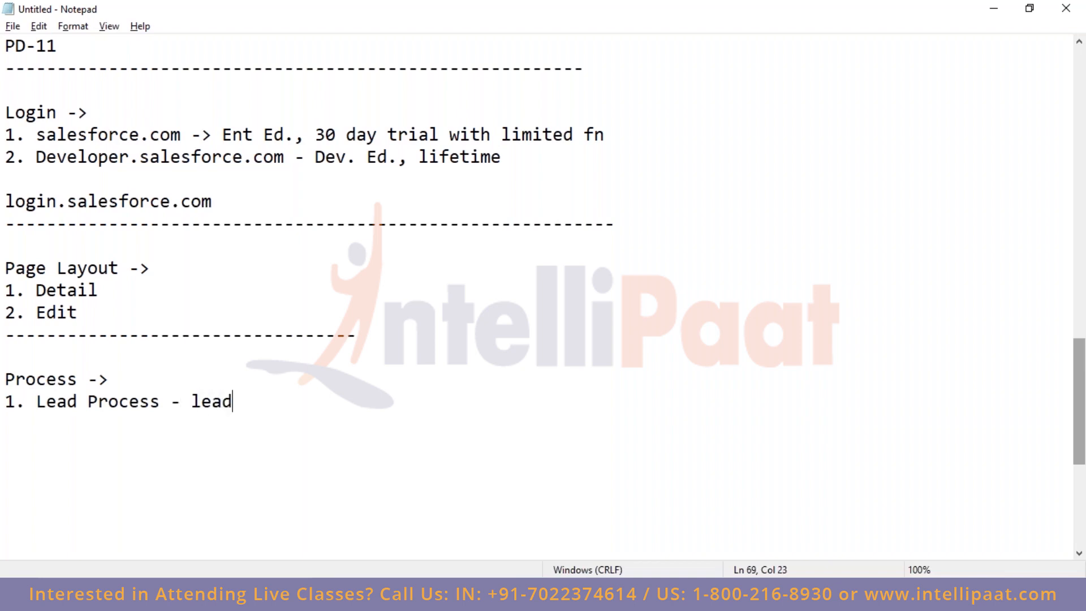
key("Return")
type("2. Sal")
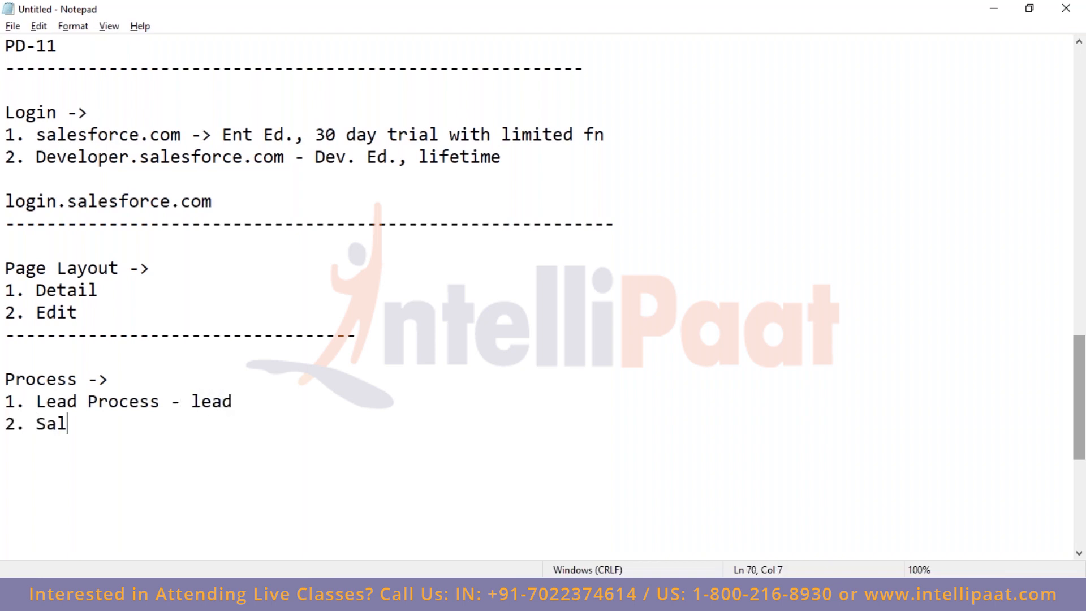
type("es Process - Opportunity")
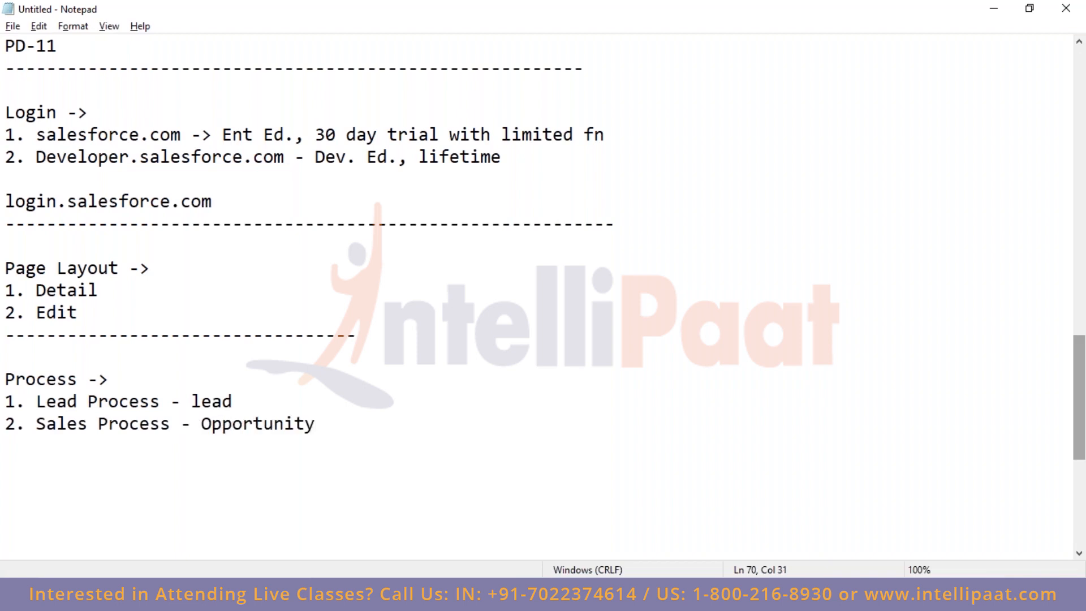
key("Return")
type("3. Sup")
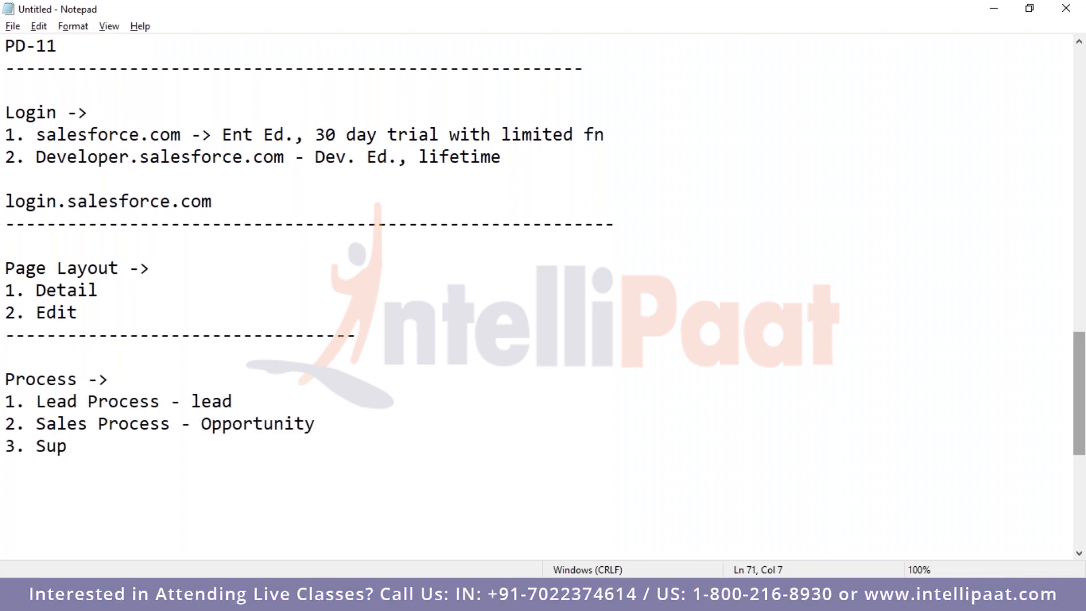
type("port Process - Case")
key("Return")
type("4. Solution")
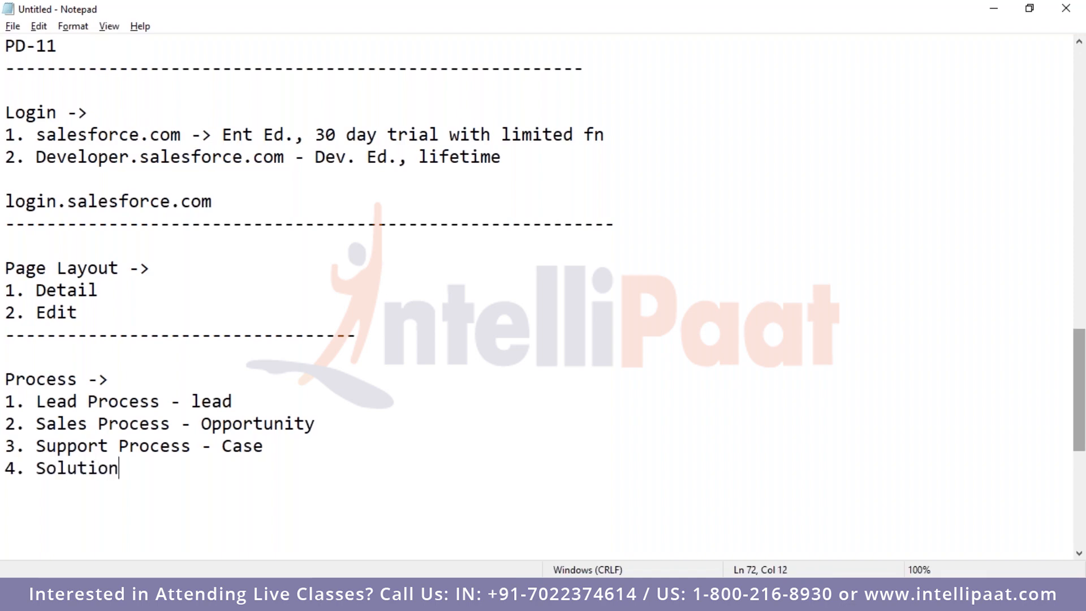
type(" Process - Solution")
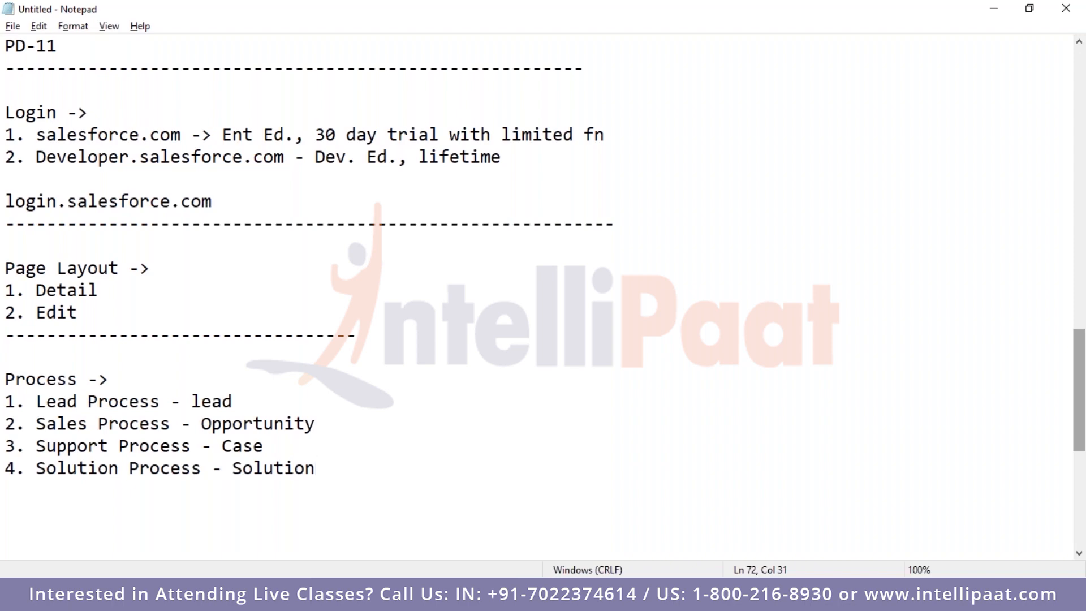
key("Return")
type("--------------------------------------------")
key("alt+Tab")
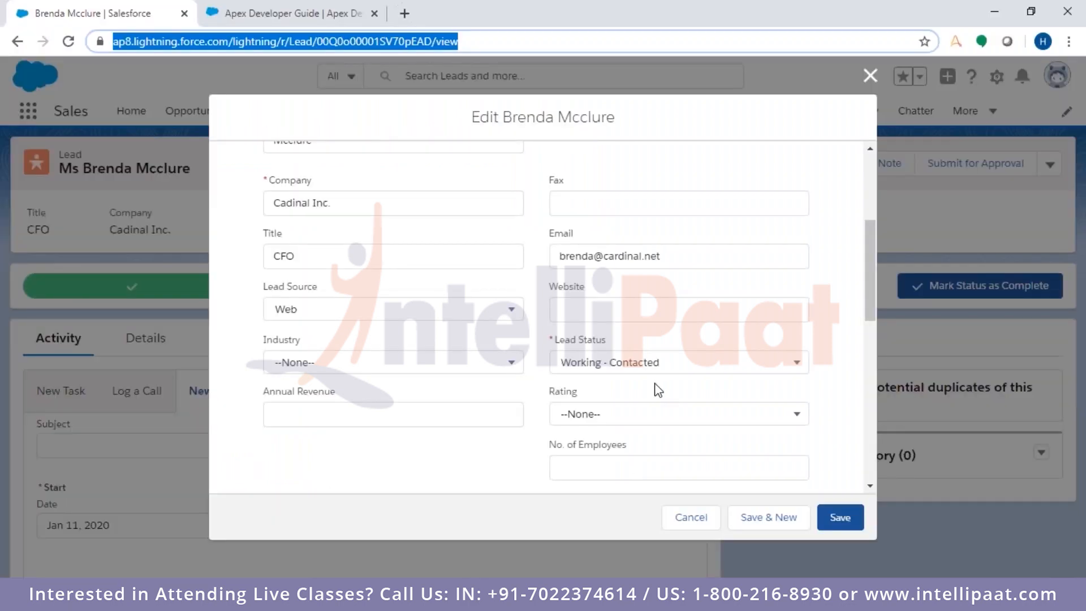
- Change the lead's status to Open - Not Contacted and save it
left_click(661, 368)
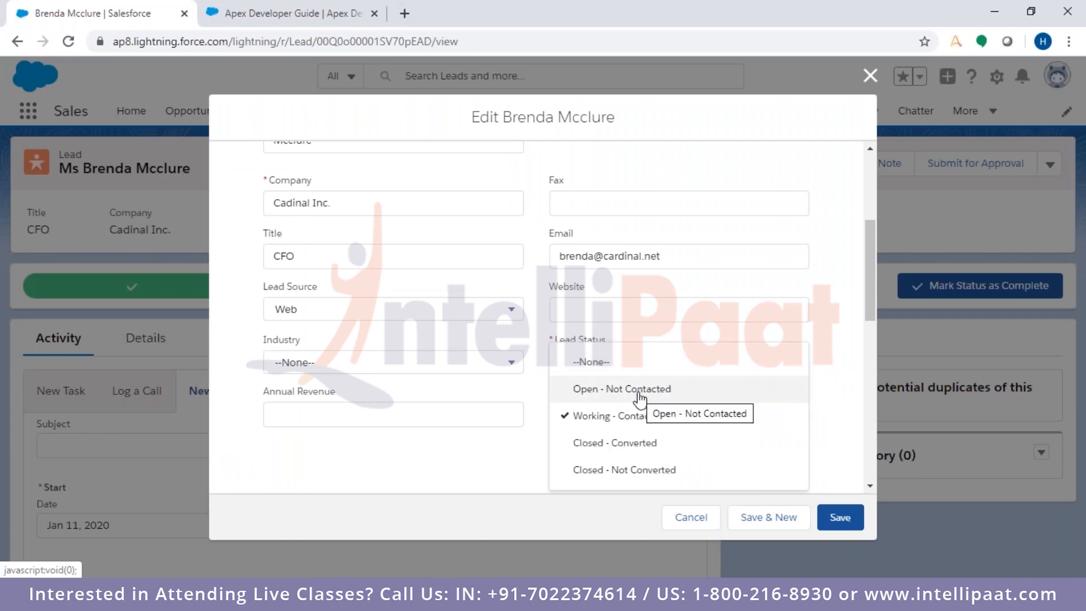
left_click(640, 396)
left_click(845, 523)
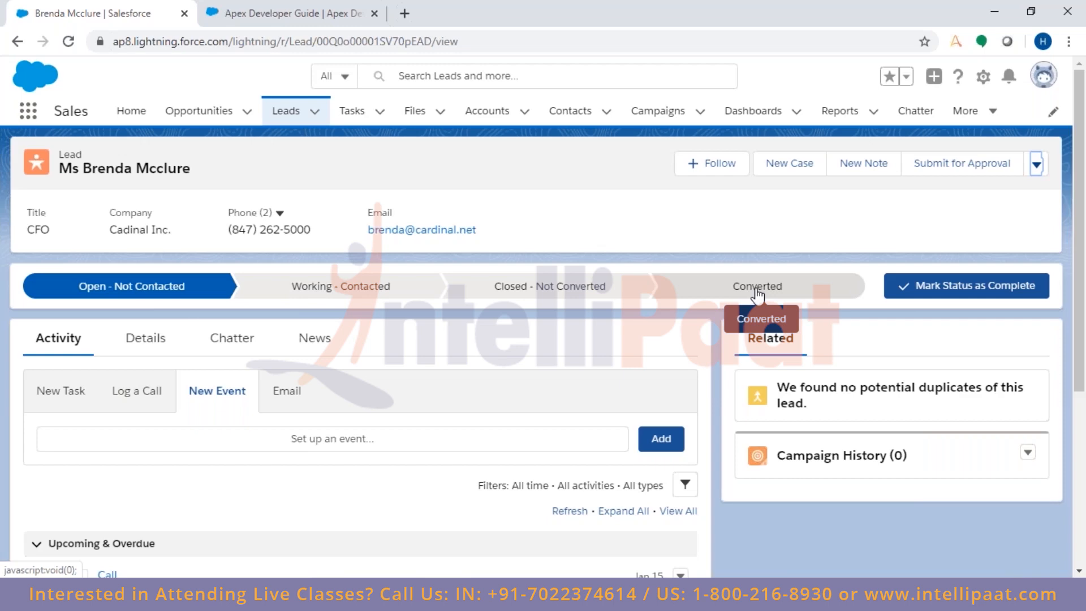
- Mark the lead Working - Contacted on the path, then revert it to Open - Not Contacted
left_click(368, 294)
left_click(989, 289)
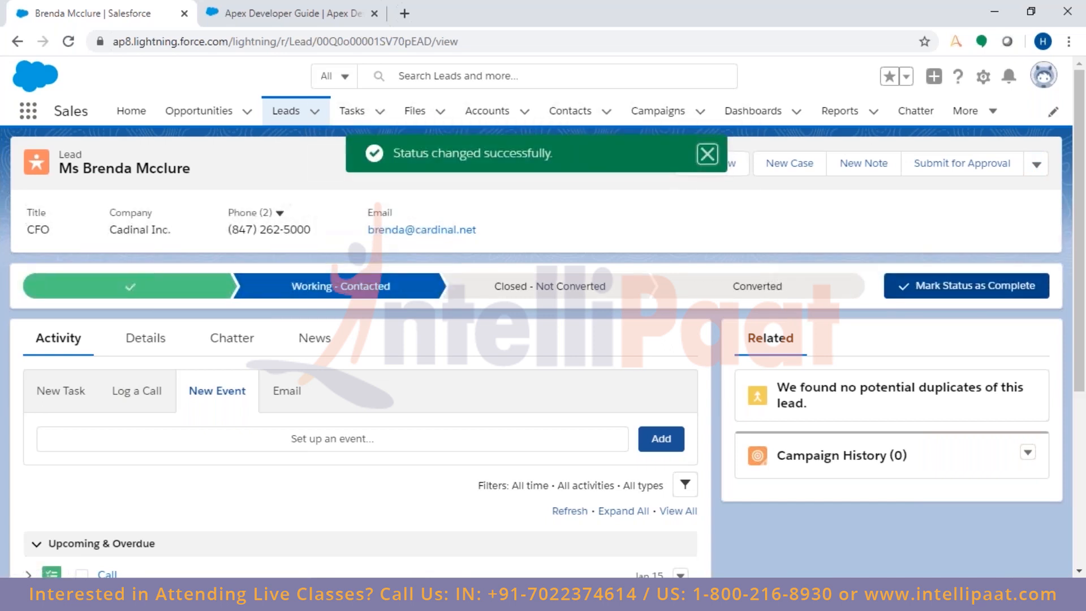
left_click(149, 286)
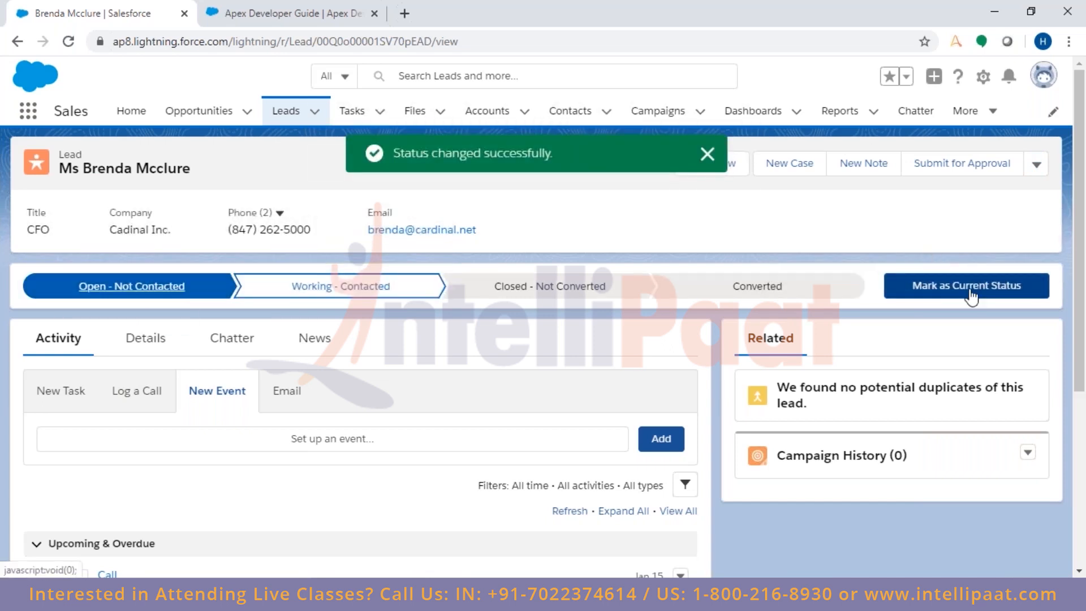
left_click(969, 292)
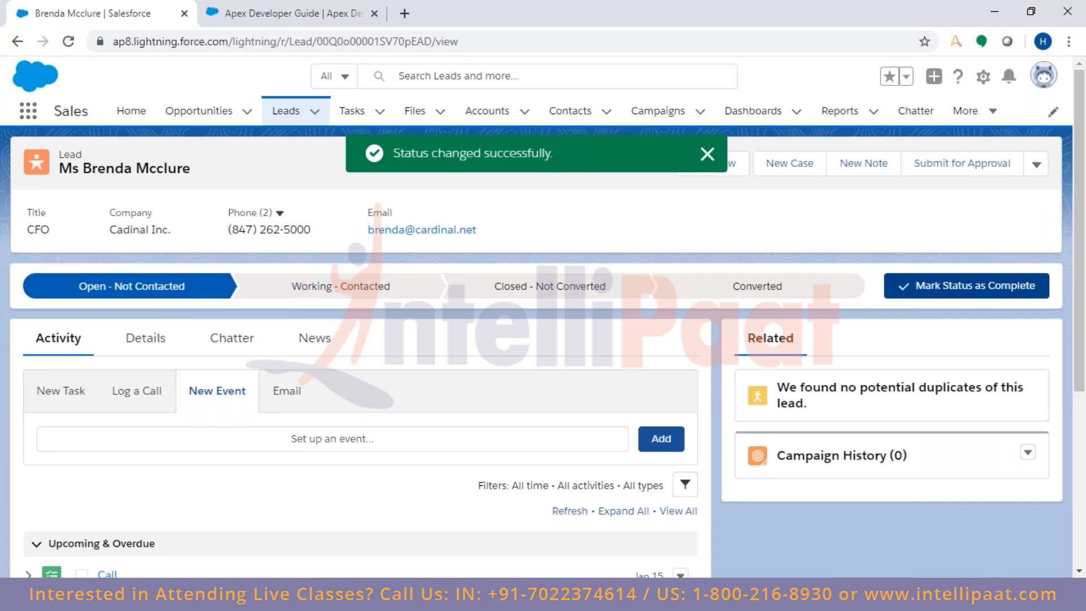
left_click_drag(1081, 152, 1084, 180)
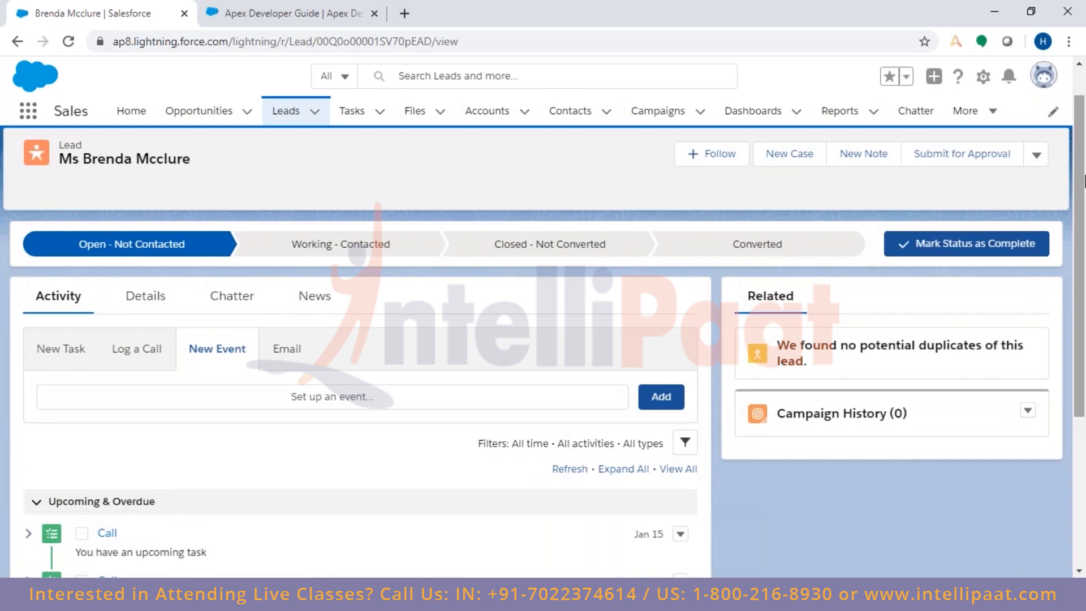
left_click_drag(1081, 181, 1081, 152)
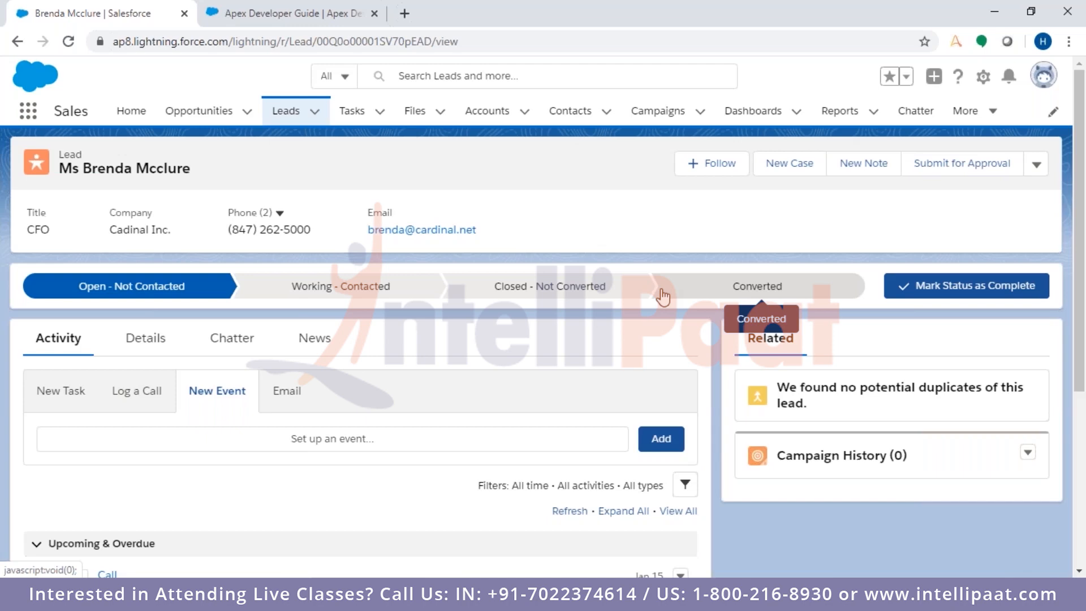
left_click(1035, 164)
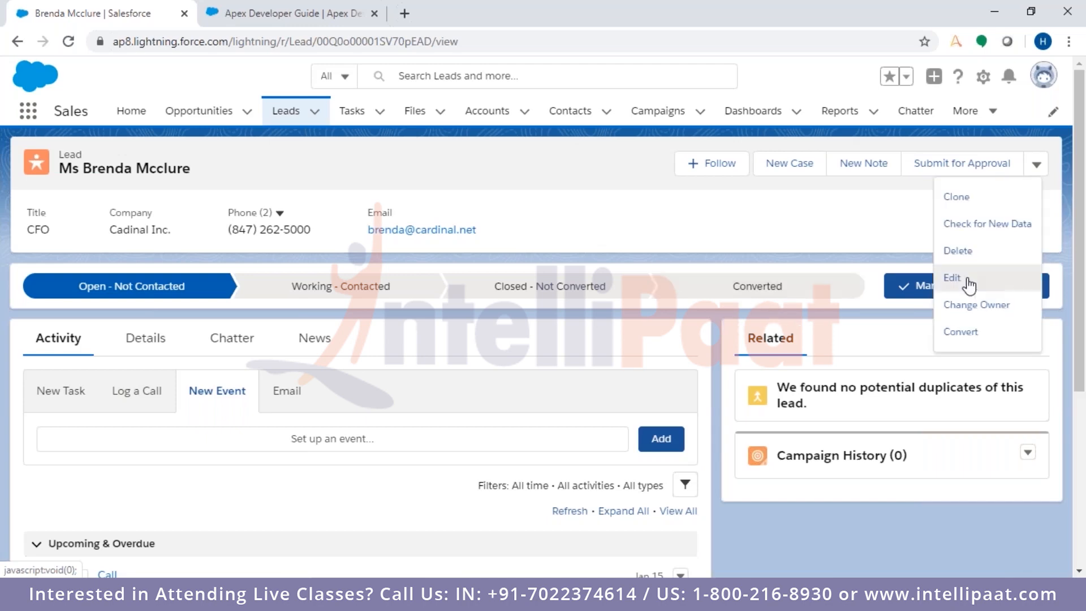
left_click(970, 280)
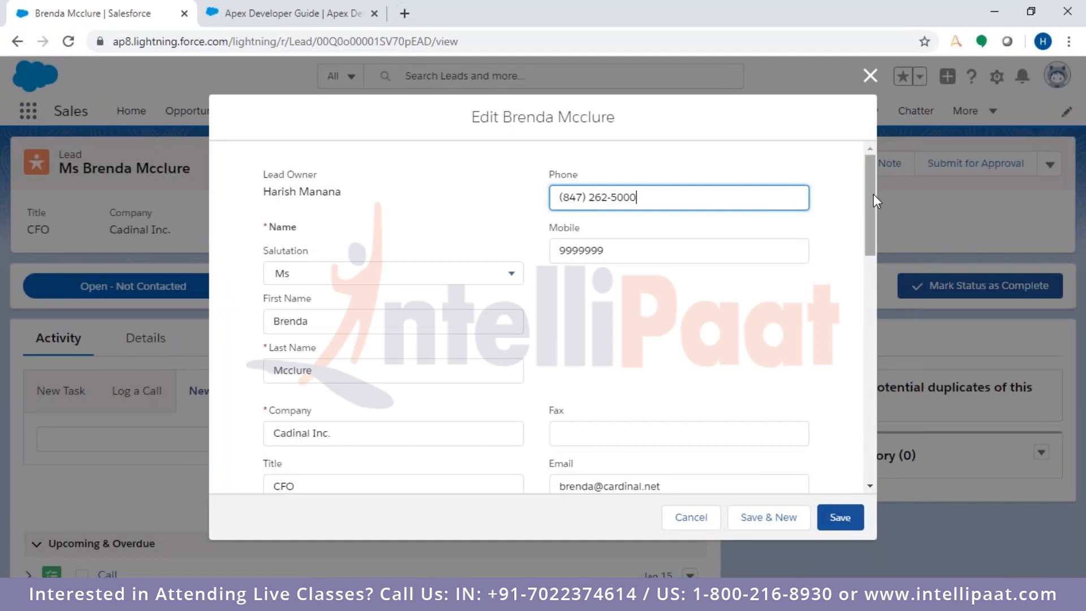
left_click_drag(873, 192, 877, 287)
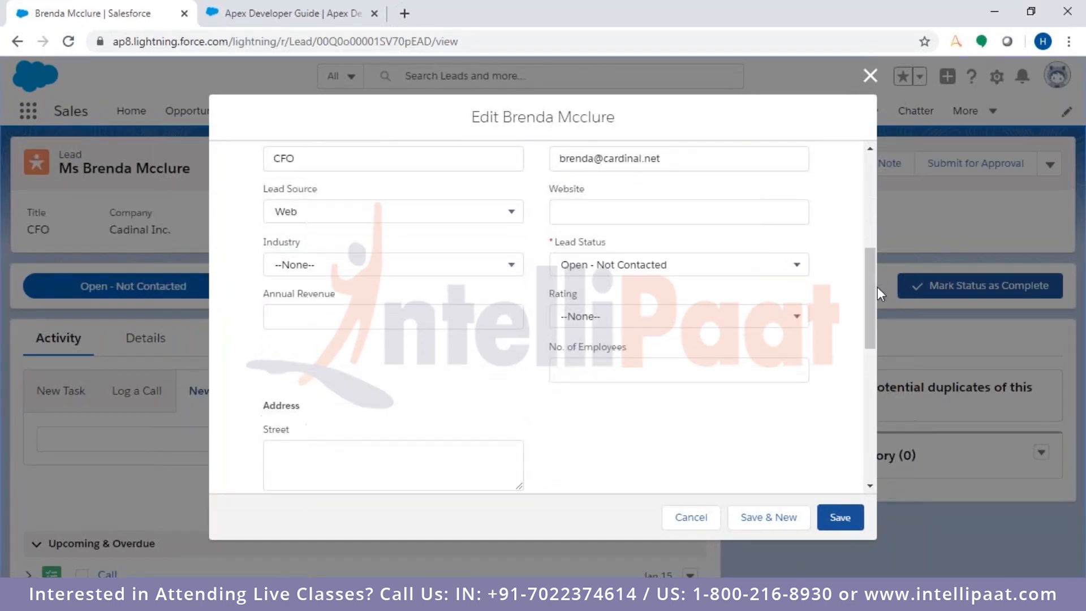
left_click(689, 268)
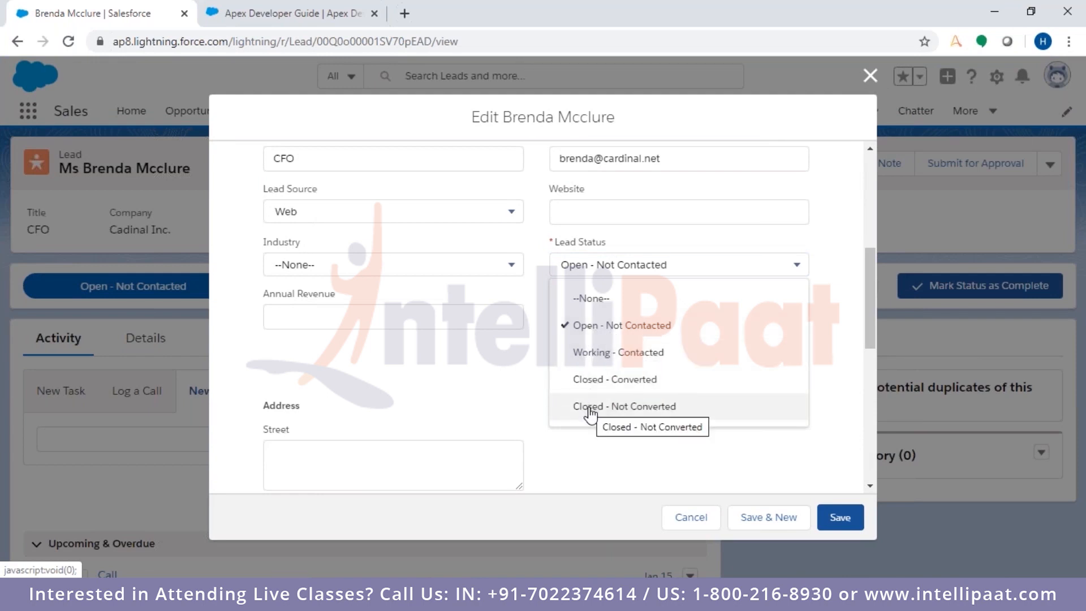
left_click(512, 216)
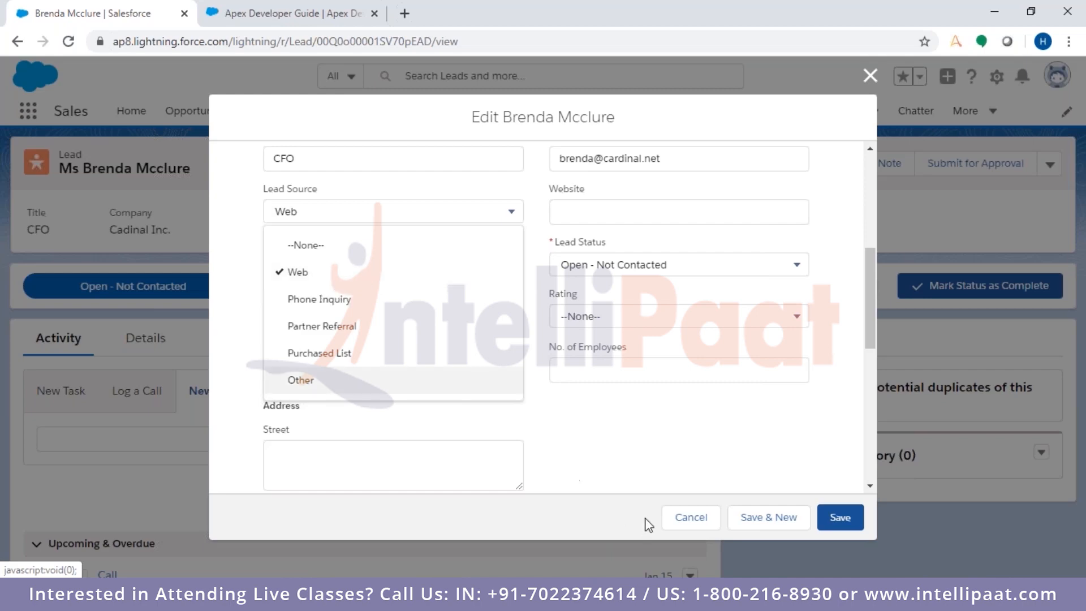
left_click(693, 517)
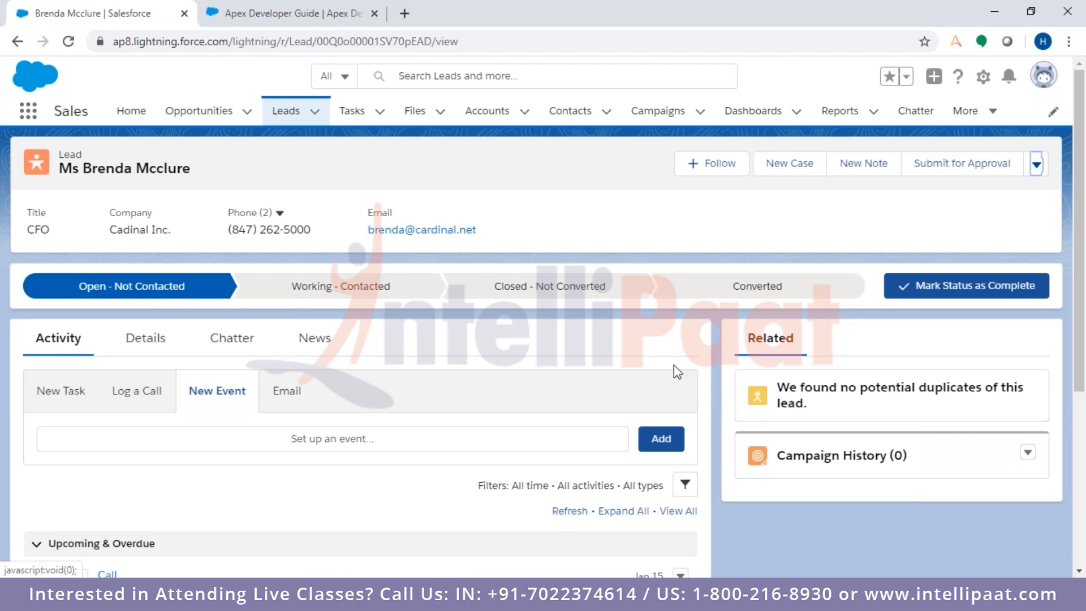
- Show Recently Viewed leads and highlight the Sales Process - Opportunity line in Notepad
left_click(283, 116)
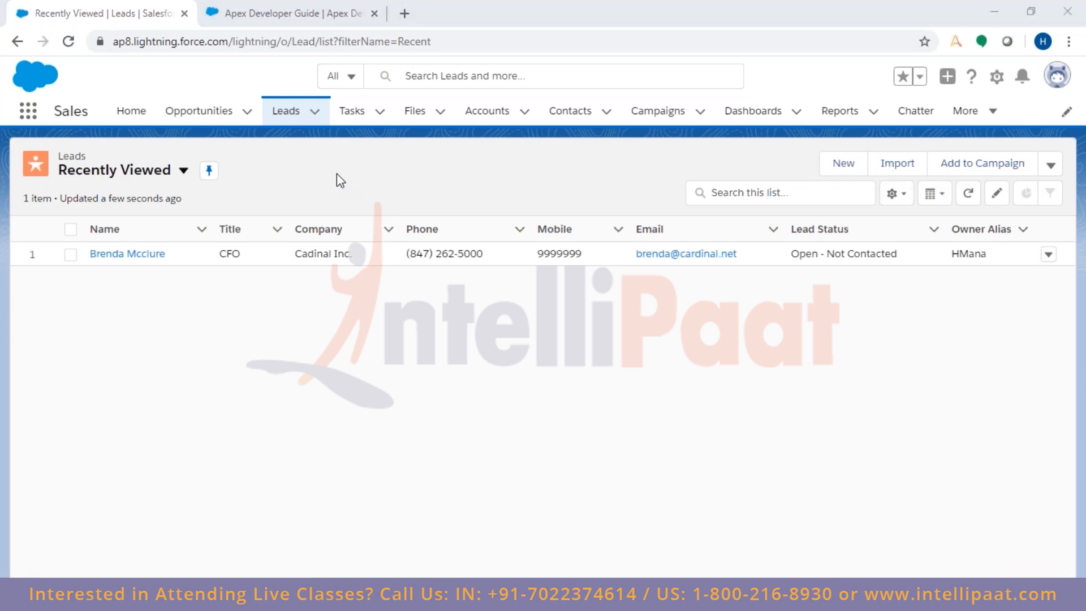
key("alt+Tab")
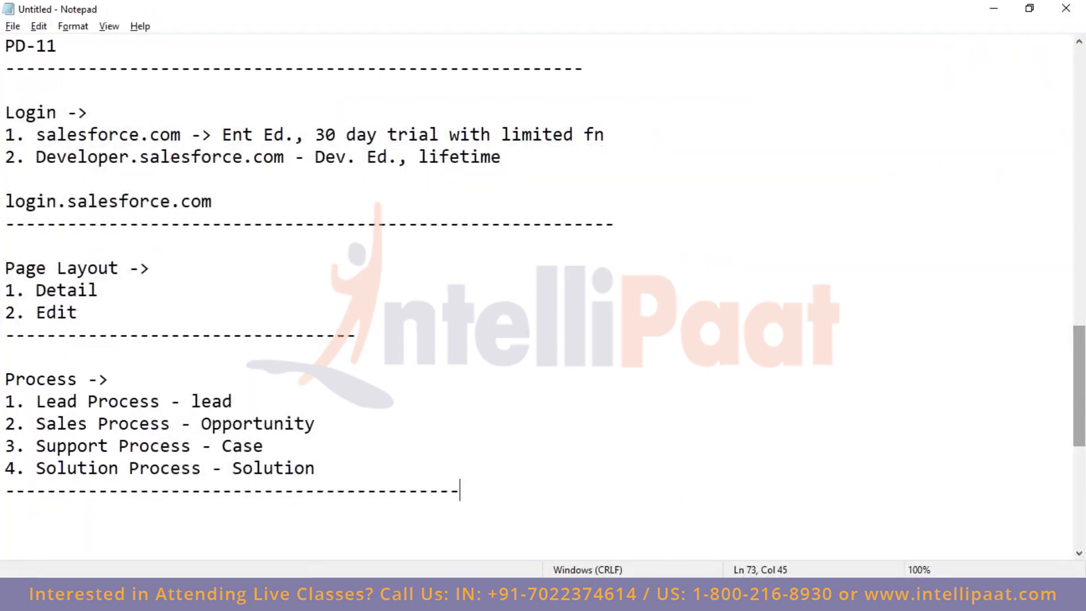
left_click_drag(35, 423, 337, 428)
key("alt+Tab")
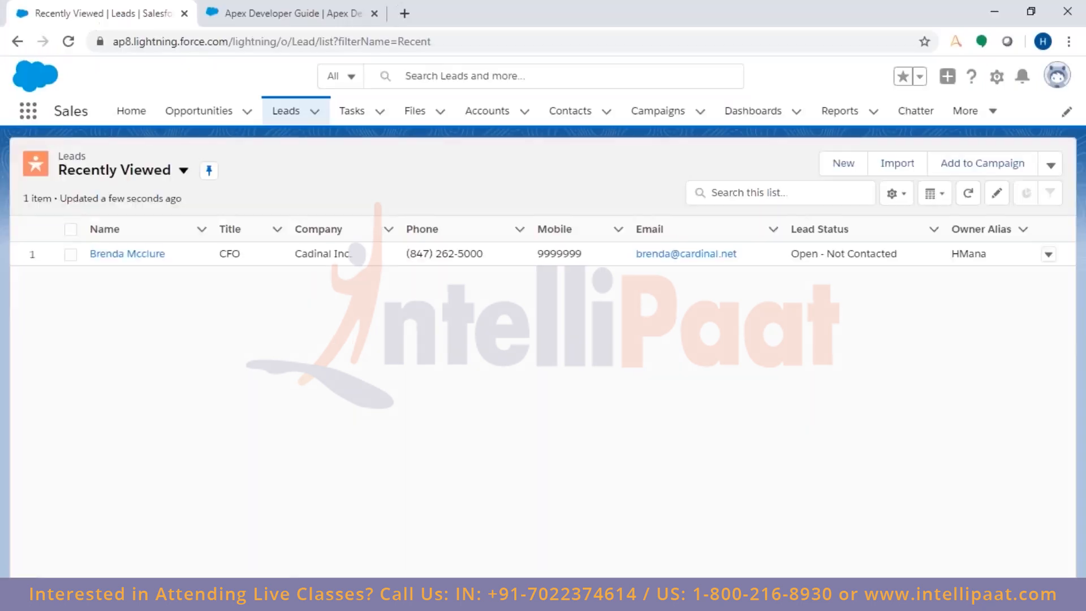
- Open the Keyboard opportunity, preview its Closed stage options, then cancel so it stays at Prospecting
left_click(205, 117)
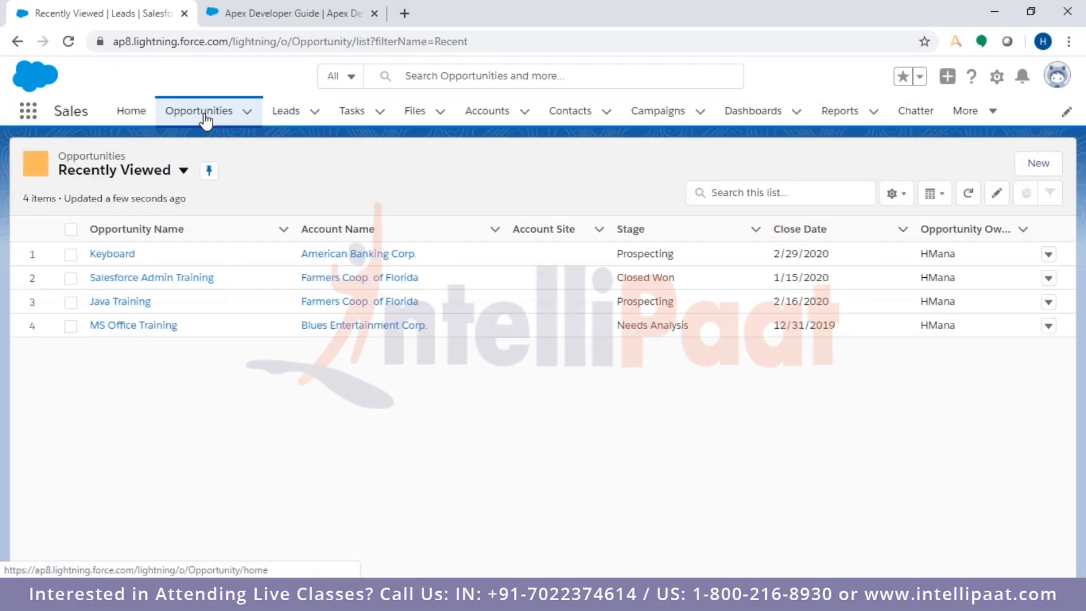
left_click(109, 256)
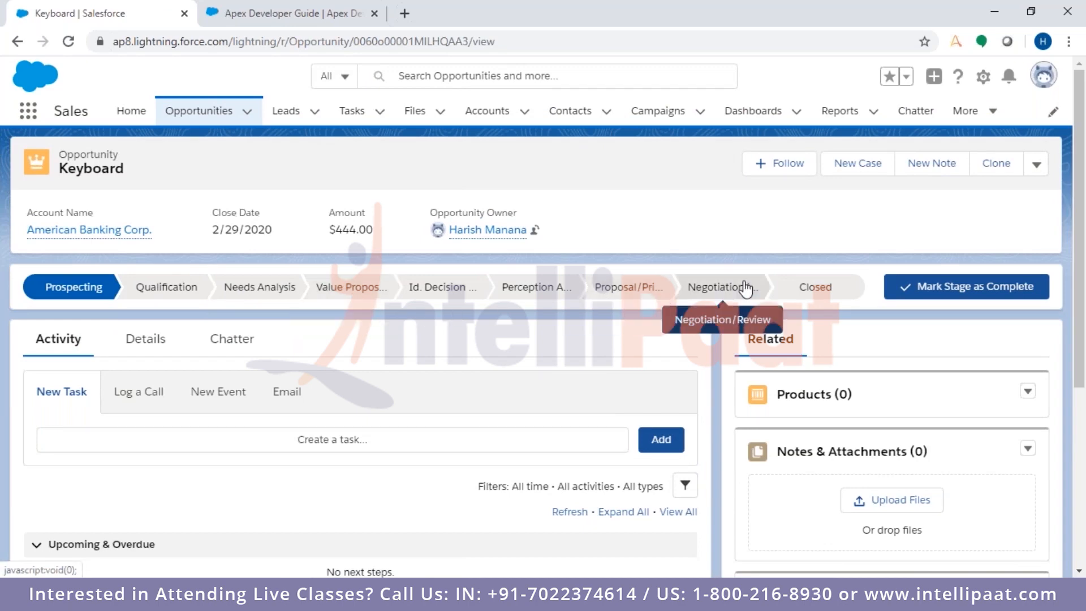
left_click(831, 293)
left_click(972, 287)
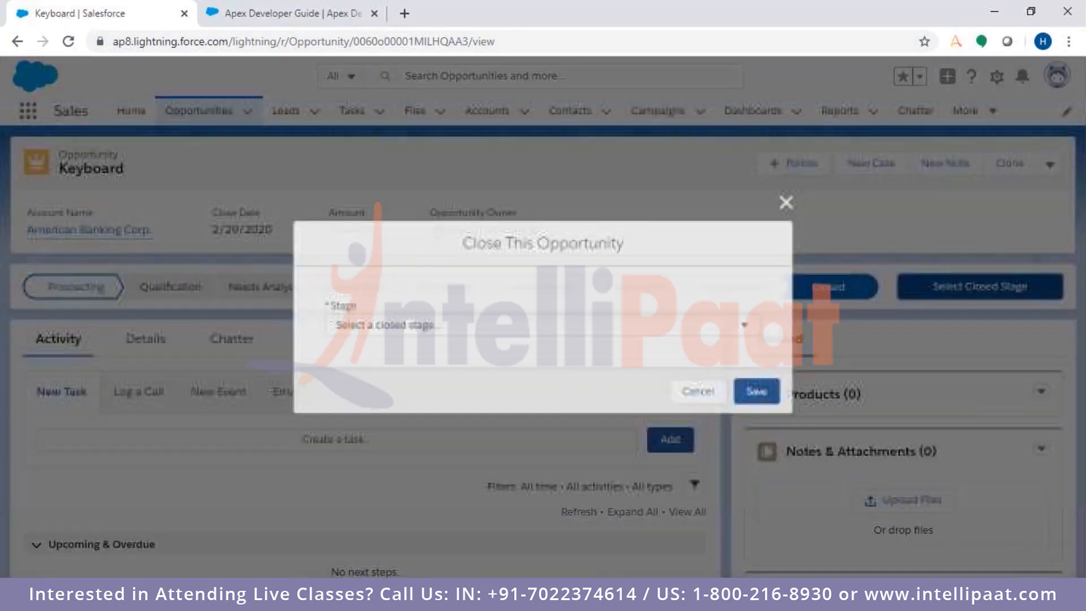
left_click(391, 326)
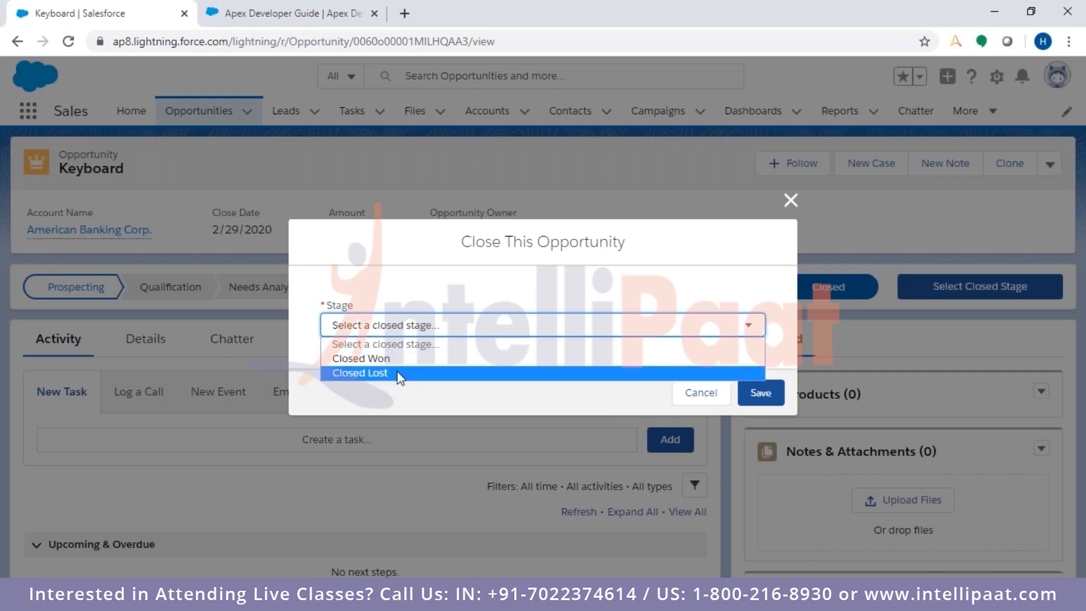
left_click(692, 402)
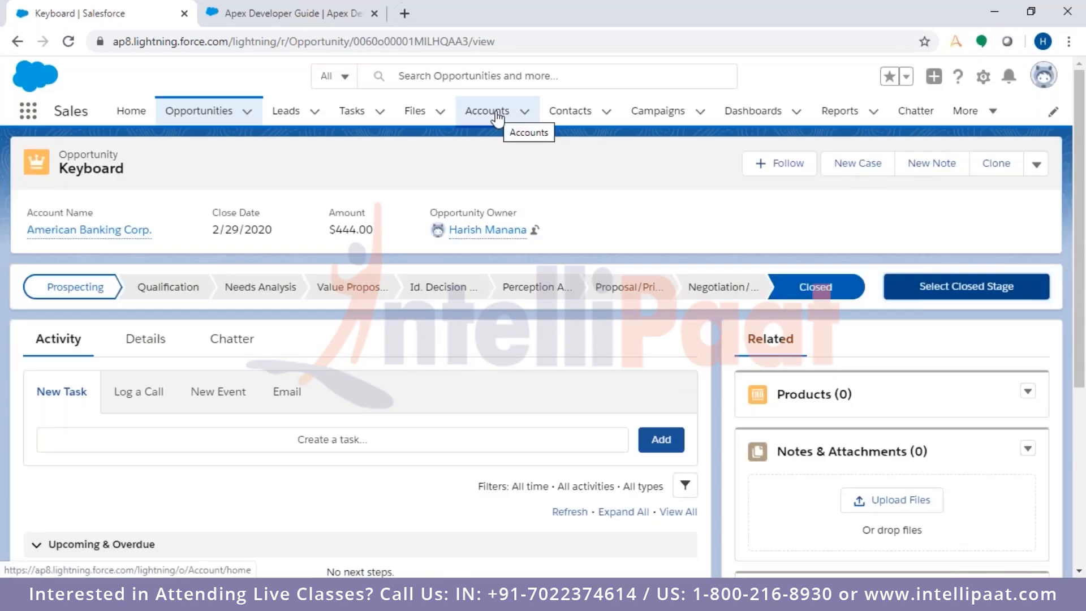
left_click(498, 112)
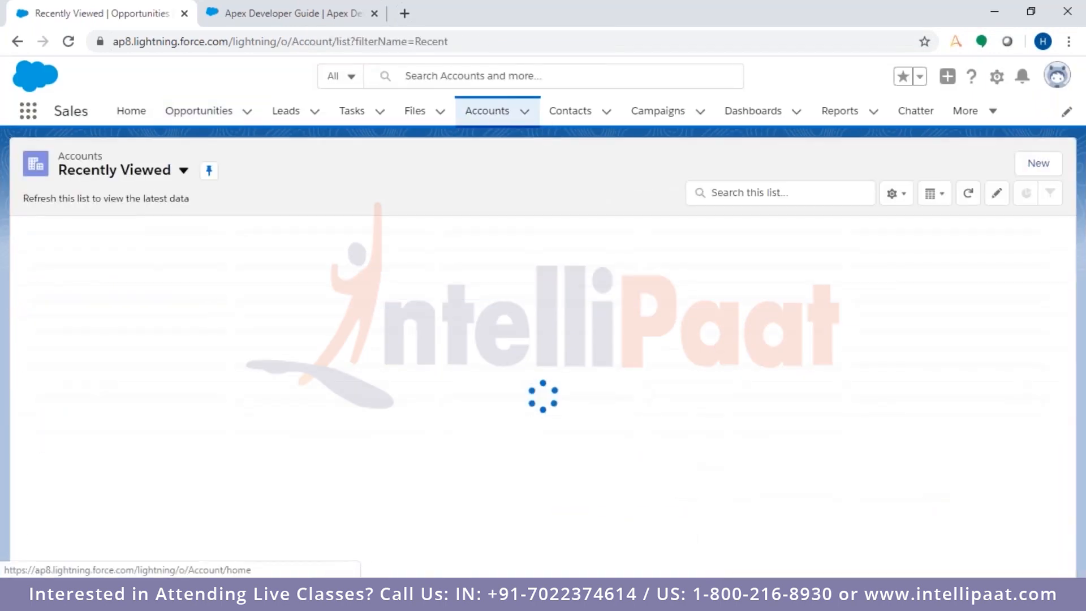
left_click(137, 254)
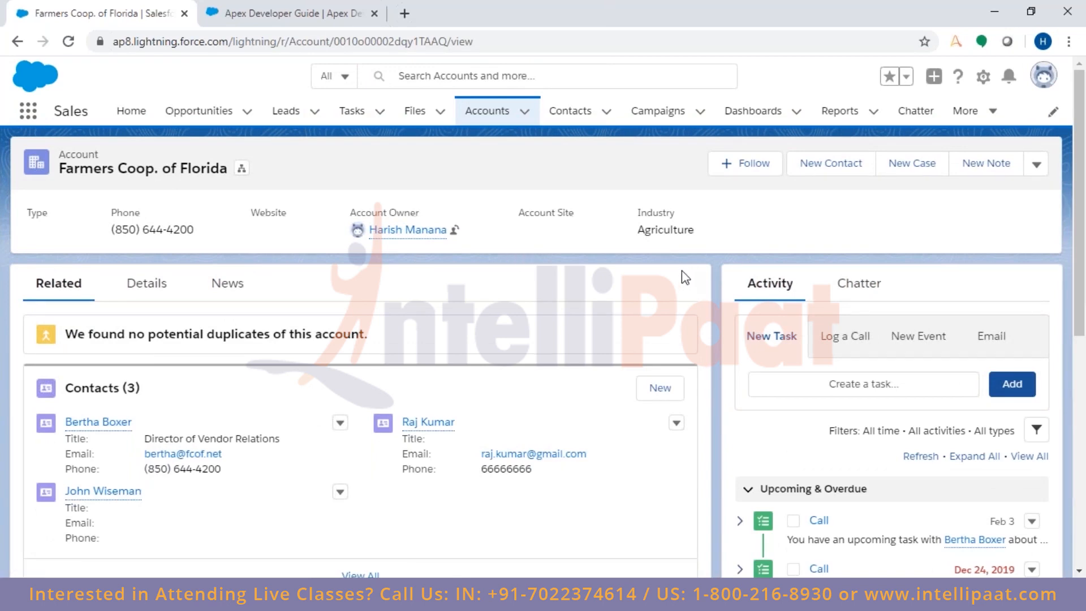
left_click(289, 112)
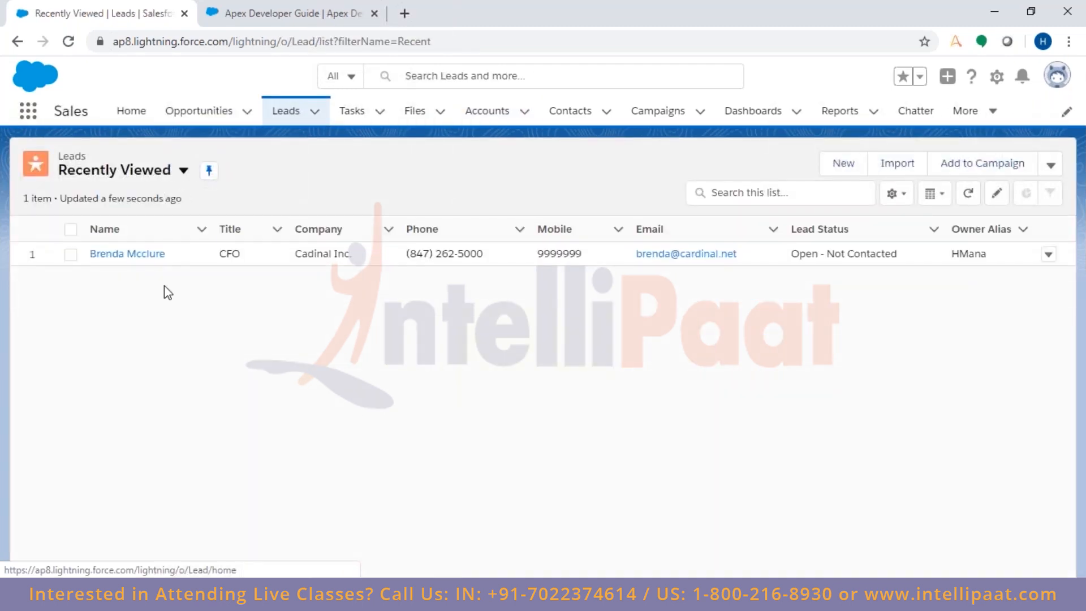
left_click(137, 256)
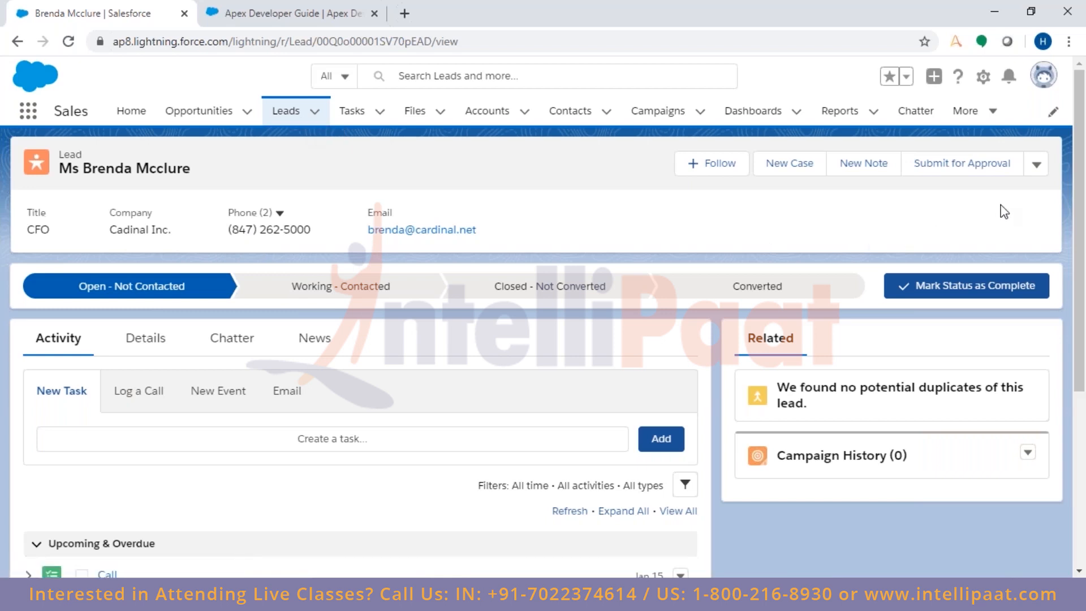
- Add the Notepad note 'Lead Convert -> Account, Contact, Opportunity' below the process list
key("alt+Tab")
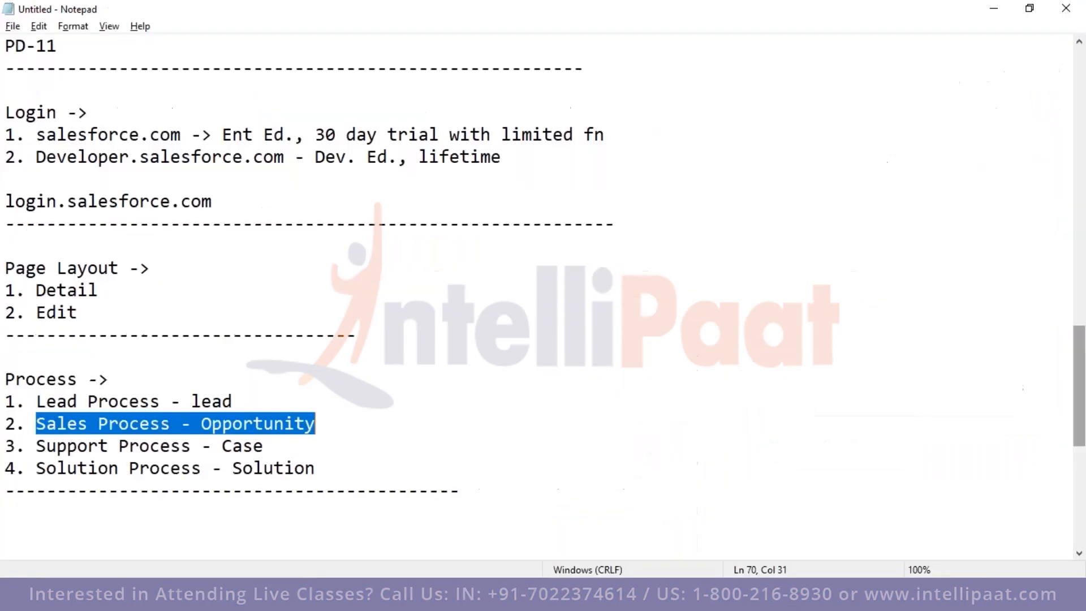
key("Down")
key("Down")
key("Down")
key("Down")
key("Return")
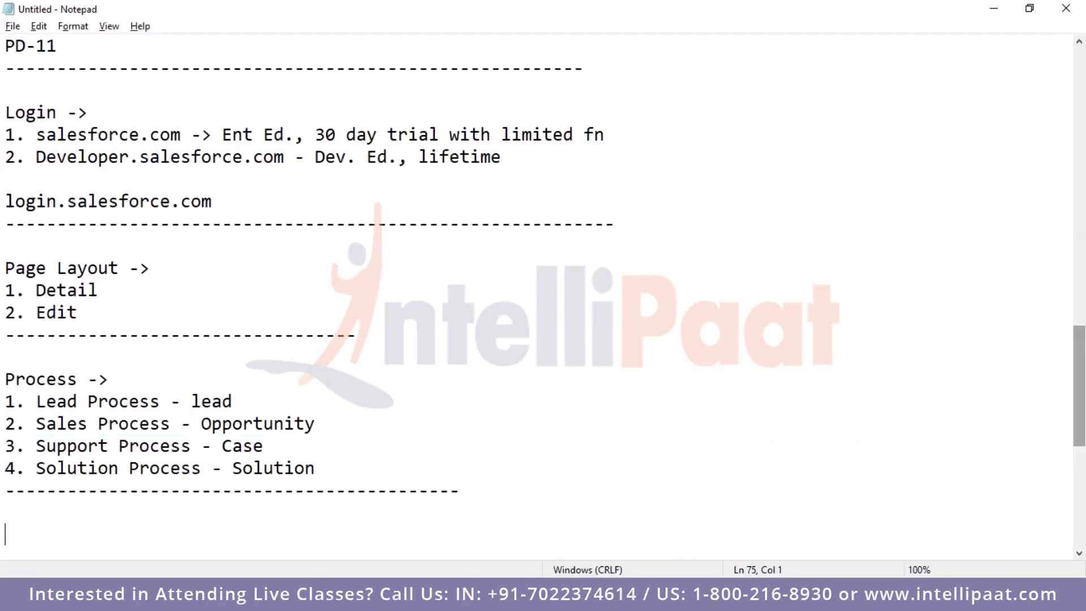
type("Lead Convert ->")
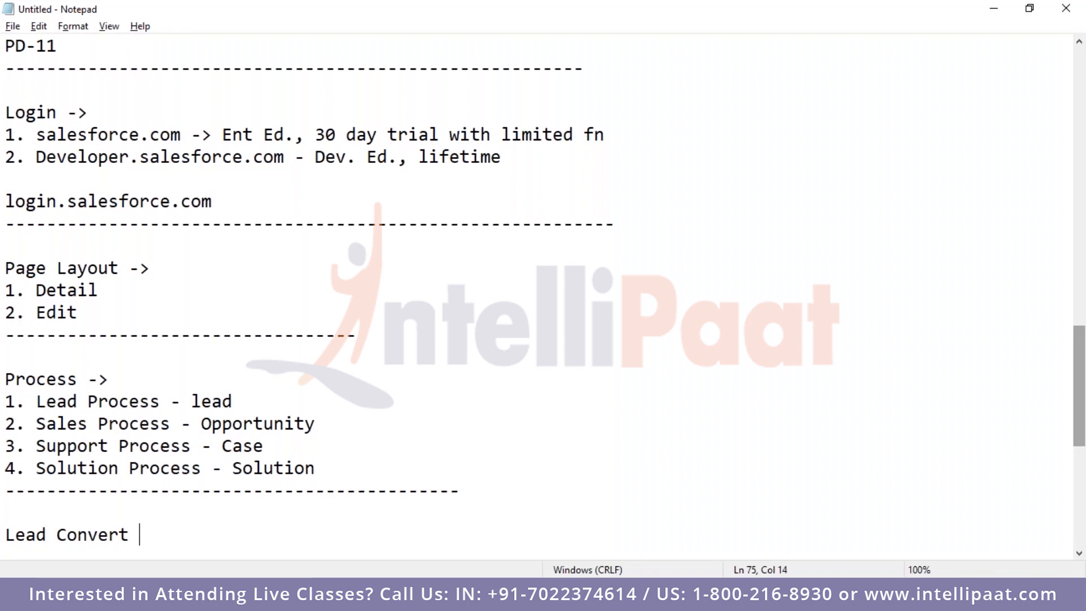
type("unt")
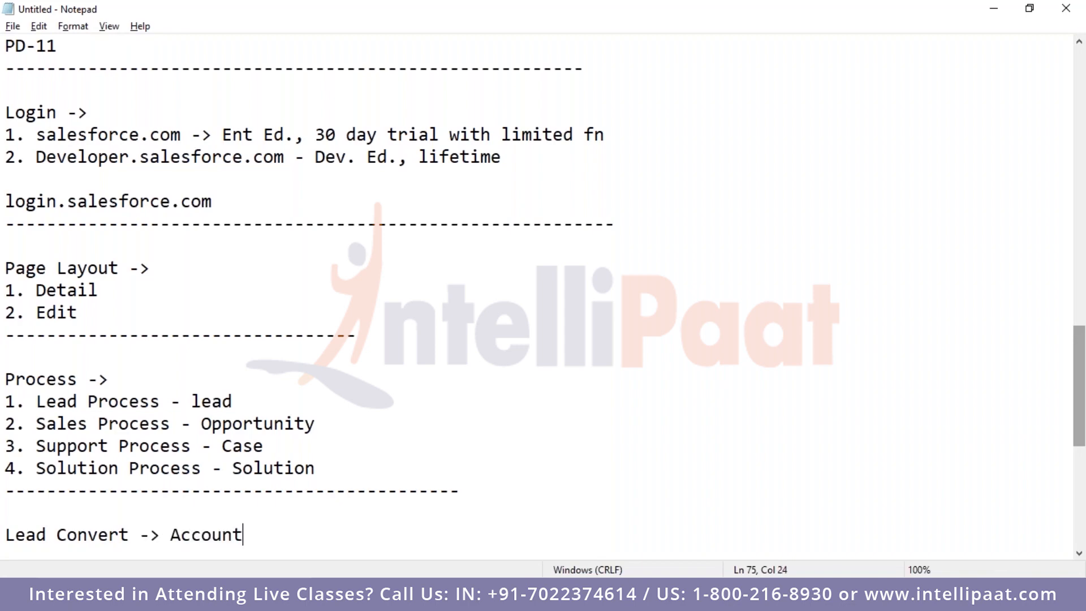
type(", Contact,")
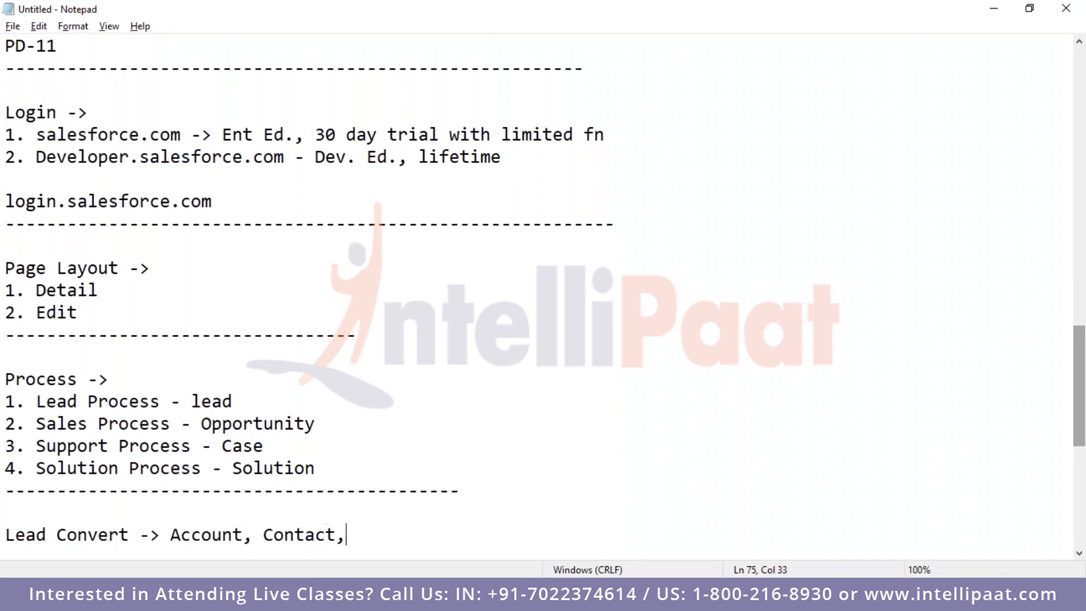
type(" Opportunity")
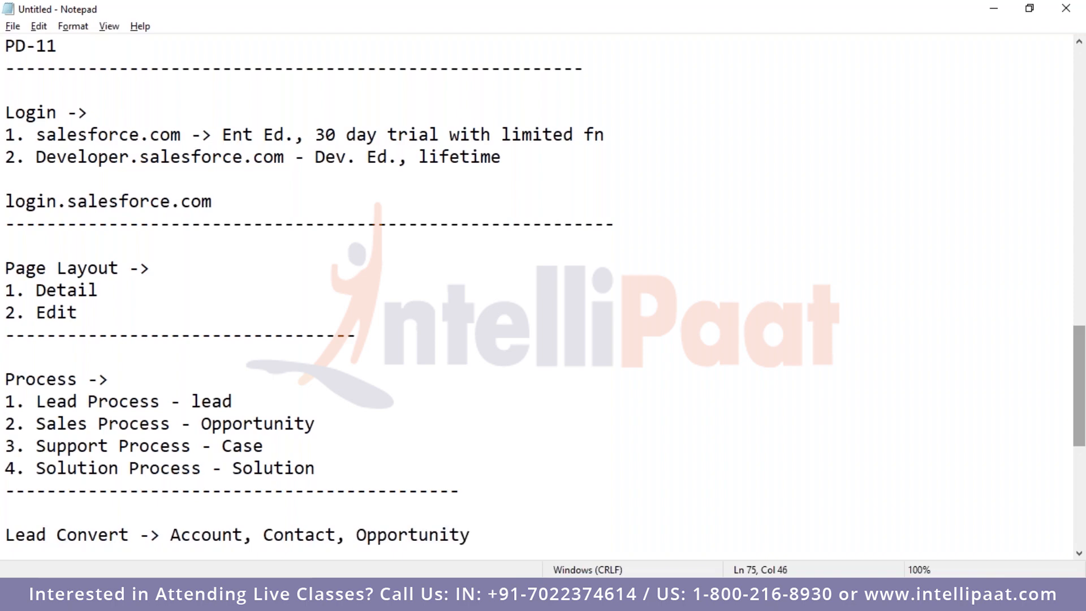
key("alt+Tab")
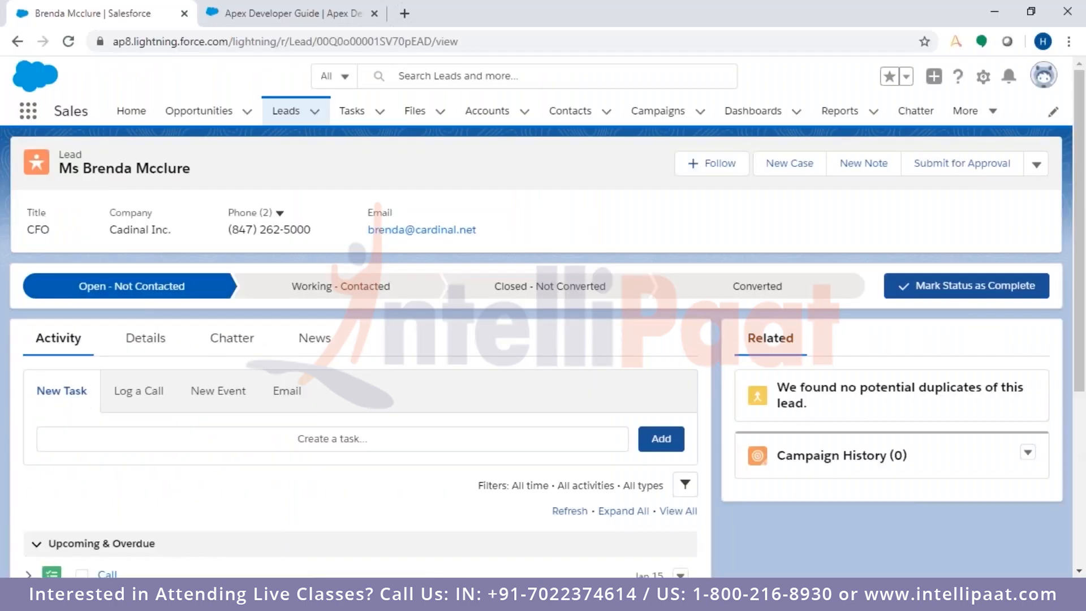
- Start converting the lead and check the proposed Cadinal Inc. account with a trial account search
left_click(1036, 166)
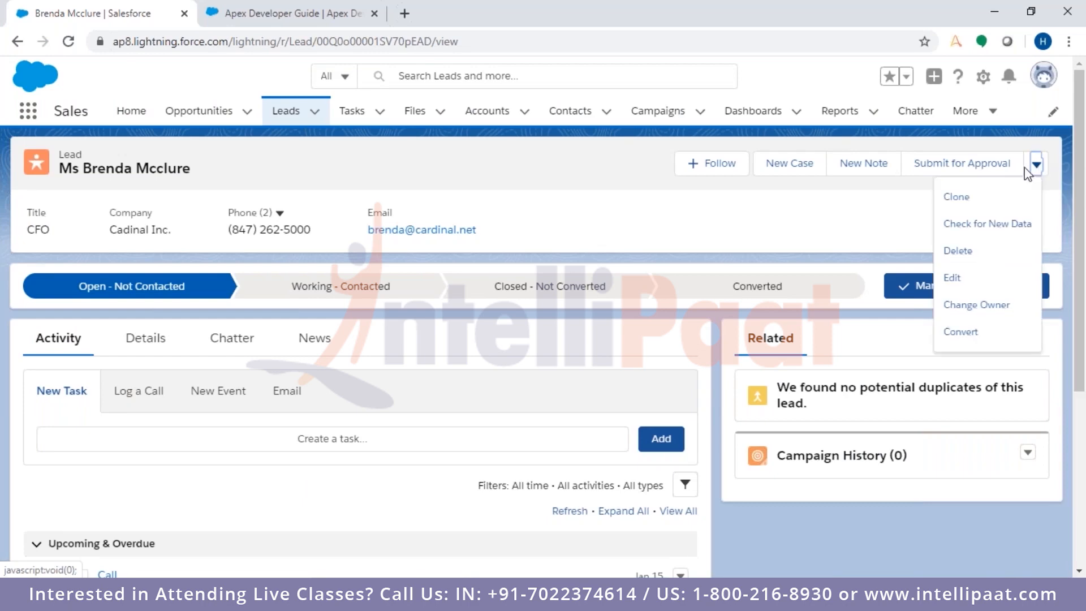
left_click(960, 332)
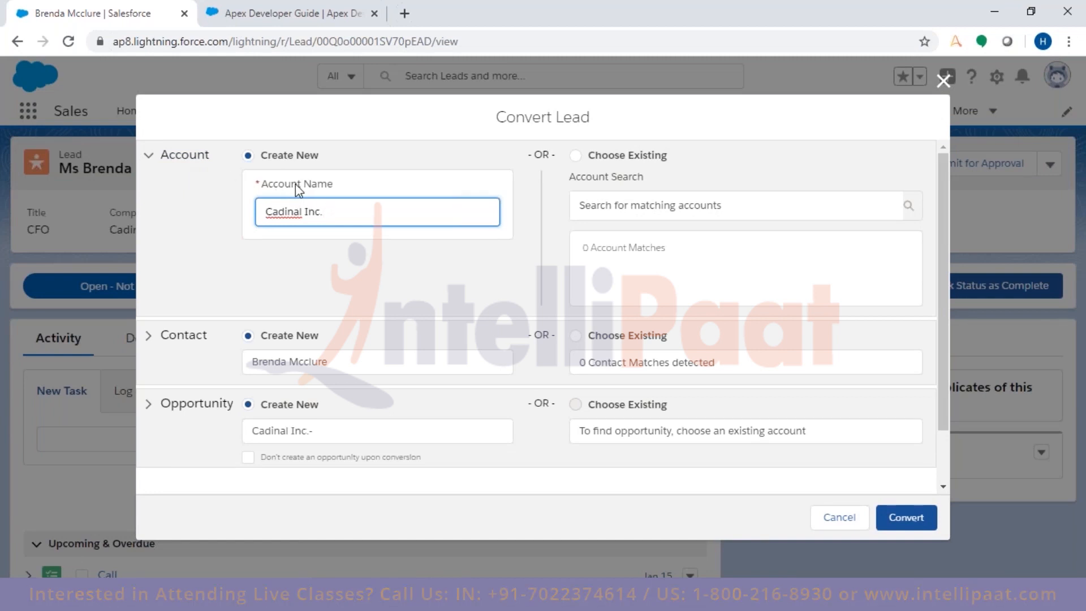
left_click_drag(326, 211, 261, 214)
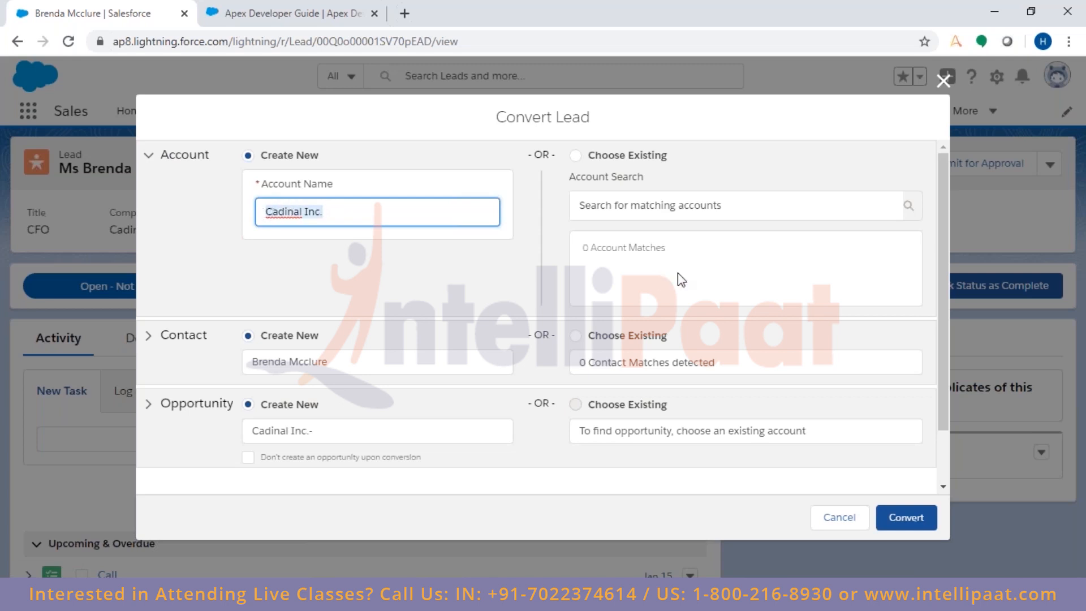
left_click(741, 208)
type("Cad")
key("BackSpace")
key("BackSpace")
key("BackSpace")
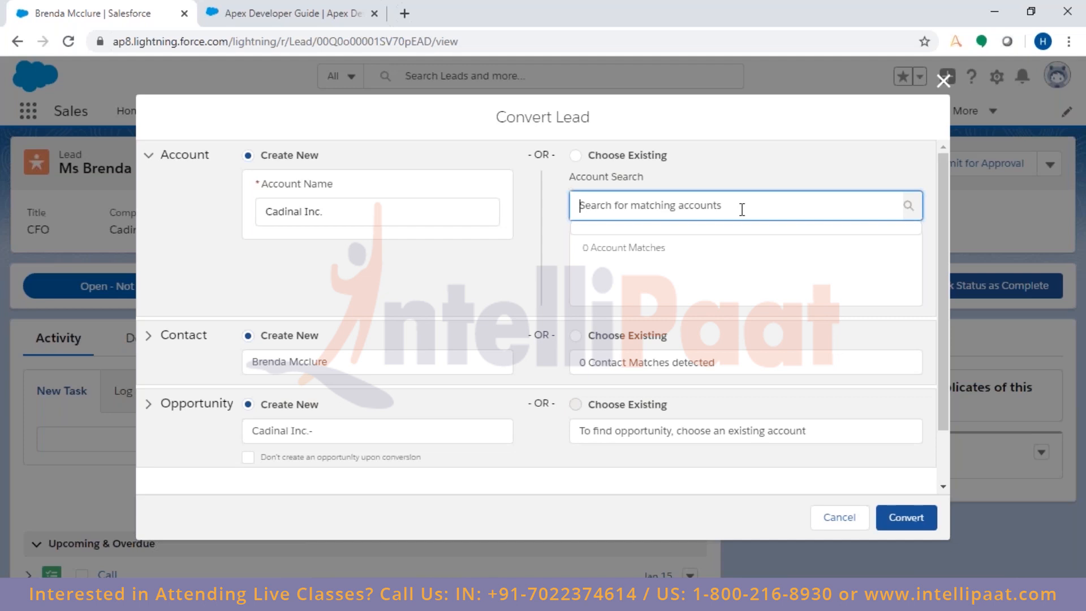
- Review the Converted Status values in the Convert Lead dialog, then cancel the conversion
left_click(946, 229)
left_click_drag(945, 228, 955, 282)
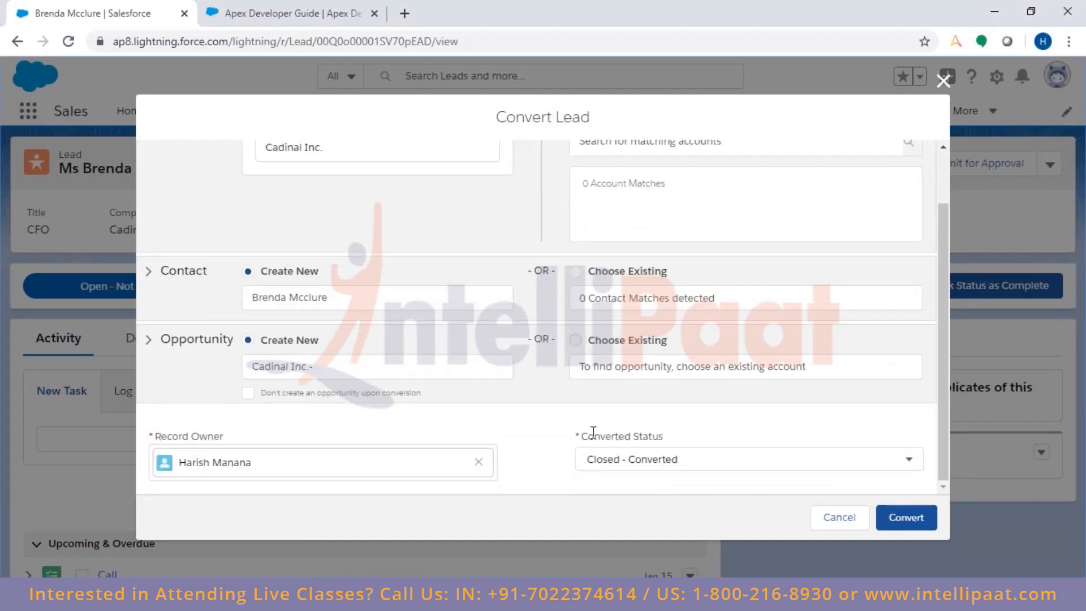
left_click(710, 470)
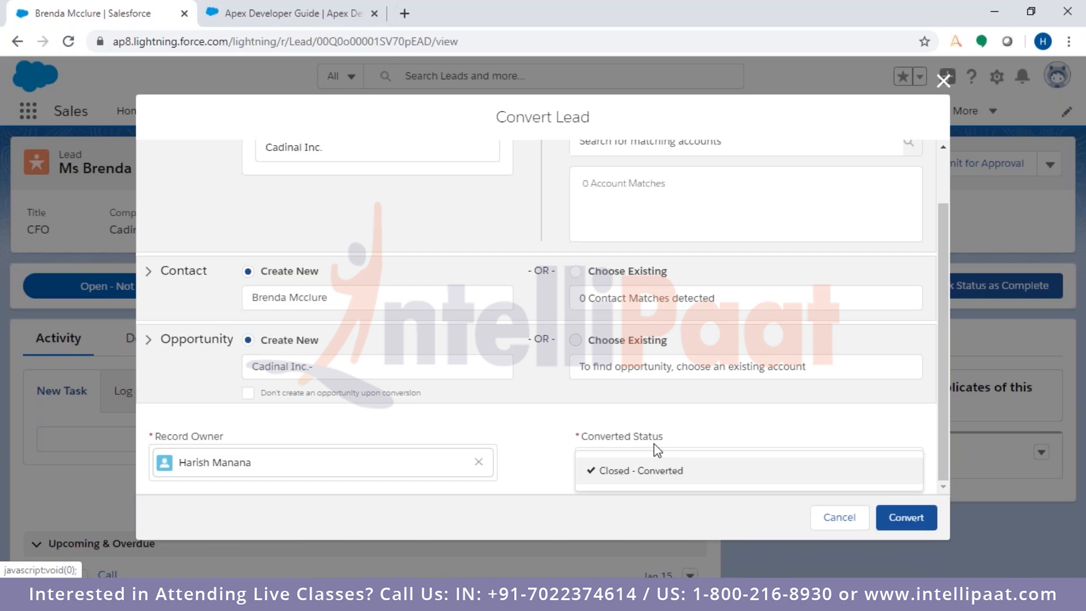
left_click(839, 518)
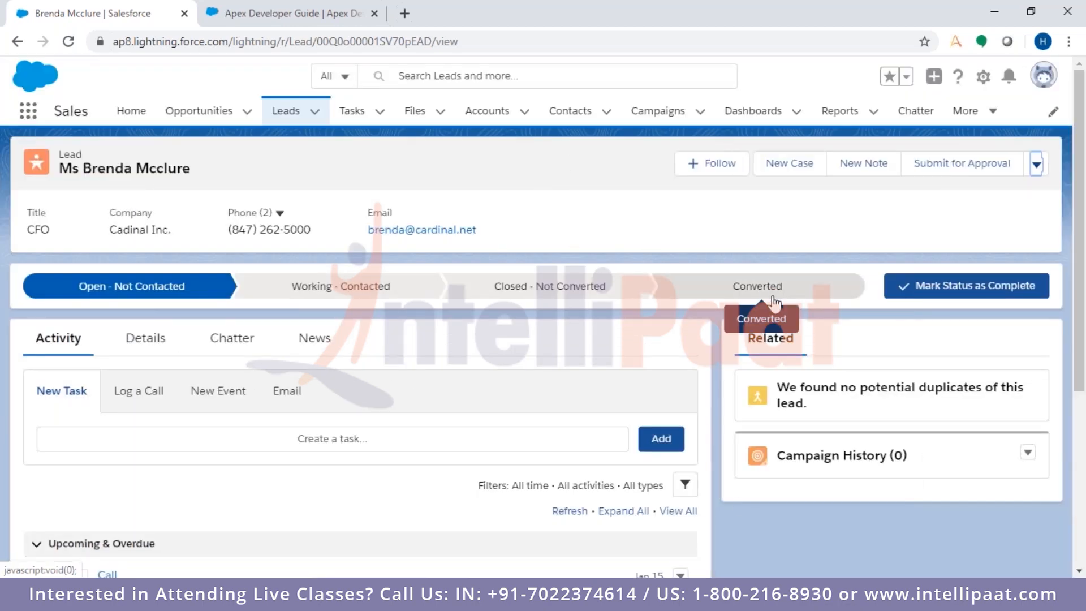
- Show the lead's Details and highlight Lead Status, which reads Open - Not Contacted
left_click(146, 343)
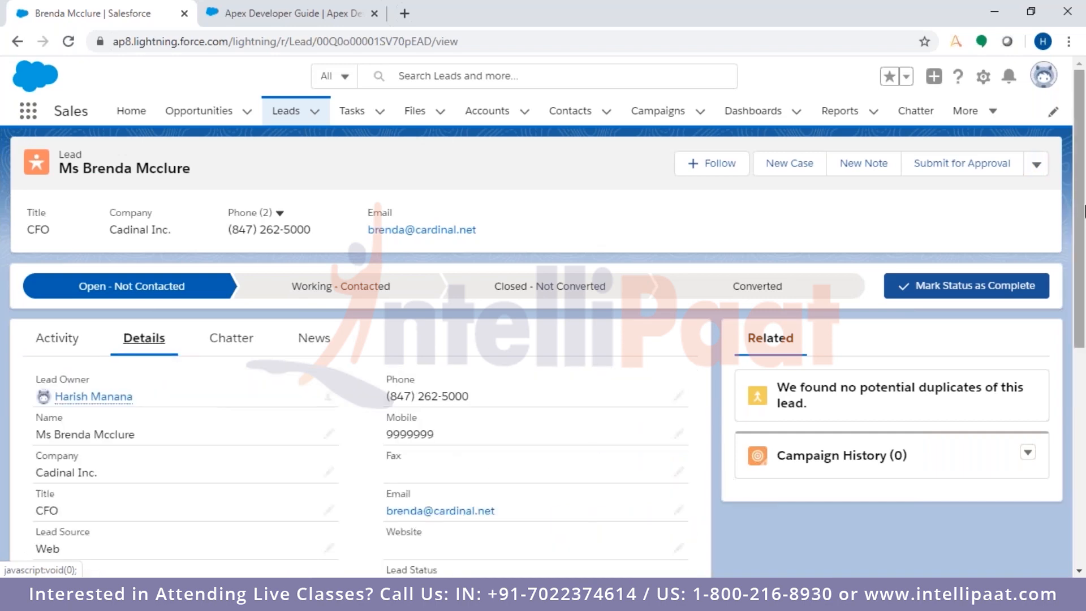
left_click_drag(1081, 214, 1083, 316)
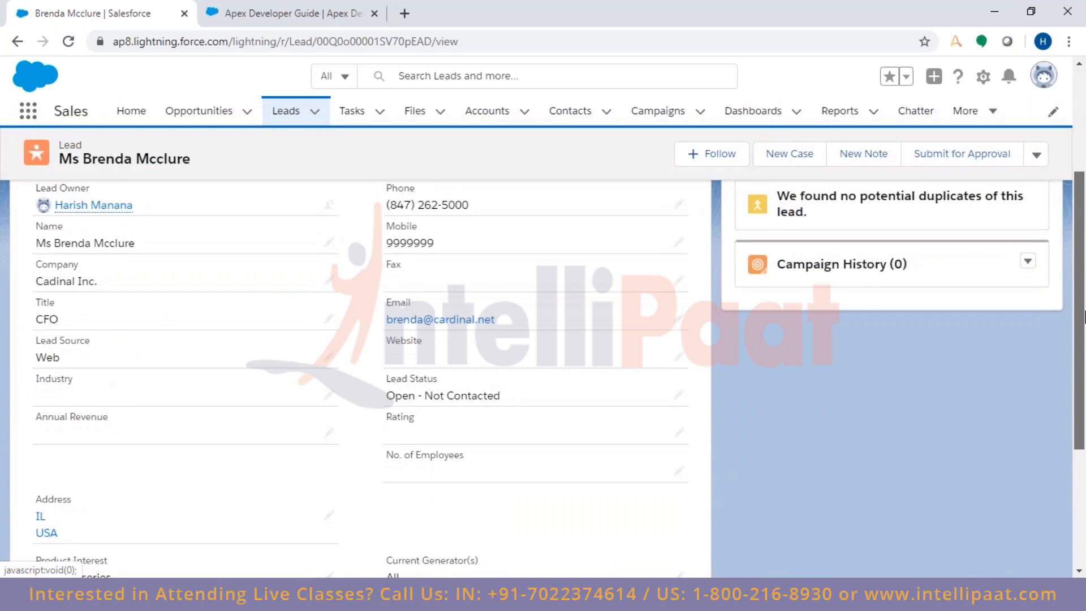
left_click_drag(1083, 316, 1084, 290)
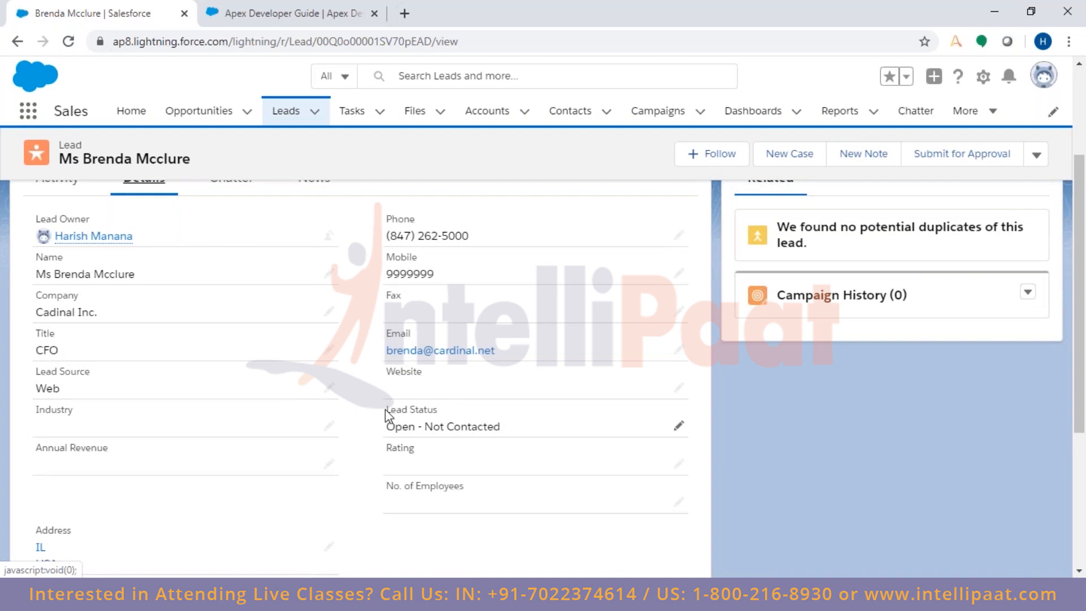
left_click_drag(387, 409, 439, 406)
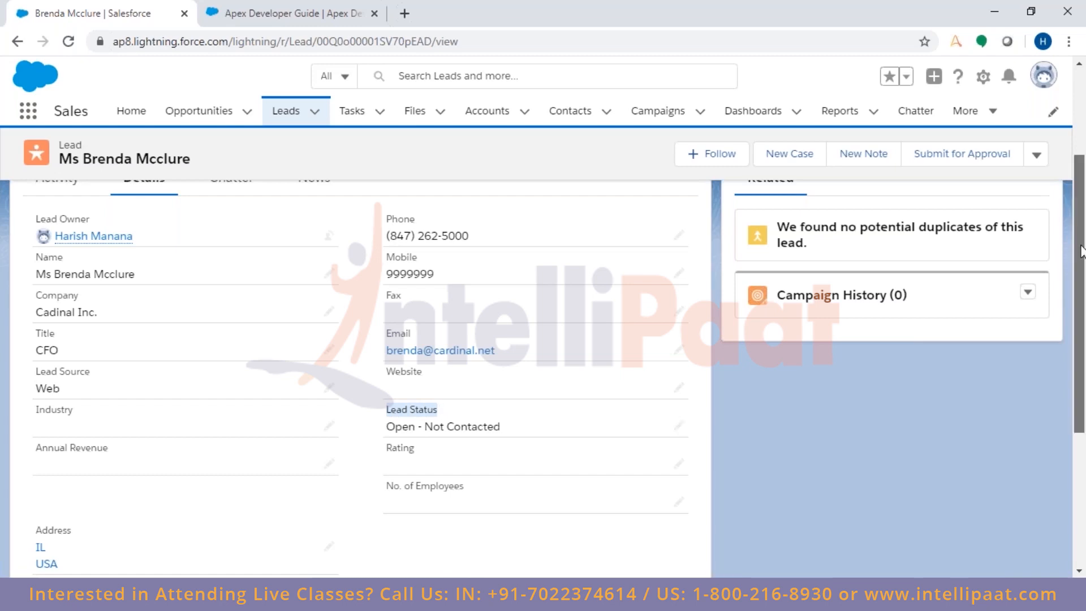
scroll(1081, 251, "up", 3)
left_click(1036, 164)
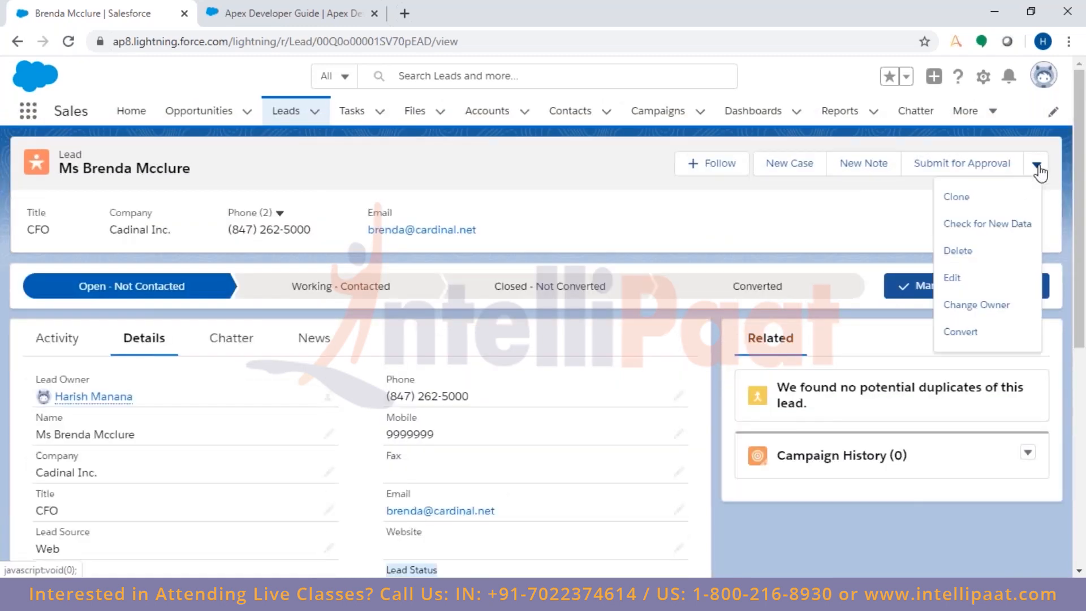
- Reopen the Convert Lead dialog and clear the suggested opportunity name
left_click(975, 332)
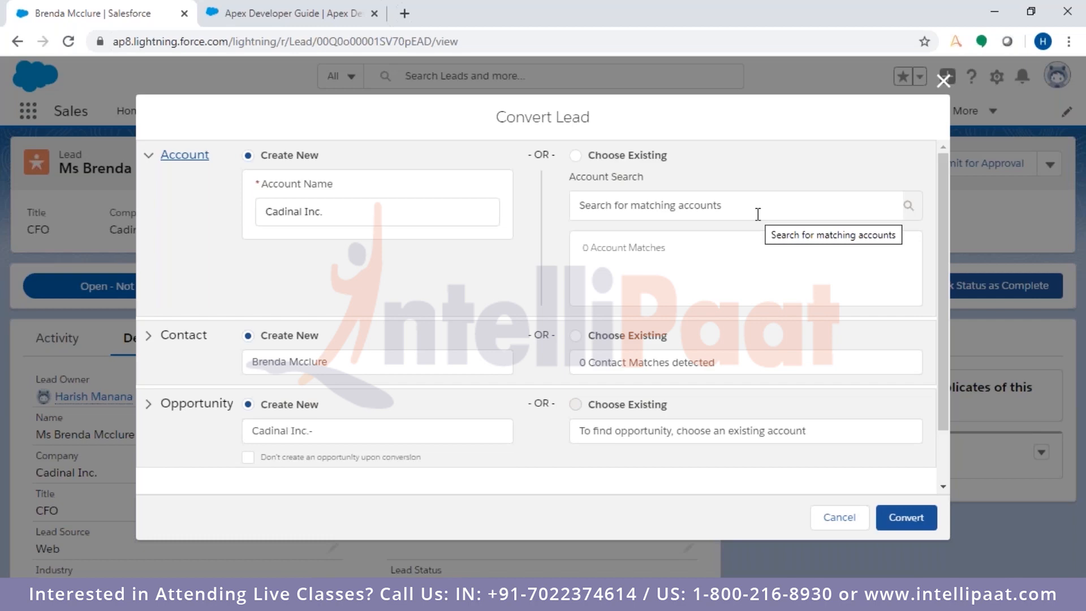
left_click_drag(945, 215, 948, 287)
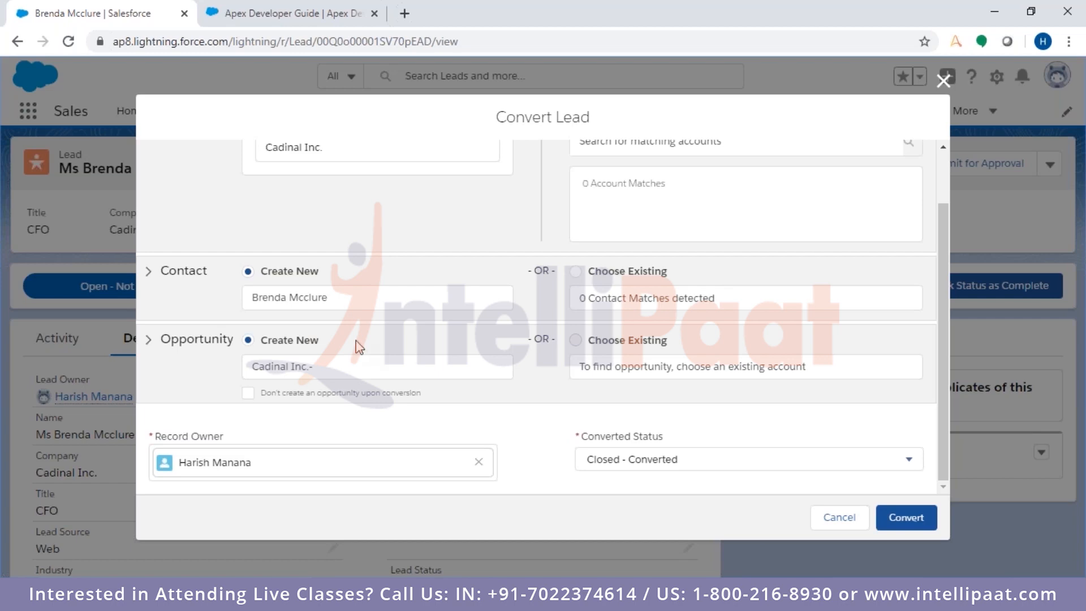
left_click(336, 370)
key("BackSpace")
key("BackSpace")
key("BackSpace")
key("BackSpace")
key("BackSpace")
key("BackSpace")
key("BackSpace")
key("BackSpace")
key("BackSpace")
key("BackSpace")
key("BackSpace")
key("BackSpace")
key("BackSpace")
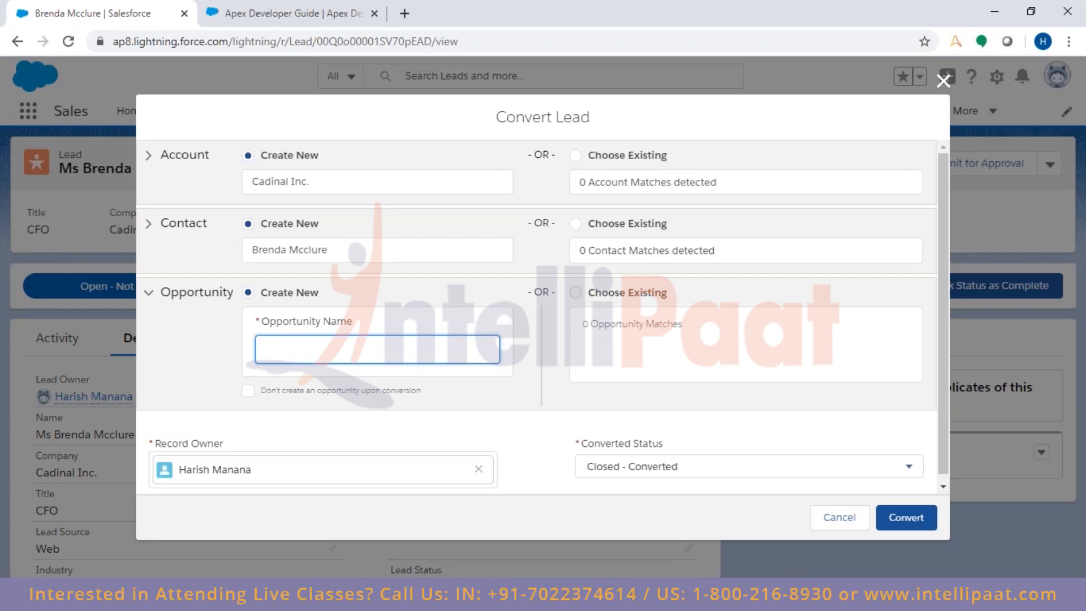
- Name the new opportunity 'Laptop' and convert the lead
type("Laptop")
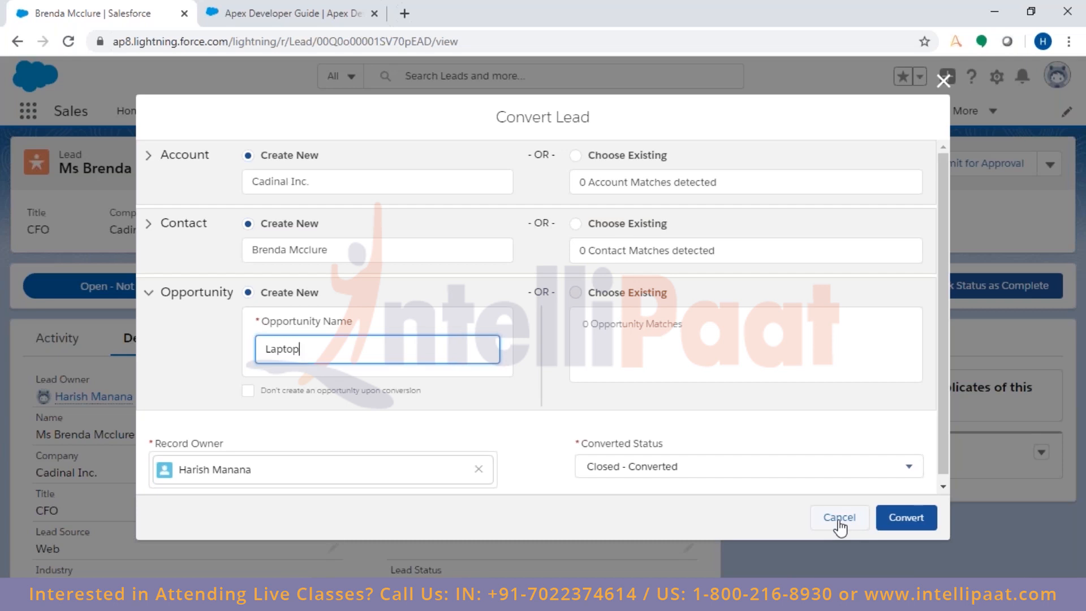
left_click(909, 524)
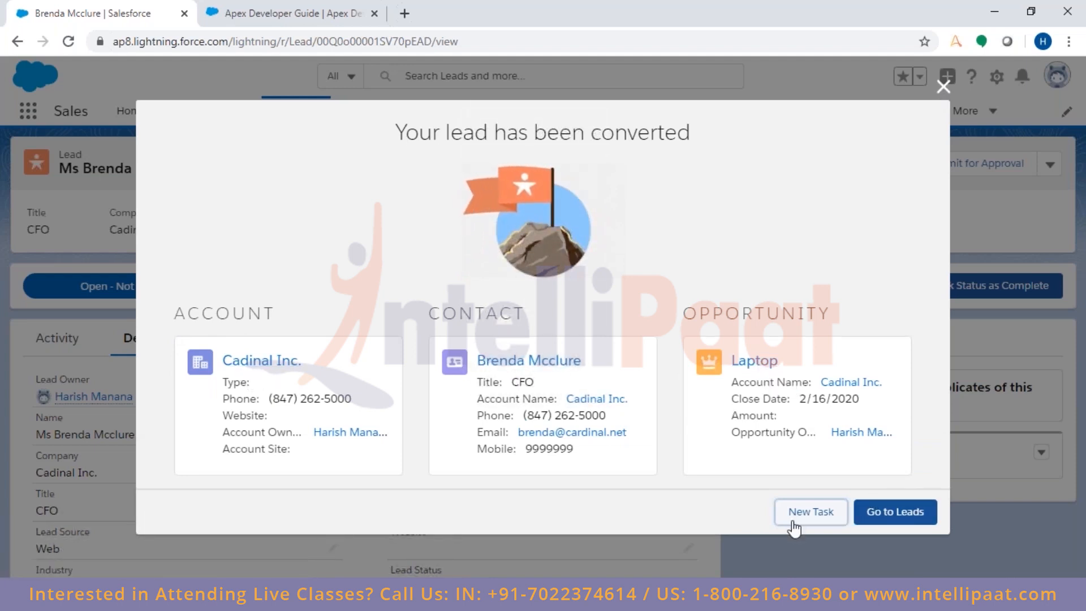
- Close the conversion summary and switch the Leads list view to All Open Leads
left_click(943, 86)
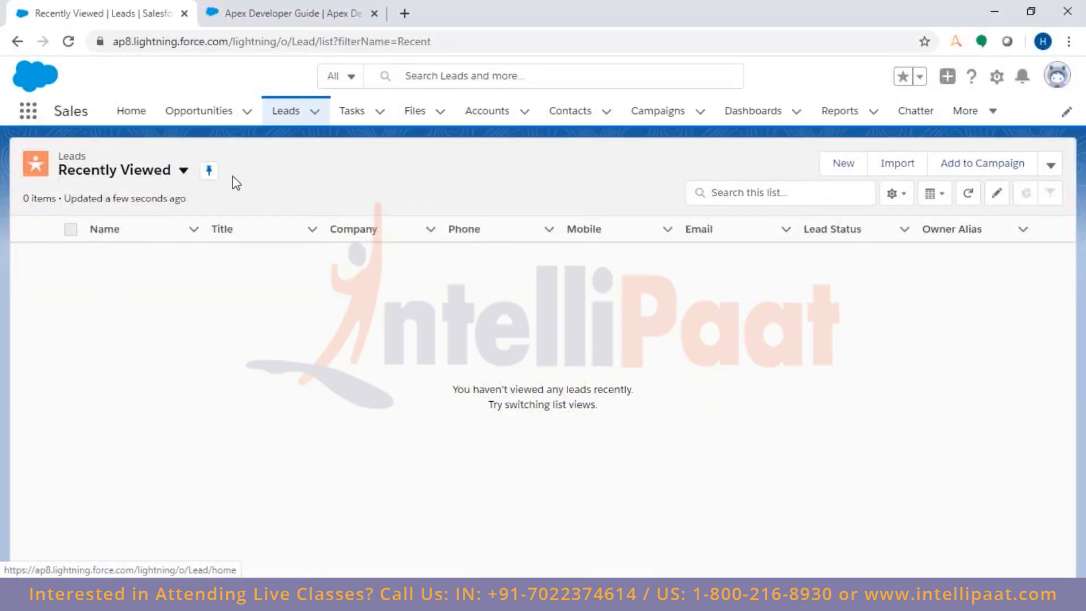
left_click(185, 172)
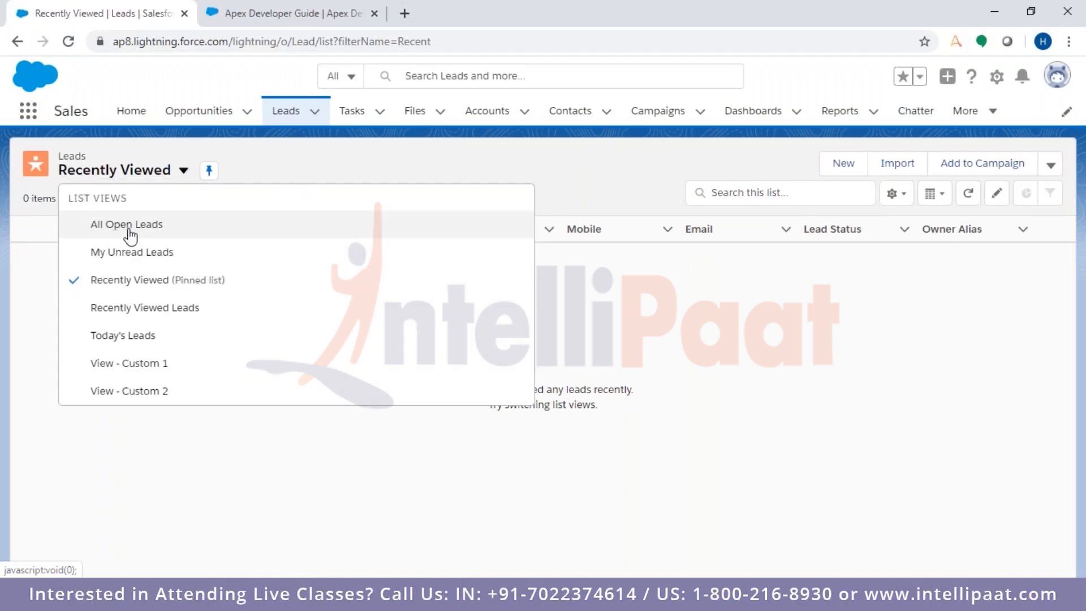
left_click(129, 225)
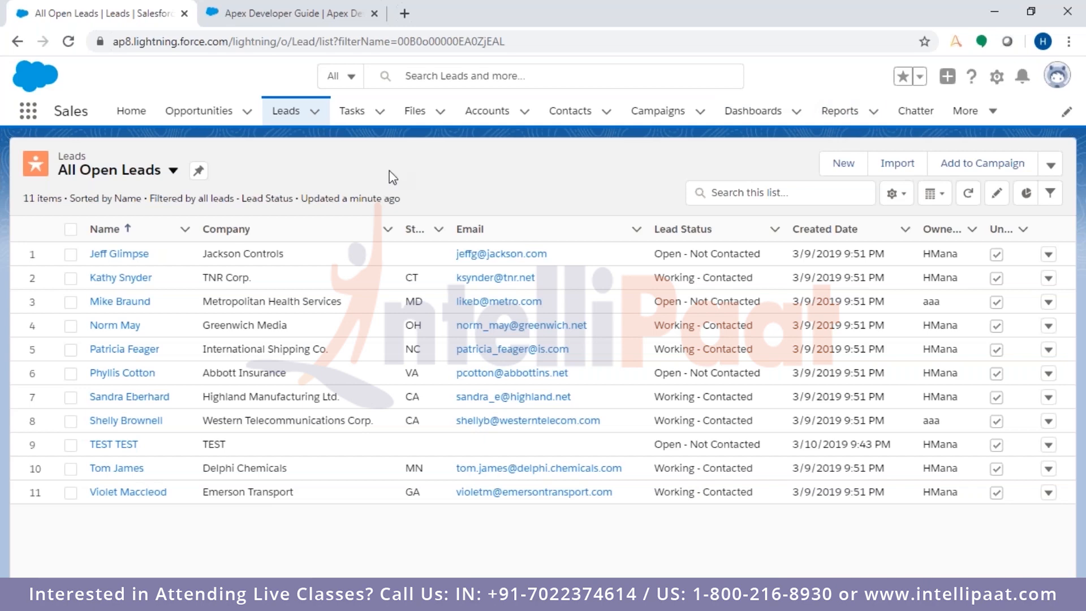
left_click(487, 116)
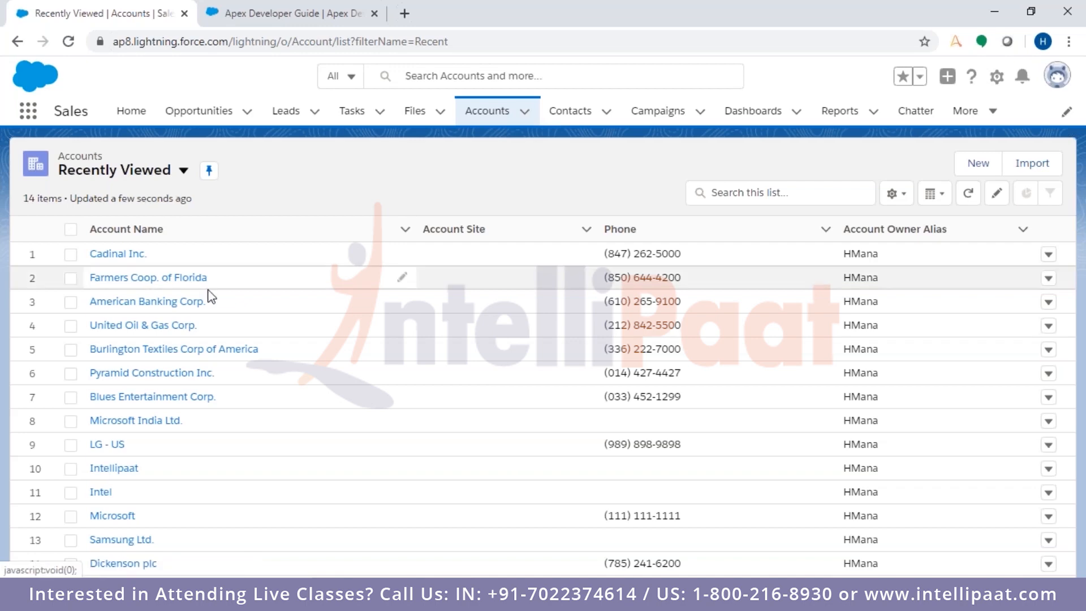
- Open the Cadinal Inc. account and scroll through its detail fields
left_click(136, 255)
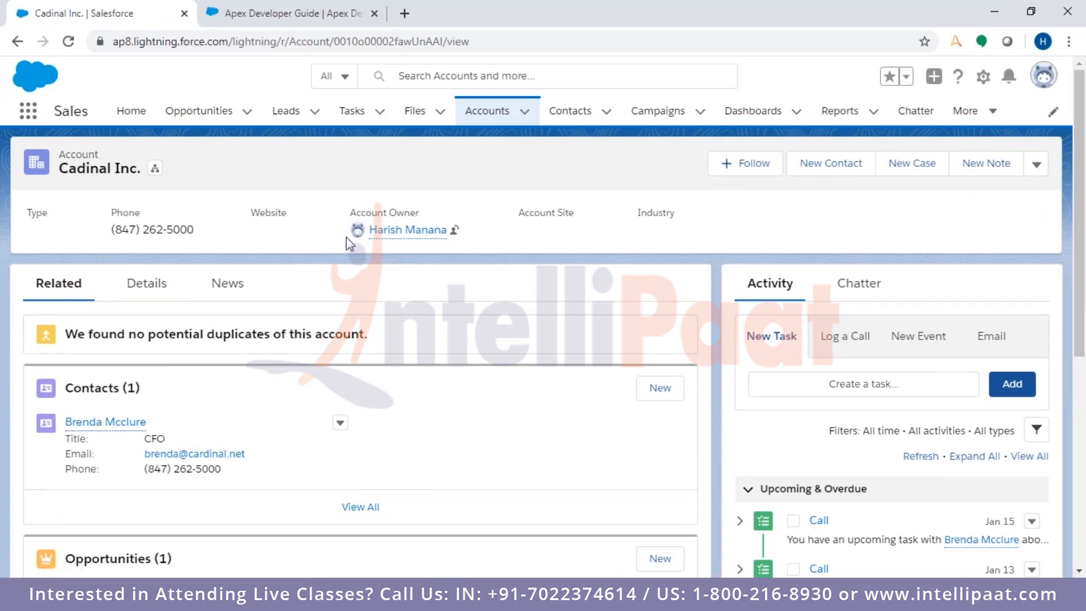
left_click(147, 286)
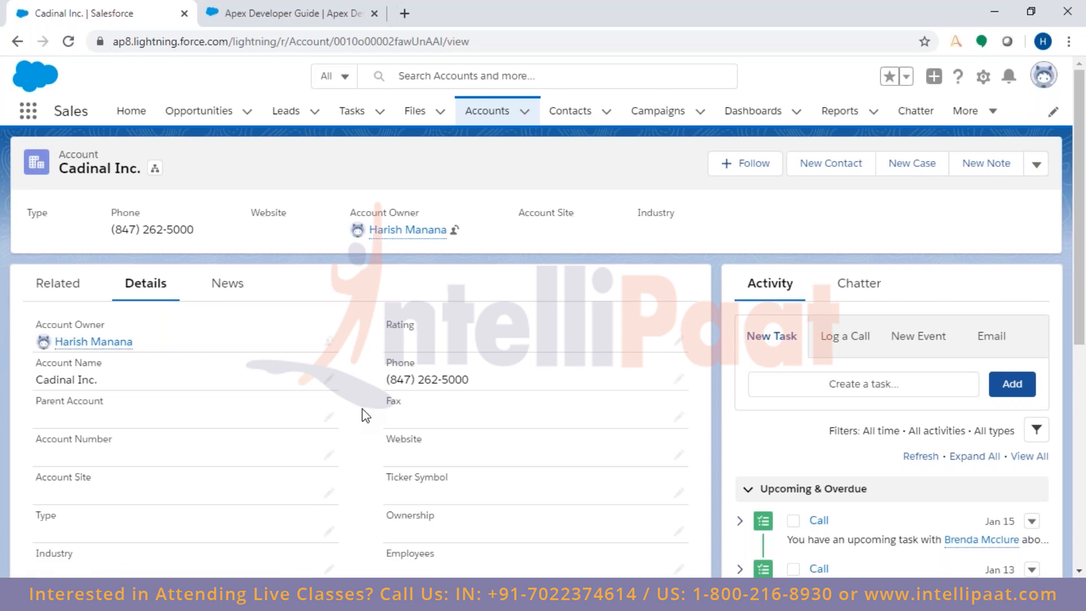
scroll(362, 408, "down", 3)
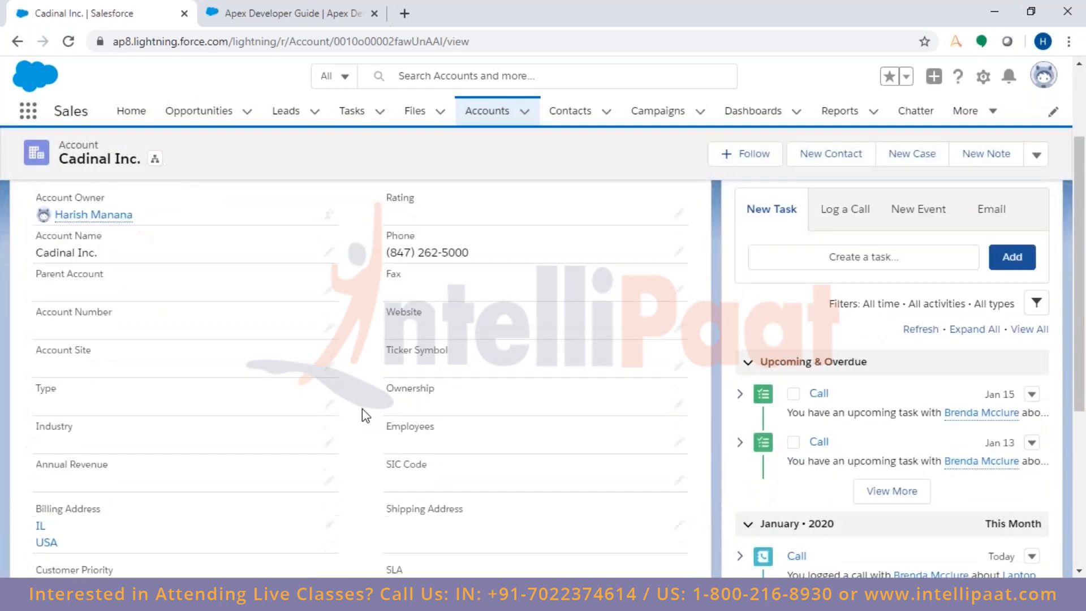
scroll(362, 465, "down", 6)
scroll(362, 465, "up", 10)
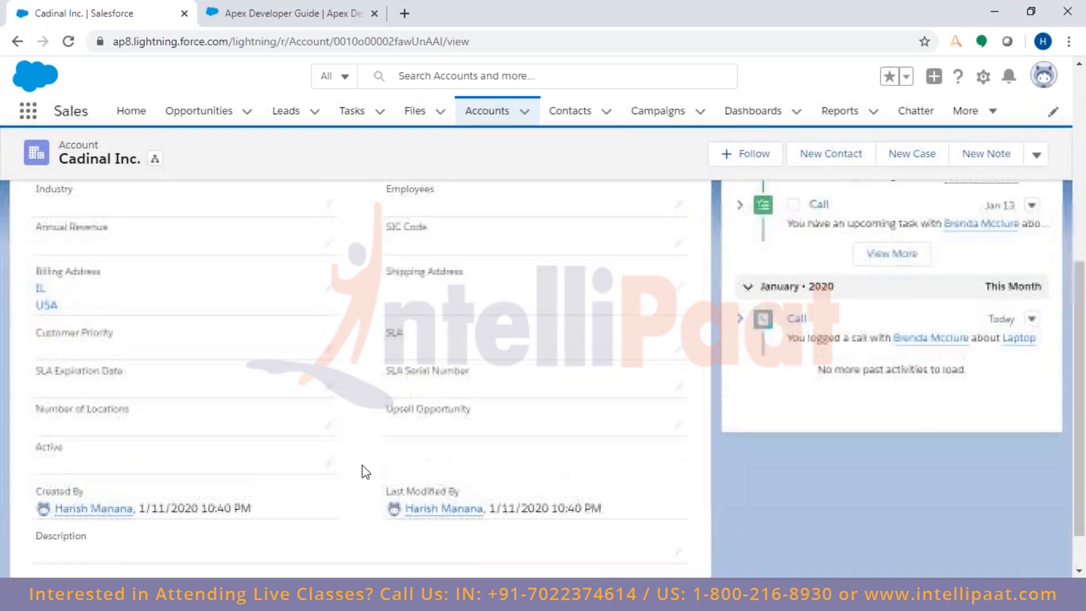
scroll(362, 472, "down", 1)
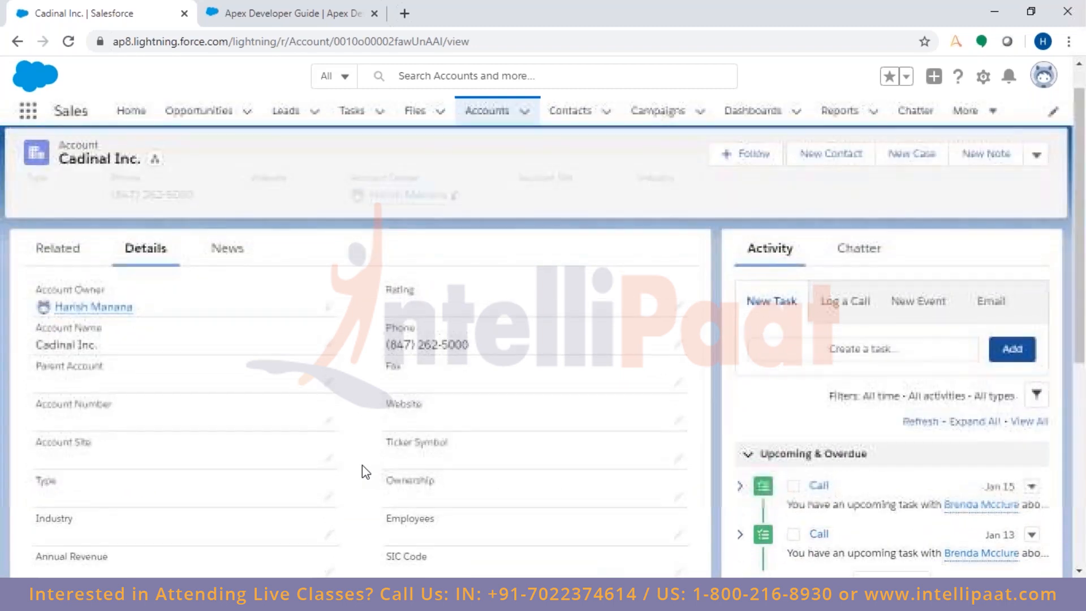
scroll(362, 465, "down", 2)
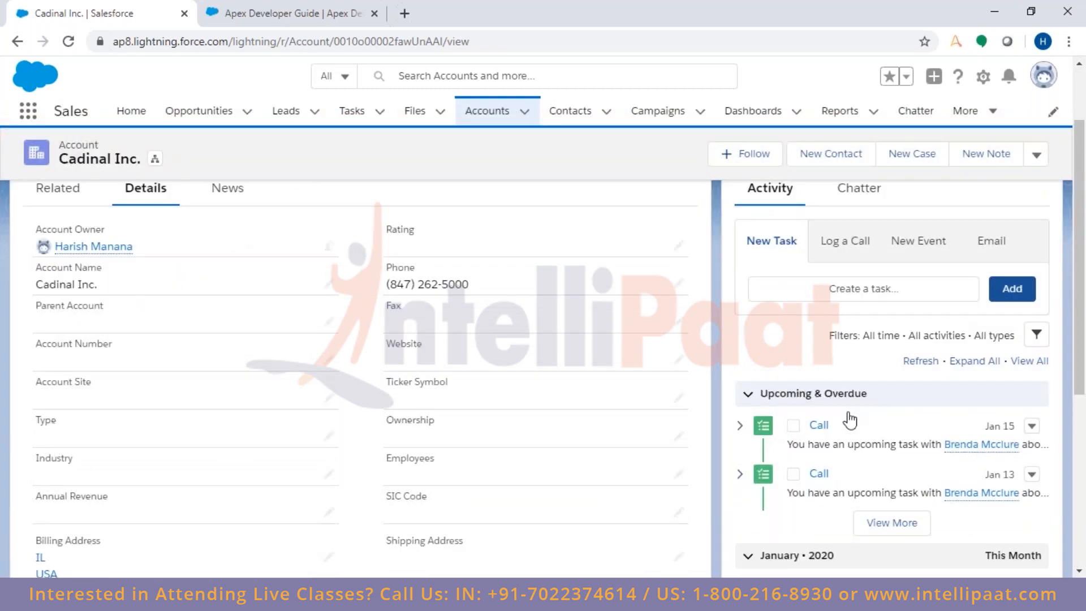
scroll(713, 408, "down", 3)
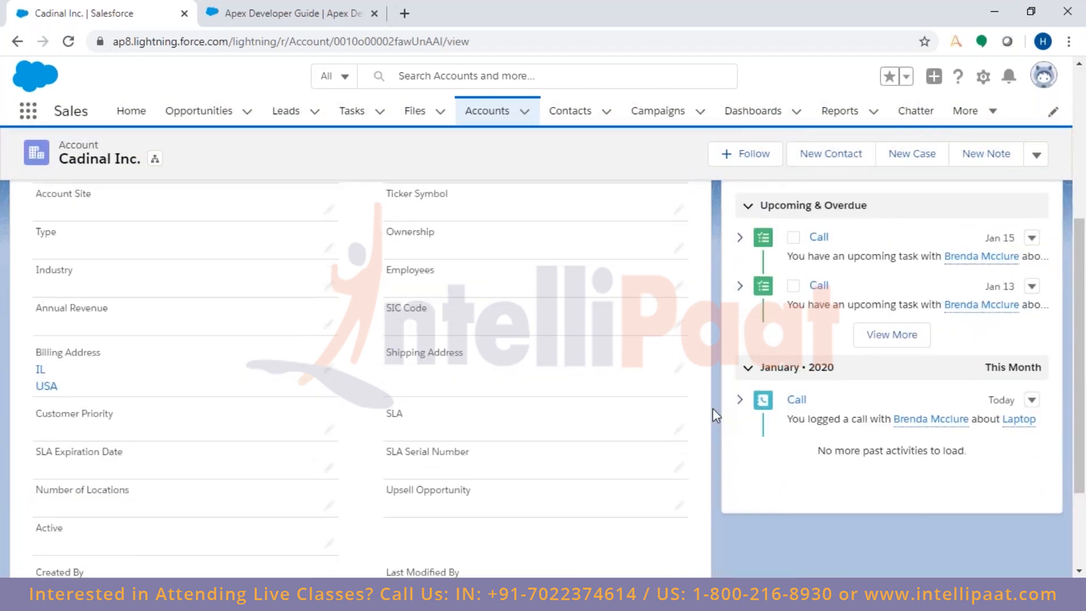
scroll(712, 408, "up", 5)
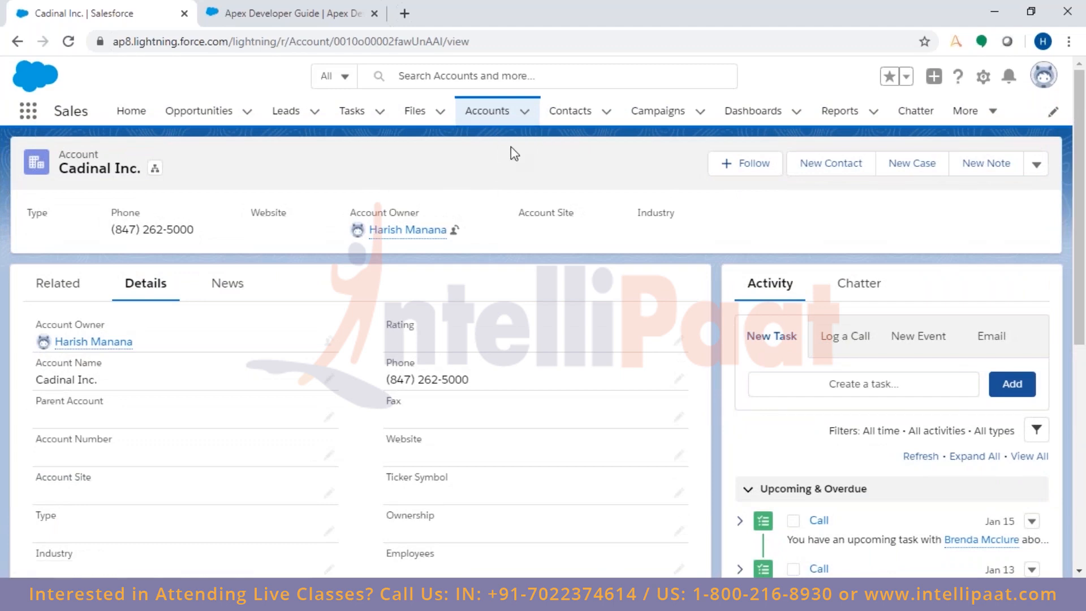
key("alt+Tab")
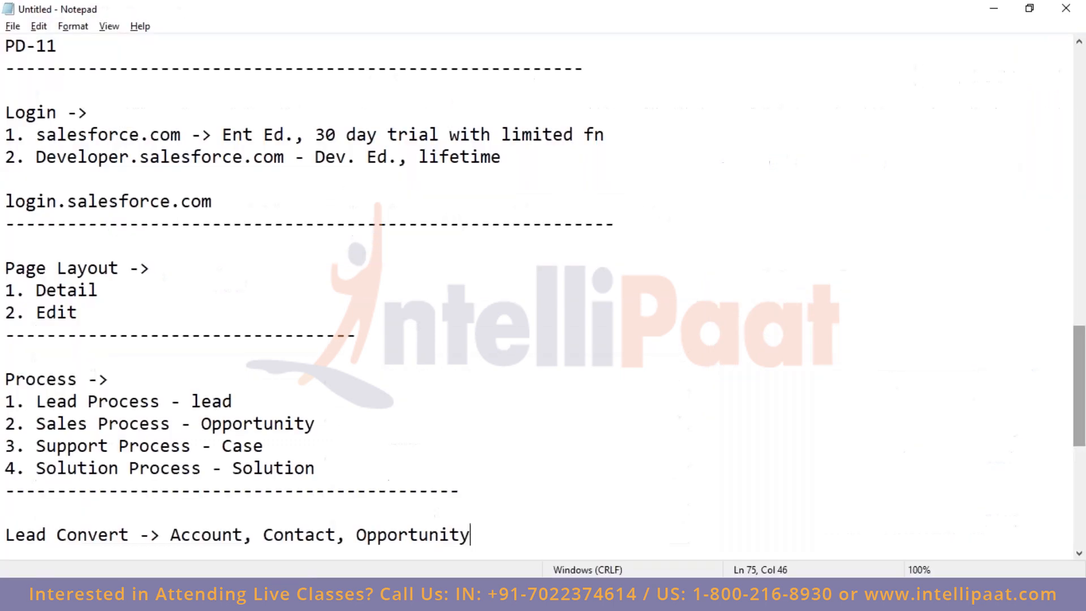
- Add the note 'Account -> Parent, Master' and begin a Contact line below it
key("Return")
key("Return")
key("Return")
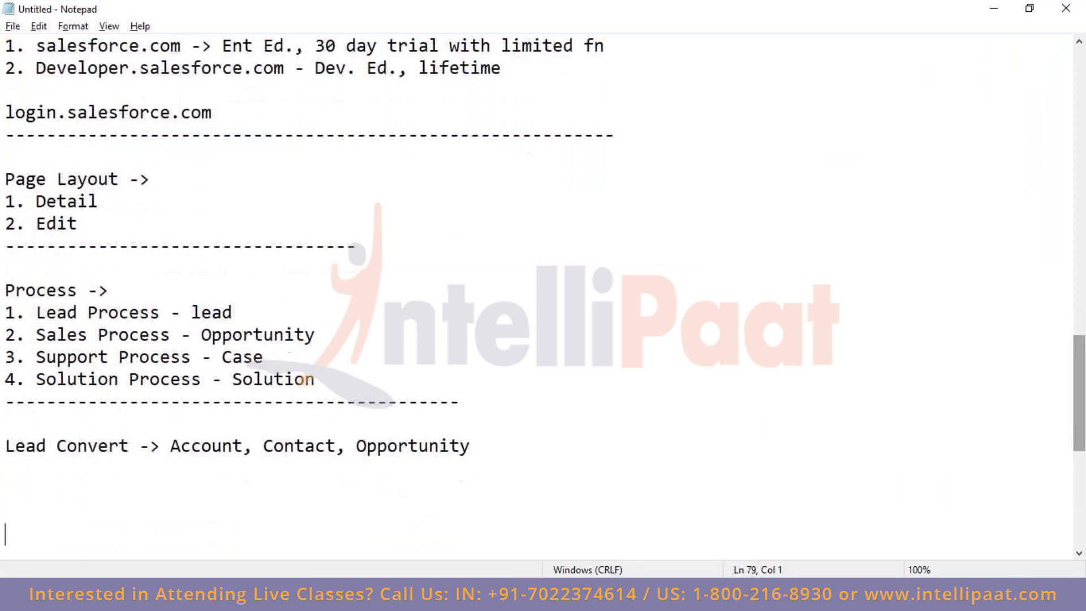
key("BackSpace")
type("Acc")
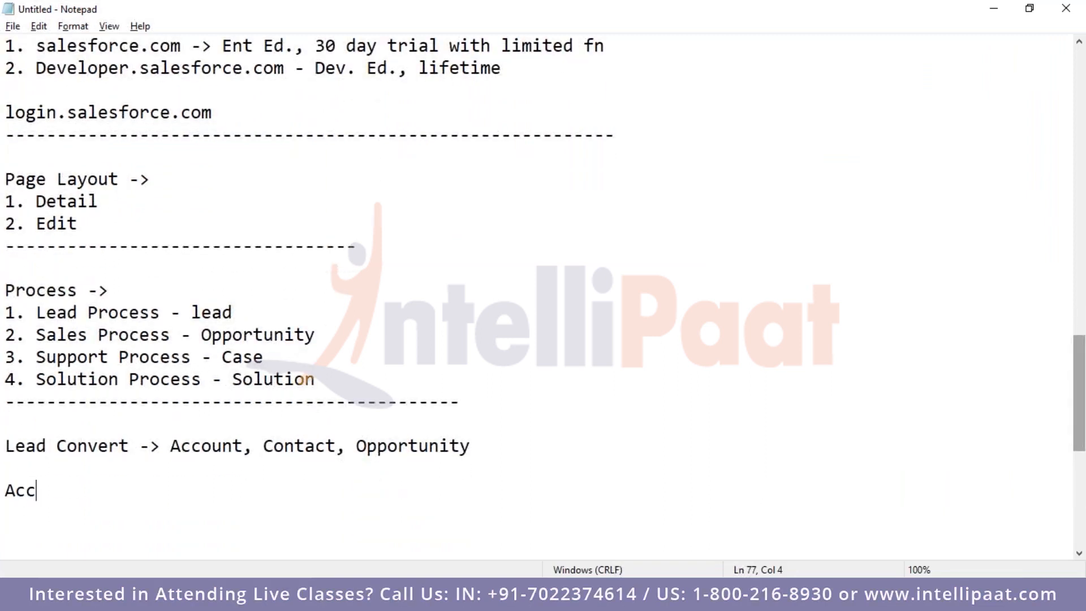
type("ount -> P")
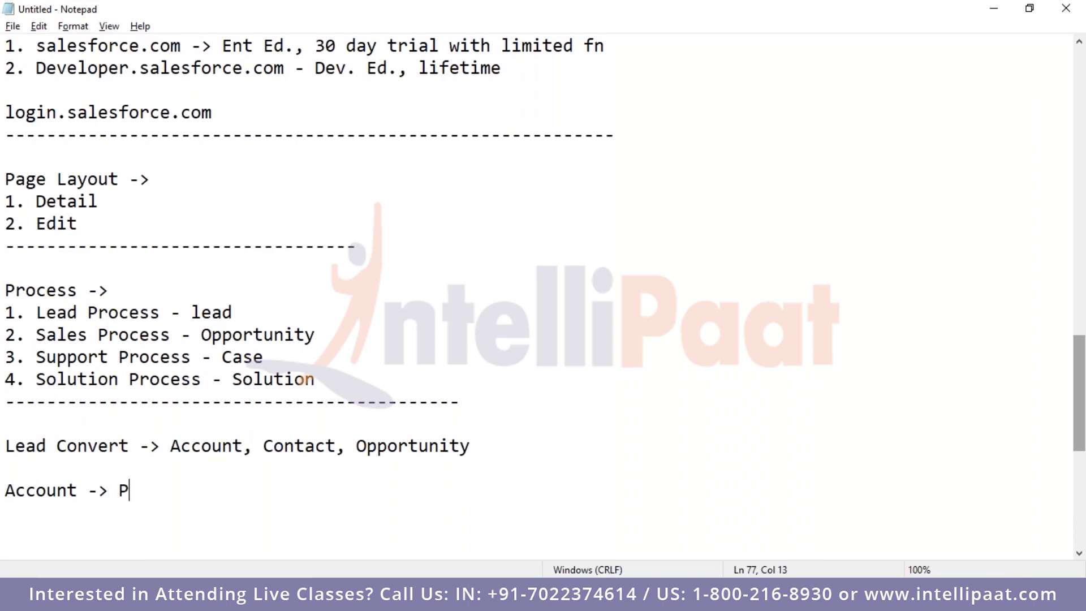
type("arent, Master")
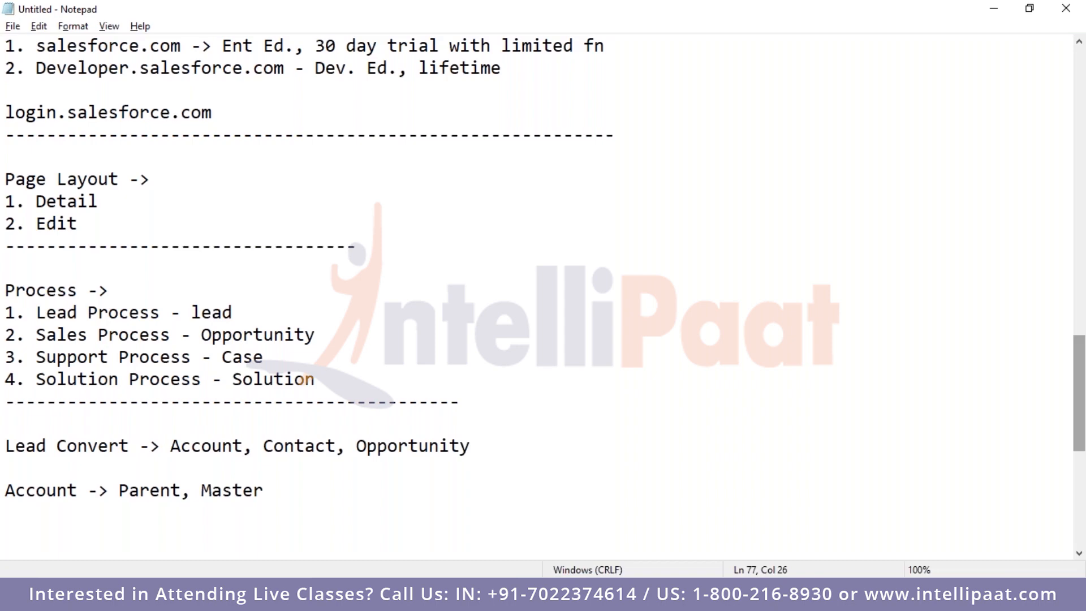
key("Return")
type("Contact")
- Add Opportunity and Case lines and complete the Contact line with '-> Child, Detail'
key("Return")
type("Op")
type("t")
key("BackSpace")
key("BackSpace")
type("nity")
key("Return")
type("Case")
key("Up")
key("Up")
key("End")
type("-> Child")
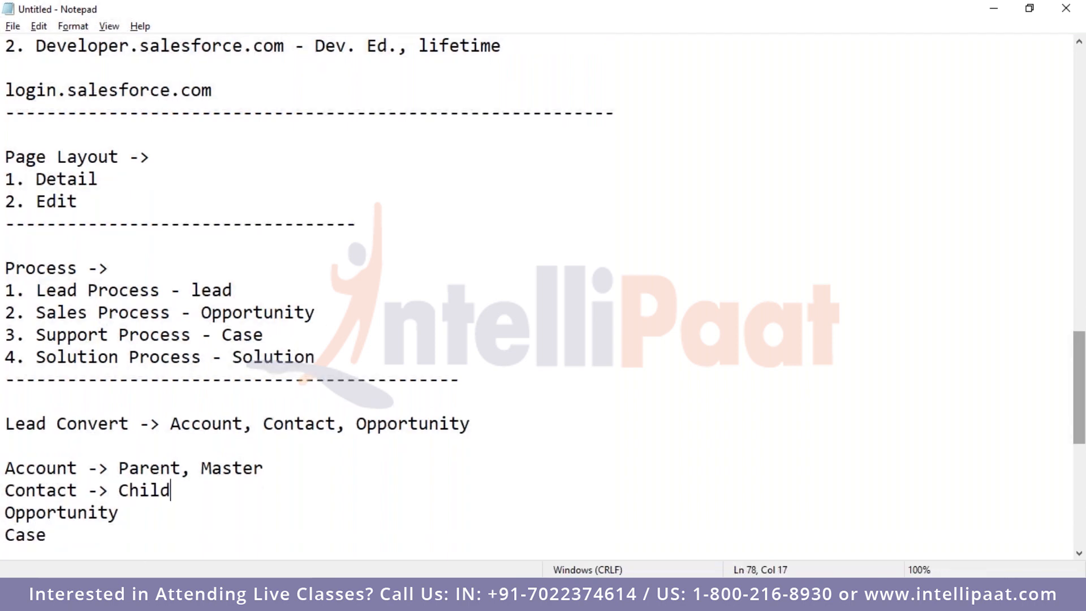
type(", Detail")
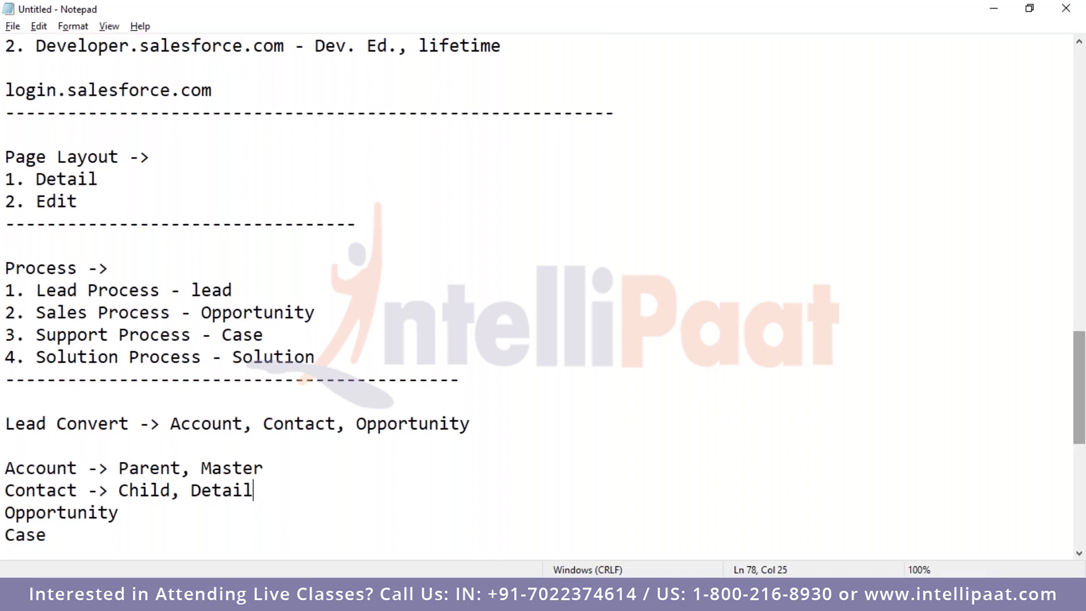
key("alt+Tab")
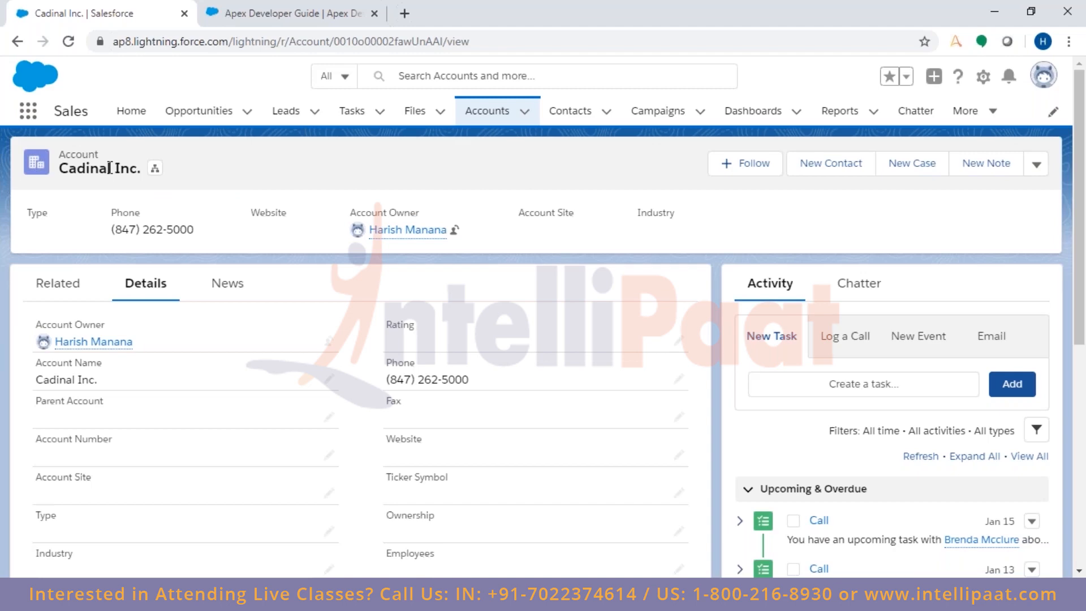
- Select the Contact, Opportunity and Case lines in the Notepad notes
key("alt+Tab")
left_click(8, 491)
left_click_drag(8, 491, 53, 532)
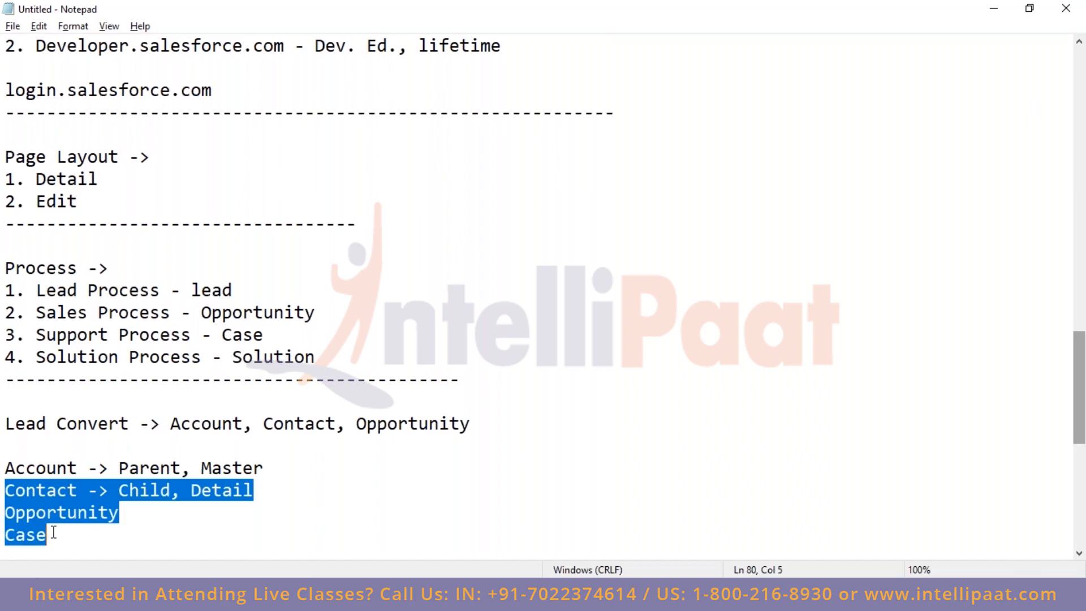
key("alt+Tab")
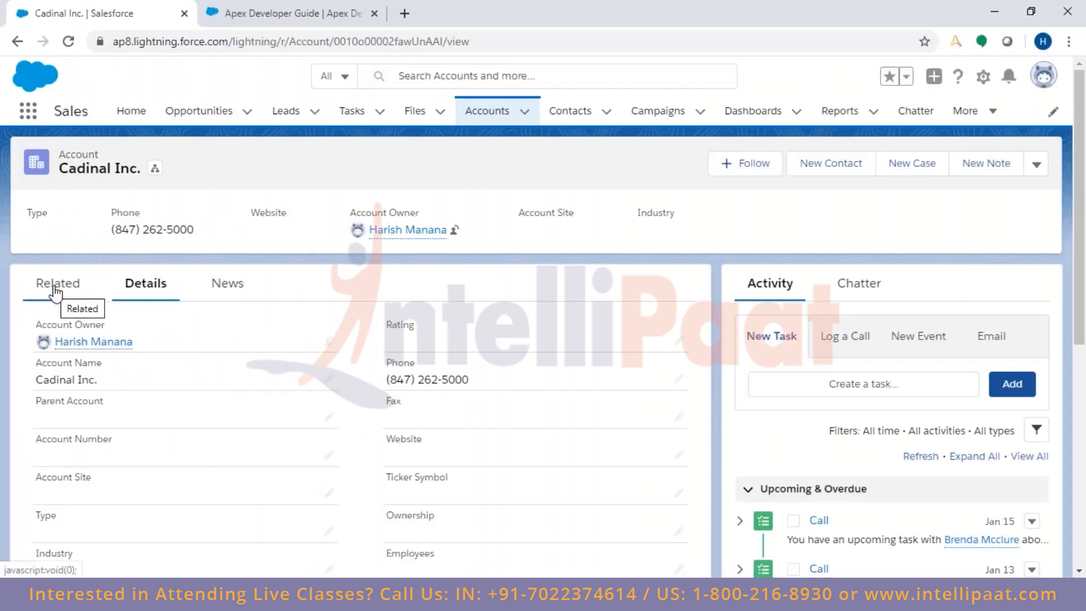
- Show the Cadinal Inc. account's Related tab with its CFO contact and Laptop opportunity
left_click(54, 290)
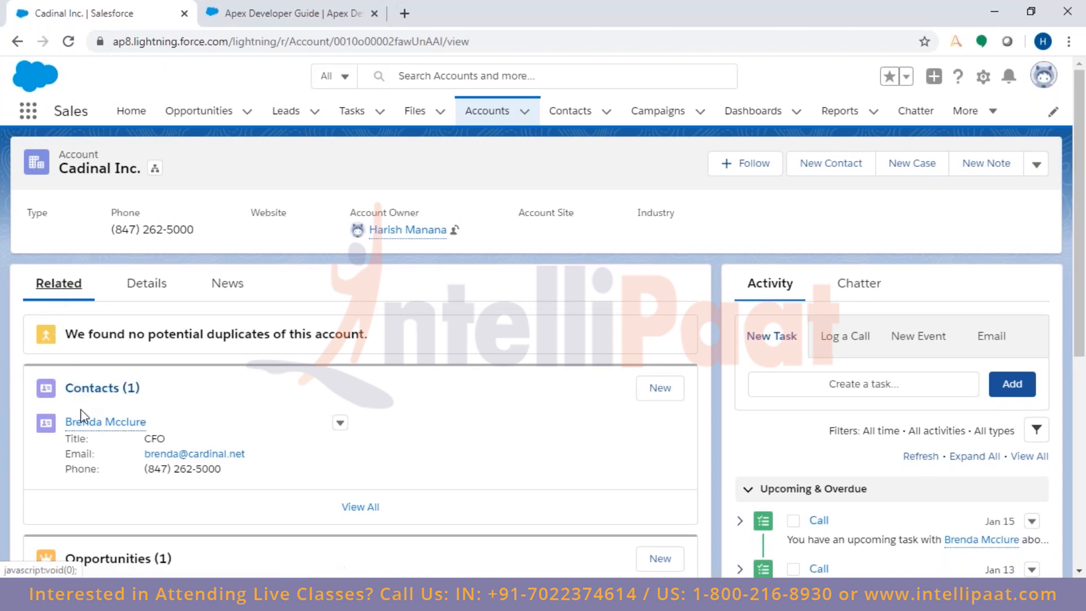
mouse_move(120, 433)
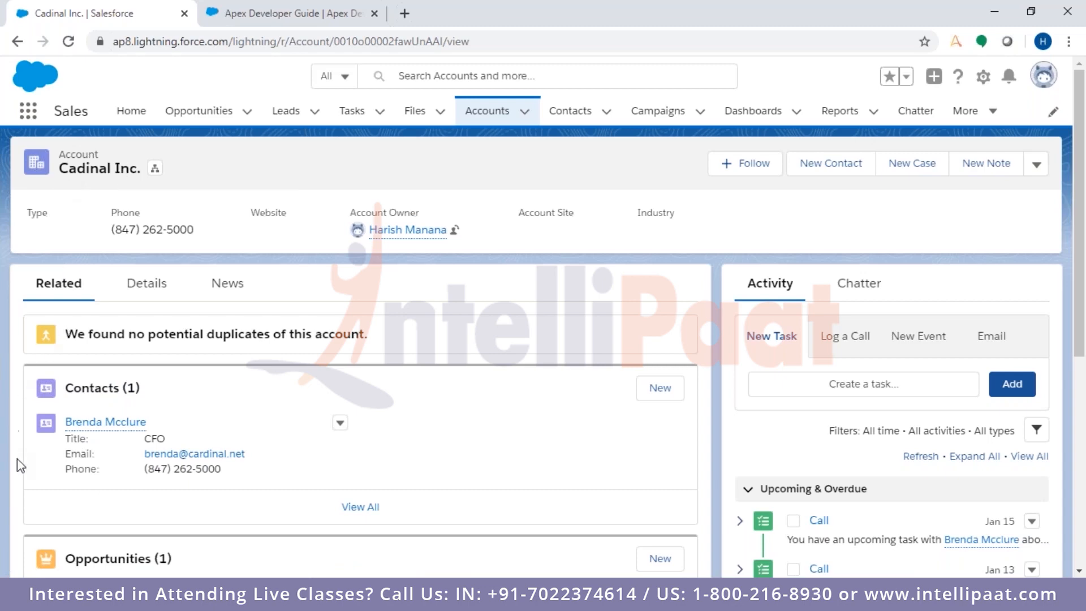
scroll(22, 472, "down", 5)
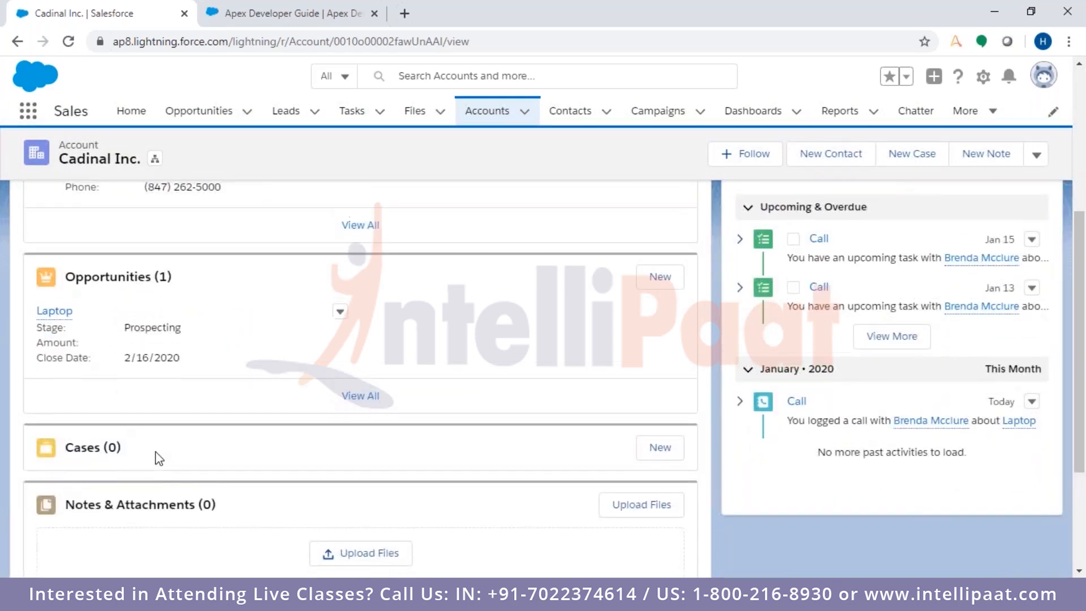
scroll(159, 458, "up", 5)
scroll(87, 189, "up", 2)
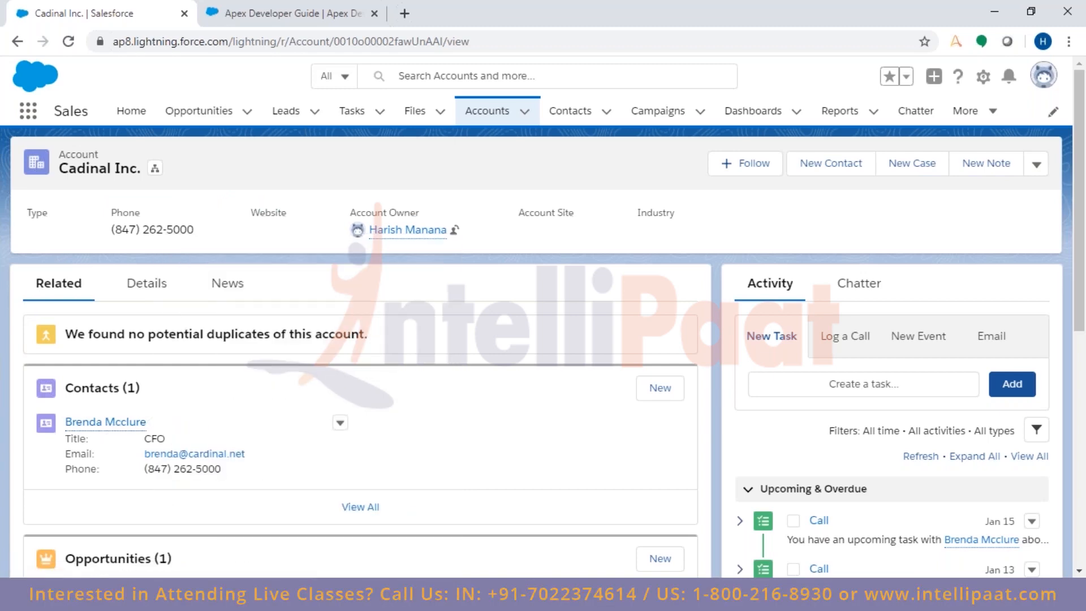
- Review the Account/Contact notes and add a blank line below 'Case' before returning to Salesforce
key("alt+Tab")
left_click_drag(6, 468, 50, 536)
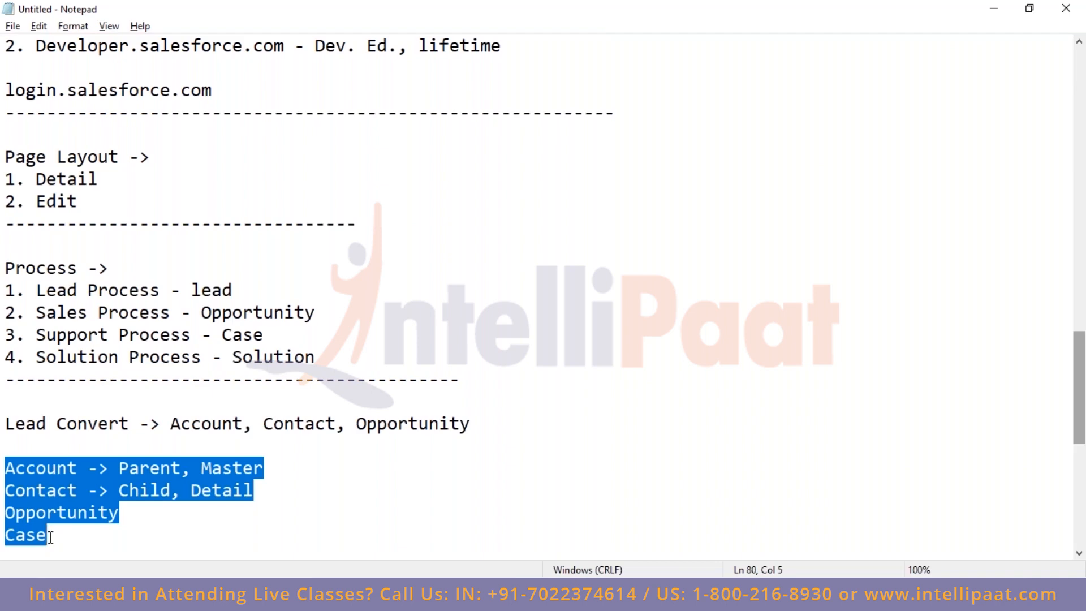
left_click(150, 467)
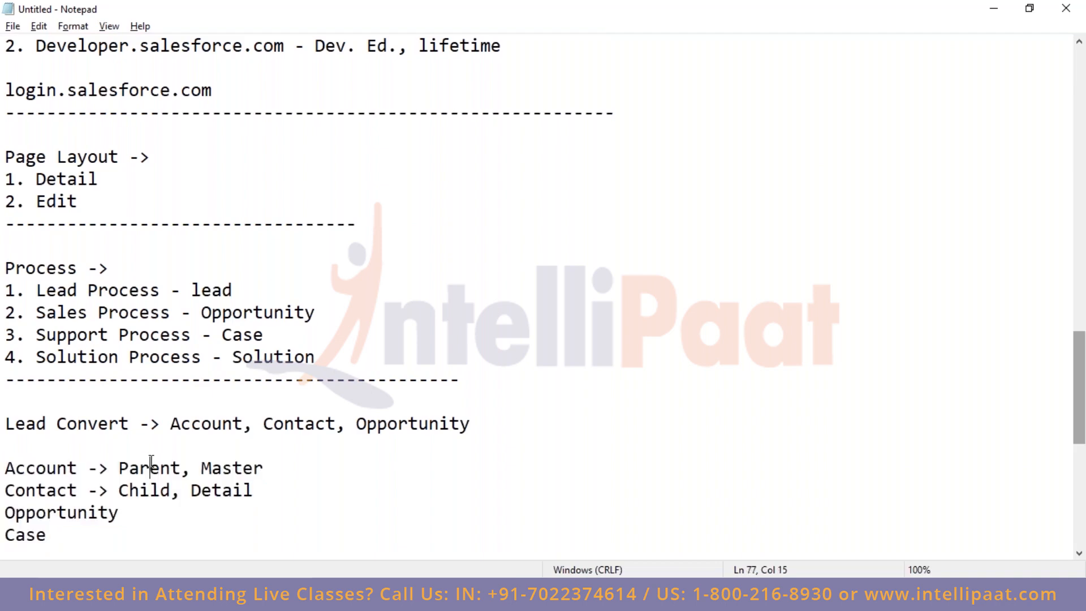
left_click(55, 534)
key("Return")
key("Return")
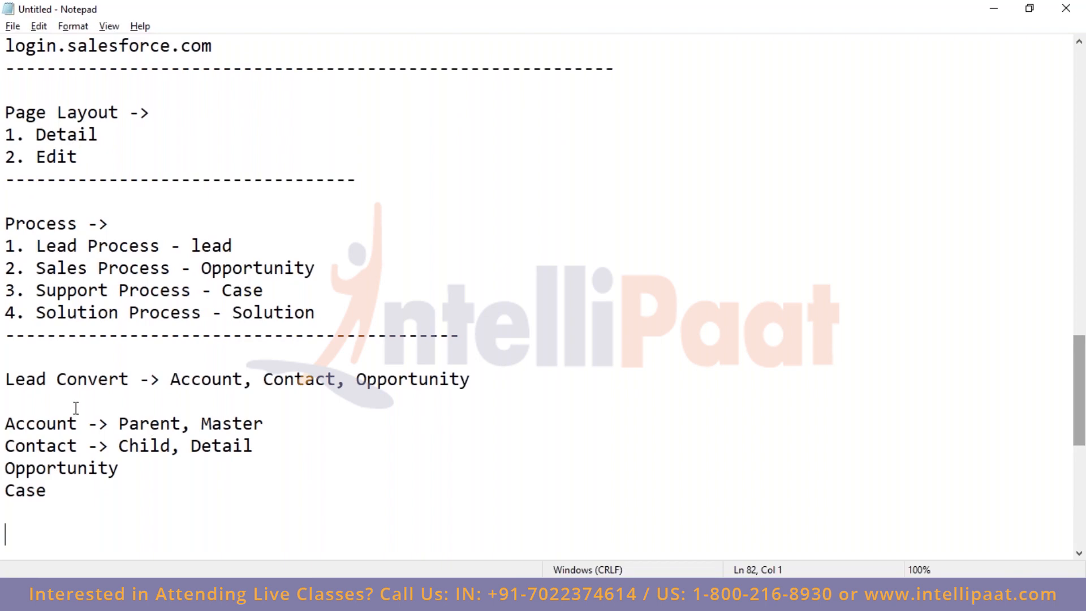
double_click(37, 425)
key("alt+Tab")
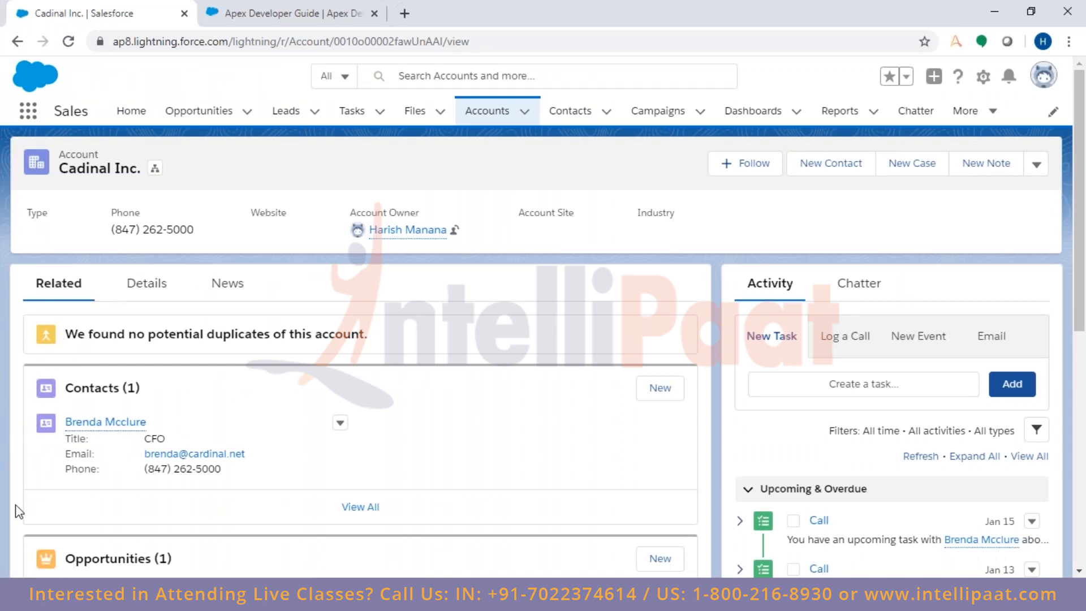
- Open the CFO contact, review its details and related lists, then open its Laptop opportunity
left_click(120, 427)
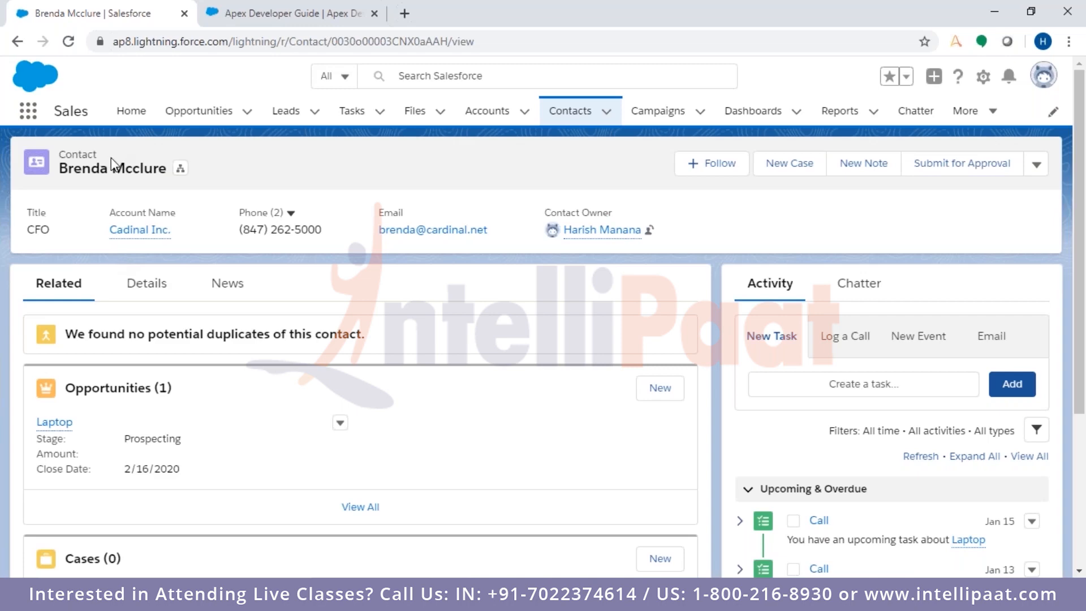
left_click(160, 290)
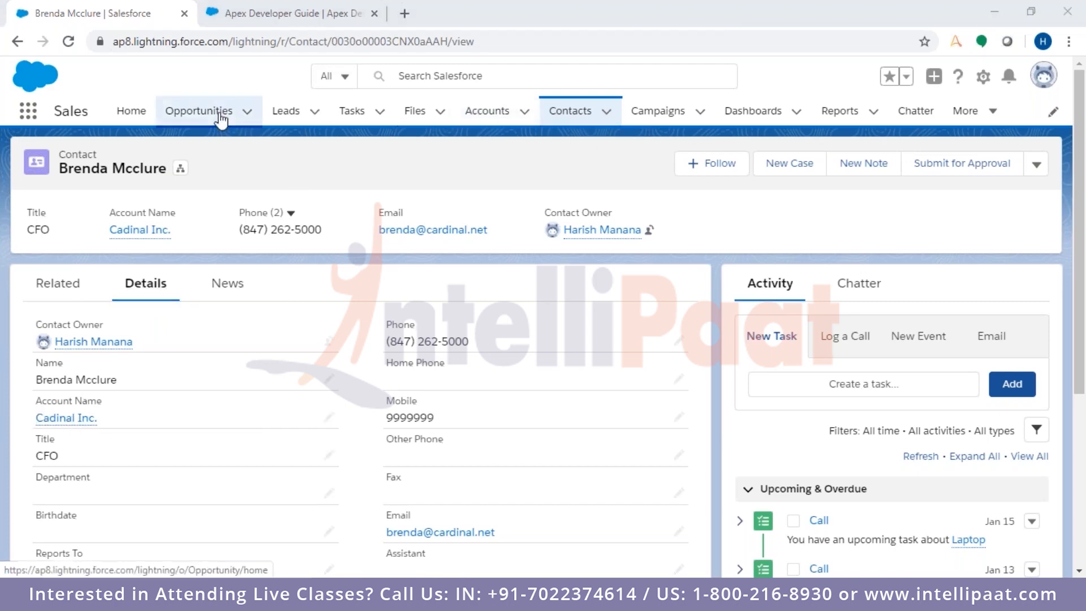
left_click(58, 285)
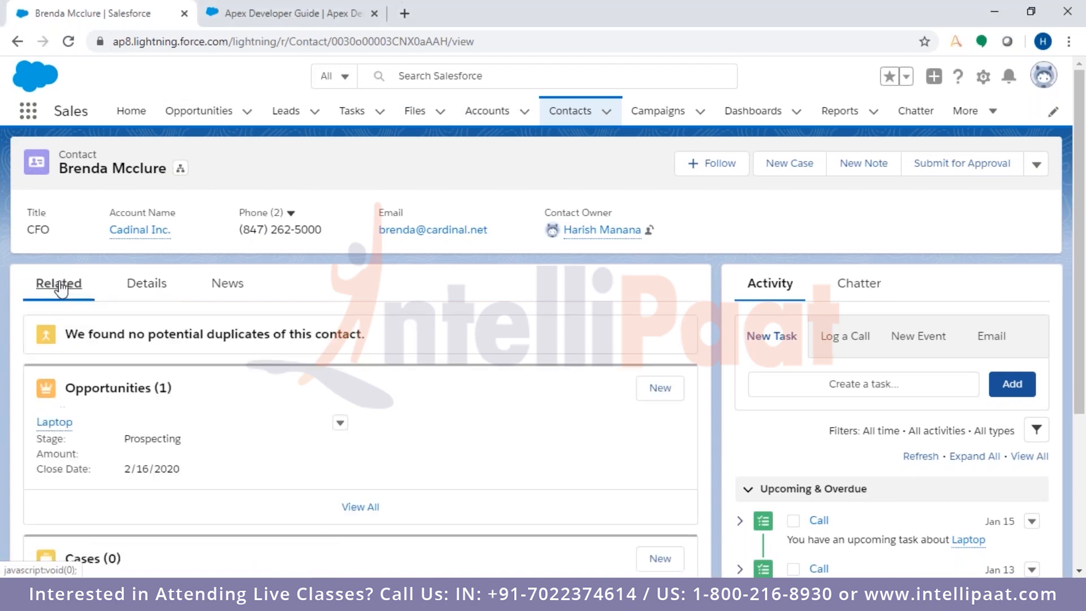
left_click(55, 422)
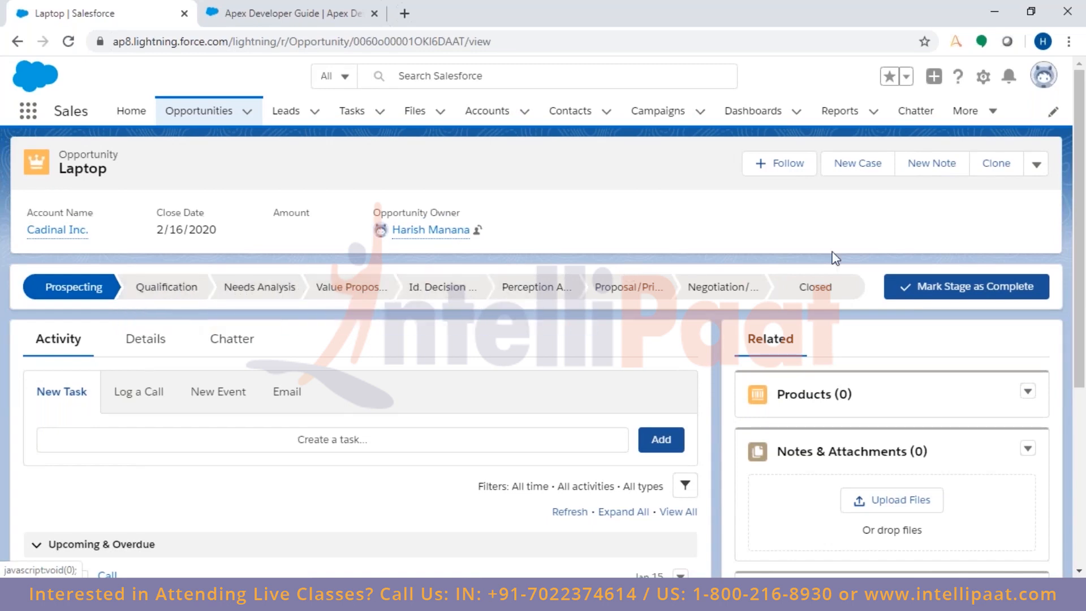
- Edit the Laptop opportunity, setting Amount to 2000 and Close Date to January 31, 2020
left_click(1036, 166)
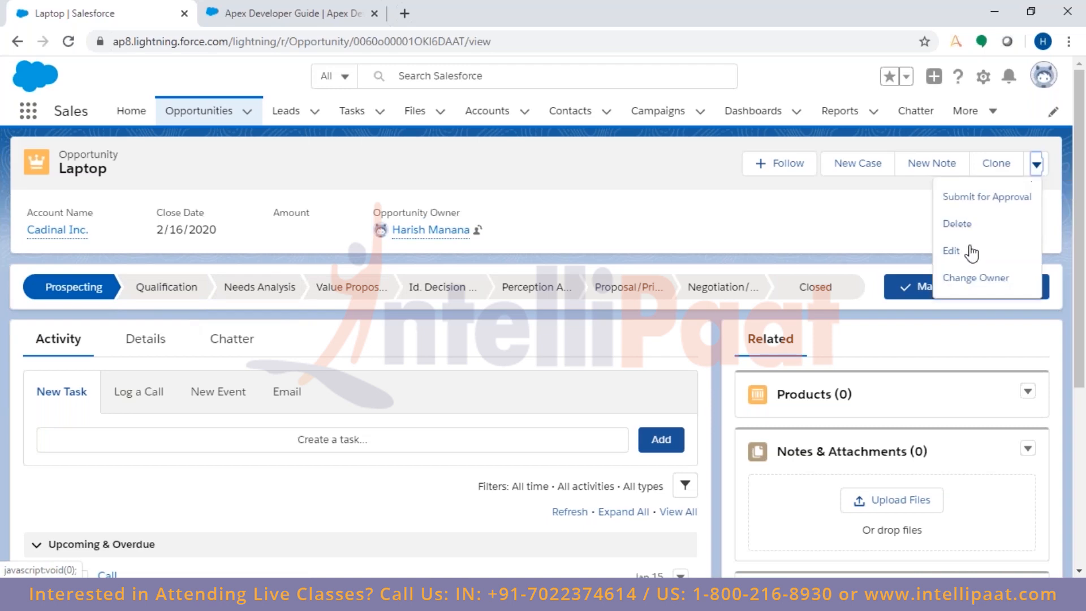
left_click(952, 250)
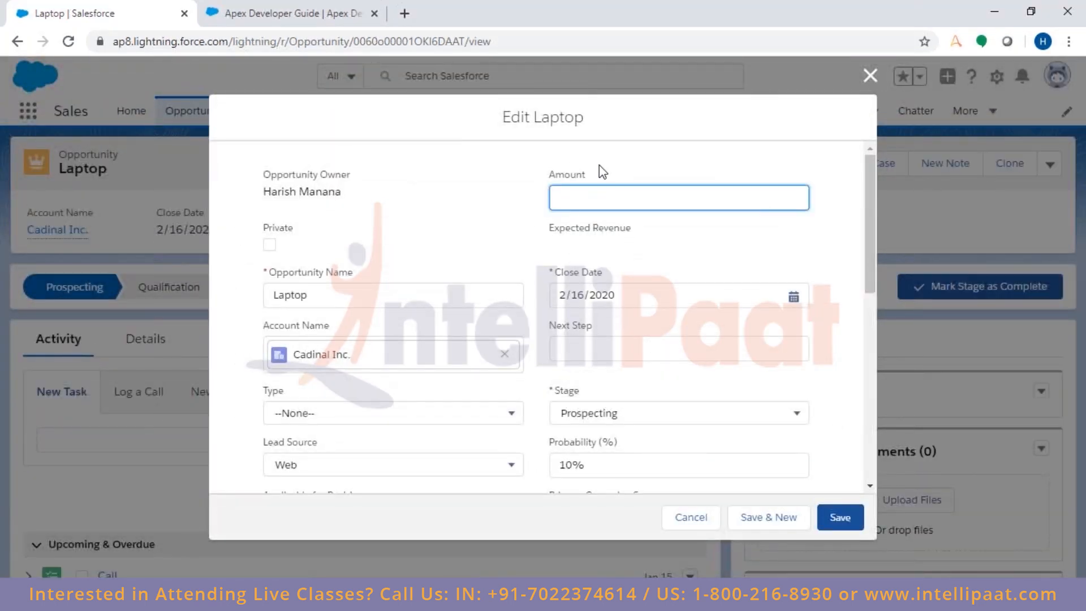
type("2000")
left_click(644, 294)
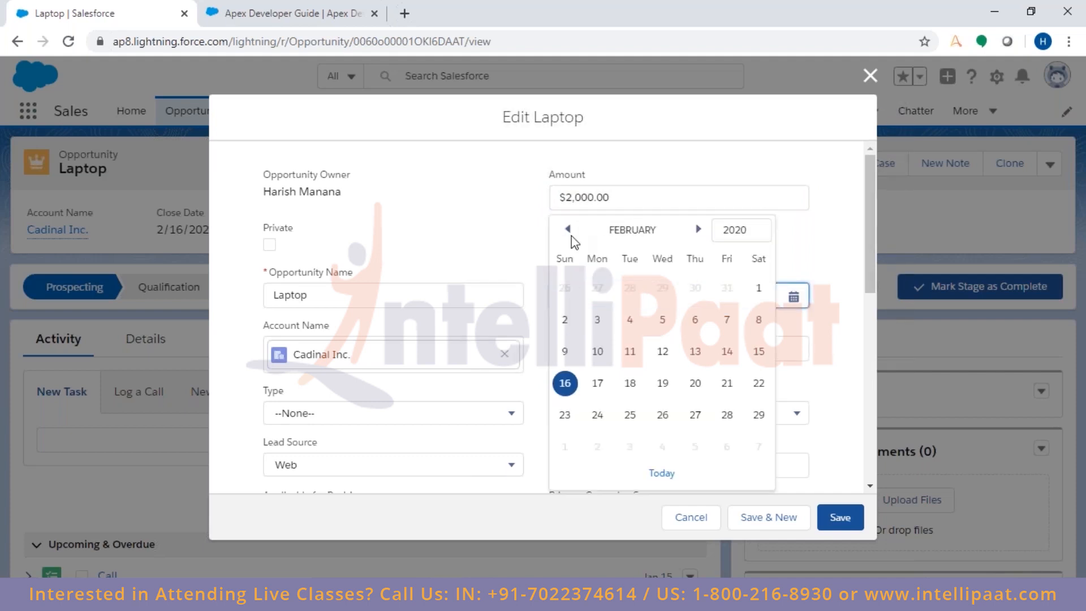
left_click(569, 228)
left_click(724, 412)
left_click_drag(872, 202, 874, 217)
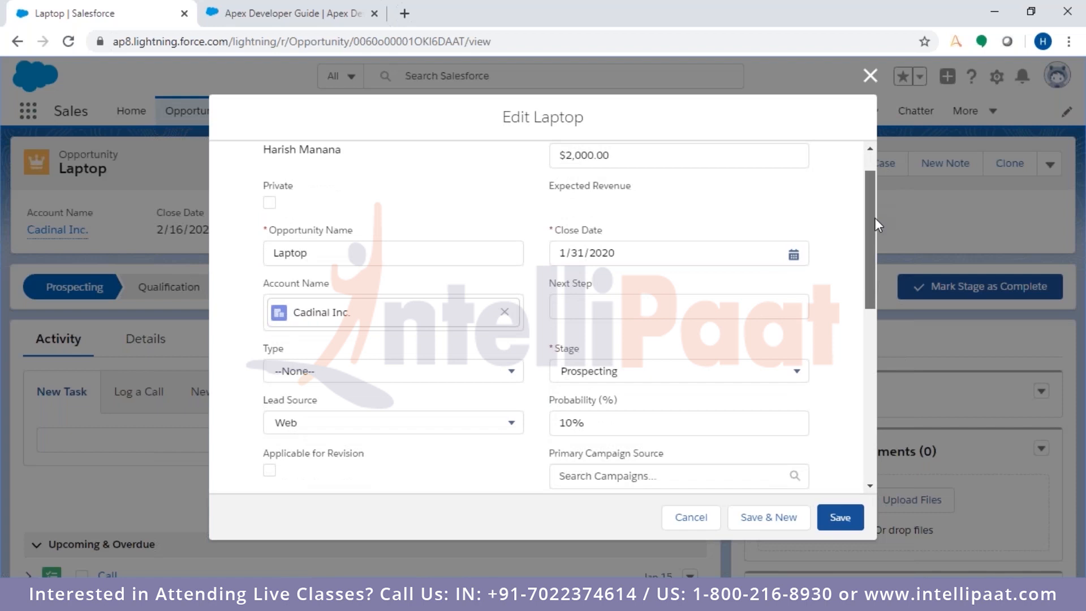
- Inspect the Stage picklist and Probability field without changing them
scroll(654, 266, "down", 2)
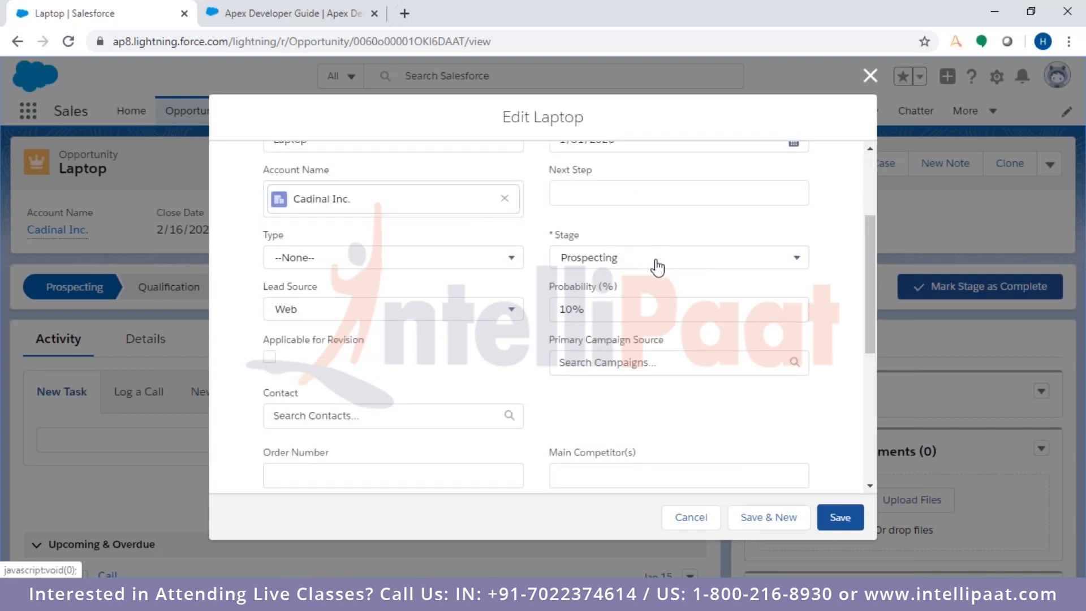
left_click(655, 261)
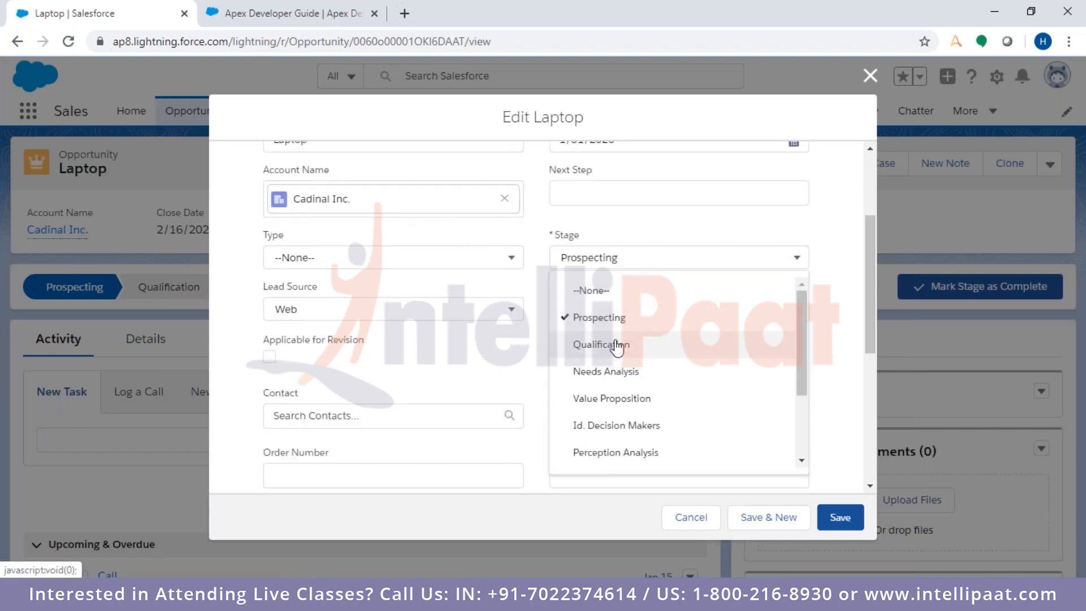
left_click(527, 345)
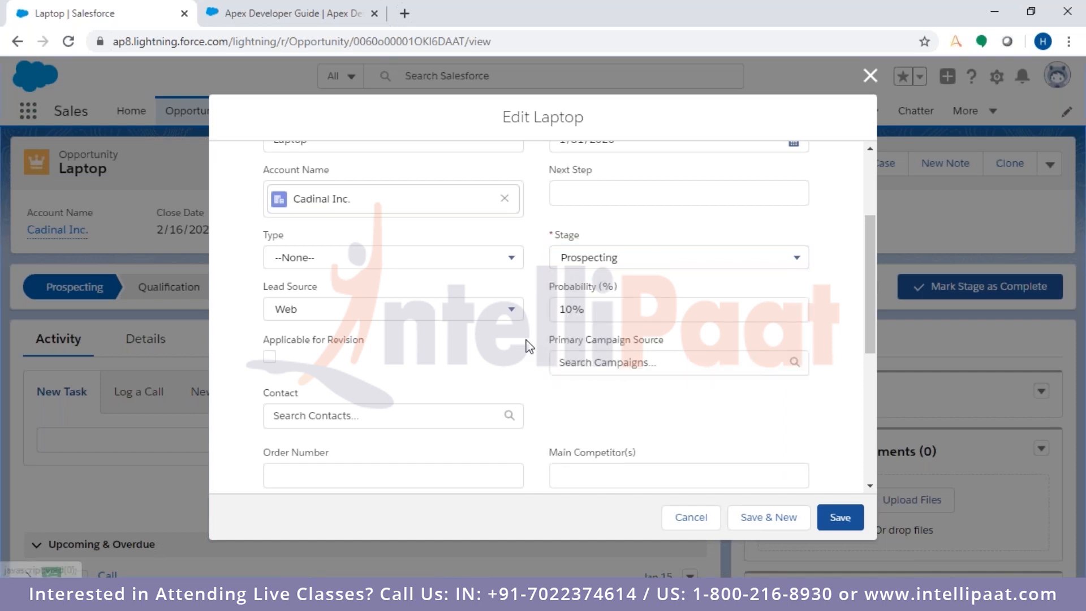
left_click(587, 311)
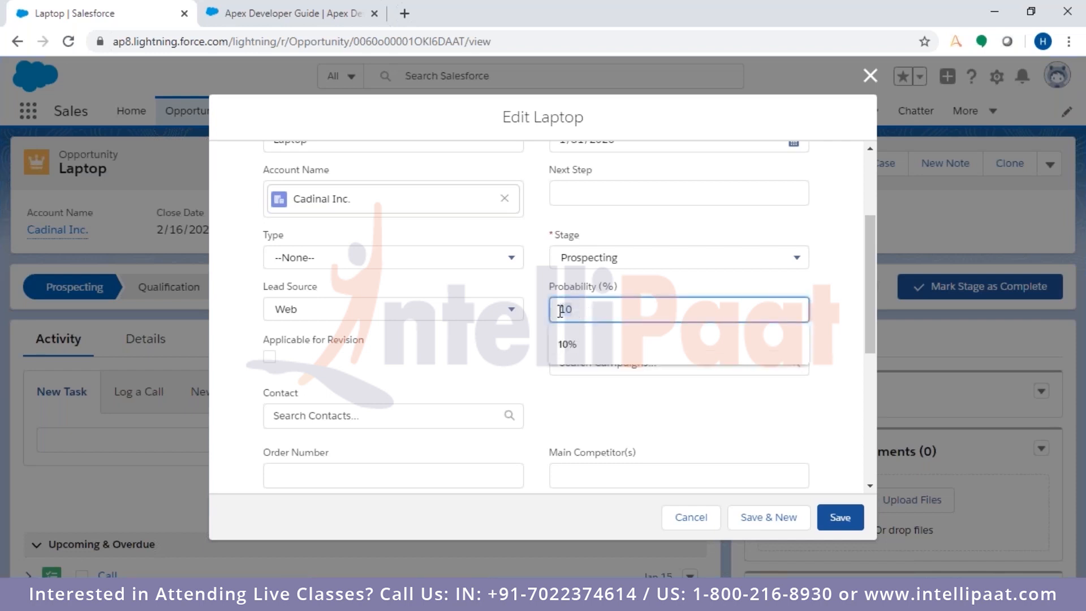
left_click(533, 344)
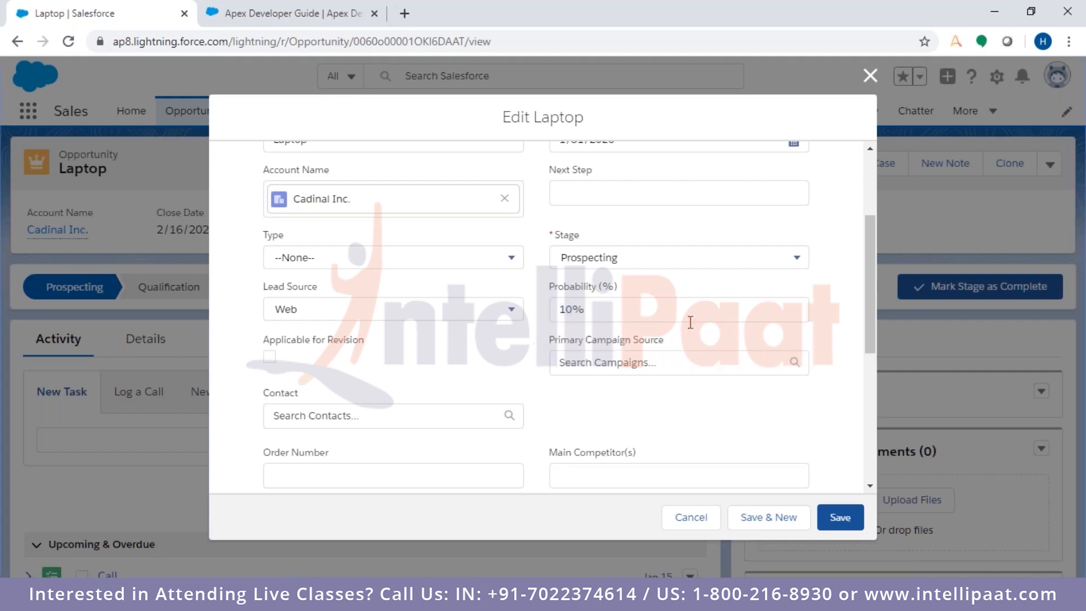
- Step the Stage through Value Proposition and Proposal/Price Quote to Negotiation/Review, giving 90 probability
left_click(797, 259)
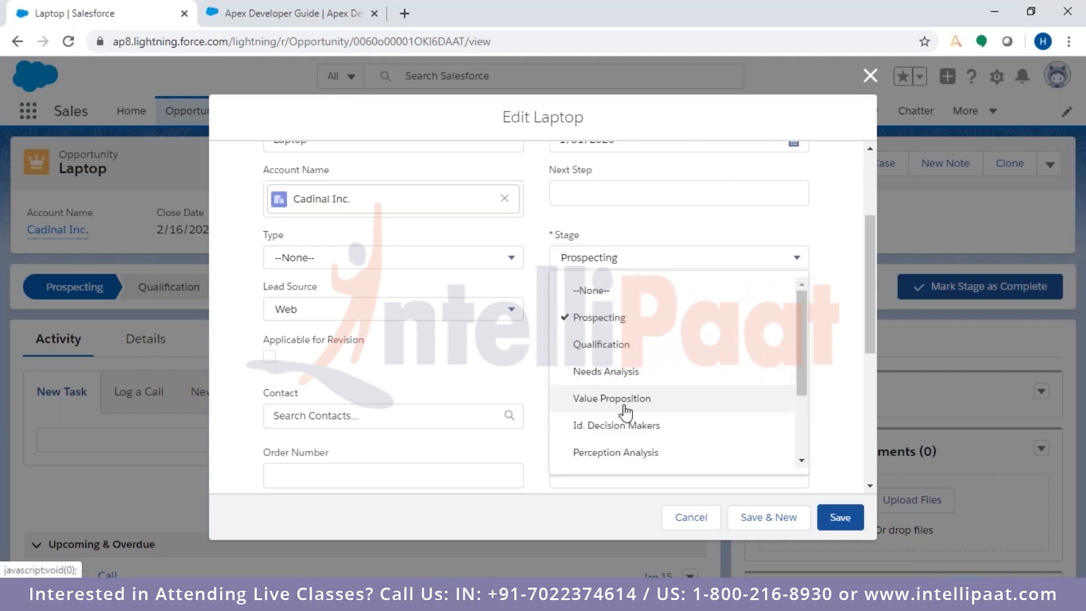
left_click(629, 399)
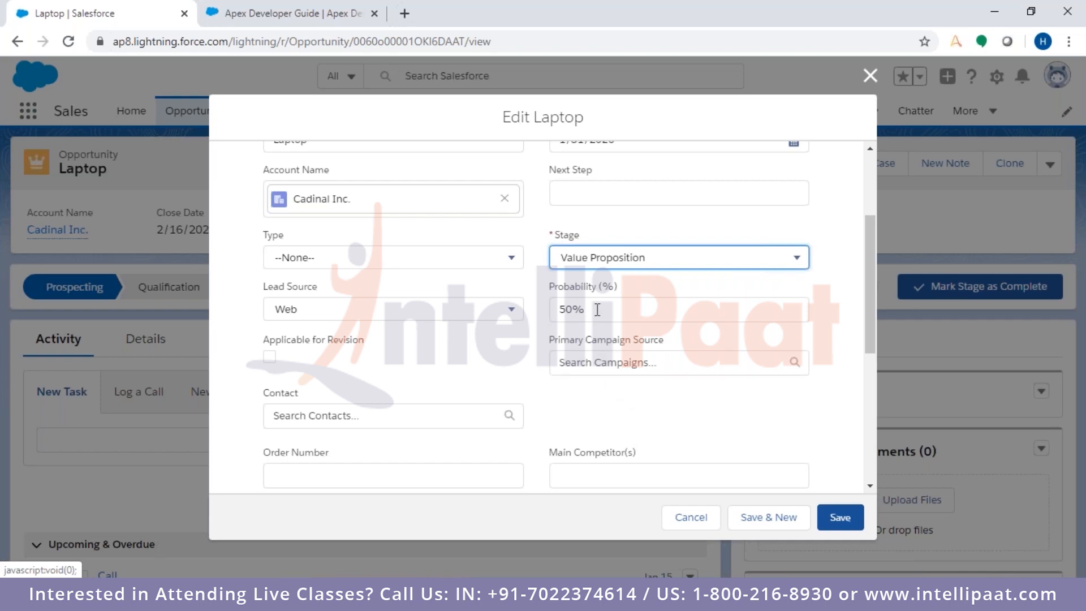
left_click(798, 262)
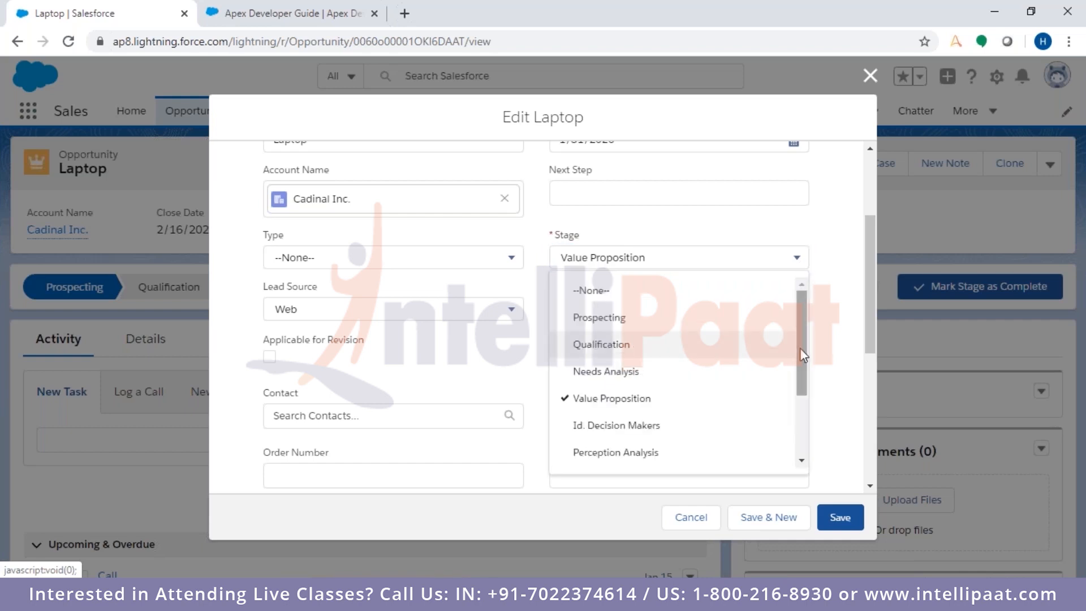
left_click_drag(803, 355, 803, 398)
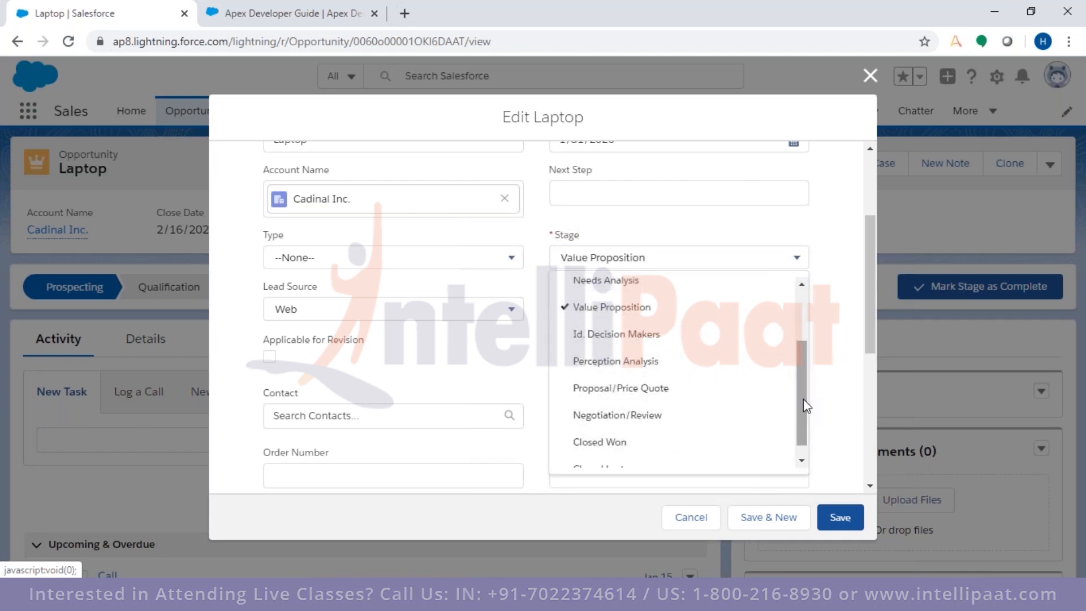
left_click(669, 397)
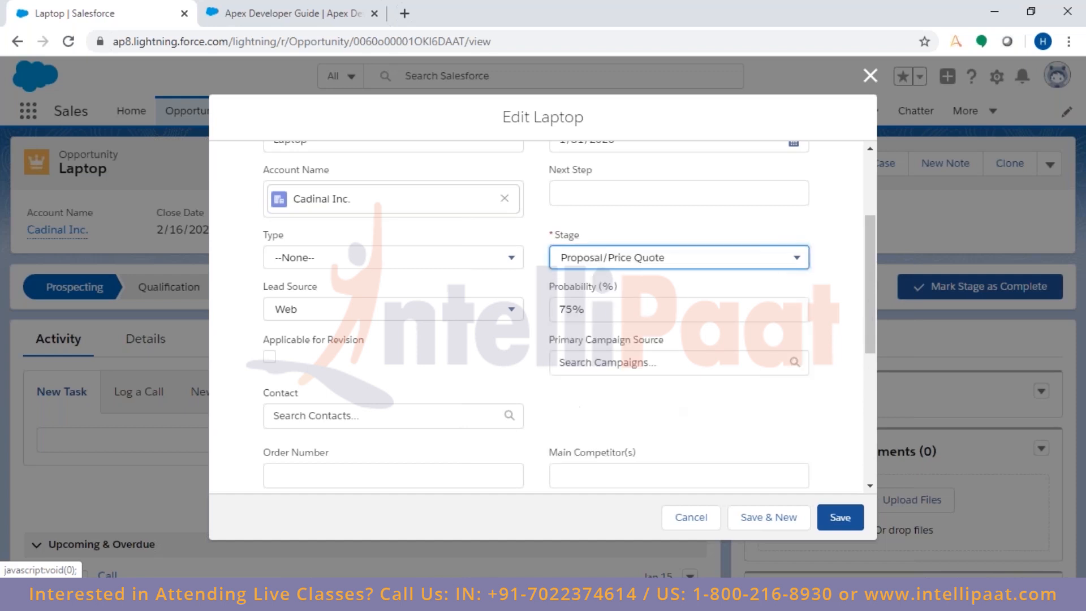
left_click(798, 260)
left_click_drag(804, 364, 803, 407)
left_click(667, 429)
left_click(564, 315)
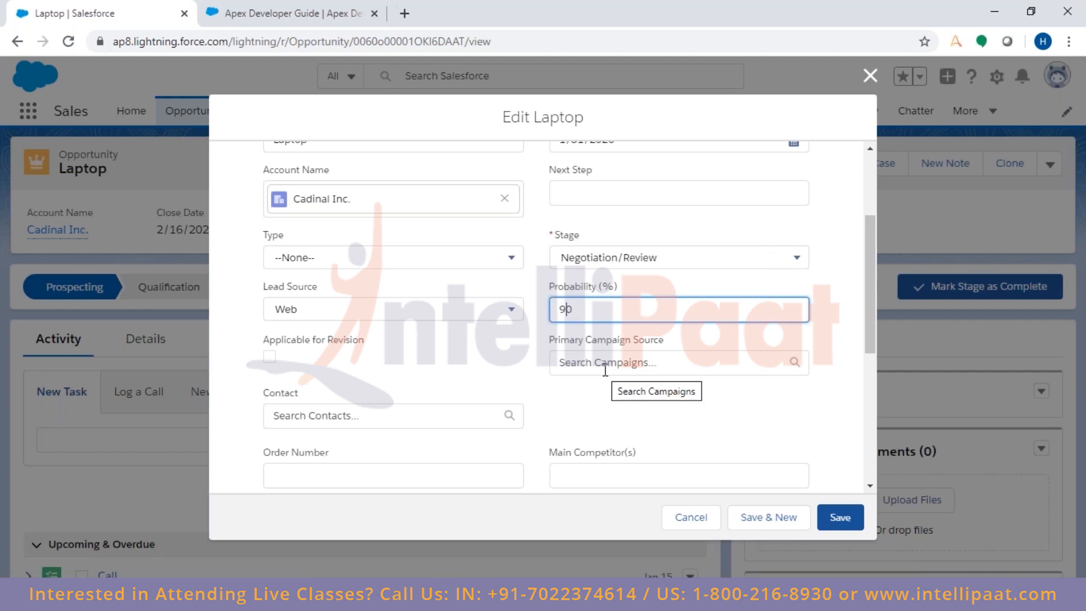
- Add a 'Forecast' line below Case in the Notepad notes, correcting the 'Farecast' typo
key("alt+Tab")
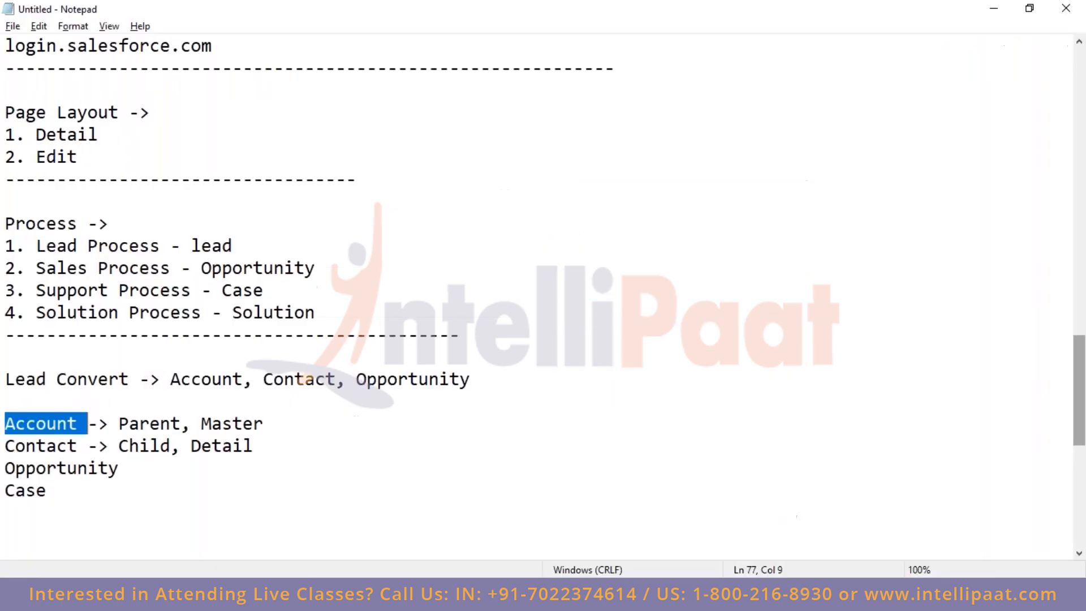
key("Down")
key("Down")
key("Down")
key("Down")
key("Down")
key("Return")
type("Farecast")
key("Left")
key("Left")
key("Left")
key("Left")
key("Left")
key("Left")
key("BackSpace")
type("o")
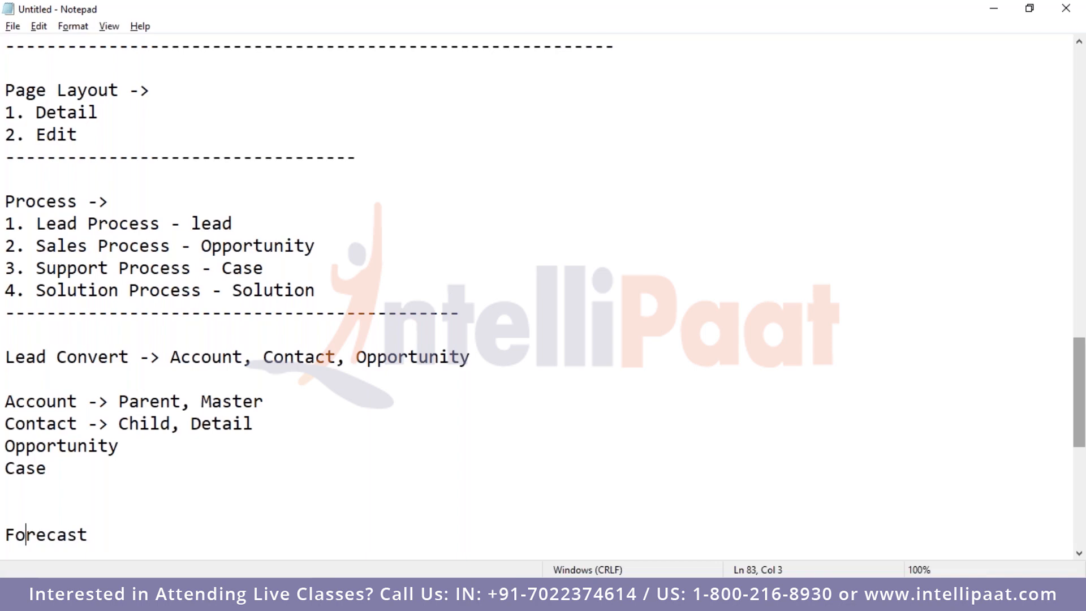
left_click(89, 535)
key("alt+Tab")
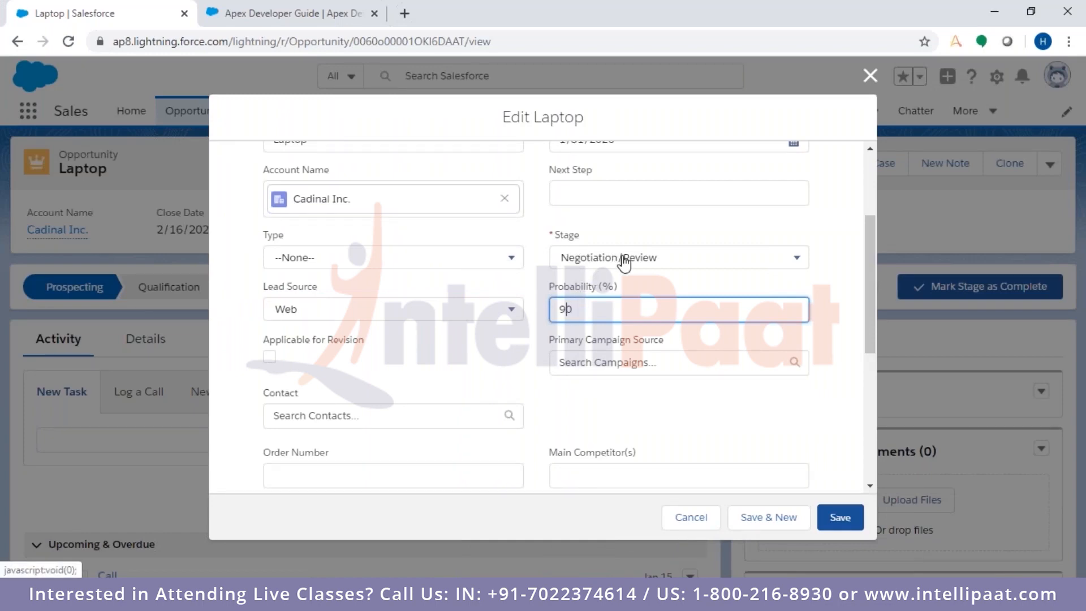
- Save the Laptop opportunity and review its $2,000.00, 1/31/2020, Negotiation/Review record
left_click(845, 519)
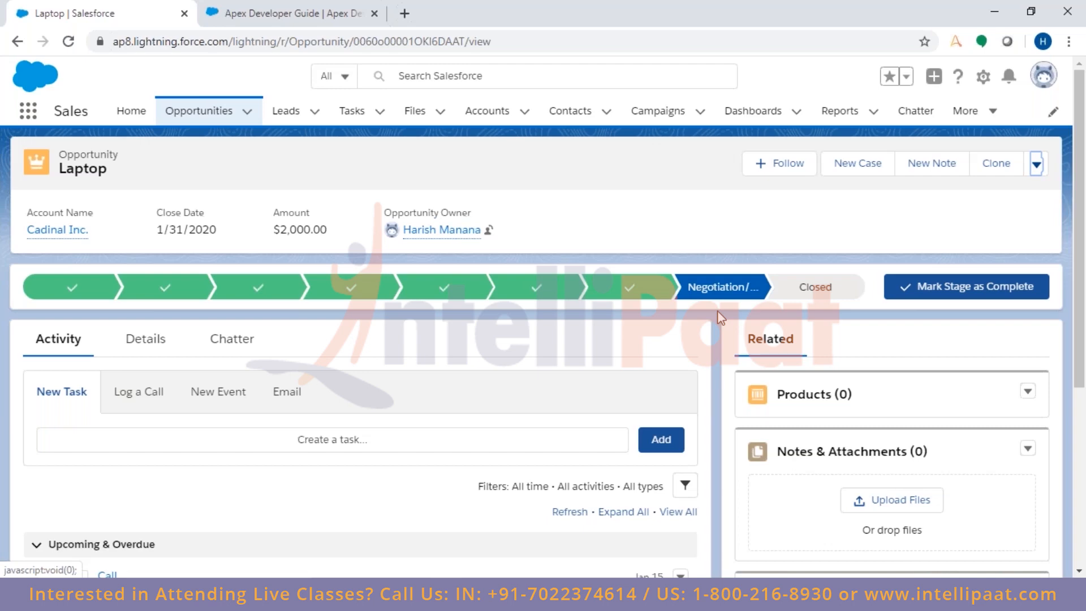
mouse_move(79, 306)
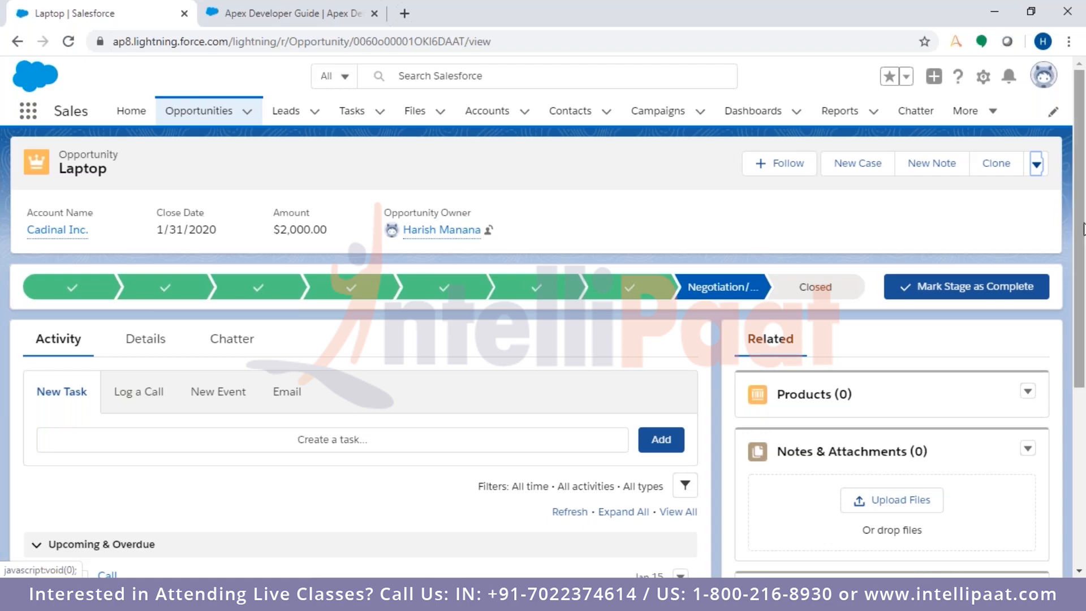
left_click_drag(1079, 220, 1085, 151)
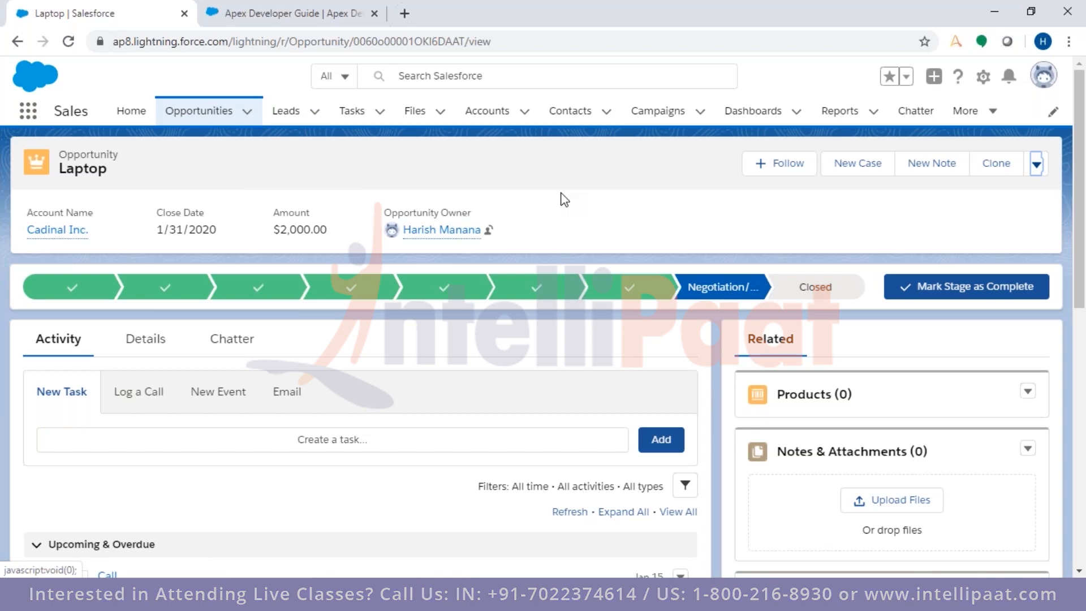
- Start a new contact with salutation Ms. and enter the contact's first and last name
left_click(571, 116)
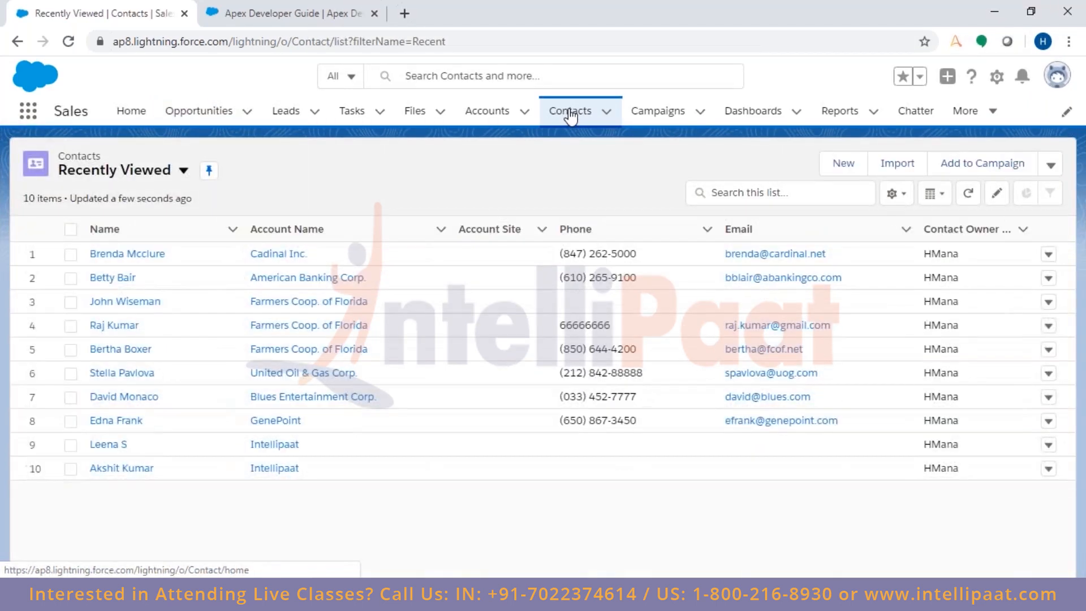
left_click(840, 175)
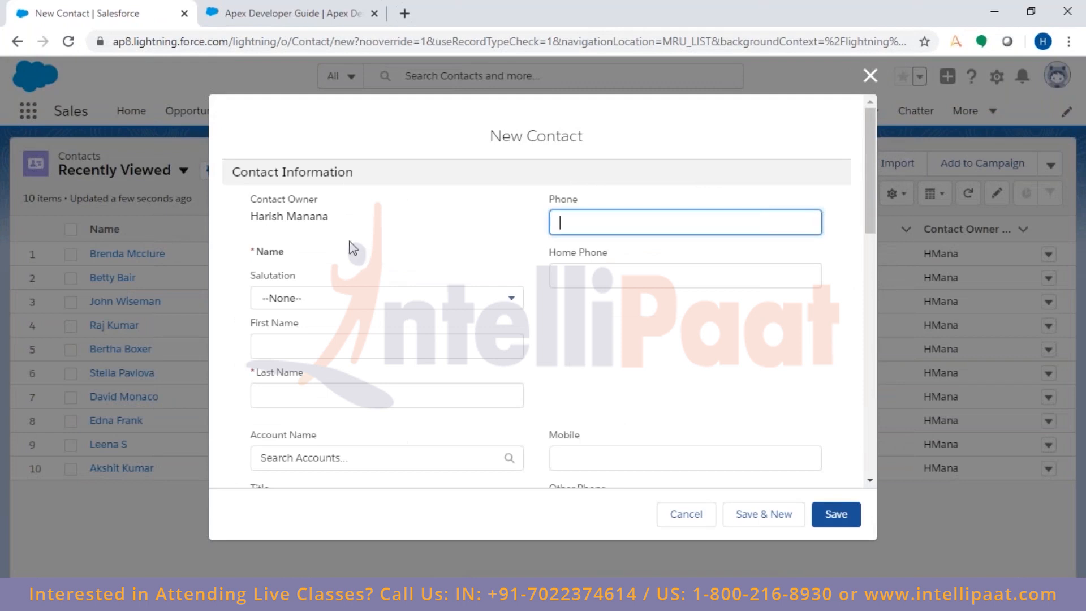
left_click(315, 298)
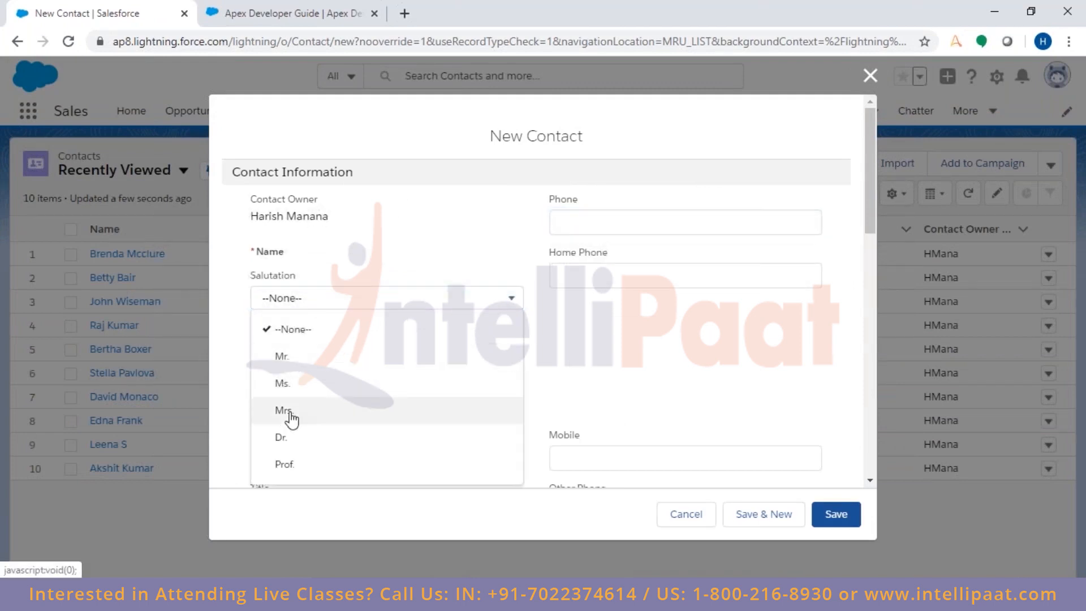
left_click(286, 386)
left_click(302, 349)
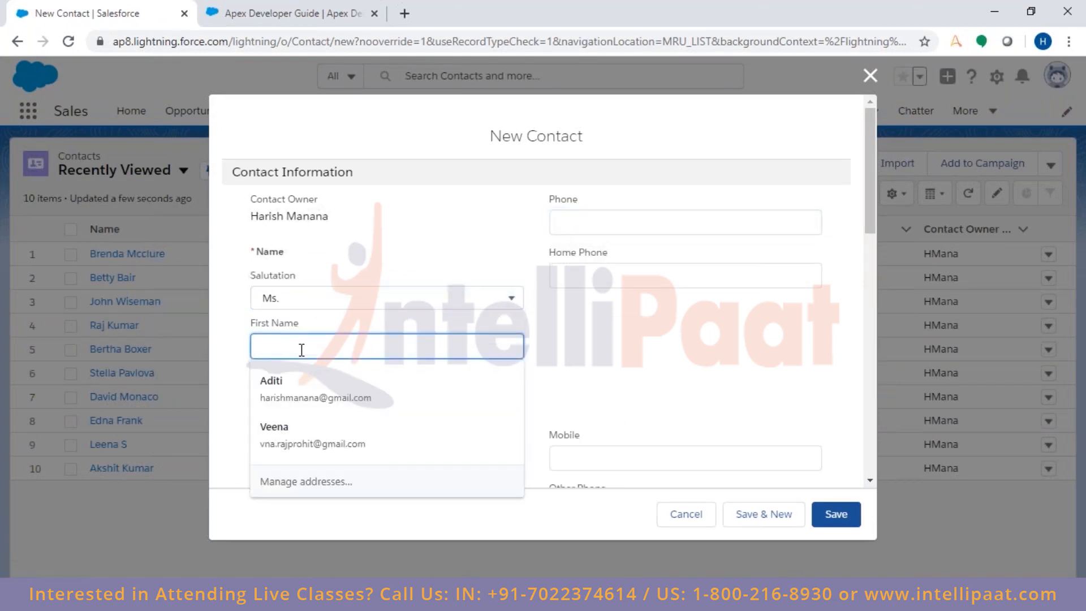
type("reen")
key("BackSpace")
key("BackSpace")
key("BackSpace")
key("BackSpace")
key("Tab")
key("Tab")
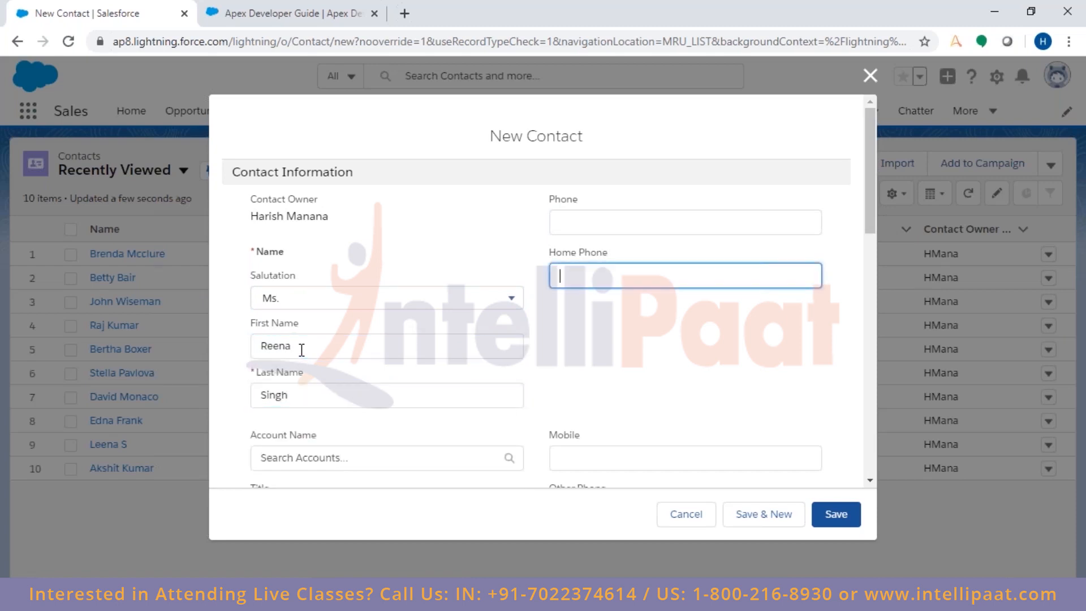
- Confirm salutation Ms. and link the contact to the Cadinal Inc. account
left_click_drag(871, 197, 871, 213)
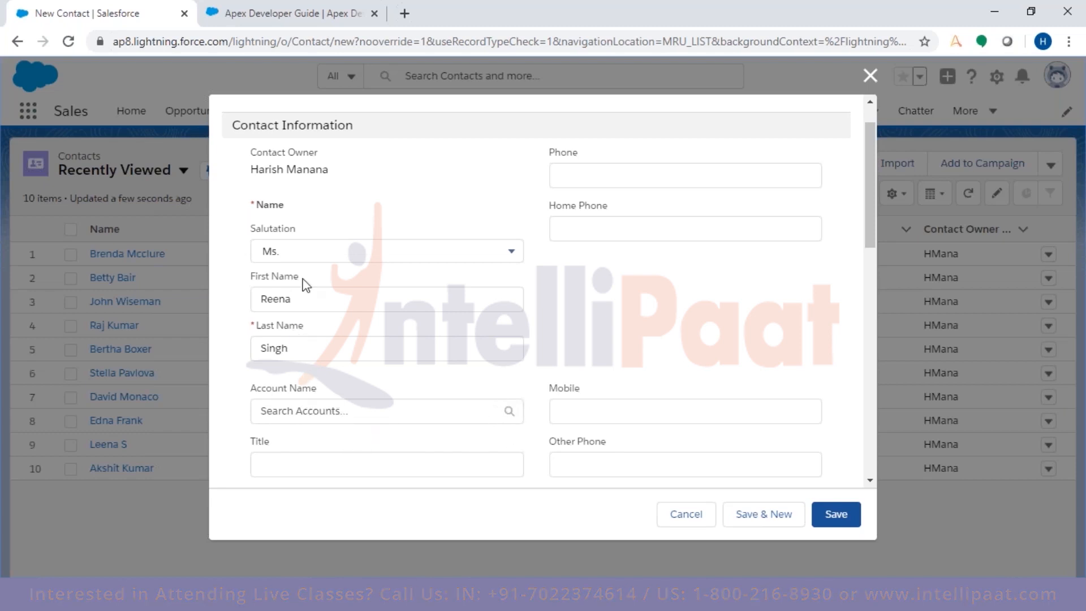
left_click(326, 255)
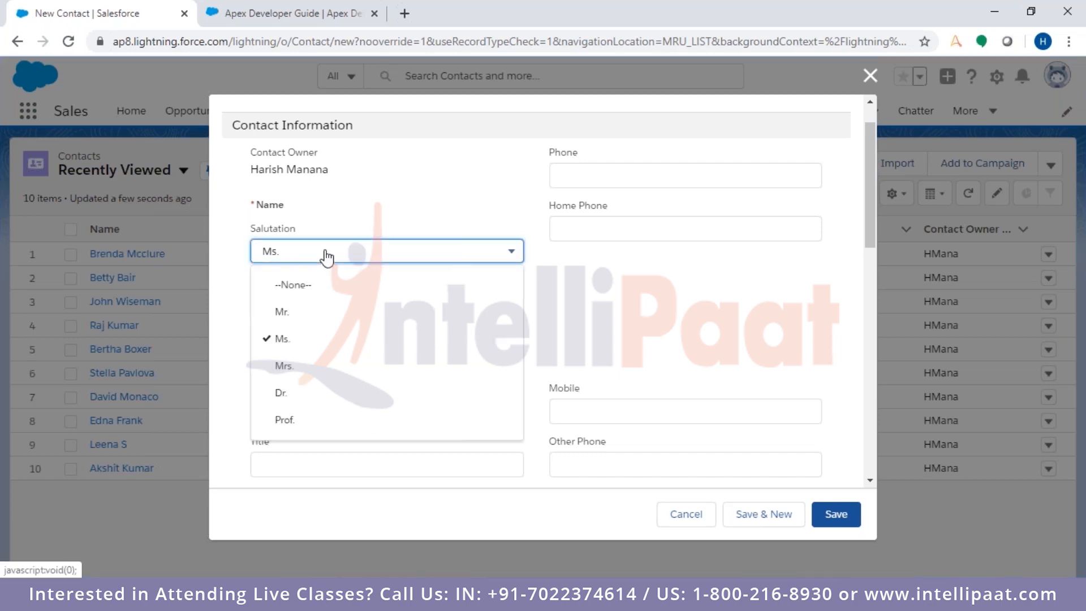
left_click(326, 254)
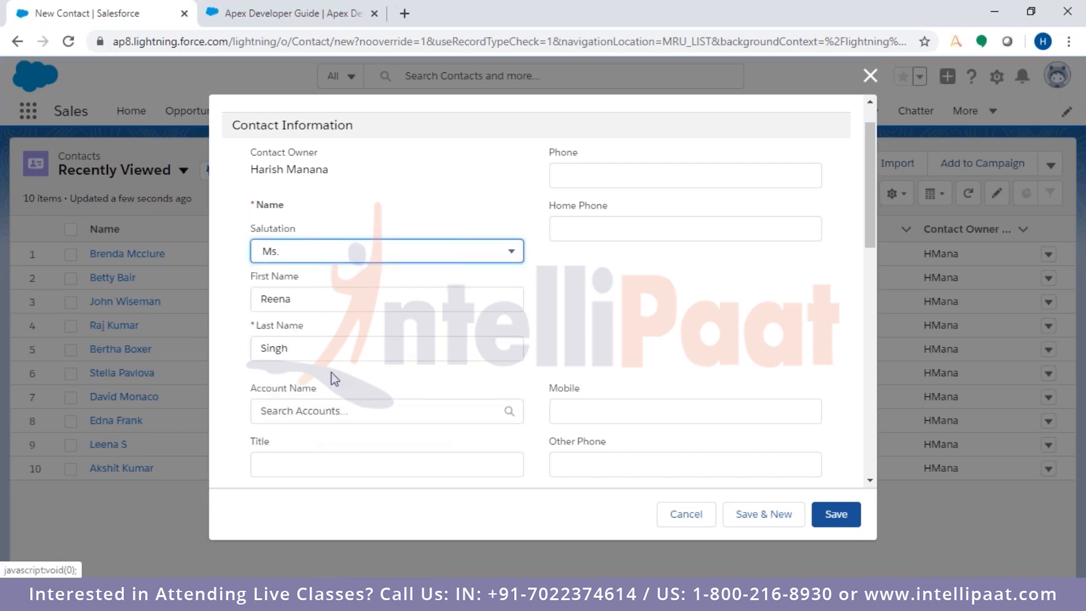
left_click(363, 408)
type("Ca")
key("BackSpace")
key("BackSpace")
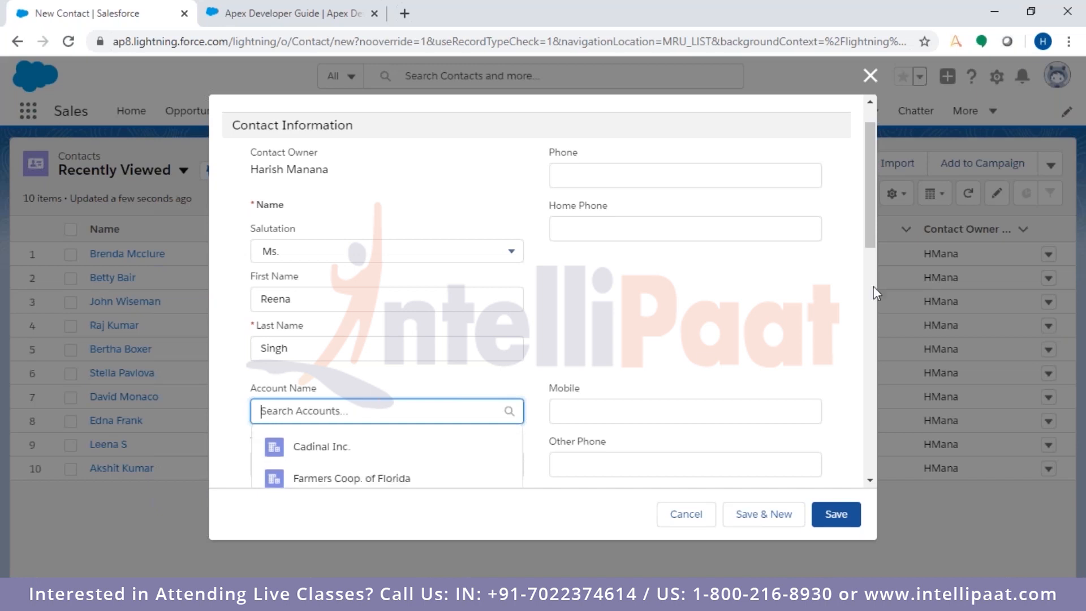
left_click_drag(868, 213, 871, 266)
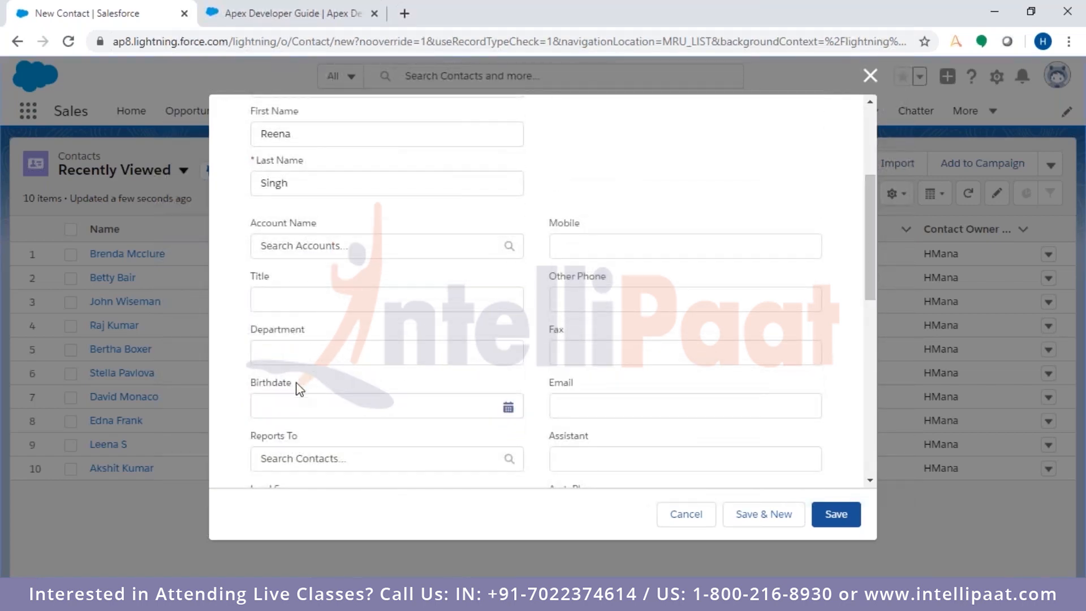
left_click(347, 245)
type("Cadi")
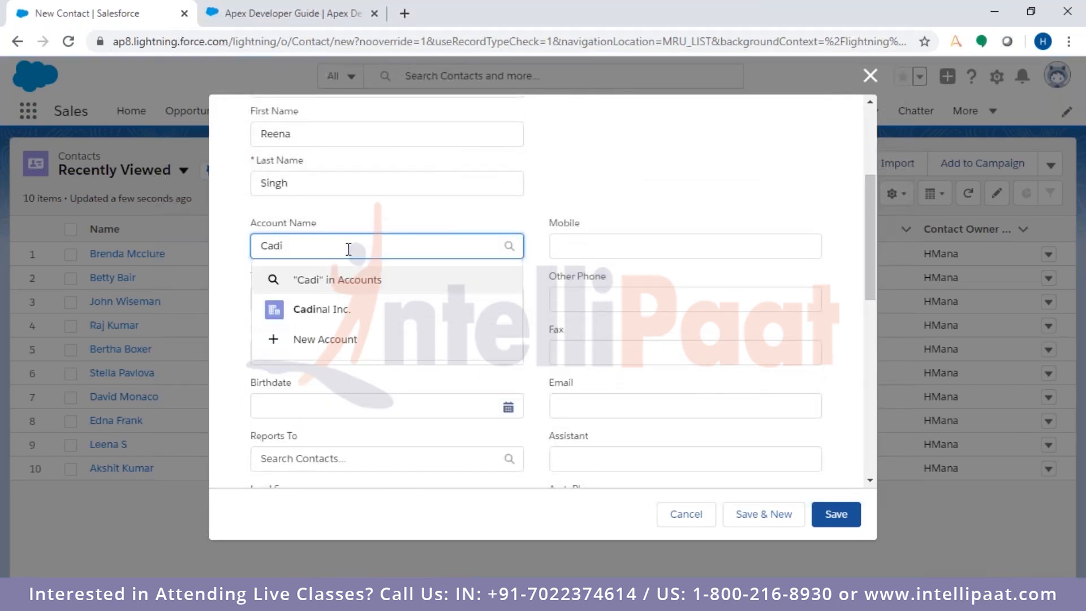
left_click(335, 306)
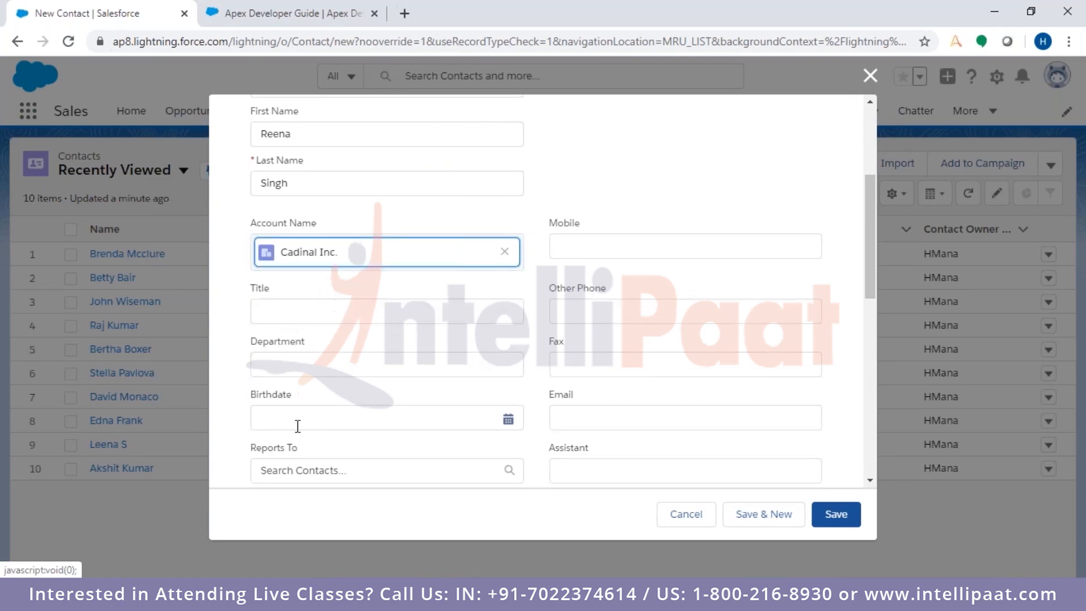
left_click_drag(869, 273, 872, 457)
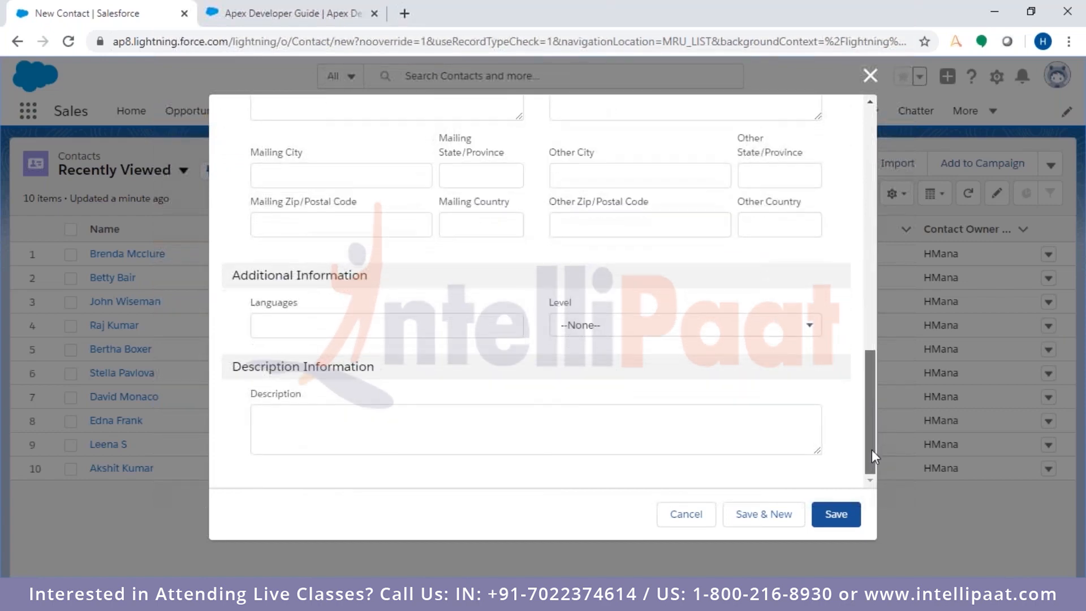
- Save the new contact and open its linked Cadinal Inc. account
left_click(837, 524)
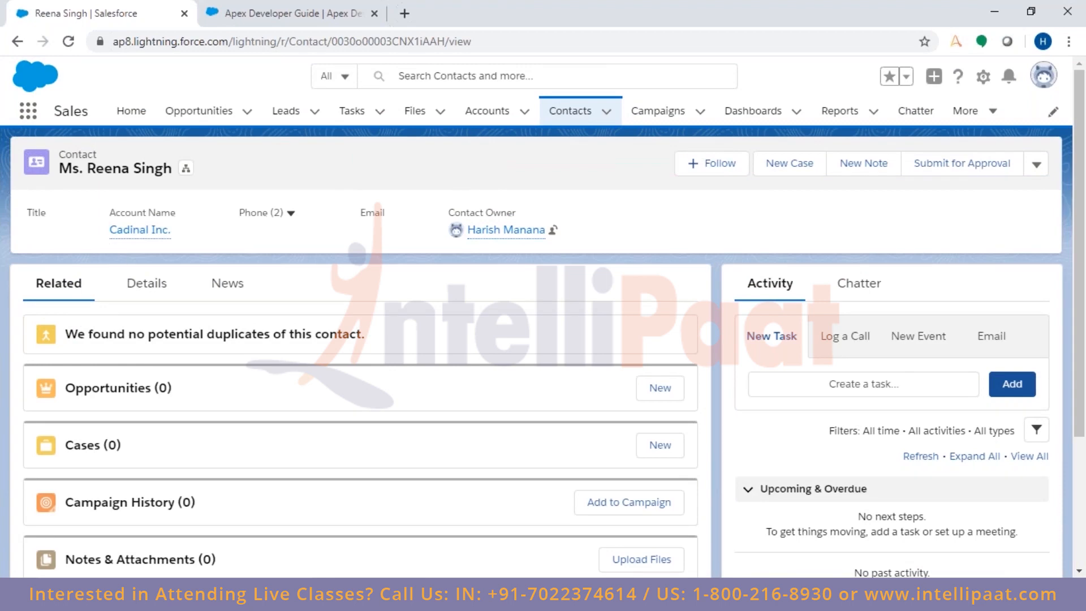
left_click(129, 232)
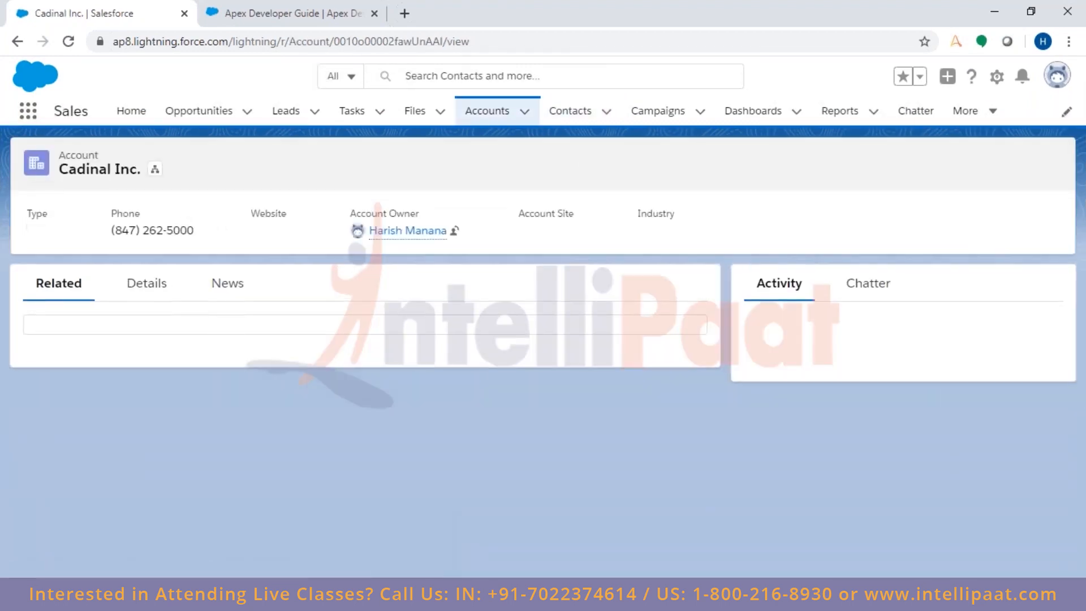
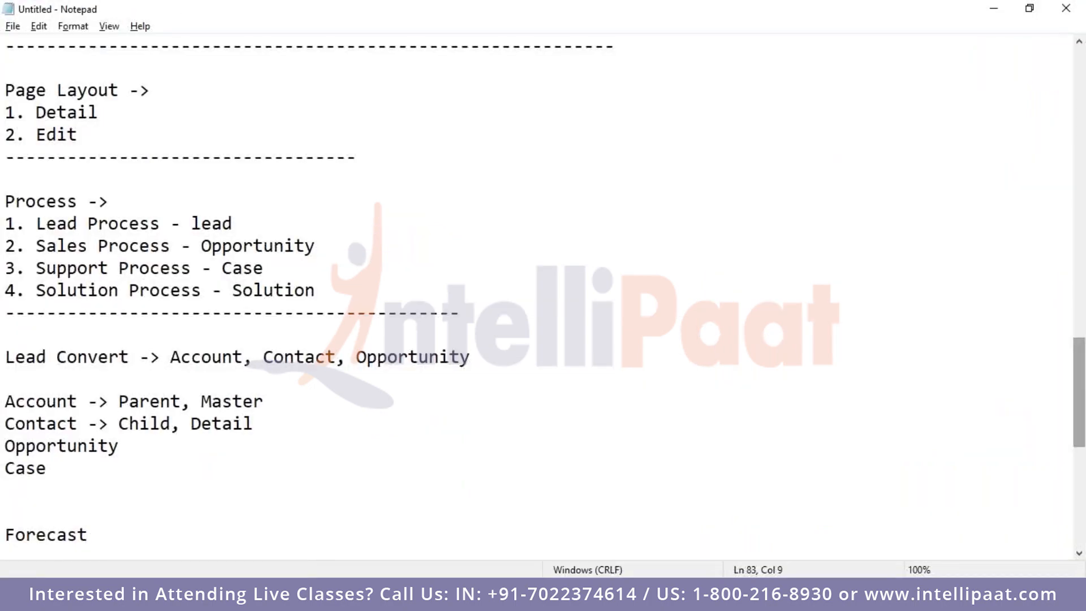
- Highlight the Company/Partner/Competitor account types in the Notepad Sales Cloud notes, then return to Salesforce
key("Page_Up")
key("Page_Up")
key("Page_Up")
key("Down")
key("Down")
key("Down")
key("Down")
key("Down")
key("Down")
key("Down")
key("Down")
key("Down")
key("Down")
key("Down")
key("Down")
key("Down")
key("Down")
key("Down")
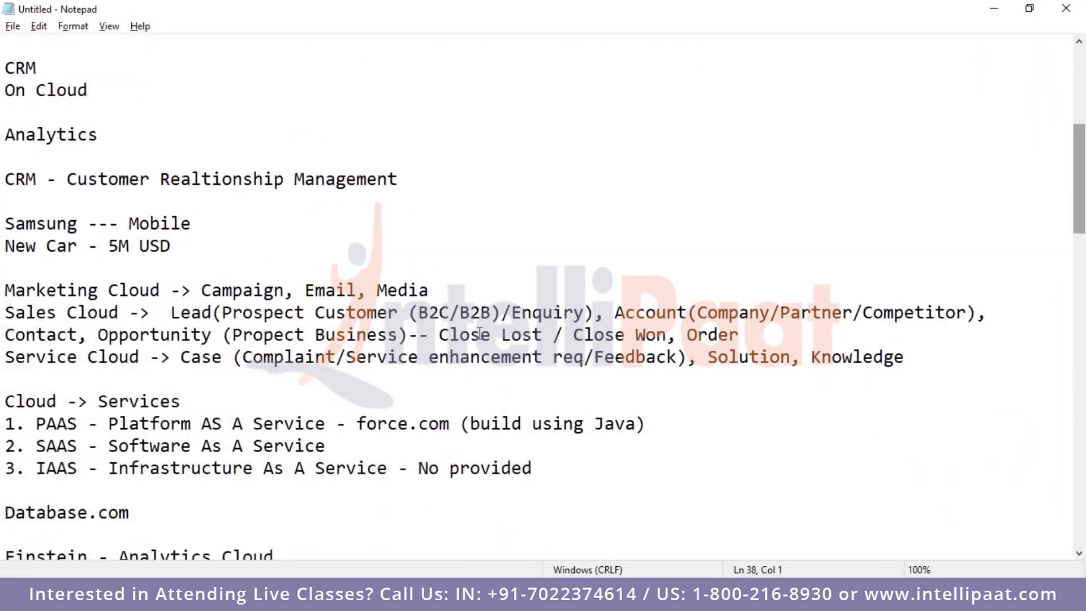
left_click_drag(697, 312, 966, 313)
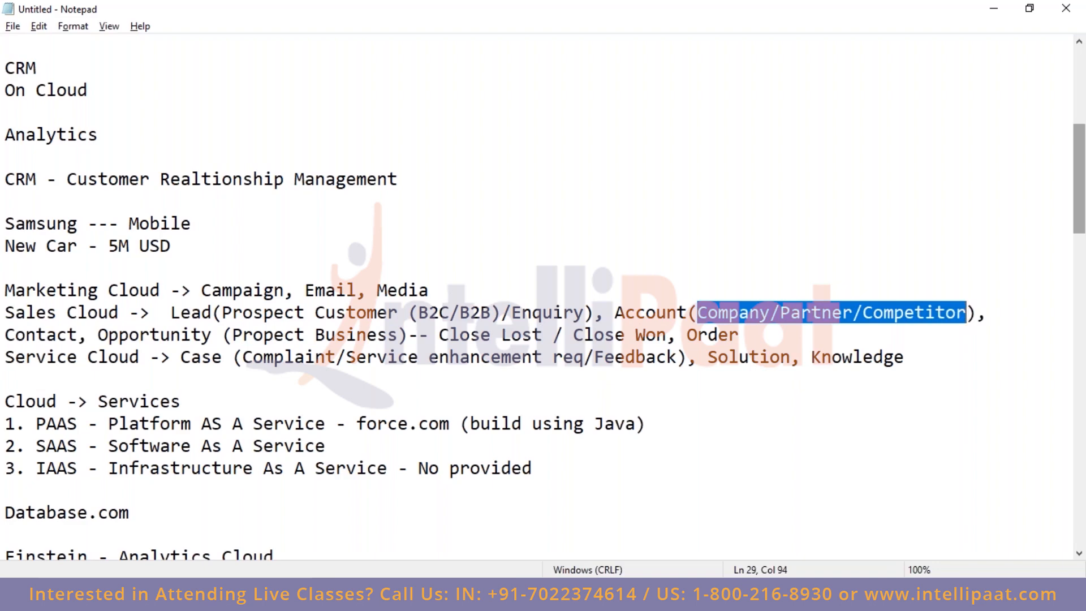
key("alt+Tab")
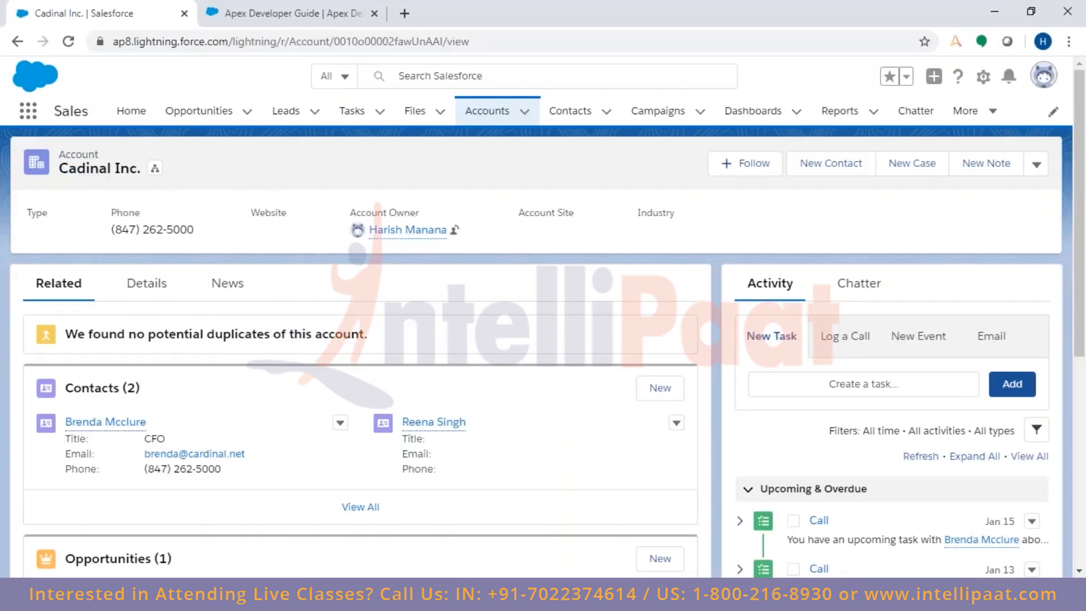
- Open the Laptop opportunity and look over its edit form, cancelling without saving changes
left_click(191, 118)
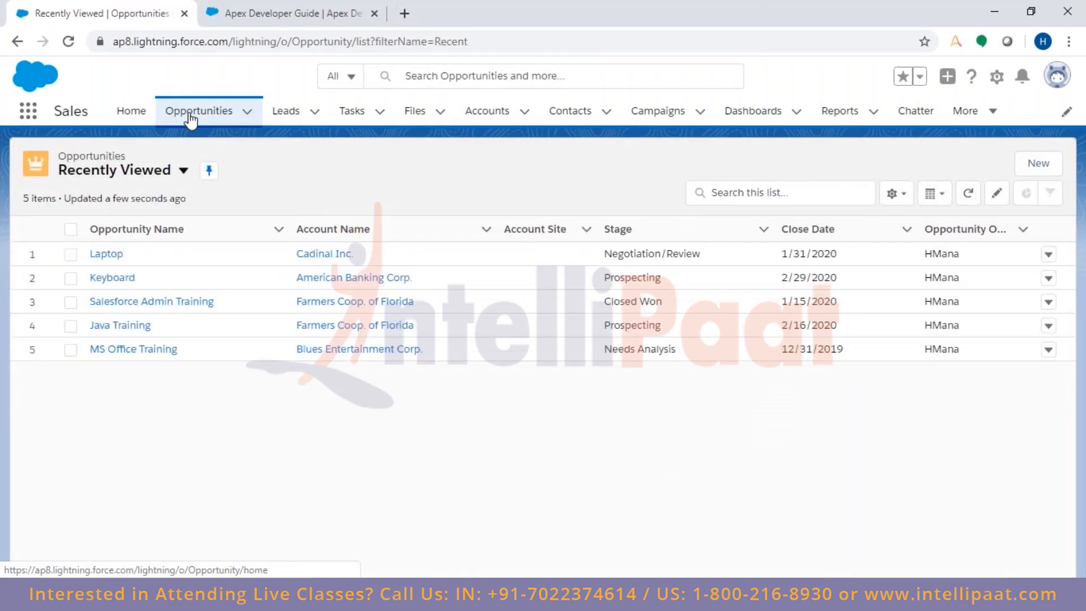
left_click(112, 255)
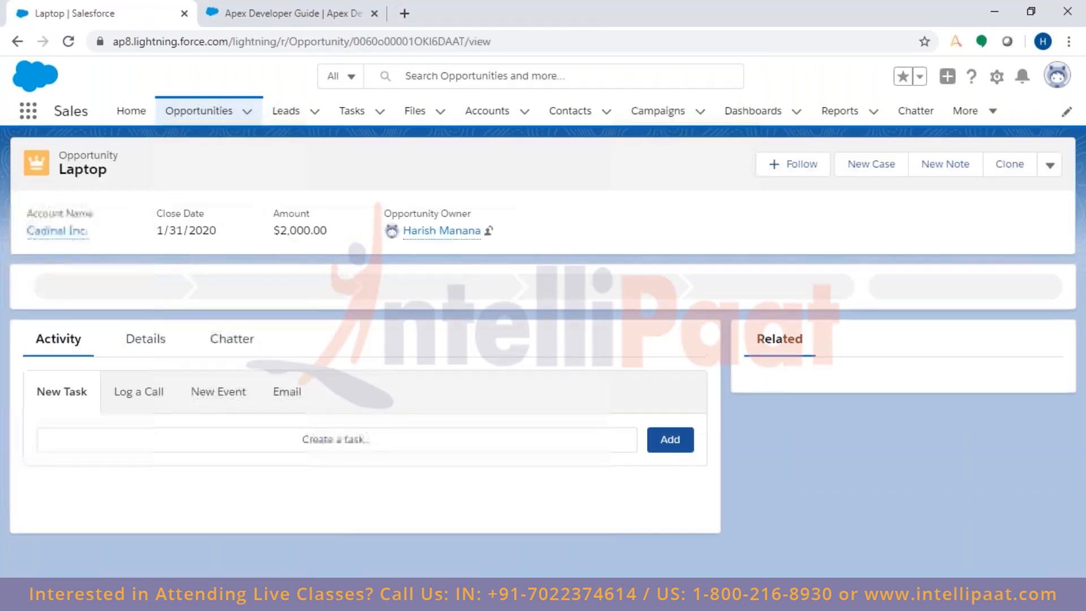
left_click(1036, 165)
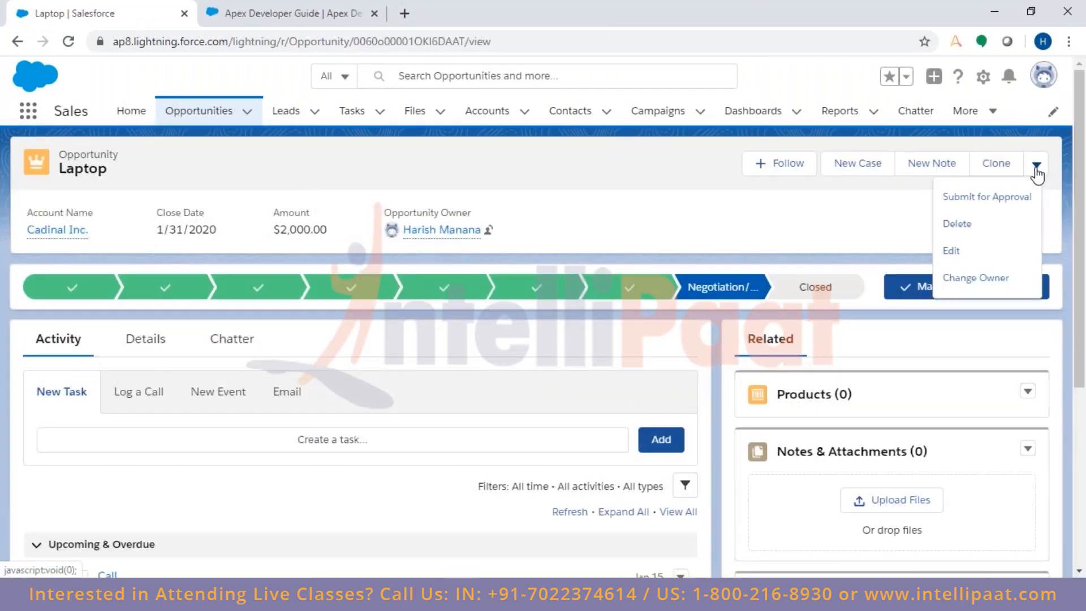
left_click(962, 252)
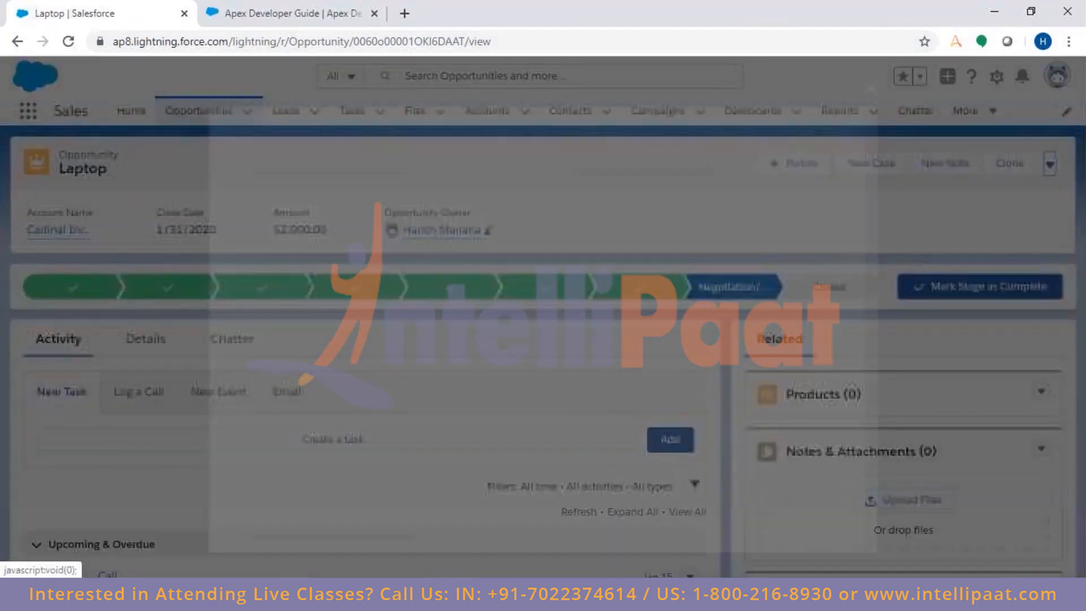
left_click_drag(869, 189, 876, 330)
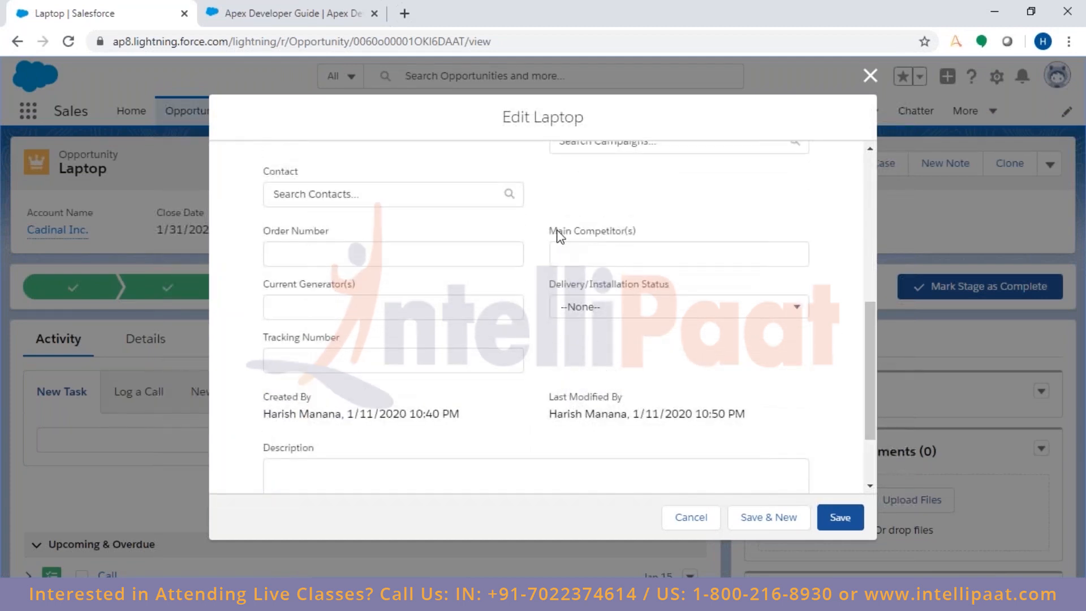
left_click(571, 254)
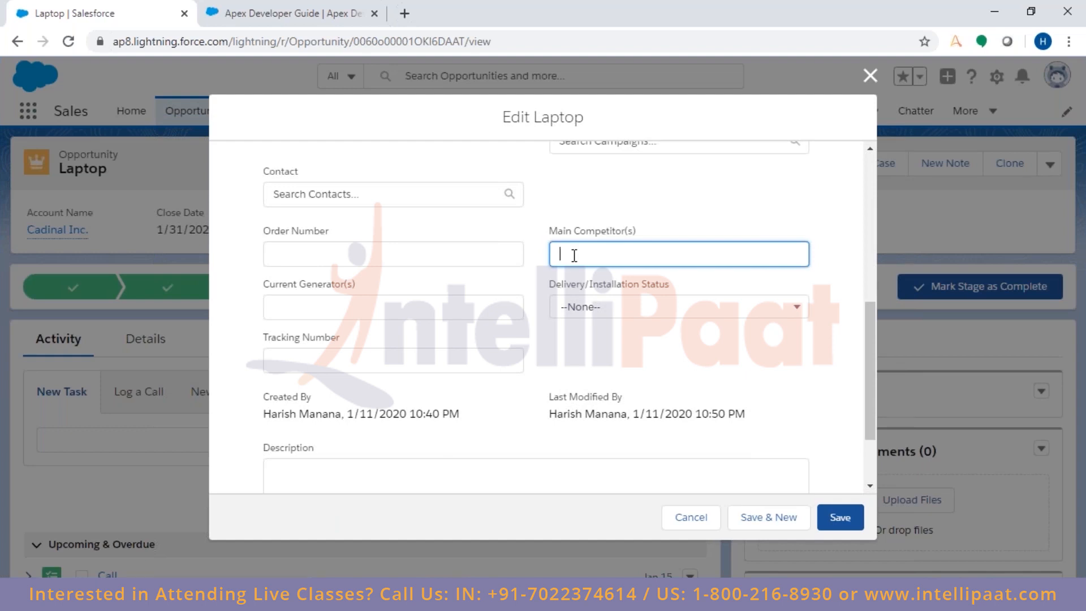
left_click(701, 517)
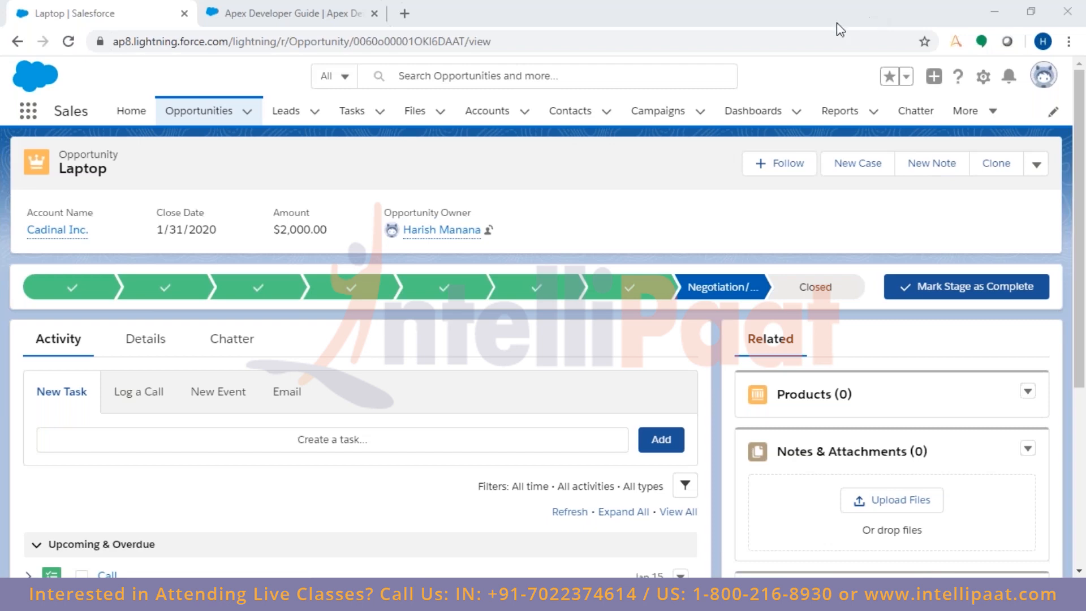
- Open the edit form of the Cadinal Inc. account from the Accounts list
left_click(496, 112)
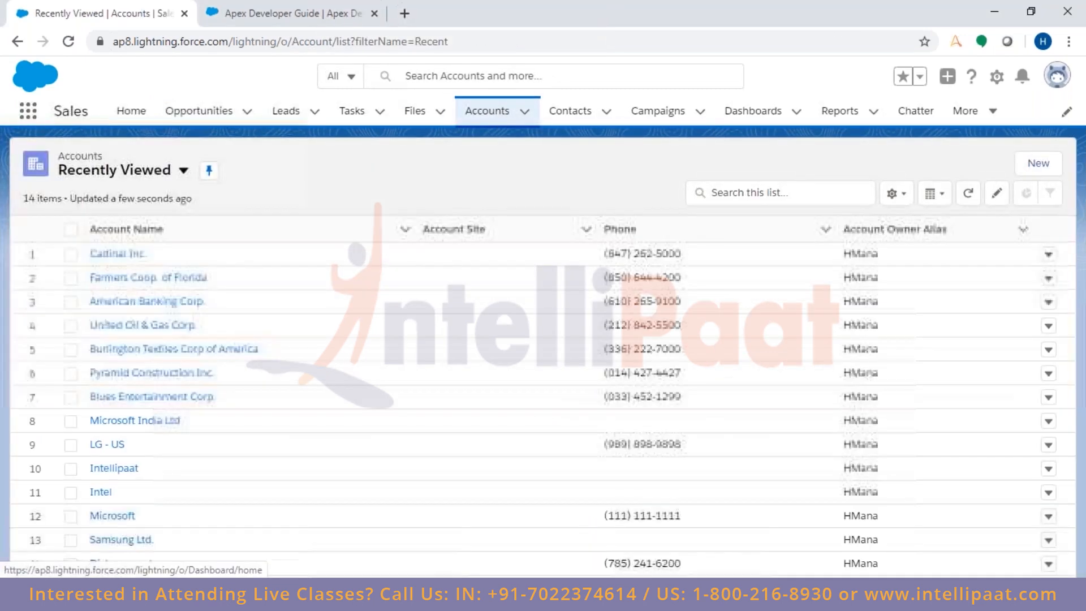
left_click(120, 255)
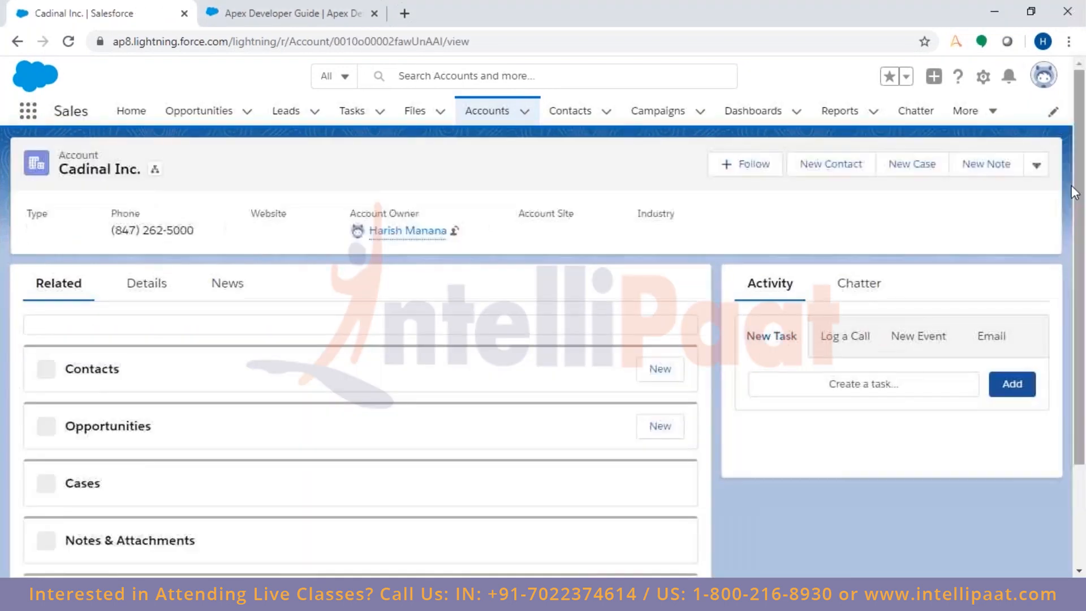
left_click(1036, 166)
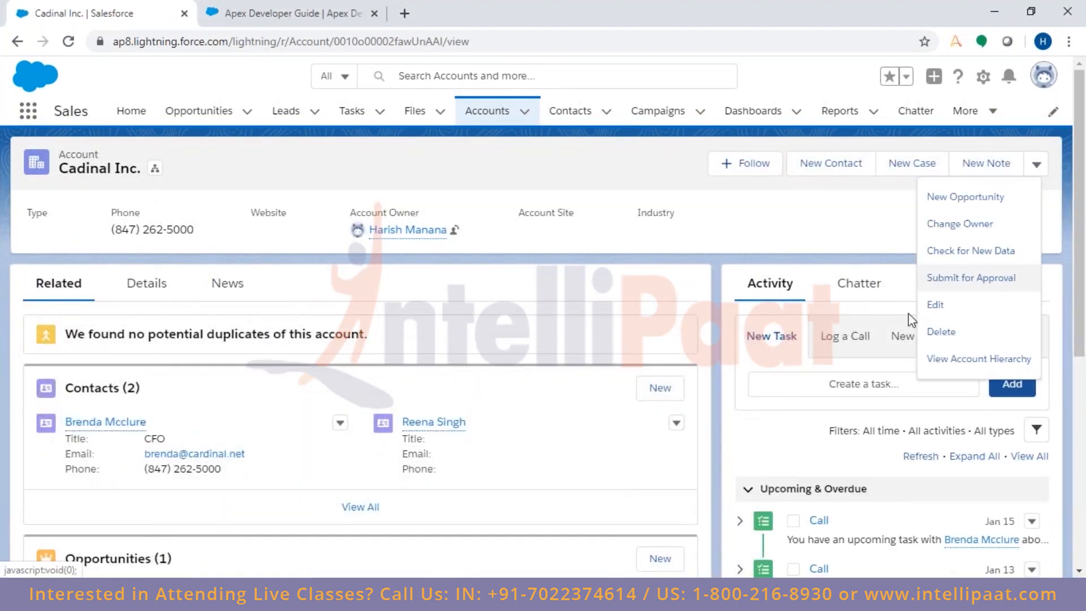
left_click(934, 306)
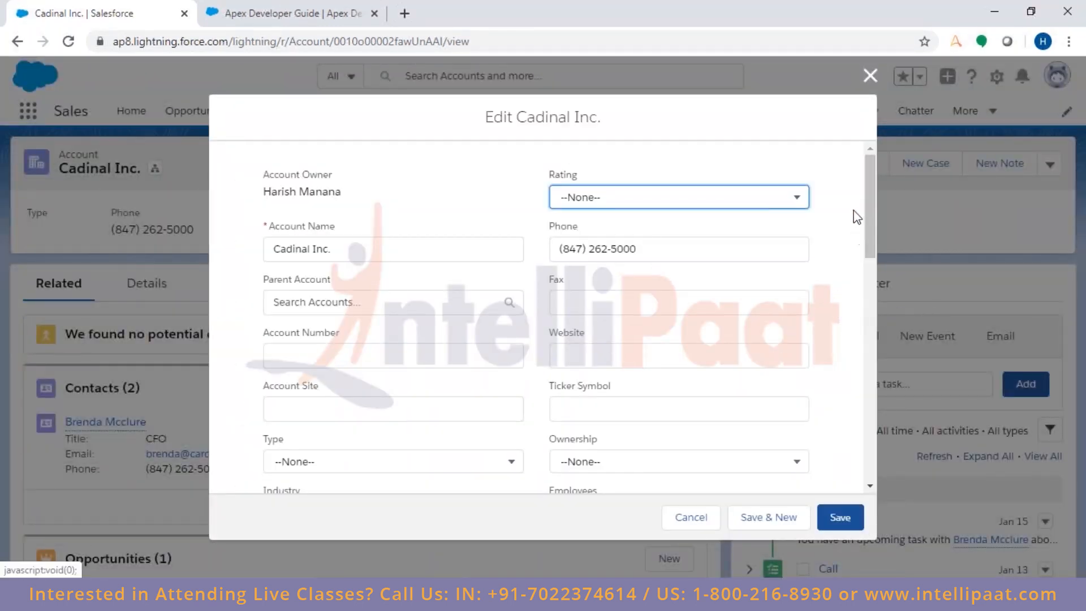
left_click(876, 208)
left_click_drag(875, 206, 877, 251)
- Set the account Type to Customer - Direct, then close the form without saving
left_click(404, 314)
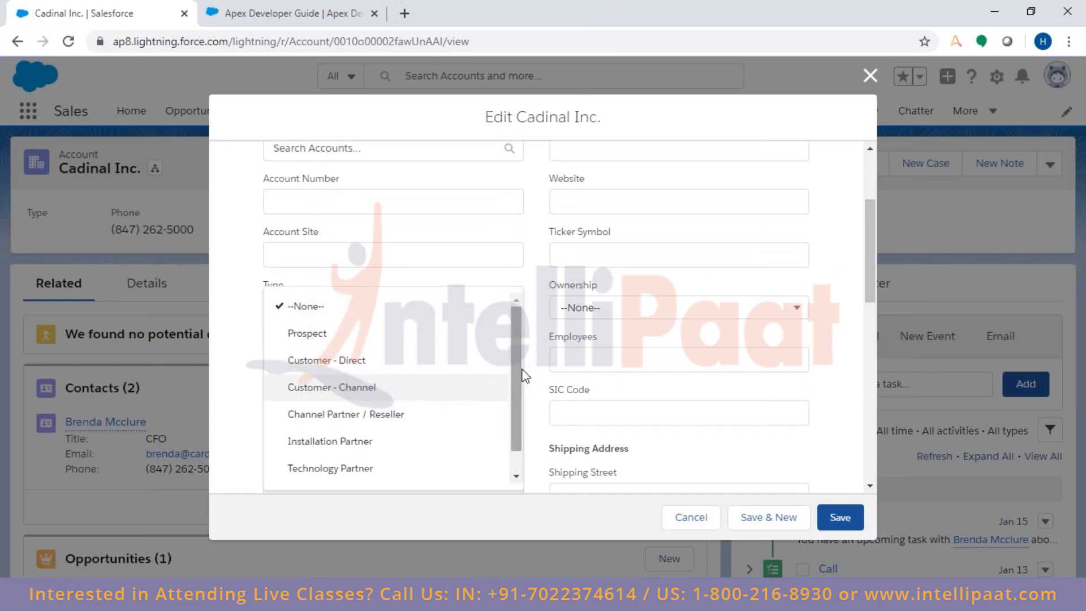
left_click_drag(514, 370, 519, 399)
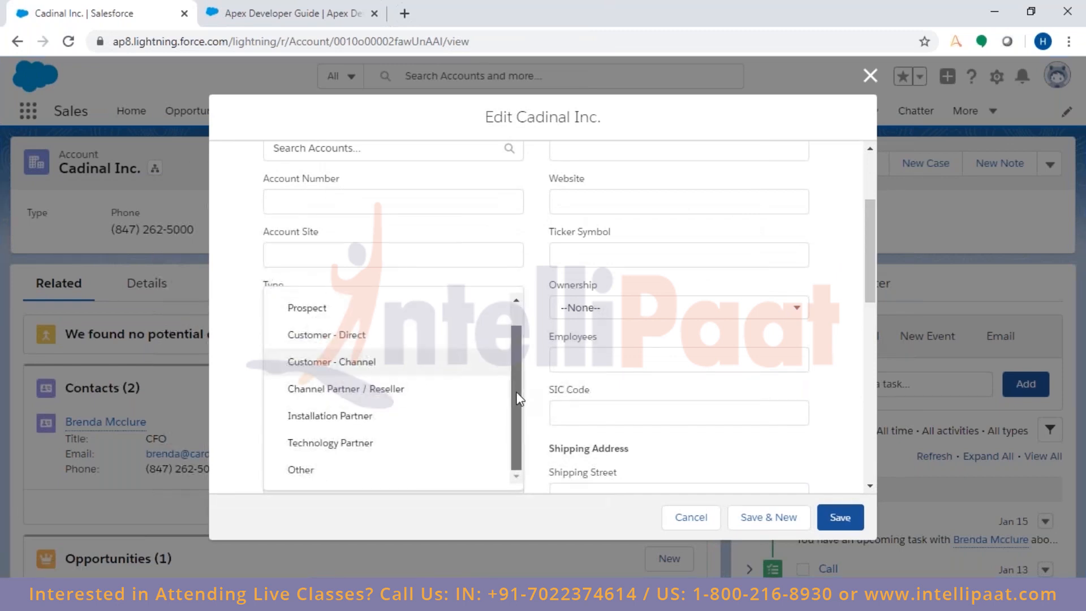
left_click(355, 339)
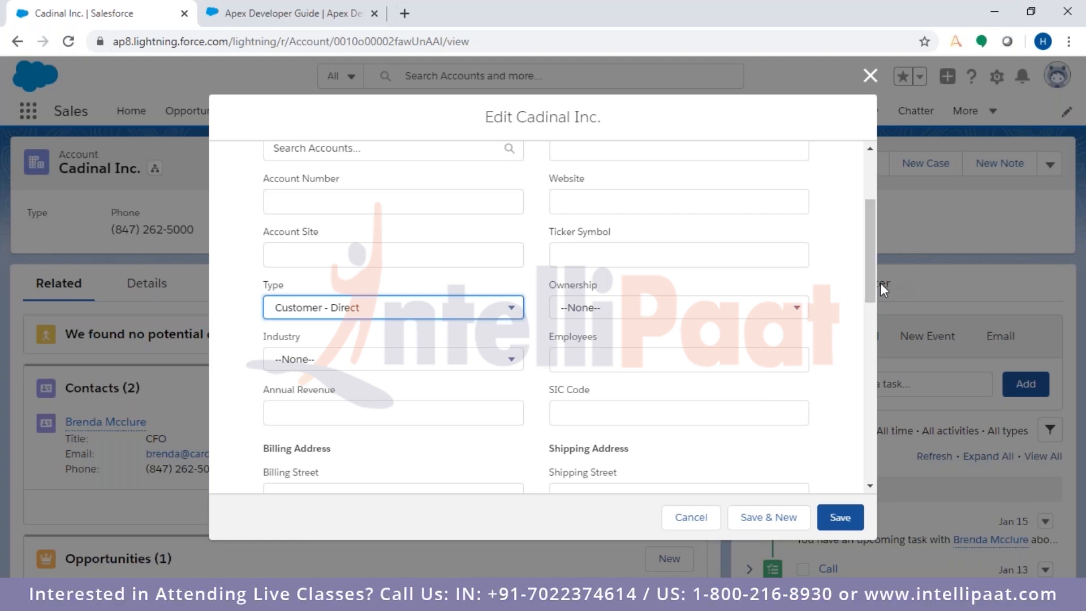
left_click_drag(870, 281, 871, 218)
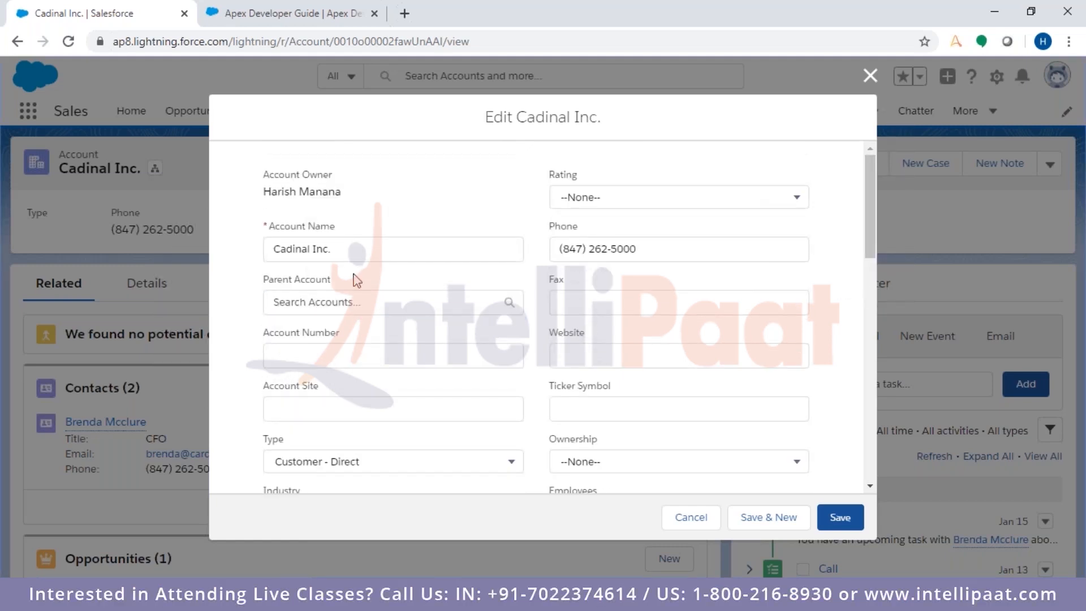
left_click_drag(334, 248, 257, 249)
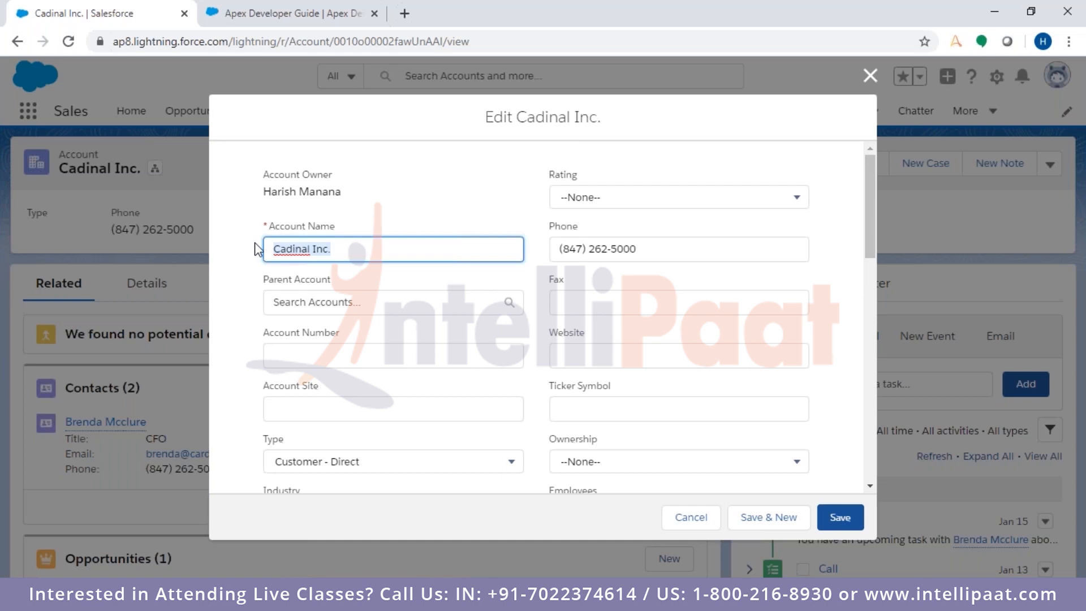
left_click(869, 75)
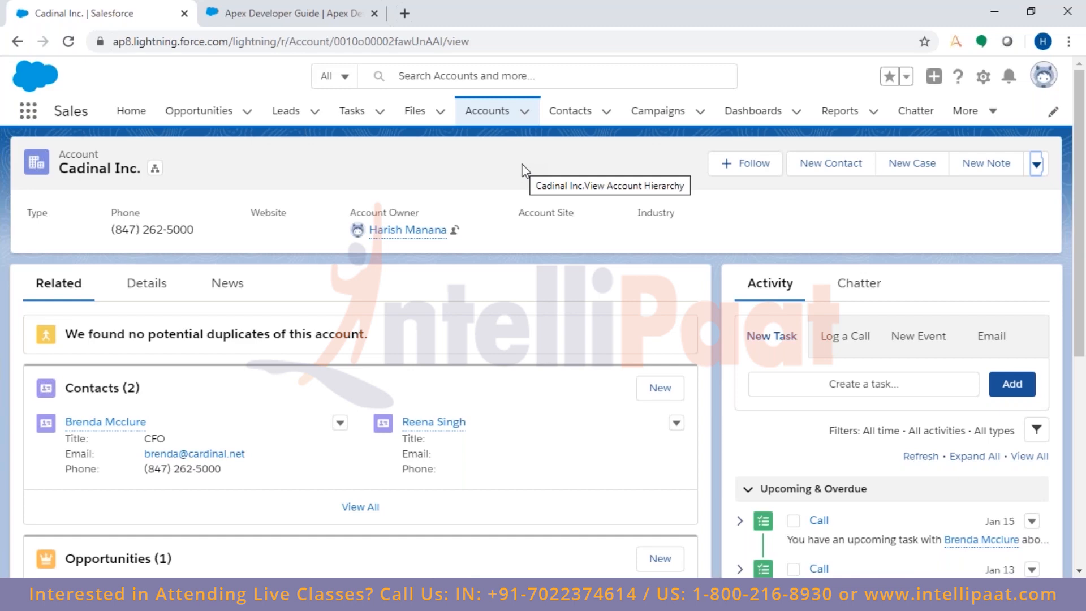
- Create a new contact from the Contacts tab with the contact's first and last name, and save it
left_click(573, 116)
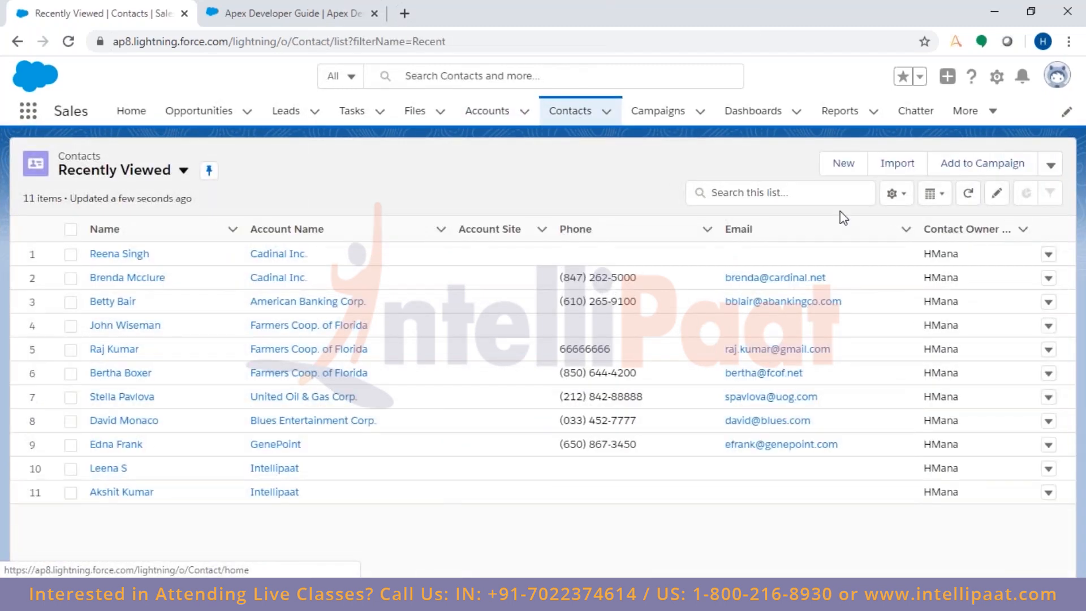
left_click(844, 165)
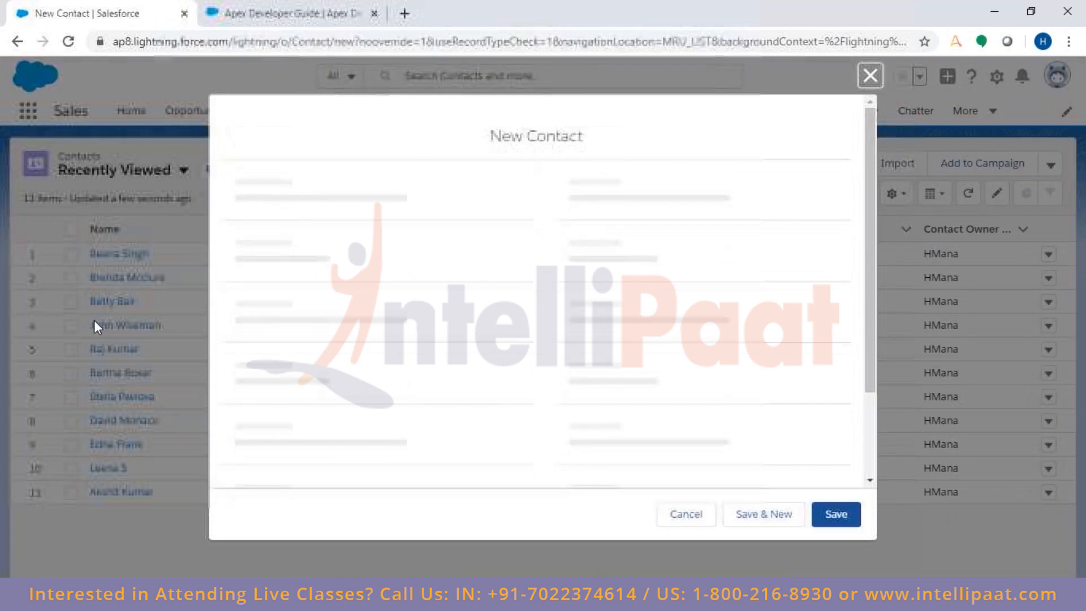
left_click(322, 347)
key("Tab")
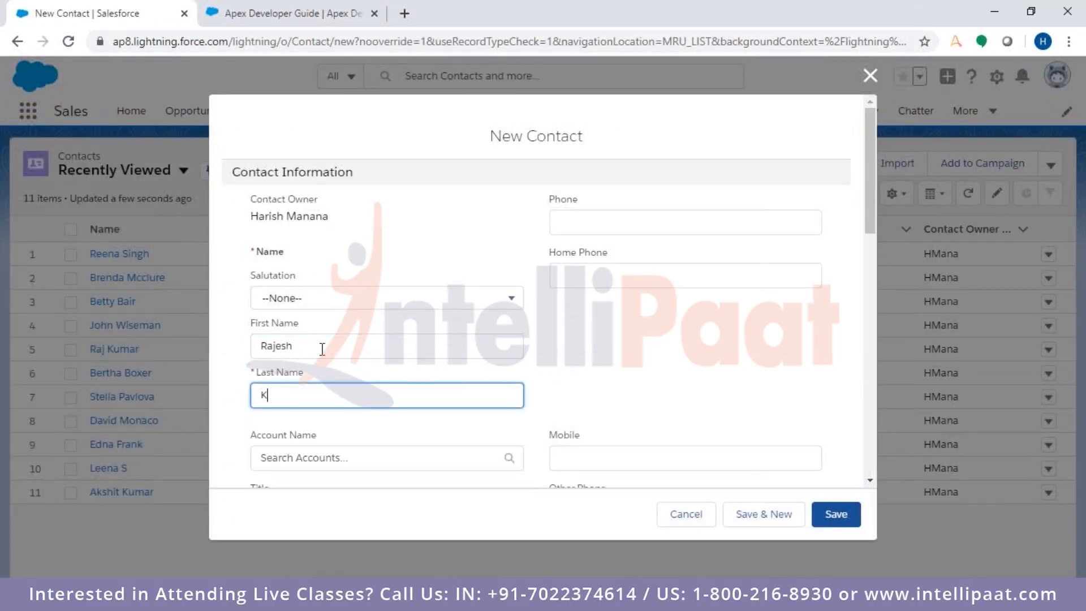
left_click(837, 525)
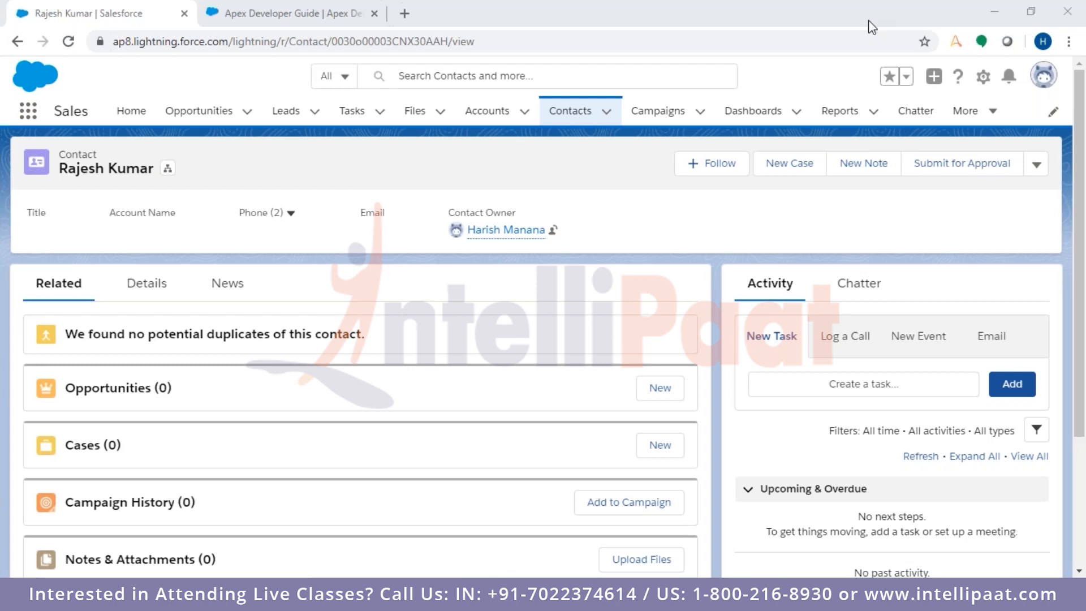
- Reopen the Laptop opportunity, scroll through its record, and open the profile avatar menu
left_click(201, 120)
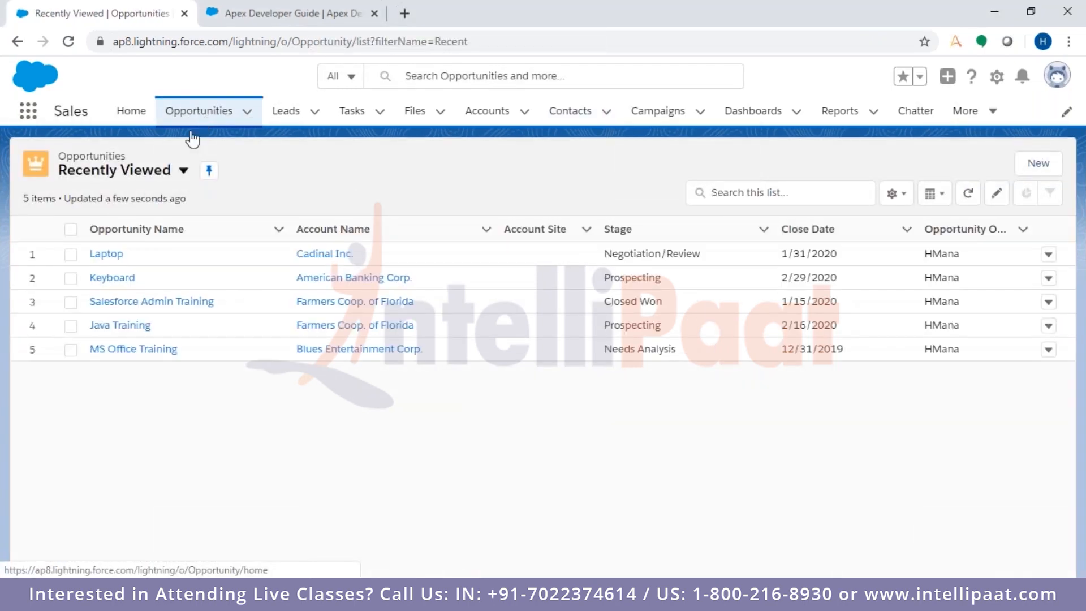
left_click(115, 258)
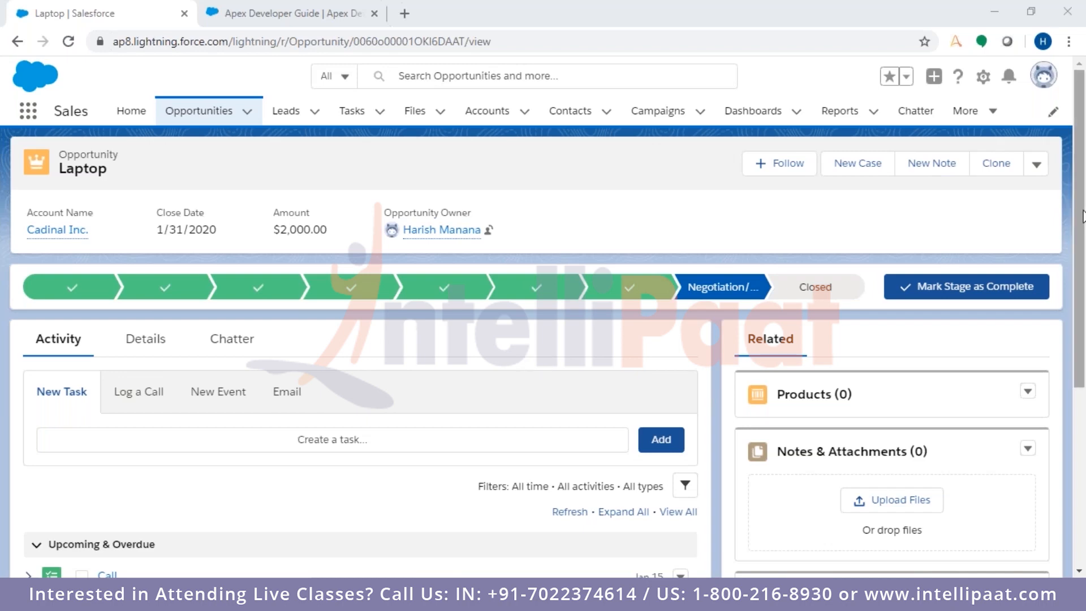
left_click_drag(1083, 218, 1083, 518)
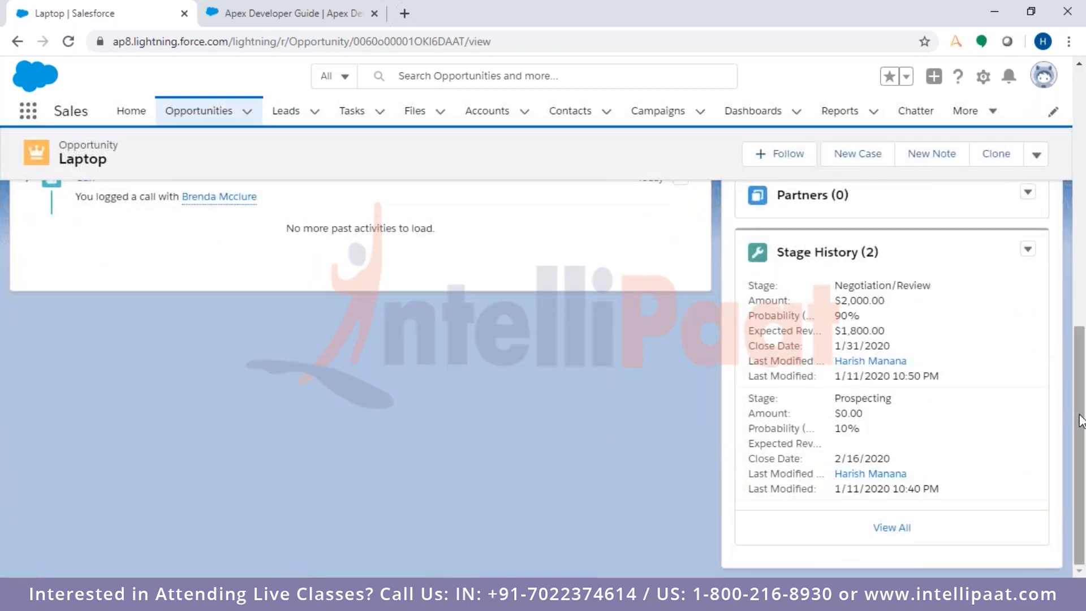
left_click_drag(1081, 421, 1060, 185)
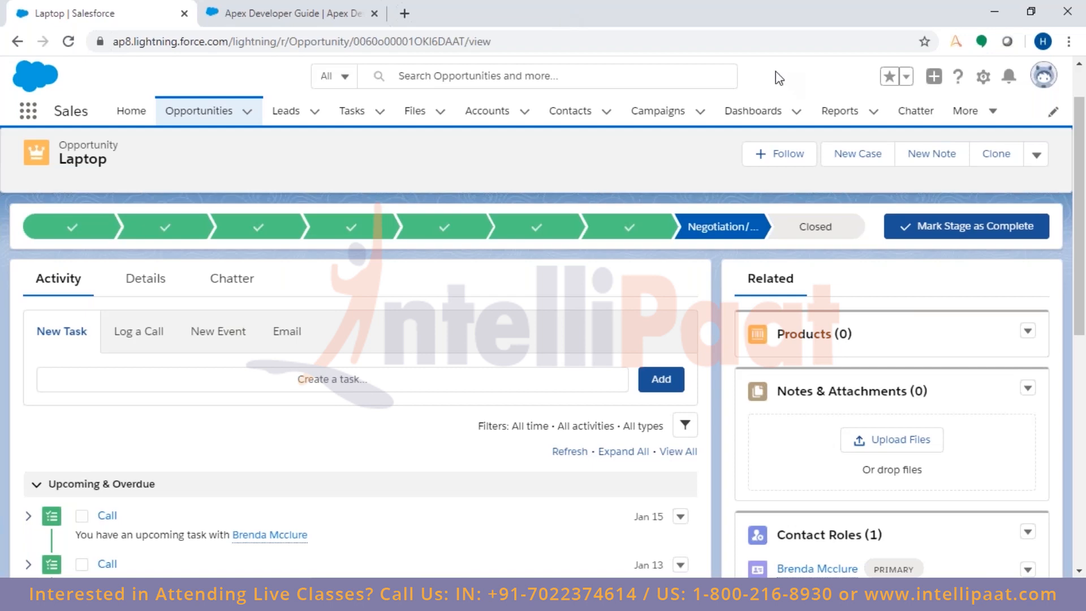
left_click(1045, 79)
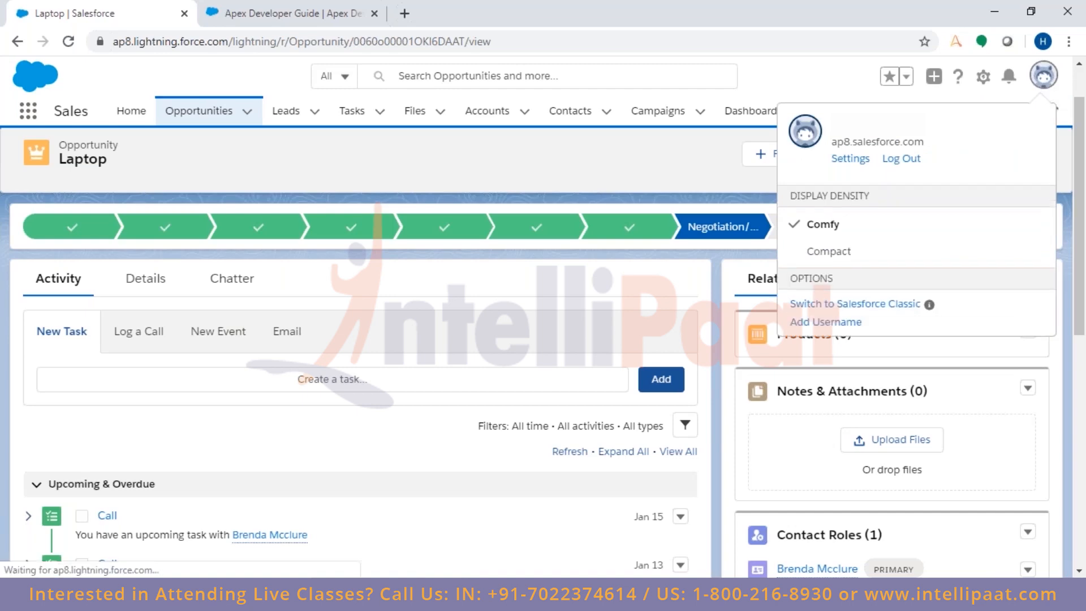
- Switch to Salesforce Classic, view the Cadinal Inc. account details, then return to Lightning Experience
left_click(893, 305)
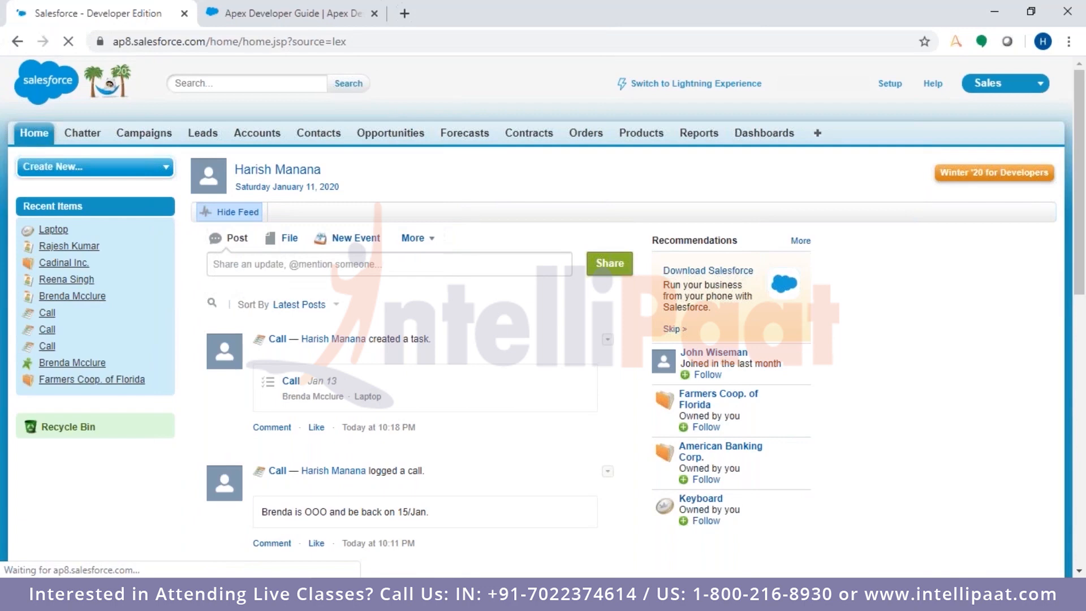
left_click(259, 137)
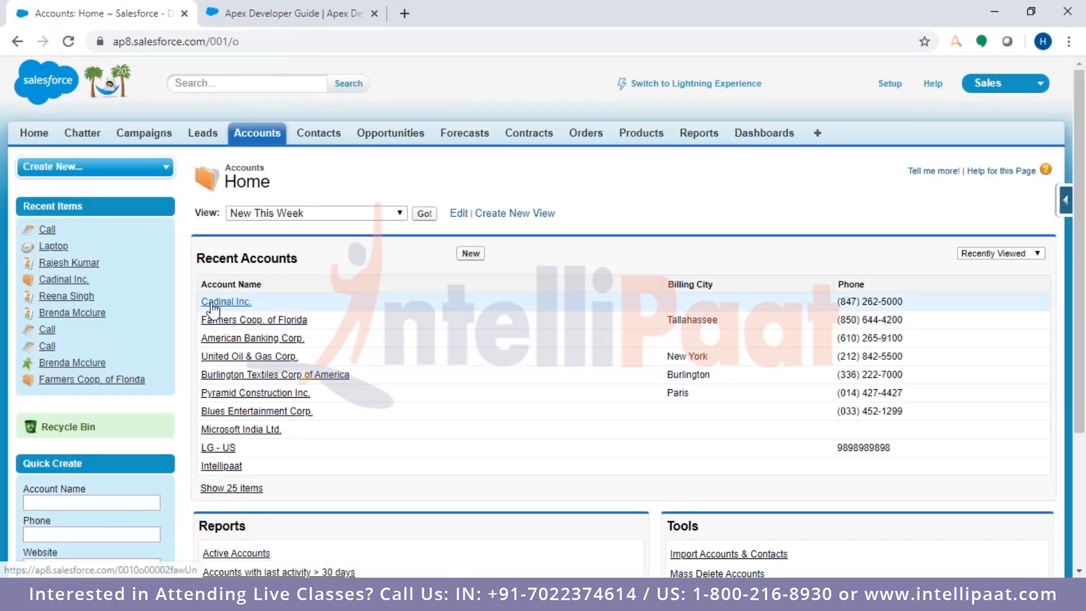
left_click(238, 305)
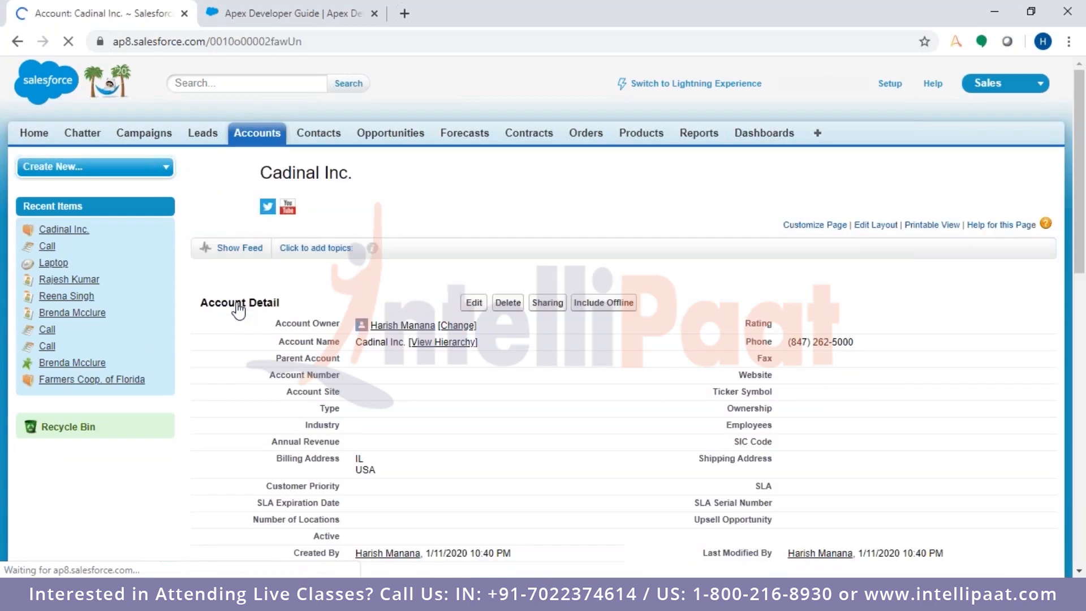
scroll(321, 286, "down", 7)
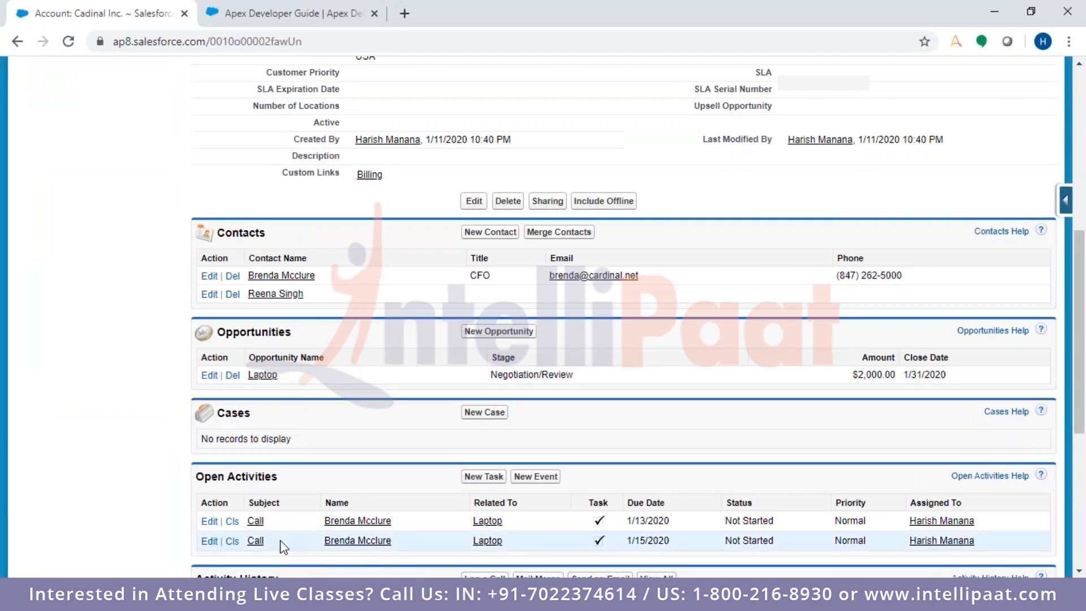
scroll(283, 545, "up", 7)
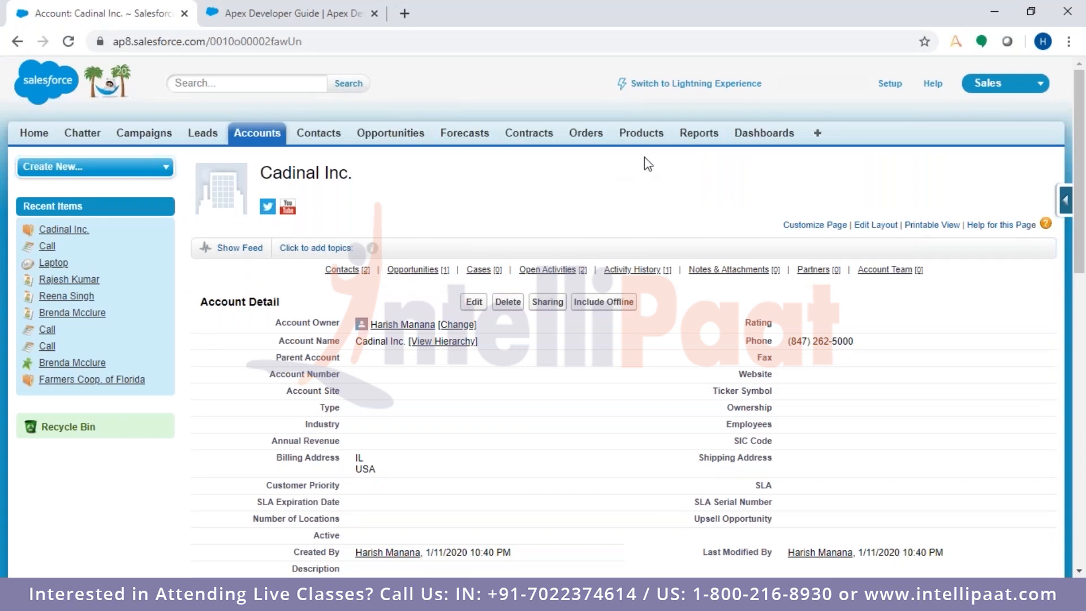
left_click(723, 86)
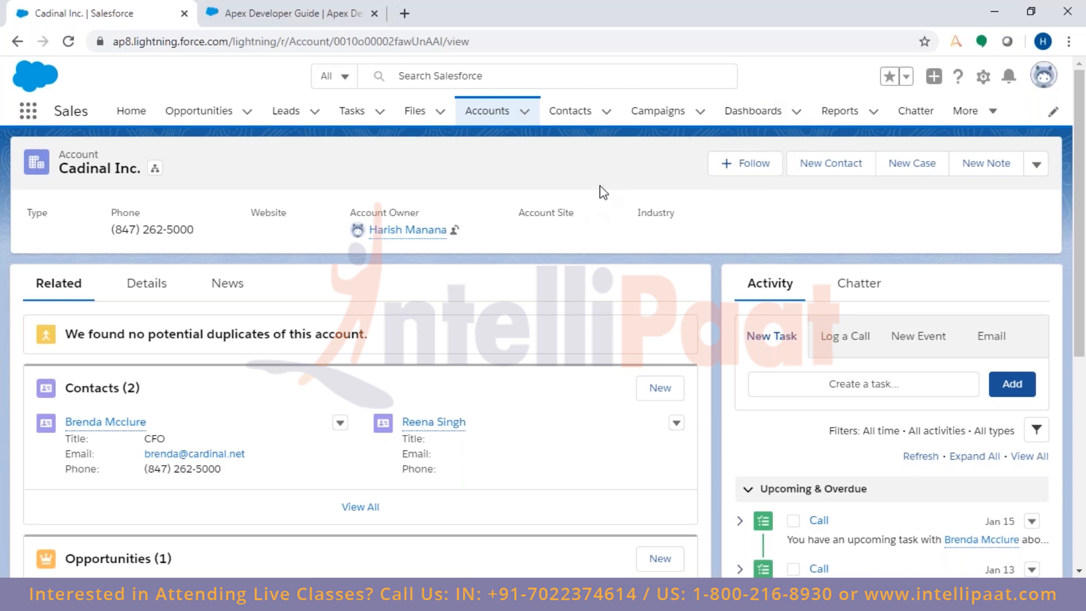
- Open the Laptop opportunity and check its Products actions and the More navigation menu
left_click(200, 115)
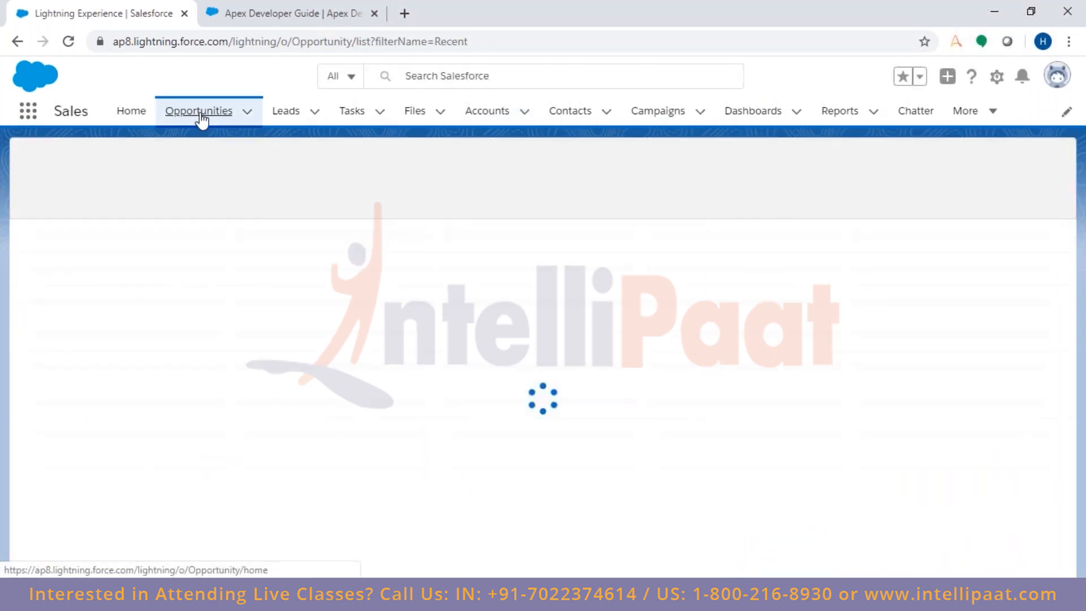
left_click(105, 252)
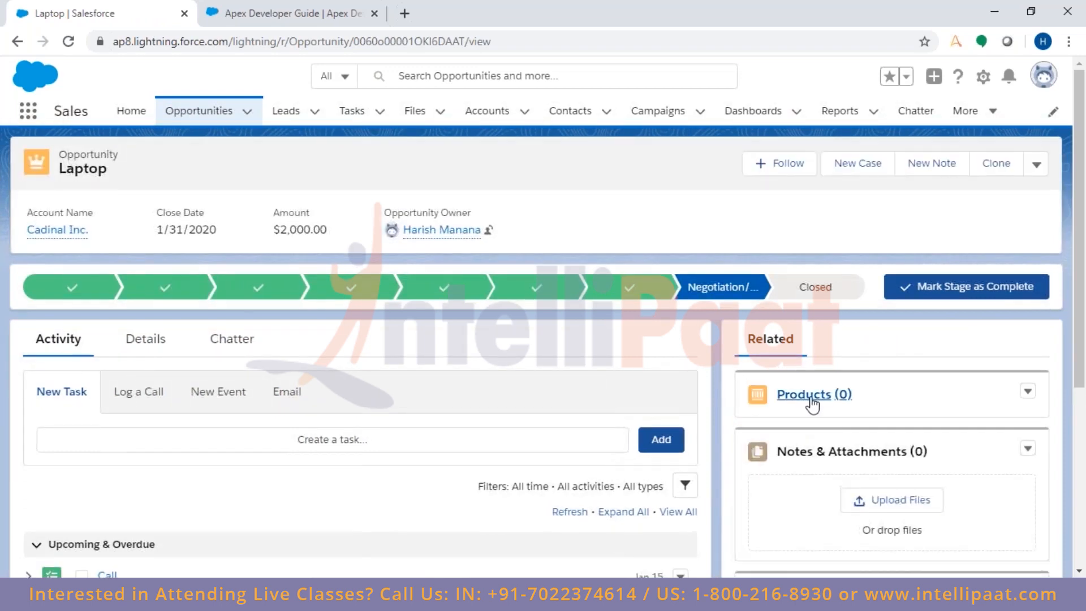
left_click(1028, 394)
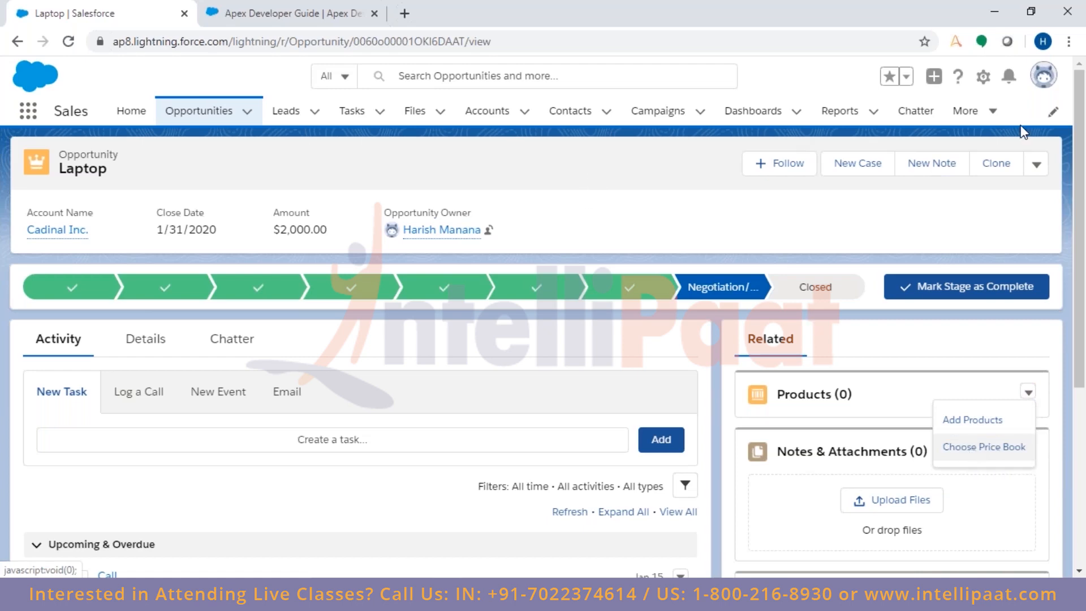
left_click(997, 116)
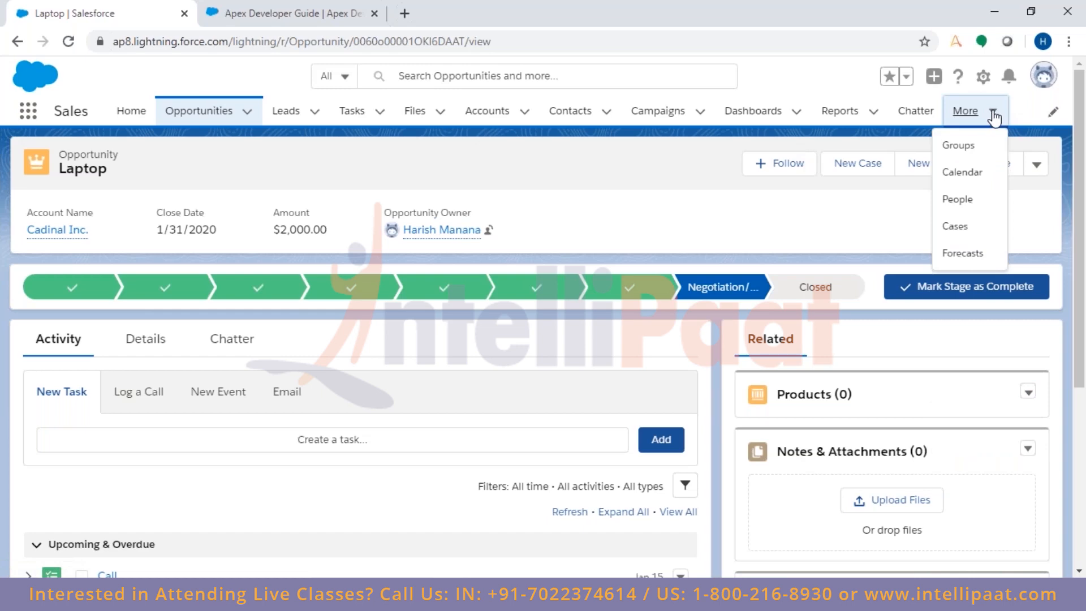
left_click(543, 170)
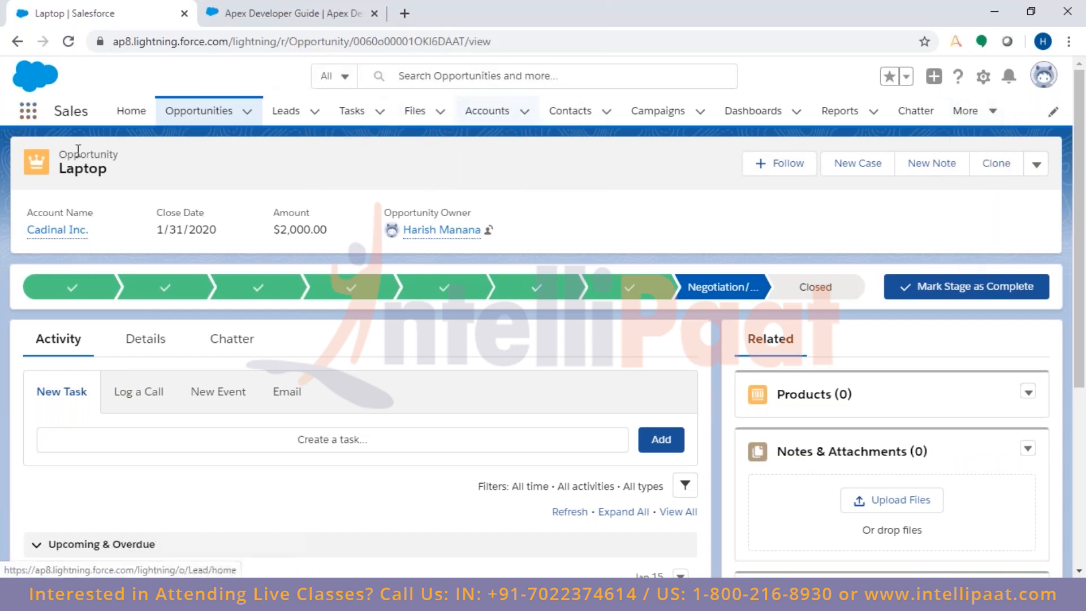
- Open the Products list from All Items in the App Launcher
left_click(28, 113)
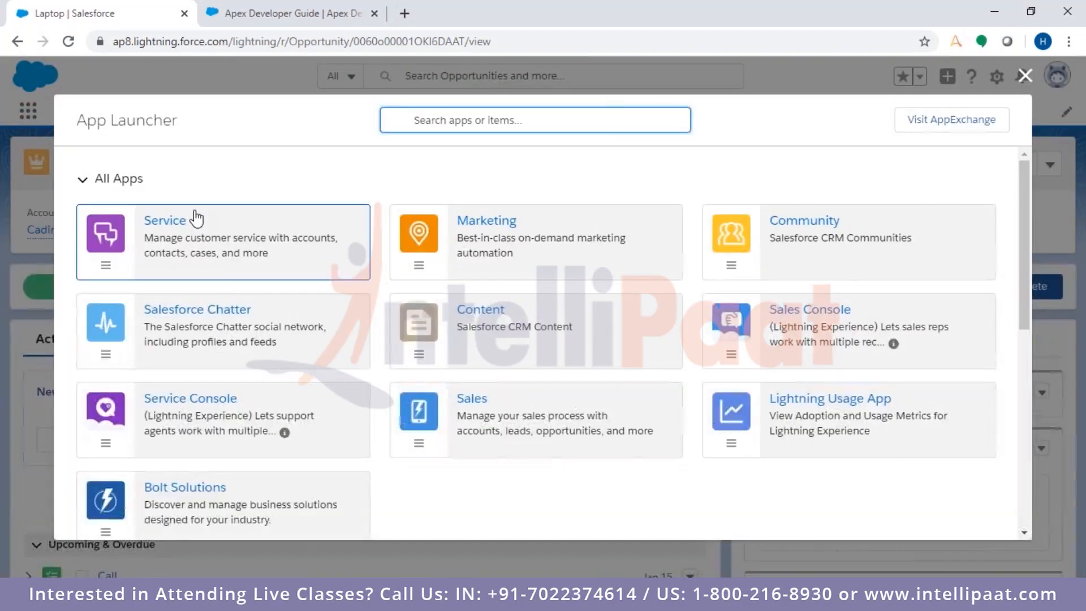
left_click_drag(1024, 253, 1029, 464)
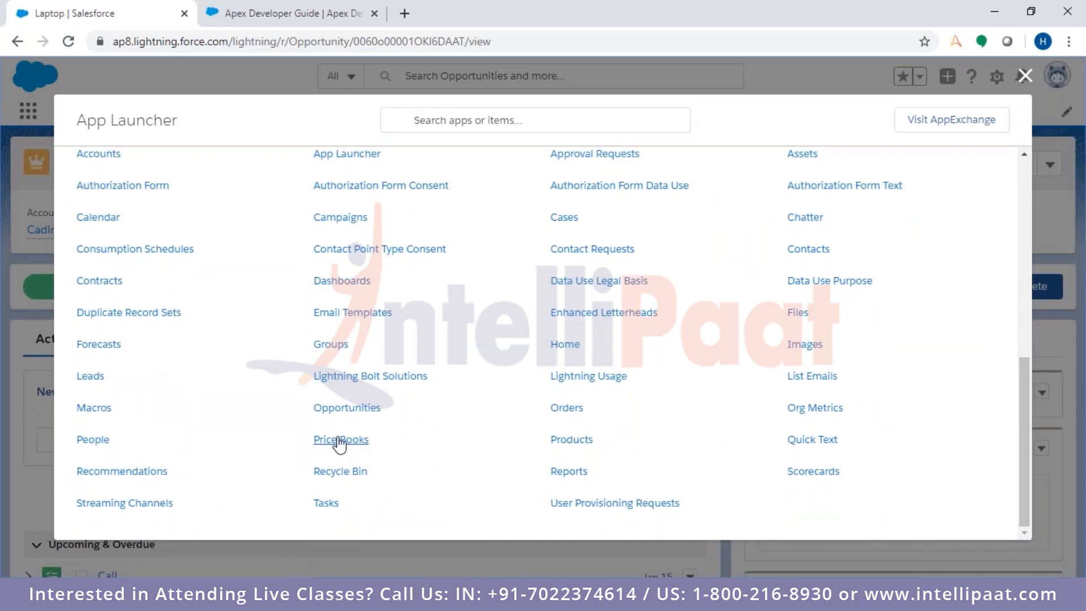
left_click(576, 440)
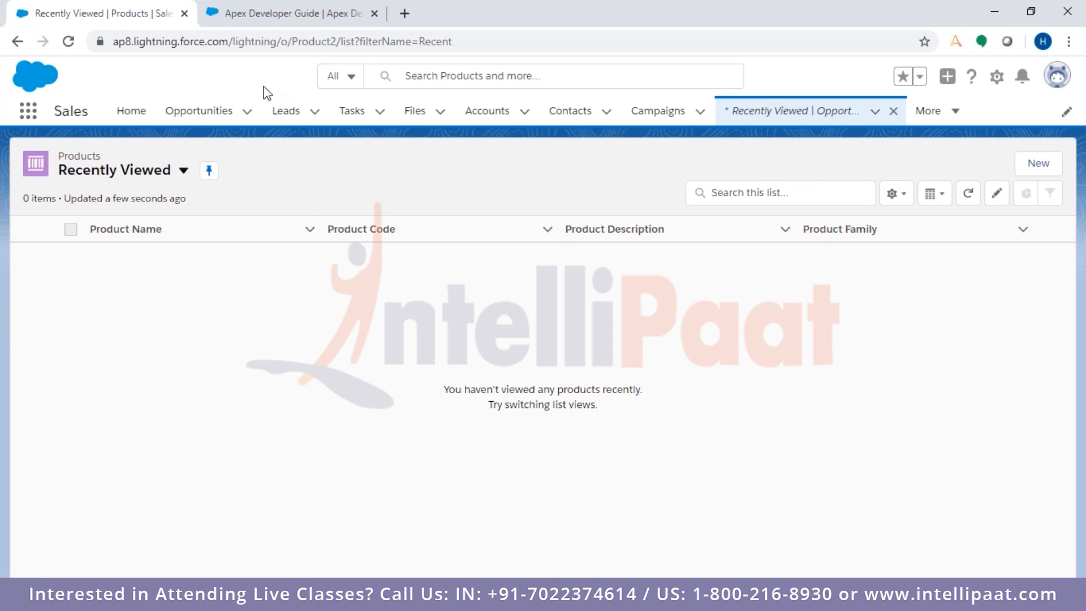
left_click(417, 76)
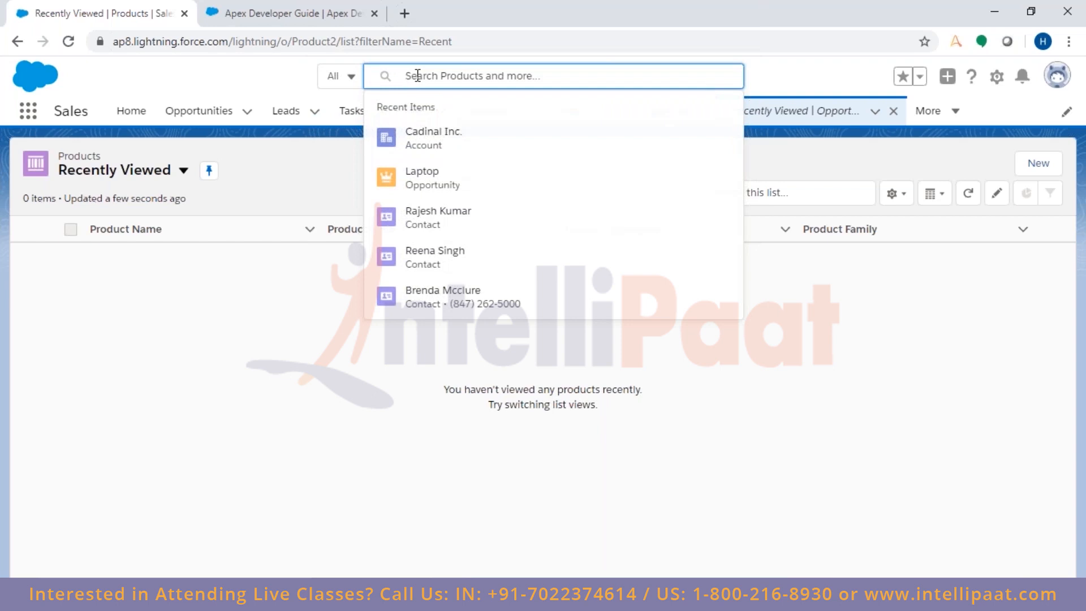
type("ca")
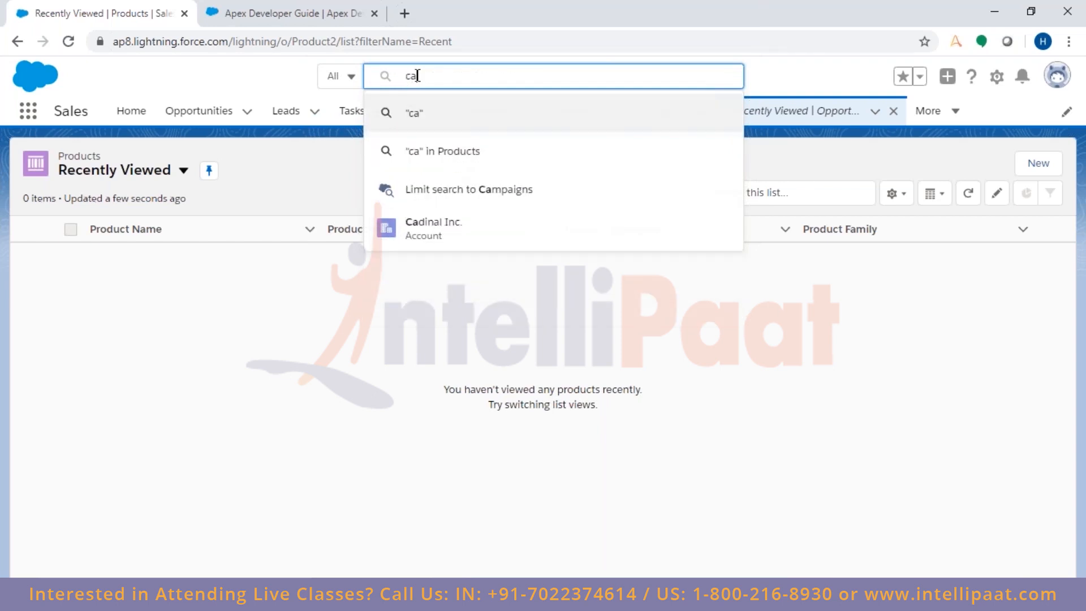
key("Return")
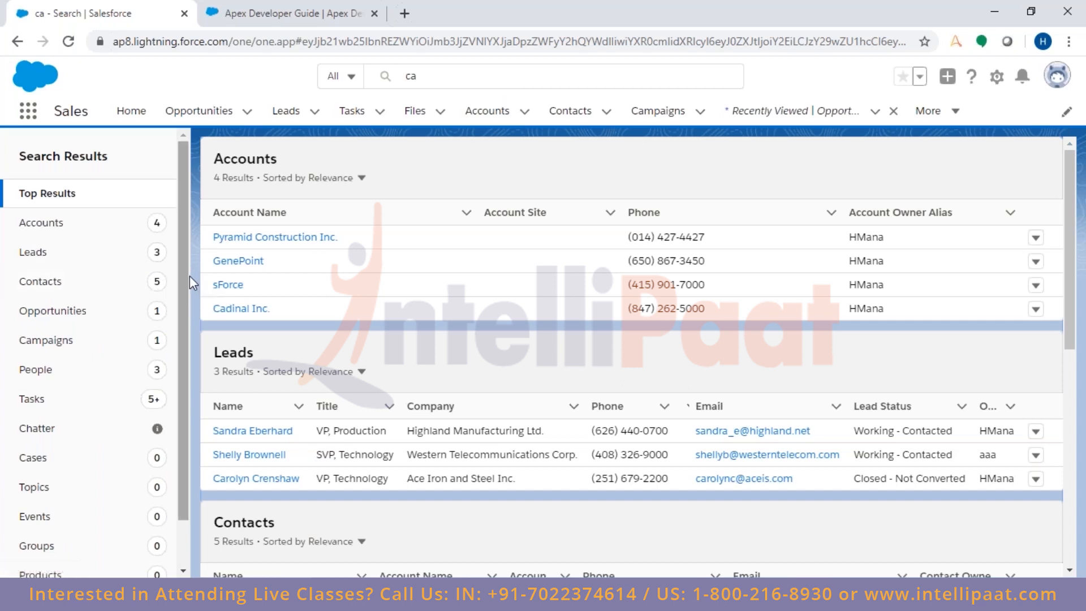
left_click_drag(182, 277, 183, 347)
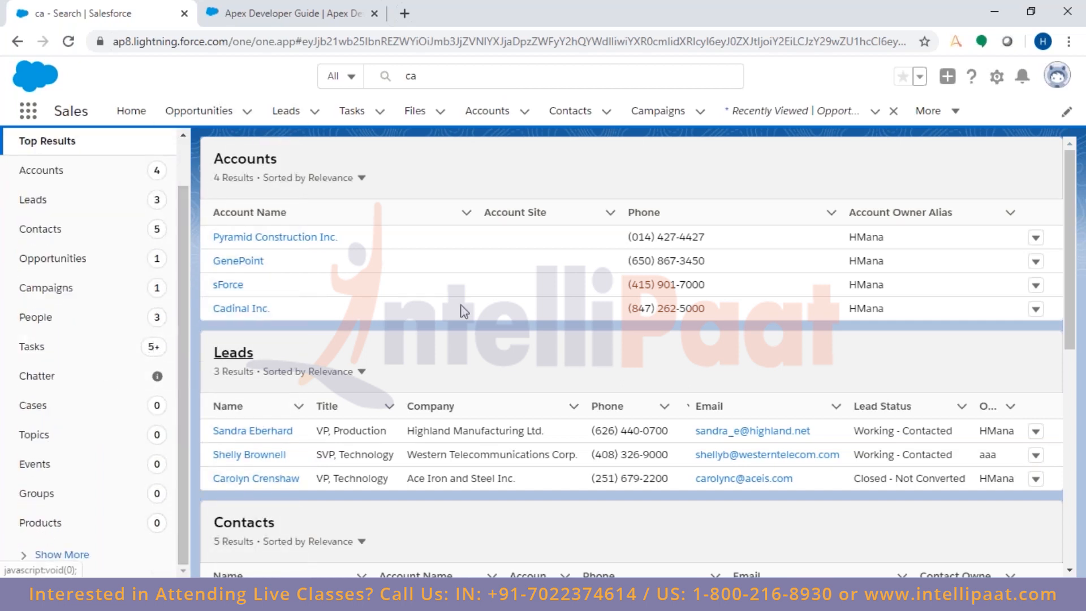
left_click_drag(1074, 240, 1084, 576)
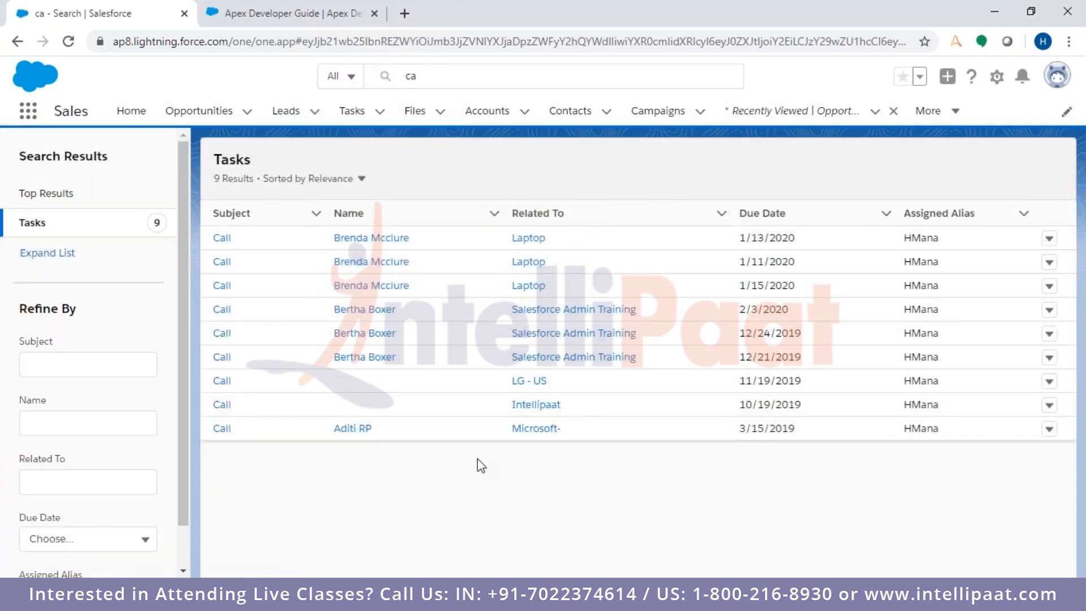
left_click(17, 41)
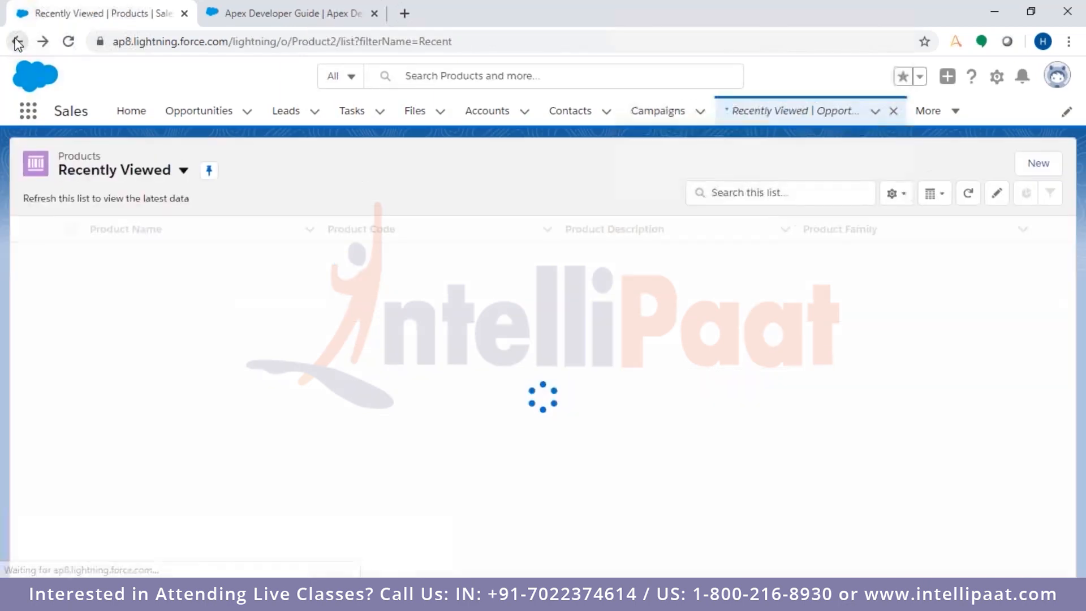
- Run a global search for c* and note the minimum search term length message
left_click(544, 75)
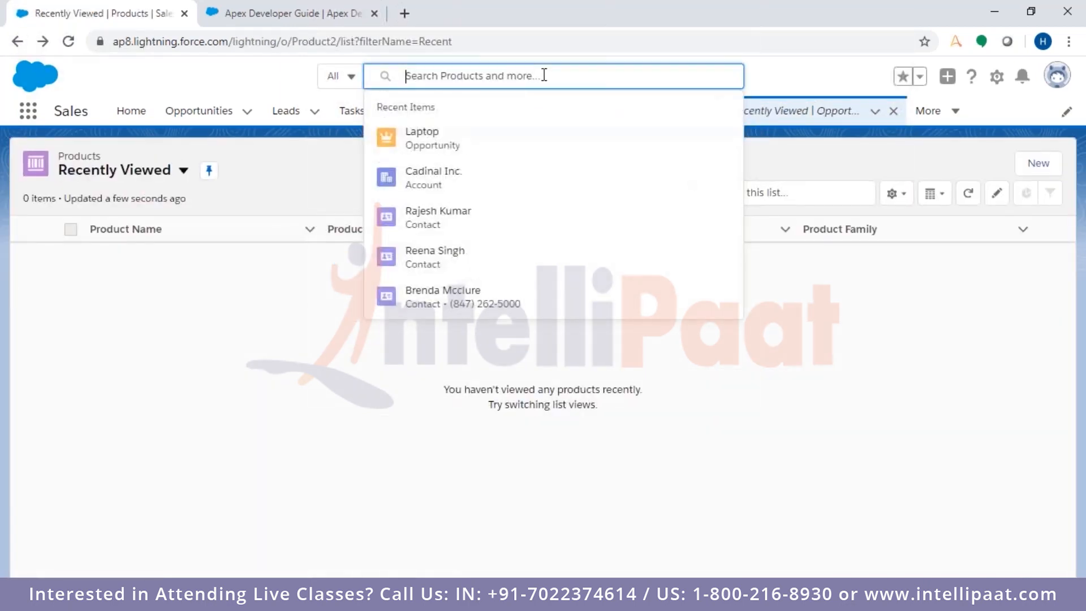
type("c")
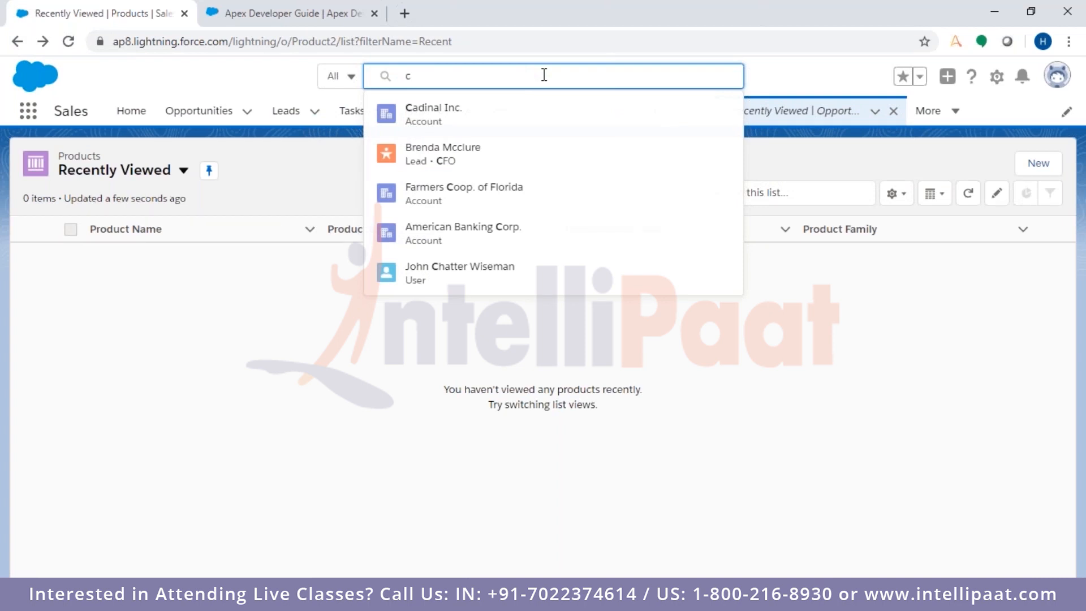
type("*")
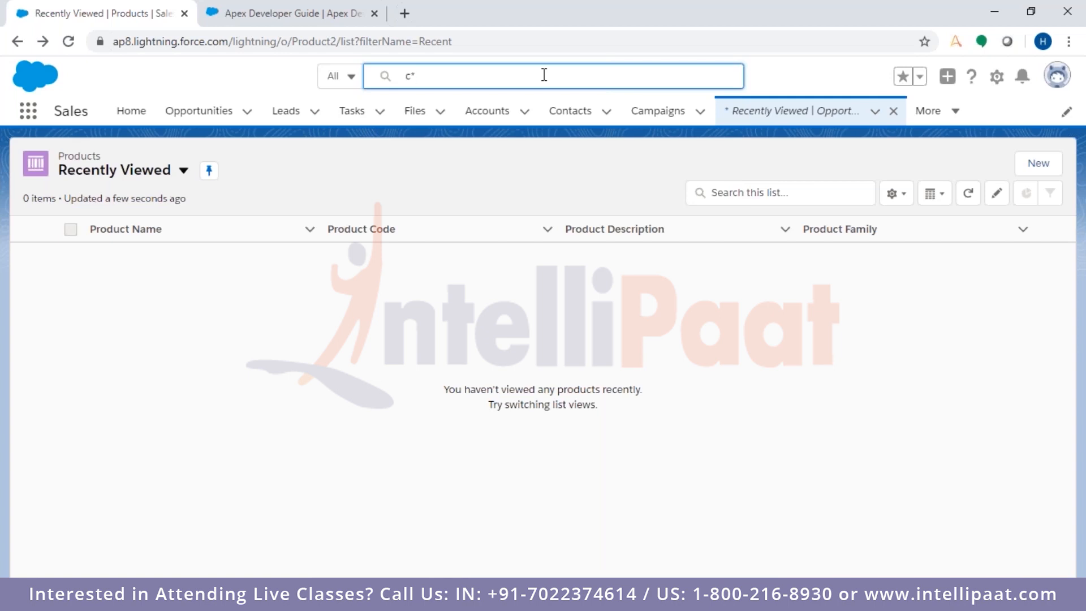
key("Return")
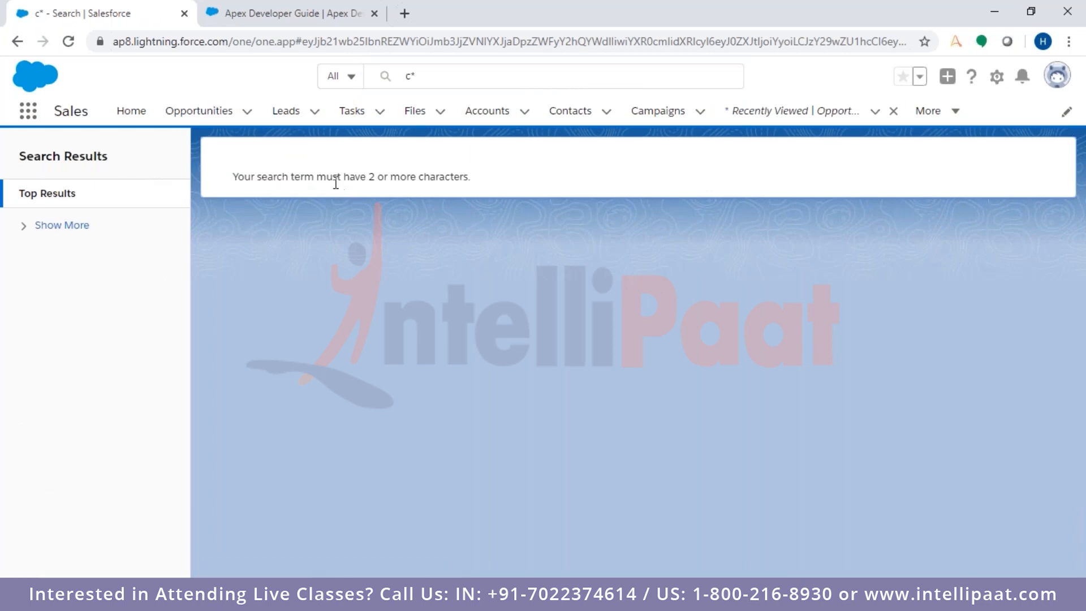
left_click_drag(369, 179, 459, 181)
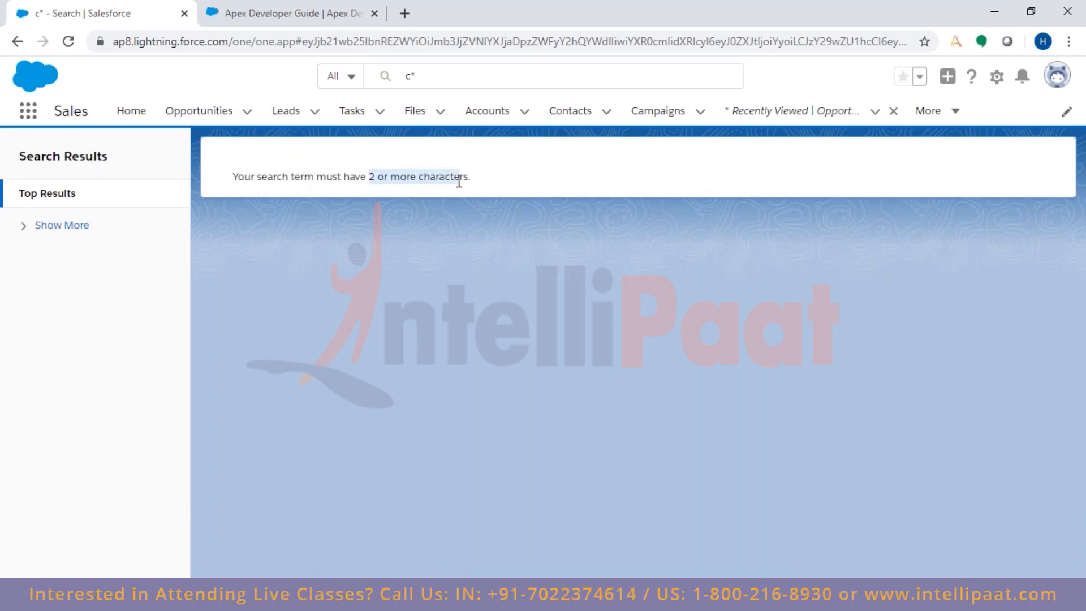
- Change the search term to ca* and rerun the search
left_click(429, 78)
key("BackSpace")
type("a*")
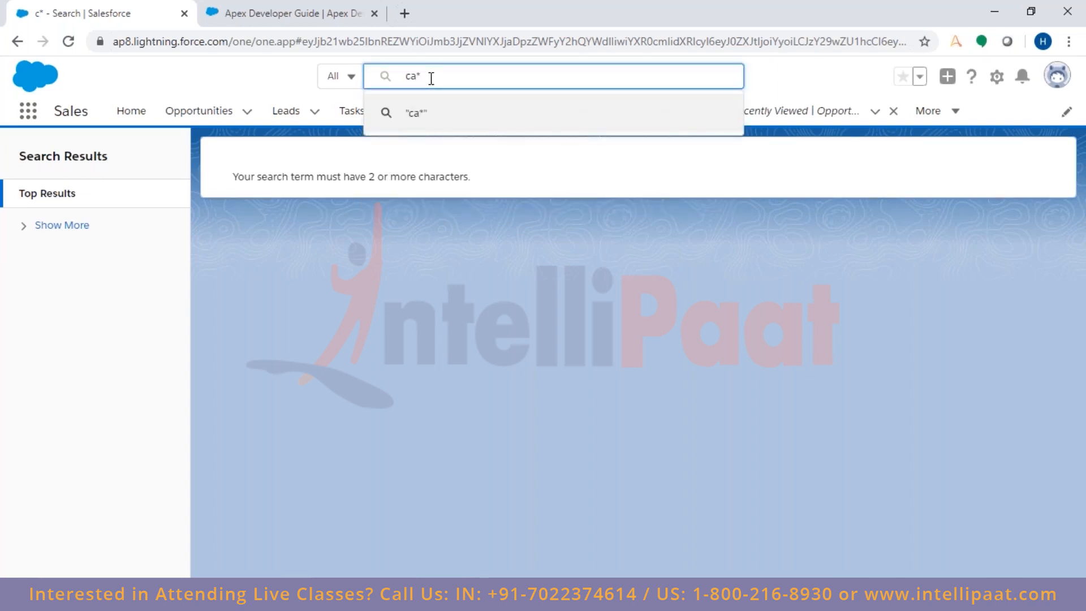
key("Return")
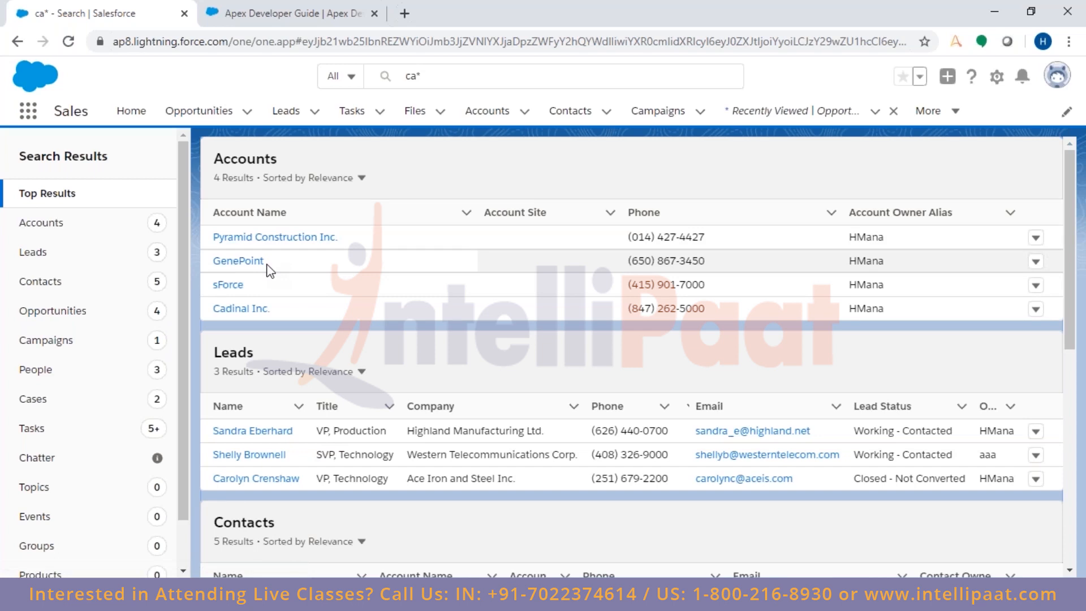
- Show the Pyramid Construction Inc. account's Details tab and scroll through its fields
double_click(415, 77)
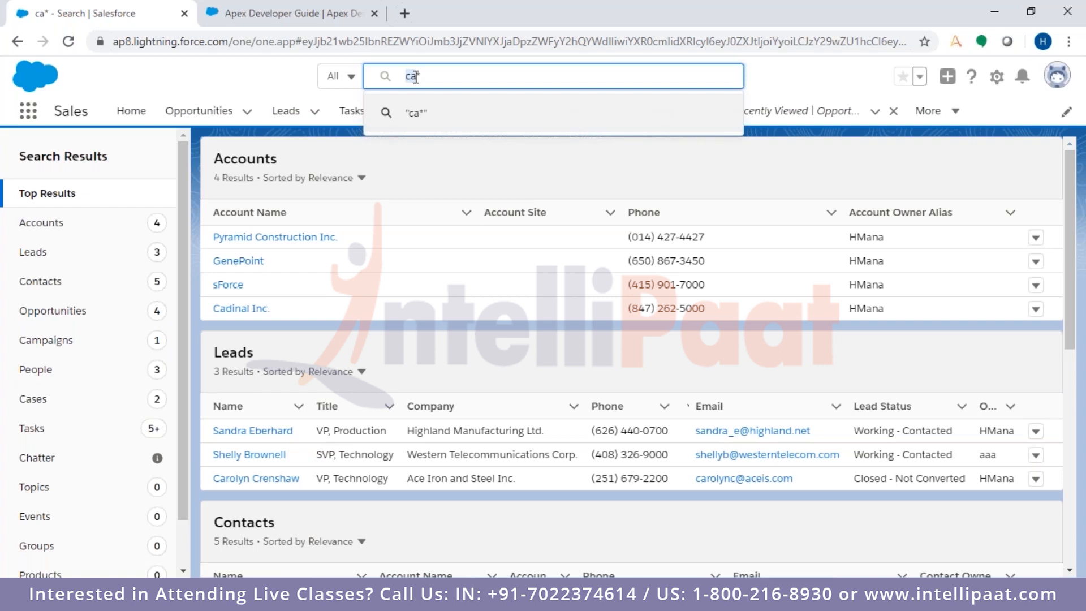
left_click(269, 244)
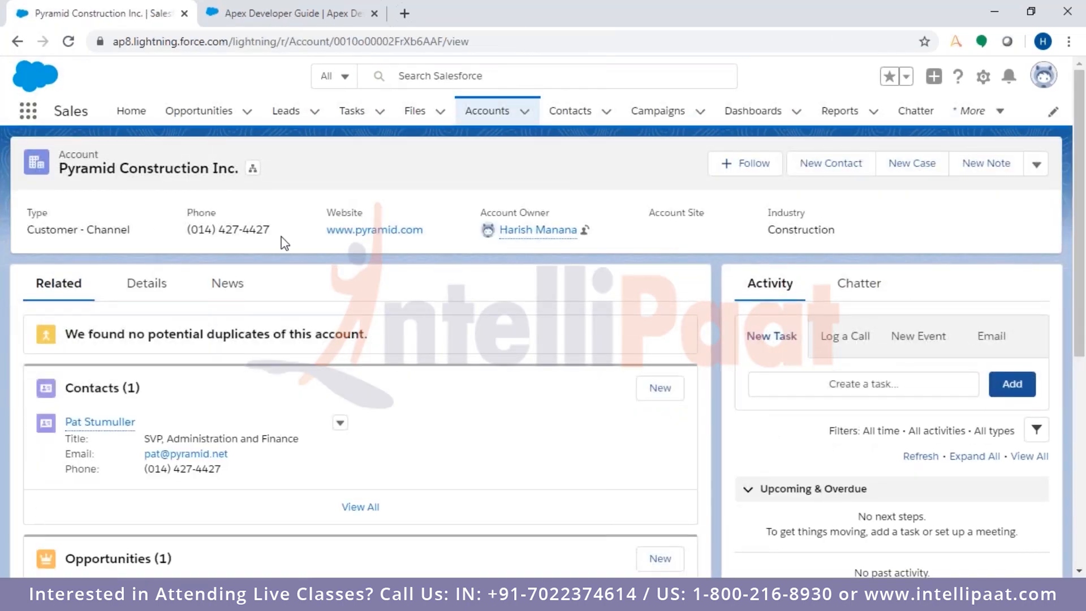
left_click(1036, 164)
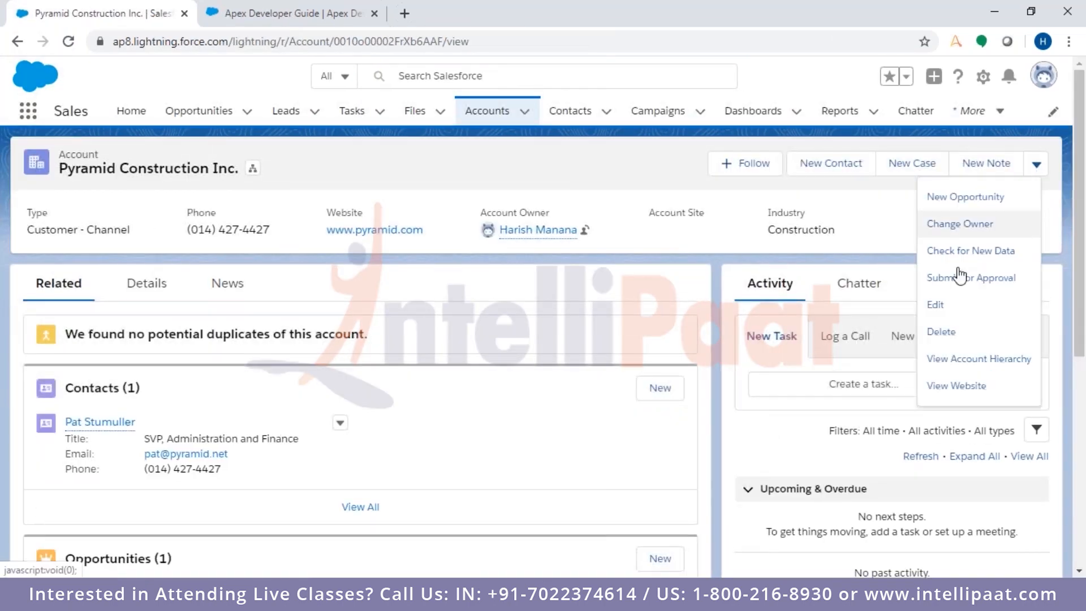
left_click(148, 288)
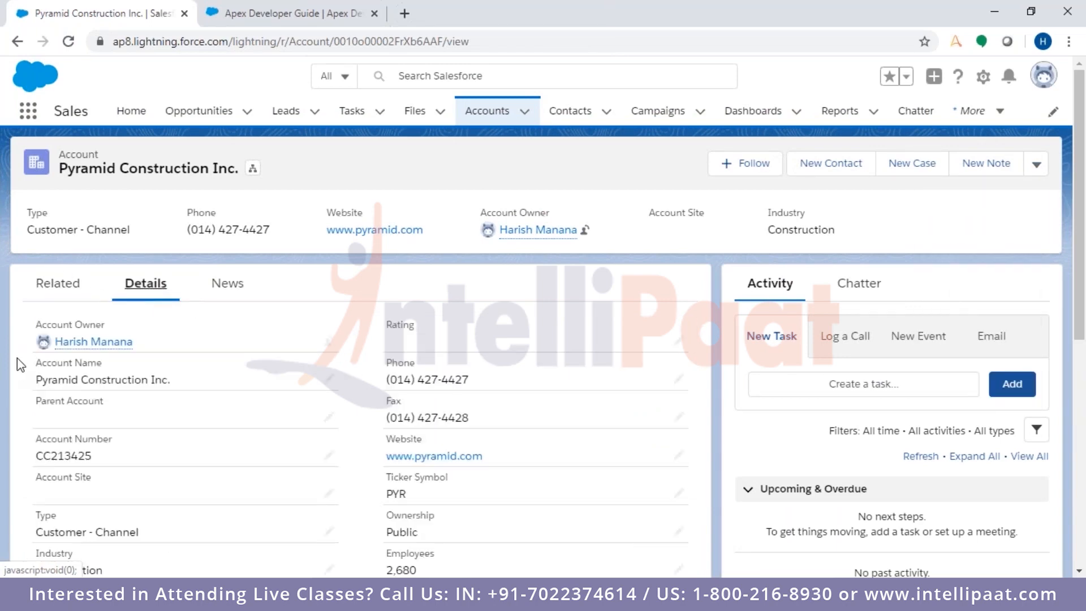
scroll(19, 367, "down", 2)
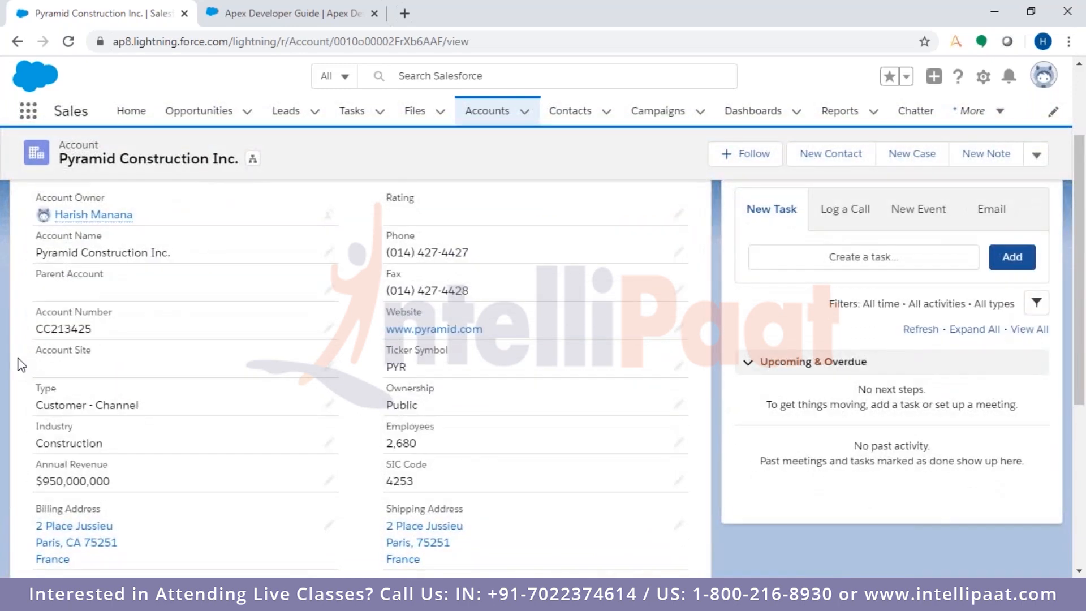
scroll(19, 365, "down", 2)
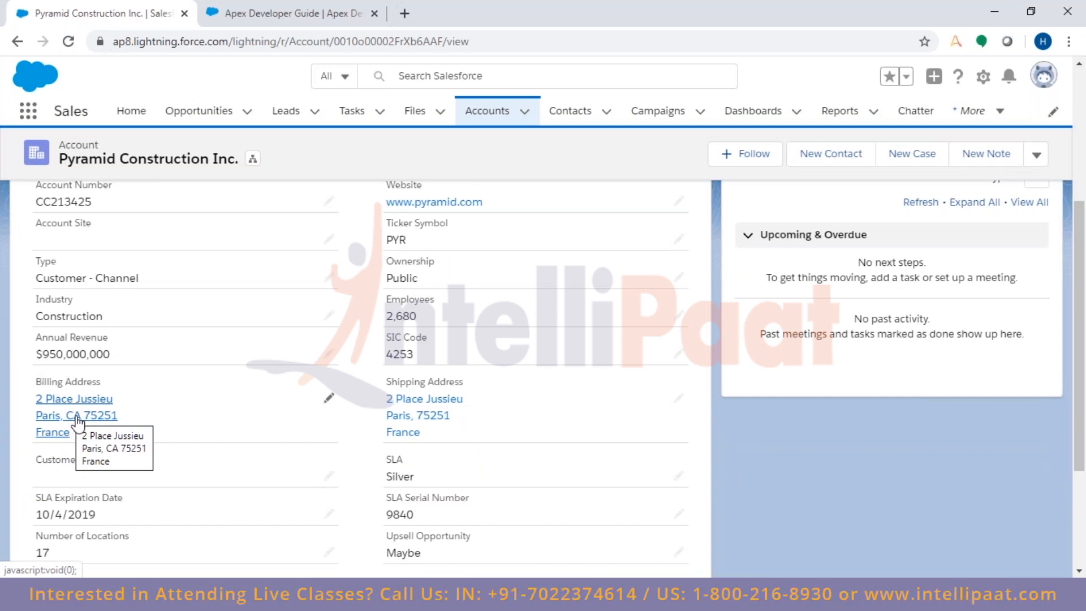
- Search Accounts for 'ca', returning four matching accounts including Cadinal Inc
left_click(345, 79)
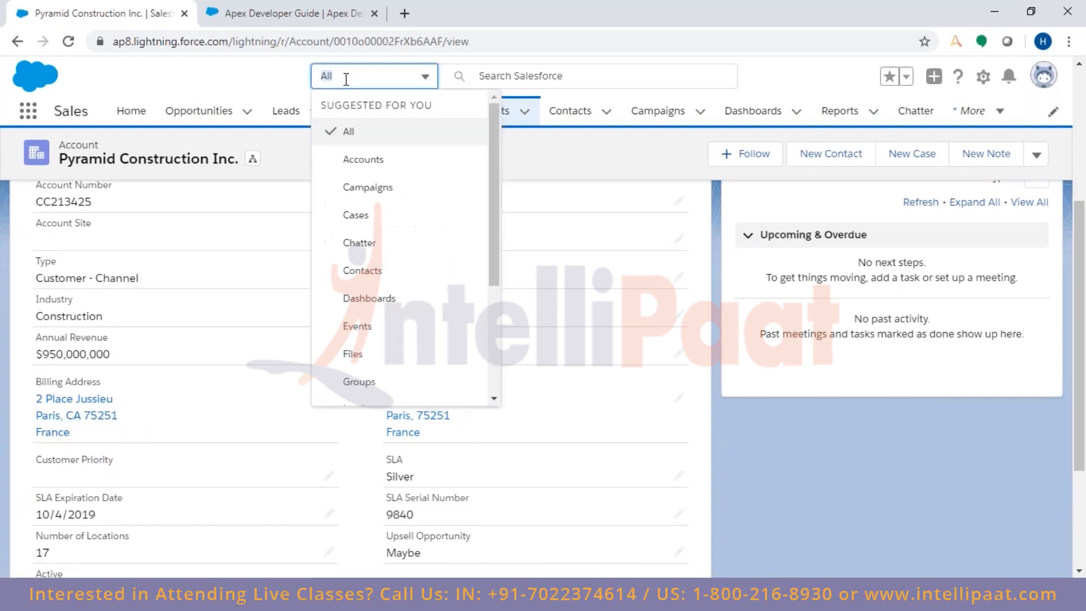
left_click(378, 170)
left_click(487, 78)
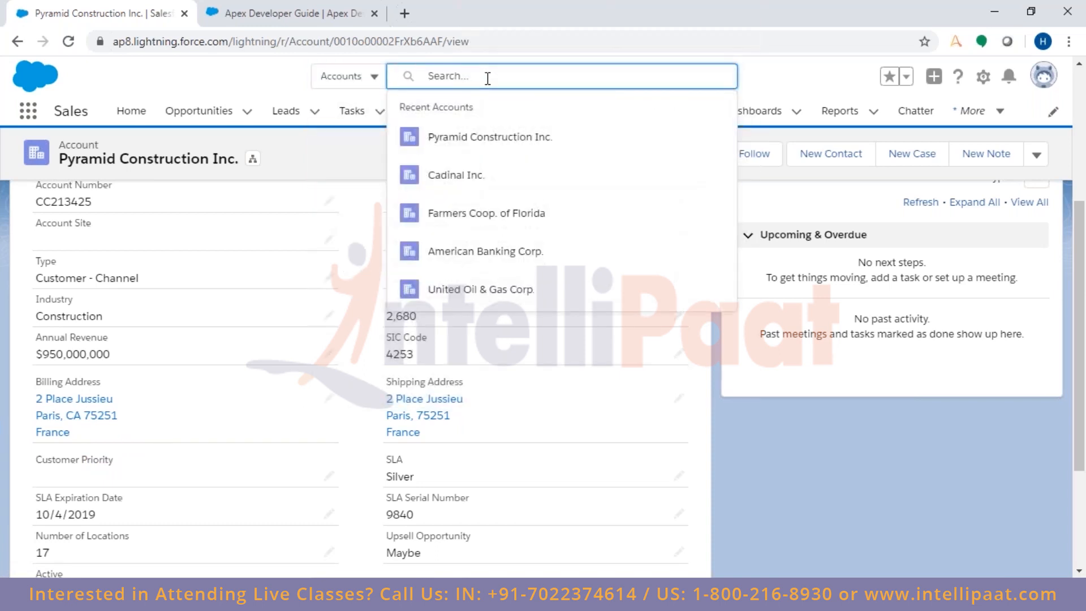
type("ca")
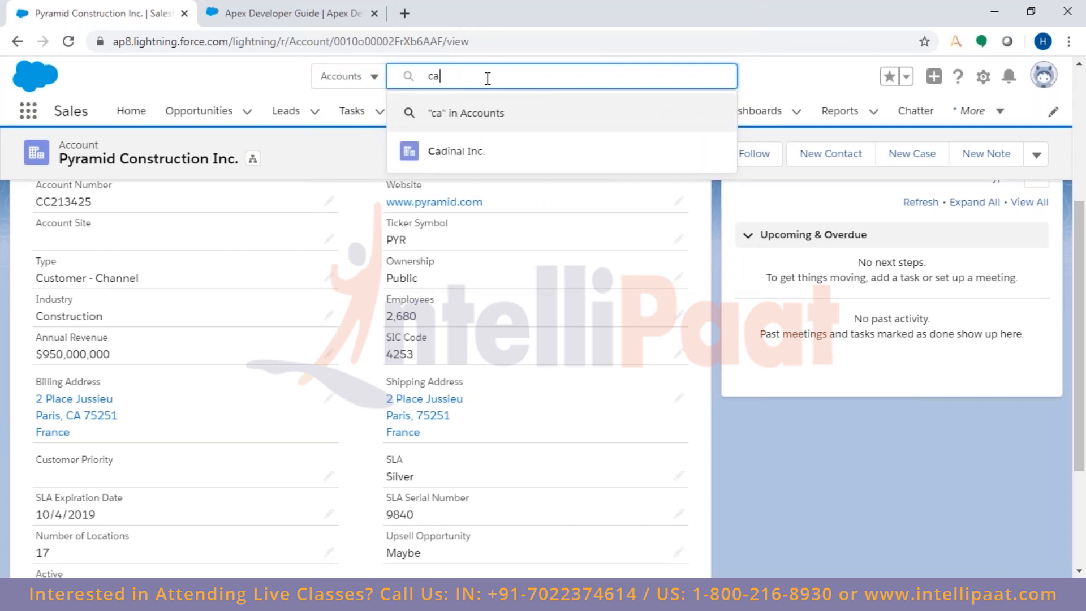
key("Return")
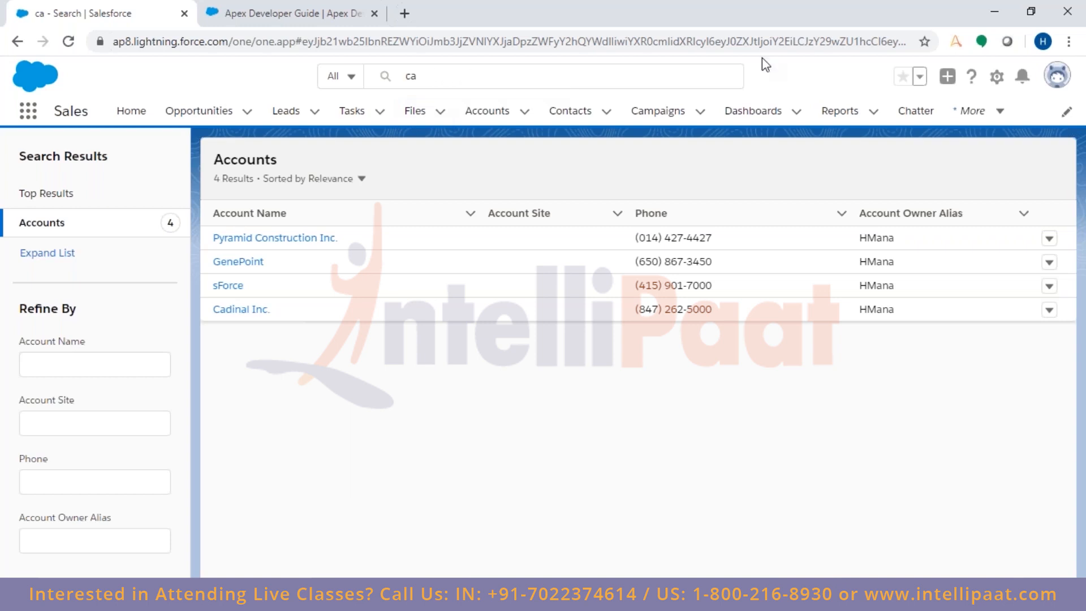
- Glance at the Help & Training panel and profile menu, then bring up the Notepad agenda
left_click(971, 79)
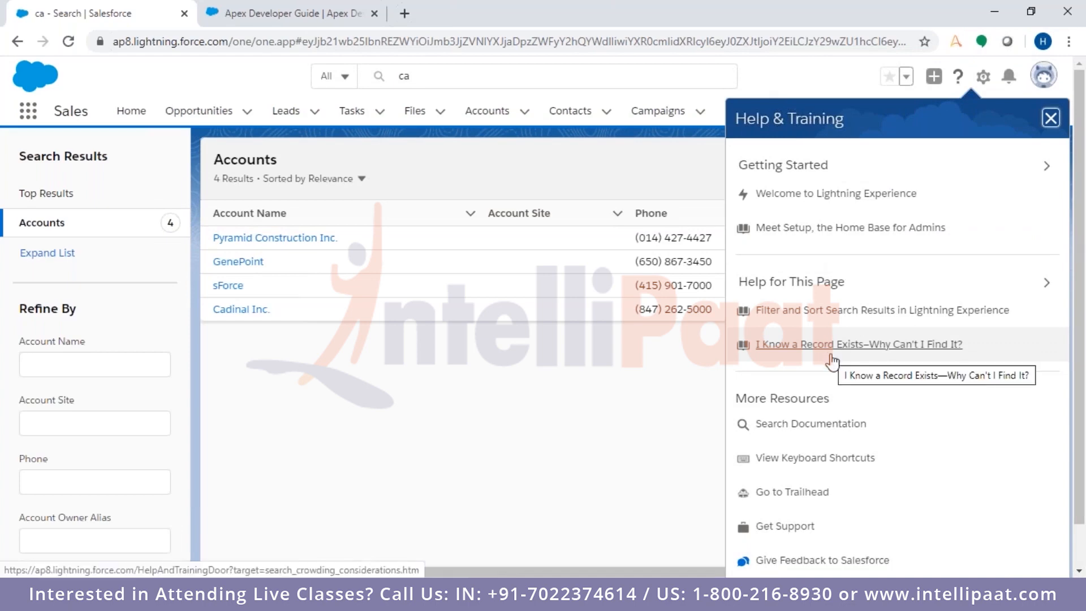
left_click(1051, 118)
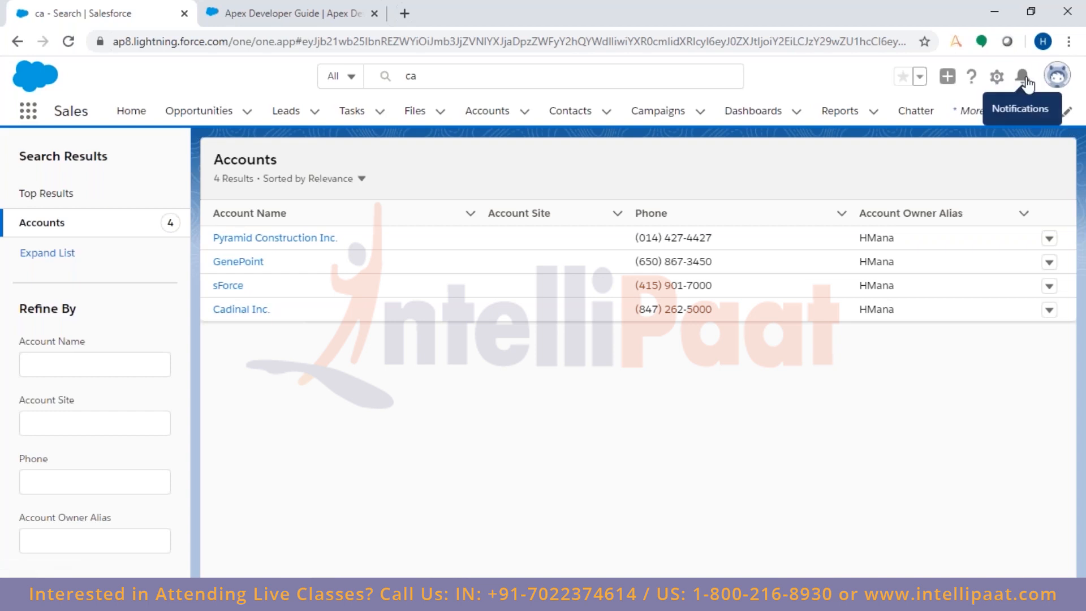
left_click(1056, 79)
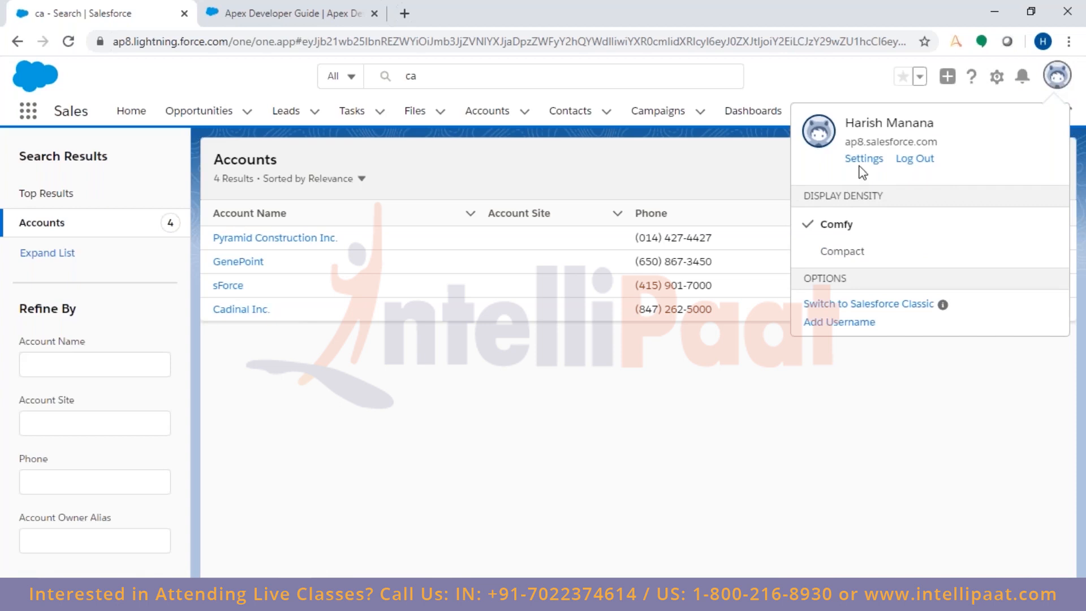
left_click(791, 75)
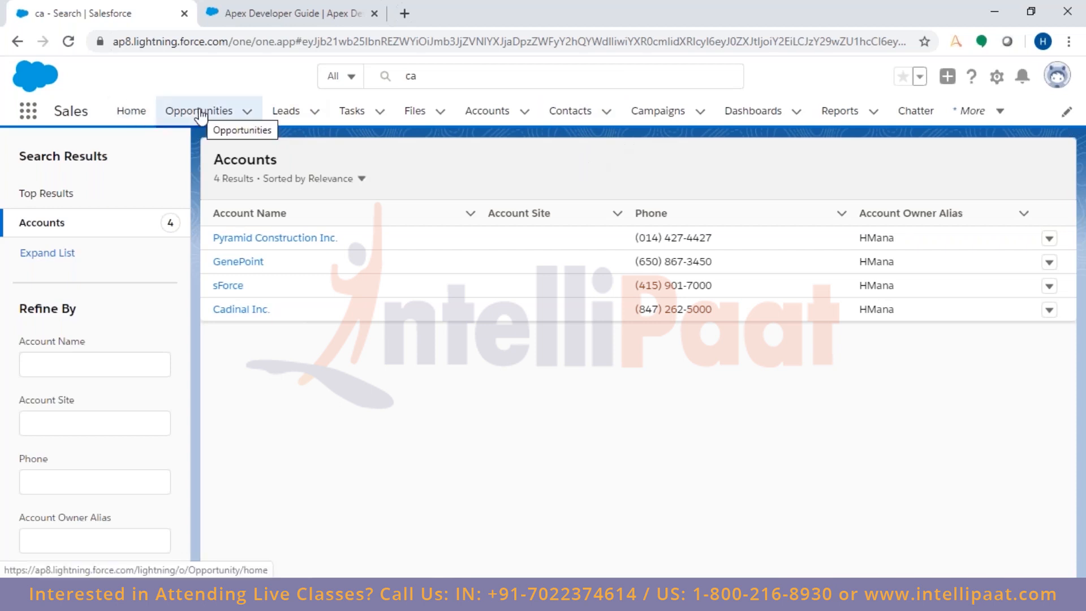
key("alt+Tab")
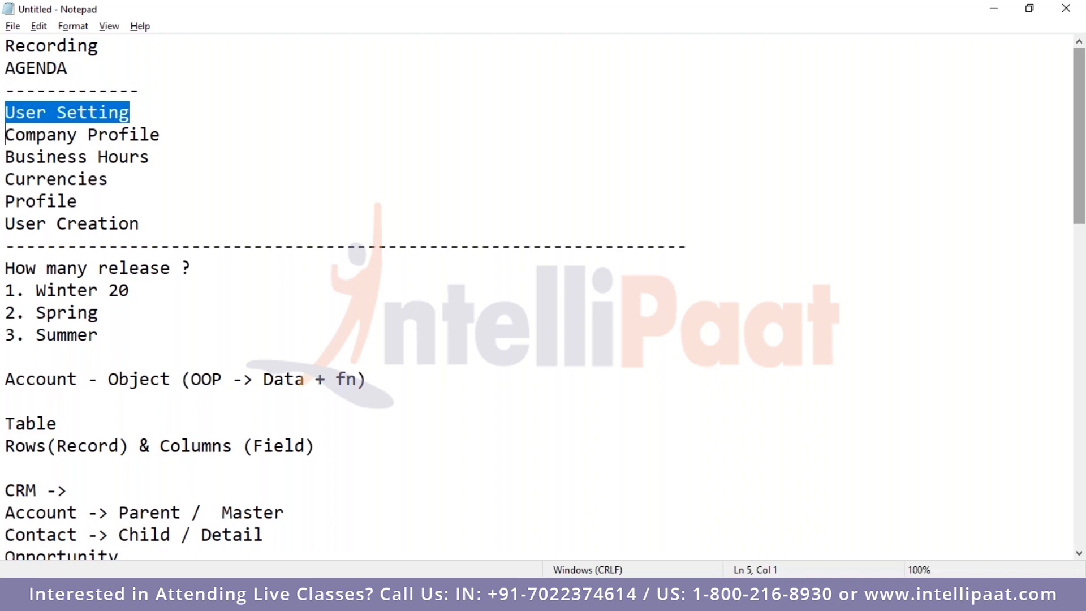
- Review the Company Profile and Business Hours agenda lines and Account class notes, then return to Chrome
key("Right")
key("shift+Down")
key("shift+Down")
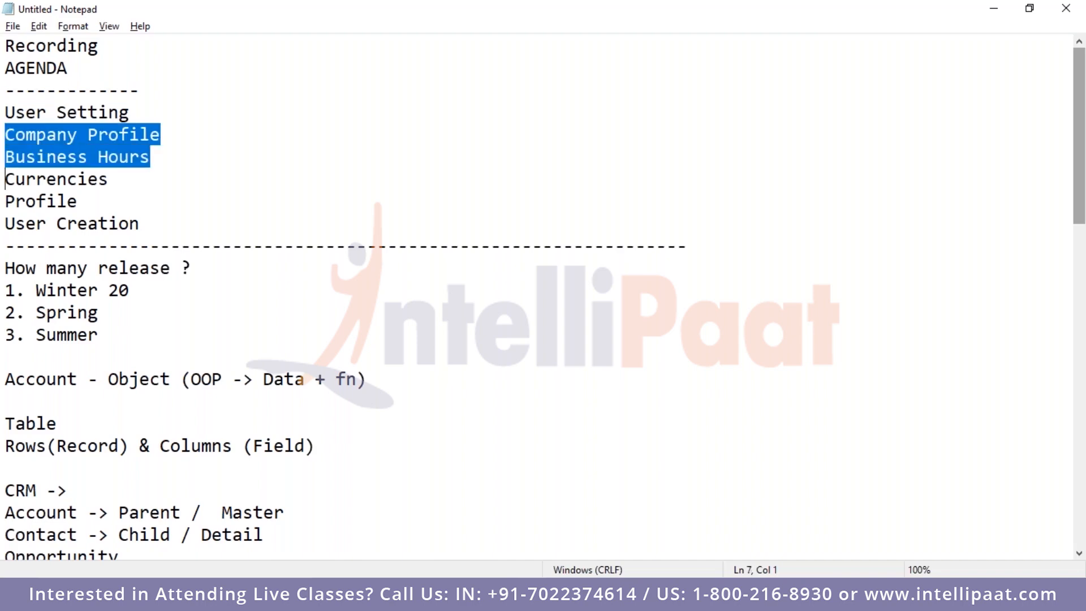
key("shift+Down")
key("shift+Down")
key("shift+Down")
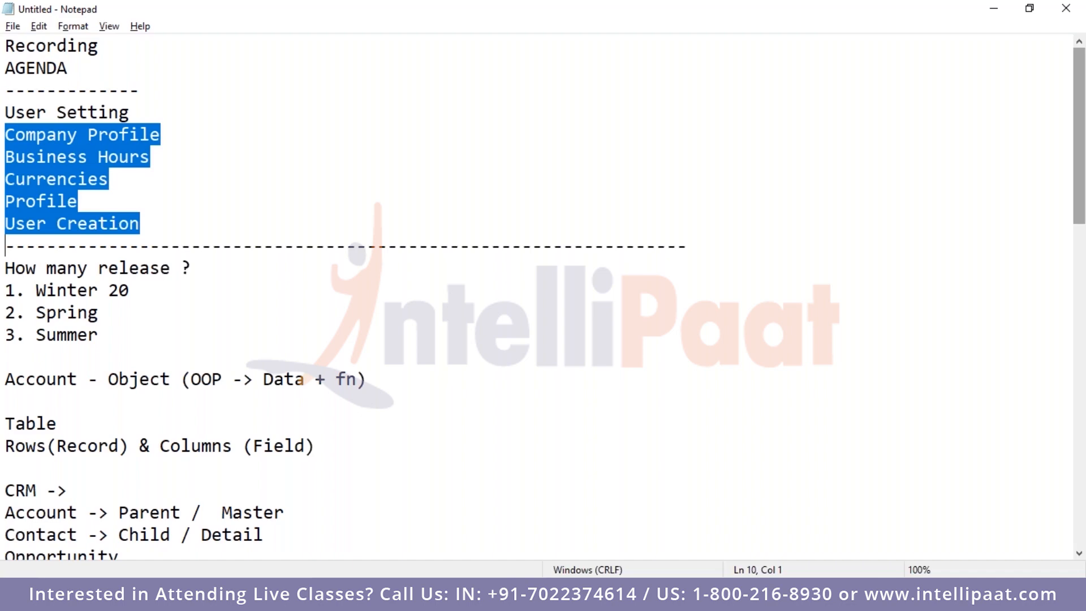
key("Page_Down")
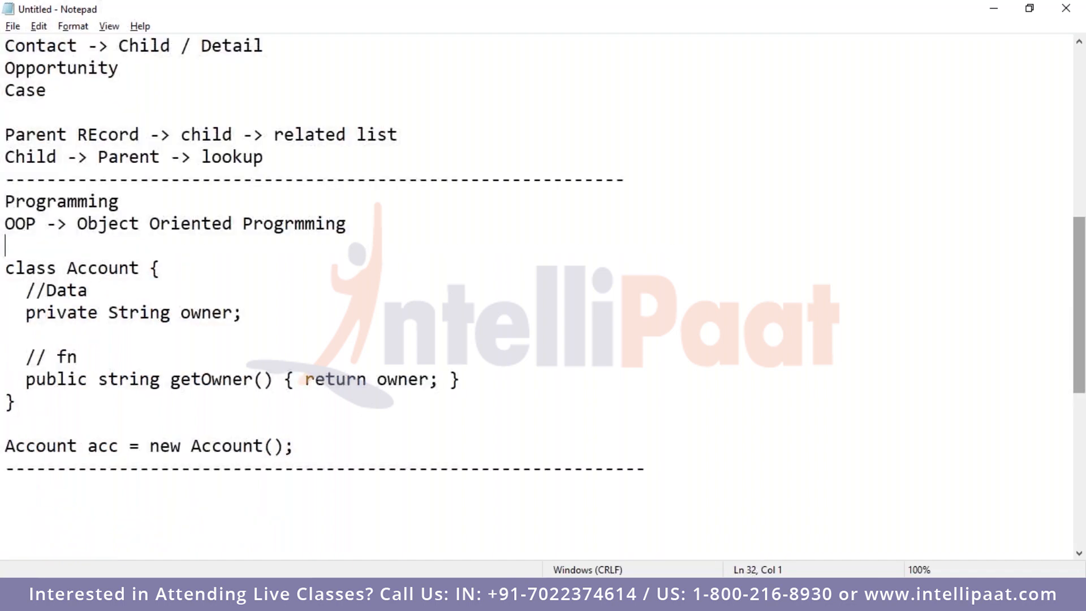
key("Page_Down")
key("Up")
key("Up")
key("Up")
key("Up")
key("Up")
key("Up")
key("Up")
key("Up")
key("Up")
key("Up")
key("Up")
key("Up")
key("Up")
key("Up")
key("Up")
key("Up")
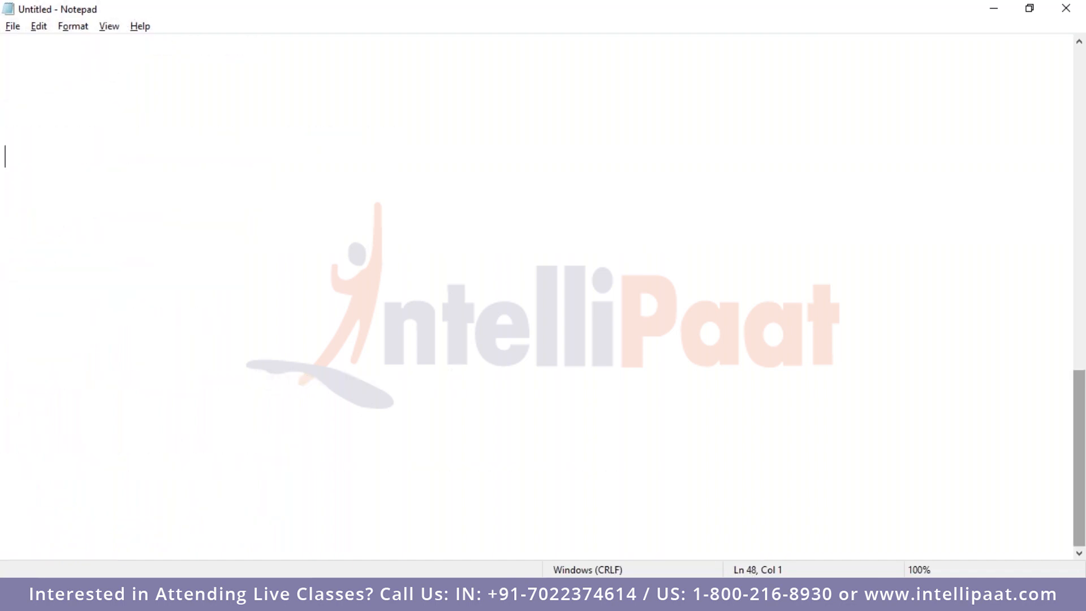
key("Down")
key("Down")
key("Down")
key("Down")
key("Down")
key("Down")
key("Down")
key("Down")
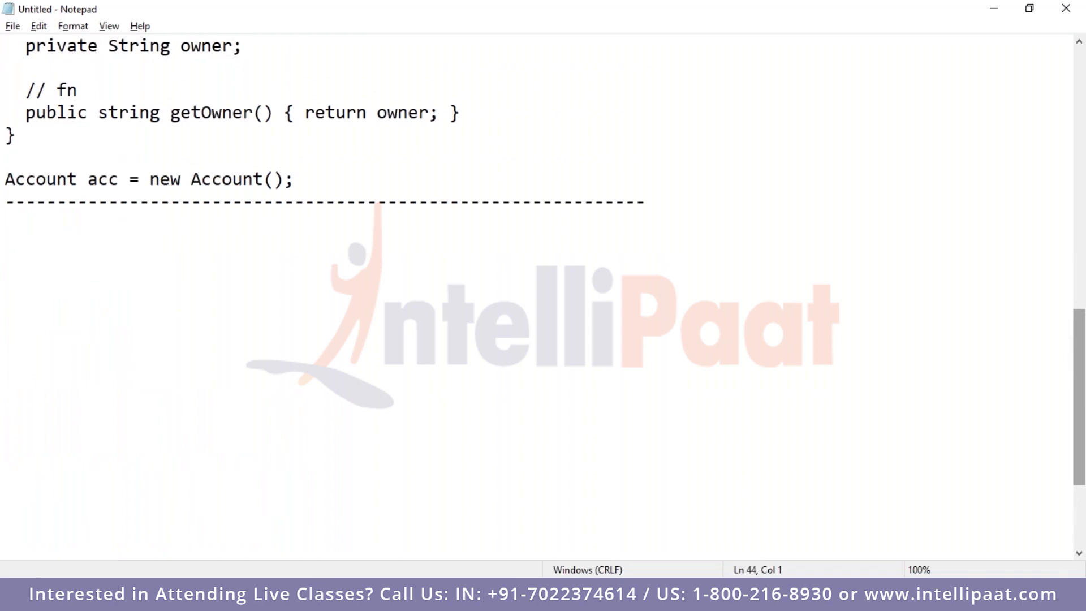
key("alt+Tab")
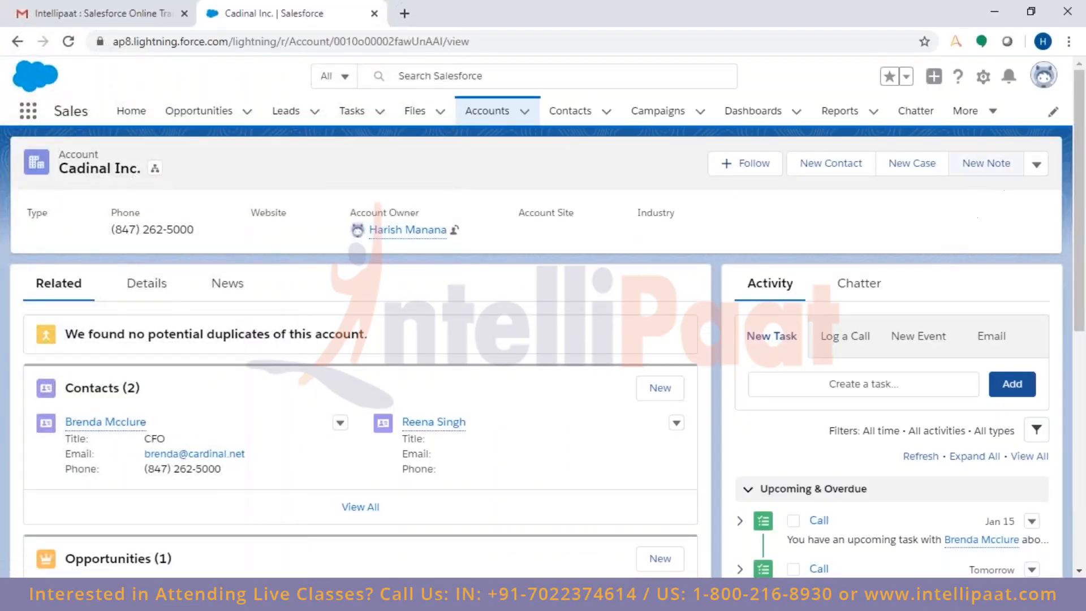
- Open personal Settings from the avatar, review Personal Information, and go to Advanced User Details
left_click(1043, 79)
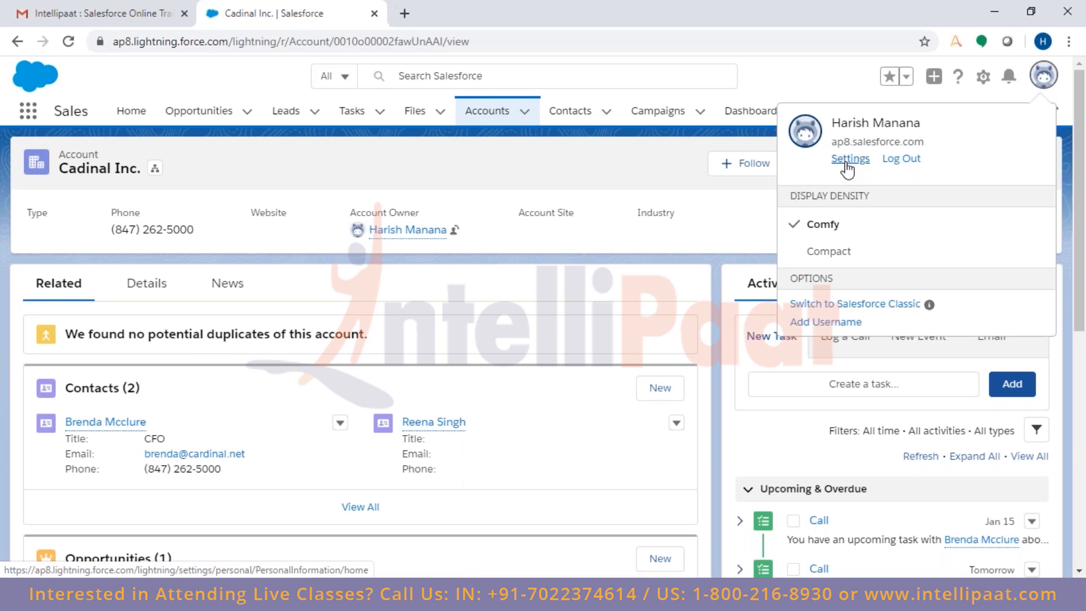
left_click(848, 159)
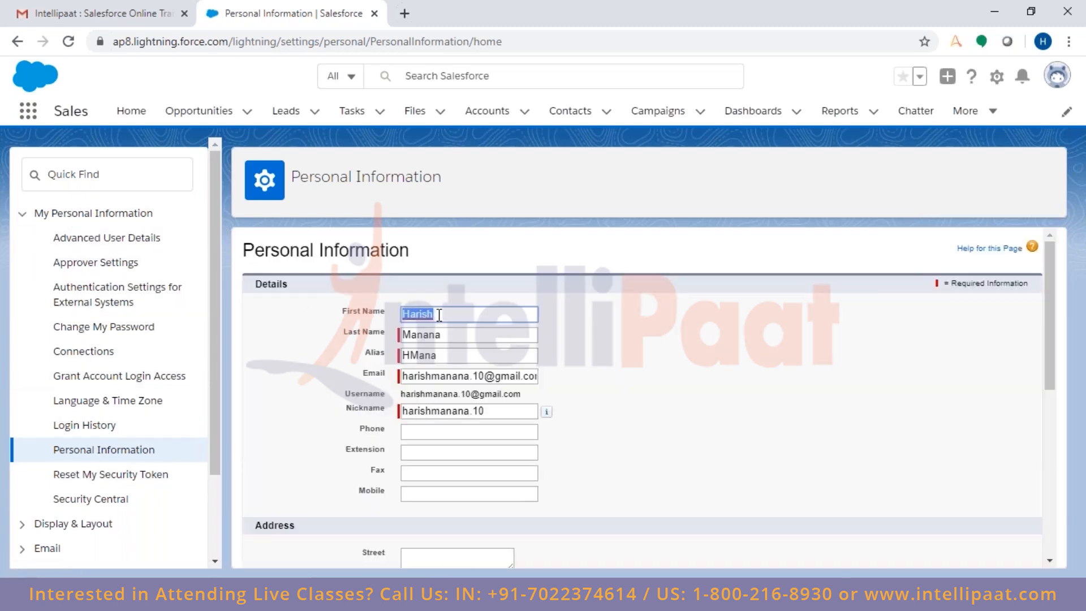
left_click(313, 442)
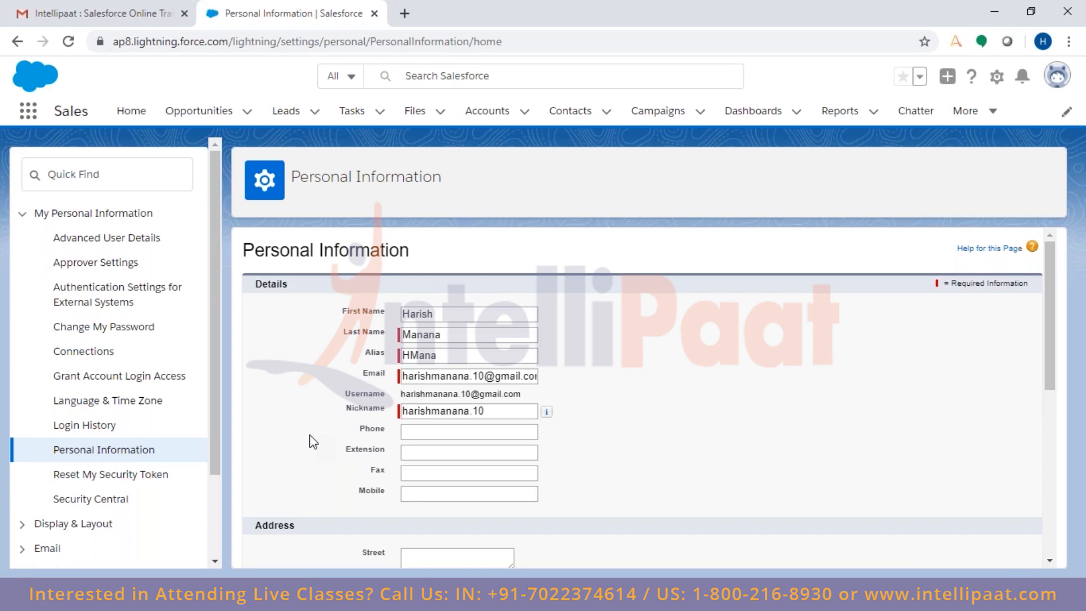
left_click_drag(414, 394, 521, 398)
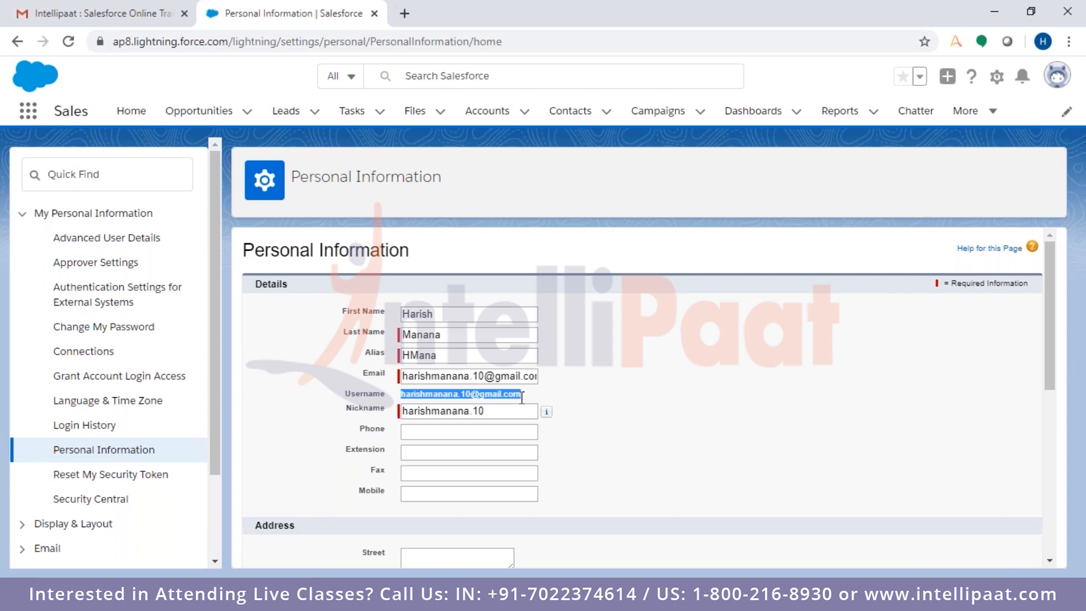
left_click_drag(1047, 292, 1059, 458)
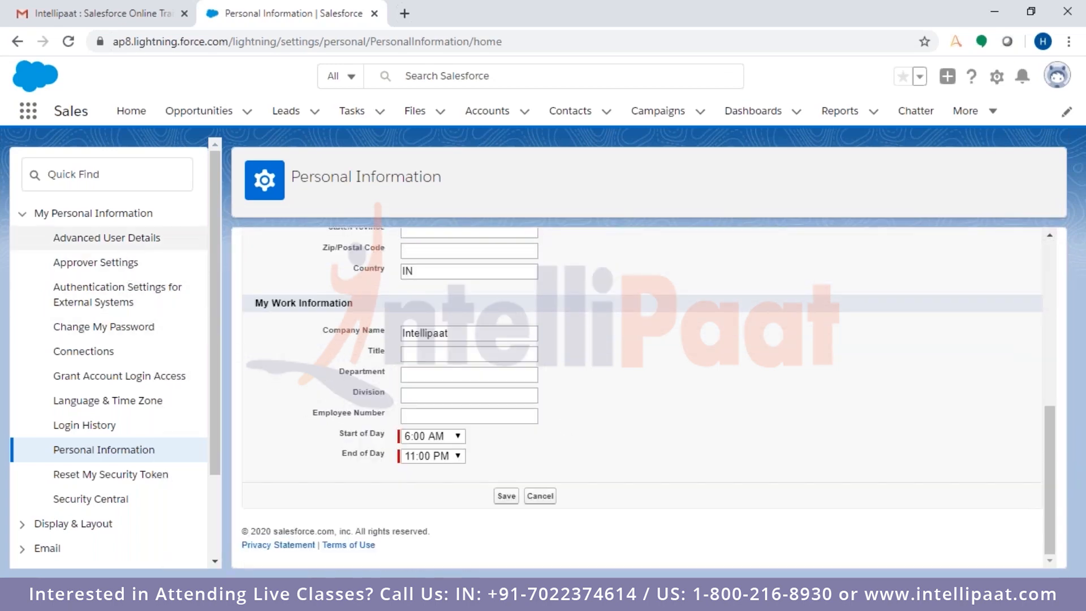
left_click(133, 238)
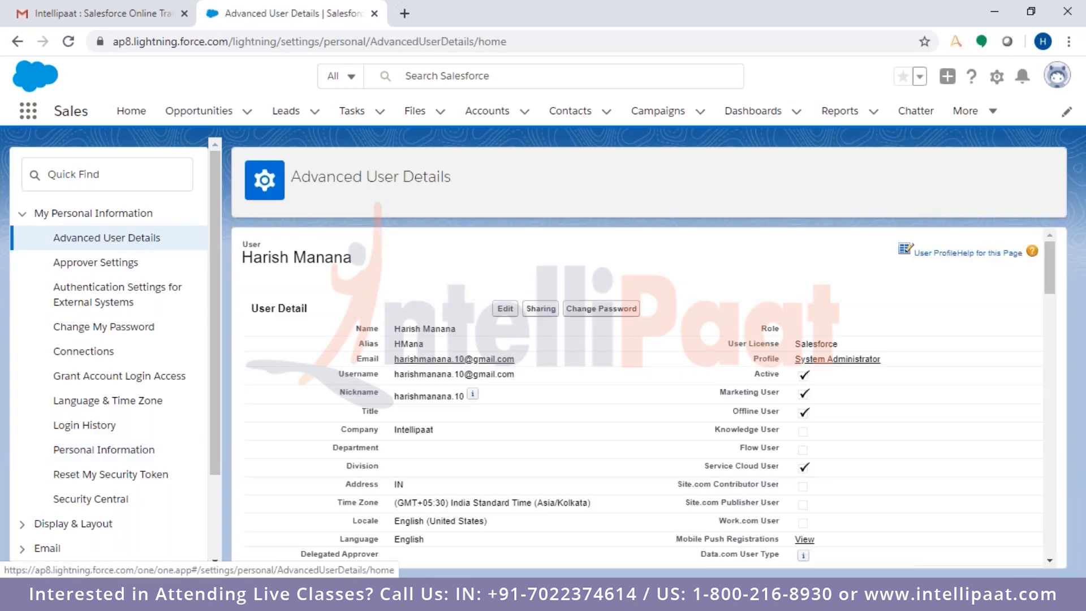
- Put User Detail into edit mode at the Alias field and open Opportunities in a new tab
left_click(505, 333)
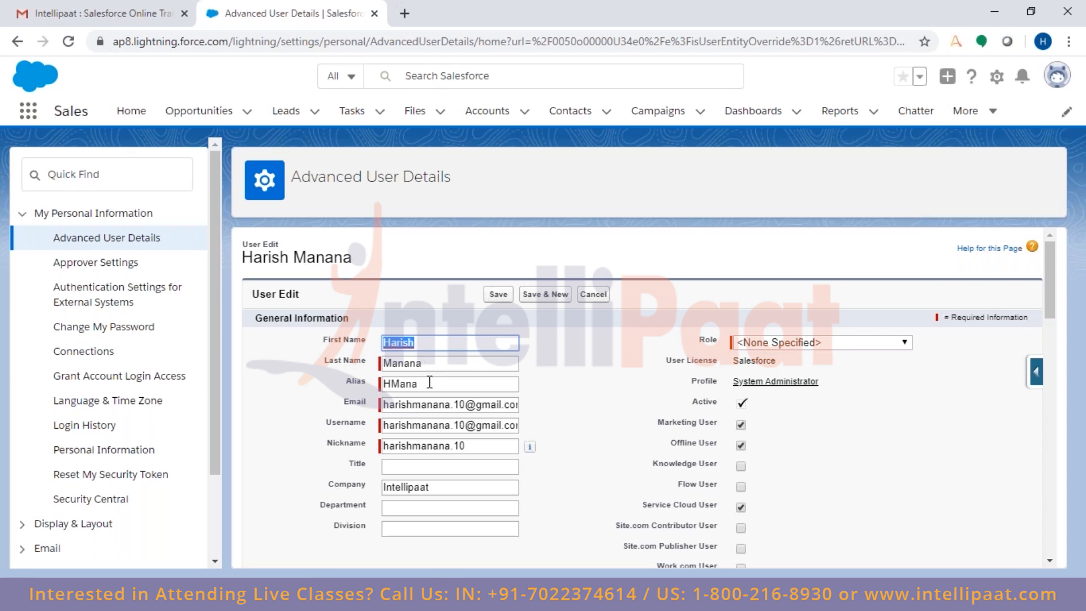
left_click(431, 387)
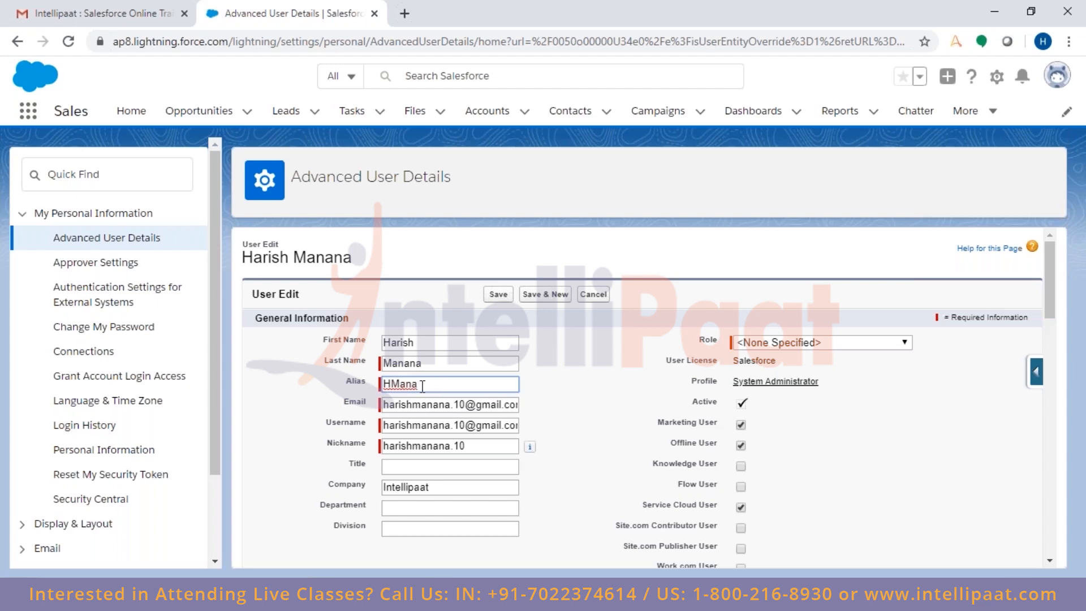
right_click(192, 113)
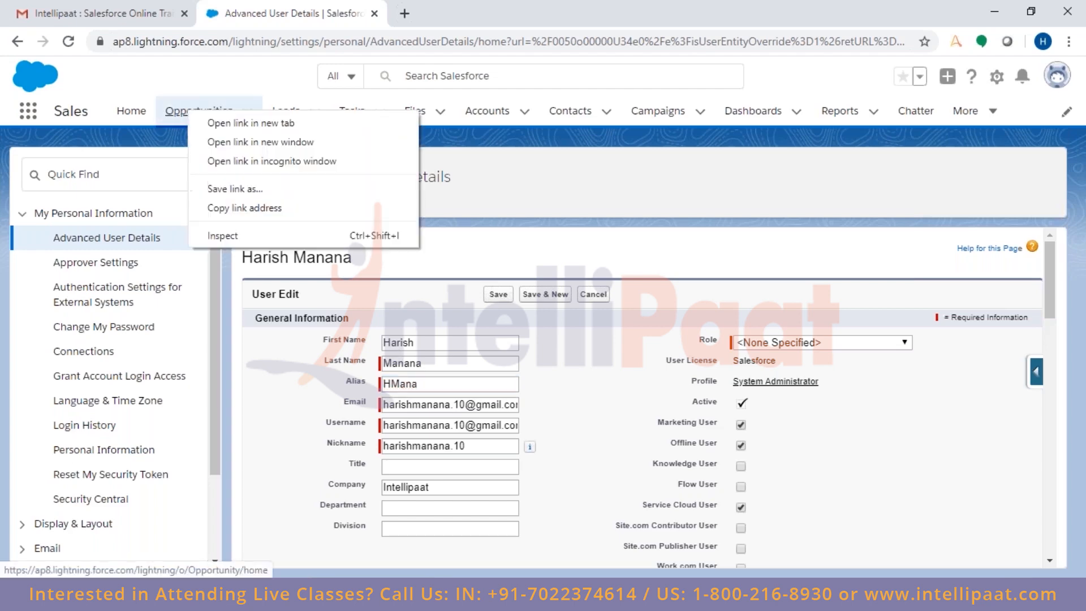
left_click(207, 123)
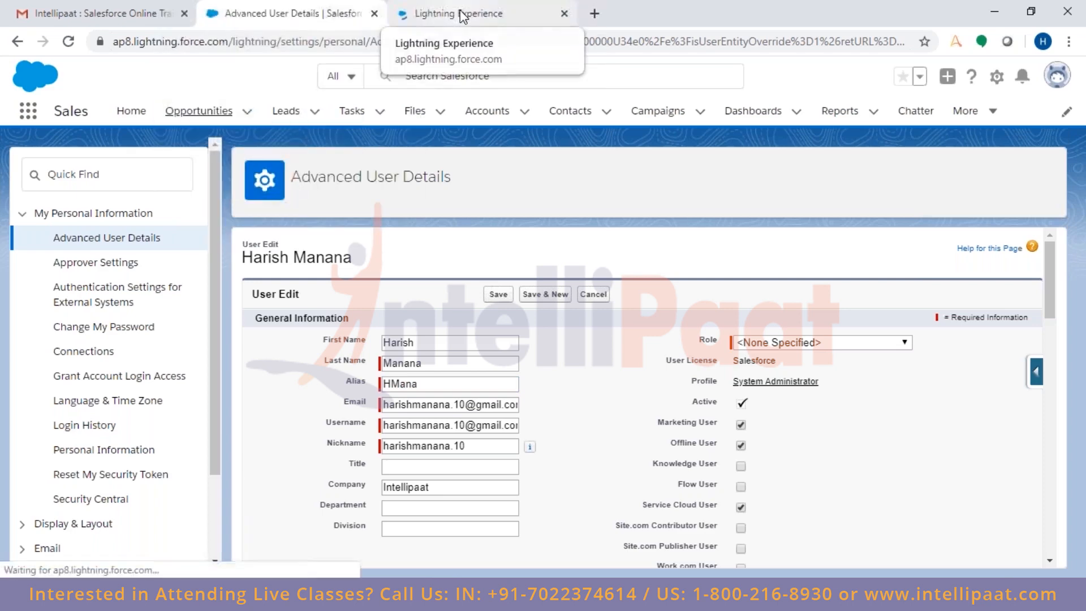
- Reload the new Opportunities tab listing 5 opportunities, then return to the User Edit tab
left_click(461, 15)
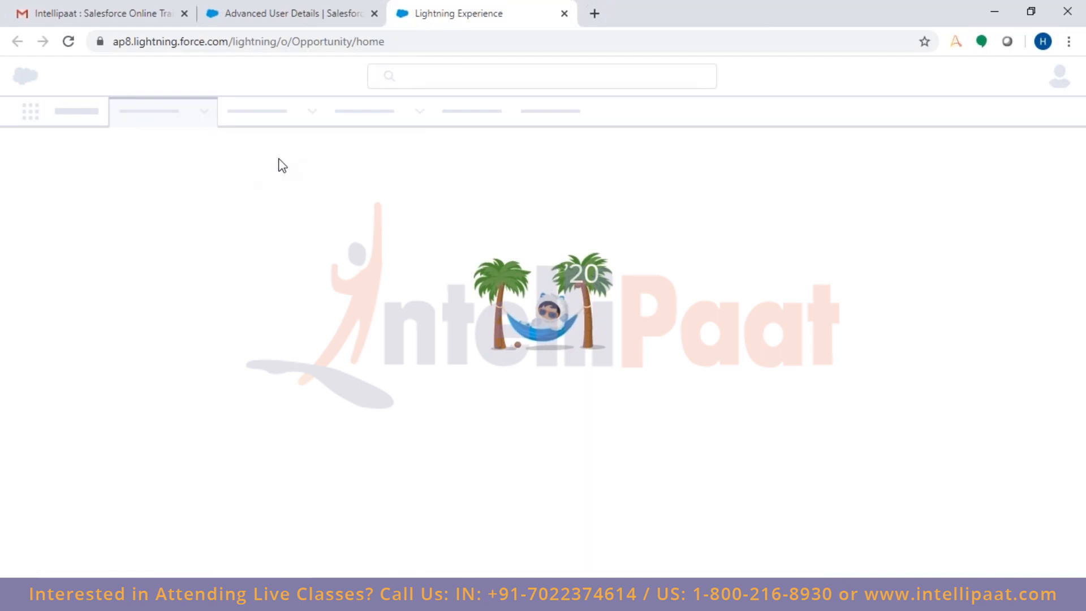
left_click(68, 41)
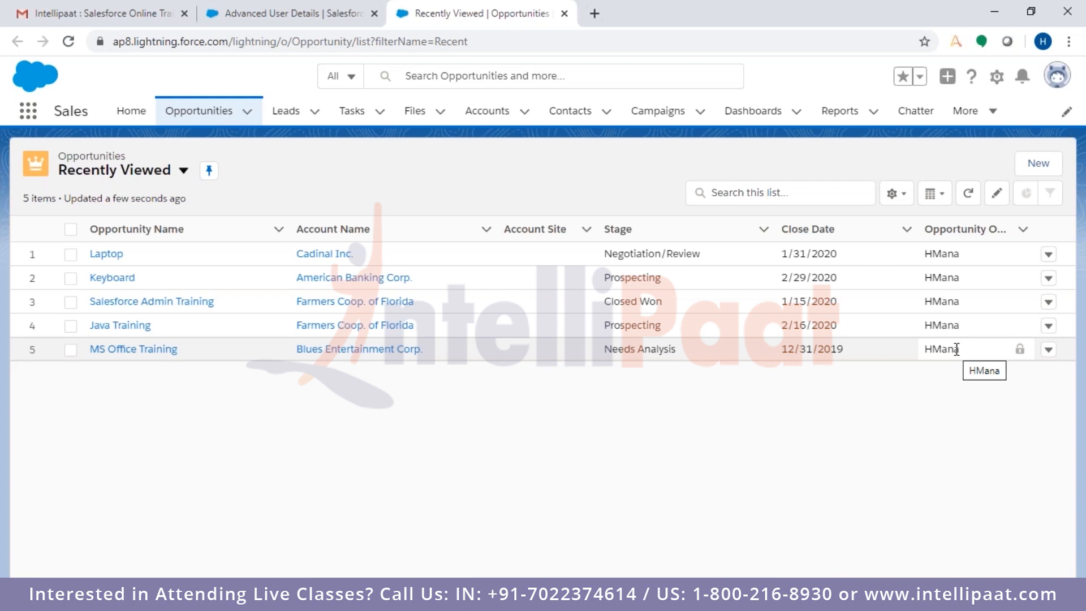
left_click(249, 13)
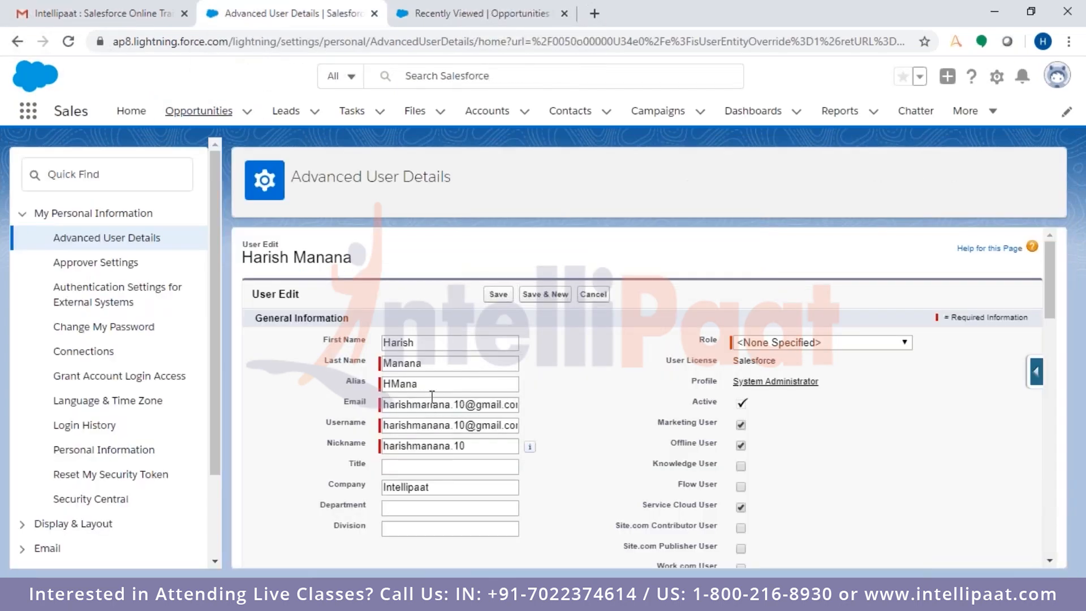
left_click_drag(435, 386, 512, 404)
left_click_drag(497, 446, 373, 449)
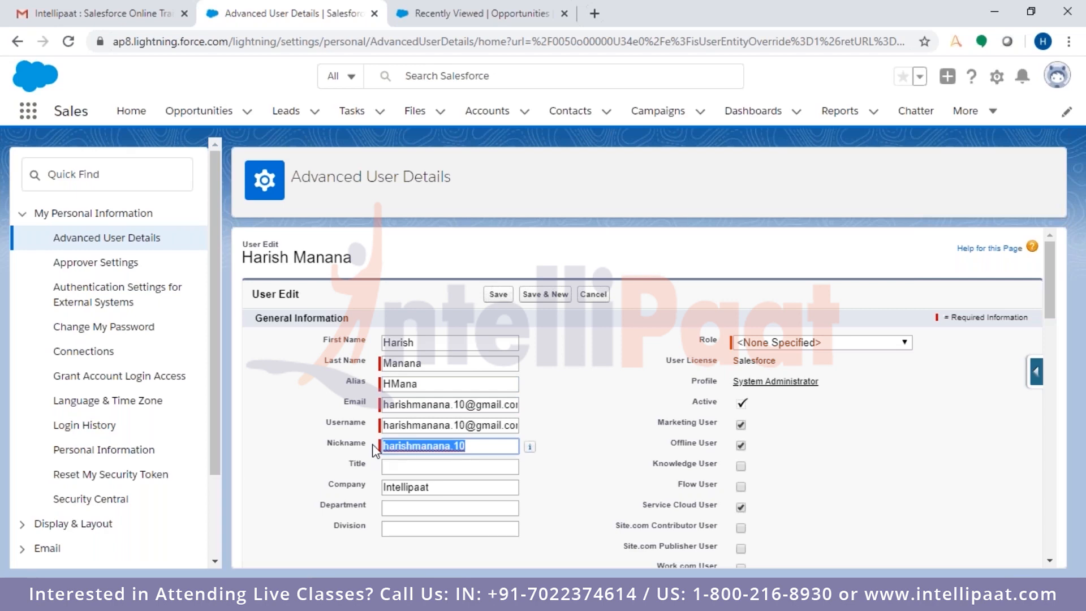
left_click(588, 453)
scroll(588, 453, "down", 2)
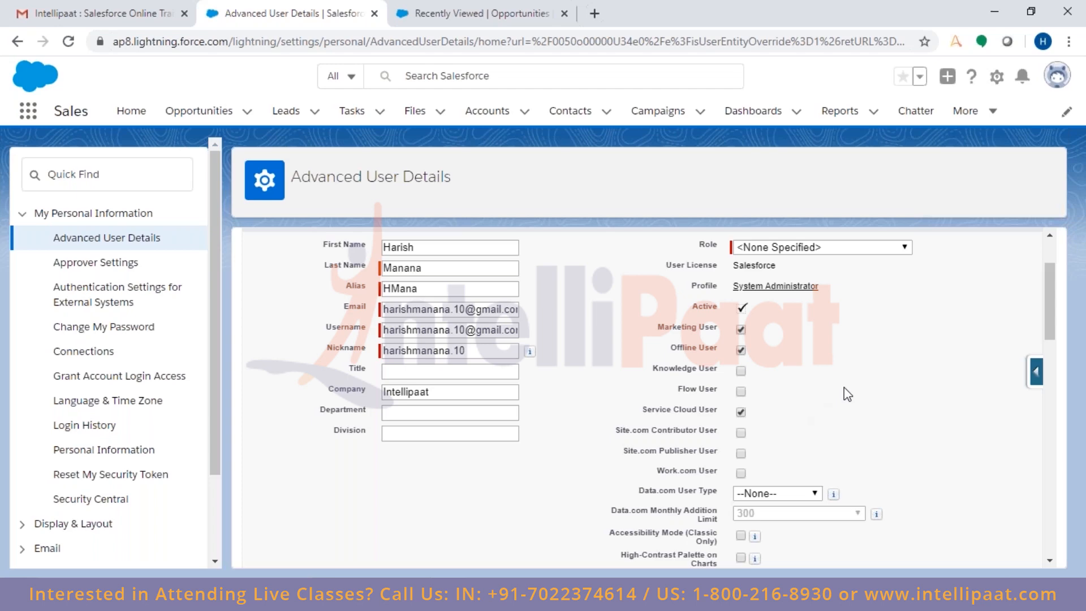
left_click_drag(1049, 309, 1041, 483)
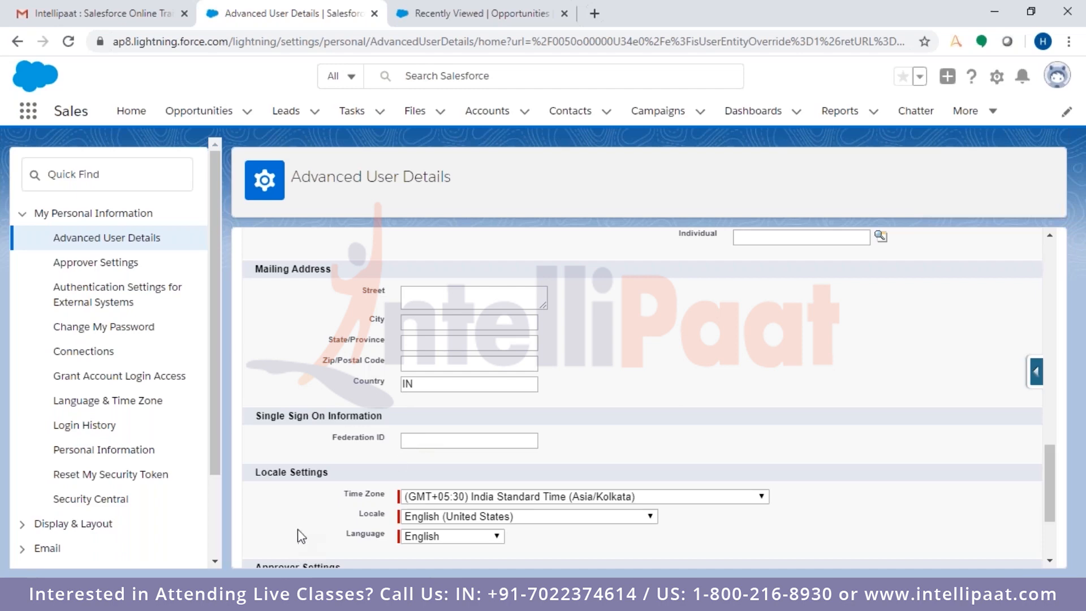
scroll(303, 536, "down", 3)
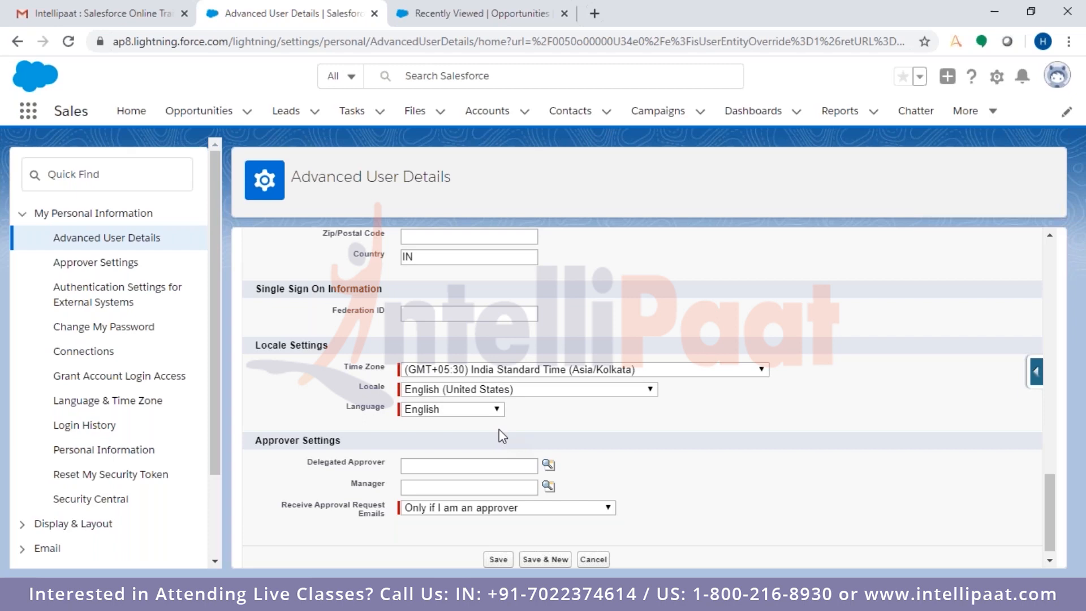
left_click(421, 465)
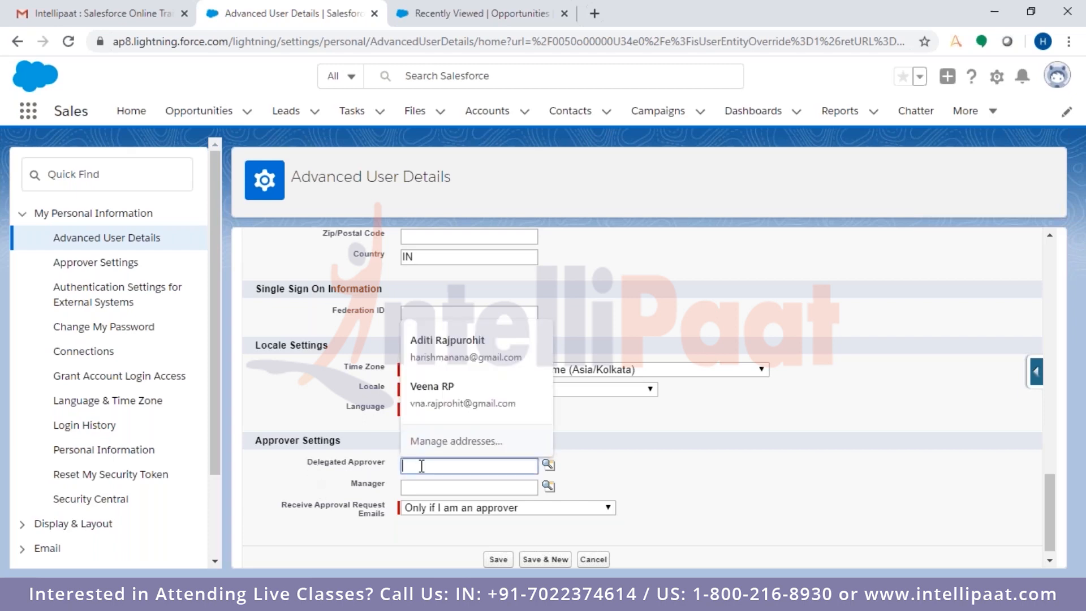
left_click(724, 536)
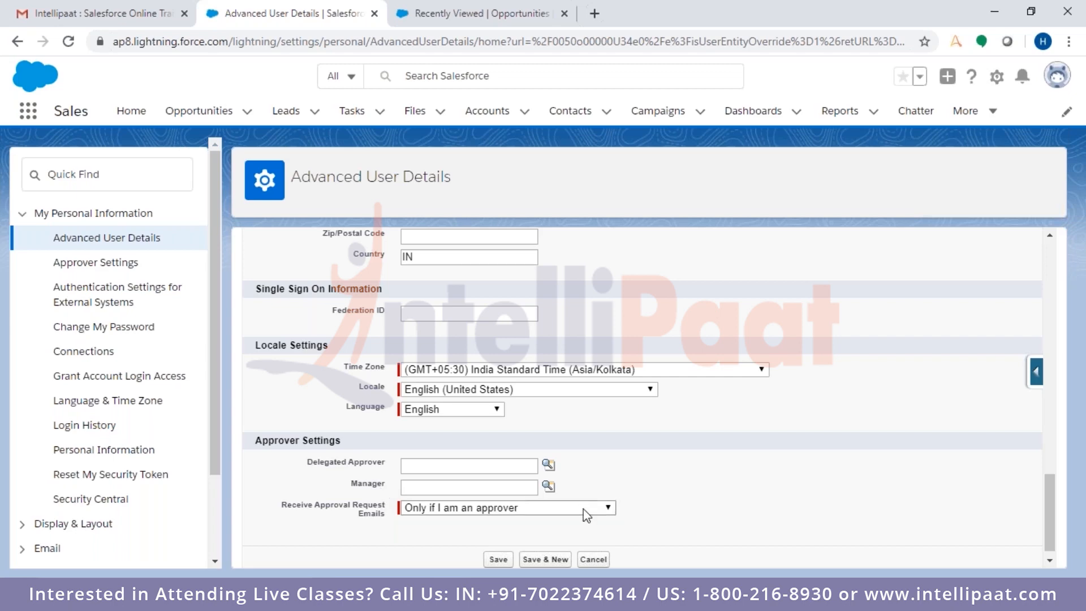
left_click(609, 509)
left_click_drag(1052, 507, 1052, 526)
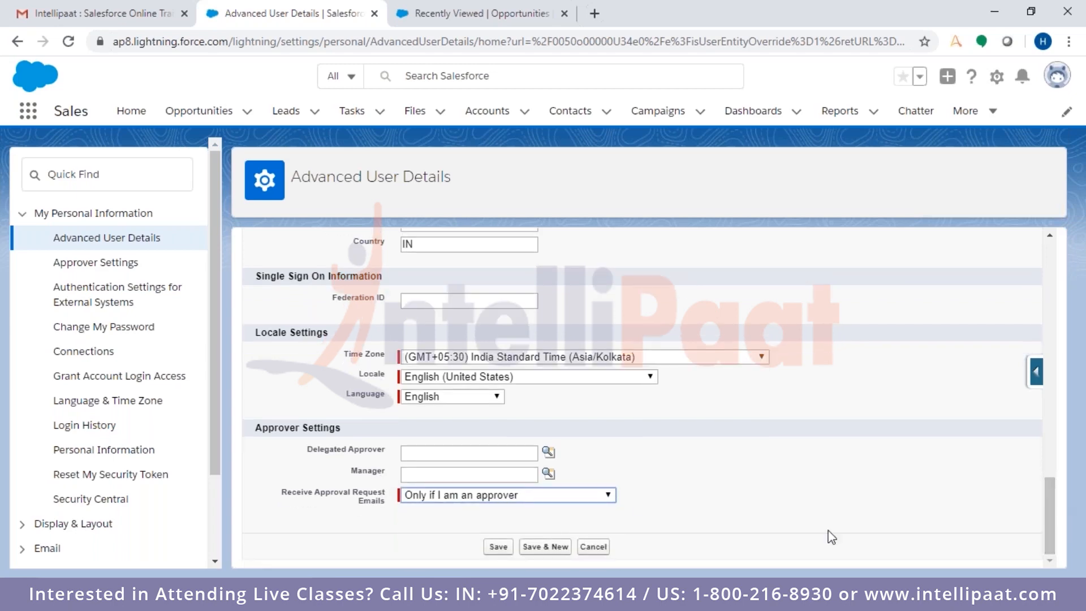
left_click(609, 495)
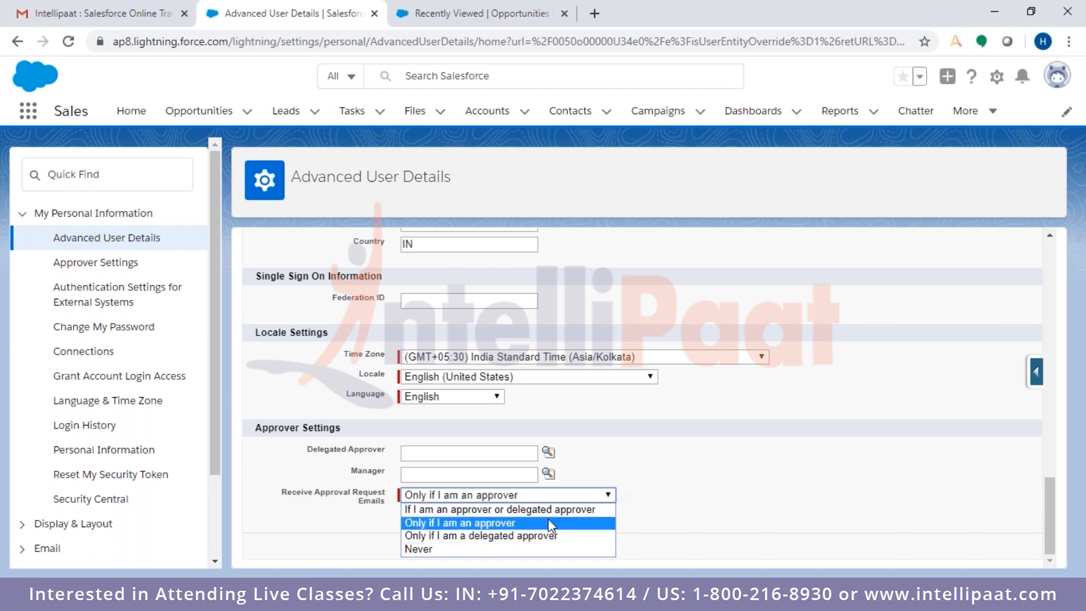
left_click(737, 507)
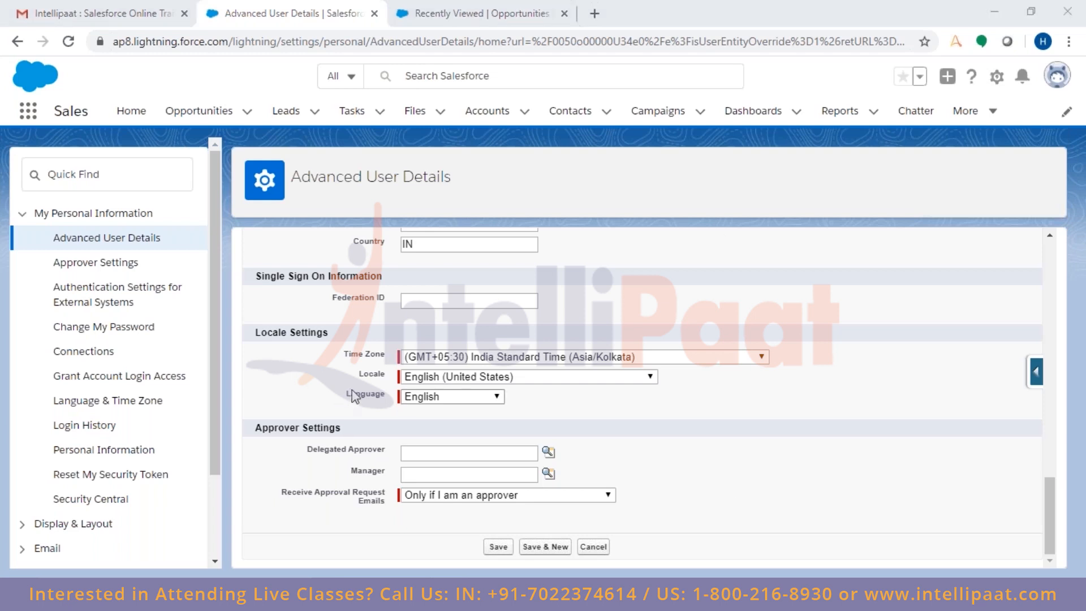
- Pick Español in the Locale Settings Language dropdown, keeping the English (United States) locale
left_click(440, 394)
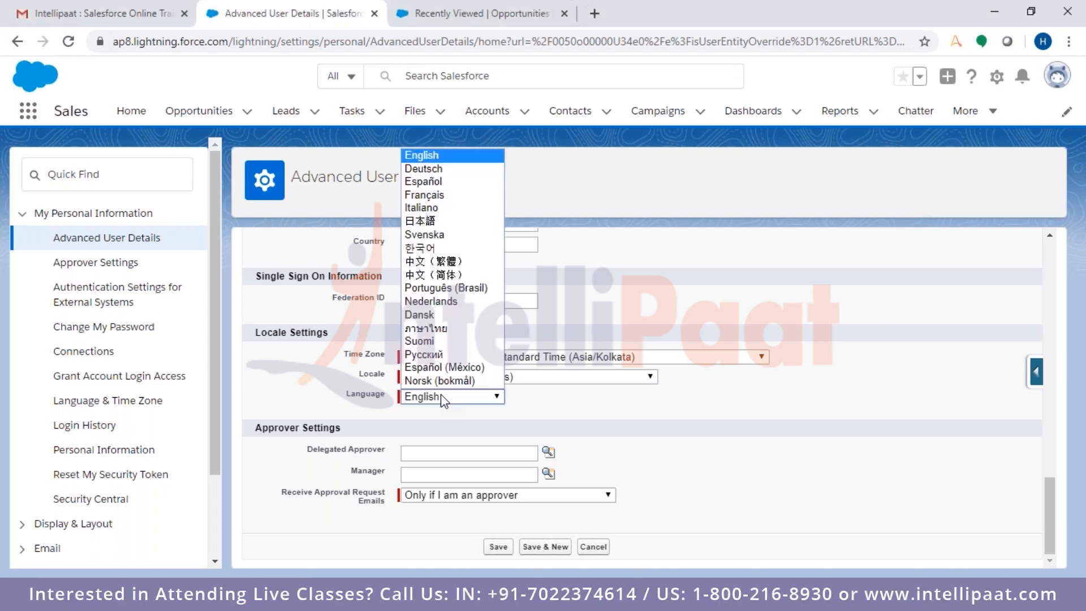
left_click(445, 191)
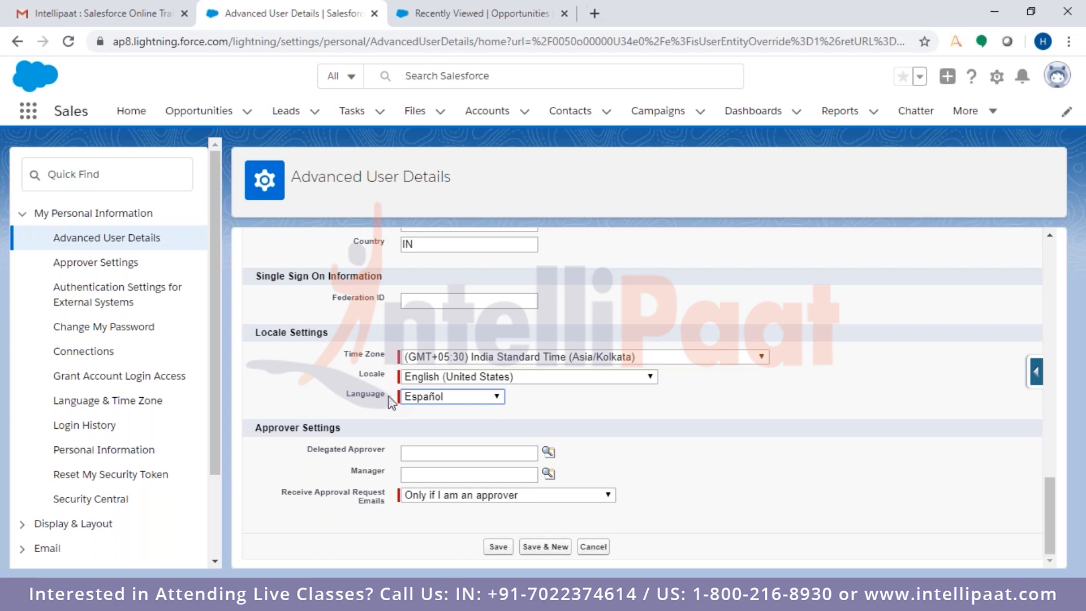
left_click(612, 400)
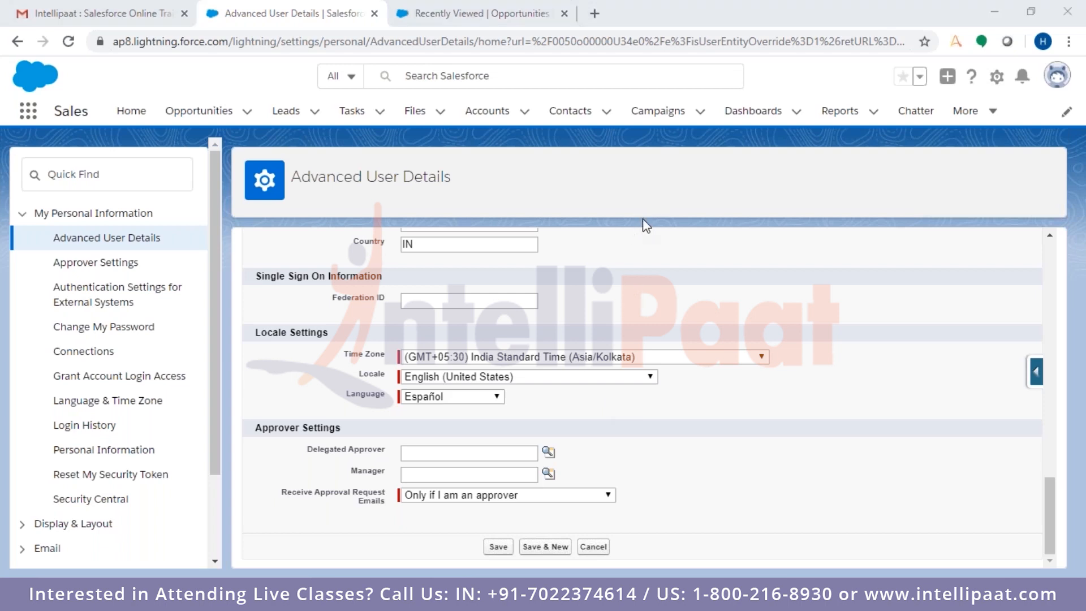
left_click_drag(349, 369, 364, 368)
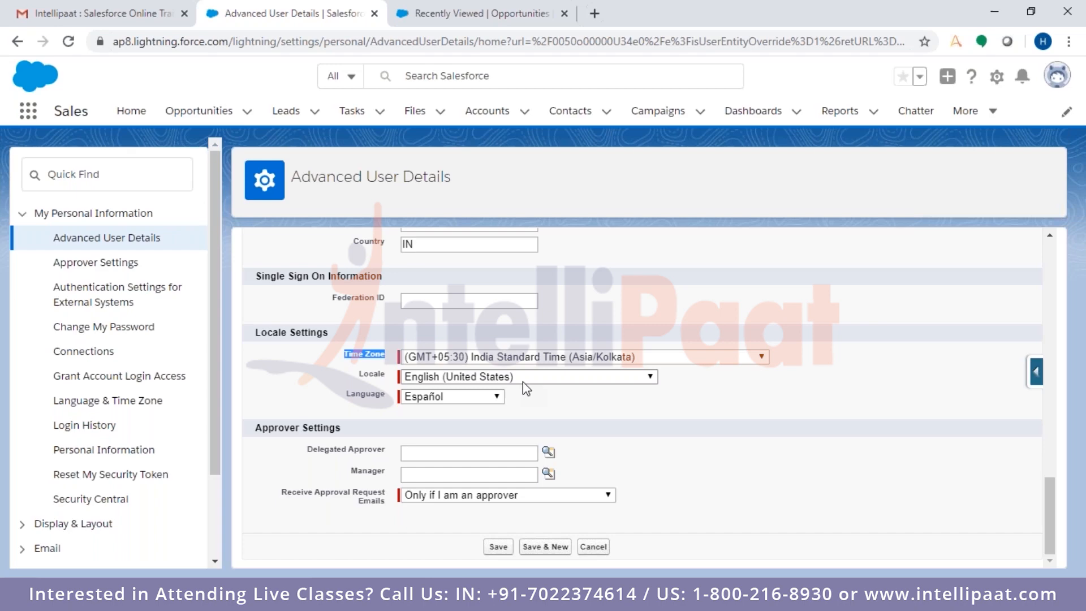
- In Notepad, add a Locale heading with item '1. Number format -> 1,000 1.000'
key("alt+Tab")
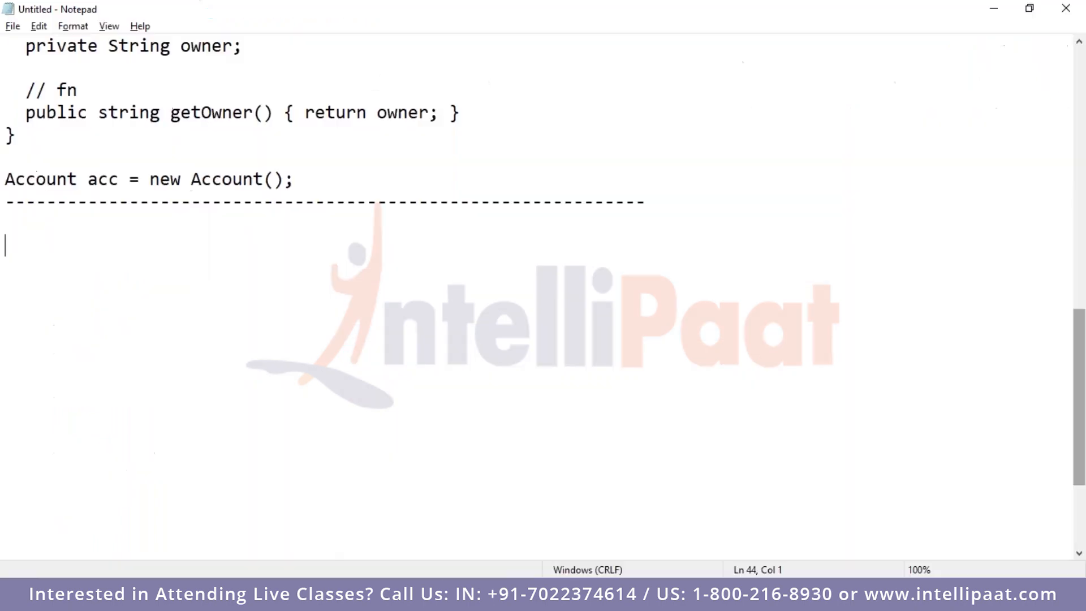
type("Locale")
key("Return")
type("1. N")
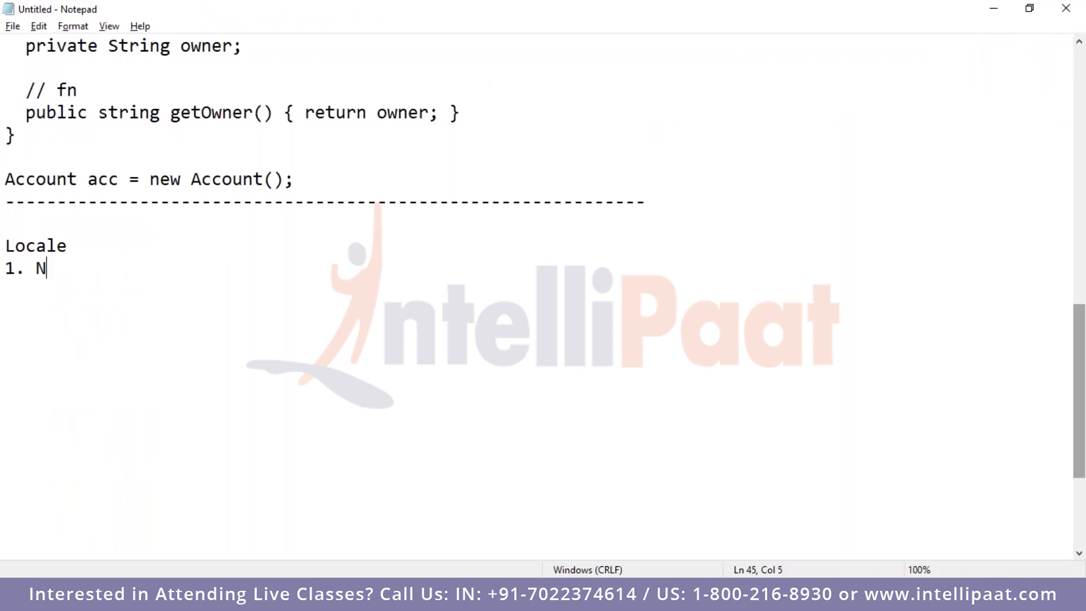
type("umber format ")
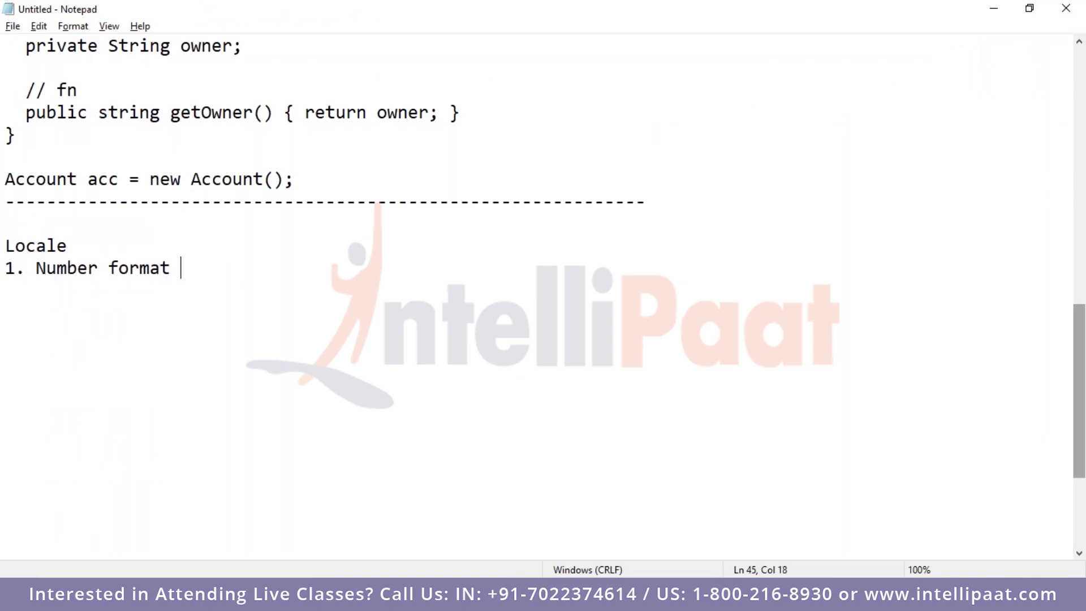
type("-> 1,000  1")
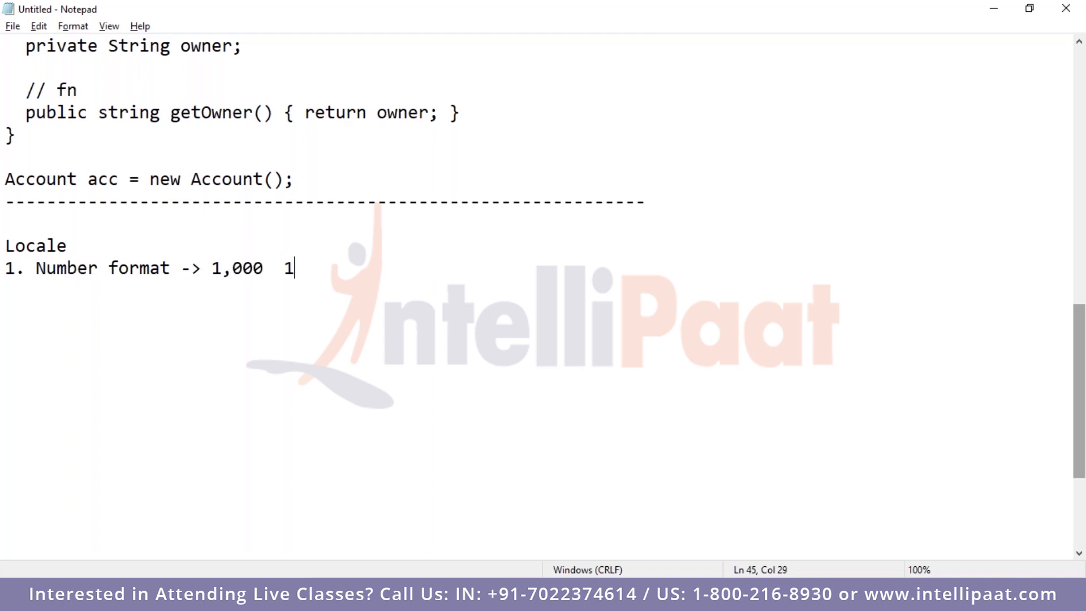
type(".000")
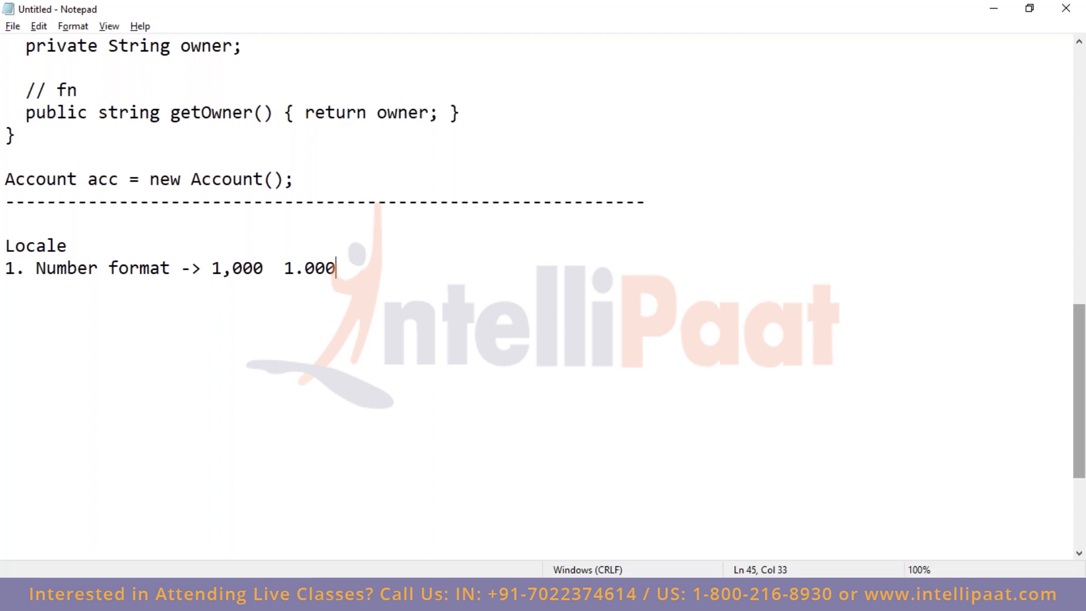
- Make the line read '1,000.00 == 1.000,00' and start item '2. DAte formt'
key("shift+Left")
key("shift+Left")
key("shift+Left")
key("shift+Left")
key("shift+Left")
key("Left")
key("Left")
key("Left")
key("Left")
key("Left")
key("Left")
key("Left")
key("shift+Right")
key("shift+Right")
key("shift+Right")
key("shift+Right")
key("shift+Right")
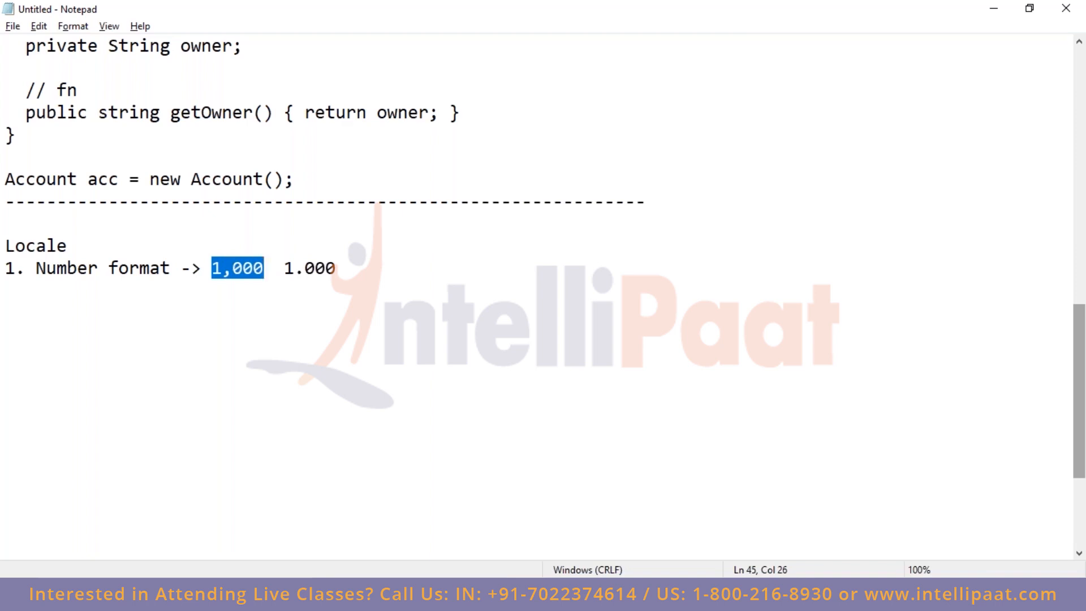
key("Right")
key("Right")
key("Right")
key("shift+Right")
key("shift+Right")
key("shift+Right")
key("shift+Right")
key("shift+Right")
key("Right")
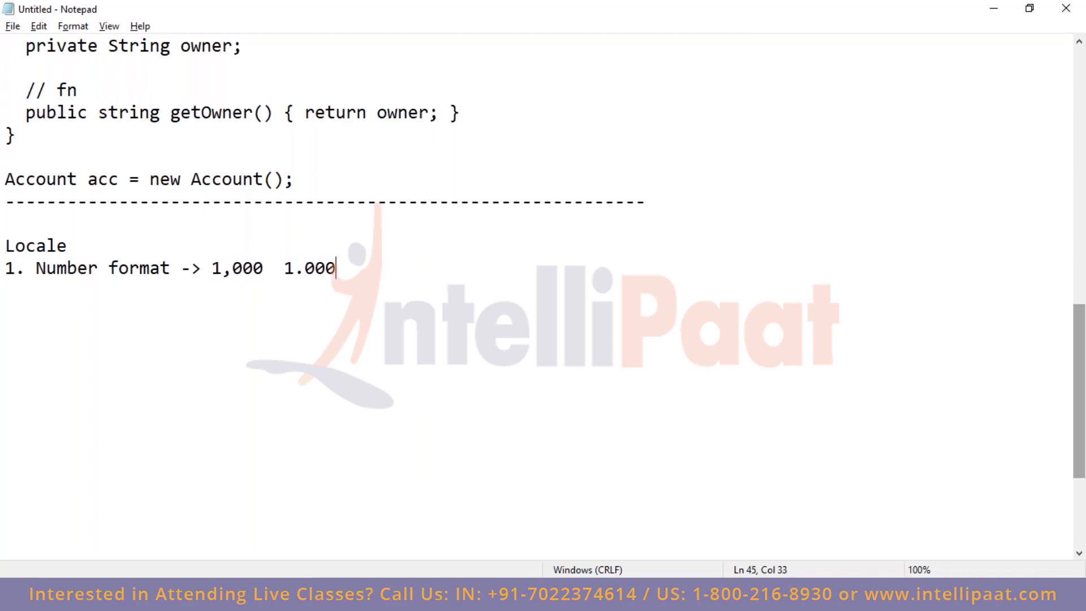
type(",00")
key("Left")
key("Left")
key("Left")
key("Left")
key("Left")
key("Left")
key("Left")
key("Left")
key("Left")
key("Left")
type(".00 ==")
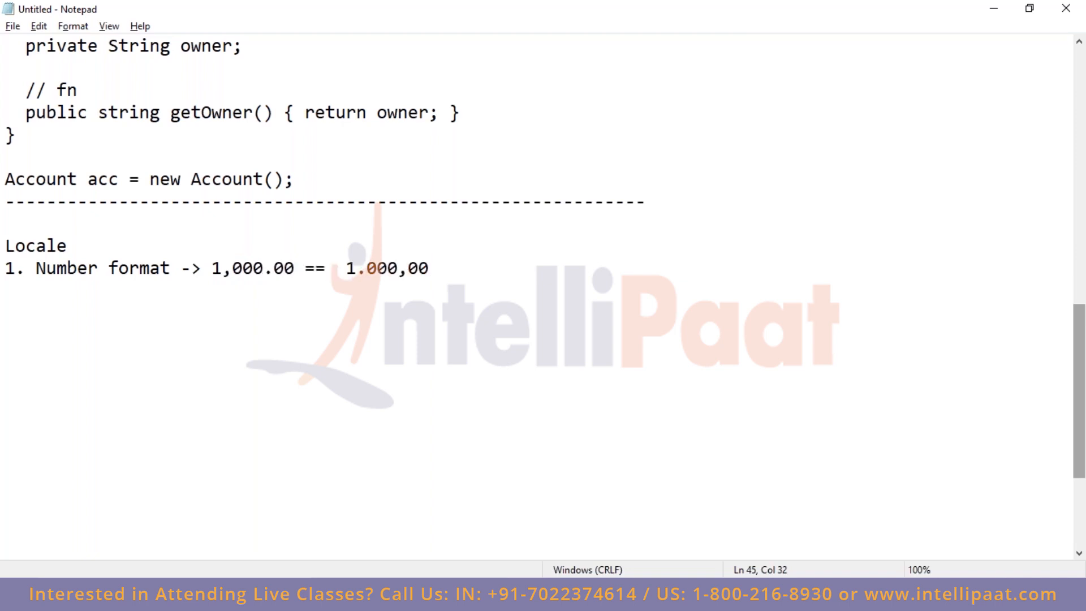
key("Delete")
key("Right")
key("Right")
key("Right")
key("Right")
key("Right")
key("Right")
key("Right")
key("Right")
key("Right")
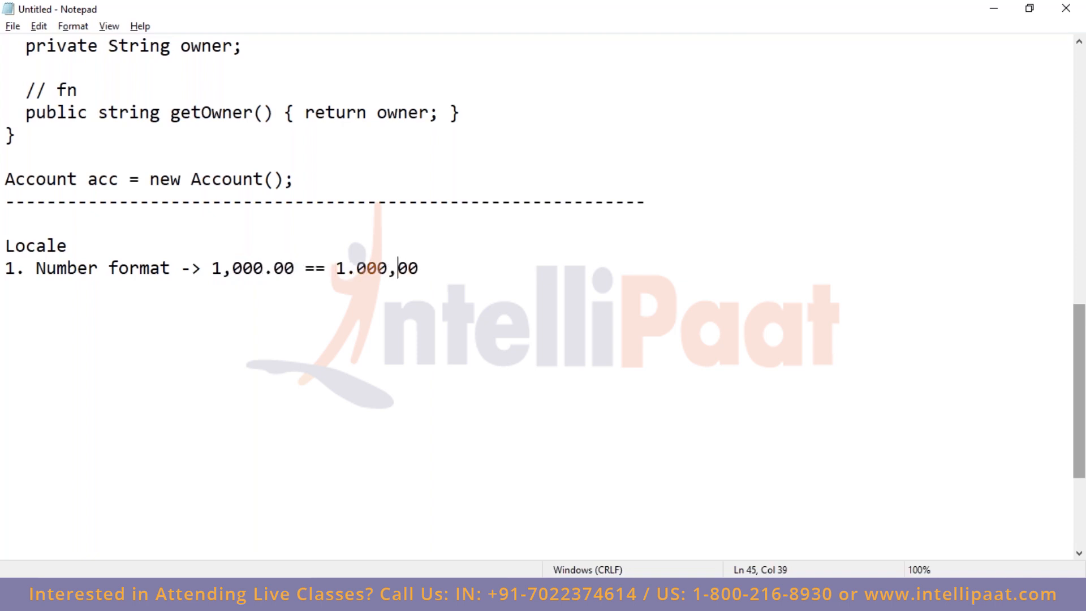
key("Return")
type("2. DAte formt")
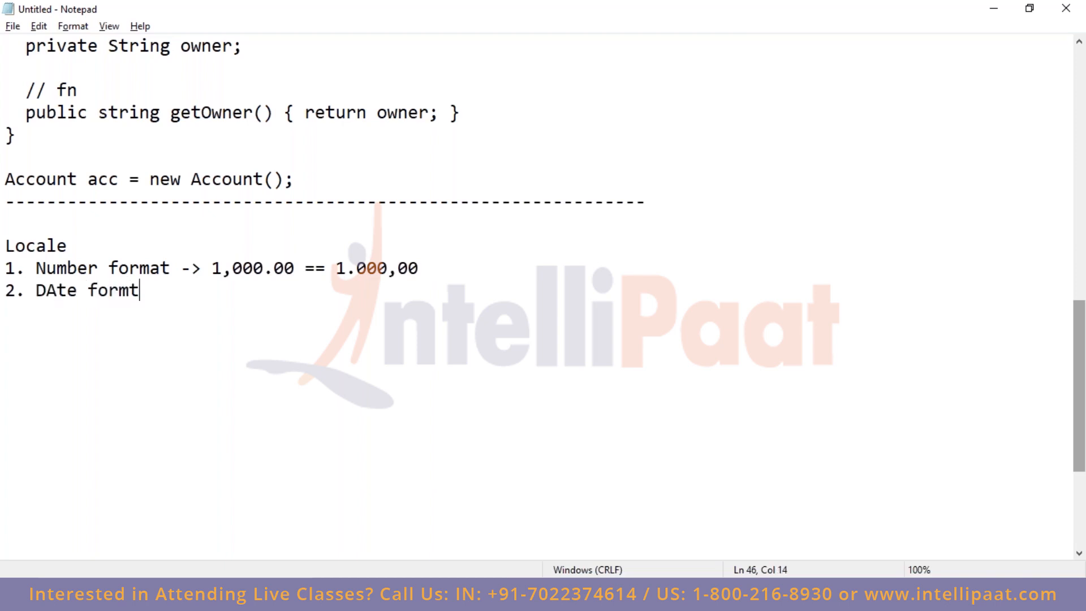
- Finish the date formats (dd/mm/yy, mm/dd/yy, yy/mm/dd) and add the '3. Name Order' item
key("BackSpace")
type("at ")
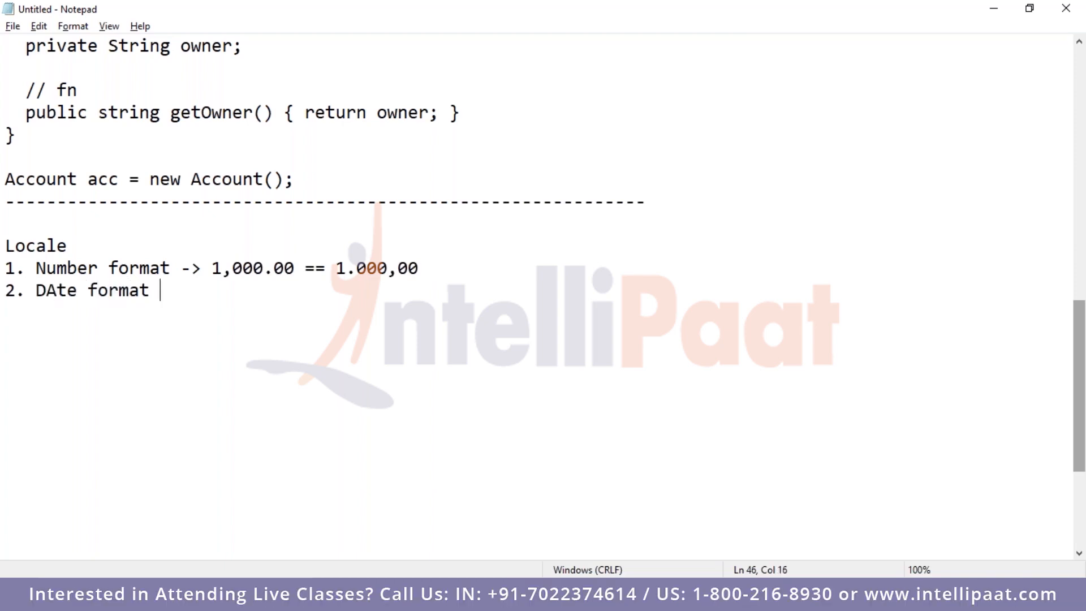
type("-- dd/mm/y")
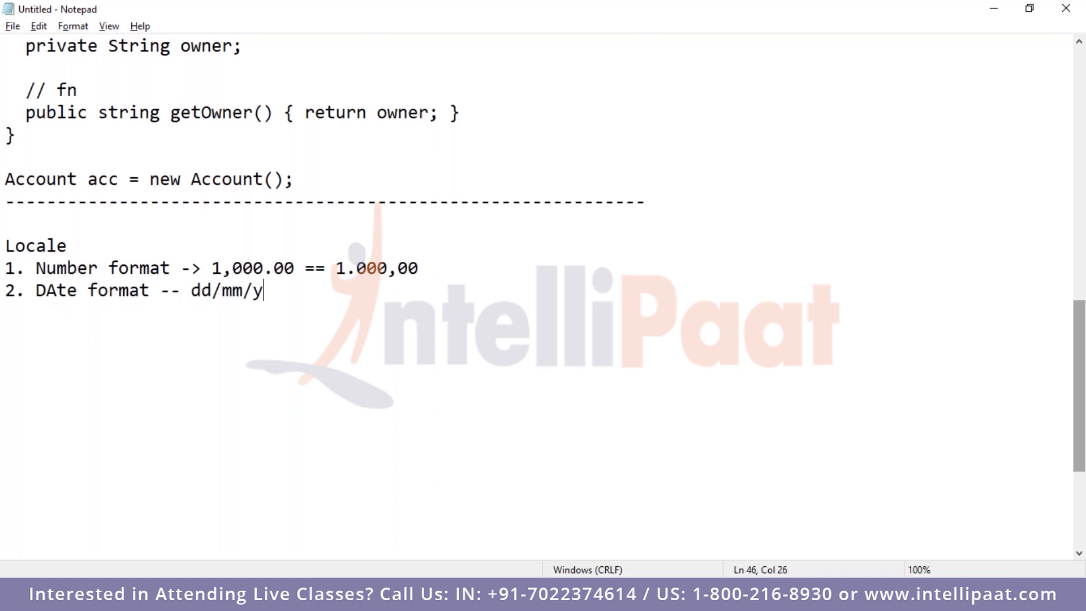
type("y, mm/dd/yy, y")
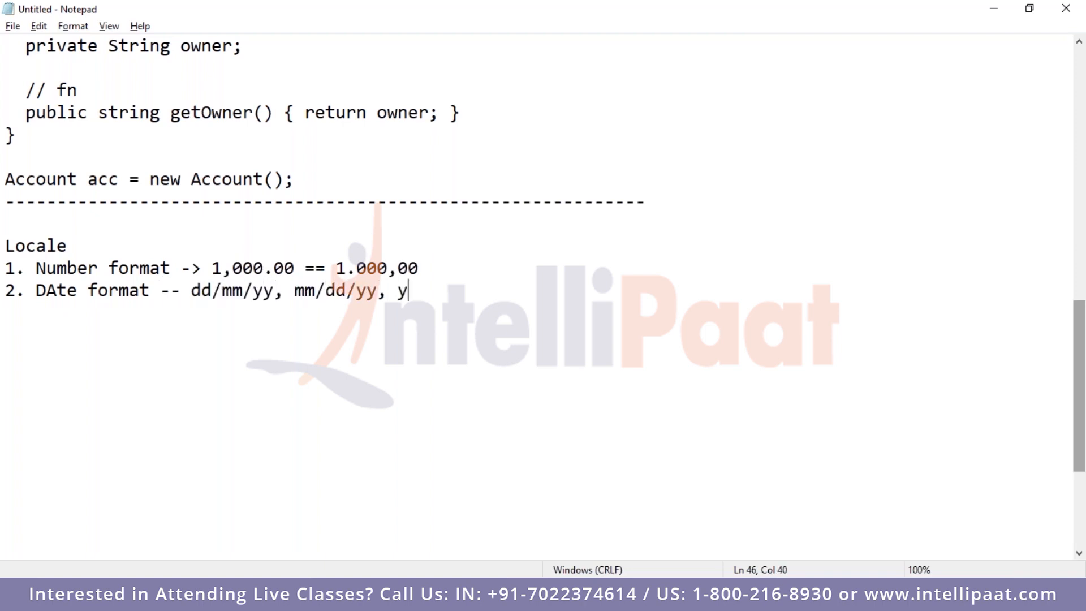
type("y/mm/dd")
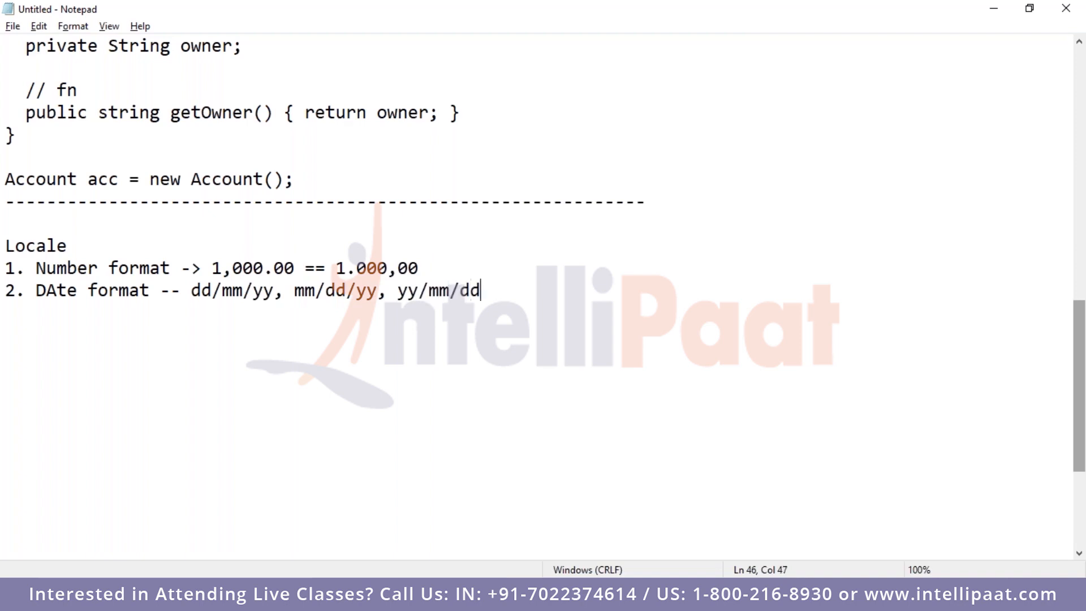
key("Return")
type("3. Name O")
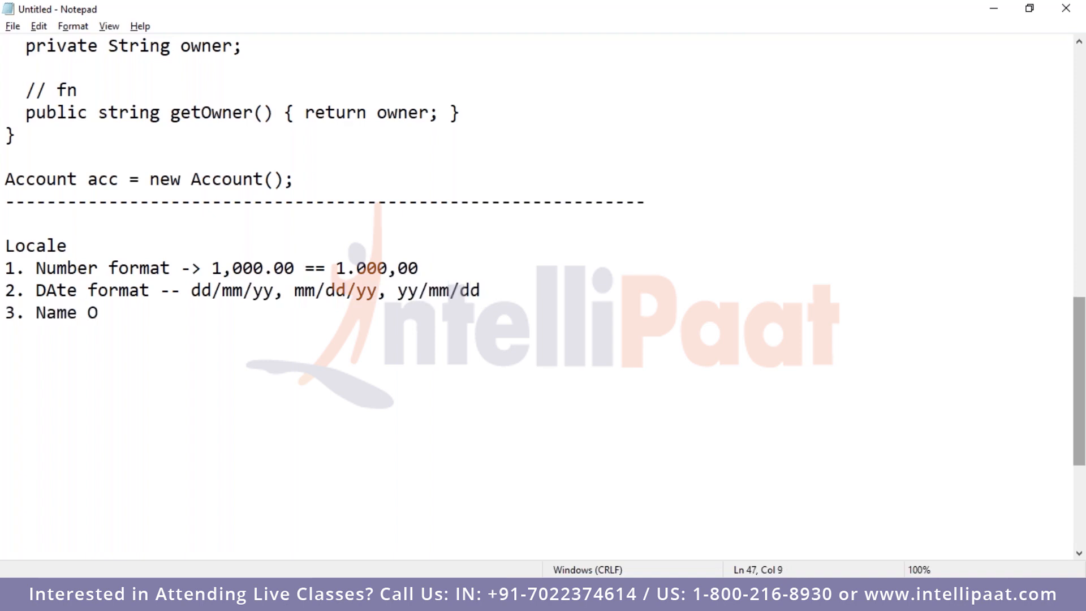
type("rder -> firstname, ")
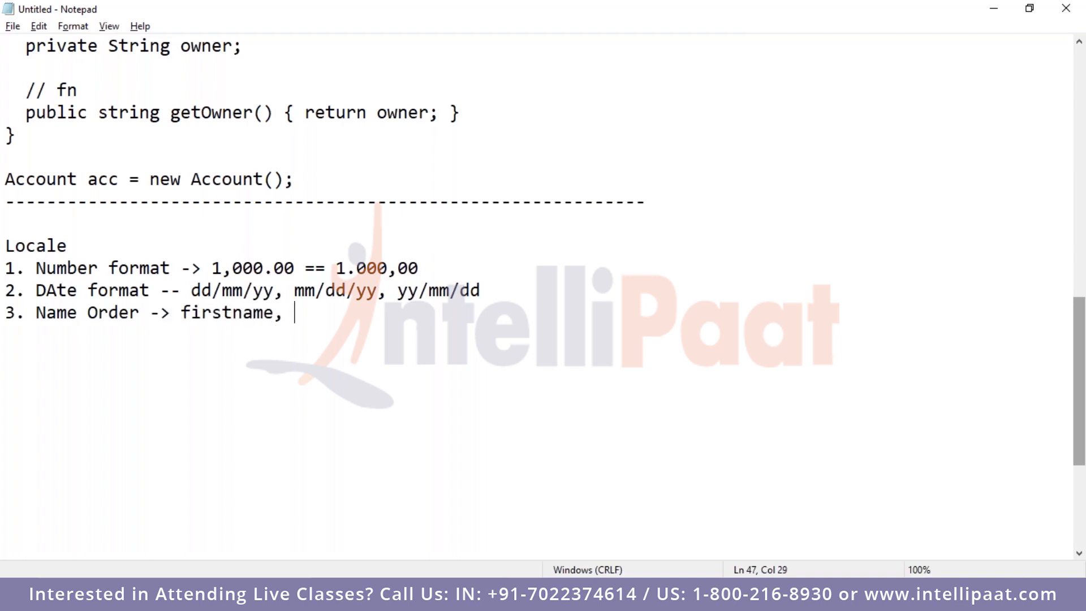
type("lastname   lastnam")
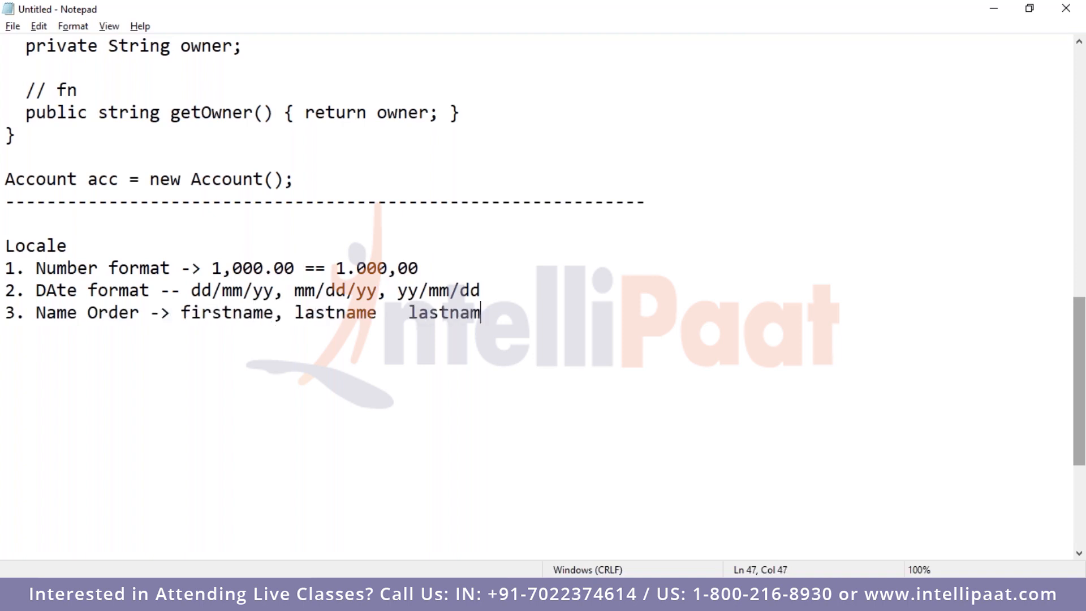
type("e, firstname")
key("Return")
key("Return")
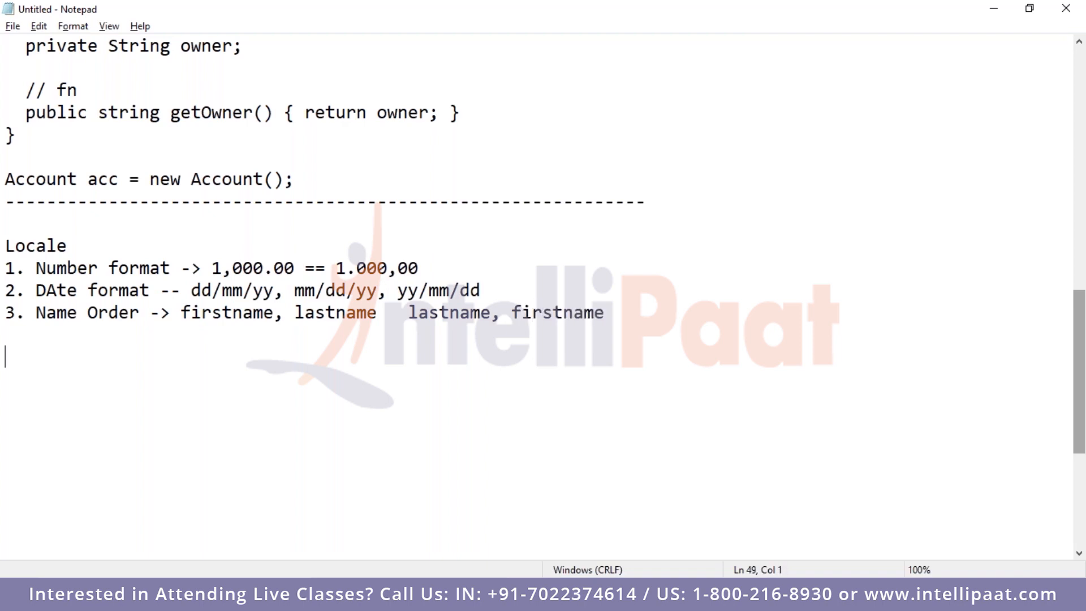
- Add Language notes 'Help' and '2. Label', then return to Salesforce's User Edit form
key("alt+Tab")
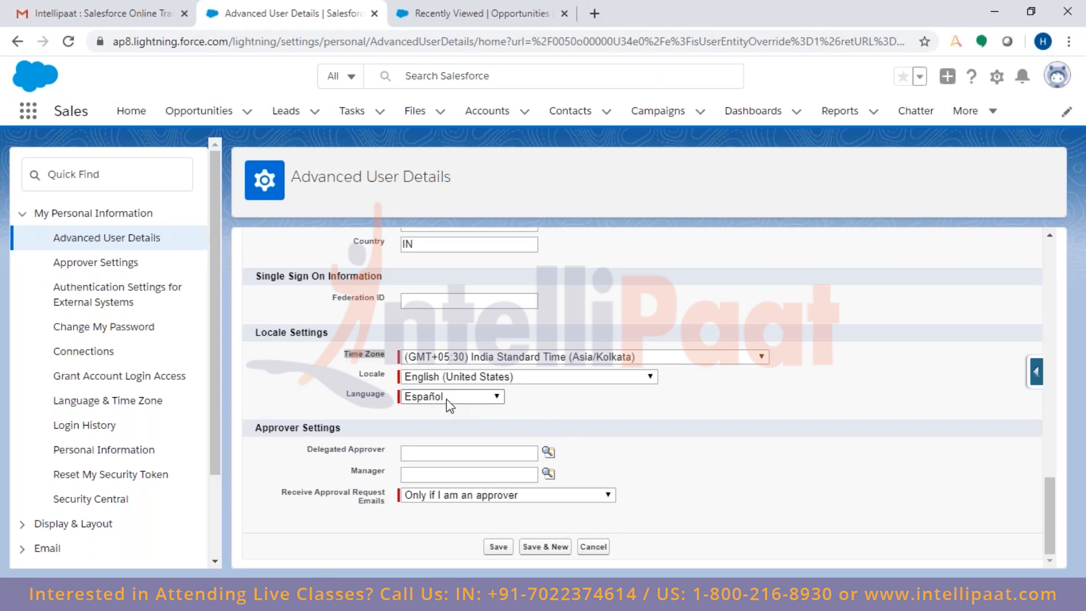
key("alt+Tab")
type("Help")
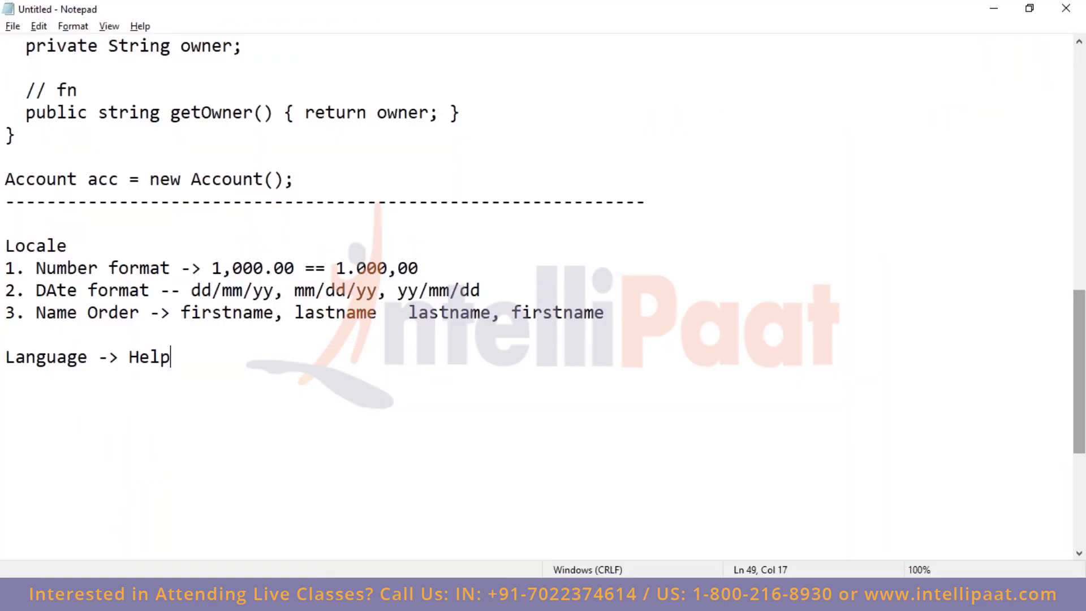
key("Return")
type("2. Lable")
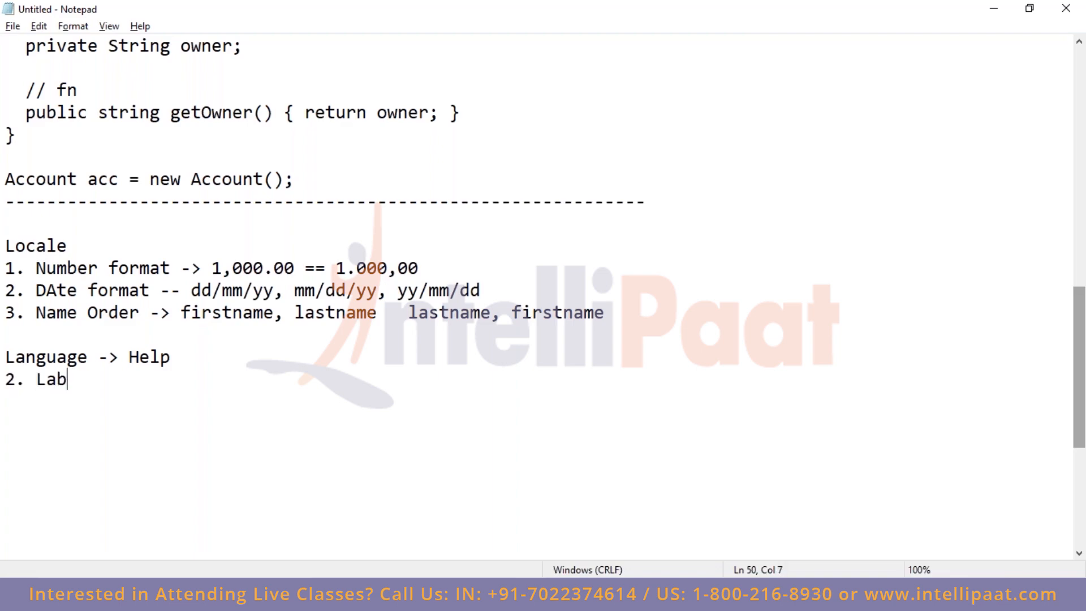
key("BackSpace")
key("BackSpace")
type("el")
key("alt+Tab")
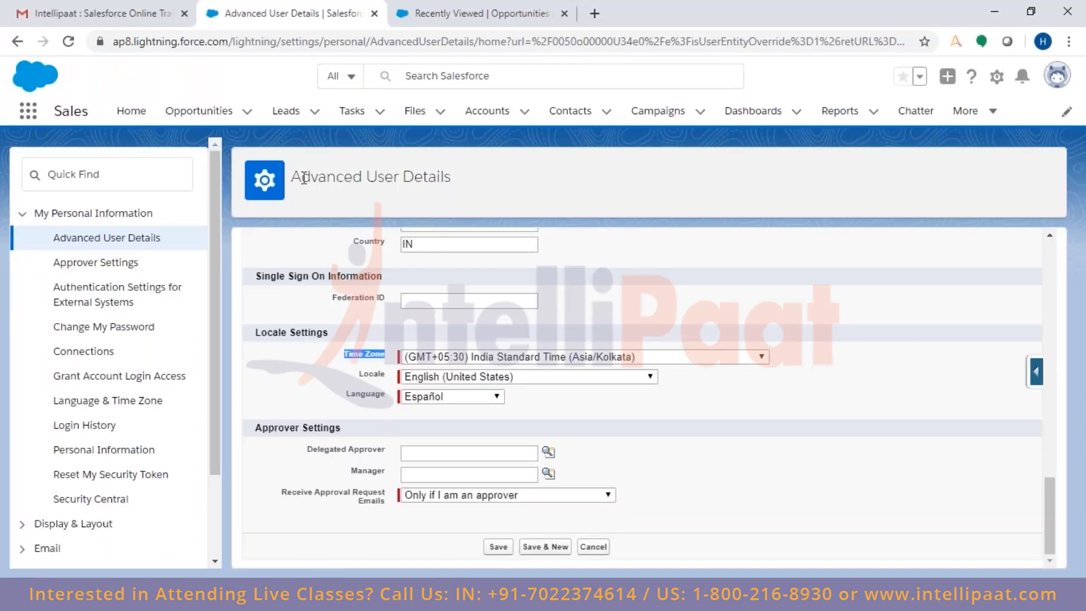
- Save the user with Español so the page reloads in Spanish, then start editing via Modificar
left_click_drag(297, 178, 450, 202)
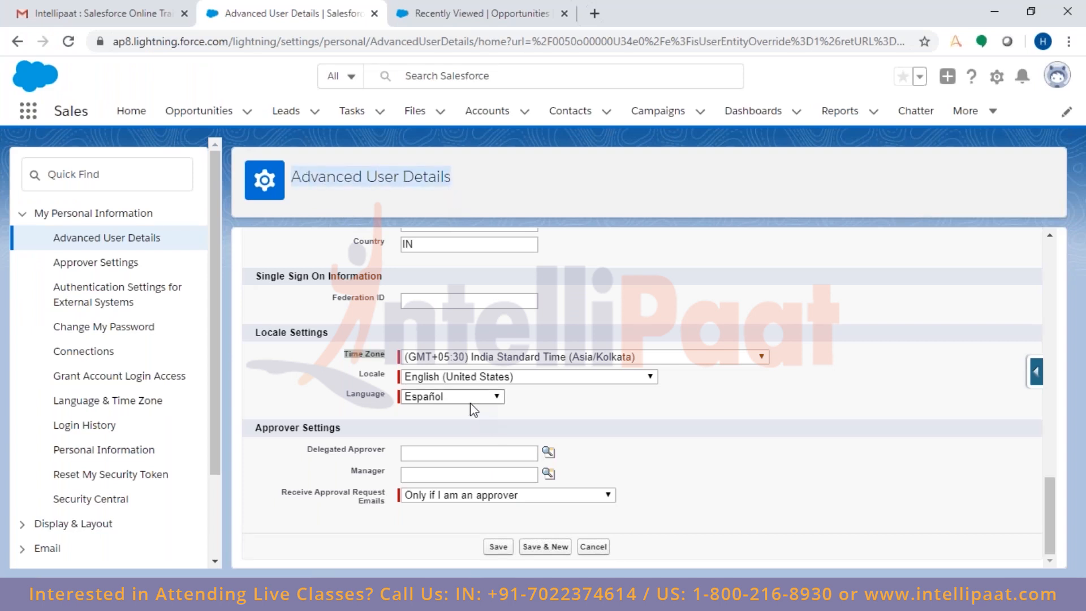
left_click(498, 547)
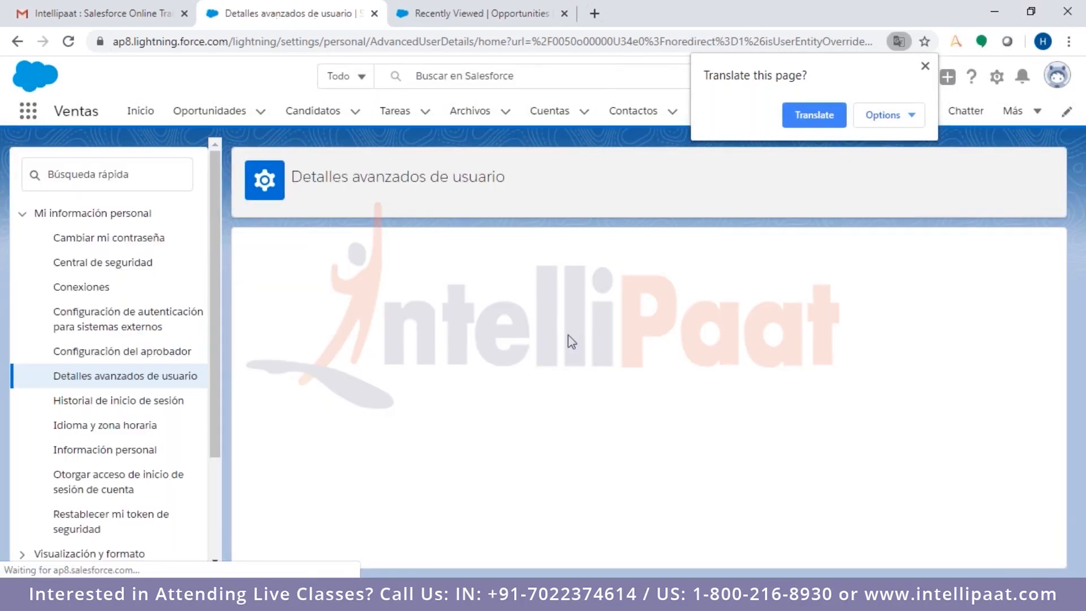
left_click_drag(294, 177, 485, 187)
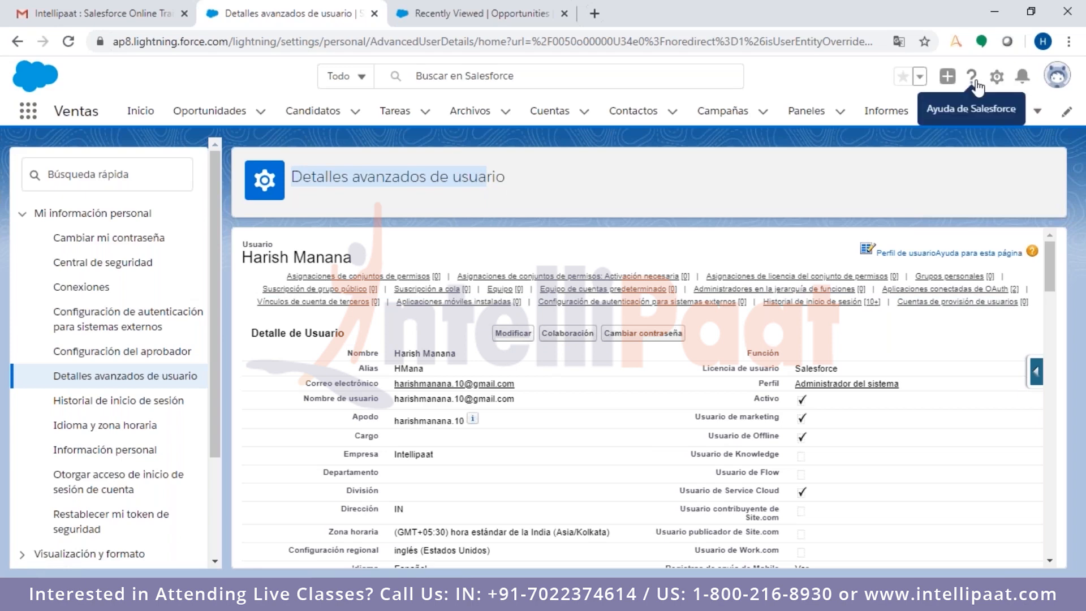
left_click(513, 333)
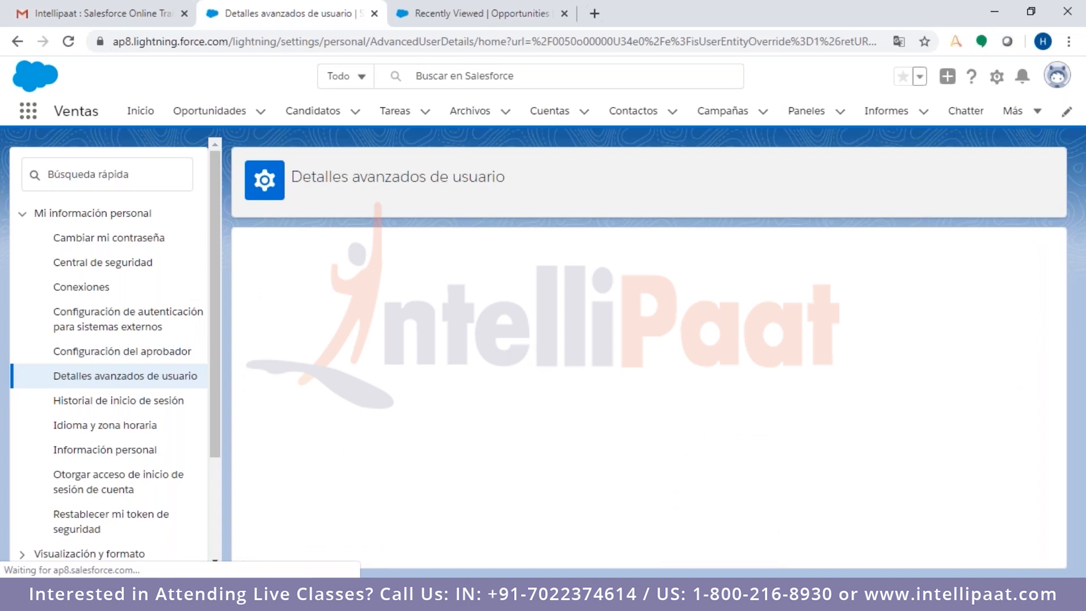
- Switch the language back to English, save and reload, then go to Change My Password
scroll(638, 395, "down", 10)
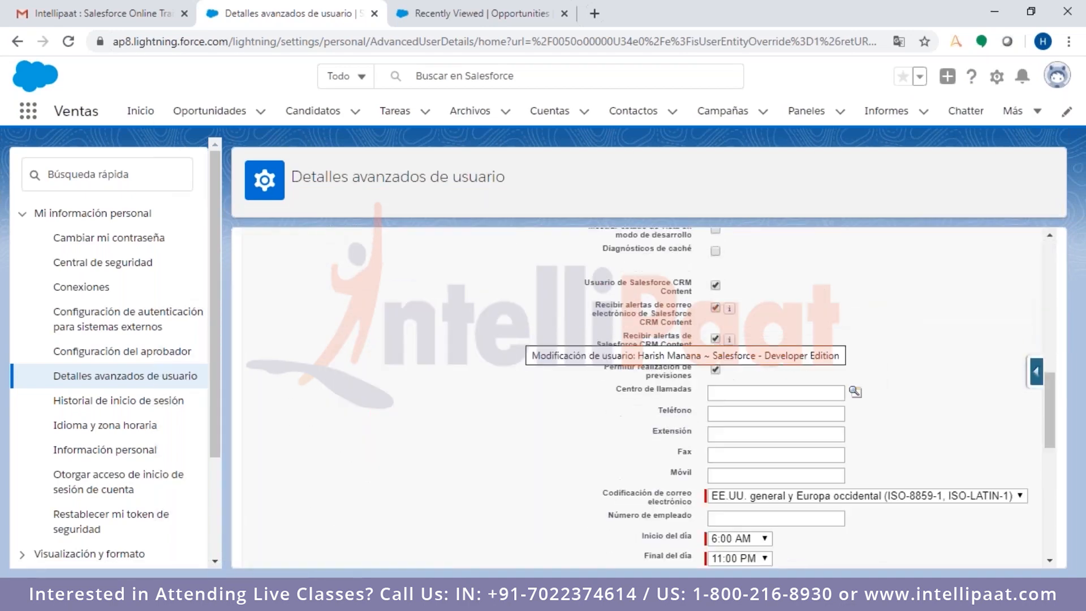
scroll(639, 395, "down", 5)
scroll(639, 396, "down", 3)
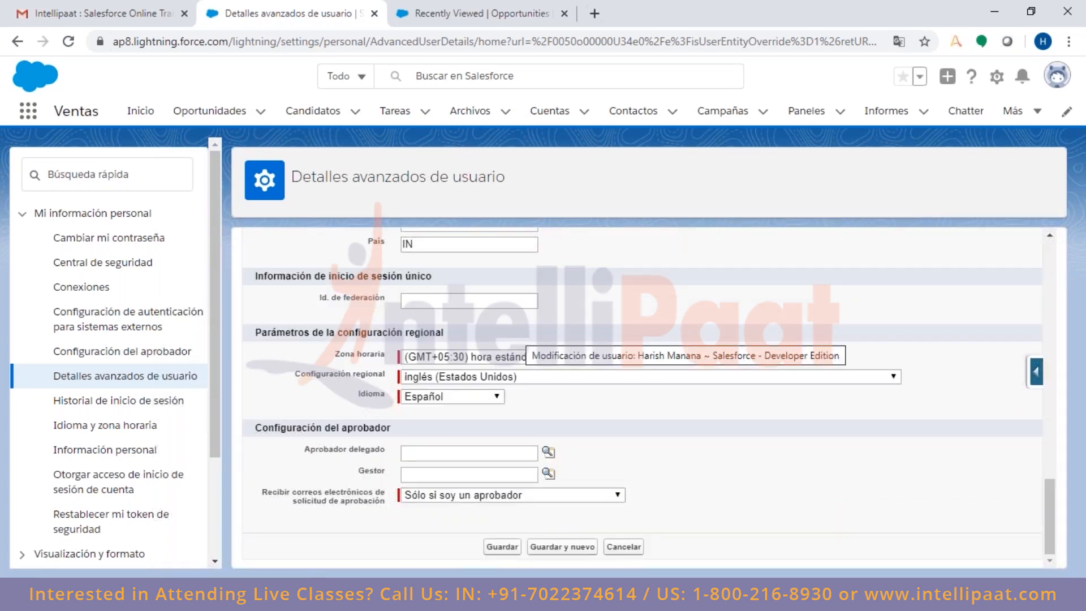
left_click(497, 396)
left_click(442, 156)
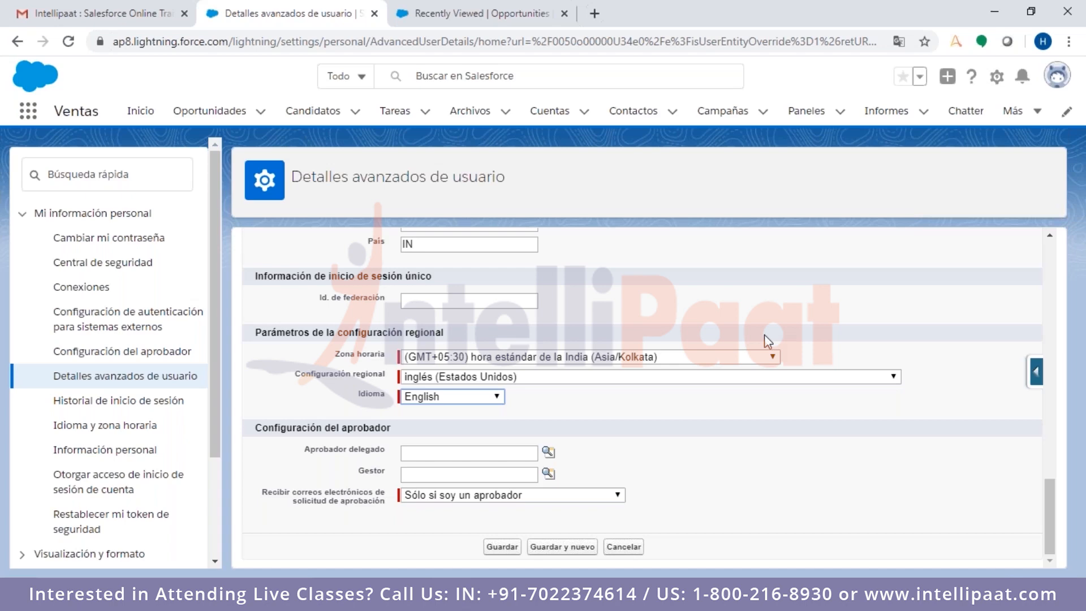
left_click(504, 546)
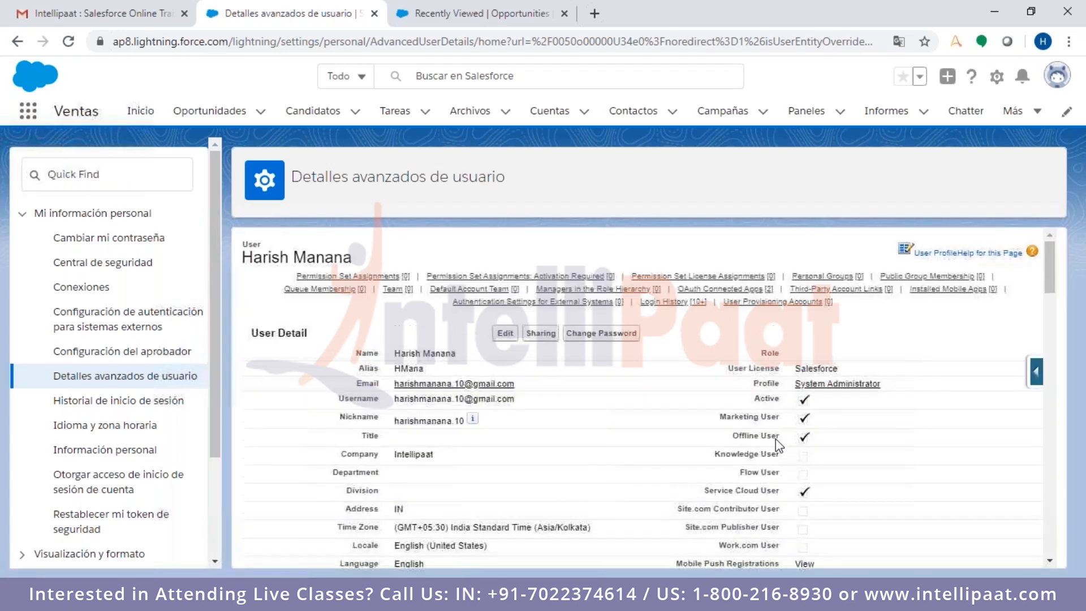
left_click(68, 41)
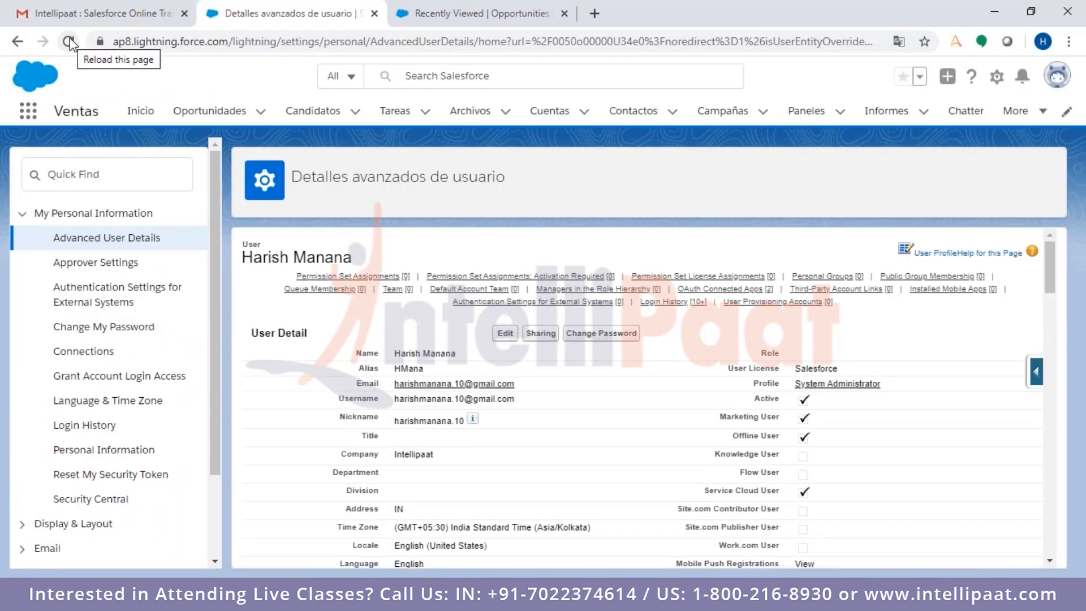
left_click(111, 328)
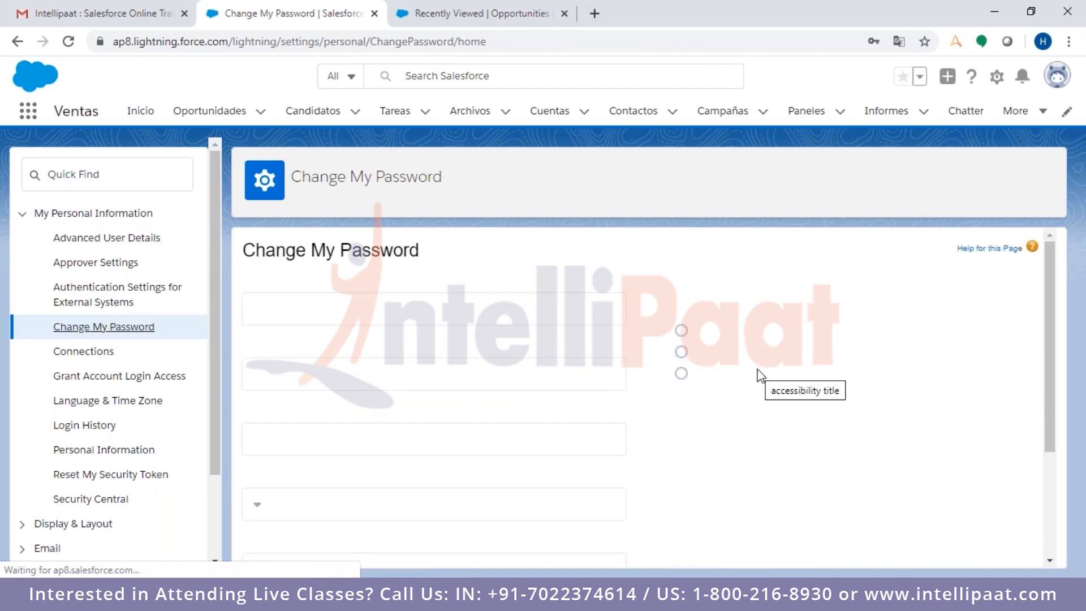
- Scroll the Change My Password form down to its Save button
left_click_drag(1048, 314, 1048, 331)
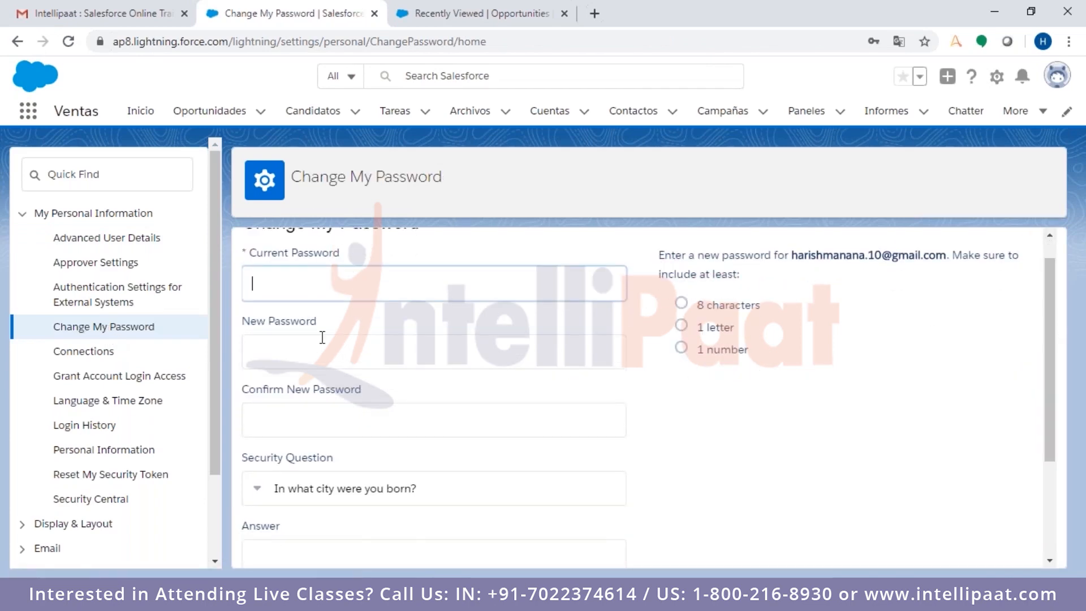
left_click_drag(1048, 341, 1046, 480)
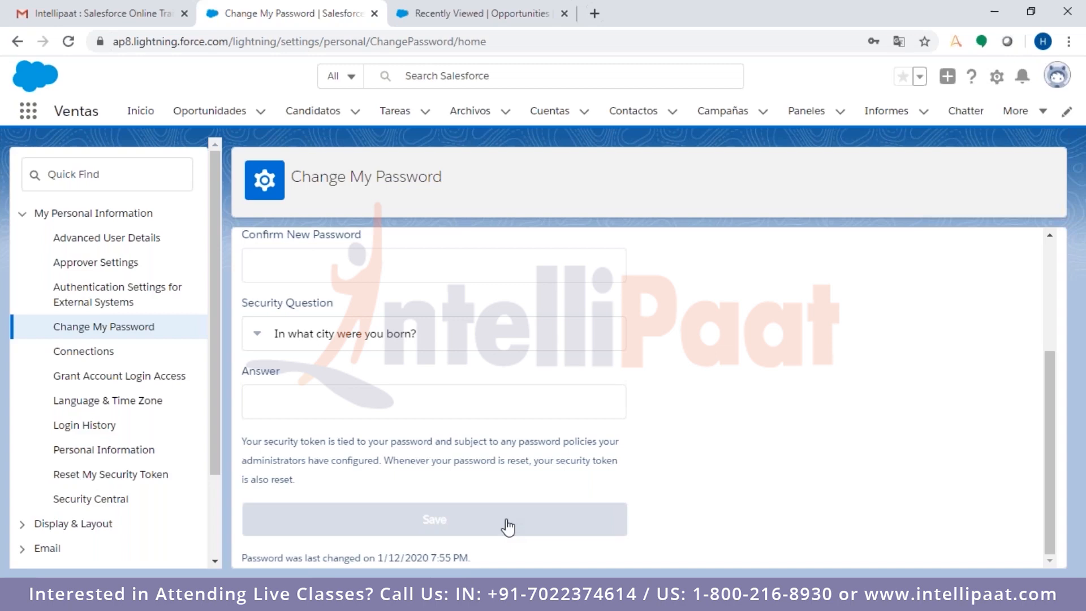
- Go to Grant Account Login Access under My Personal Information via the gear menu
left_click(997, 77)
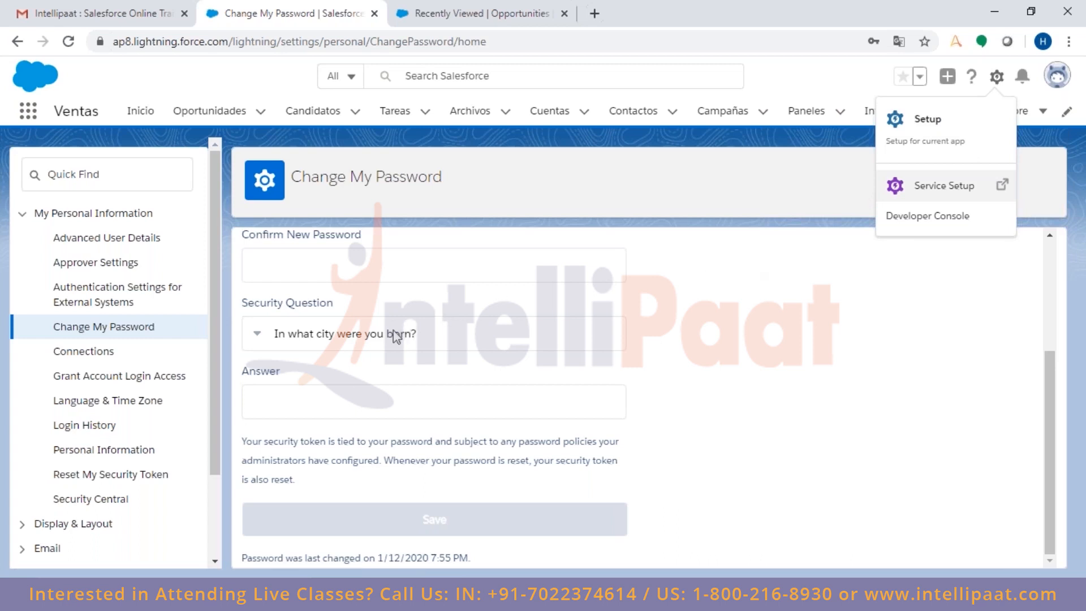
left_click(115, 383)
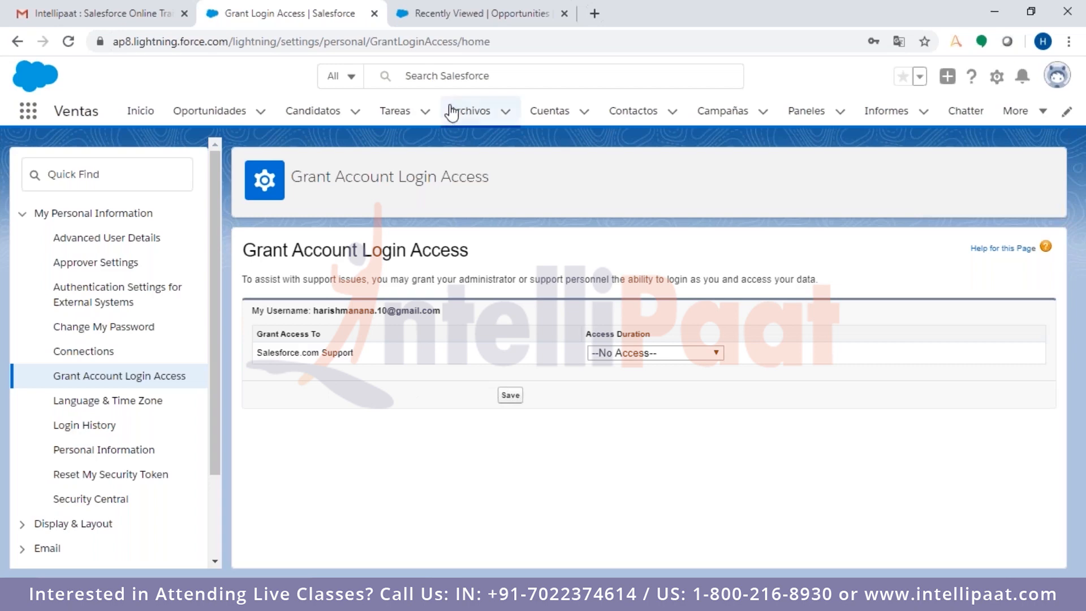
- Open Setup in a new tab and show the All Users list
left_click(480, 18)
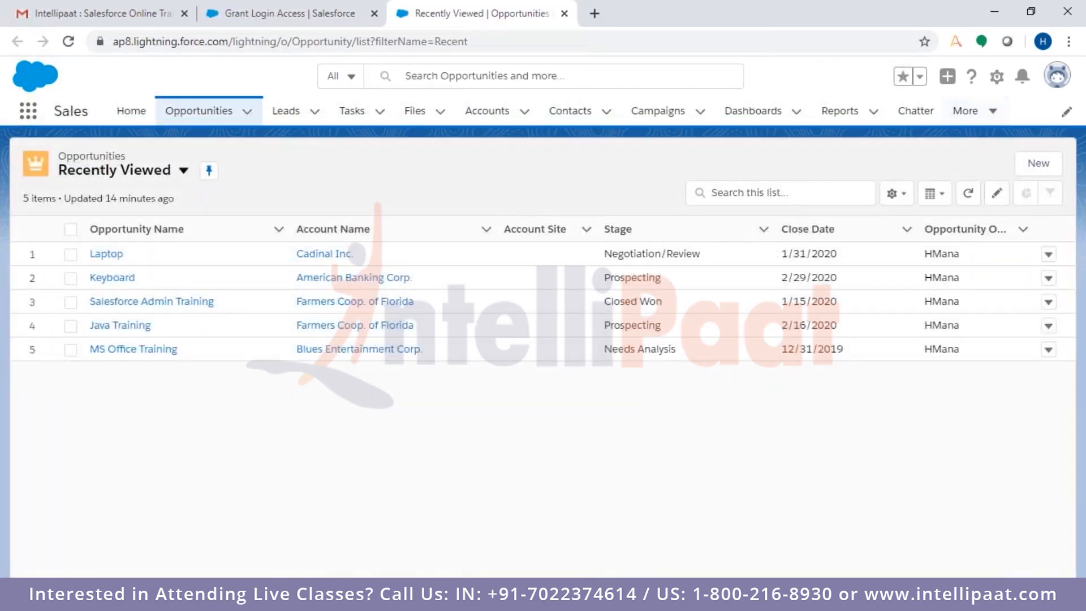
left_click(996, 77)
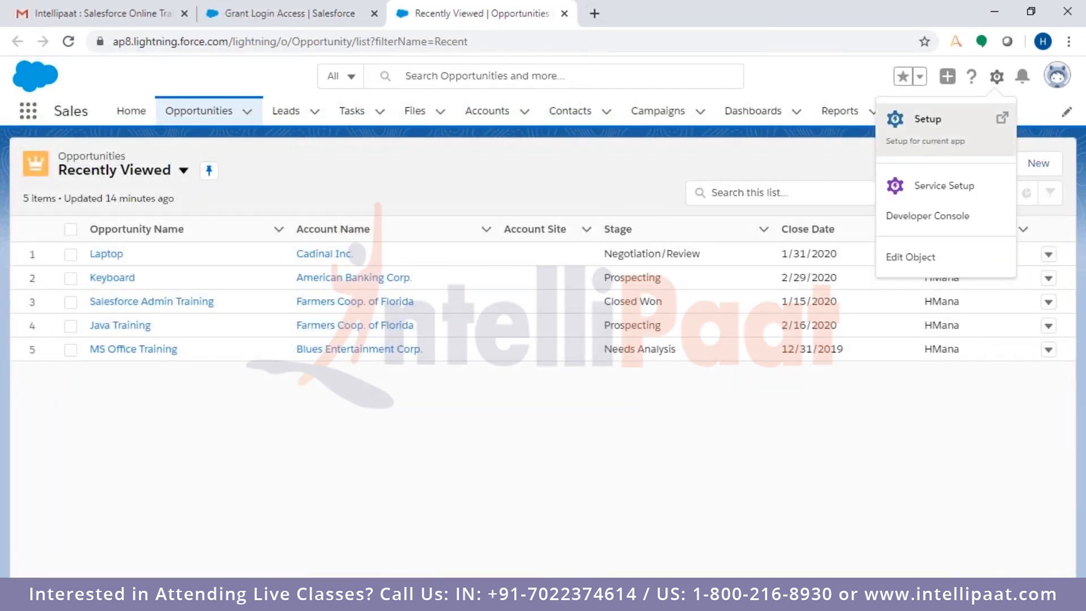
left_click(933, 138)
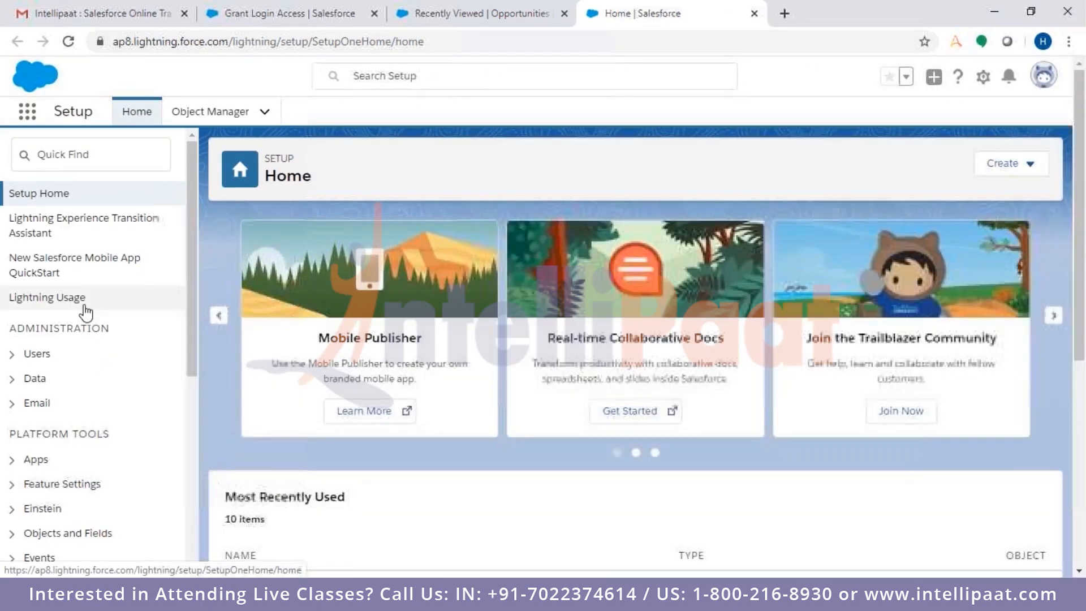
left_click(12, 355)
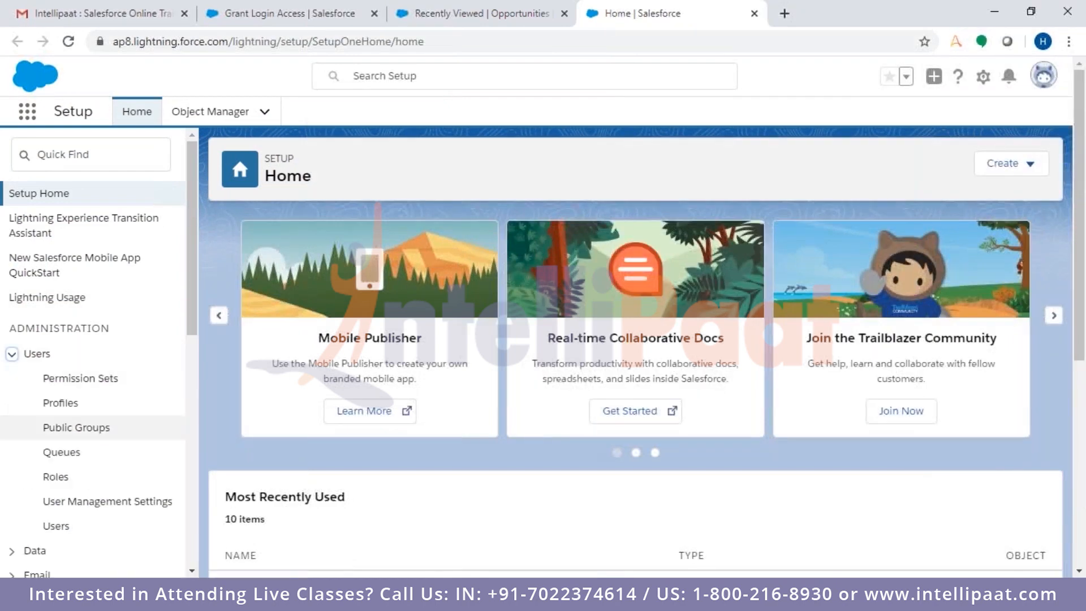
left_click(60, 529)
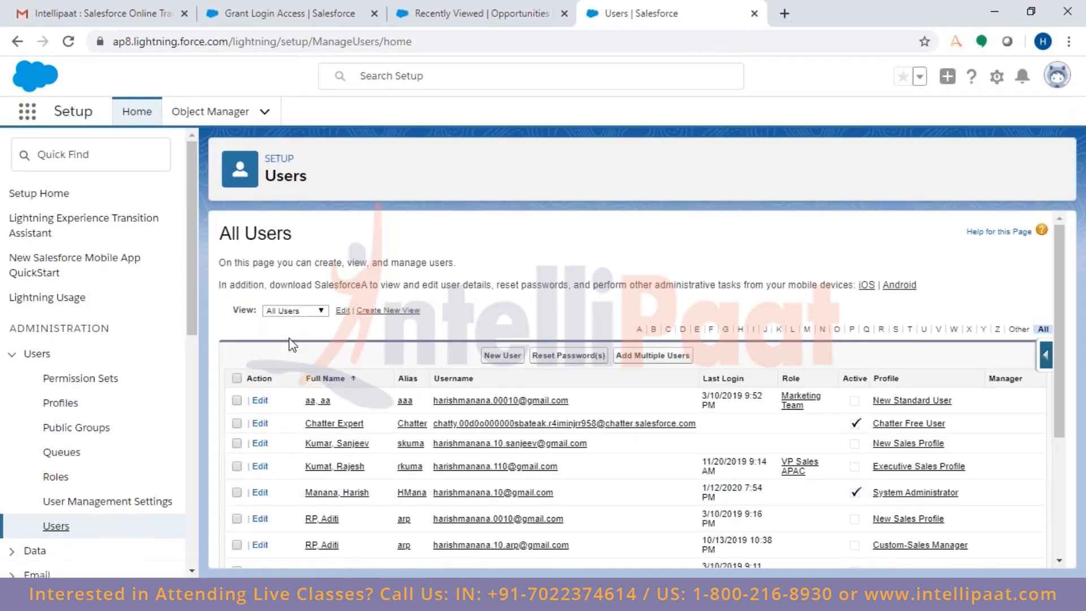
- Scroll the users list, then return to the Grant Account Login Access page
scroll(290, 342, "down", 3)
scroll(289, 344, "down", 1)
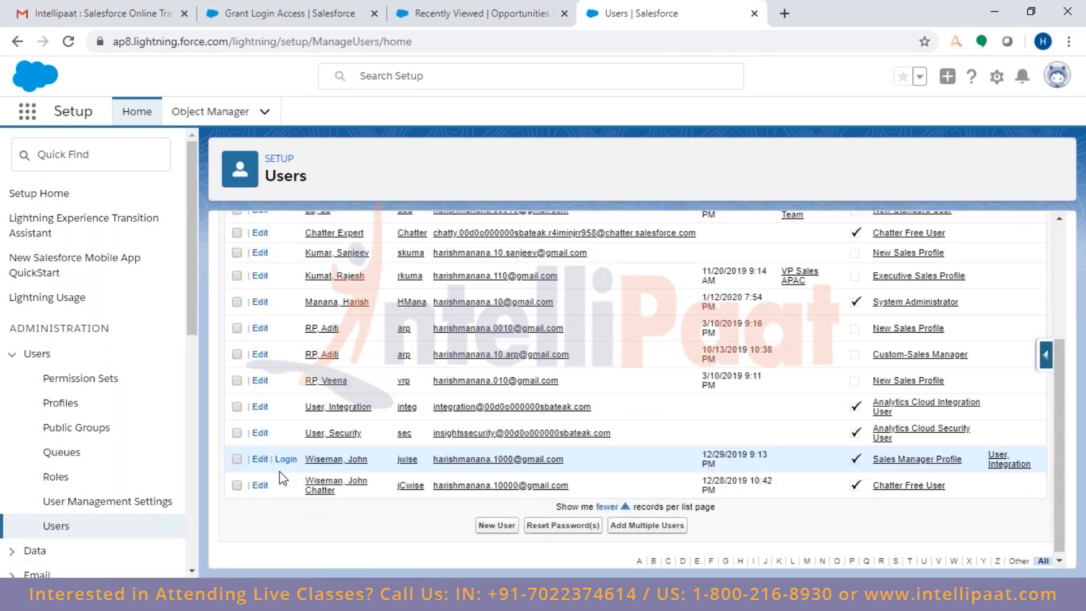
left_click(304, 17)
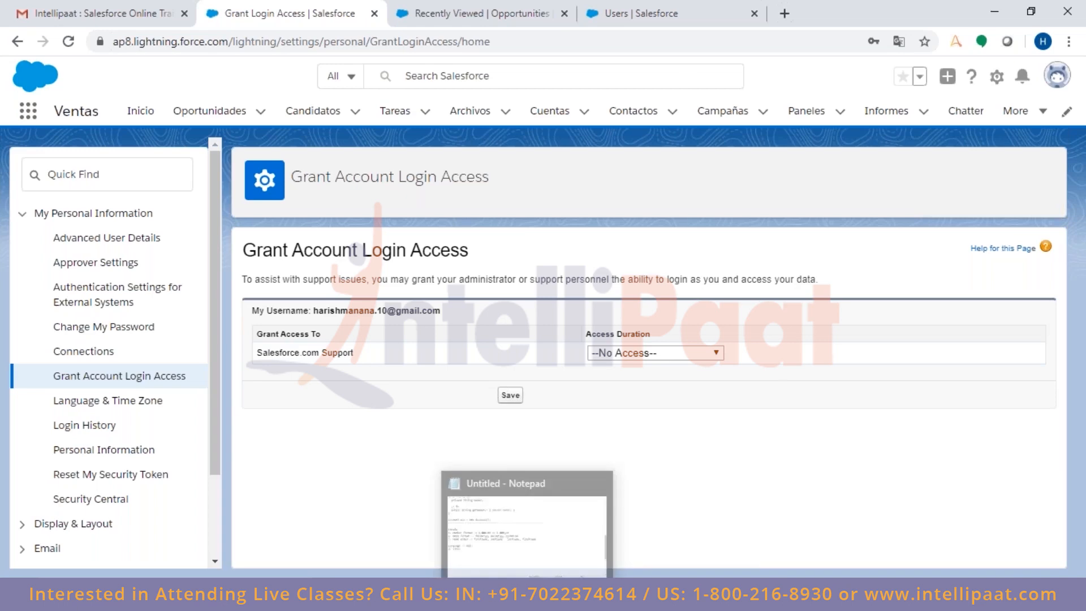
- In Notepad, note that a user can give login access to '1. admin' and '2. salesforce support'
left_click(529, 596)
left_click(88, 427)
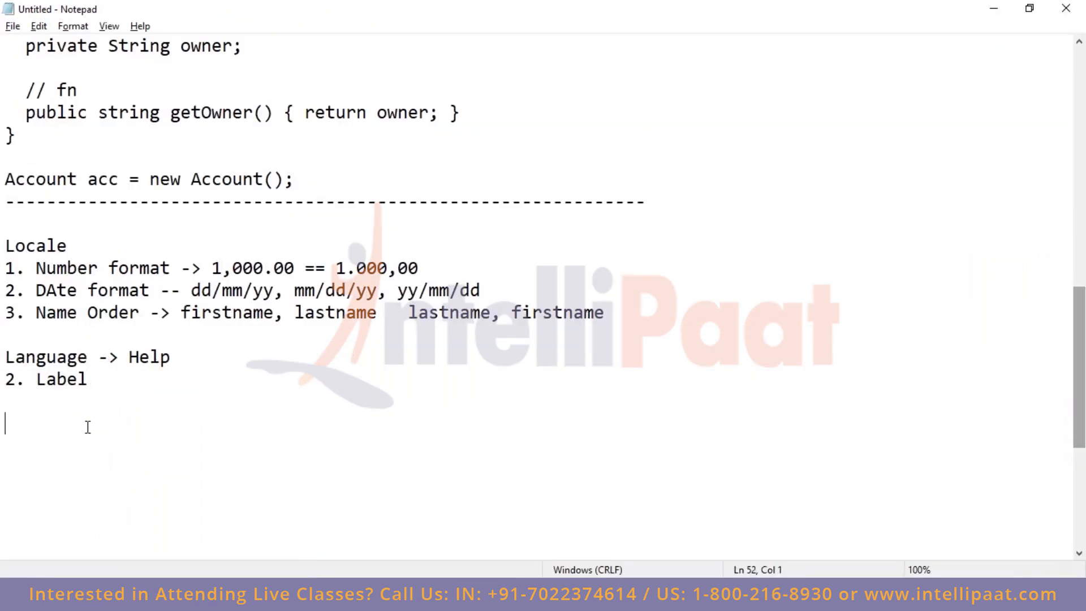
type("A User can g")
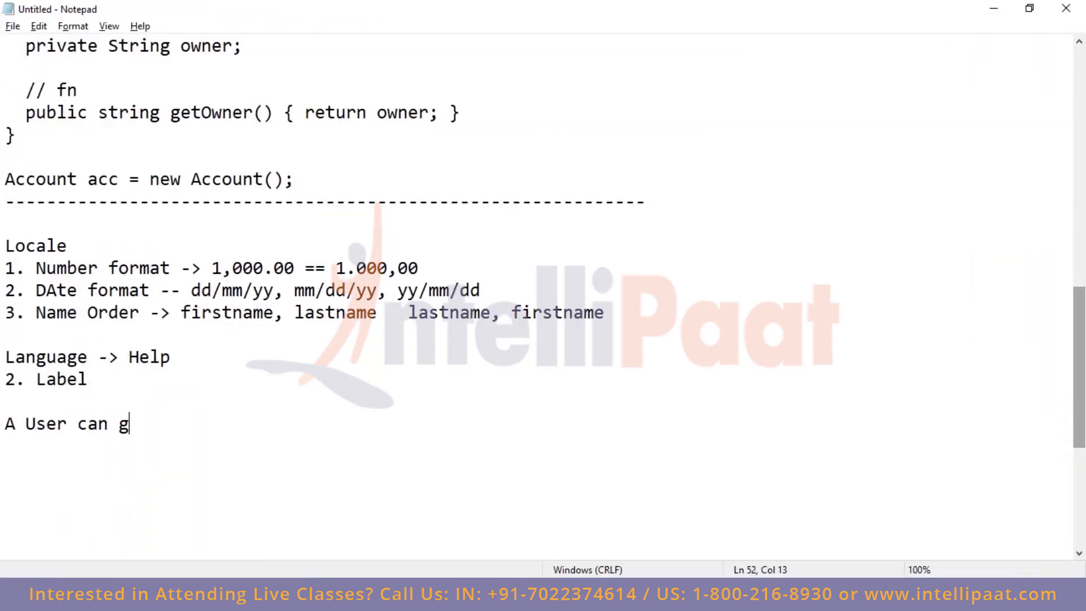
type("ive 2 person hi")
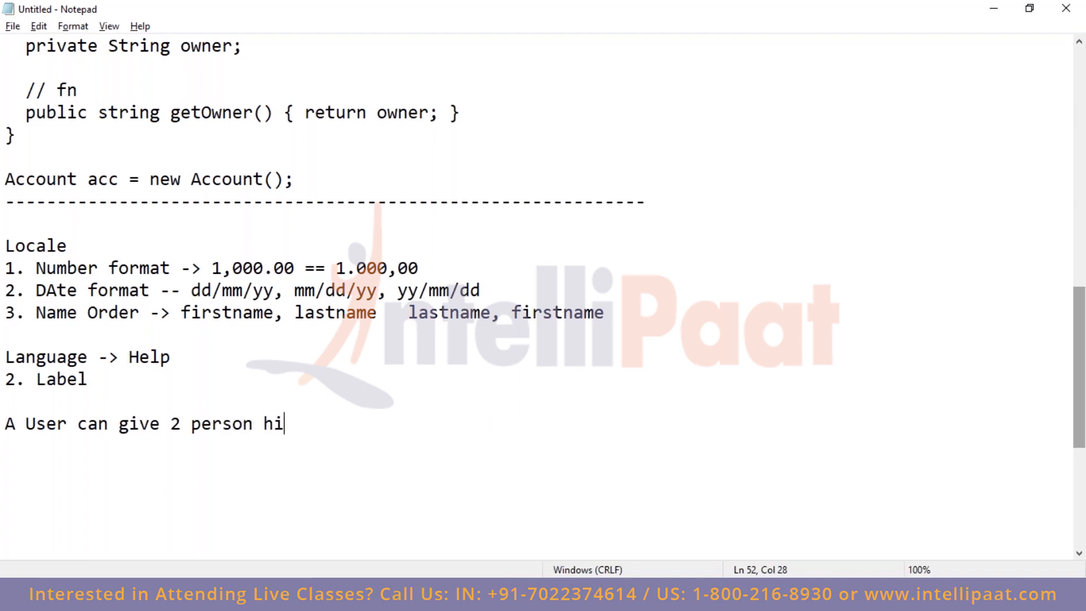
type("s login access")
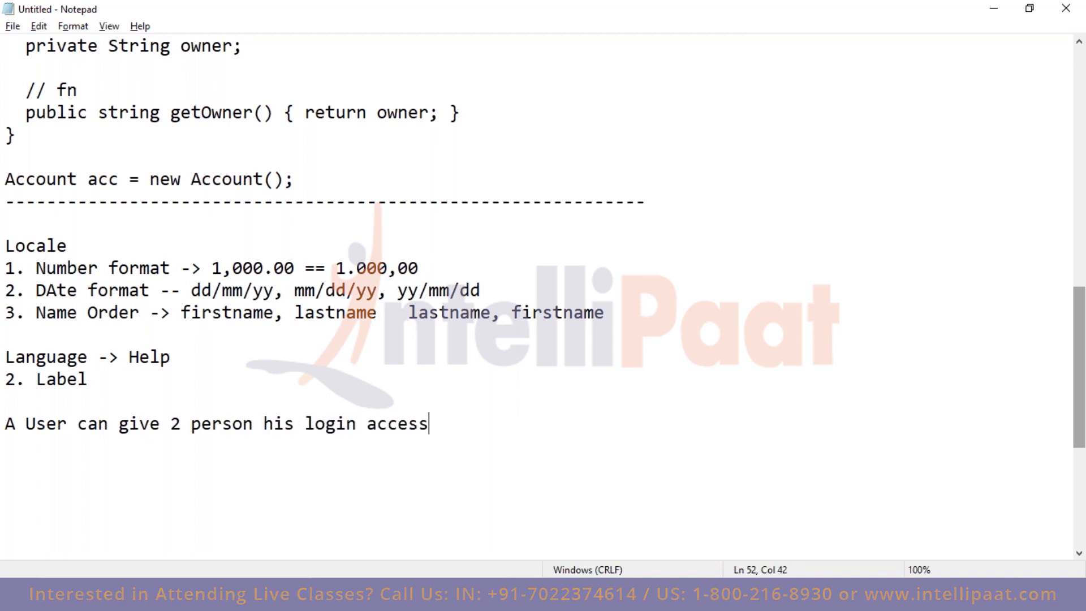
key("Return")
type("1. admin")
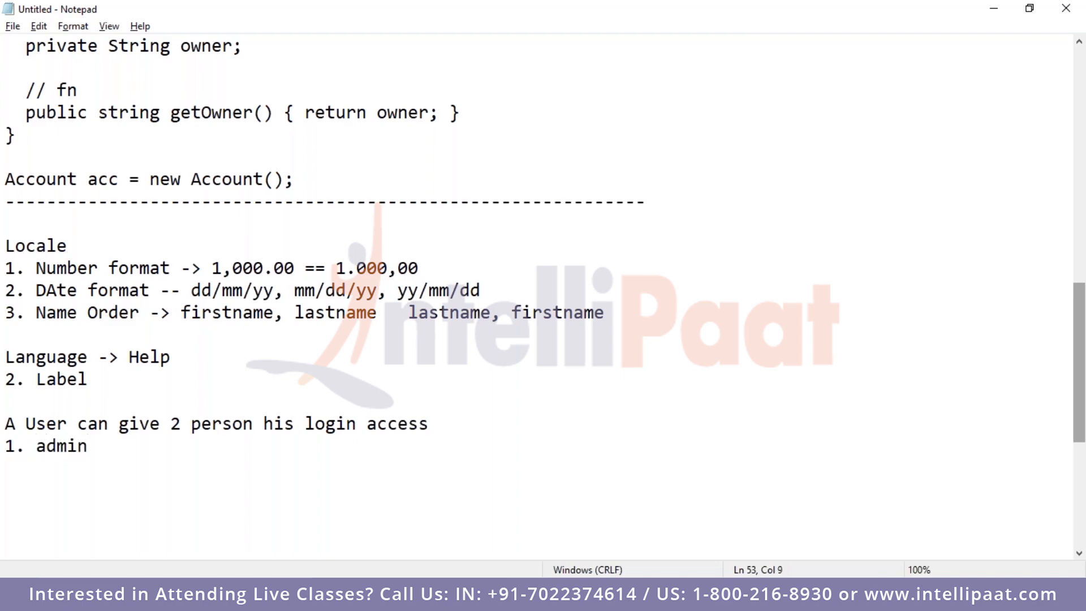
key("Return")
type("2. salesforce support")
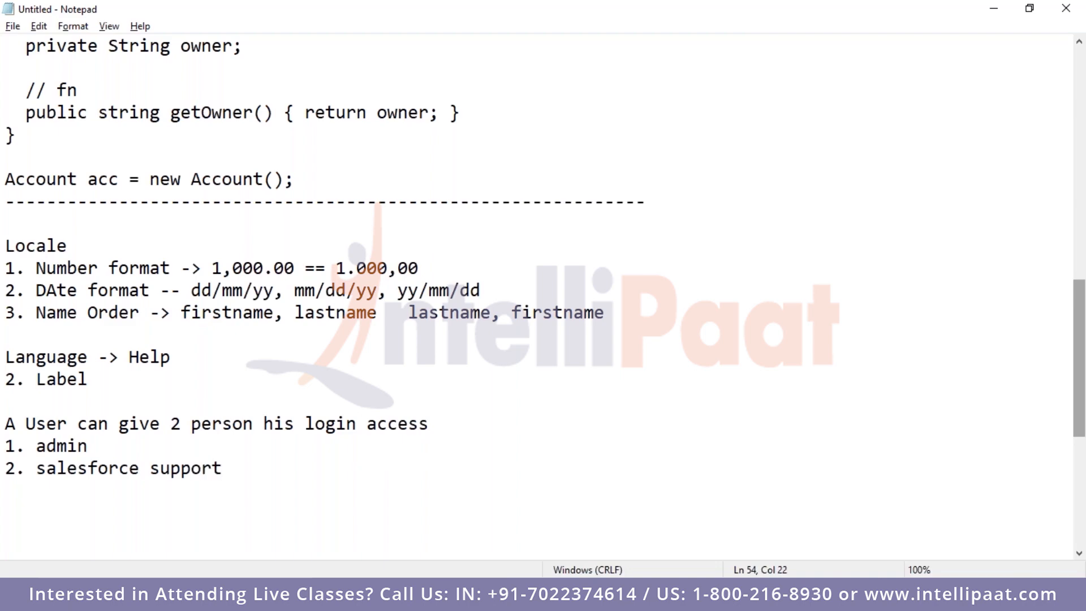
key("alt+Tab")
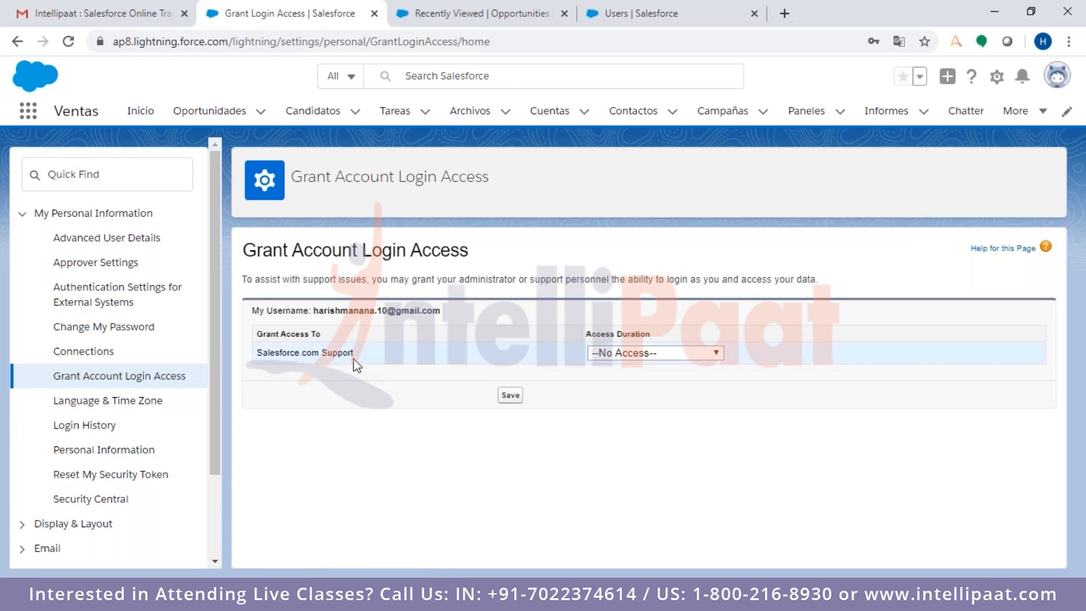
- Grant Salesforce.com Support '1 Week (exp. 1/18/2020)' login access, save, and return to Users
left_click(716, 355)
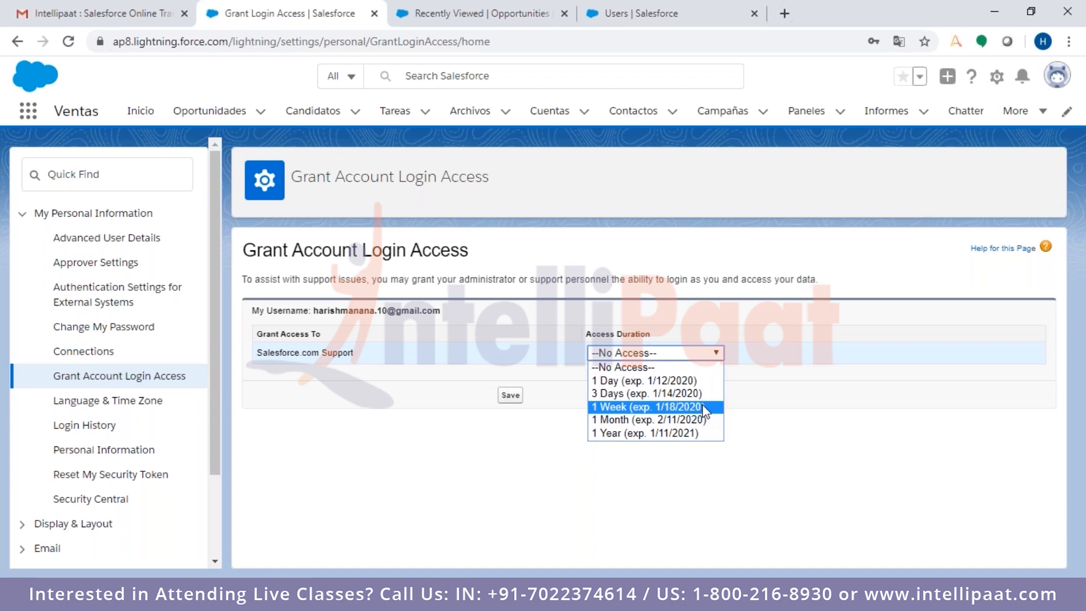
left_click(703, 407)
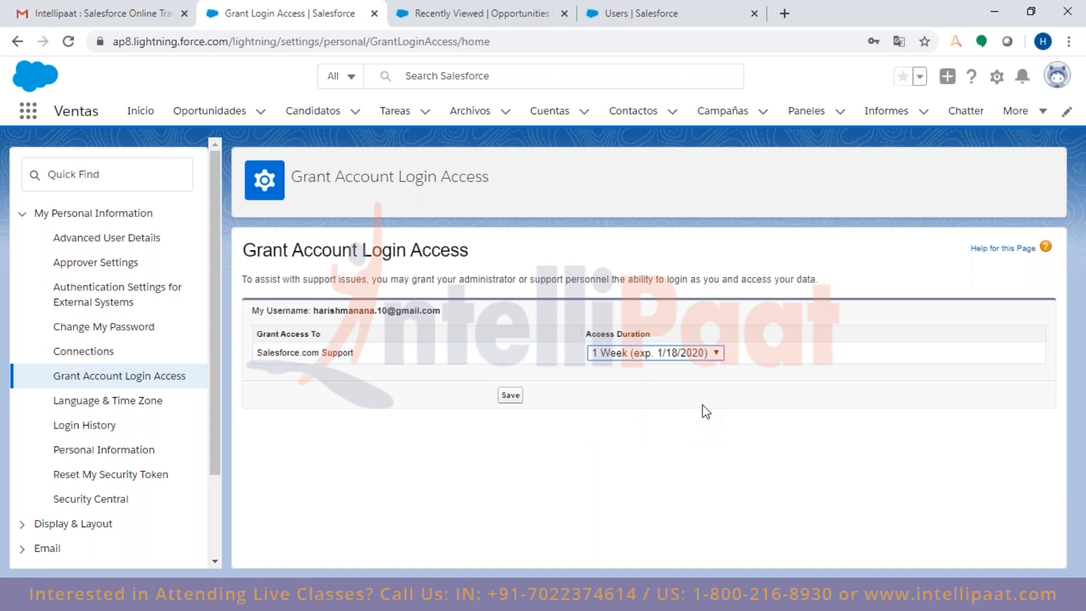
left_click(511, 398)
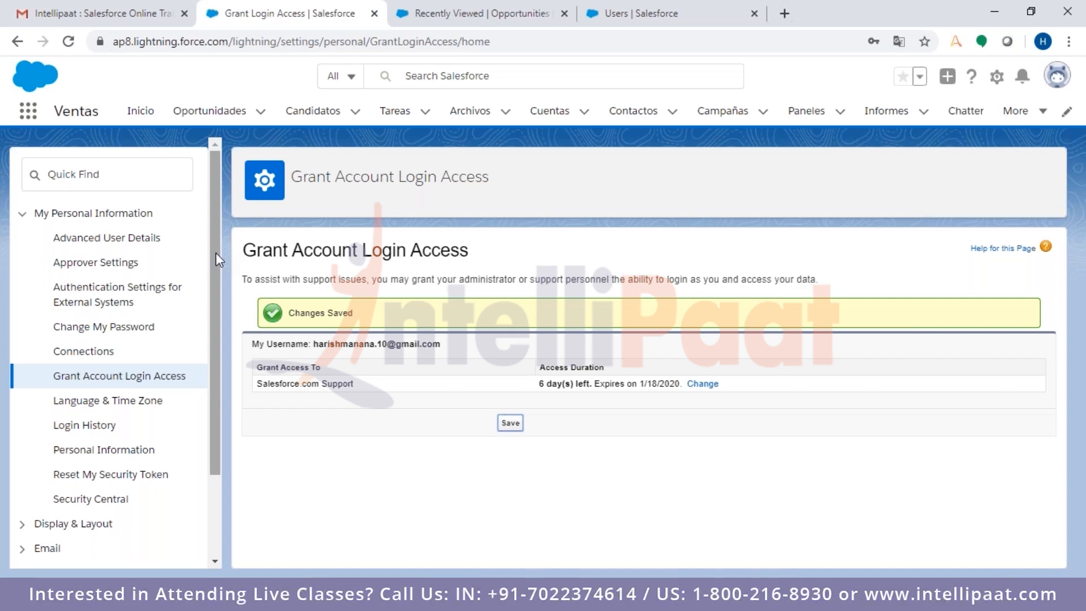
left_click(630, 13)
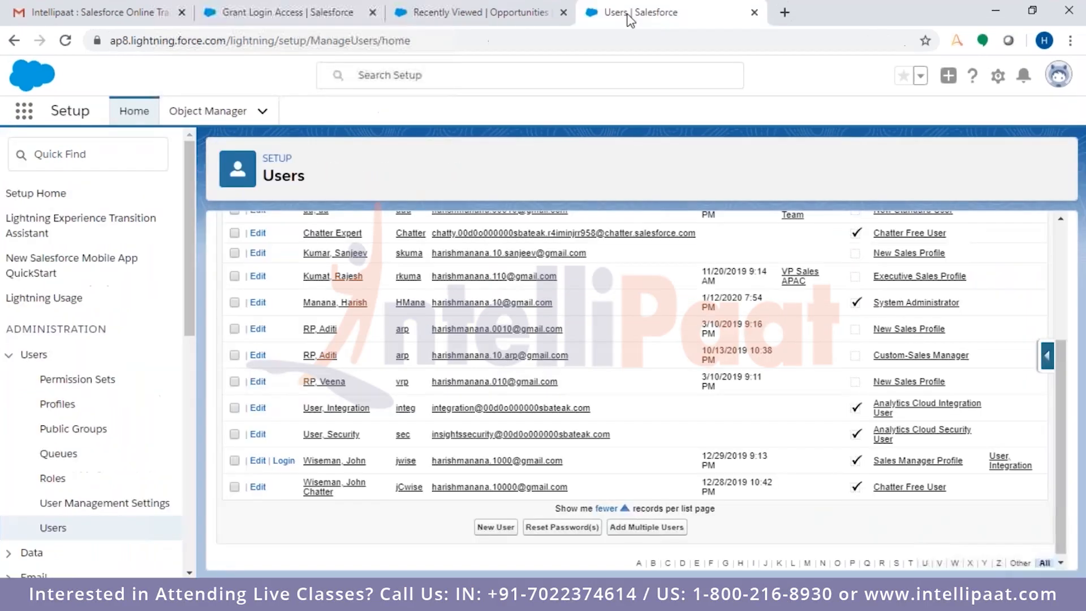
left_click(116, 150)
- Open Setup in a new tab and find Login Access Policies via Quick Find 'login'
type("login")
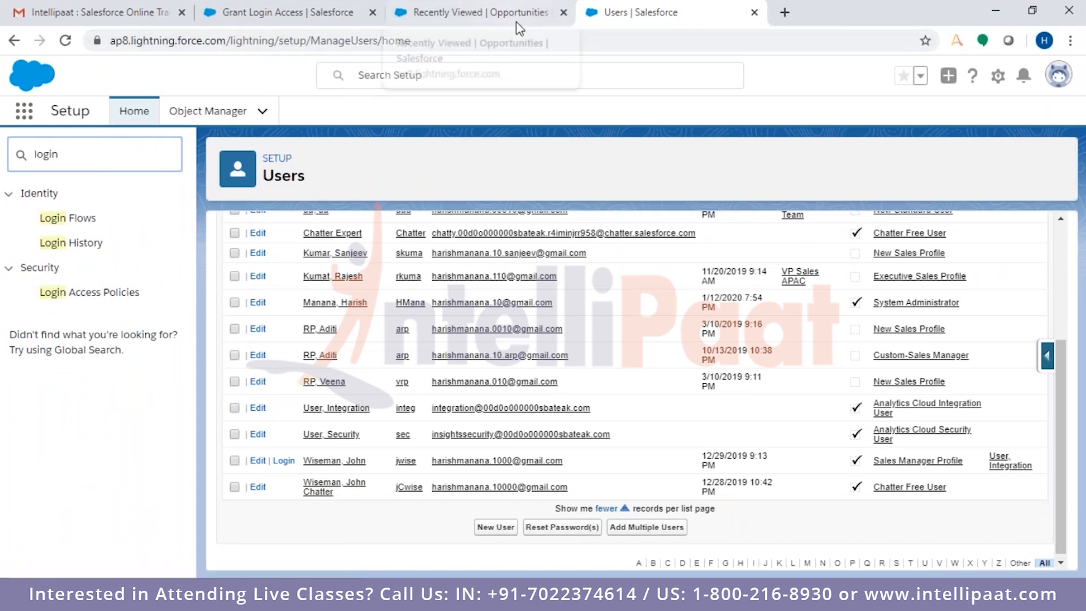
left_click(563, 13)
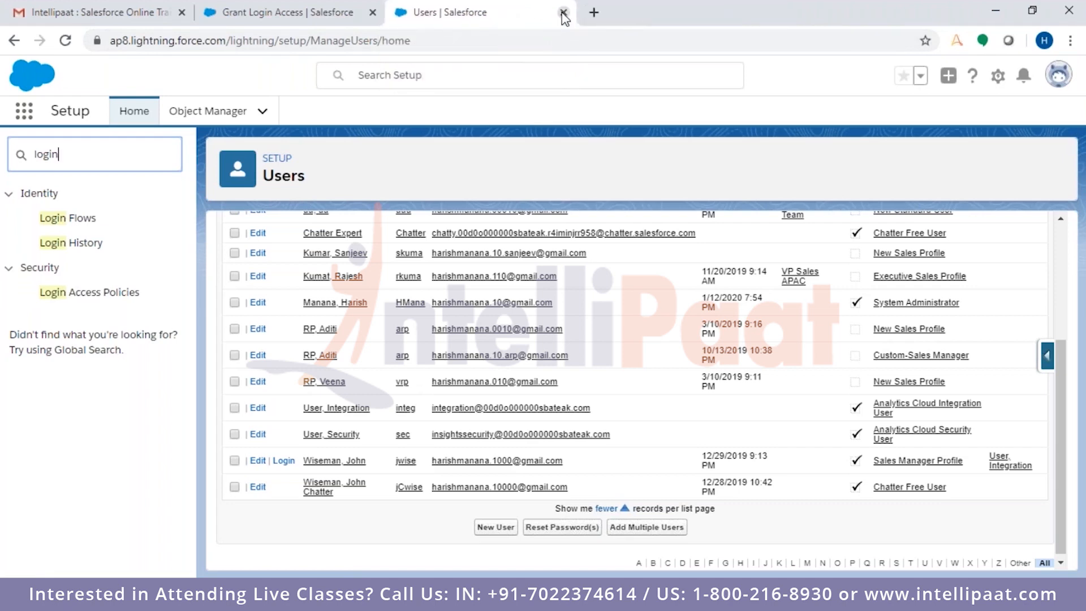
left_click(998, 79)
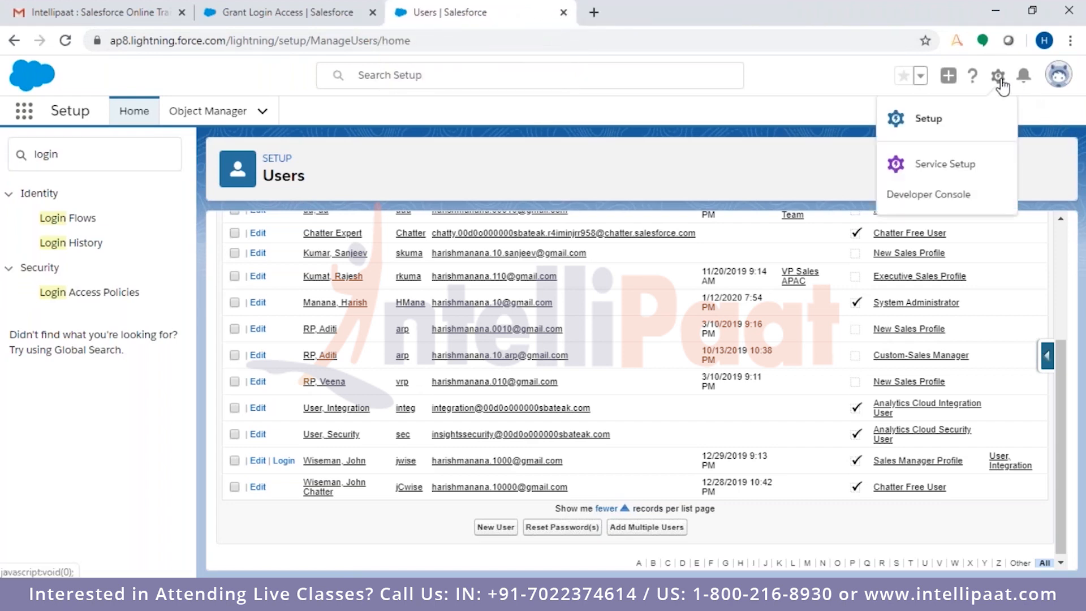
left_click(930, 118)
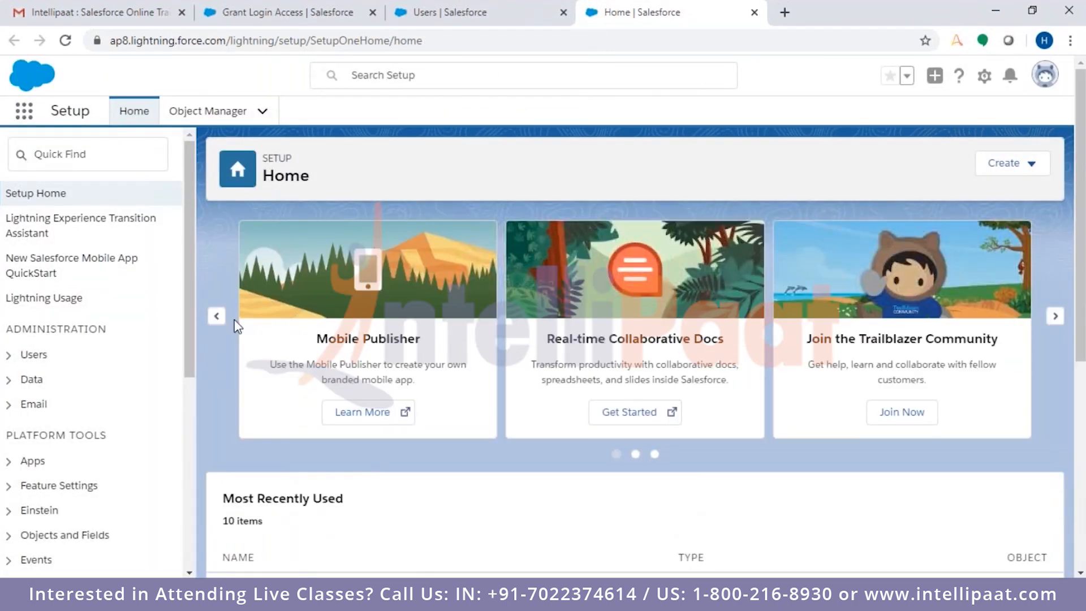
left_click(94, 156)
type("lo")
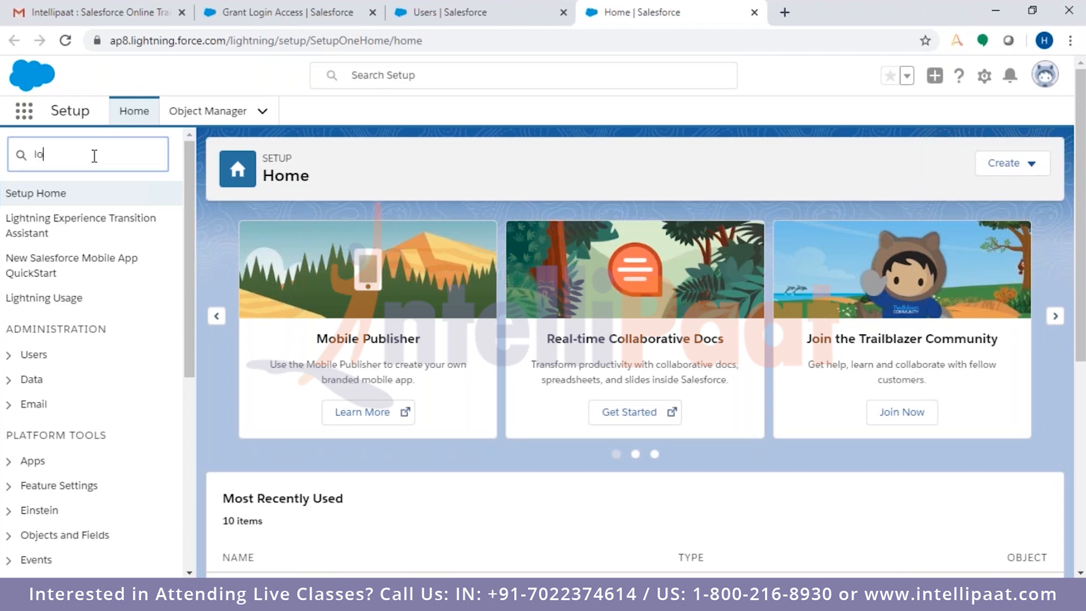
type("gin")
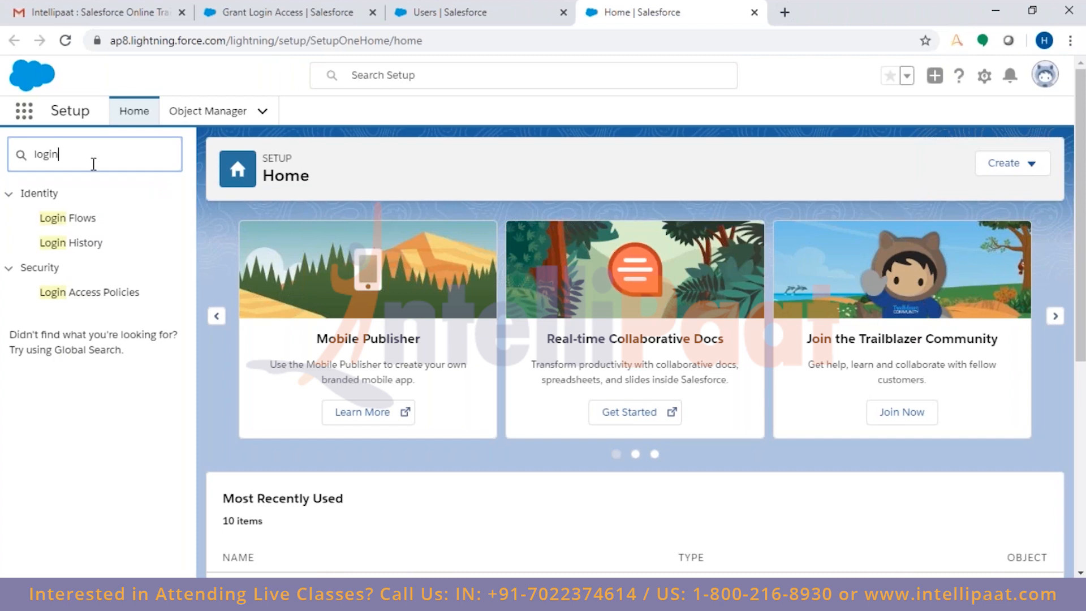
left_click(86, 295)
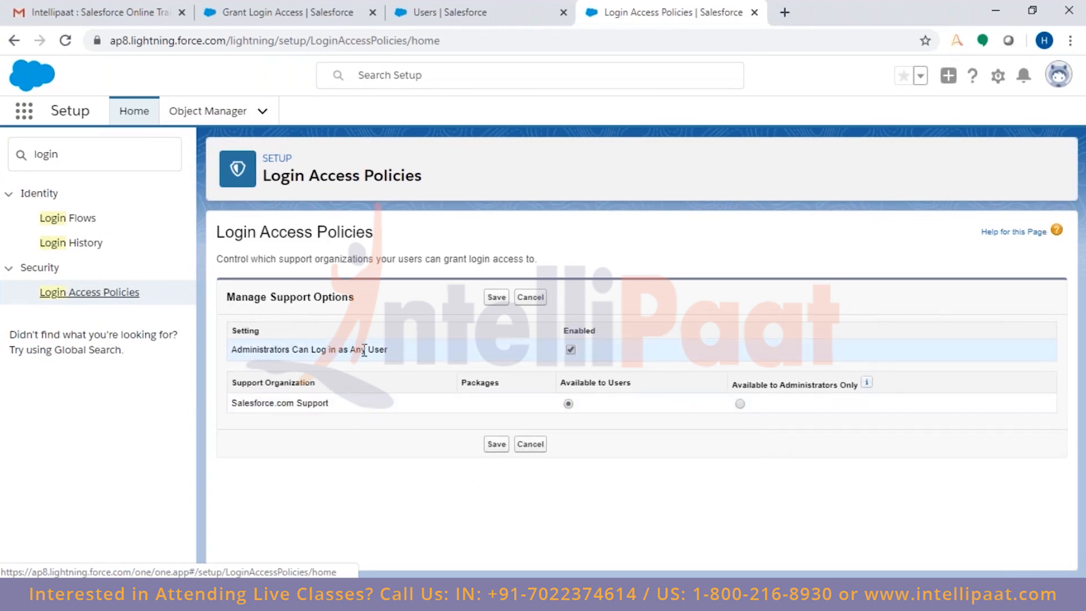
- Uncheck administrators logging in as any user, set Support to 'Available to Administrators Only', and save
left_click(570, 349)
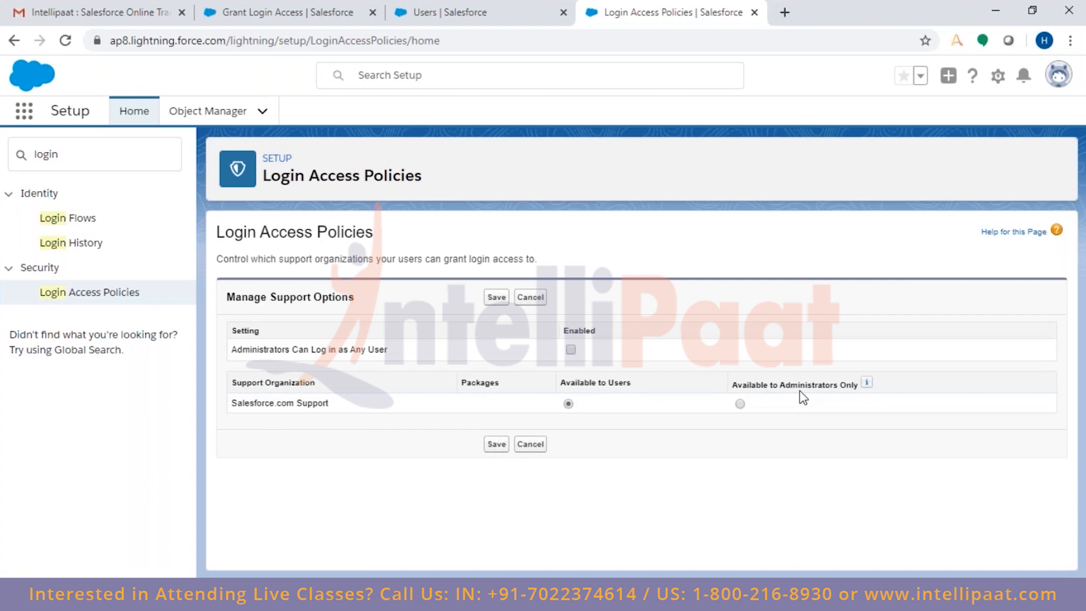
left_click(740, 404)
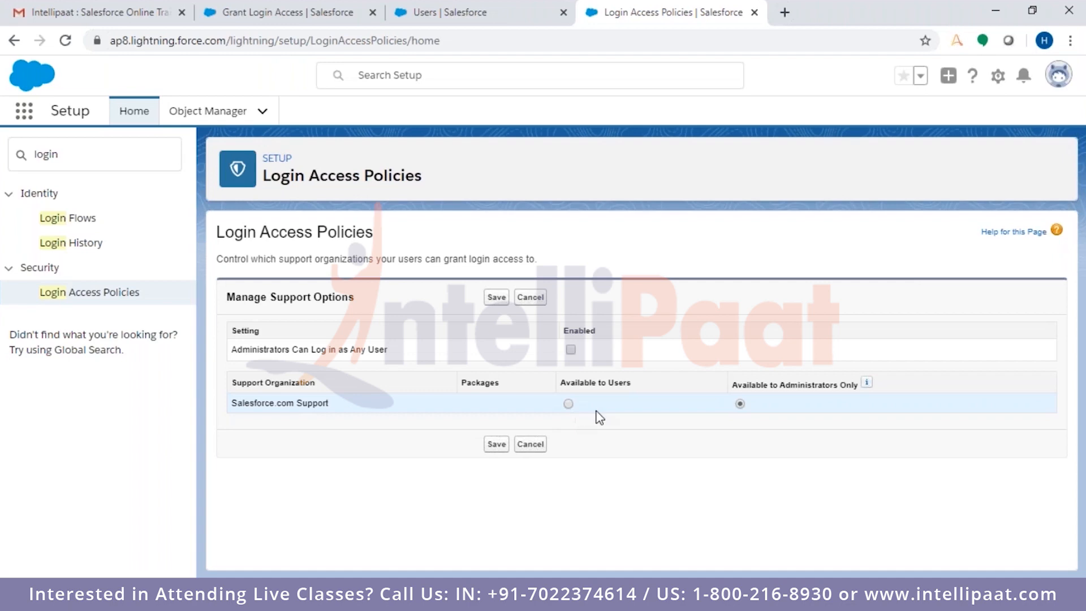
left_click(497, 445)
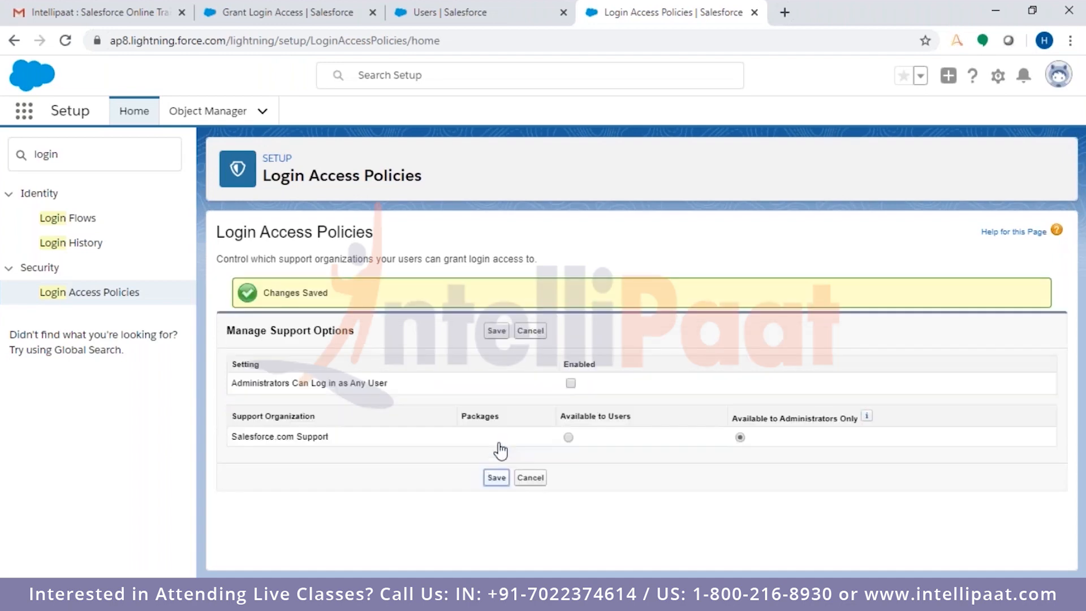
left_click(450, 16)
- Reload Grant Account Login Access to reveal Your Company's Administrator, then open Reset My Security Token
left_click(290, 14)
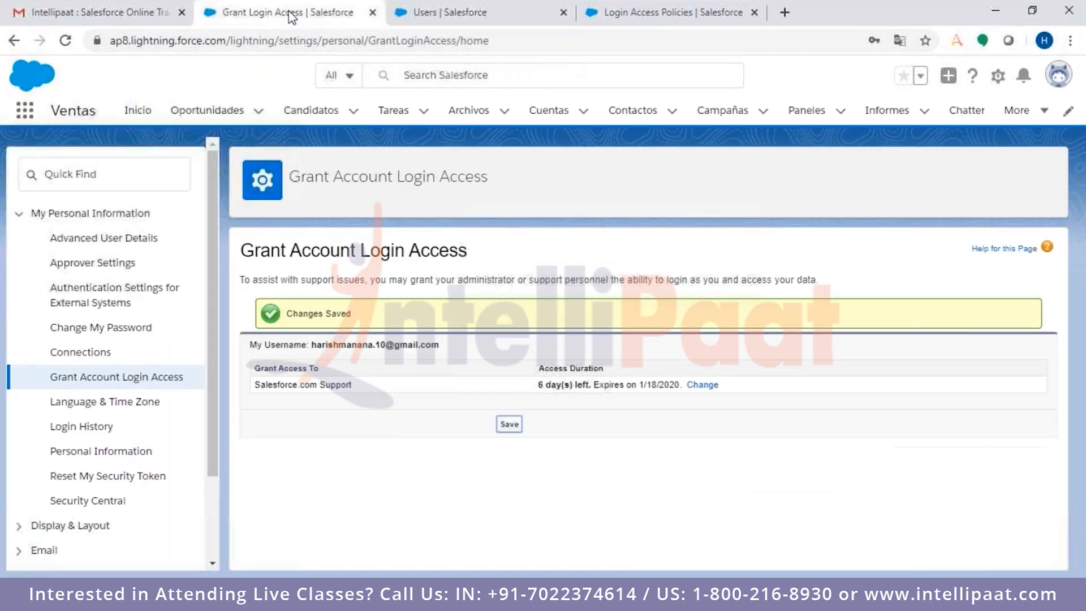
left_click(65, 40)
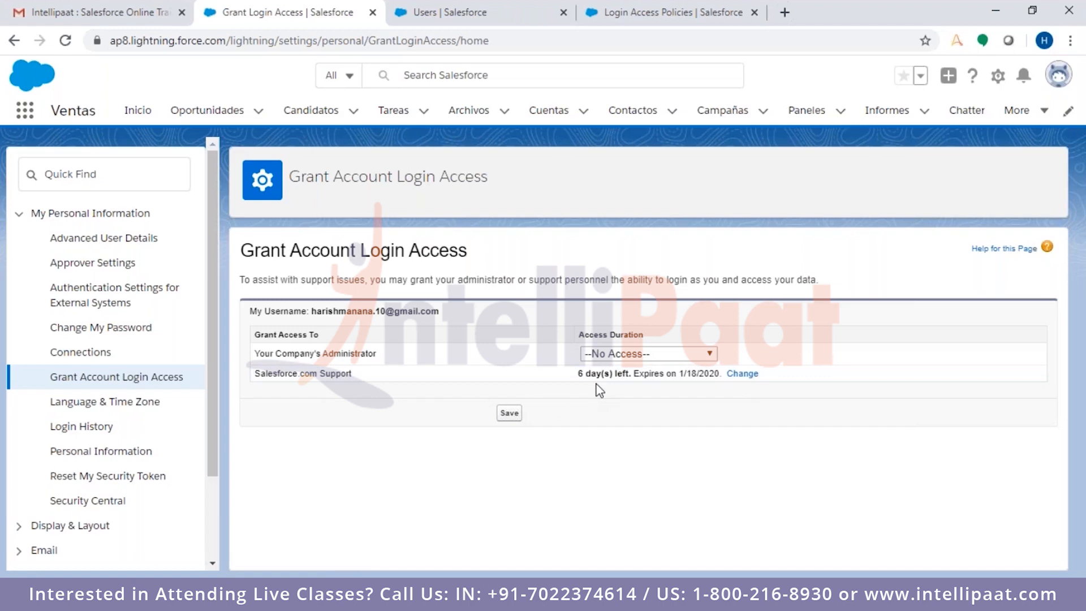
left_click_drag(284, 353, 372, 355)
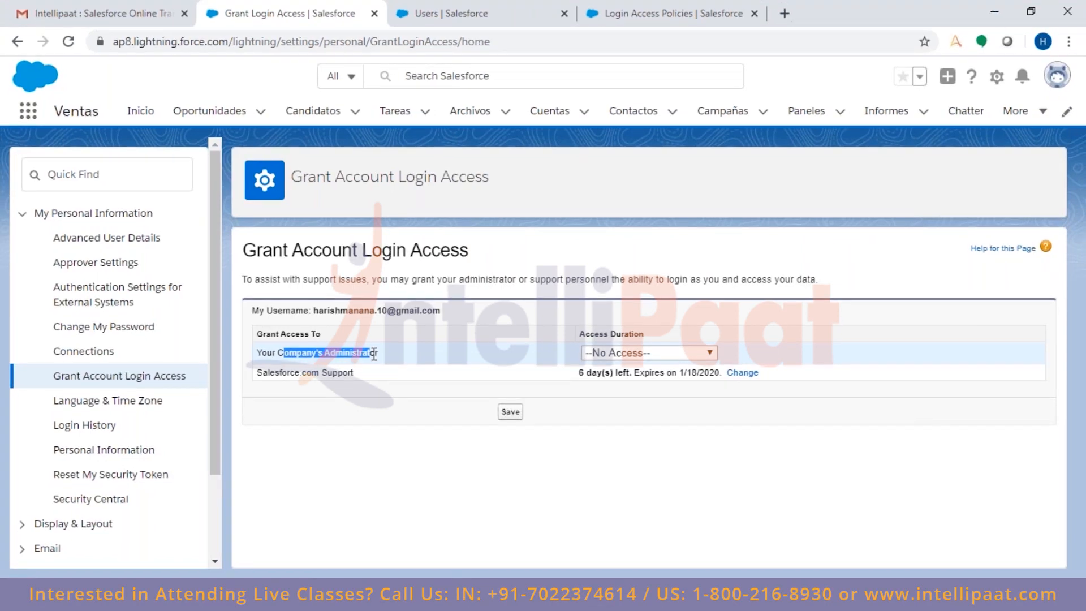
left_click(151, 477)
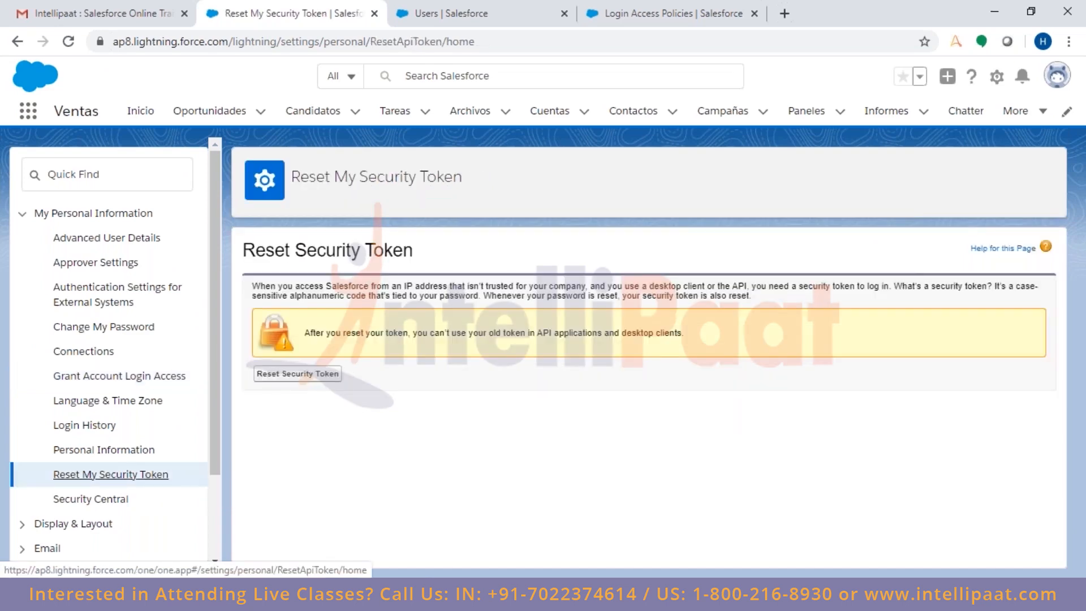
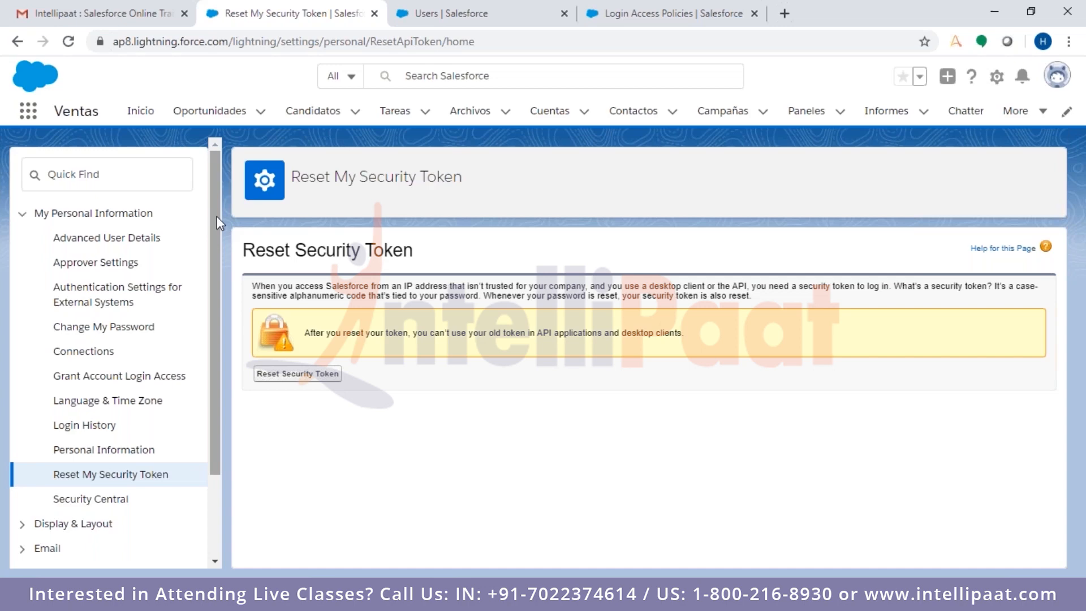
- Add an 'Admin Activities' heading with a dashed underline to the Notepad notes, then return to Salesforce
key("alt+Tab")
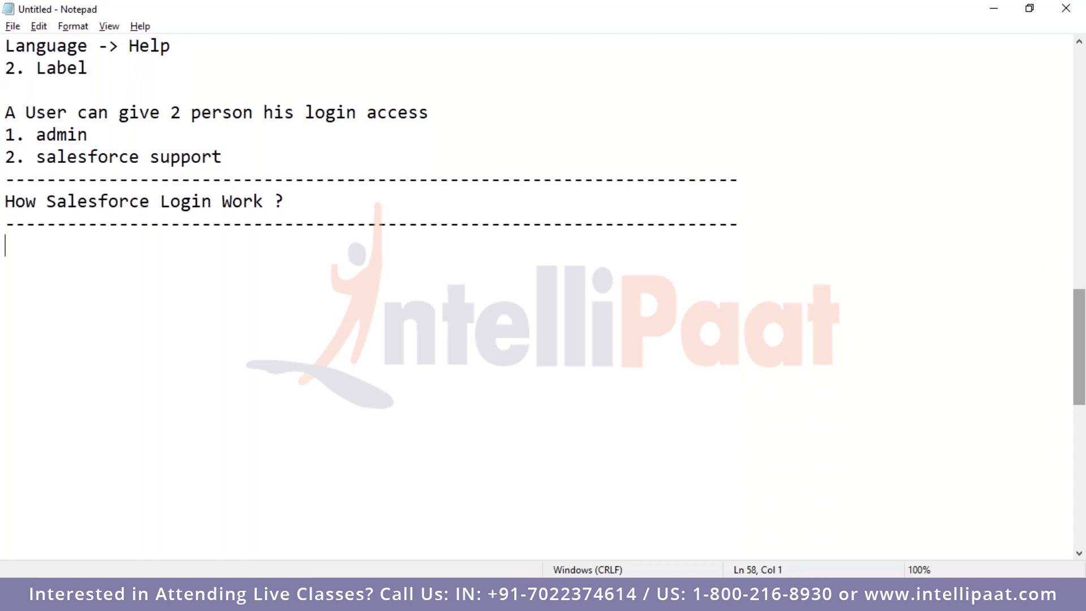
type("Admin ")
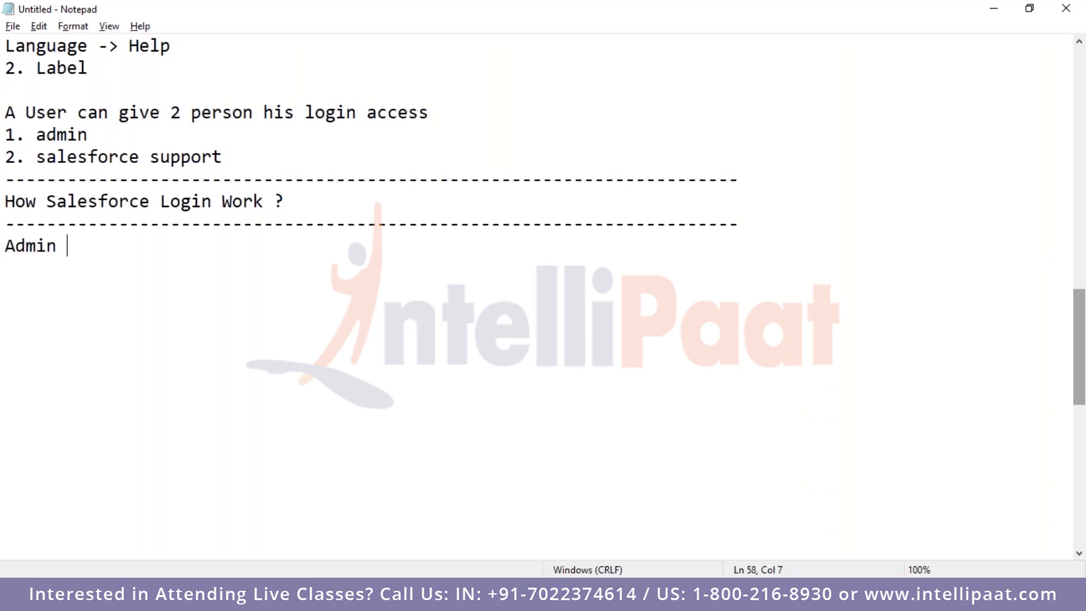
type("Activities")
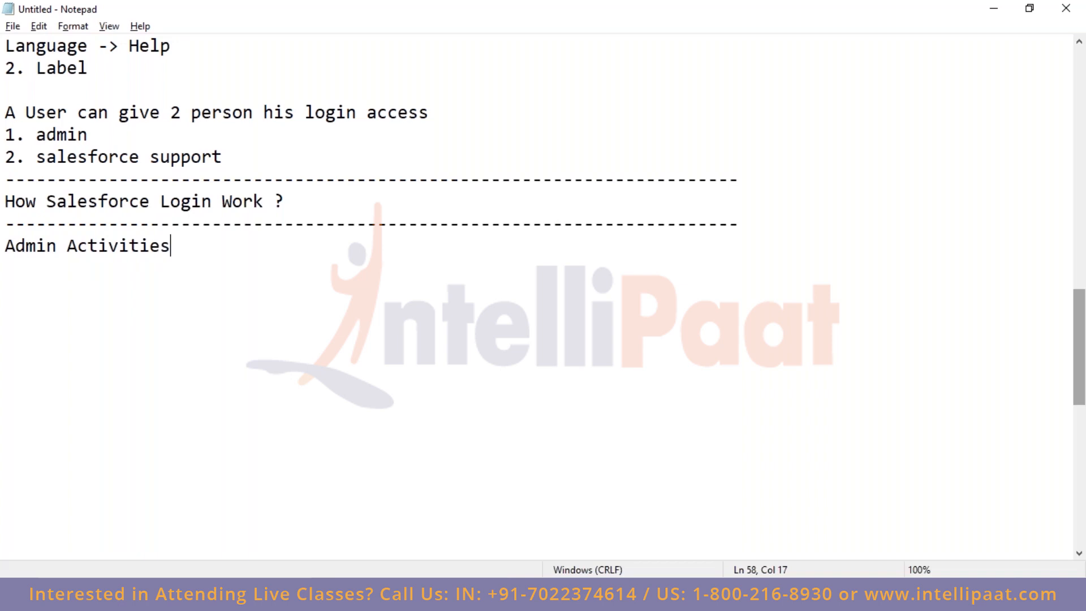
key("Return")
type("----------------")
key("Return")
key("Return")
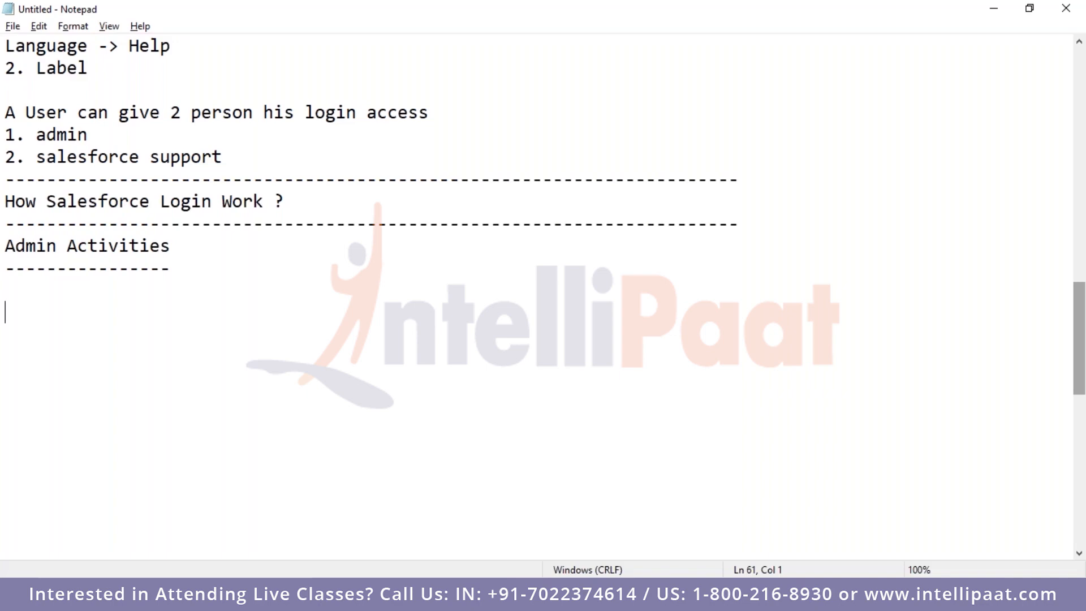
key("alt+Tab")
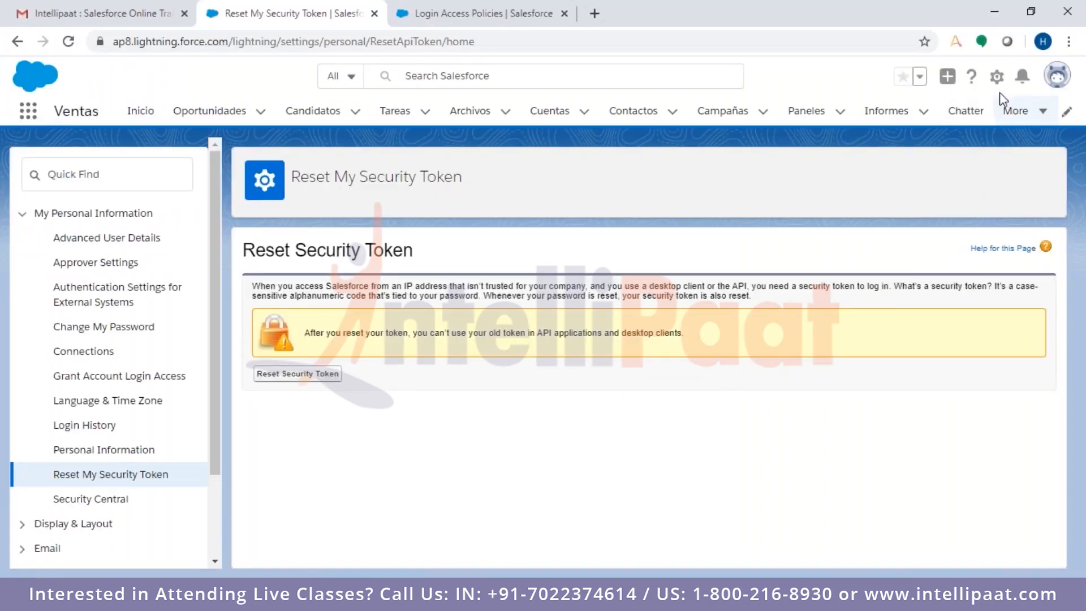
- Close the Login Access Policies tab and open Setup in a new tab
left_click(564, 14)
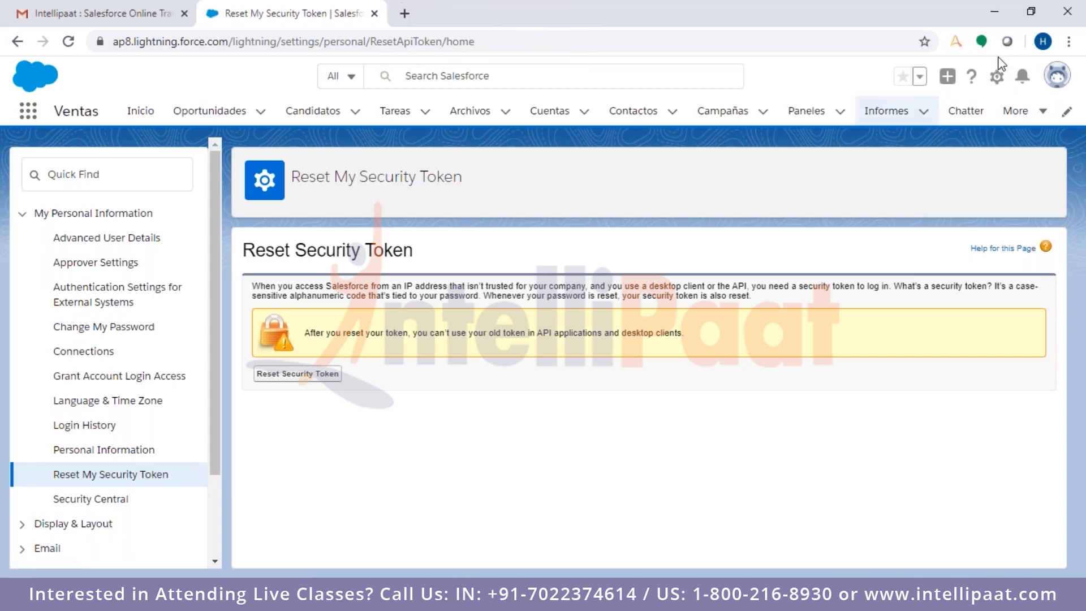
left_click(997, 76)
left_click(940, 138)
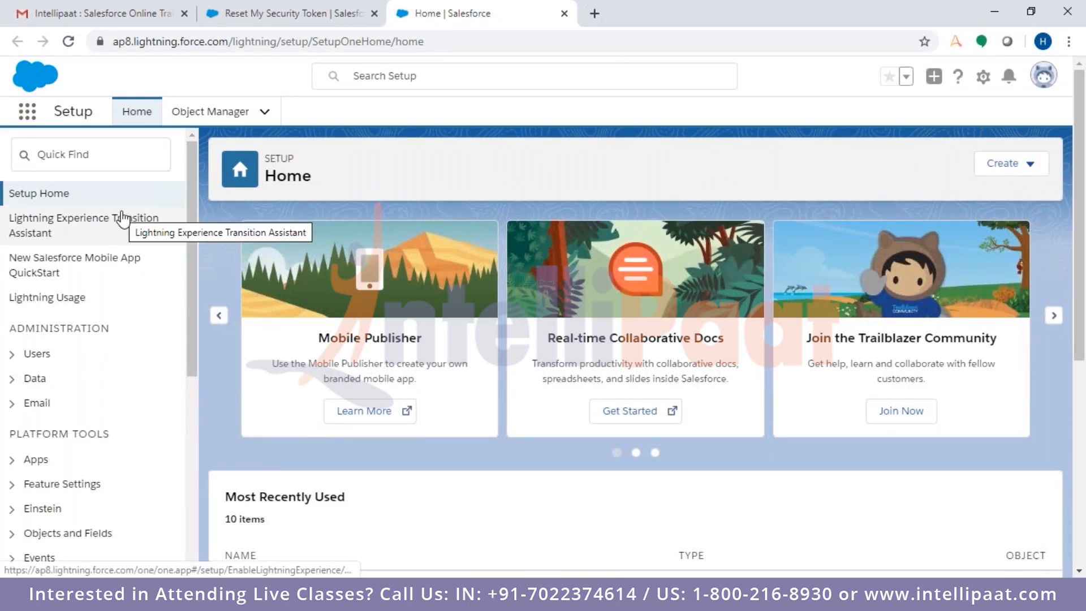
- Expand Users and Company Settings in the setup menu, then filter Quick Find by 'compan'
left_click_drag(191, 287, 190, 327)
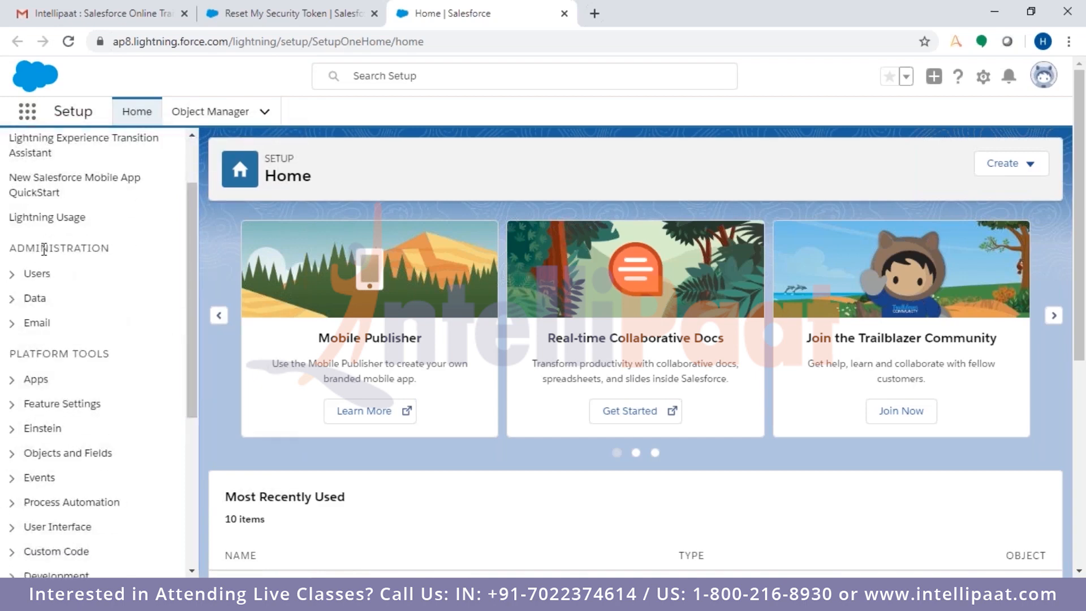
left_click(12, 275)
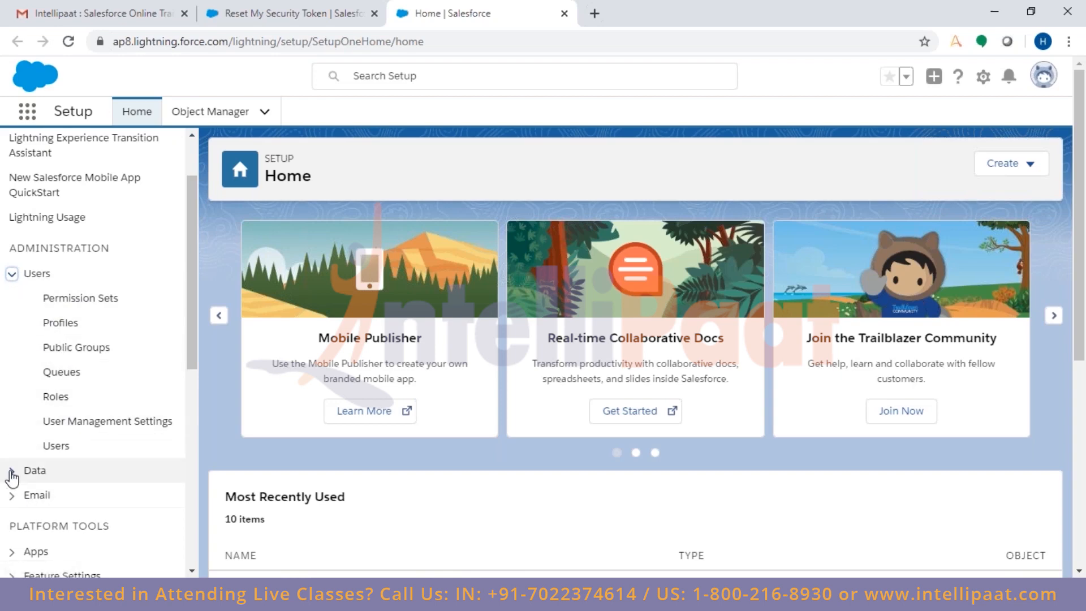
left_click_drag(194, 280, 199, 472)
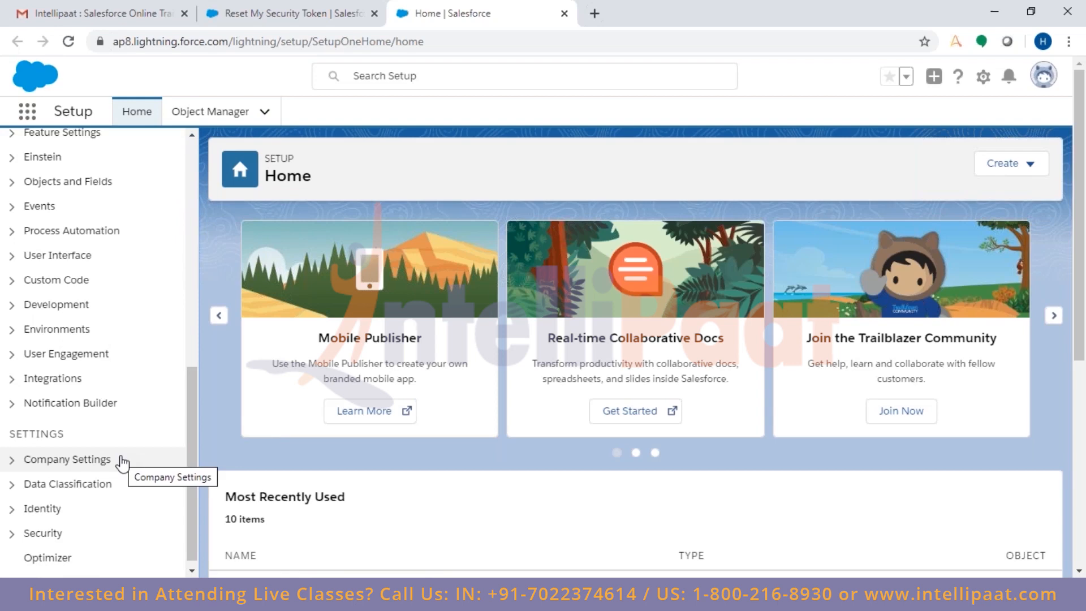
left_click(12, 460)
left_click_drag(191, 365, 192, 467)
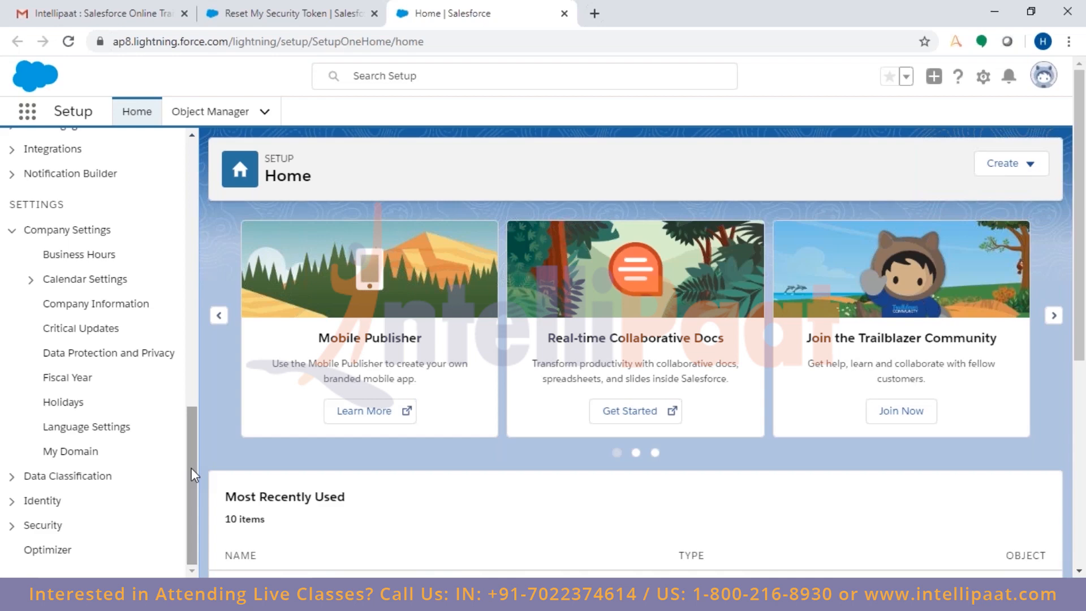
left_click_drag(191, 467, 44, 150)
left_click(91, 153)
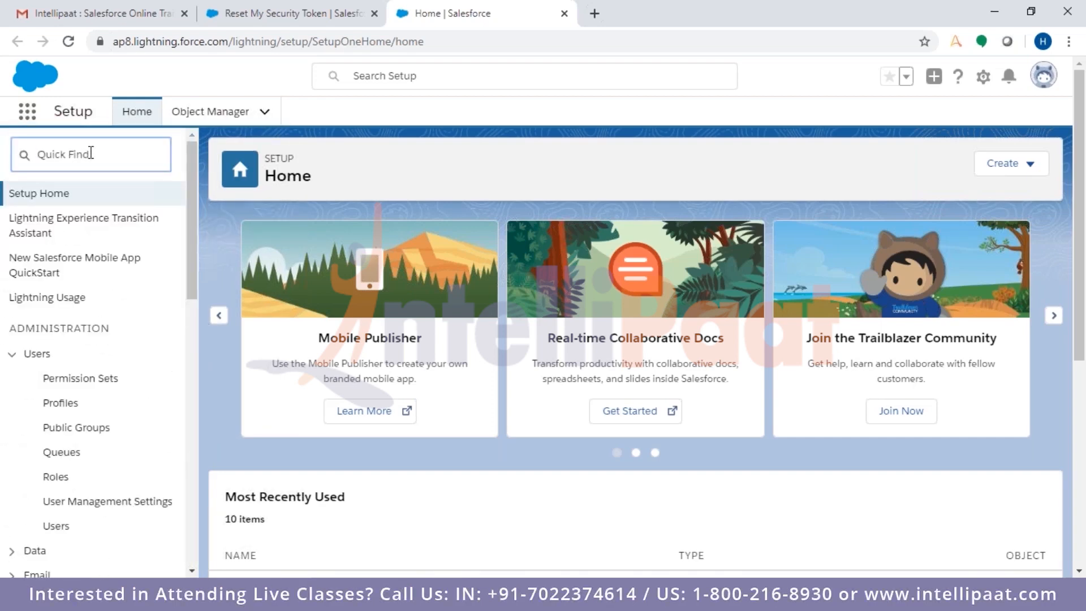
type("compan")
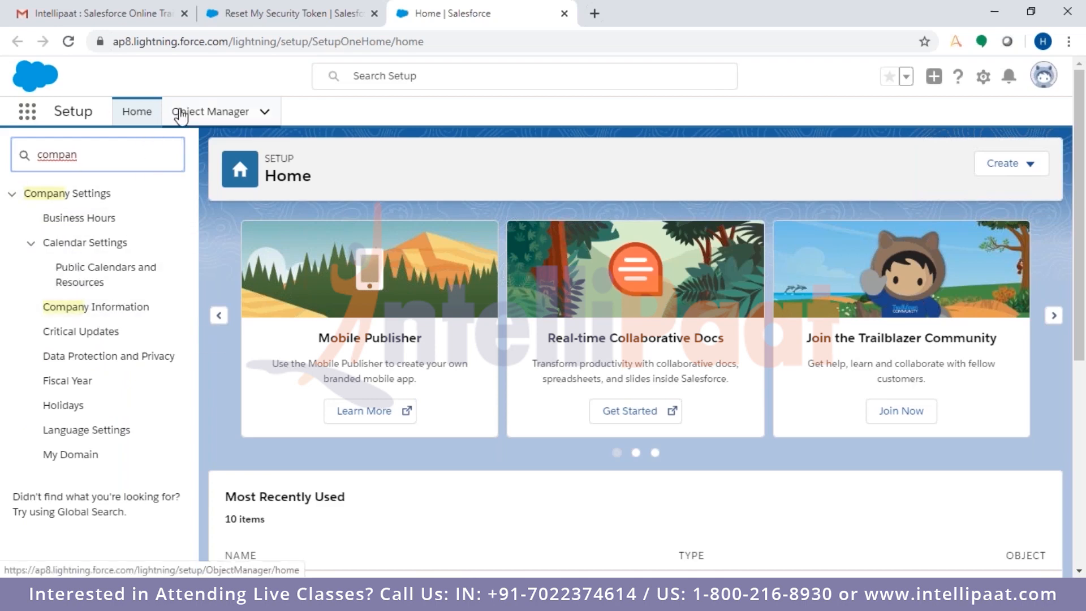
left_click(224, 118)
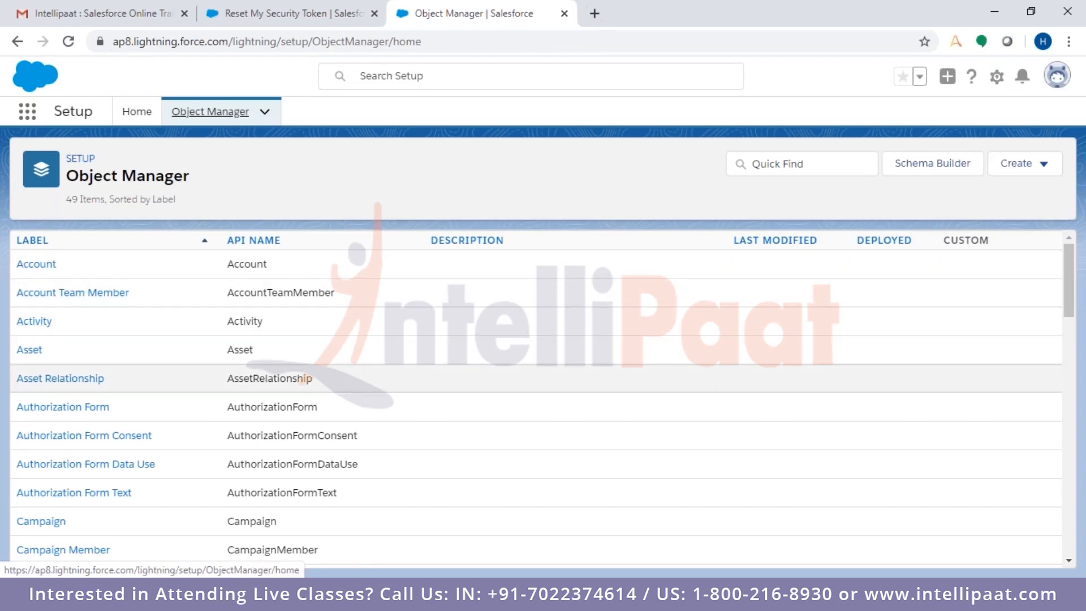
mouse_move(1067, 274)
left_mouse_down()
mouse_move(1077, 468)
mouse_move(1074, 277)
left_mouse_up()
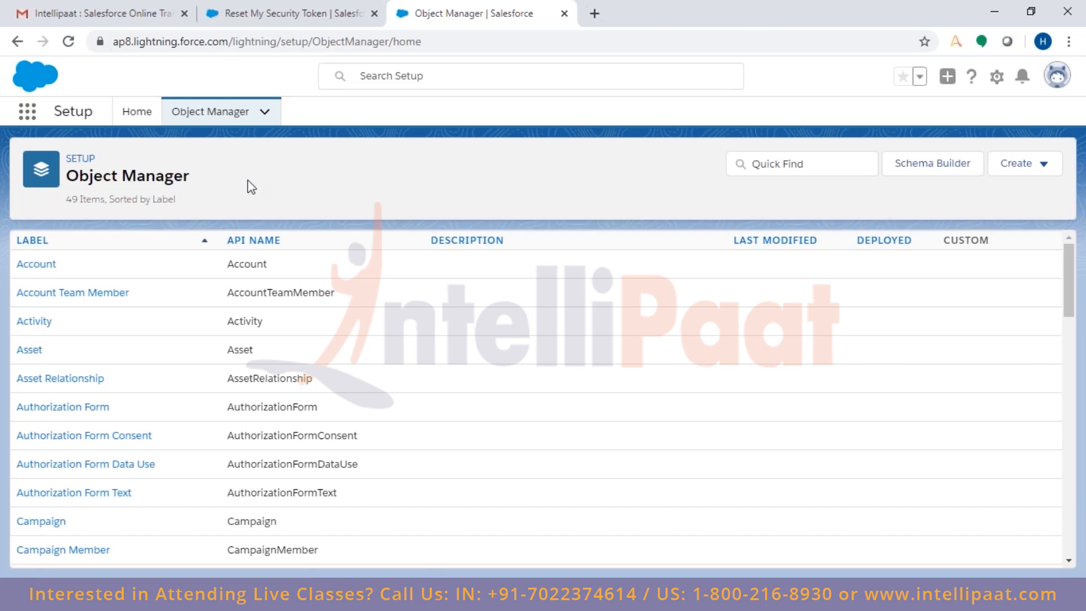
left_click(137, 119)
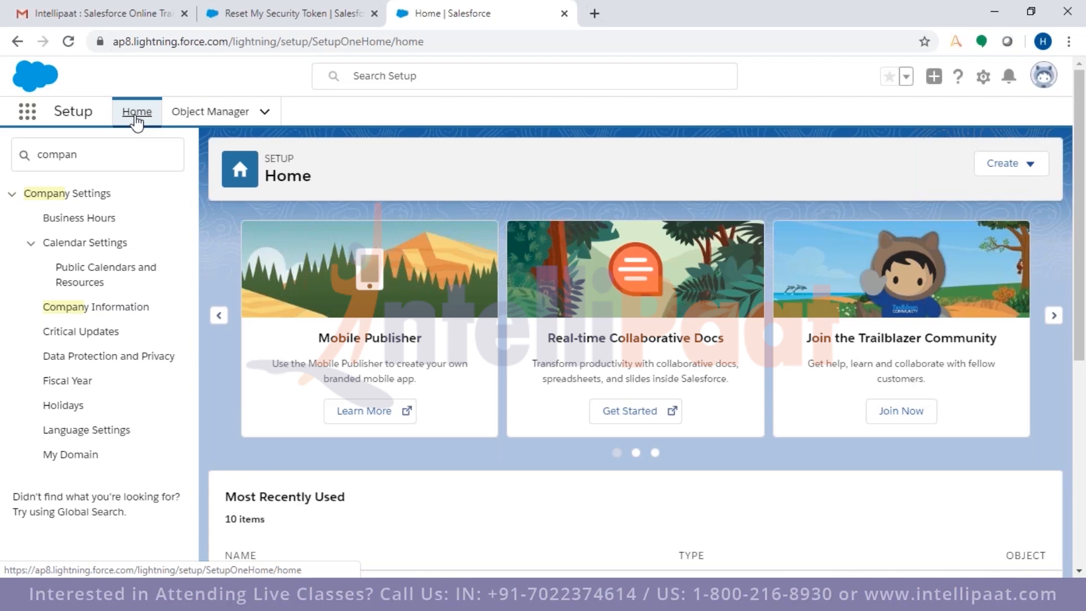
- Open Company Information in edit mode and scroll the Organization Edit form down to Currency Settings
left_click(109, 313)
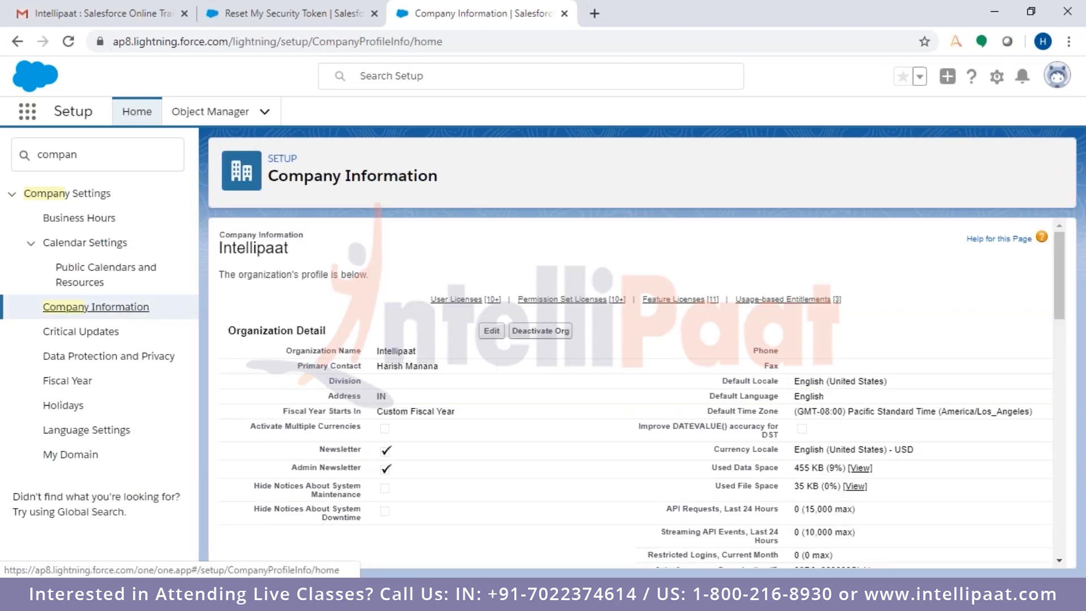
left_click(491, 333)
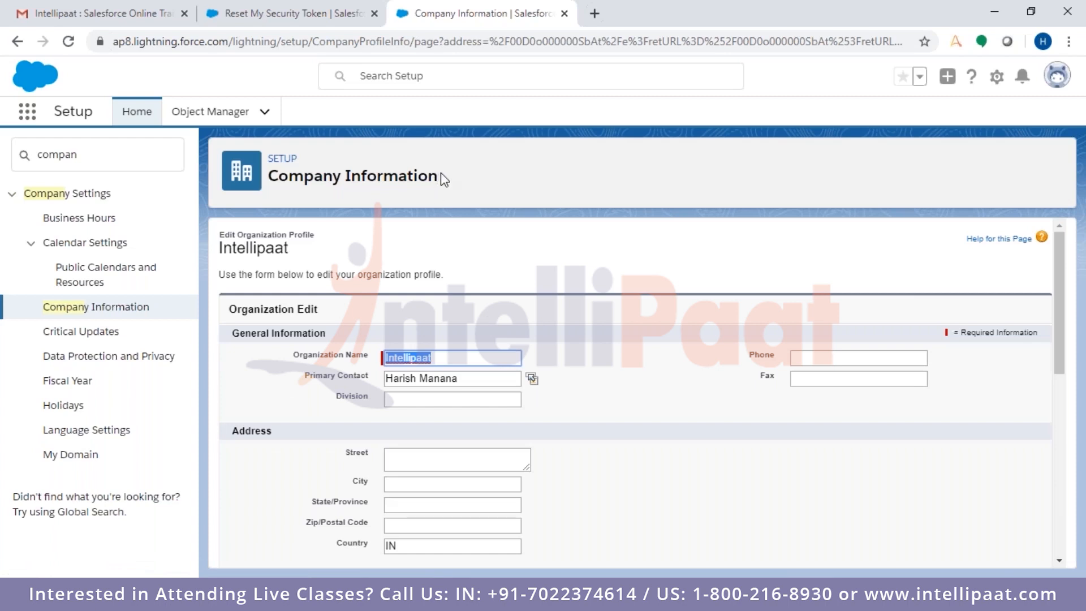
left_click(584, 400)
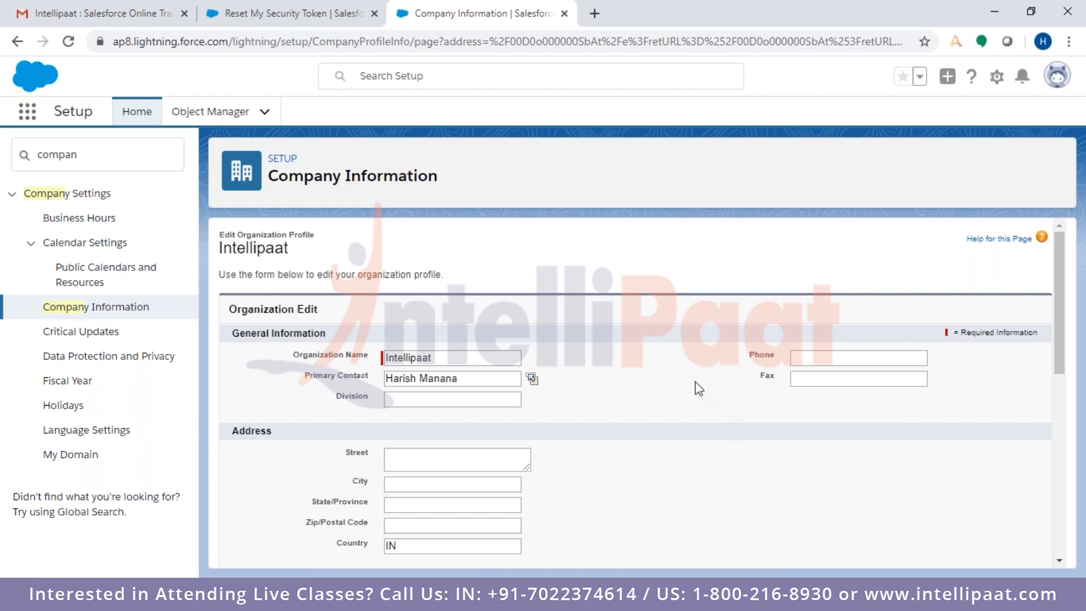
scroll(699, 389, "down", 2)
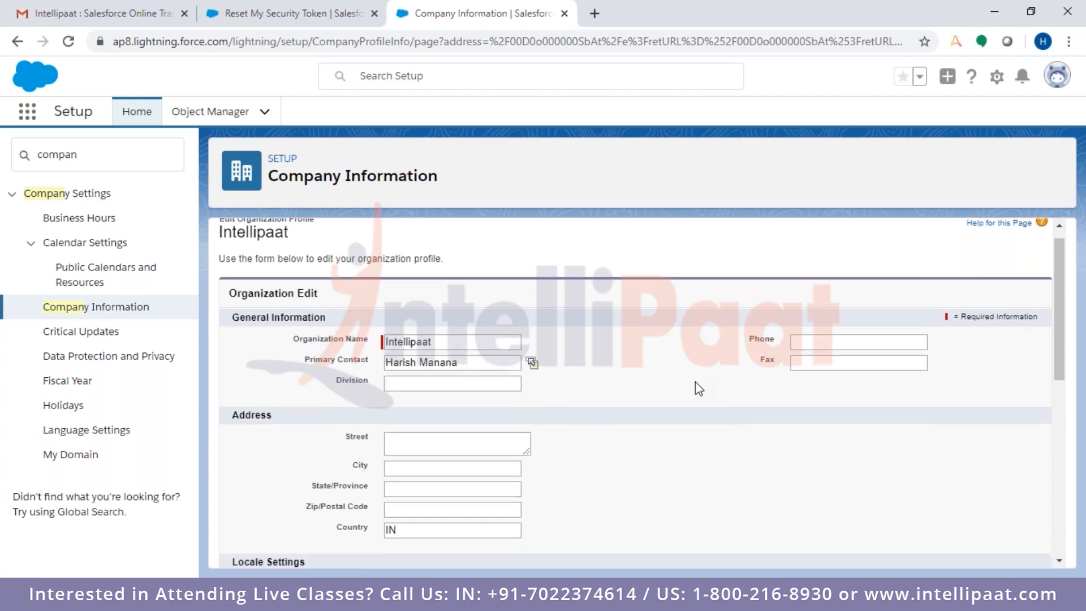
scroll(699, 388, "down", 2)
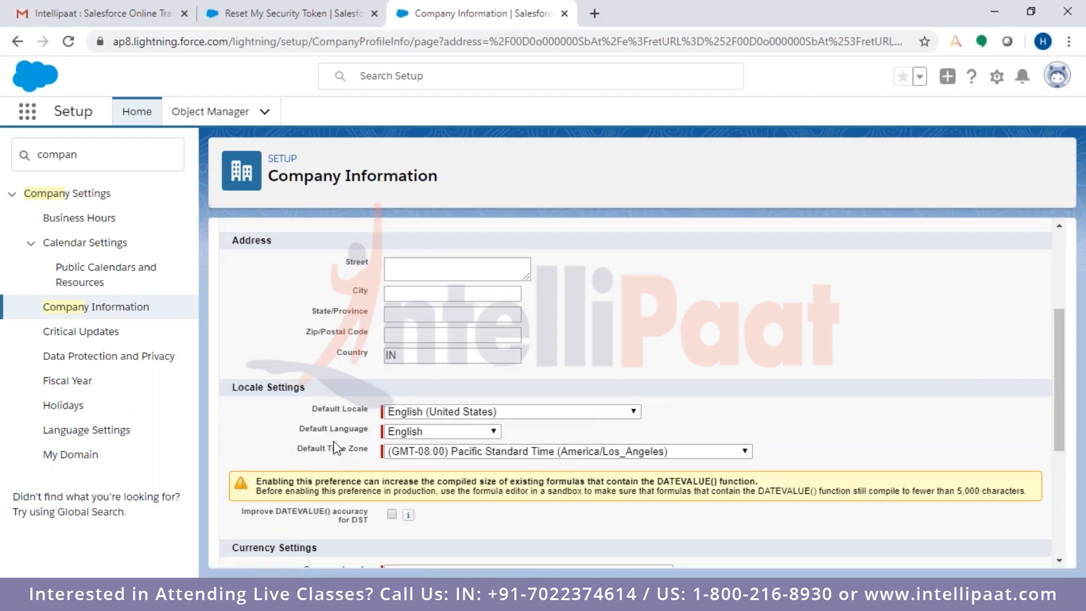
scroll(509, 516, "down", 3)
scroll(509, 517, "down", 1)
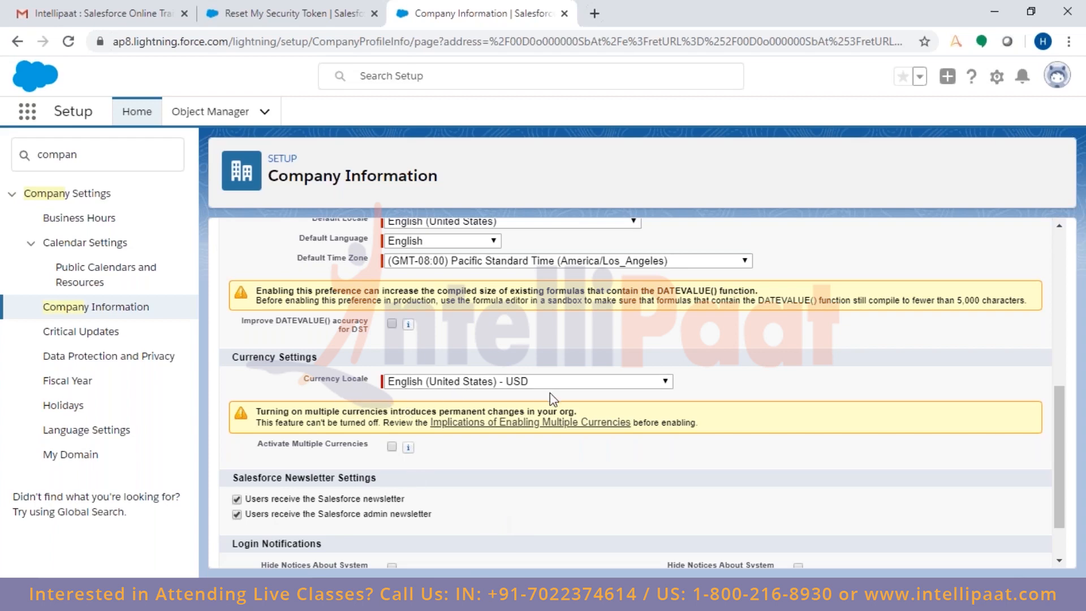
- Review the currency locale, keeping USD, and Activate Multiple Currencies, then return to Reset My Security Token
left_click(666, 383)
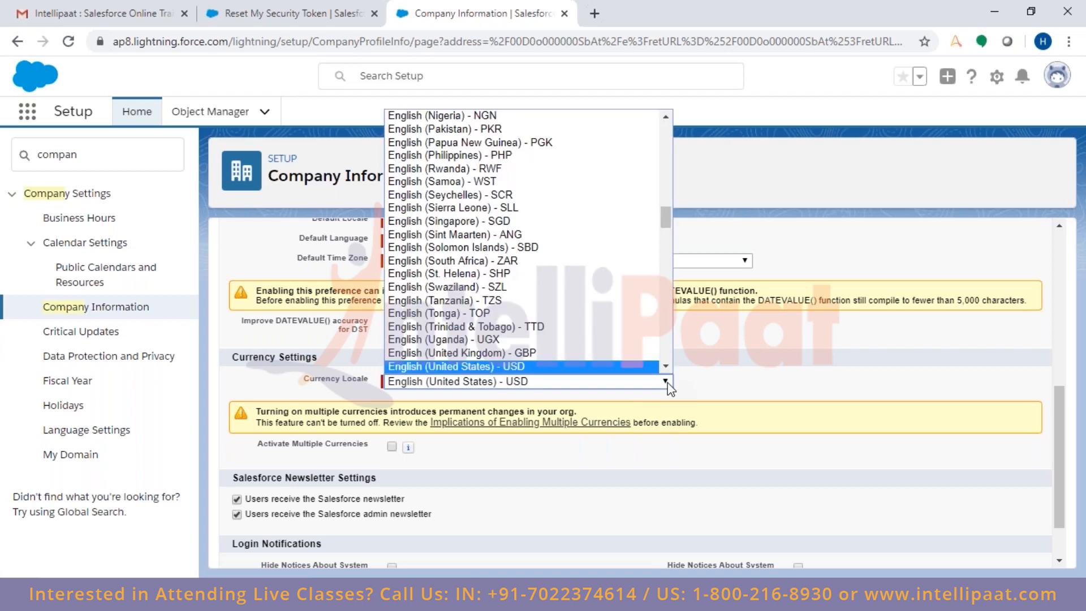
mouse_move(664, 212)
left_mouse_down()
mouse_move(666, 141)
mouse_move(668, 198)
left_mouse_up()
scroll(668, 198, "down", 6)
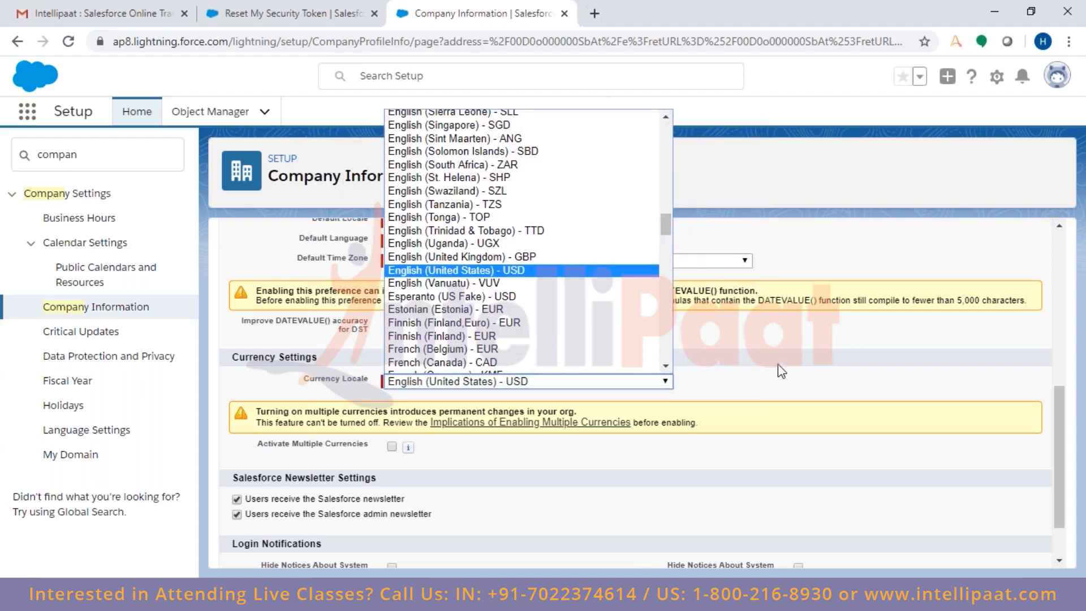
left_click(794, 389)
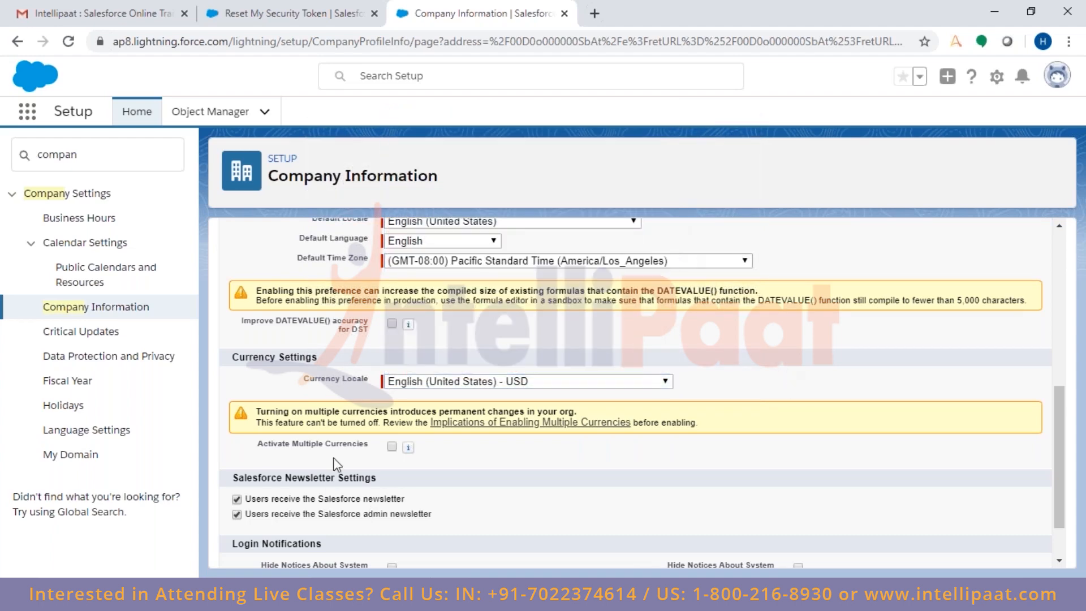
left_click_drag(272, 443, 352, 445)
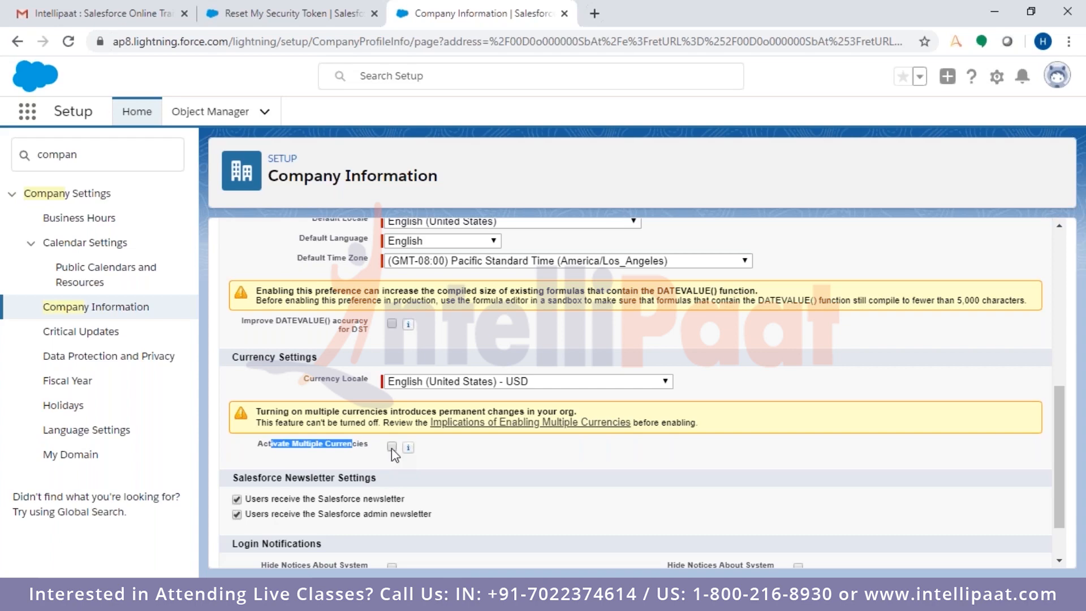
left_click_drag(1060, 474, 1059, 500)
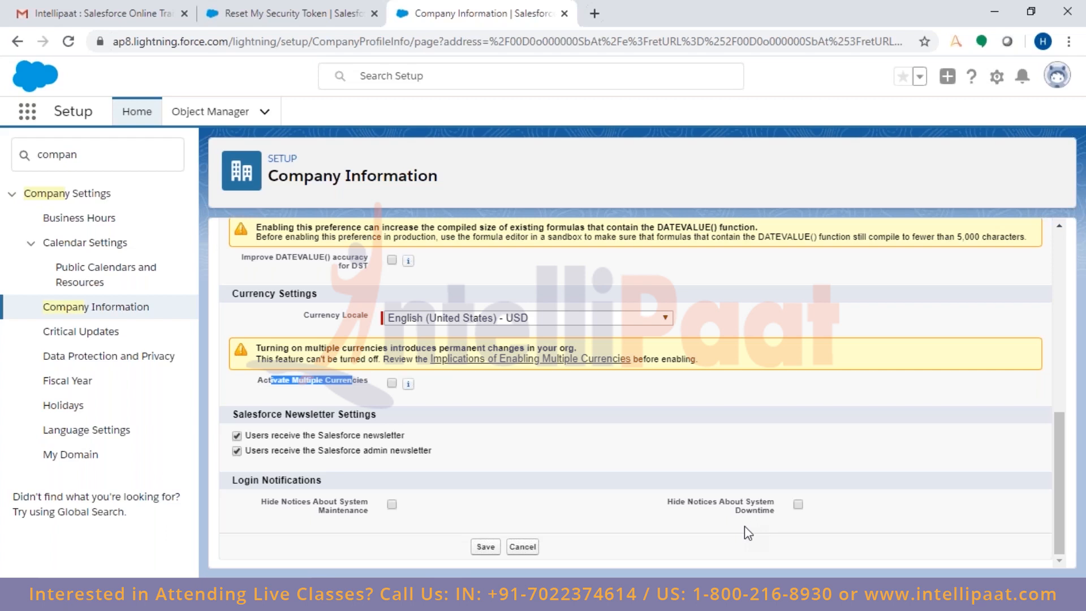
left_click_drag(744, 526, 521, 424)
left_click(521, 424)
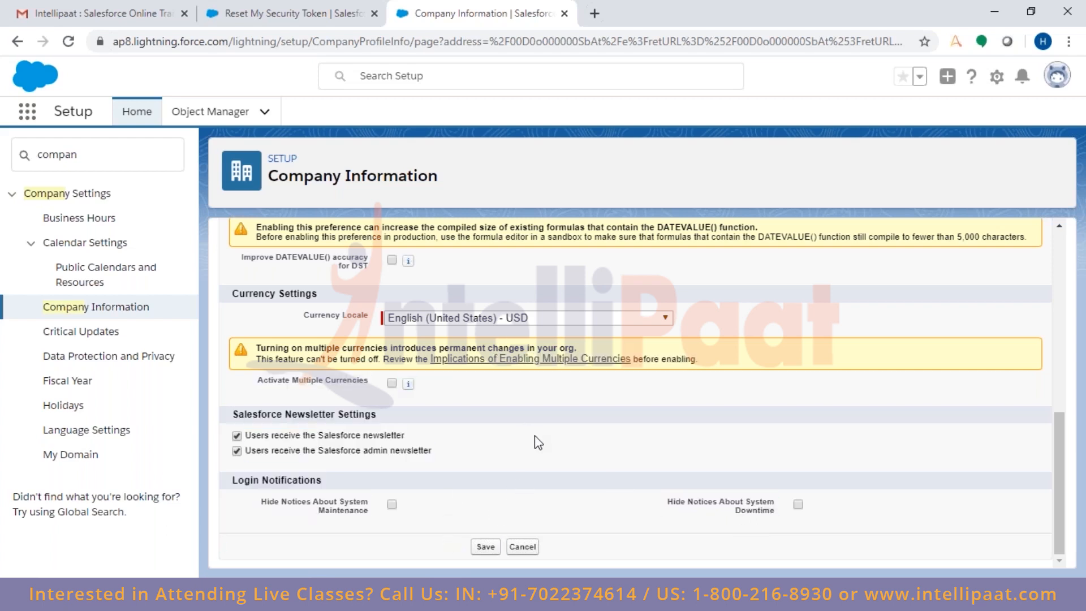
left_click_drag(1064, 469, 1062, 436)
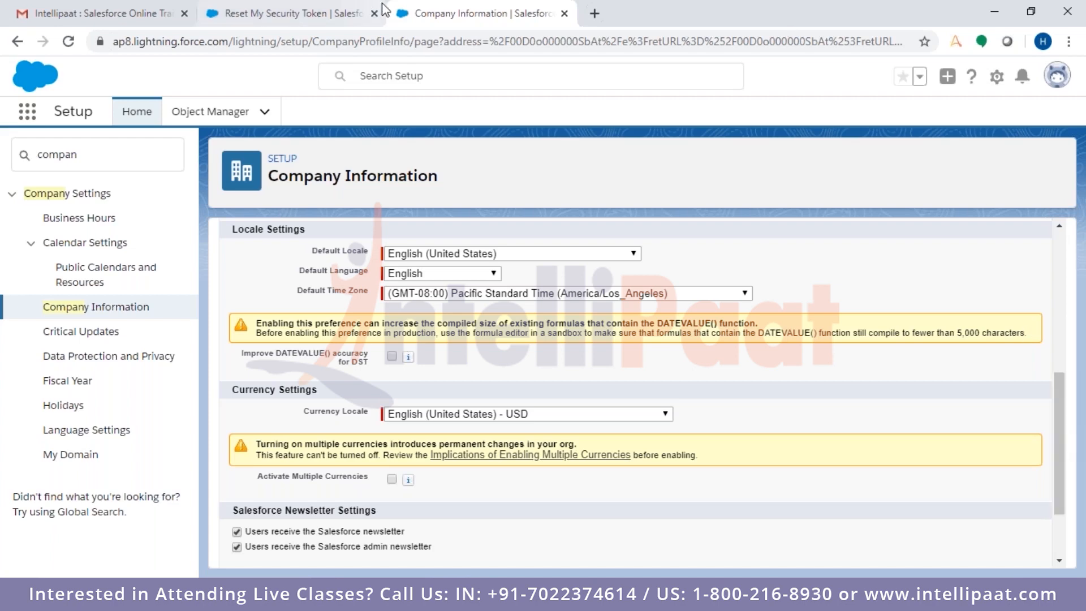
left_click(312, 16)
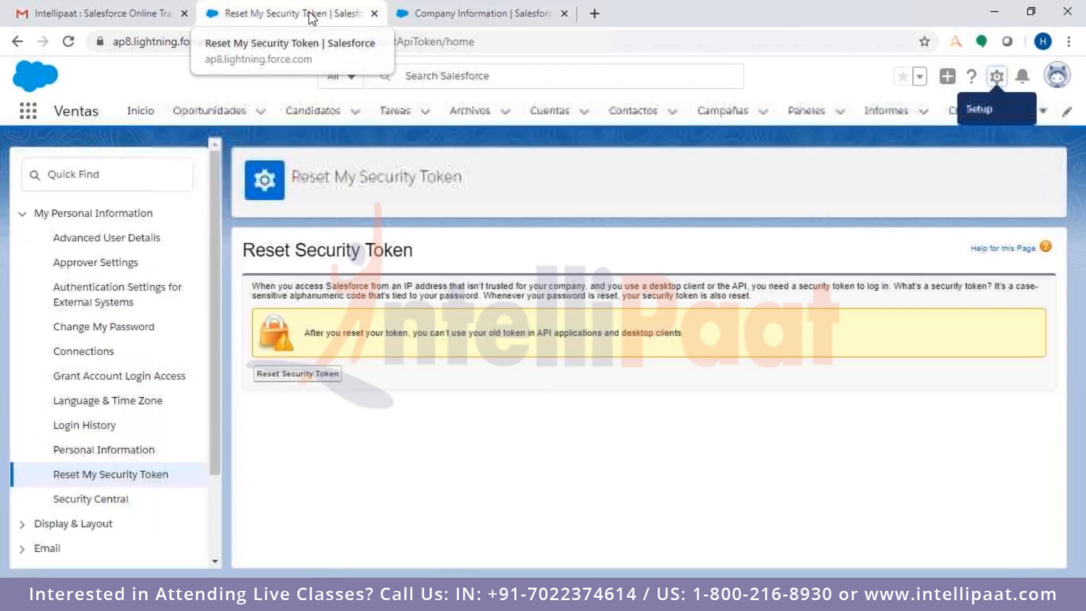
- Open the Oportunidades list in a separate browser tab
right_click(240, 116)
left_click(253, 130)
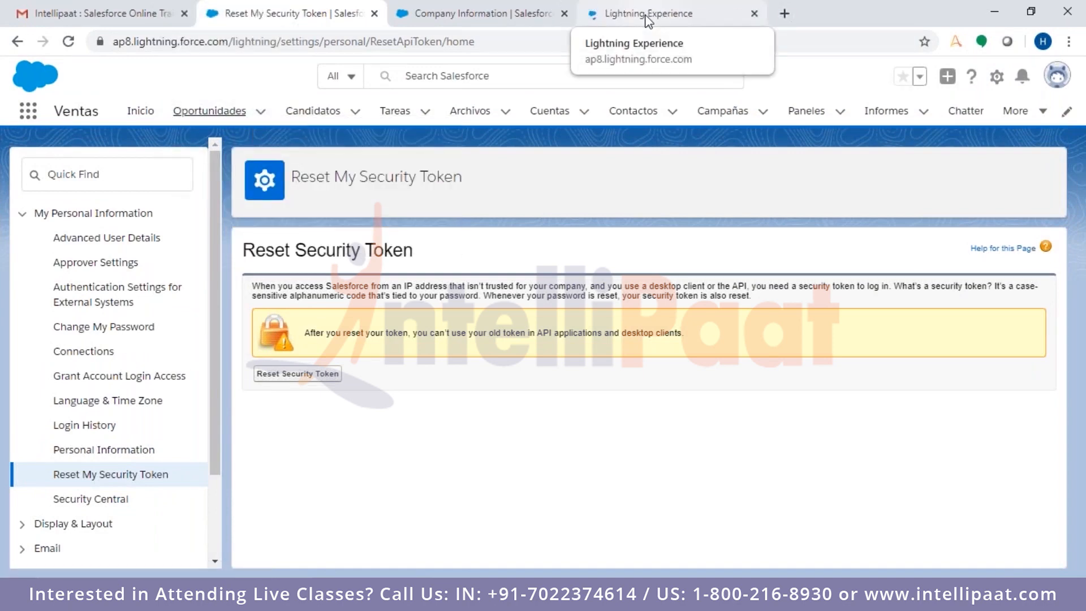
left_click(647, 17)
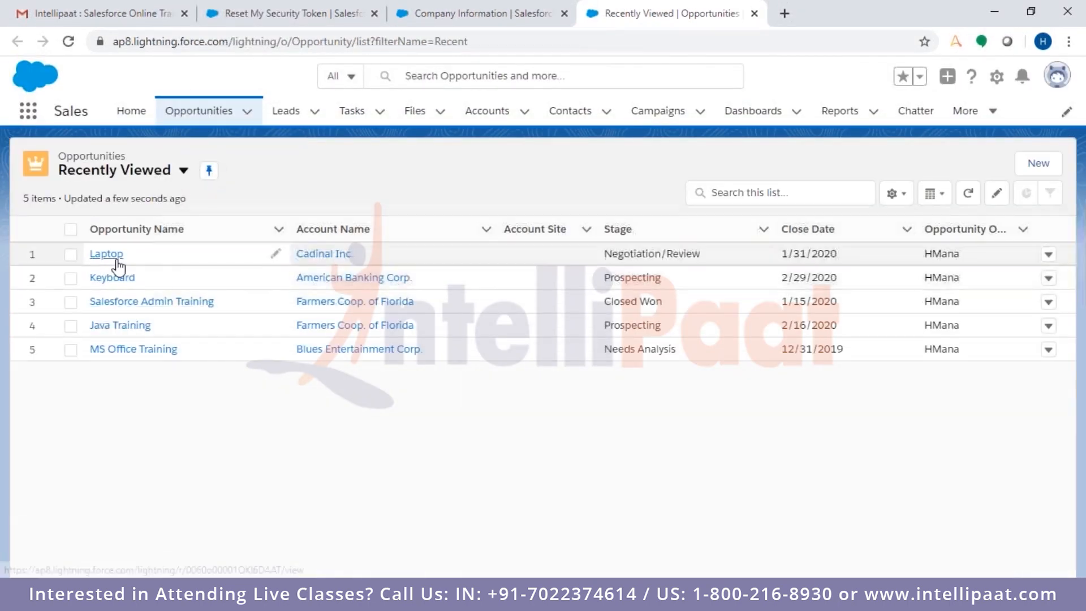
- View the Laptop opportunity's details and amount, then close Reset My Security Token for Company Information
left_click(117, 259)
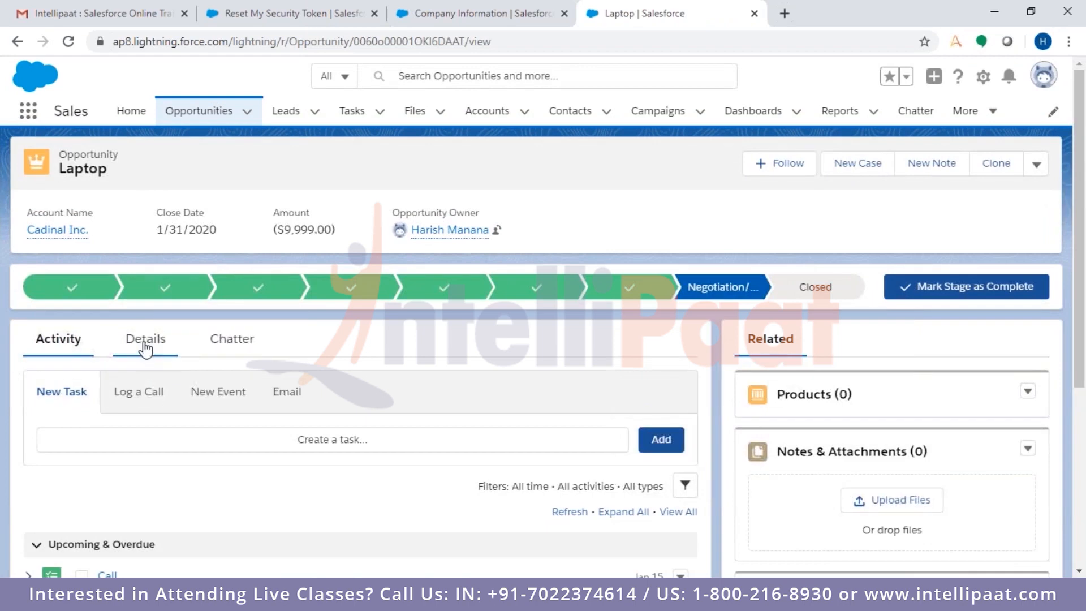
left_click(146, 342)
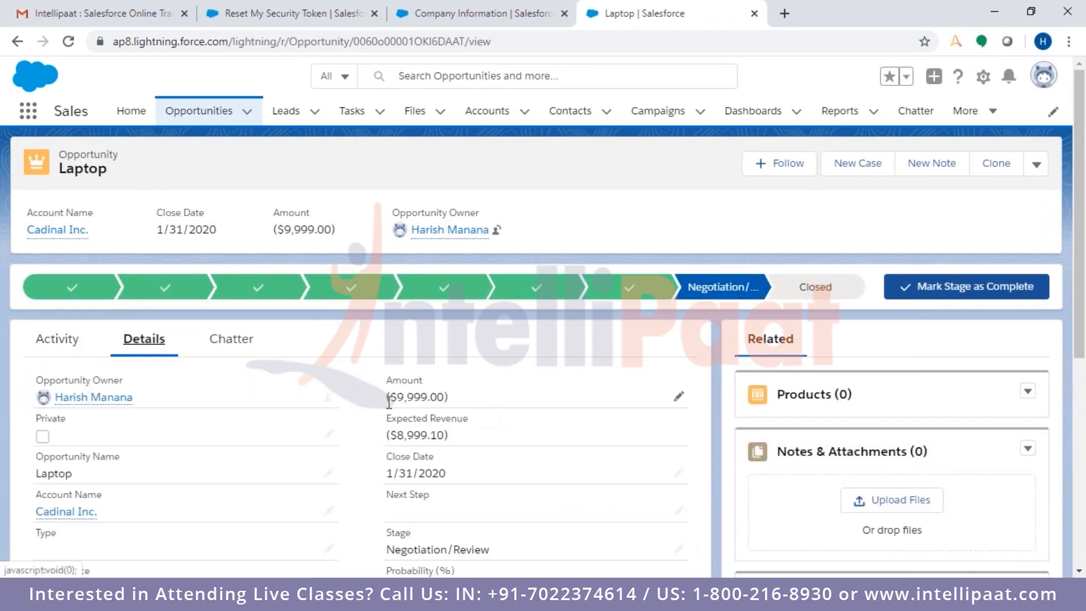
left_click_drag(390, 398, 404, 395)
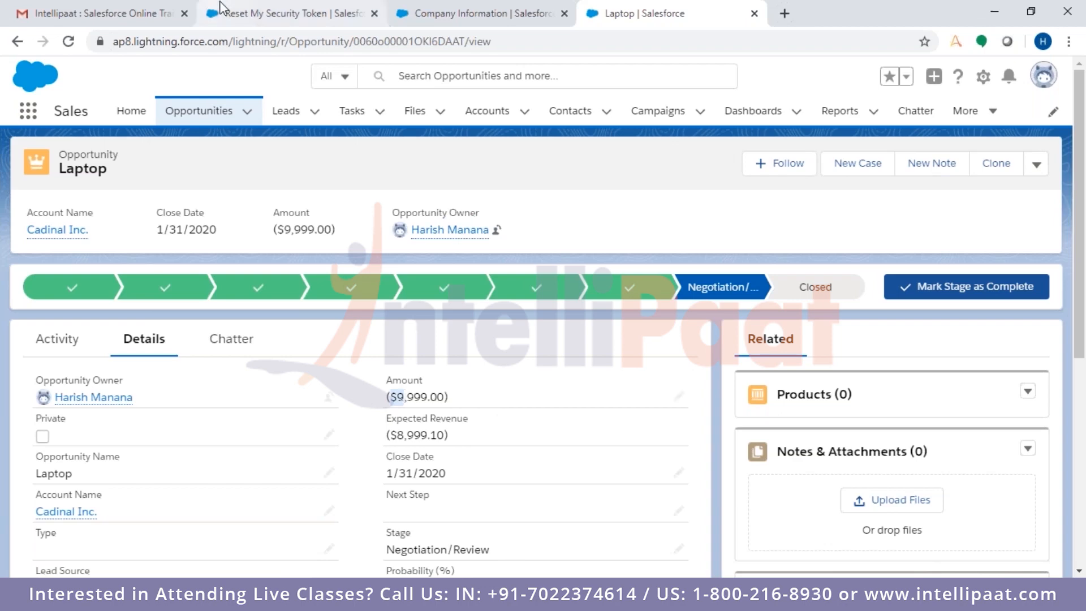
left_click(374, 13)
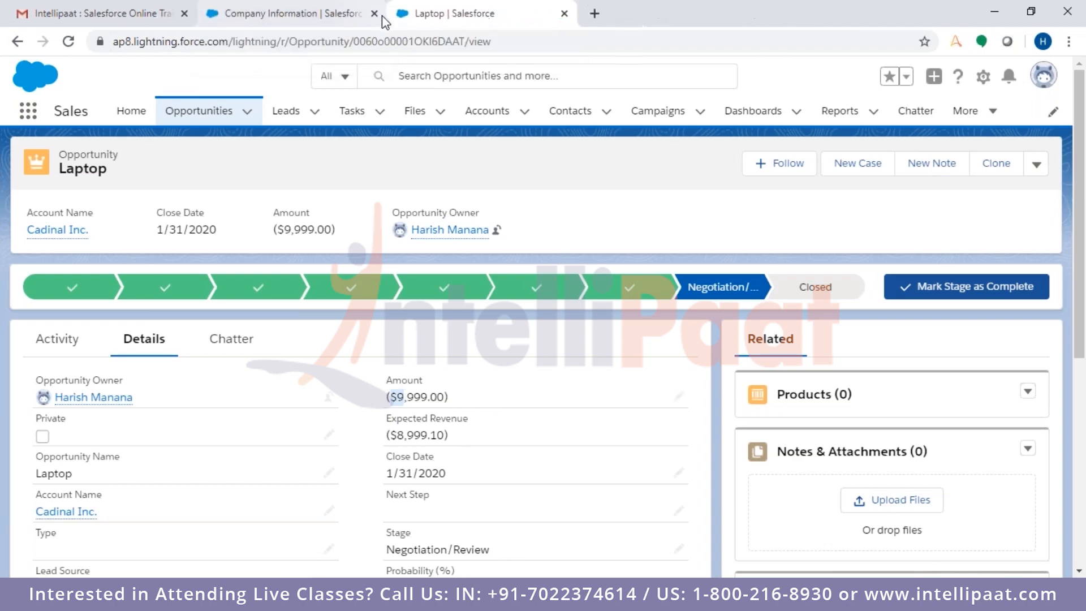
left_click(347, 15)
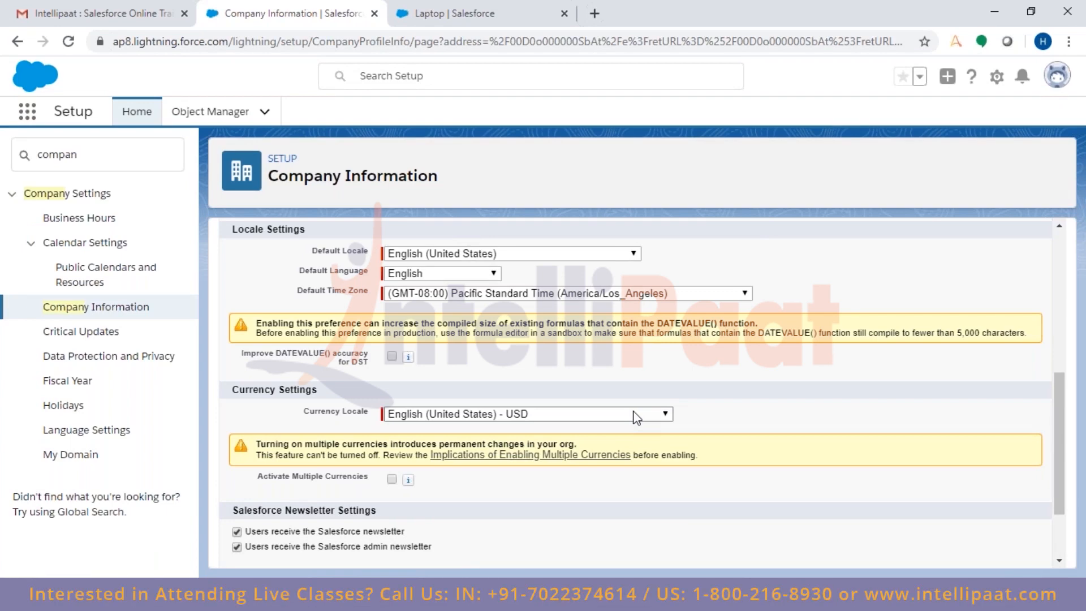
- Open the Laptop opportunity's Edit form, scroll through it, and cancel without saving
left_click(450, 19)
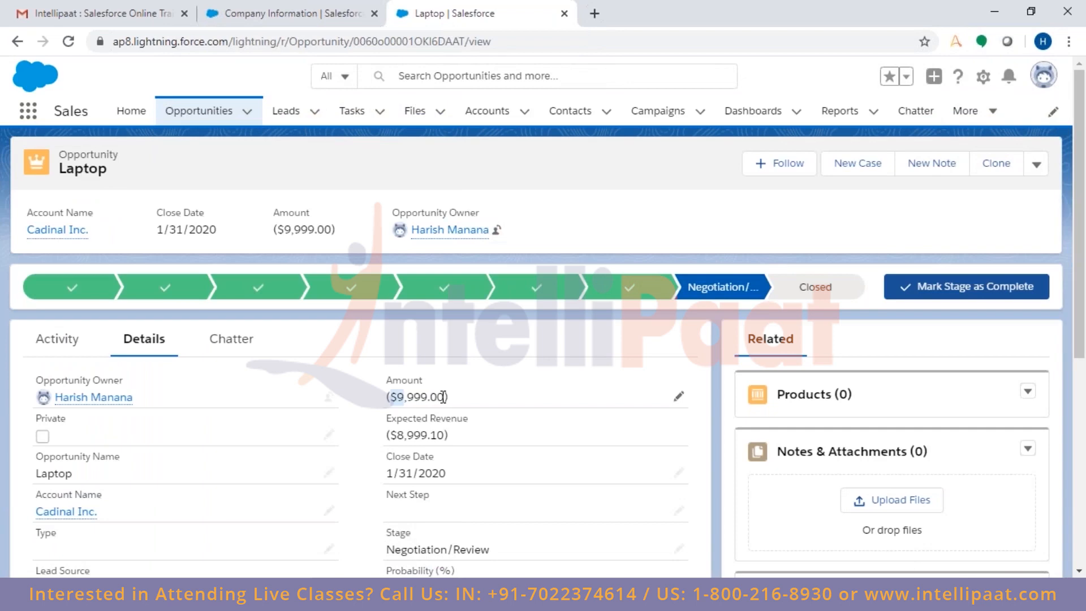
left_click(1035, 166)
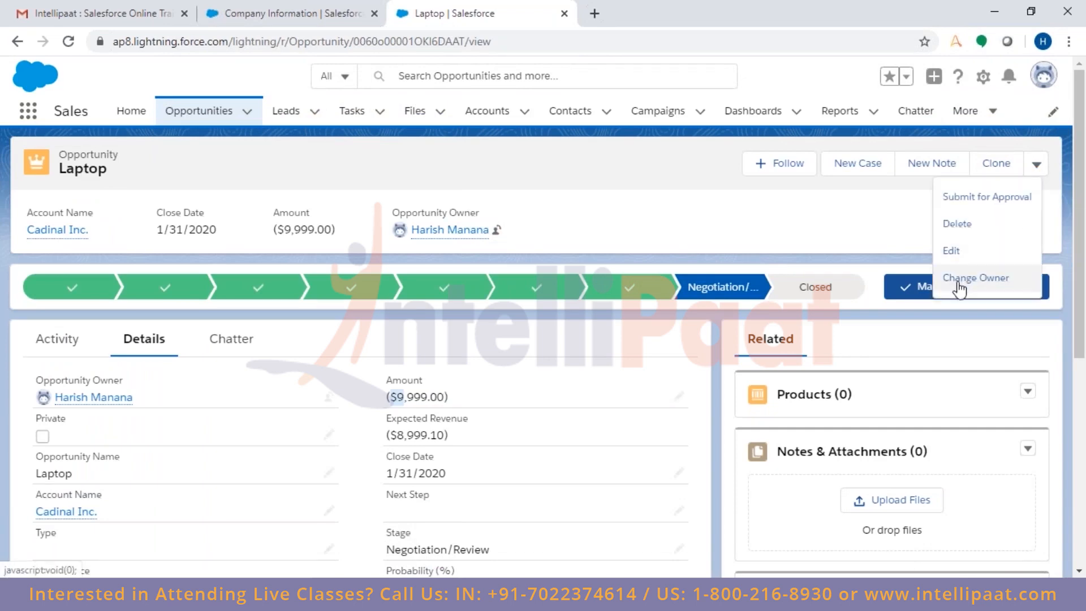
left_click(956, 253)
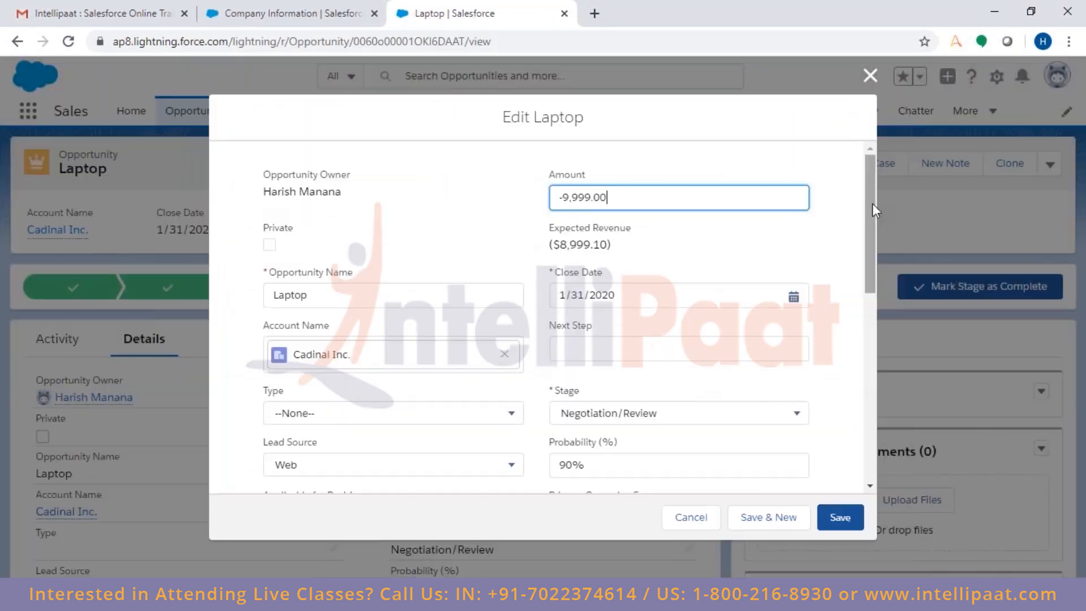
left_click_drag(872, 202, 874, 223)
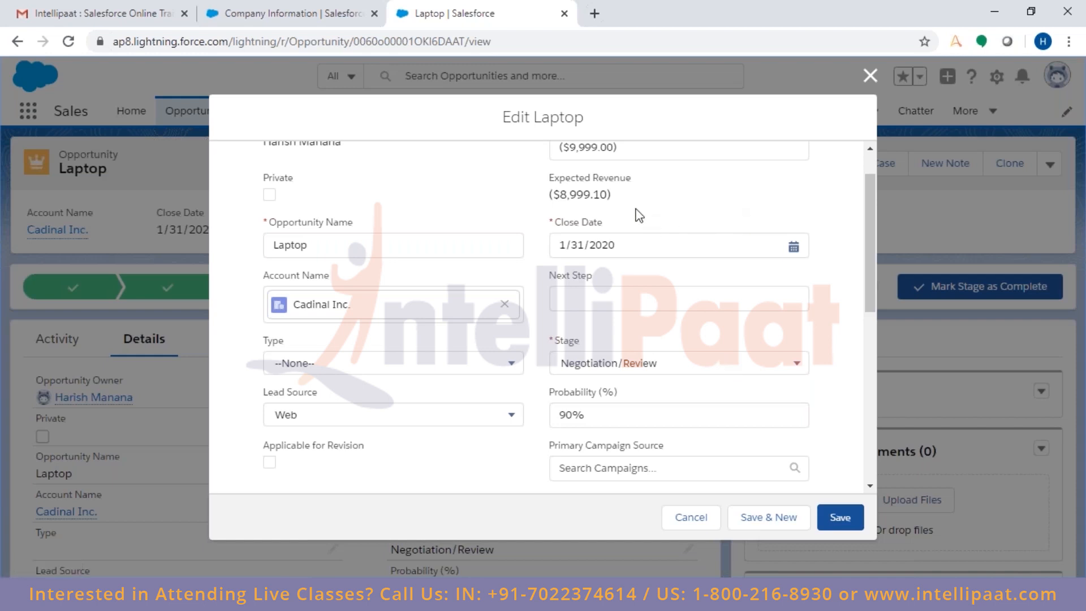
left_click_drag(871, 264, 870, 232)
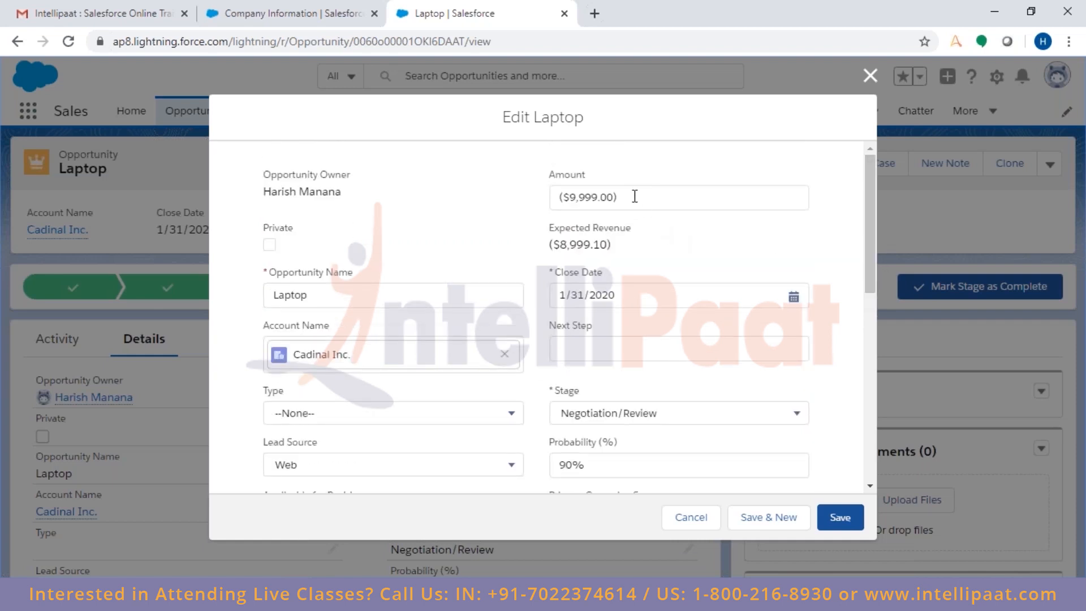
left_click(691, 517)
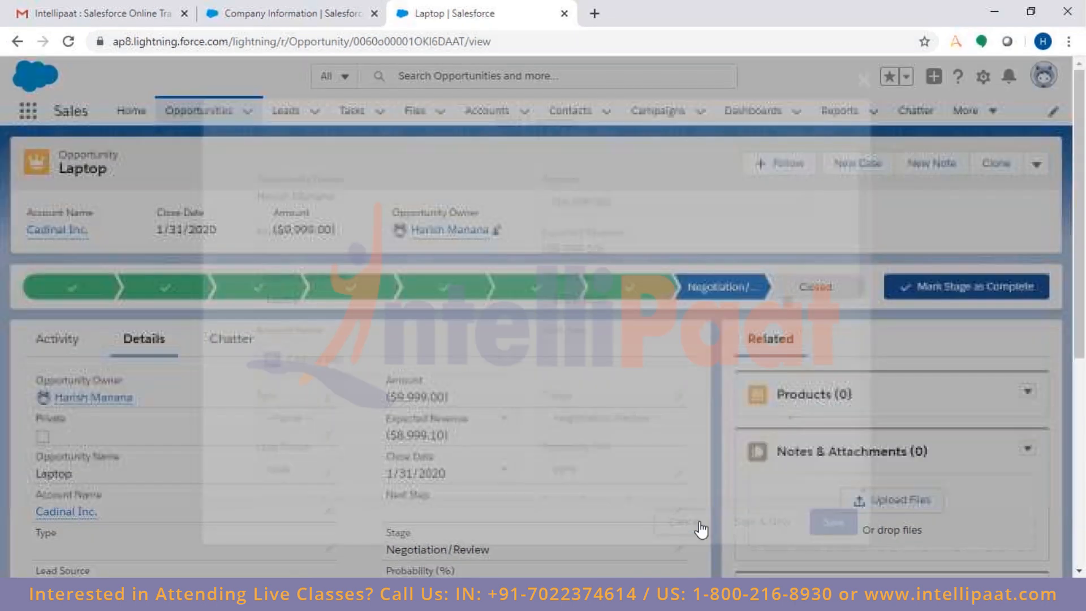
- Return to Company Information and highlight the 'ap8' instance in the address bar
key("ctrl+shift+Tab")
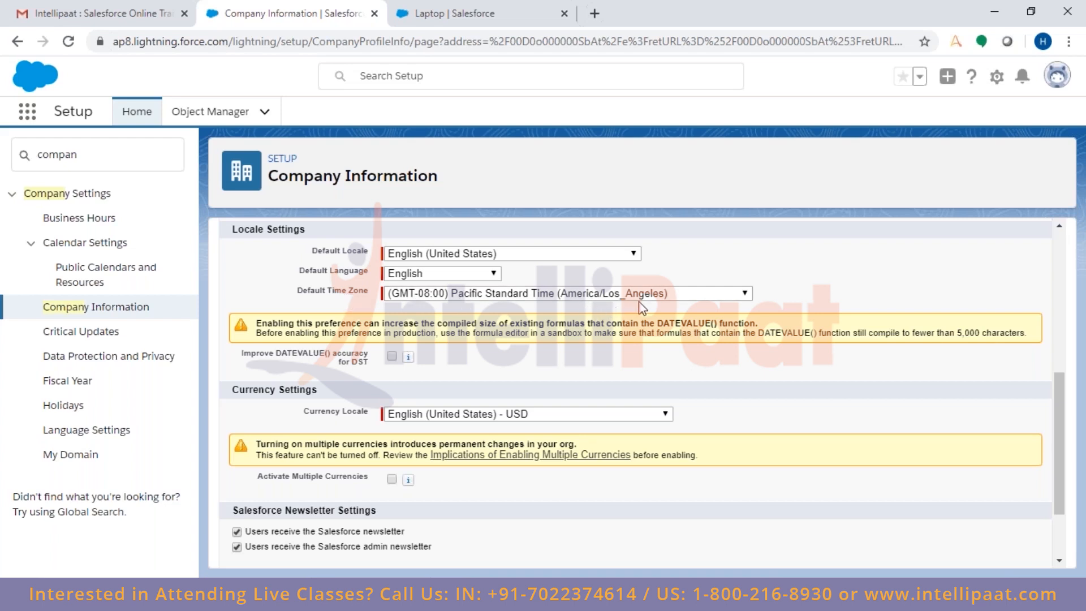
double_click(132, 42)
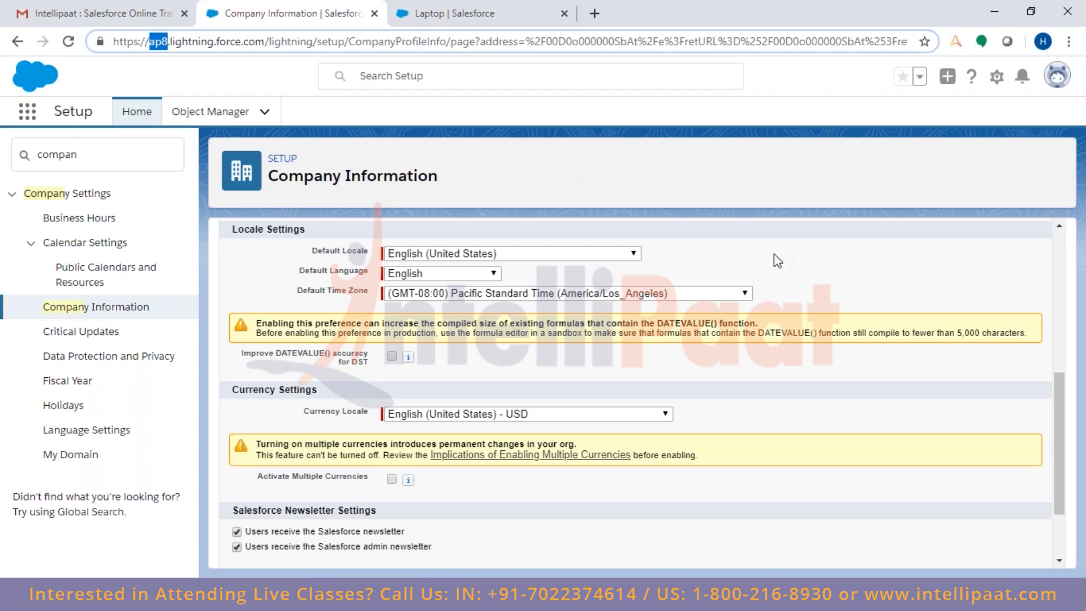
- Set Default Time Zone to (GMT-03:00) Chile Summer Time (America/Santiago) and highlight the URL's instance
left_click(743, 302)
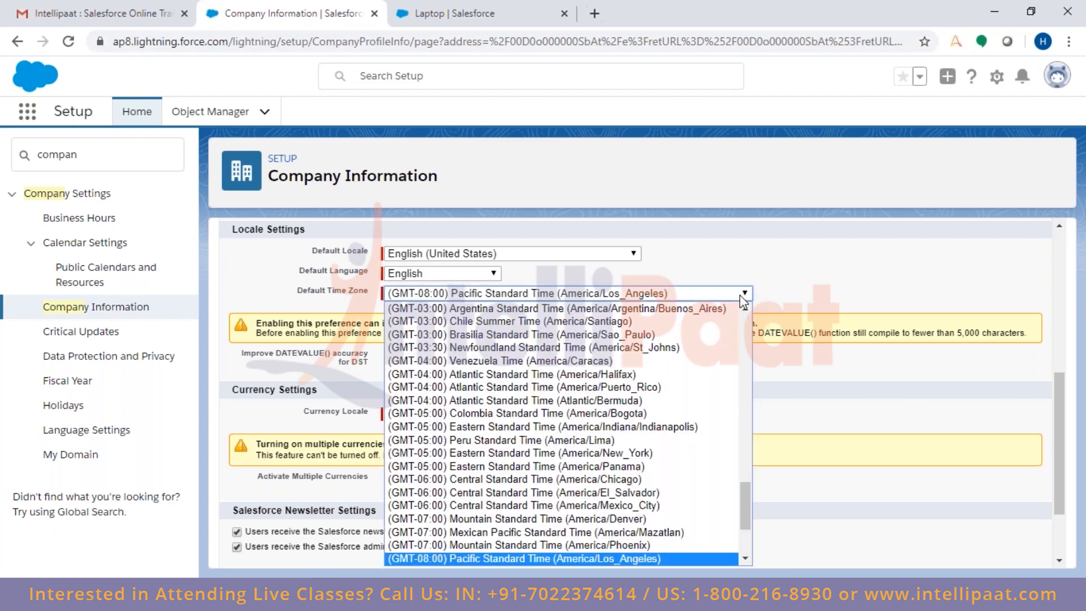
left_click(650, 327)
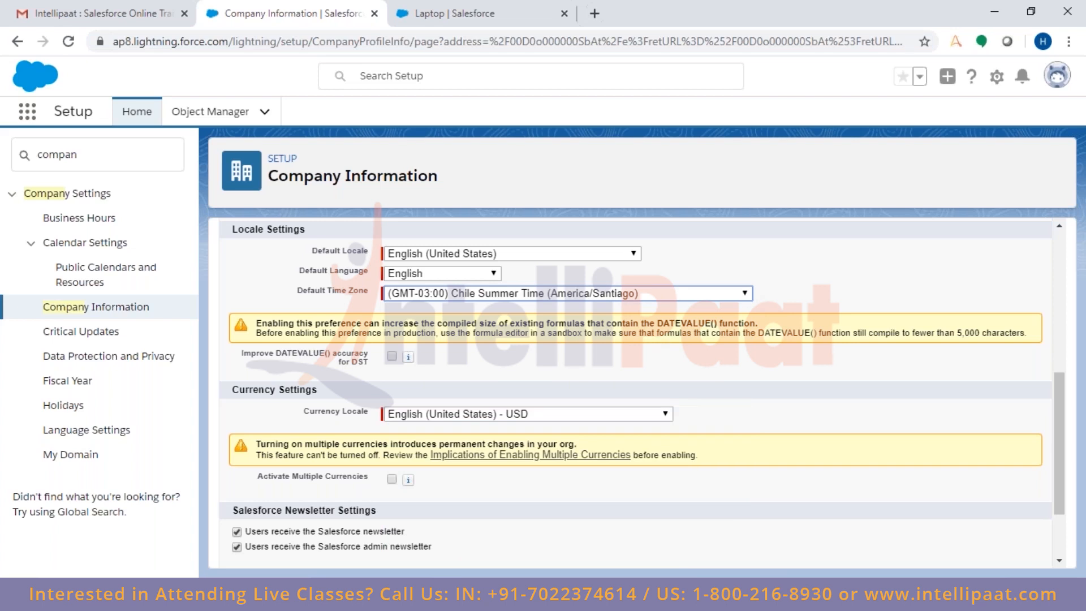
left_click_drag(112, 42, 201, 44)
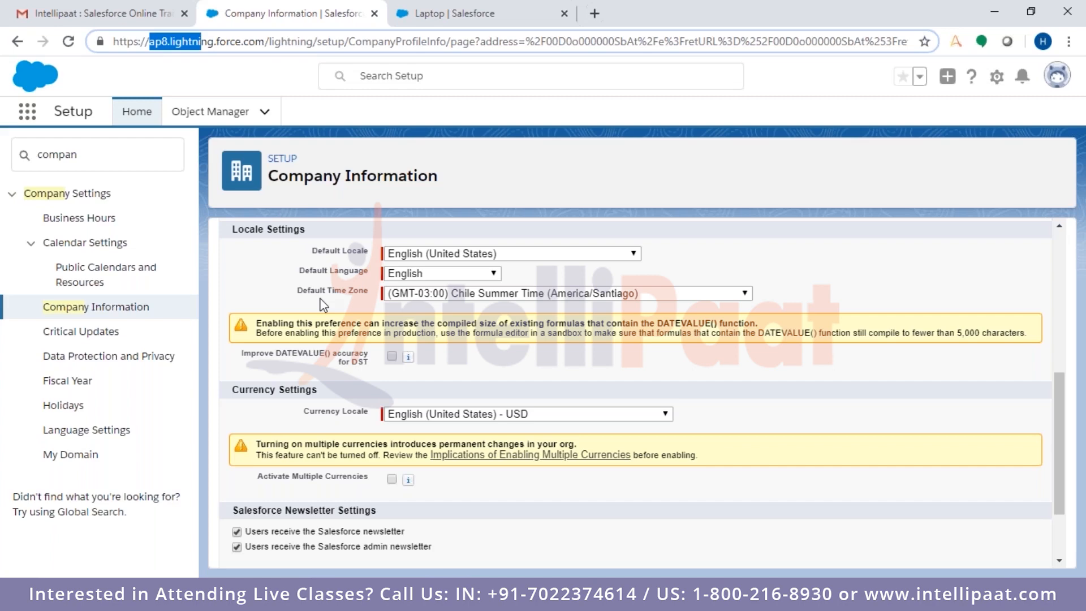
- Search Quick Find for 'user' and open the Users setup page in a new tab
left_click(85, 152)
key("BackSpace")
key("BackSpace")
key("BackSpace")
key("BackSpace")
key("BackSpace")
key("BackSpace")
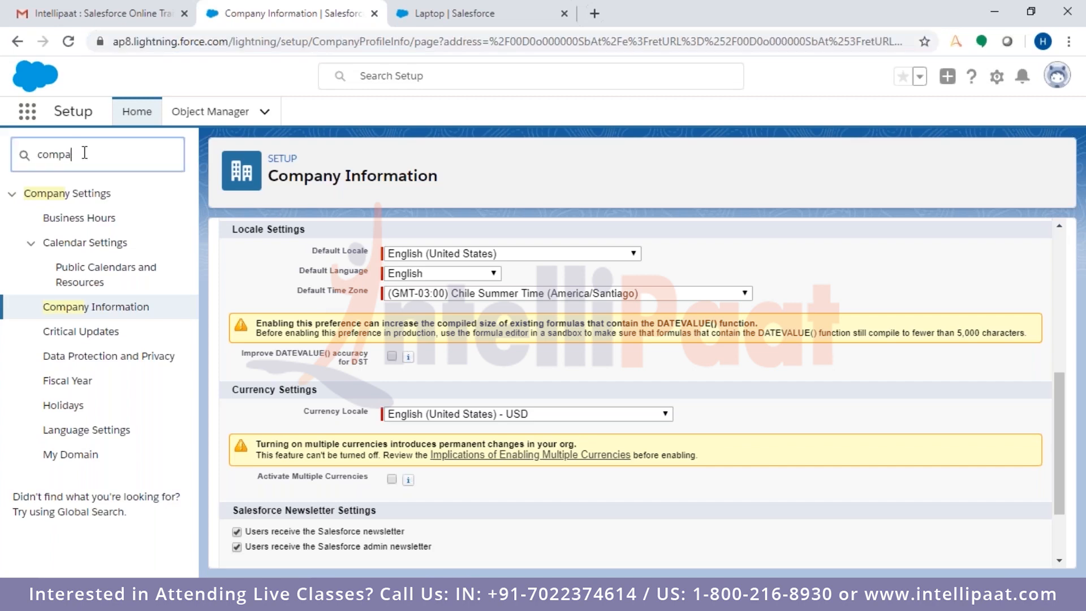
type("user")
right_click(58, 367)
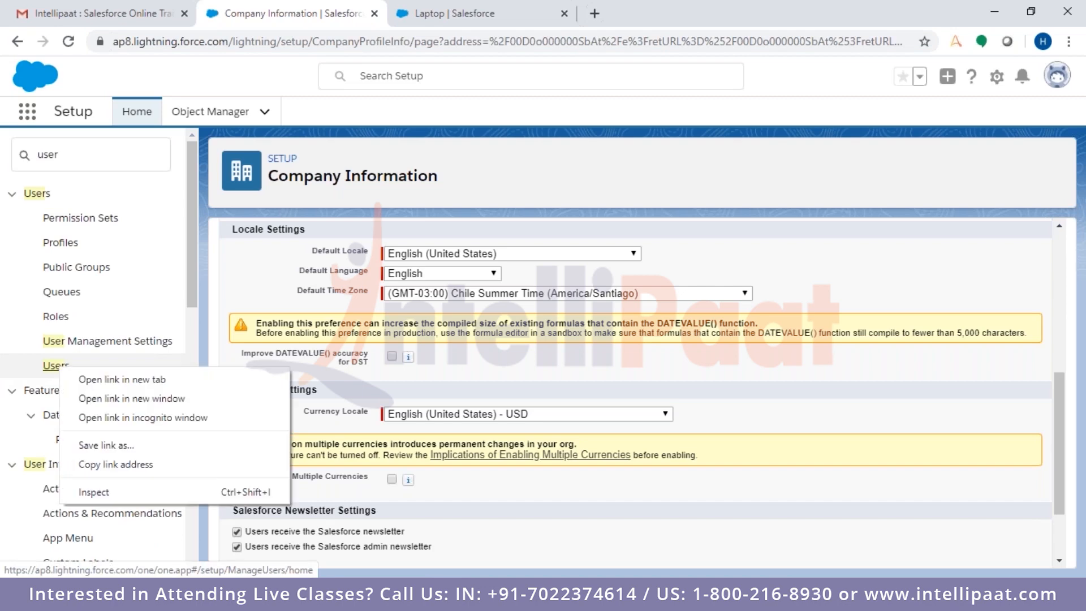
left_click(122, 380)
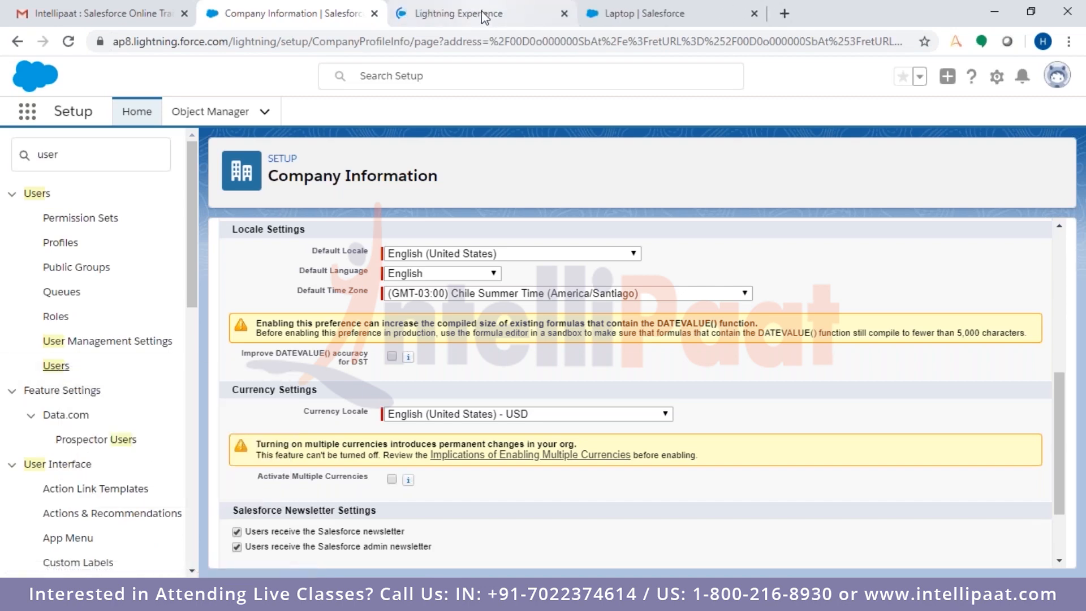
left_click(481, 16)
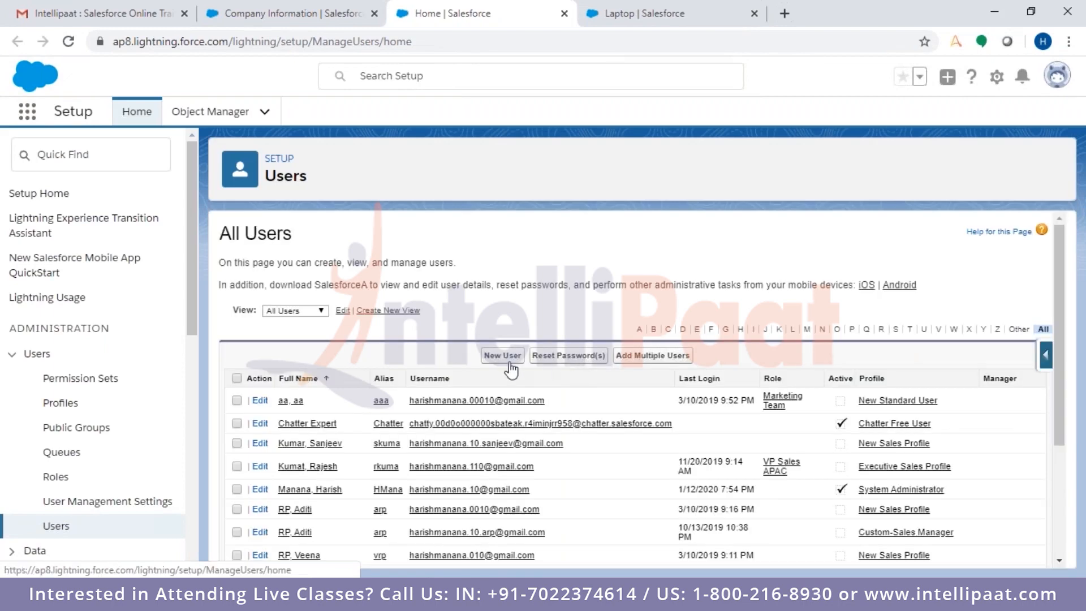
- Start a New User form, scroll to its Locale Settings, and return to Company Information
left_click(510, 359)
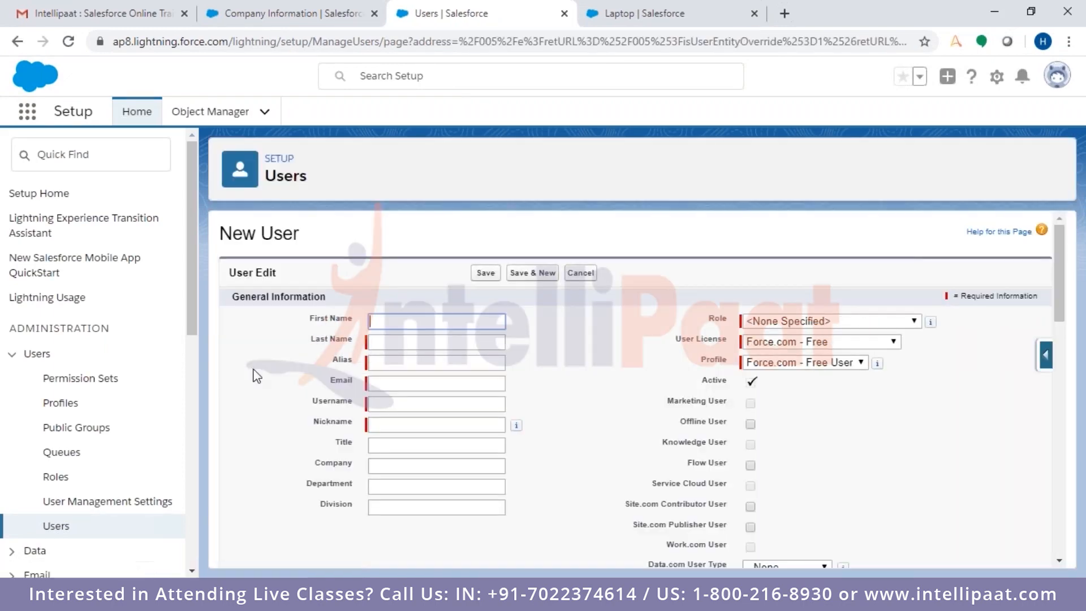
scroll(246, 372, "down", 10)
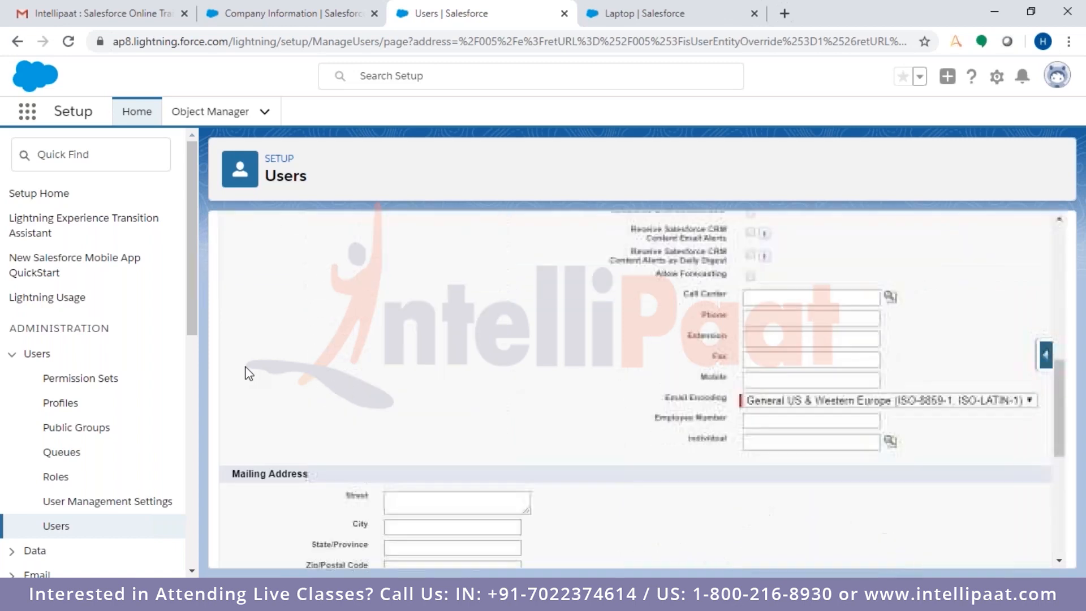
scroll(245, 365, "down", 2)
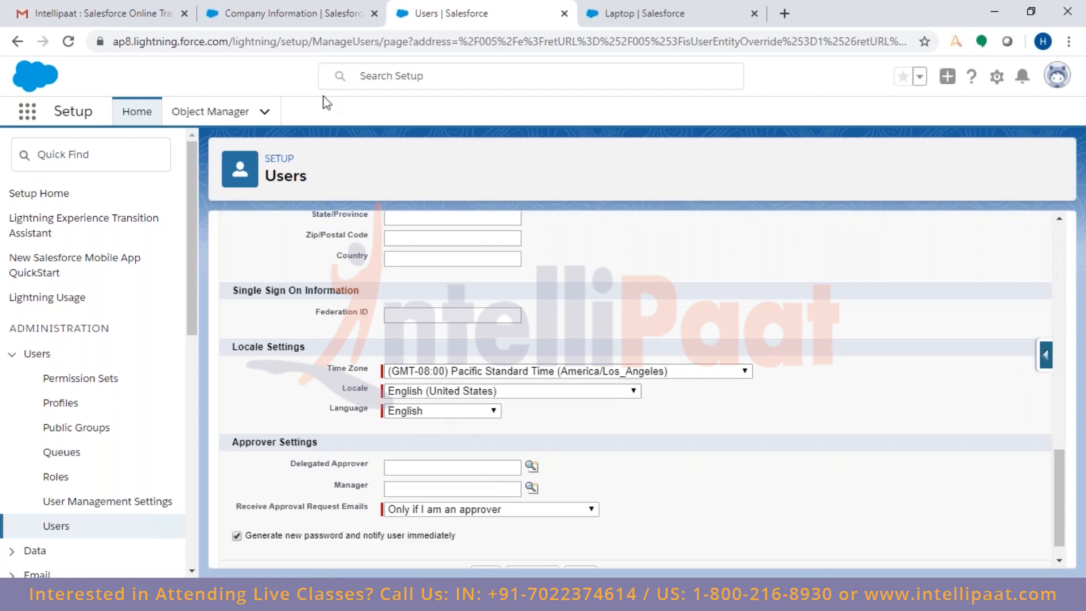
left_click(280, 13)
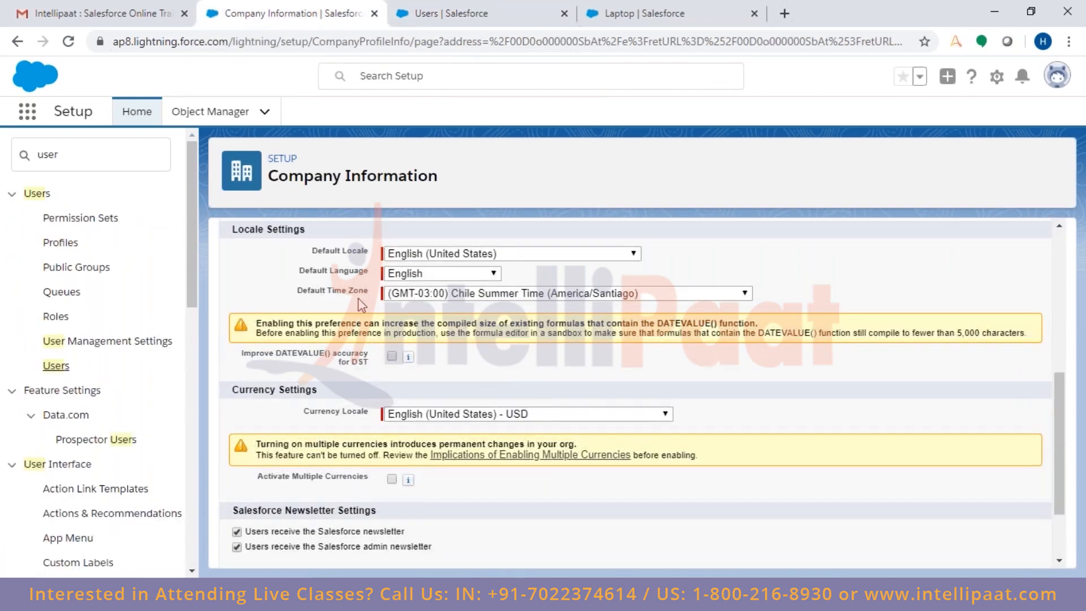
- Set the new user's Time Zone to (GMT-06:00) Central Standard Time (America/El_Salvador), comparing with Company Information
left_click(471, 15)
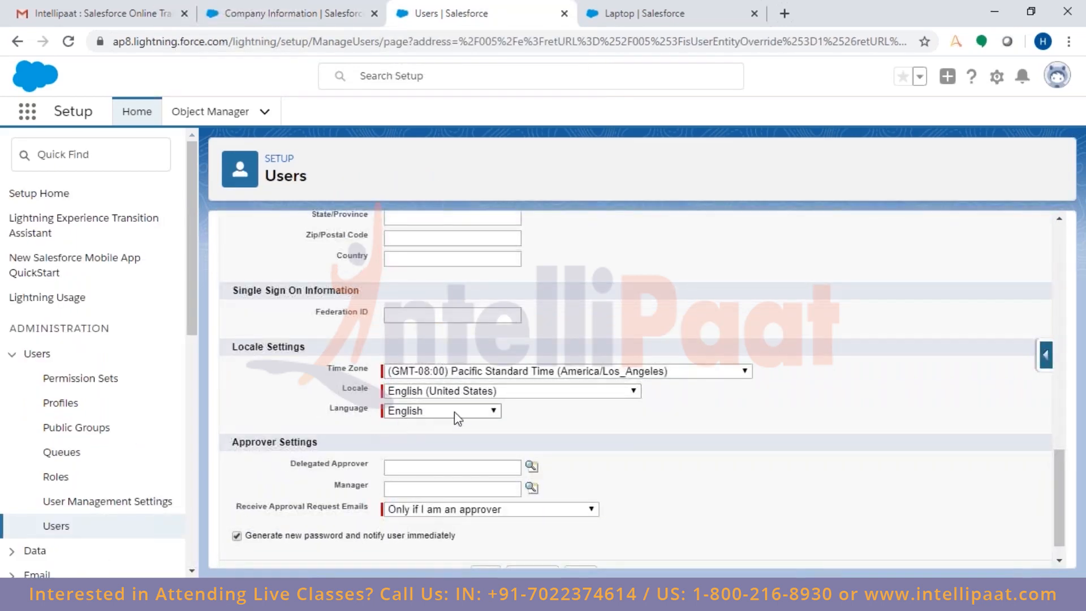
left_click(563, 371)
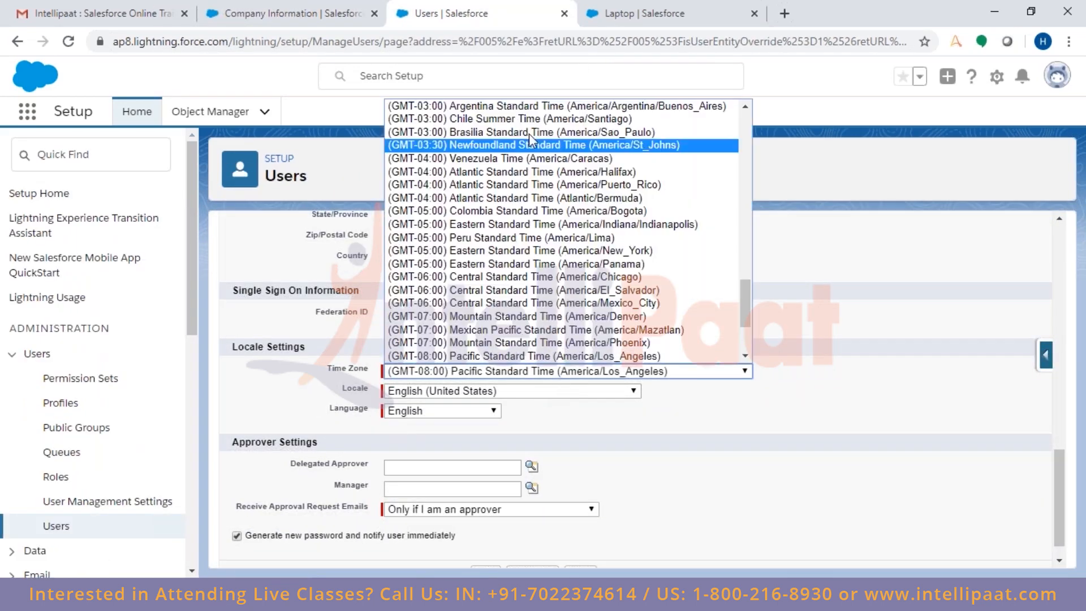
left_click(612, 293)
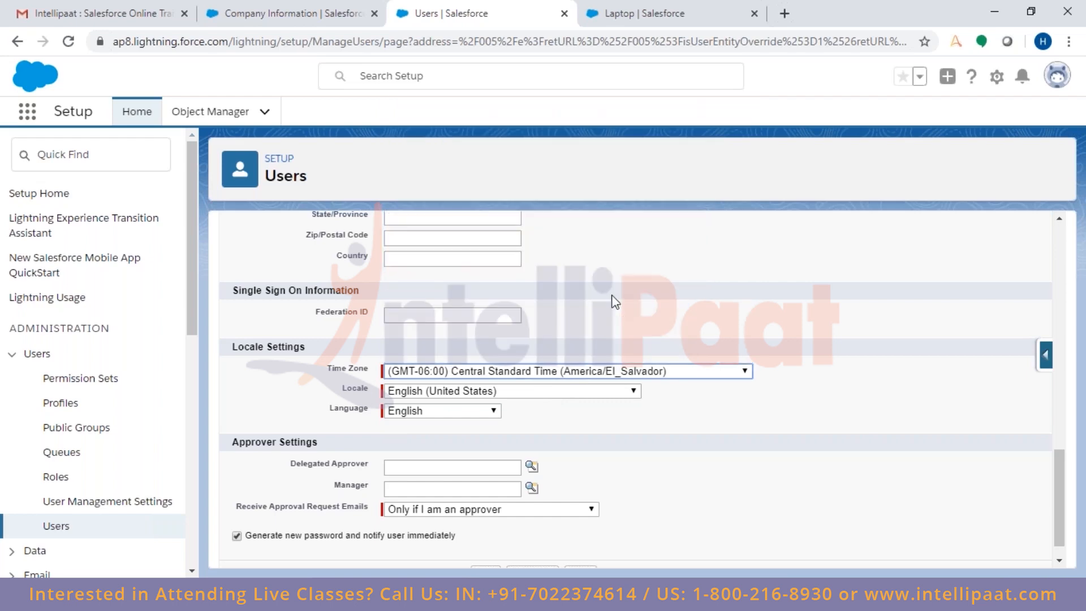
left_click(305, 17)
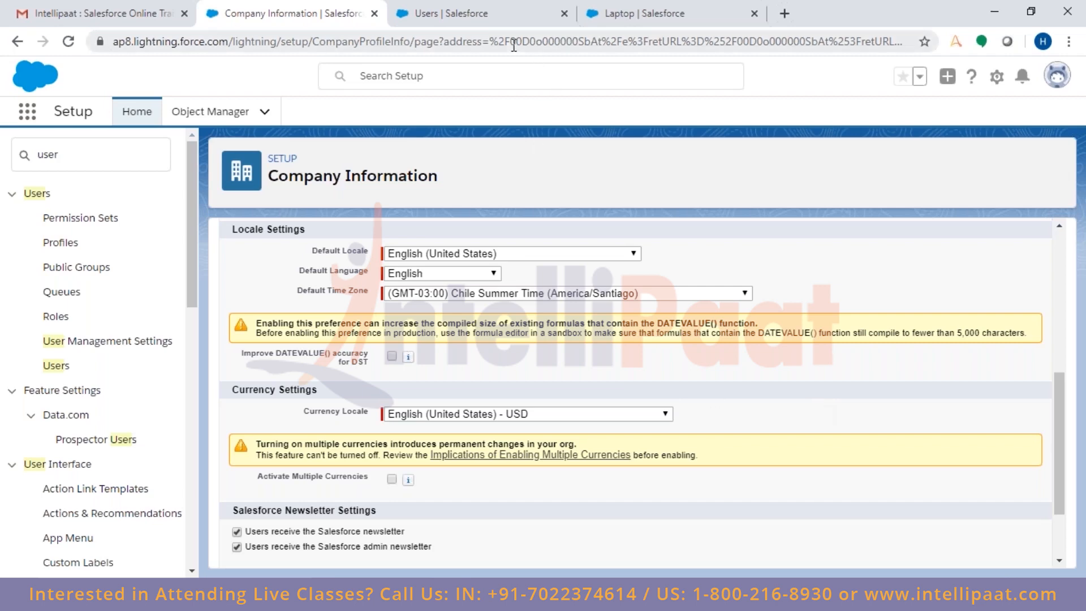
left_click(452, 13)
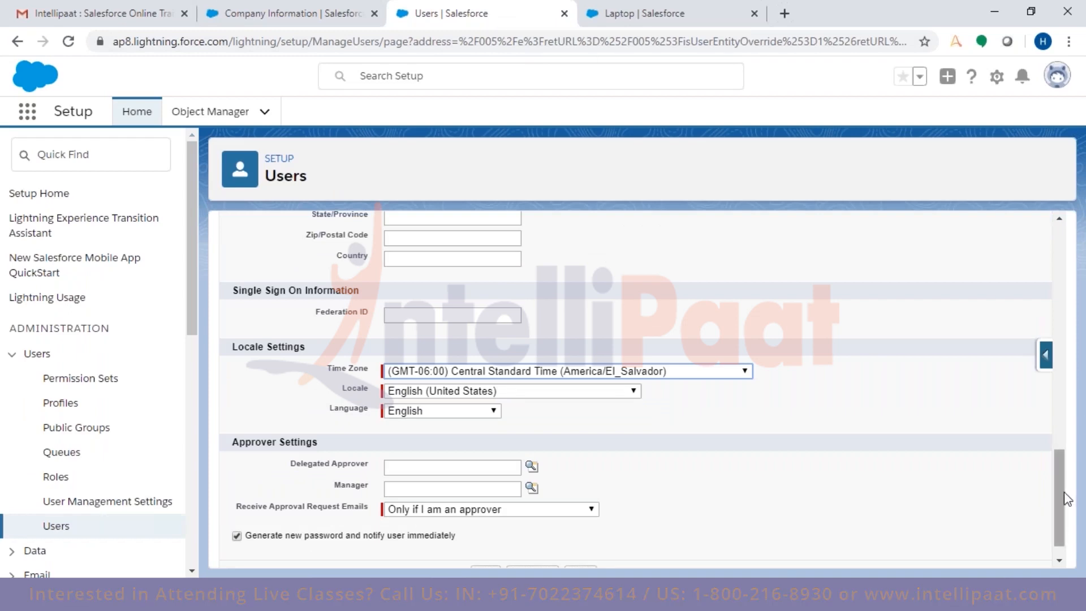
left_click_drag(1061, 492, 1061, 460)
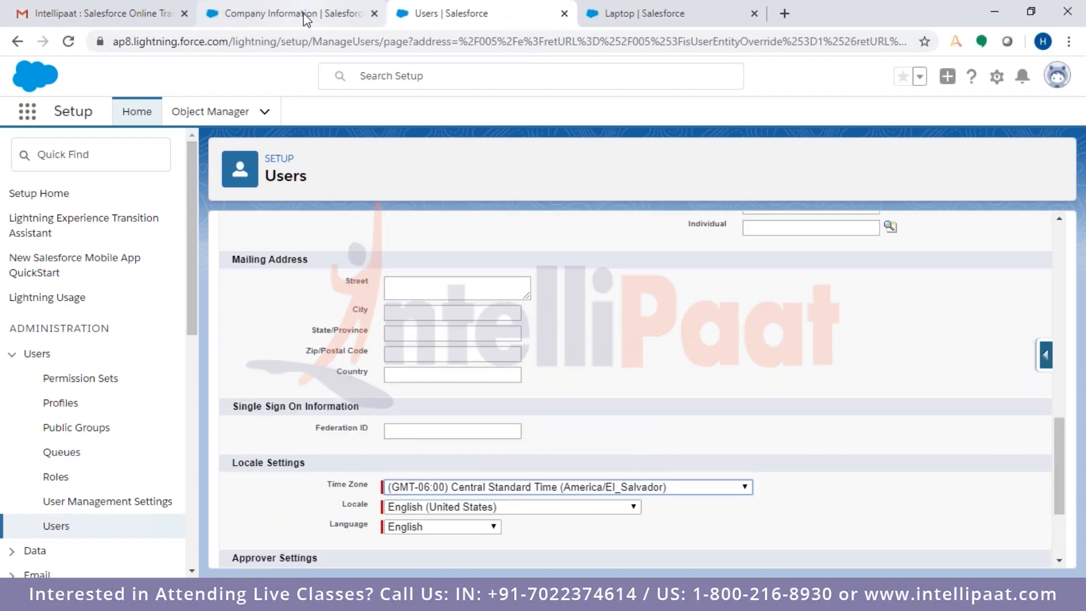
left_click(306, 20)
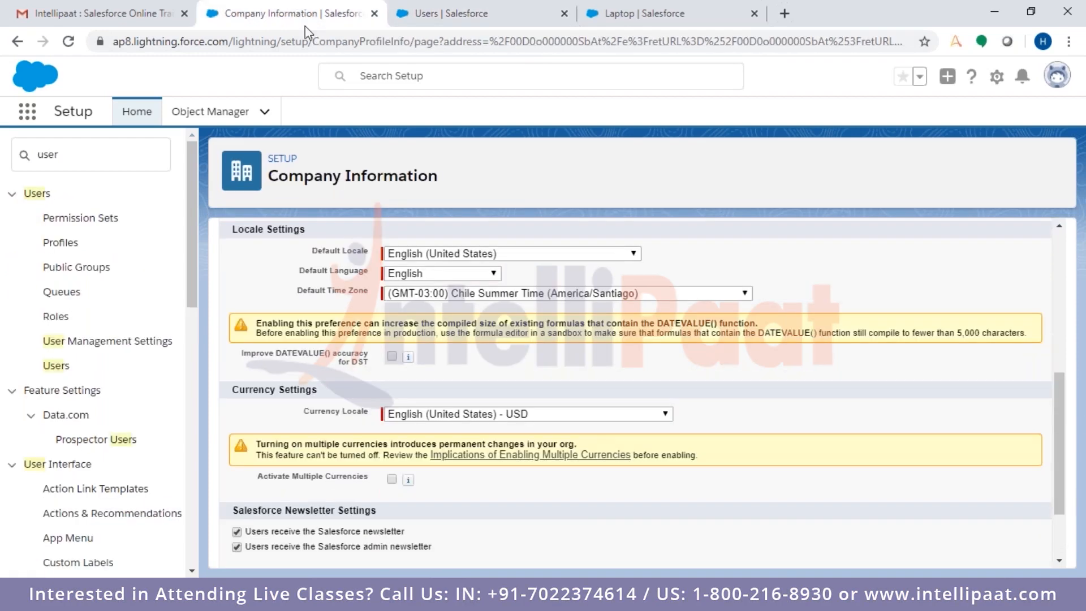
- Set the default language to French and the locale to Dutch (Belgium), save, and return to Users
left_click(491, 273)
left_click(435, 328)
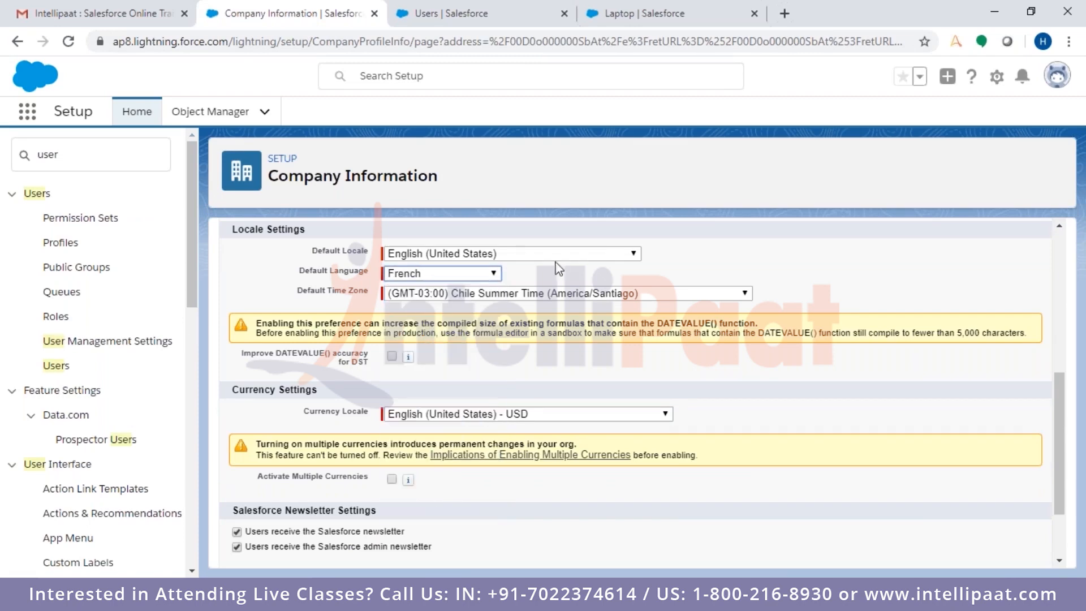
left_click(556, 252)
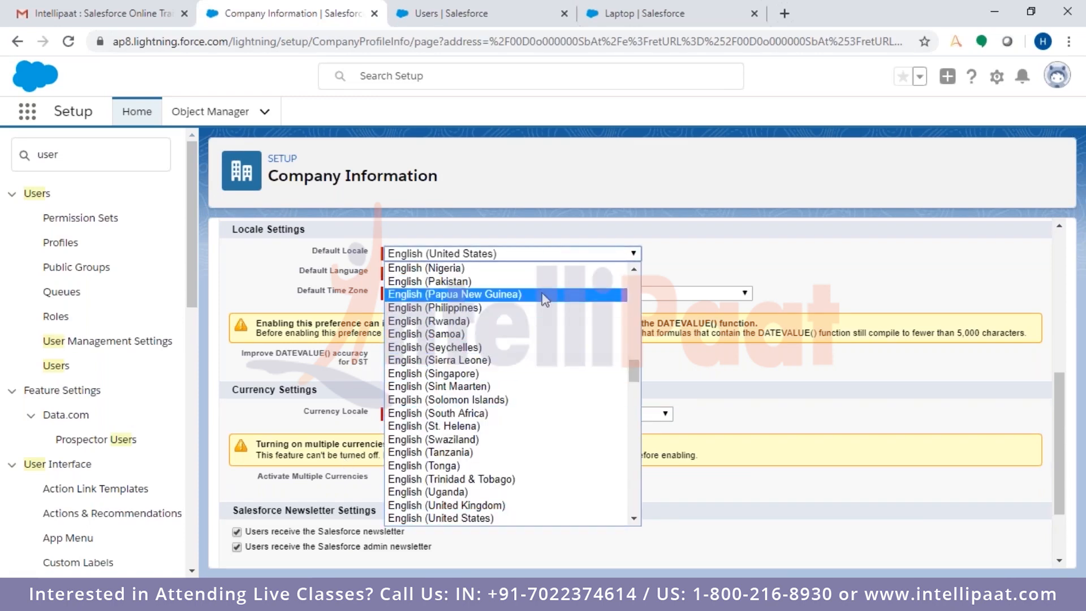
left_click_drag(634, 371, 634, 331)
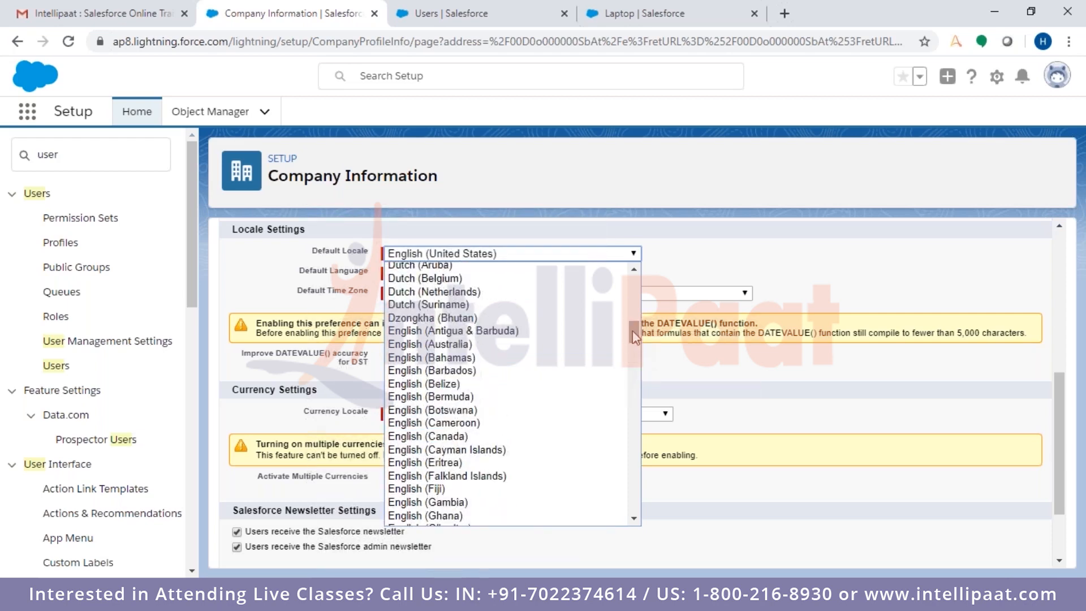
left_click(478, 279)
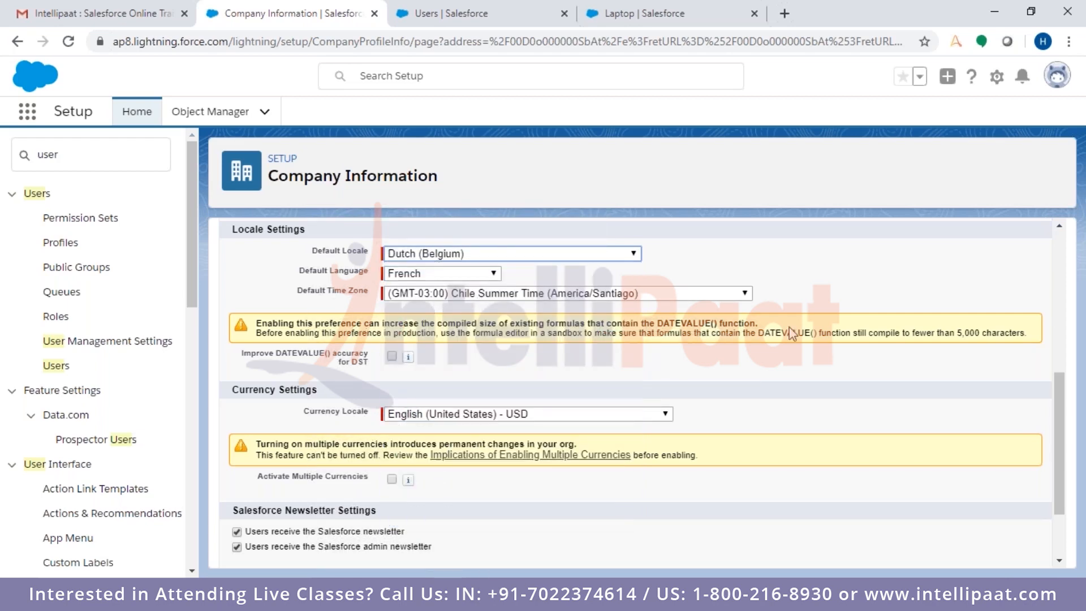
left_click_drag(1060, 389, 1061, 434)
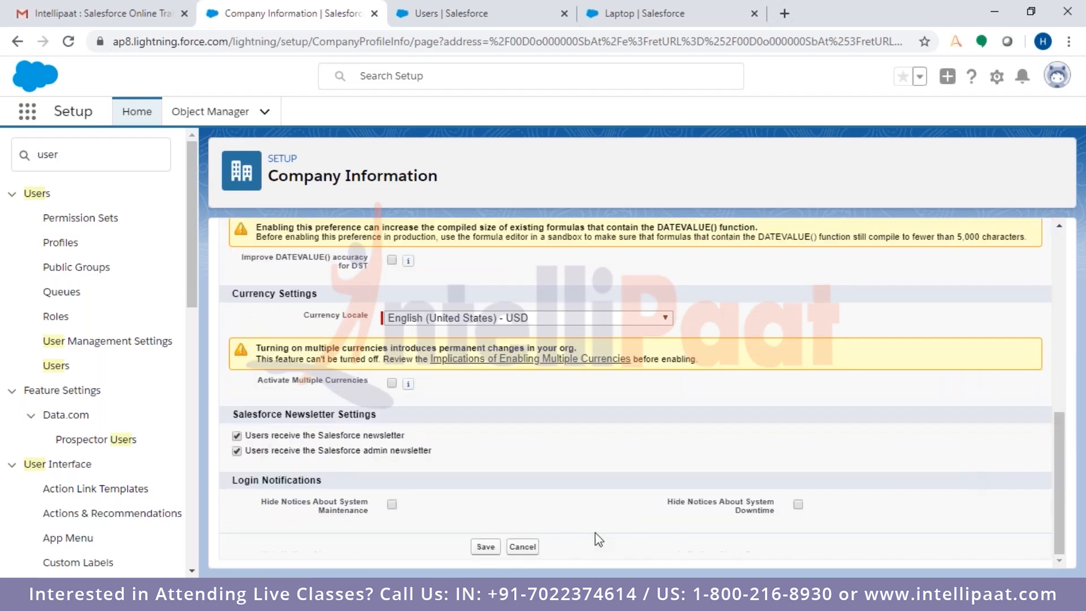
left_click(486, 547)
left_click(478, 17)
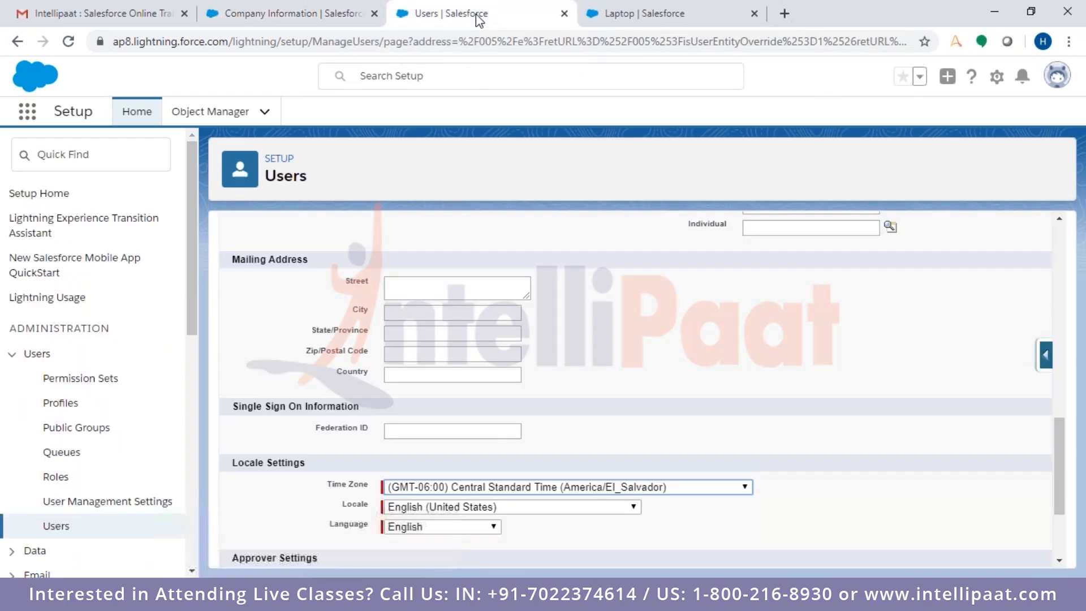
- Start a new user from the Users list and scroll to its locale settings
left_click(65, 530)
left_click(503, 355)
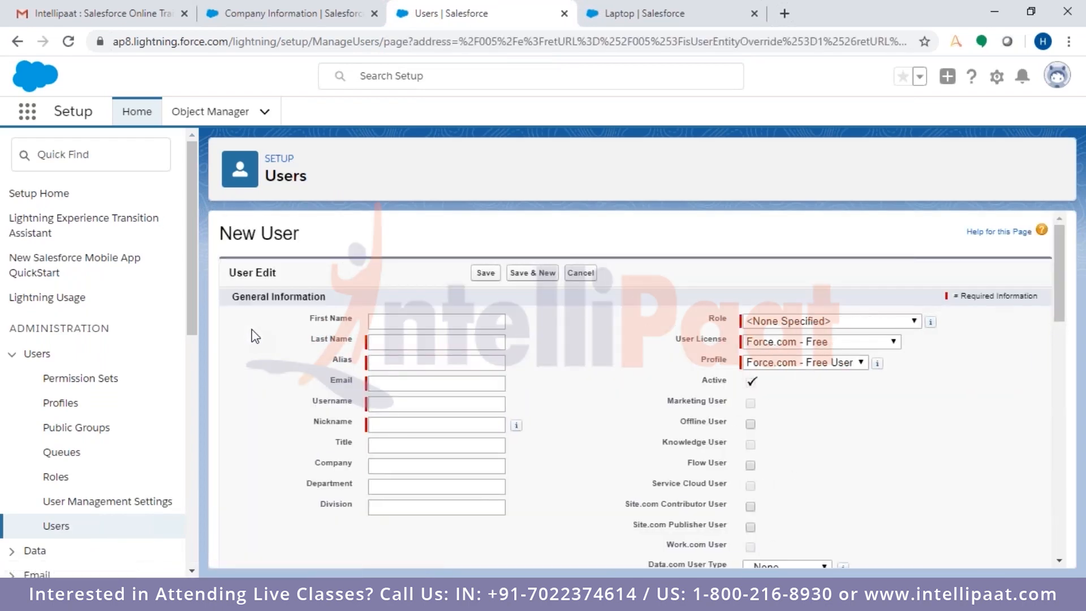
scroll(255, 336, "down", 15)
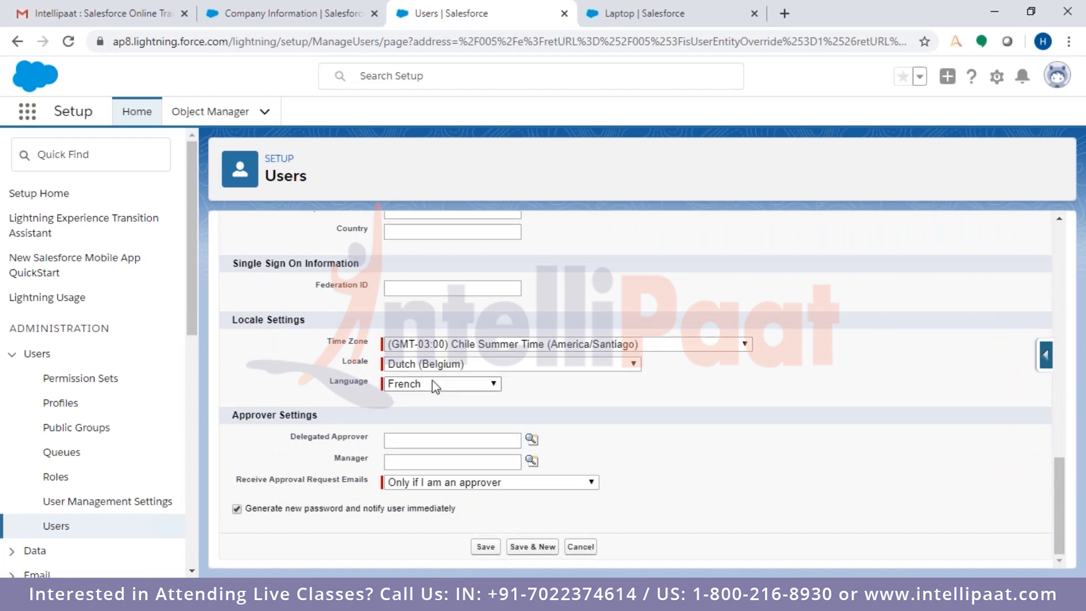
- Reopen the Company Information organization profile for editing
left_click(285, 16)
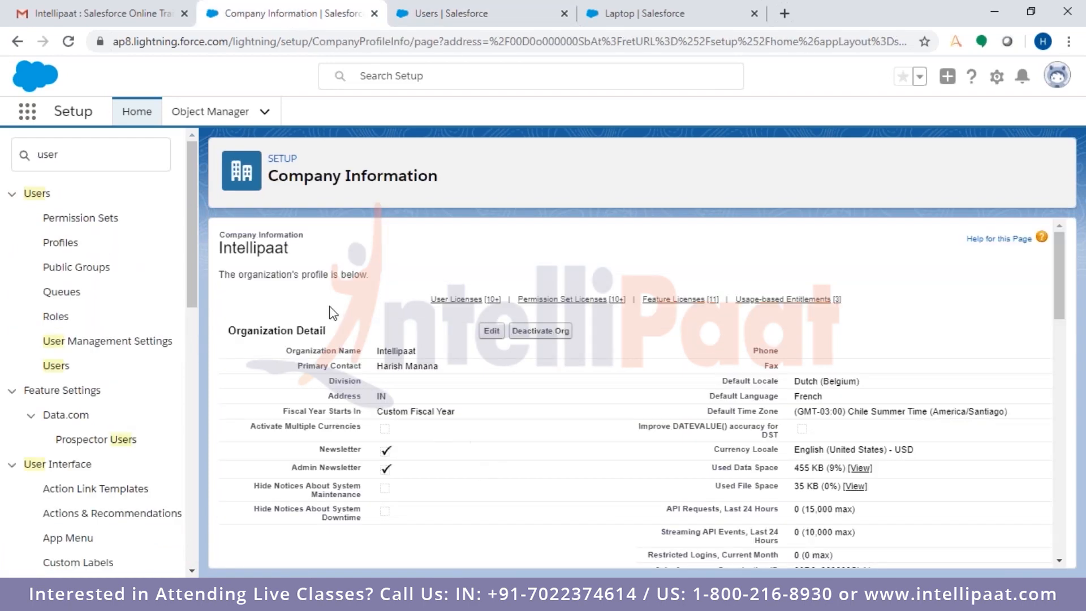
left_click(492, 333)
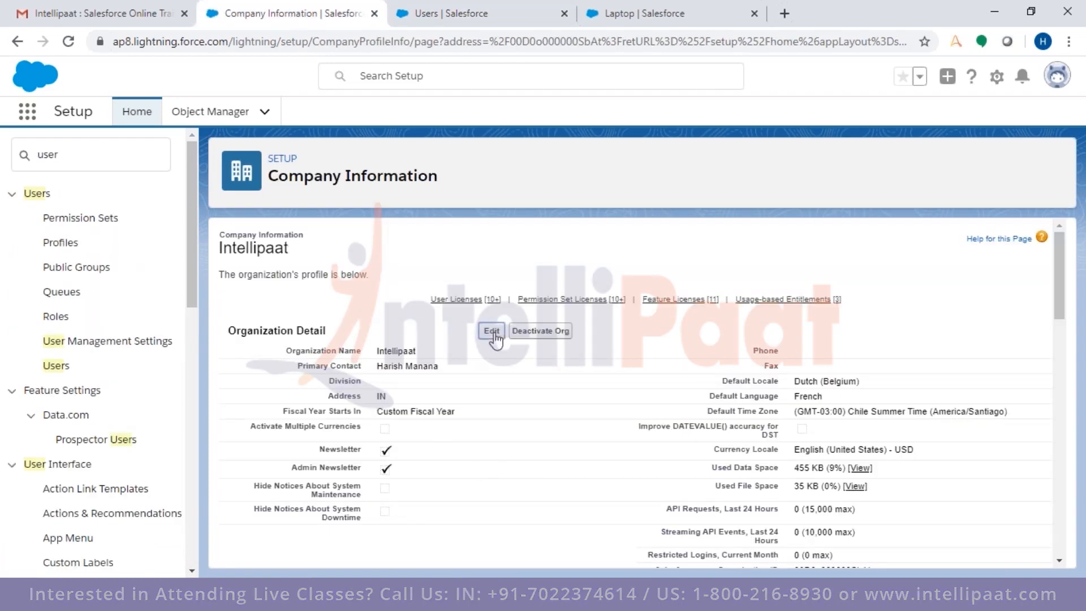
scroll(495, 339, "down", 5)
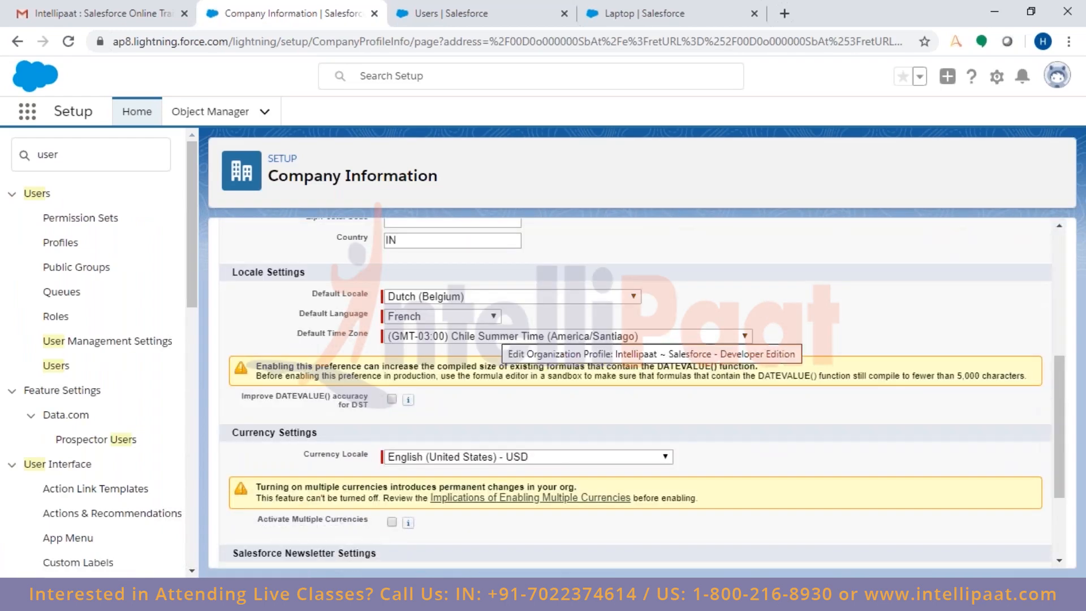
left_click(474, 17)
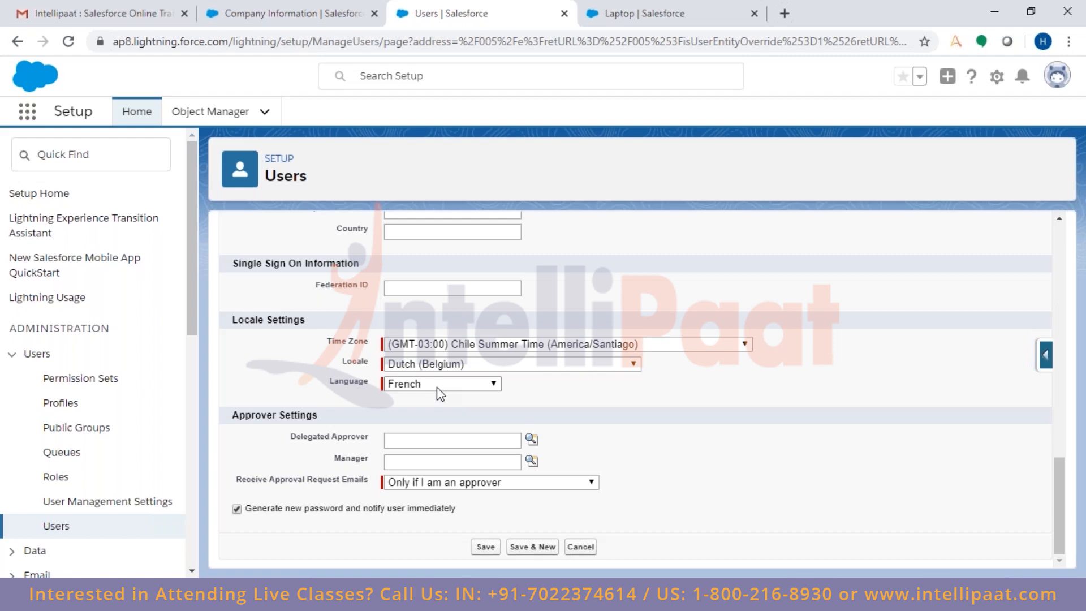
left_click(283, 13)
left_click(744, 339)
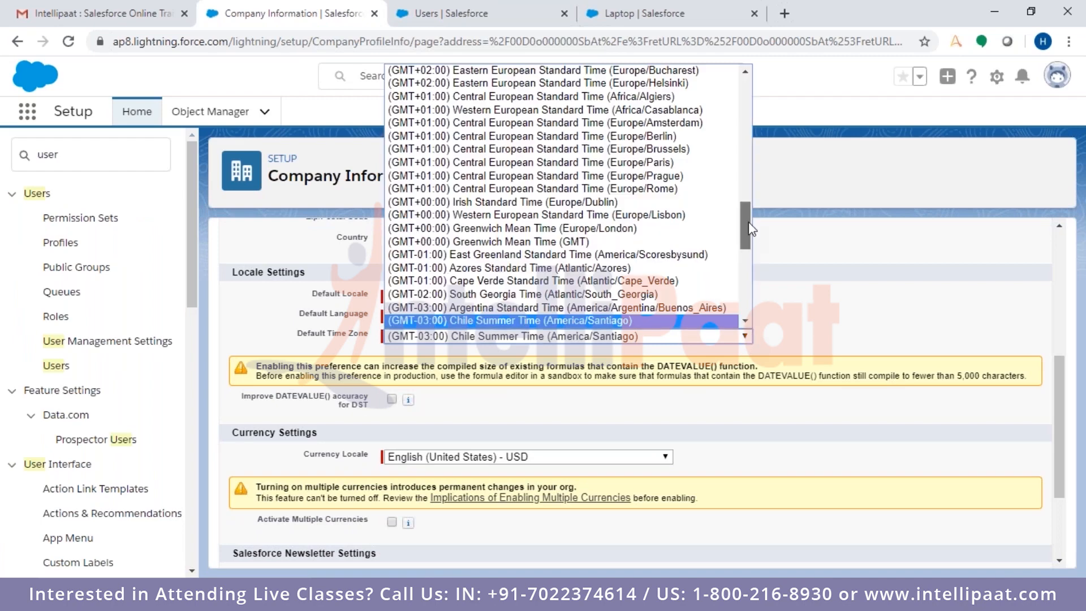
left_click_drag(748, 225, 755, 291)
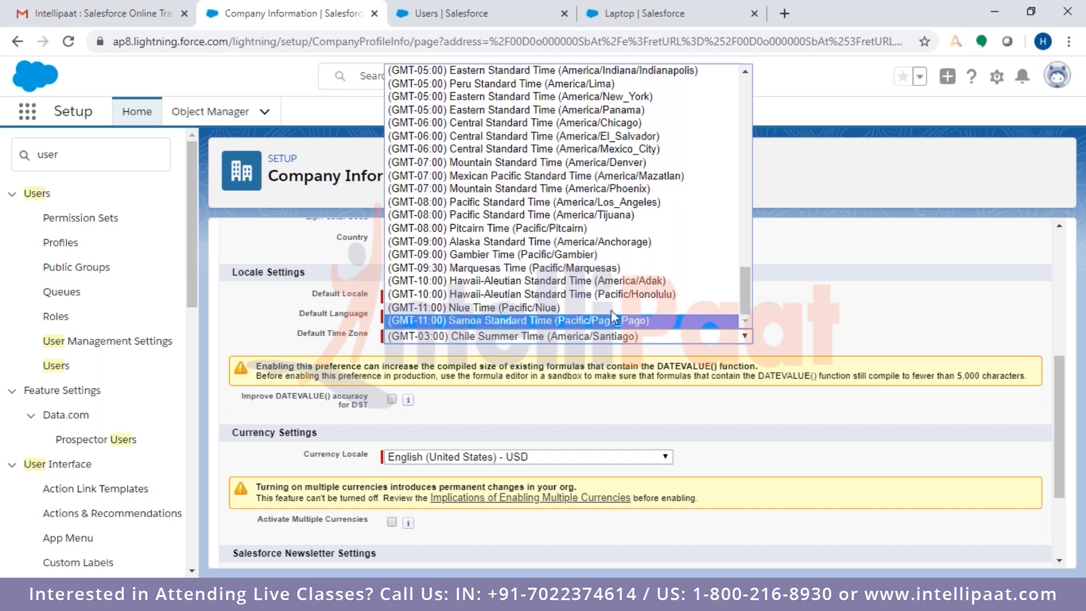
left_click(851, 303)
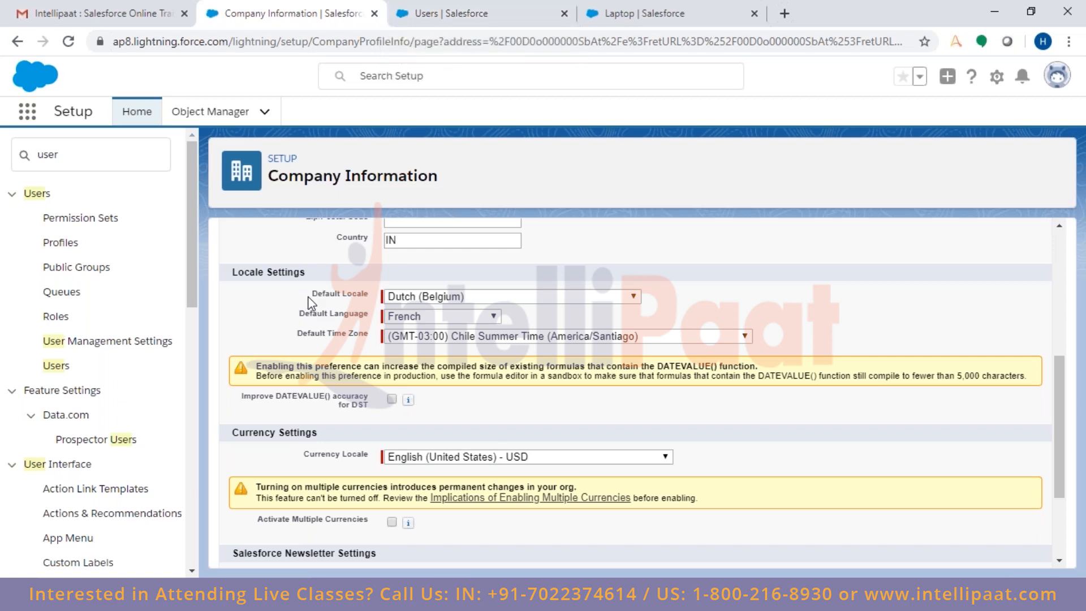
- Highlight the Default Locale label, check the new user's time zone list, and close the New User tab
left_click_drag(309, 296, 369, 298)
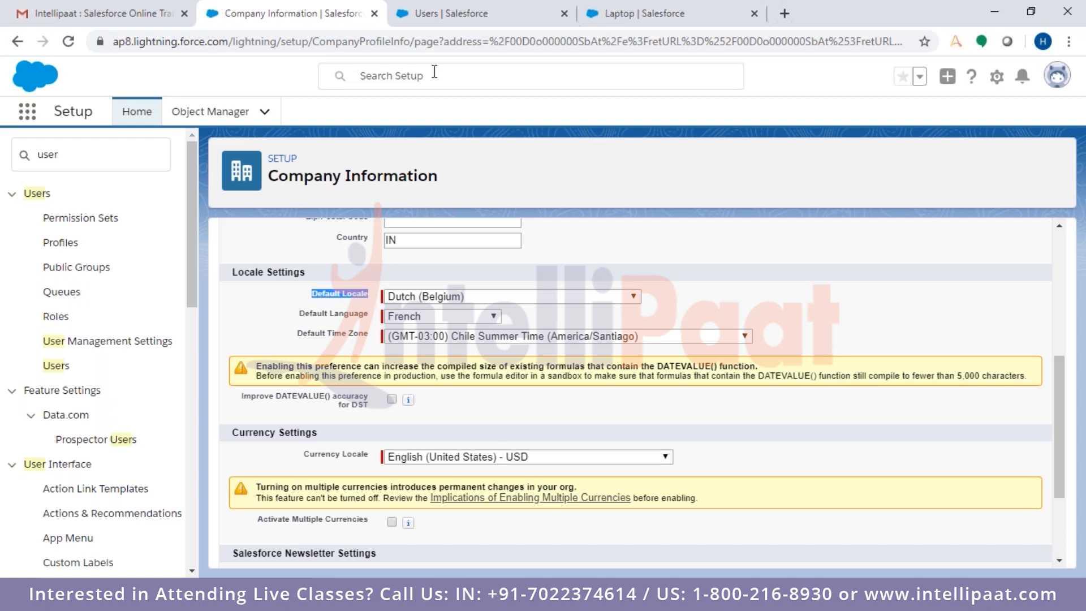
left_click(475, 22)
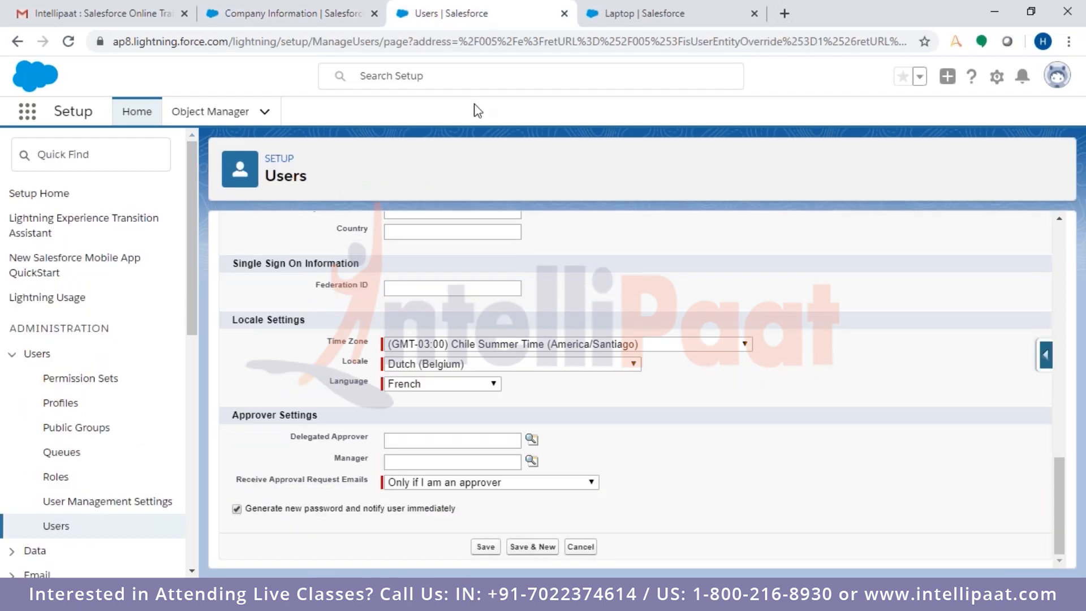
left_click(694, 346)
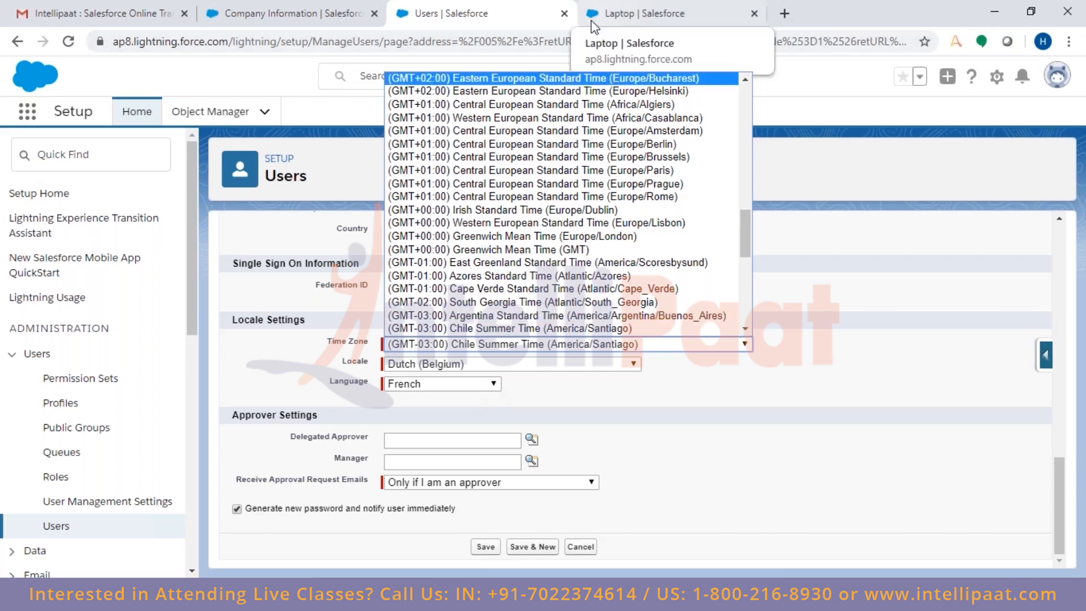
left_click(564, 14)
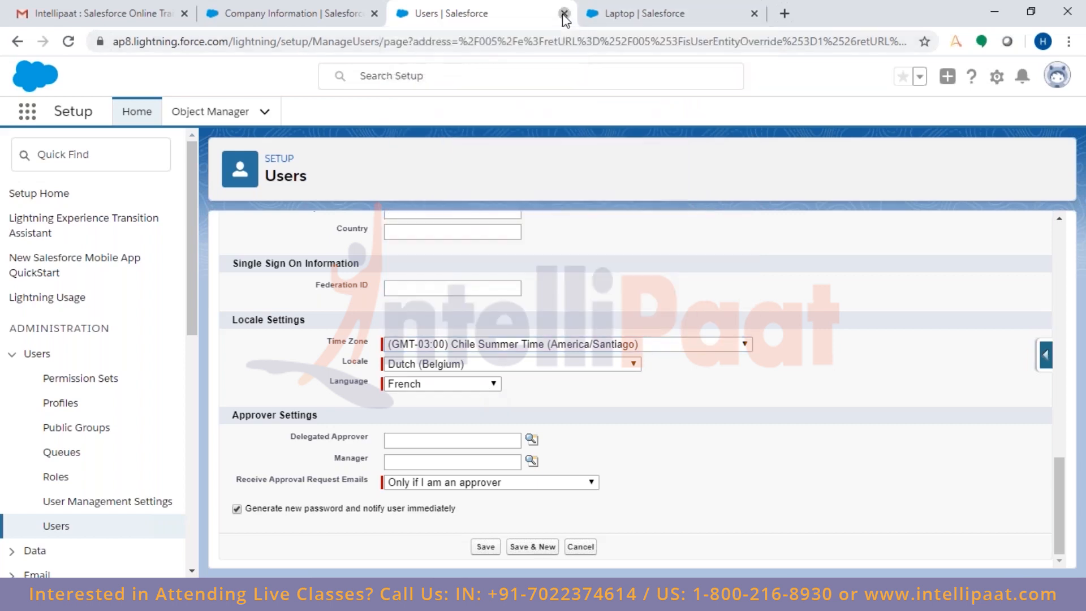
left_click(564, 14)
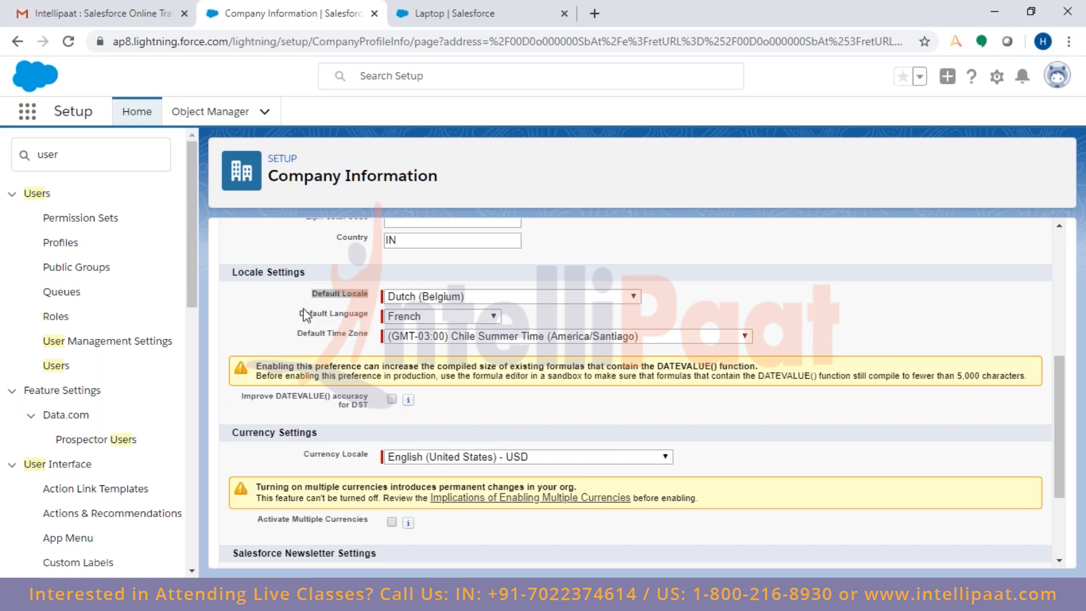
- Highlight the Default Language label and show the available default languages
left_click_drag(306, 314, 373, 319)
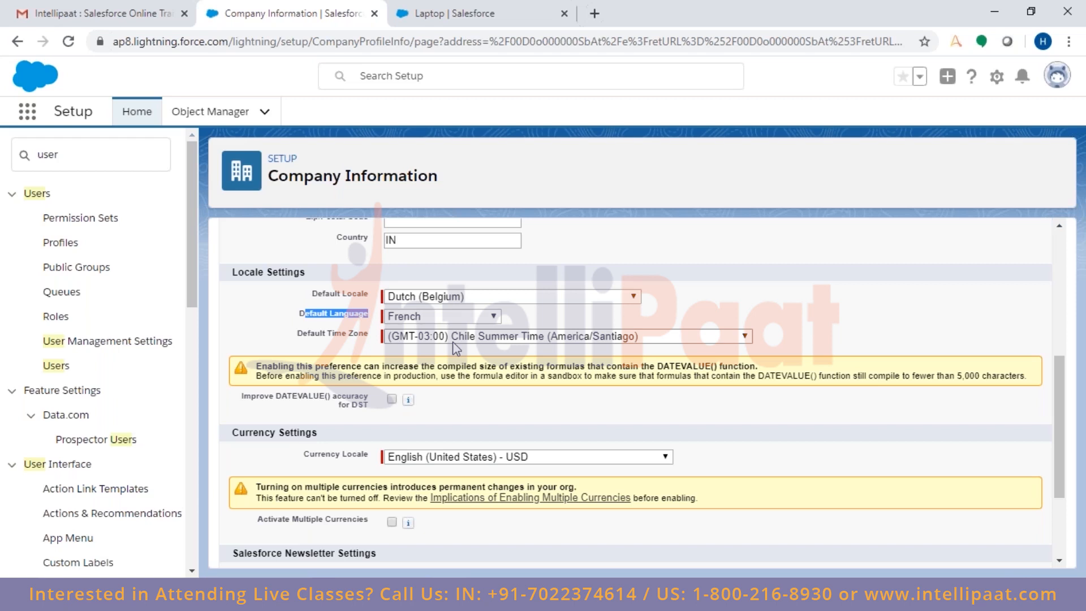
left_click(492, 316)
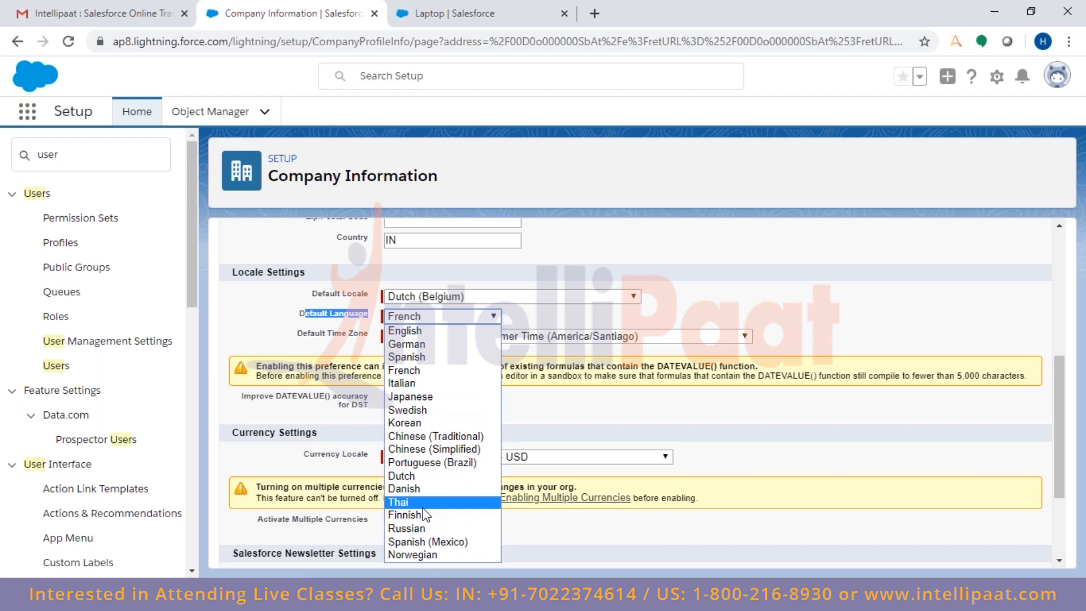
- Add 'Workbench' and a new line 'Sales (Engligh) -->' to the Notepad notes
key("alt+Tab")
type("Wo")
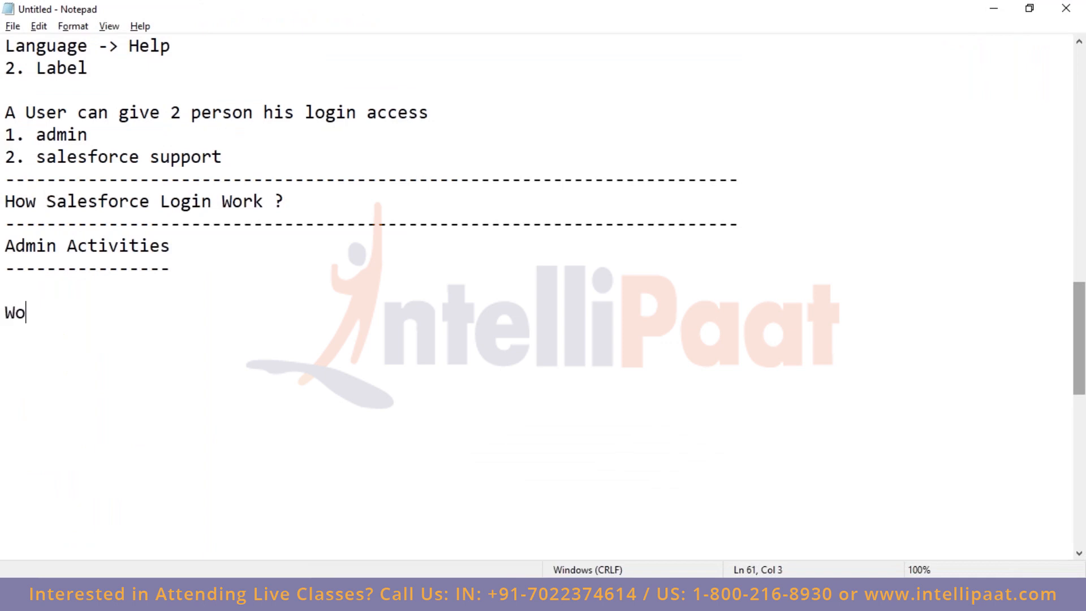
type("rkbench")
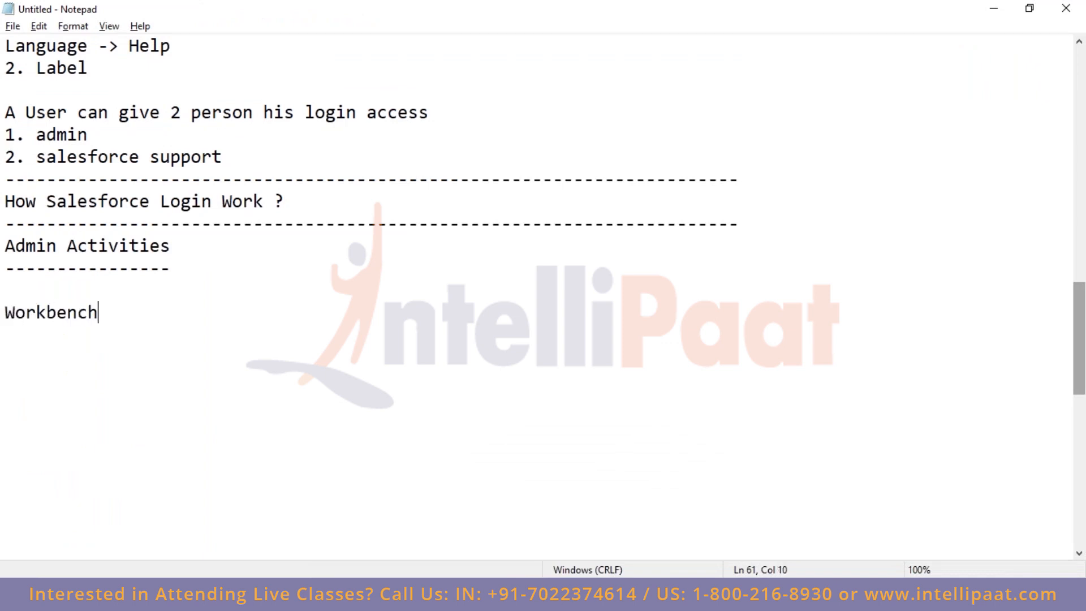
key("Return")
key("Return")
type("Sales (Engli")
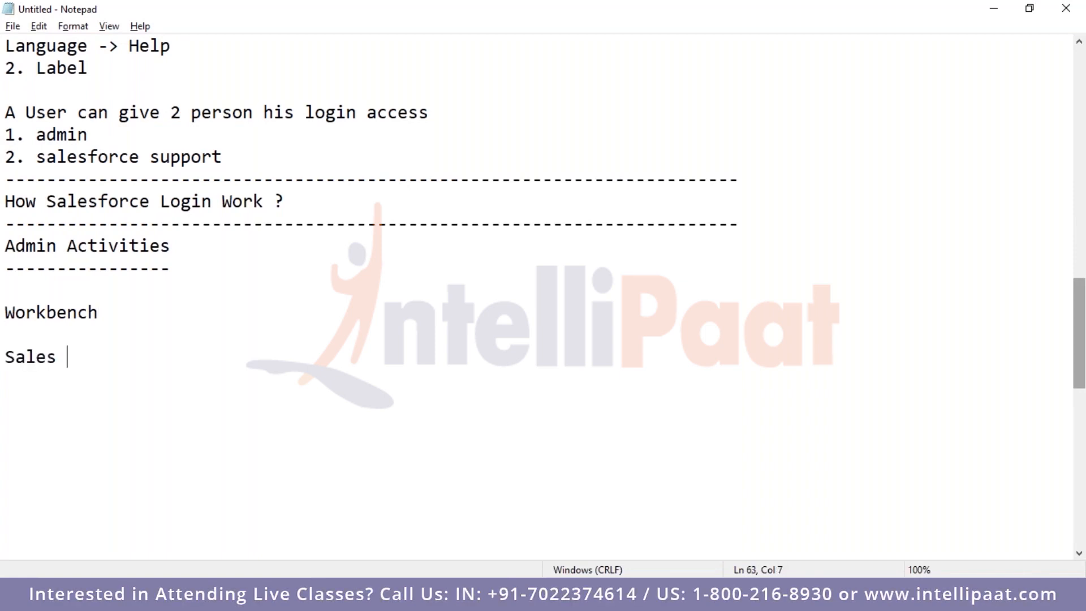
type("gh")
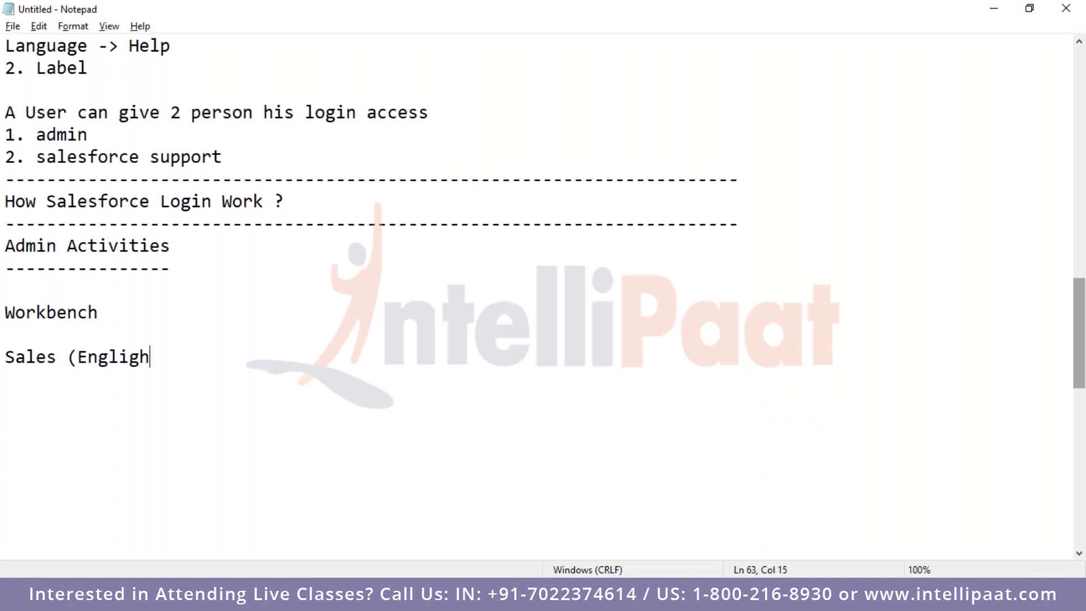
type(") -->")
key("alt+Tab")
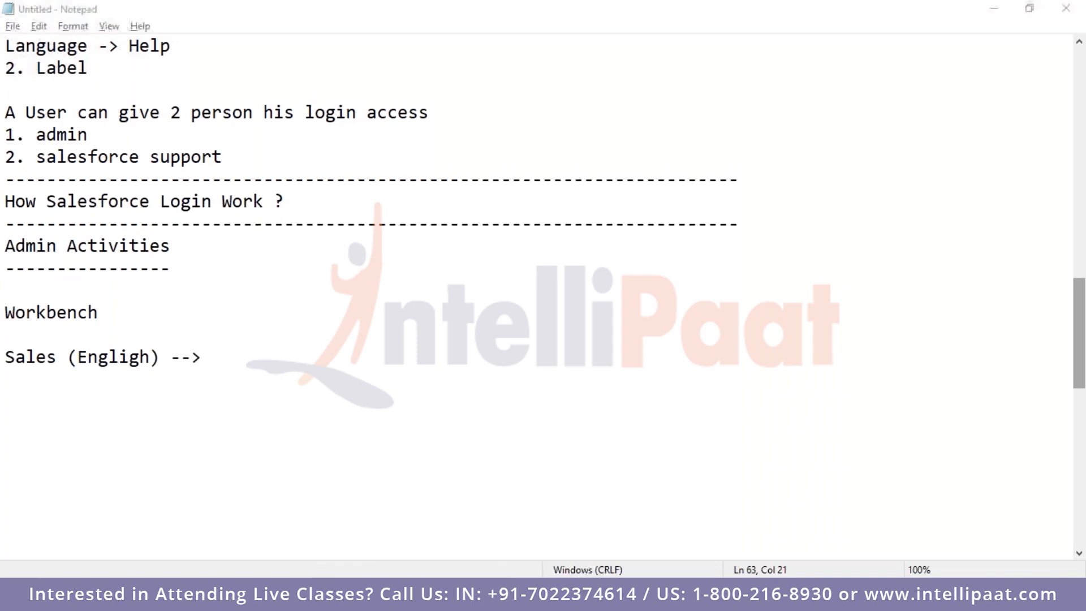
- Search Google for 'sales in spanish' and type the answer 'ventas' on the Notepad Sales line
left_click(598, 16)
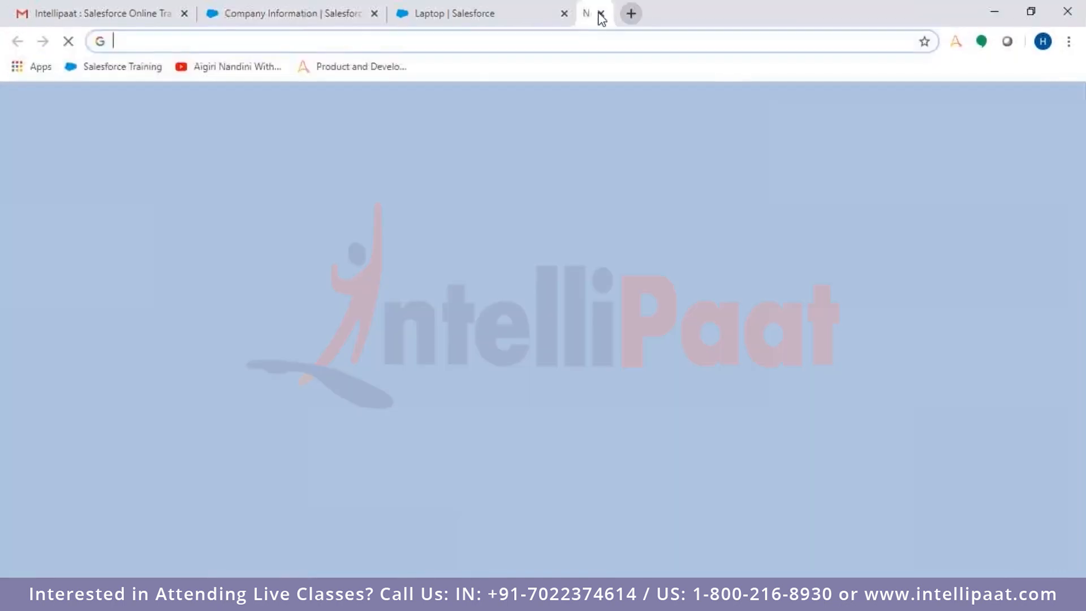
type("google.com")
key("Return")
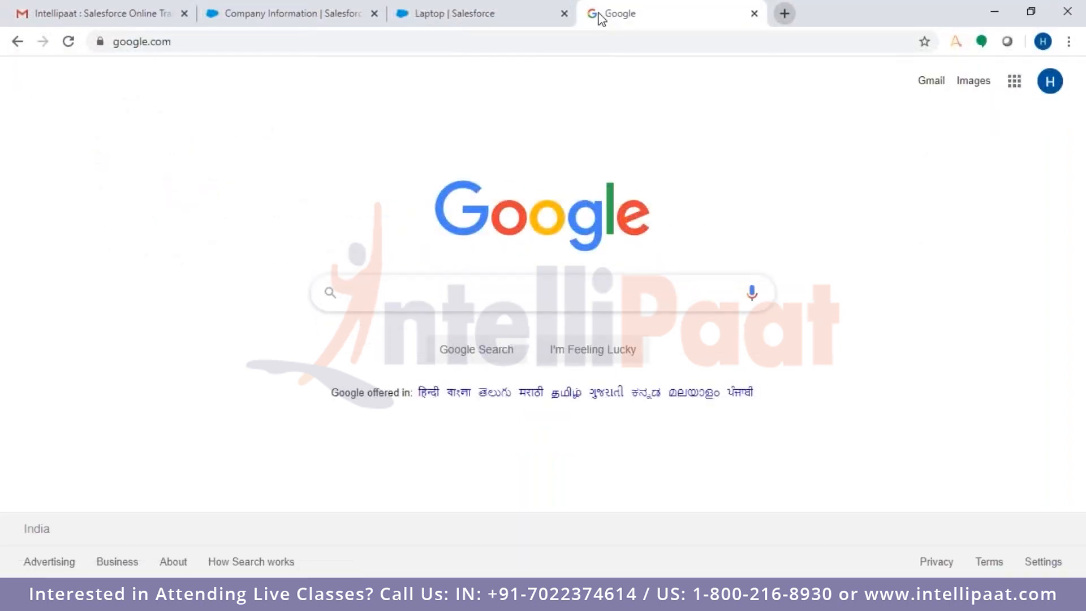
type("sales in spa")
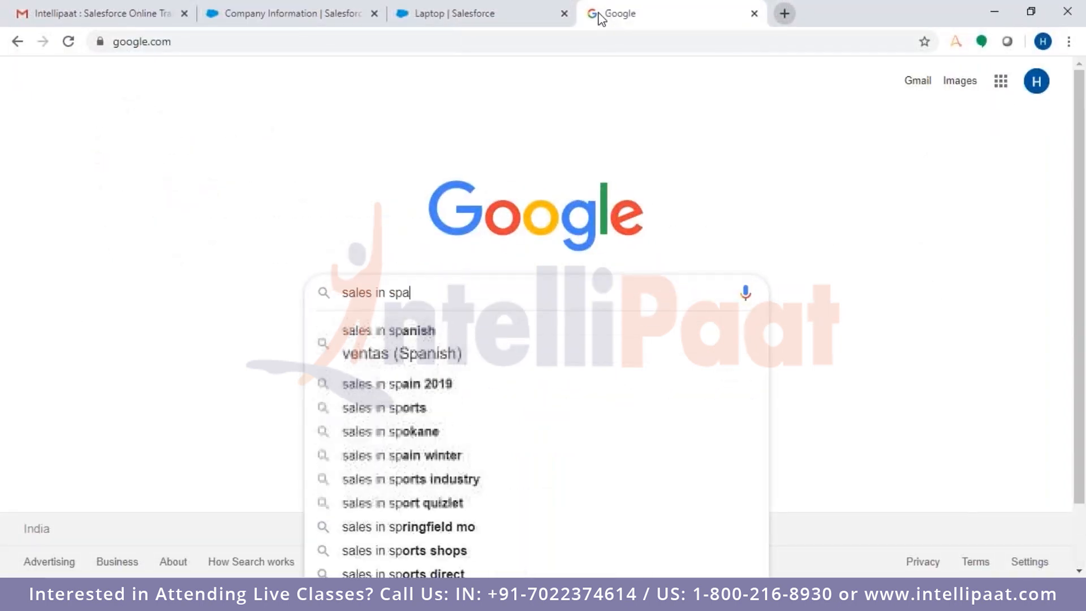
type("ni")
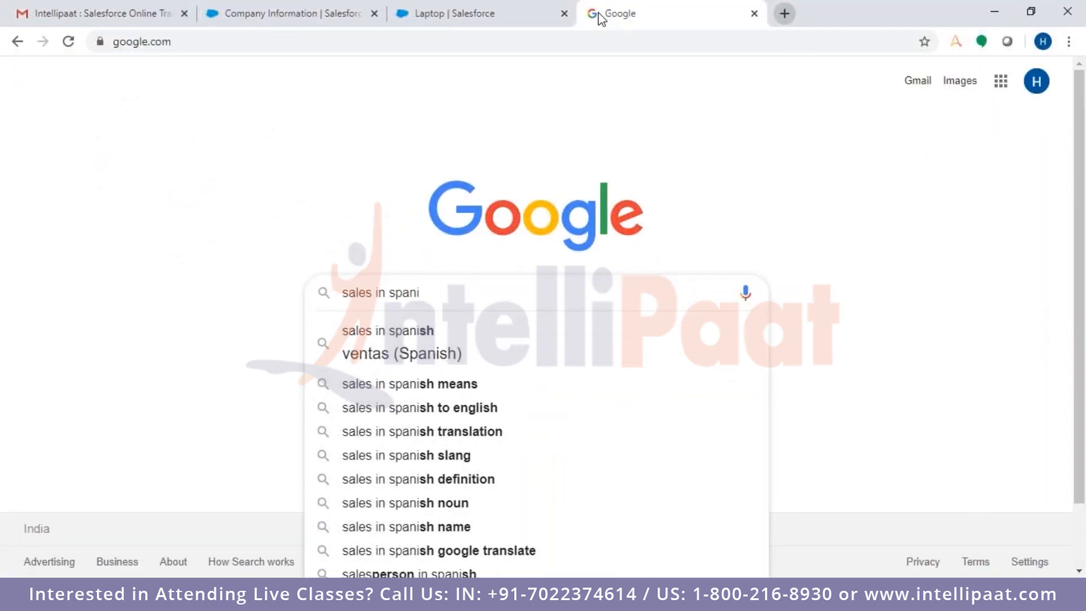
key("alt+Tab")
type("ven")
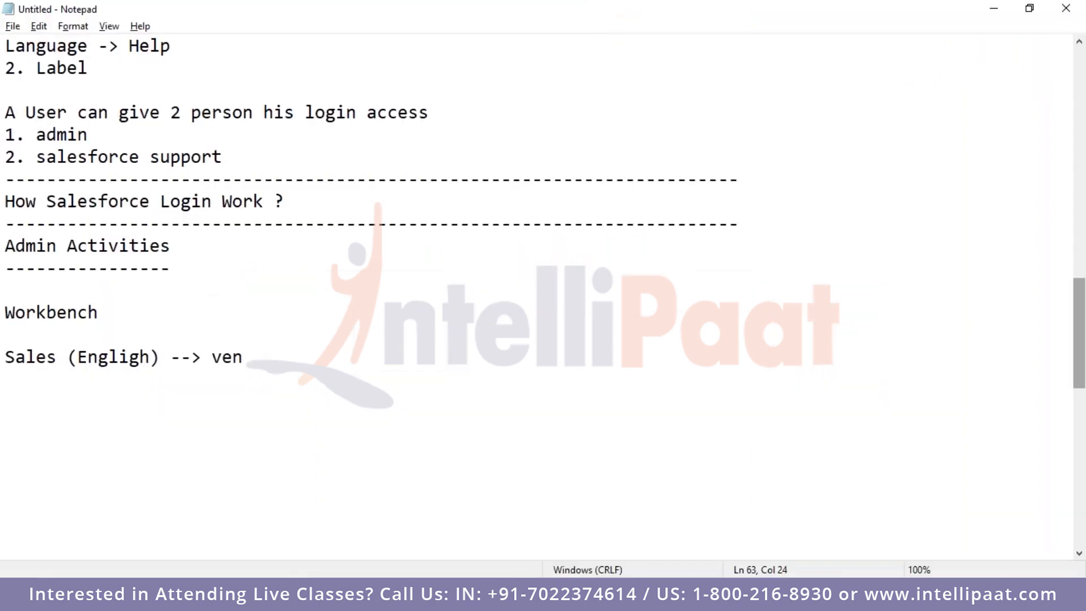
type("tas")
- Highlight the word 'Sales' on the translation line
key("Home")
key("shift+Right")
key("shift+Right")
key("shift+Right")
key("shift+Right")
key("shift+Right")
key("shift+Right")
key("shift+Right")
key("shift+Right")
key("shift+Right")
key("shift+Right")
key("shift+Right")
key("shift+Right")
key("shift+Right")
key("shift+Right")
key("shift+Right")
key("shift+Right")
key("shift+Right")
key("shift+Right")
key("shift+Right")
key("shift+Right")
key("shift+Right")
key("shift+Right")
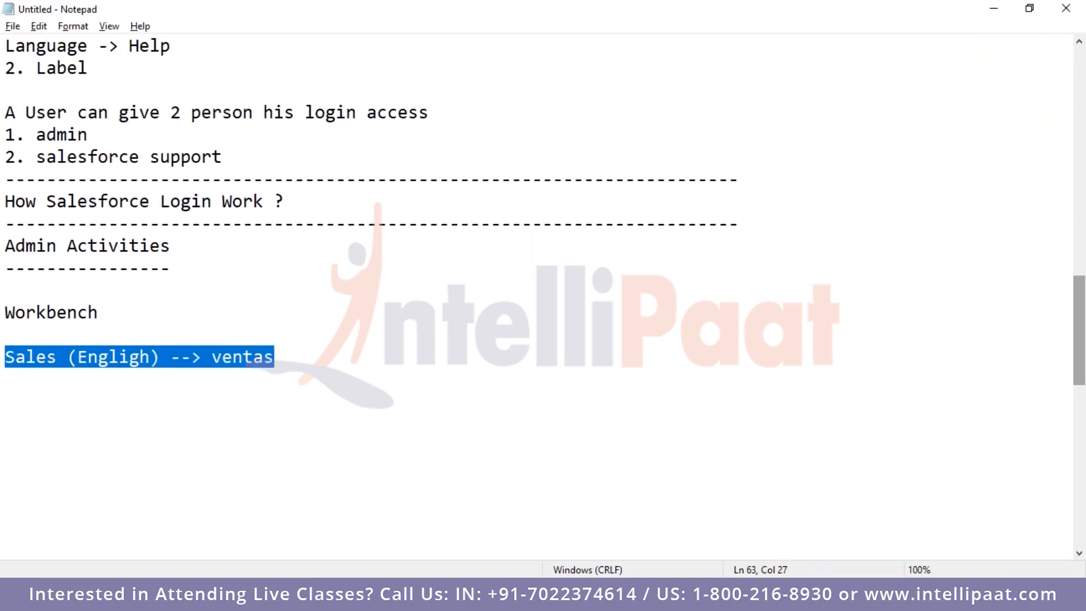
left_click(29, 360)
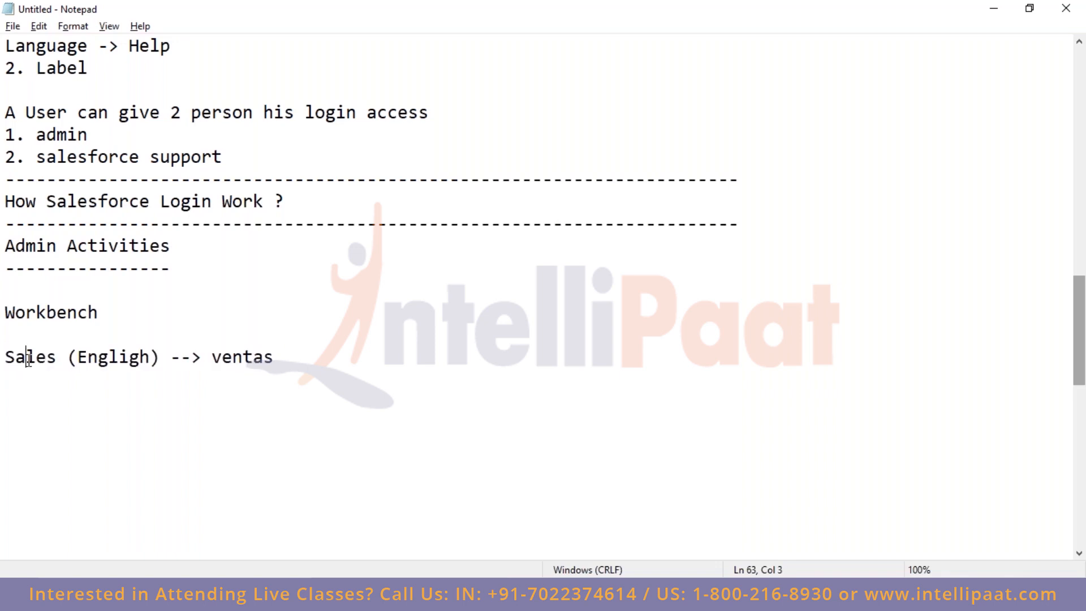
left_click_drag(5, 360, 57, 364)
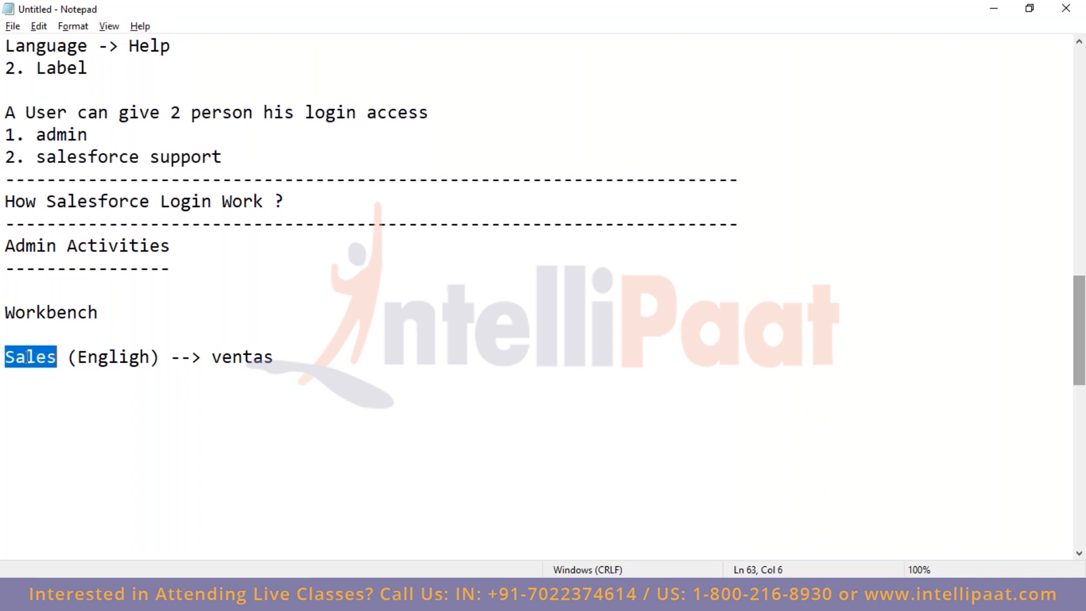
- Append ' (Spanish)' after 'ventas' and remove the blank line under Workbench
left_click(278, 362)
type("(S")
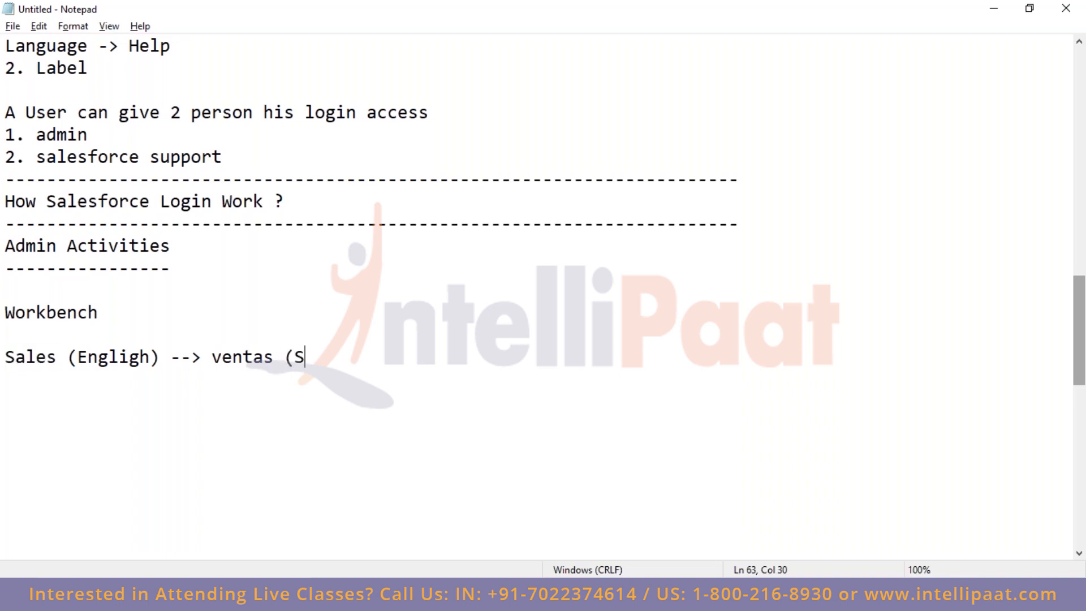
type("panish)")
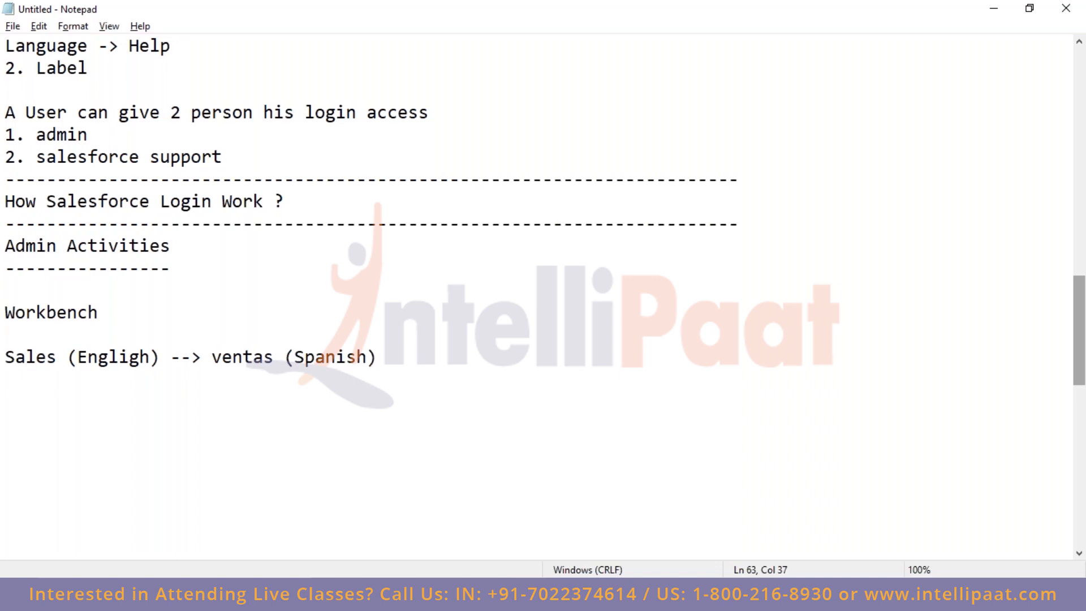
key("Up")
key("BackSpace")
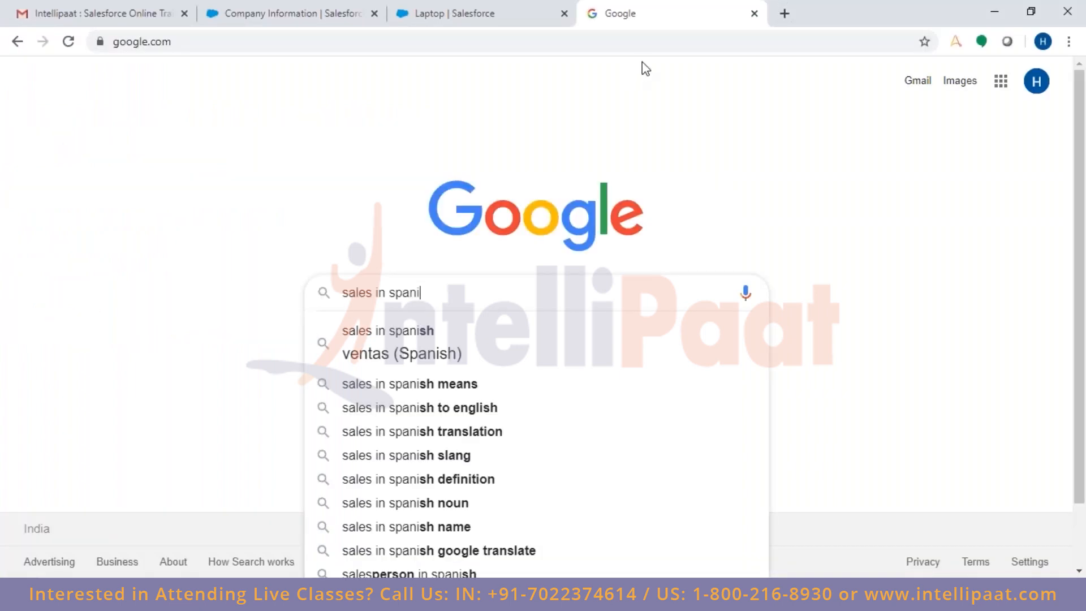
- Close the Google search tab to get back to the Company Information page
middle_click(675, 11)
scroll(687, 231, "down", 1)
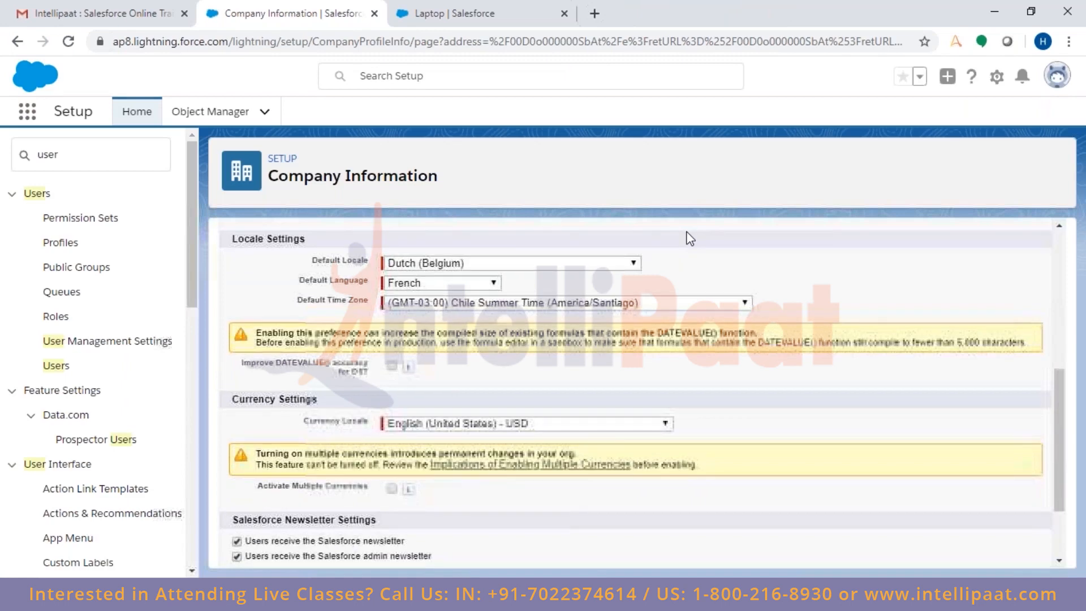
scroll(686, 235, "down", 2)
- Search Setup Quick Find for 'workb', clear it, and start a new line in Notepad
left_click(103, 154)
key("BackSpace")
key("BackSpace")
key("BackSpace")
key("BackSpace")
type("w")
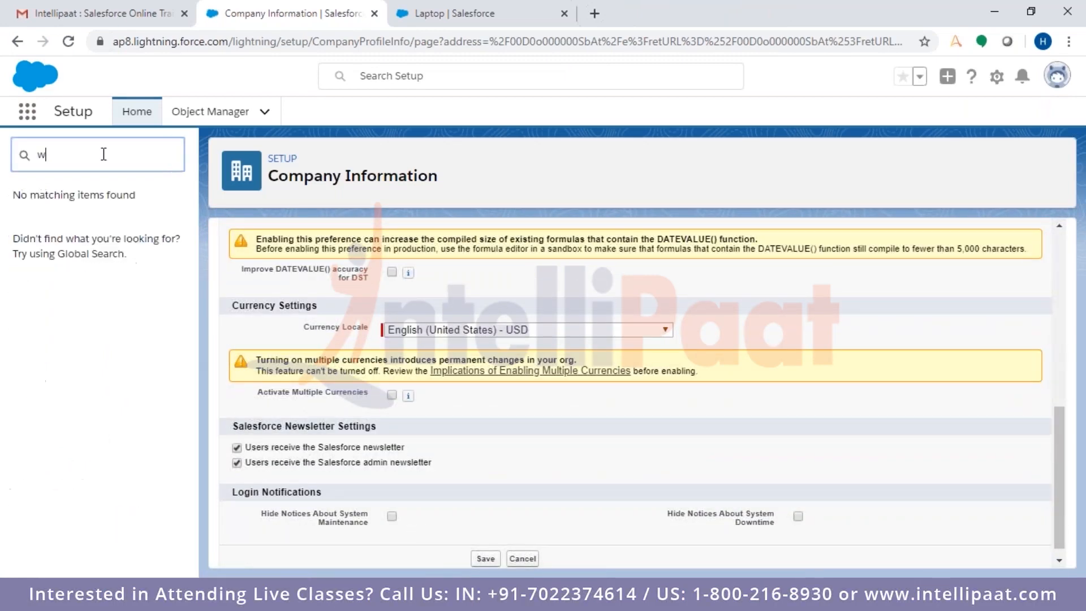
type("orkb")
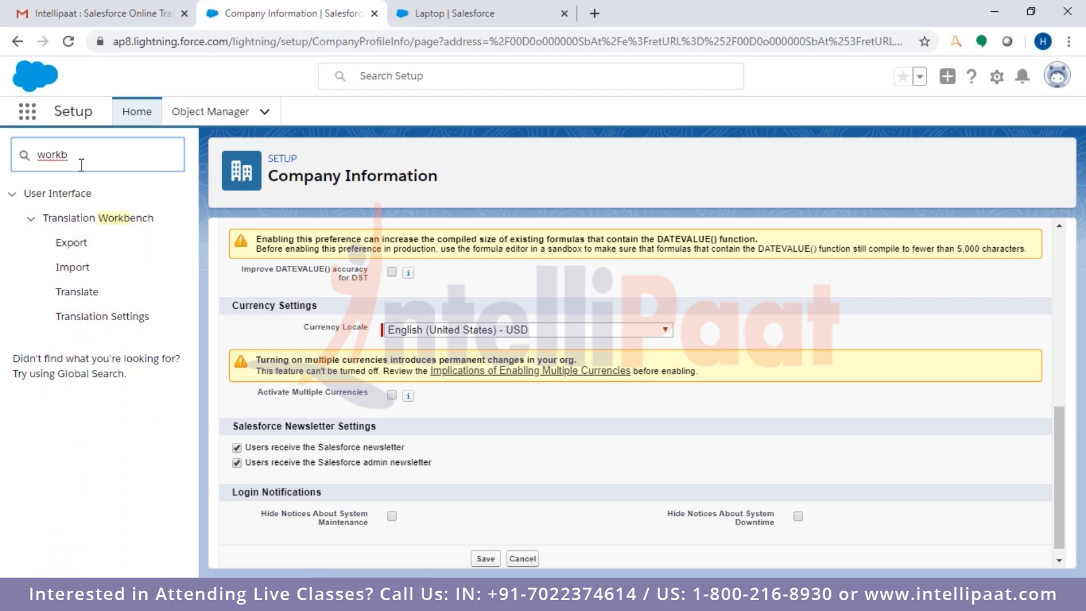
key("BackSpace")
key("BackSpace")
key("BackSpace")
key("BackSpace")
key("BackSpace")
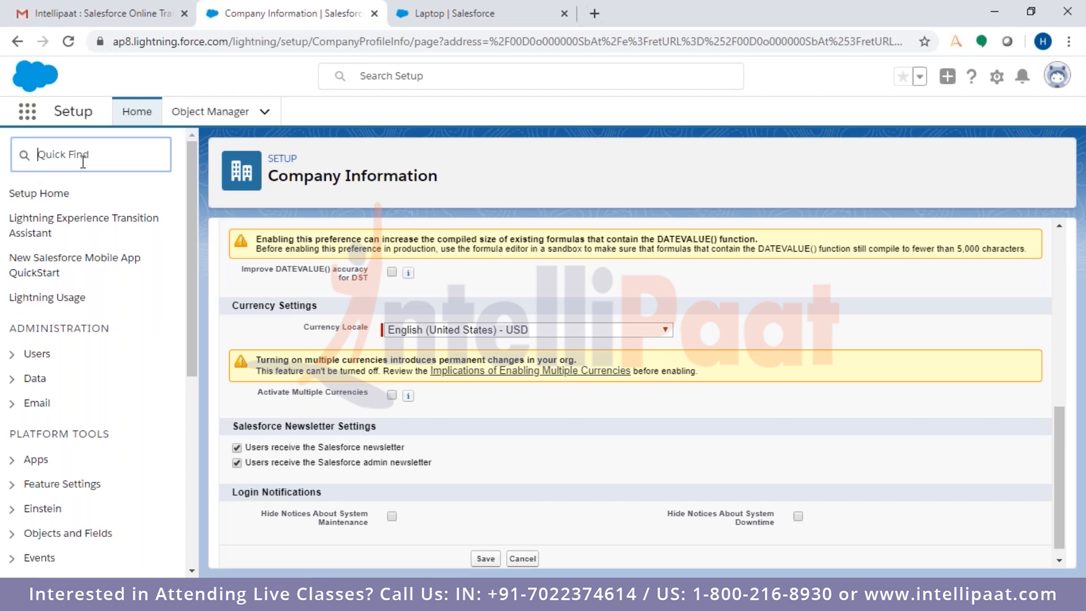
key("alt+Tab")
key("Return")
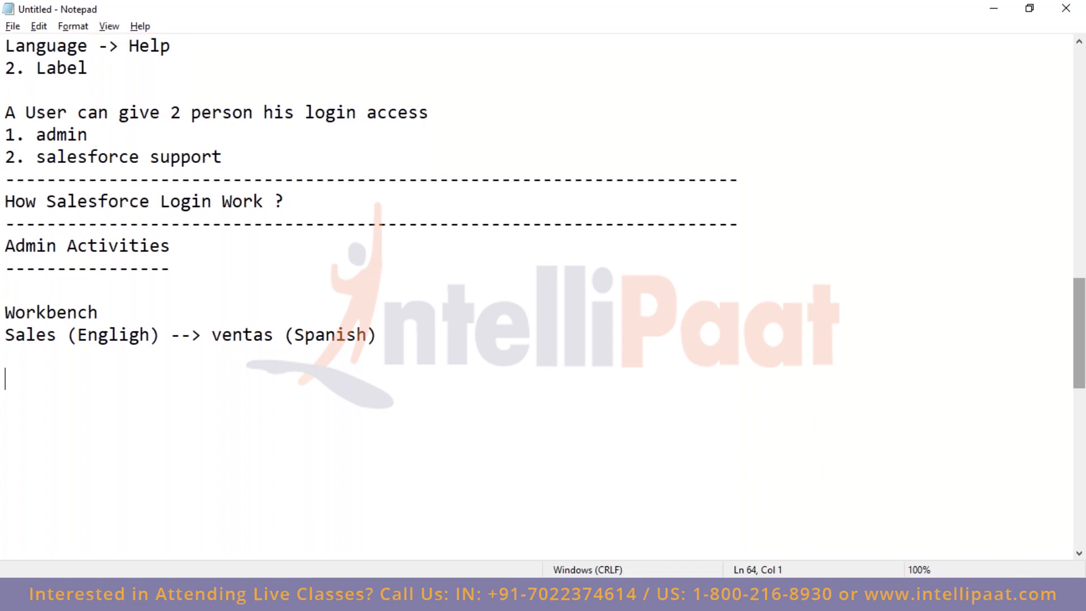
- Type the list '1. System Administrator' and '2. Delegated Administrator', fixing the doubled 't' typo
type("Administrator")
key("Return")
key("Up")
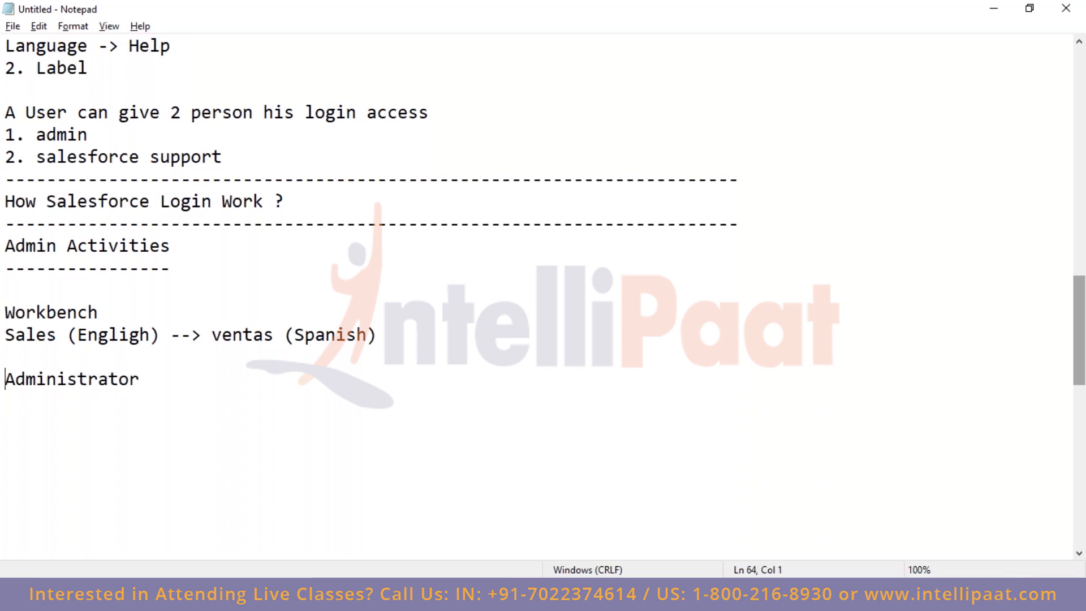
type("1.")
key("Down")
type("2. Delegated Administtrator")
key("Left")
key("Left")
key("Left")
key("Left")
key("Left")
key("BackSpace")
key("Up")
key("Left")
key("Left")
key("Left")
key("Left")
key("Left")
key("Left")
key("Left")
key("Left")
key("Left")
key("Left")
key("Left")
key("Left")
key("Left")
type("System")
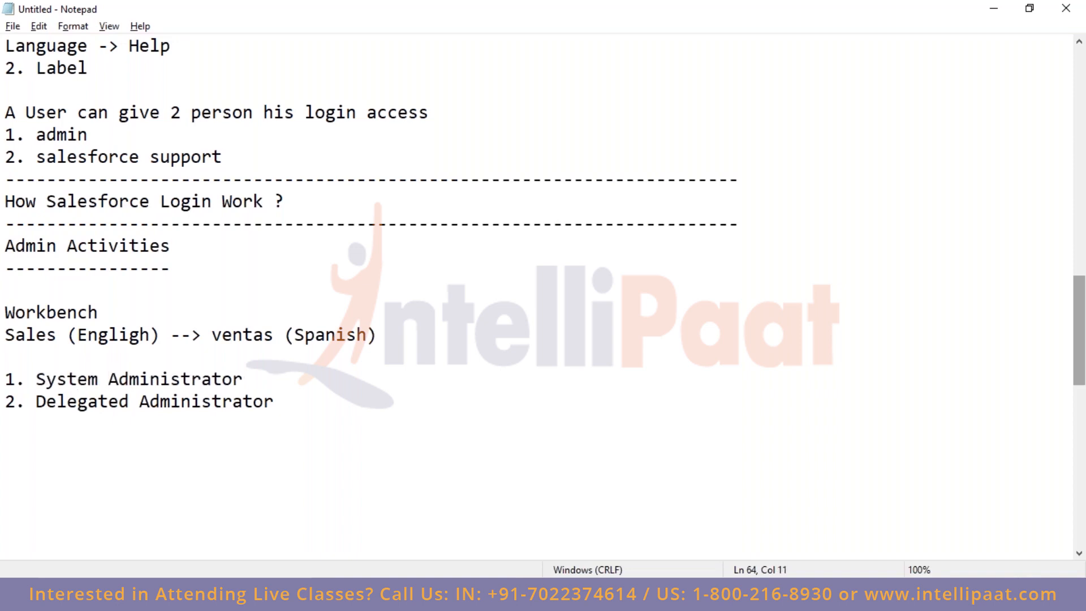
- Highlight the System Administrator and Delegated Administrator lines in turn
key("Home")
key("shift+Down")
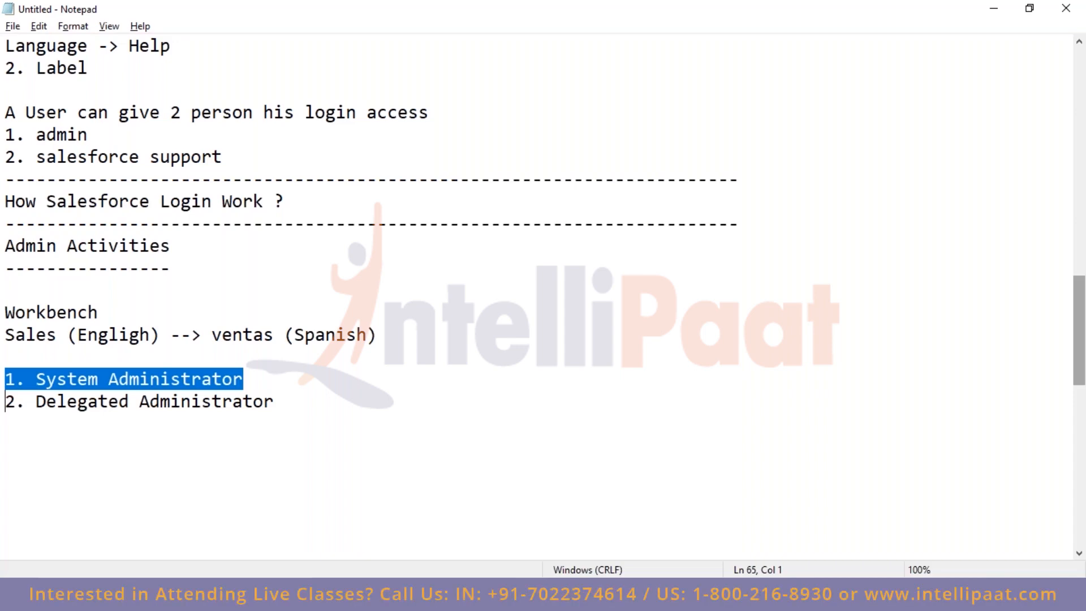
key("shift+Down")
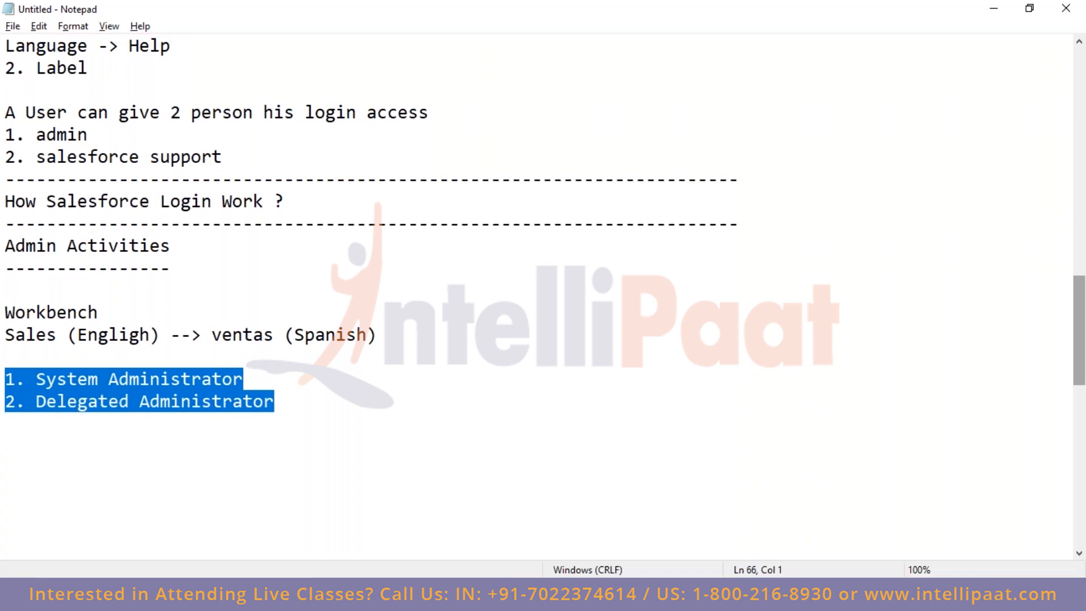
key("Up")
key("shift+Down")
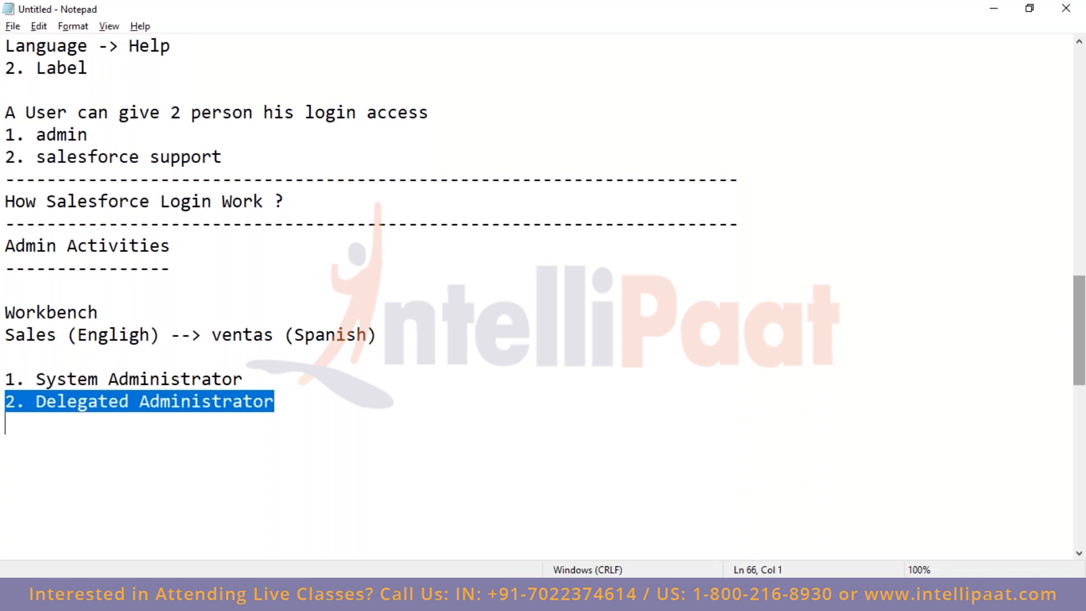
key("Up")
key("Up")
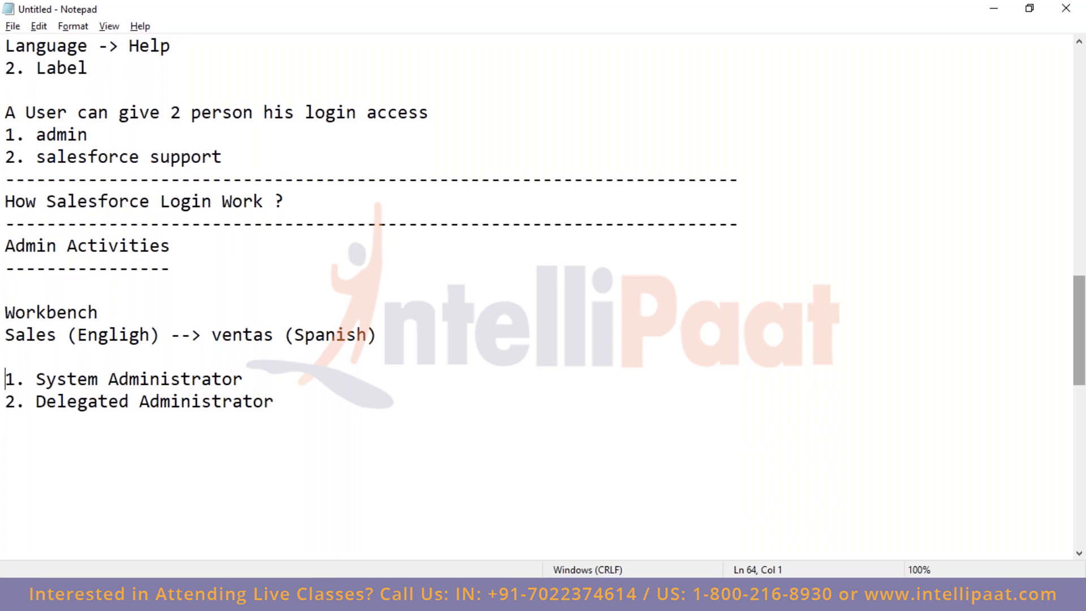
key("alt+Tab")
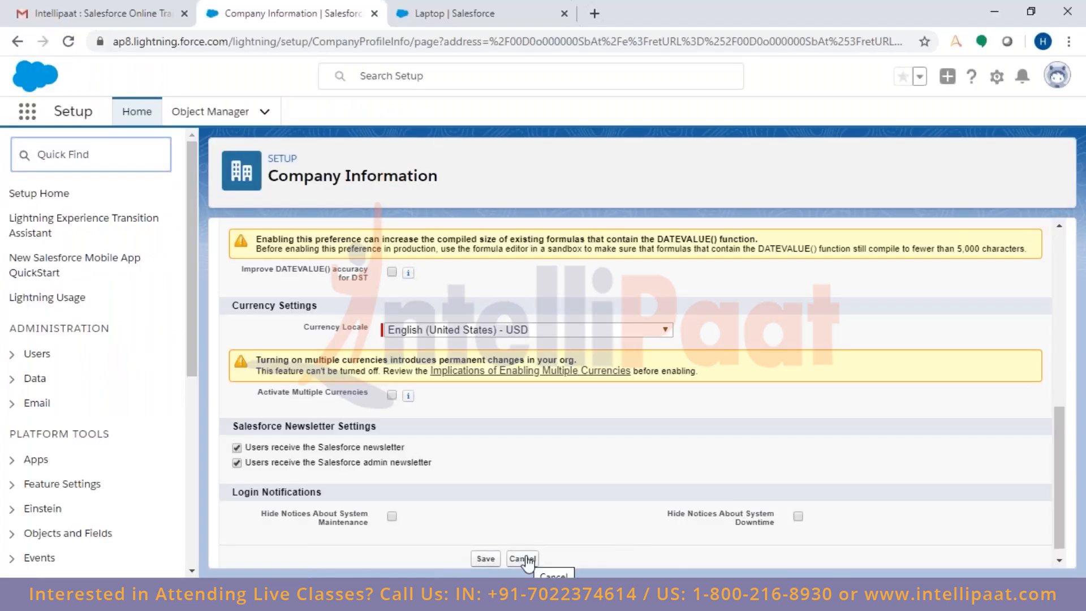
- Exit the edit form and highlight Used Data Space and its value 455 KB
left_click(481, 558)
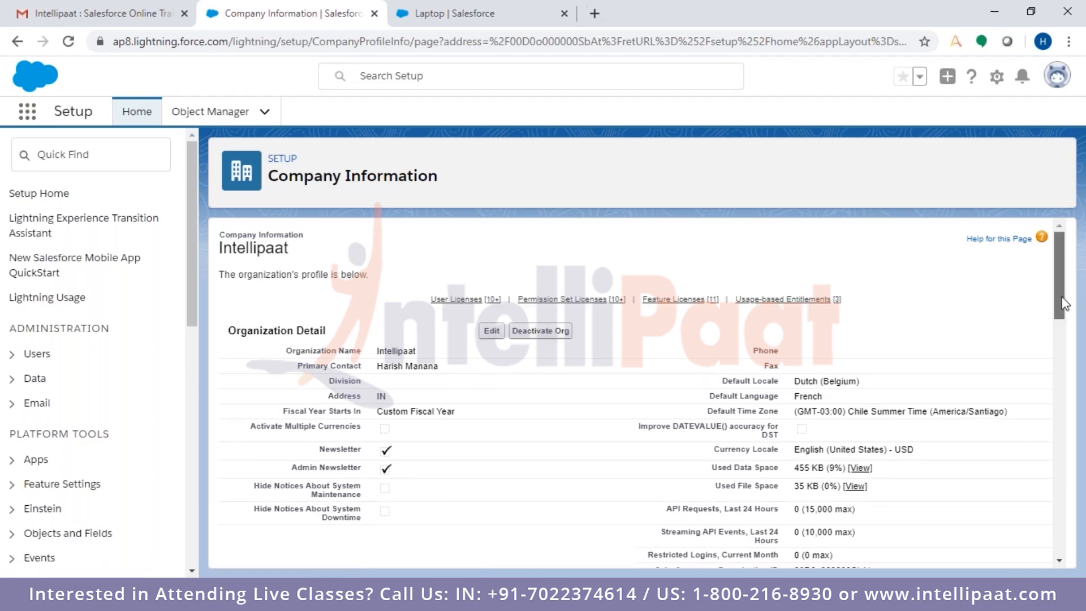
scroll(1062, 317, "down", 2)
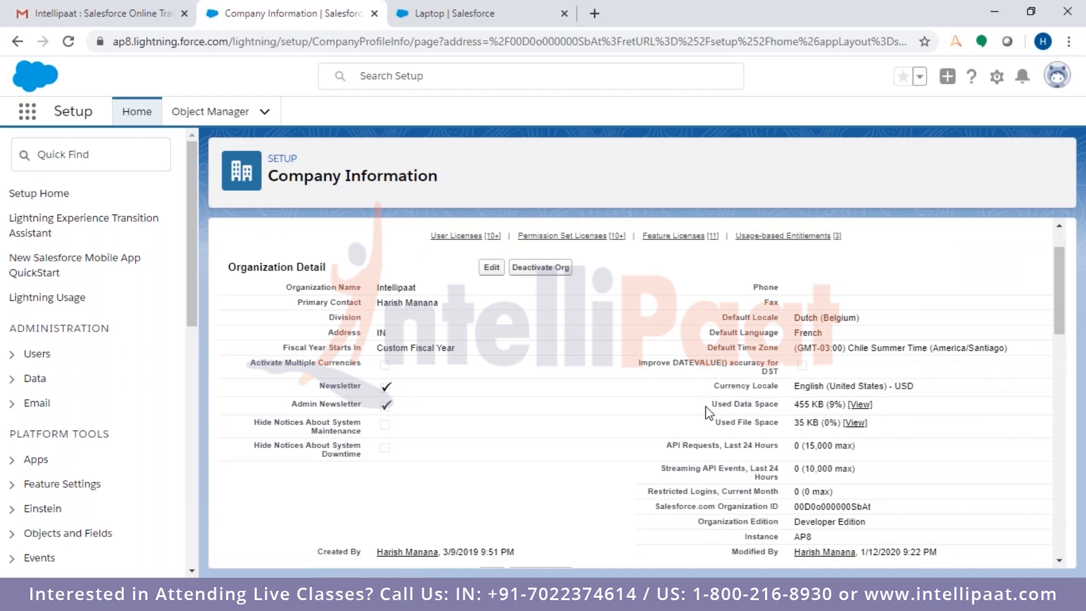
left_click_drag(714, 404, 783, 418)
left_click_drag(795, 405, 835, 407)
- Zoom Chrome to 125% and scroll down through the organization details
left_click(1068, 42)
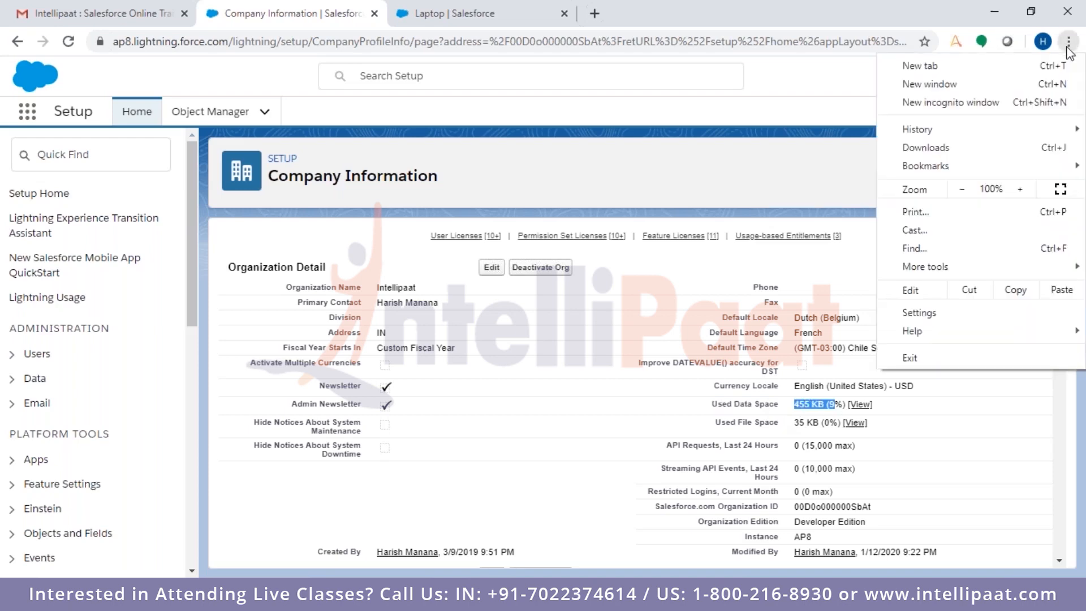
left_click(1020, 189)
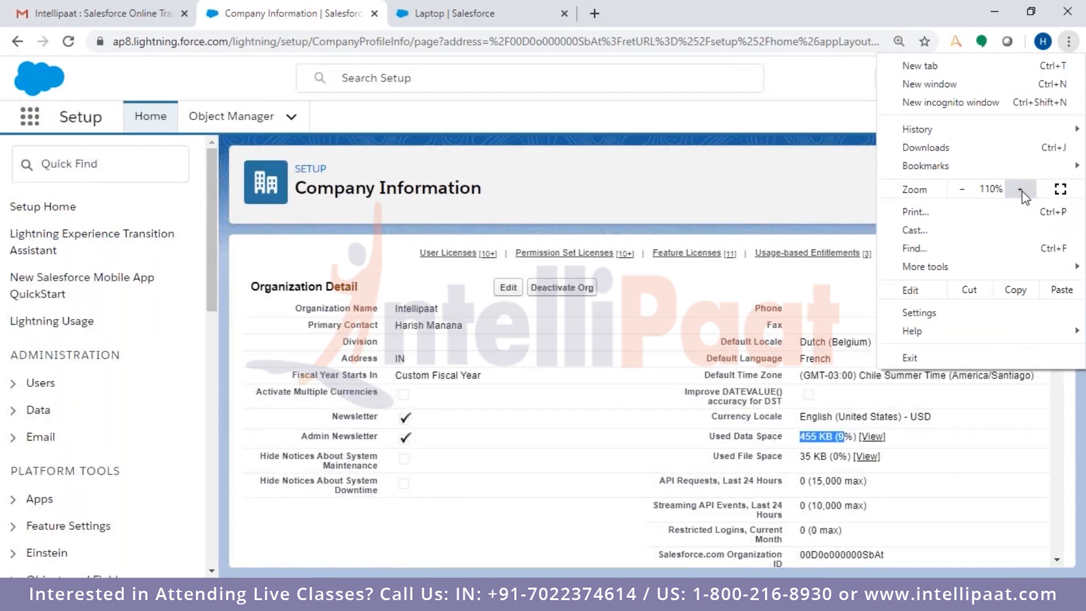
left_click(1020, 189)
left_click(1056, 561)
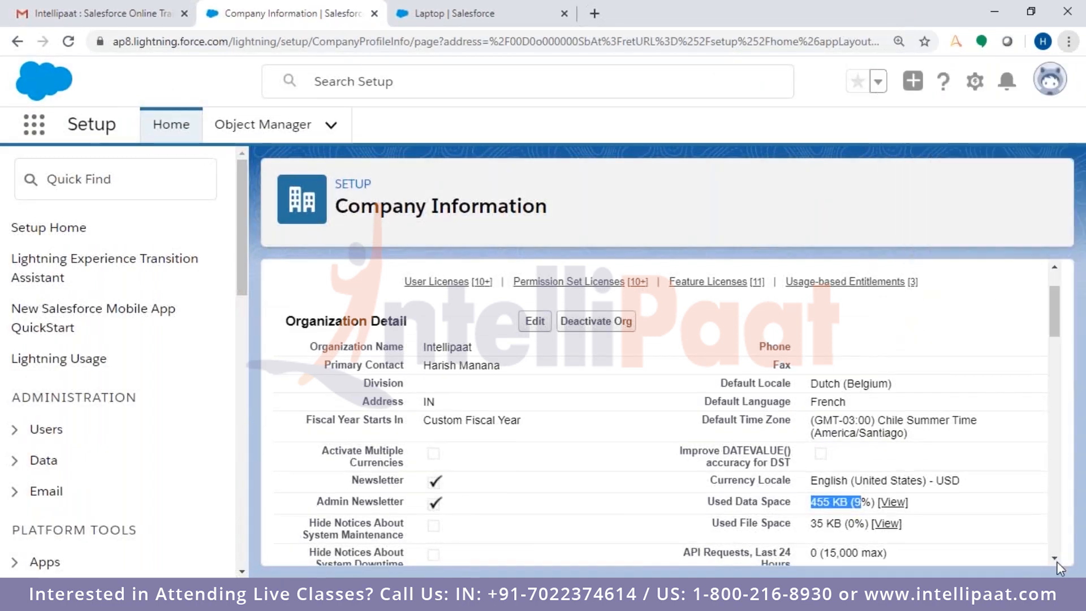
scroll(1056, 561, "down", 1)
scroll(782, 394, "down", 2)
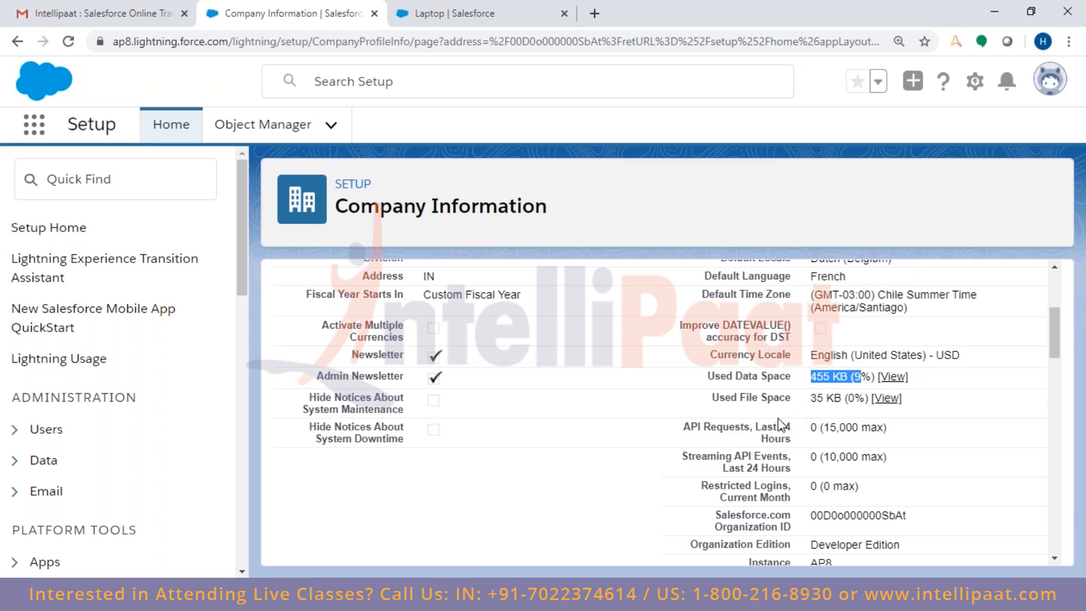
- In Notepad, write '1 Record == 2KB' and add a row of dashes above it as a separator
key("alt+Tab")
type("Rec")
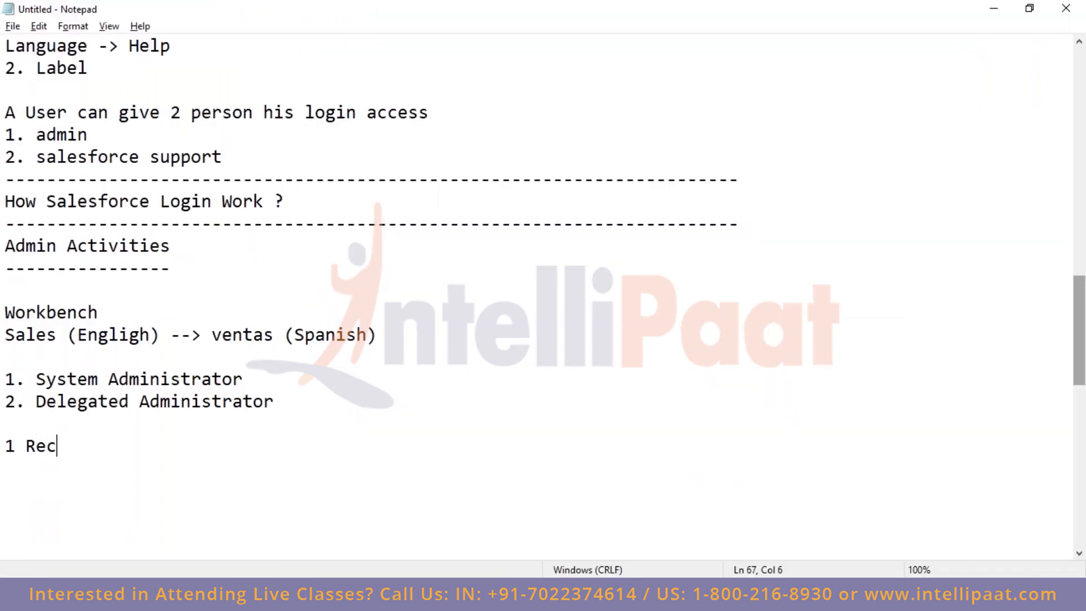
type("ord == 2KB")
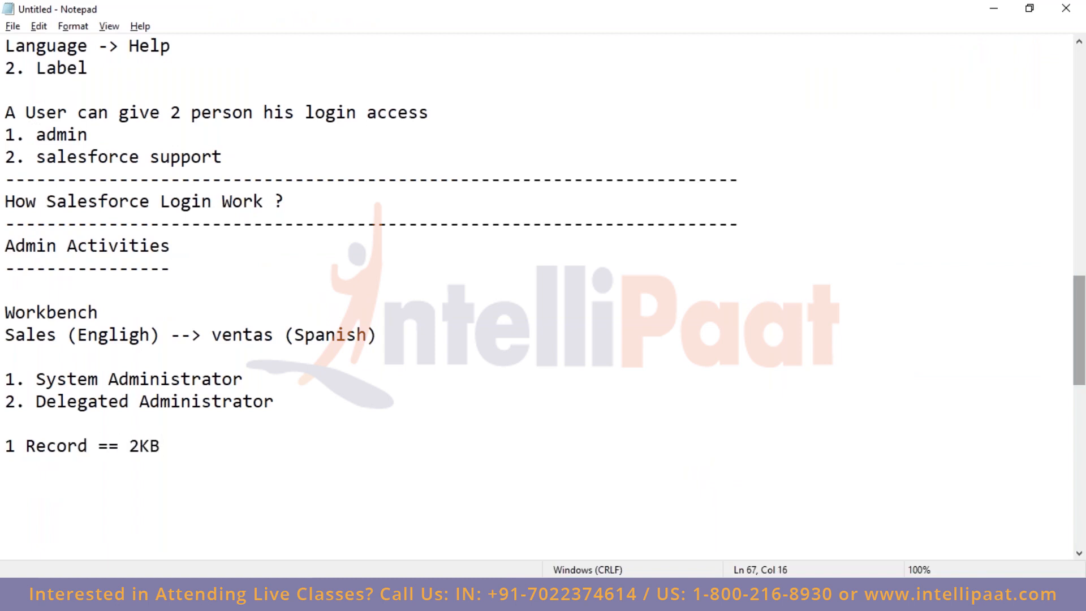
left_click(6, 422)
type("-----------------------------------")
key("alt+Tab")
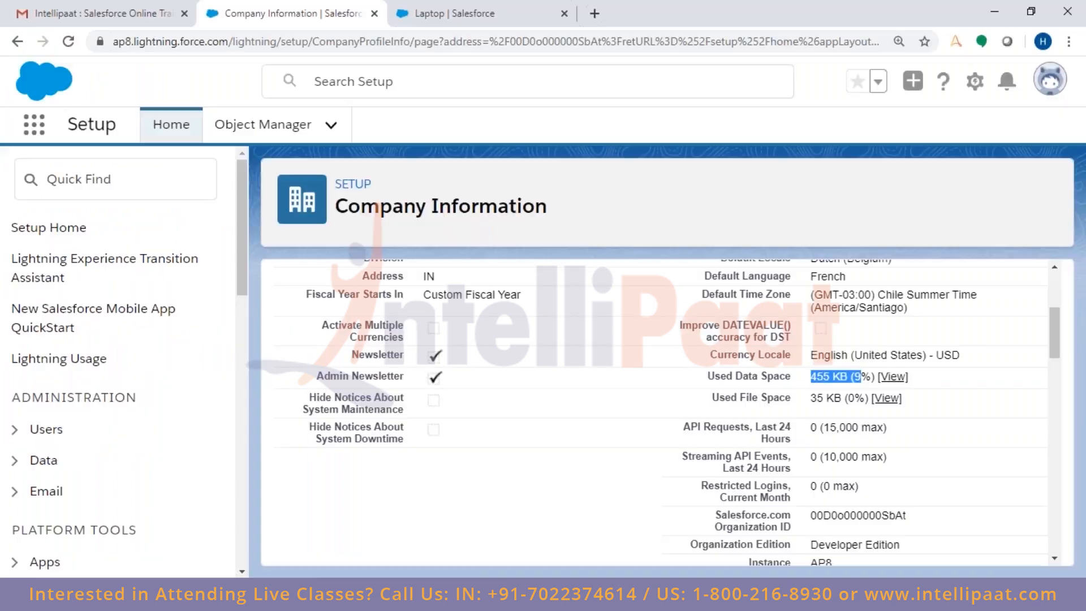
- Open the detailed Storage Usage page and highlight the 5.0 MB data storage and file storage limits
left_click(889, 379)
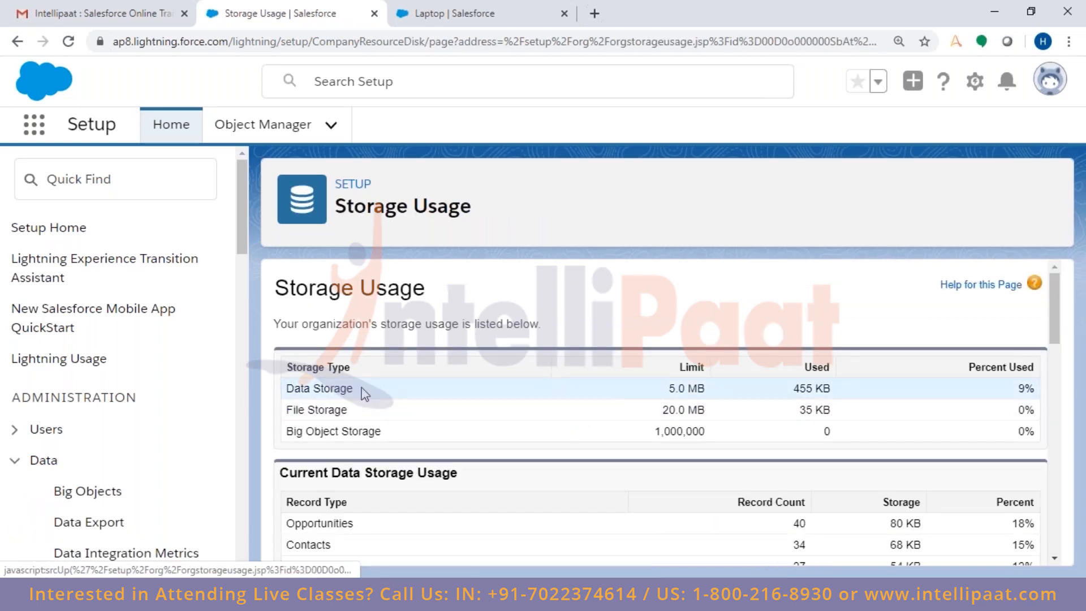
left_click_drag(669, 390, 705, 389)
right_click(705, 394)
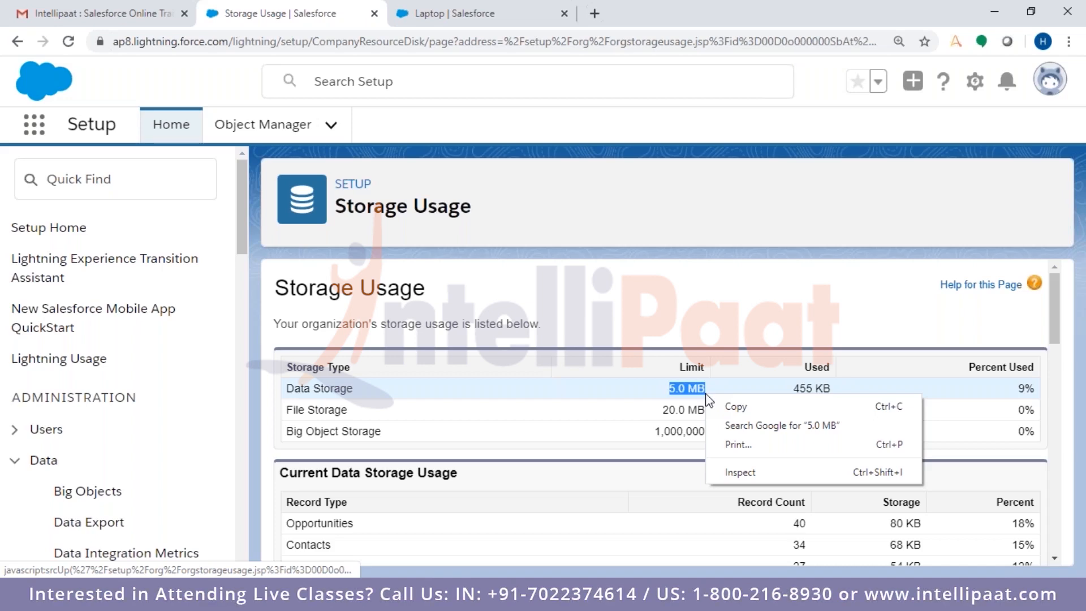
left_click(984, 388)
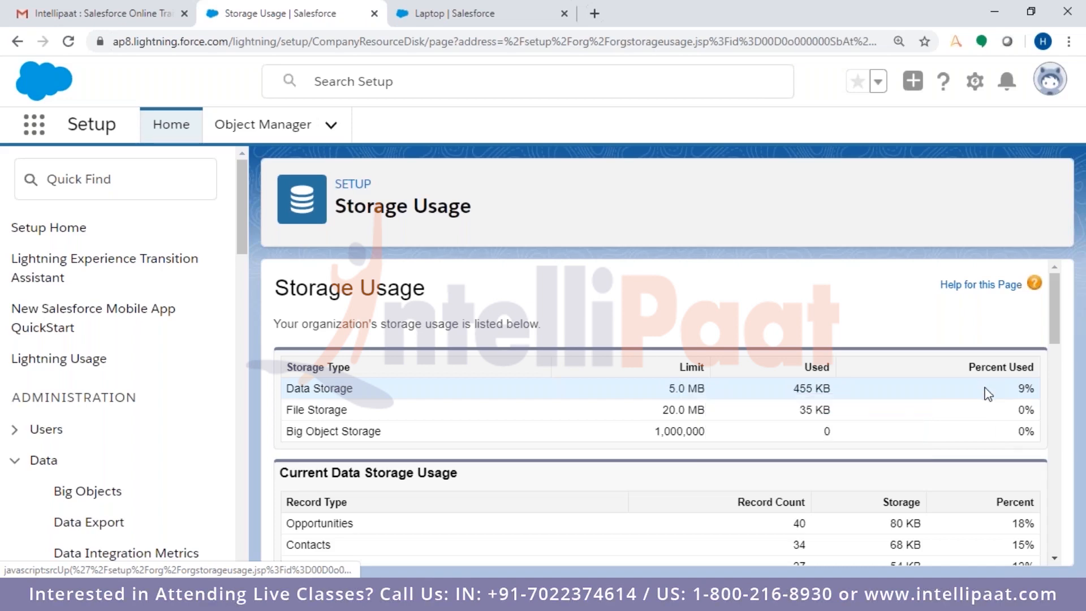
left_click_drag(669, 410, 710, 416)
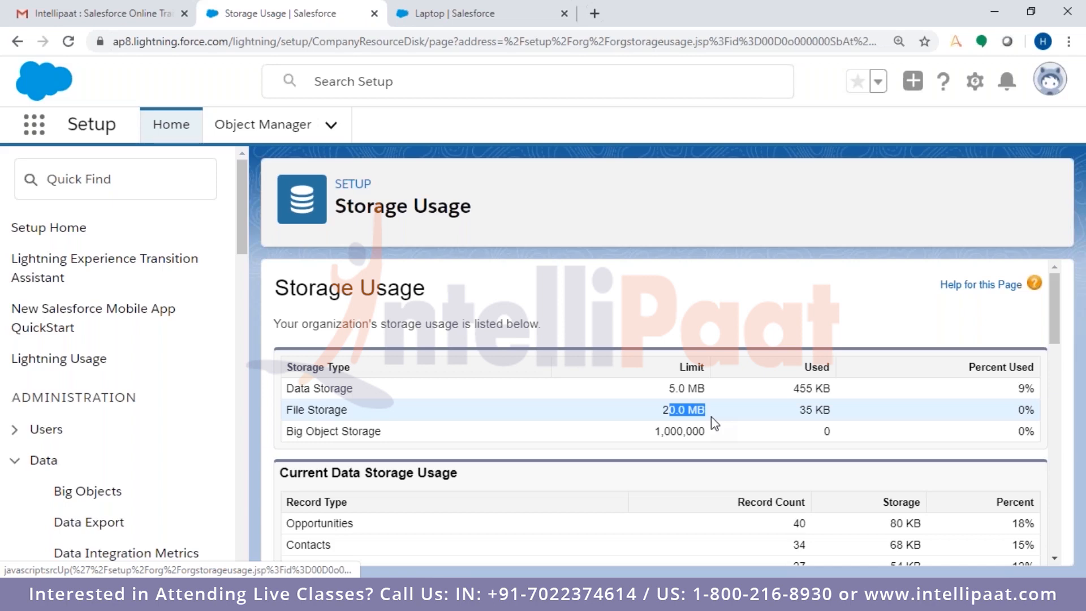
- Scroll down to the Top Users by Data Storage Usage table
scroll(711, 416, "down", 3)
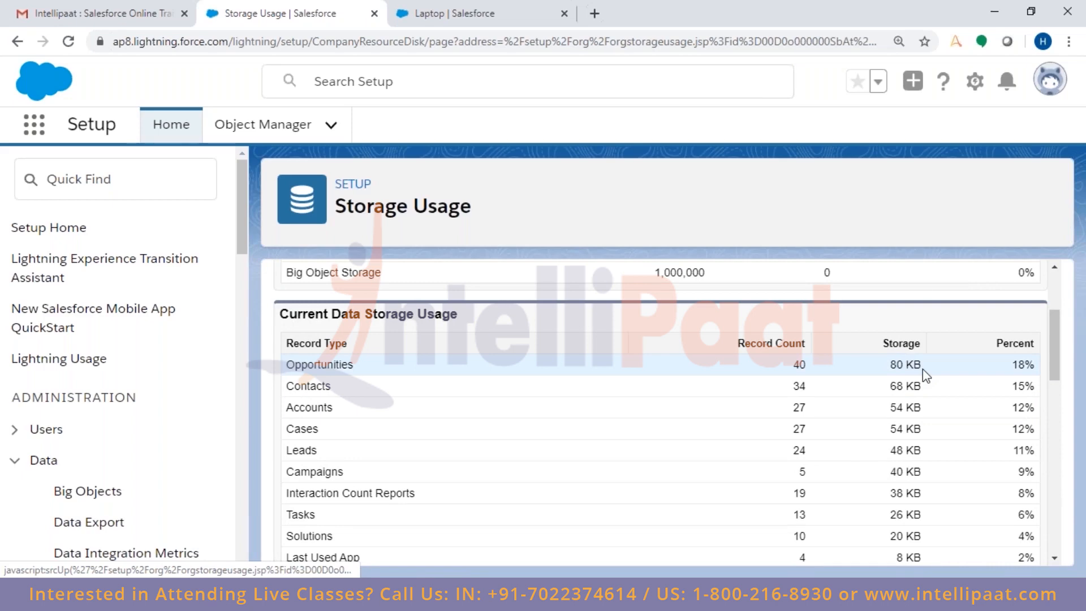
left_click_drag(1058, 354, 1018, 461)
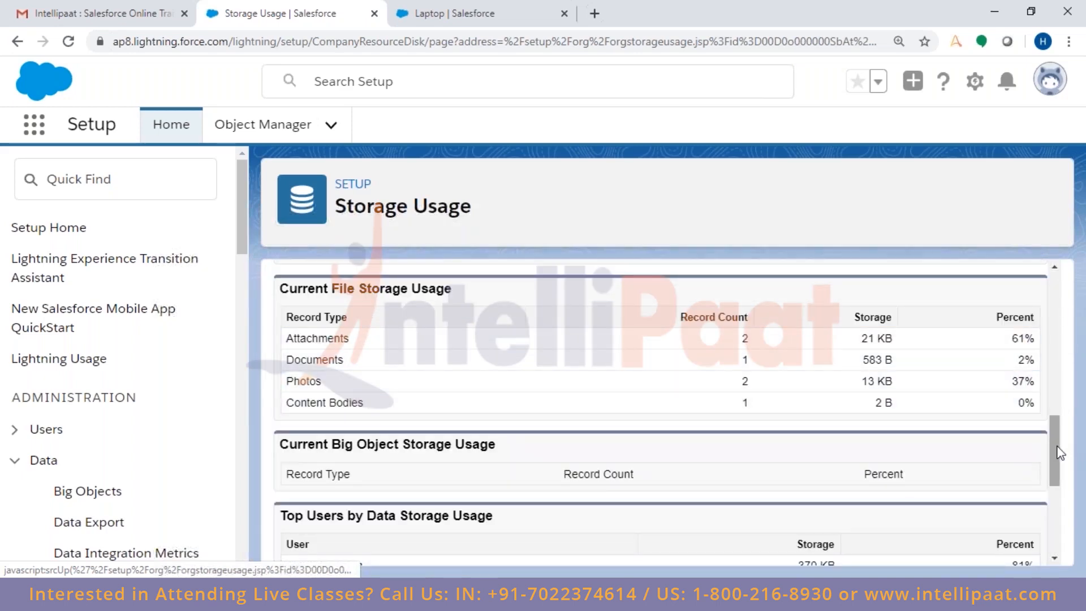
left_click_drag(1059, 452, 1057, 489)
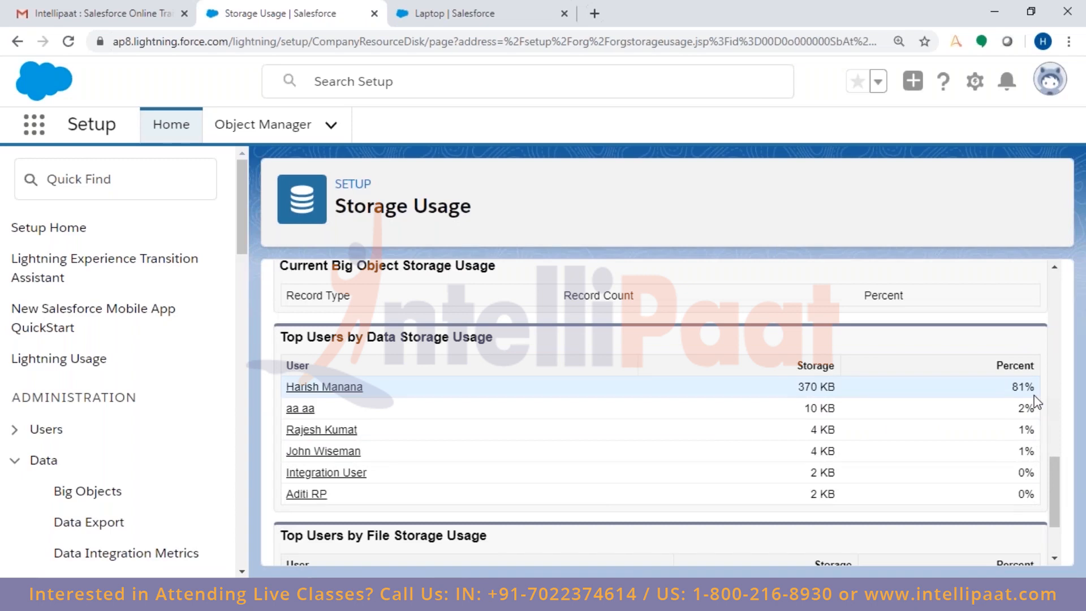
- Open the top user's personal storage usage breakdown
left_click(325, 387)
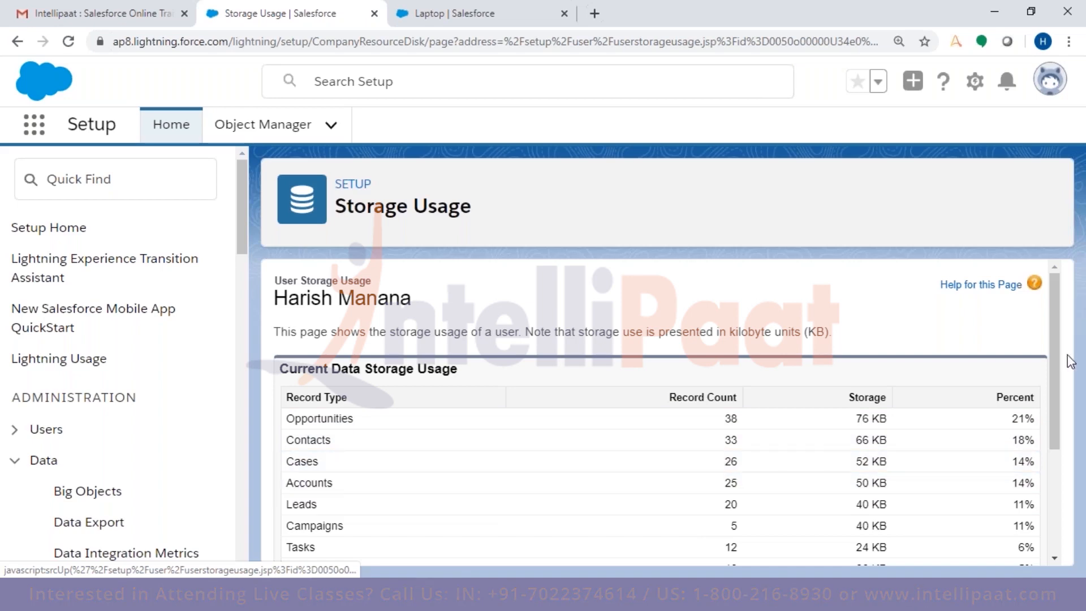
left_click_drag(1055, 350, 1073, 329)
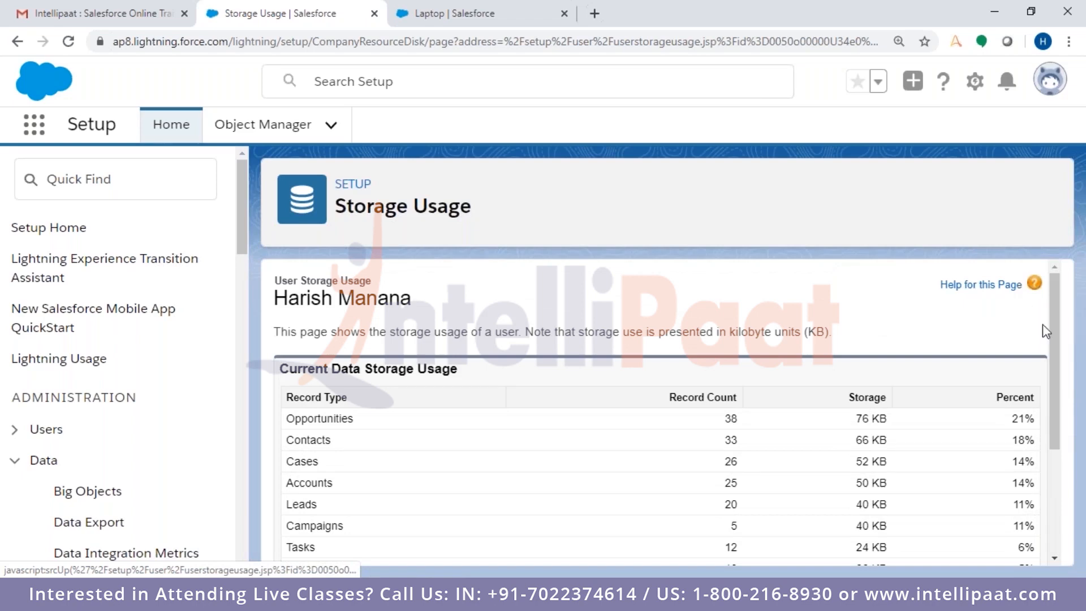
left_click_drag(337, 205, 478, 216)
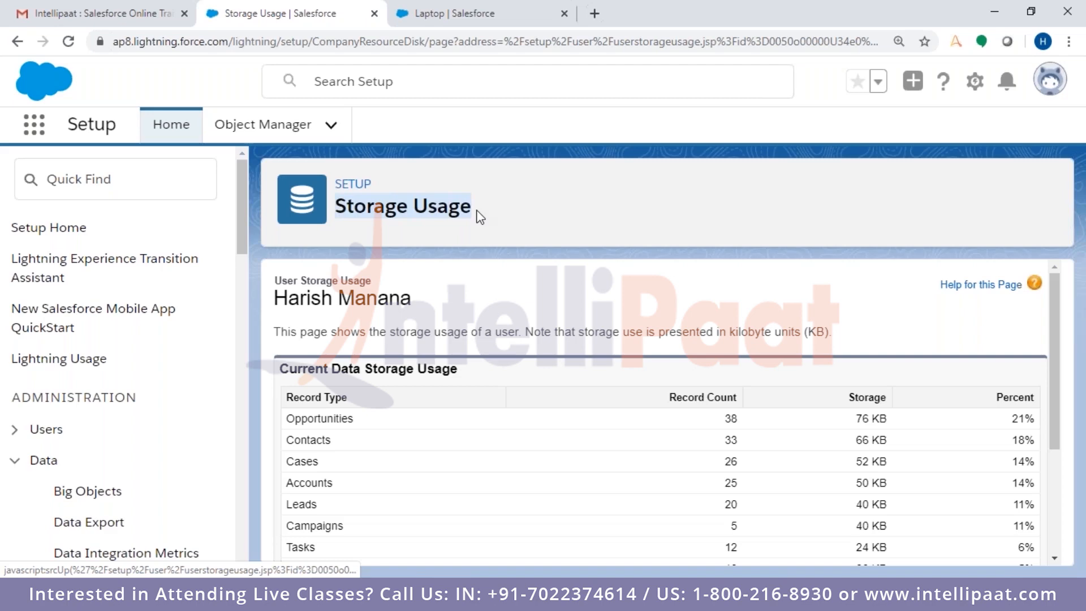
- Search Setup for 'stora' to reopen org-wide Storage Usage, then search for 'compan'
left_click(130, 182)
type("sto")
type("w")
key("BackSpace")
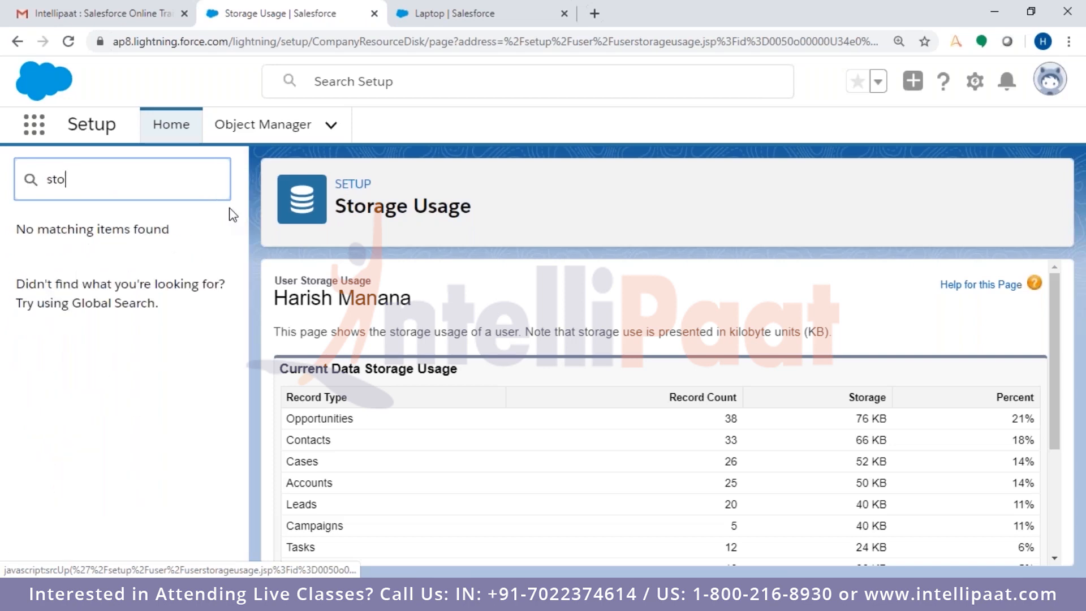
type("ra")
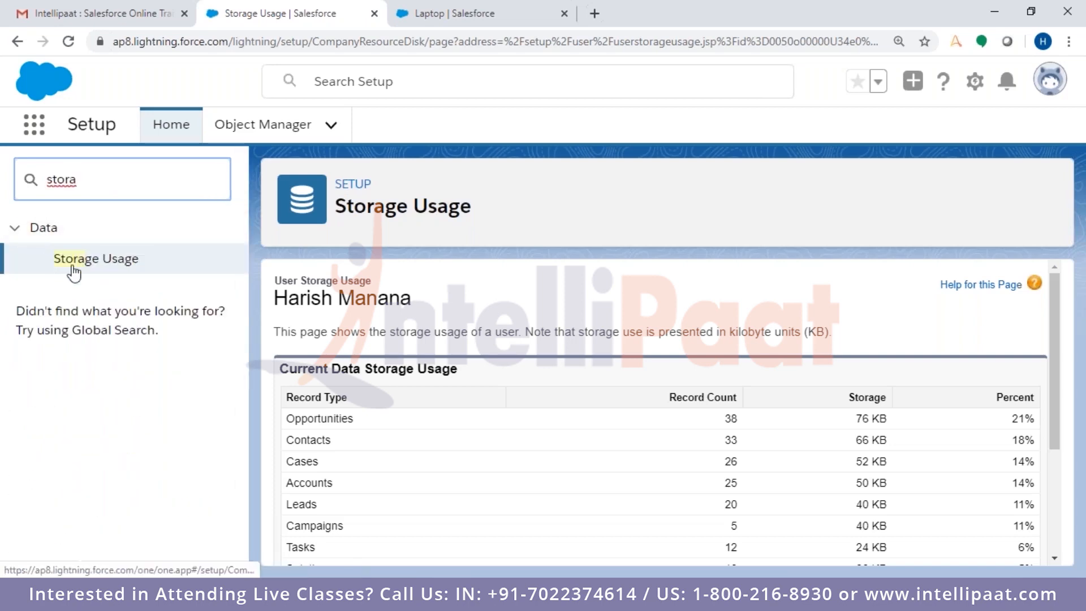
left_click(131, 270)
double_click(144, 170)
type("c")
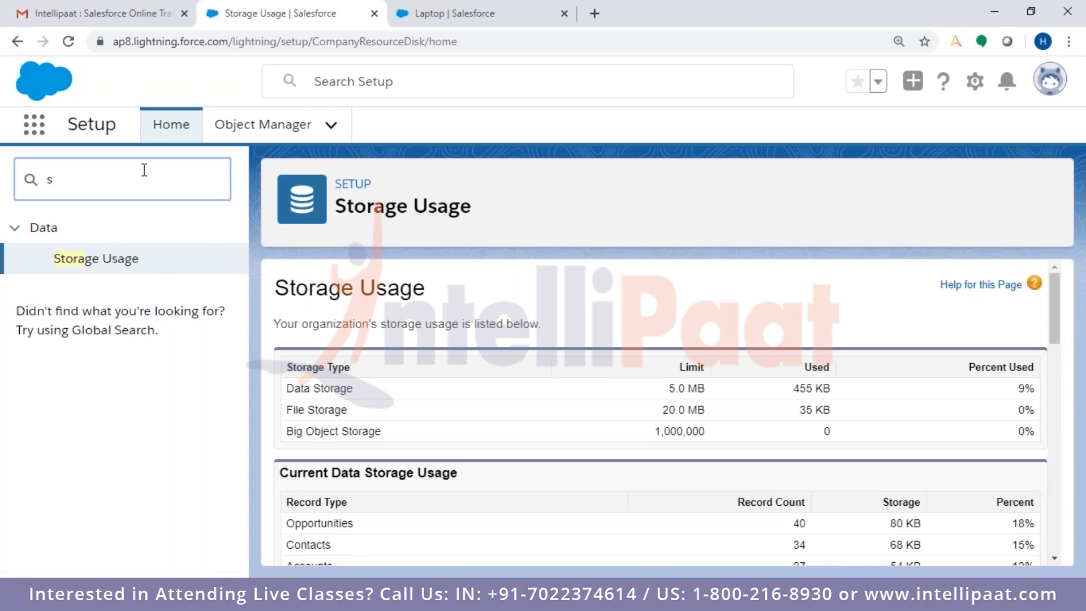
type("ompan")
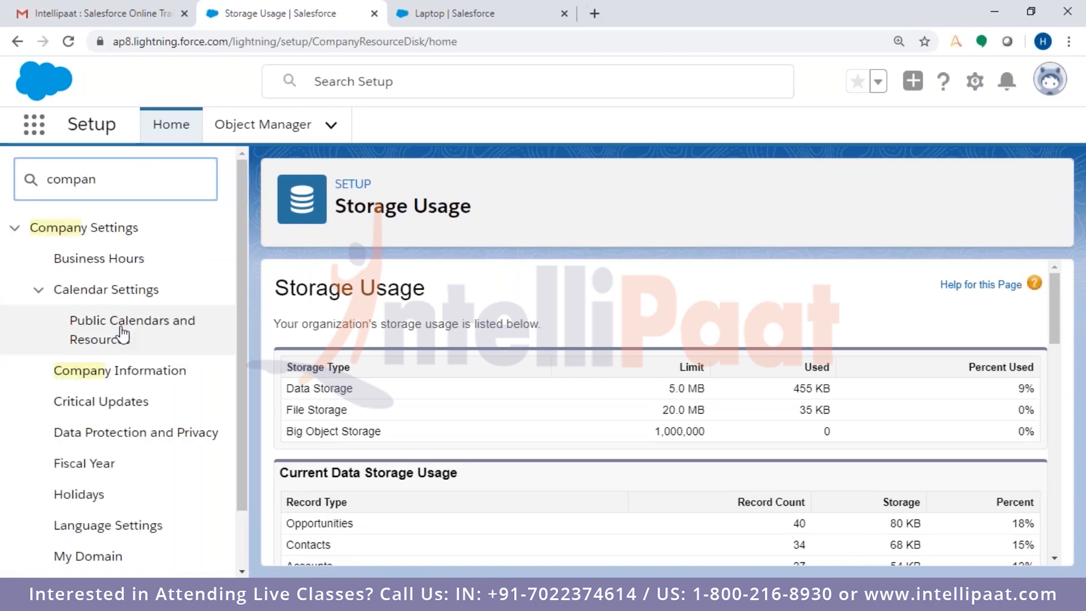
- Open Company Information and highlight Used File Space, the 15,000 API request limit and the Organization ID
left_click(131, 373)
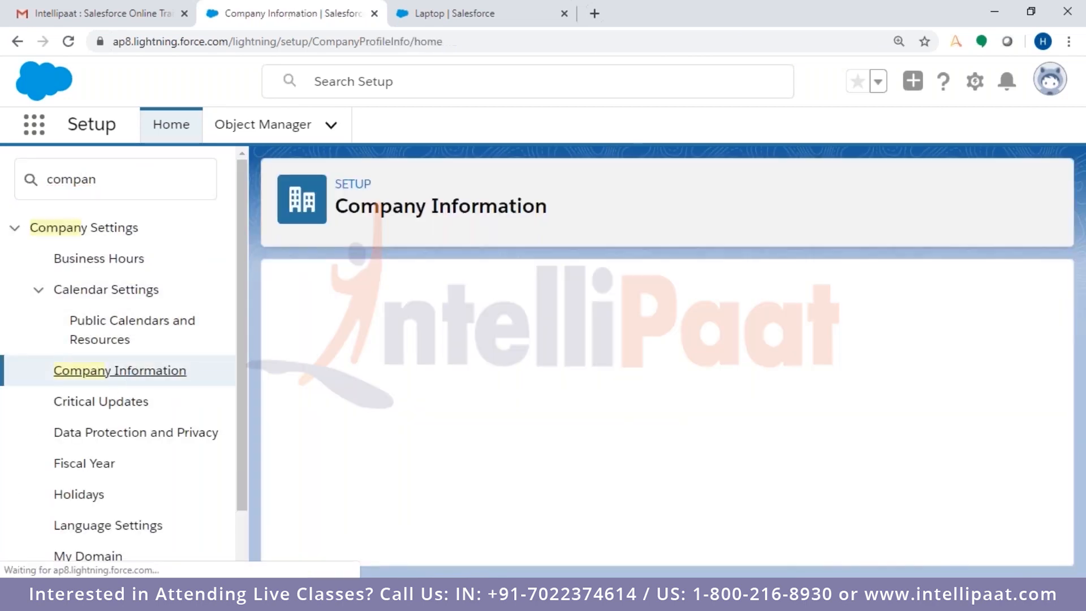
scroll(1063, 300, "down", 1)
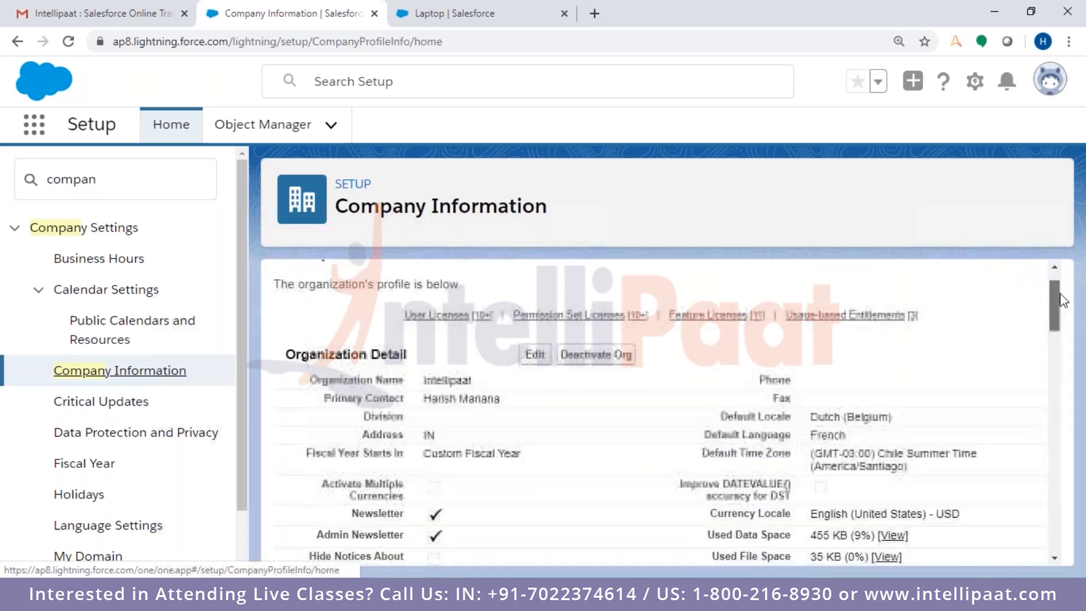
scroll(1061, 299, "down", 3)
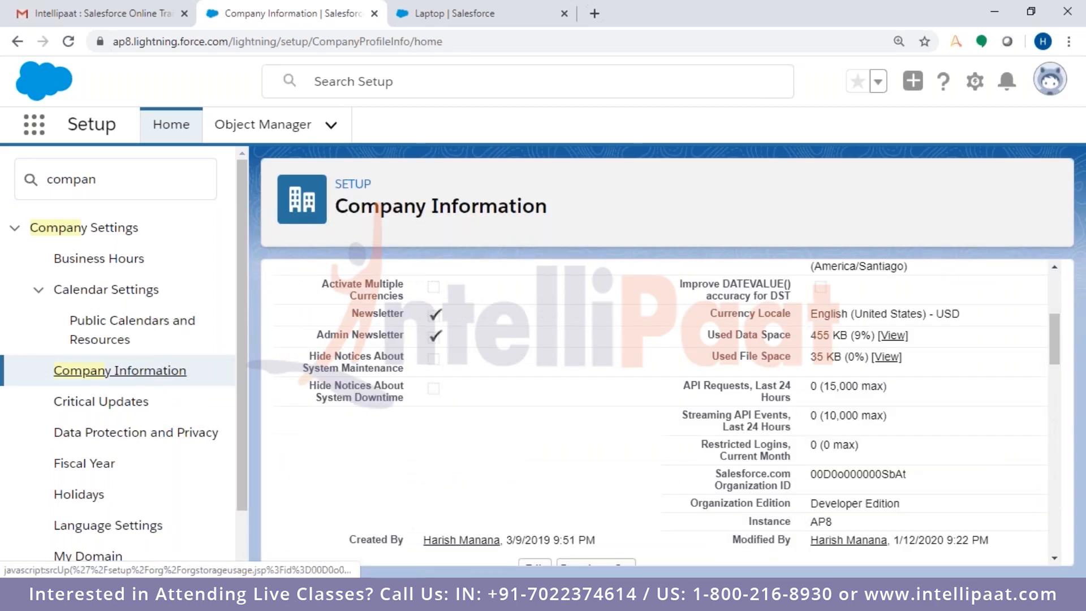
left_click_drag(731, 355, 783, 355)
left_click_drag(689, 385, 779, 398)
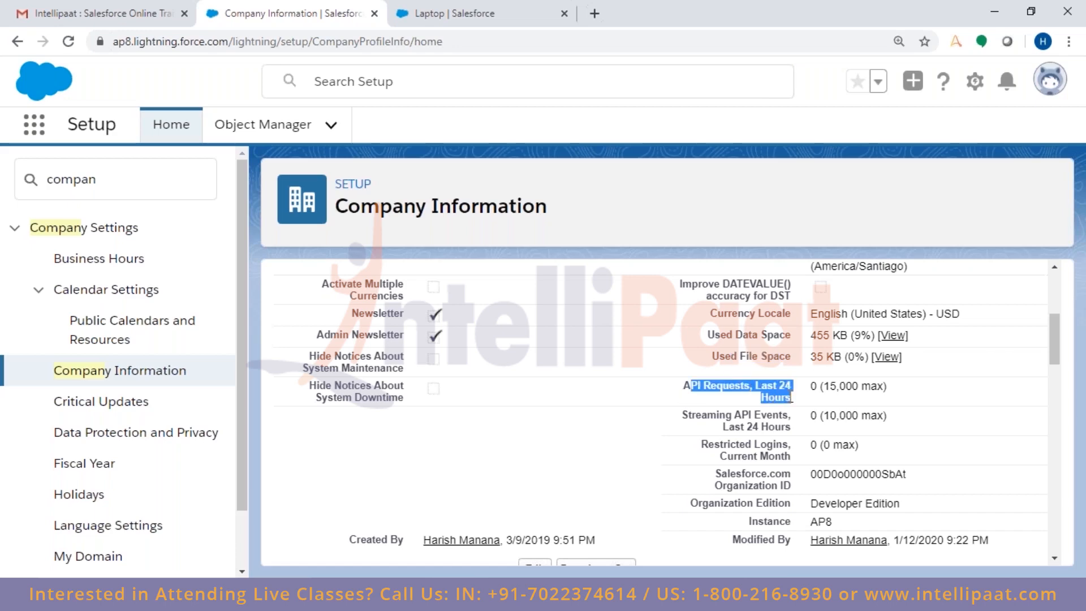
left_click_drag(824, 387, 882, 389)
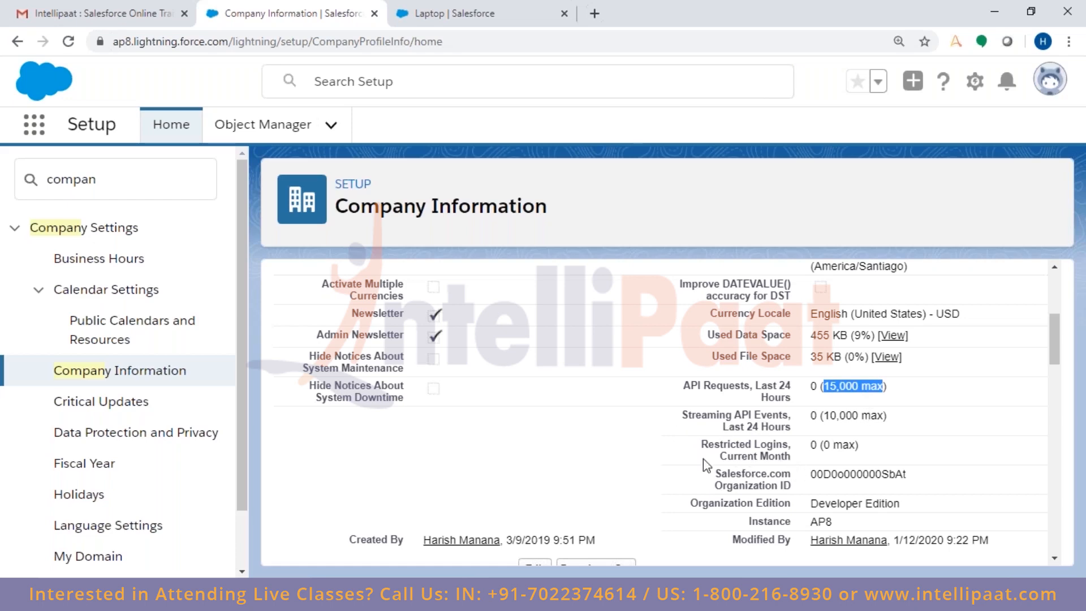
left_click(789, 485)
left_click_drag(790, 485, 908, 475)
- Add lines '15 digits - UI, Report, Classic' and '2. 18 digits -> Lightning, Development' in Notepad
left_click(528, 594)
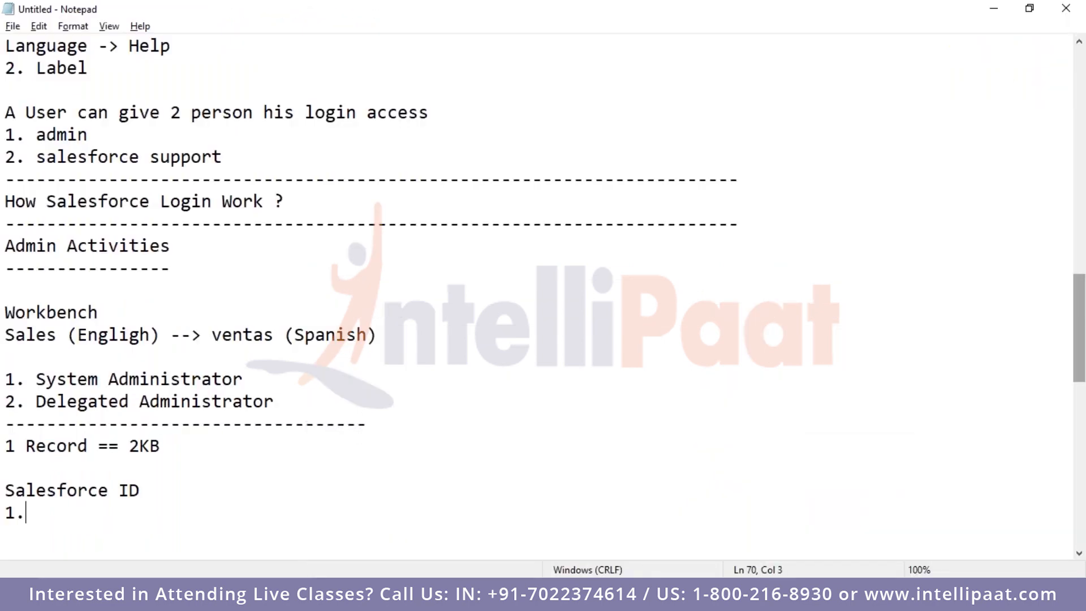
type("15 digit")
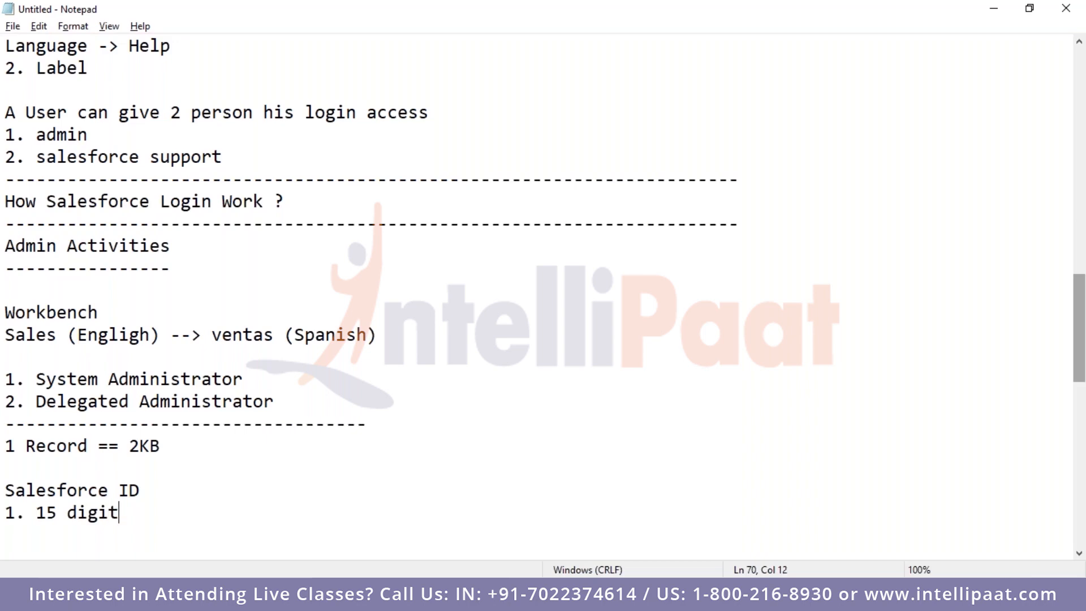
key("Return")
type("2. 18 fi")
key("BackSpace")
key("BackSpace")
type("digits")
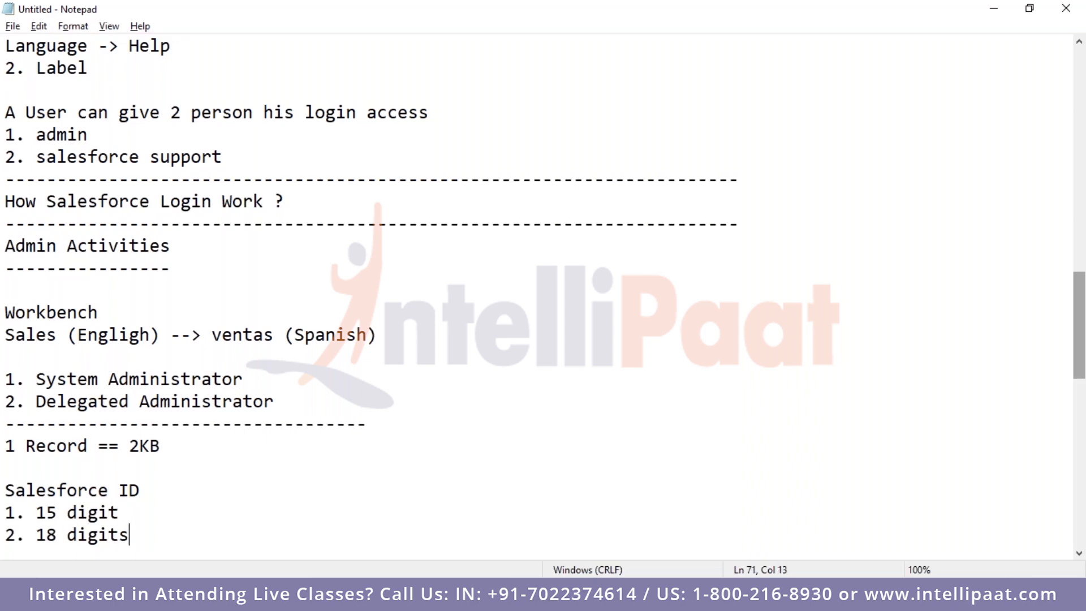
key("Up")
type("s - UI, Report")
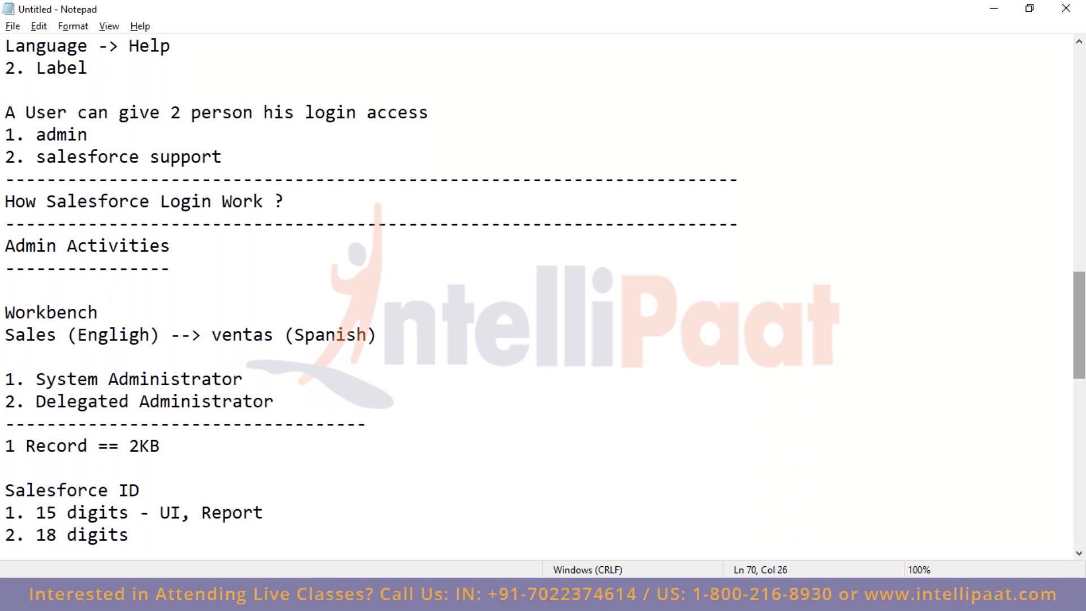
type(", Classic")
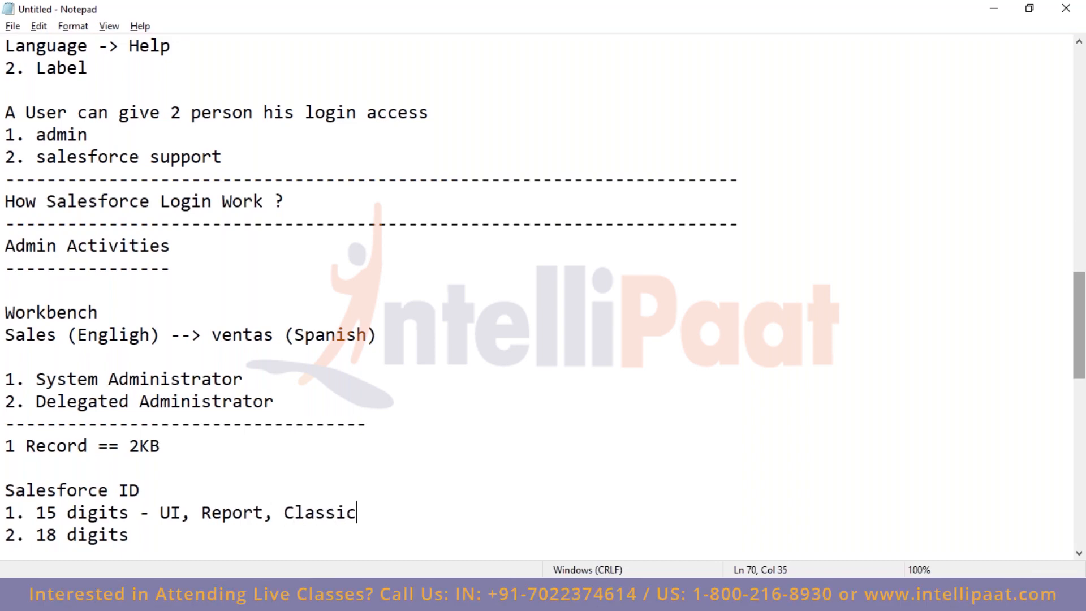
key("Down")
type("-> Lightning, ")
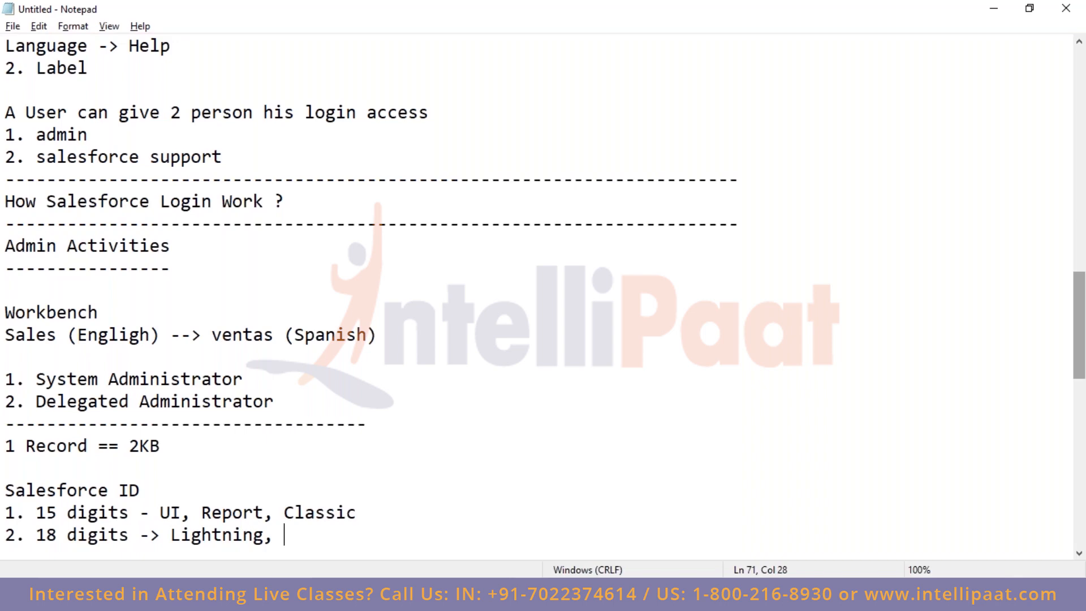
type("Development")
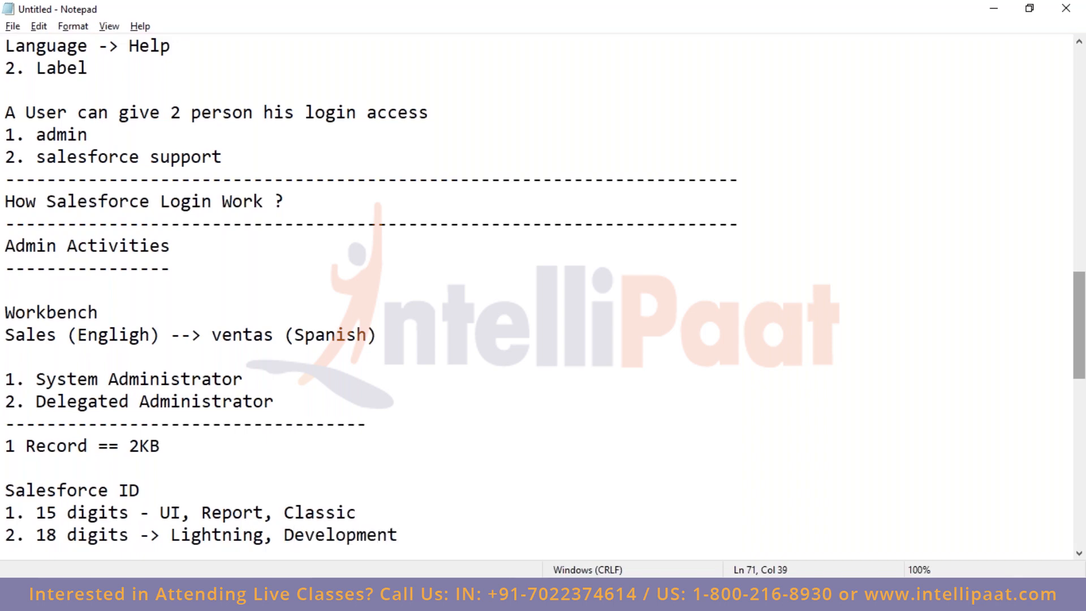
key("alt+Tab")
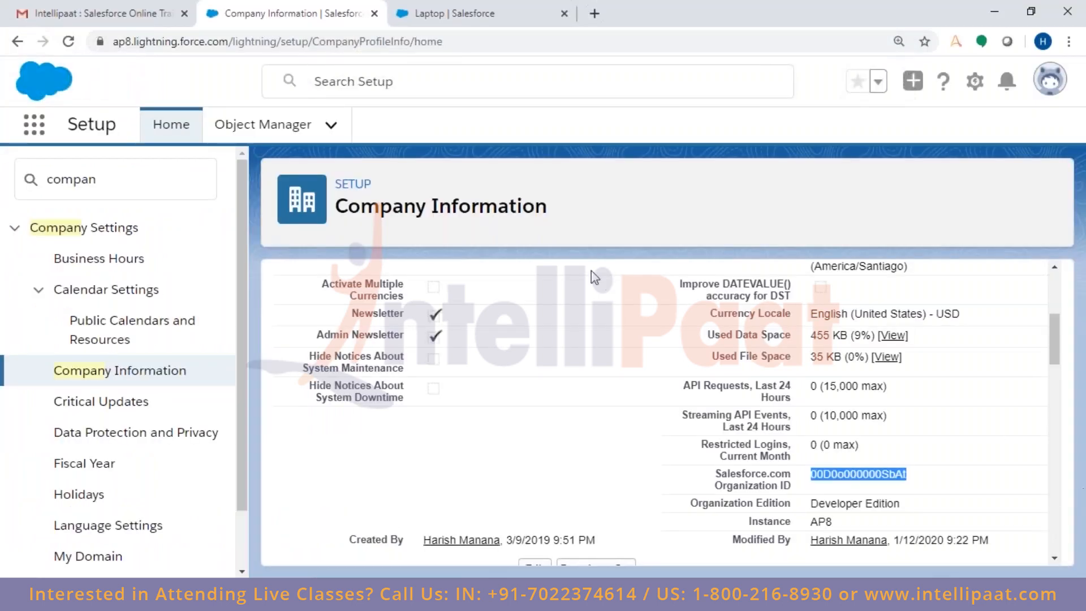
- Select the Laptop opportunity's record ID in its Lightning URL, then switch to Salesforce Classic
left_click(472, 15)
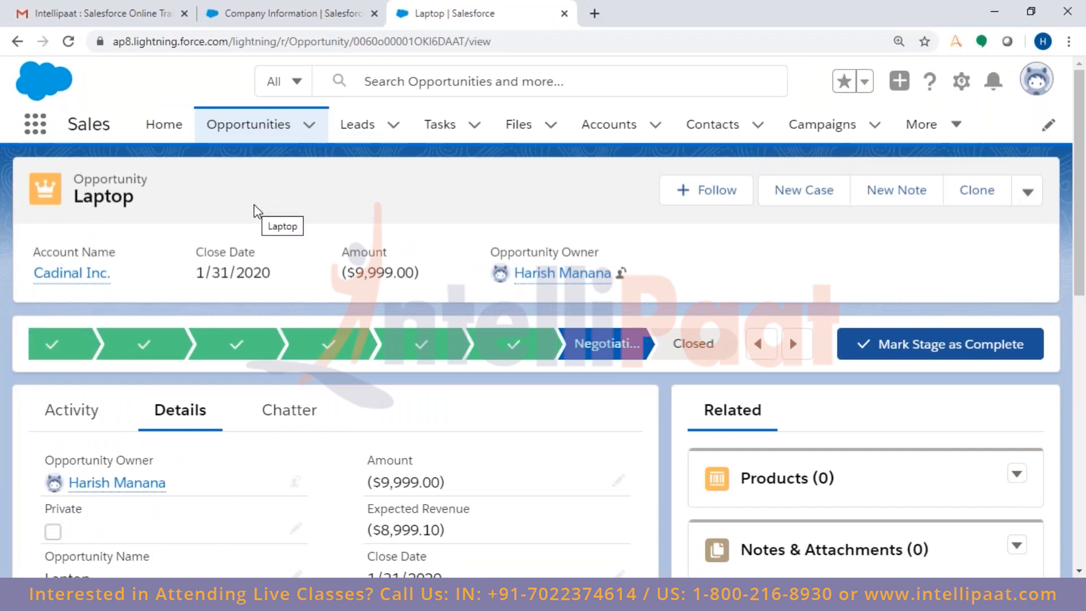
left_click(131, 42)
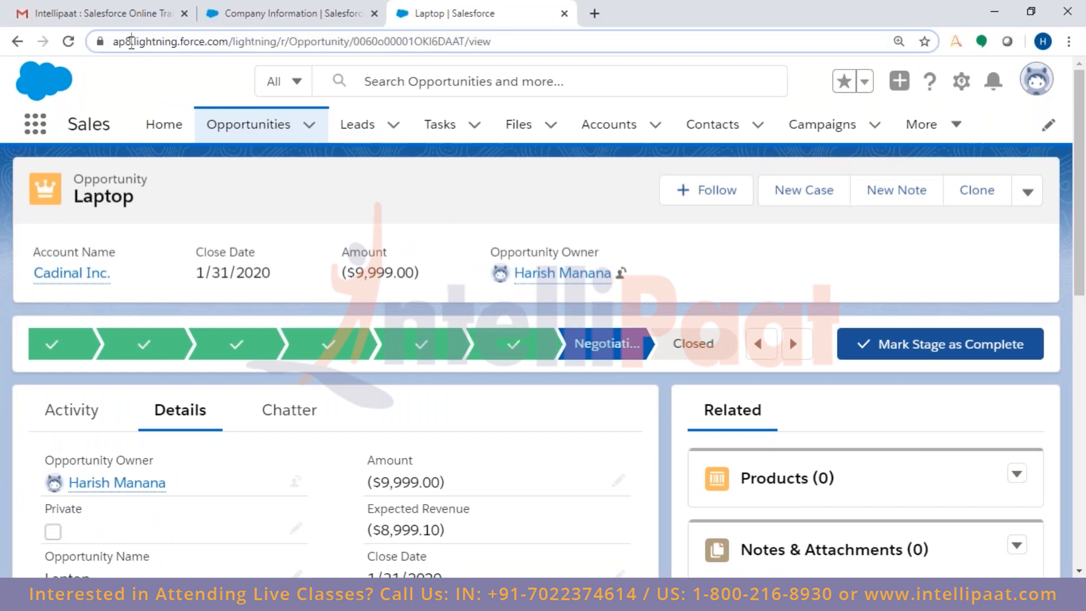
left_click(356, 42)
left_click_drag(390, 41, 500, 31)
key("ctrl+c")
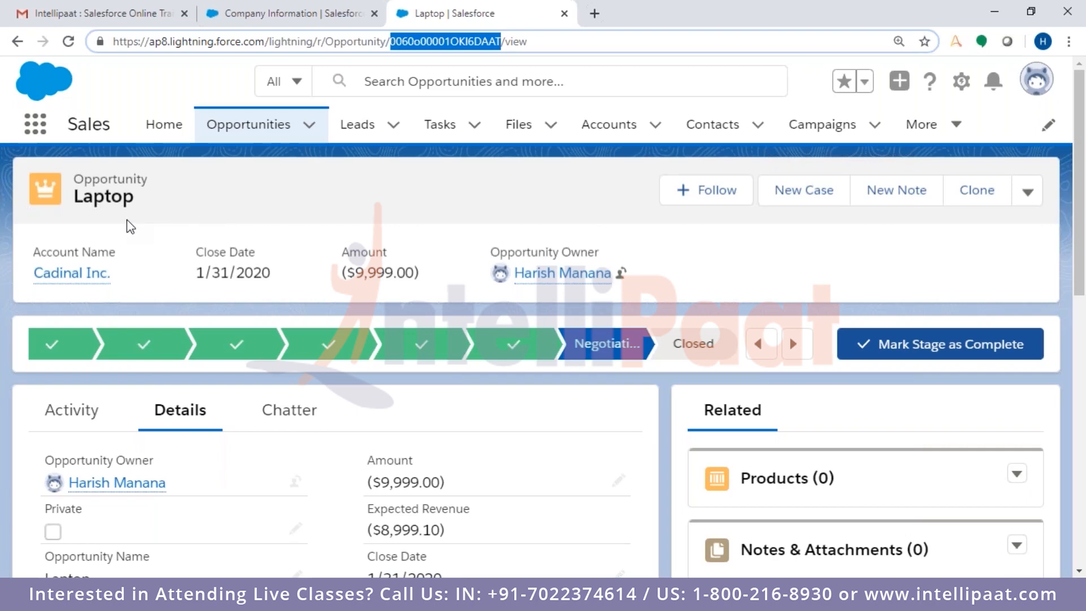
left_click(1036, 79)
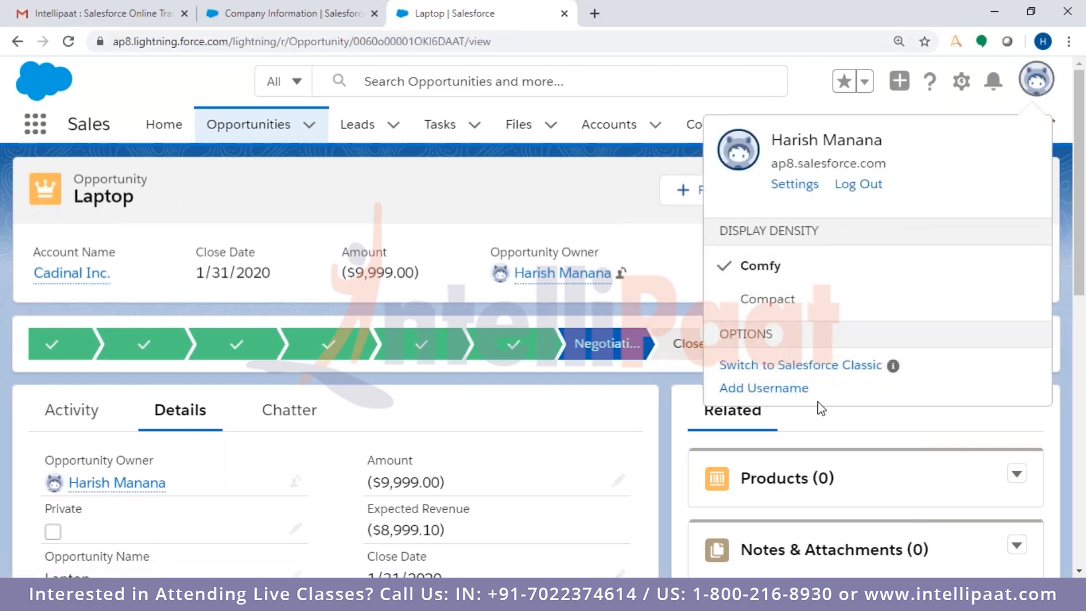
left_click(836, 366)
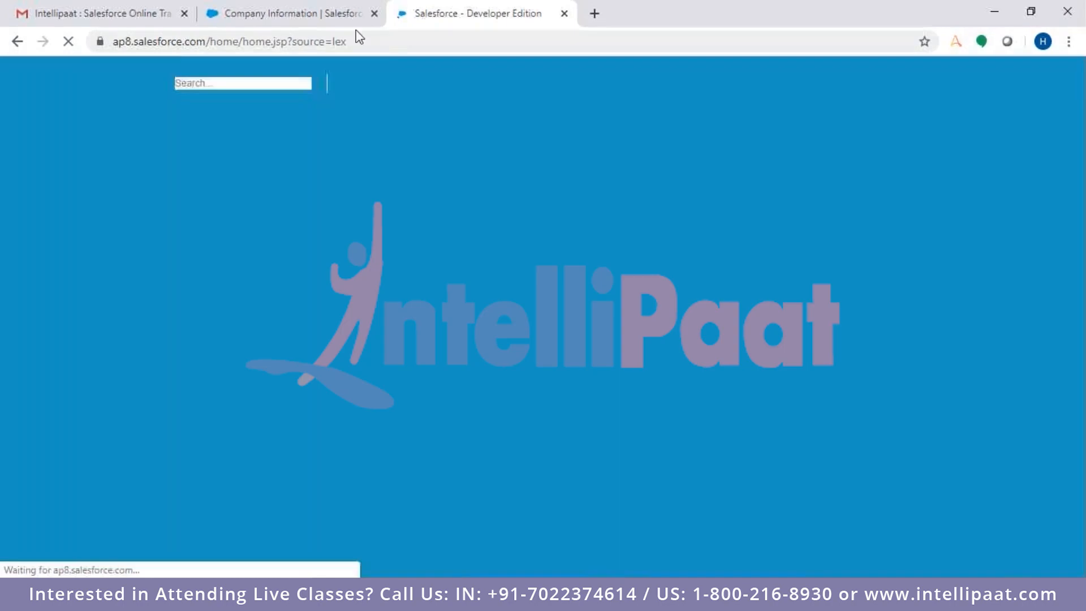
key("BackSpace")
key("BackSpace")
key("BackSpace")
key("BackSpace")
key("BackSpace")
key("BackSpace")
key("BackSpace")
key("BackSpace")
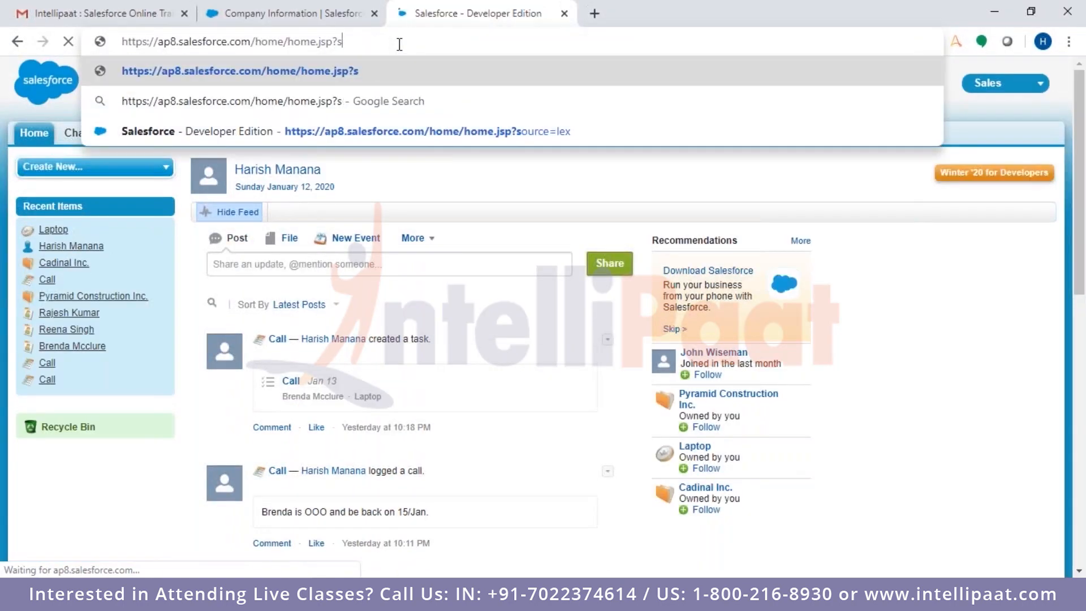
key("BackSpace")
key("BackSpace")
key("BackSpace")
key("BackSpace")
key("BackSpace")
key("BackSpace")
key("BackSpace")
key("BackSpace")
key("BackSpace")
key("BackSpace")
key("BackSpace")
key("BackSpace")
key("BackSpace")
key("BackSpace")
key("BackSpace")
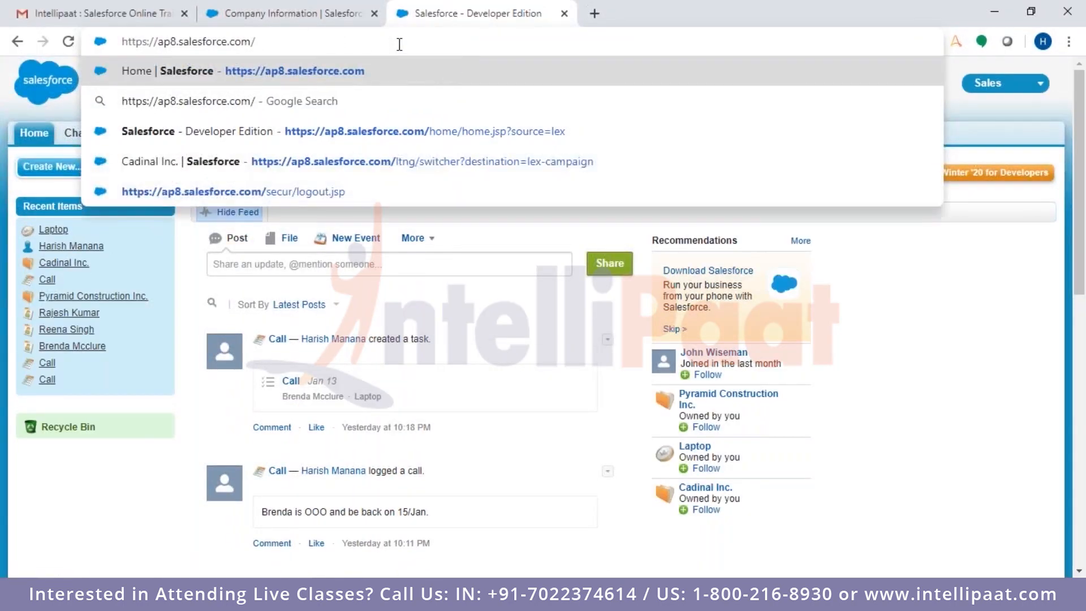
key("ctrl+v")
key("Return")
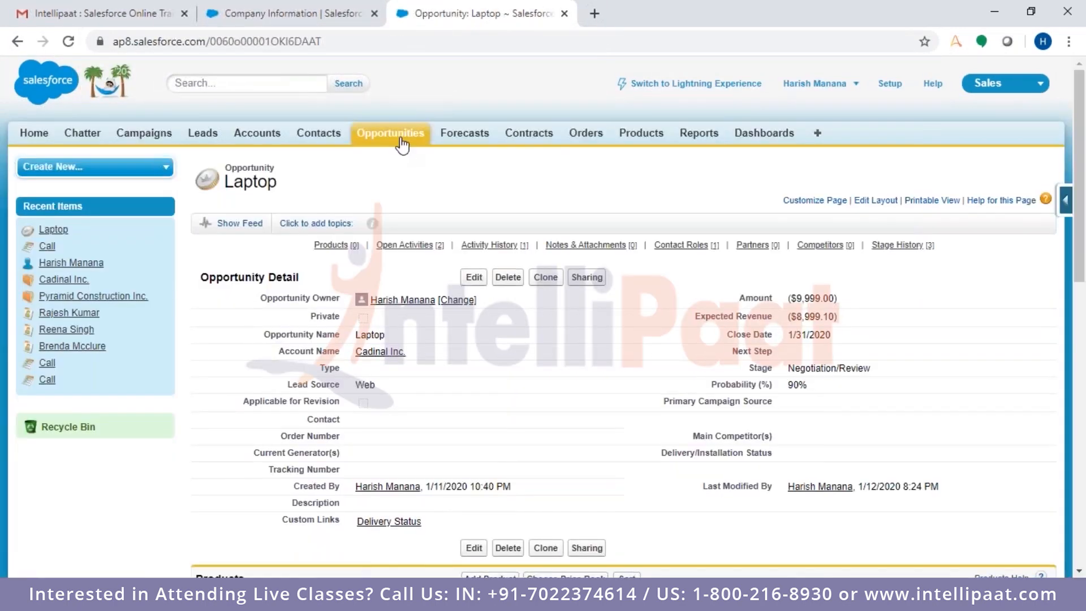
left_click(401, 139)
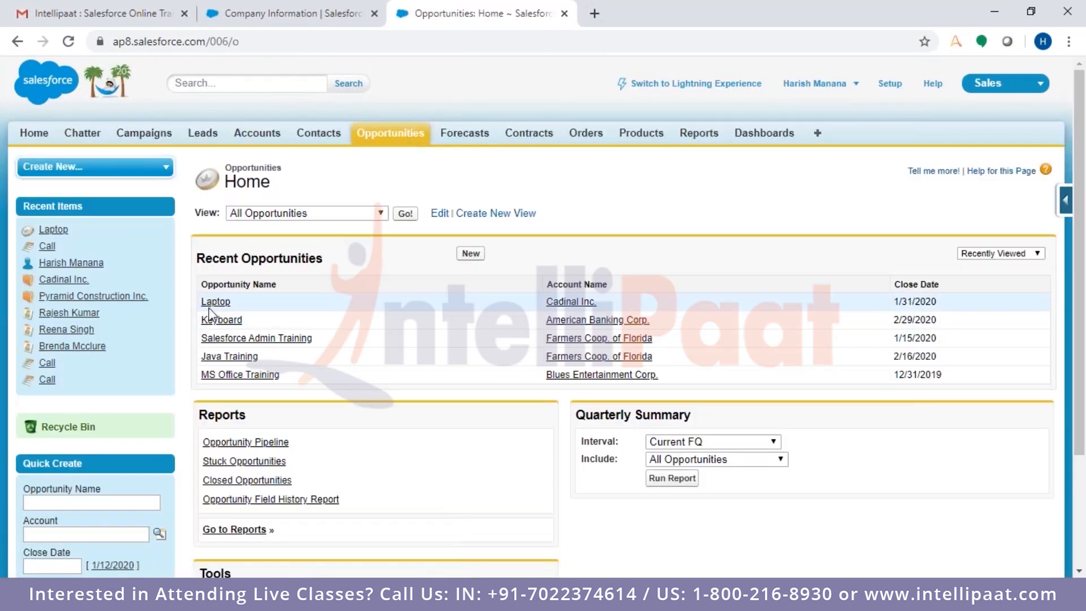
left_click(216, 302)
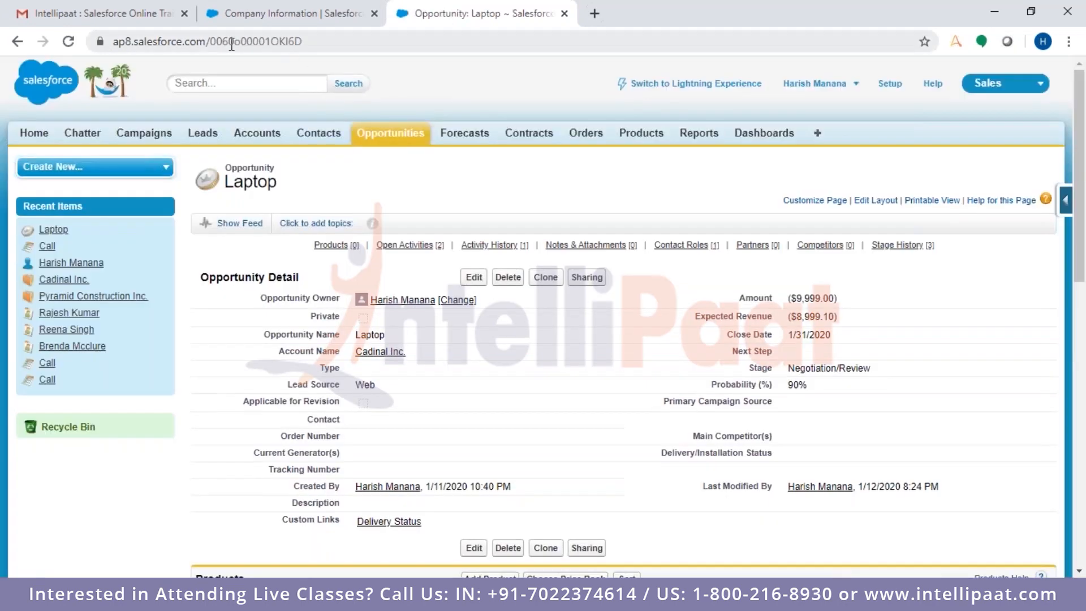
left_click_drag(210, 42, 303, 41)
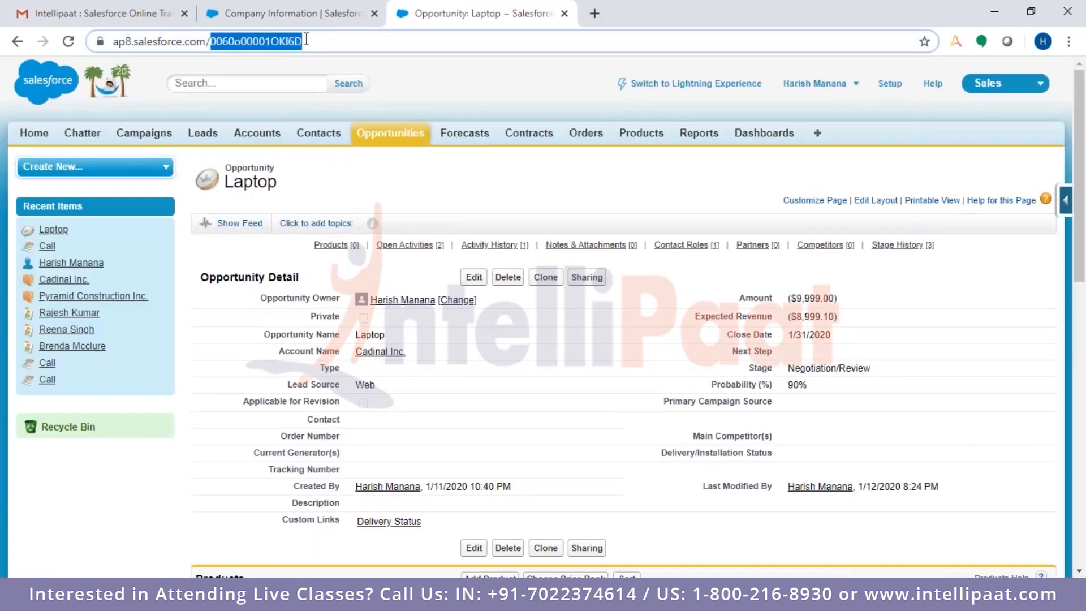
left_click(369, 43)
key("ctrl+v")
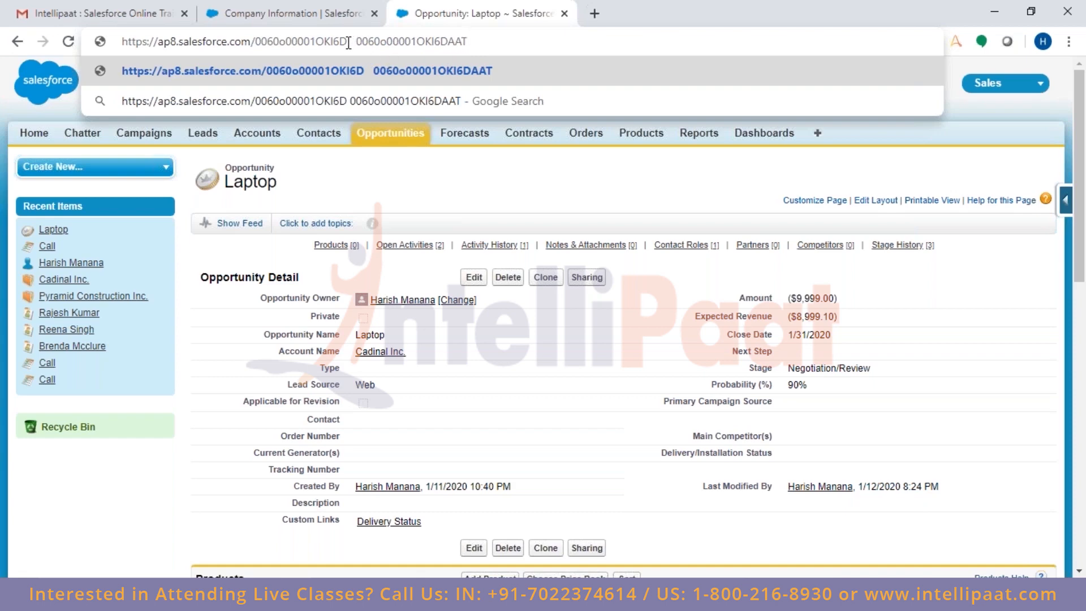
key("Escape")
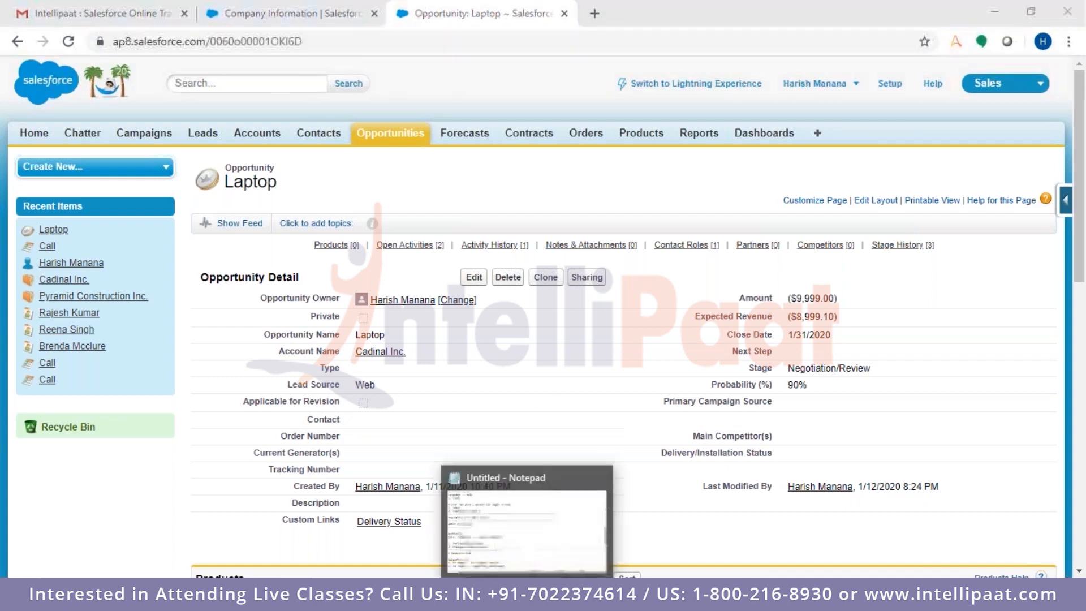
- Compare the 15- and 18-digit note lines with the Classic URL's record ID, then return to Lightning
left_click(528, 598)
left_click_drag(36, 512, 129, 512)
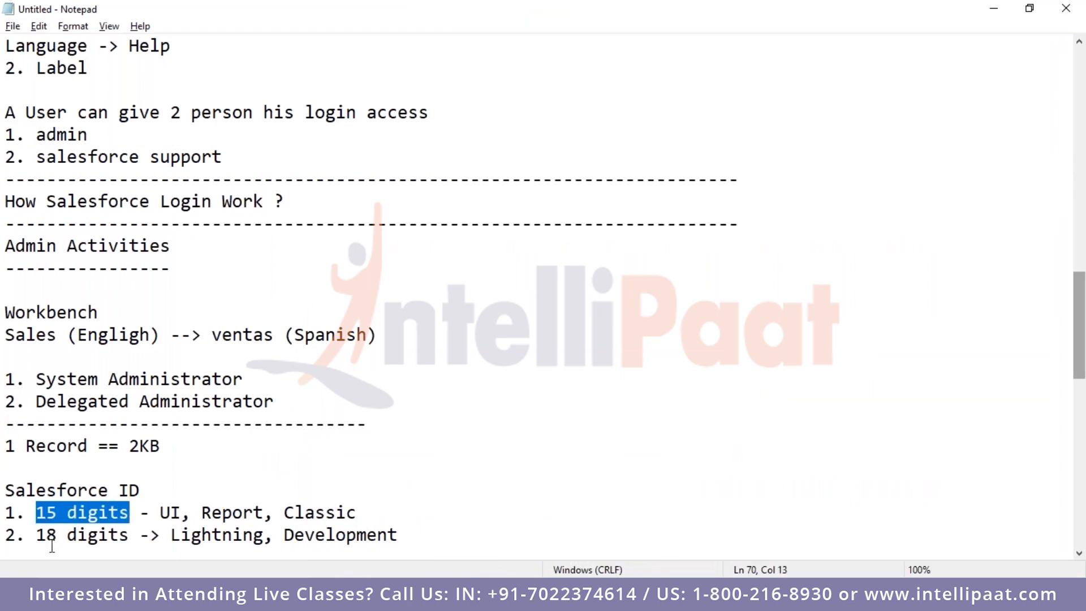
left_click_drag(37, 534, 418, 535)
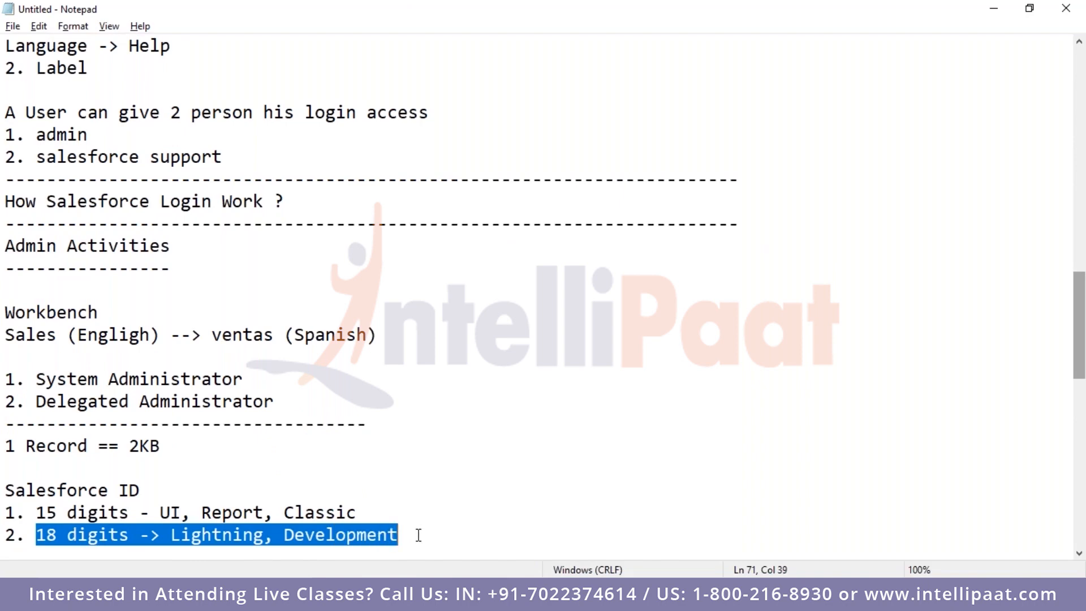
key("alt+Tab")
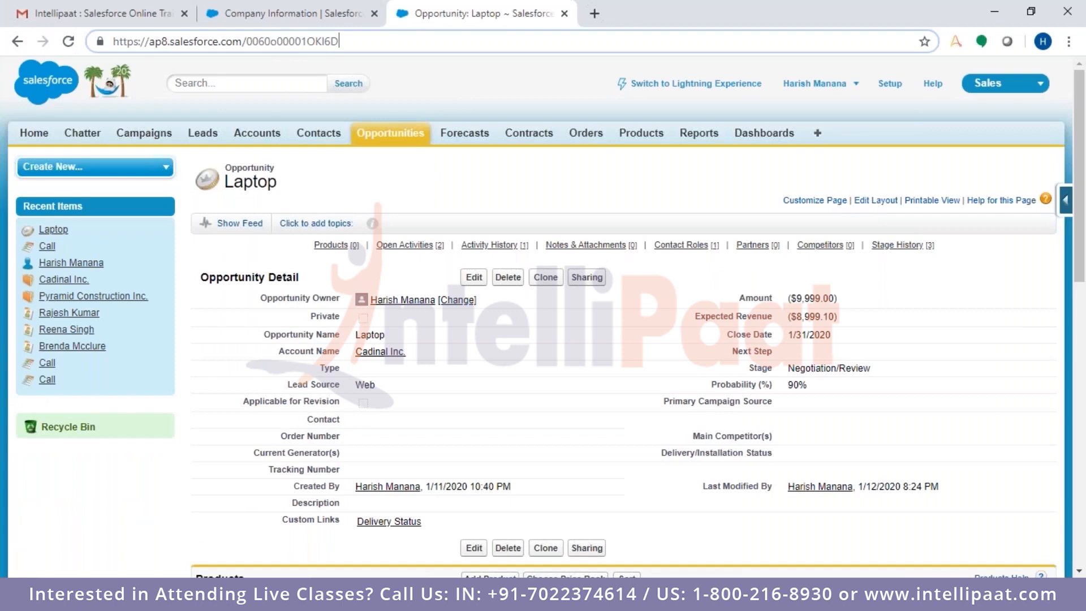
left_click_drag(338, 41, 246, 41)
key("ctrl+c")
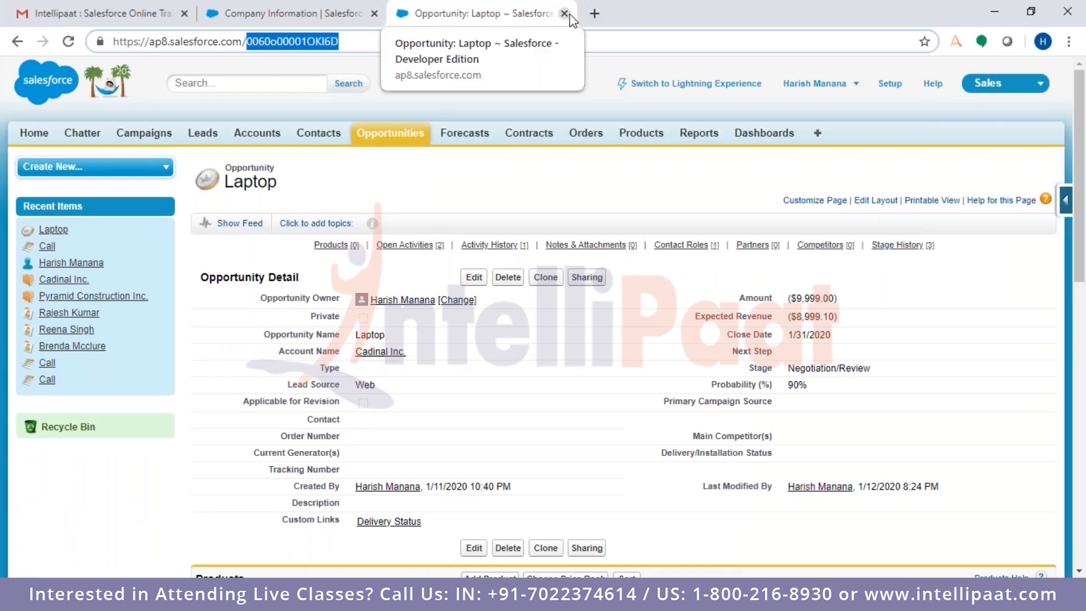
left_click(734, 90)
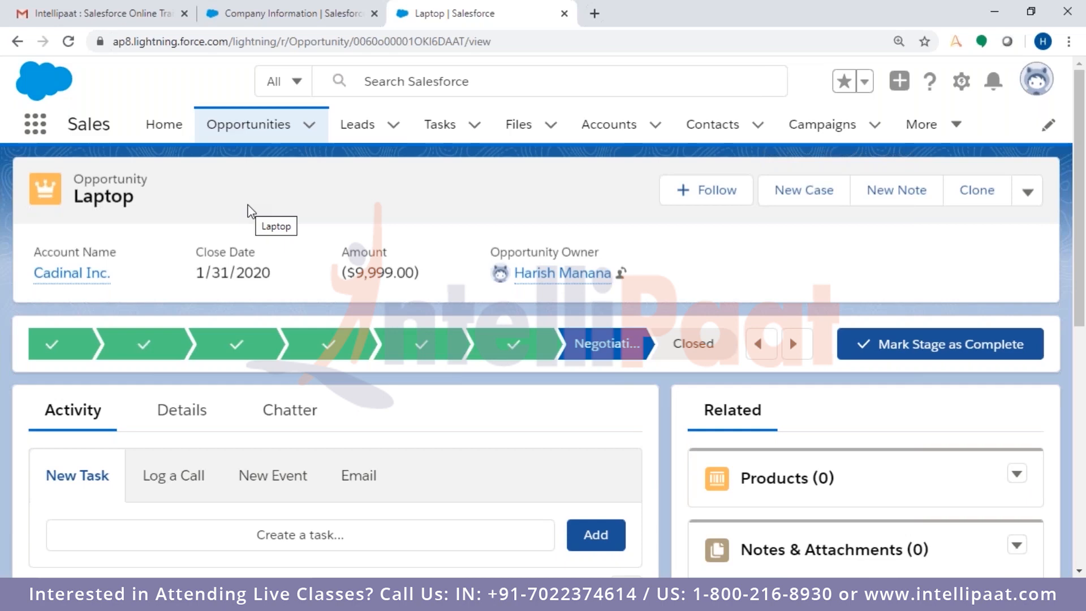
left_click(560, 593)
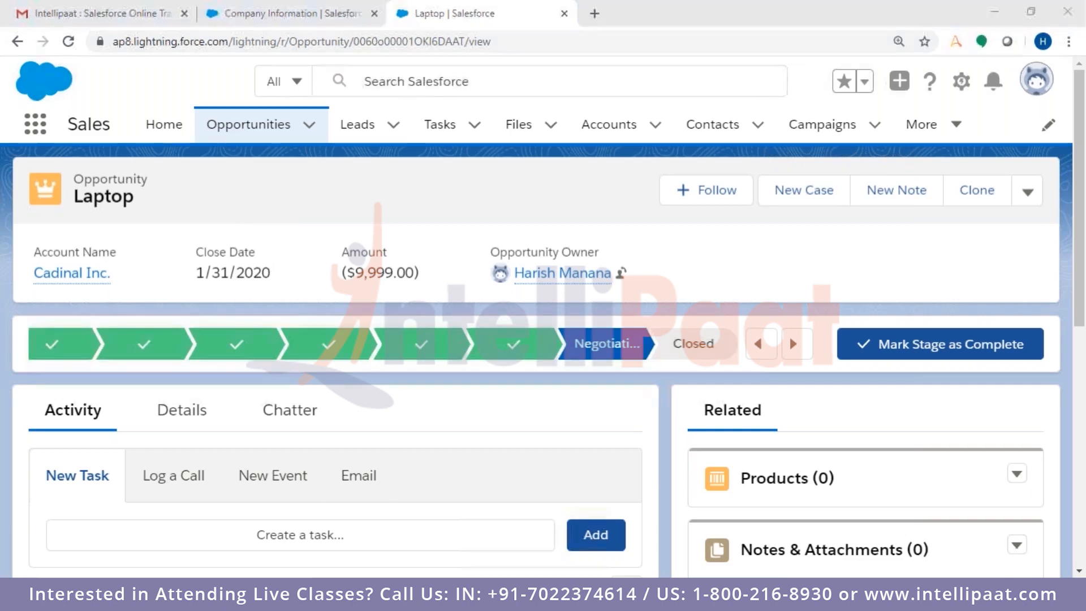
key("End")
key("Return")
key("Return")
type("ob")
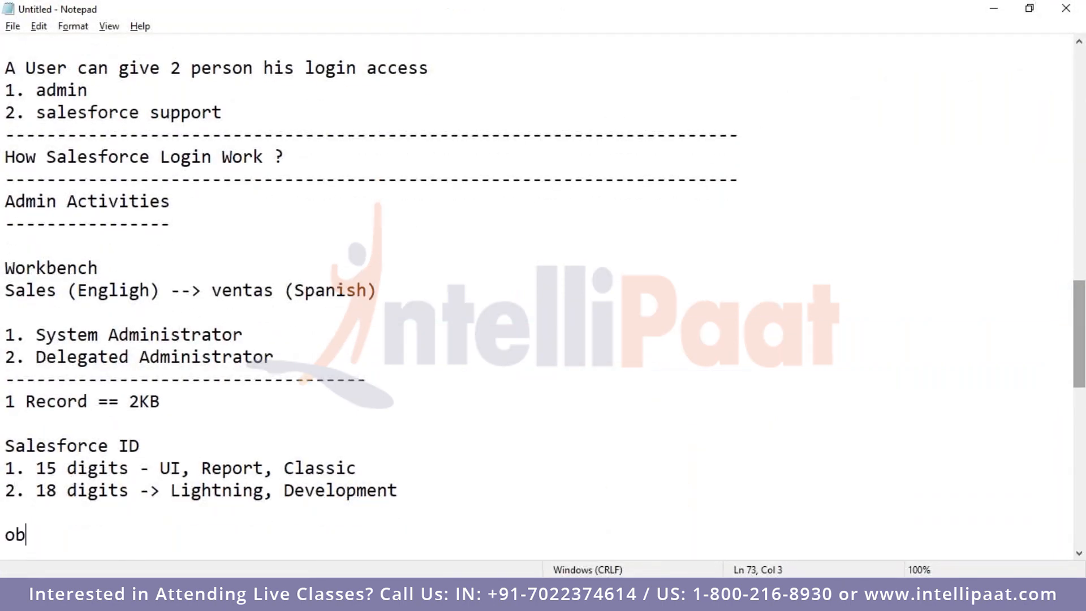
type("j.id =")
type("0060o000010Kl6D")
key("Return")
type("obj.id =")
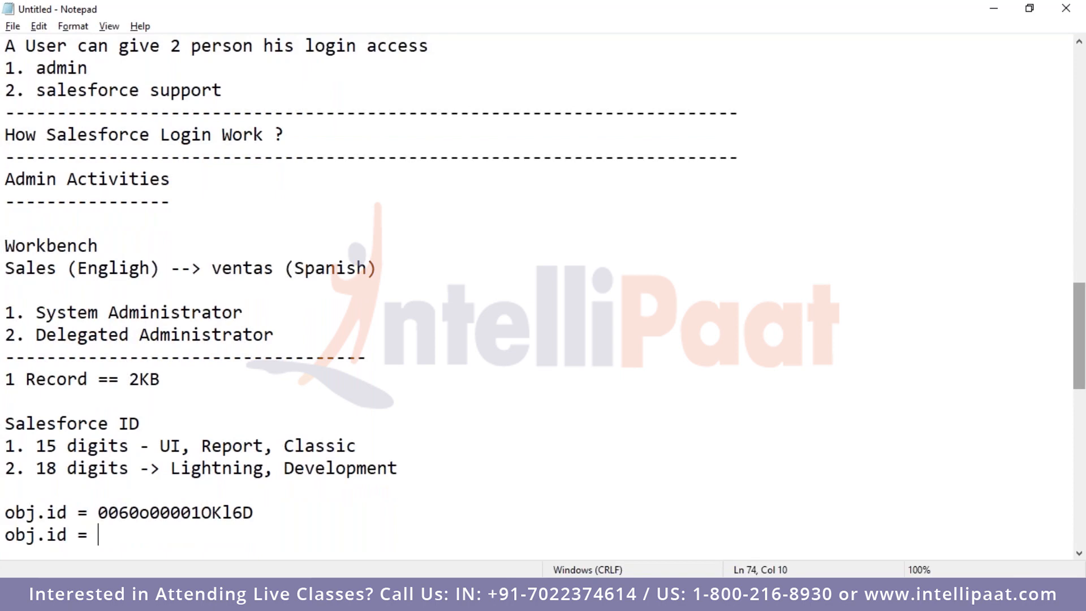
type("0060o000010Kl6D")
type("AAT")
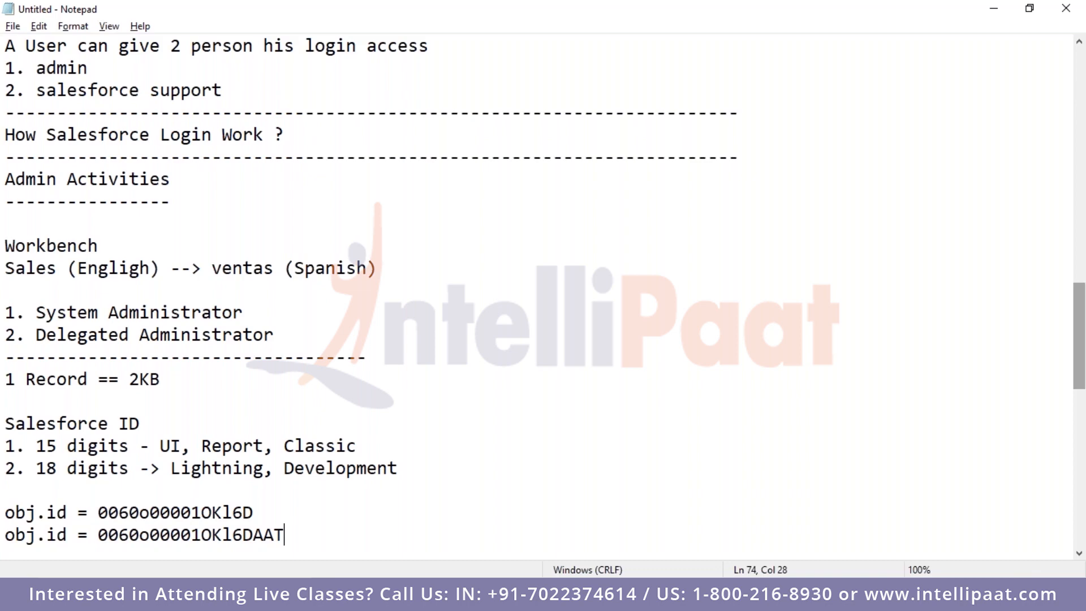
key("Up")
key("Up")
key("shift+Down")
key("shift+Down")
key("shift+Down")
key("BackSpace")
key("alt+Tab")
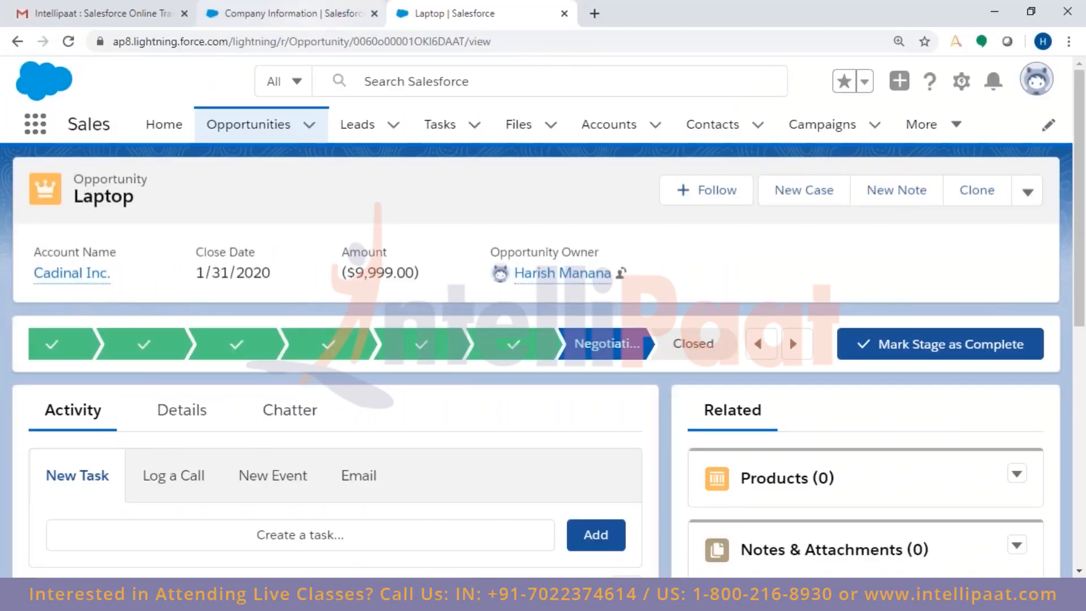
left_click(362, 128)
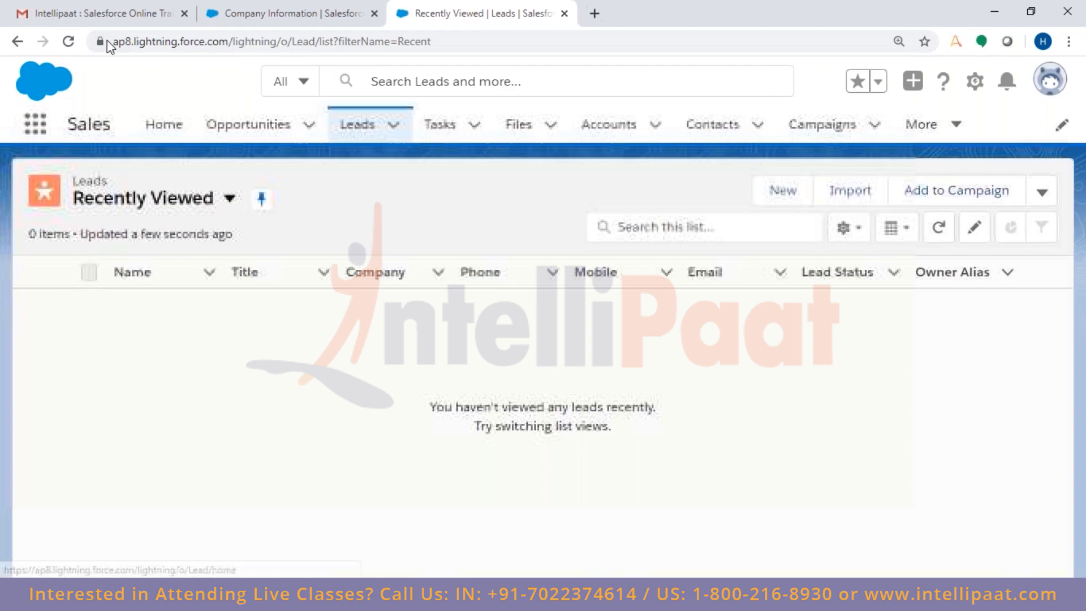
left_click(477, 41)
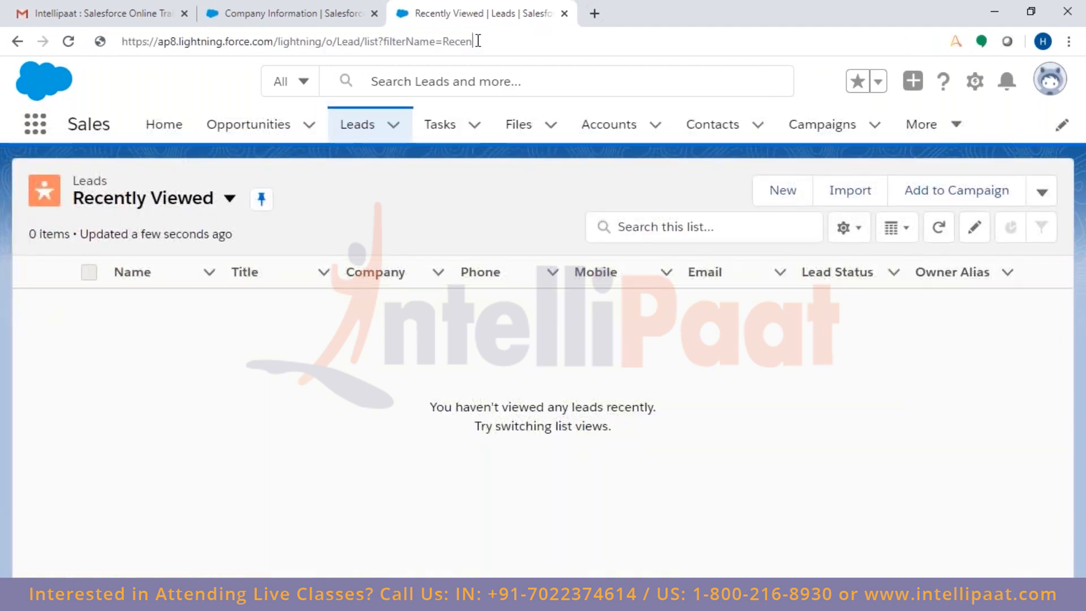
key("BackSpace")
key("BackSpace")
key("BackSpace")
key("BackSpace")
key("BackSpace")
key("BackSpace")
key("BackSpace")
key("BackSpace")
key("BackSpace")
key("BackSpace")
key("BackSpace")
key("BackSpace")
key("BackSpace")
key("BackSpace")
key("BackSpace")
key("BackSpace")
key("BackSpace")
key("BackSpace")
key("BackSpace")
key("BackSpace")
key("BackSpace")
key("BackSpace")
key("BackSpace")
key("BackSpace")
key("BackSpace")
key("BackSpace")
key("BackSpace")
key("BackSpace")
key("BackSpace")
key("BackSpace")
key("BackSpace")
key("BackSpace")
key("BackSpace")
key("BackSpace")
key("BackSpace")
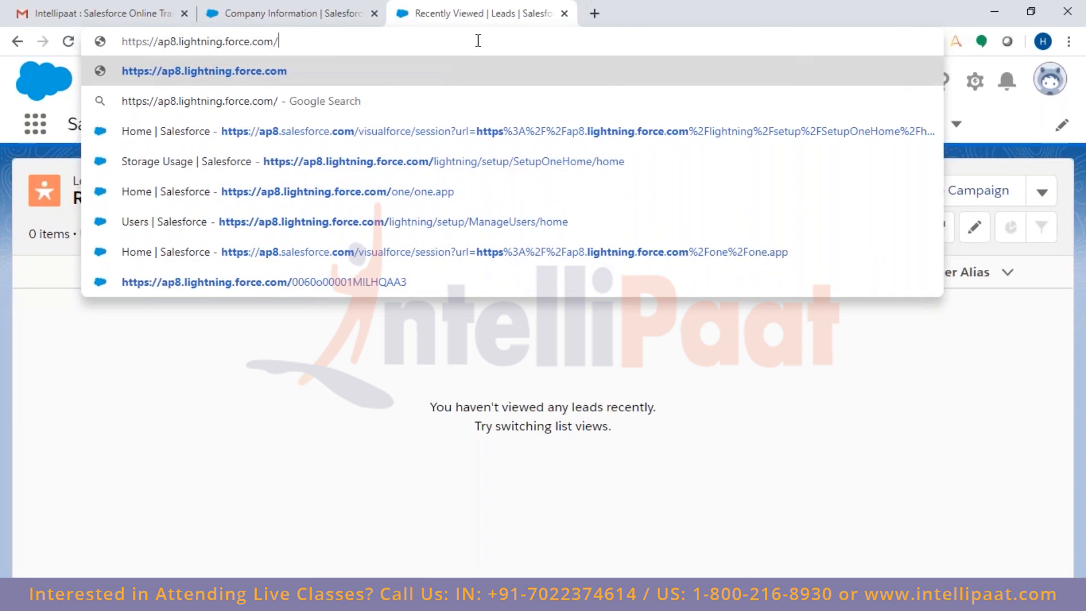
key("ctrl+v")
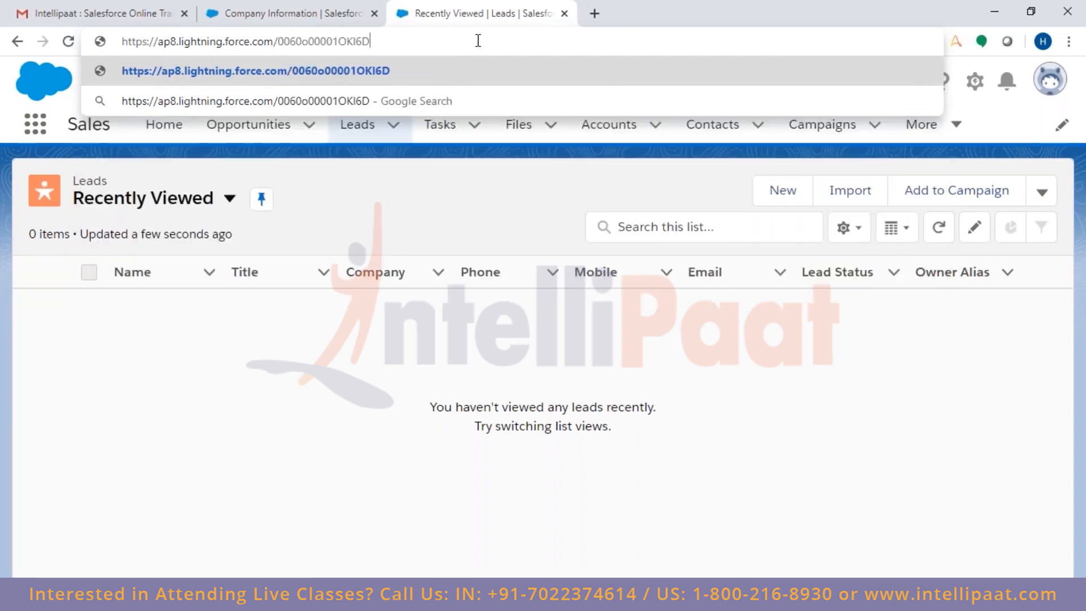
key("Return")
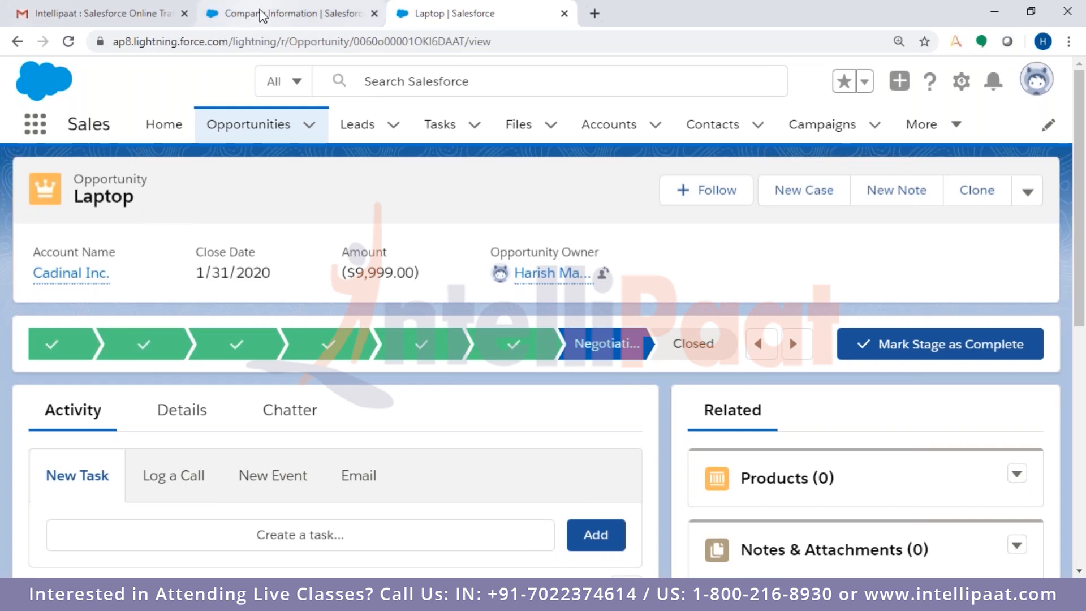
- Return to the Company Information tab, clear the Organization ID selection, and scroll to User Licenses
left_click(294, 14)
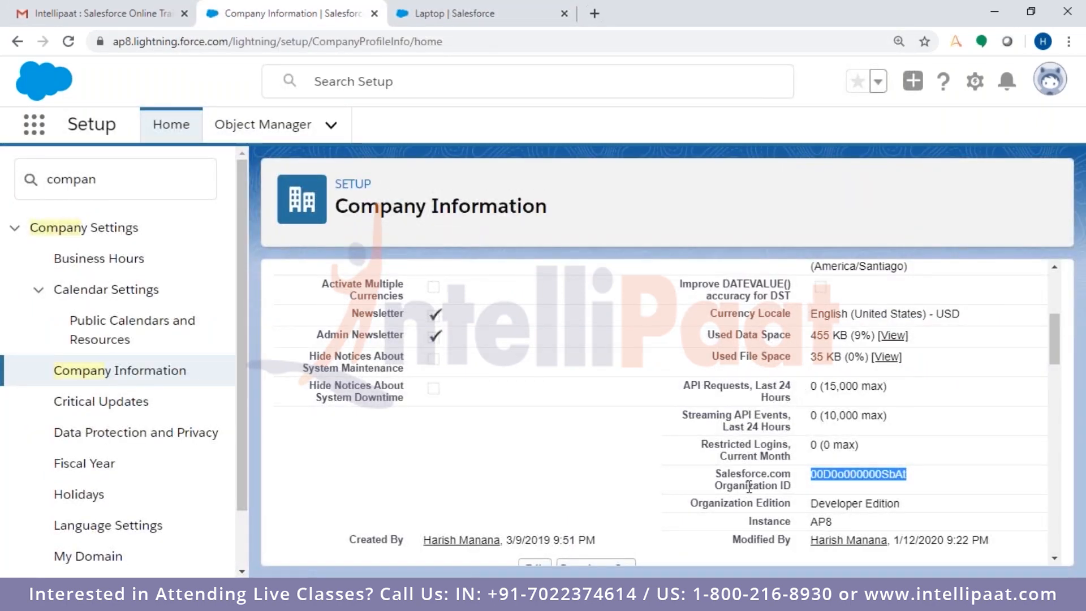
left_click(930, 482)
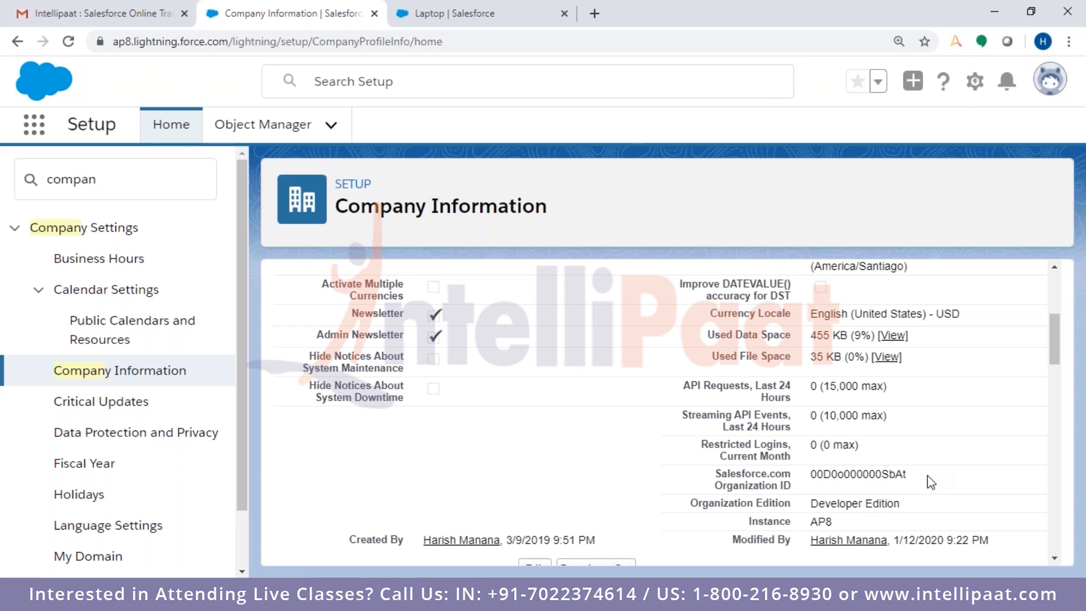
scroll(1057, 385, "down", 3)
left_click_drag(1059, 386, 1059, 418)
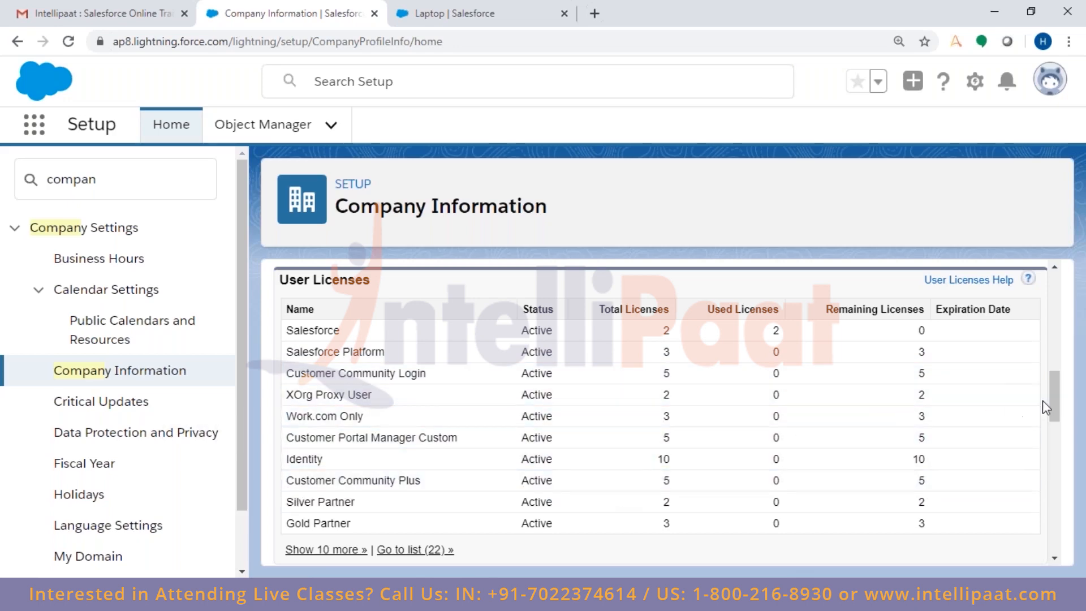
- Expand the User Licenses list by ten more and highlight the Chatter Free license
scroll(1042, 399, "down", 3)
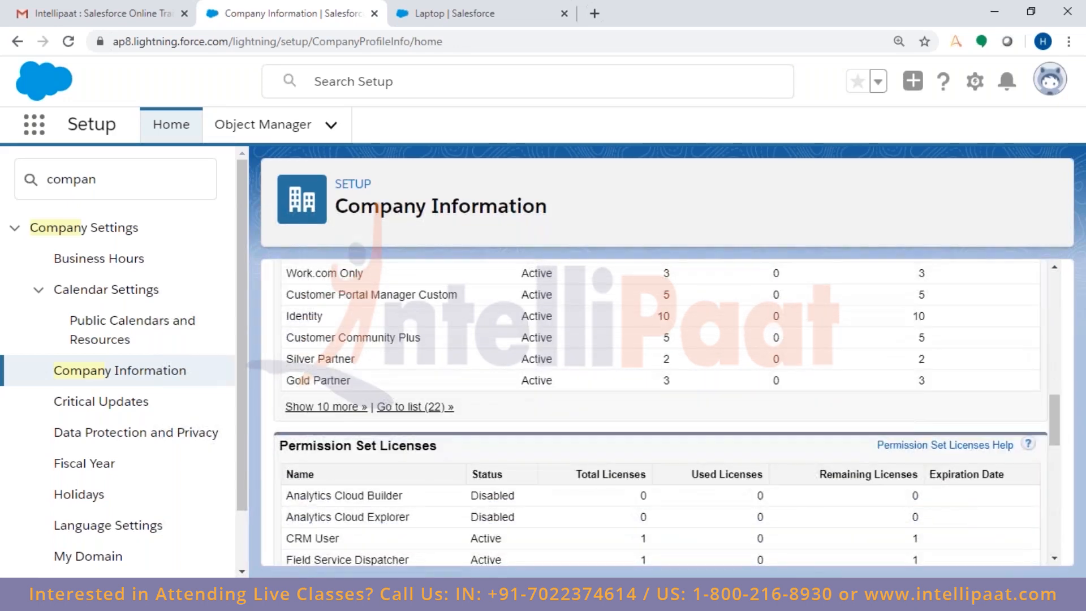
left_click(334, 407)
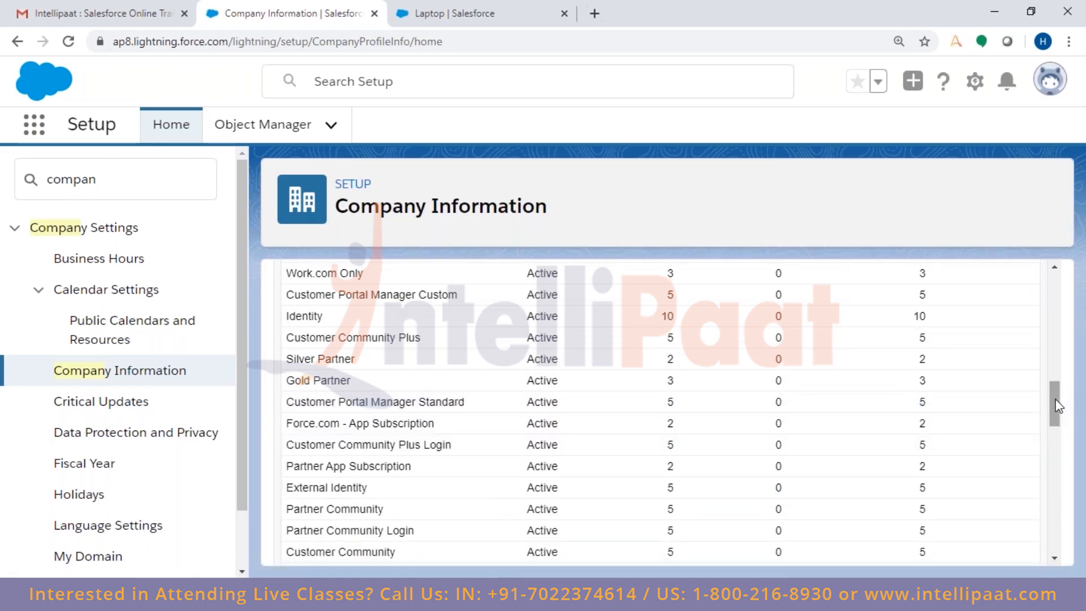
left_click_drag(1055, 395, 1059, 425)
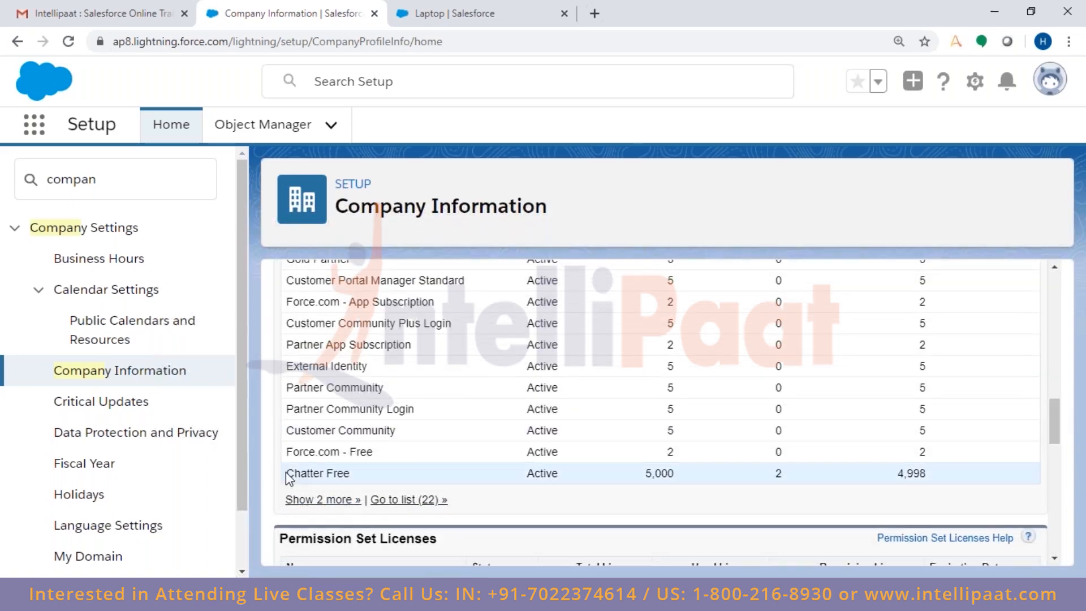
left_click_drag(286, 474, 350, 478)
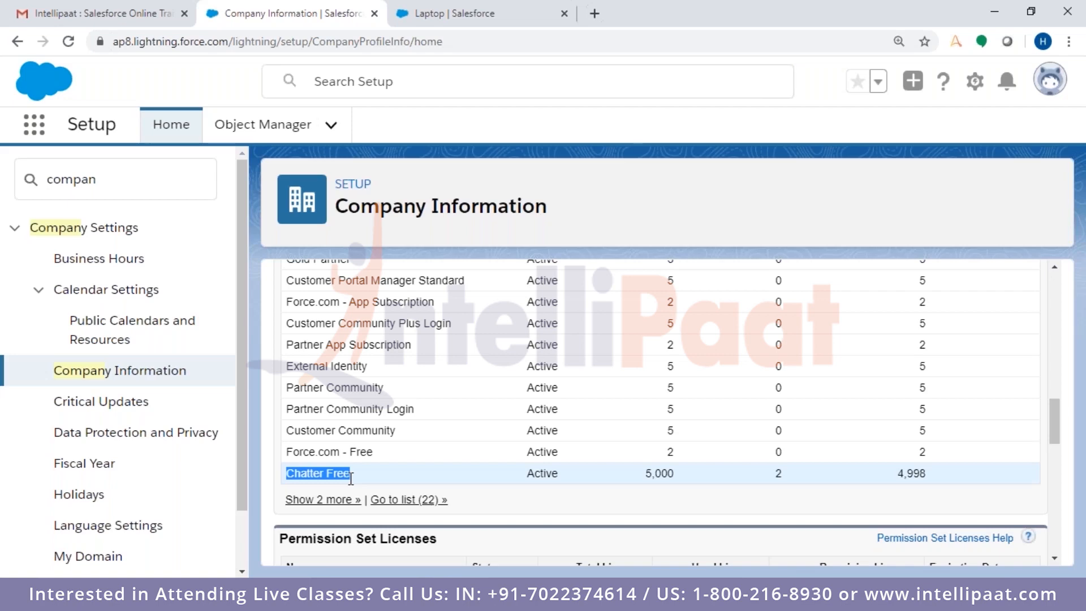
- Show the last two user licenses, highlight Chatter External, and scroll to Permission Set Licenses
left_click(305, 499)
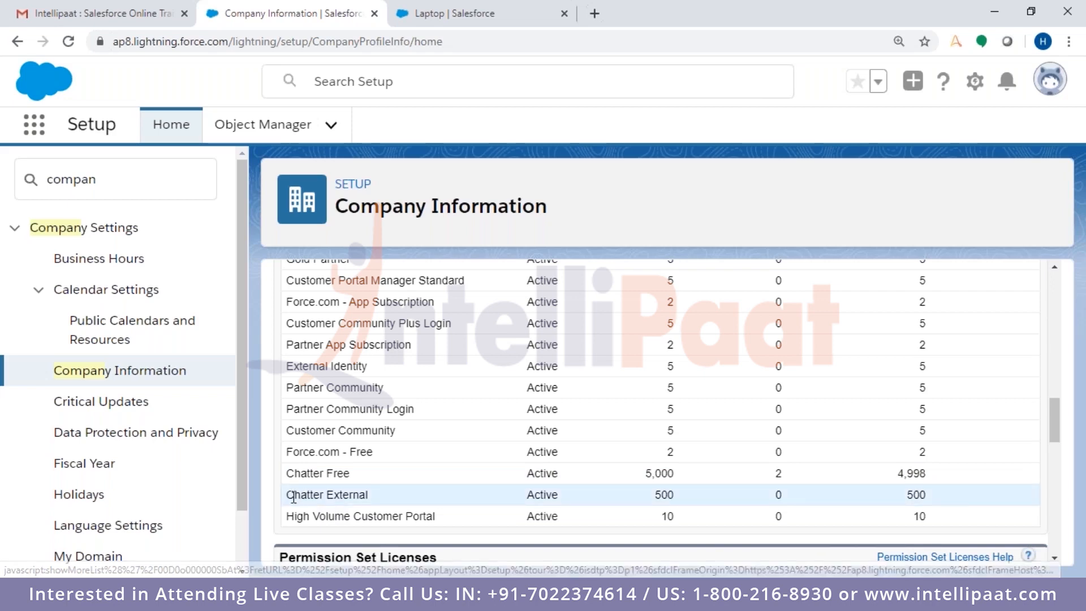
left_click_drag(289, 494, 368, 511)
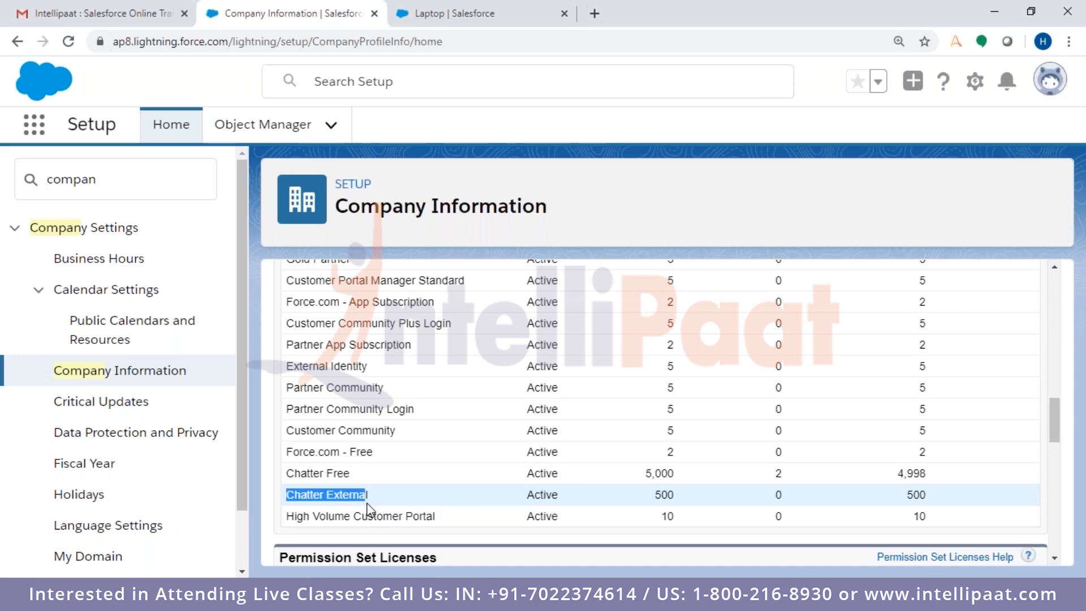
left_click_drag(1055, 432, 1061, 461)
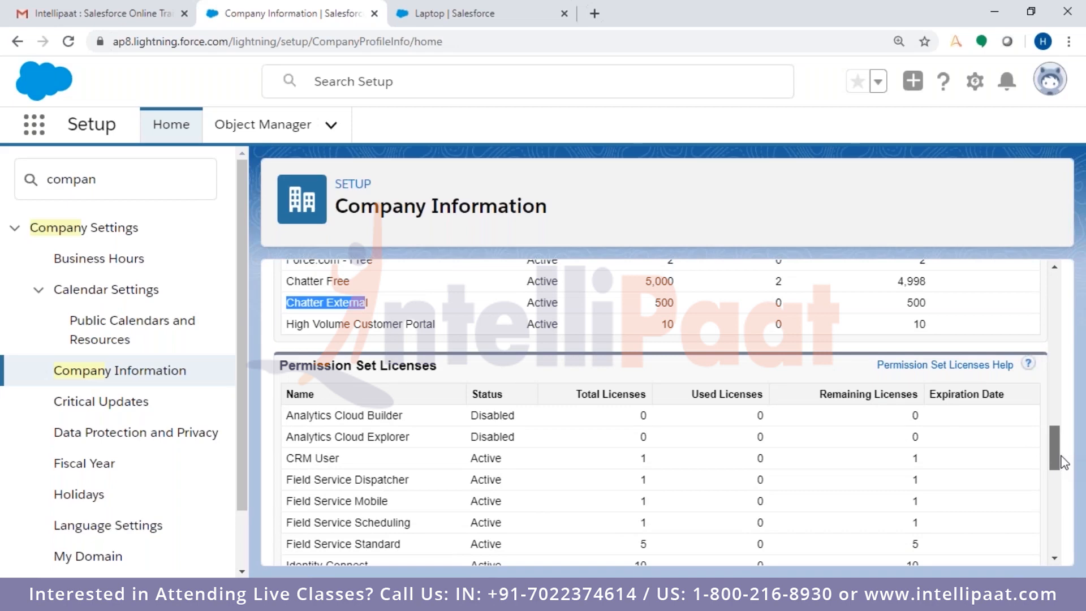
left_click_drag(1061, 456, 1061, 457)
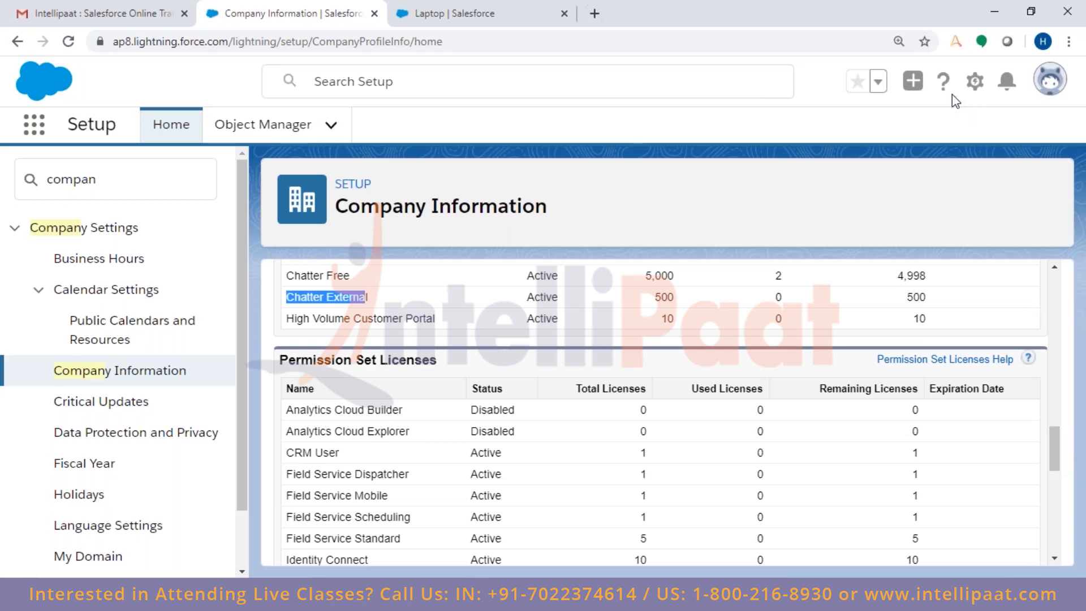
- Return to Company Information and highlight the Permission Set Licenses heading
left_click(507, 3)
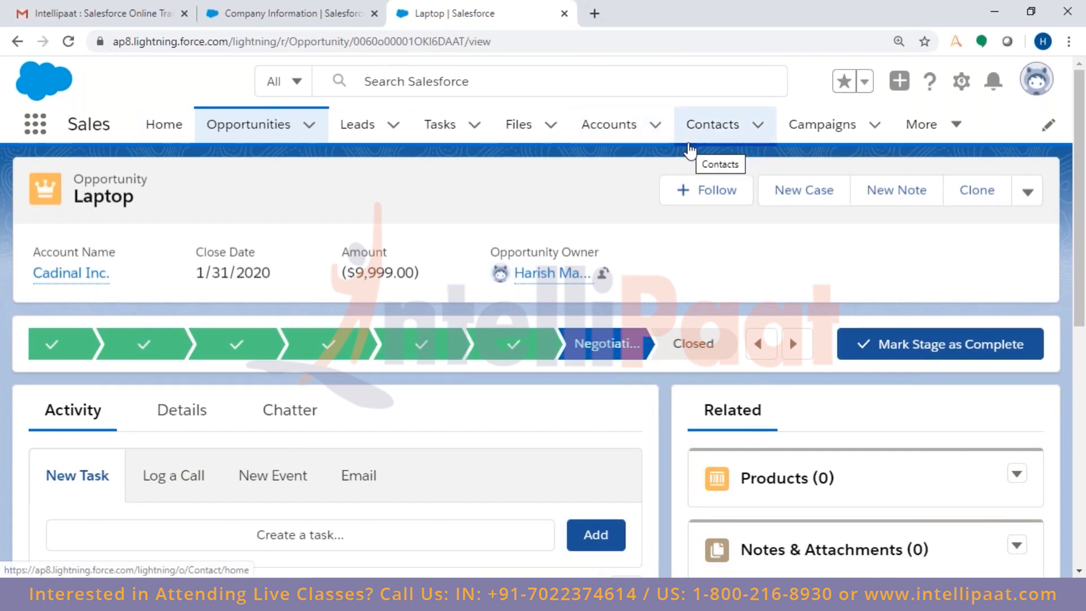
left_click(299, 17)
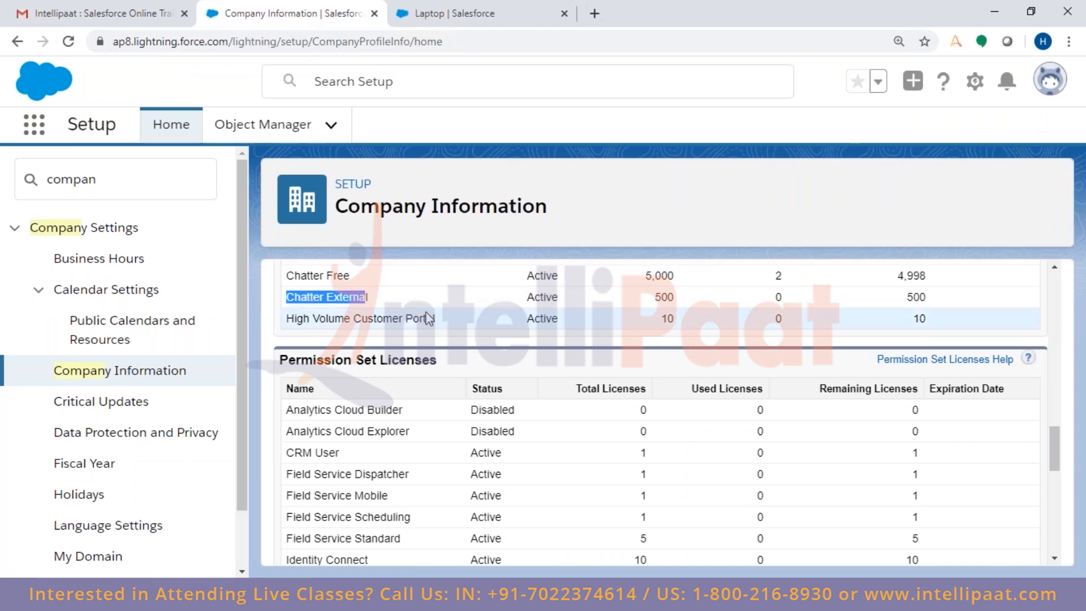
left_click(443, 370)
left_click_drag(444, 370, 282, 362)
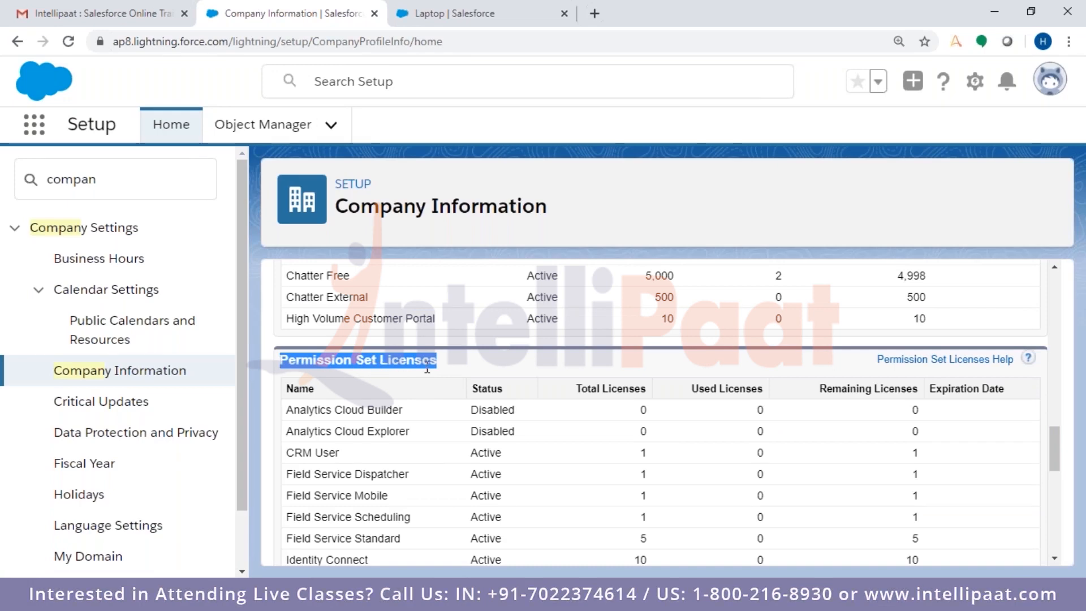
left_click(451, 365)
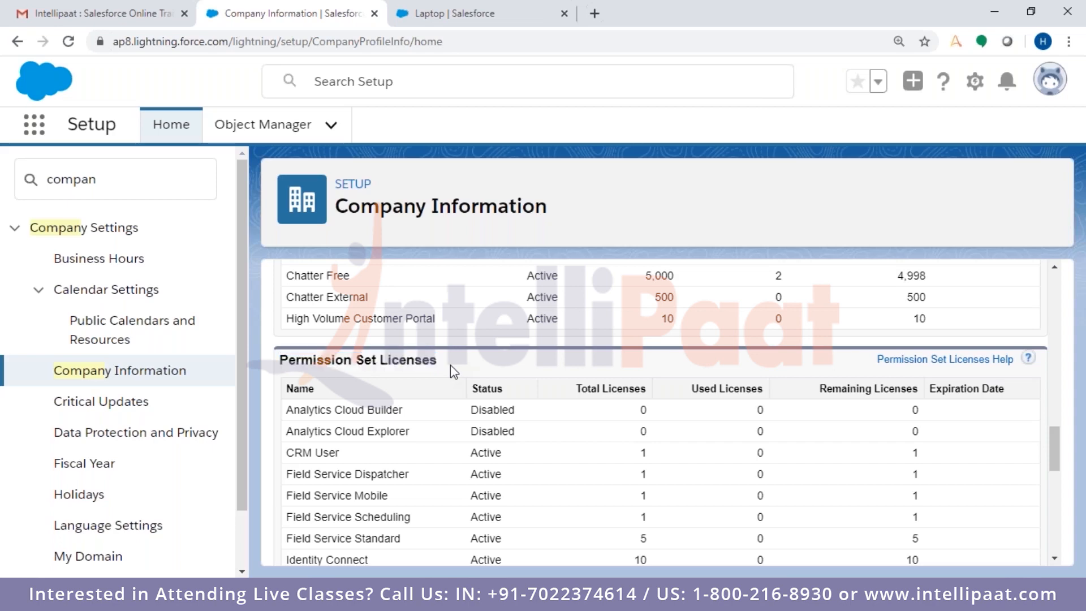
scroll(450, 365, "down", 4)
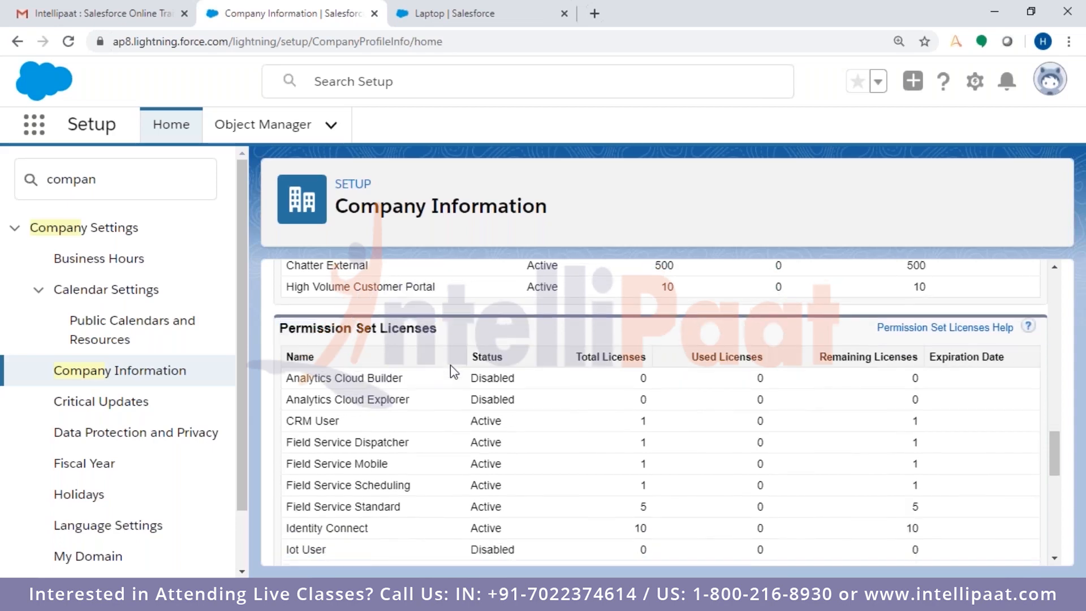
scroll(451, 366, "down", 3)
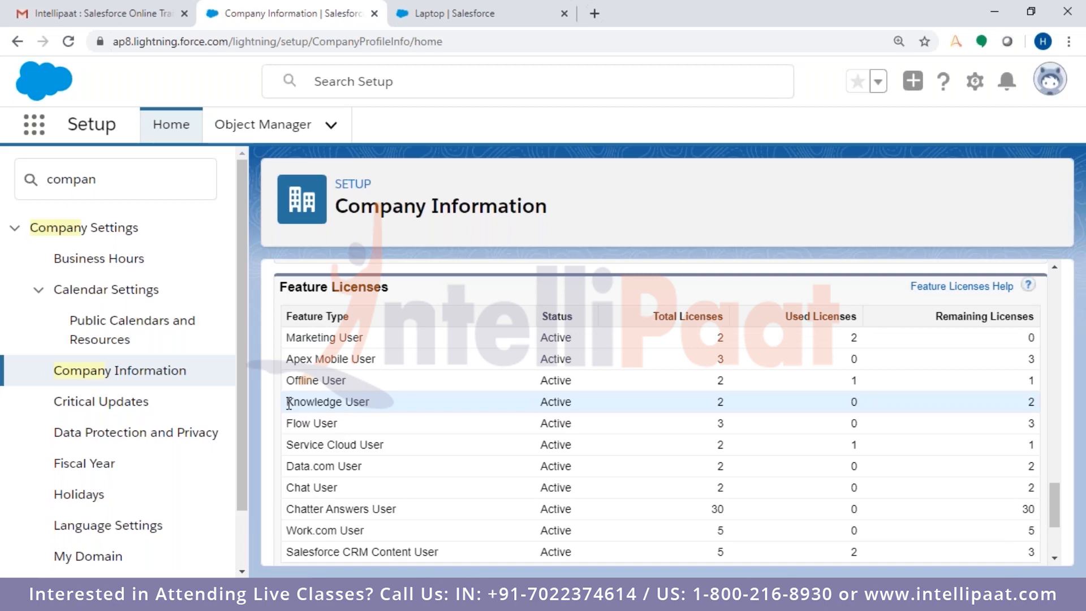
- Highlight the Knowledge User and Service Cloud User feature license rows and counts
left_click_drag(289, 402, 334, 417)
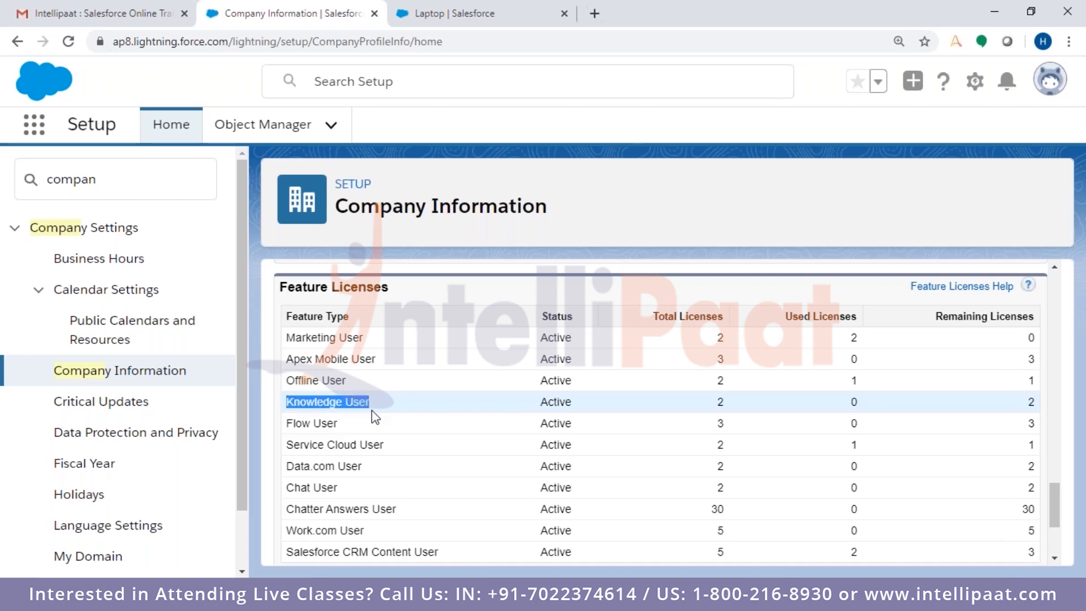
left_click_drag(291, 445, 728, 444)
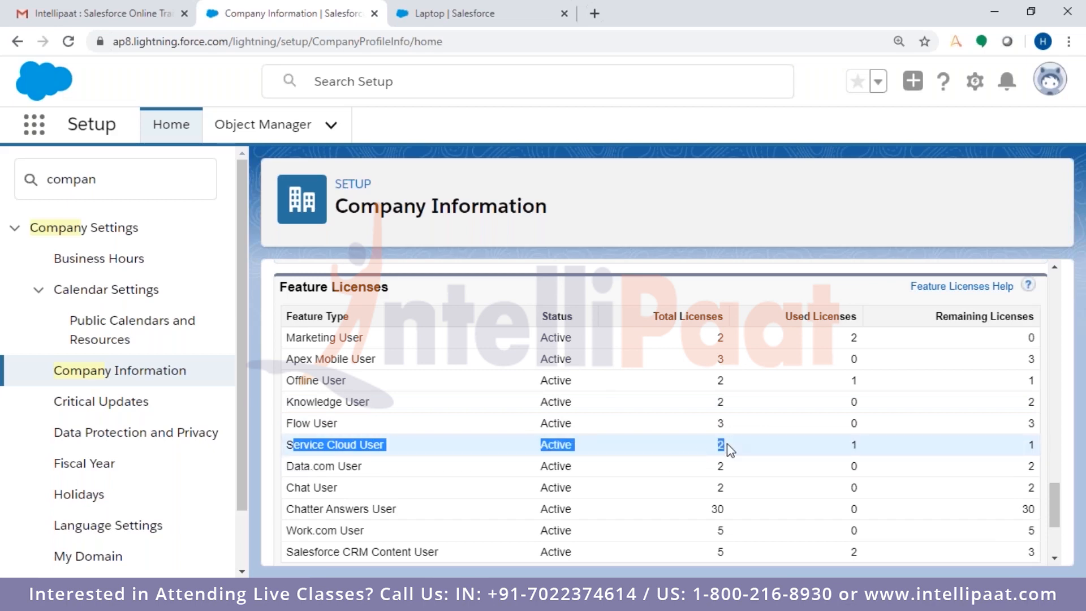
double_click(719, 402)
left_click_drag(631, 415, 371, 404)
left_click(380, 405)
scroll(386, 406, "down", 1)
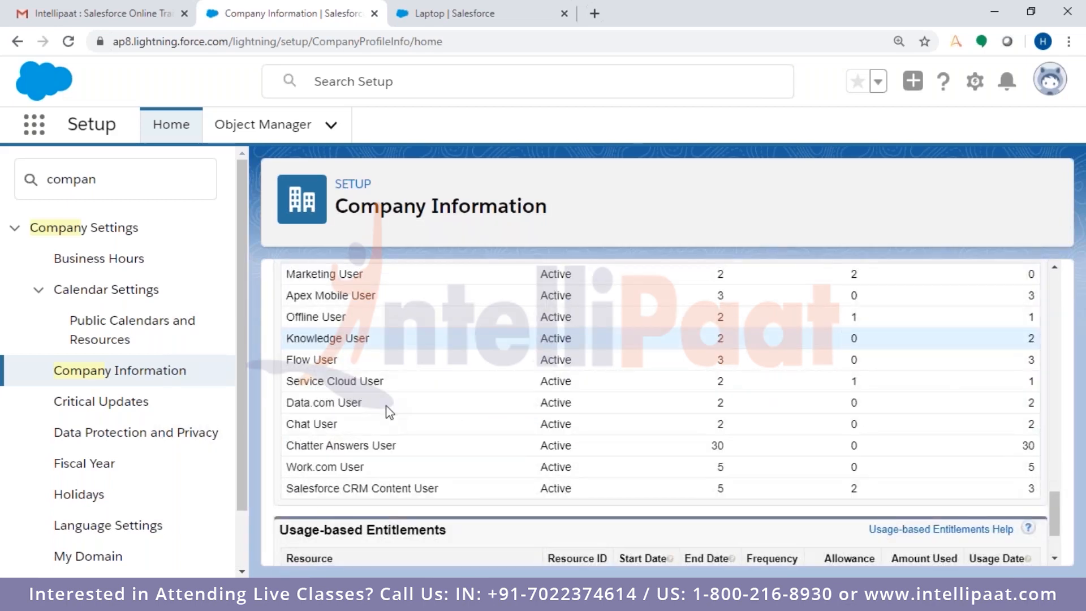
scroll(386, 406, "down", 10)
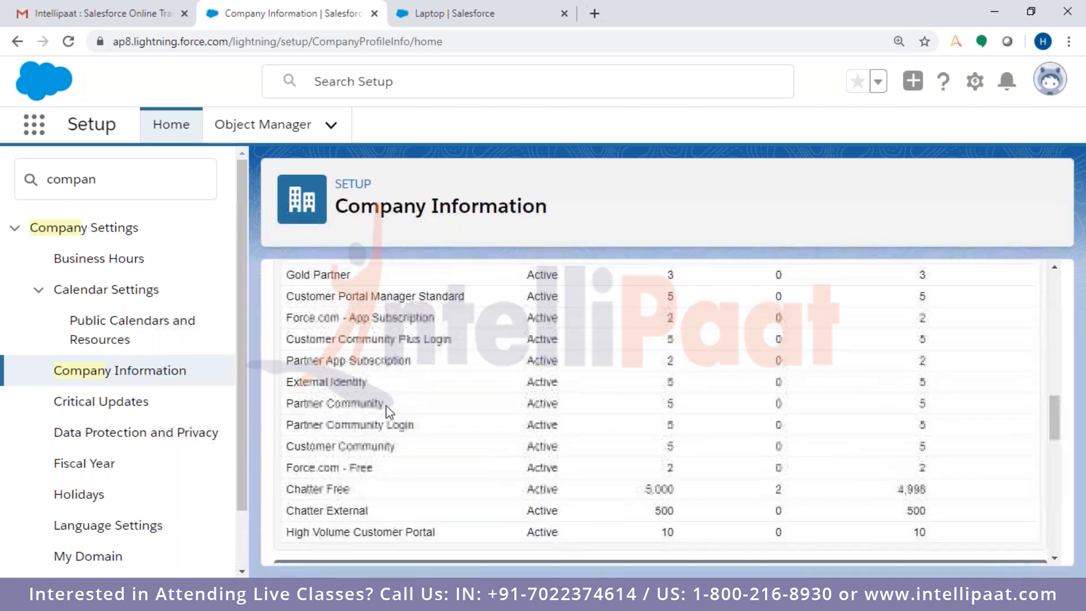
scroll(389, 411, "up", 3)
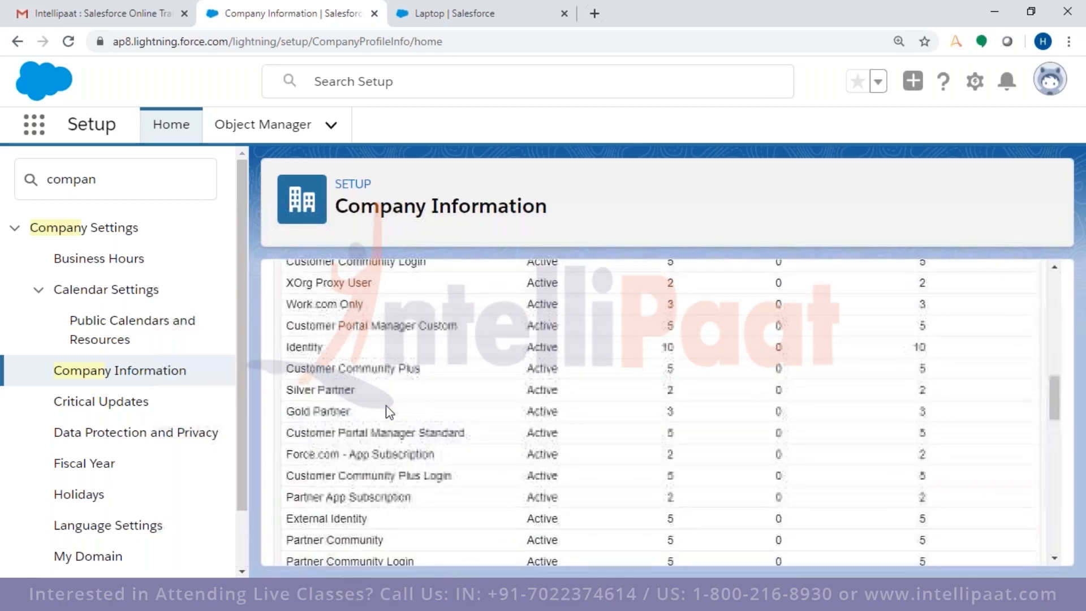
scroll(389, 411, "up", 5)
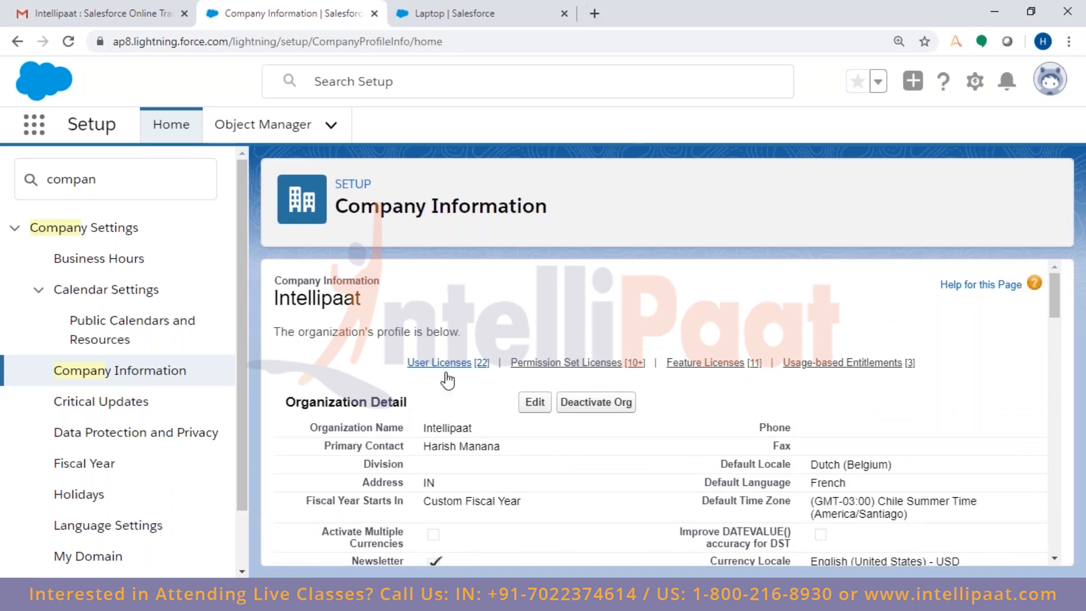
- Reset the page zoom and go to Business Hours under Company Settings
mouse_move(451, 373)
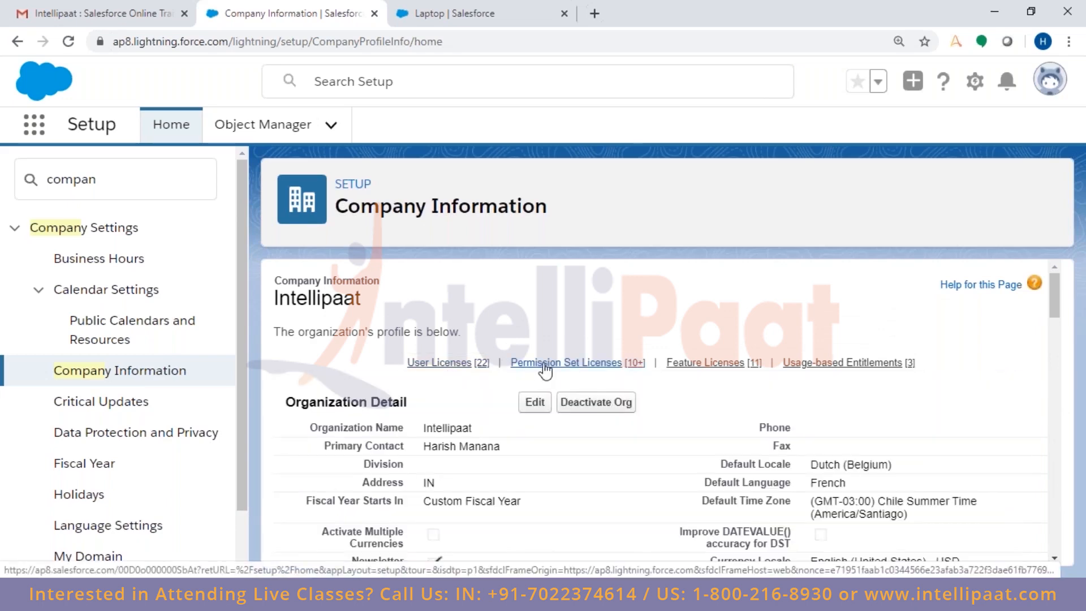
mouse_move(544, 370)
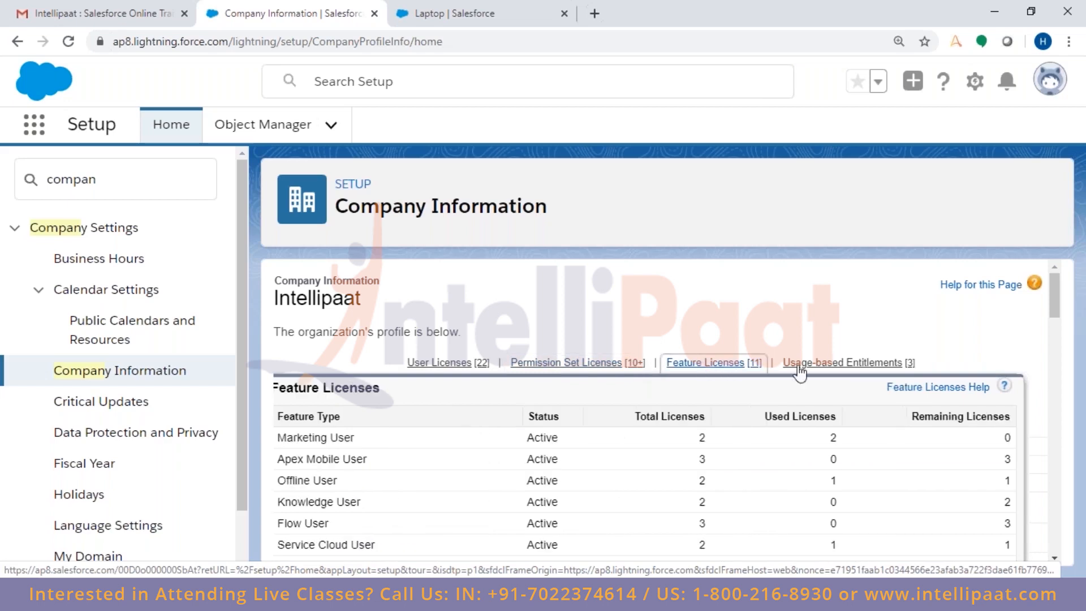
mouse_move(848, 374)
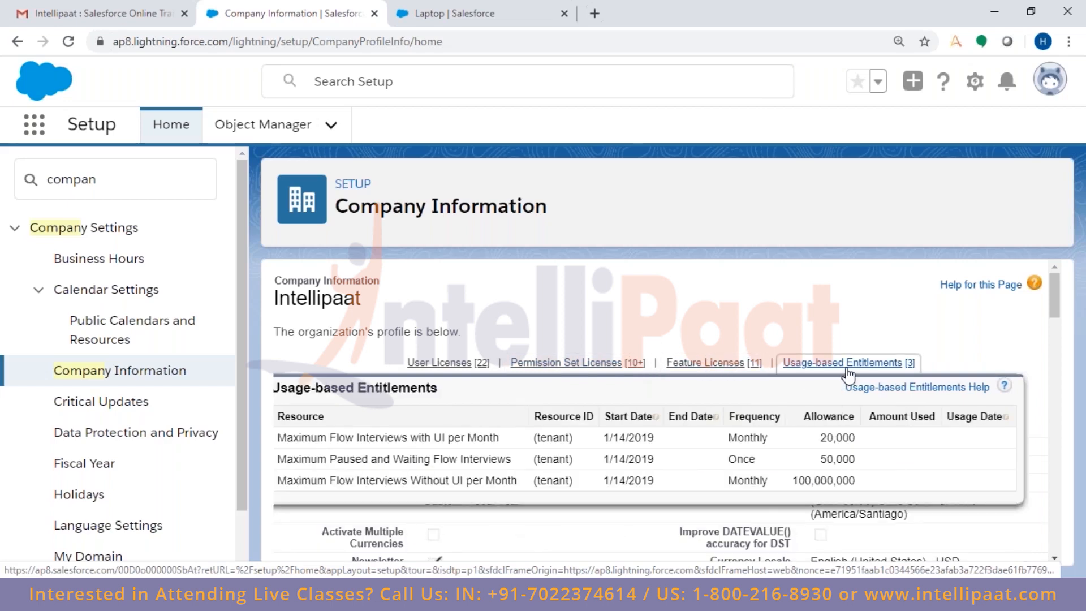
key("ctrl+0")
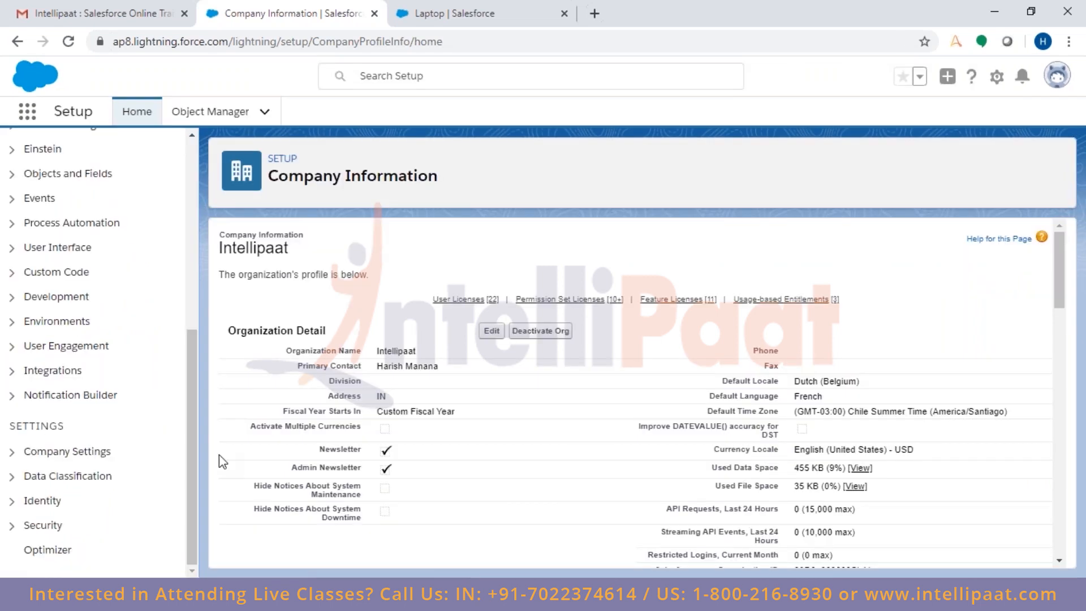
left_click(51, 452)
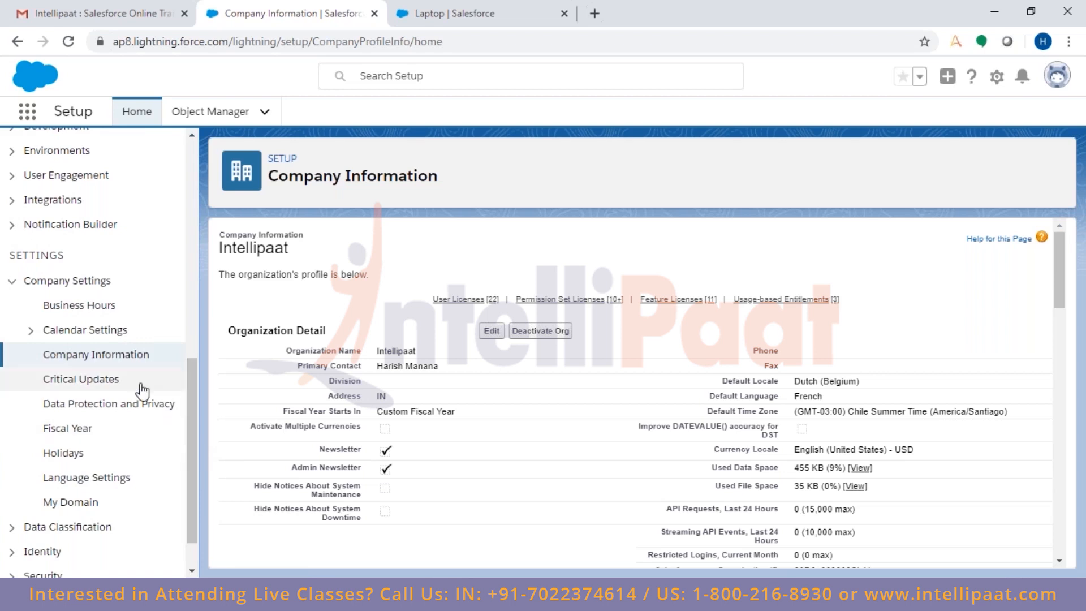
left_click(92, 308)
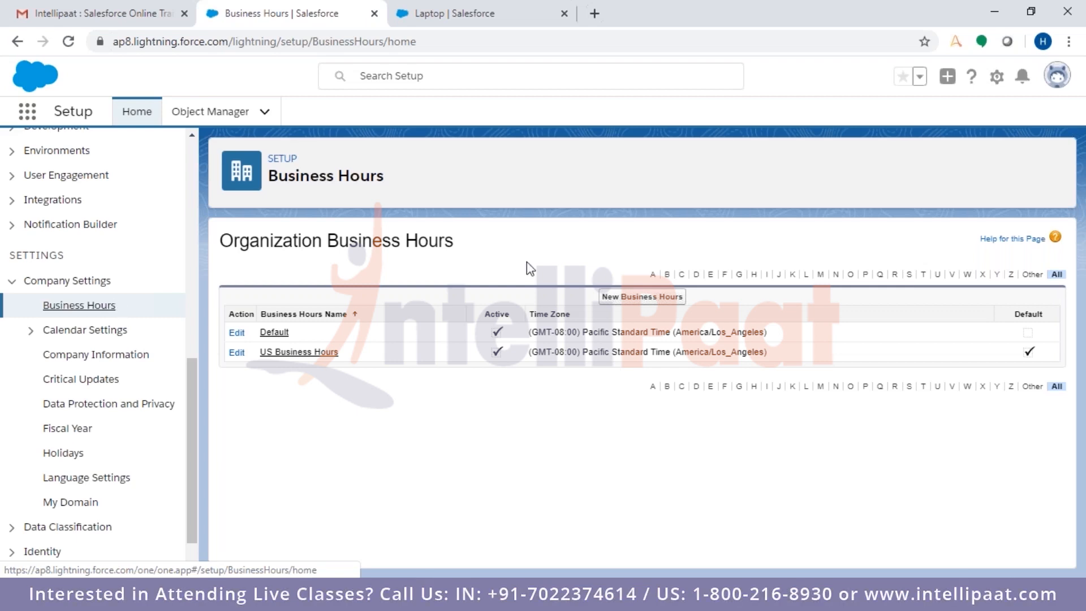
- Start a New Business Hours record and scroll down to its weekly hours
left_click(643, 298)
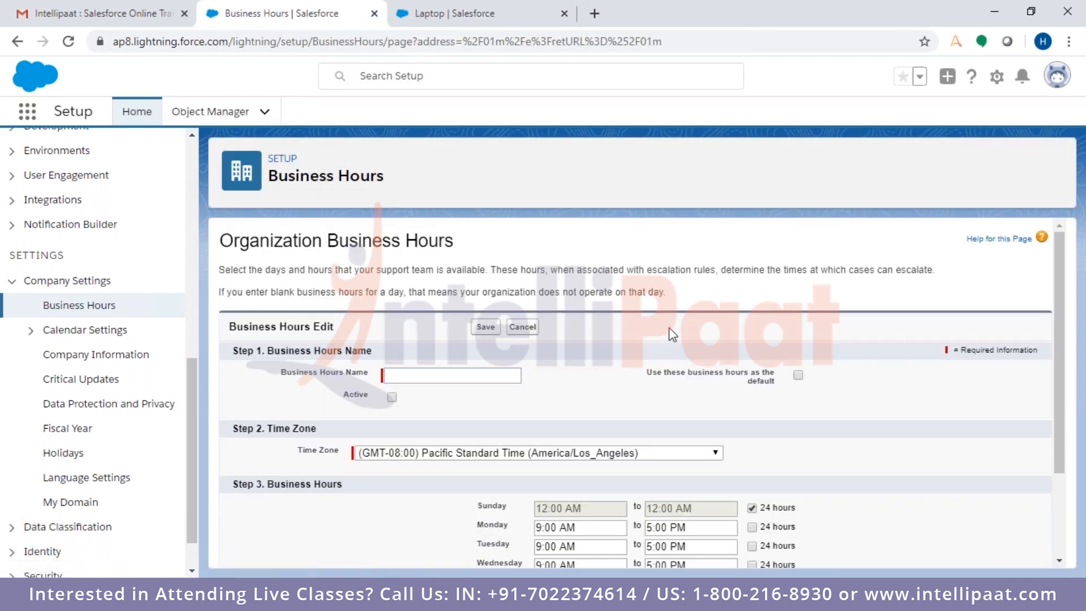
scroll(671, 335, "down", 3)
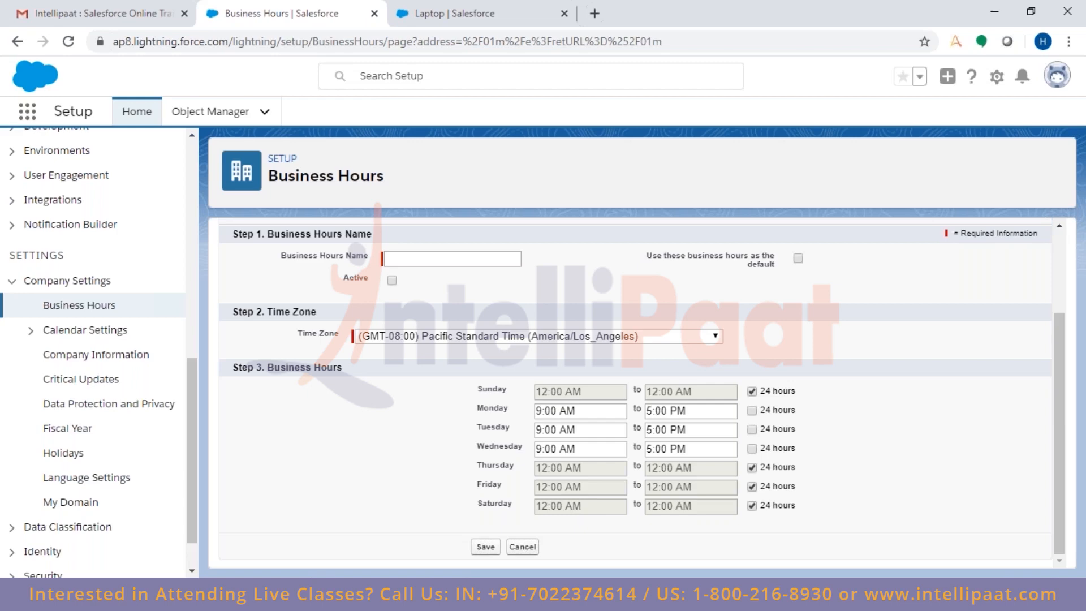
- Add 'Escalation - SLA (Service Level Agreement)' to the Notepad notes and return to Chrome
left_click(532, 593)
type("E")
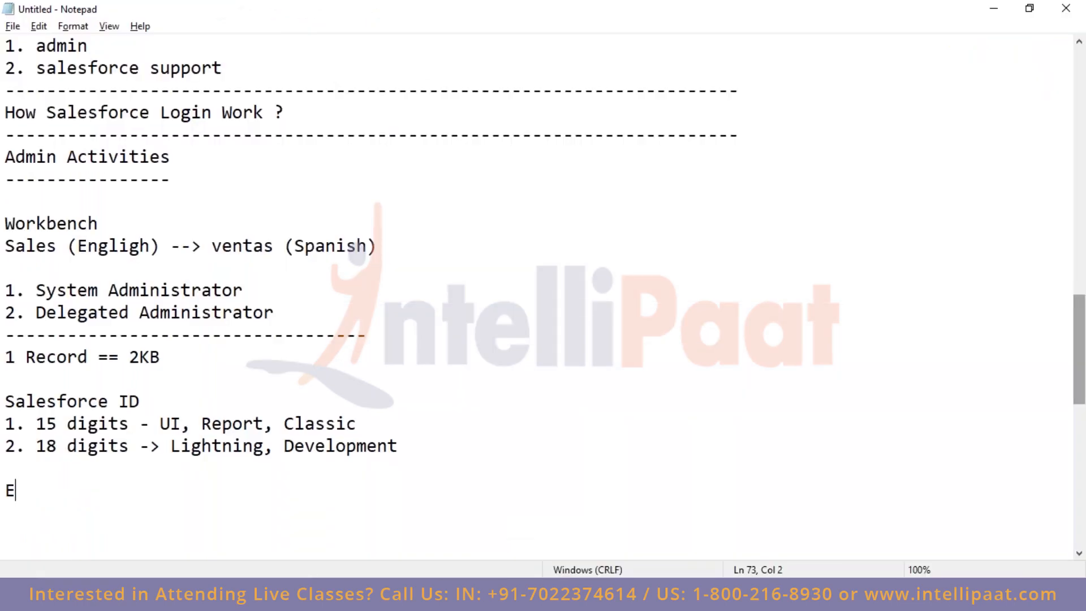
type("scalation - S")
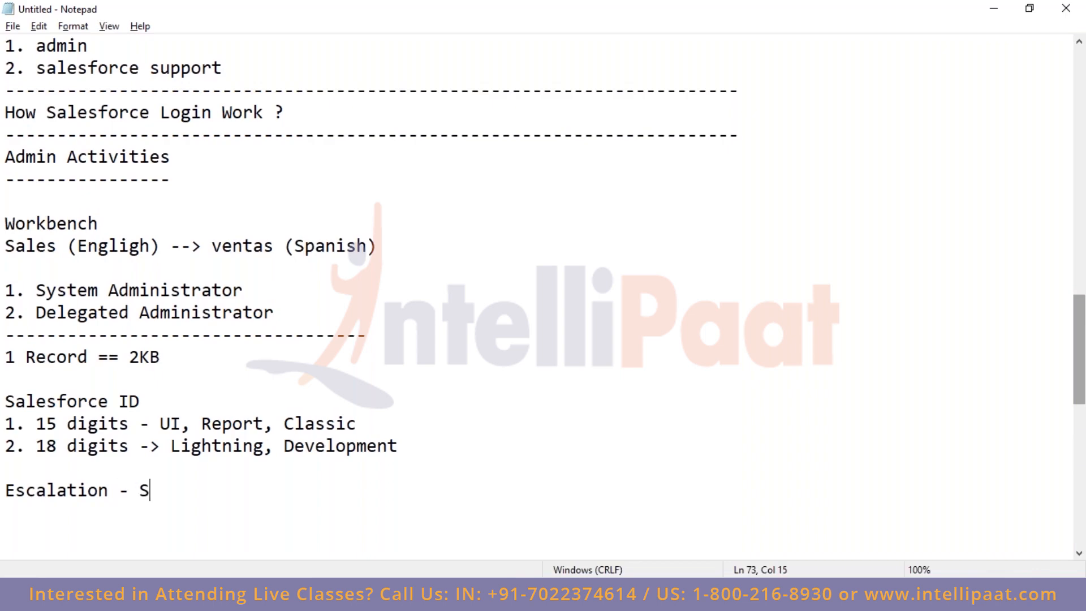
type("LA (Service Leve")
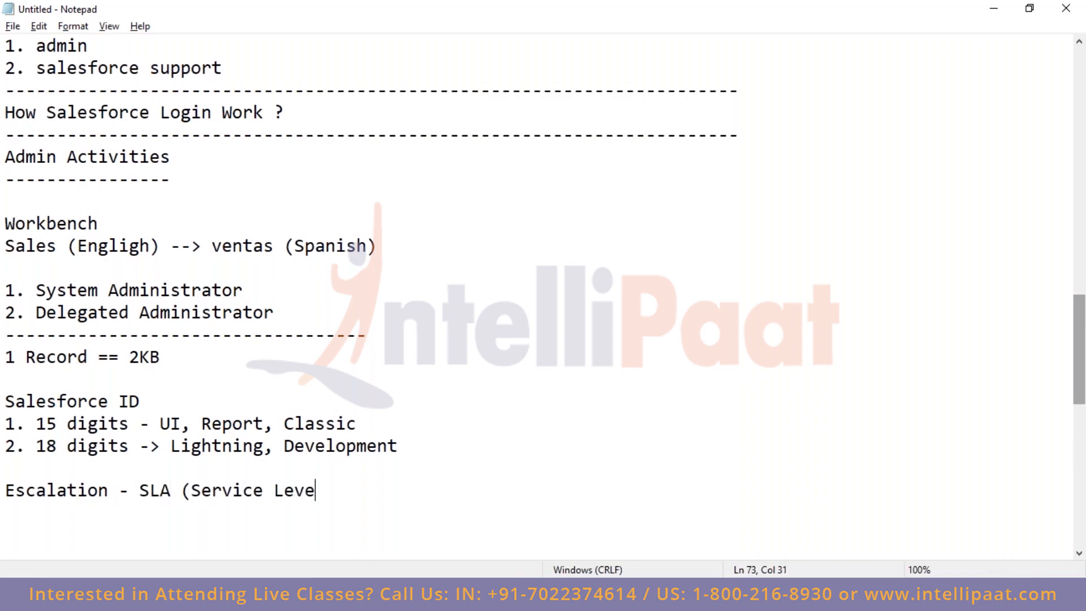
type("l Agreement)")
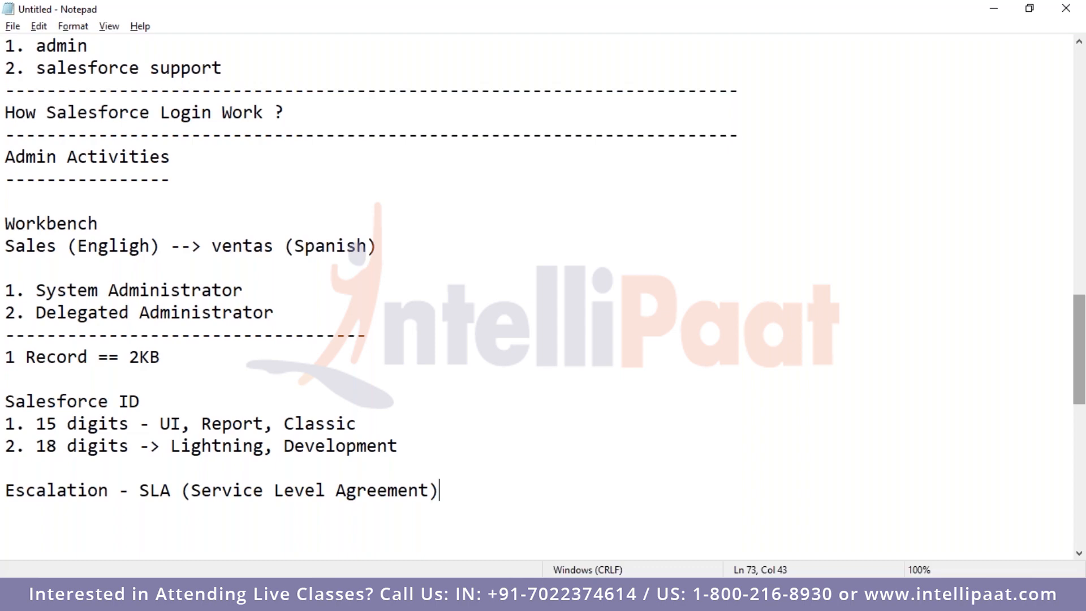
key("alt+Tab")
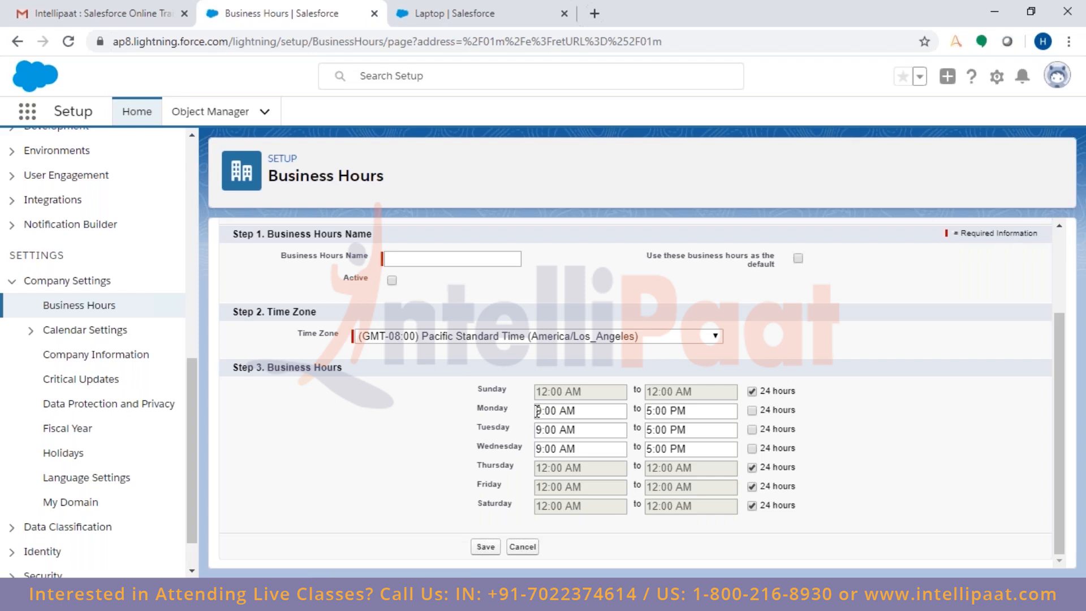
- Highlight Monday's and Tuesday's 9:00 AM start times, then go to the Holidays page
left_click_drag(537, 411, 584, 408)
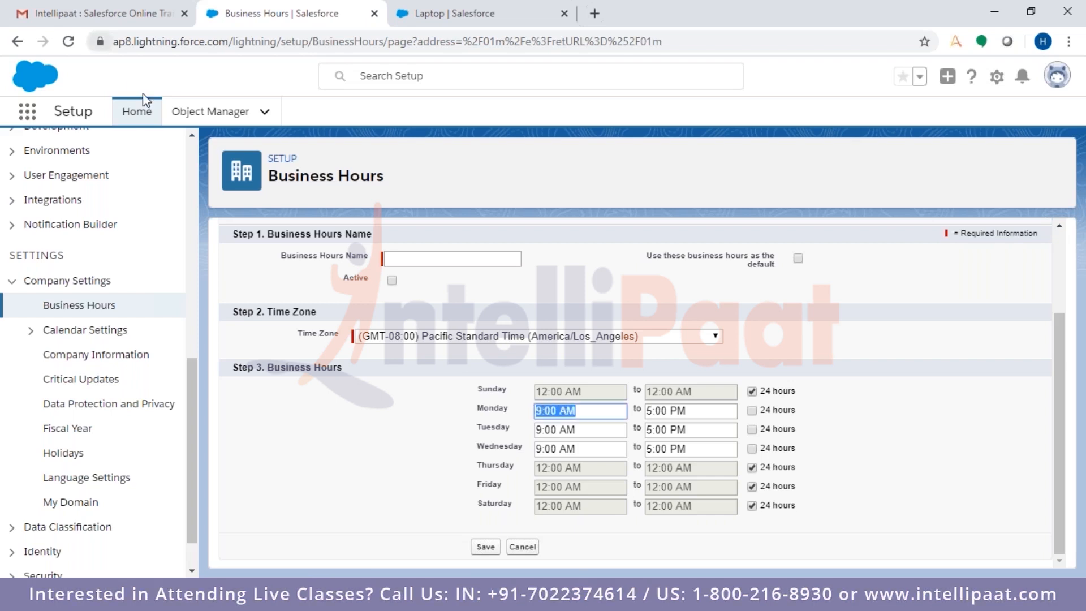
left_click_drag(271, 184, 393, 183)
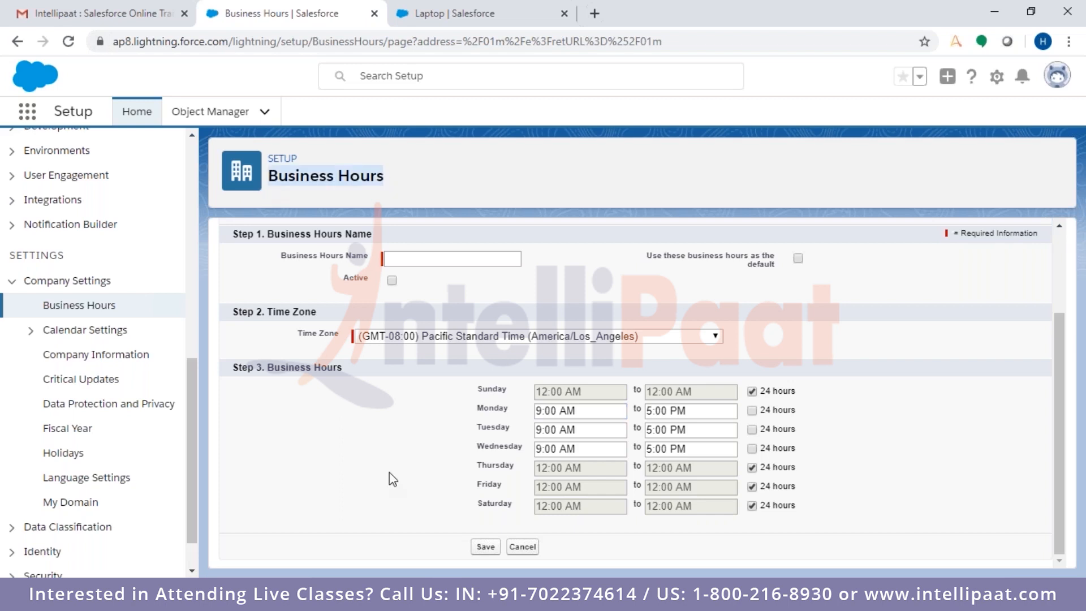
left_click_drag(536, 429, 576, 434)
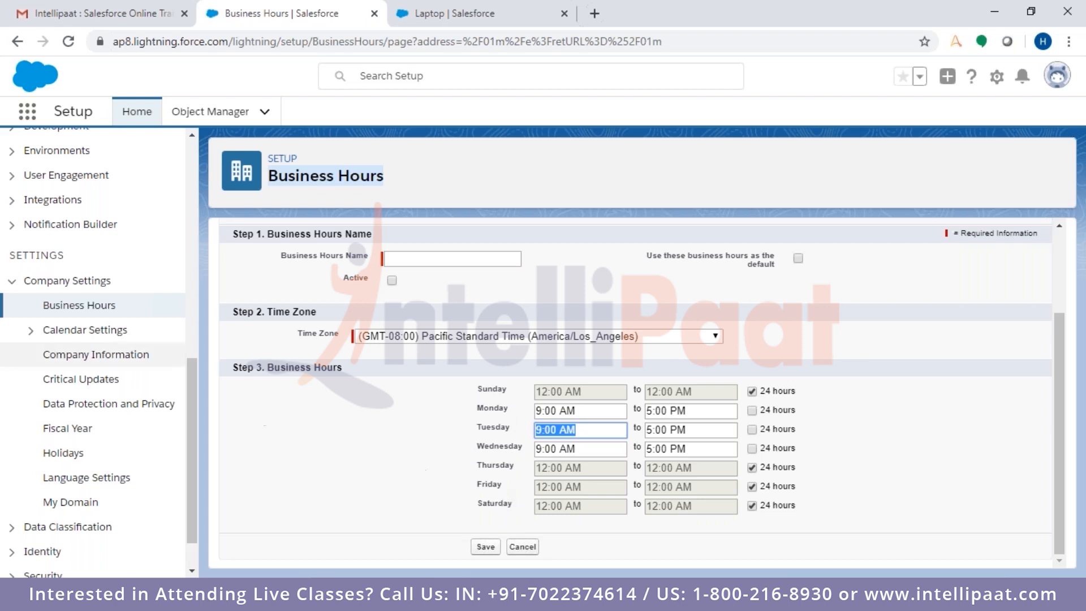
left_click(64, 453)
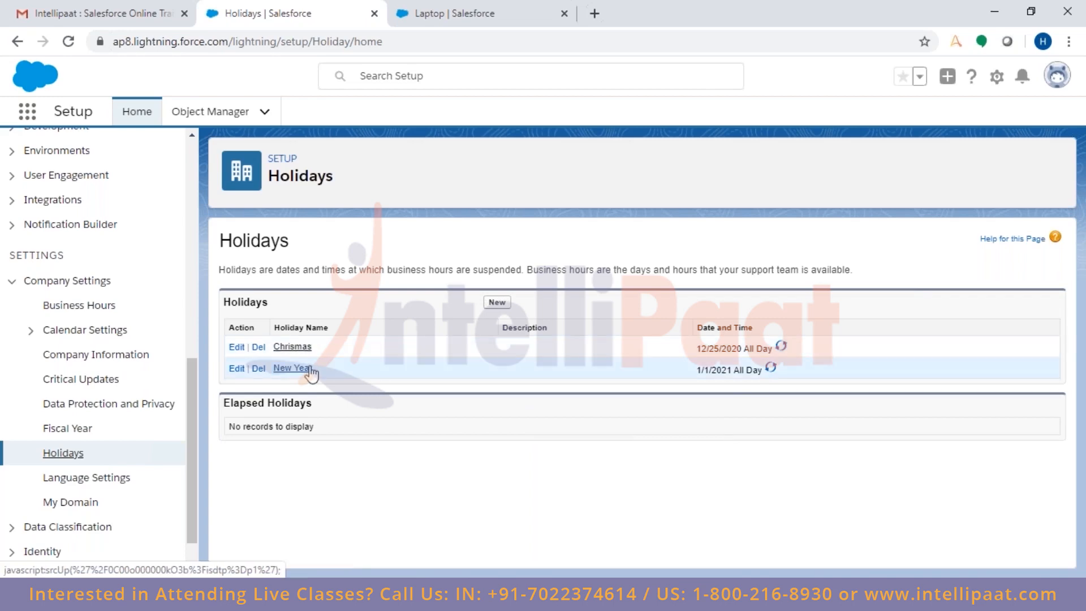
- Draft a recurring 'Indepdence Day' holiday, then cancel it without saving
left_click(497, 302)
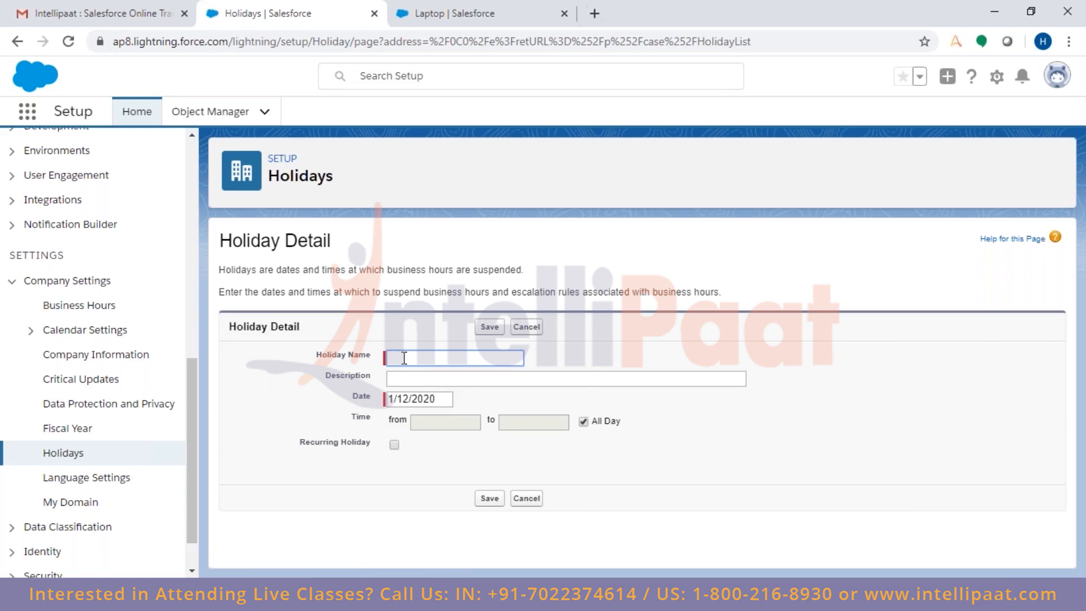
left_click(404, 358)
type("Indepdence Day")
key("Tab")
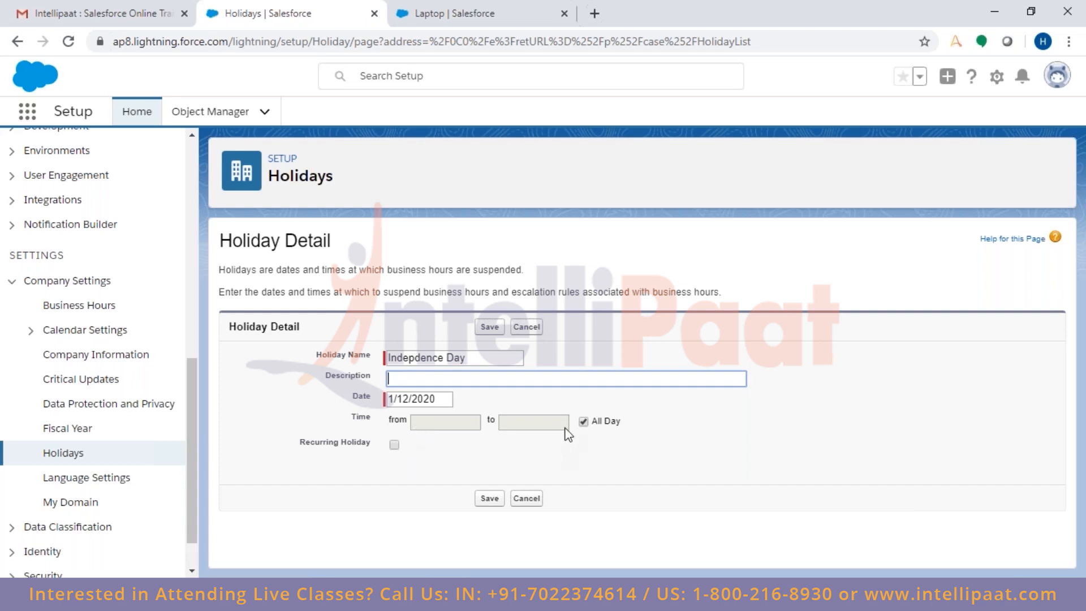
left_click(394, 445)
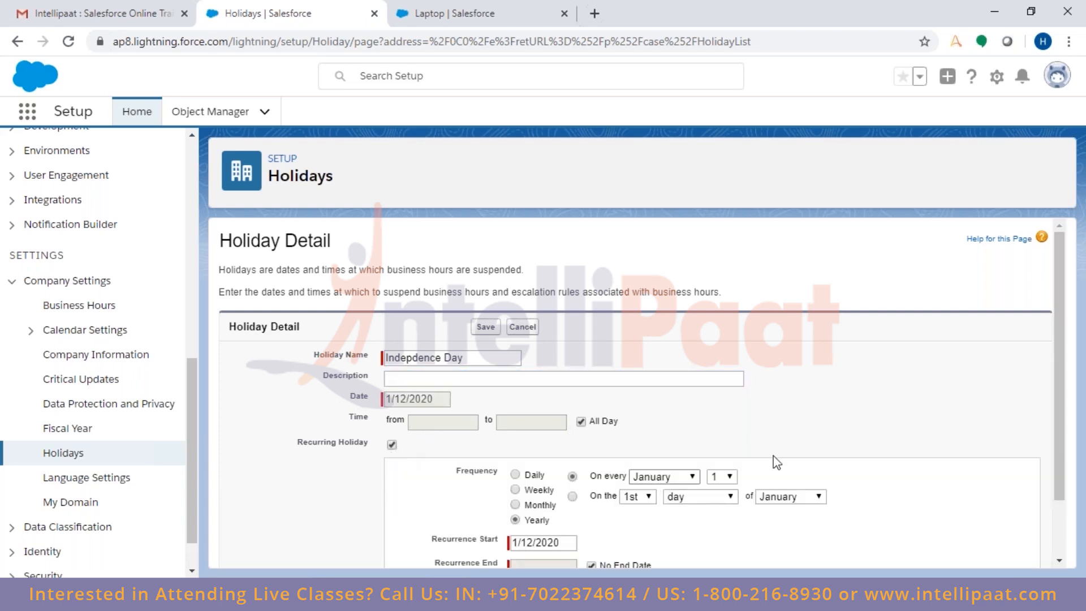
left_click_drag(1057, 306, 624, 471)
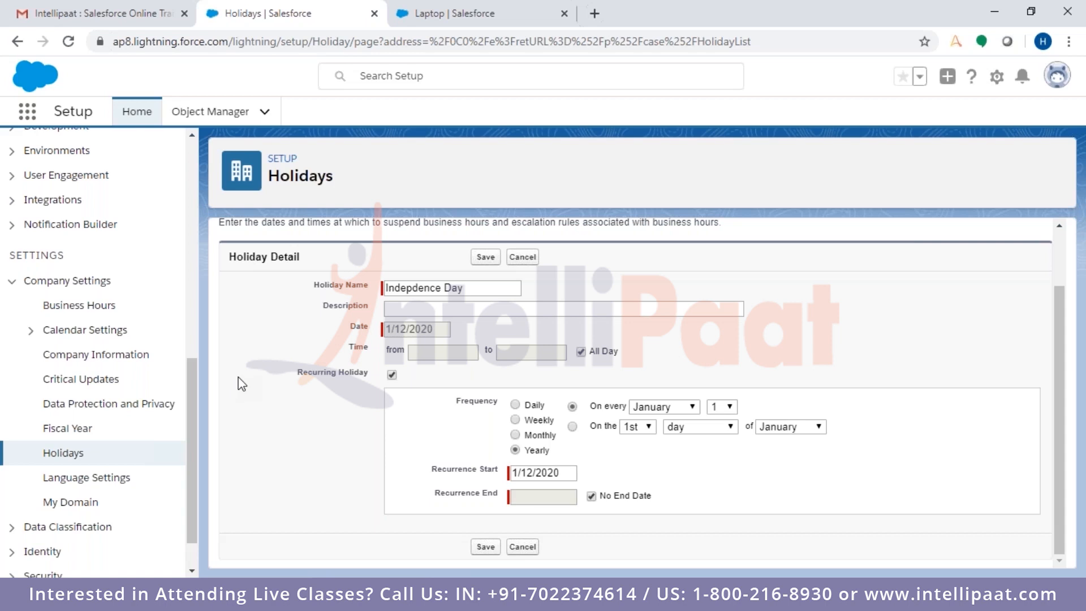
left_click(522, 546)
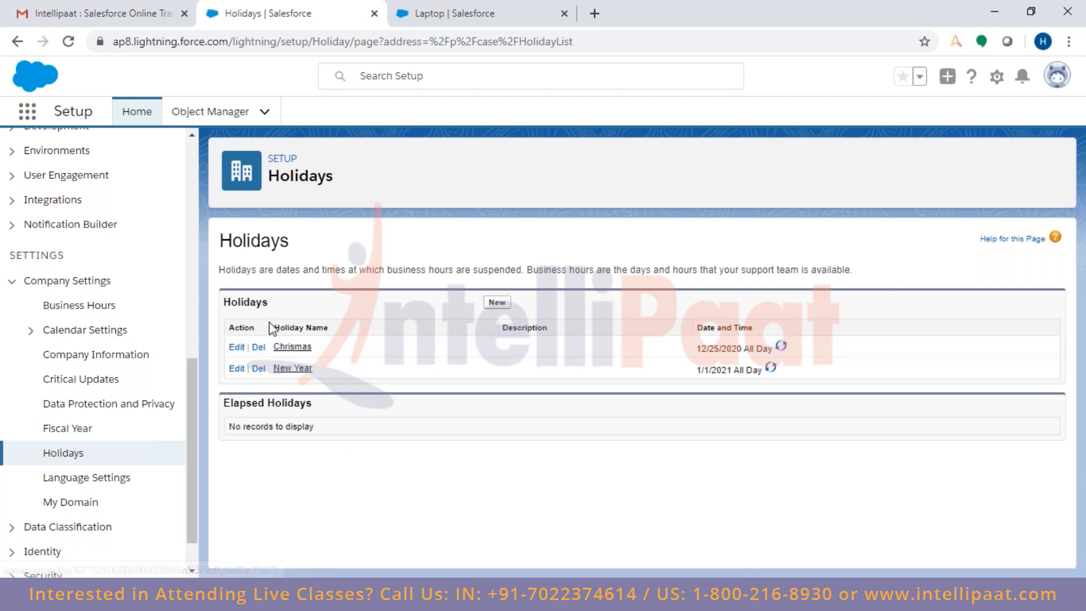
- Open the Chrismas holiday and highlight its Business Hours related list
left_click(291, 347)
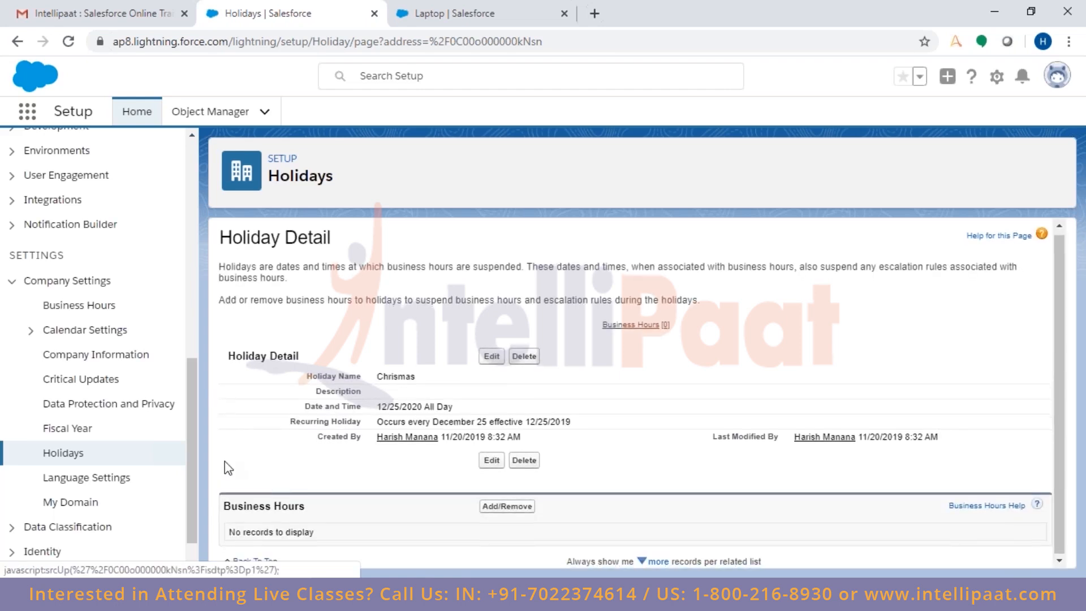
left_click_drag(223, 505, 313, 509)
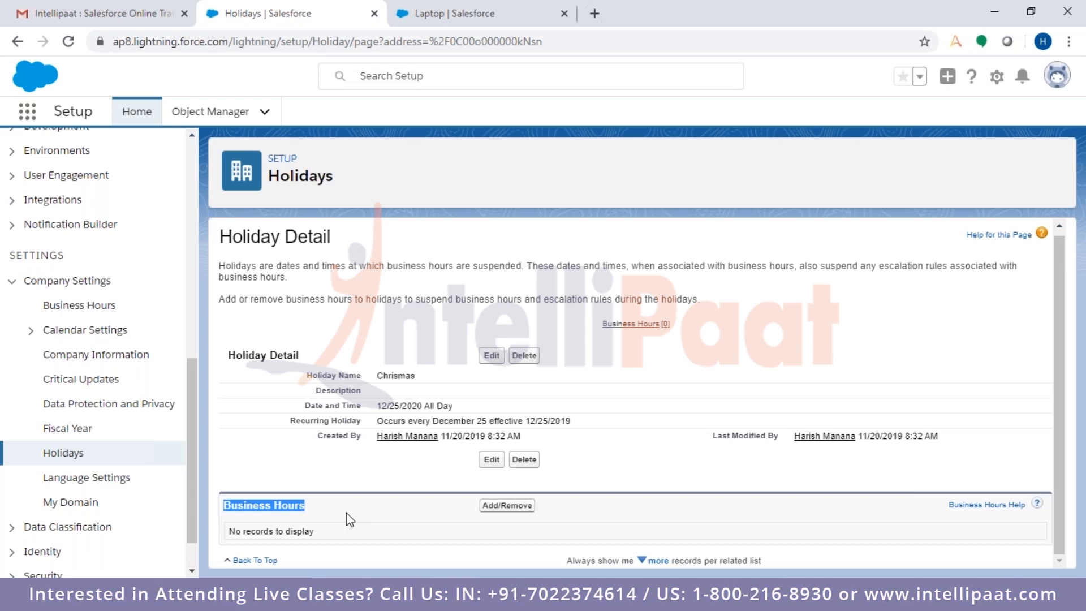
- Return to the Business Hours list, opening and cancelling a new Business Hours form
left_click(85, 308)
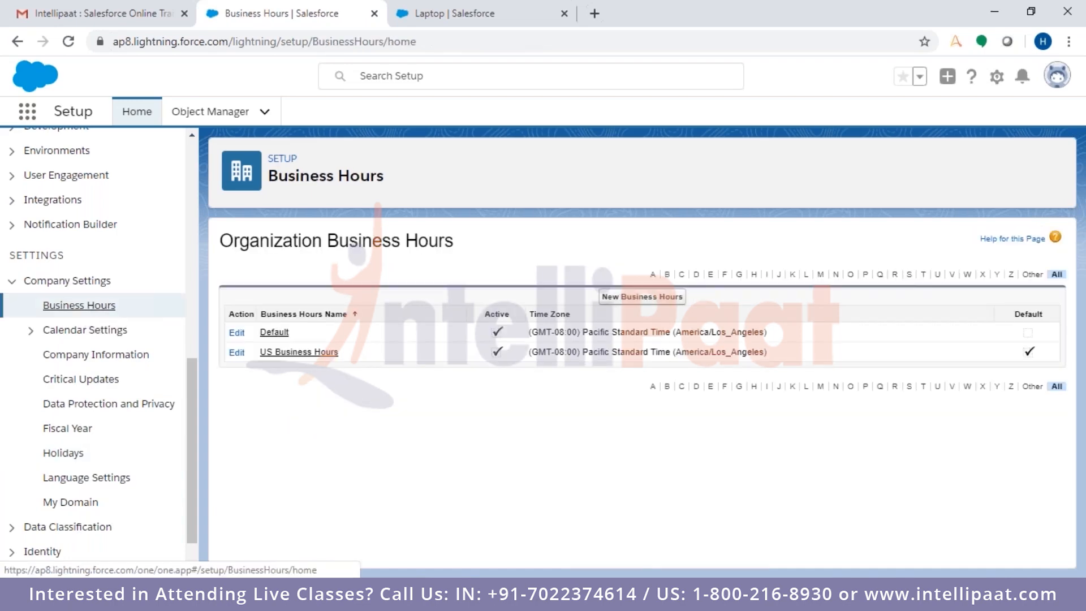
left_click(631, 299)
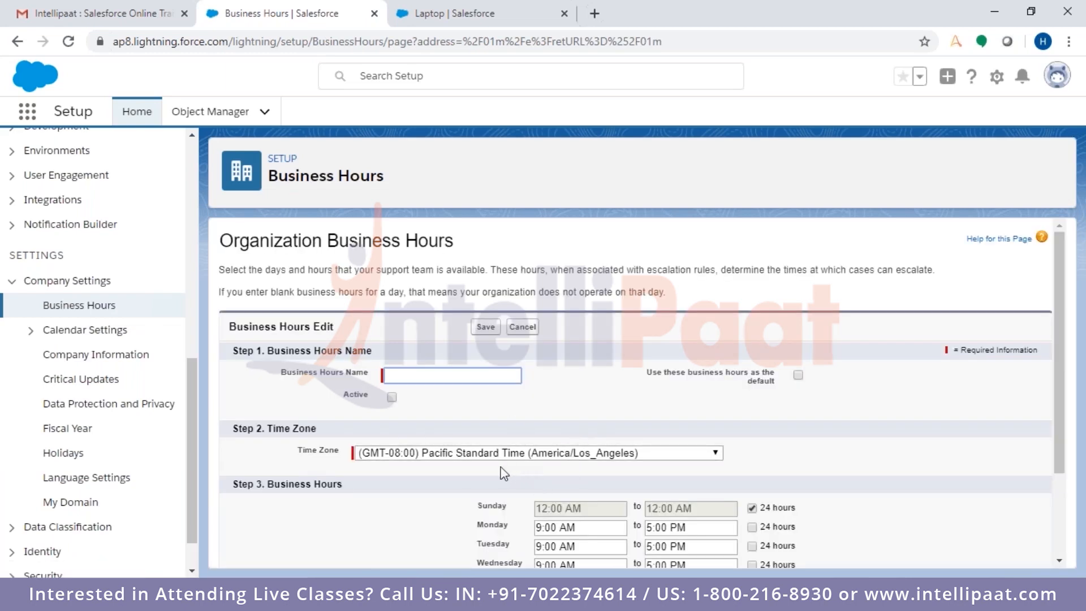
left_click(522, 326)
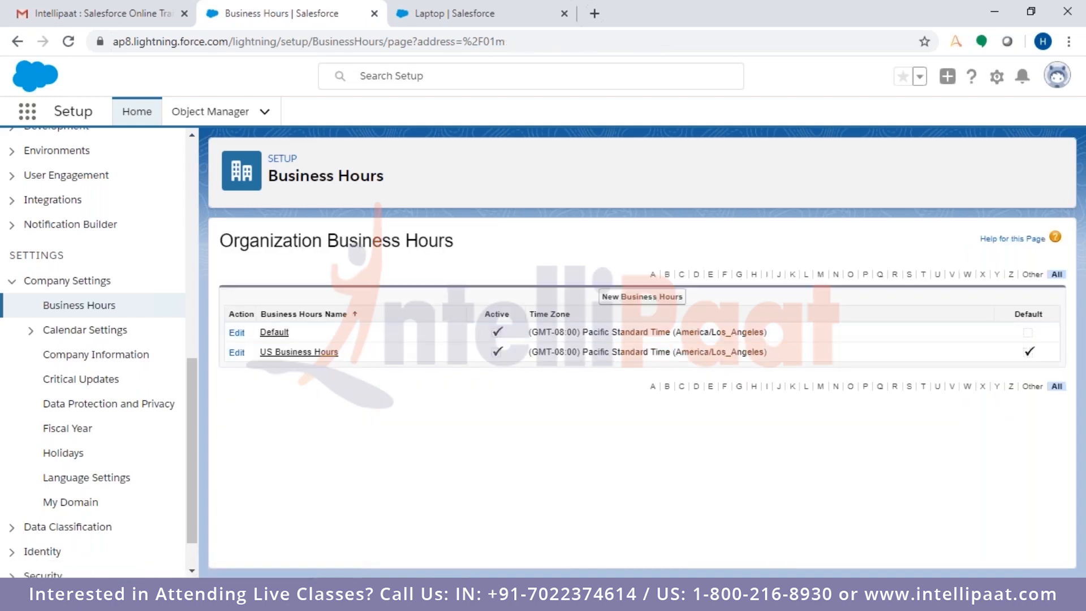
key("alt+Tab")
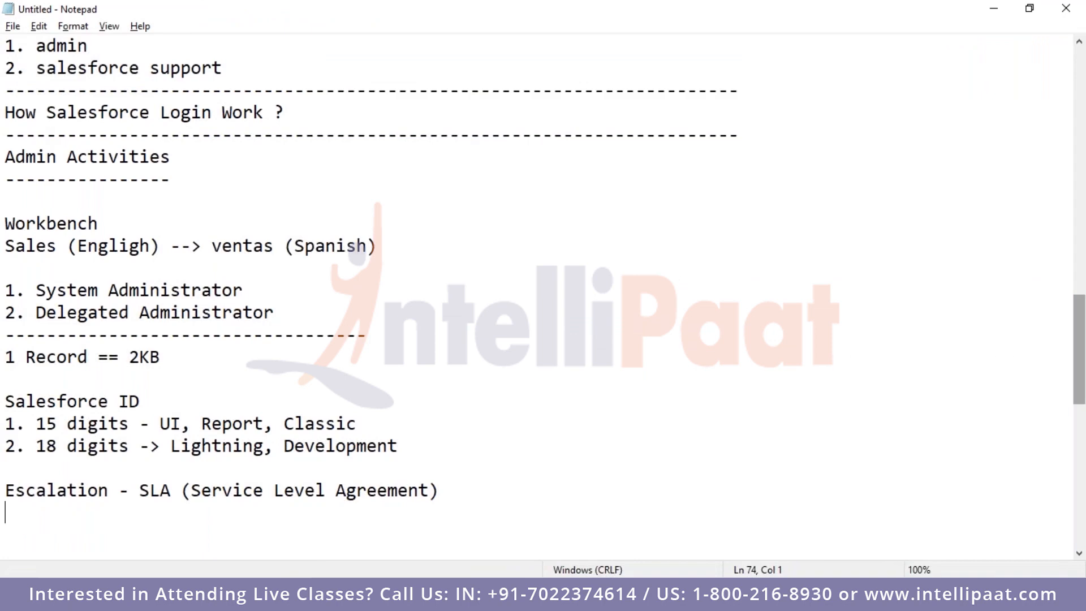
- Note 'Fiscal Year' with types '1. Standard FY' and '2. Custom FY' in Notepad
key("Return")
key("Return")
key("Return")
key("Return")
key("Return")
key("Return")
key("Return")
key("Return")
key("Return")
key("Return")
key("Return")
key("Return")
key("Return")
key("Return")
key("Return")
key("Return")
key("Return")
key("Return")
key("Return")
key("Return")
key("Up")
key("Up")
key("Up")
key("Up")
key("Up")
key("Up")
key("Up")
key("Up")
key("Up")
key("Up")
key("Up")
key("Up")
key("Up")
key("Up")
key("Up")
key("Up")
key("Up")
key("Up")
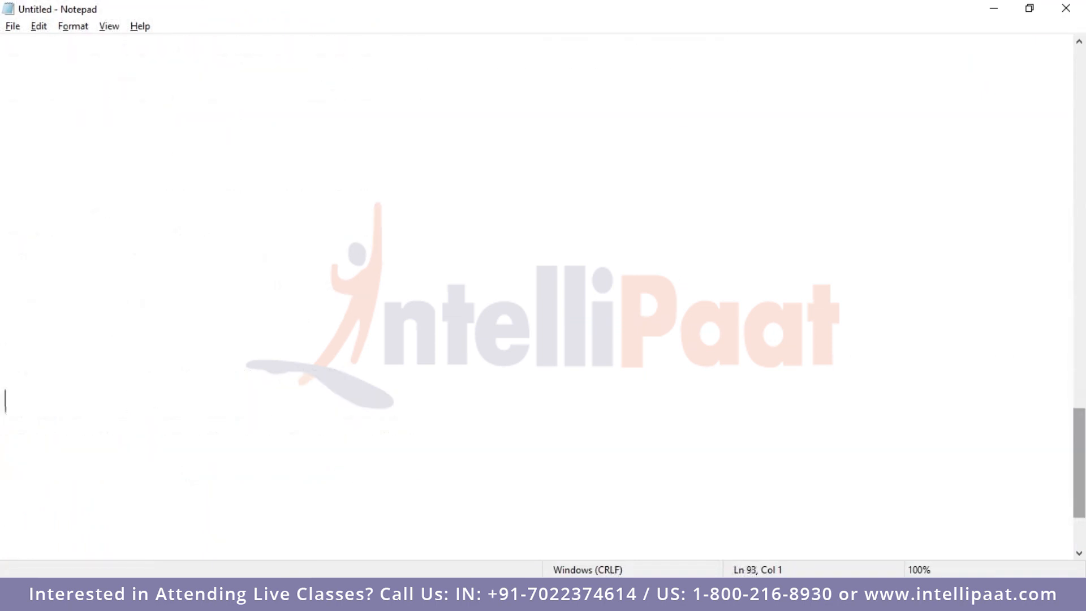
type("Fiscal Year")
key("Return")
type("1. ")
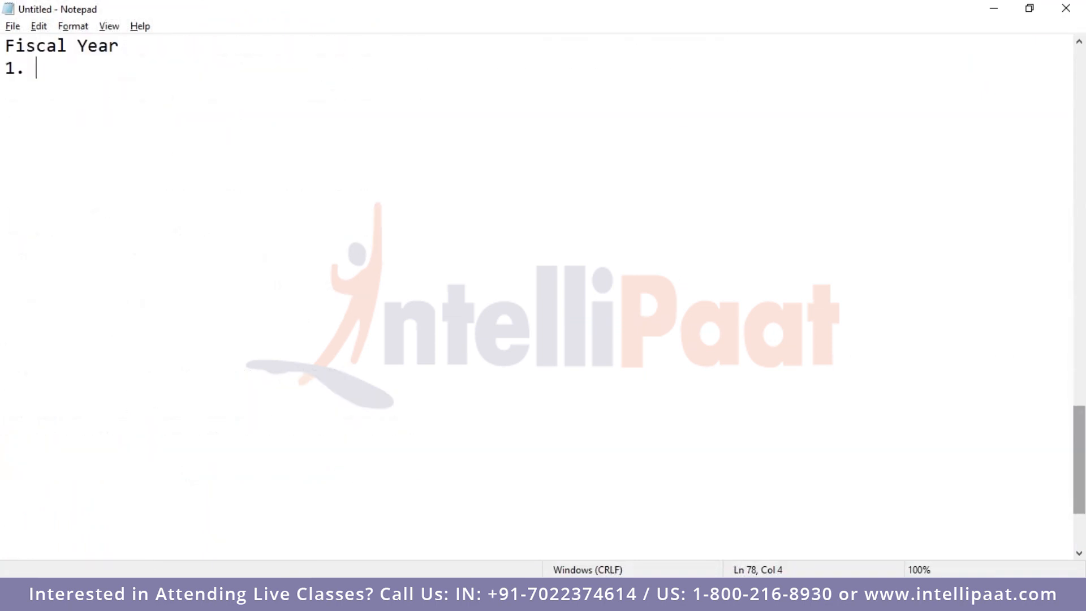
type("Standard ")
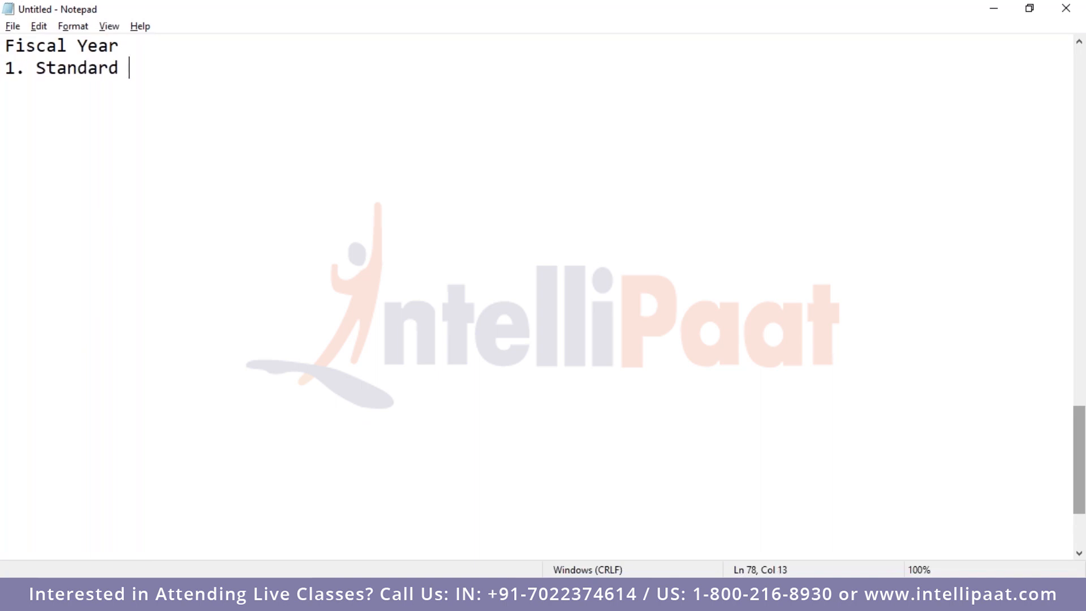
type("FY")
key("Return")
key("Return")
type("2. ")
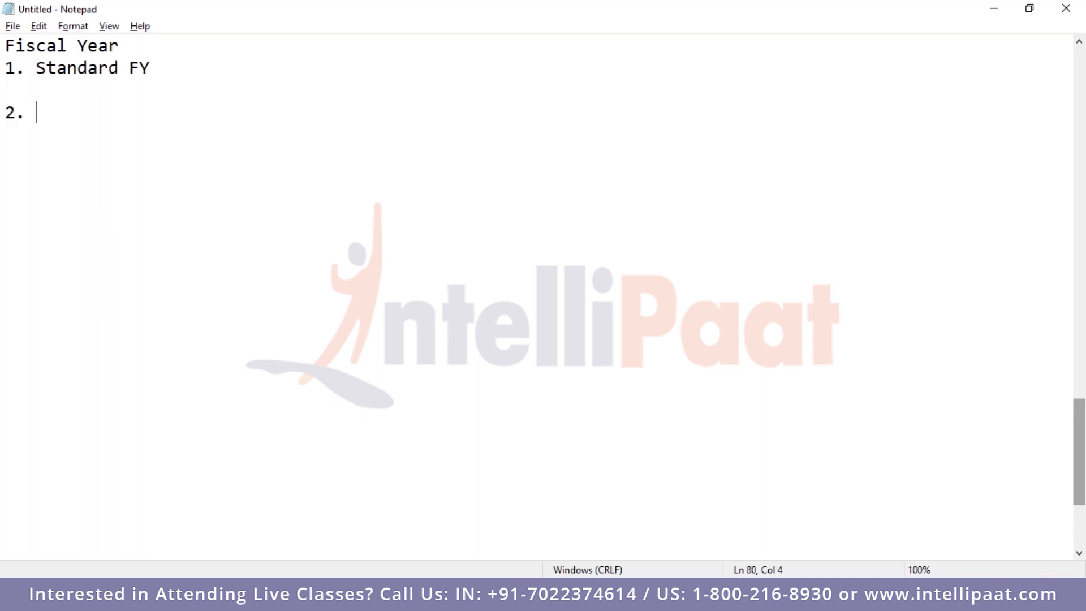
type("Custom FY")
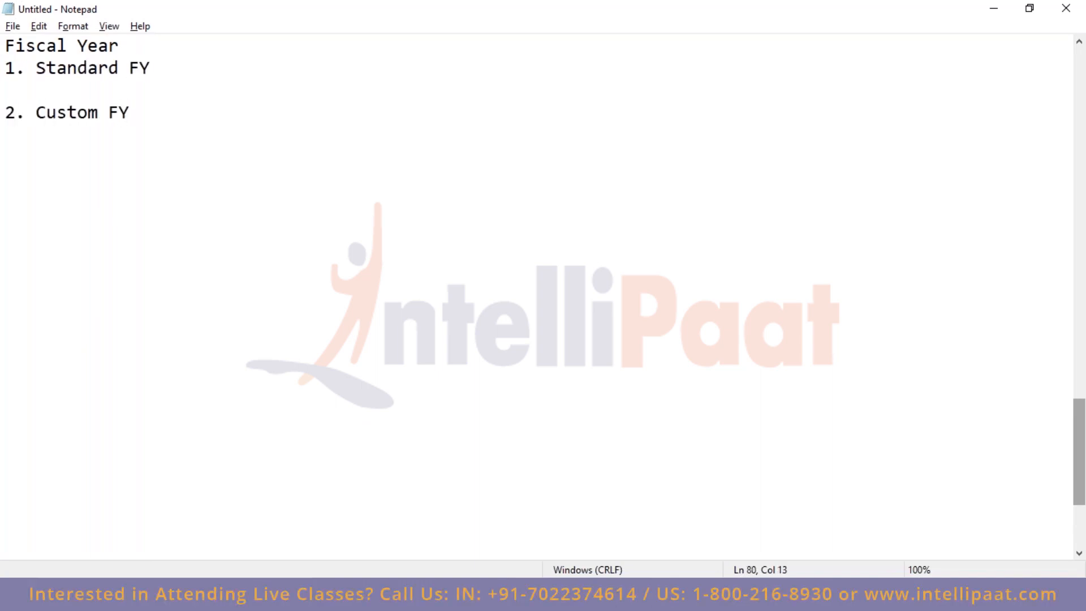
key("alt+Tab")
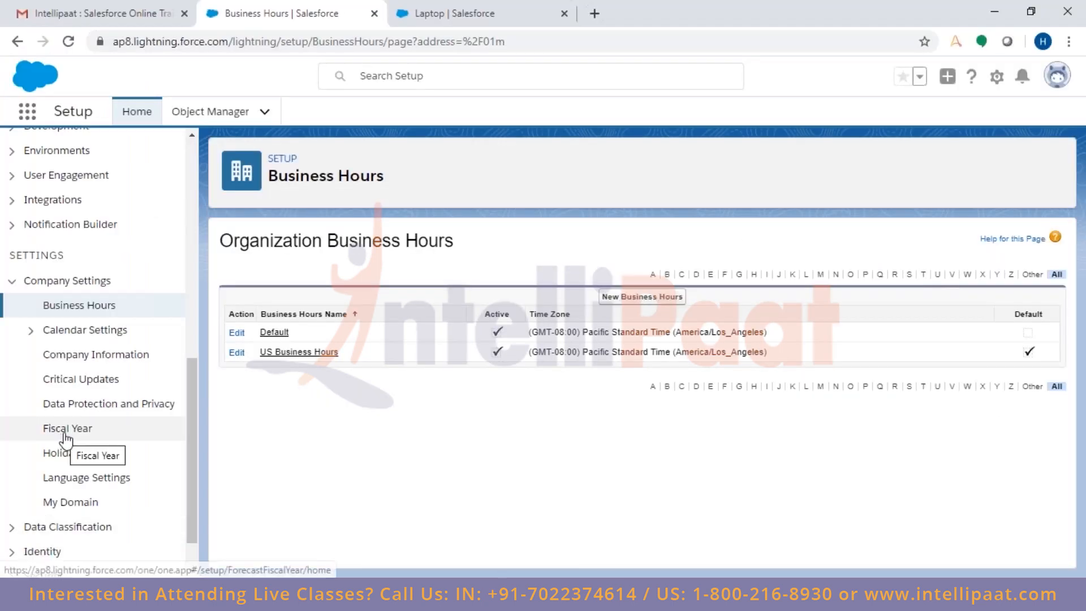
- Open the Fiscal Year page, log out, and sign in again with the saved username
left_click(66, 430)
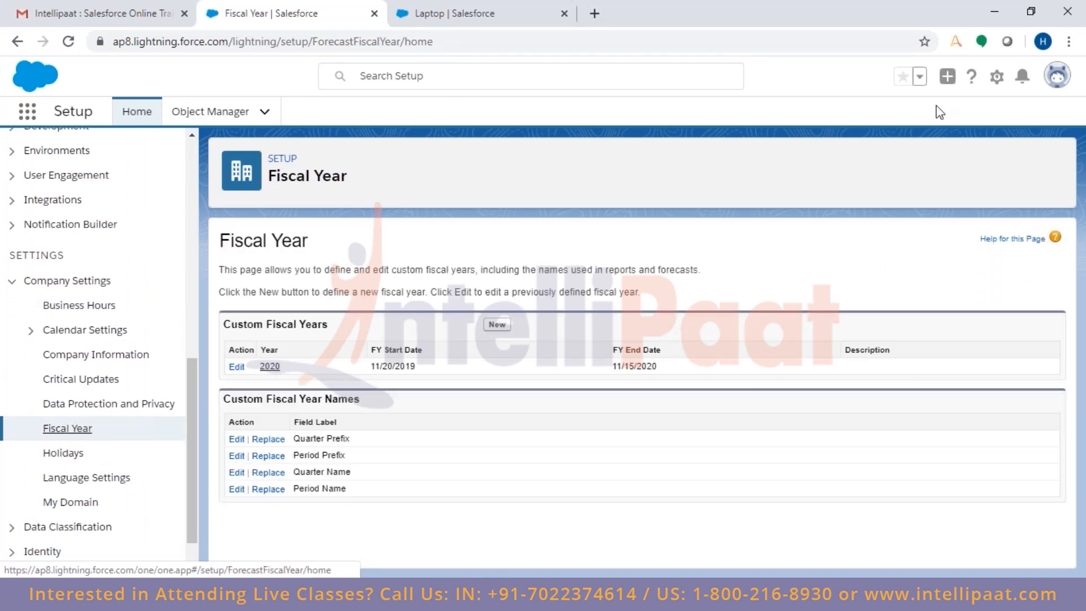
left_click(1054, 83)
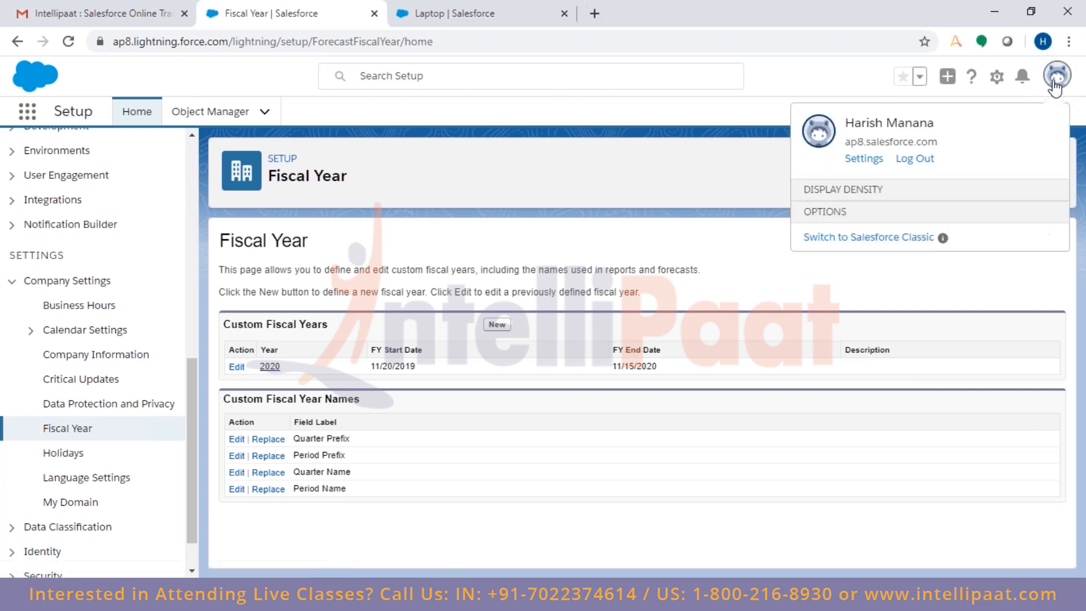
left_click(920, 164)
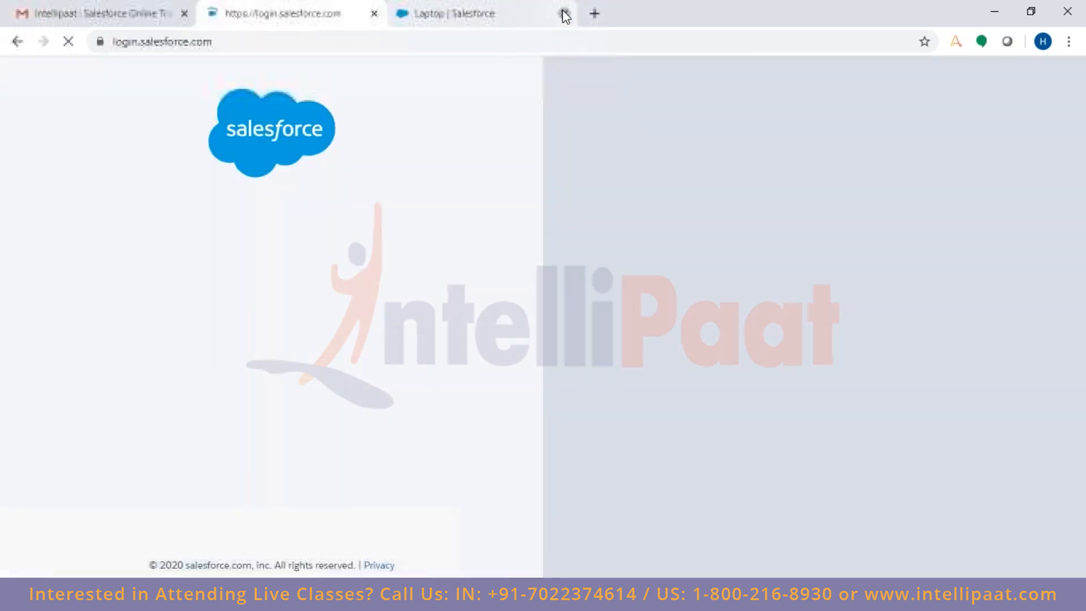
left_click(564, 14)
left_click(303, 250)
key("Tab")
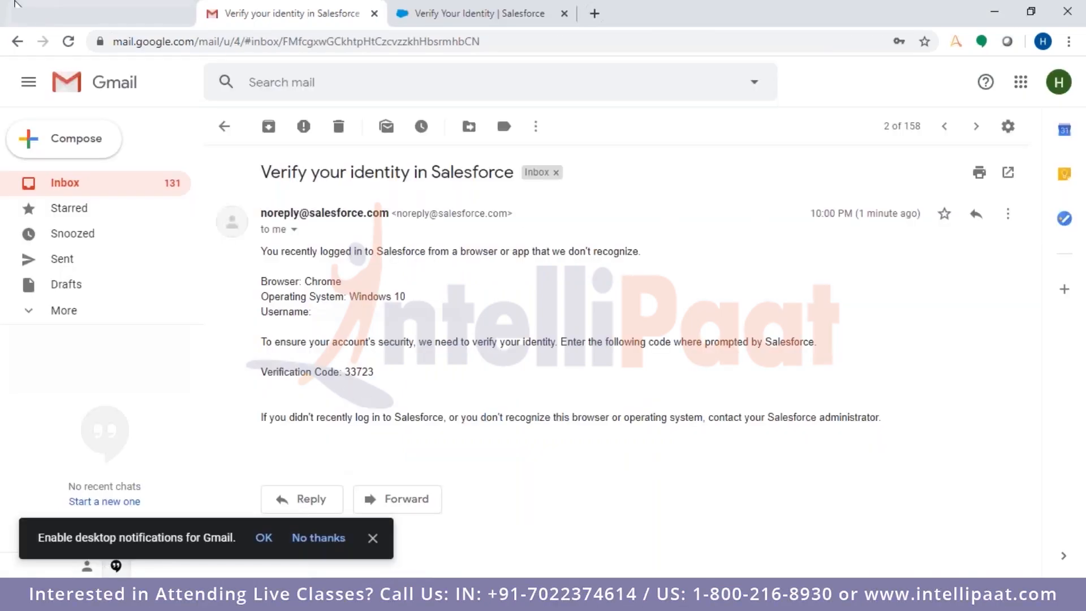
- Enter and verify the emailed verification code, then switch to Lightning Experience
left_click(459, 10)
left_click(537, 472)
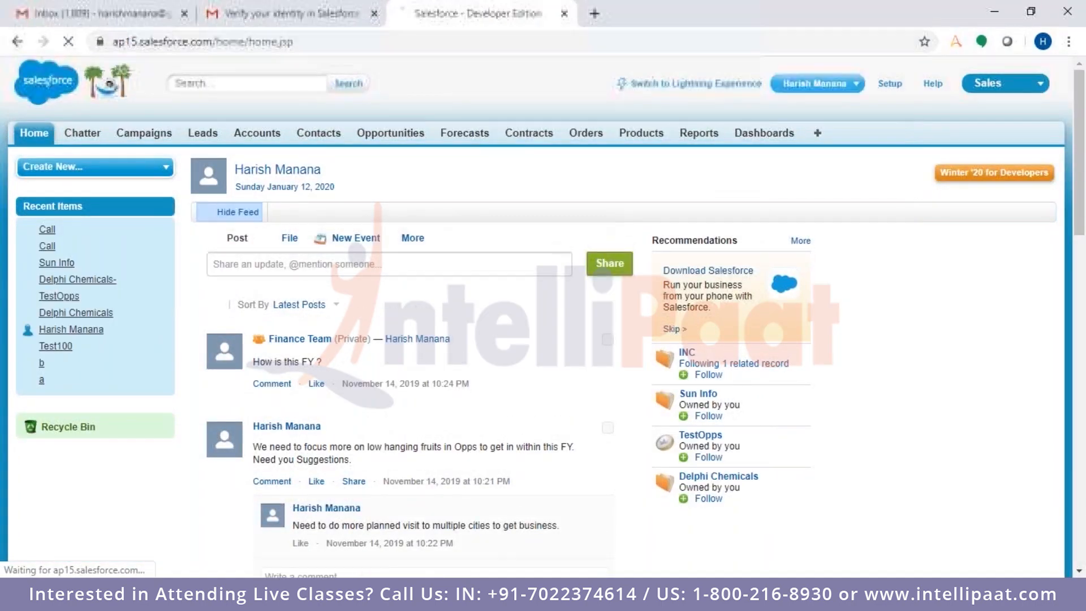
left_click(724, 88)
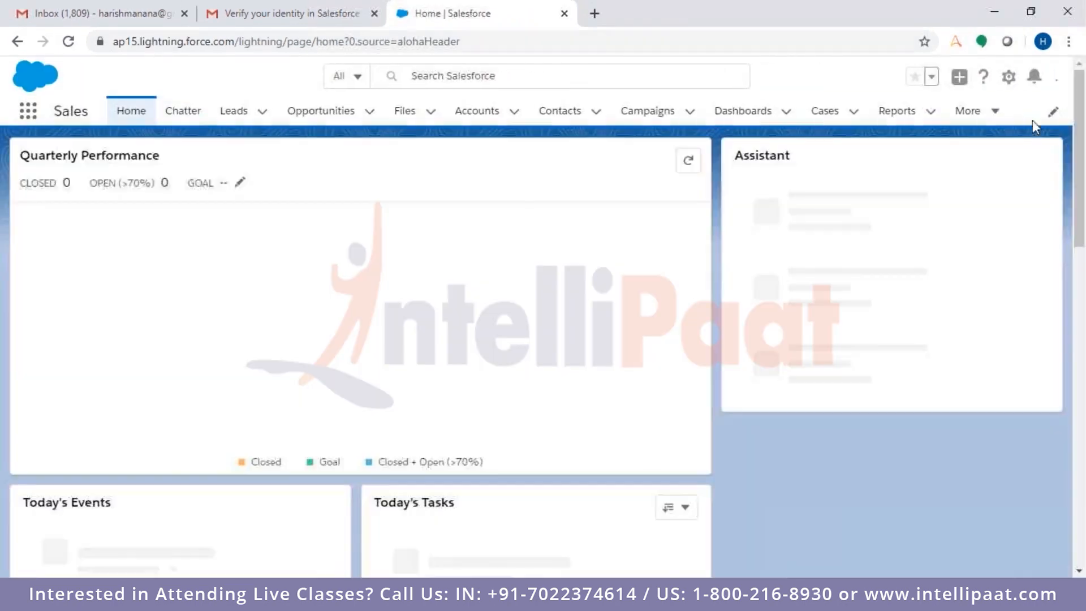
- Review the task reminder in the notifications list, then close the list
left_click(1009, 83)
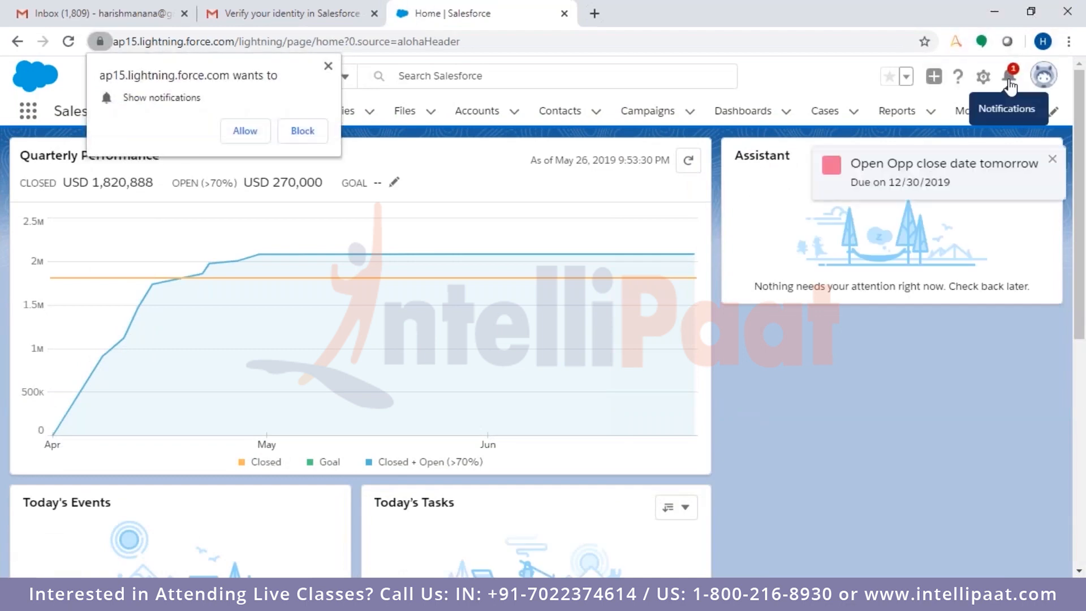
left_click(1044, 85)
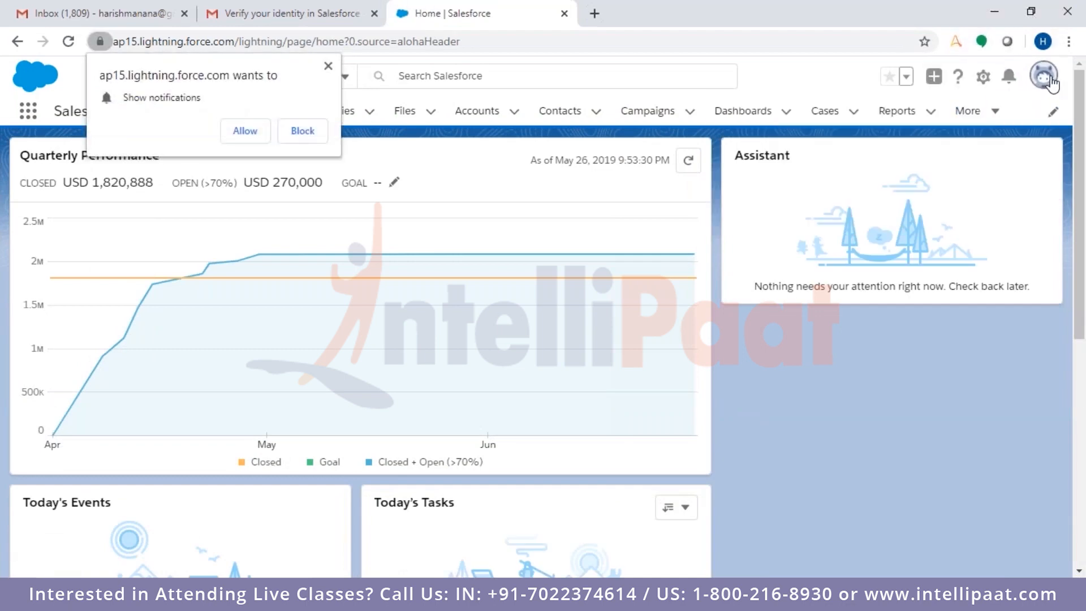
left_click(1009, 79)
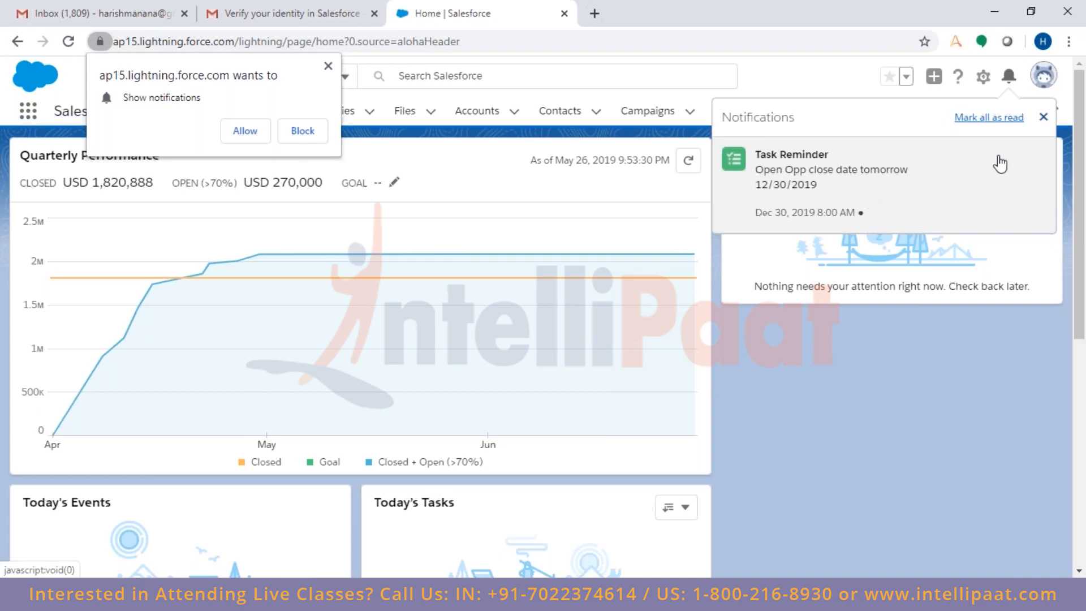
left_click(1043, 117)
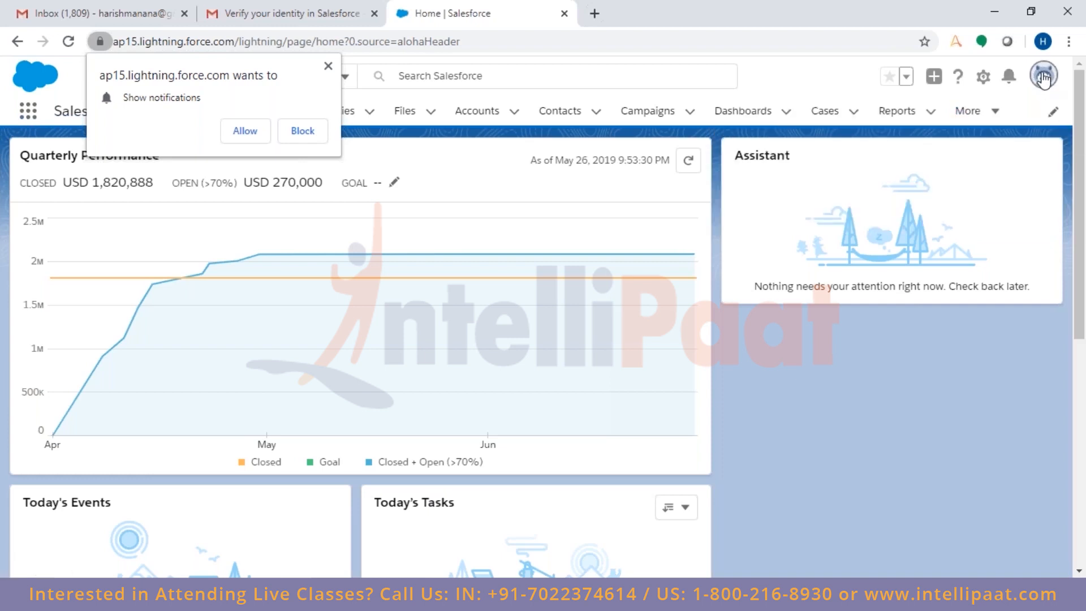
- Open Setup from the gear menu in a new tab, reloading it after it stalls
left_click(1044, 77)
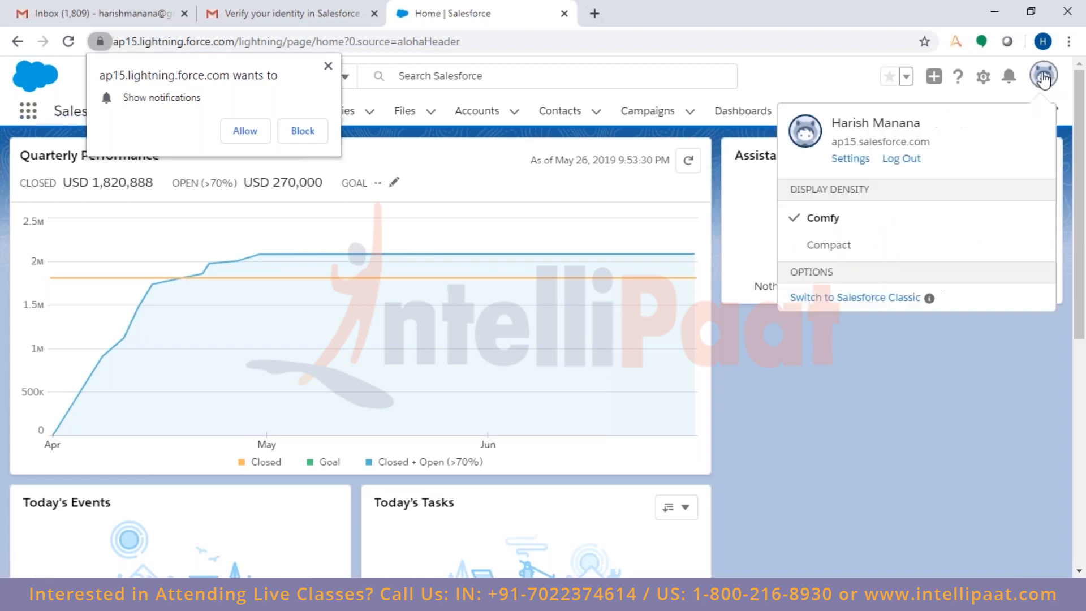
left_click(983, 79)
left_click(918, 119)
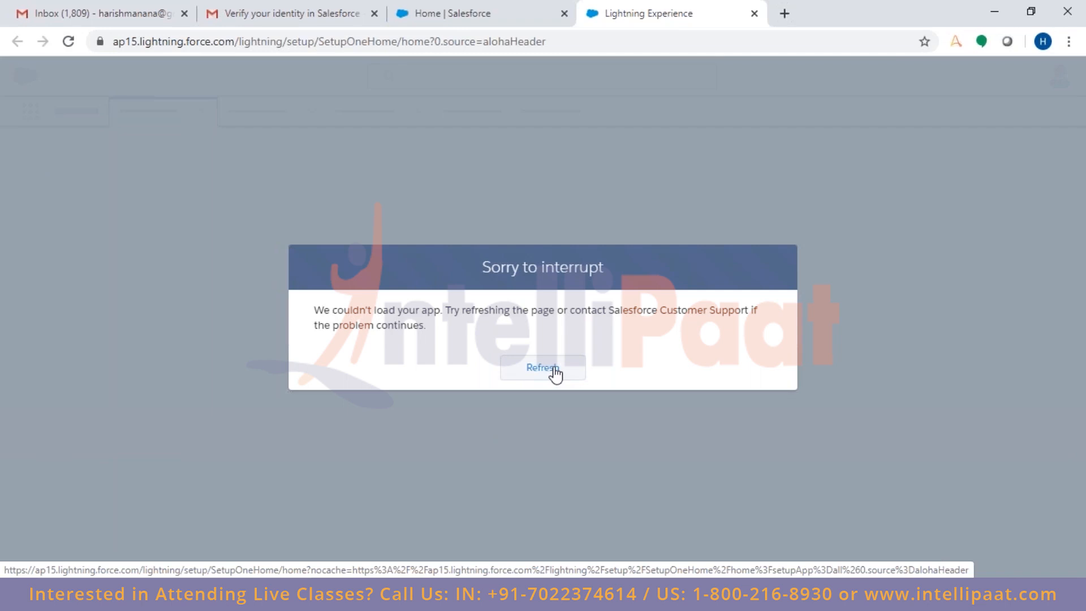
left_click(555, 372)
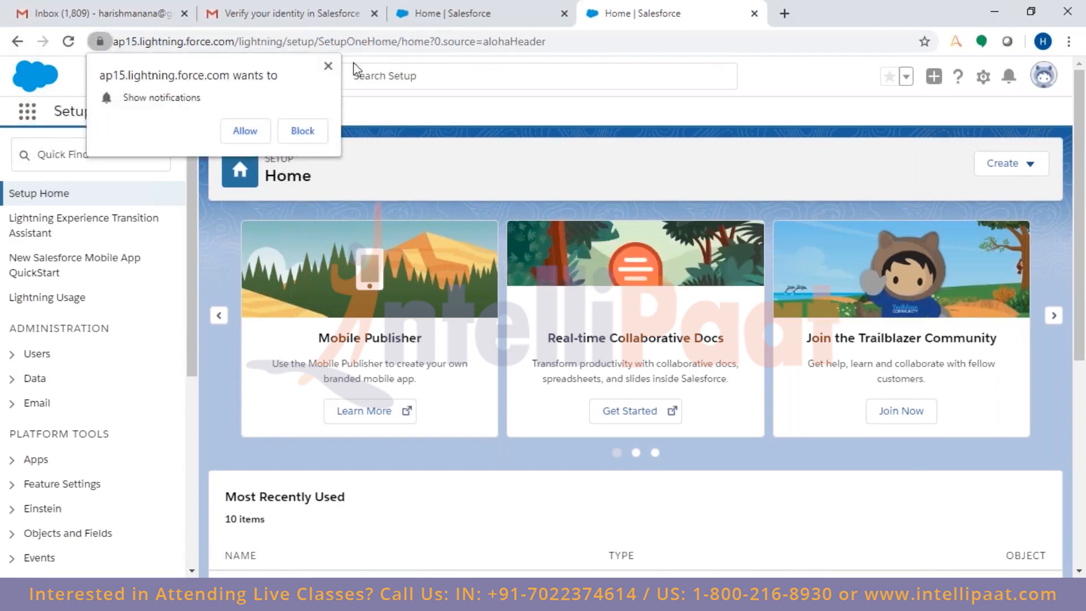
- Search Setup for 'Fiscal' and open the Fiscal Year settings, dismissing the browser notification prompts
left_click(325, 67)
left_click(107, 158)
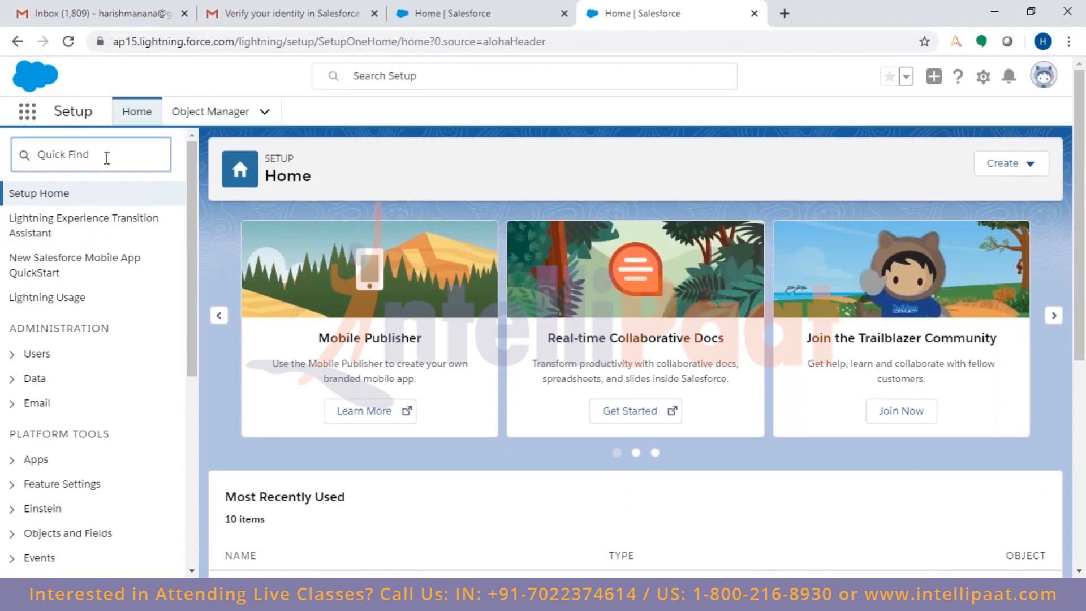
type("Fiscal")
left_click(82, 219)
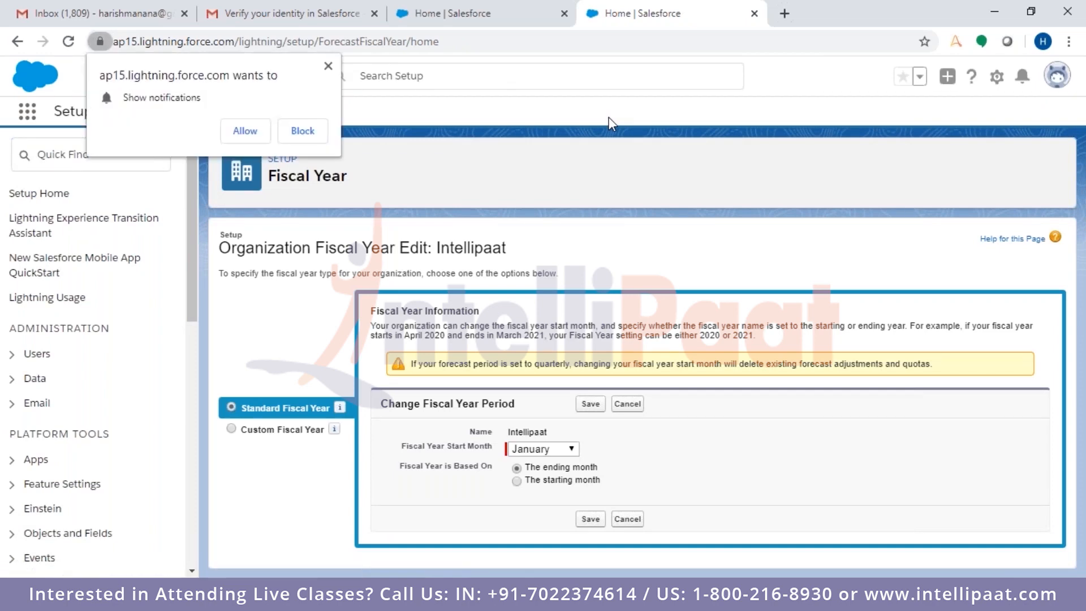
left_click(326, 67)
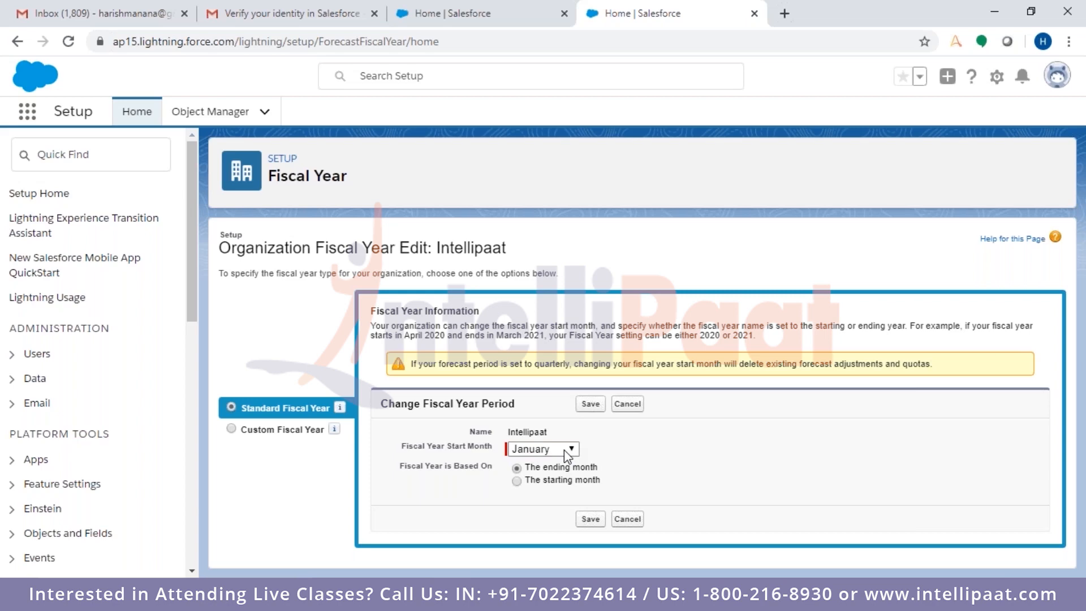
- Select 'The starting month' so the January-start fiscal year is named after its start
left_click(549, 480)
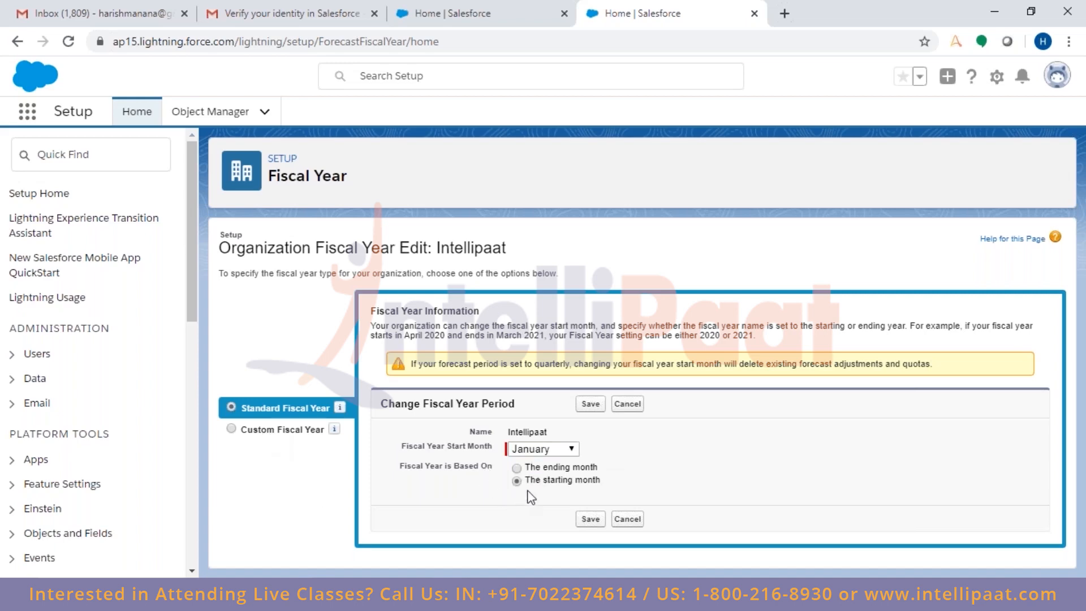
- Select Custom Fiscal Year to show the Enabling Custom Fiscal Years warnings
left_click(232, 430)
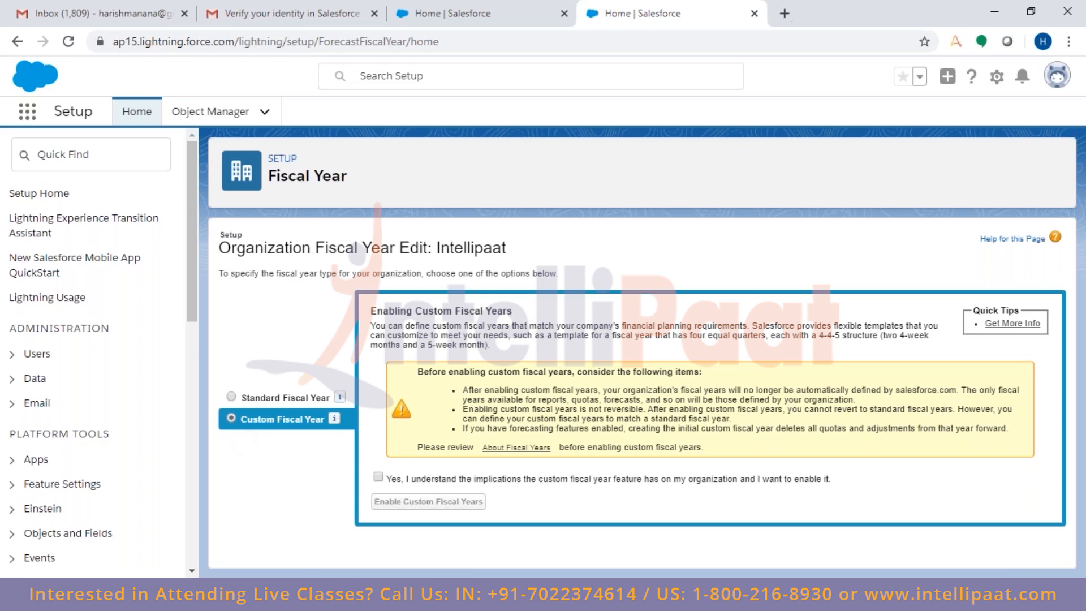
key("alt+Tab")
- Add a 'Loose followings' list to the notes: 1. Standard report type, 2. Quota, 2. Forecast
key("Return")
type("Loo")
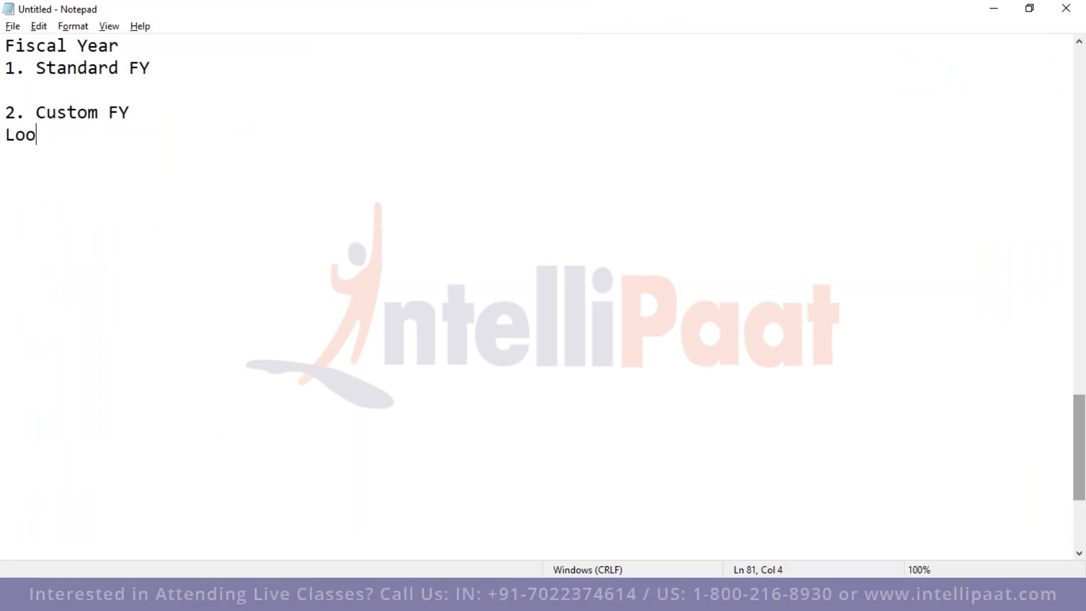
type("se followings")
key("Return")
type("1. Stan")
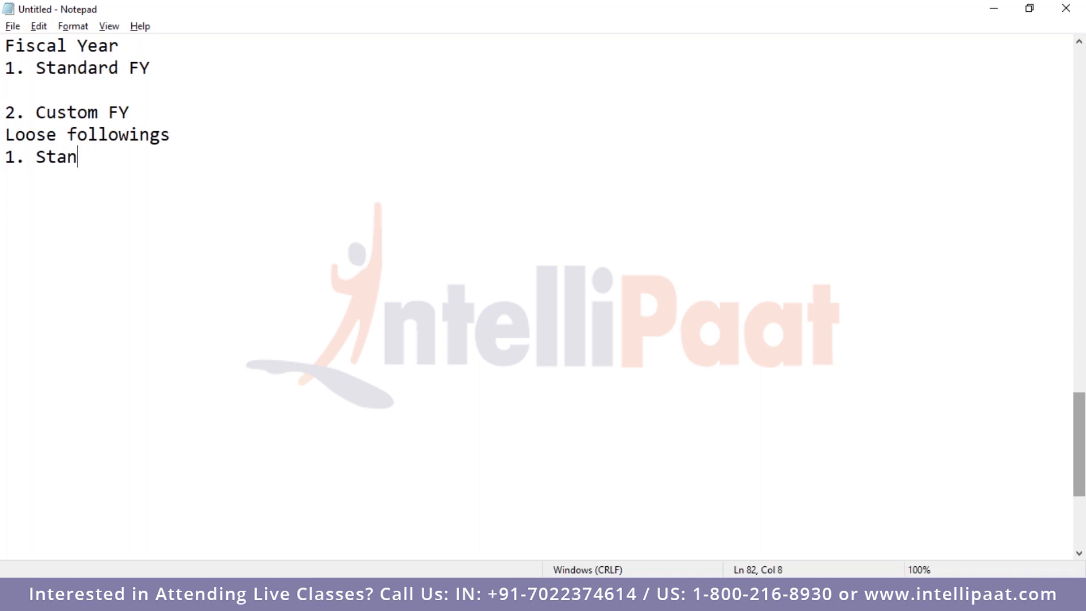
type("dard report type")
key("Return")
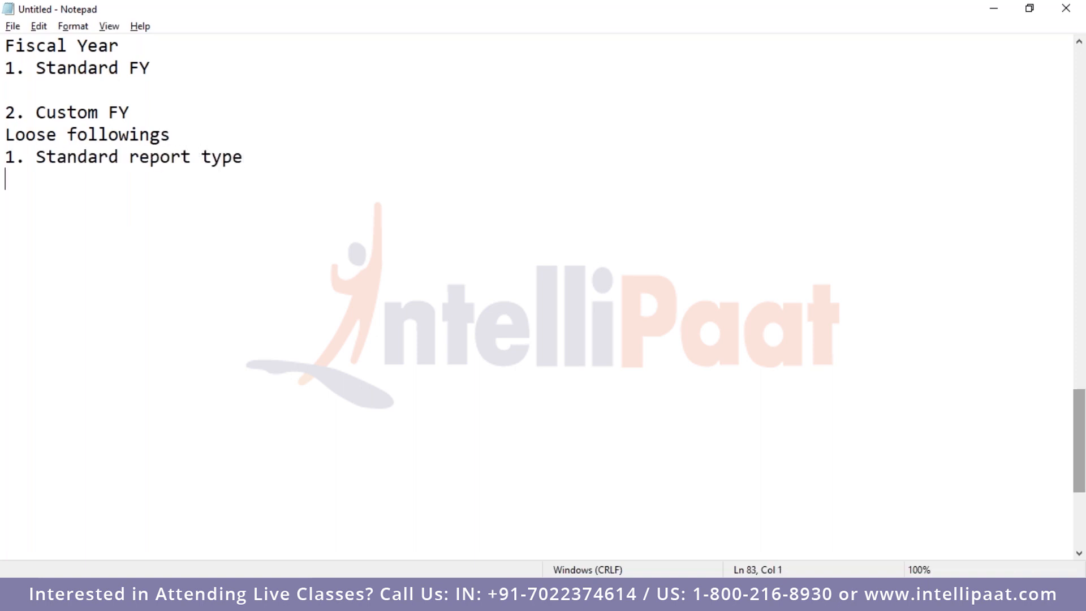
type("2. Quota")
key("Return")
type("2. Forecast")
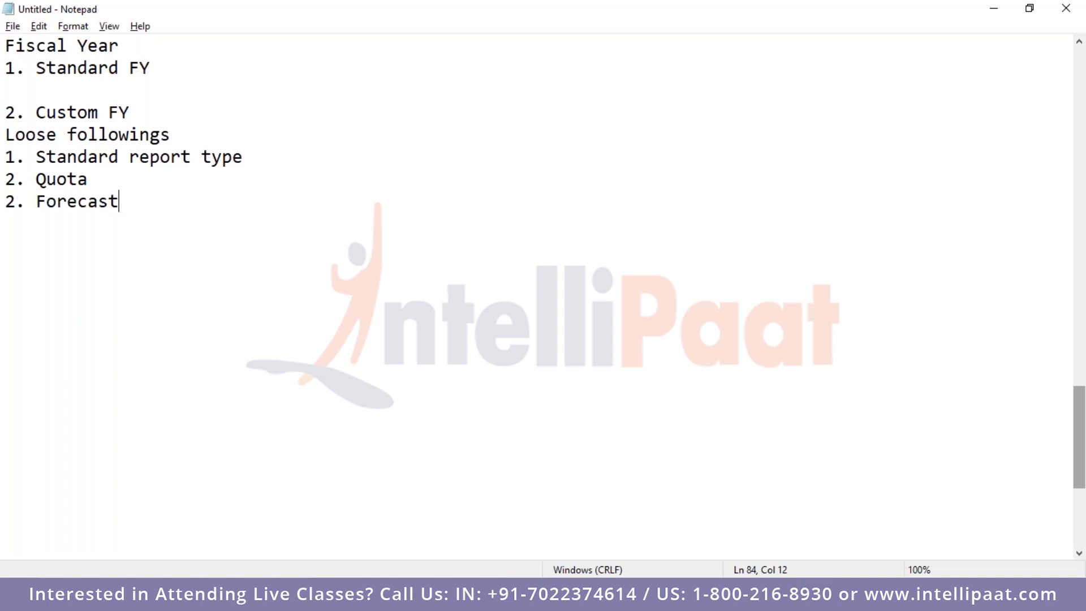
key("alt+Tab")
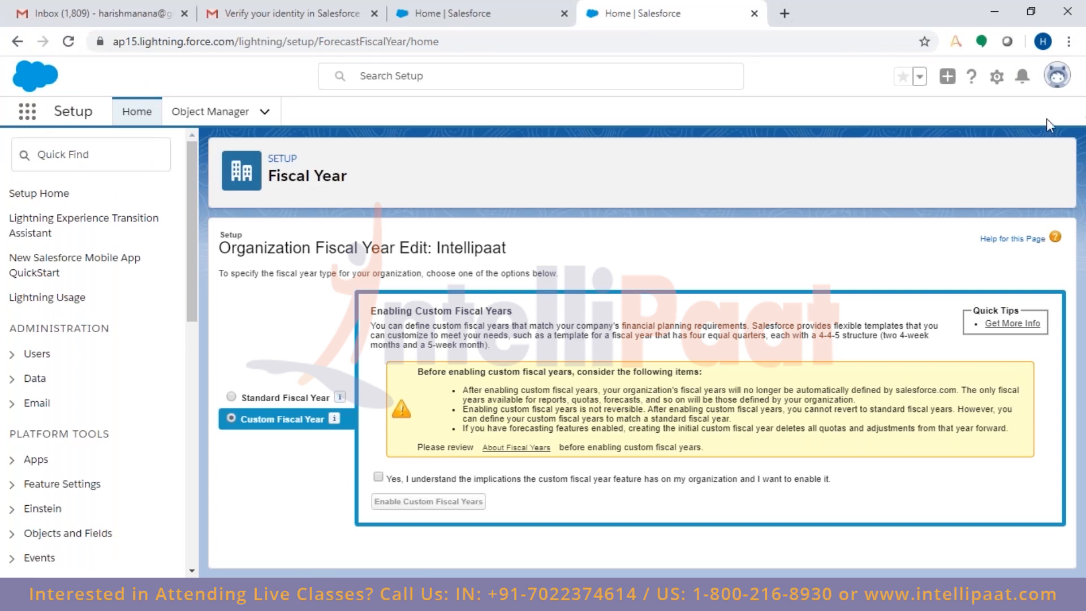
- Log out of Salesforce and sign back in with the saved username and retyped password
left_click(1057, 84)
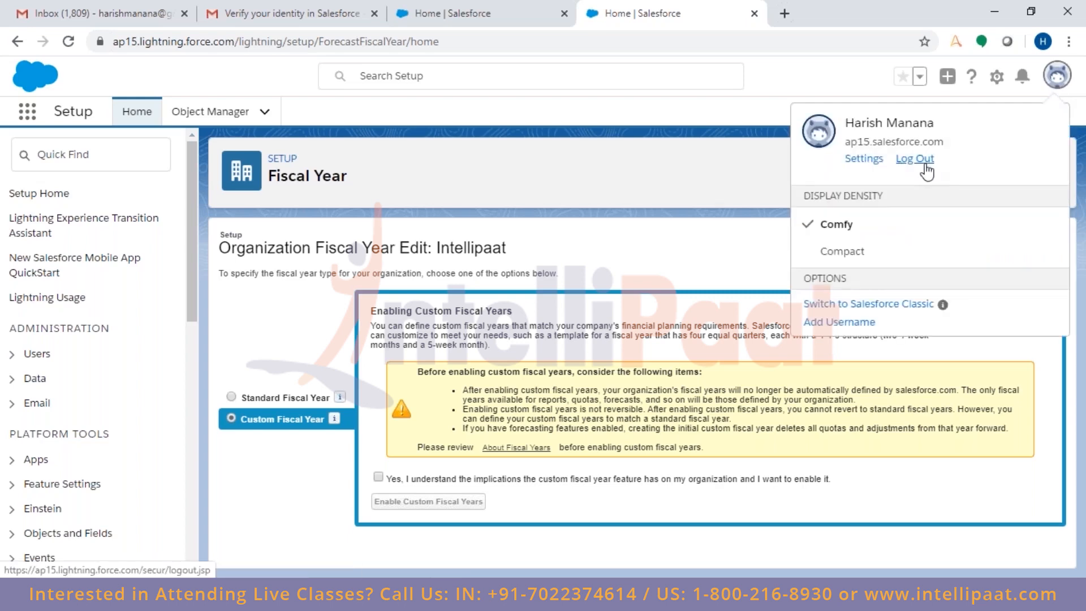
left_click(917, 161)
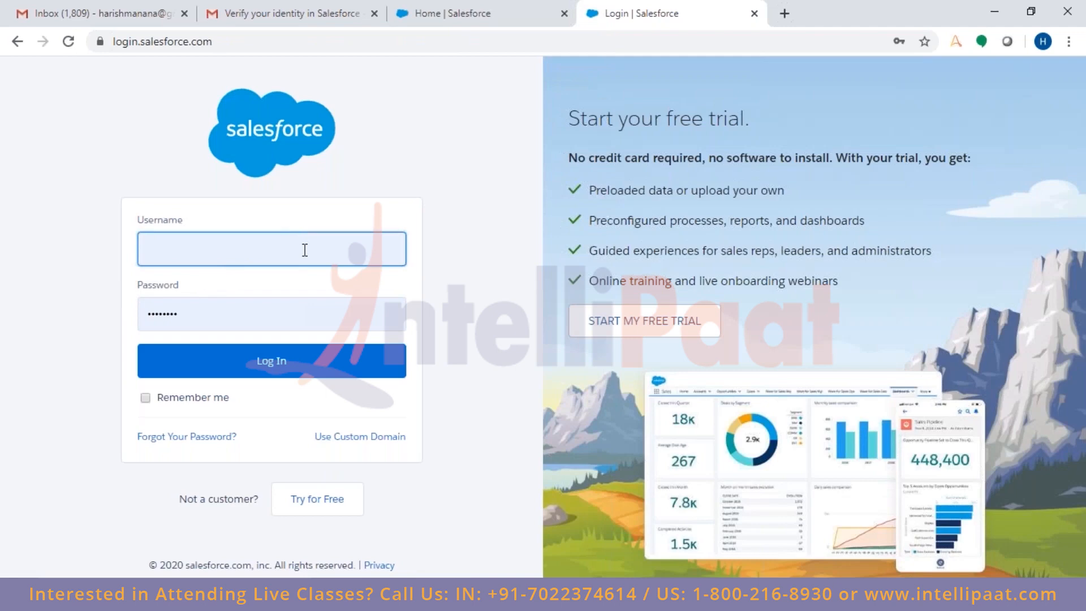
left_click(304, 249)
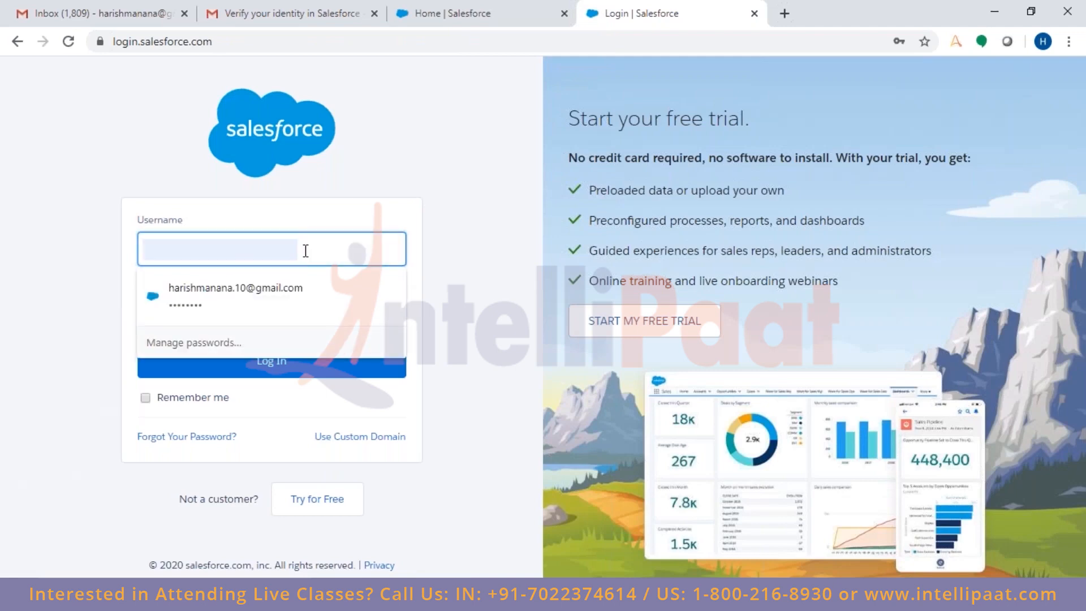
left_click(240, 295)
left_click(240, 316)
key("BackSpace")
key("BackSpace")
key("BackSpace")
key("BackSpace")
key("BackSpace")
key("BackSpace")
key("BackSpace")
key("BackSpace")
type("••••")
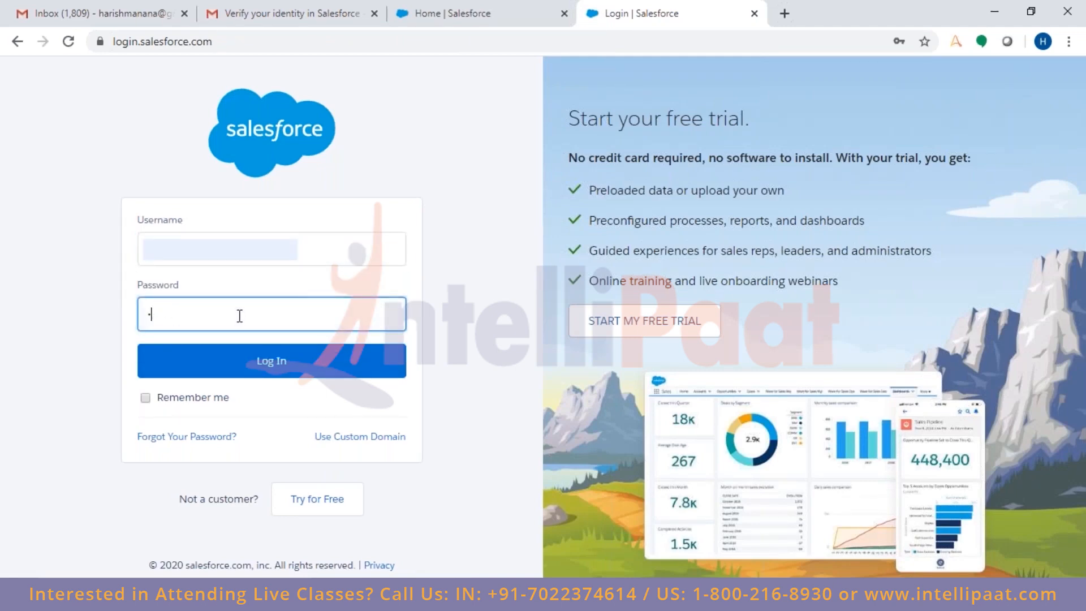
type("••••")
key("Return")
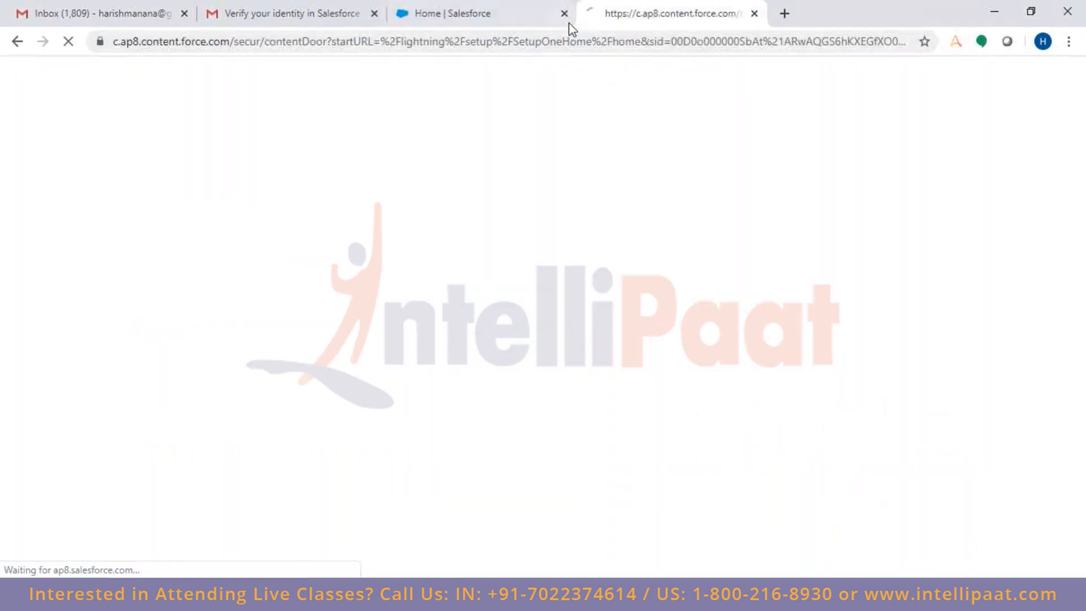
- Close the old Salesforce and Gmail tabs and open Fiscal Year via a 'Fiscal' Quick Find search
left_click(564, 13)
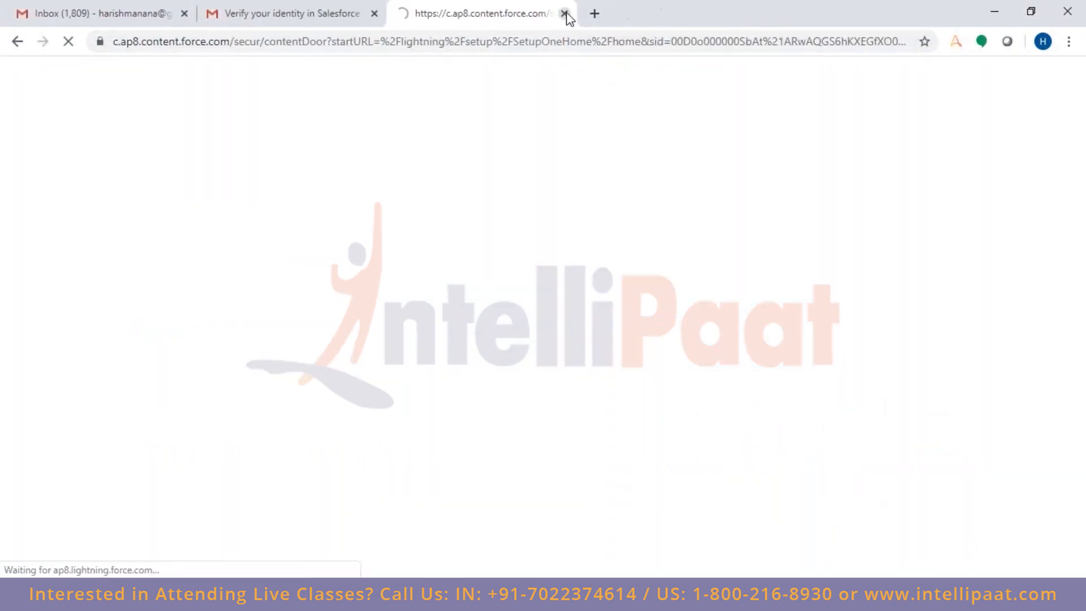
left_click(184, 13)
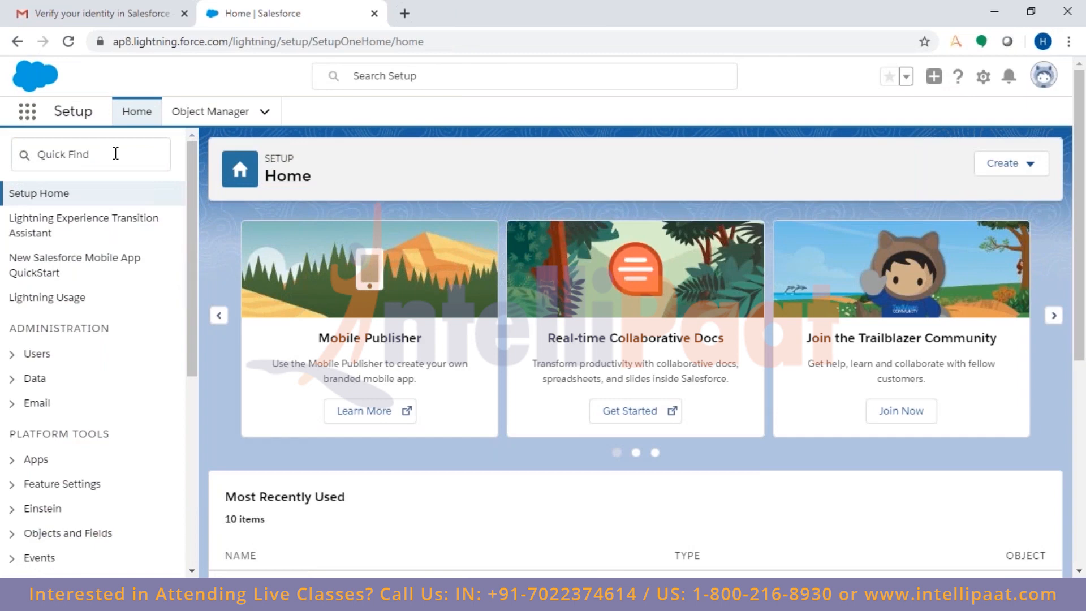
left_click(116, 153)
type("F")
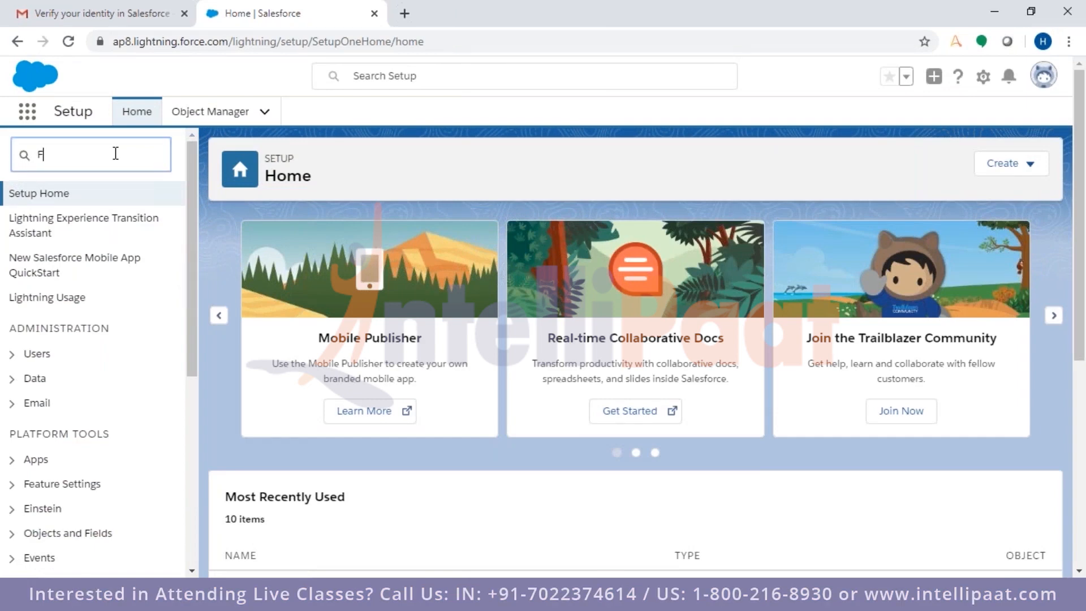
type("iscal")
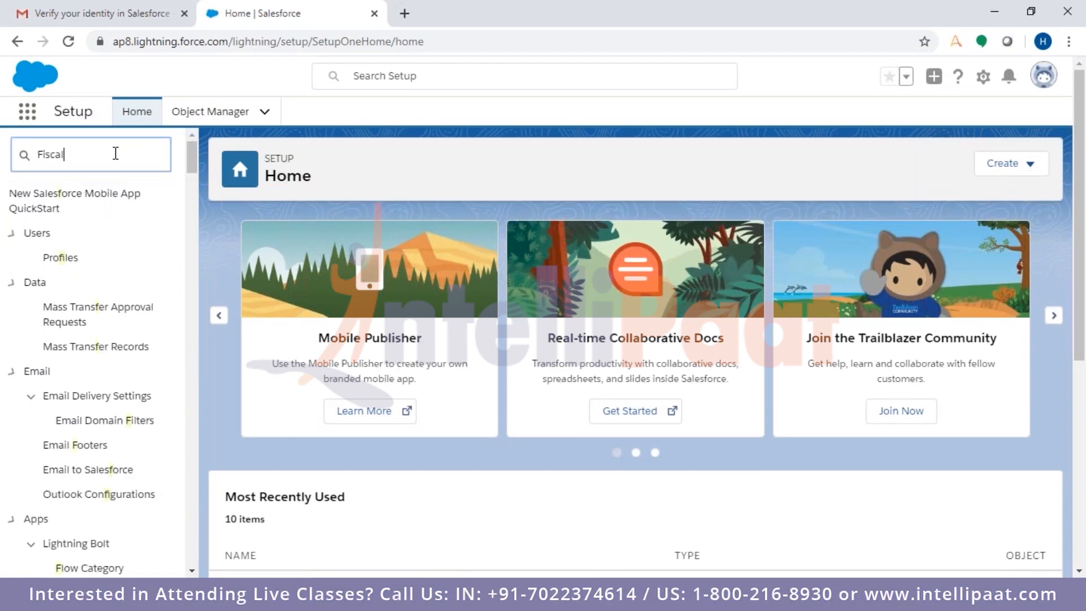
left_click(83, 223)
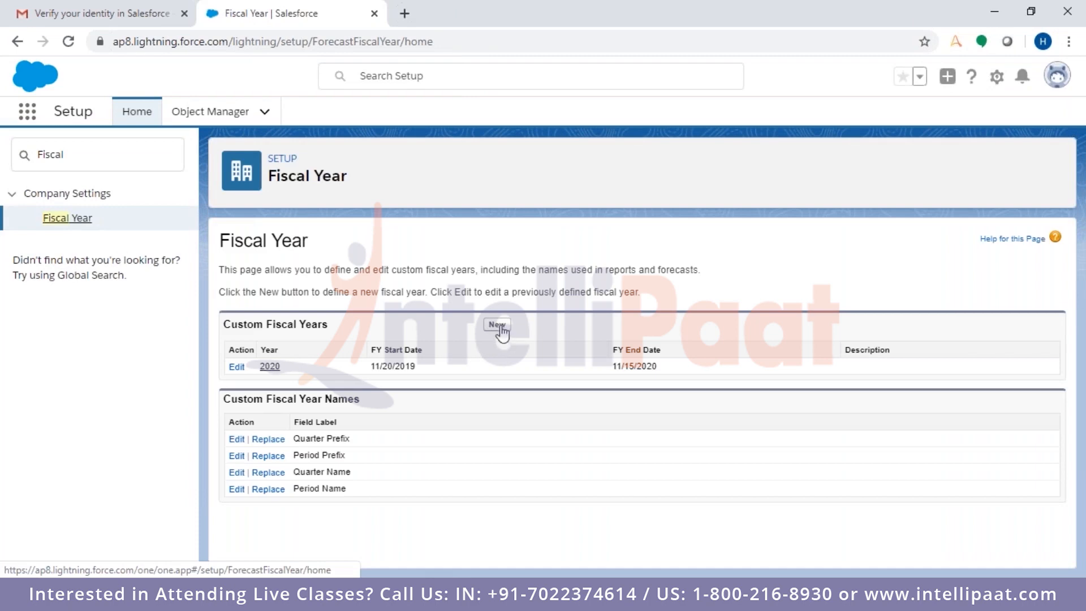
- Start a new custom fiscal year and highlight the 4-quarter and 13-period template descriptions
left_click(497, 326)
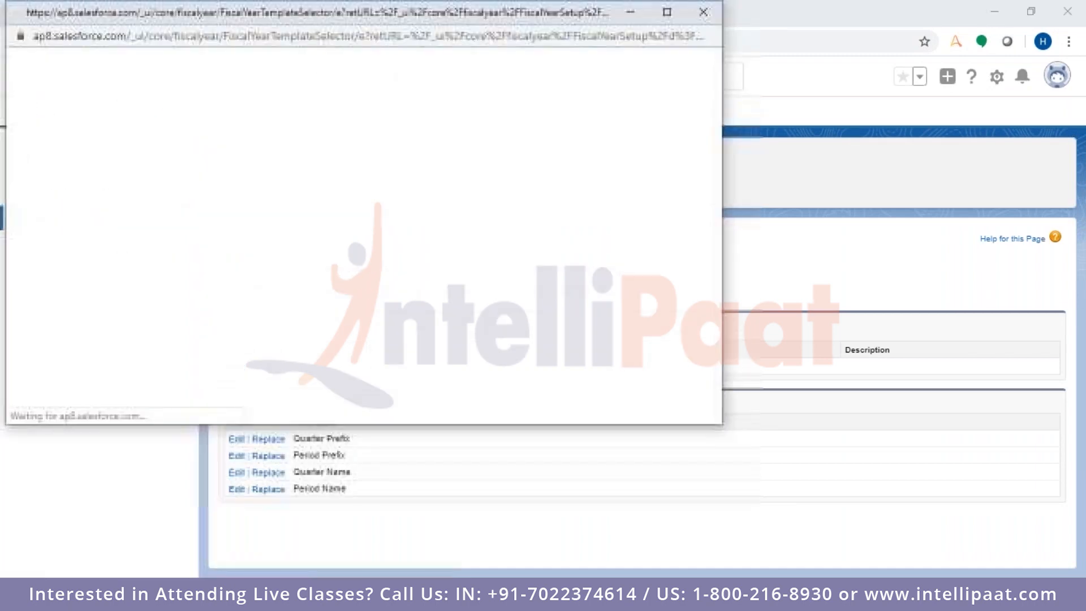
left_click_drag(30, 155, 218, 160)
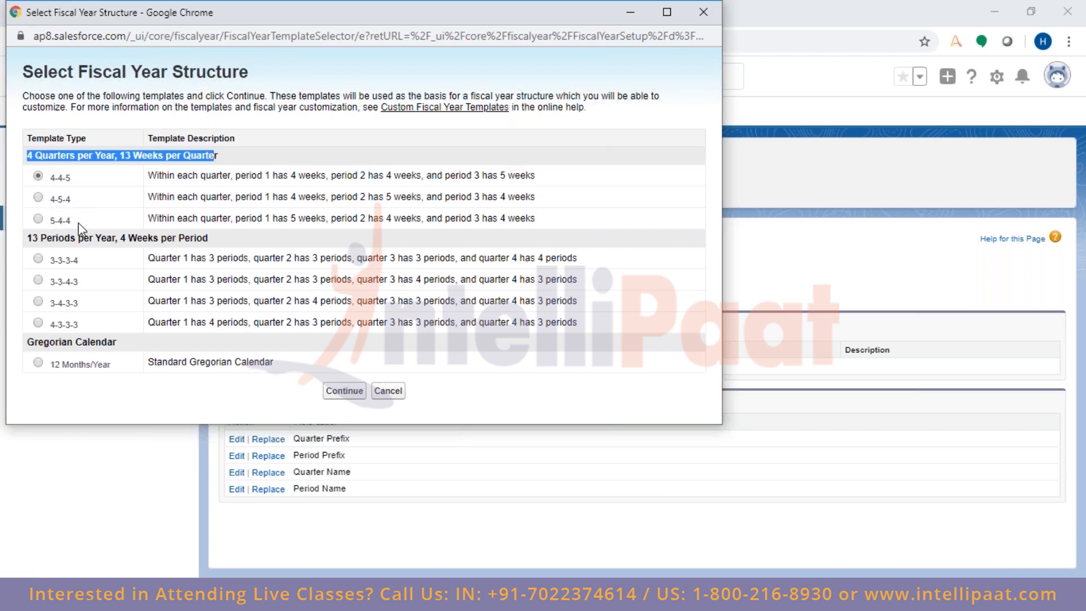
left_click(151, 217)
left_click_drag(151, 217, 559, 228)
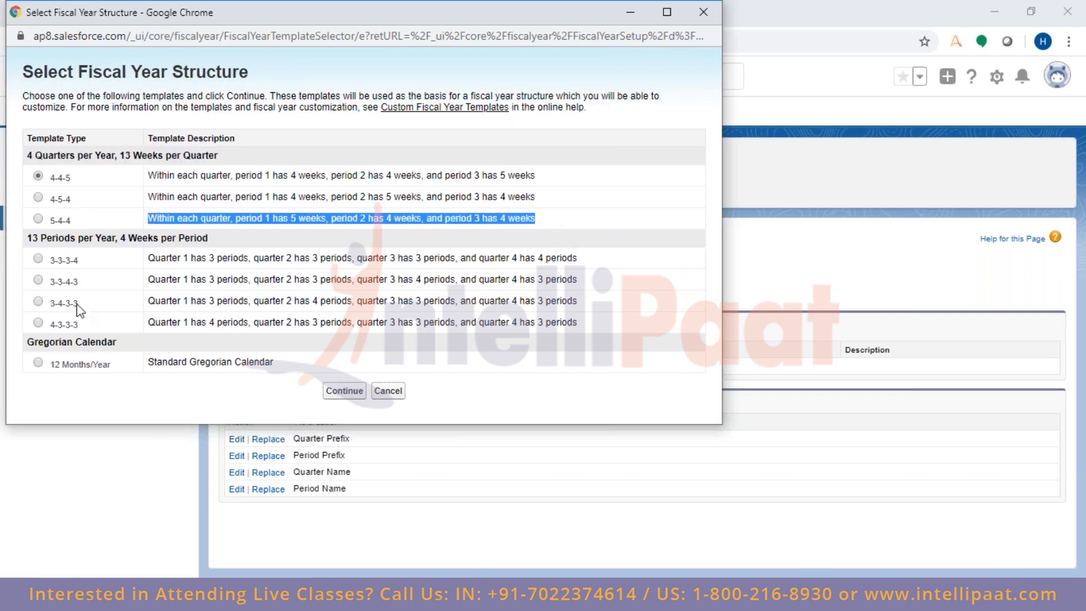
left_click_drag(29, 238, 211, 244)
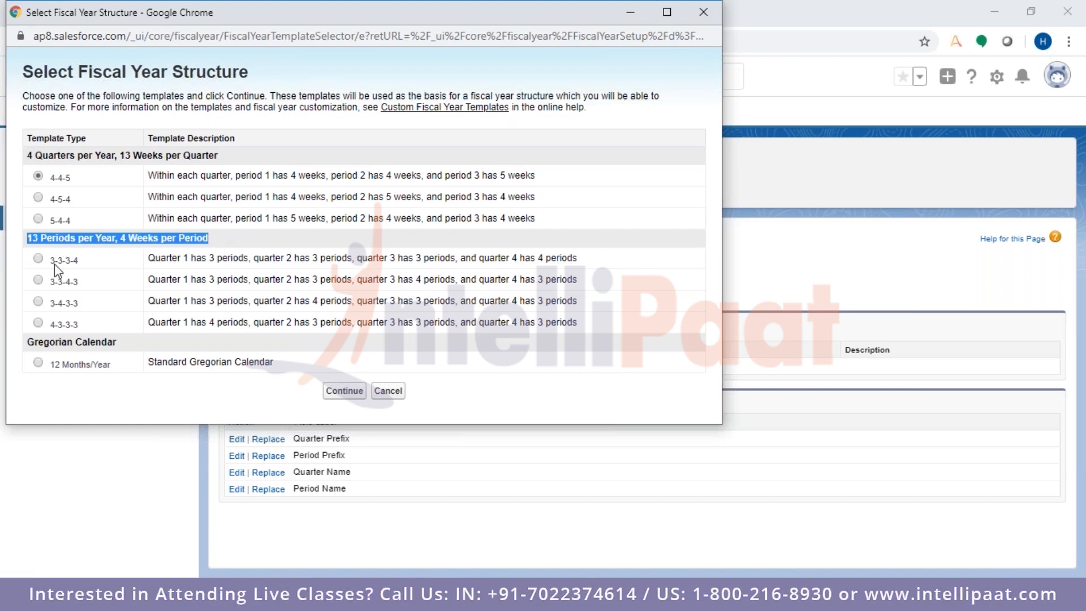
left_click_drag(148, 258, 586, 258)
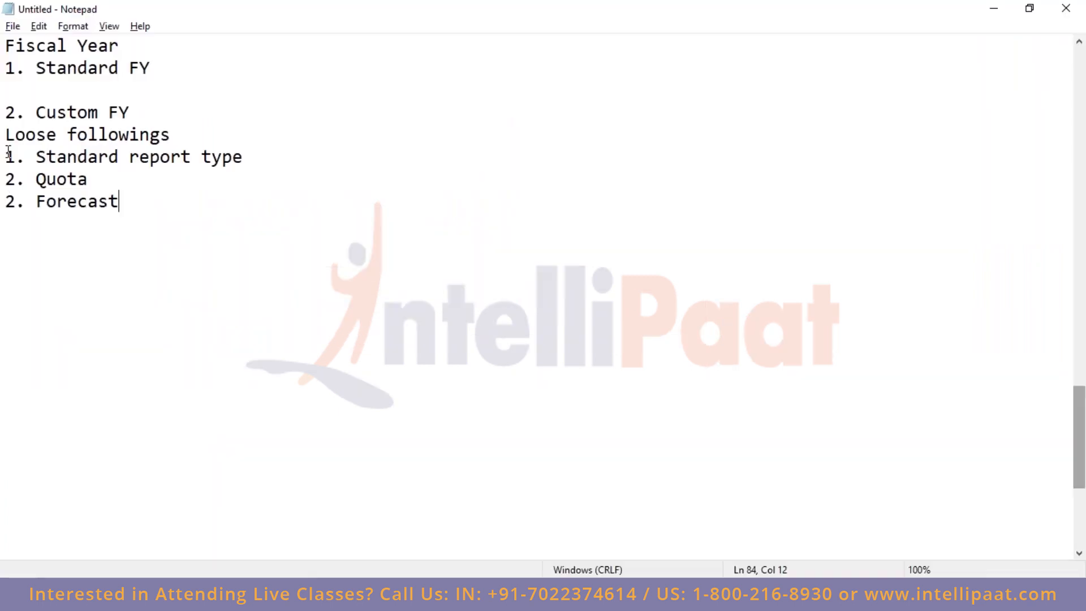
- In the Notepad list, renumber the duplicate '2. Forecast' to '3. Forecast'
left_click_drag(4, 157, 139, 201)
left_click(15, 201)
key("BackSpace")
type("3. Forecast")
- Continue with the 4-4-5 template and select the fiscal year name 2021 on the definition form
key("alt+Tab")
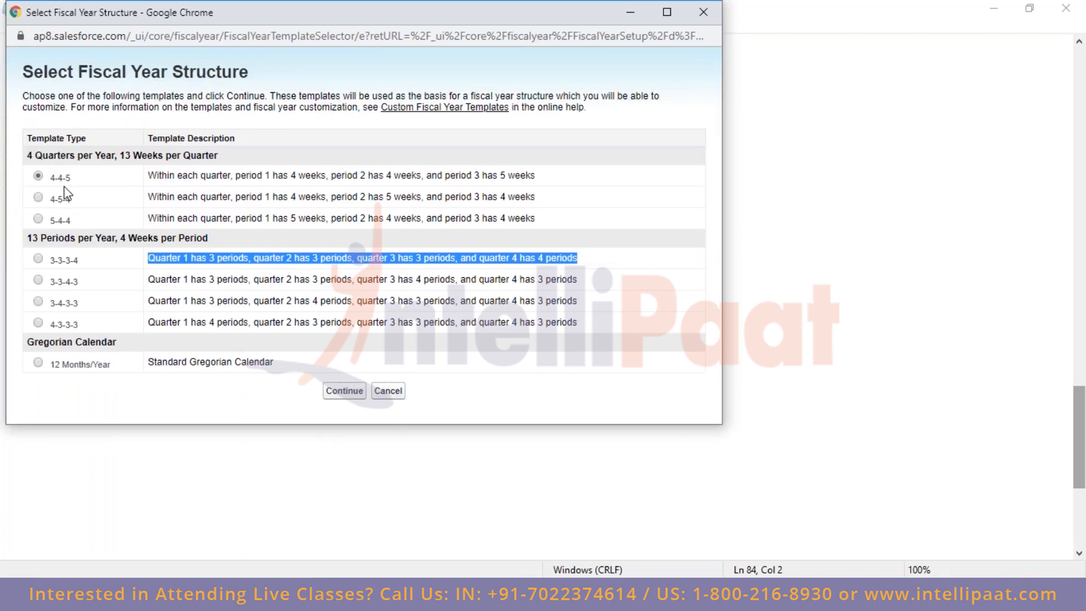
left_click(345, 391)
key("alt+Tab")
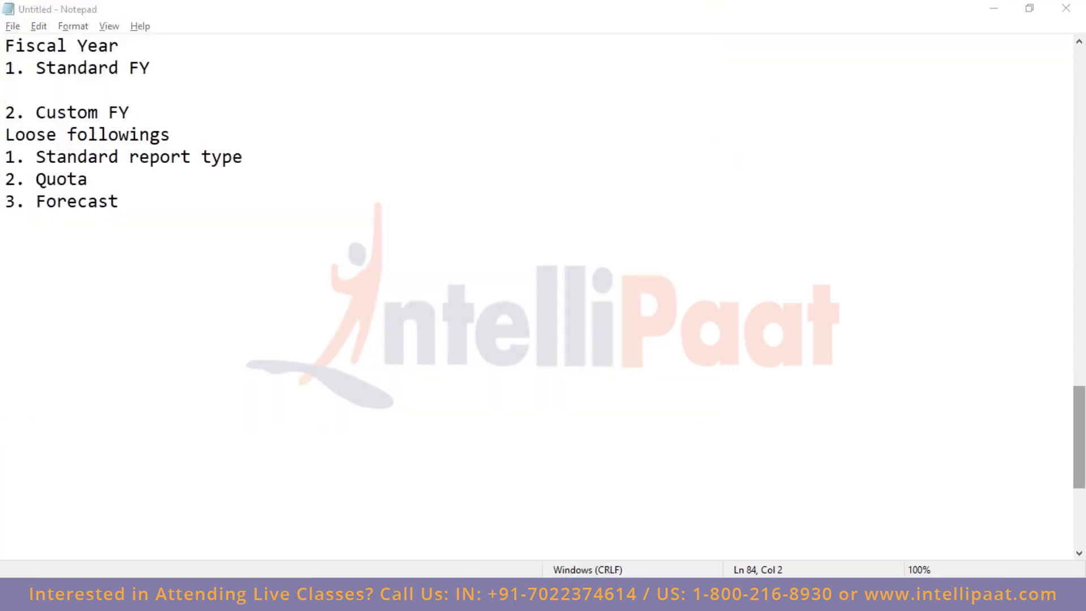
left_click(442, 395)
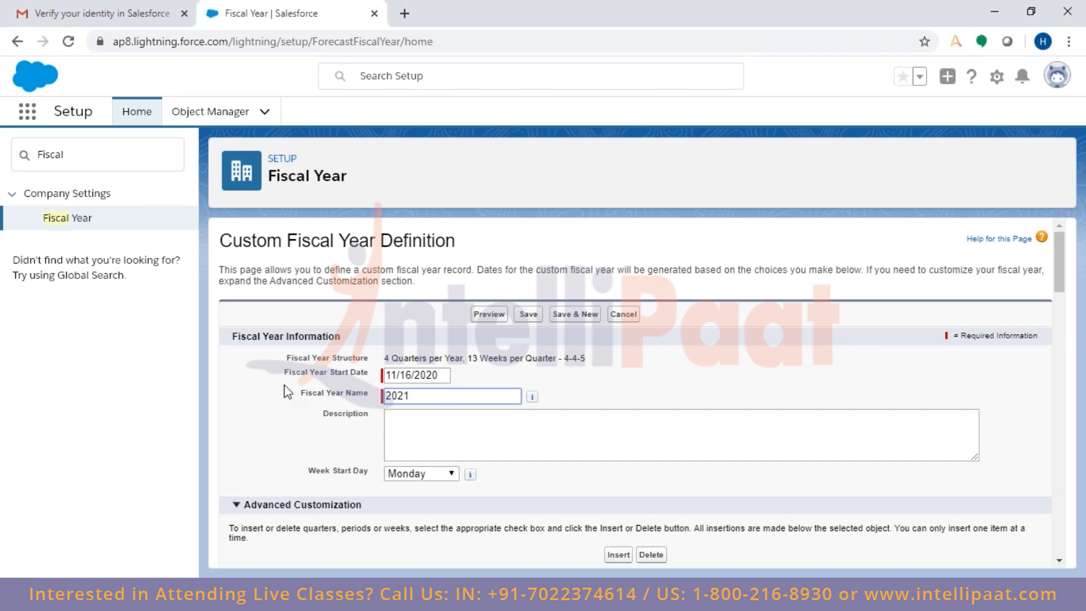
- Set the Fiscal Year Start Date to January 26, 2020 using the calendar picker
left_click(445, 373)
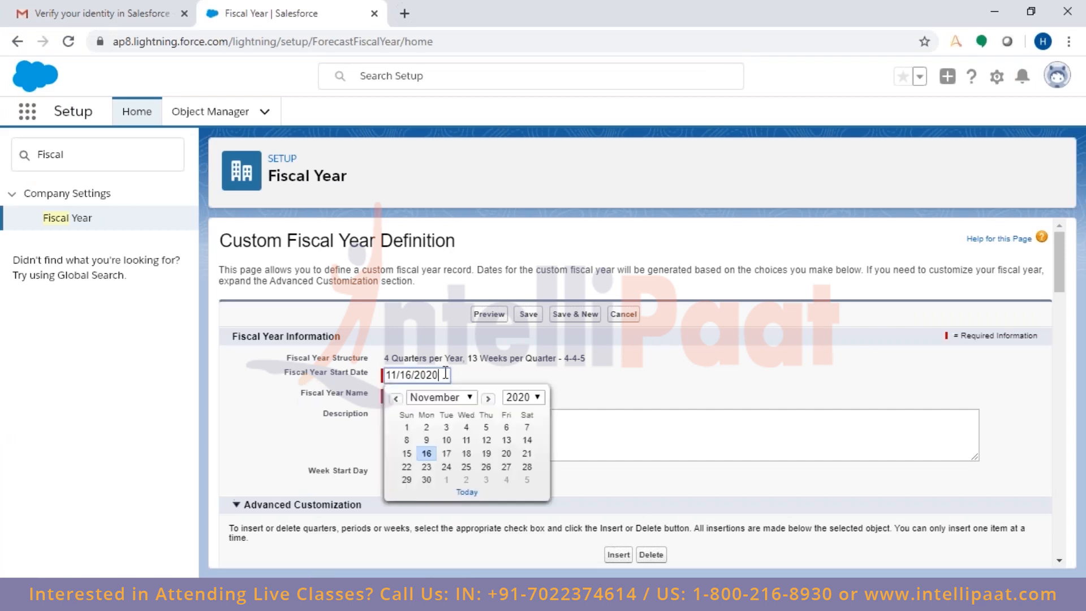
left_click(469, 397)
left_click(462, 415)
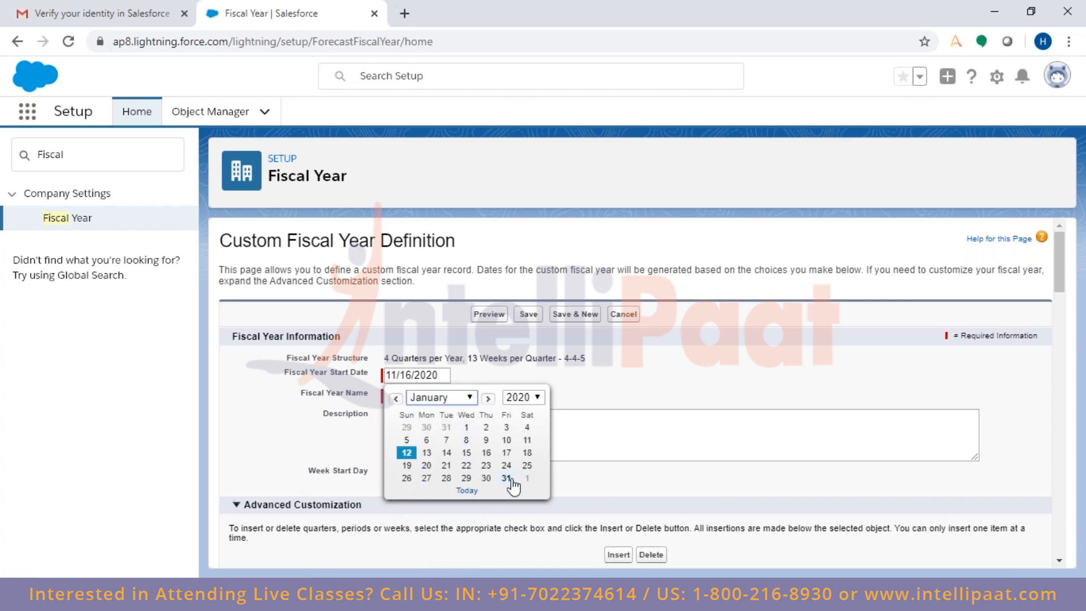
left_click(407, 478)
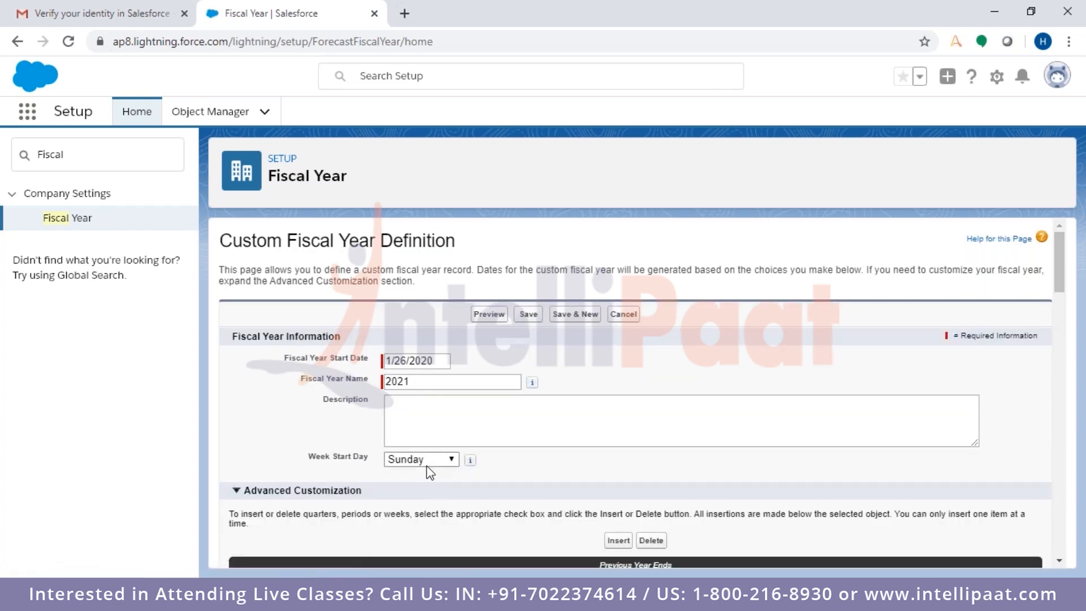
- Set the Week Start Day to Monday
scroll(1057, 275, "down", 1)
scroll(1061, 289, "down", 3)
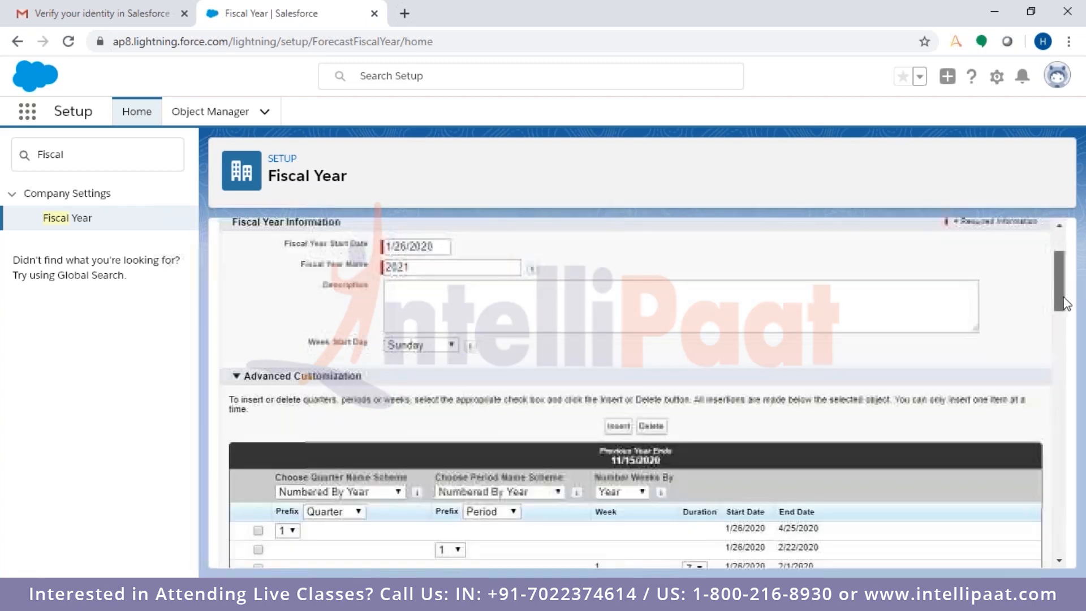
left_click(448, 318)
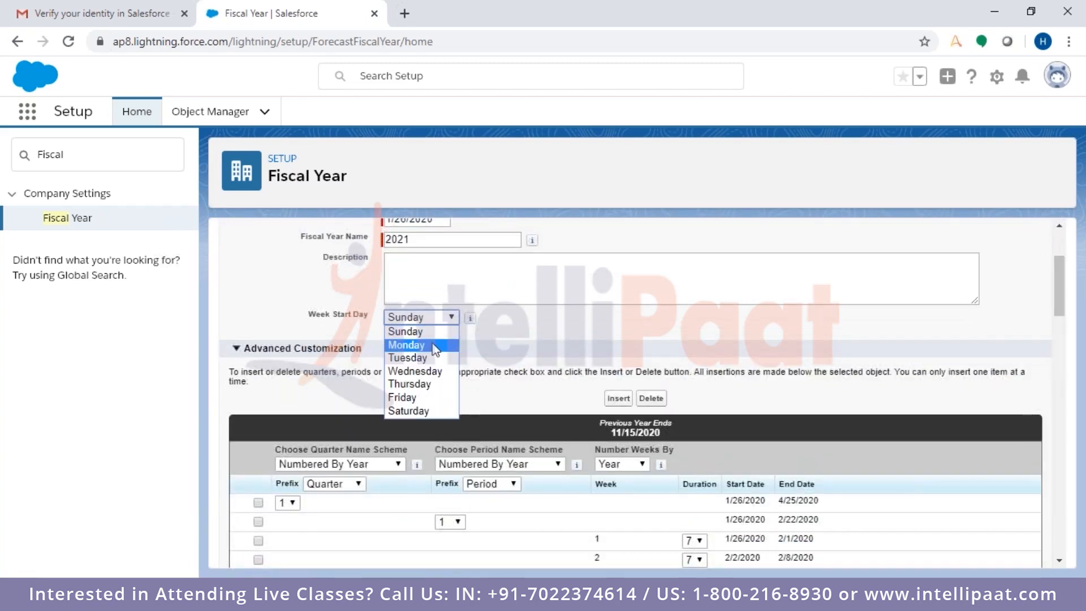
left_click(433, 345)
scroll(1057, 284, "down", 5)
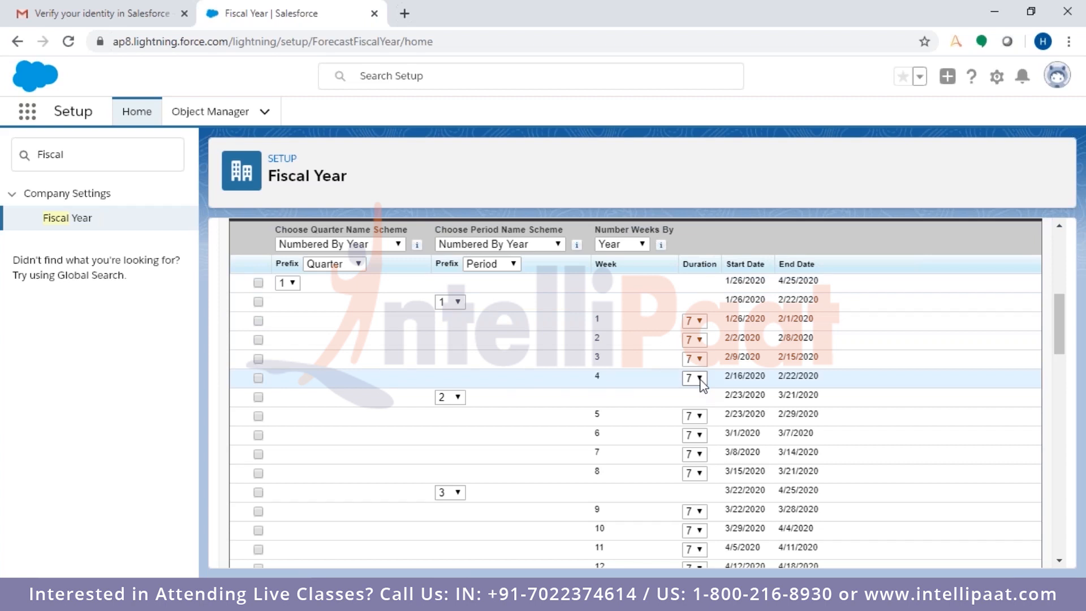
- At 125% zoom, set week 3's duration to 5 days and highlight period 1's 2/20 end date
left_click(1068, 41)
left_click(1021, 189)
left_click(1020, 189)
left_click(643, 559)
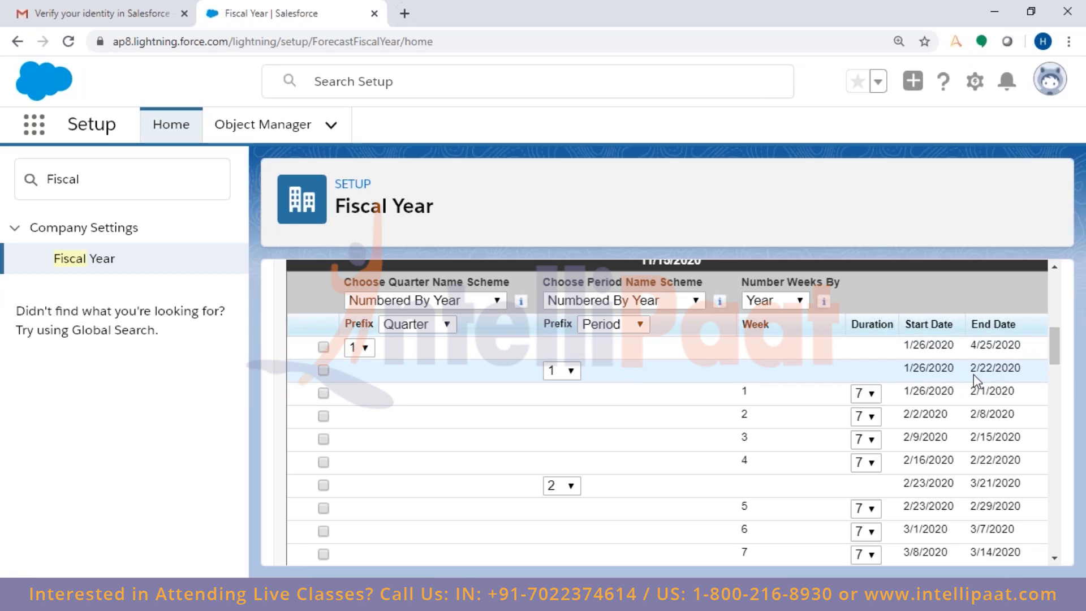
left_click(871, 440)
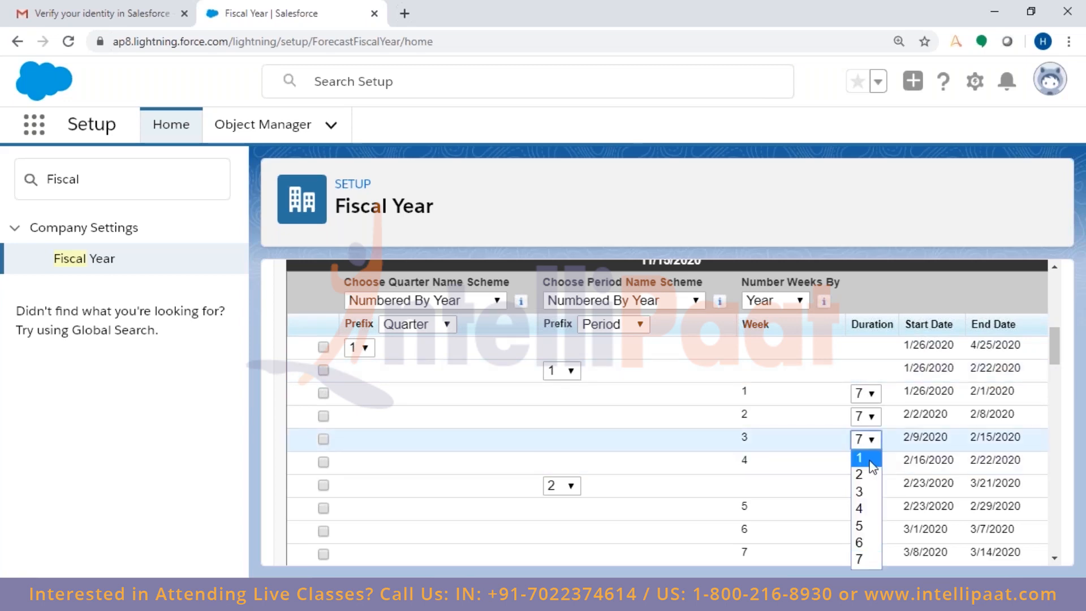
left_click(871, 532)
scroll(1045, 340, "up", 10)
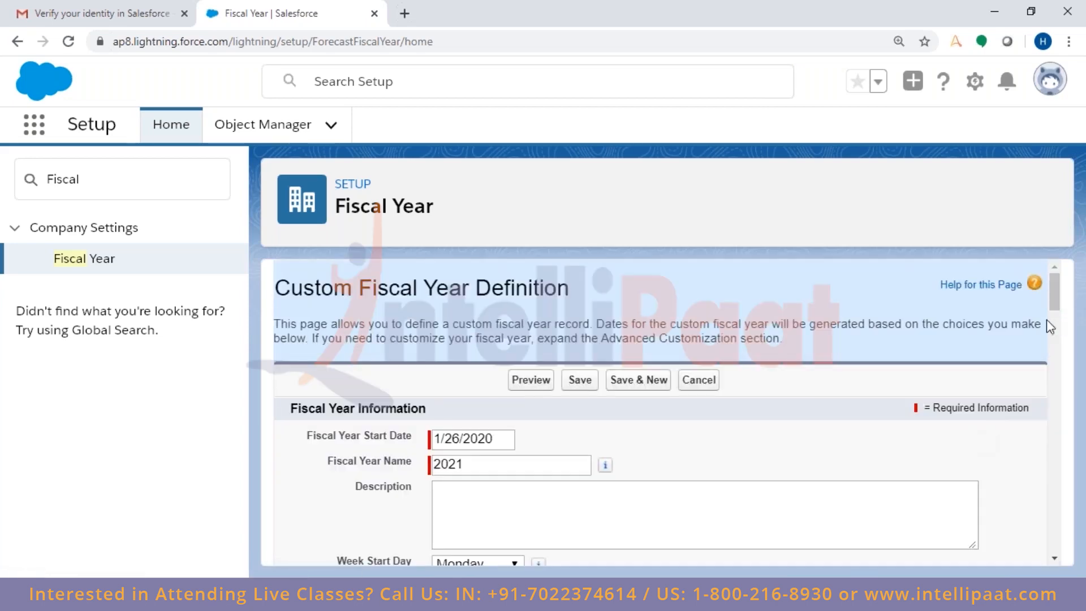
scroll(1056, 305, "down", 10)
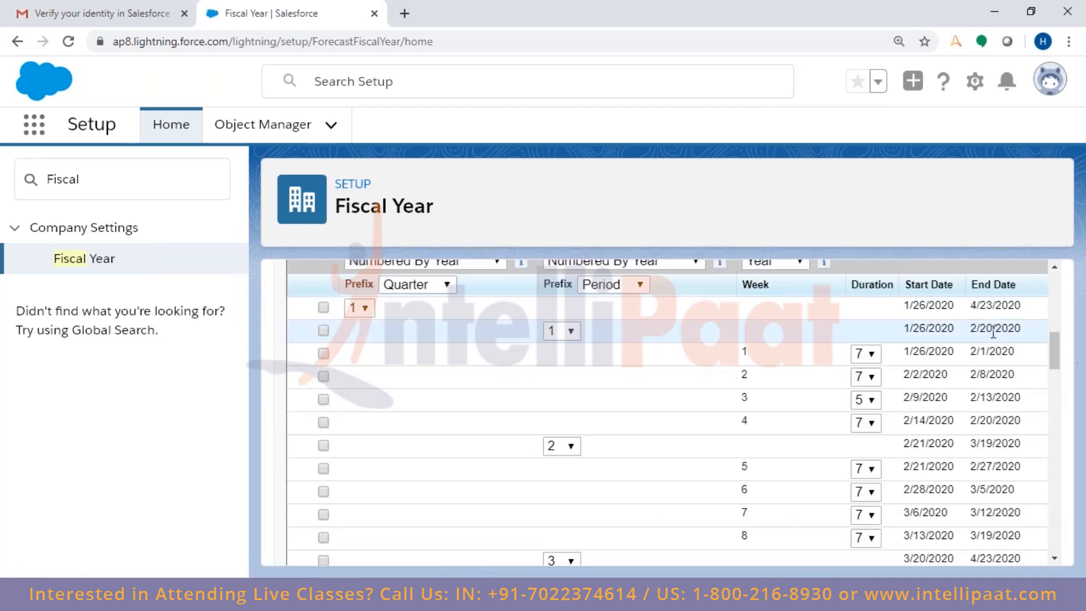
left_click_drag(994, 332, 973, 336)
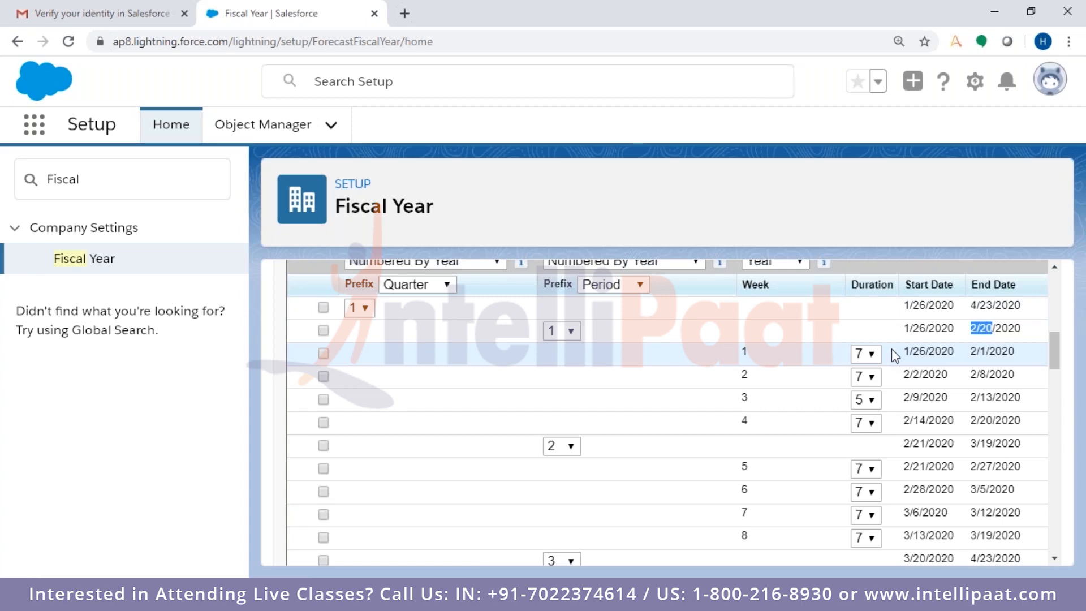
key("alt+Tab")
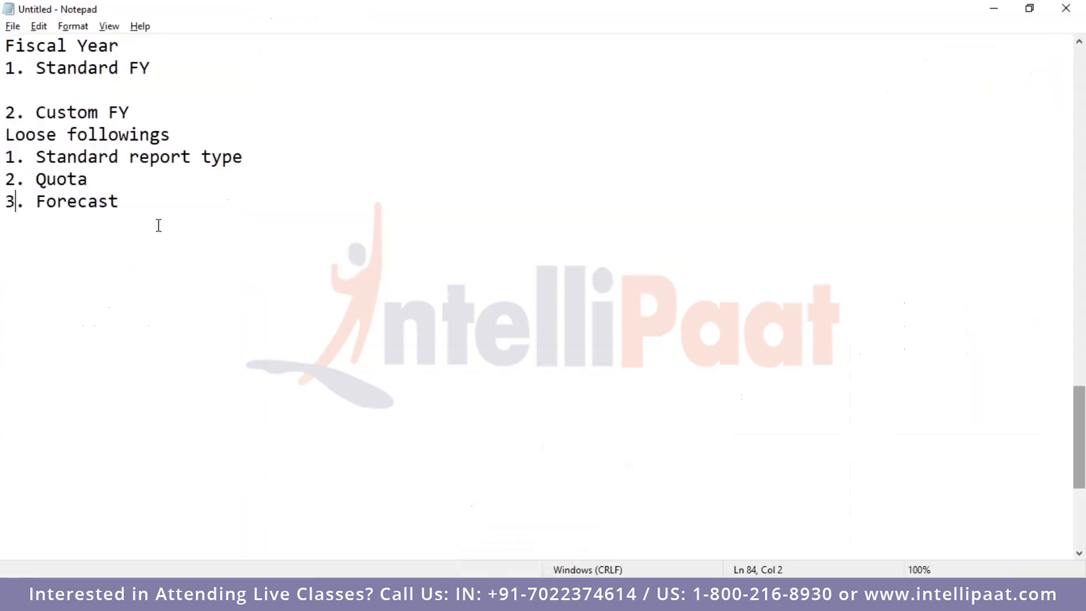
left_click_drag(8, 156, 121, 203)
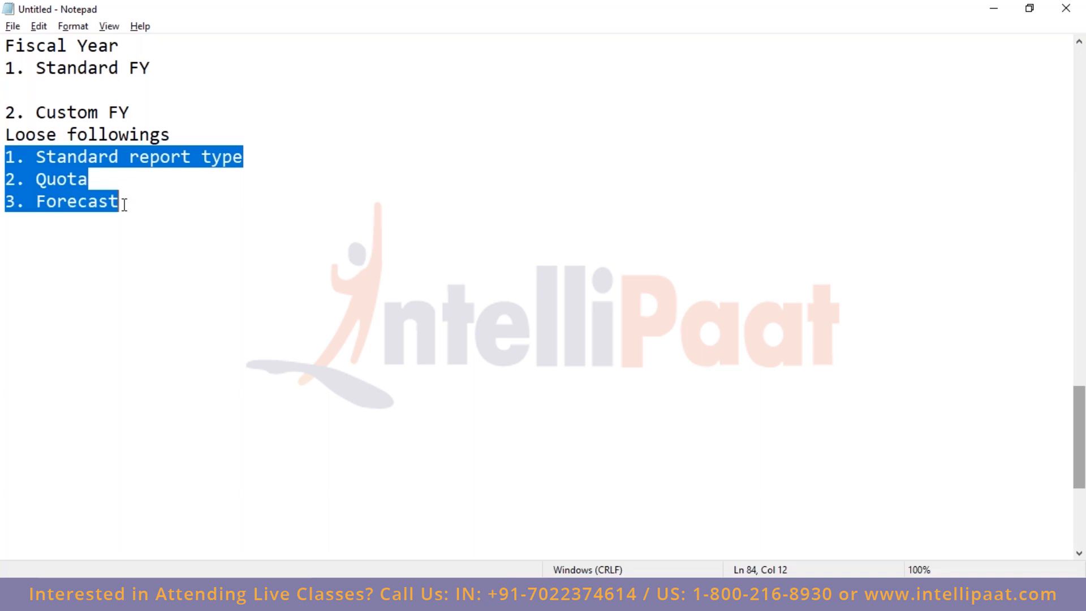
key("alt+Tab")
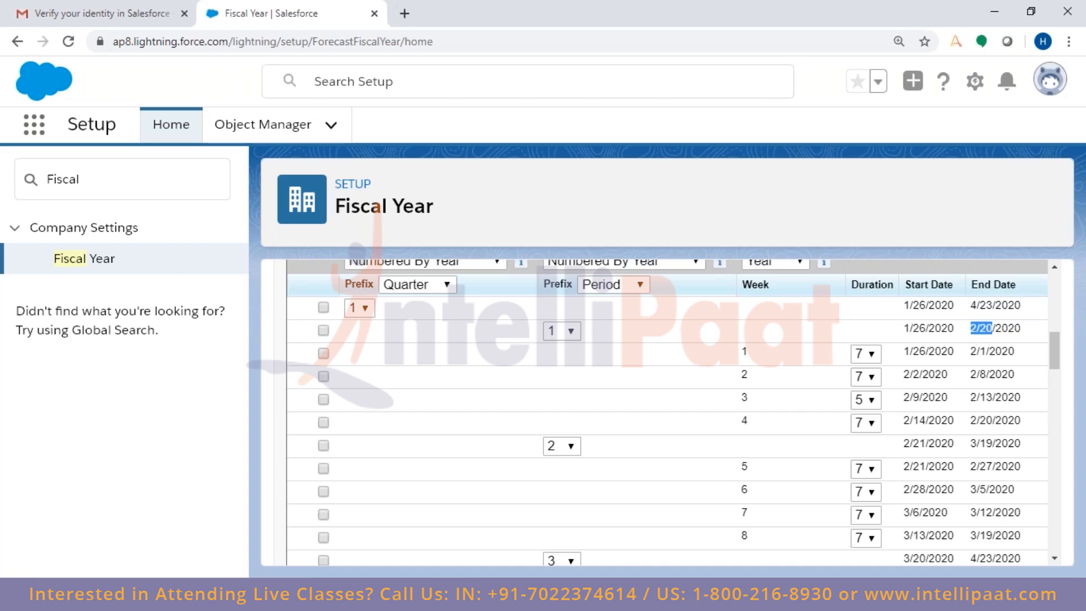
left_click_drag(1061, 362, 941, 444)
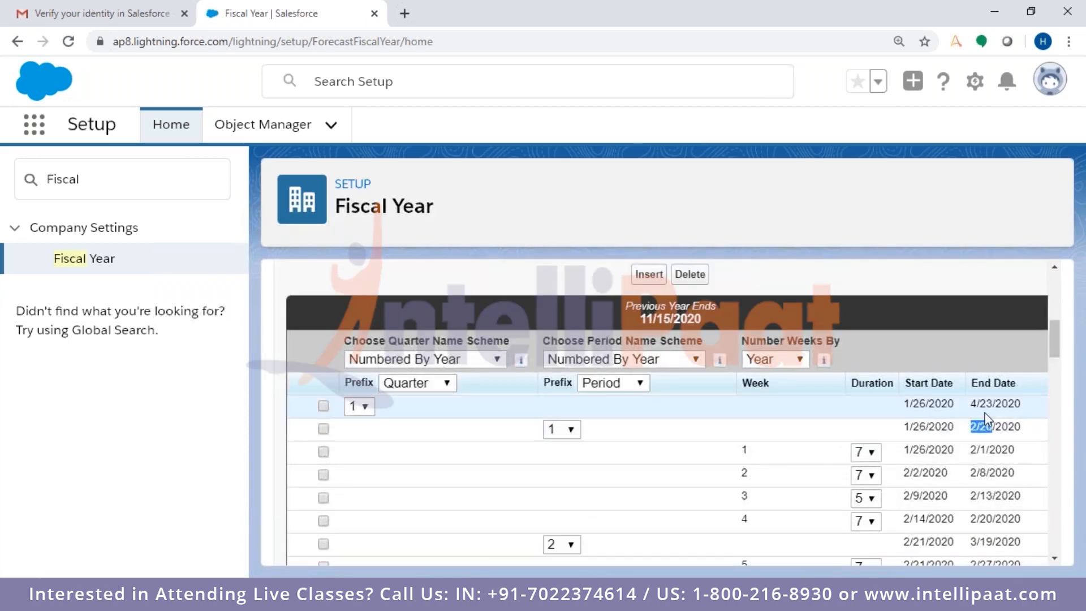
left_click_drag(1052, 328, 1052, 288)
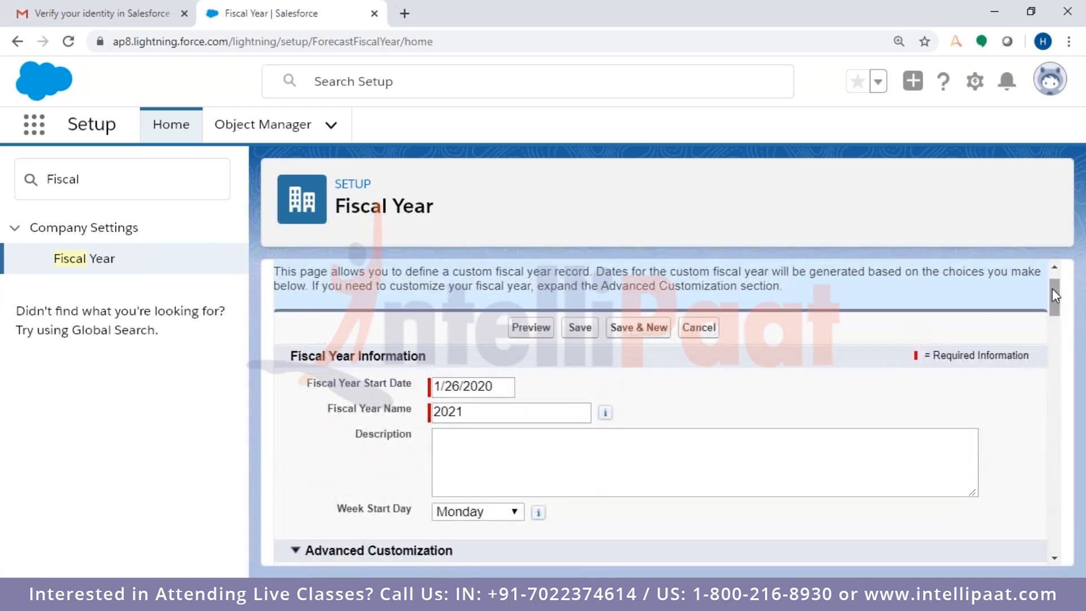
- Try saving the custom fiscal year, then cancel the edit after the overlap error
left_click(581, 331)
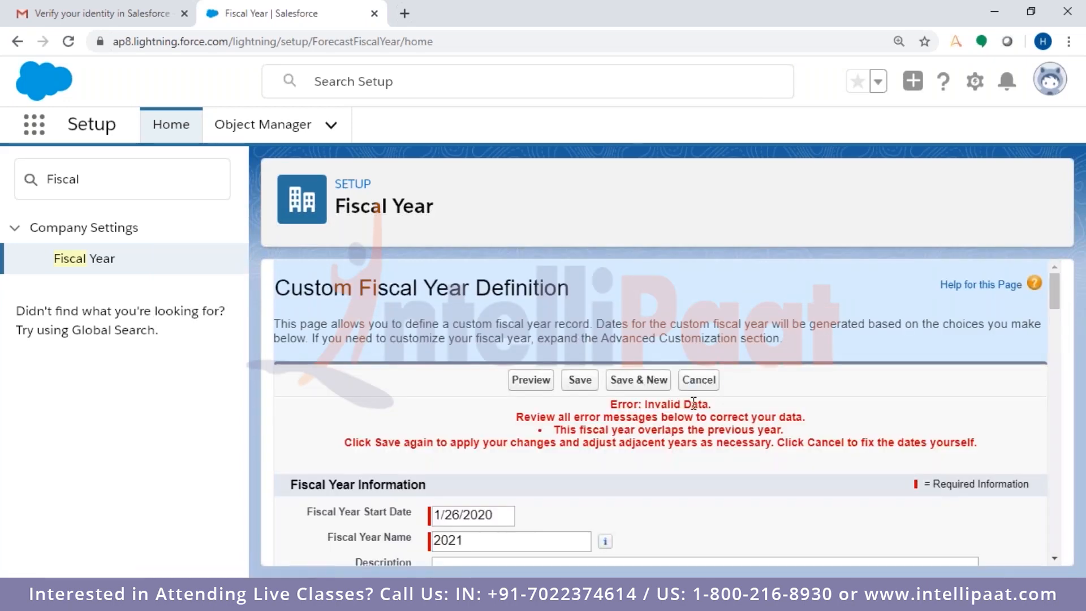
left_click(699, 380)
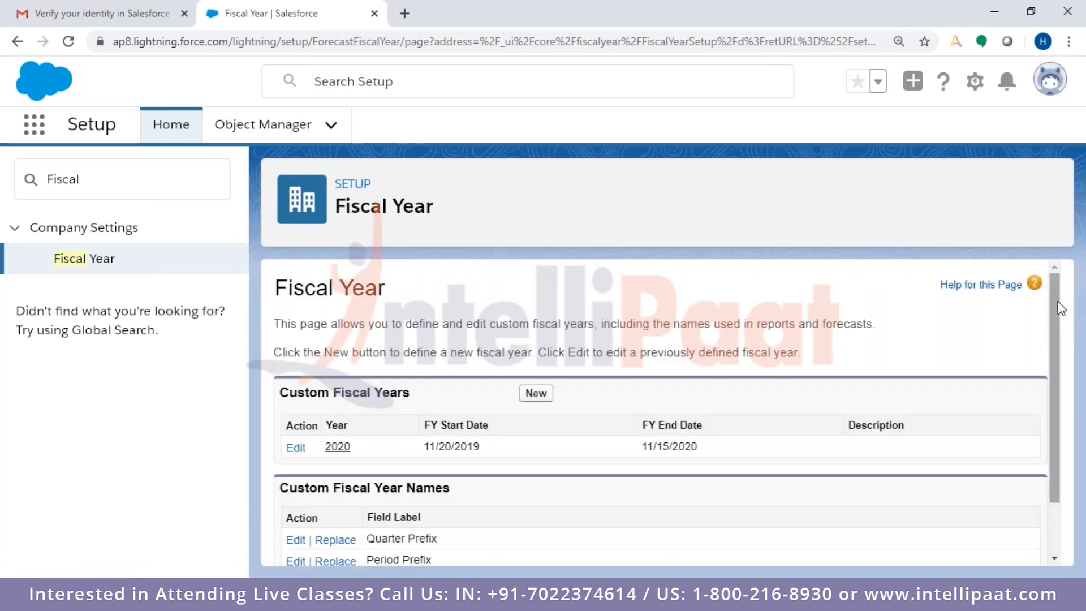
left_click_drag(1059, 313, 1059, 363)
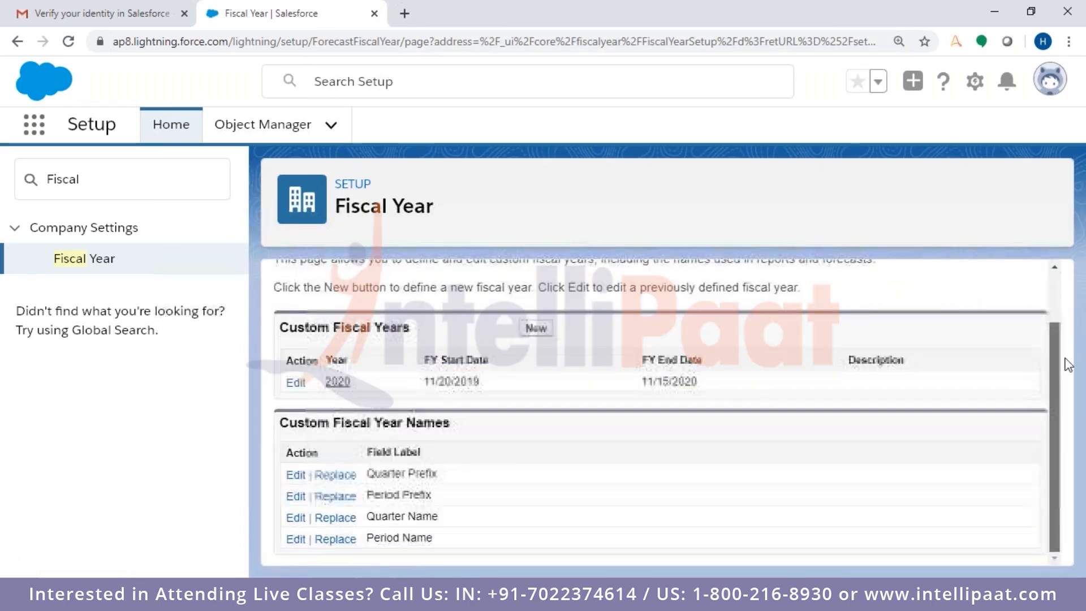
- Leave the 2020 fiscal year unchanged and review the New fiscal year templates, 4 Quarters and 13 Periods per Year
left_click(296, 383)
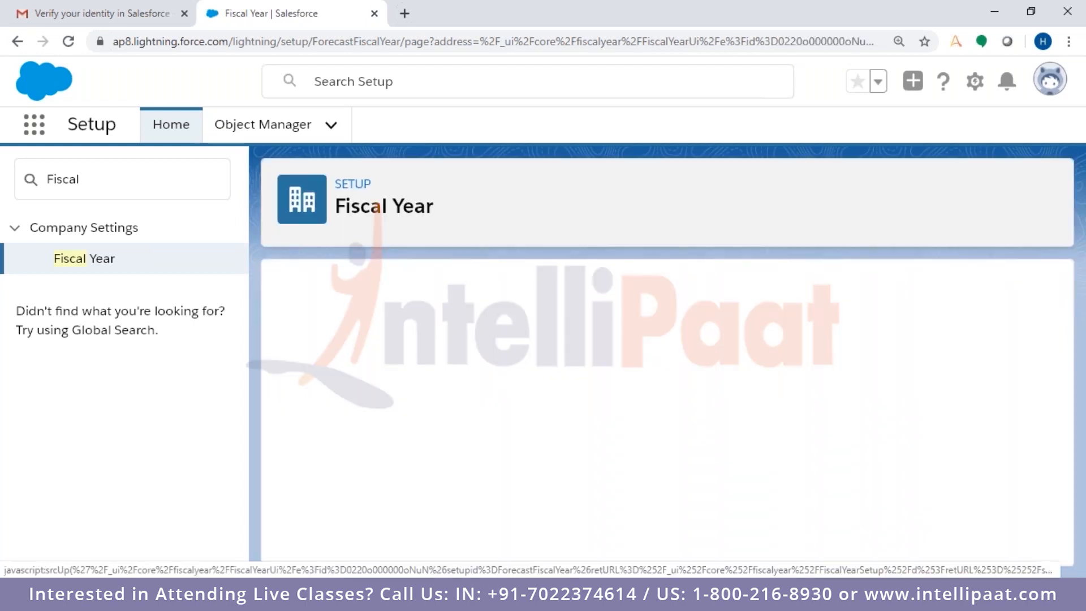
left_click(626, 383)
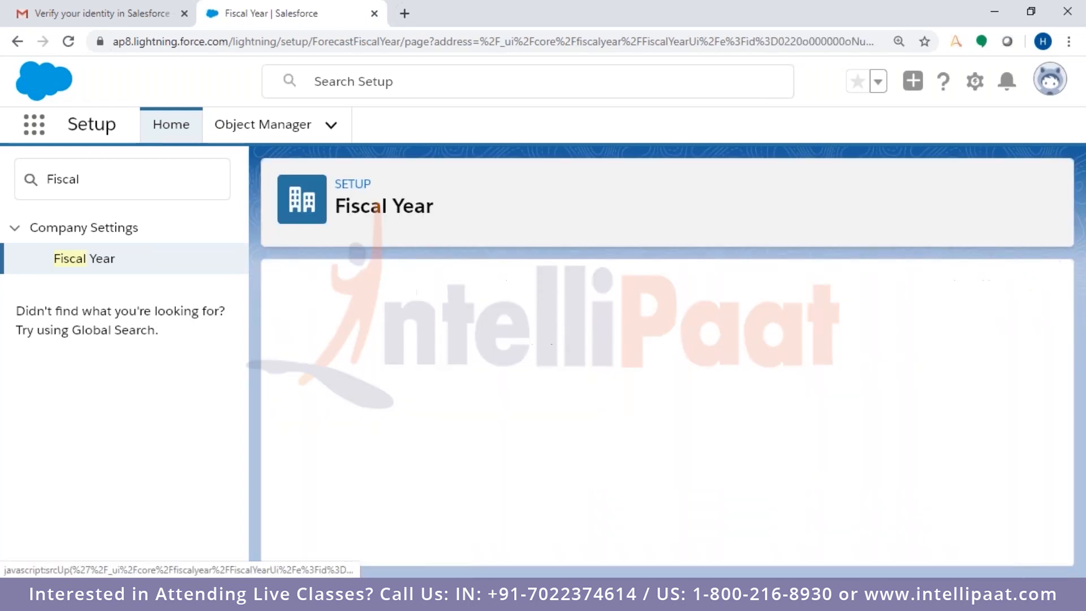
left_click(536, 390)
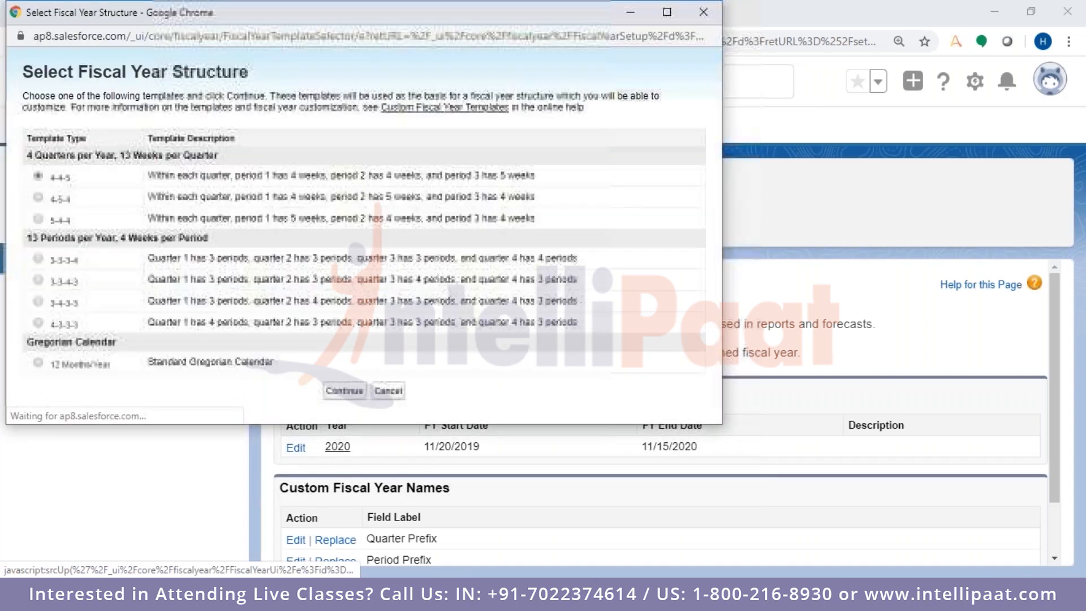
left_click_drag(27, 155, 226, 164)
left_click_drag(27, 238, 229, 235)
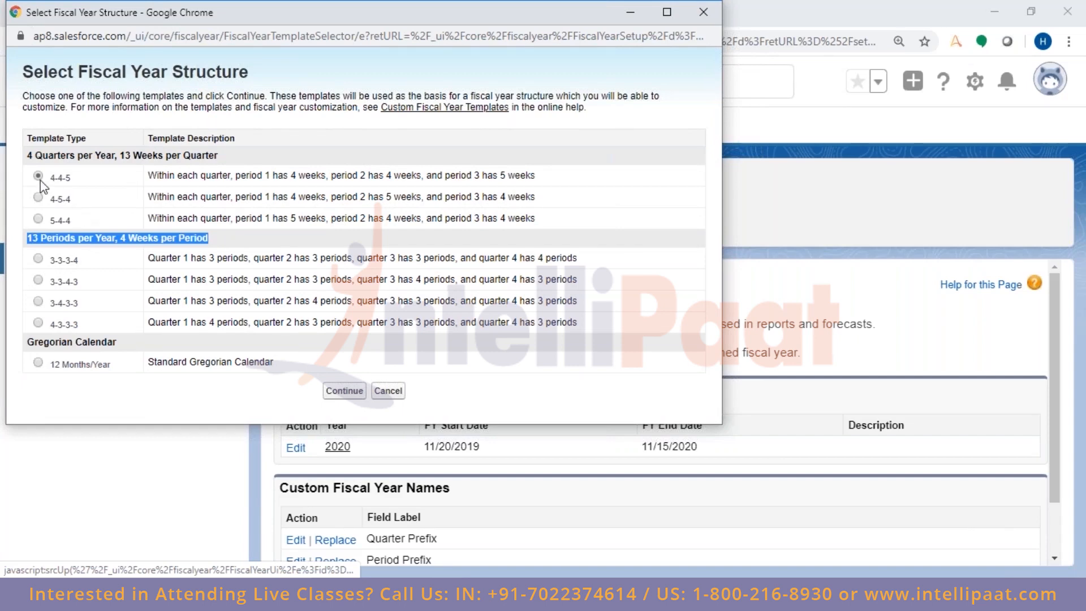
left_click_drag(41, 181, 89, 322)
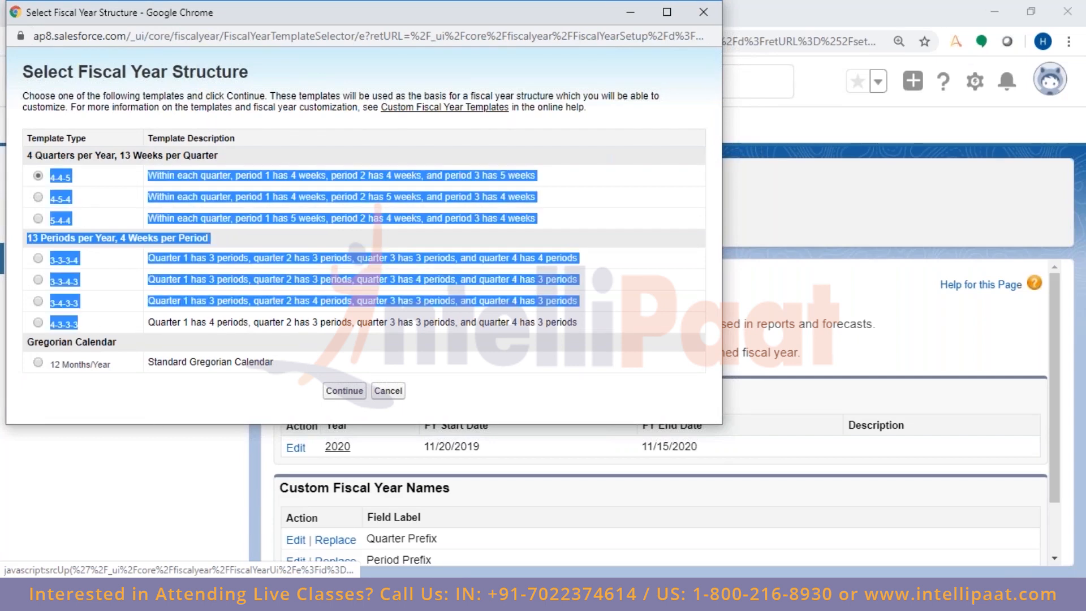
key("alt+Tab")
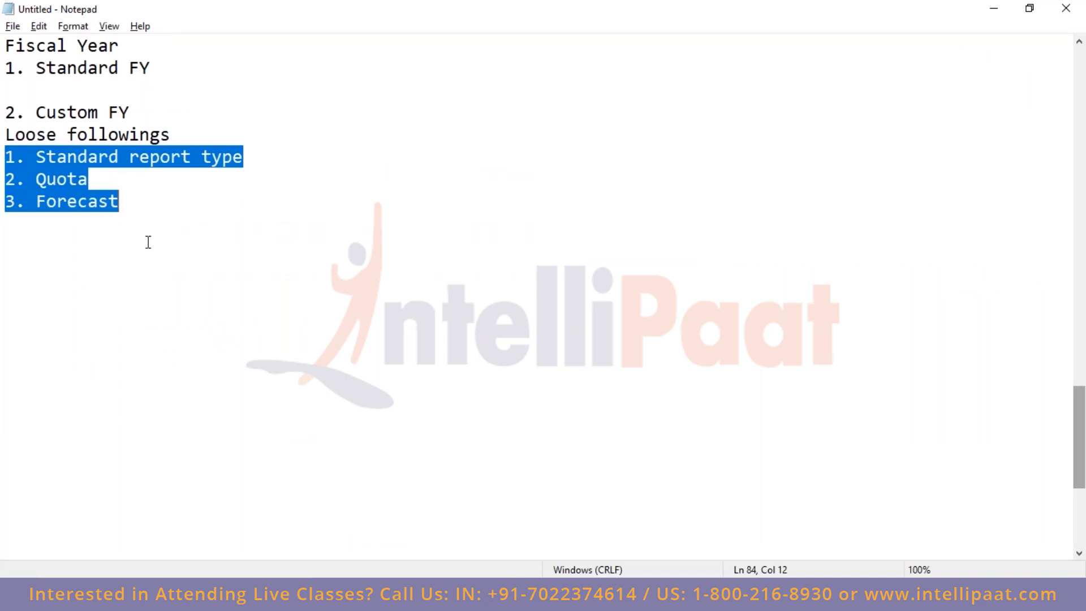
- Bring Salesforce back and zoom the browser out two steps to 100%
mouse_move(451, 597)
left_click(368, 526)
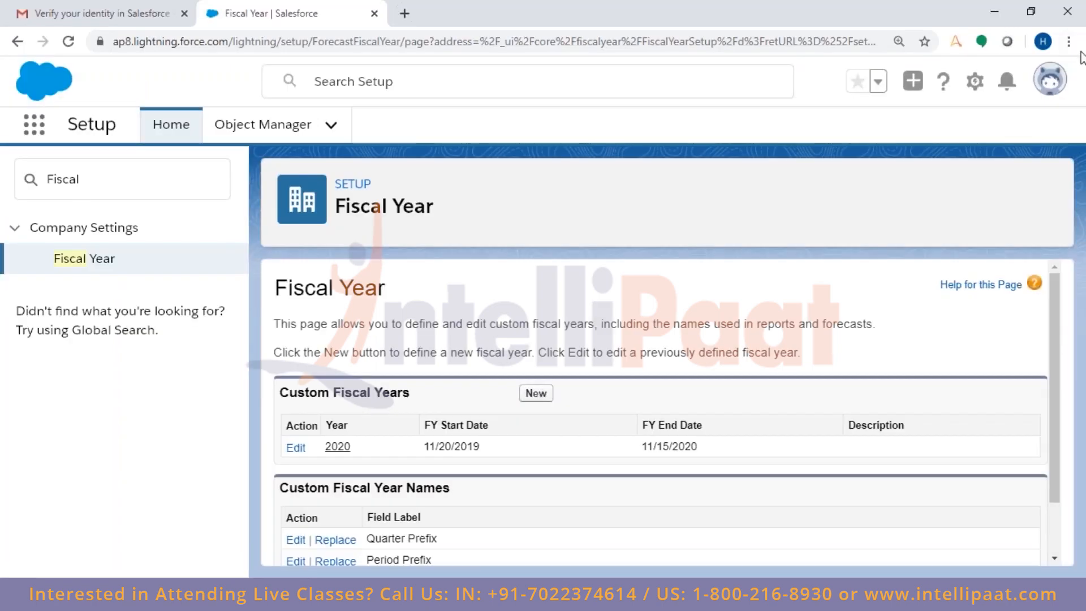
left_click(1068, 42)
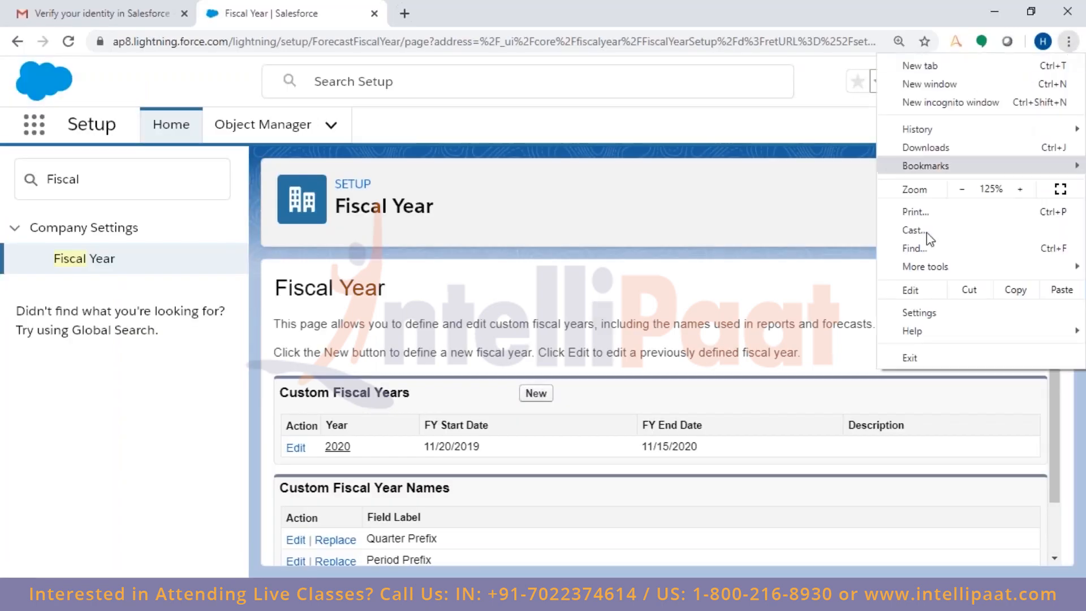
left_click(961, 190)
left_click(962, 190)
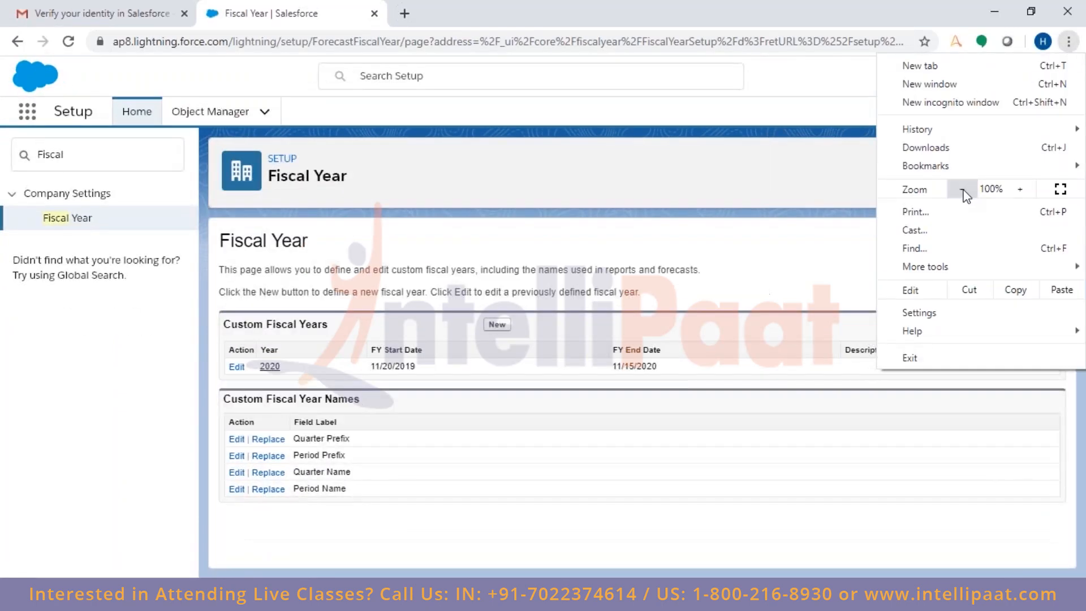
key("Escape")
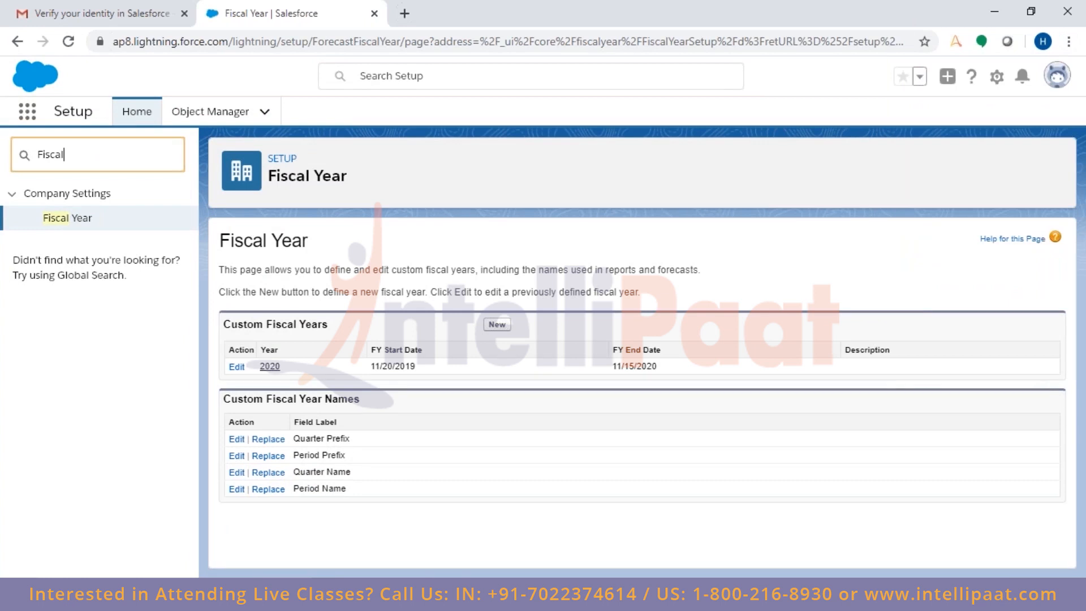
- Replace 'Fiscal' in Quick Find with 'curre', which finds nothing, and return to Notepad
key("BackSpace")
key("BackSpace")
key("BackSpace")
key("BackSpace")
key("BackSpace")
key("BackSpace")
type("curre")
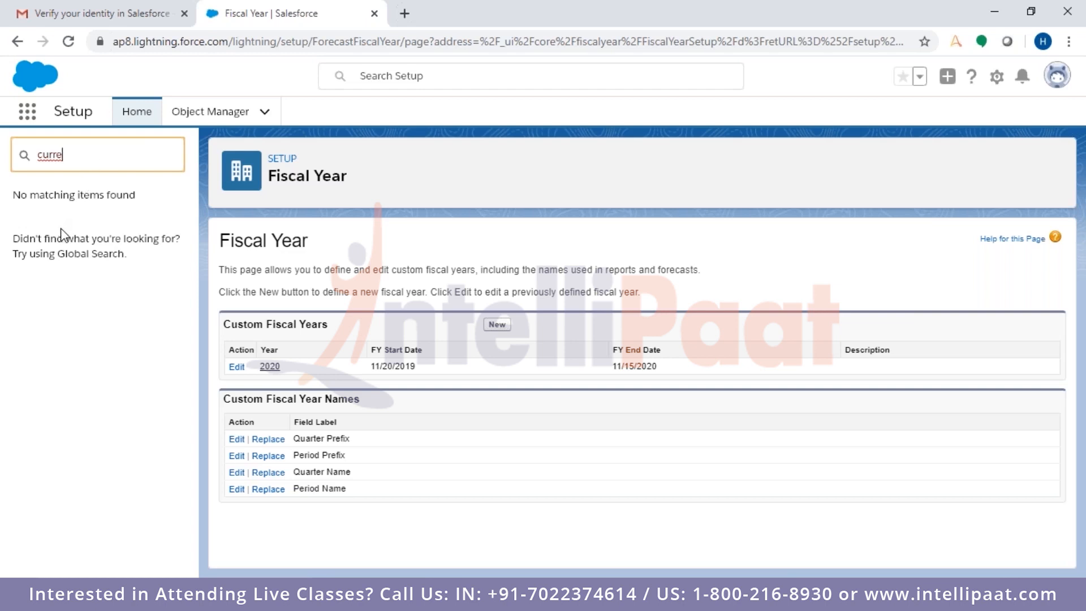
left_click(498, 598)
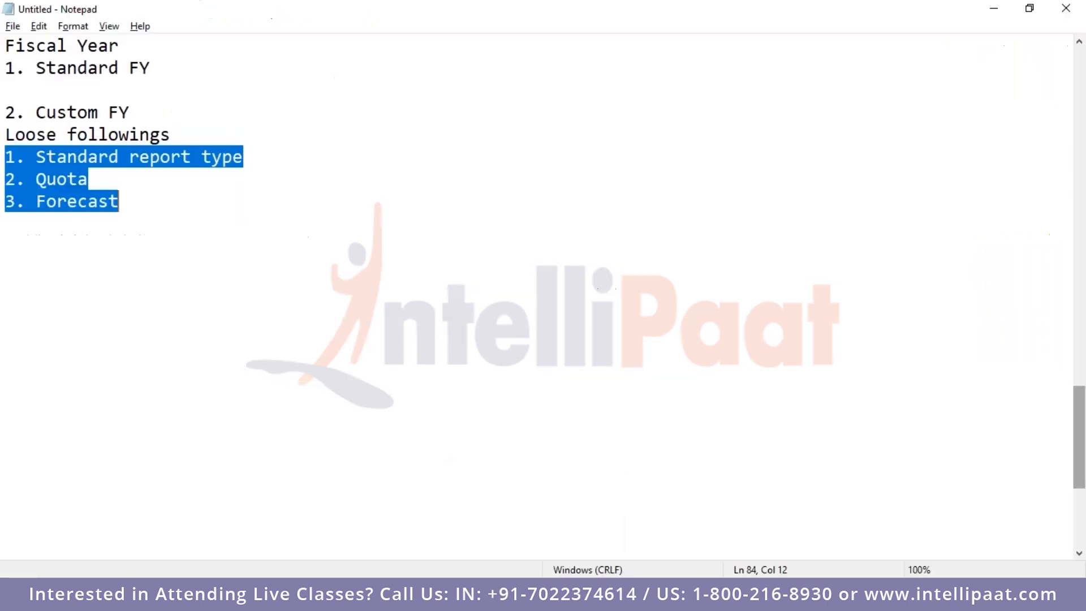
- Add 'Multiple Currencies ->' with numbered lines 1. Corporate, 2. Active, 3. Inactive
left_click(6, 246)
type("Multi")
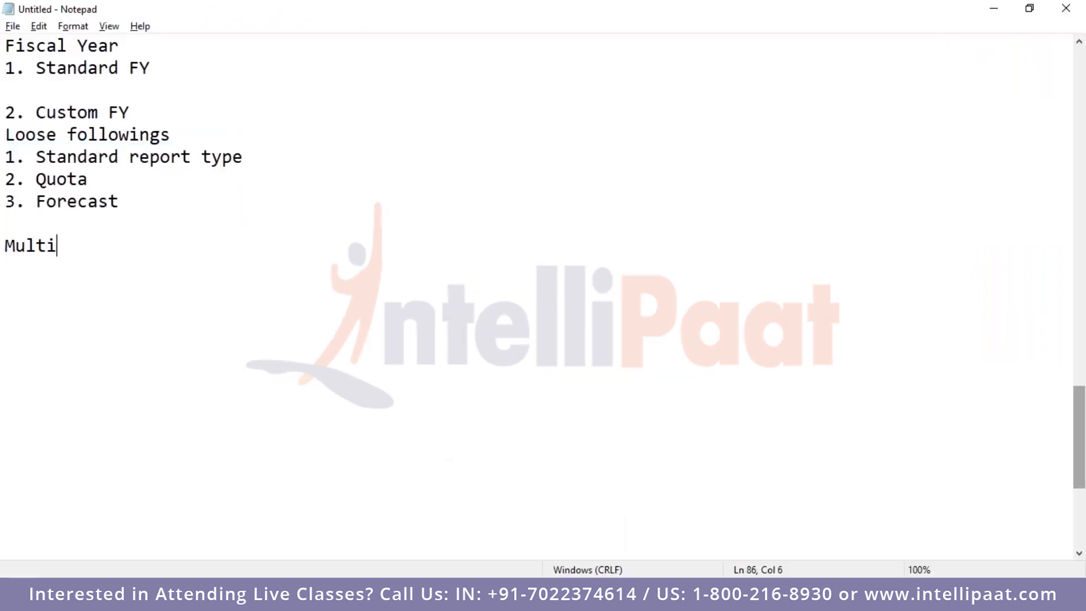
type("ple Currencies ->")
key("Return")
type("1. Corporate")
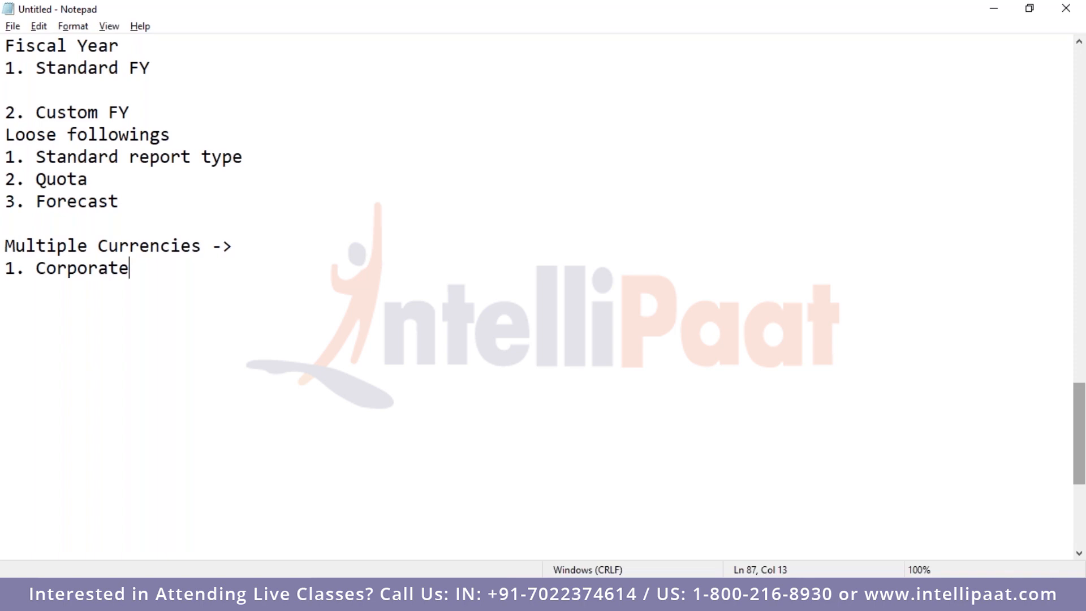
key("Return")
type("2. A")
type(" tive")
key("Left")
key("Left")
key("Left")
key("Left")
key("BackSpace")
type("c")
key("End")
key("Return")
type("3. Inactive")
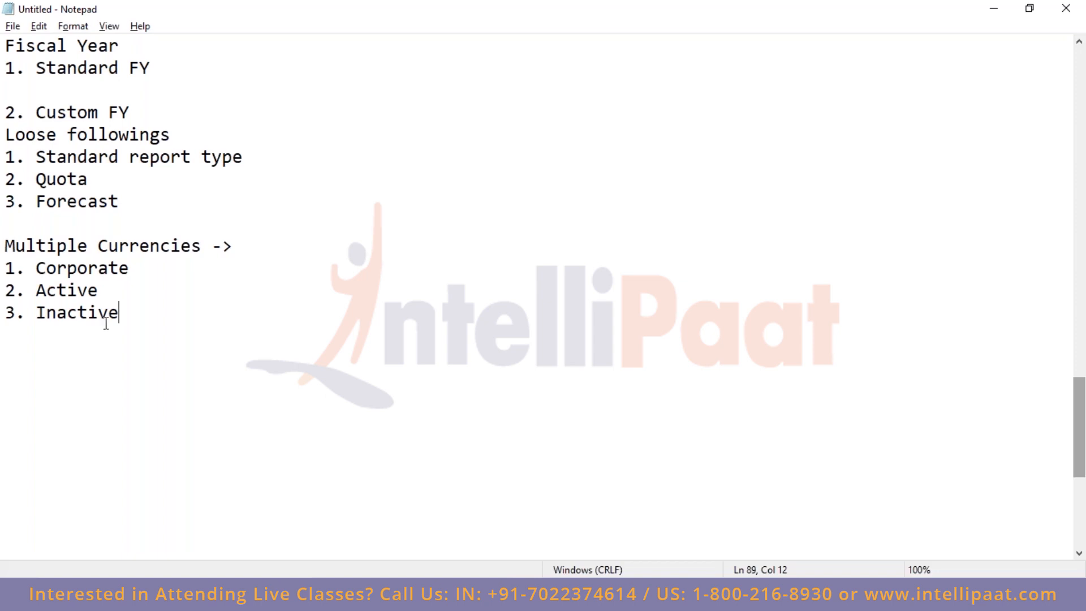
- Add the line 'Conversion Rate -> Corporate Currencies' below the currency list
left_click(35, 312)
left_click_drag(35, 312, 124, 313)
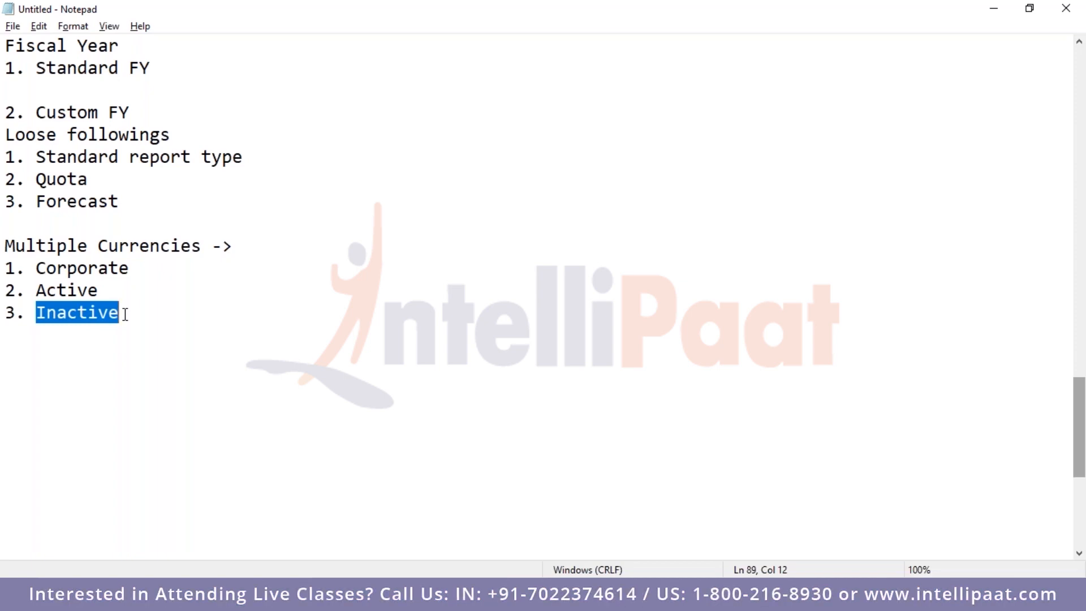
left_click(125, 315)
key("Return")
key("Return")
type("Conversion Rate")
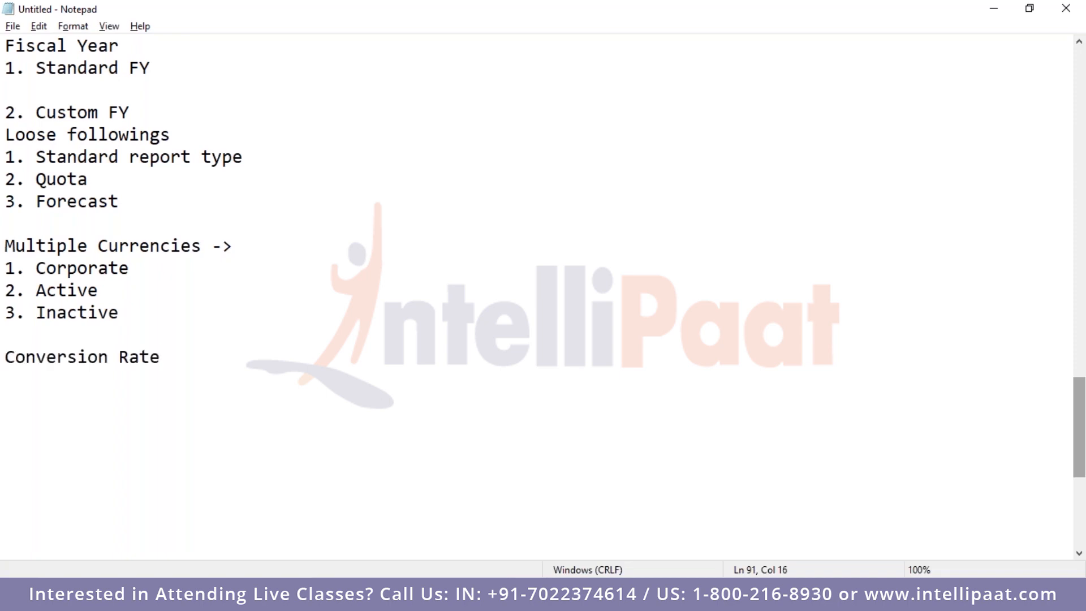
type(" -> Corporate")
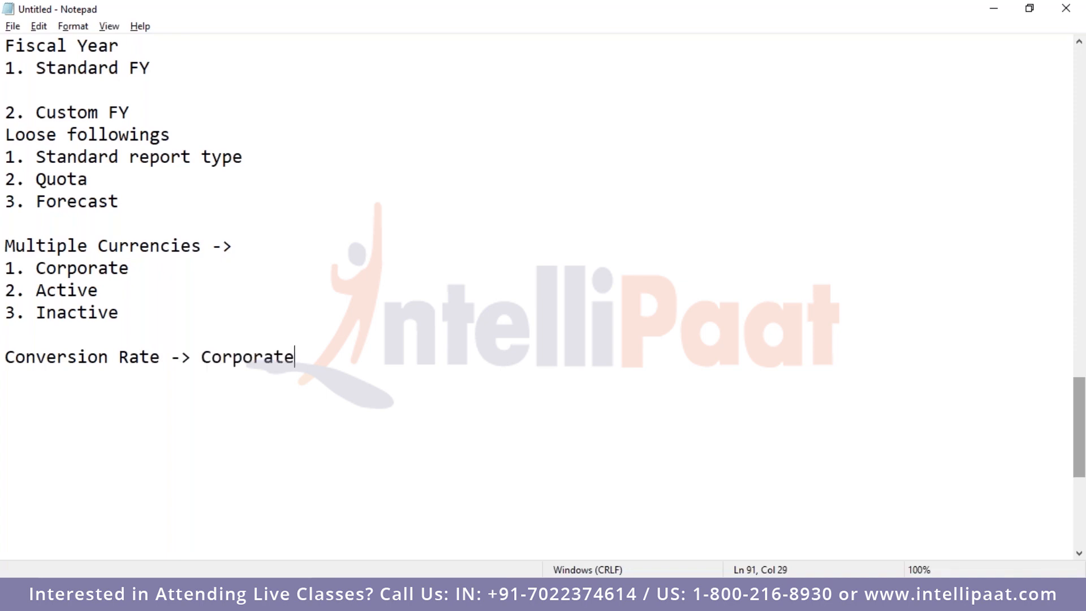
type(" Currencies")
- Highlight 'Corporate Currencies', close File Explorer, and start a fresh line below
key("Up")
key("Up")
key("Up")
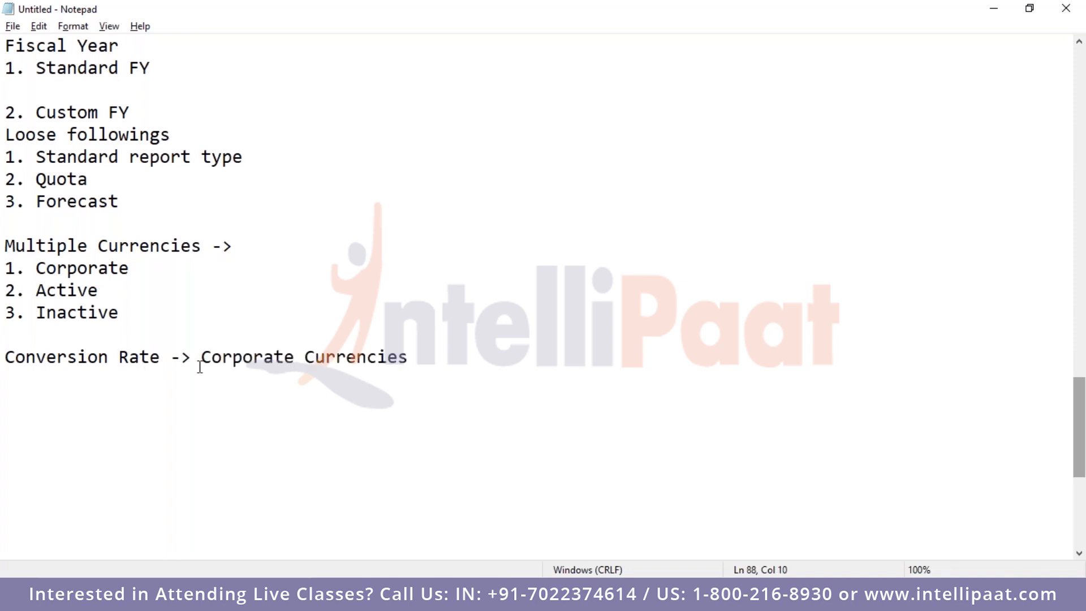
left_click(201, 357)
left_click_drag(201, 356, 415, 360)
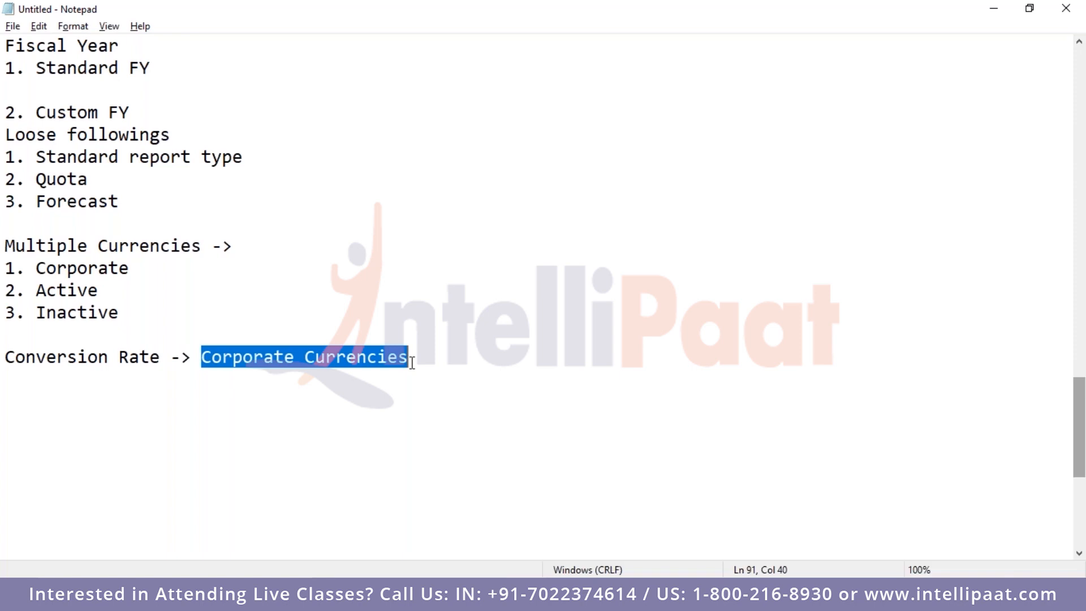
key("Down")
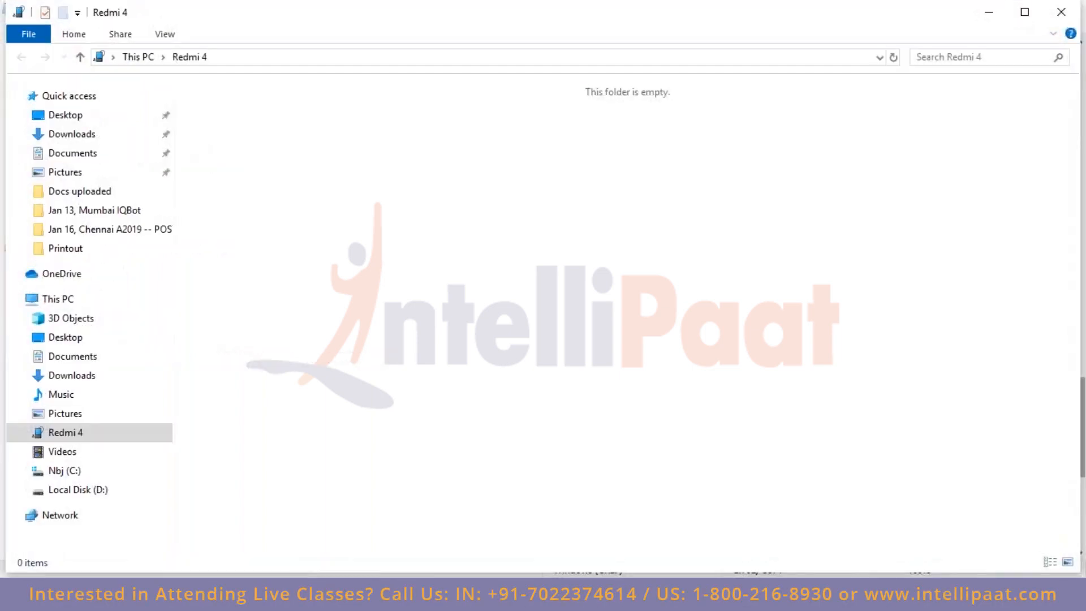
left_click(1061, 11)
key("Return")
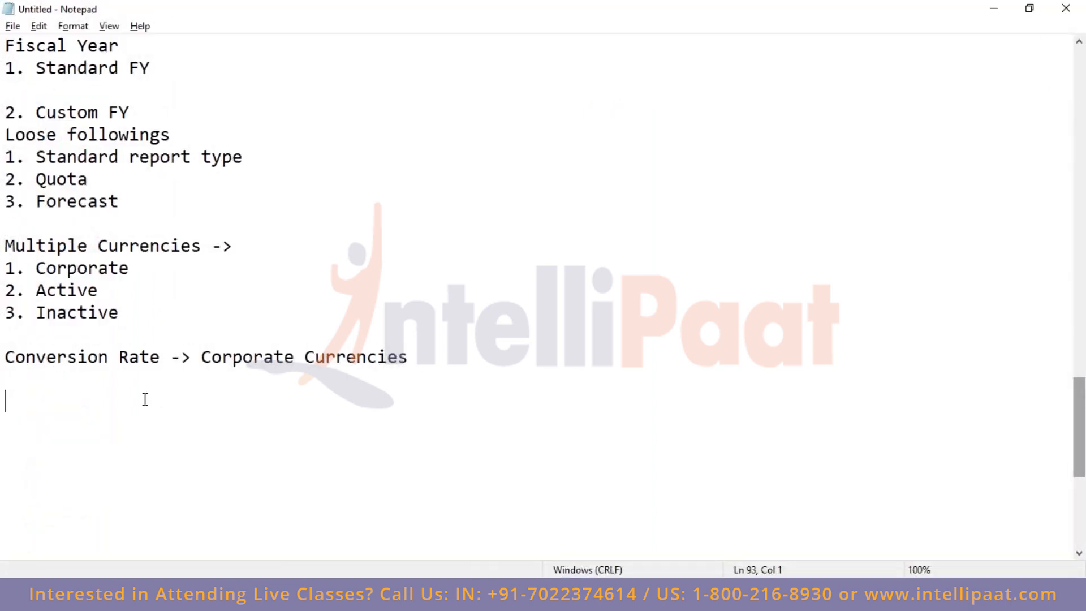
- Add 'Flat rate for a day' with a 'trading rate' line above it, then select the flat rate line
type("Flat rate for a day")
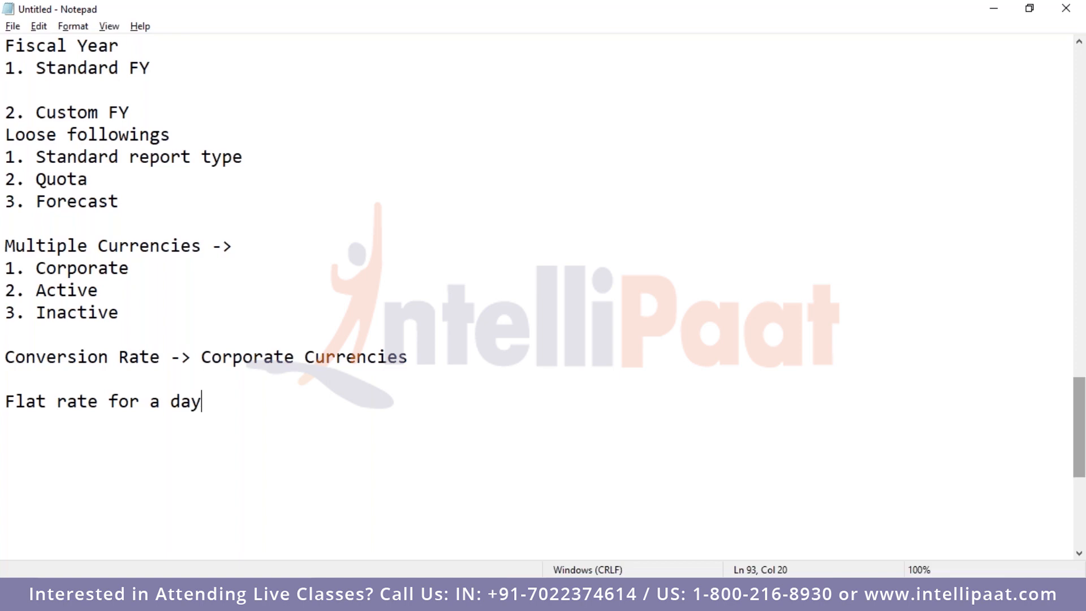
left_click(5, 379)
key("Return")
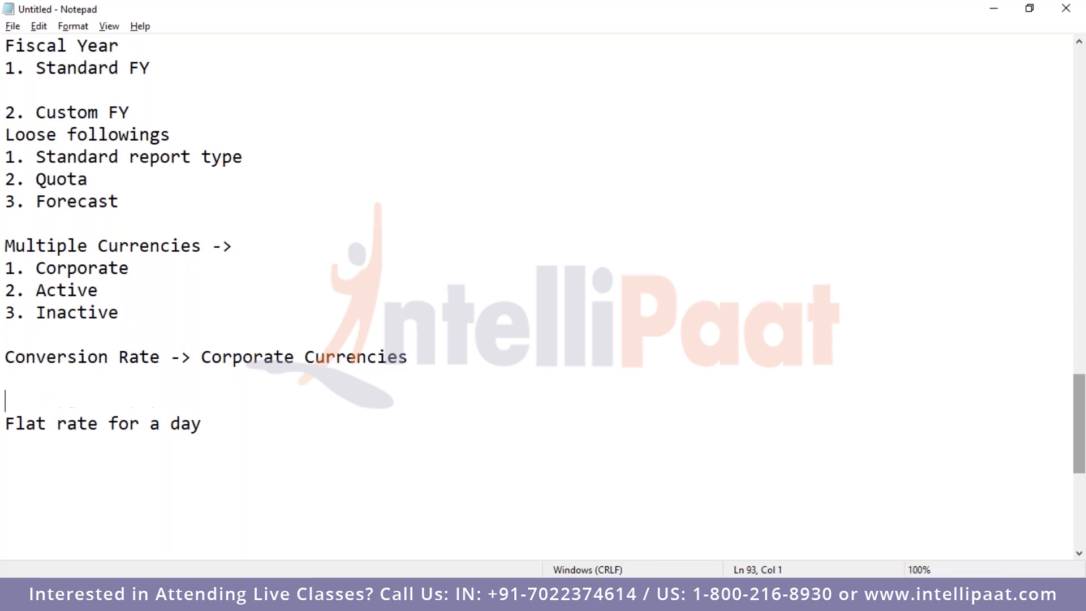
type("trading rate")
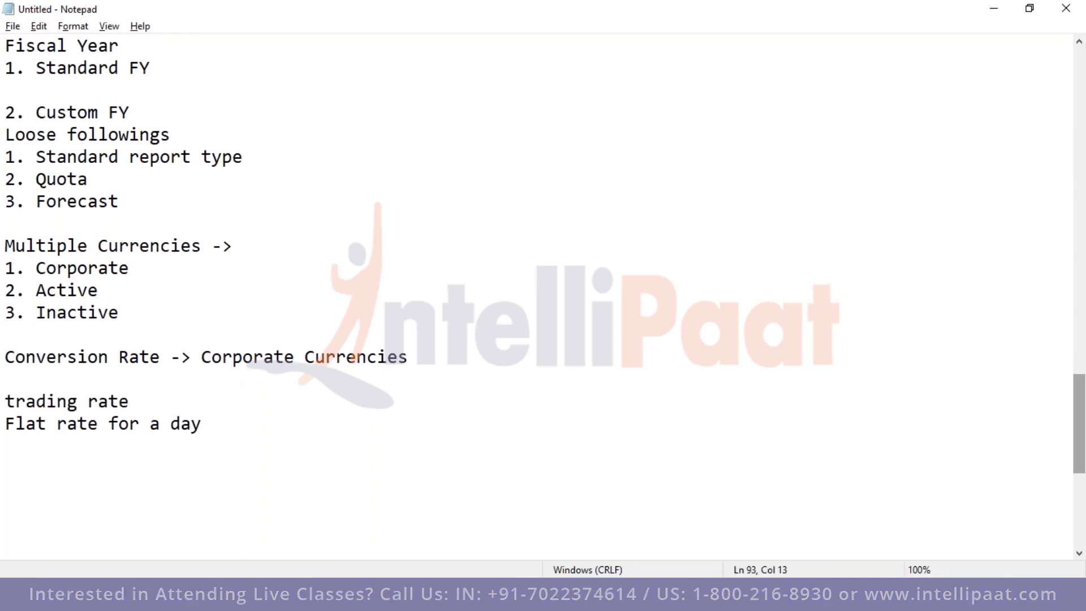
left_click(6, 423)
key("shift+Down")
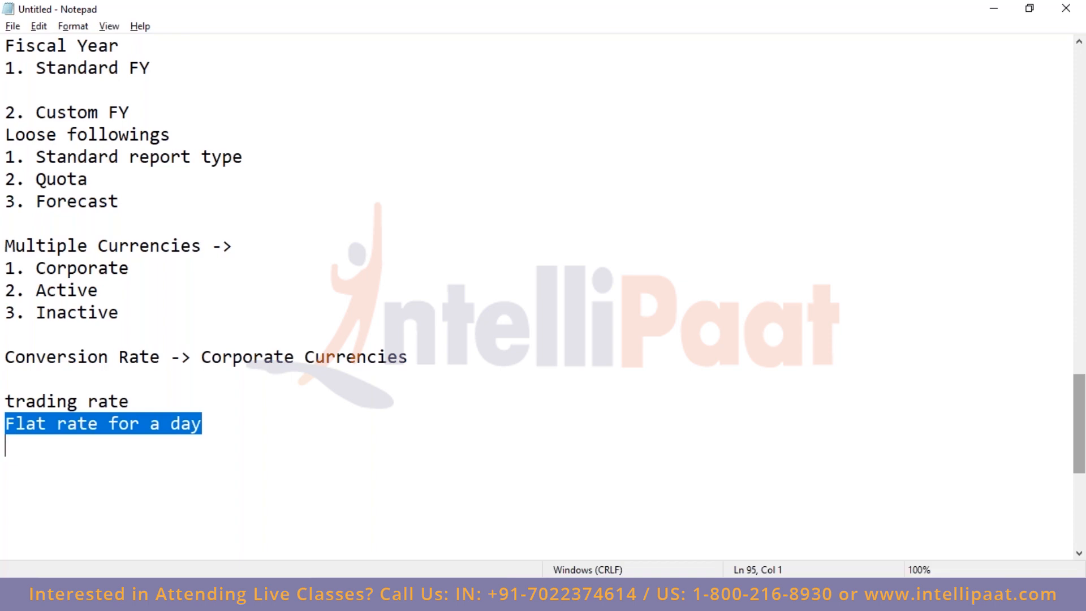
- Prefix the flat rate line with 'fin instt -' and add 'Corporate -> falt rate weekly/monthly/qty/yrly' below
key("Up")
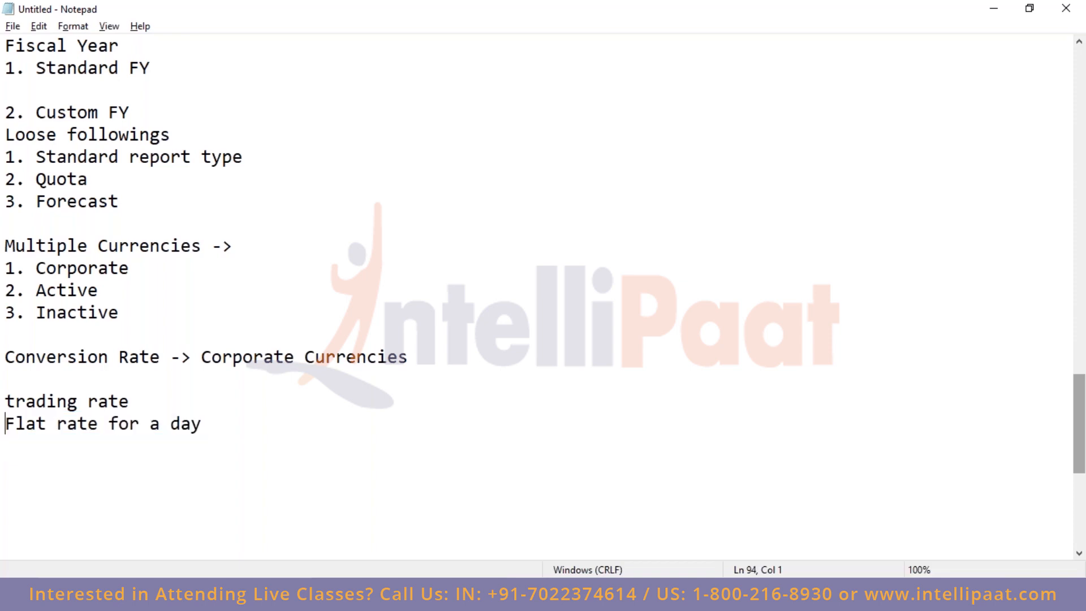
type("fin")
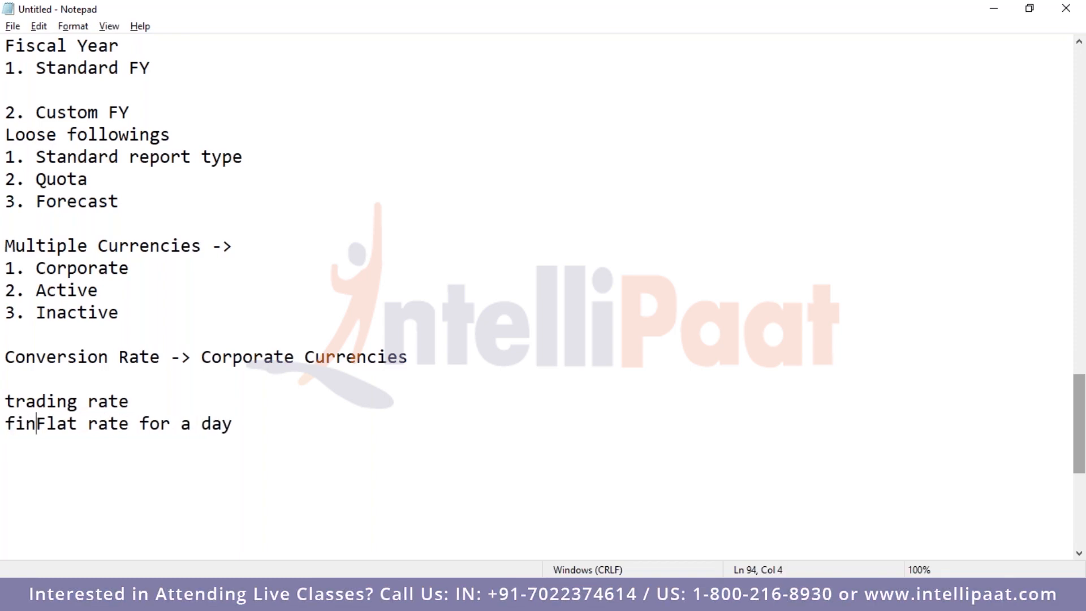
type(" instt -")
key("Down")
type("C")
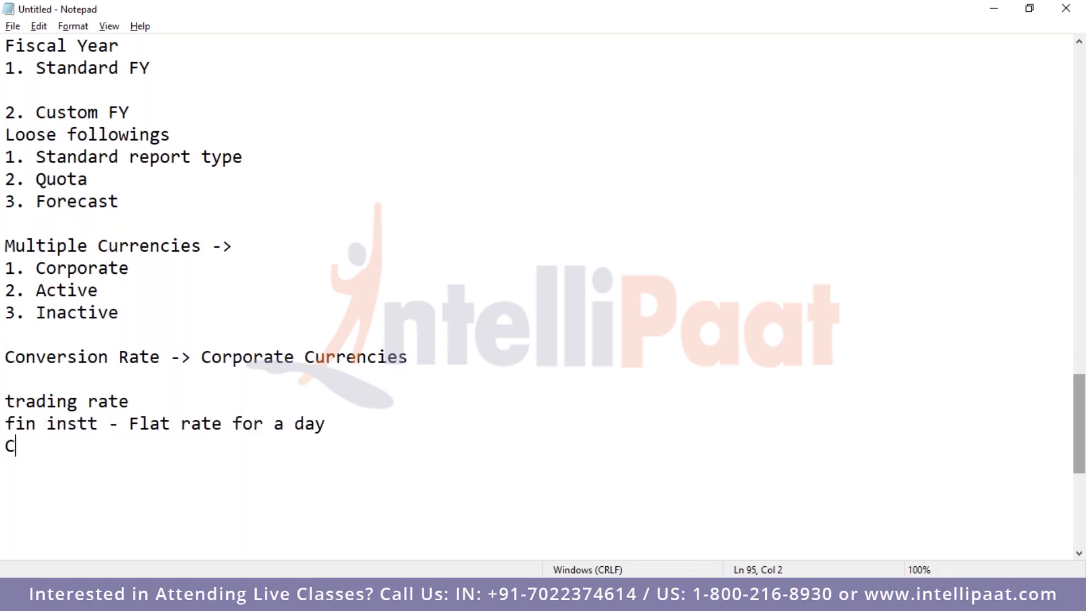
type("orporate -> falt rate")
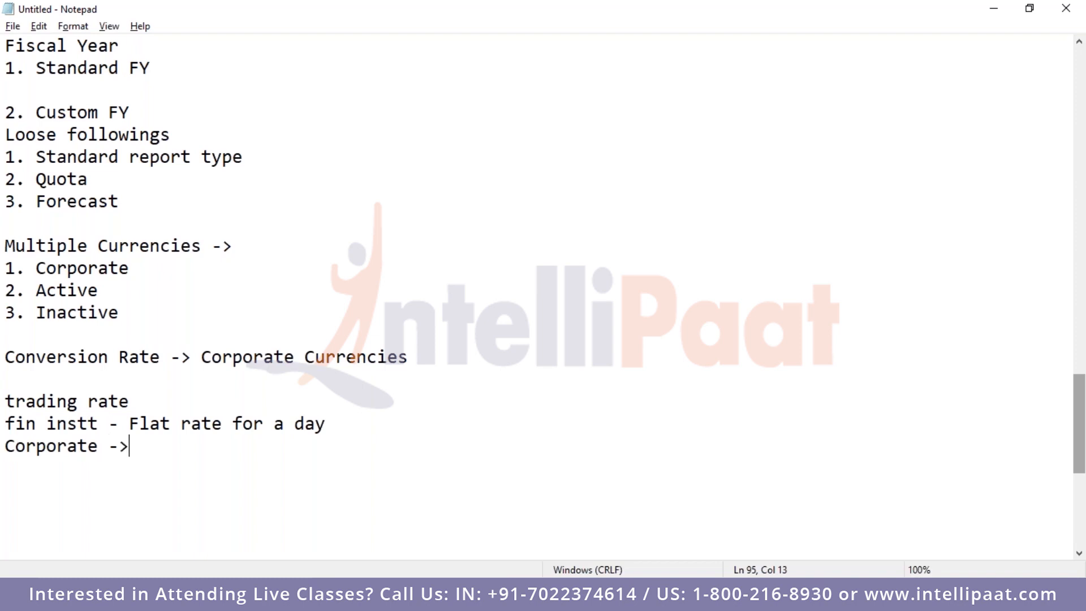
type(" week")
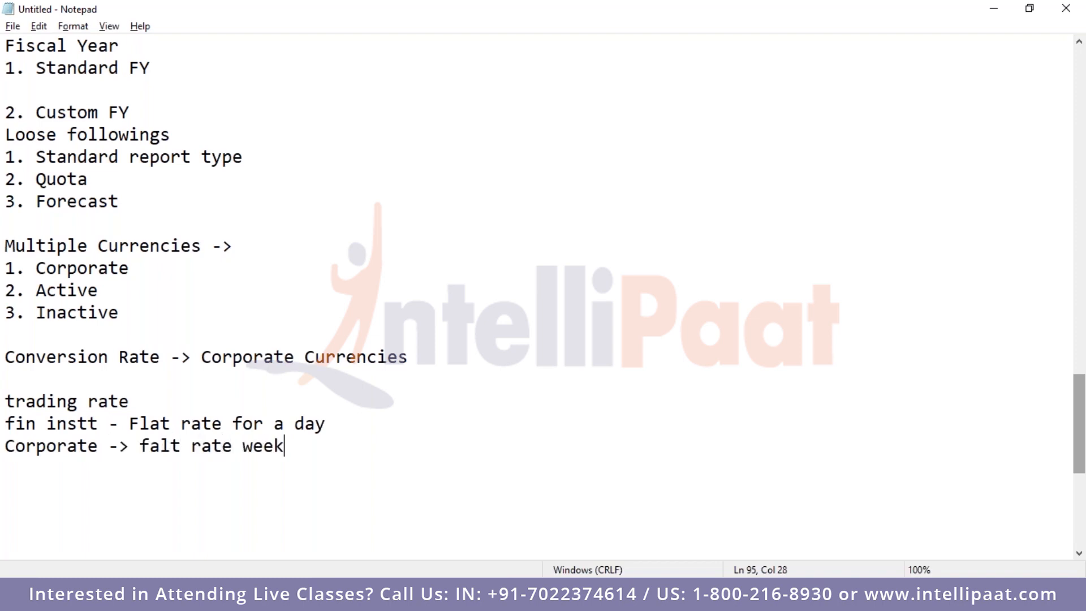
type("ly/mon")
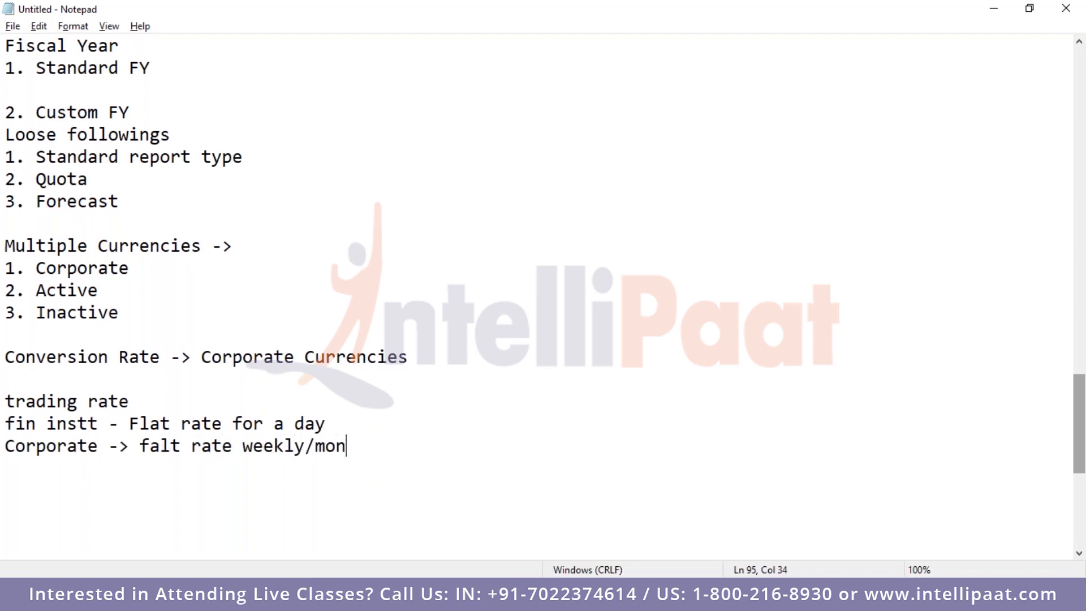
type("thly/qty")
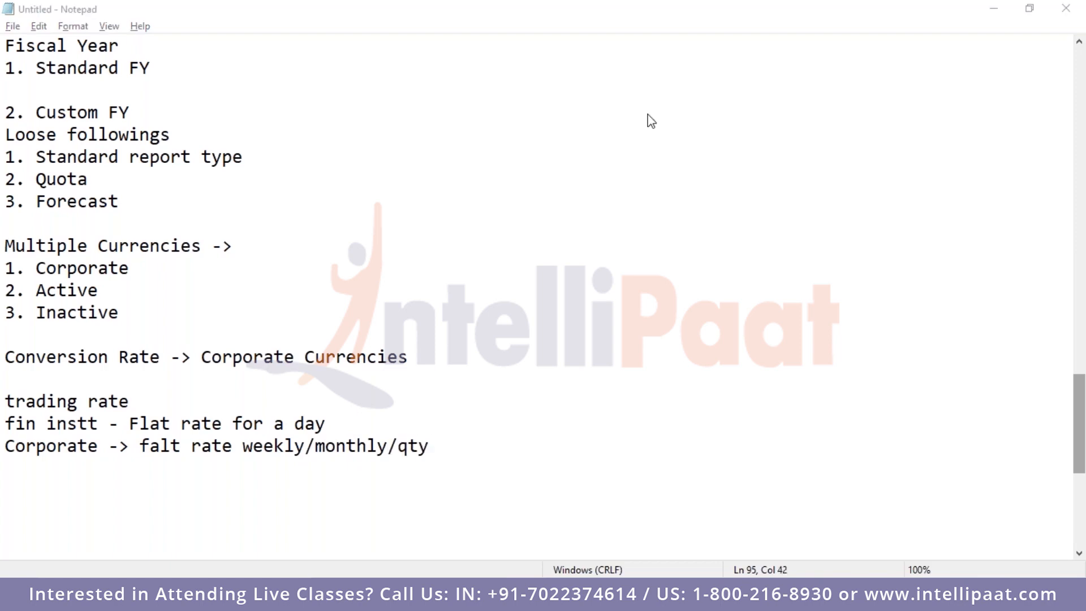
type("/yrl")
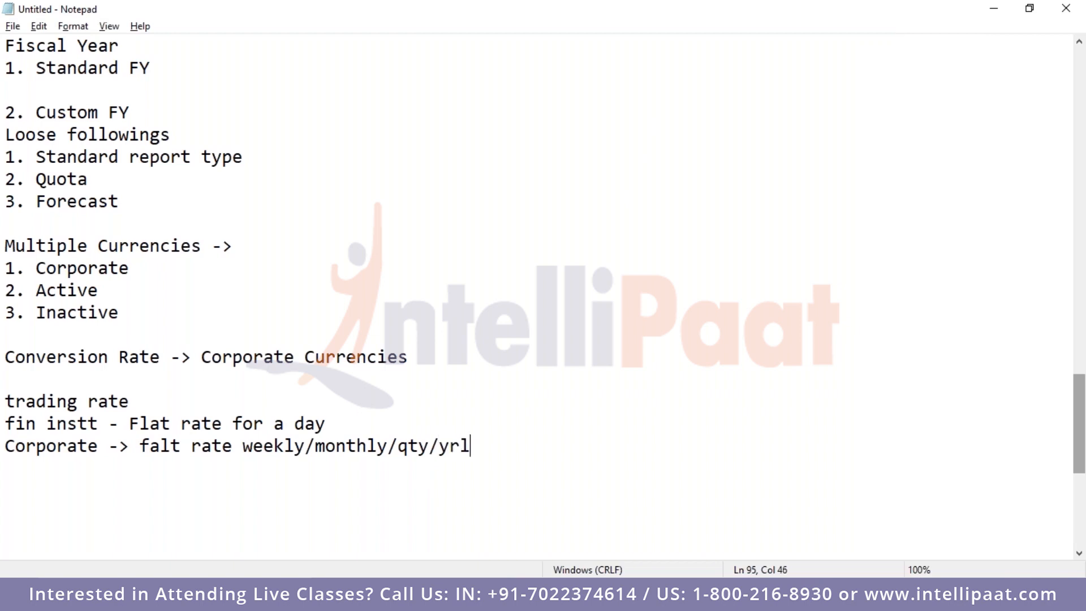
type("y")
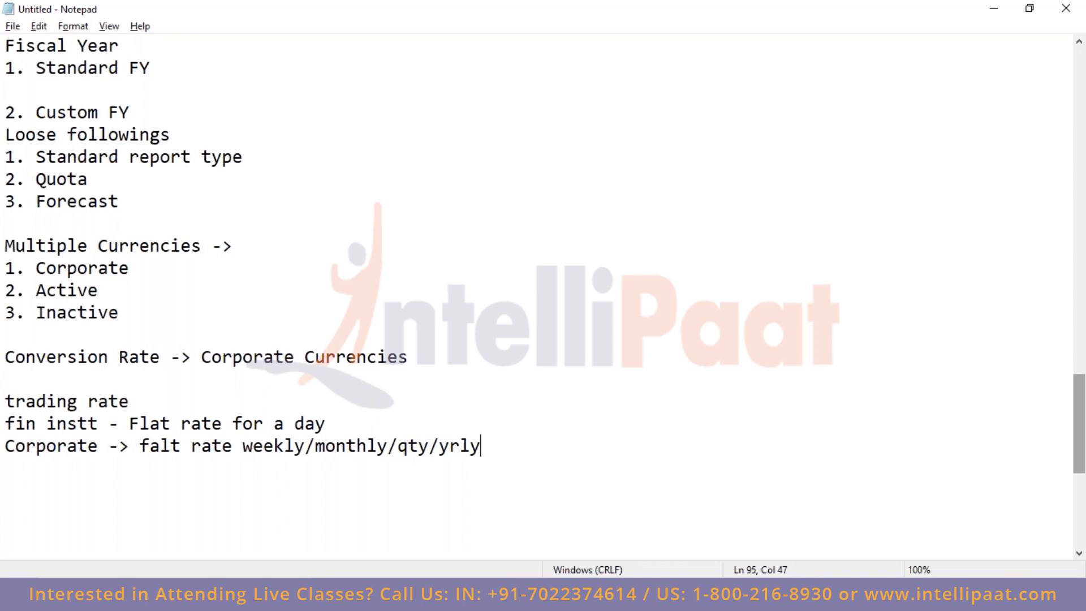
key("Home")
key("Up")
key("Up")
key("Up")
key("Up")
key("shift+Down")
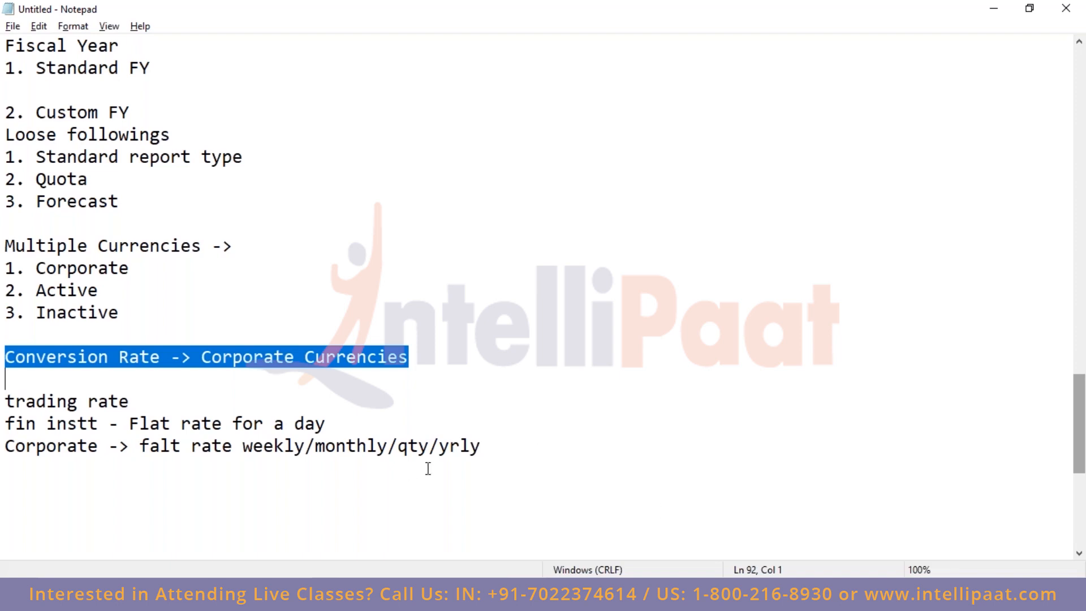
left_click_drag(483, 446, 8, 449)
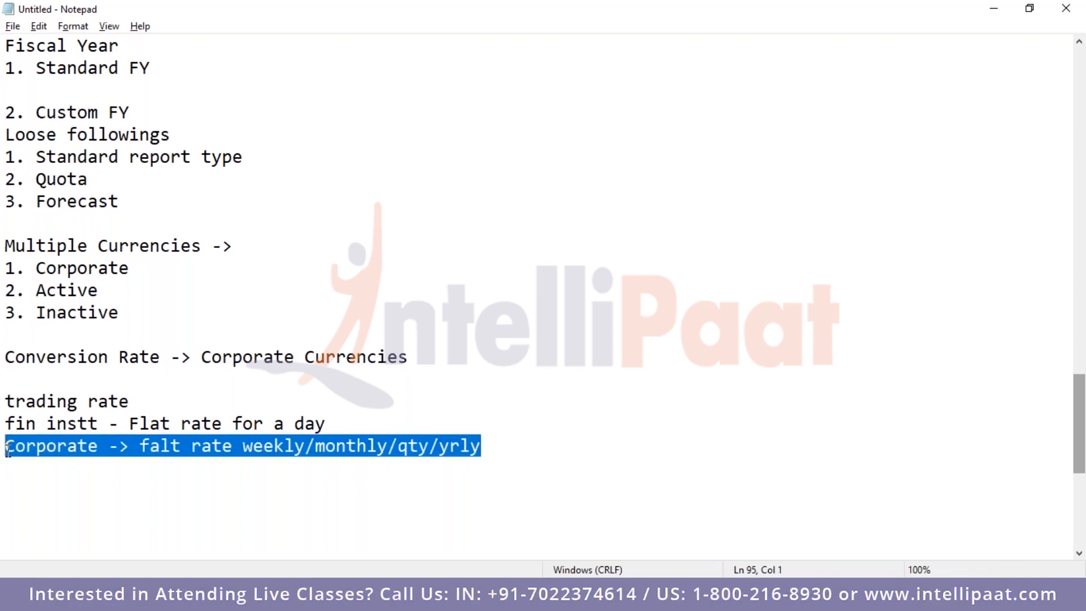
left_click_drag(35, 289, 121, 305)
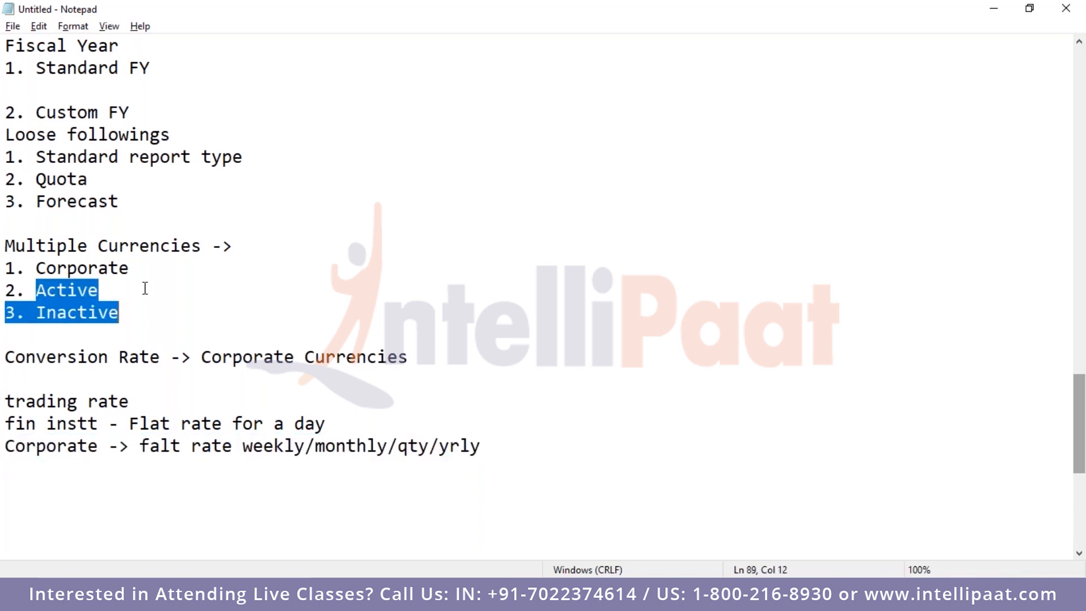
left_click_drag(201, 357, 408, 357)
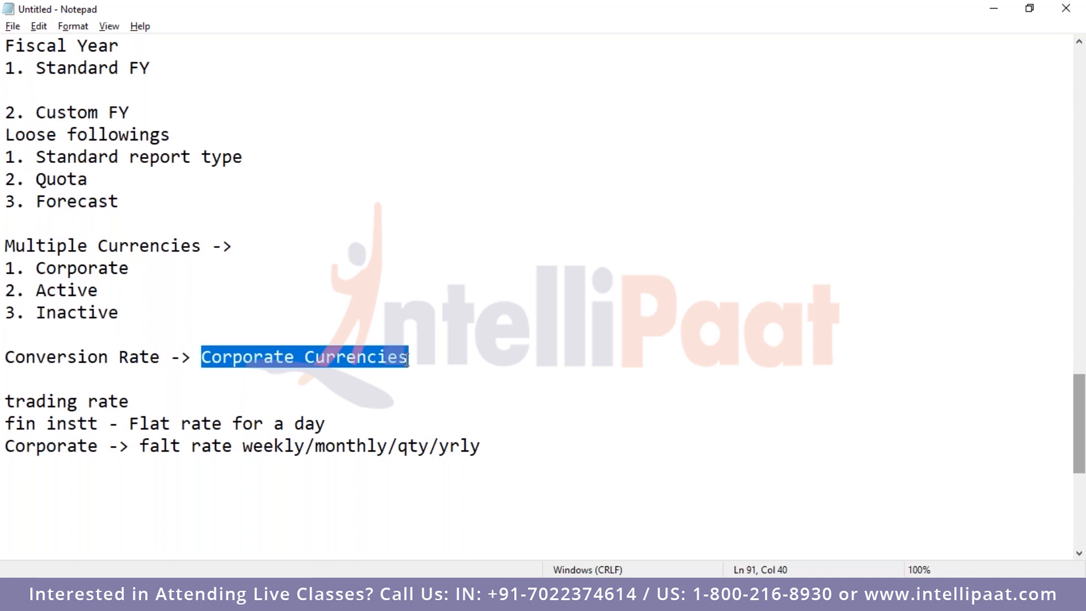
- Tag the currency list: Corporate USD, Active (YEN, INR), Inactive (EURO)
key("Up")
key("Up")
key("Up")
key("Up")
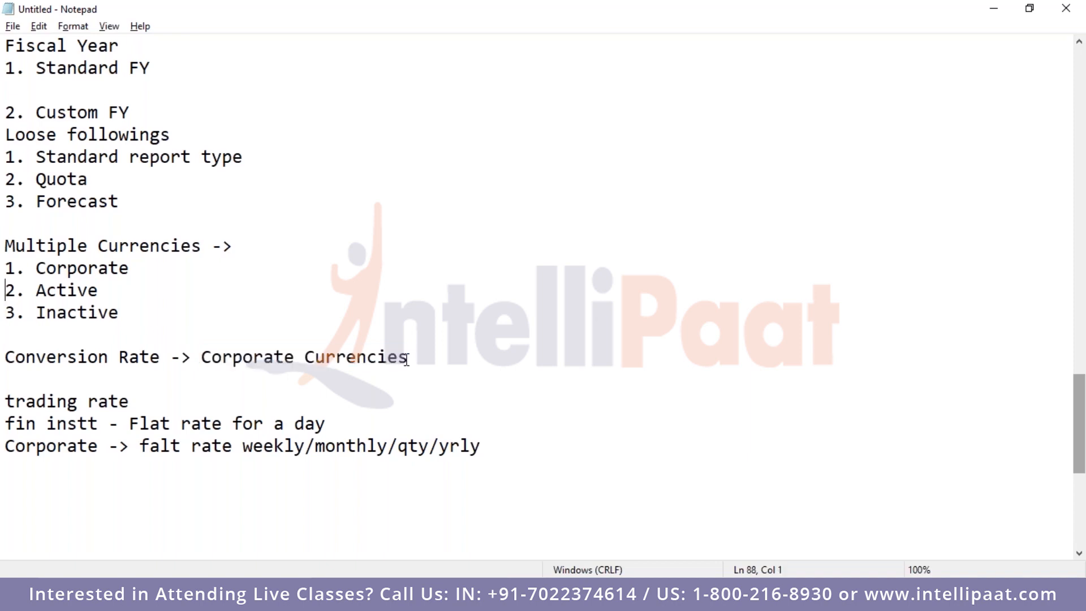
key("End")
type("USD")
key("Up")
key("Down")
key("Down")
type("(YEN, INR)")
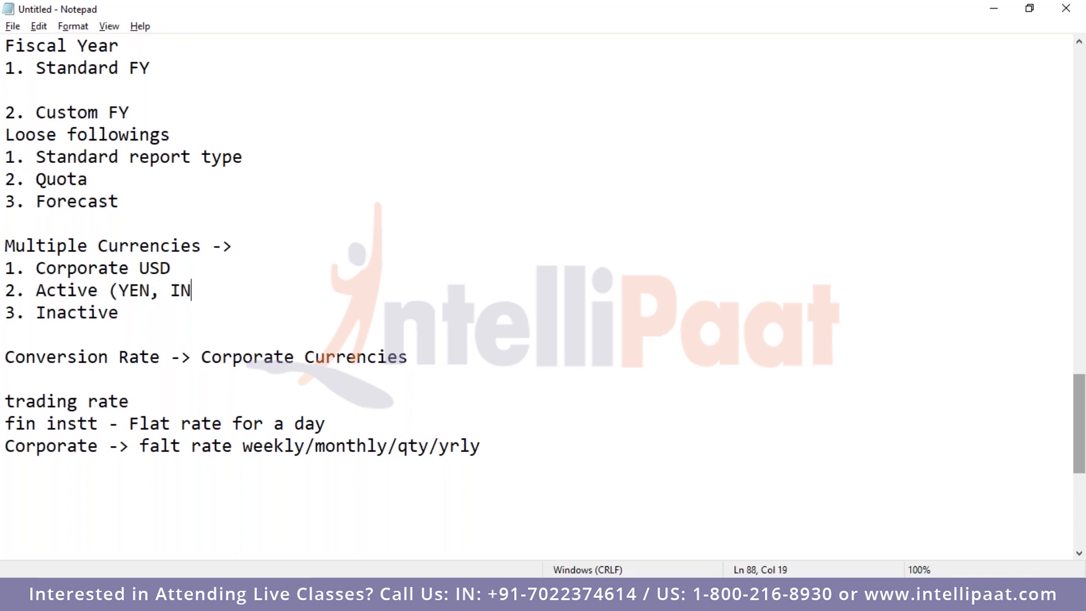
key("Down")
type("(EURO)")
- Add rate lines '1 USd = ... INR' and '1 USD = ... Yen', then return to Salesforce
key("Down")
key("Down")
key("Down")
key("Down")
key("Down")
key("Down")
key("Down")
key("Down")
key("Return")
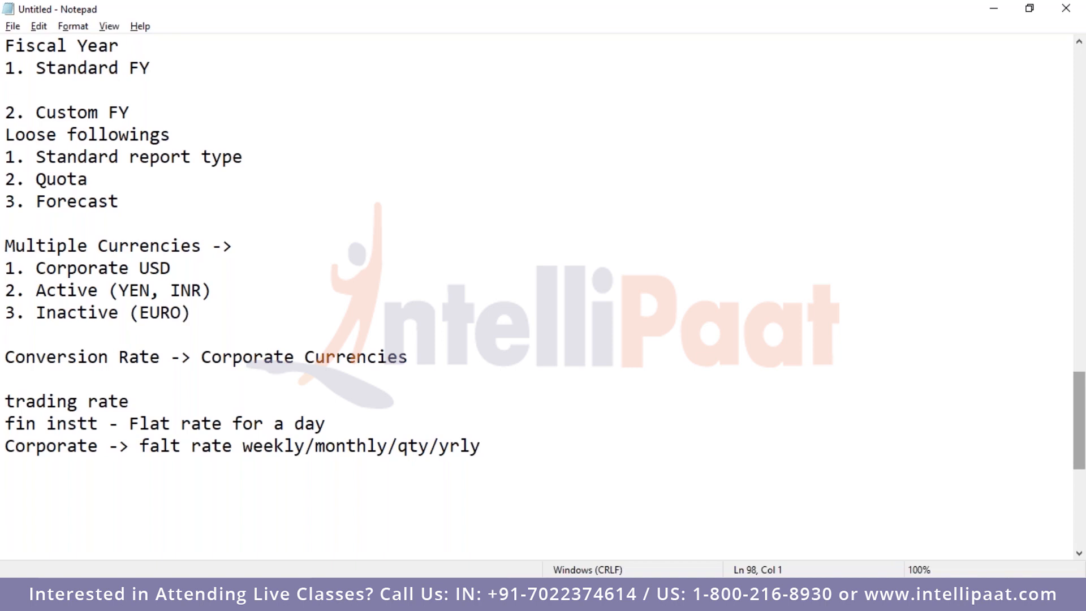
type("1USd =")
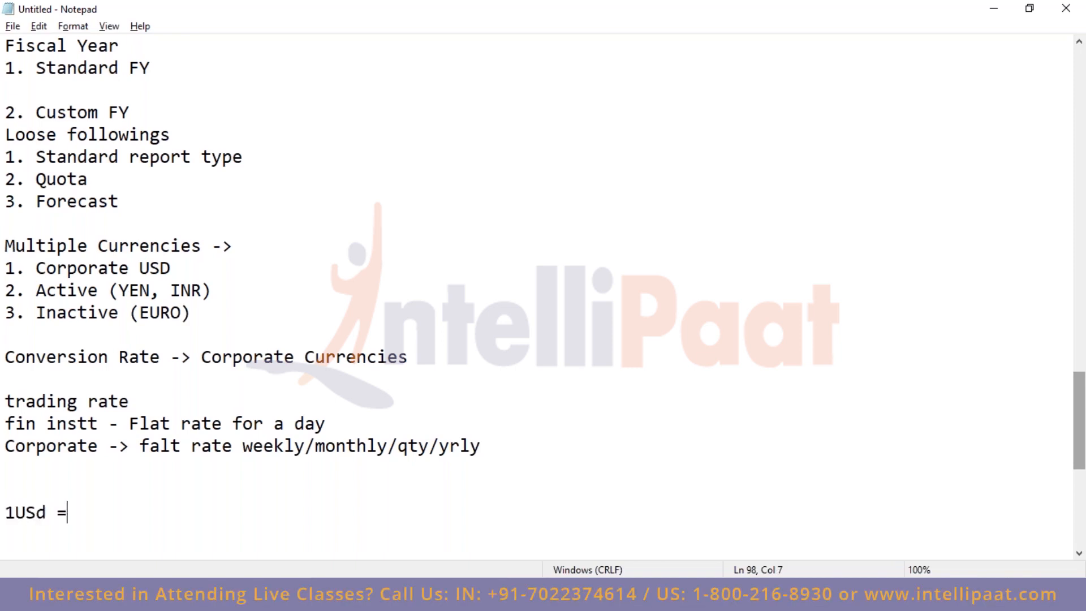
type(" ... INR")
key("Return")
type("i USD = ")
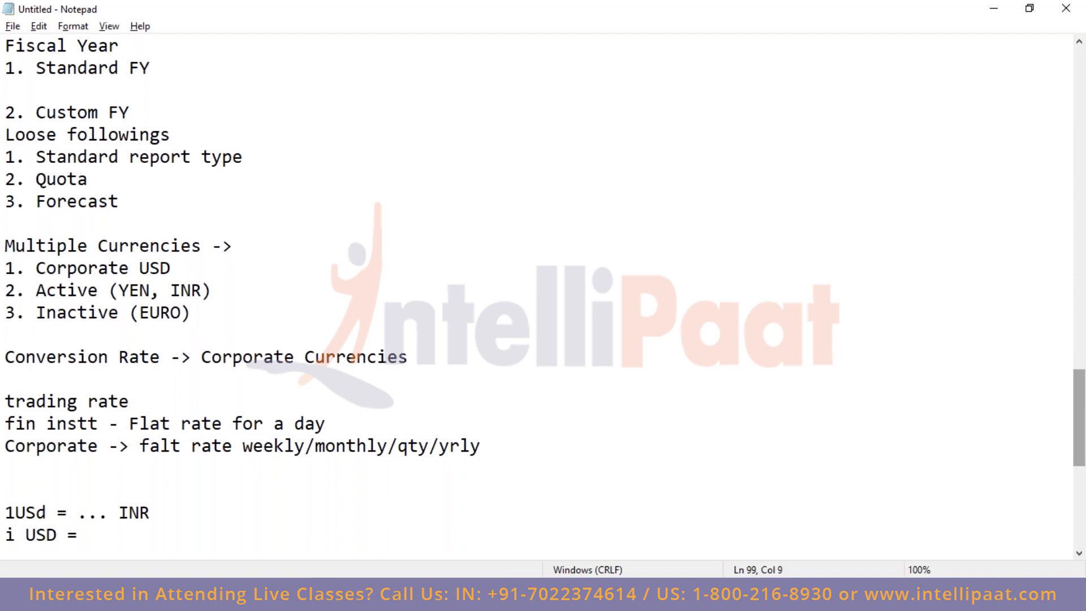
type("... Y")
type("es///")
key("BackSpace")
key("BackSpace")
key("BackSpace")
key("BackSpace")
type("n")
key("Return")
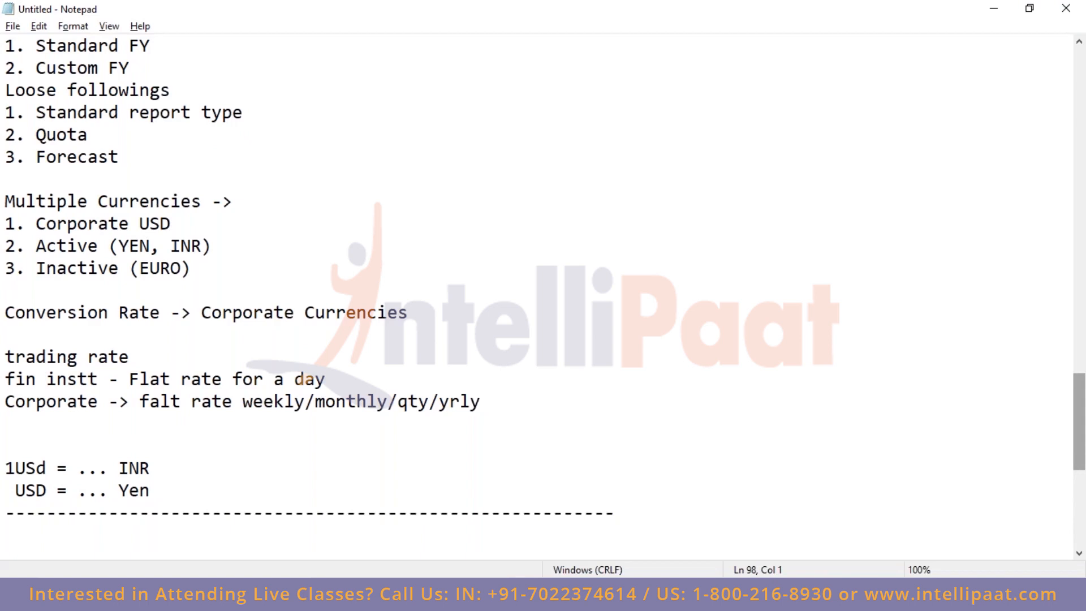
type("1")
left_click(16, 467)
key("Down")
key("Down")
key("Down")
scroll(538, 294, "down", 6)
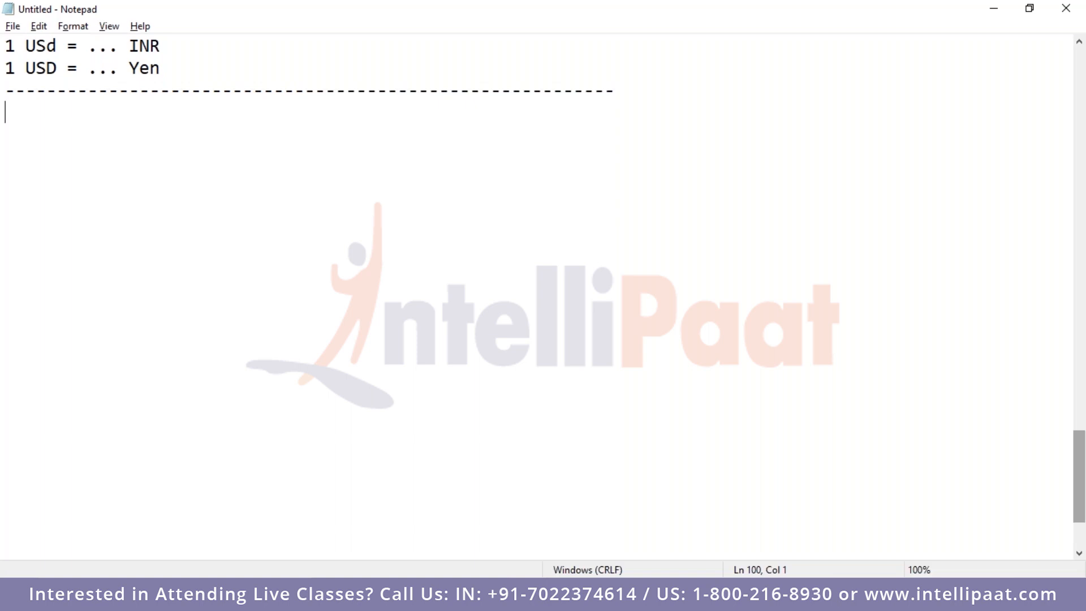
key("alt+Tab")
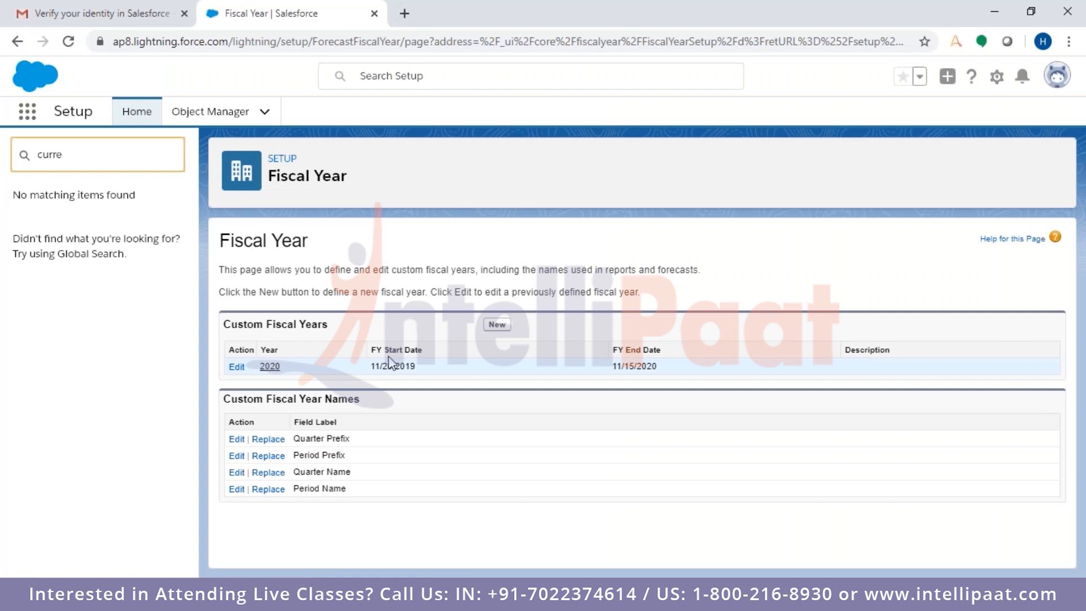
- Search Setup for 'company', edit Company Information, and scroll to Currency Settings to activate Multiple Currencies
key("BackSpace")
key("BackSpace")
key("BackSpace")
key("BackSpace")
key("BackSpace")
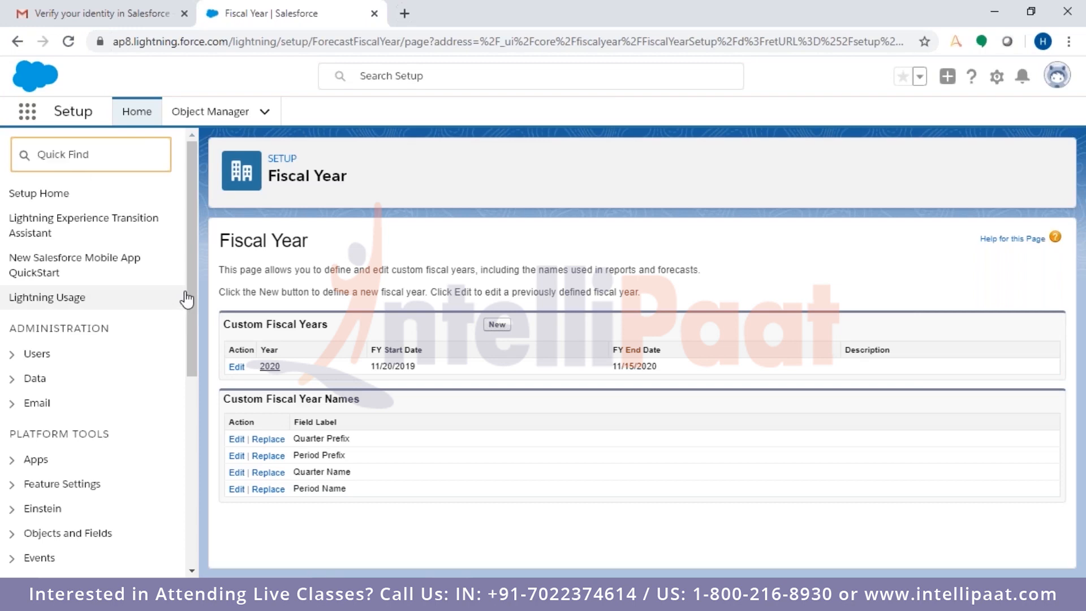
left_click_drag(190, 294, 198, 405)
scroll(108, 156, "up", 5)
left_click(108, 156)
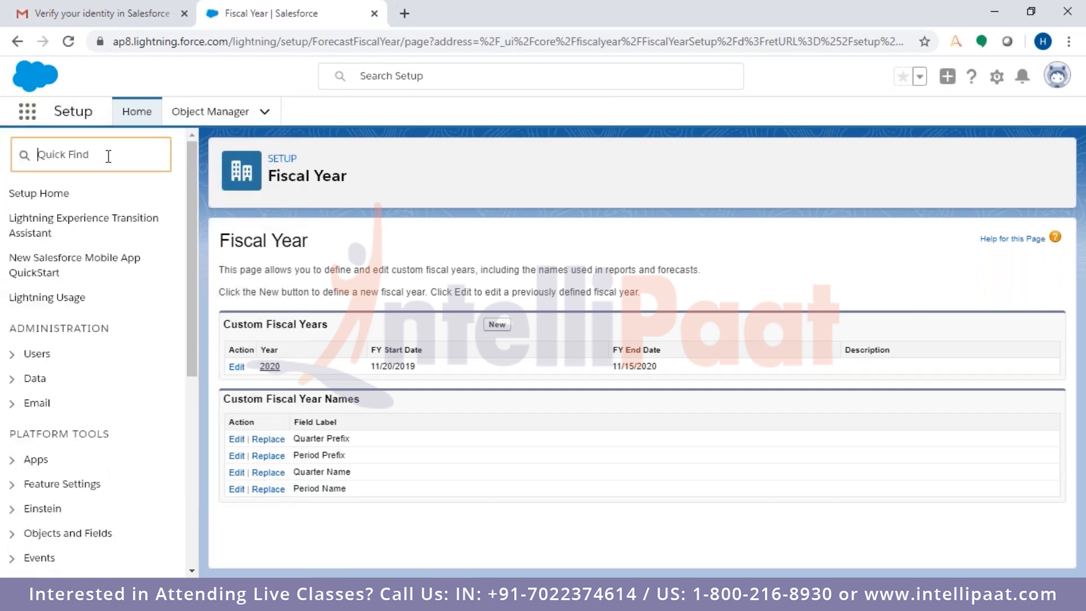
type("company")
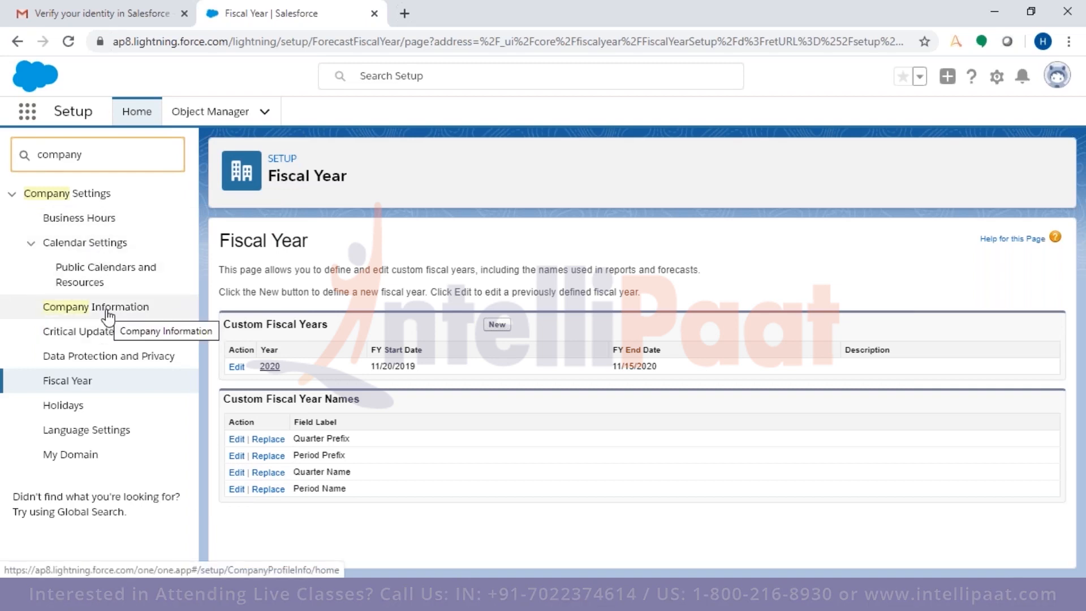
left_click(107, 312)
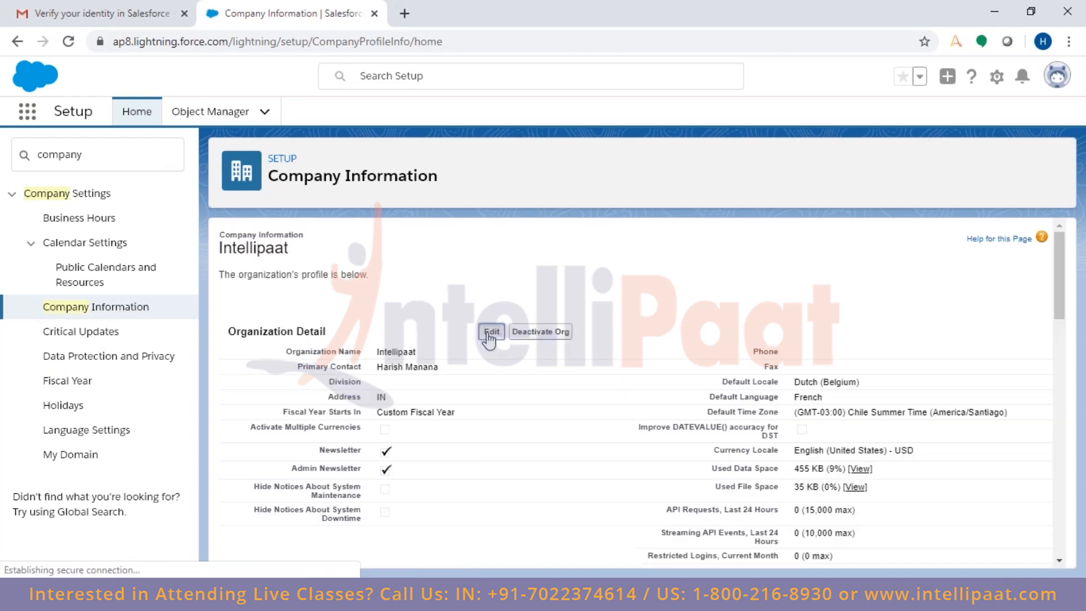
left_click(491, 264)
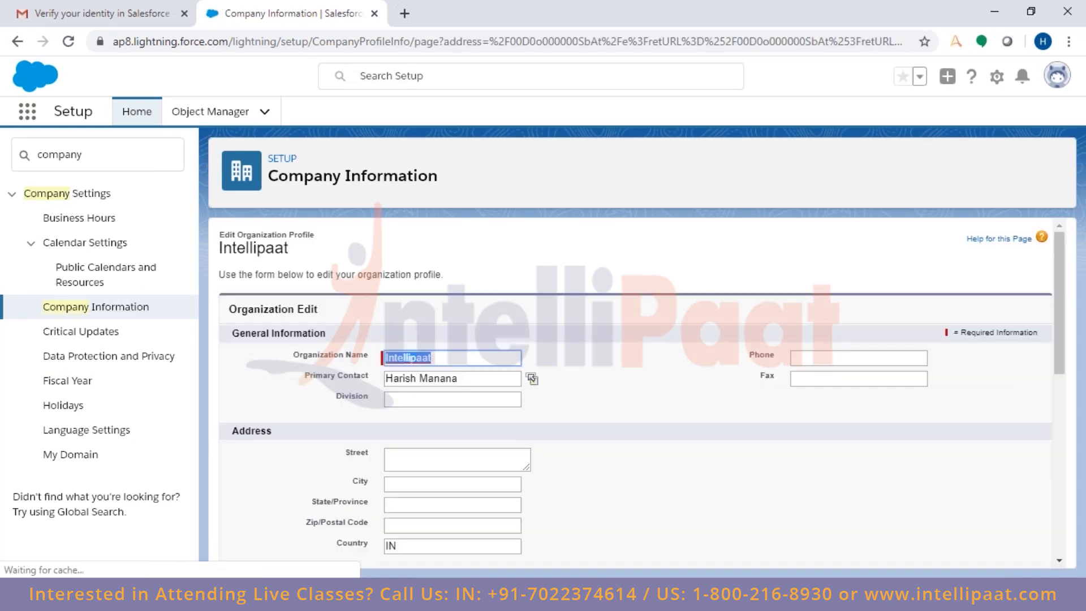
scroll(635, 392, "down", 15)
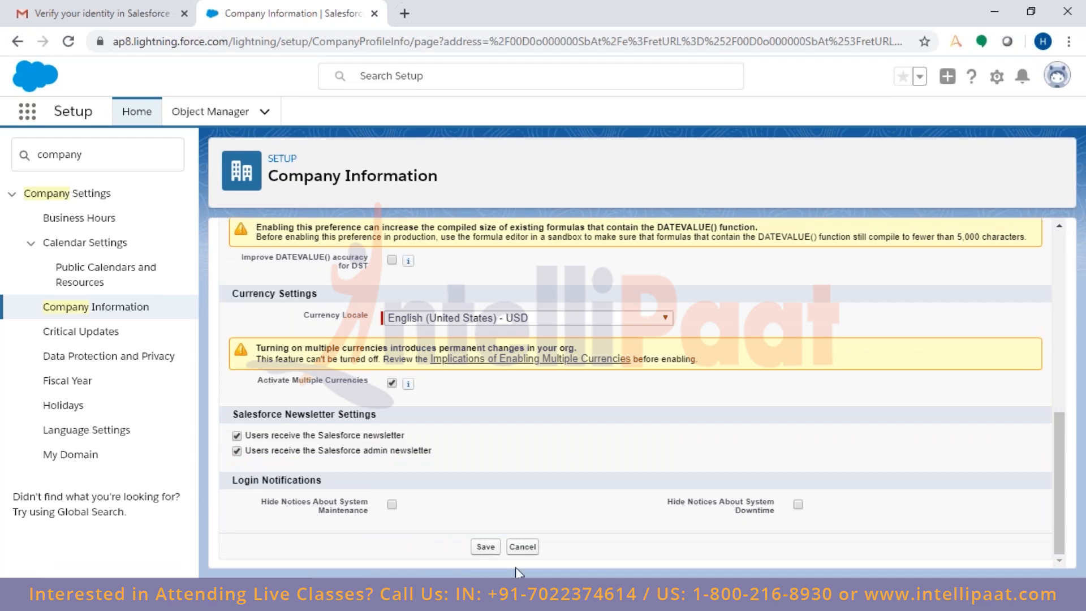
right_click(28, 118)
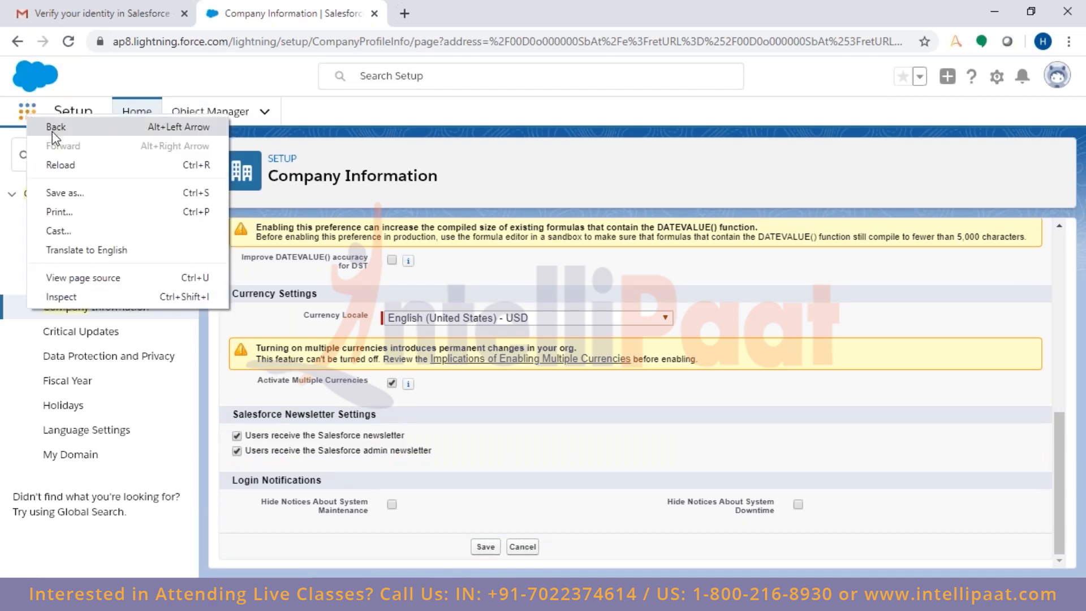
- Open the Sales app in a new browser tab from the App Launcher
left_click(351, 108)
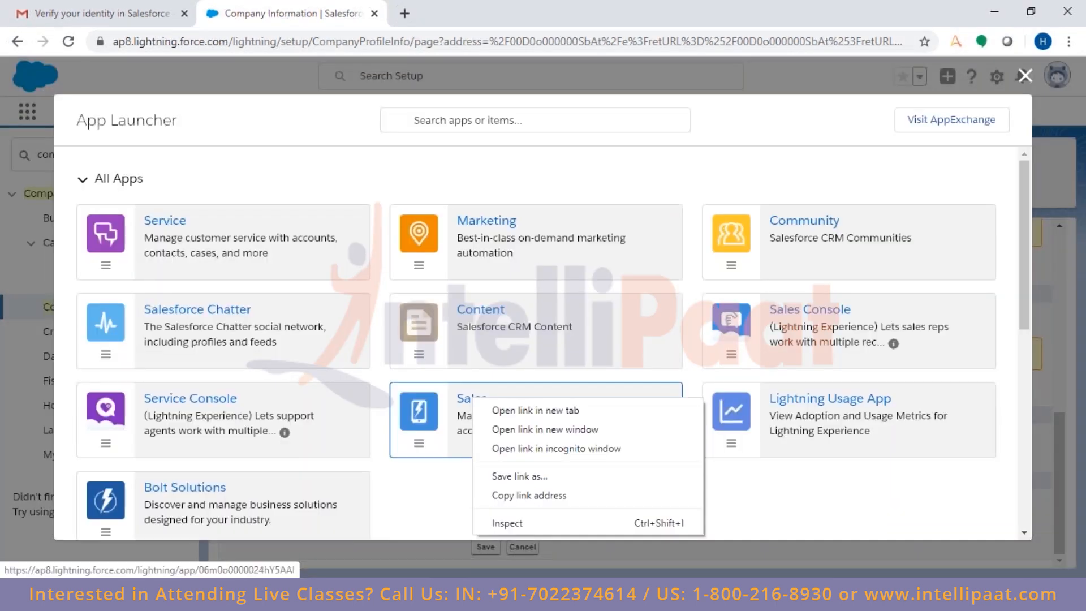
left_click(520, 410)
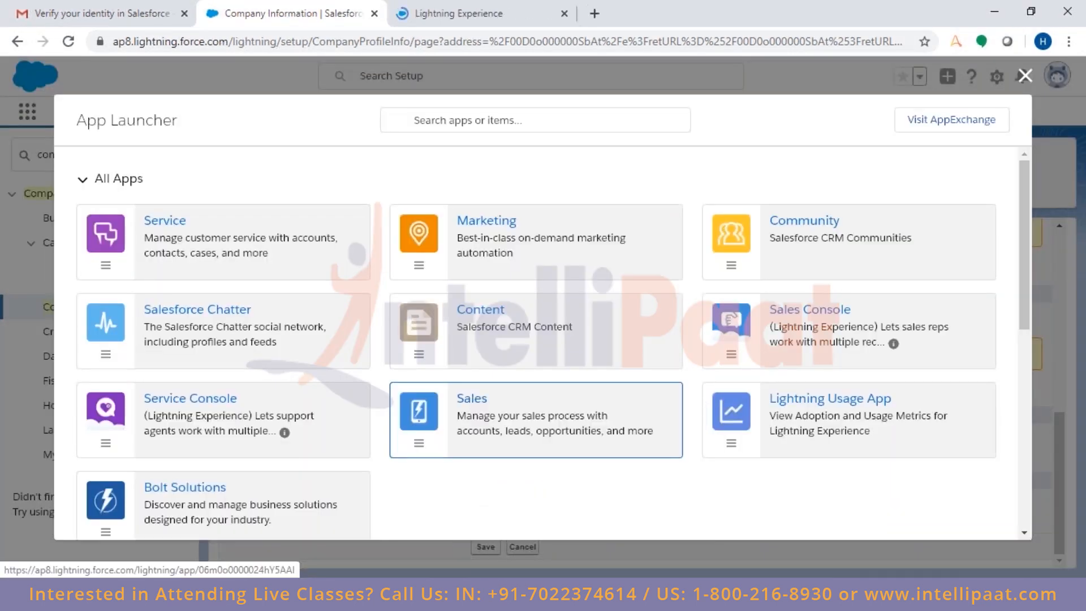
left_click(1023, 77)
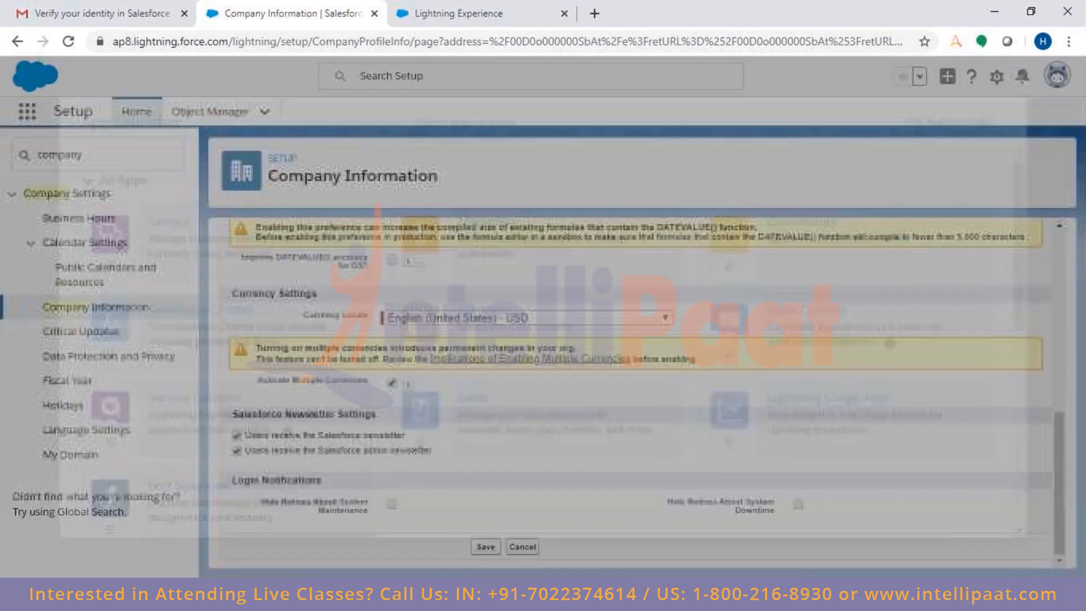
left_click(458, 14)
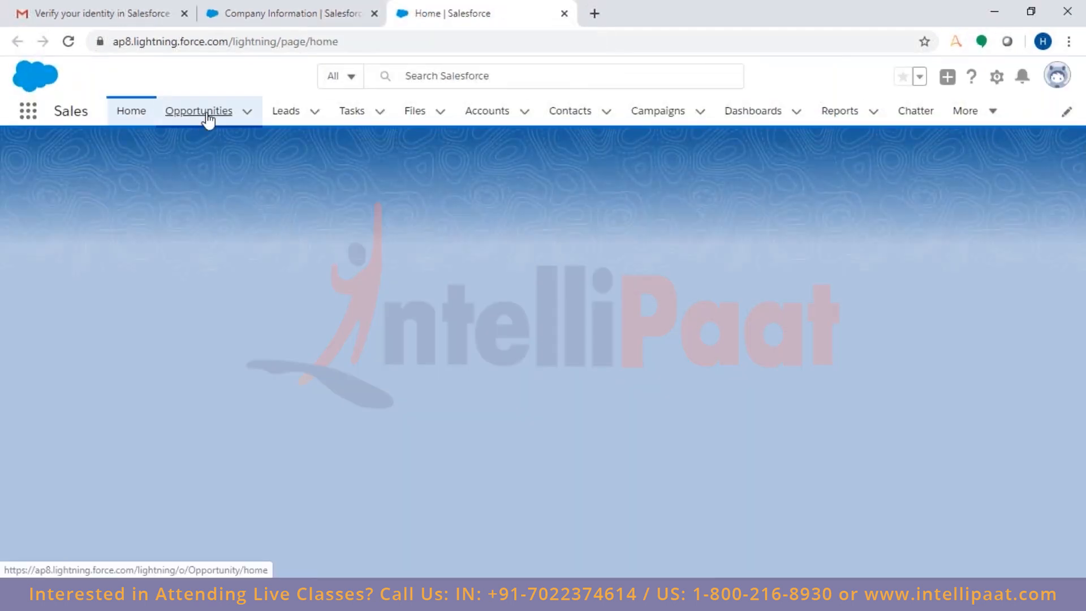
- Start a New Opportunity and check its Amount field, then go back to Company Information
left_click(208, 116)
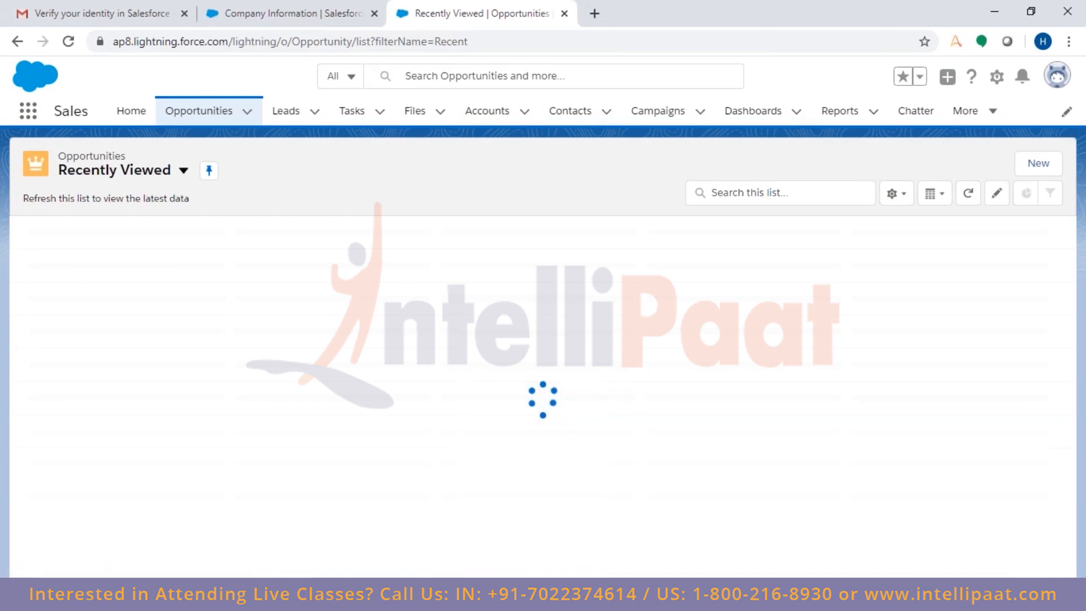
left_click(1038, 163)
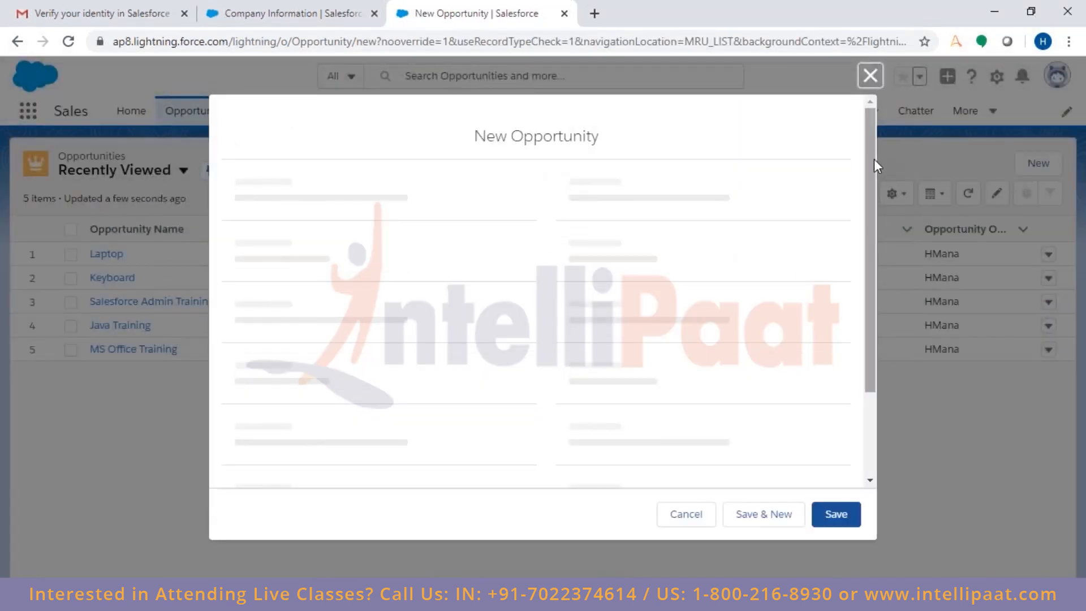
left_click(570, 215)
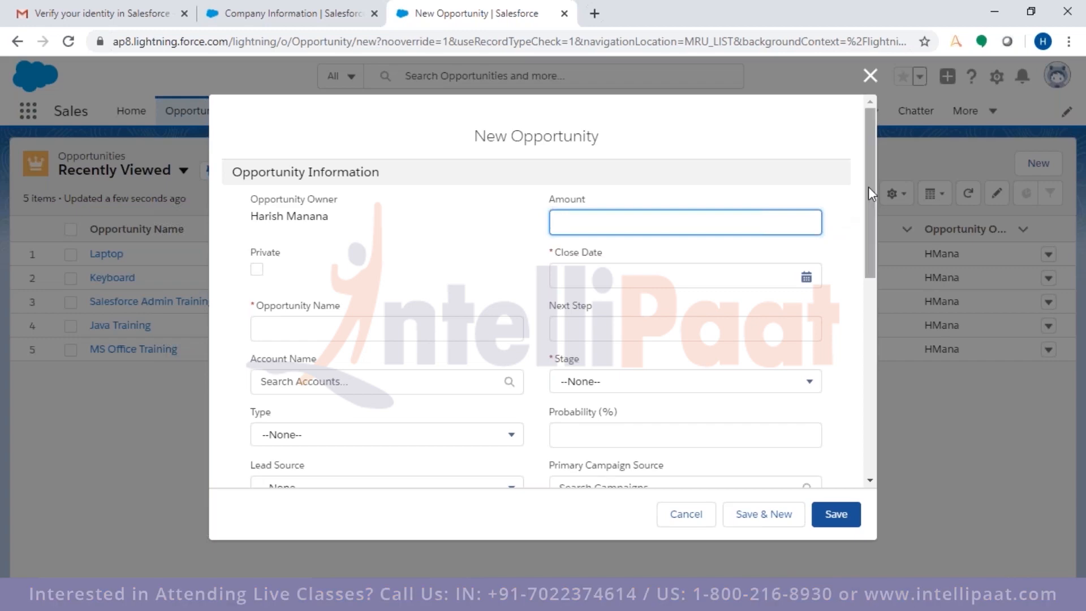
left_click_drag(868, 187, 874, 385)
left_click(252, 16)
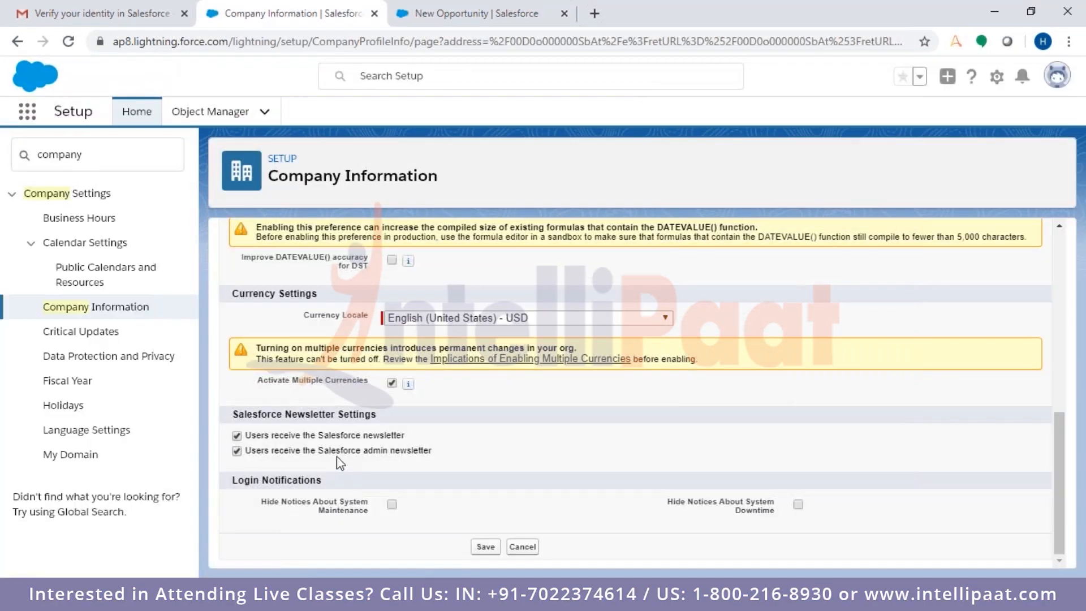
- Save Company Information with multiple currencies on, then cancel the New Opportunity forms in the Sales tab
left_click(486, 547)
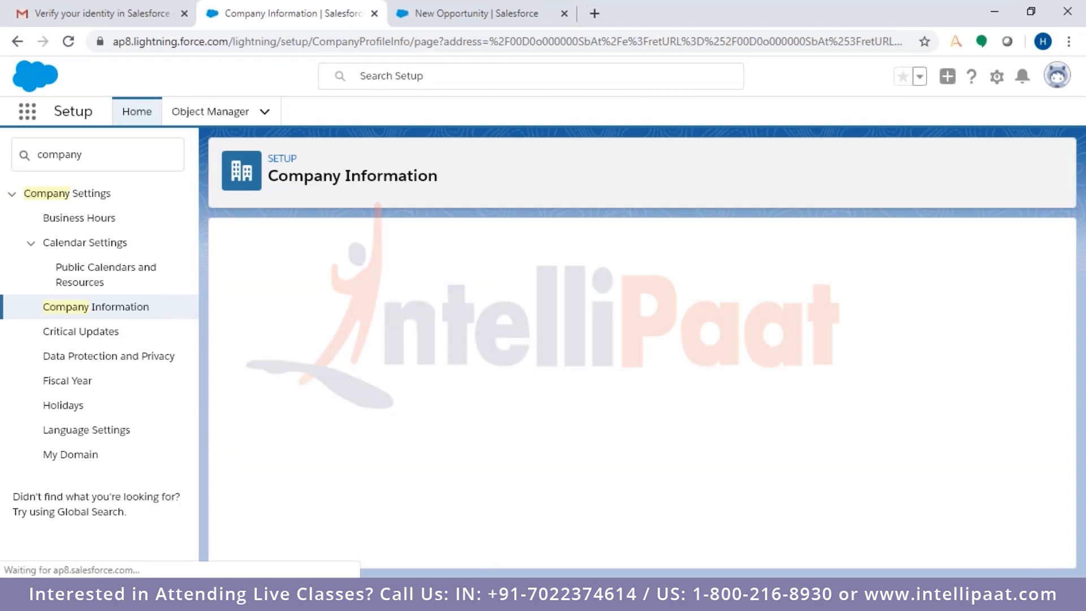
left_click(425, 17)
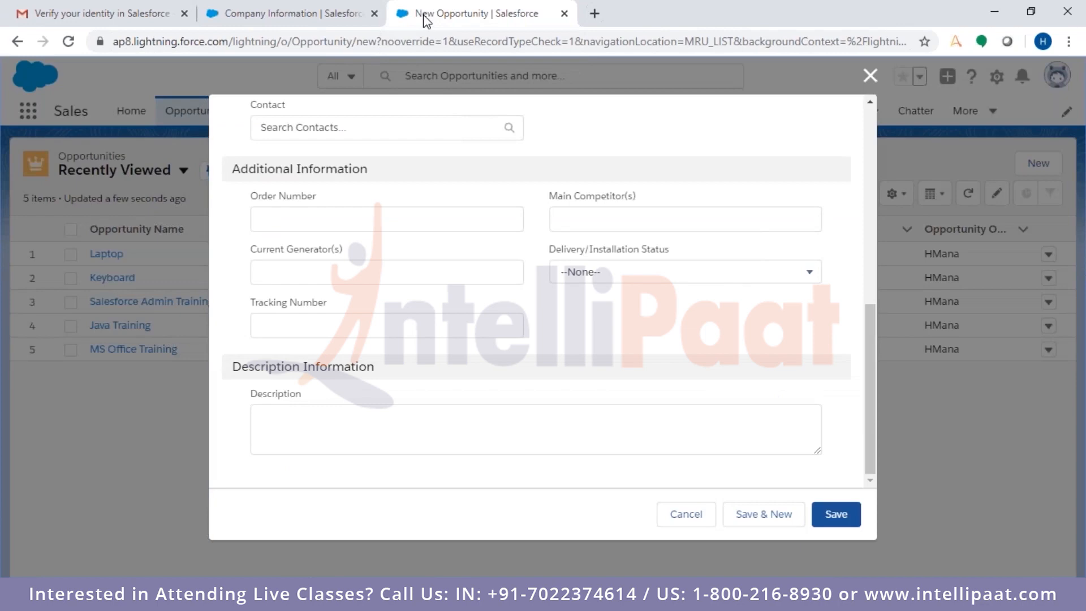
left_click(679, 514)
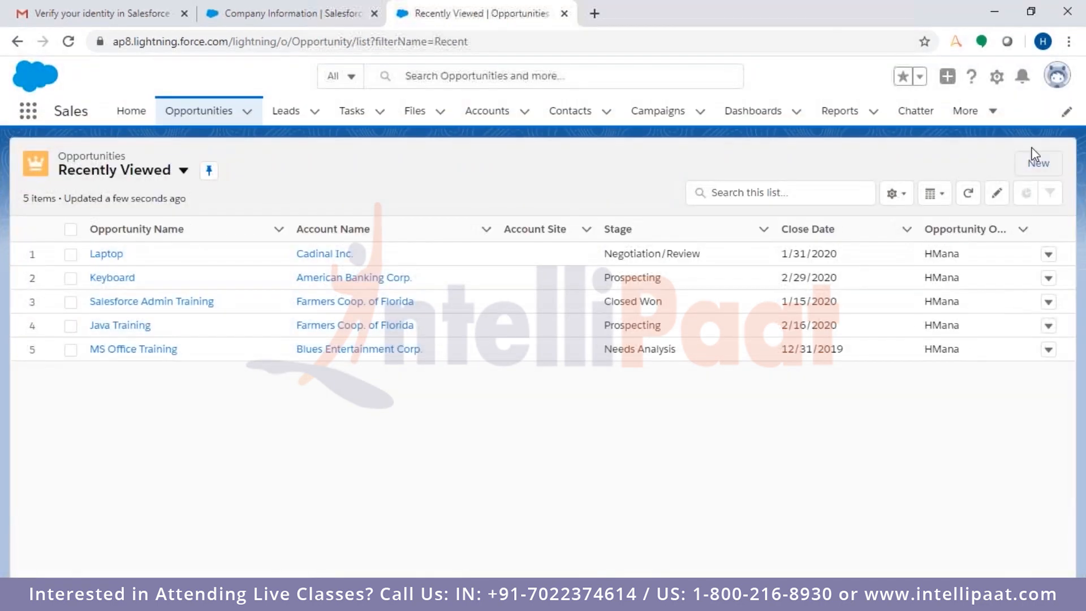
left_click(1038, 163)
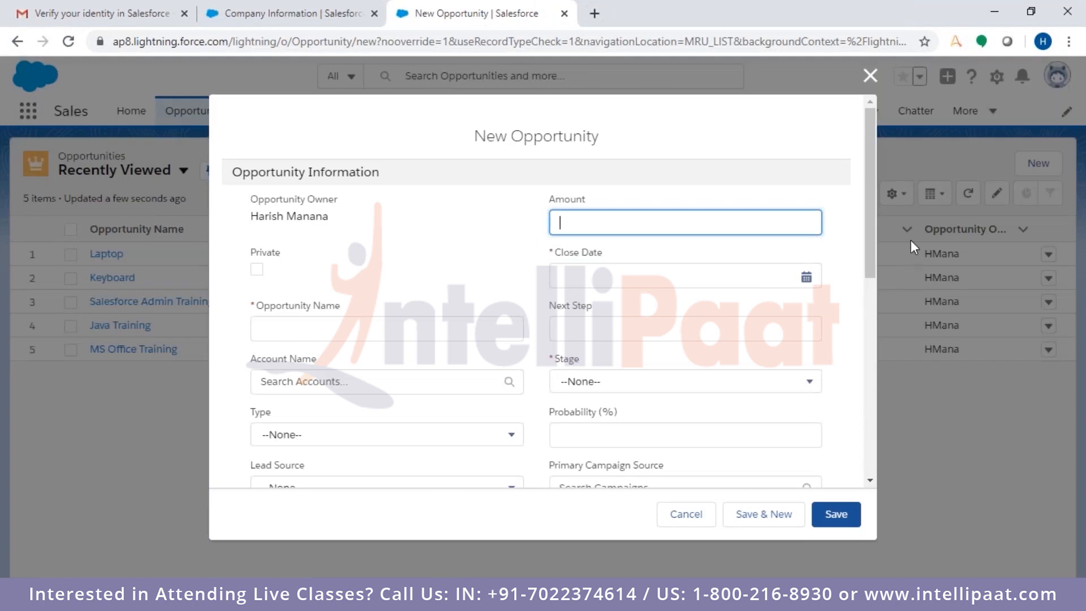
mouse_move(869, 178)
left_mouse_down()
mouse_move(860, 396)
mouse_move(870, 175)
left_mouse_up()
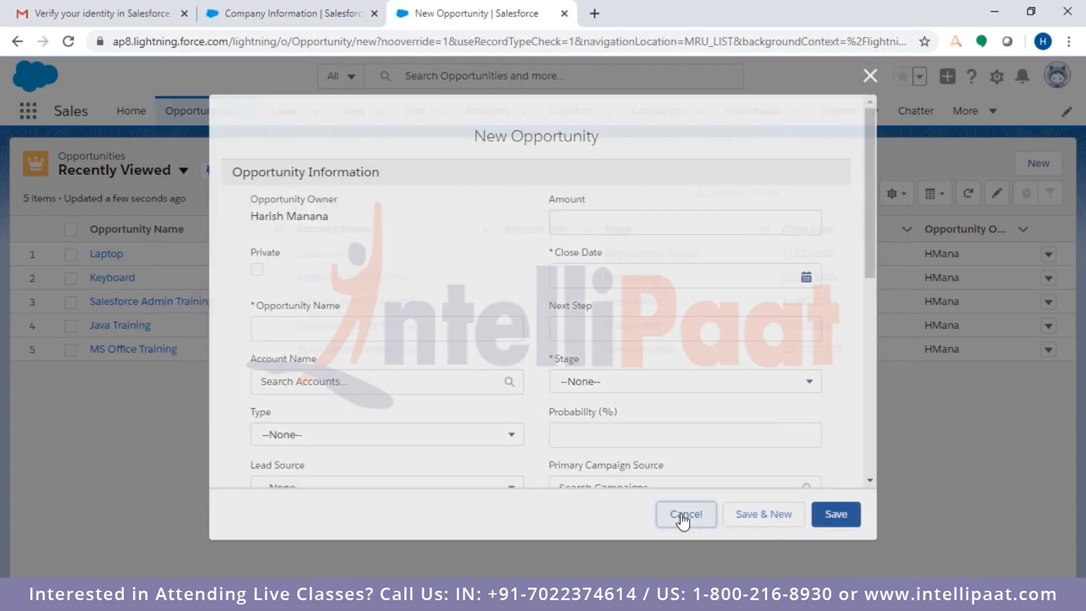
left_click(684, 515)
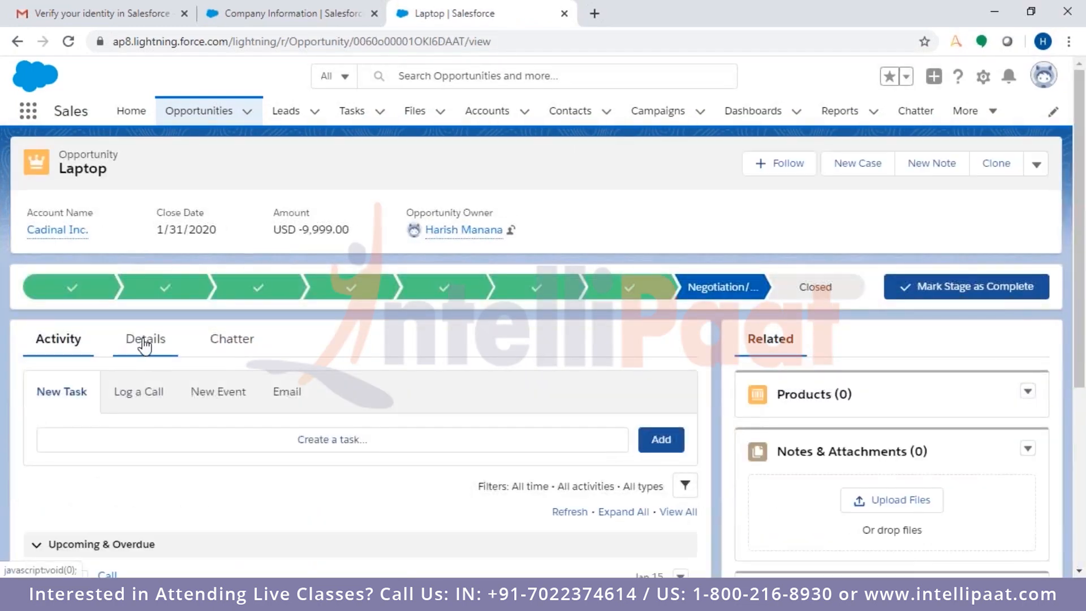
- Confirm the Laptop opportunity's currency dropdown offers only USD - U.S. Dollar, then return to Company Information and the Notepad notes
left_click(145, 339)
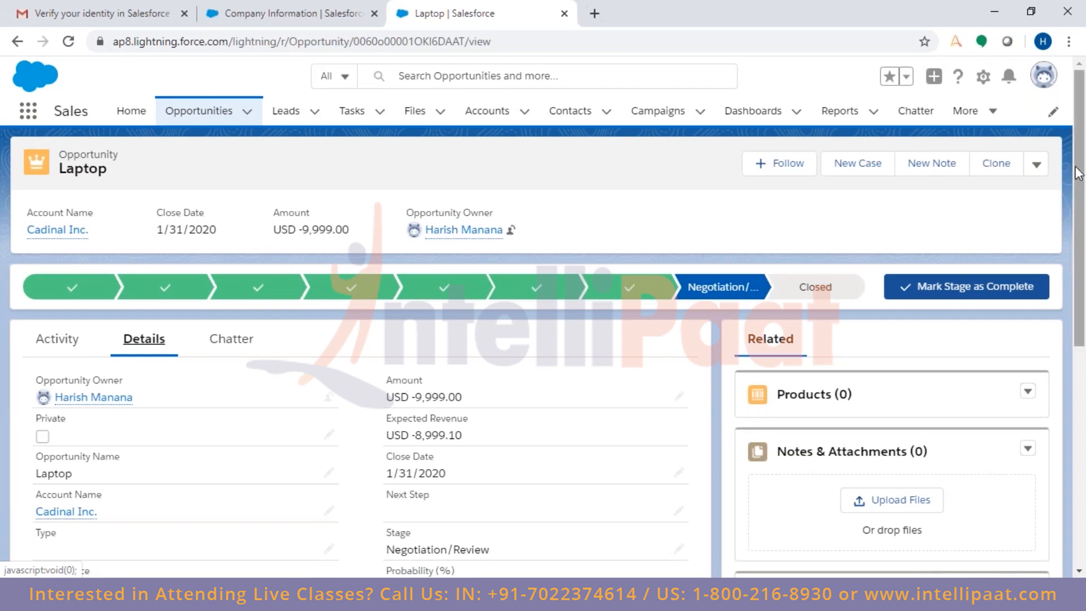
left_click_drag(1081, 176, 1081, 270)
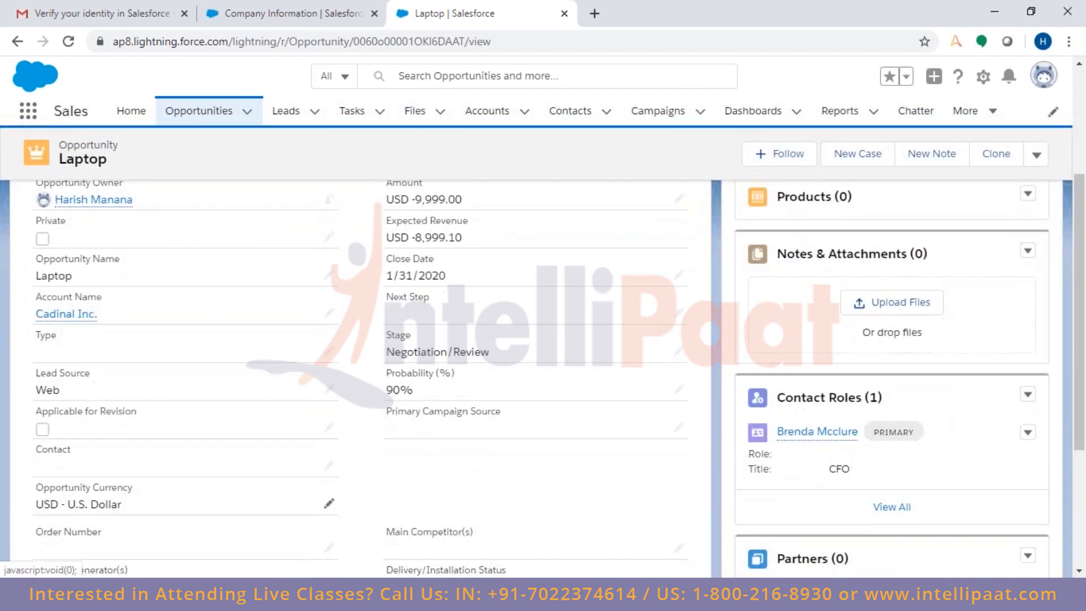
double_click(121, 506)
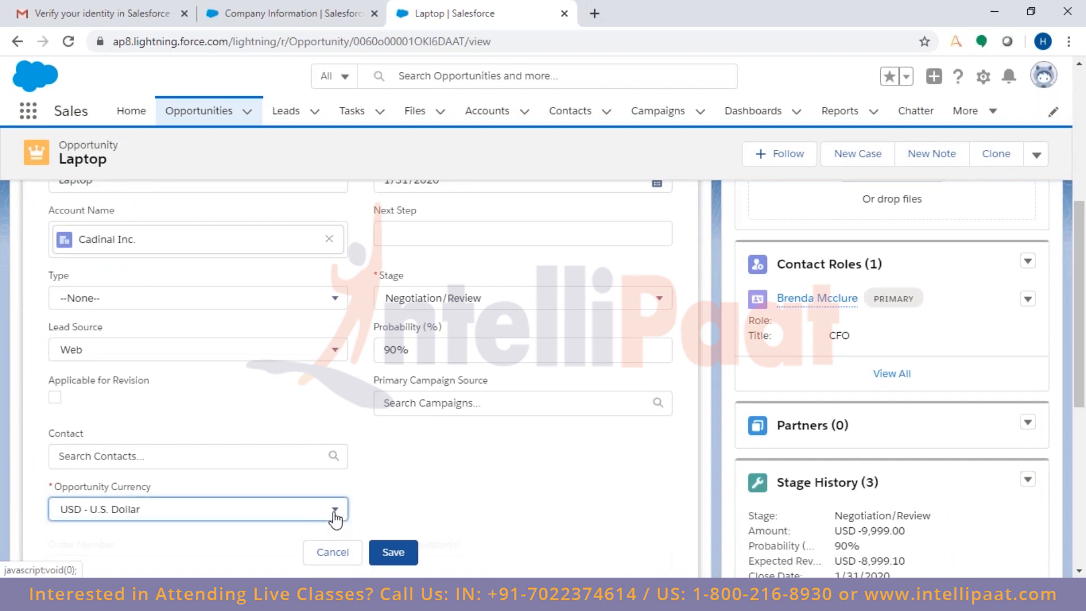
left_click(335, 515)
left_click_drag(1079, 244, 1079, 309)
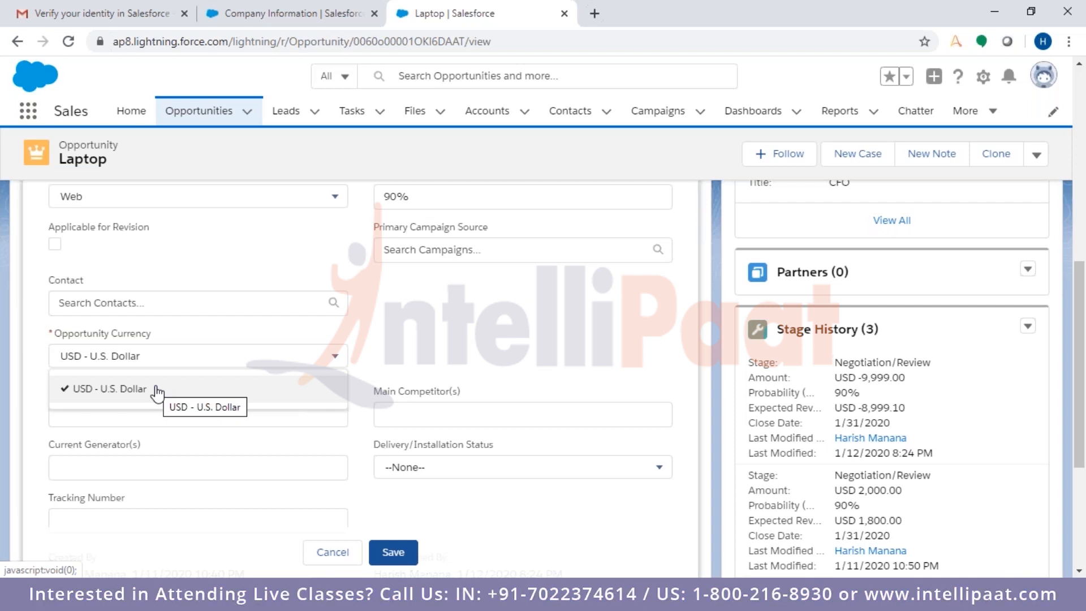
left_click(286, 13)
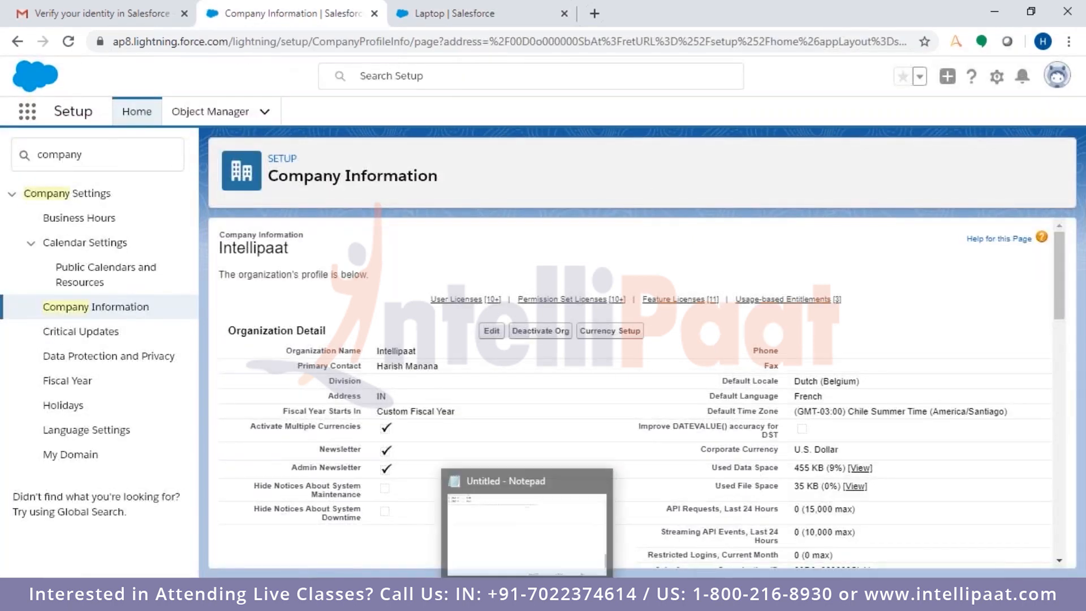
left_click(581, 568)
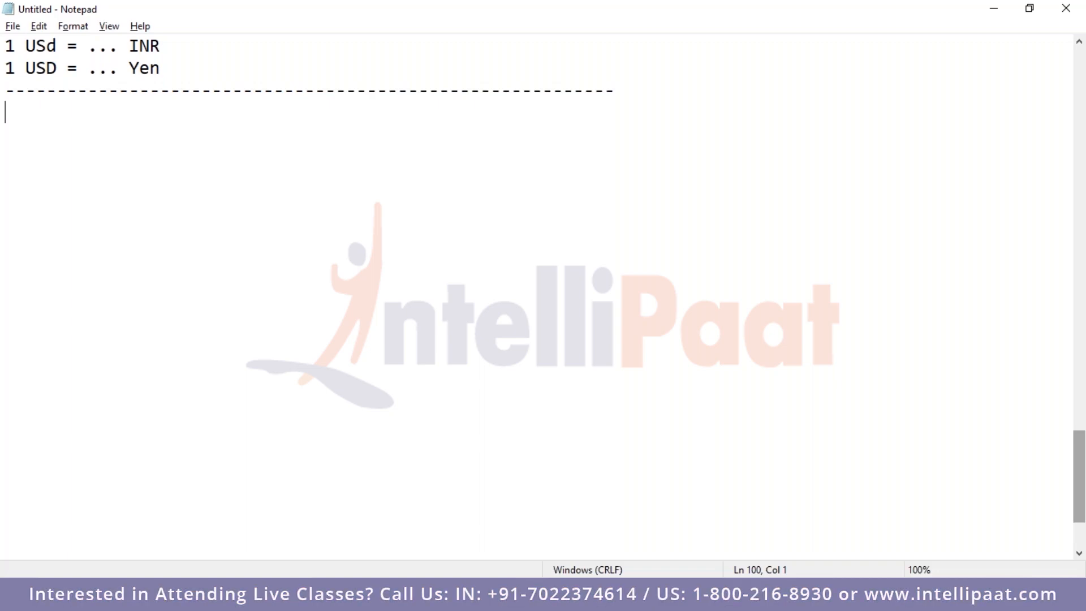
- Add a 'User Management' heading on the blank line at the end of the notes
left_click_drag(1080, 466, 1080, 82)
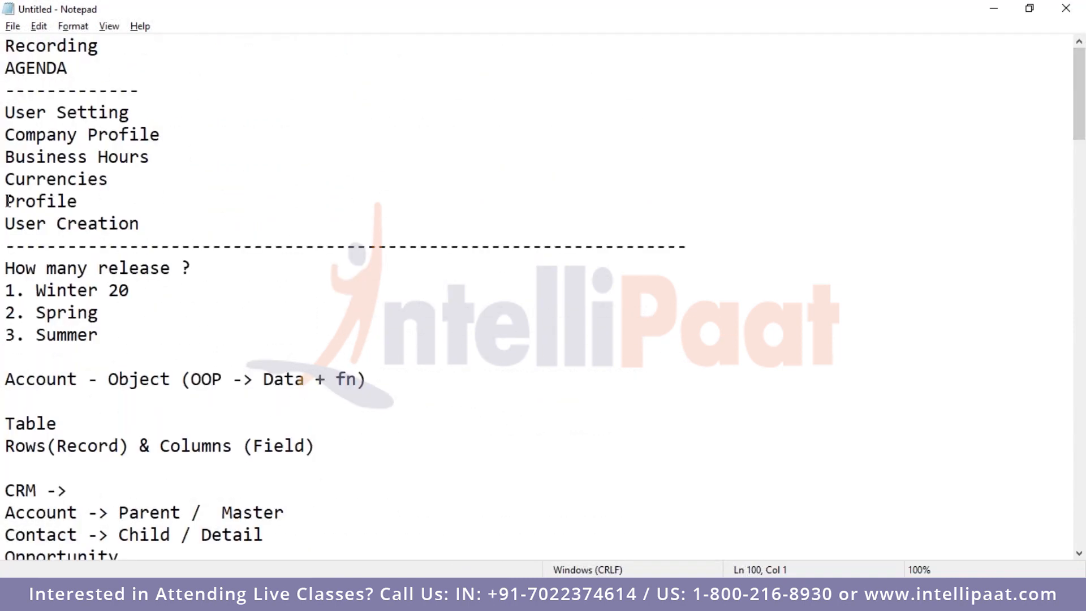
left_click_drag(5, 200, 140, 224)
left_click_drag(1081, 117, 1081, 509)
left_click(83, 70)
type("User Management")
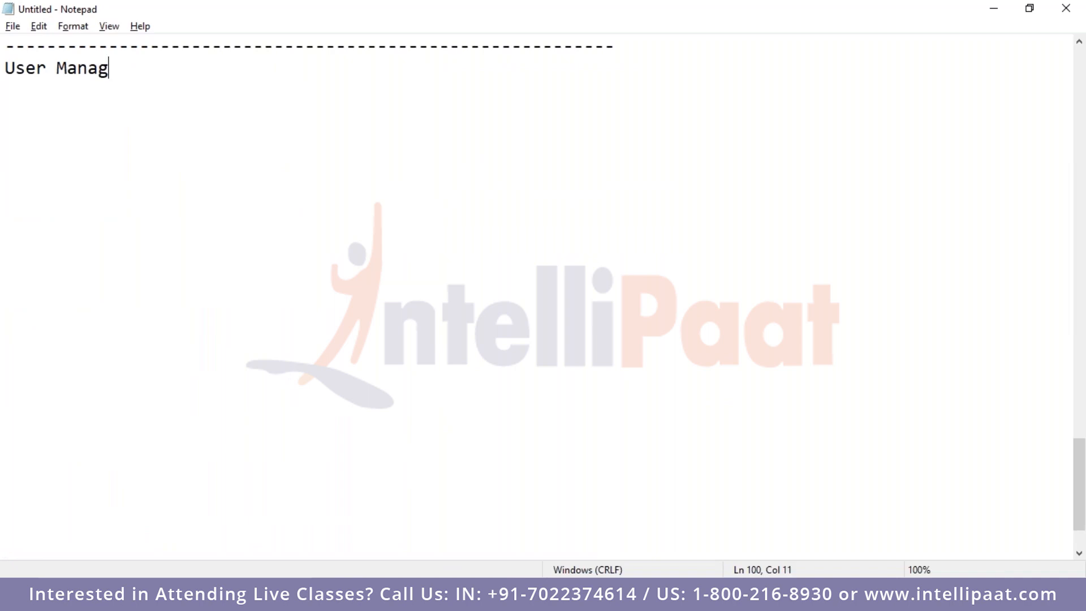
key("Return")
key("Return")
- Under it, note 'Profile ->' followed by 'What you see' and 'What you can do' lines
type("Profile ->")
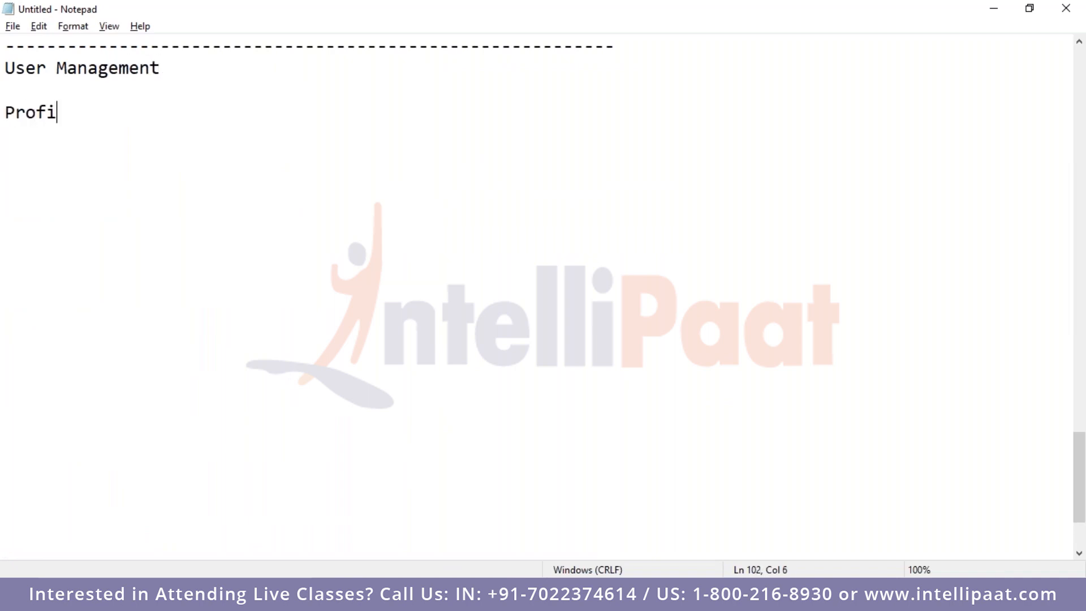
key("Return")
type("What you see in")
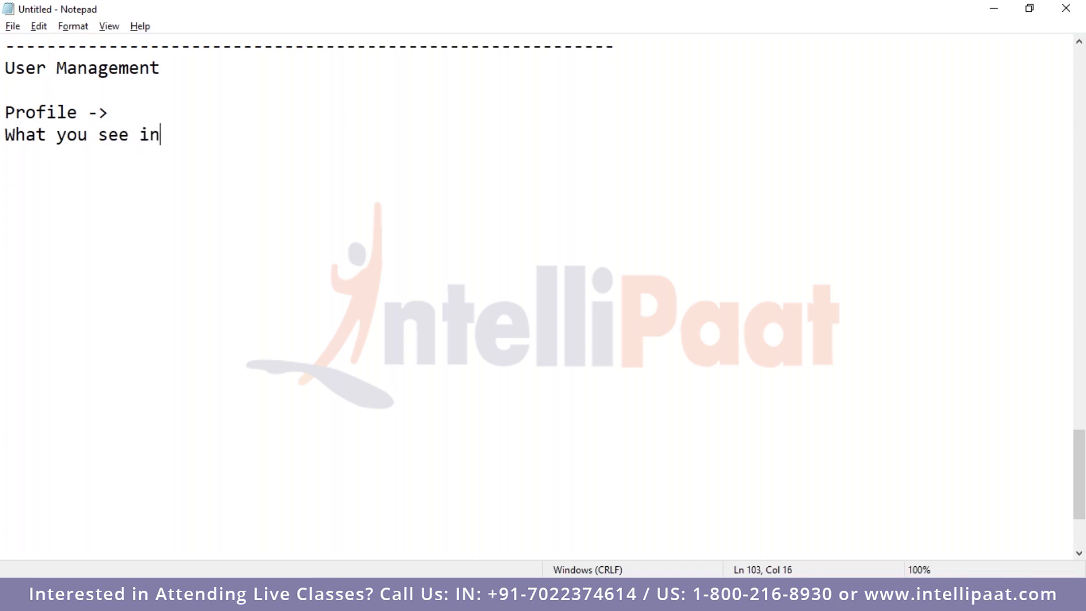
key("BackSpace")
key("BackSpace")
key("BackSpace")
key("BackSpace")
key("Return")
type("What you can do")
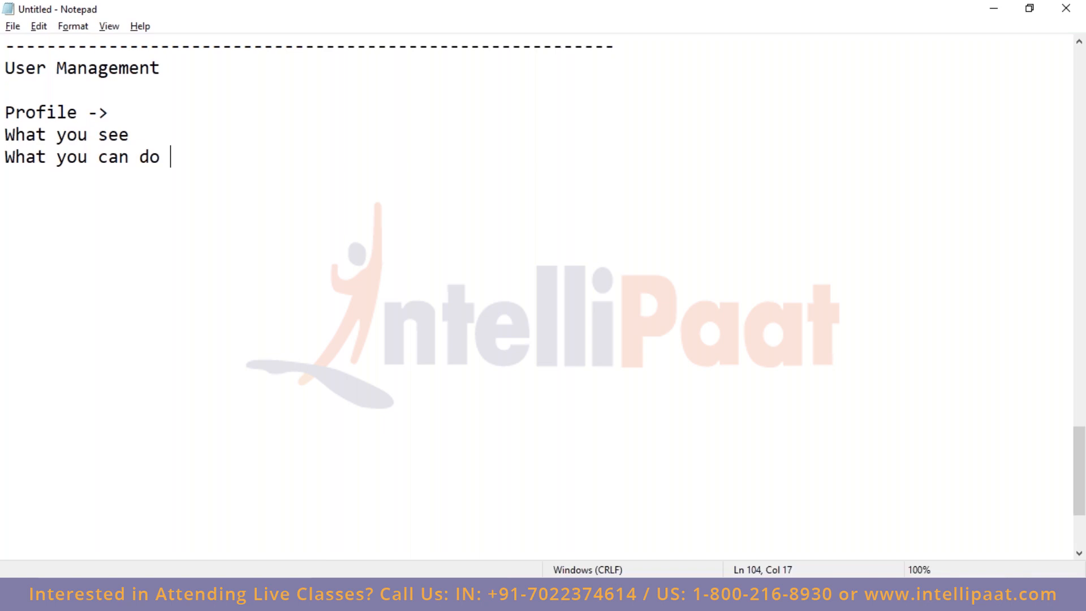
key("Return")
key("Return")
- Return to the Laptop opportunity in Salesforce and scroll its Details to review Type and Stage
left_click(449, 597)
left_click(449, 532)
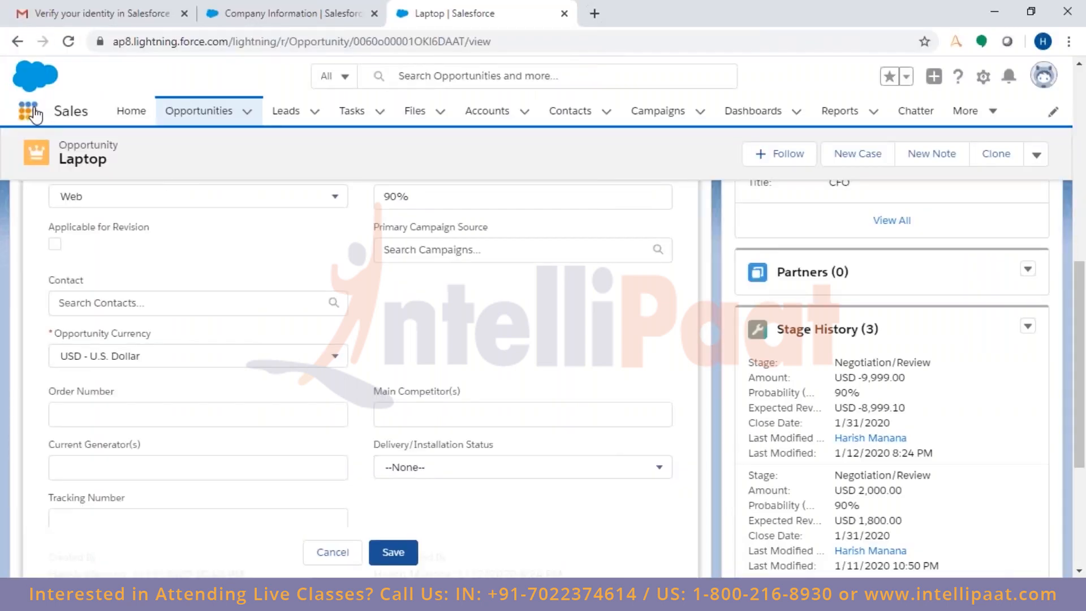
left_click(28, 110)
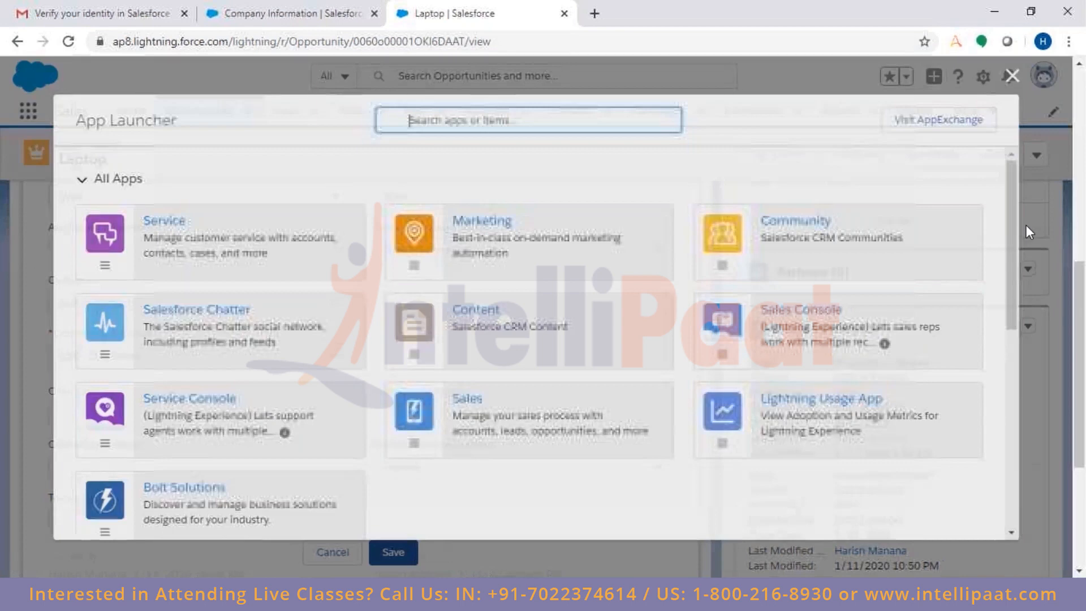
key("Escape")
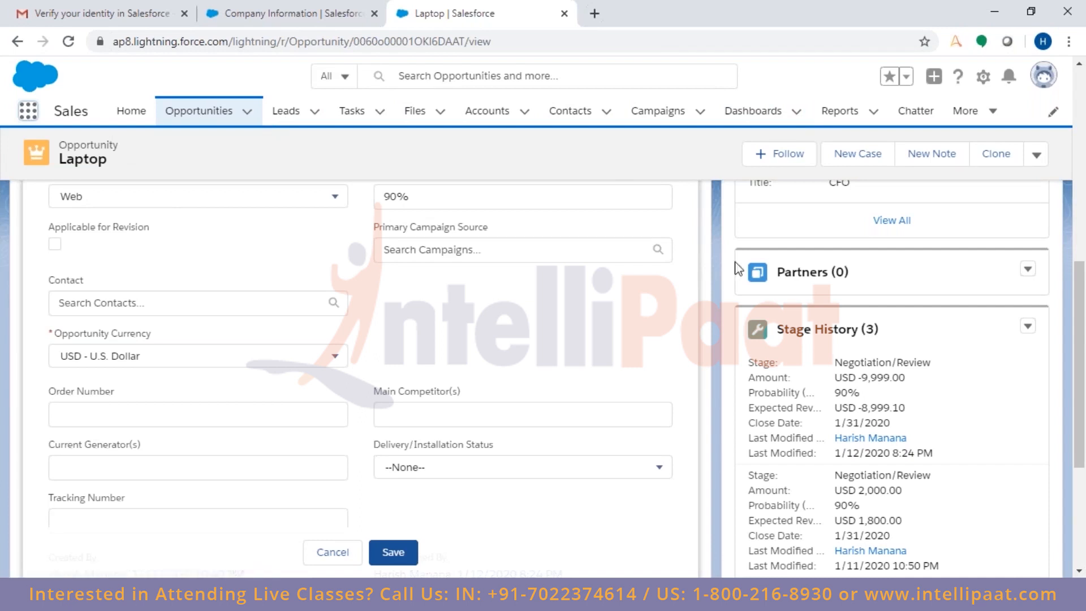
left_click_drag(1076, 322, 1052, 156)
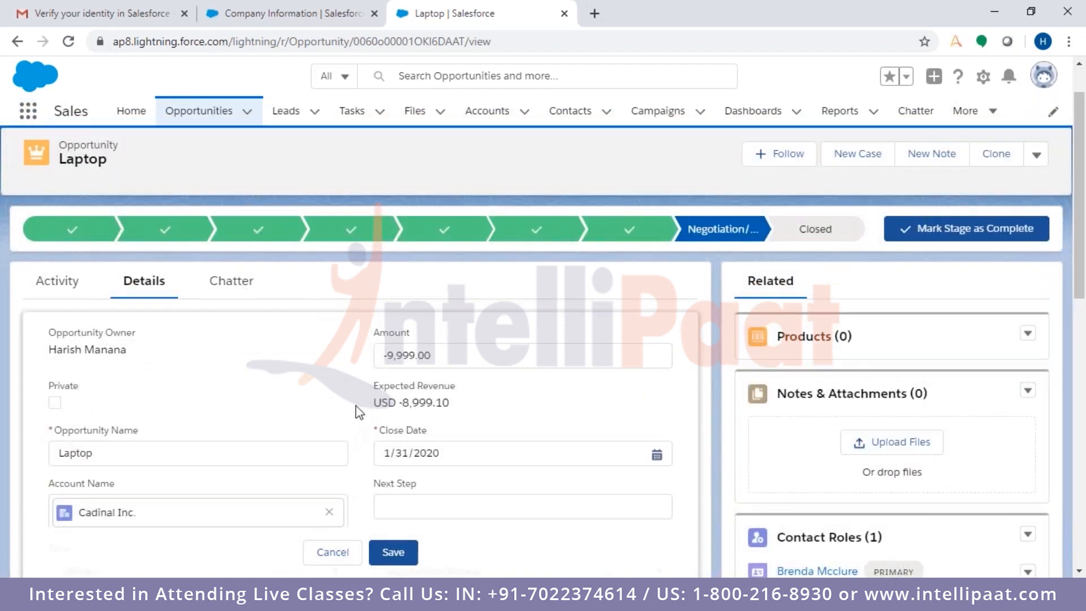
scroll(358, 410, "down", 1)
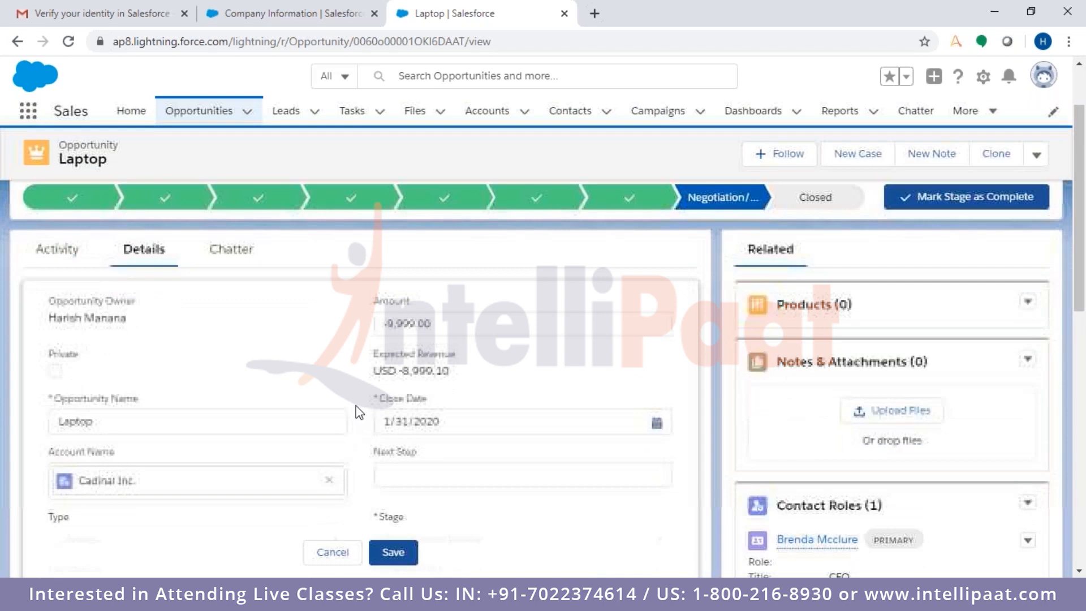
scroll(357, 411, "down", 2)
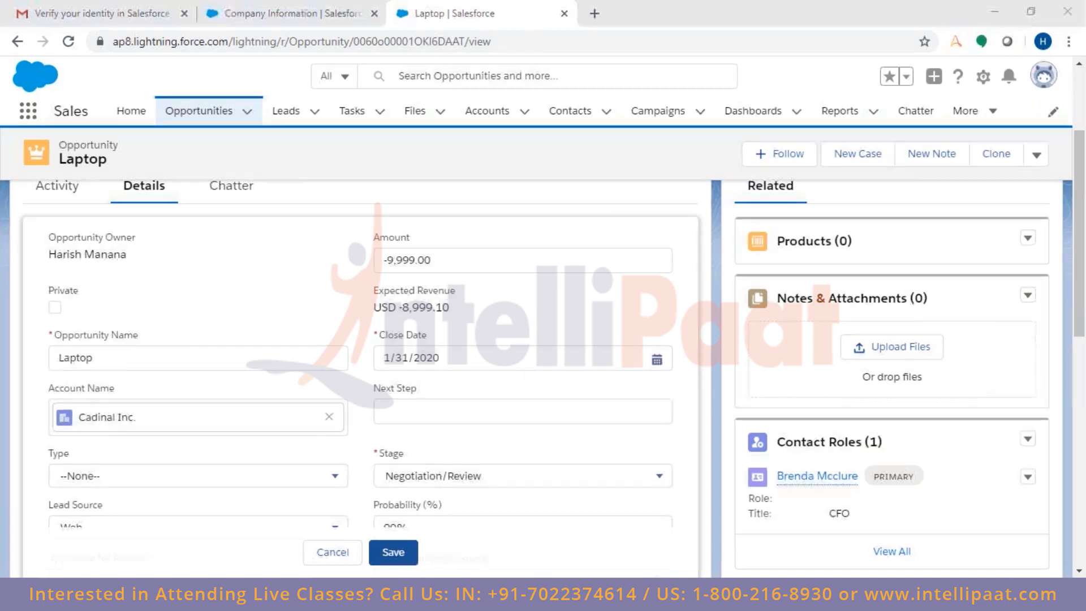
- Append '-> App, Tab, Page Layout, Field' to the What you see line
key("alt+Tab")
key("Up")
key("Up")
key("Left")
type("-> A")
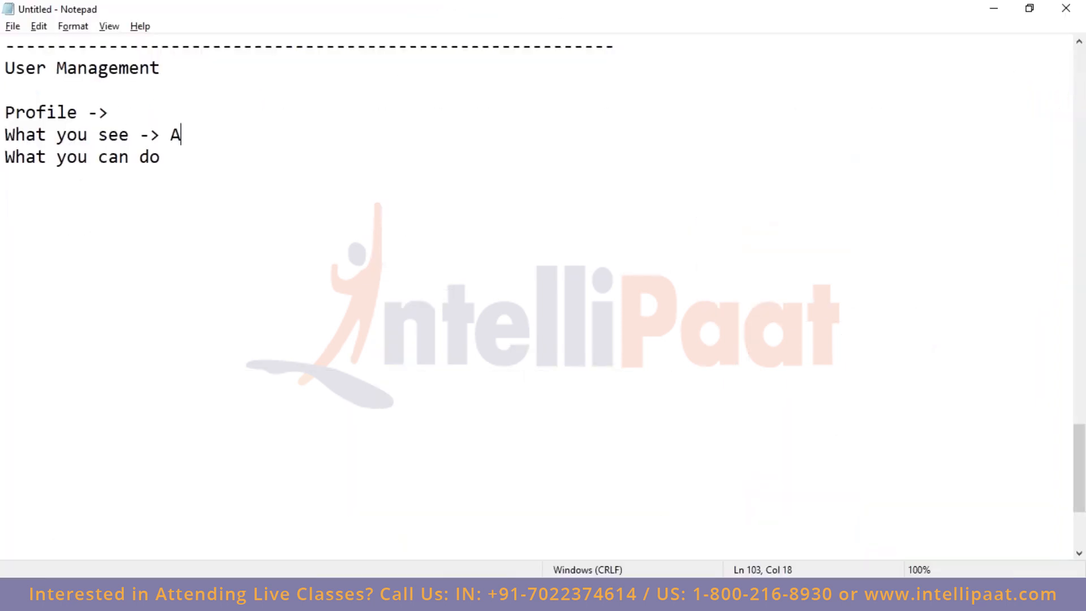
type("pp, Tab")
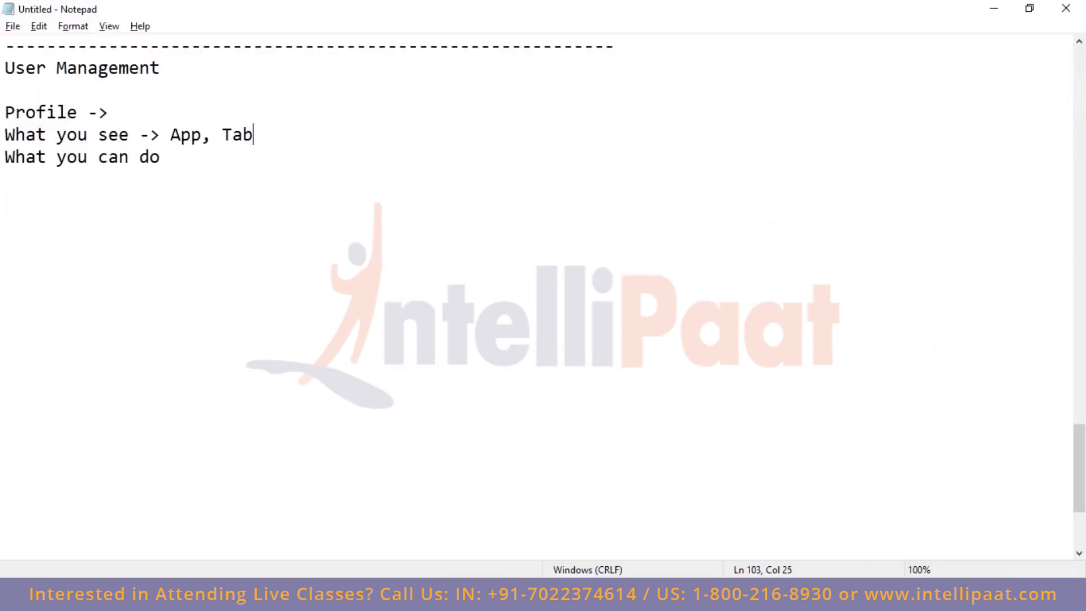
type(", Page Lay")
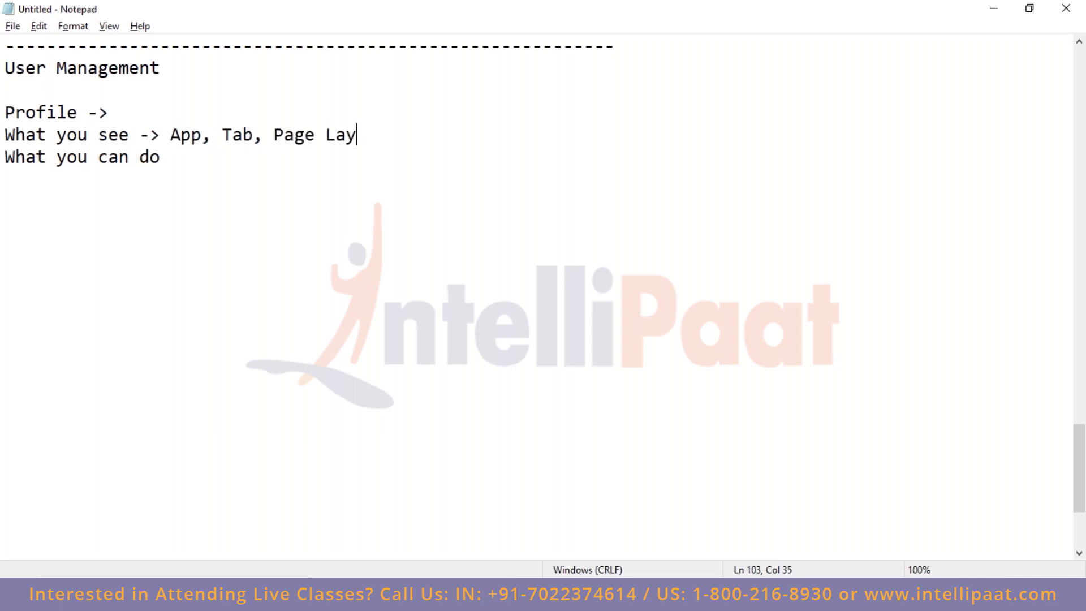
type("out, Field")
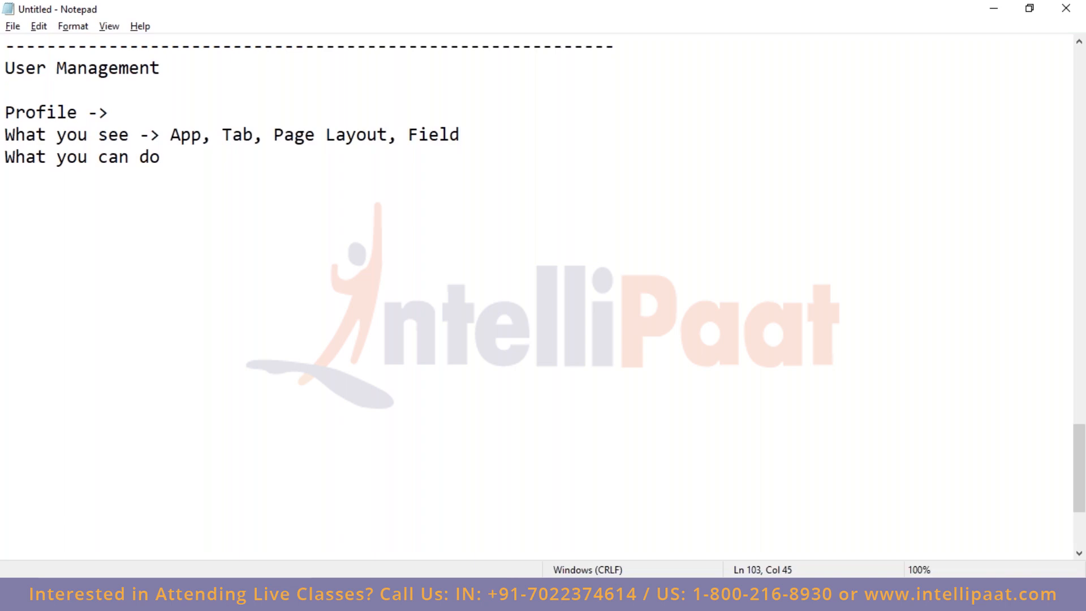
- Add an 'Object Permission -> CRED, View All, Modify All (Admin)' line under What you can do
left_click(170, 156)
type("->")
key("Return")
type("Object POer")
key("BackSpace")
key("BackSpace")
key("BackSpace")
type("ermission -> ")
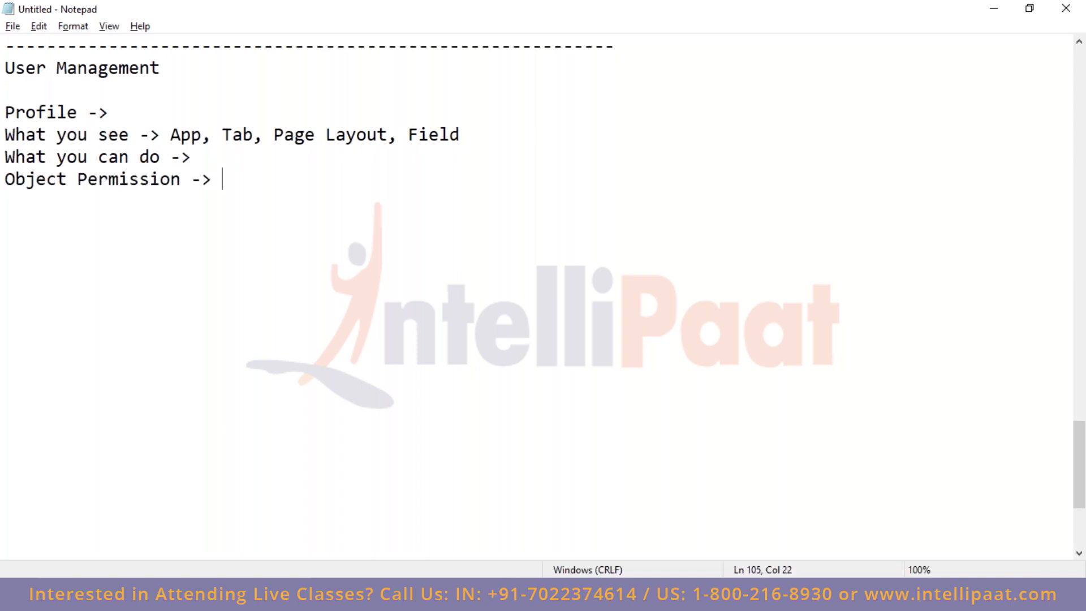
type("CRED")
left_click(150, 177)
left_click(57, 179)
key("Left")
key("Left")
key("Left")
key("Left")
key("Left")
key("End")
key("Left")
key("Right")
key("Left")
key("Left")
key("Left")
key("Right")
key("Right")
key("Right")
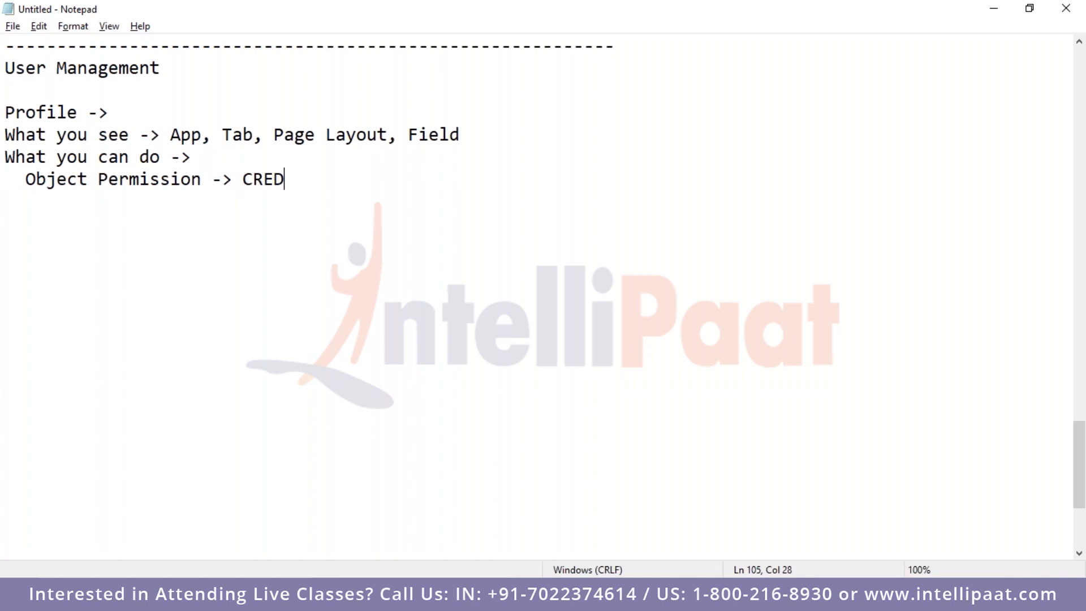
type(",    View All")
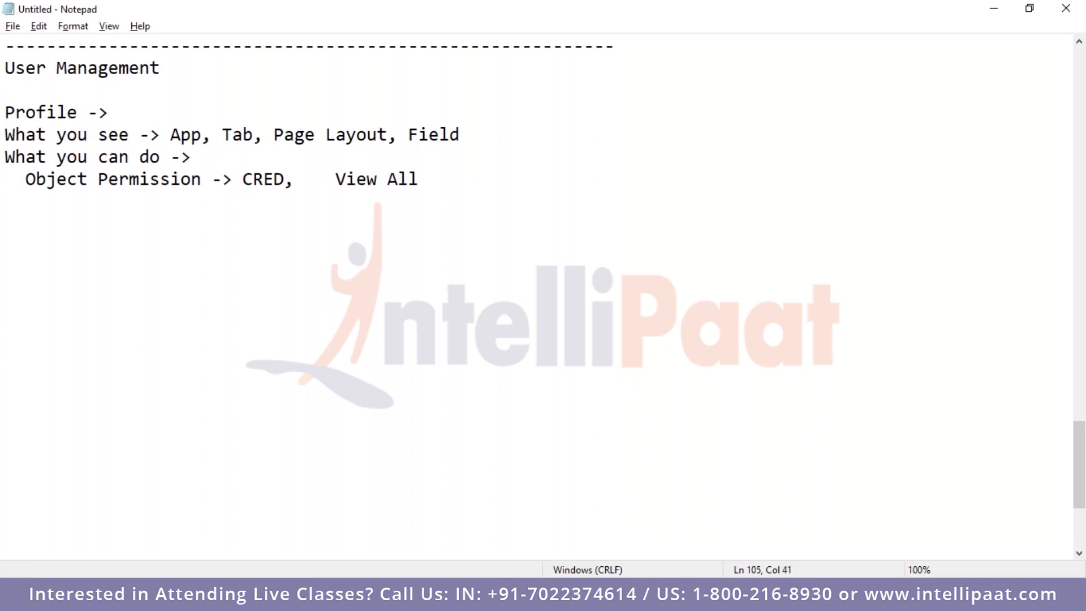
type(", Modify Al")
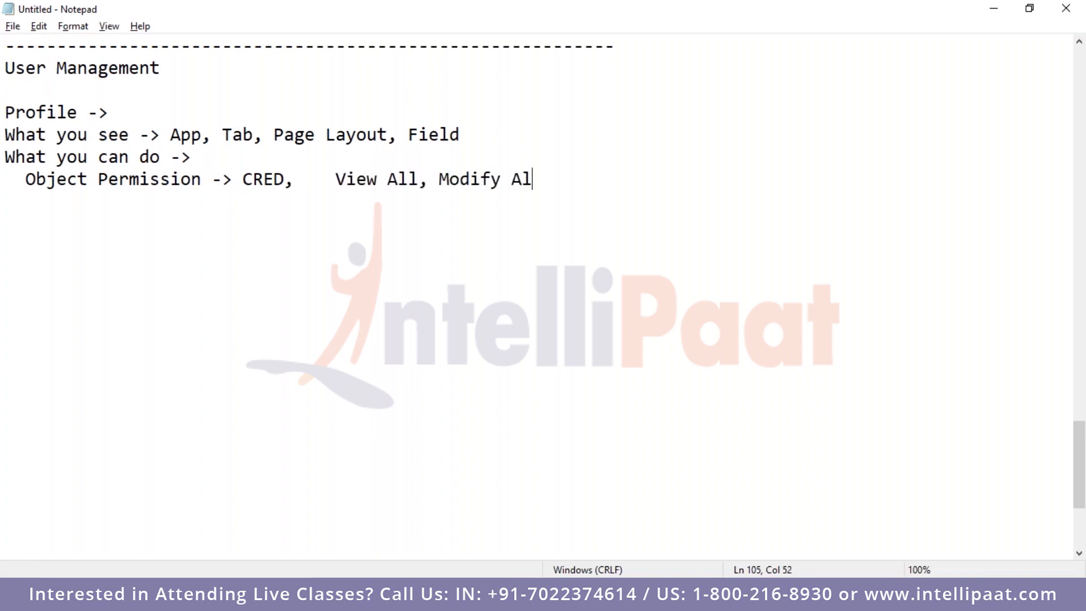
type("l (Admin)")
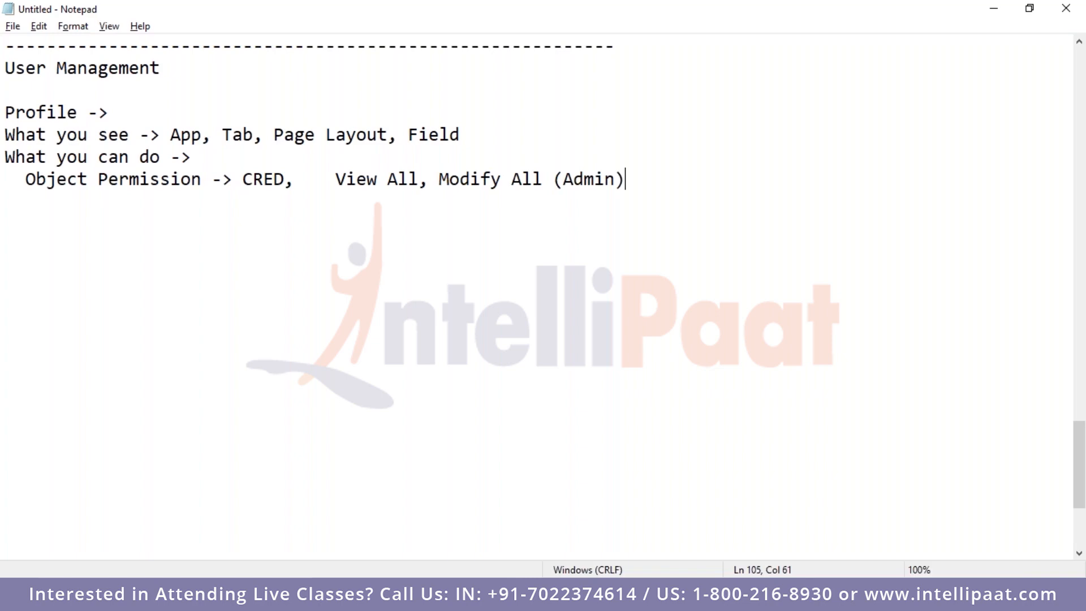
- Add 'General User Permission' and 'Admin Permission' lines beneath the Object Permission line
key("Return")
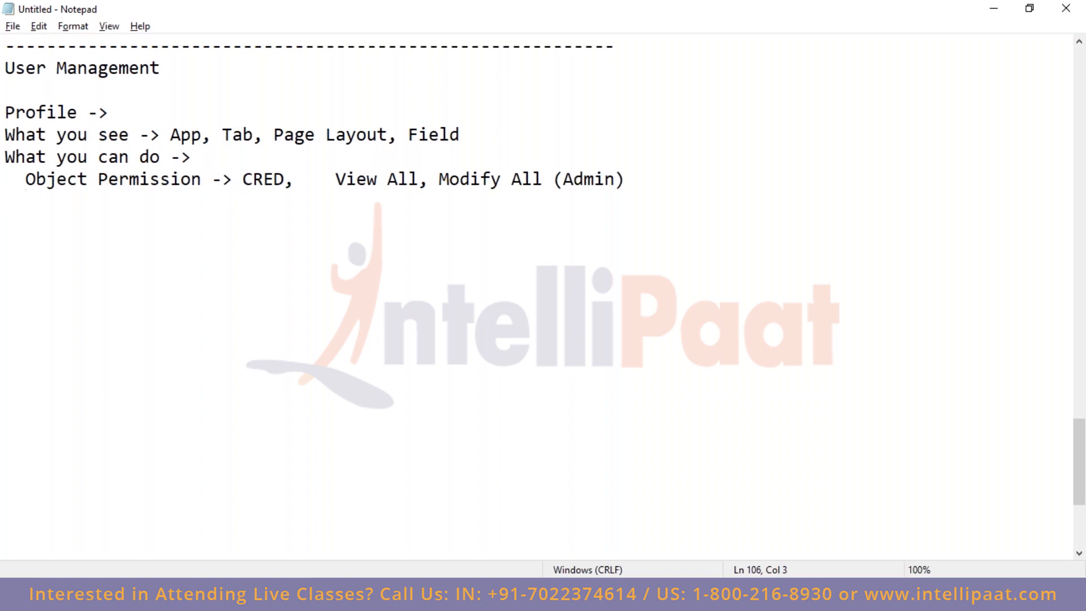
type("General User Permission")
key("Return")
type("Admin Permission")
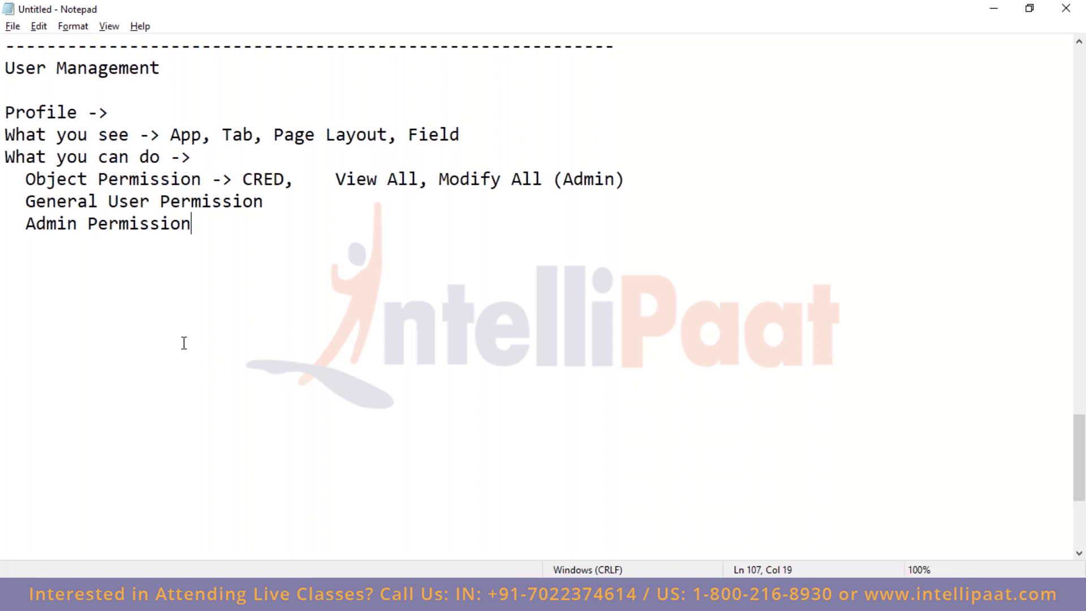
left_click_drag(6, 111, 138, 111)
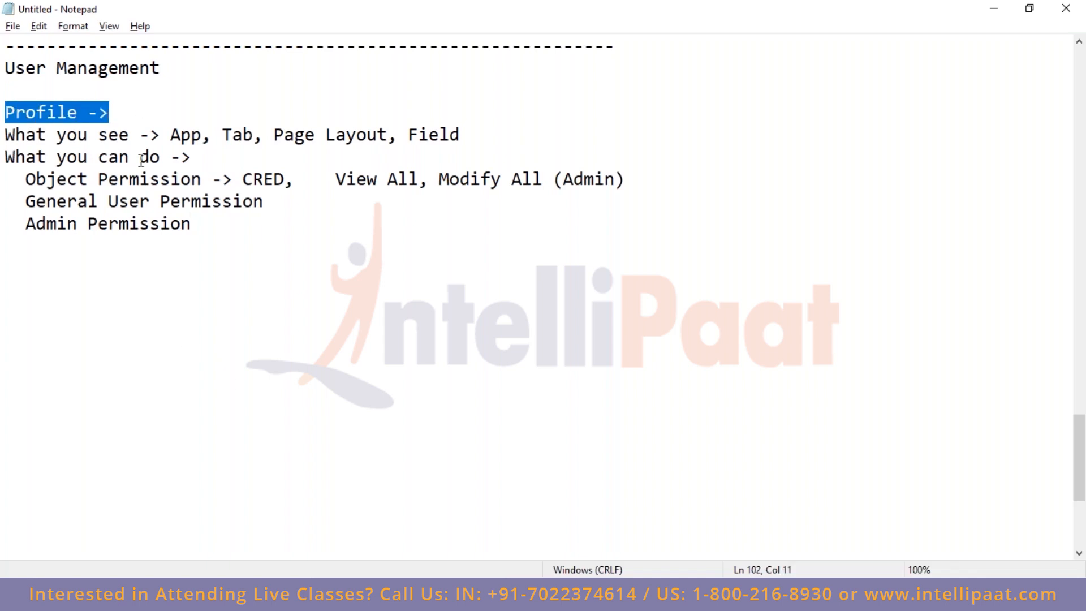
left_click(41, 288)
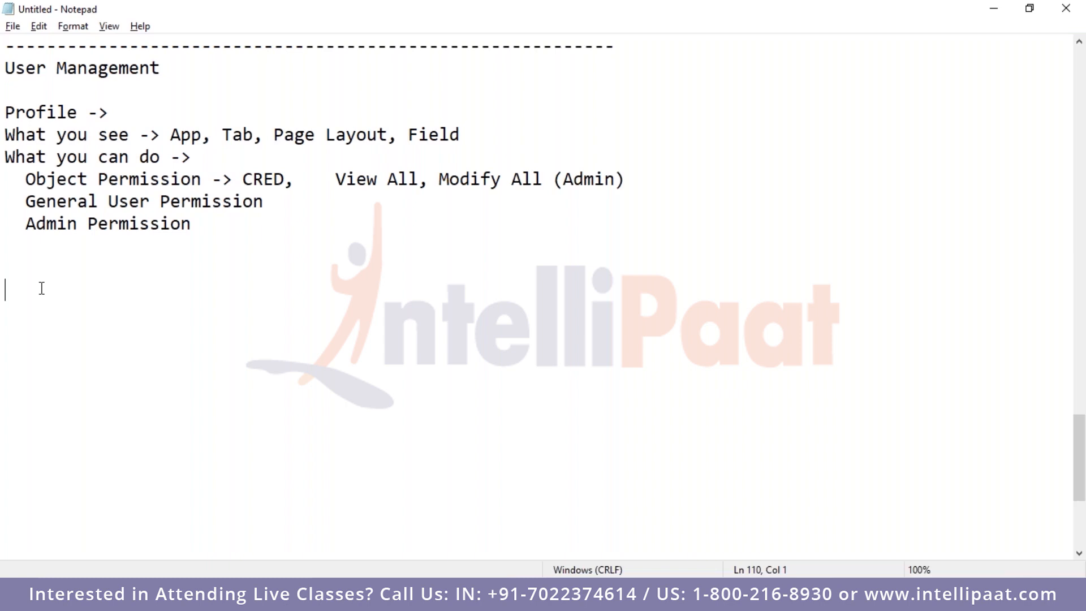
- Note 'Standard Profile -> CAN NOT change Permission, Can change See' with a 'Custom Profile' line below
type("Standard Profile")
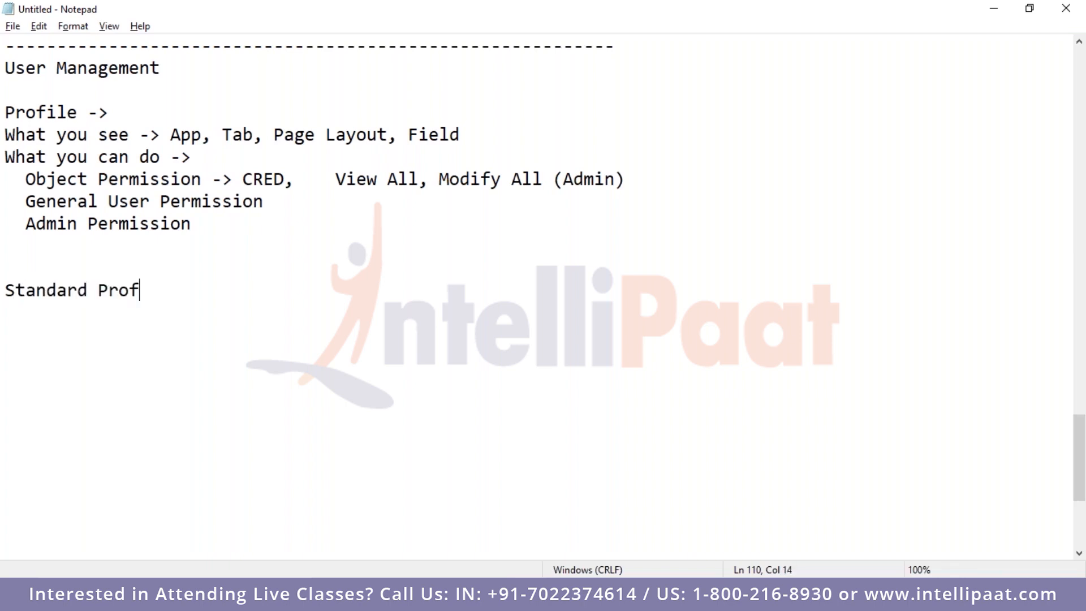
key("Return")
type("Custom Profile")
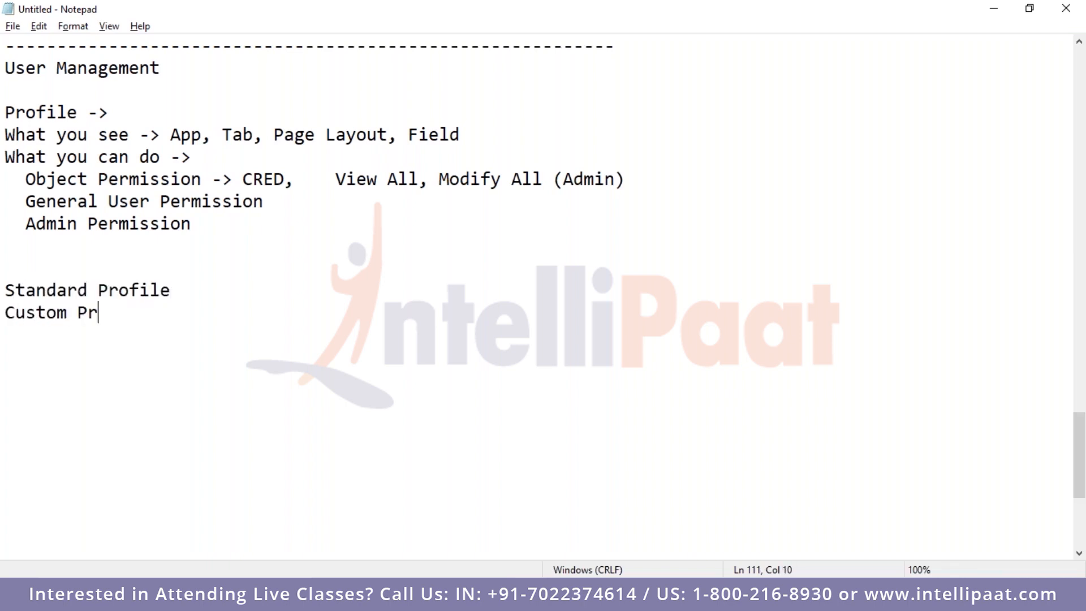
key("Up")
key("Right")
key("Right")
type("-> CA")
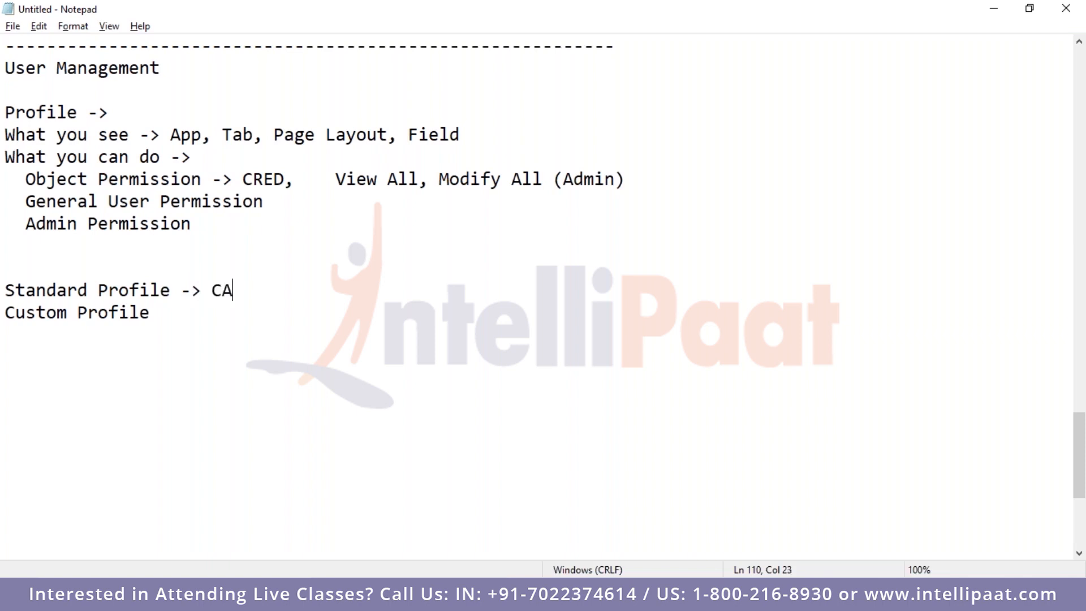
type("N NOT ch")
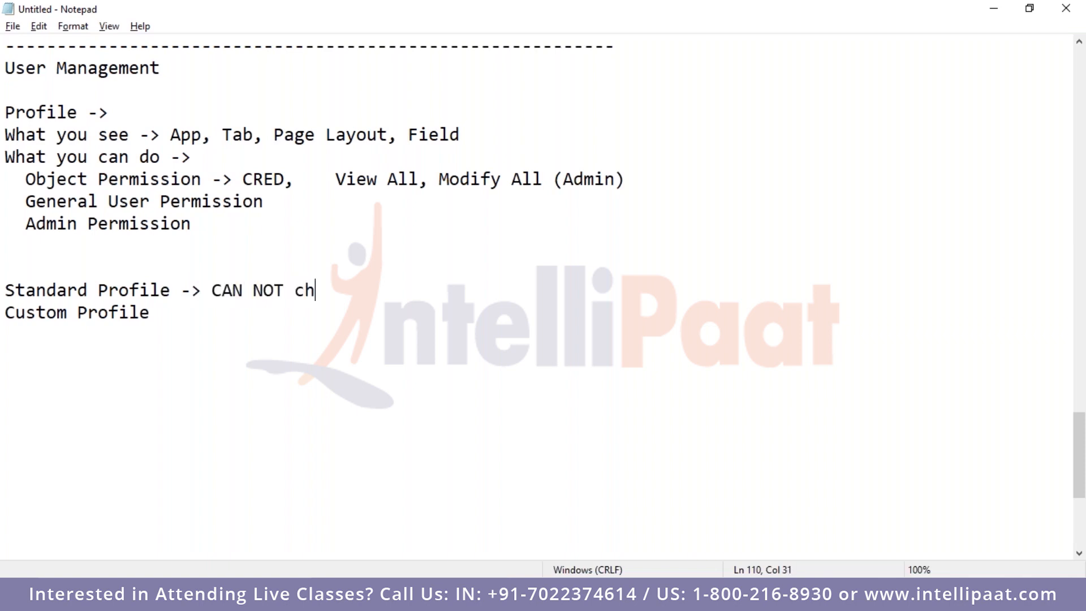
type("ange Permis")
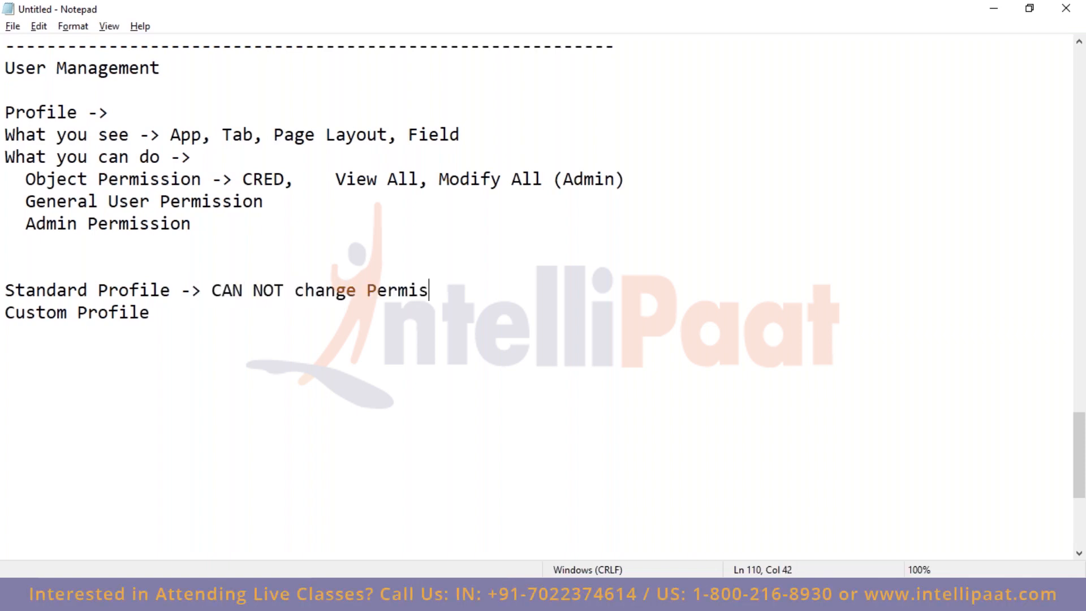
type("sion, Can change")
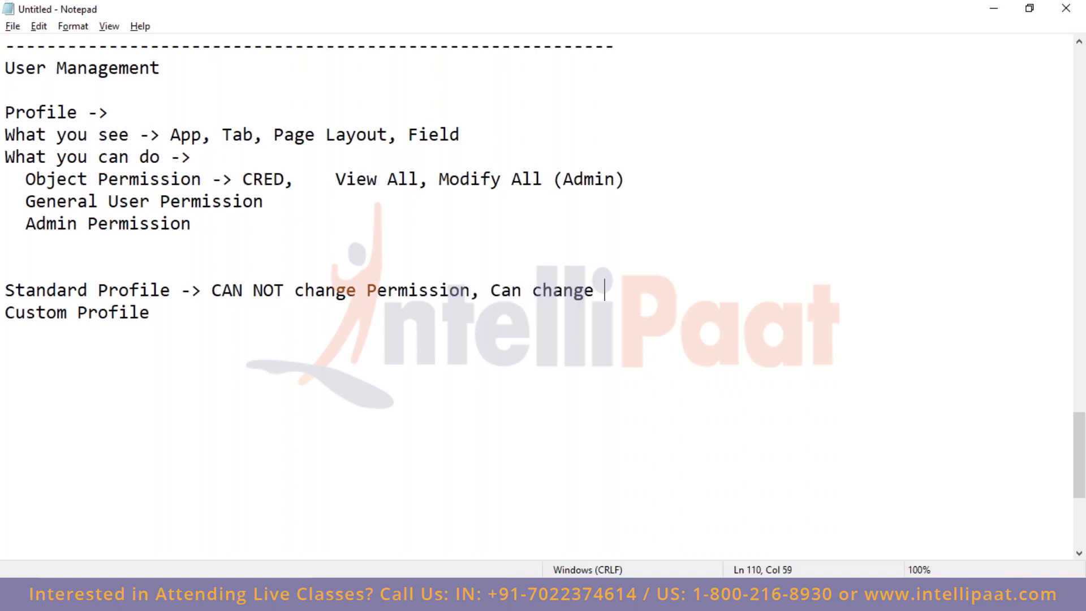
type(" See")
left_click(150, 312)
- Close the Laptop tab, find Profiles via Setup Quick Find, and widen the Action column
left_click(456, 594)
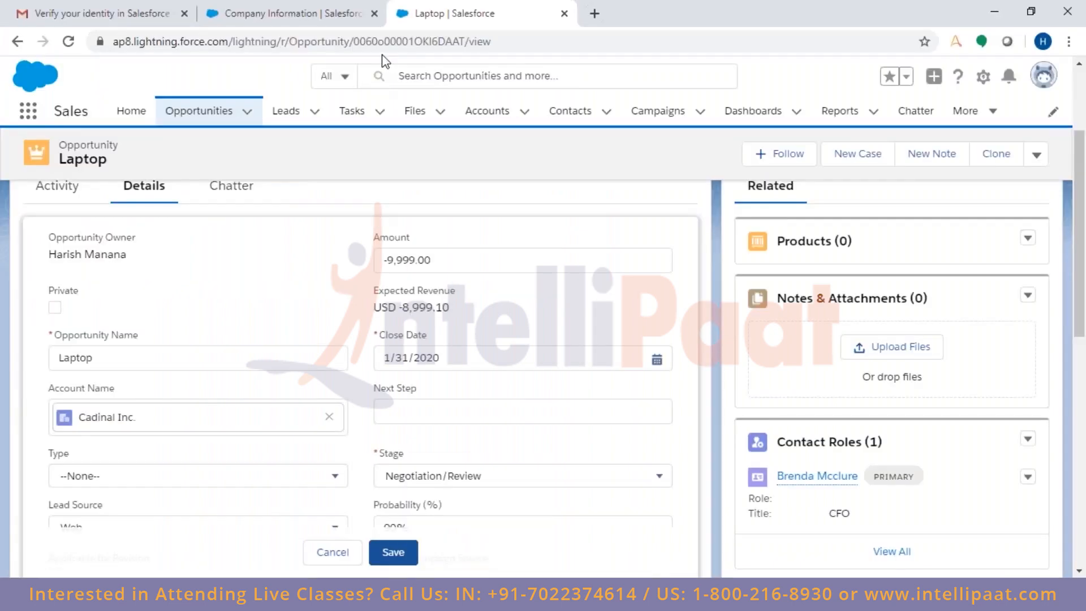
left_click(564, 13)
left_click(94, 152)
key("BackSpace")
type("Profile")
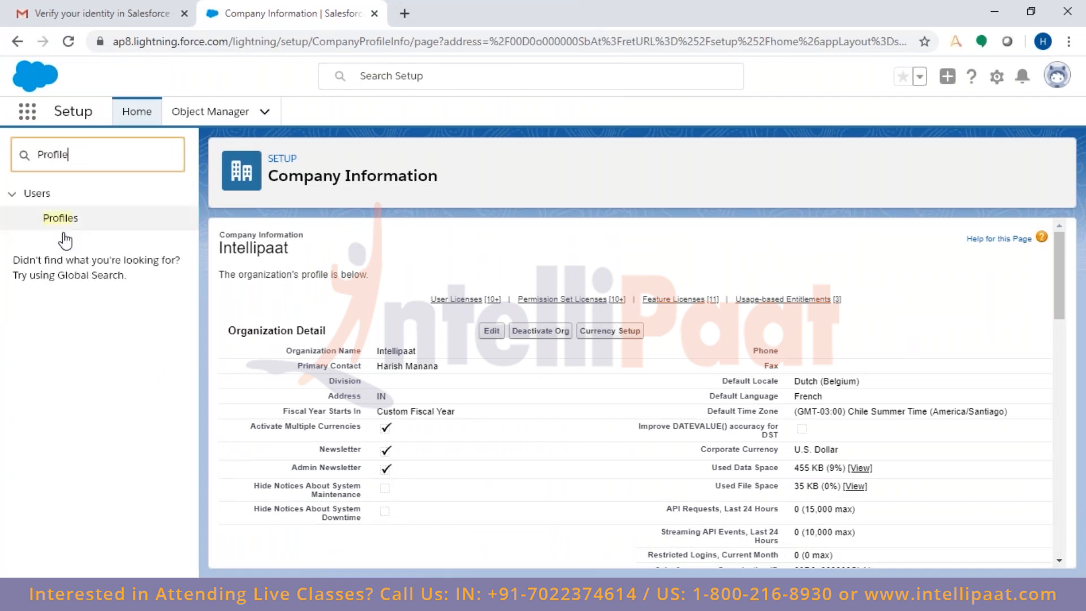
left_click(63, 219)
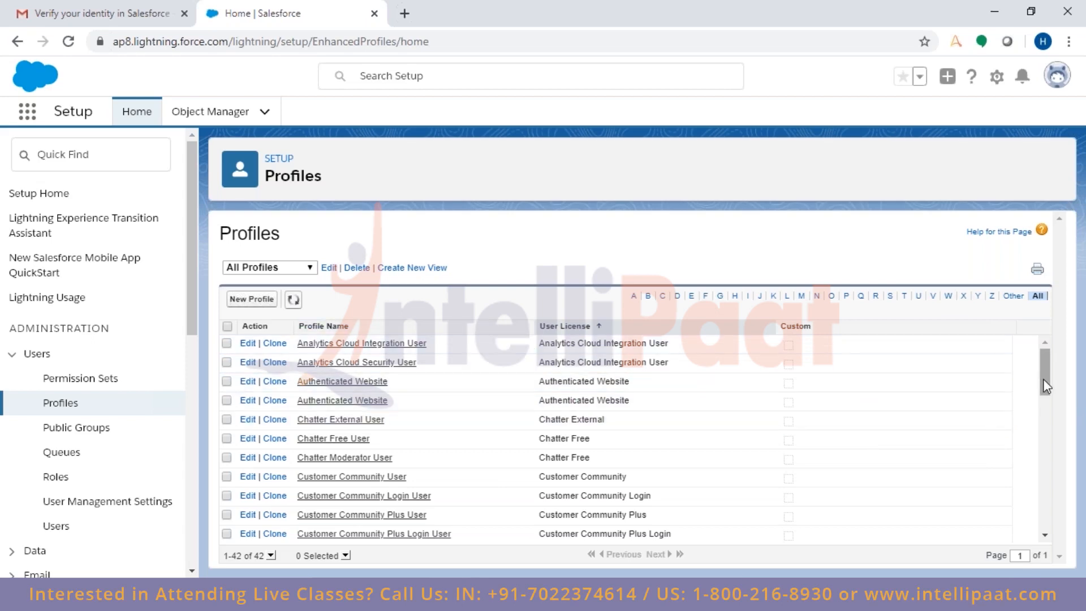
left_click_drag(1045, 370, 1062, 471)
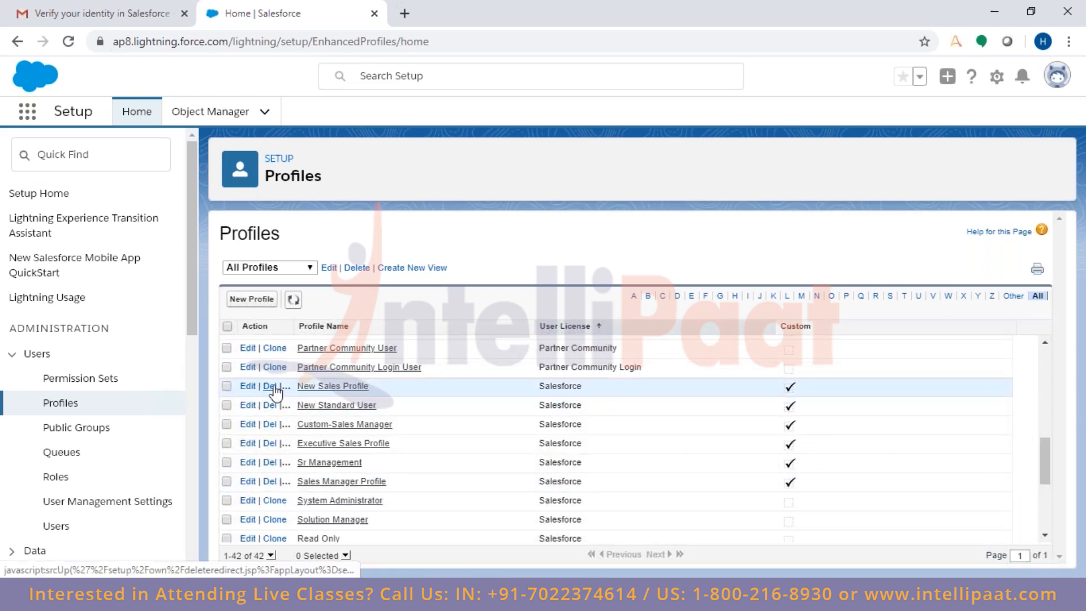
left_click_drag(293, 328, 317, 328)
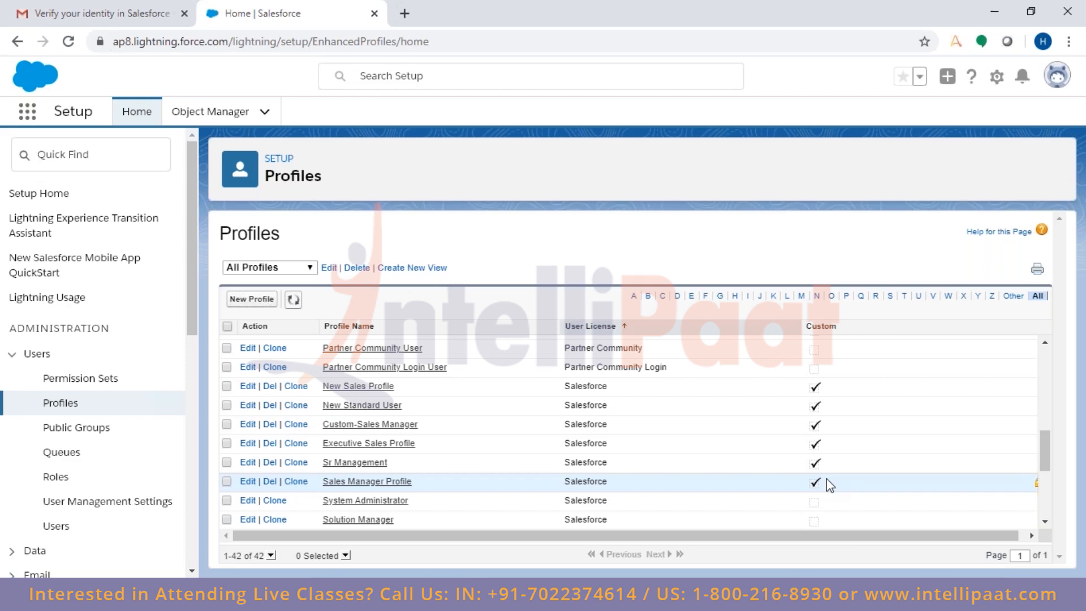
key("alt+Tab")
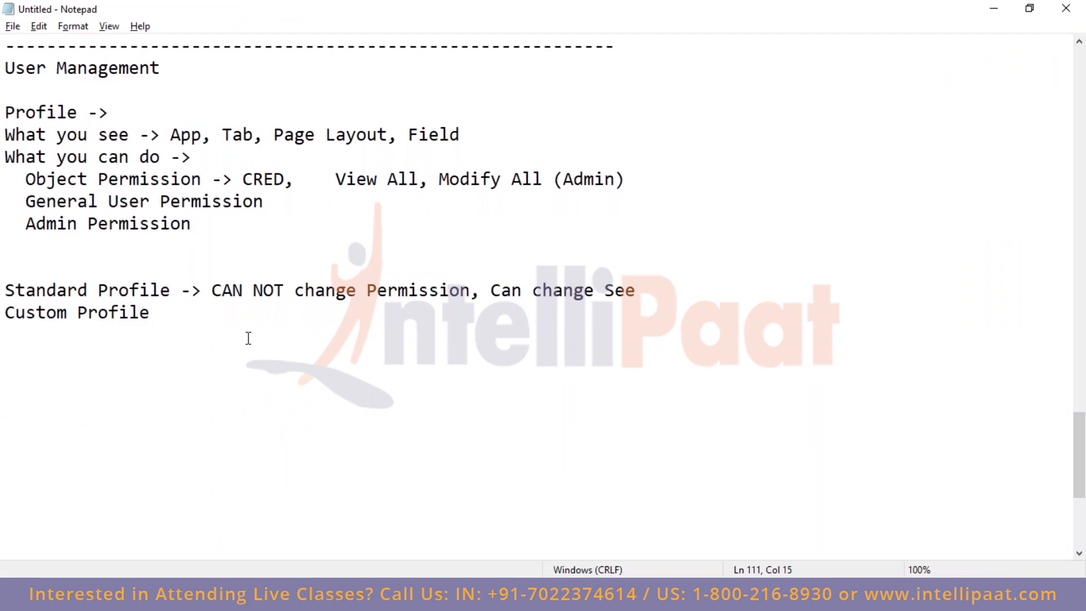
left_click_drag(212, 290, 635, 303)
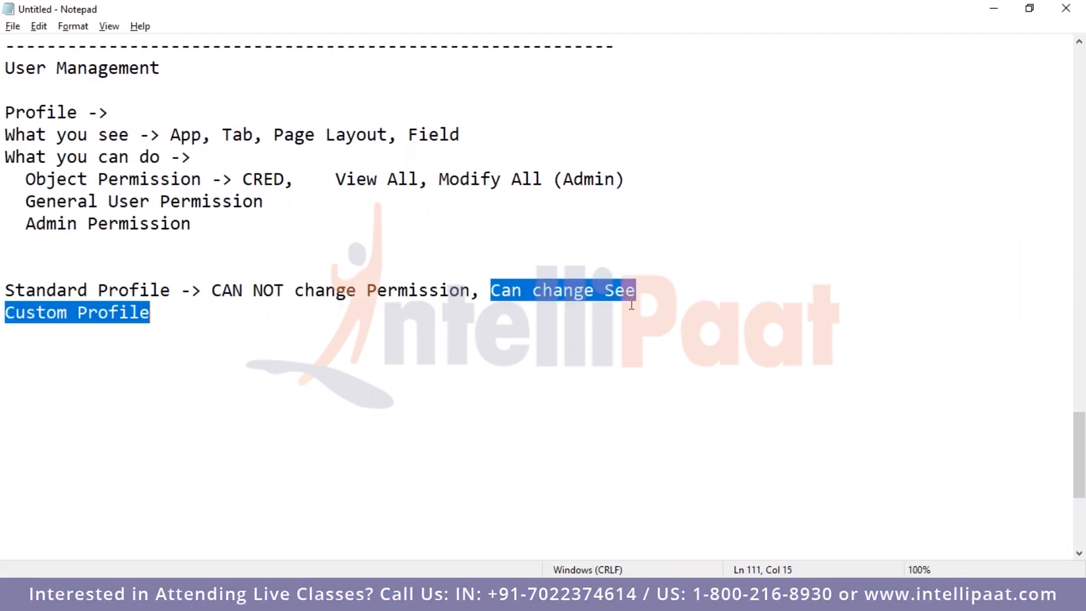
left_click_drag(170, 135, 467, 143)
key("alt+Tab")
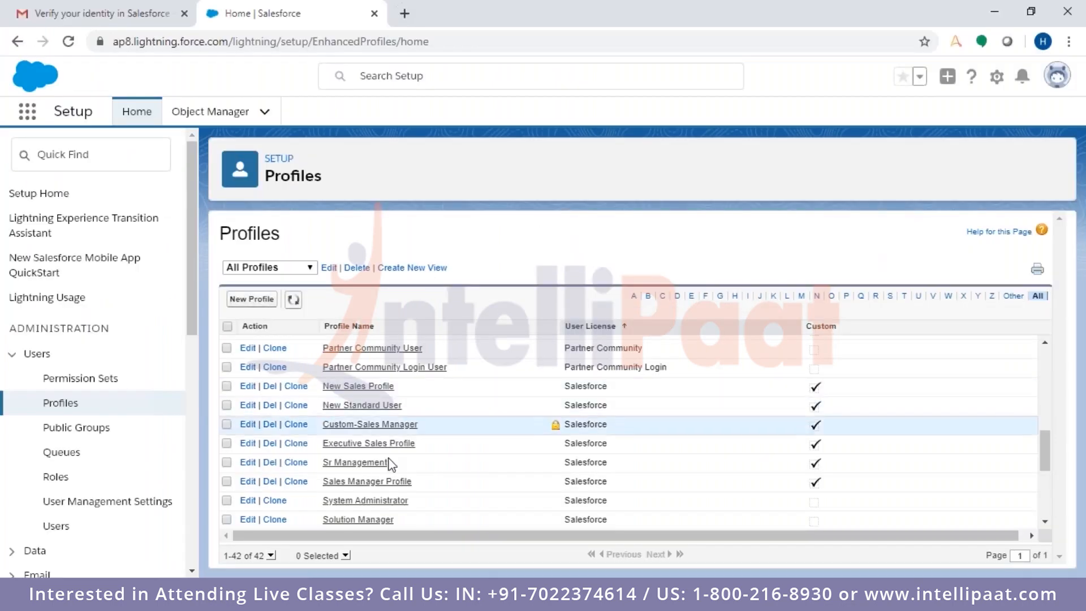
- Edit the System Administrator profile and uncheck Visible for the Service Console and Service apps
left_click(384, 507)
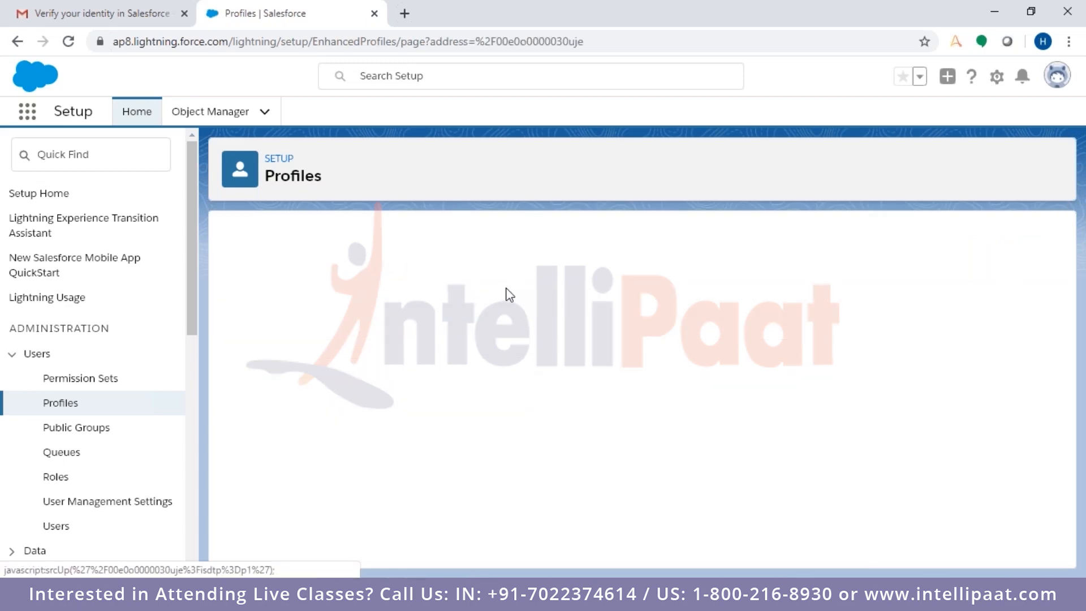
left_click(491, 360)
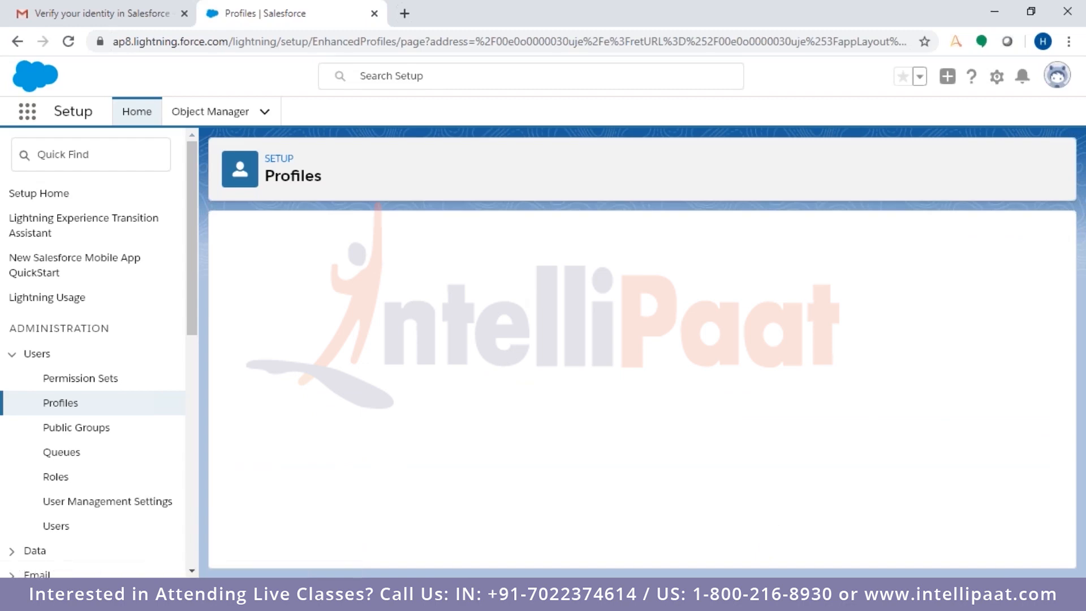
scroll(238, 348, "down", 2)
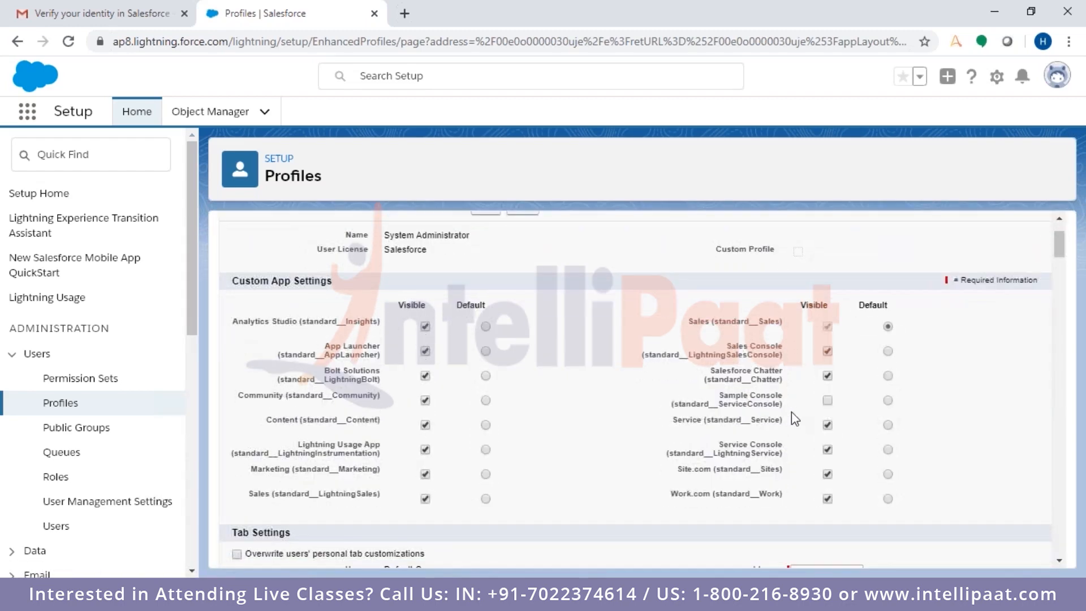
left_click(829, 451)
left_click(828, 426)
scroll(543, 345, "down", 1)
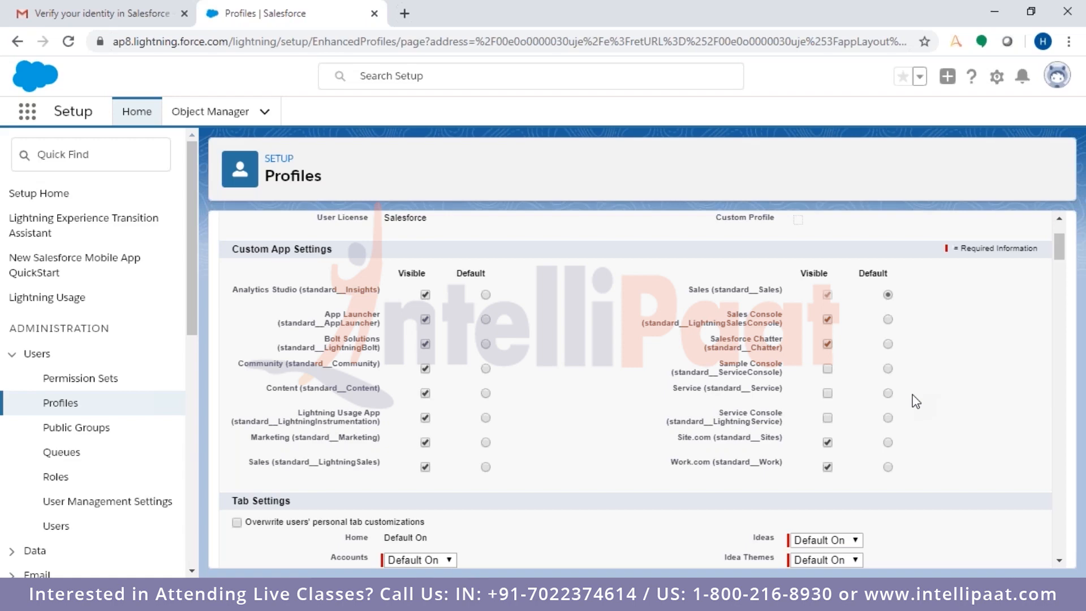
- Scroll to Tab Settings and review the Accounts tab's choices, leaving it at Default On
scroll(915, 402, "down", 3)
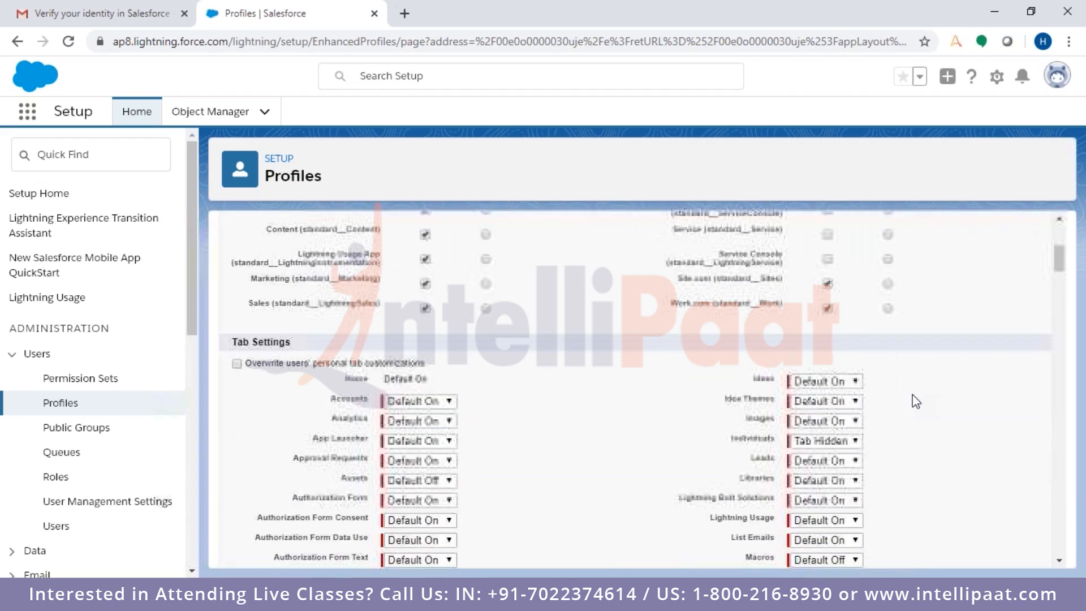
scroll(915, 401, "down", 2)
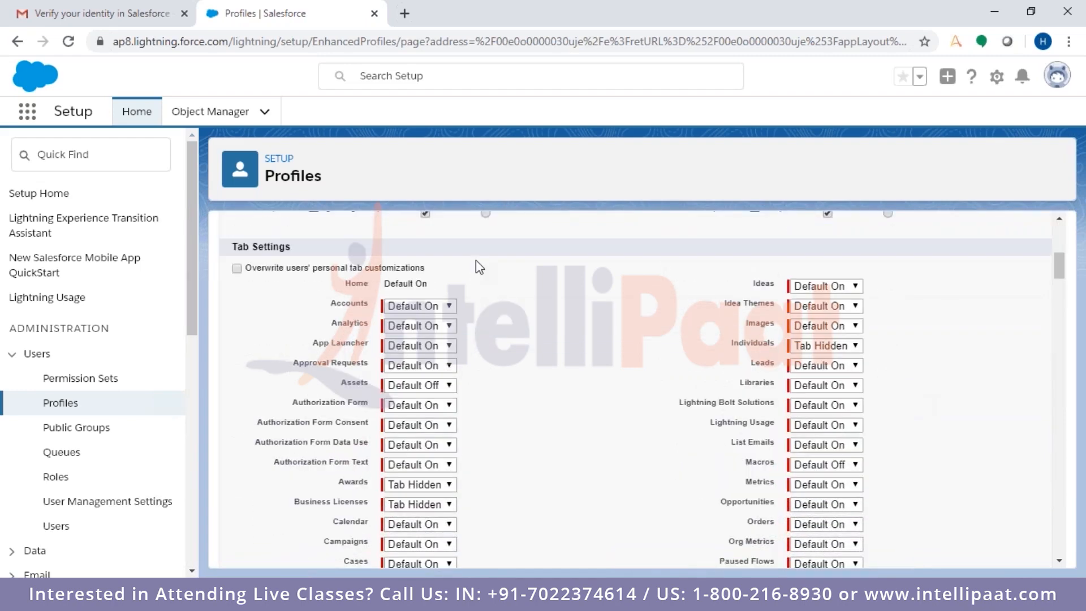
left_click(451, 307)
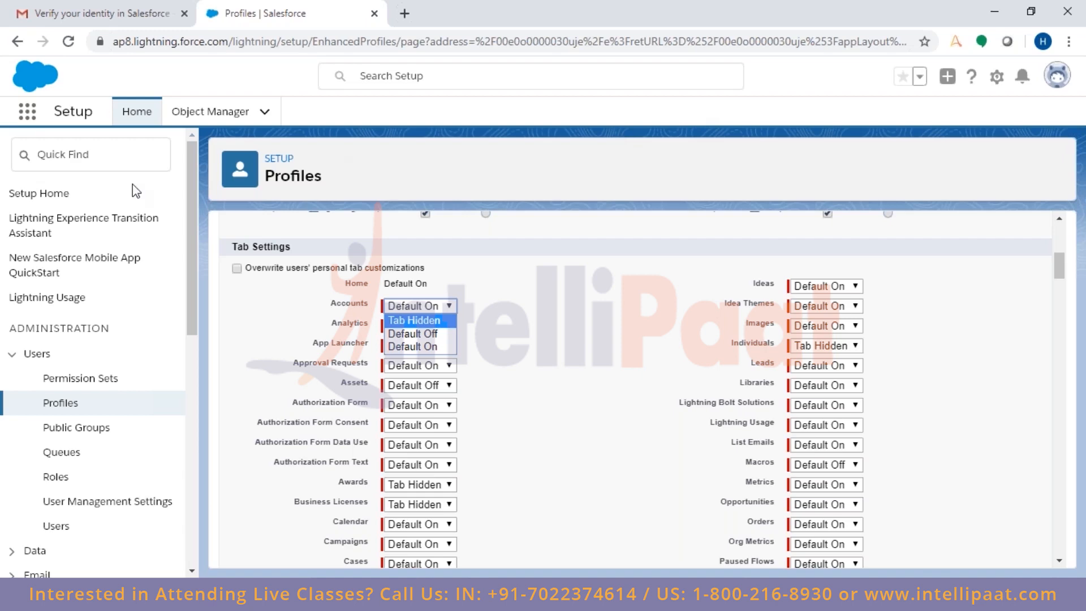
left_click(31, 122)
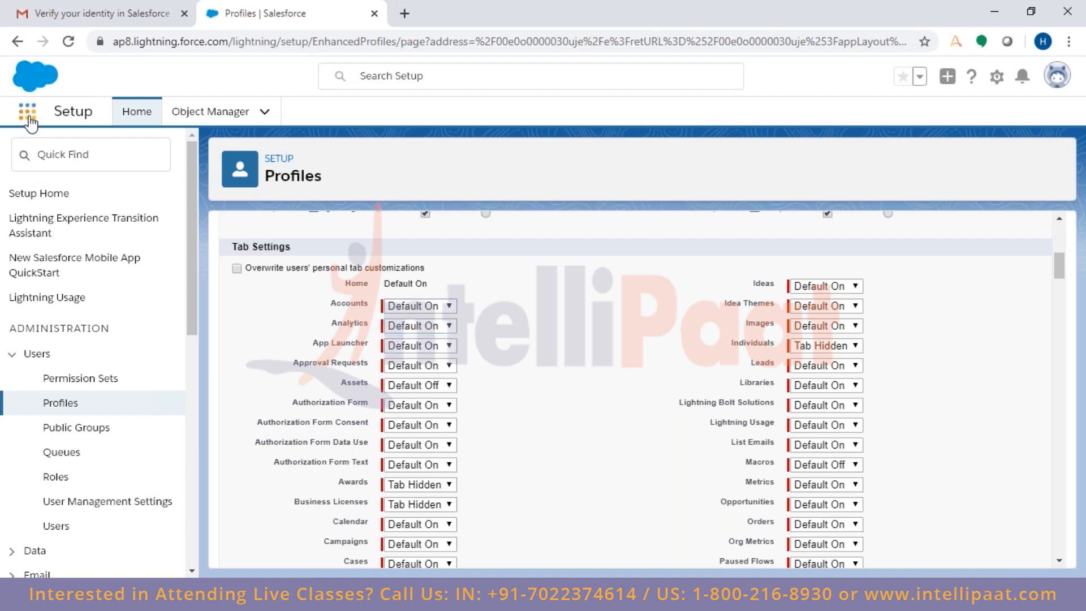
left_click(31, 122)
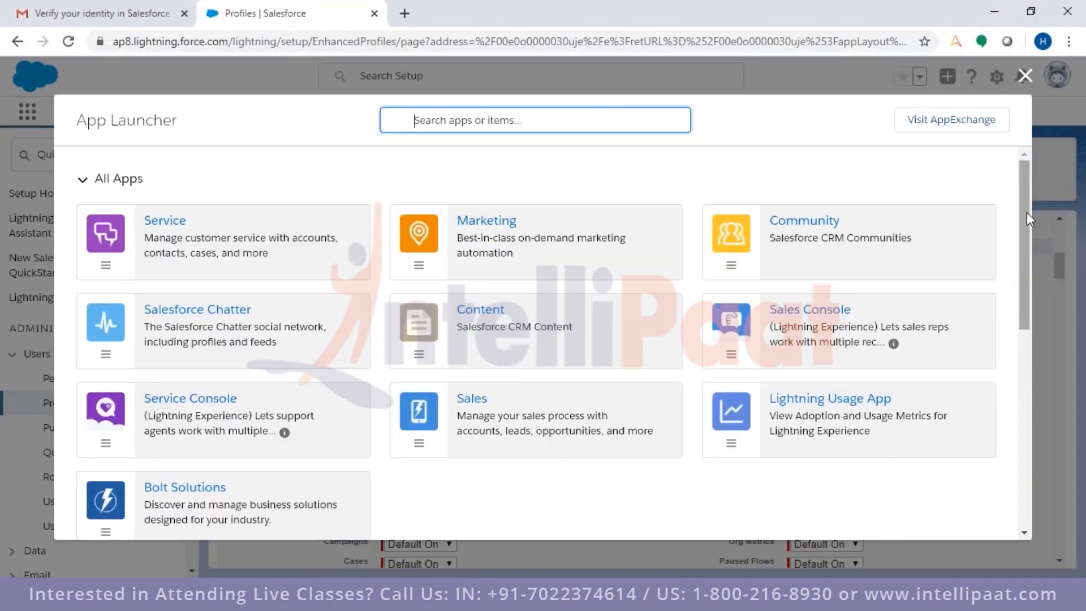
- Browse the App Launcher's All Items list, then reopen the Accounts tab visibility choices
left_click(1027, 212)
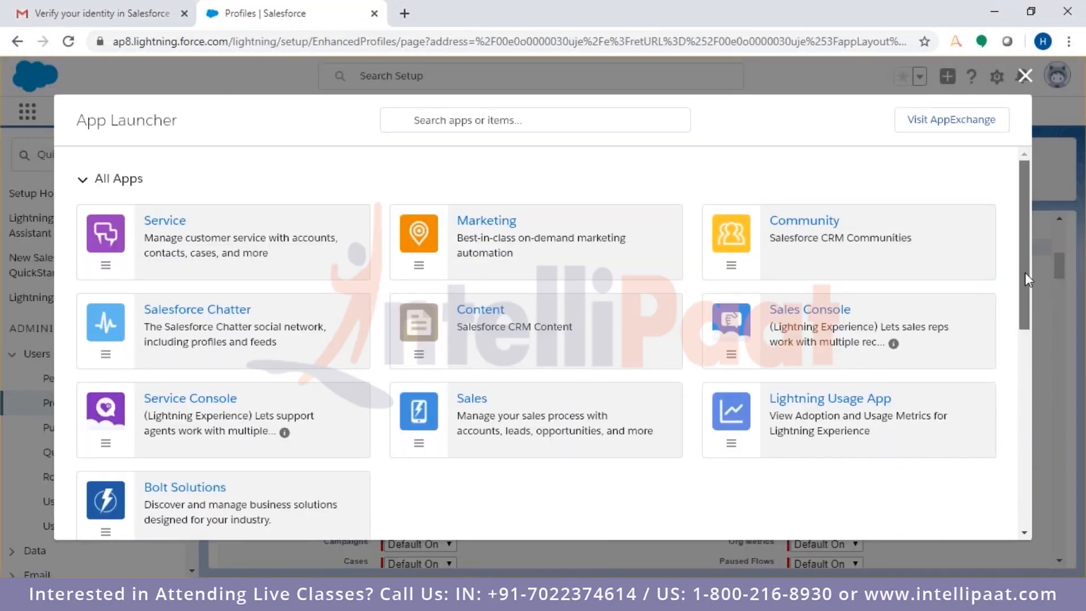
left_click_drag(1025, 273, 1076, 468)
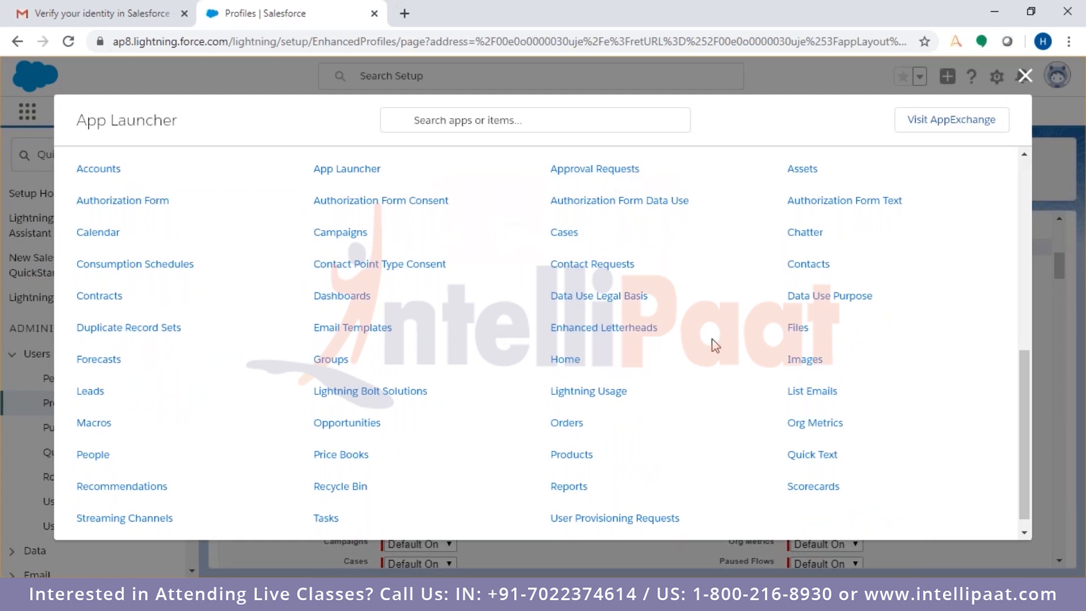
left_click(1025, 76)
left_click(446, 306)
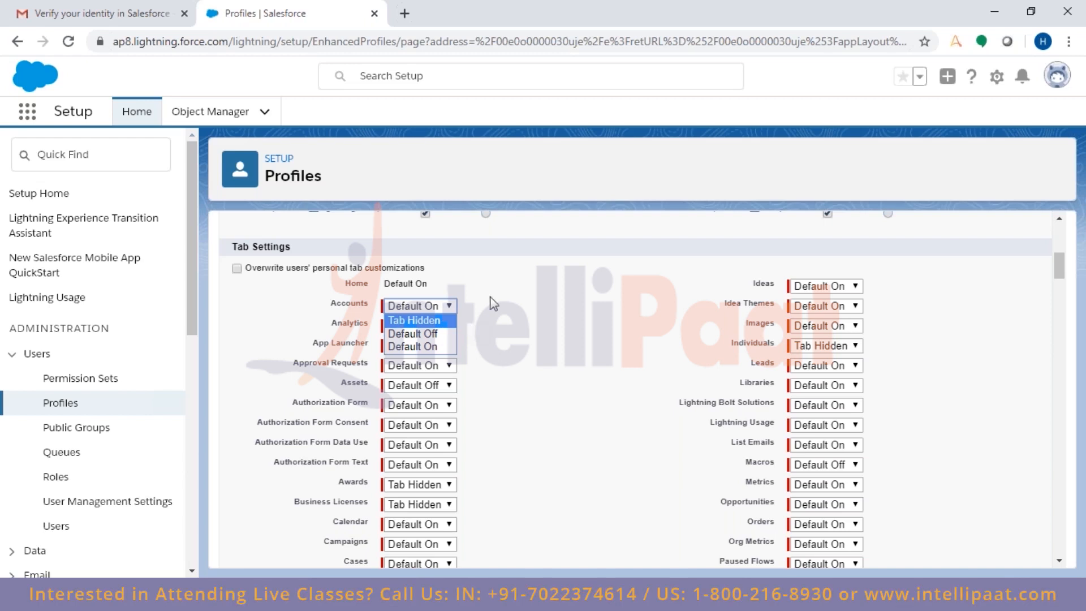
- Dismiss the Accounts choices unchanged and scroll down to Administrative Permissions
left_click(597, 321)
left_click_drag(1059, 274, 1077, 334)
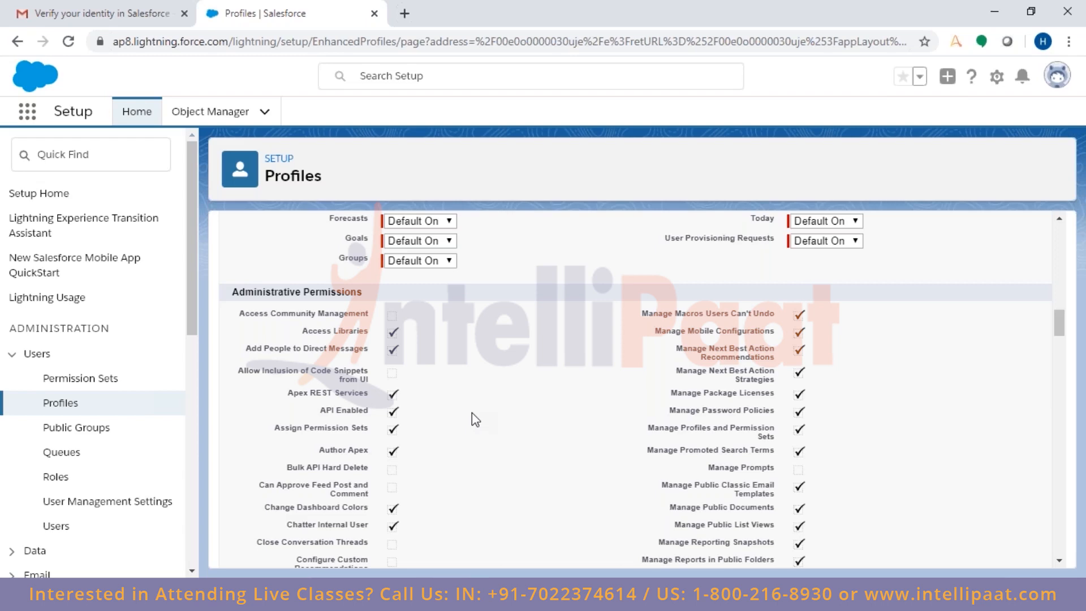
- Scroll to Standard Object Permissions, check the Modify All info tip, then return to Notepad
scroll(471, 413, "down", 7)
scroll(471, 412, "down", 10)
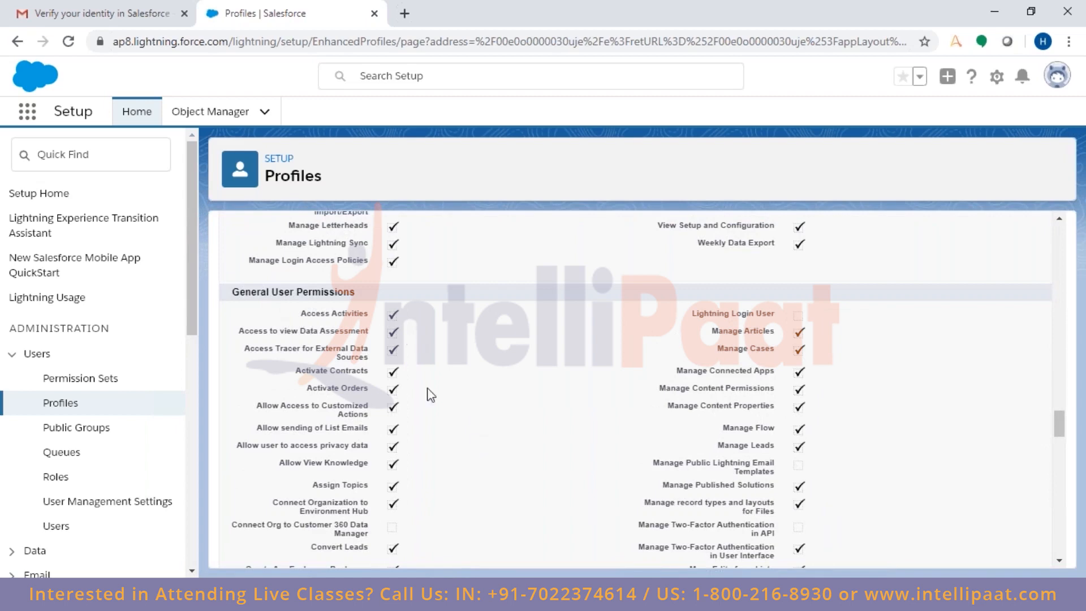
scroll(803, 423, "down", 10)
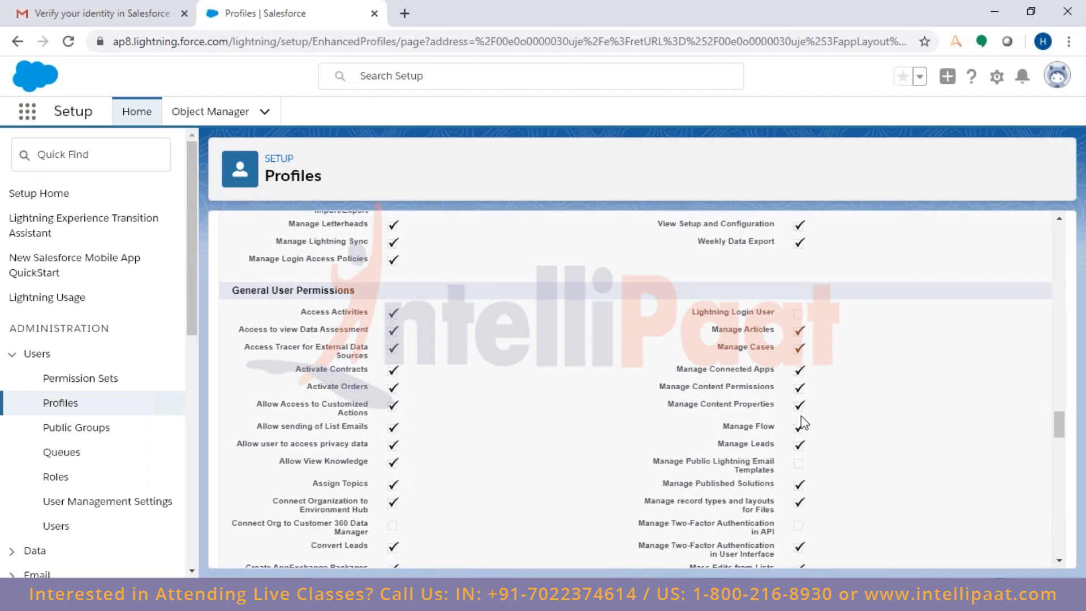
scroll(800, 416, "down", 4)
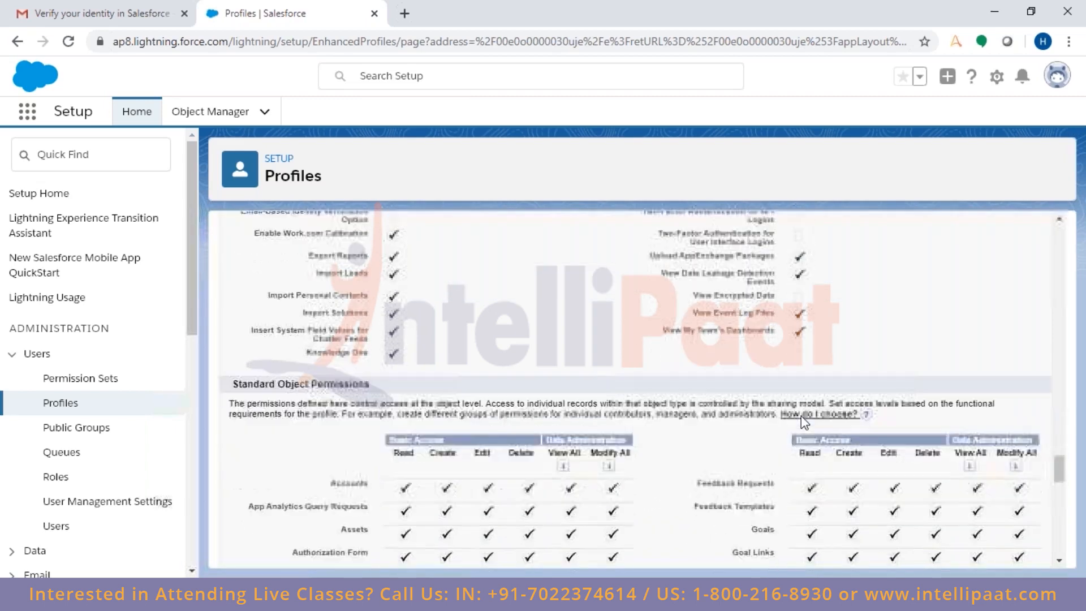
left_click_drag(278, 233, 345, 233)
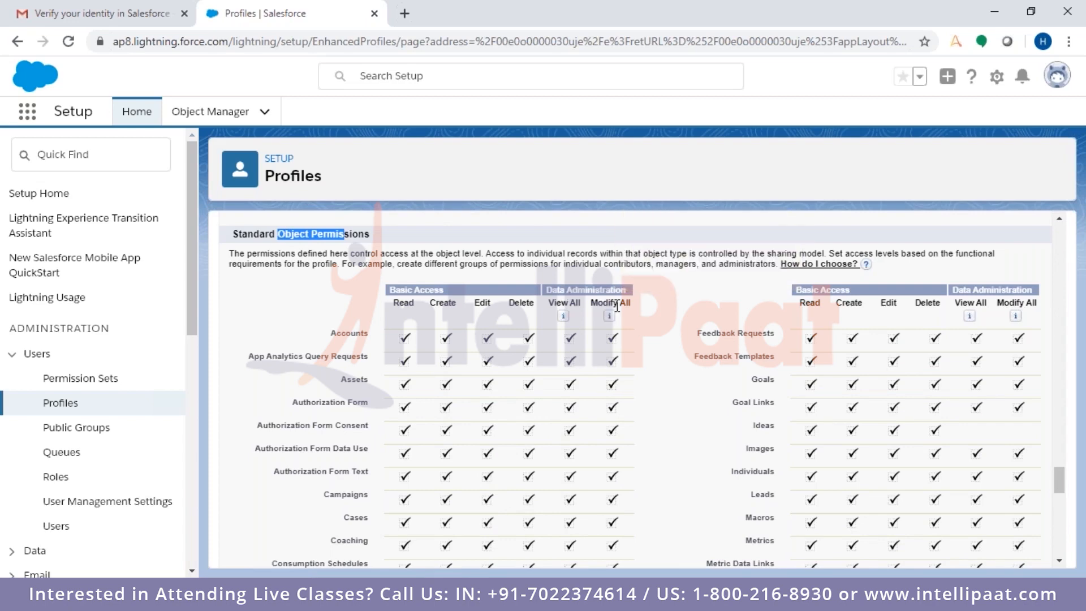
mouse_move(614, 318)
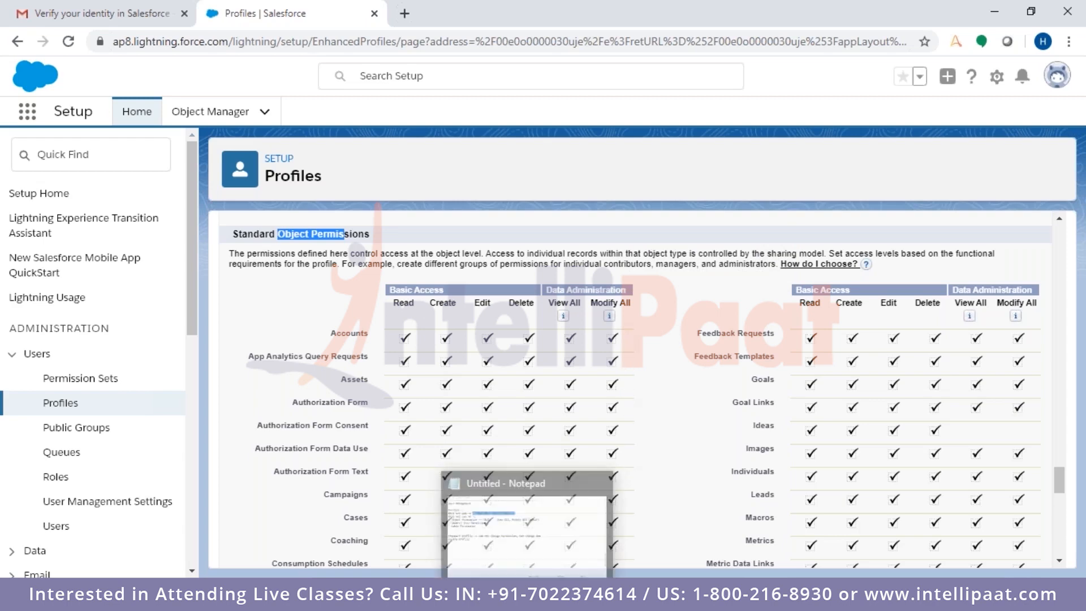
left_click(531, 596)
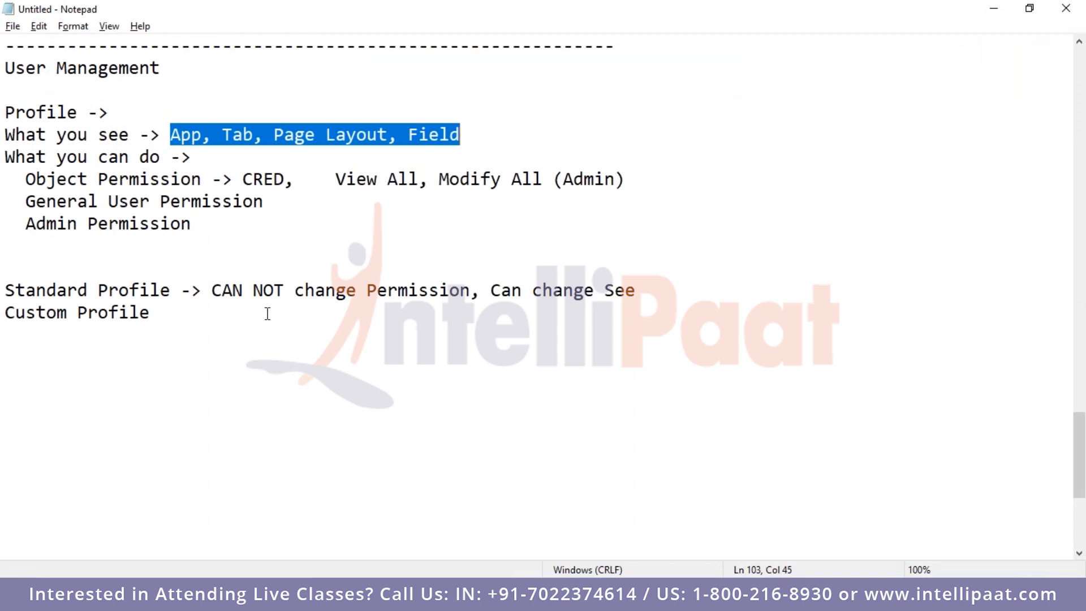
- Highlight the note on standard profile permissions in Notepad, then return to the Salesforce profile page
left_click_drag(211, 290, 639, 294)
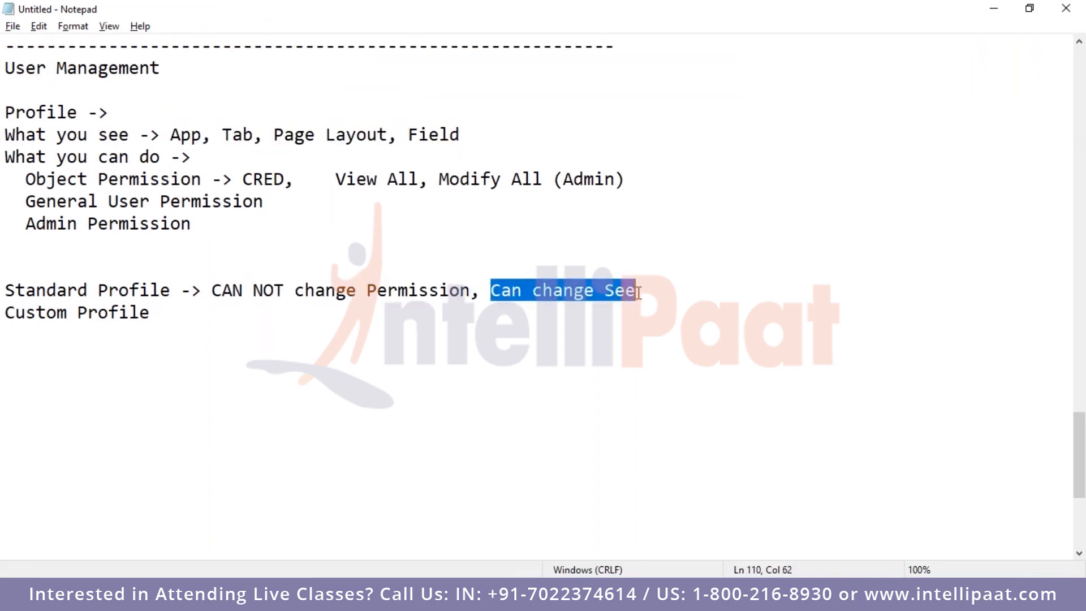
key("alt+Tab")
scroll(426, 400, "down", 5)
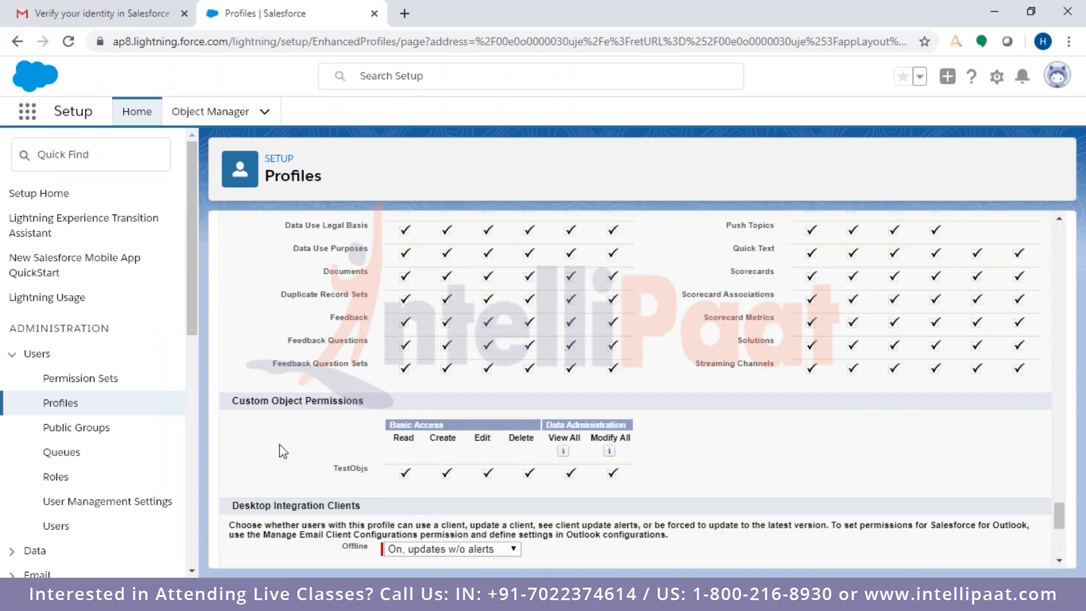
scroll(281, 451, "down", 4)
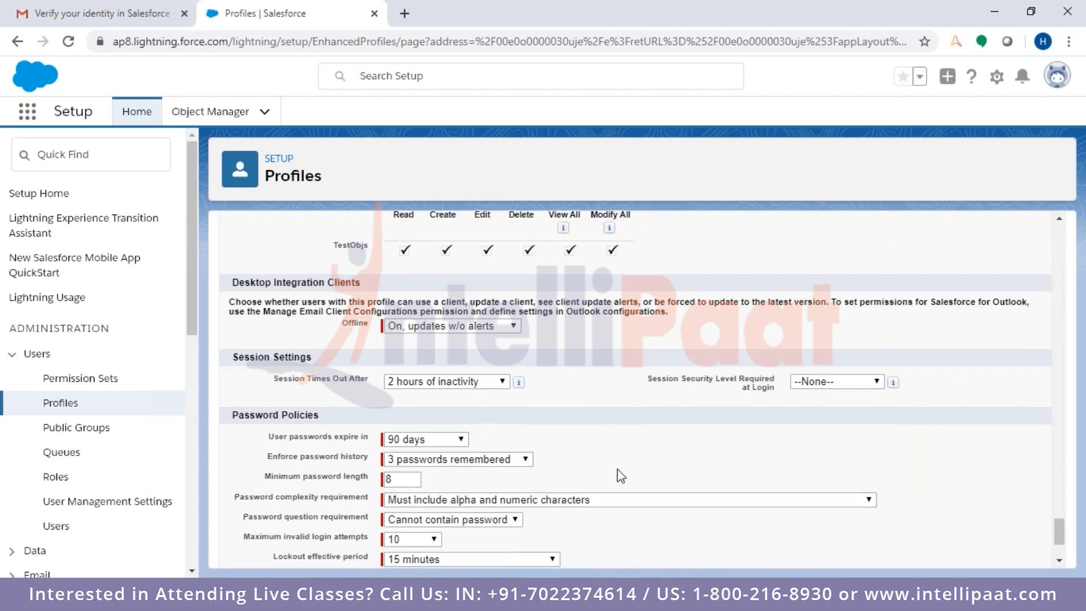
scroll(620, 475, "down", 2)
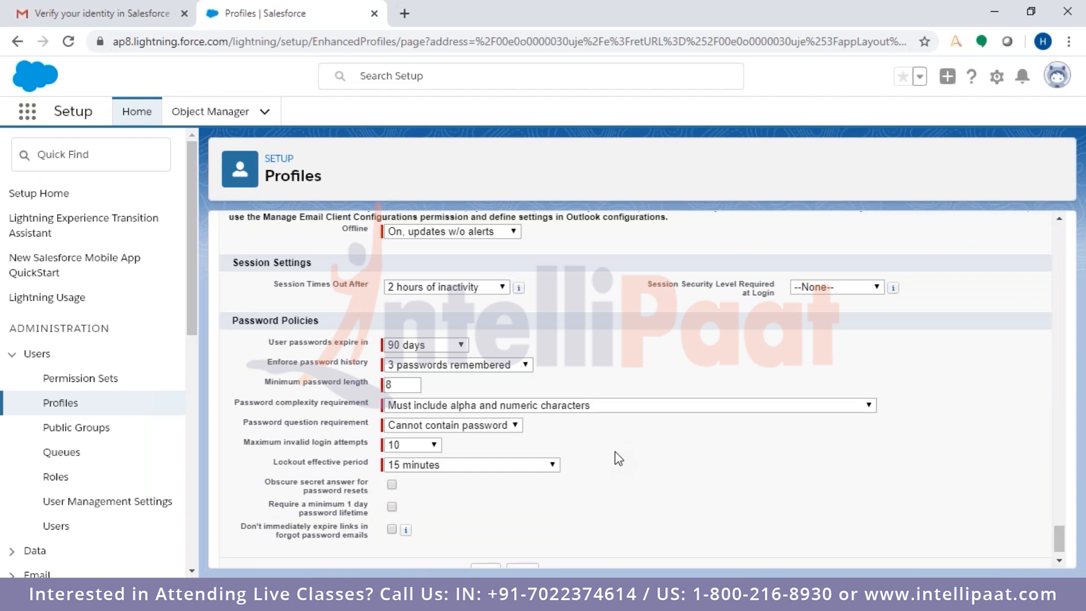
scroll(615, 451, "up", 20)
scroll(617, 456, "up", 2)
mouse_move(1059, 238)
left_mouse_down()
mouse_move(1059, 486)
mouse_move(1060, 235)
left_mouse_up()
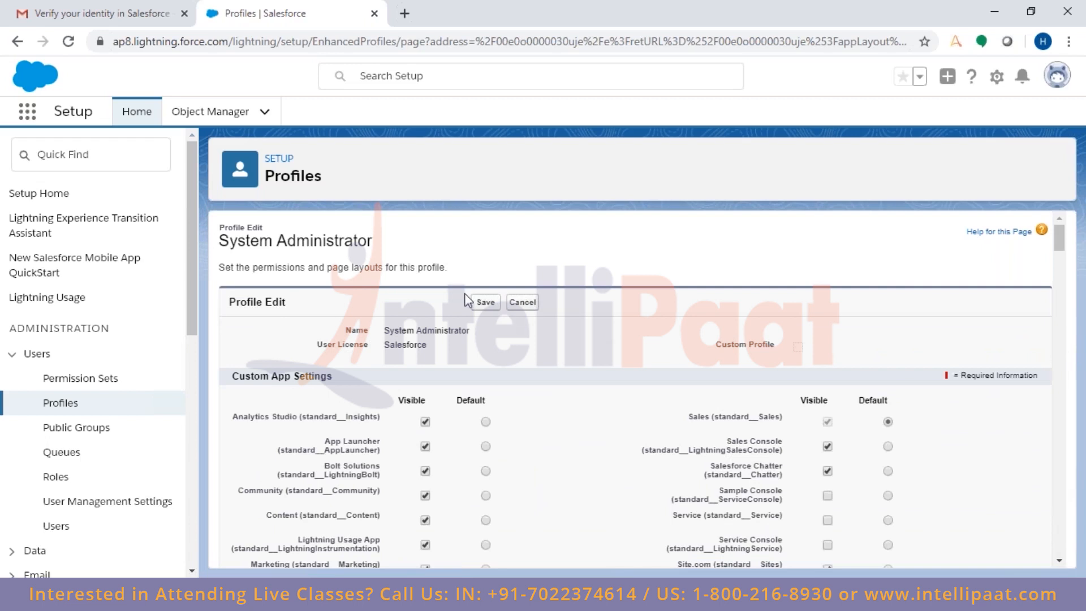
- Save the System Administrator profile edits and briefly view the App Launcher list
left_click(485, 303)
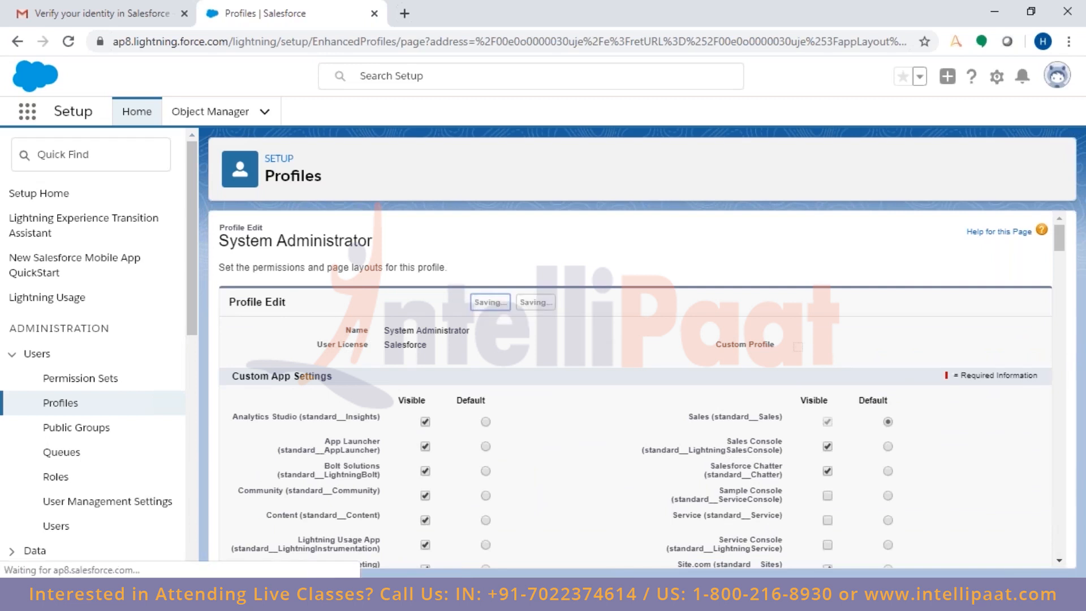
left_click(30, 119)
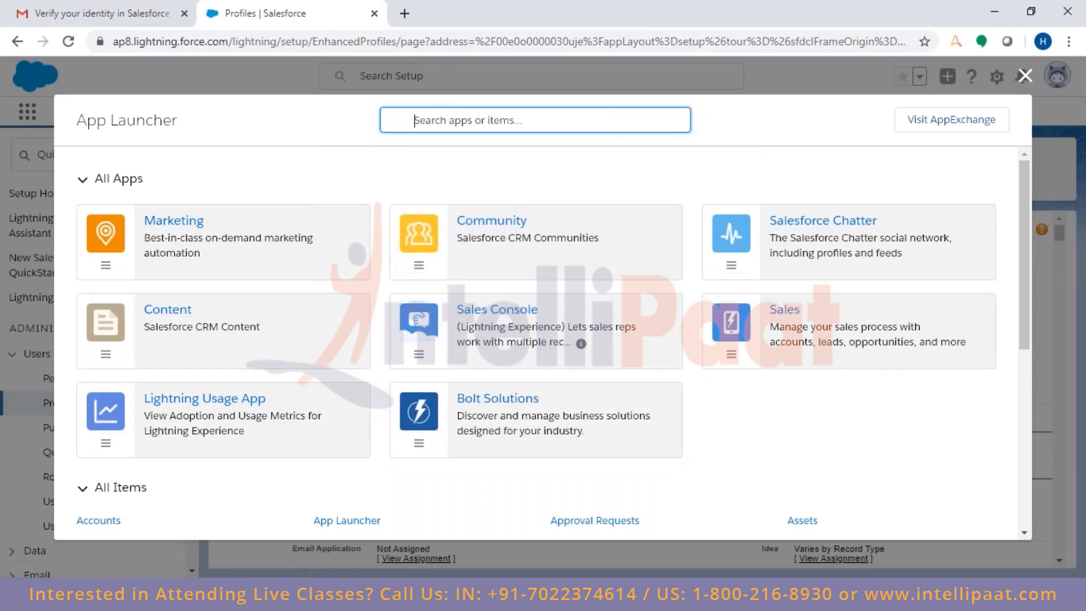
left_click(1050, 359)
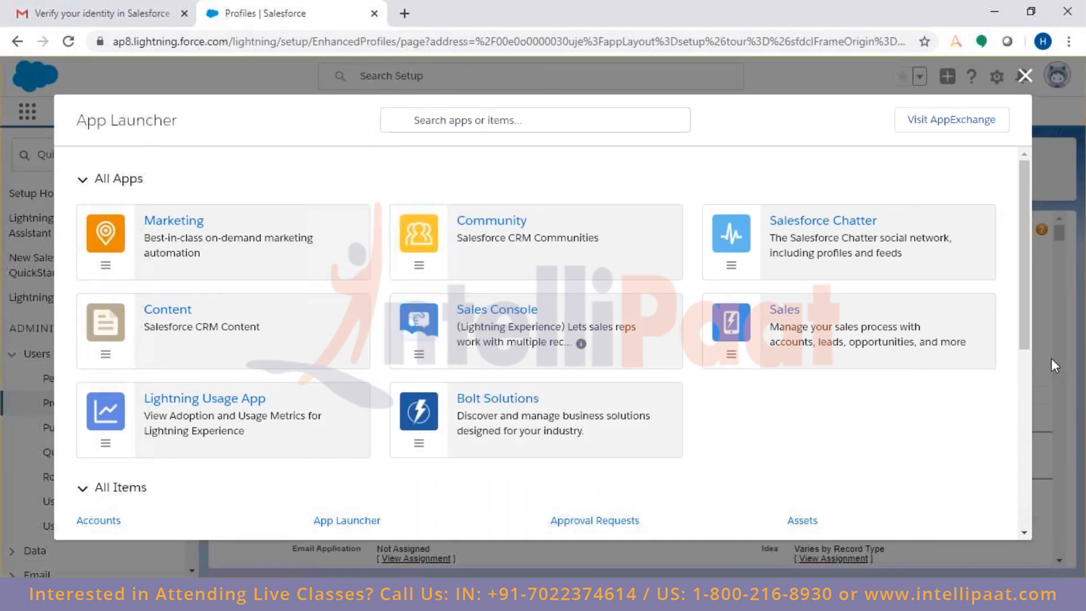
left_click(1024, 76)
scroll(997, 364, "down", 10)
scroll(998, 364, "up", 10)
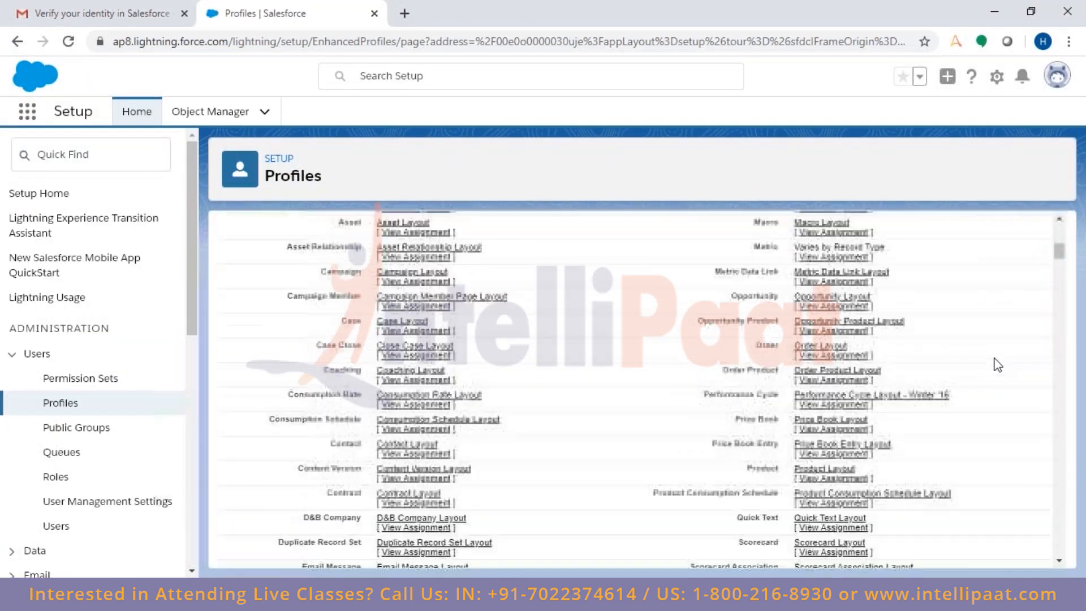
- Reopen the System Administrator profile edit and cancel it, then go to the blank line below Custom Profile in Notepad
left_click(492, 358)
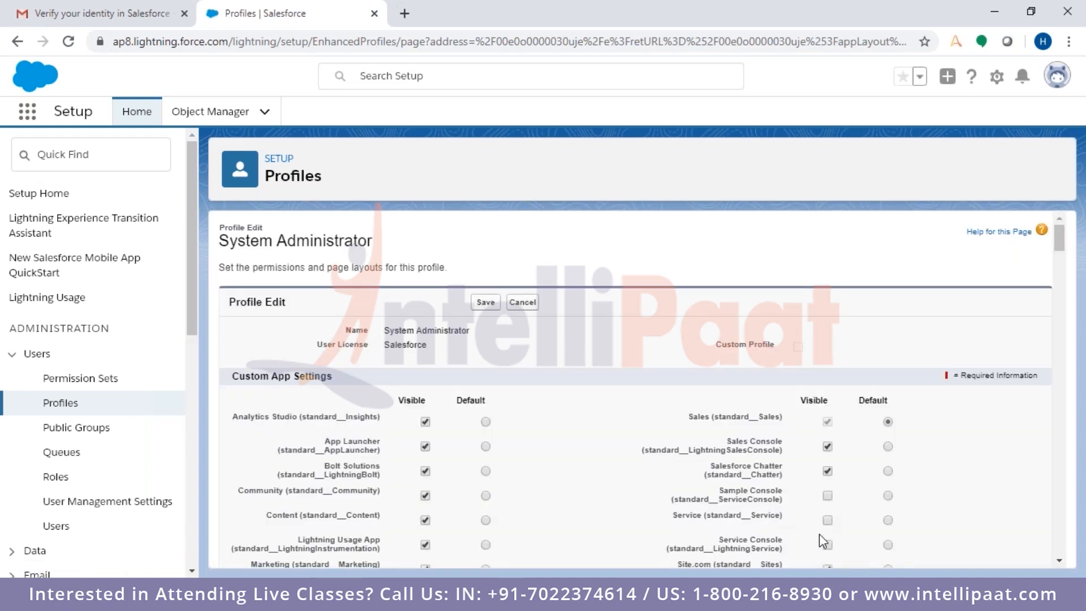
left_click(522, 302)
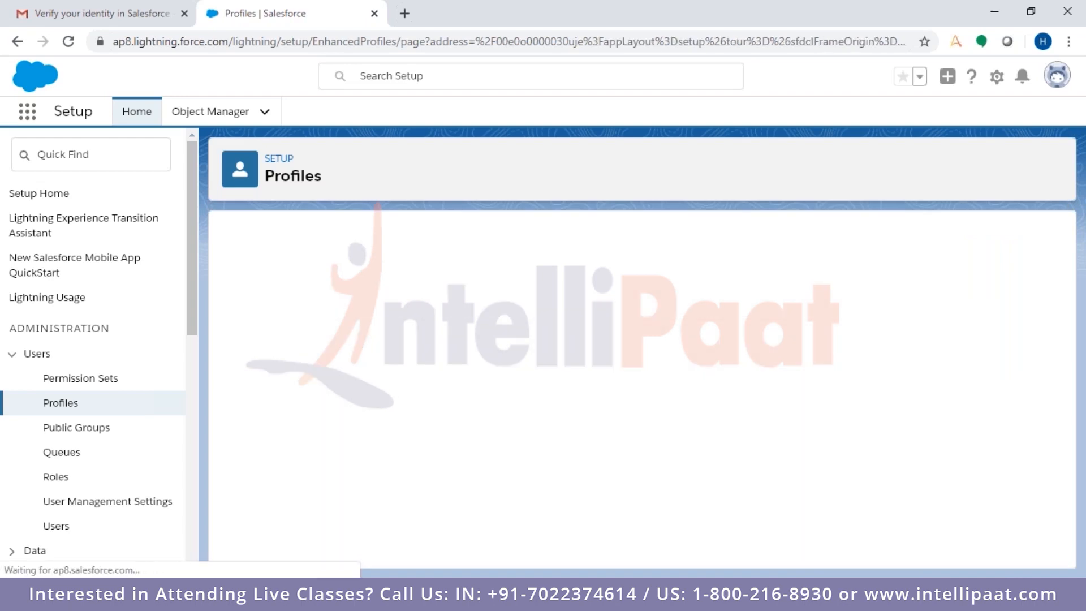
key("alt+Tab")
left_click(28, 356)
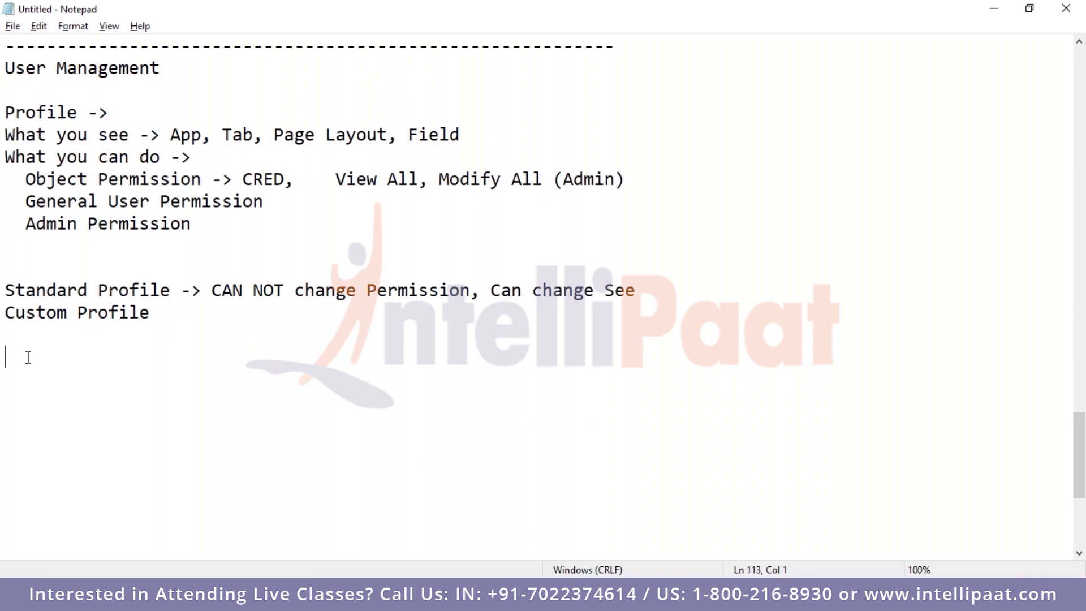
- Add a dashed divider and a 'Recruitment Application' heading to the notes, fixing the spelling
type("Recrutiment A")
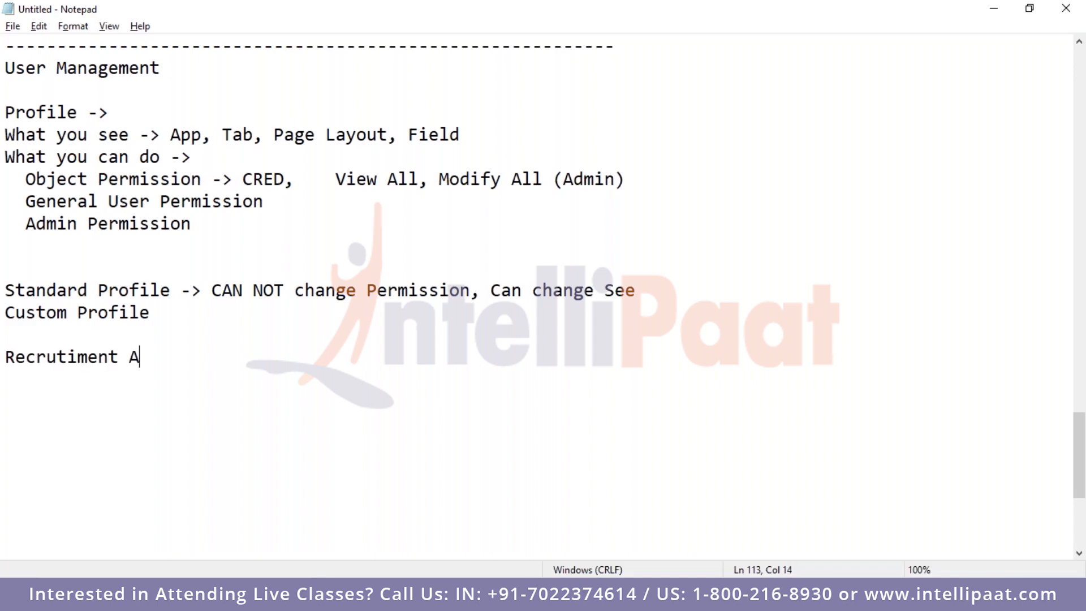
type("pplication")
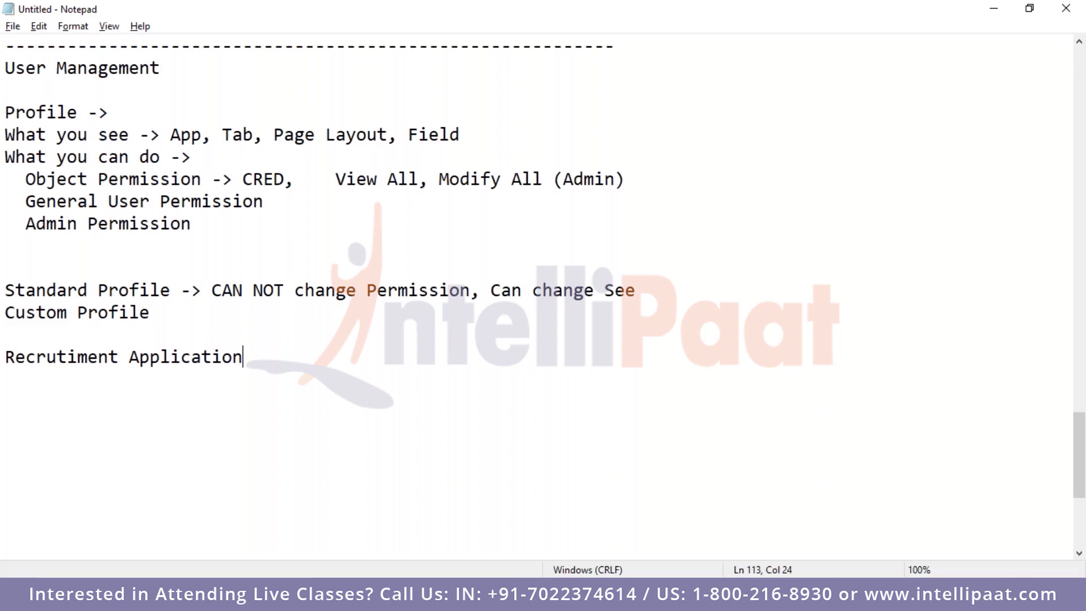
key("Left")
key("Left")
key("Left")
key("Left")
key("Left")
key("Left")
key("Left")
key("Left")
key("Left")
key("Left")
key("Left")
key("Left")
key("Left")
key("Left")
key("Left")
key("Left")
key("Left")
key("BackSpace")
key("Right")
type("t")
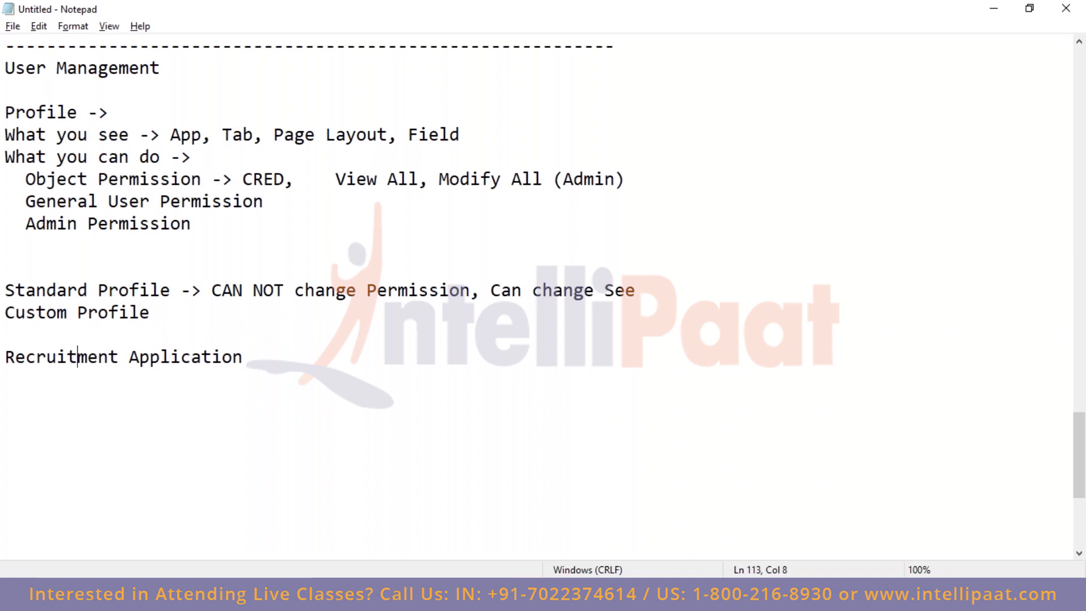
key("Left")
key("Left")
key("Left")
key("Left")
key("Left")
key("Left")
key("Left")
key("Return")
key("Up")
type("-")
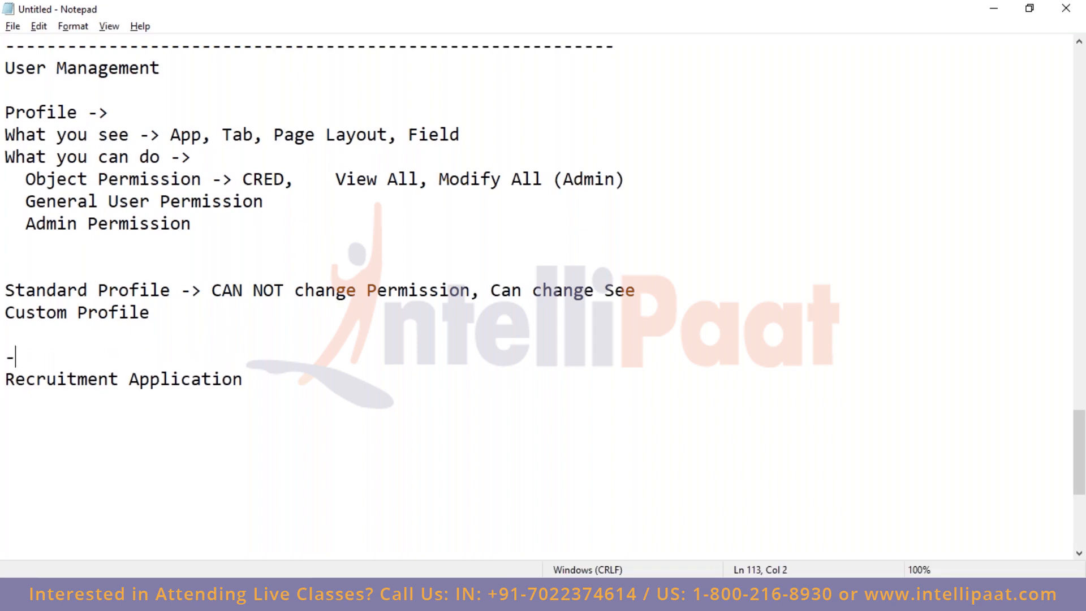
type("-------------------------------------------------------------------------------------")
- List 'HR Profile' and 'A HR USer' under the heading, then return to Chrome
key("Down")
key("Return")
key("Return")
type("HR Profile")
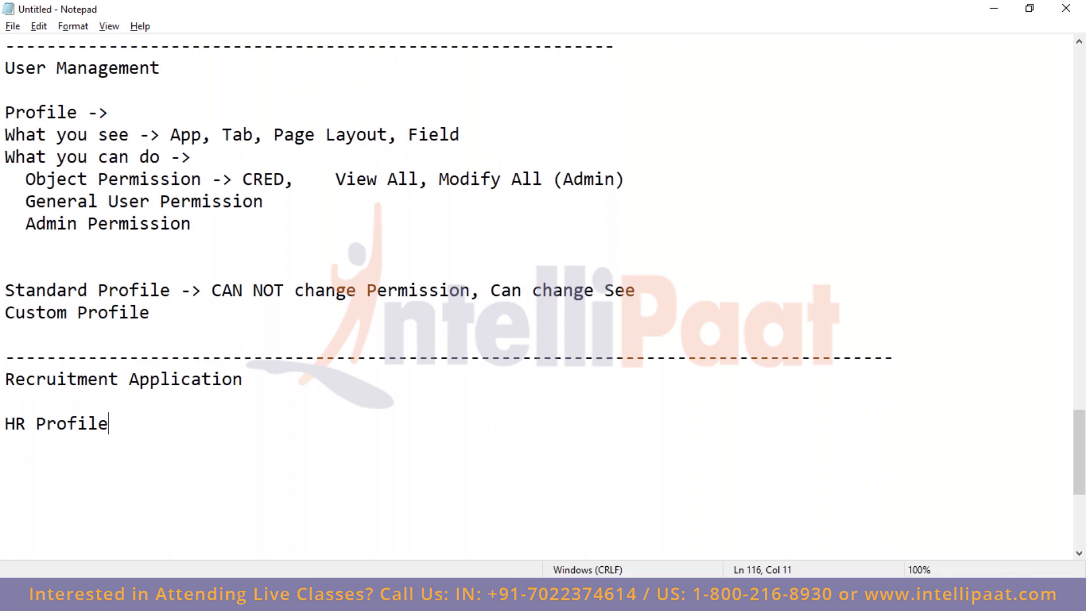
key("Return")
type("1 ")
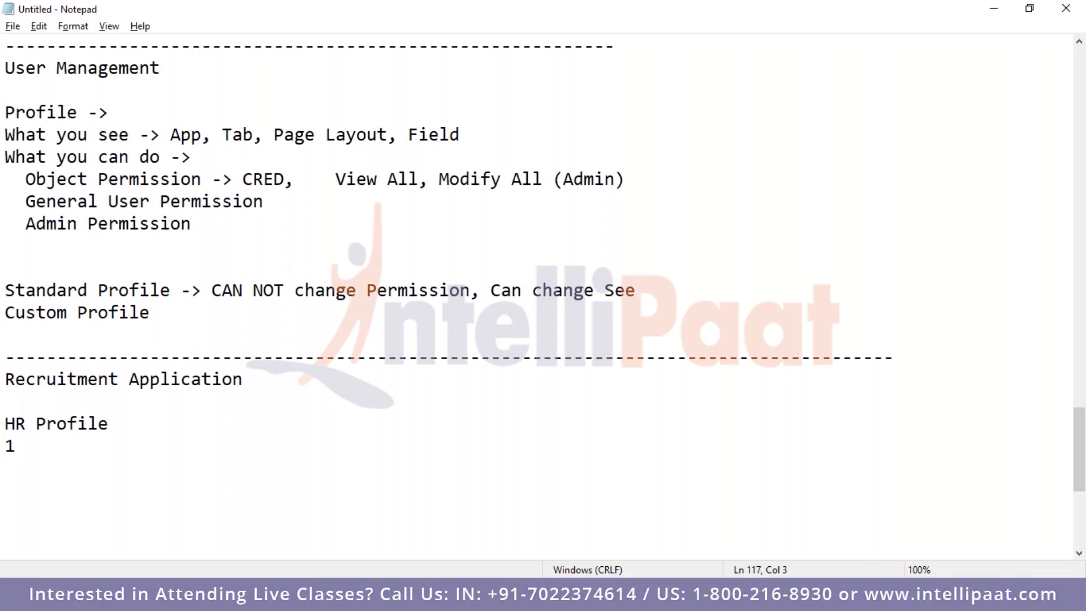
type("HR USer")
key("Left")
key("Left")
key("Left")
key("Left")
key("Left")
key("Left")
key("Left")
key("Left")
key("BackSpace")
type("A")
key("Up")
key("Home")
key("shift+Down")
key("shift+Down")
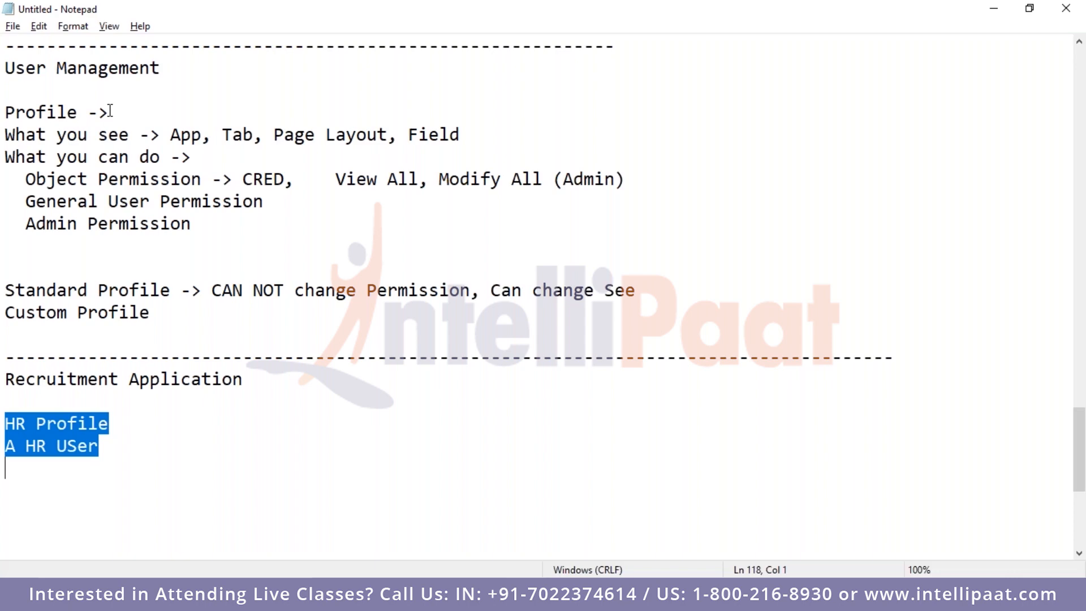
left_click(118, 427)
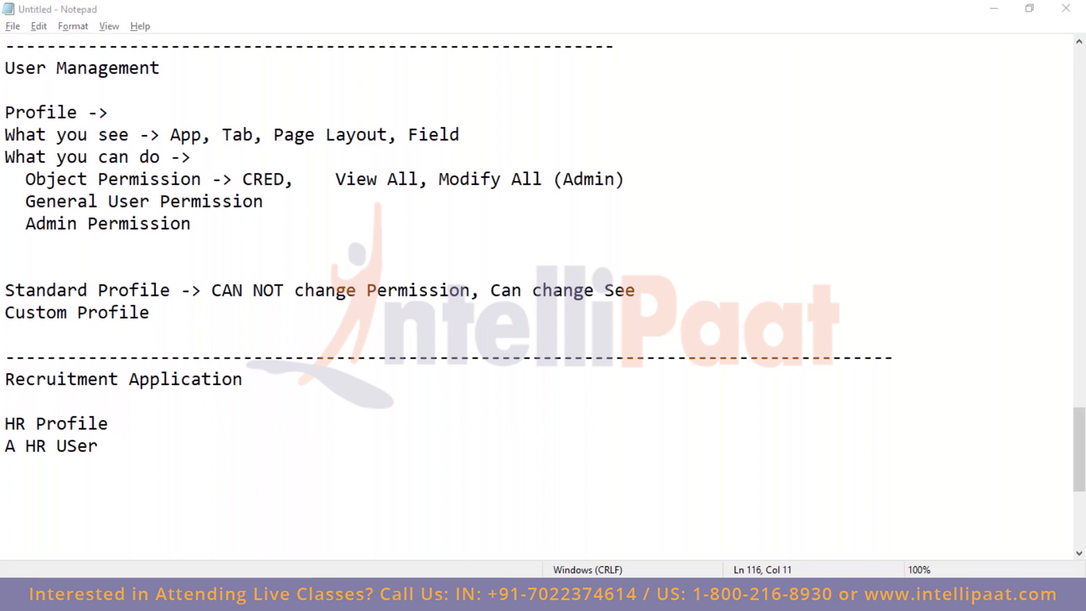
key("alt+Tab")
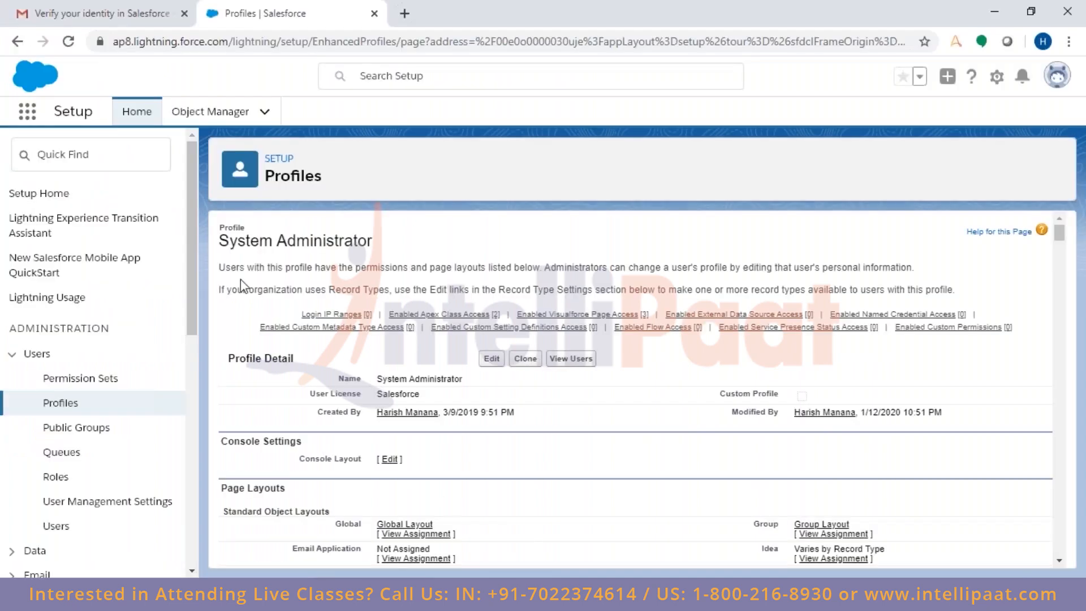
- Go back to the Profiles list and open the New Profile clone form
left_click(59, 404)
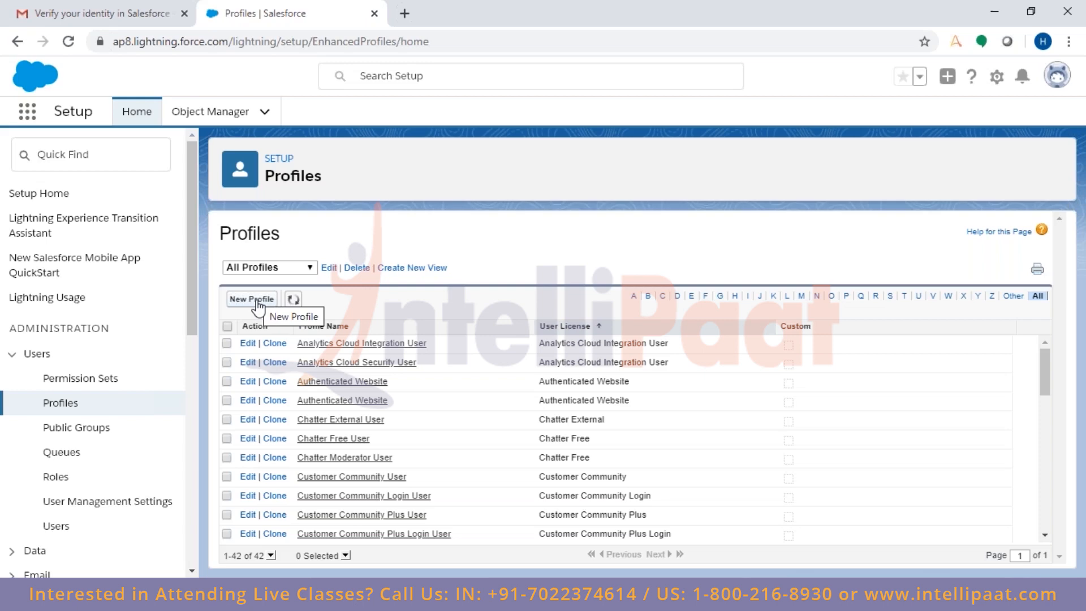
left_click(255, 301)
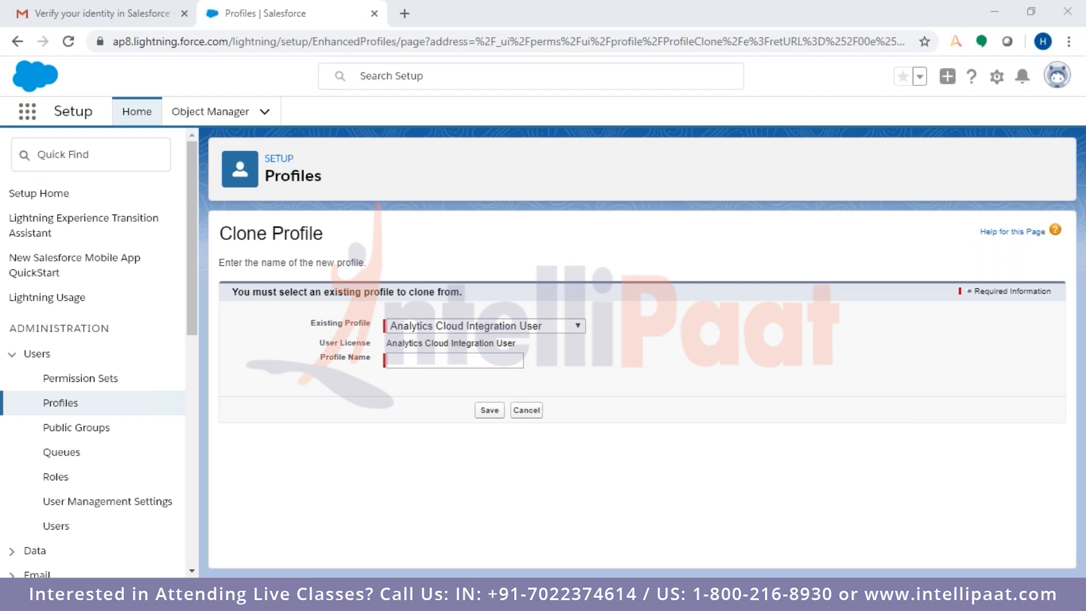
- Check the HR user note, then choose Standard User as the existing profile to clone
left_click(527, 594)
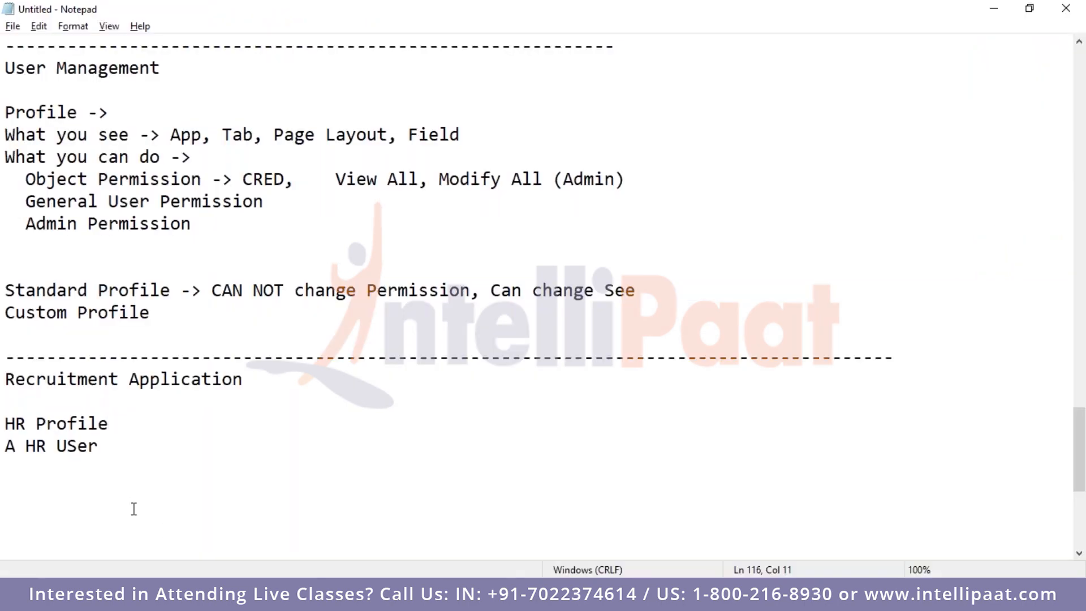
left_click_drag(103, 448, 4, 446)
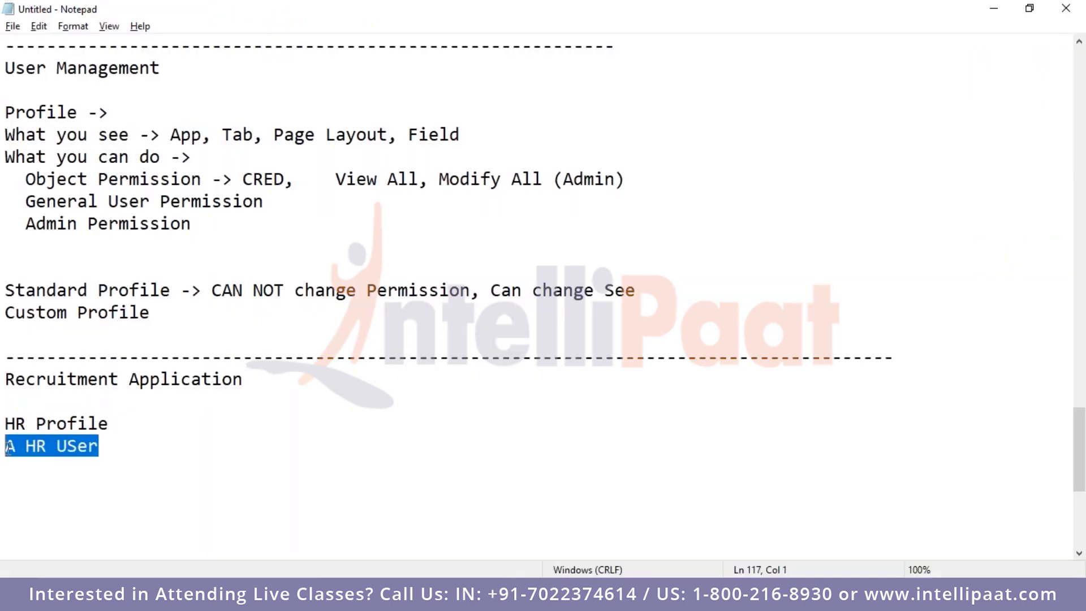
key("alt+Tab")
left_click(401, 361)
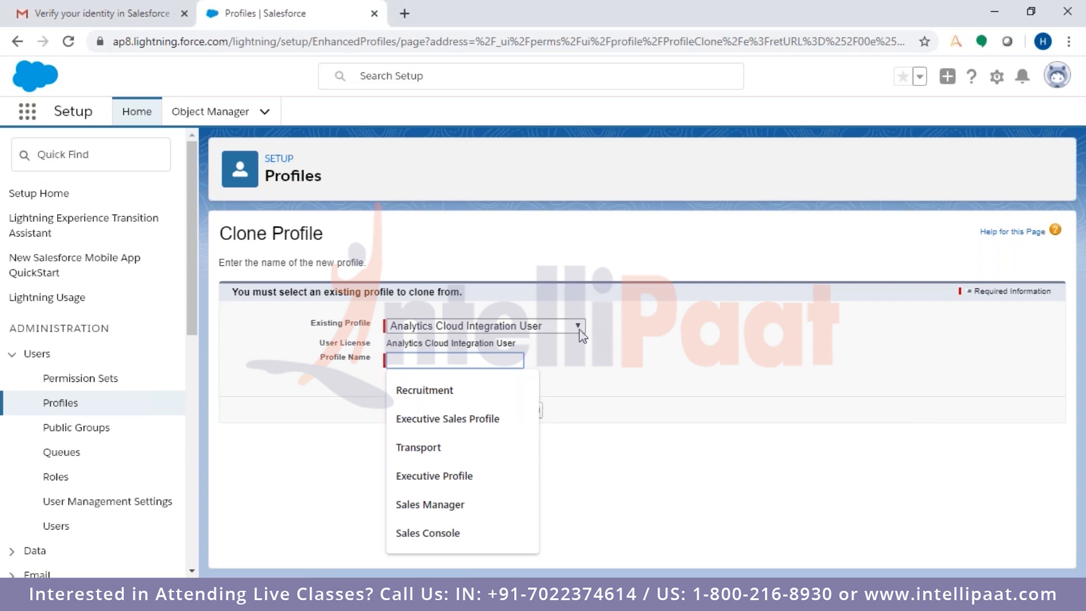
left_click(579, 328)
left_click(579, 330)
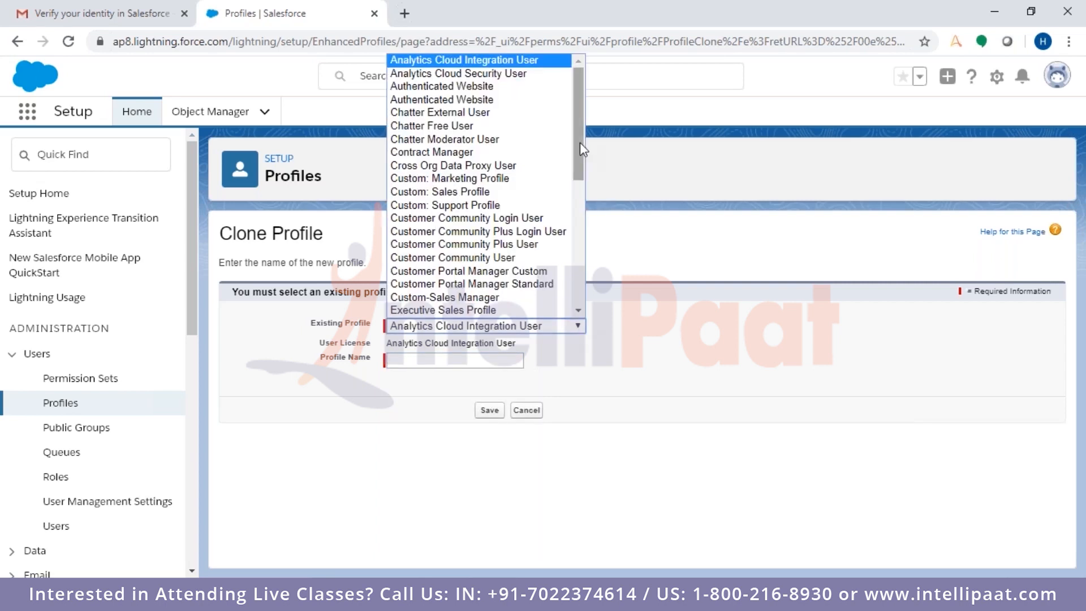
left_click_drag(584, 145, 592, 319)
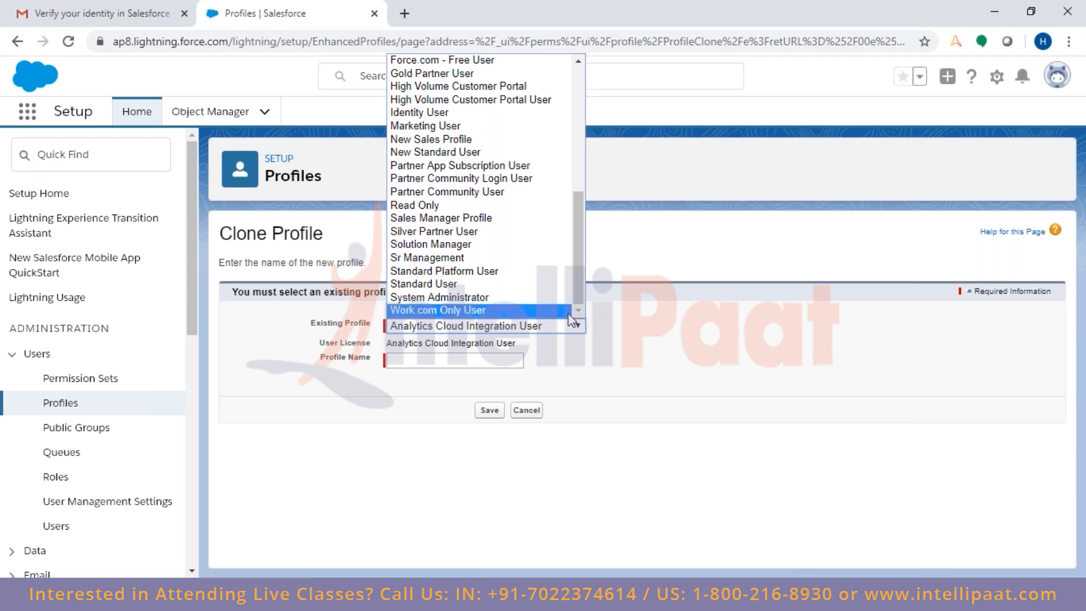
left_click(495, 284)
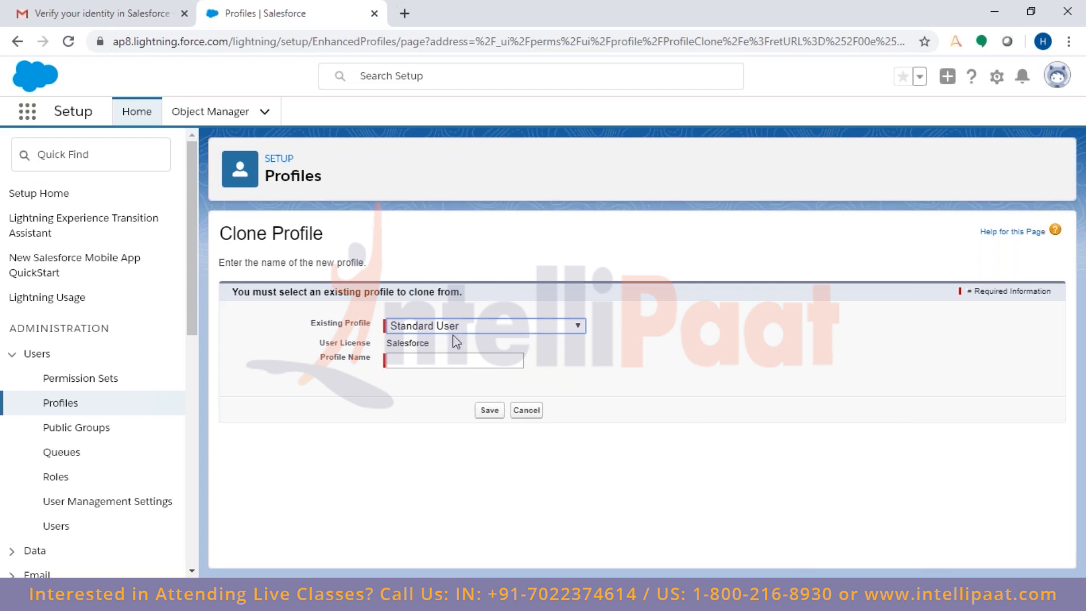
- Name the new profile 'Custom - HR Profile', correcting its capitalisation, and save it
left_click(446, 361)
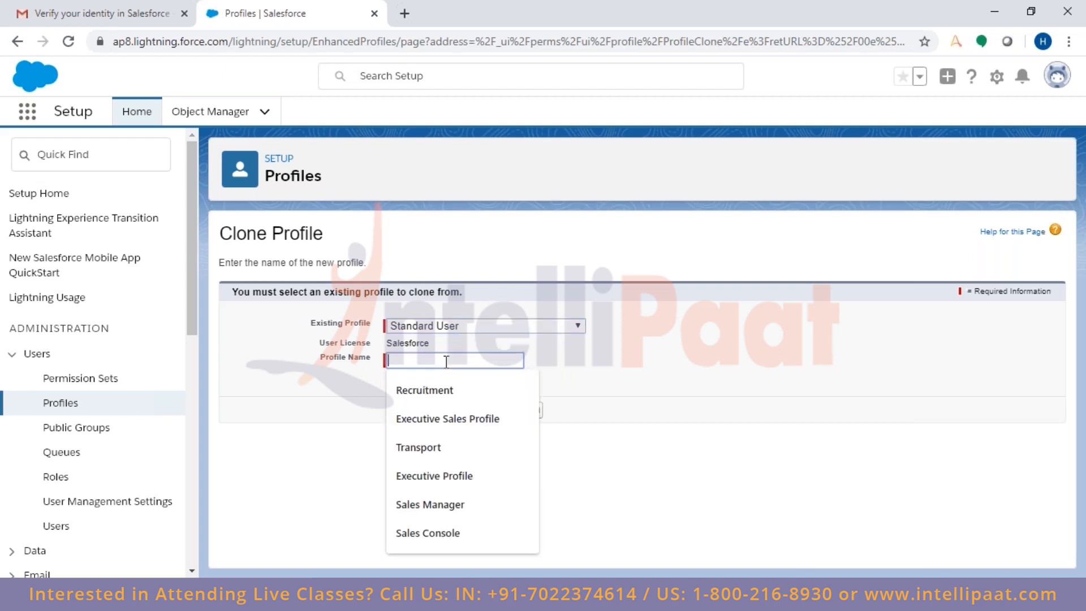
type("CUstom - HR PRofile")
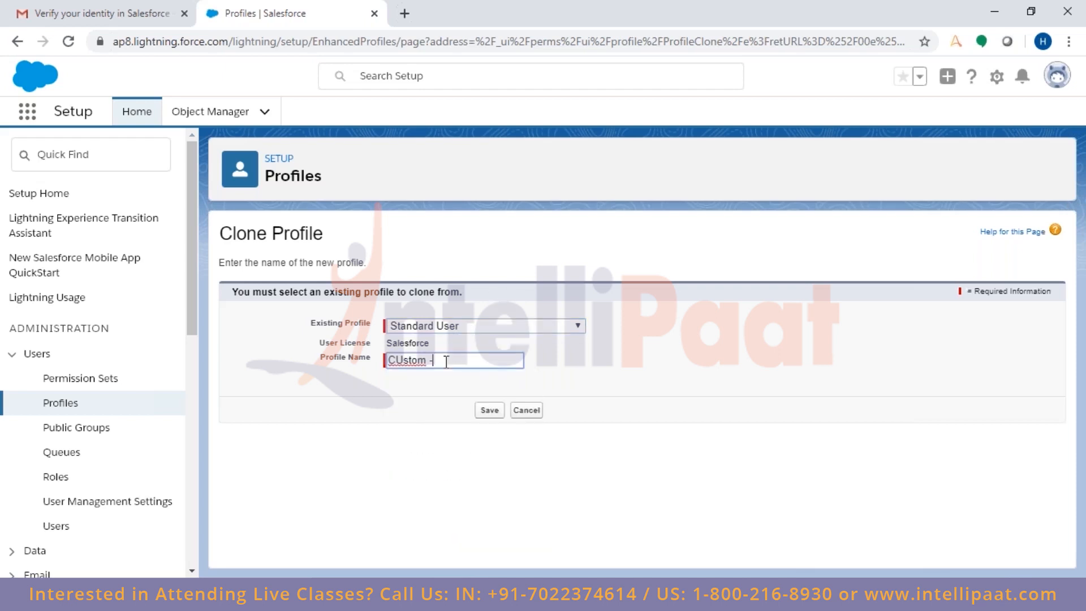
key("Left")
key("Left")
key("Left")
key("Left")
key("Left")
key("Left")
key("Left")
key("Left")
key("Left")
key("Left")
key("Left")
key("Left")
key("Left")
key("Left")
key("Left")
key("Left")
key("Left")
key("BackSpace")
type("u")
left_click(466, 361)
key("BackSpace")
type("r")
left_click(491, 412)
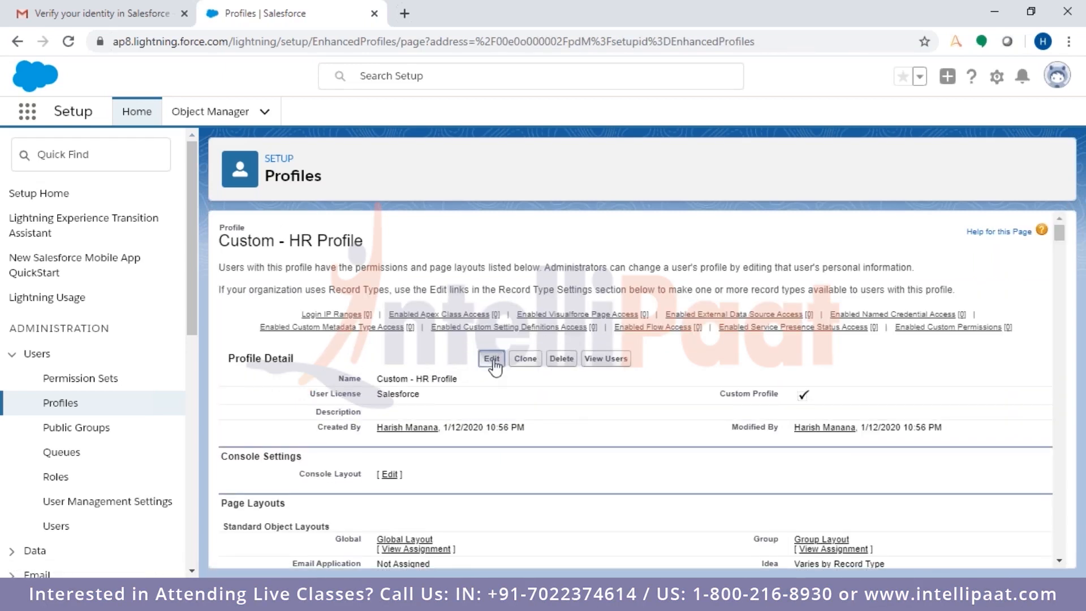
- Open Custom - HR Profile for editing and scroll to Custom App Settings
left_click(491, 358)
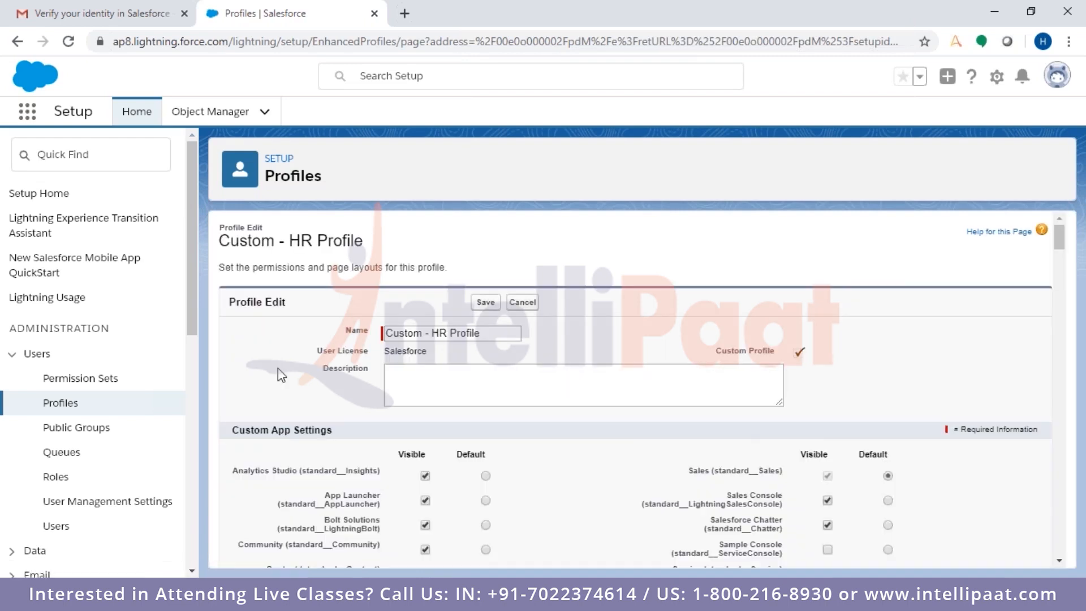
scroll(281, 374, "down", 2)
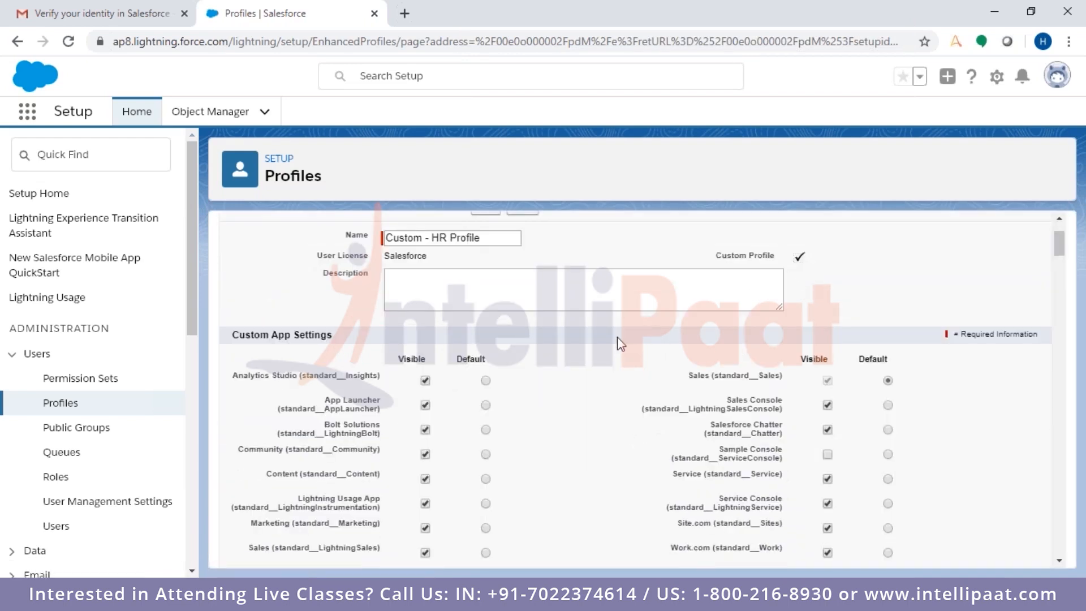
scroll(616, 336, "down", 3)
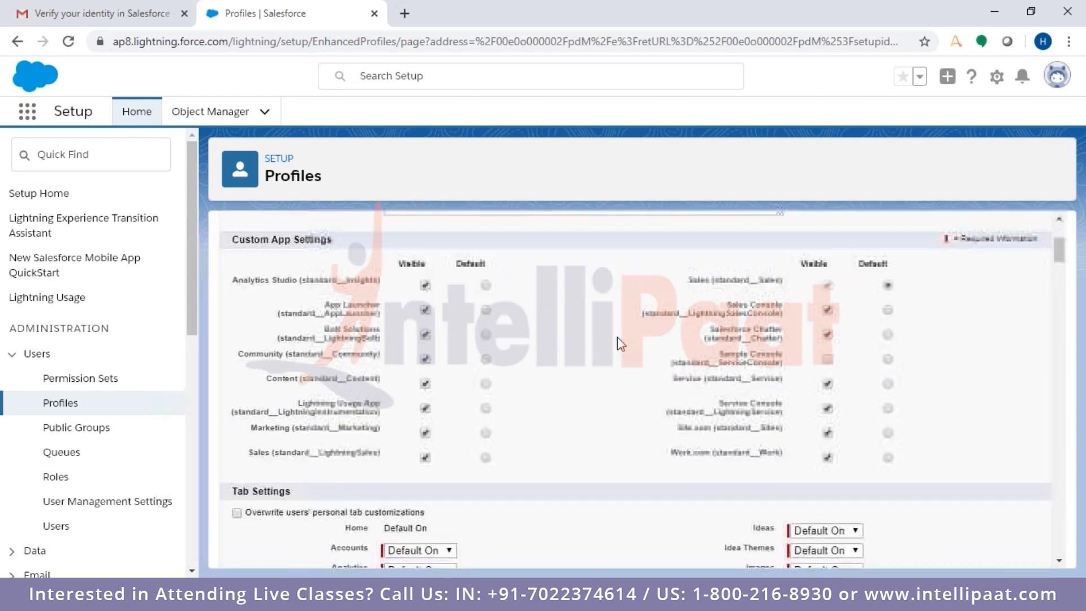
- Note 'HR -' and 'App - Community' on separate lines in Notepad
key("alt+Tab")
left_click(143, 447)
key("Return")
key("Return")
type("HR - Comm")
type("unity")
key("Left")
key("Left")
key("Left")
key("Left")
key("Left")
key("Left")
key("Left")
key("Left")
key("Left")
key("Return")
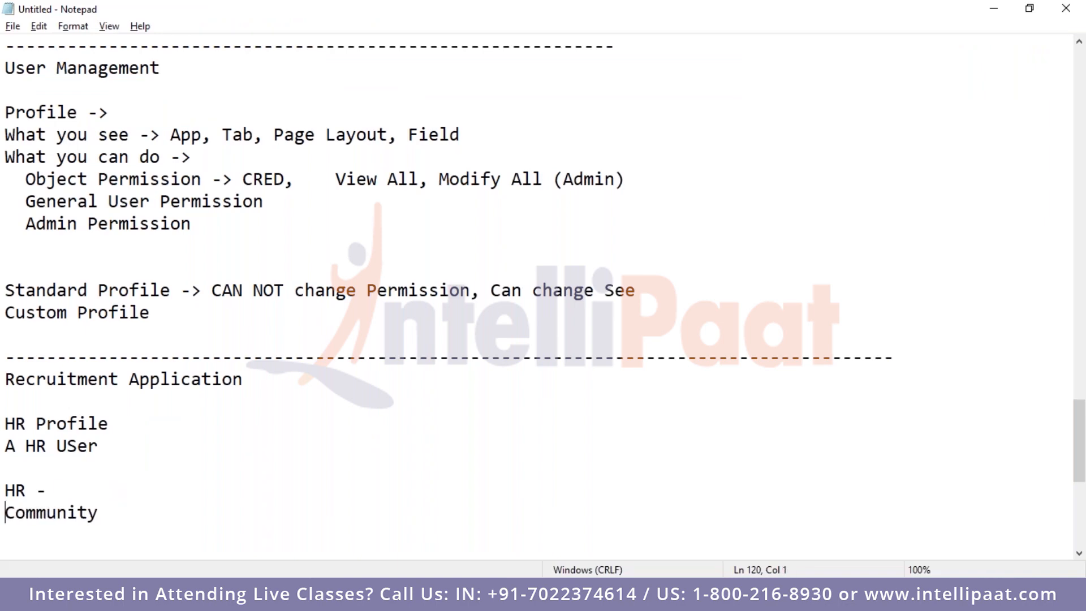
type("App -")
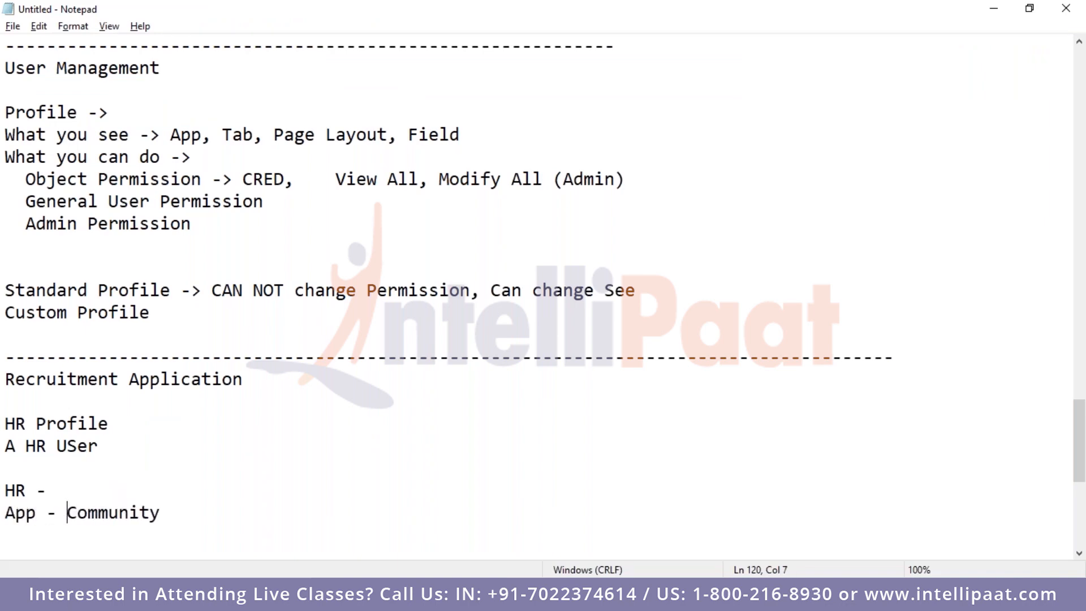
key("alt+Tab")
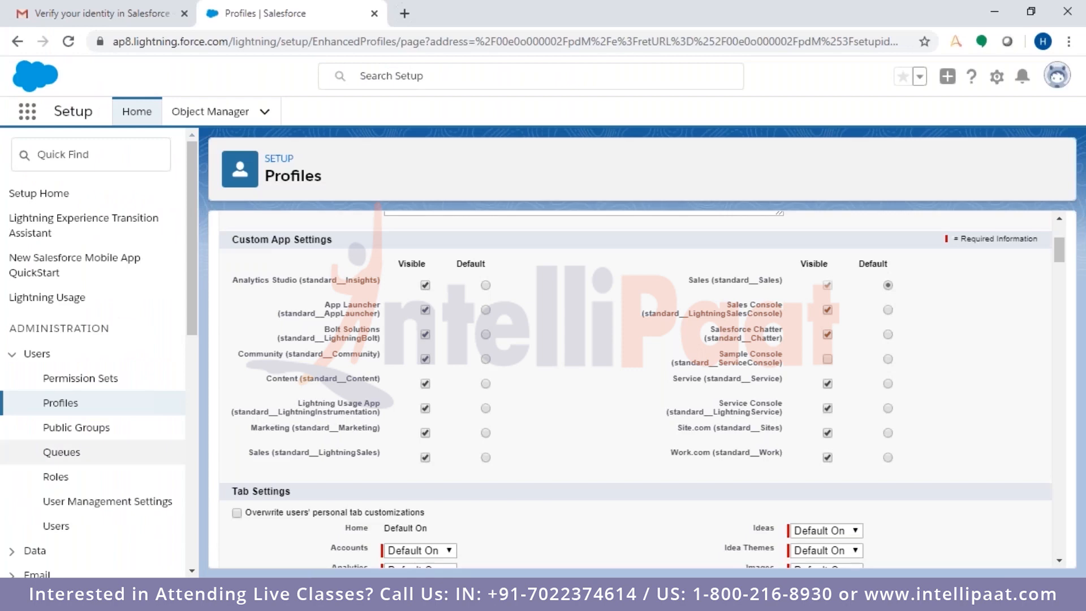
- Hide Analytics Studio, Marketing, Sales and Sales Console, and make Community the default app
left_click(425, 285)
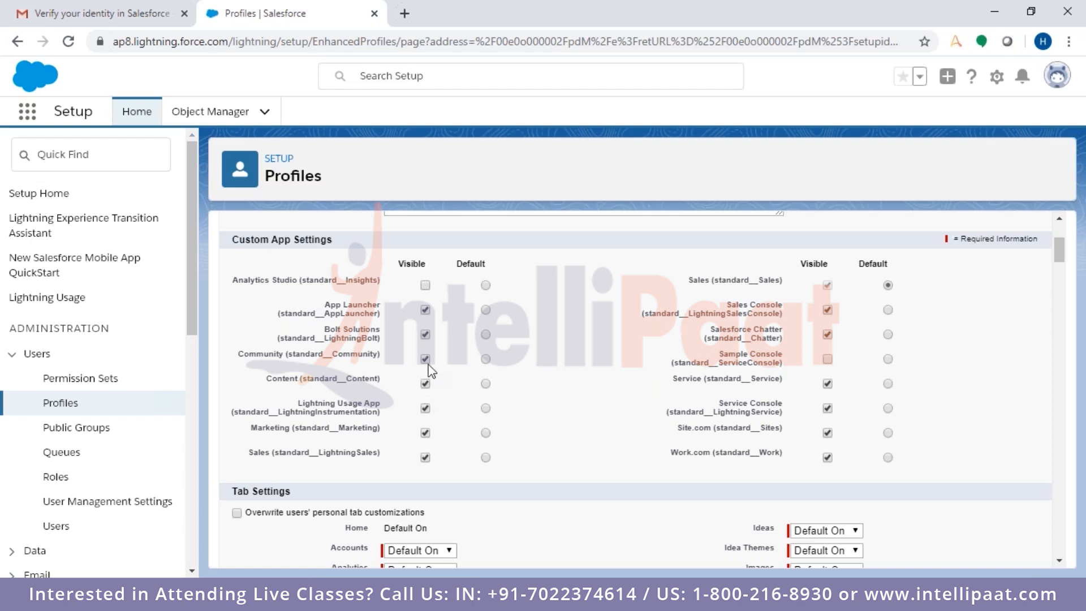
left_click(426, 434)
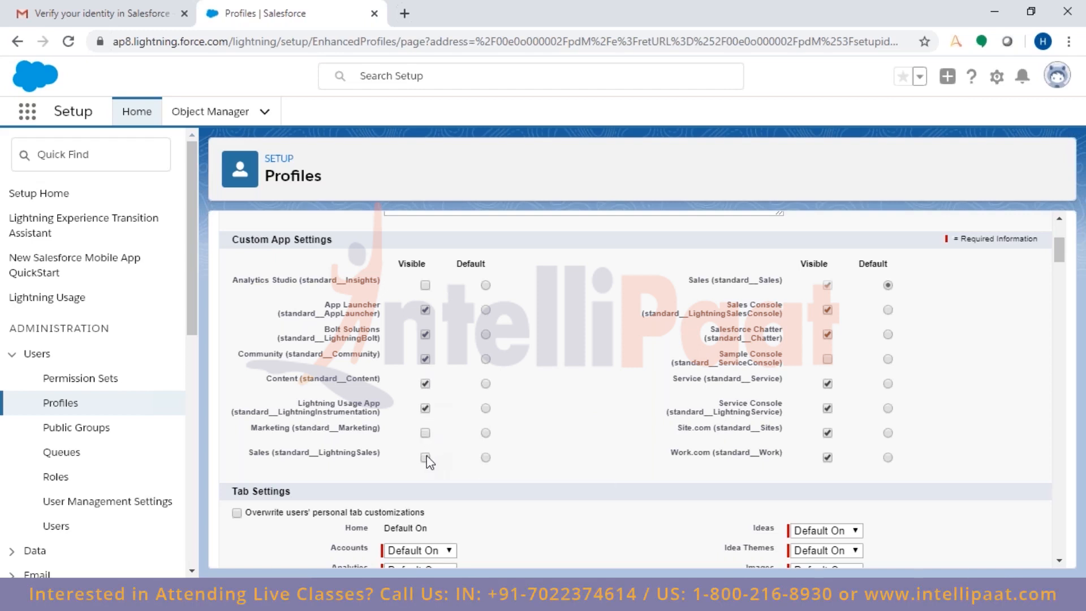
left_click(485, 359)
left_click(827, 285)
left_click(827, 310)
- Update the app note to 'App - Community (Default), Content, Chatter'
key("alt+Tab")
key("Right")
key("Right")
key("Right")
key("Right")
key("Right")
key("Right")
key("Right")
key("Right")
type(", Content, C")
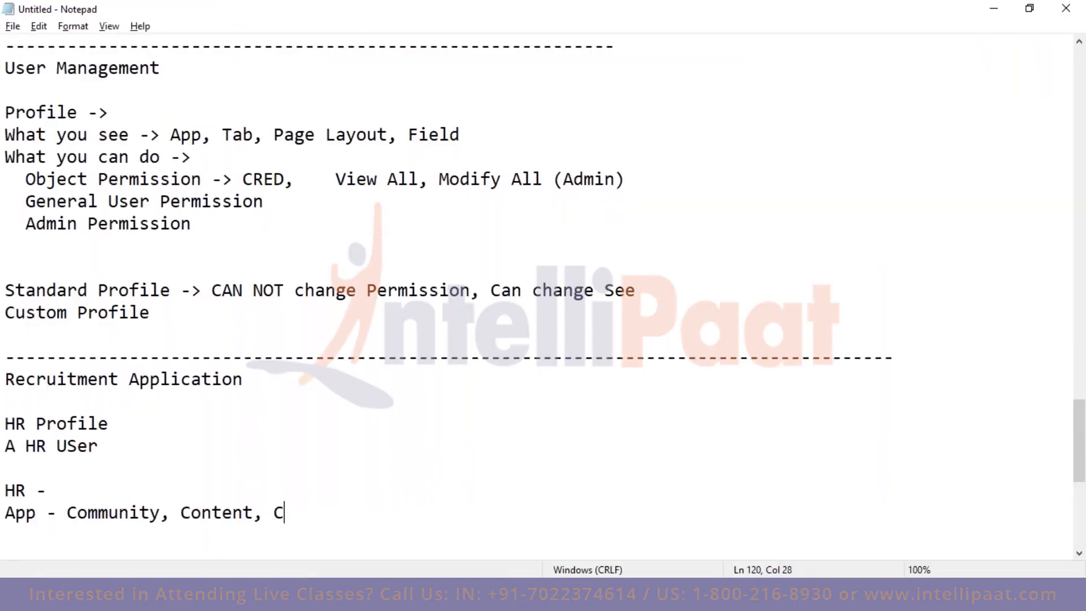
type("hatter")
key("Return")
key("BackSpace")
key("Left")
key("Left")
key("Left")
key("Left")
key("Left")
key("Left")
key("Left")
key("Left")
key("Left")
key("Left")
key("Left")
key("Left")
key("Left")
key("Left")
key("Left")
key("Left")
key("Left")
key("Left")
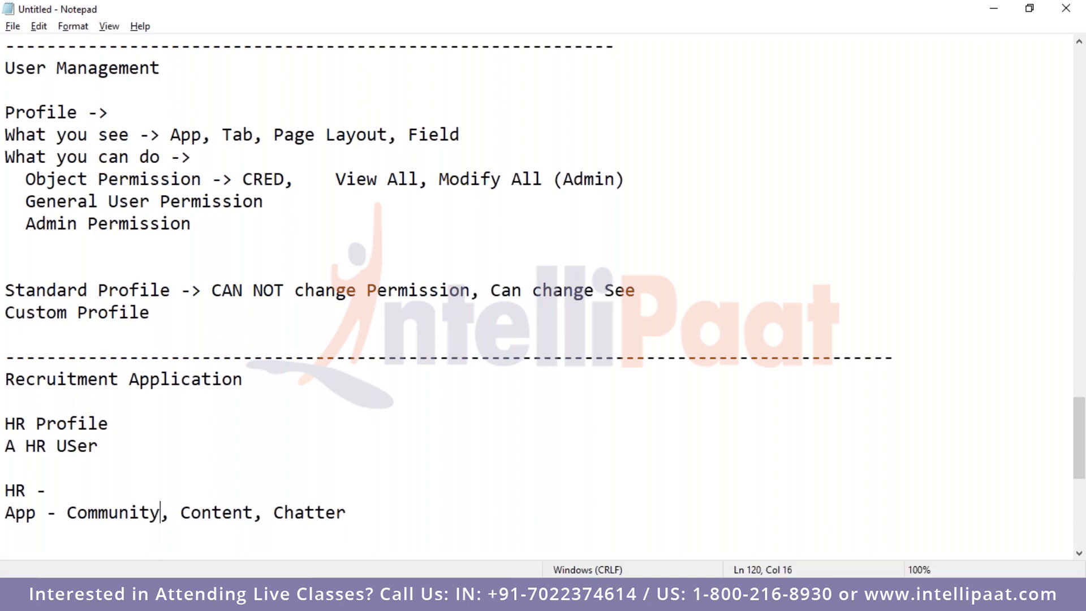
type("(Default)")
key("Down")
key("alt+Tab")
scroll(636, 390, "down", 1)
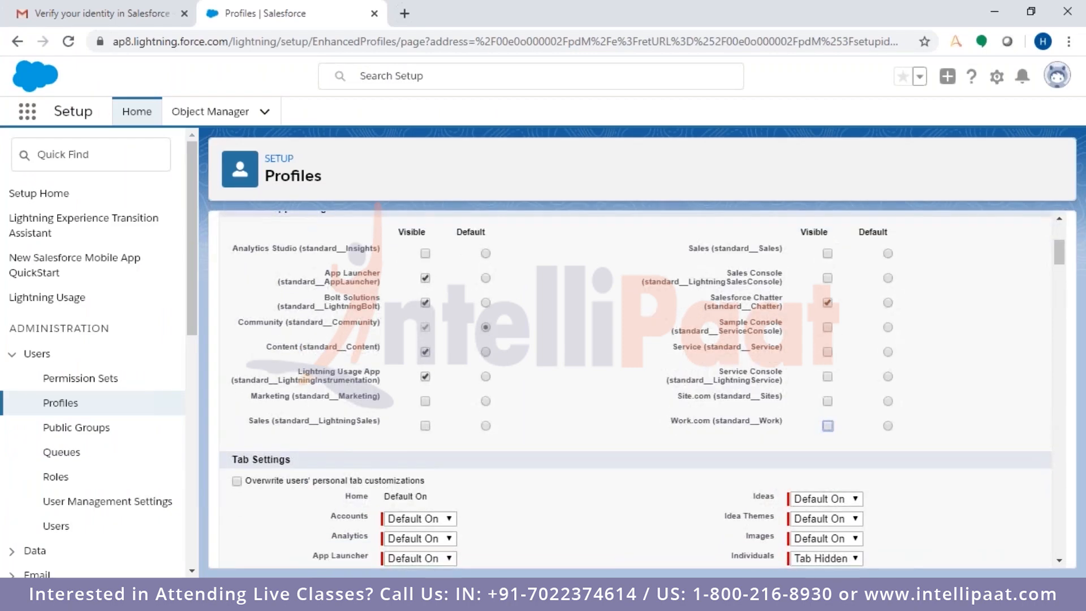
- Set the Accounts tab to Tab Hidden and log 'Account - Tab Hidden' in Notepad
scroll(340, 267, "down", 5)
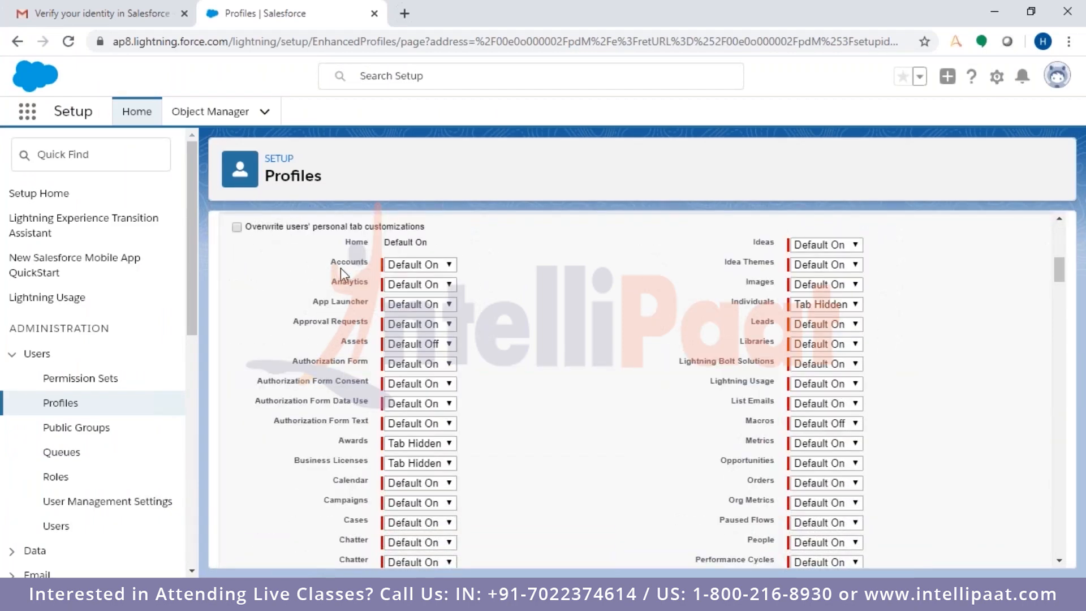
left_click(444, 264)
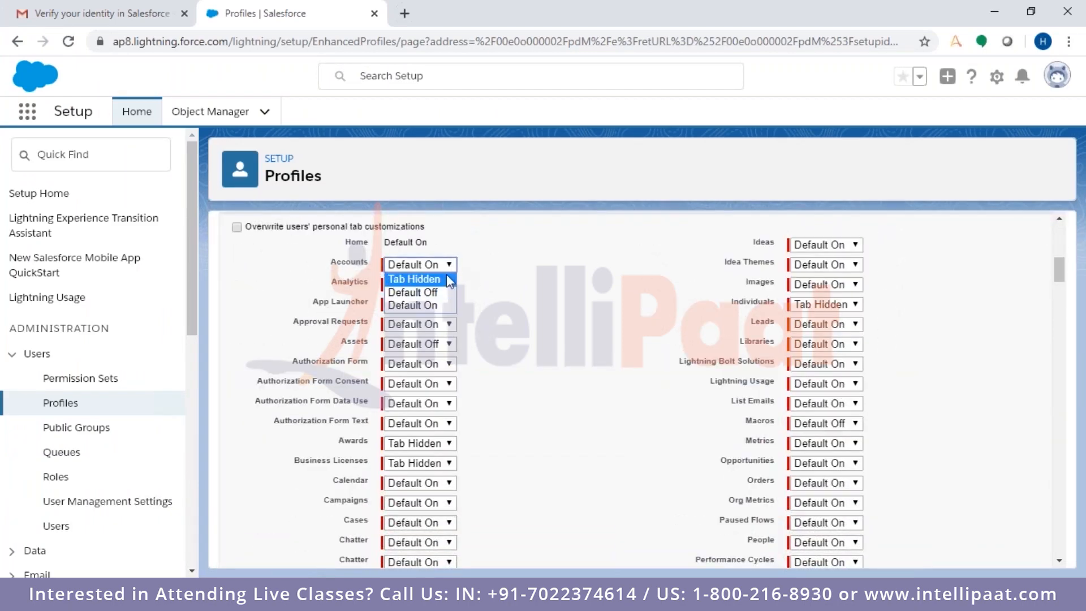
left_click(446, 277)
key("alt+Tab")
type("Account - Tab Hidden")
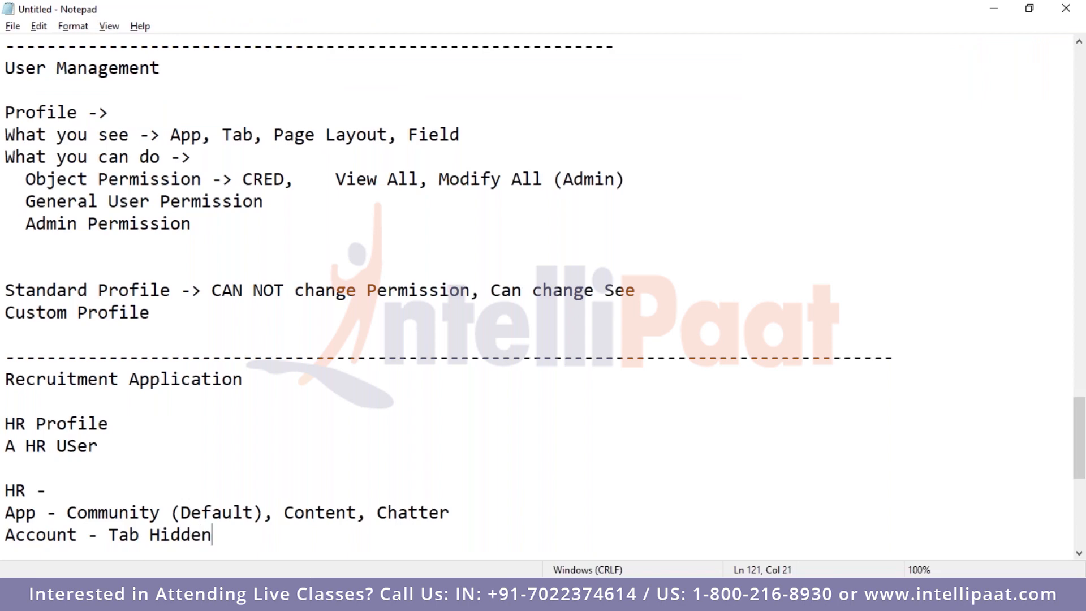
key("alt+Tab")
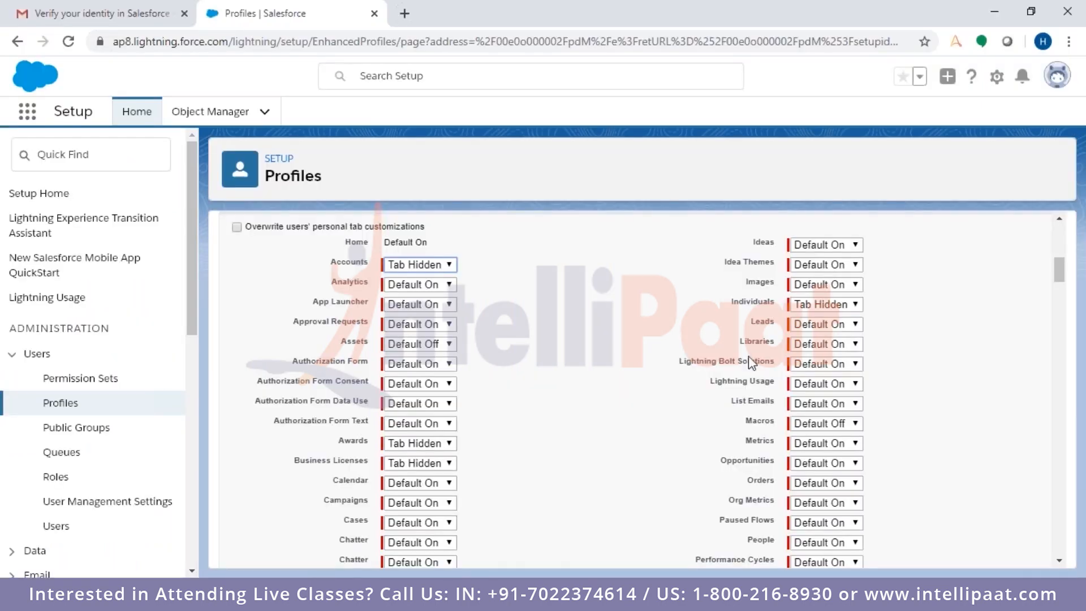
- Check the Chatter tab setting and log 'Chatter - Default On' in Notepad
left_click(605, 438)
scroll(608, 443, "down", 2)
double_click(351, 445)
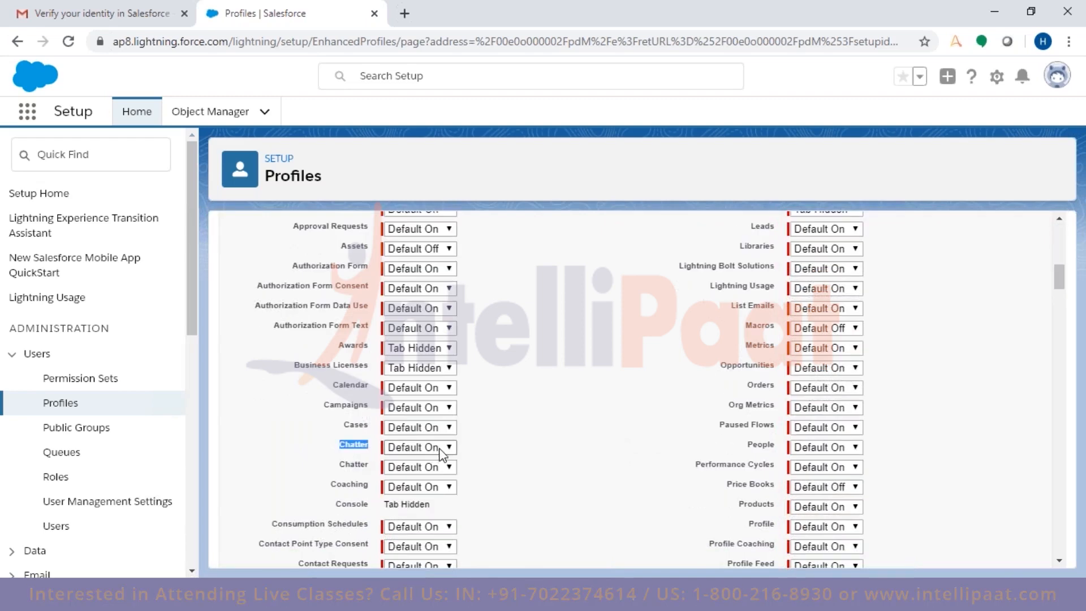
left_click(527, 598)
type("Chatter")
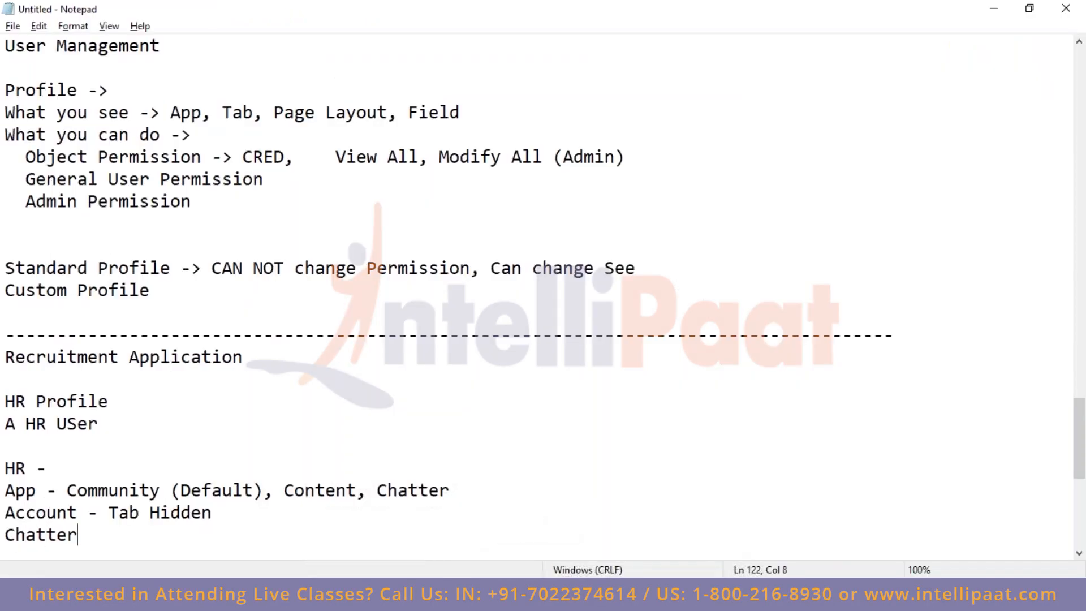
type(" - Default On")
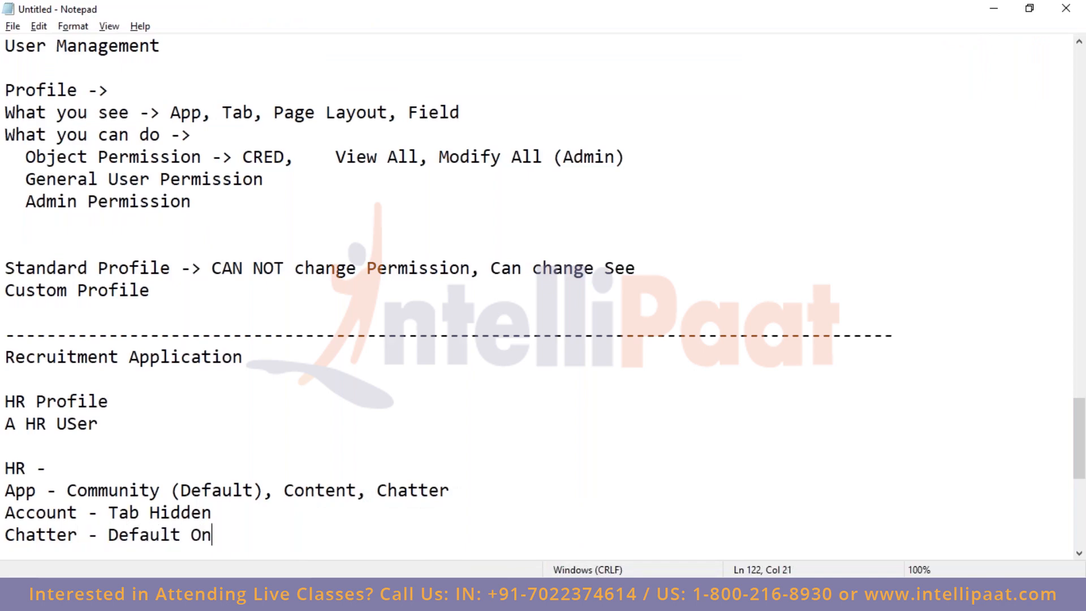
key("Return")
- Launch the Community app from the App Launcher, then return to the profile tab and close the launcher
key("alt+Tab")
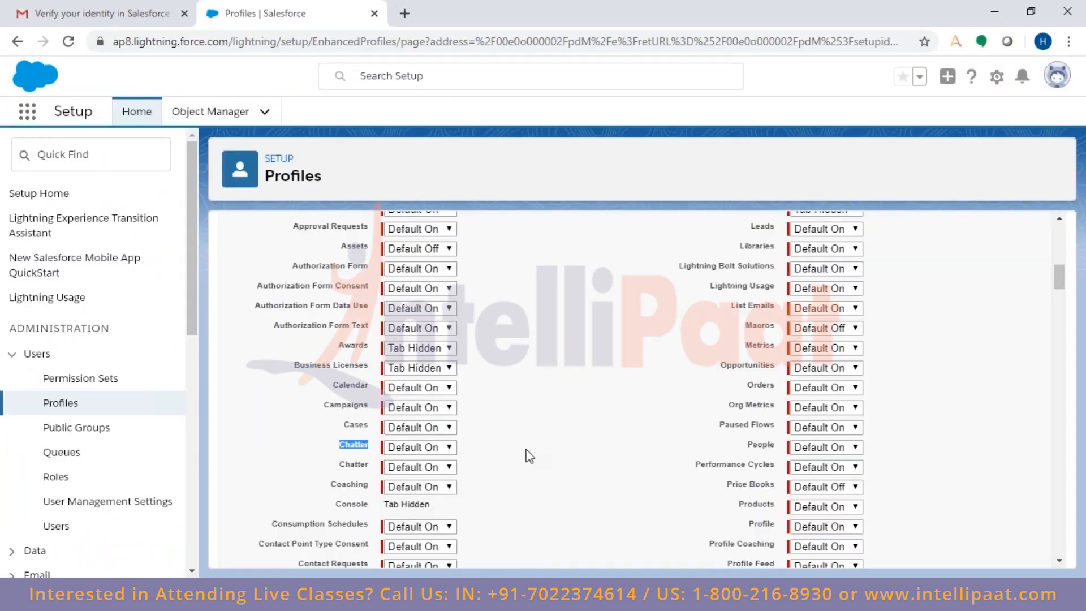
left_click(502, 461)
left_click(27, 112)
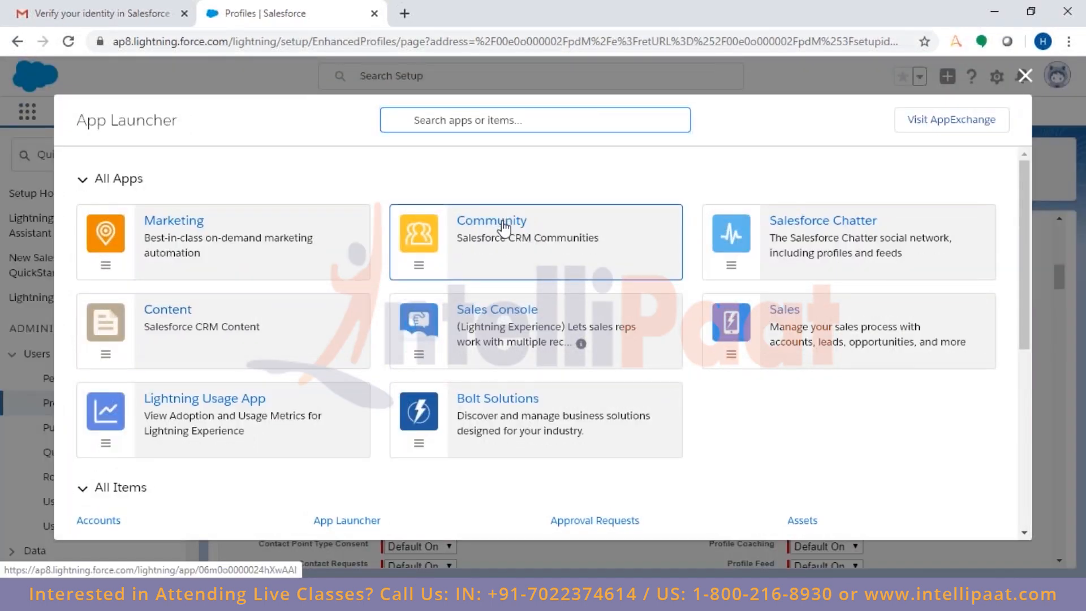
left_click(497, 220)
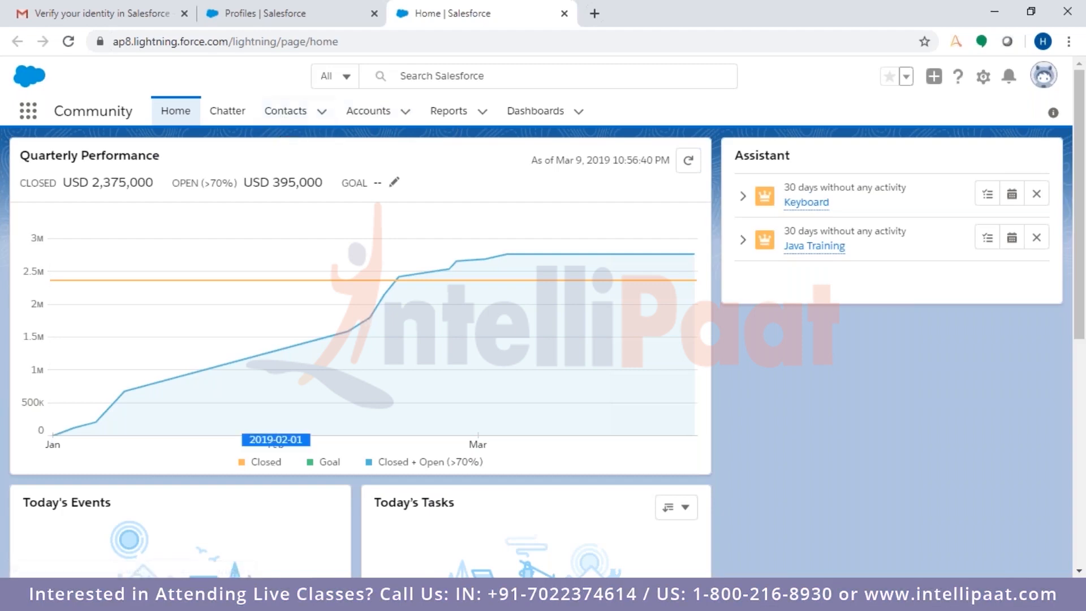
left_click(298, 15)
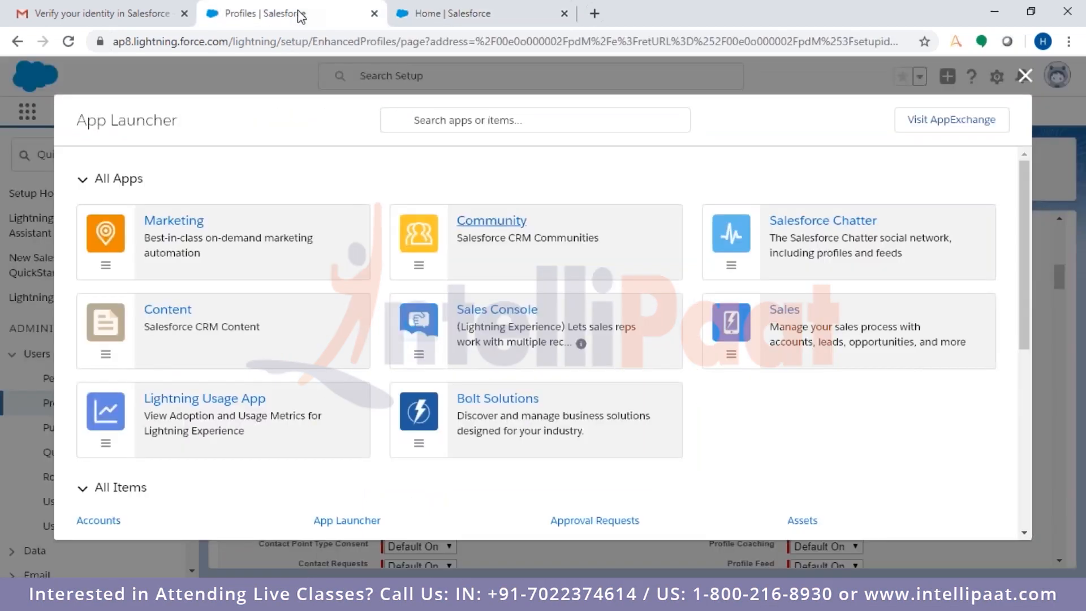
left_click(1025, 77)
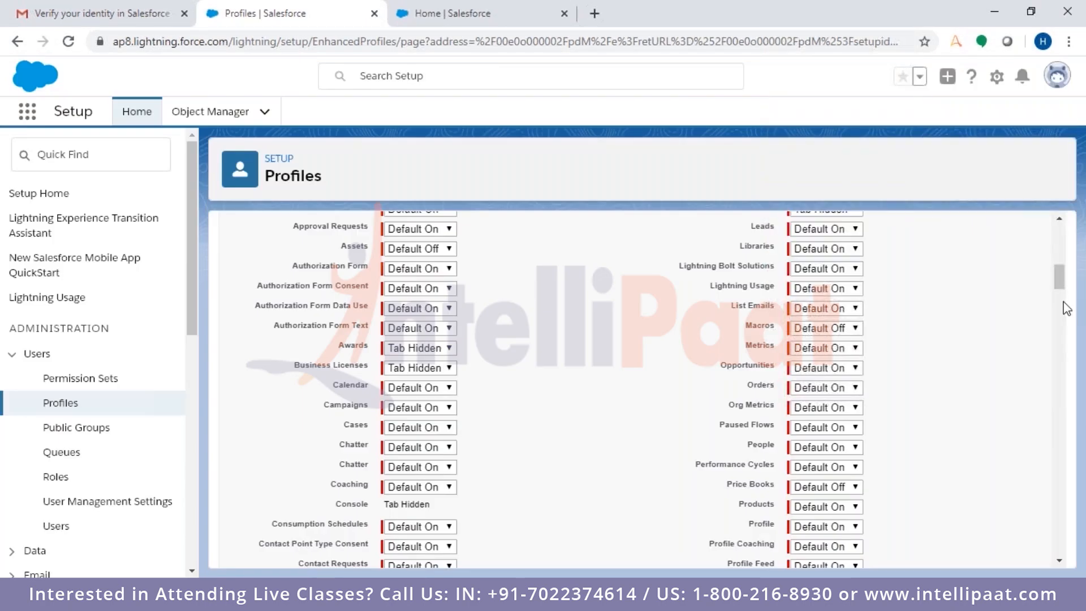
- Set the Contacts tab to Default Off and log 'Contact - Default Off' in Notepad
left_click_drag(1061, 296, 1062, 278)
scroll(269, 367, "down", 4)
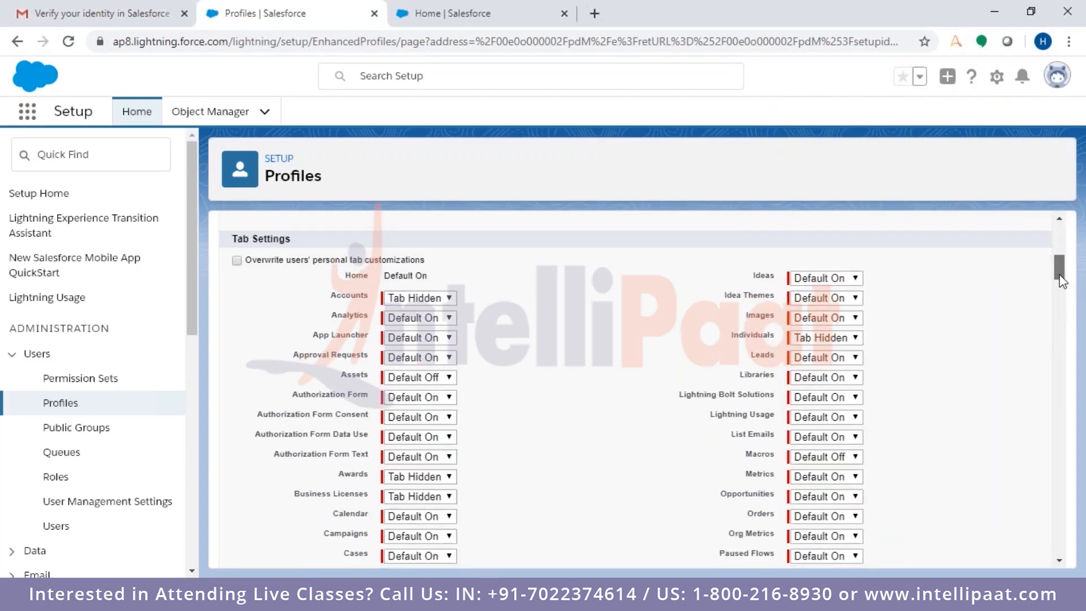
key("ctrl+f")
type("cont")
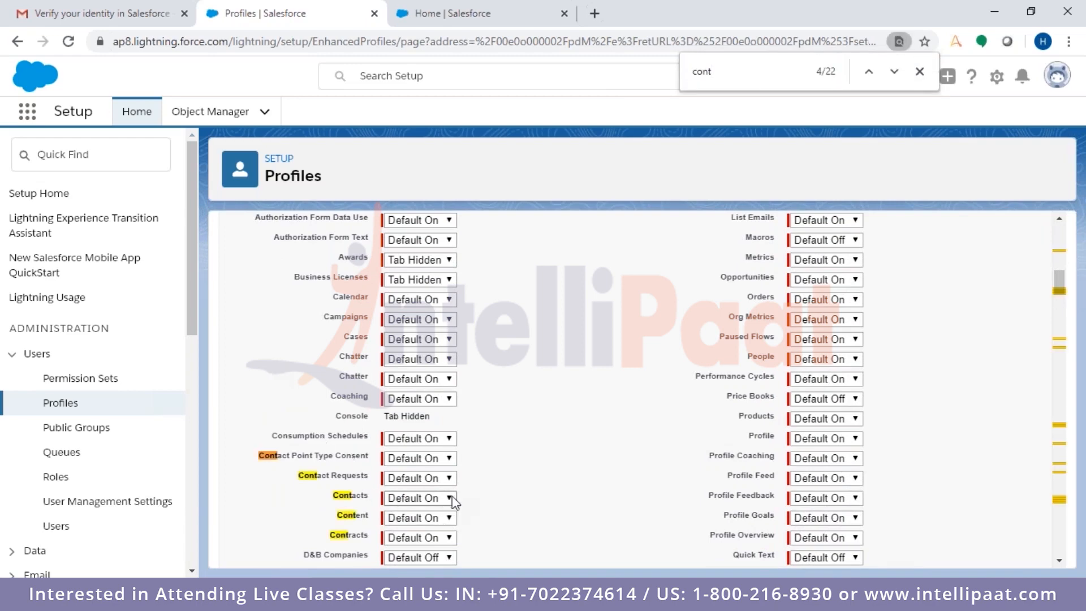
left_click(451, 498)
left_click(446, 526)
key("alt+Tab")
type("Contact - Default Off")
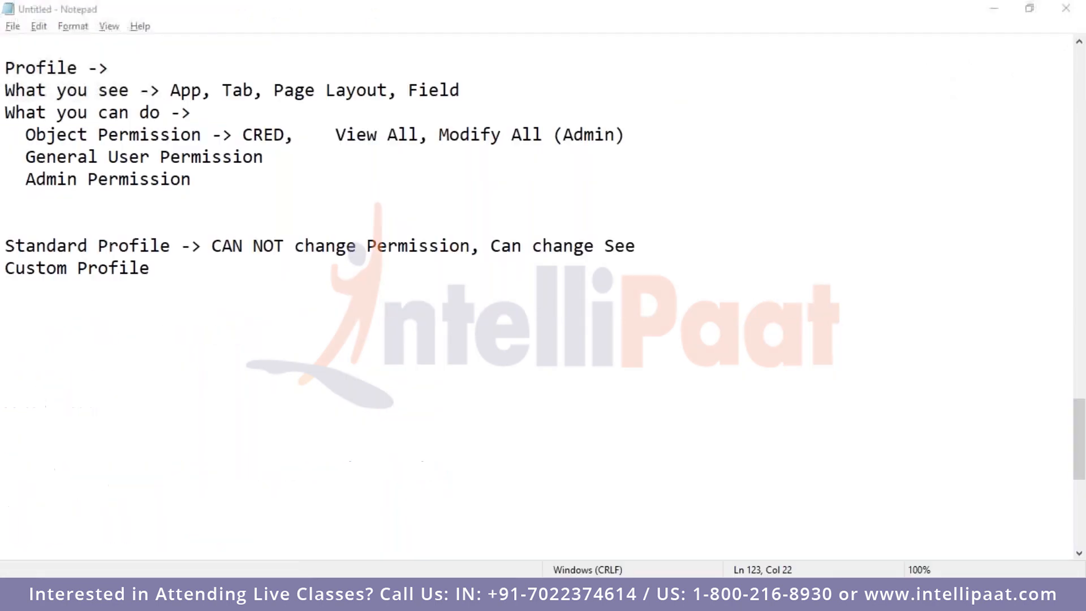
key("alt+Tab")
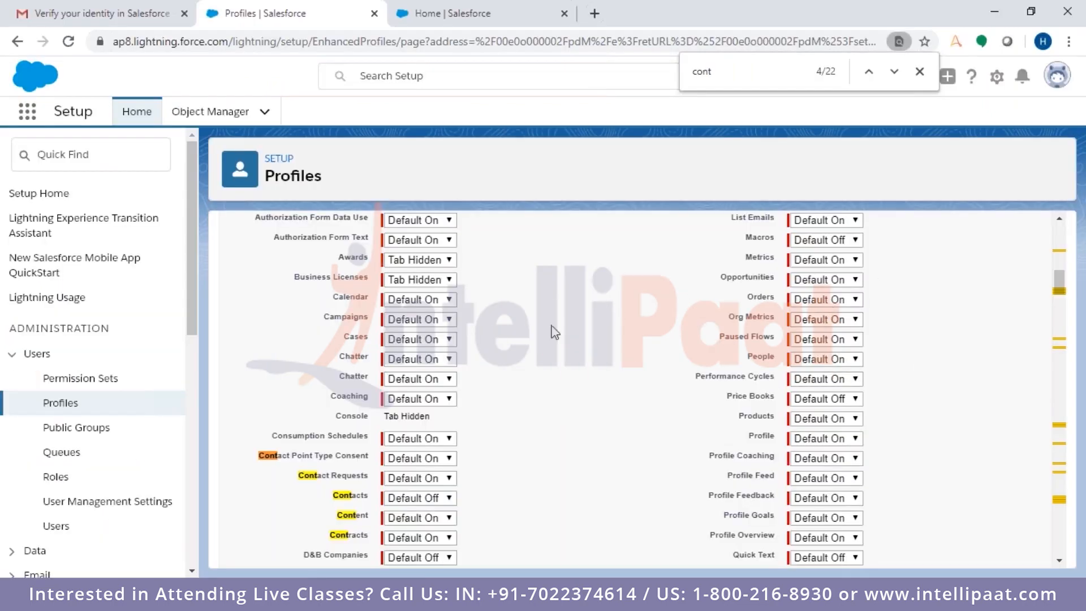
- Close the page search and scroll down to the Administrative Permissions section
key("Escape")
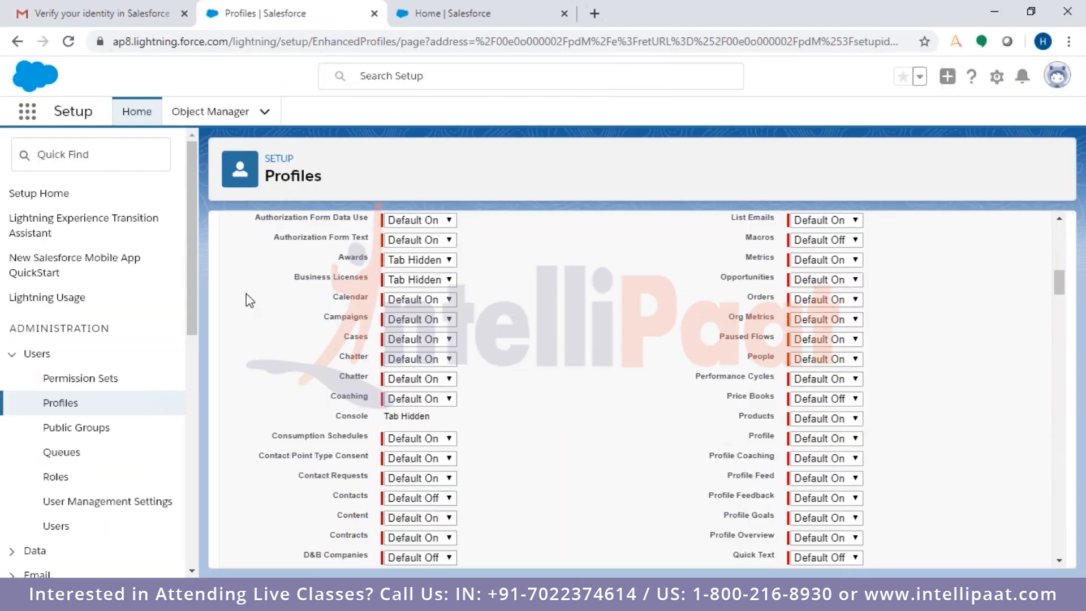
scroll(249, 302, "up", 2)
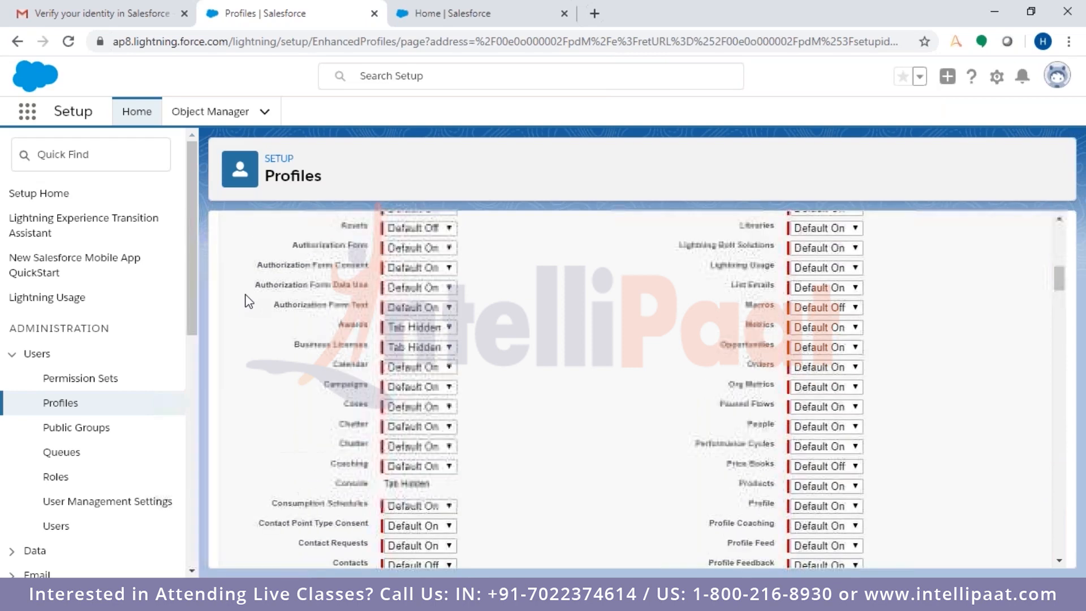
scroll(249, 301, "up", 3)
scroll(249, 302, "down", 1)
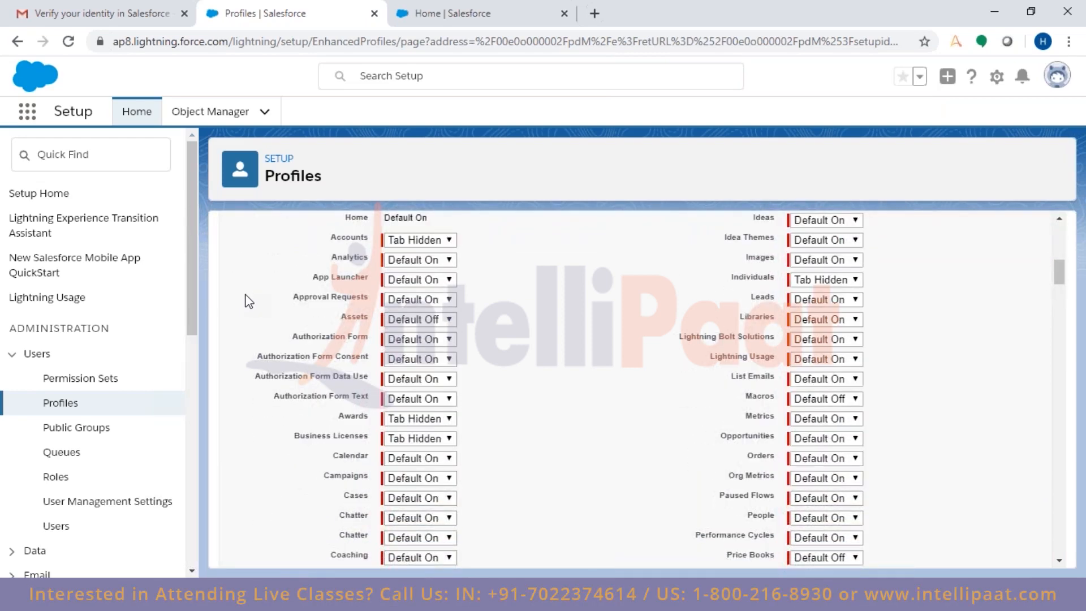
scroll(249, 301, "up", 1)
left_click_drag(353, 281, 434, 291)
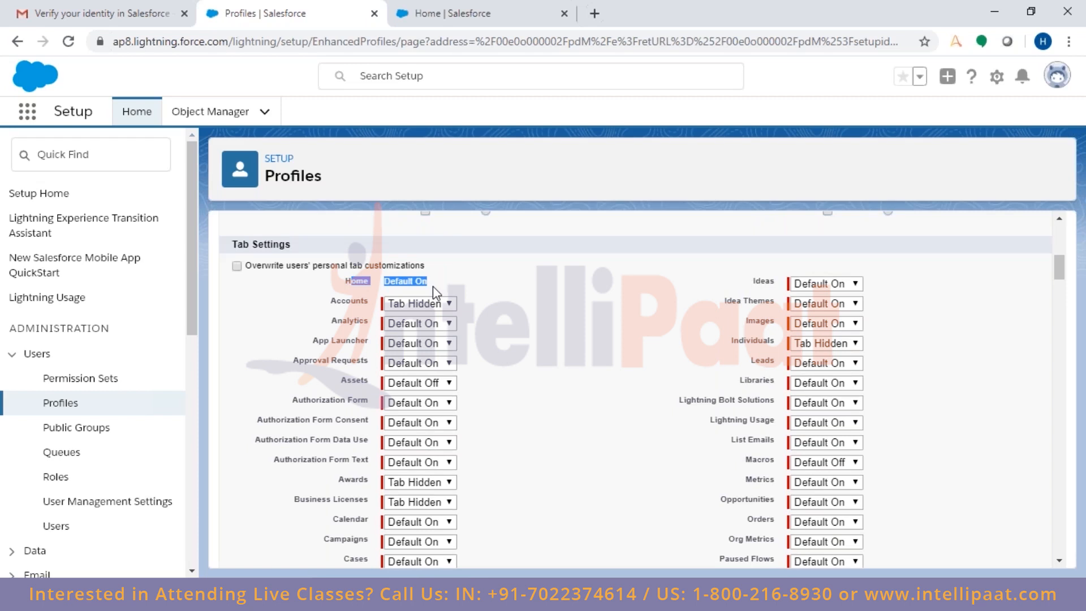
scroll(433, 287, "down", 10)
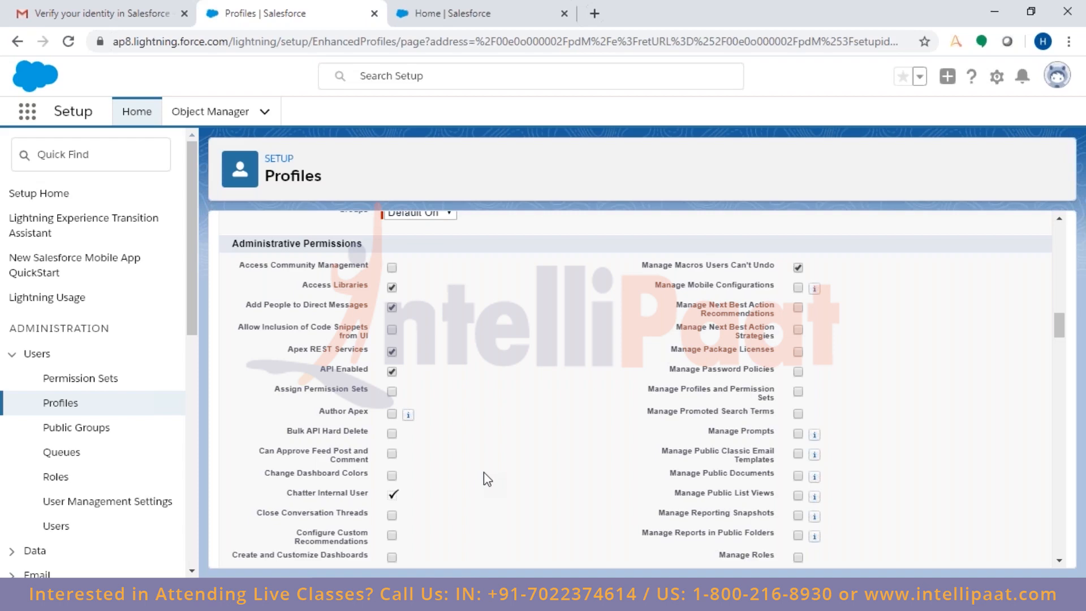
- Uncheck Create and Own New Chatter Groups in the HR profile's user permissions
scroll(488, 479, "down", 3)
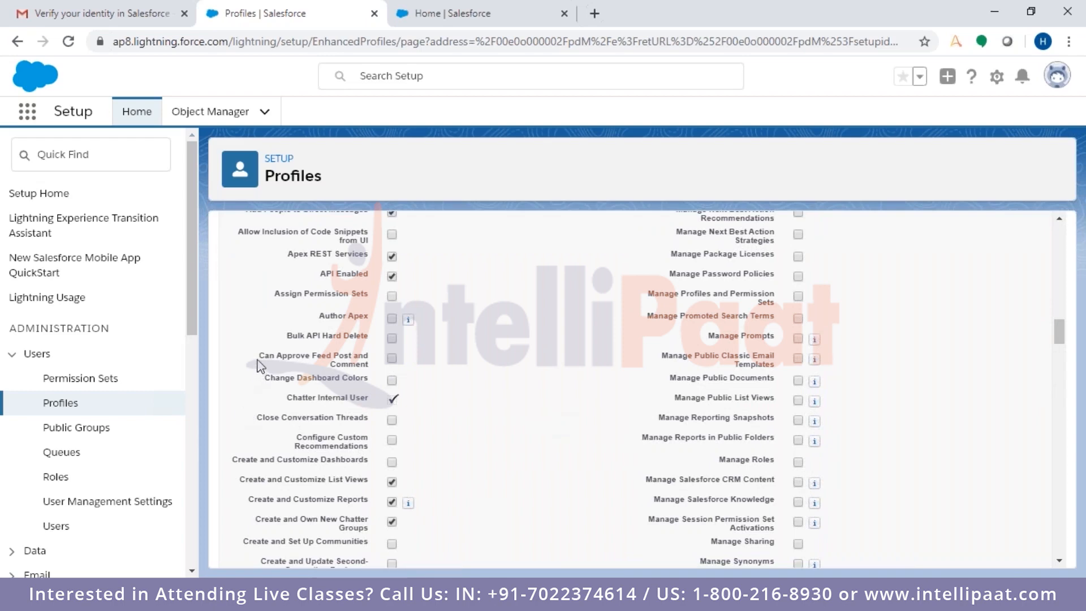
left_click_drag(261, 361, 374, 377)
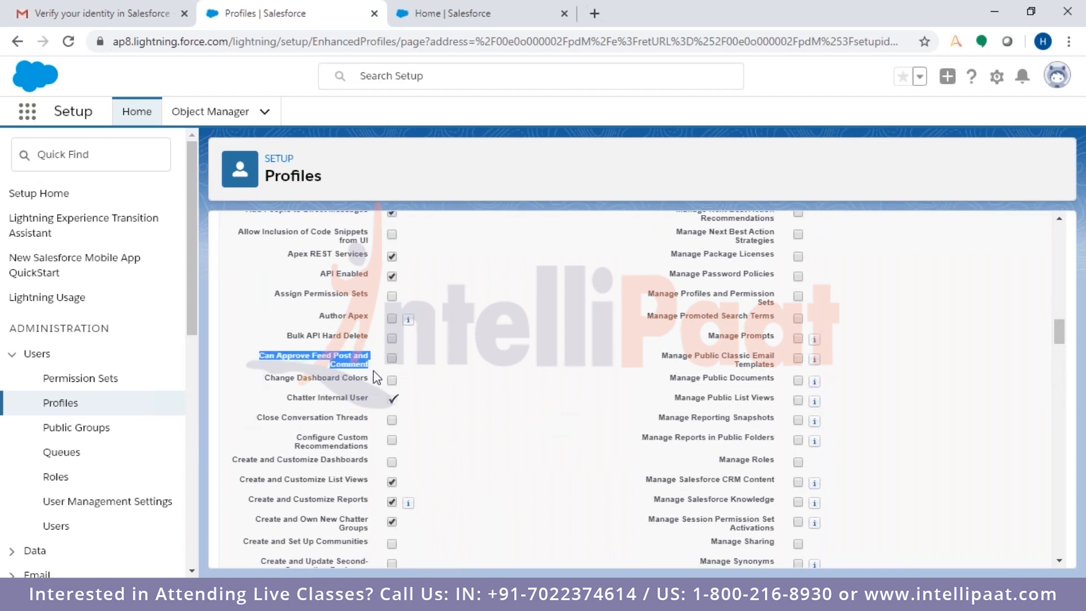
left_click_drag(285, 336, 370, 340)
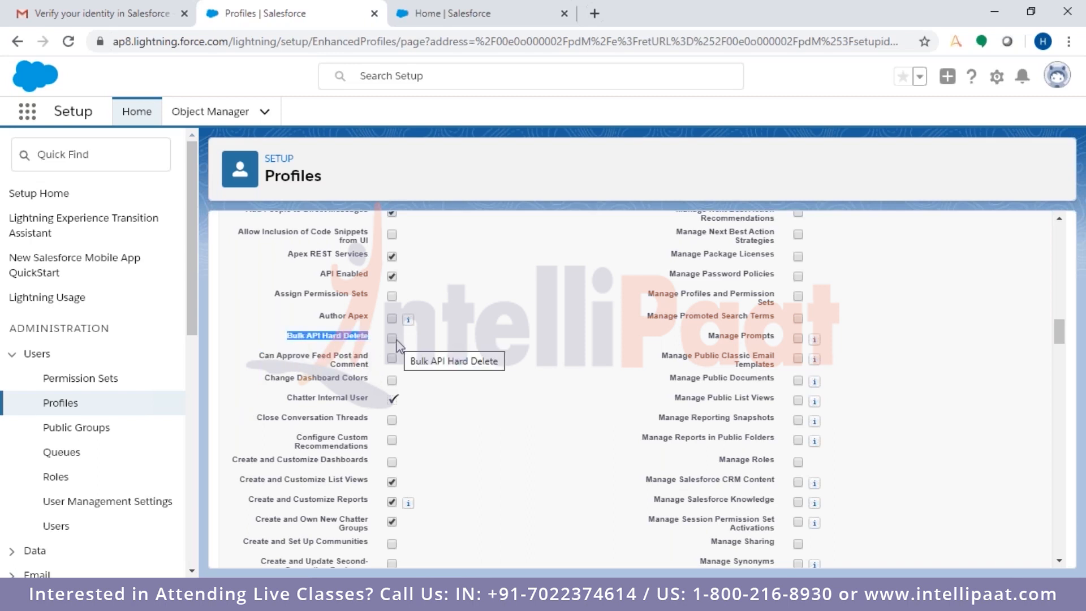
left_click(485, 394)
scroll(488, 395, "down", 1)
scroll(487, 395, "down", 2)
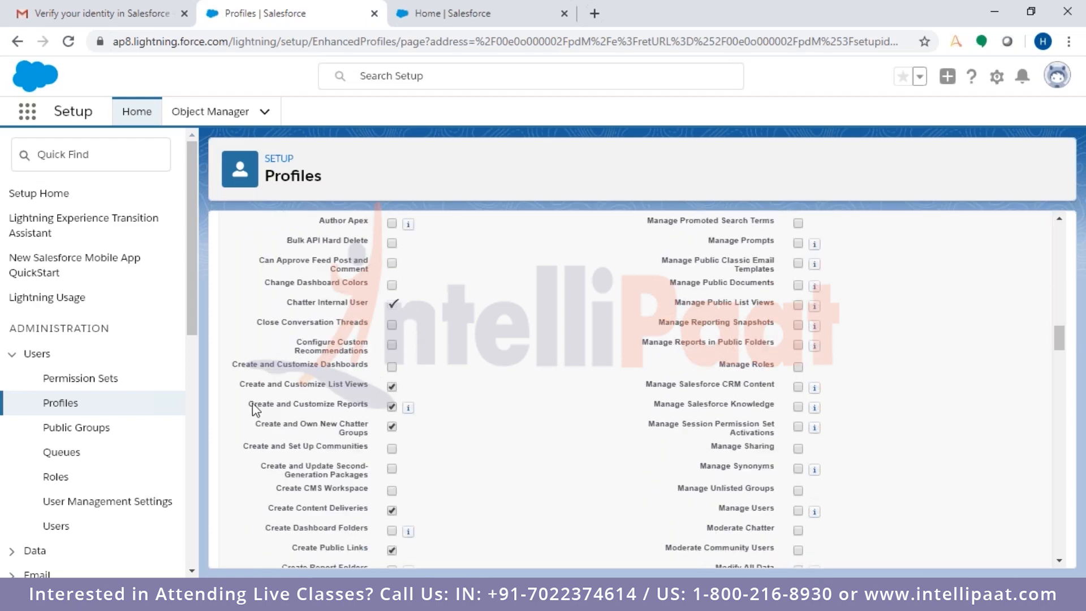
left_click_drag(249, 404, 330, 415)
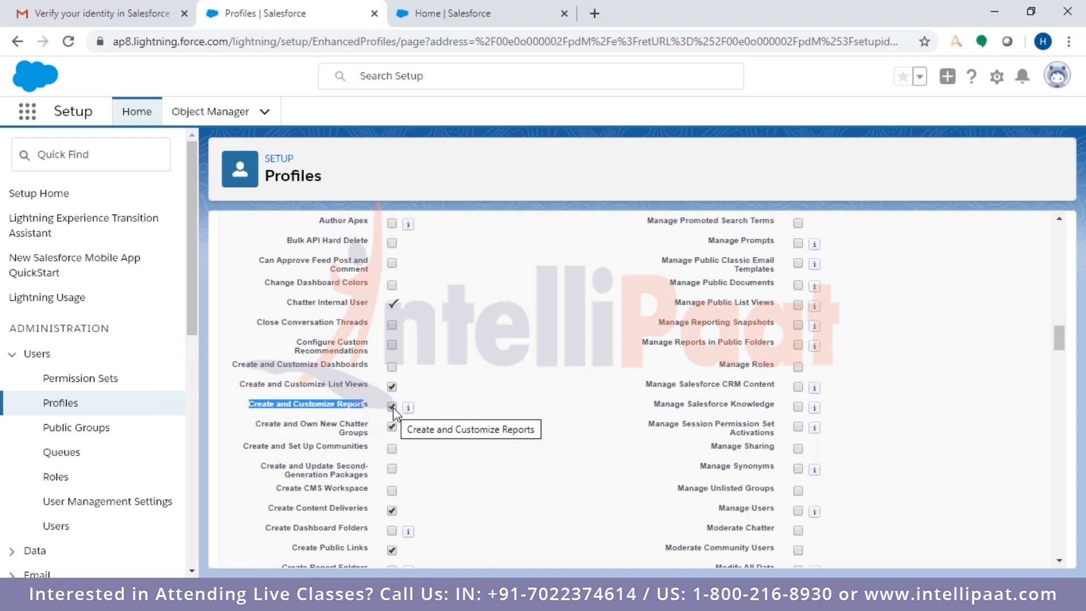
left_click_drag(256, 422, 372, 437)
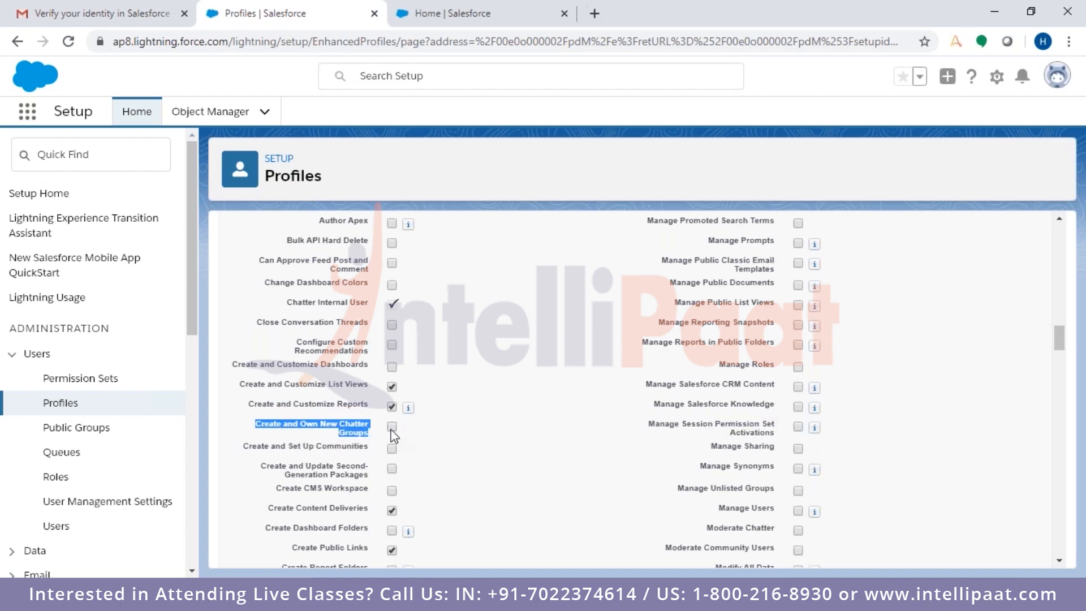
- Log 'Create Chatter Group - No' and 'Create Report - Yes' in the Notepad notes
key("Return")
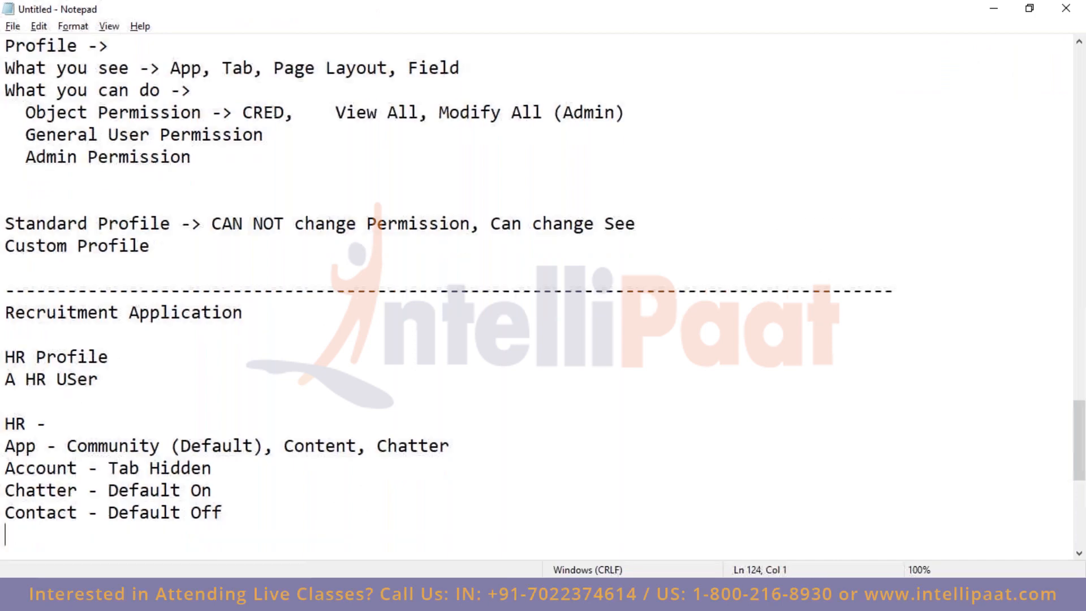
type("Create Chatter Group - No")
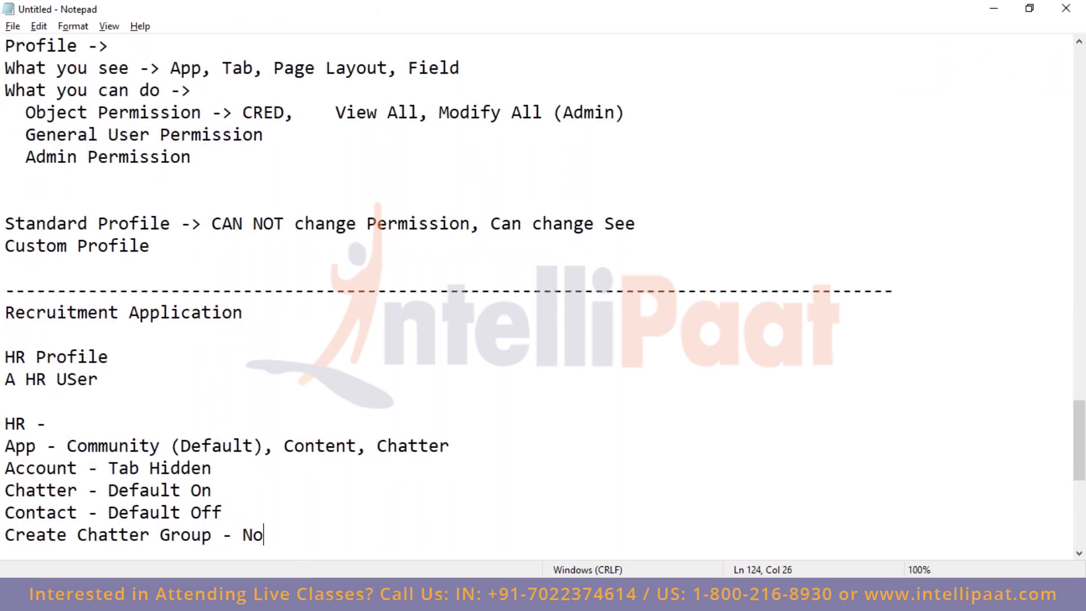
key("Return")
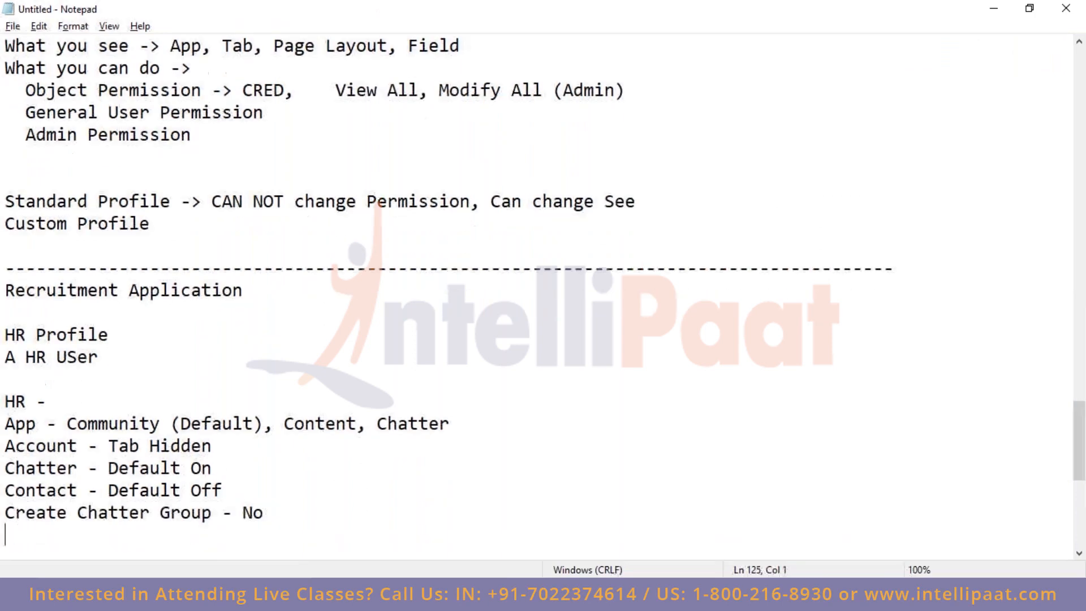
key("alt+Tab")
key("alt+Tab")
type("Create Report - Yes")
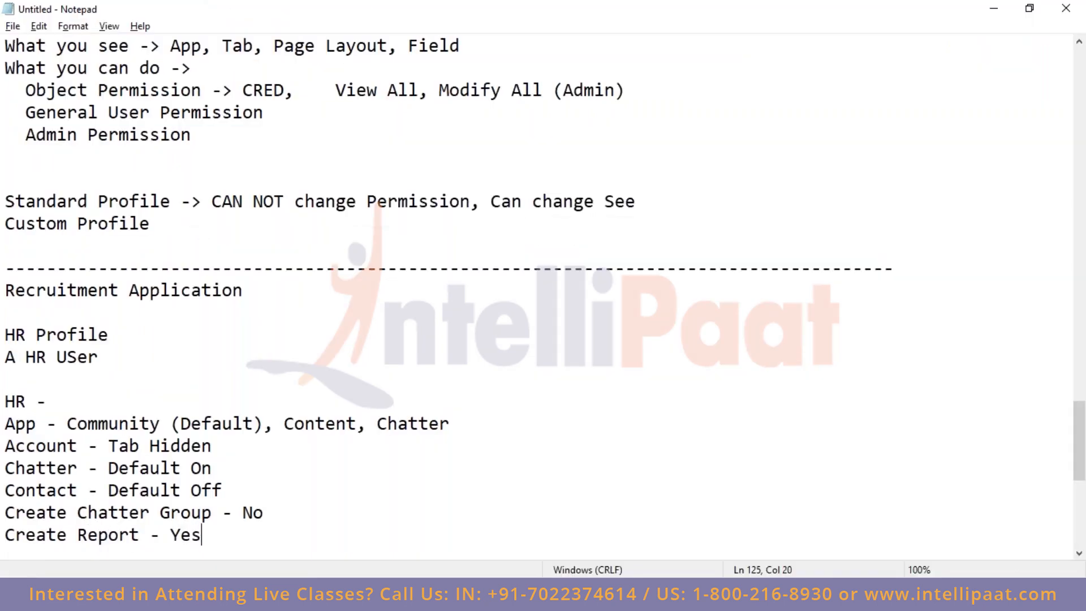
key("Return")
key("alt+Tab")
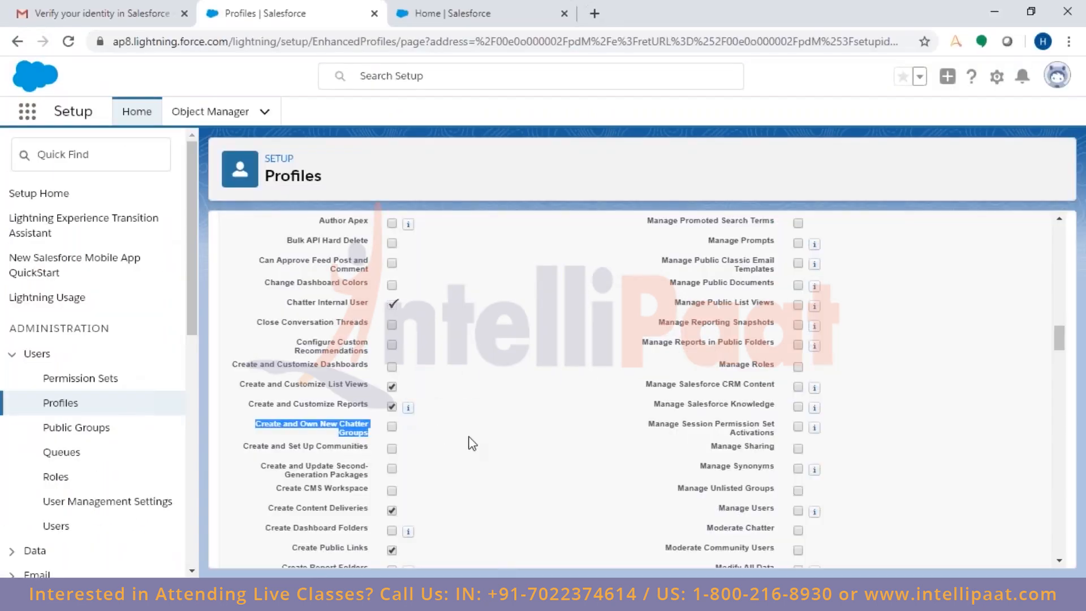
- Check Lightning Login User under General User Permissions, then scroll to Standard Object Permissions
scroll(472, 443, "down", 15)
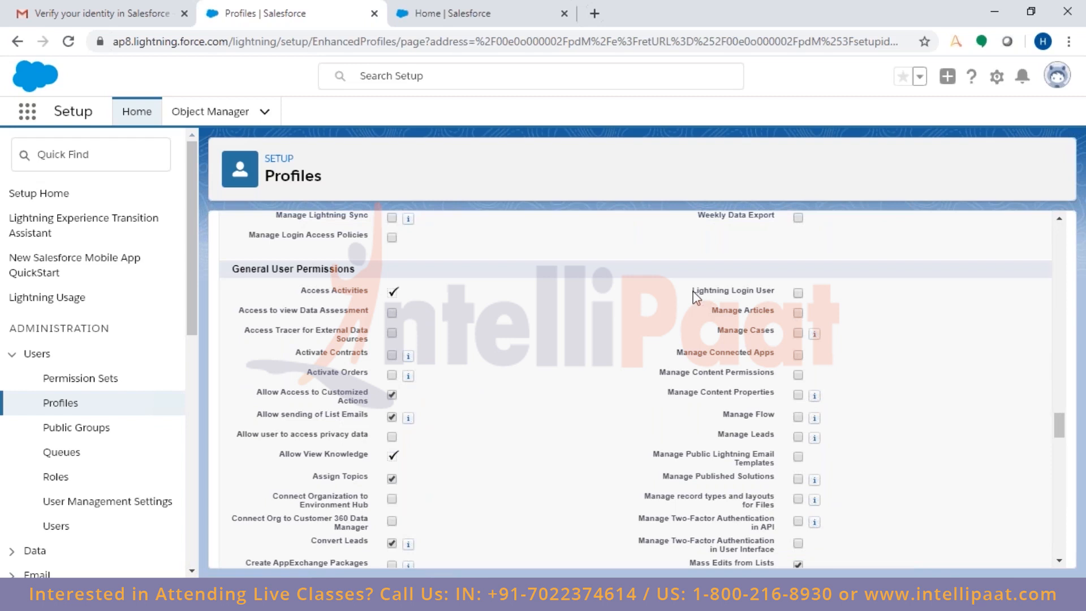
left_click_drag(693, 292, 767, 292)
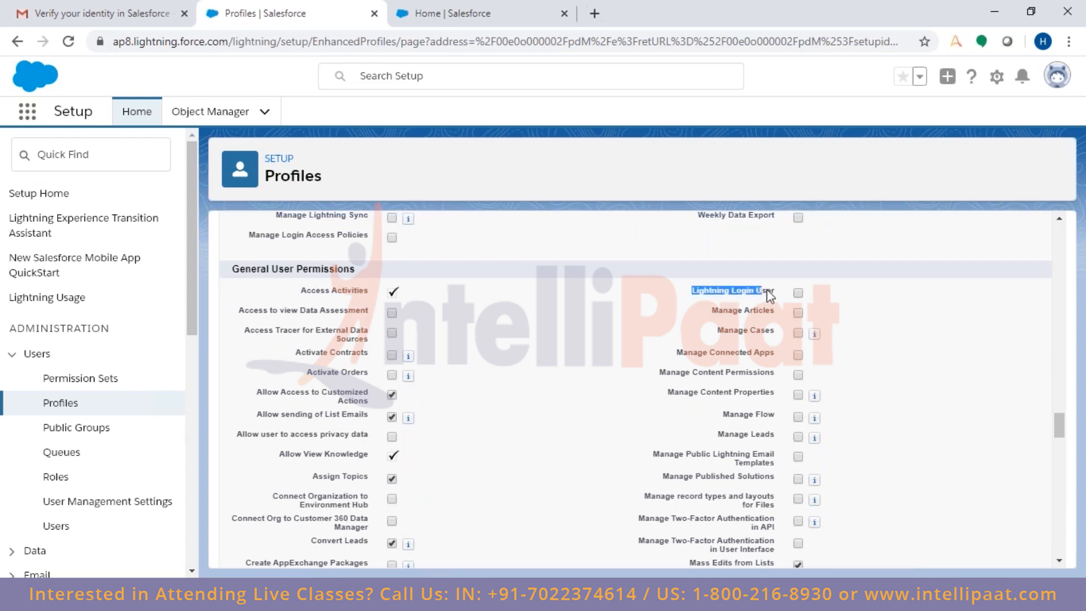
left_click(797, 294)
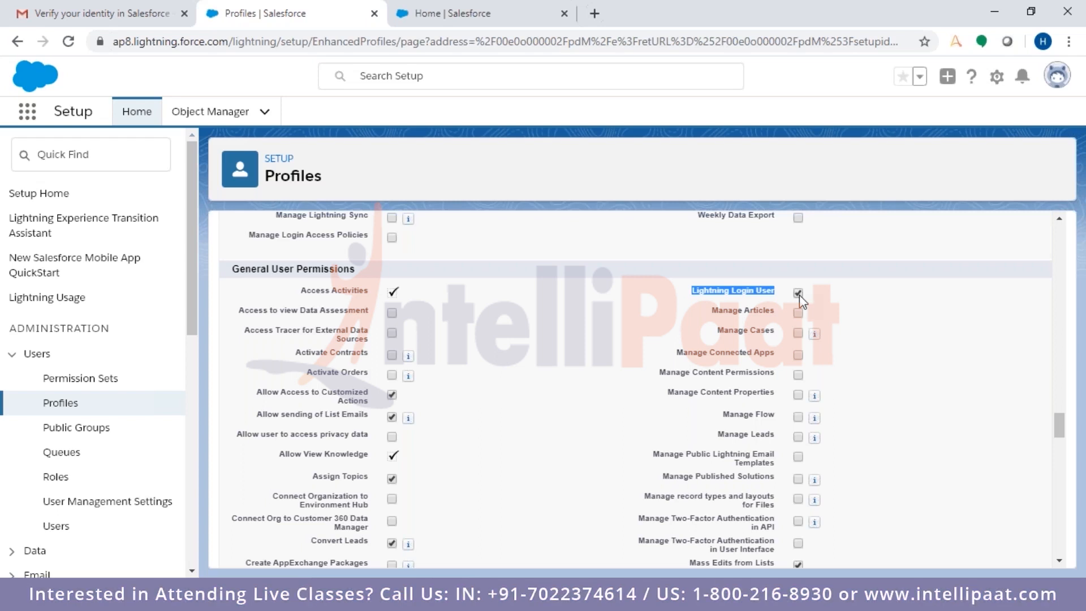
left_click(582, 338)
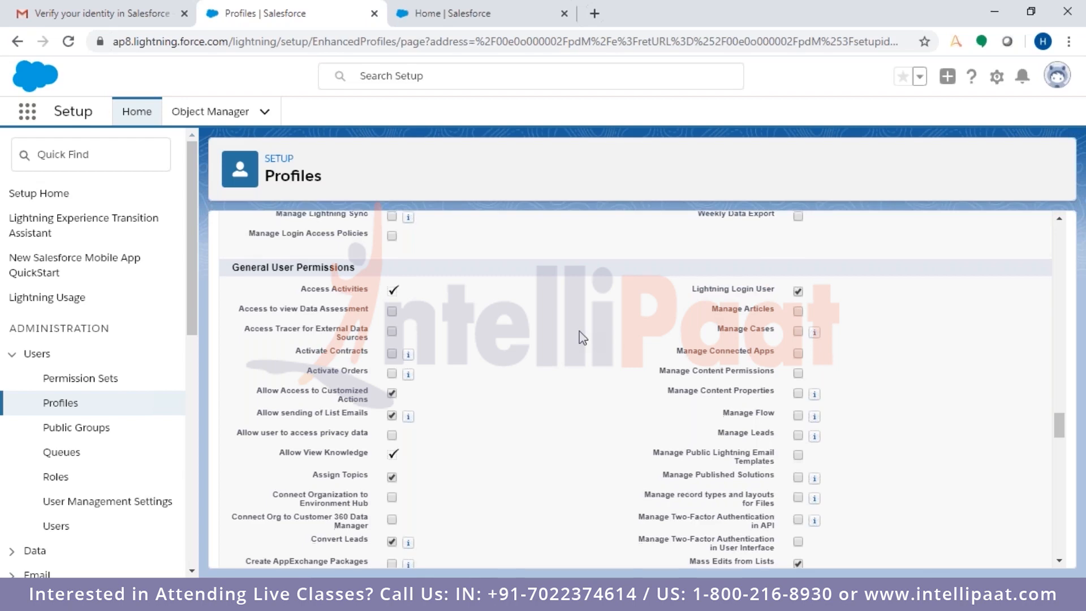
scroll(582, 337, "down", 7)
scroll(582, 337, "down", 10)
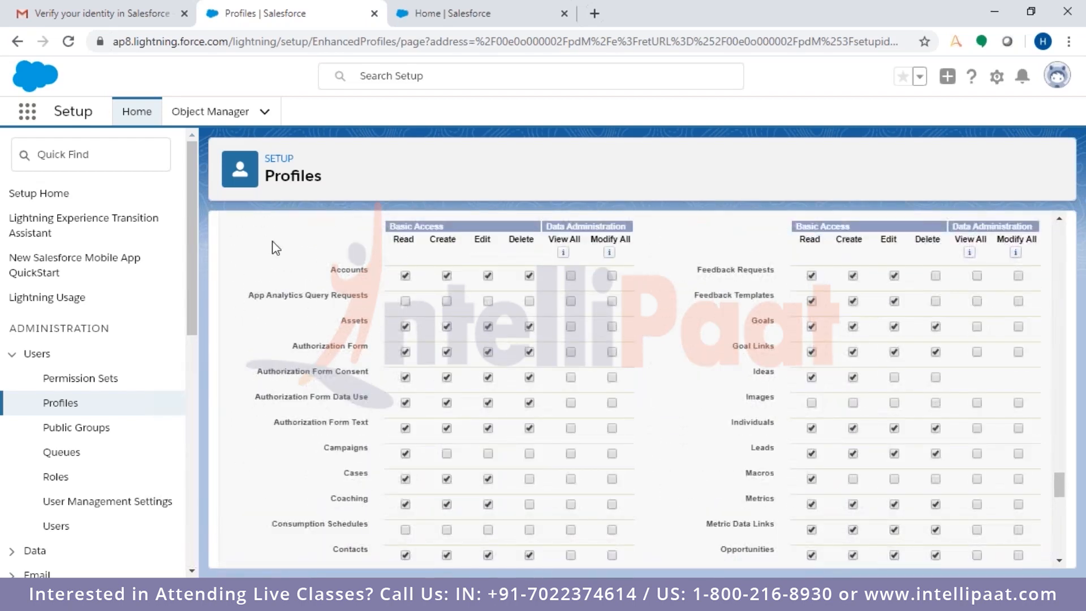
- Remove all Accounts access and reduce Cases to read only by clearing Create and Edit
scroll(276, 248, "up", 1)
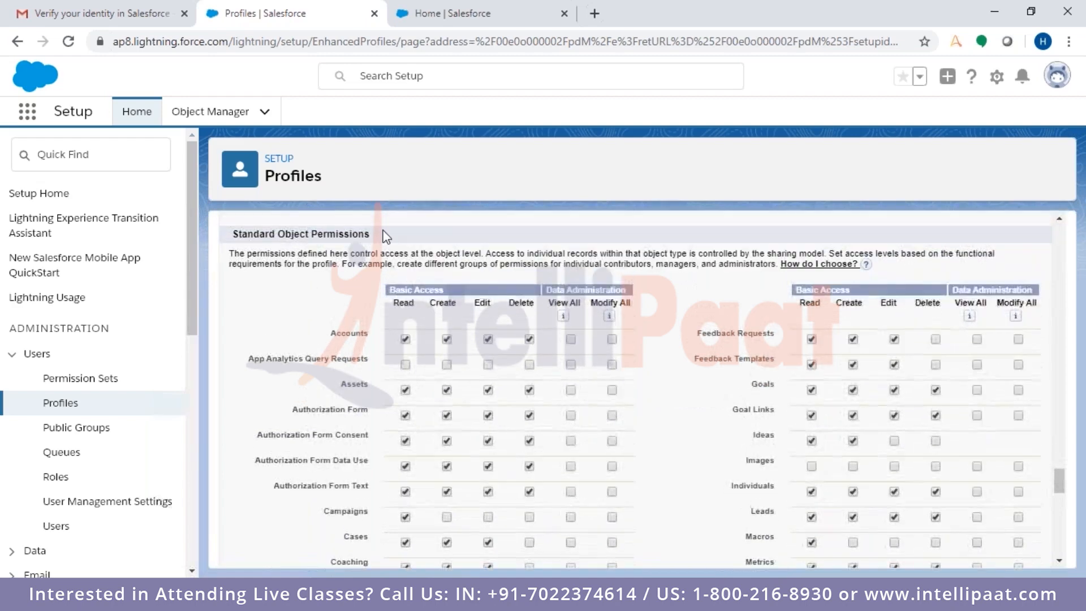
key("alt+Tab")
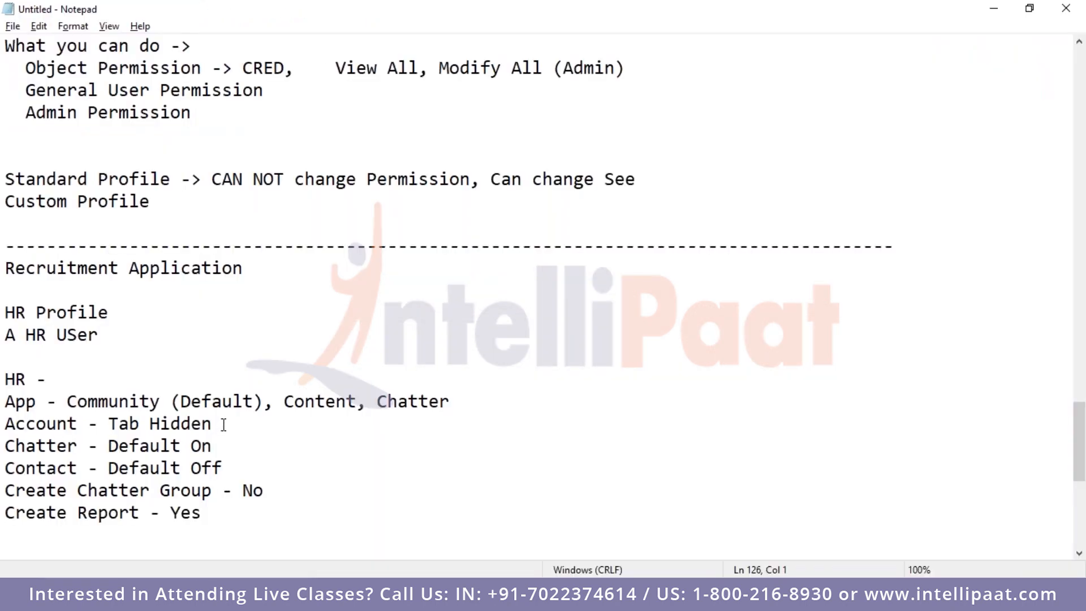
key("alt+Tab")
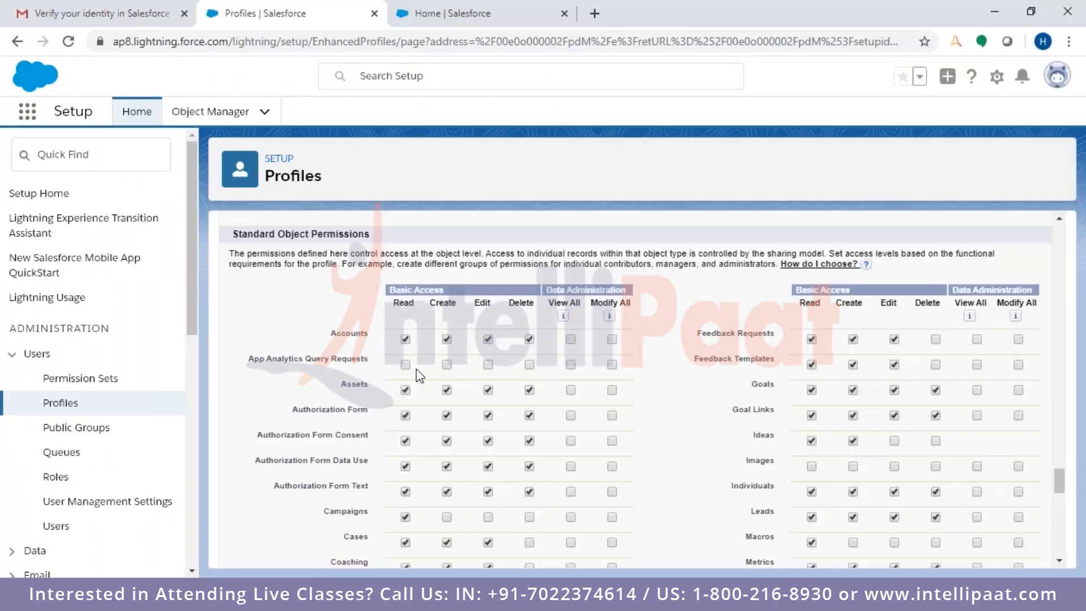
left_click(405, 339)
scroll(250, 382, "down", 2)
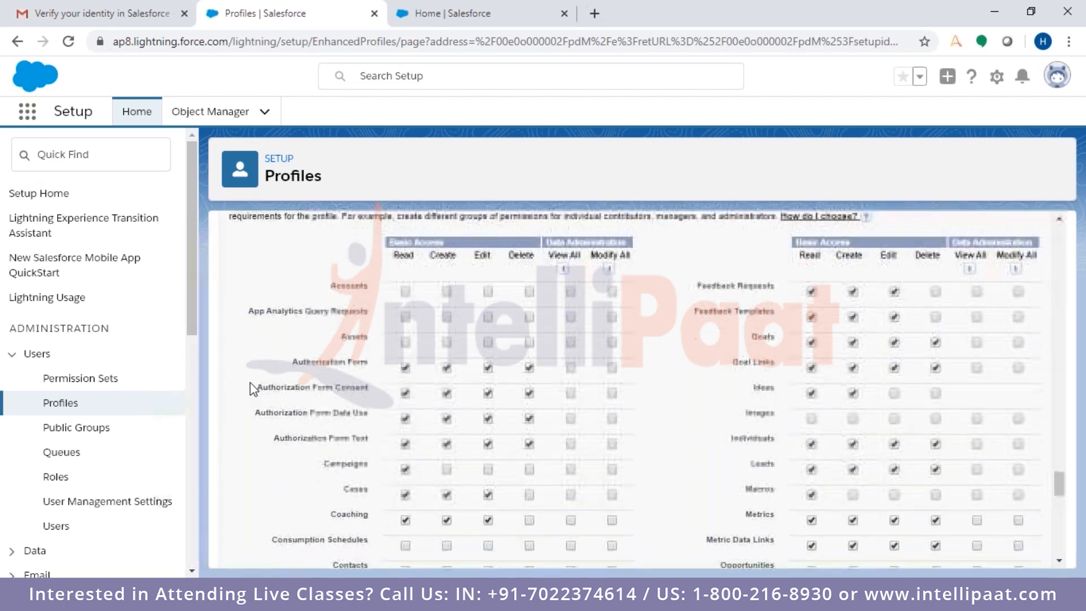
left_click(447, 447)
left_click(488, 447)
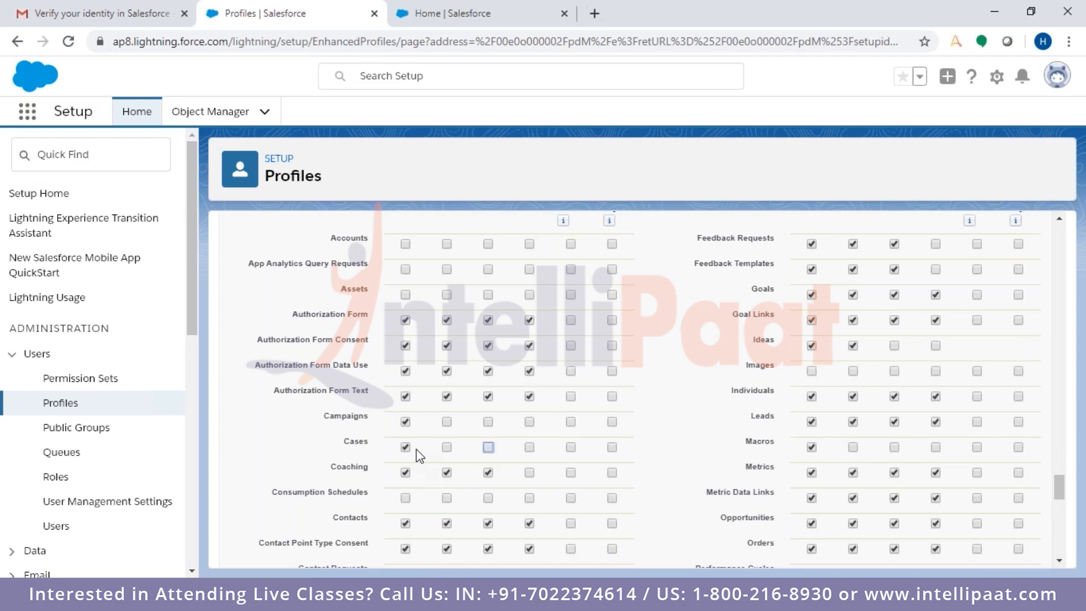
- Record 'Case - Read Only' in the notes, fixing the capitalisation of Read
key("alt+Tab")
type("Case - REad Only")
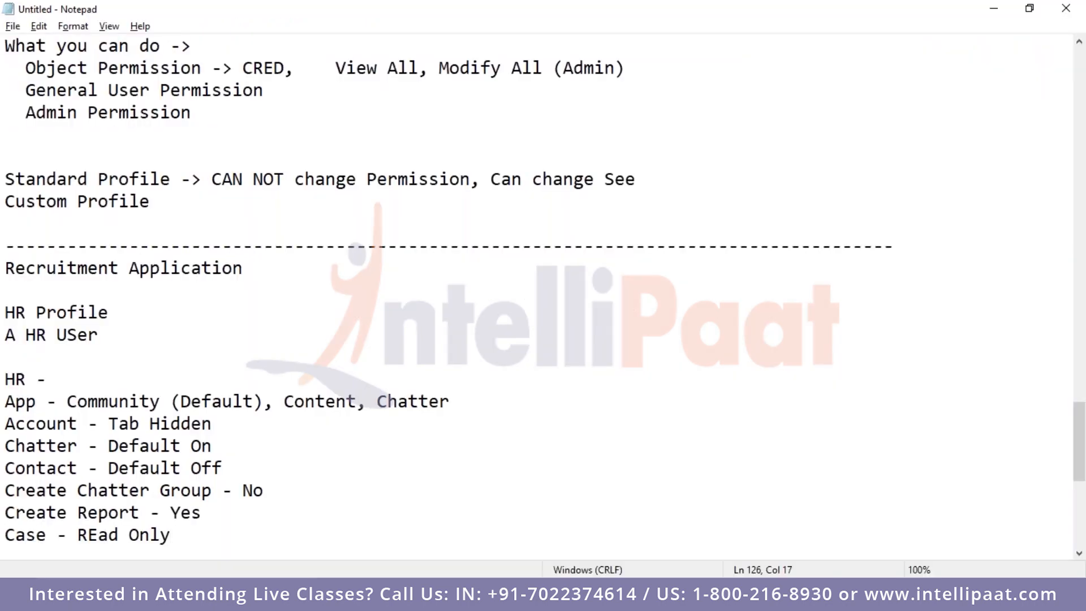
key("Left")
key("Left")
key("Left")
key("Left")
key("Left")
key("Left")
key("Left")
key("BackSpace")
type("e")
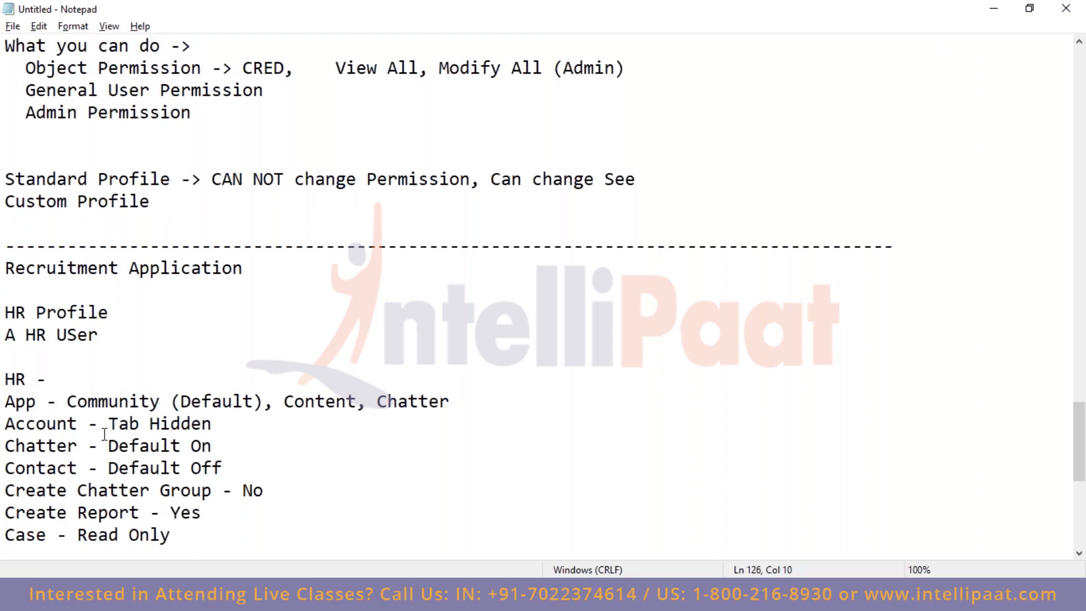
left_click_drag(108, 423, 202, 423)
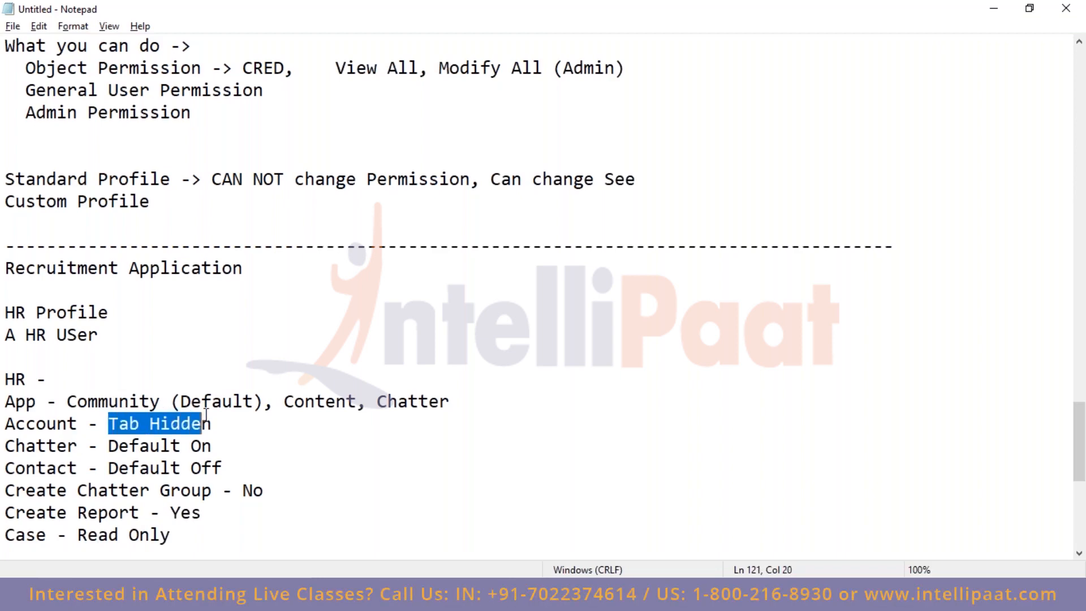
left_click(193, 538)
key("Return")
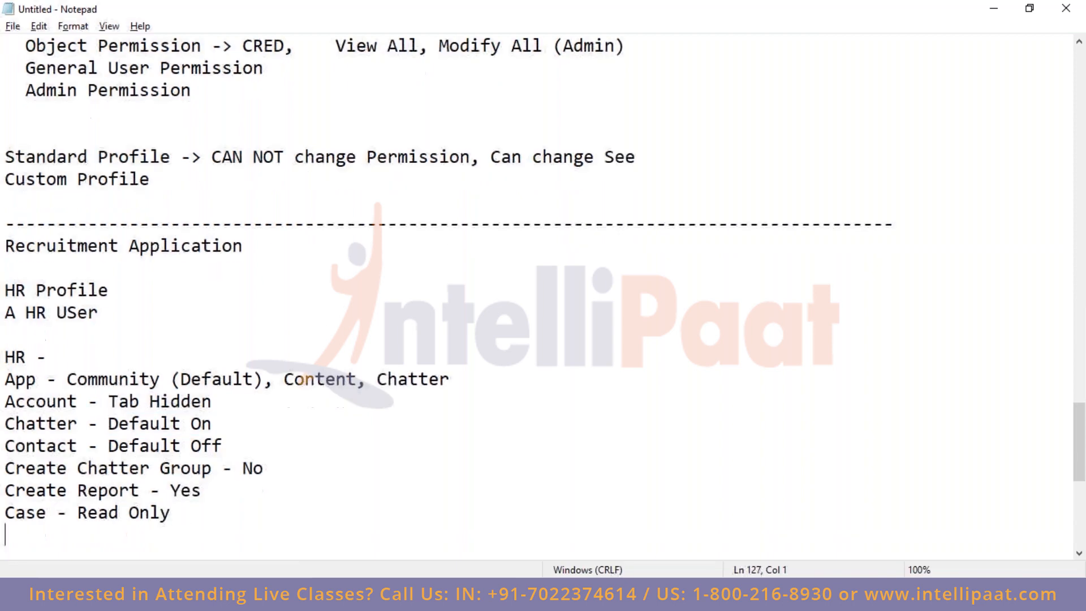
key("alt+Tab")
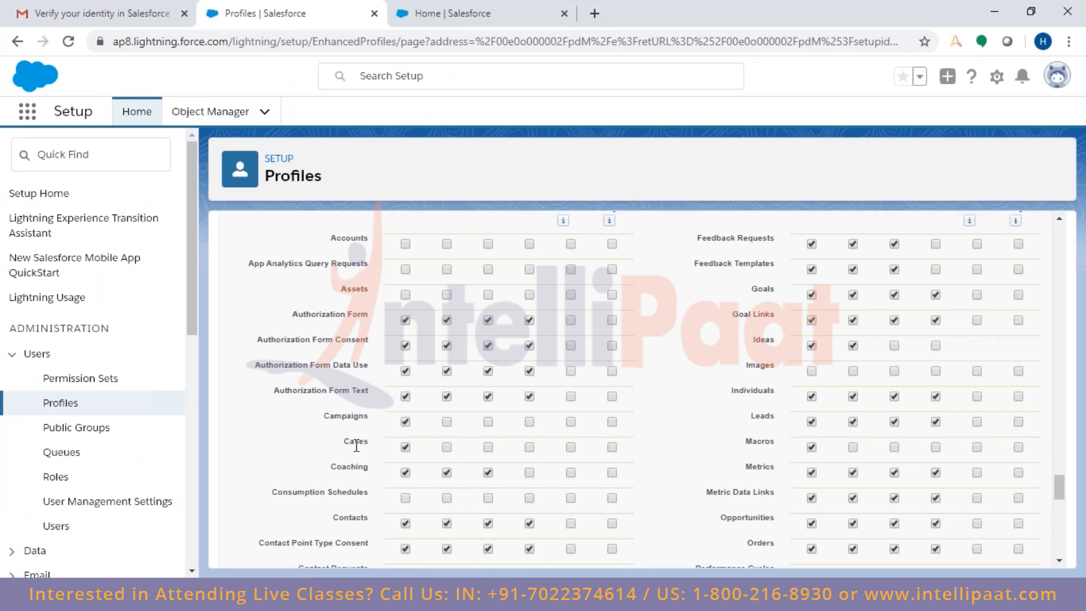
- Remove Delete access for Contacts, accept the cascade warning, and log 'Contact - CRE'
left_click(530, 523)
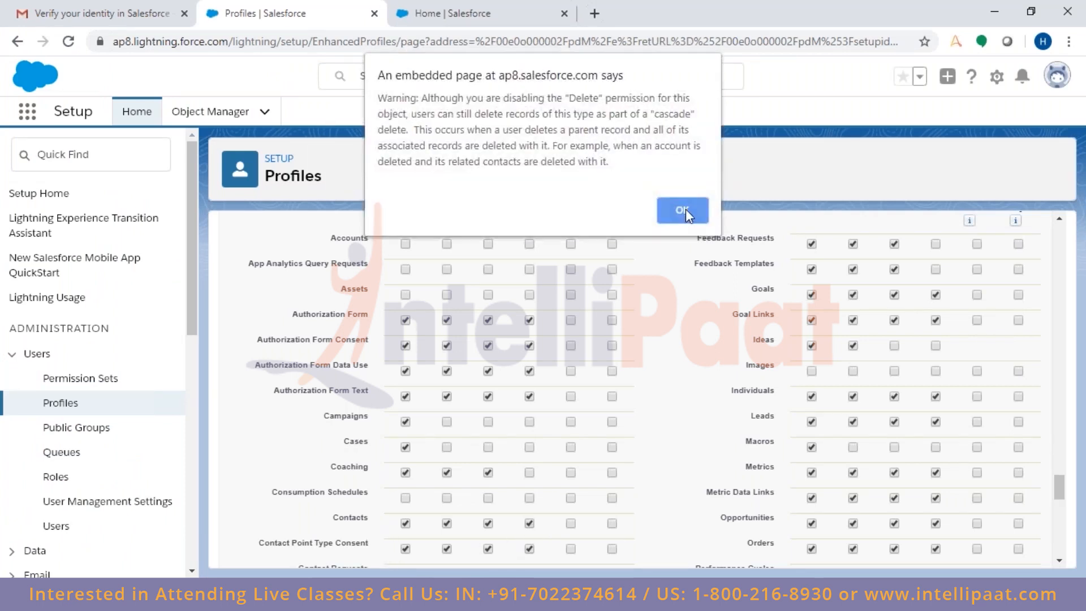
left_click(683, 210)
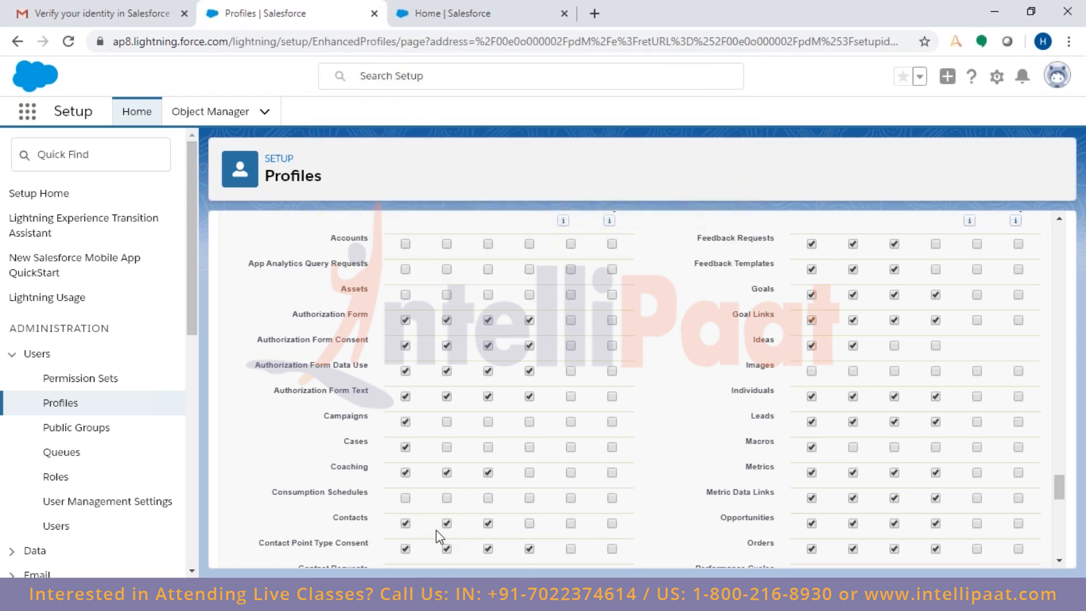
key("alt+Tab")
type("Co")
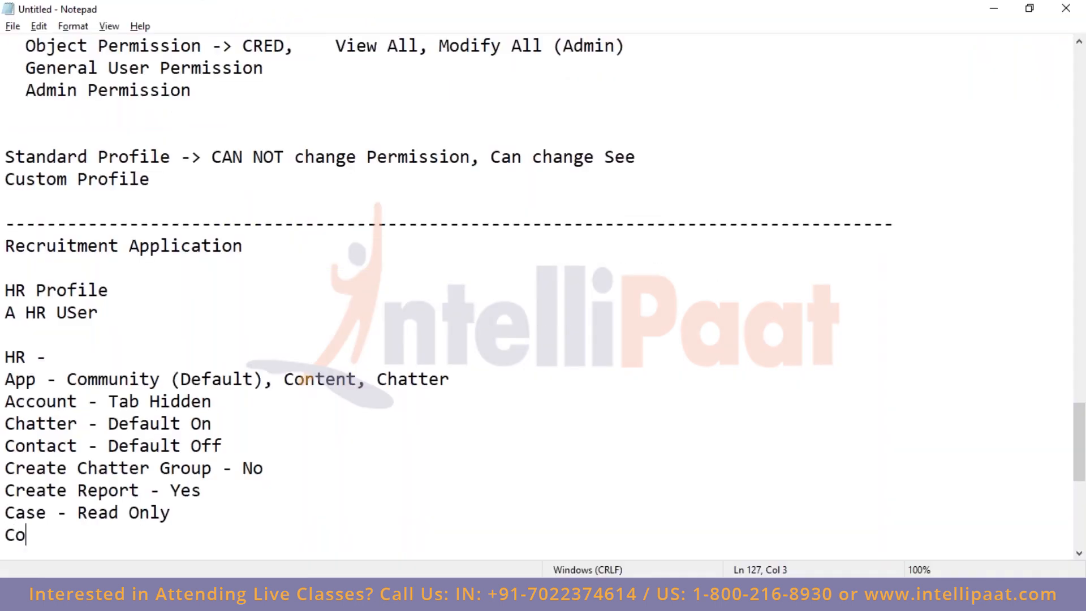
type("ntact - CRE")
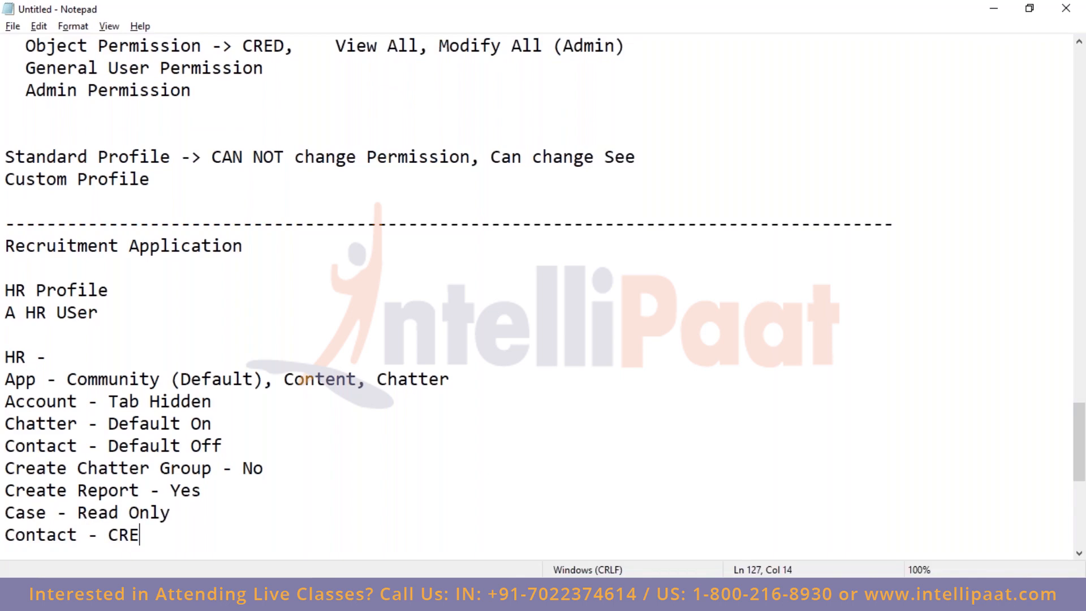
key("Return")
key("alt+Tab")
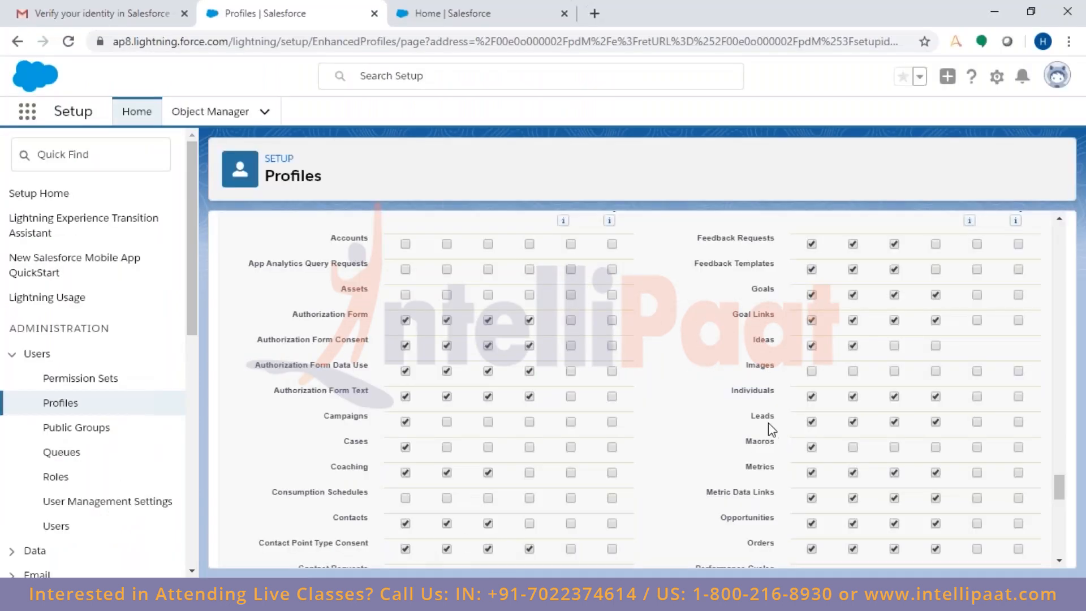
- Clear Create and Delete for Leads and log 'Lead - RE' in the notes
left_click(853, 421)
left_click(935, 421)
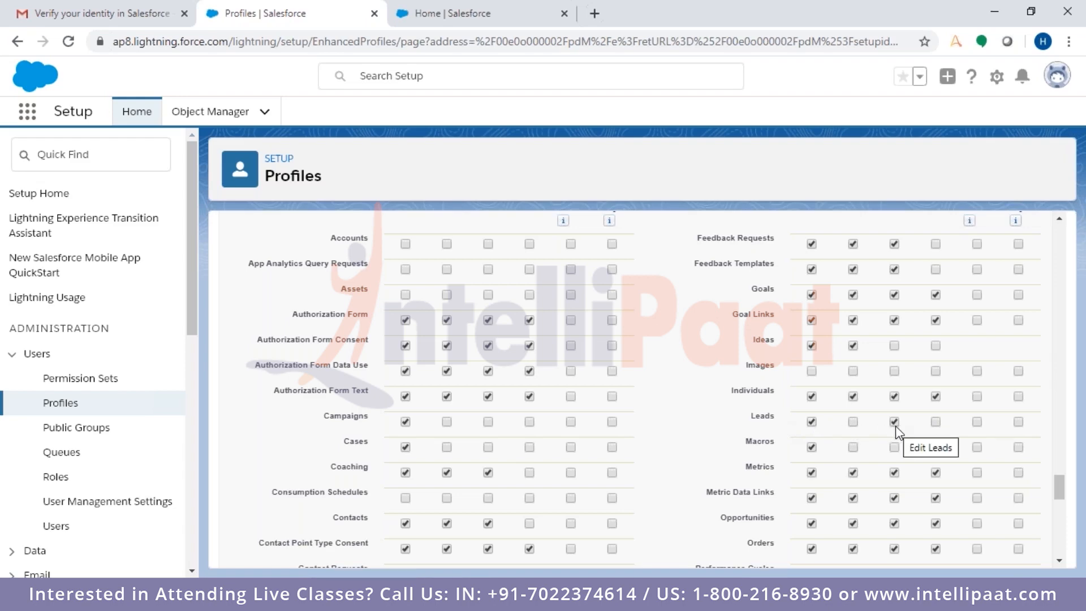
key("alt+Tab")
type("Lead - Read")
key("BackSpace")
key("BackSpace")
key("BackSpace")
type("E")
key("Return")
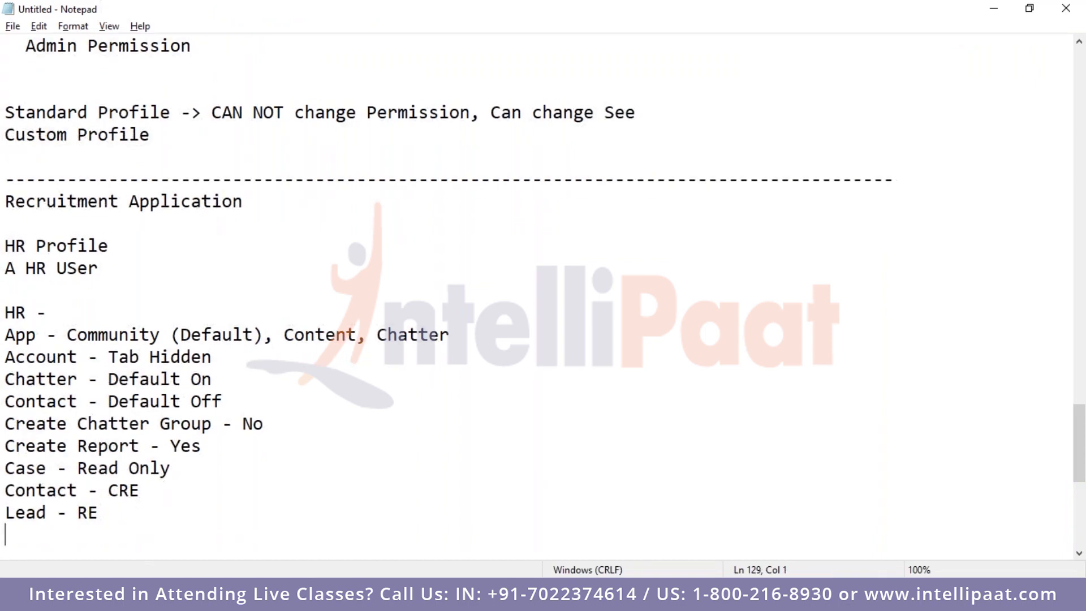
key("alt+Tab")
key("alt+Tab")
- Shorten the Case note to 'Case - R' and add 'Opp - CRED' to the notes
left_click(84, 468)
key("Delete")
key("Delete")
key("Delete")
key("Delete")
key("Delete")
key("Delete")
key("Delete")
key("Delete")
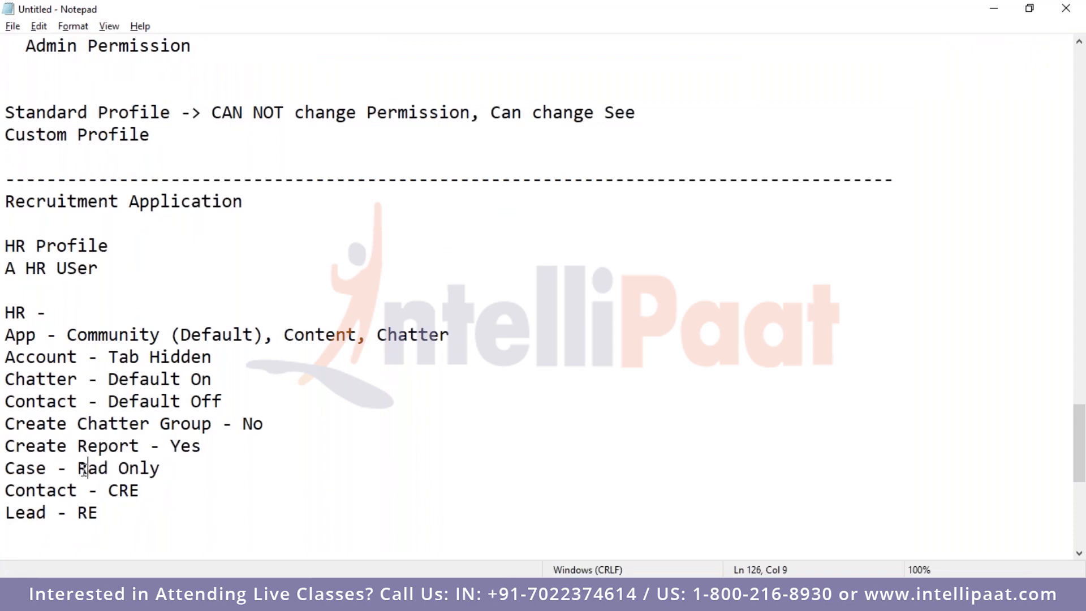
key("Down")
key("Down")
key("Down")
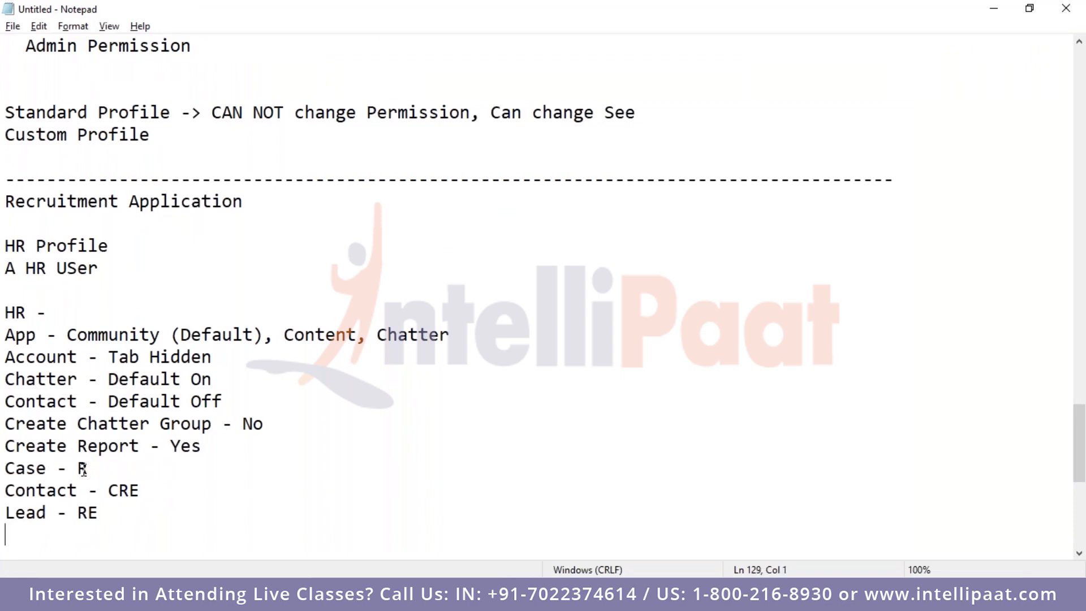
key("alt+Tab")
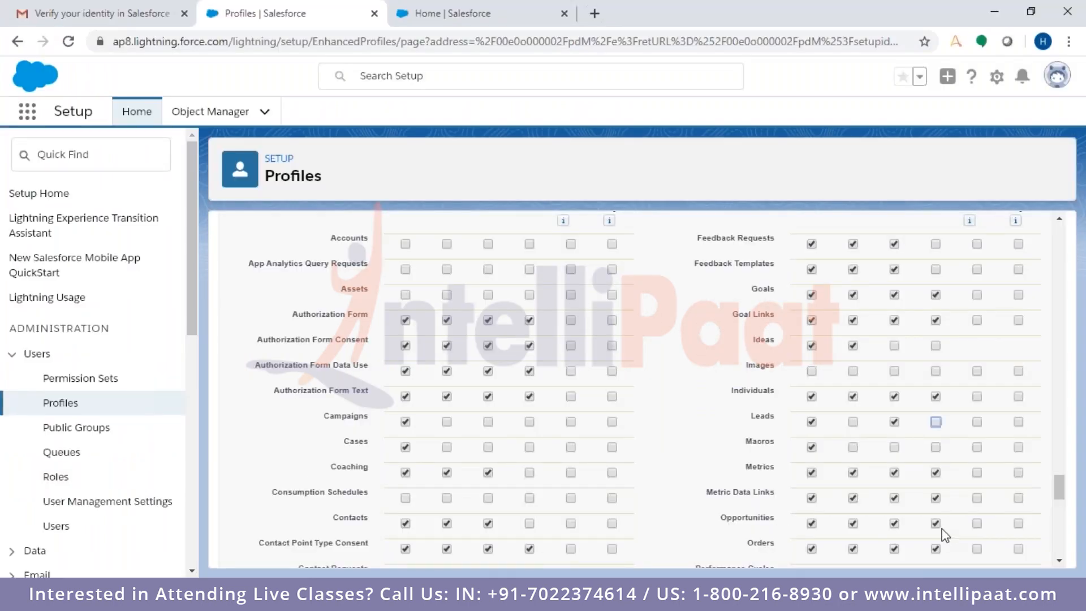
key("alt+Tab")
type("Opp - CRED")
key("Return")
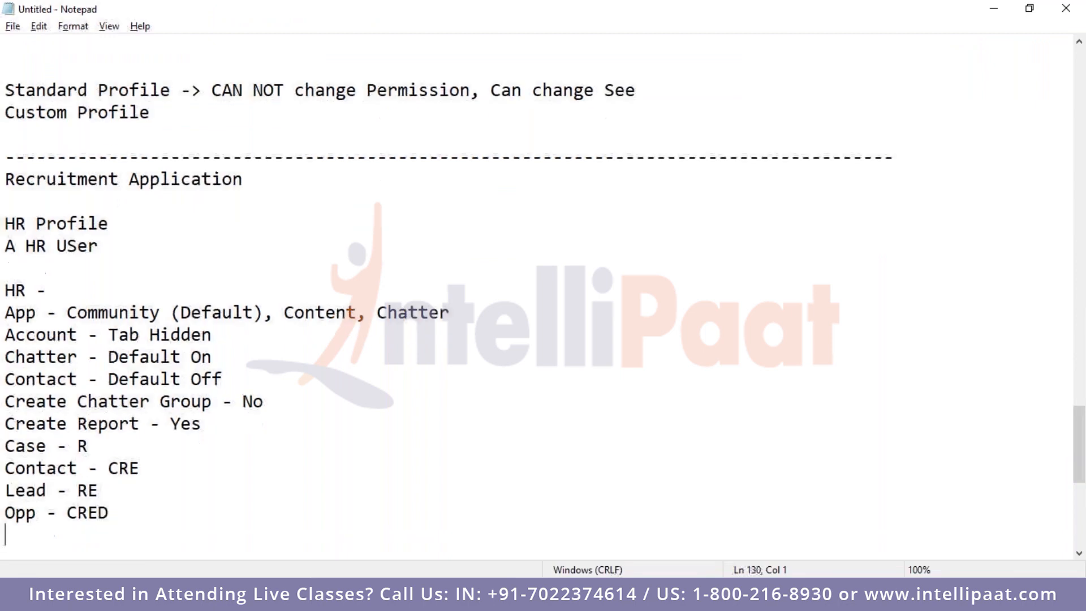
key("alt+Tab")
scroll(658, 391, "down", 10)
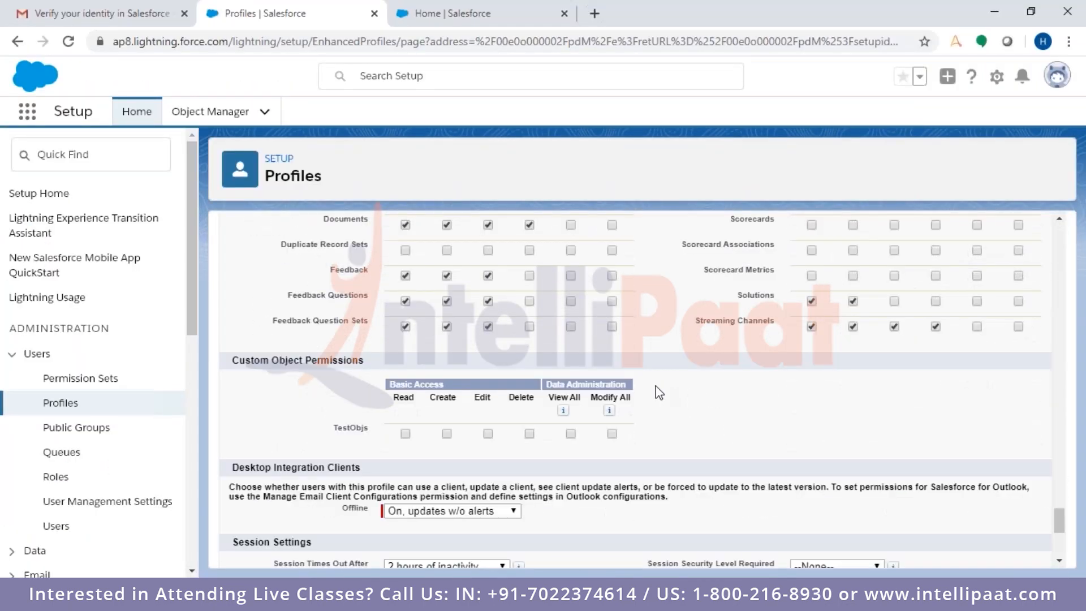
scroll(658, 392, "up", 3)
scroll(659, 392, "down", 5)
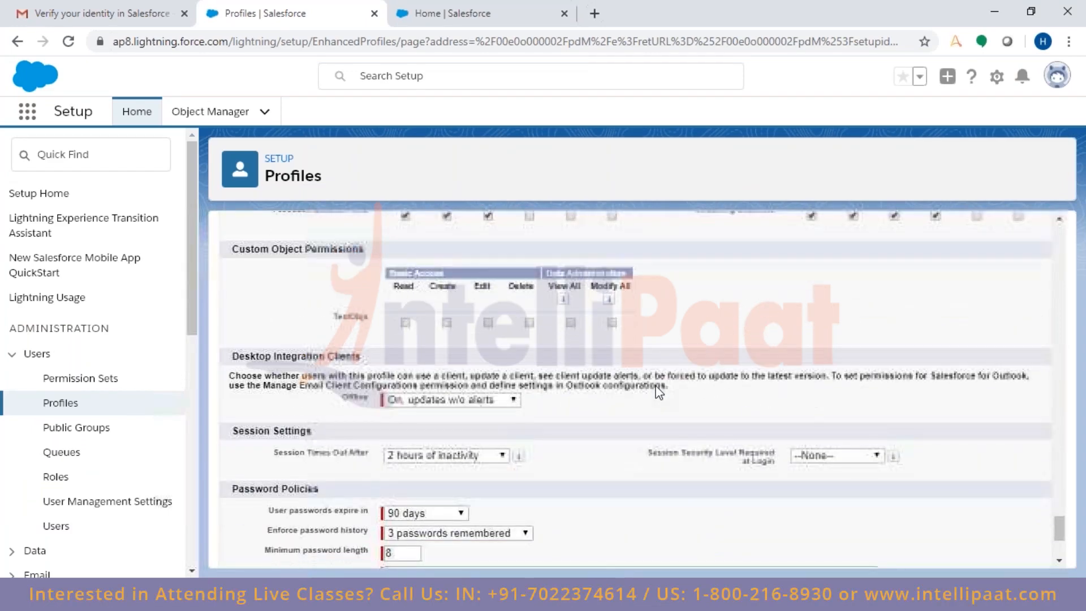
scroll(658, 392, "down", 1)
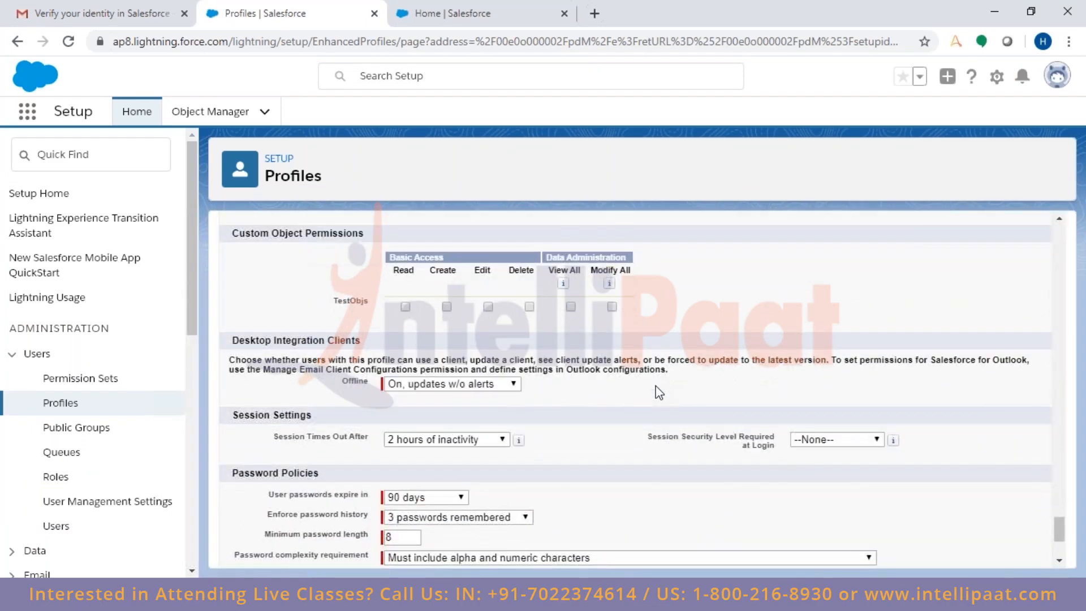
left_click(510, 384)
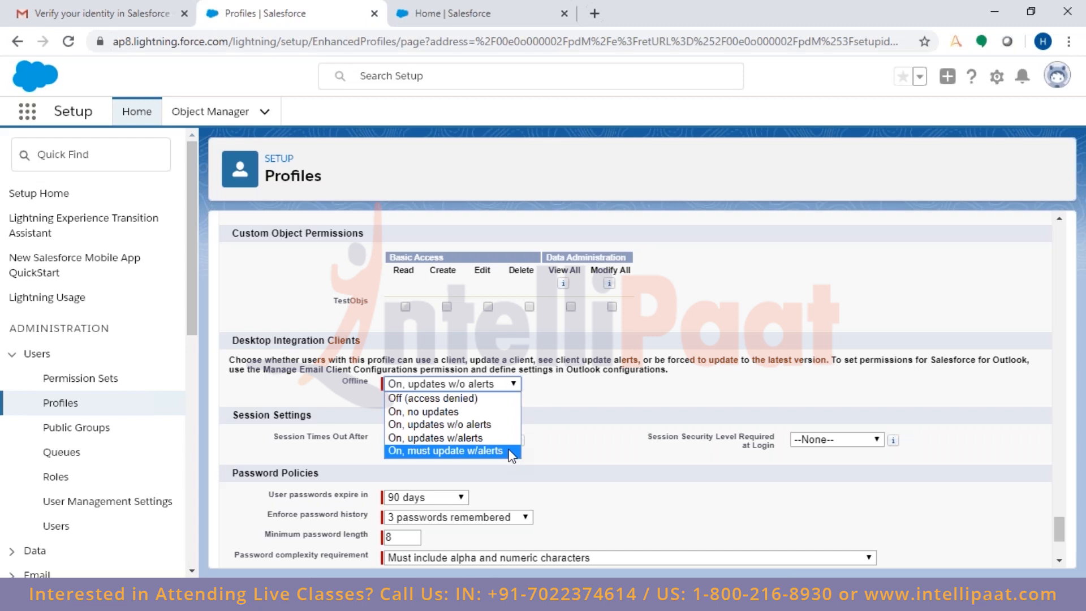
left_click(570, 397)
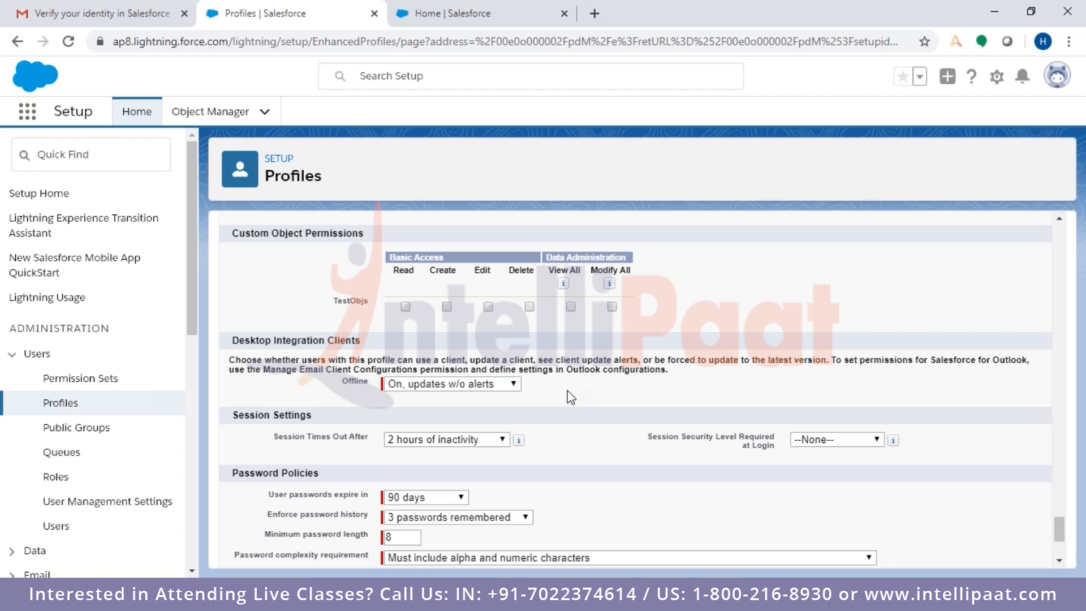
- Choose a 30-minute inactivity timeout and High Assurance as the login session security level
scroll(570, 397, "down", 3)
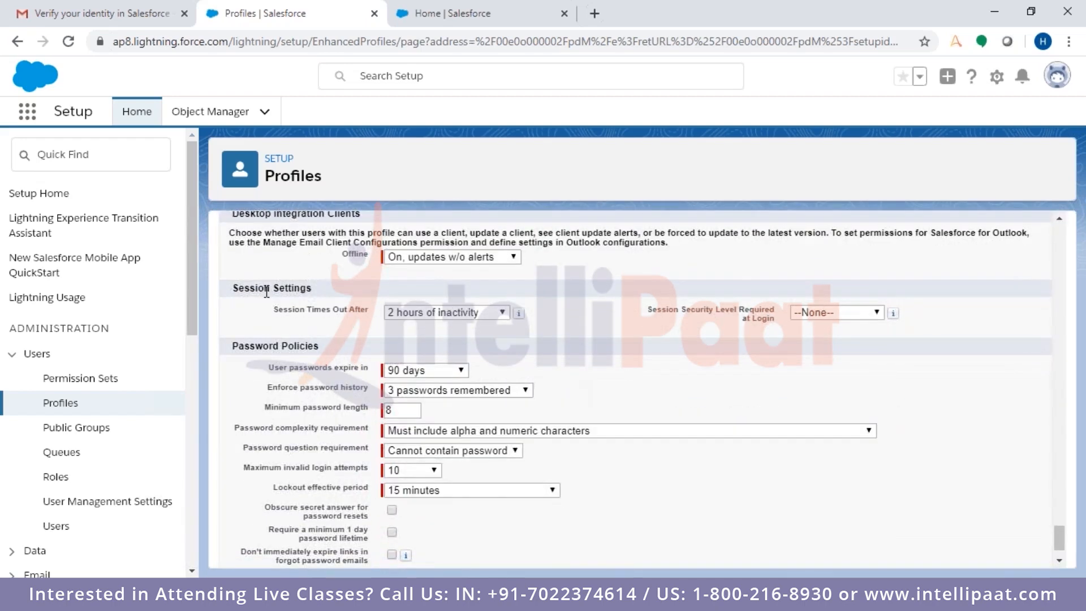
left_click(505, 315)
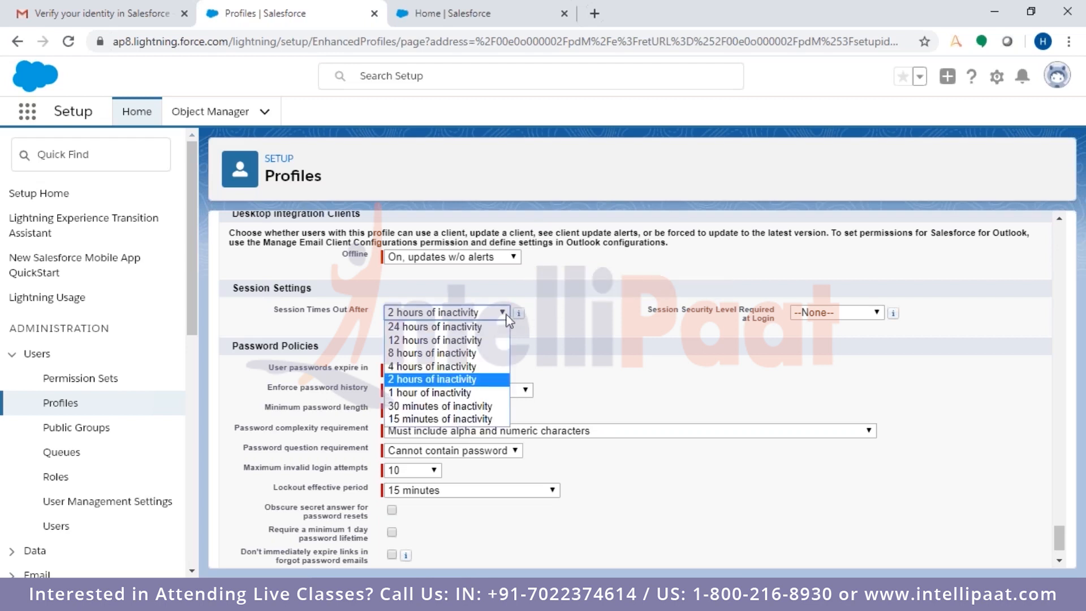
left_click(447, 405)
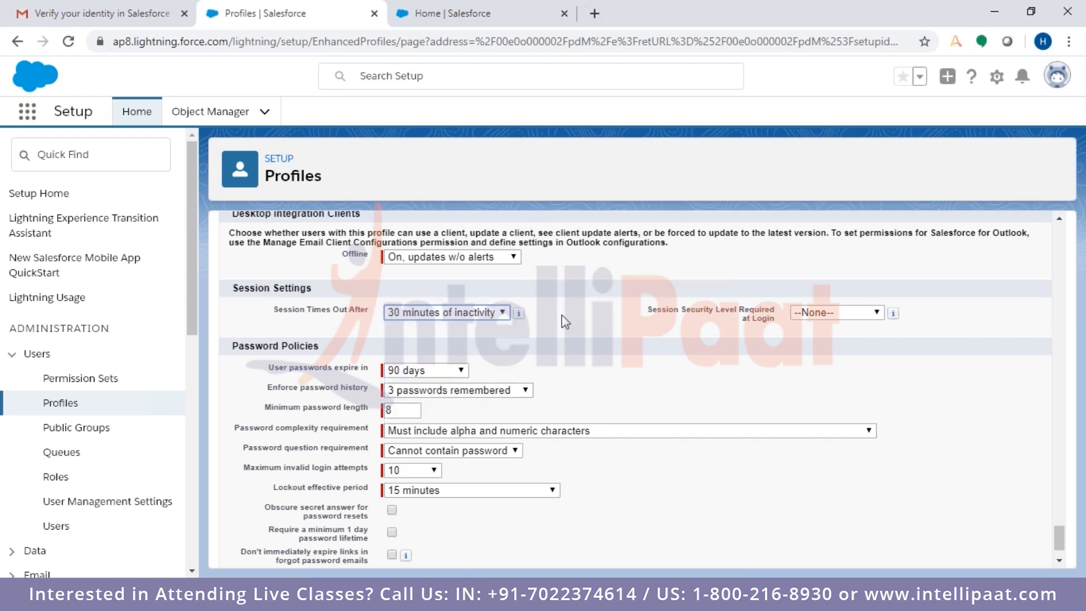
left_click(876, 315)
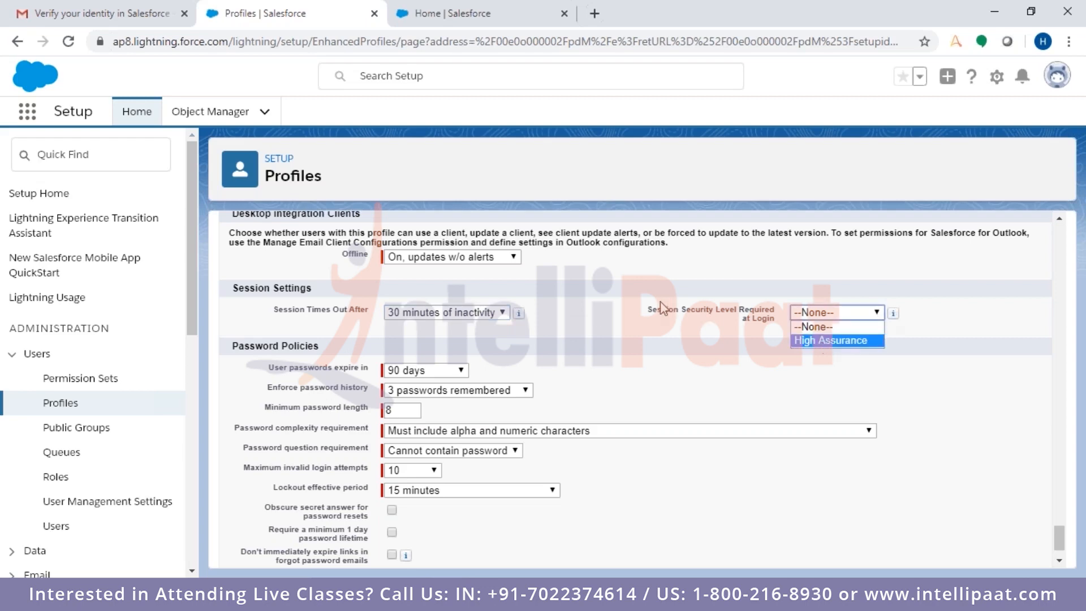
left_click(848, 340)
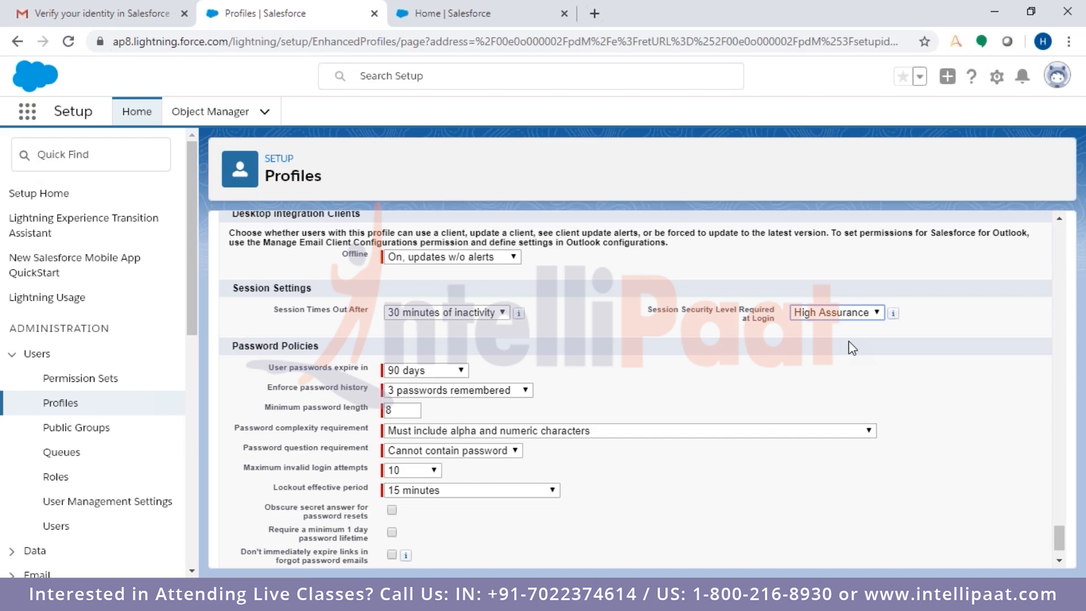
left_click(586, 406)
scroll(582, 407, "down", 1)
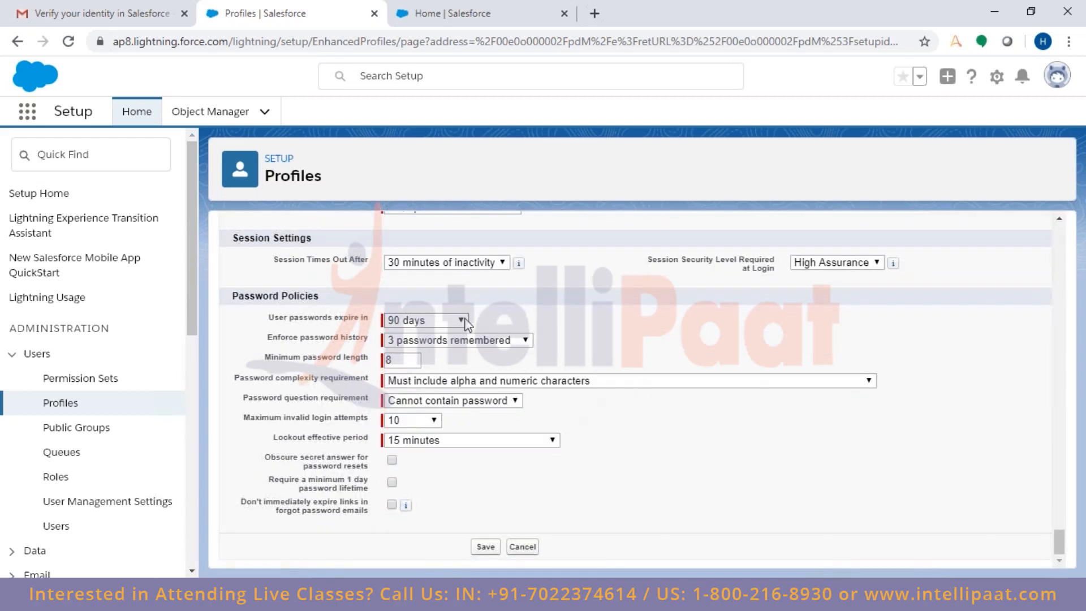
left_click(461, 320)
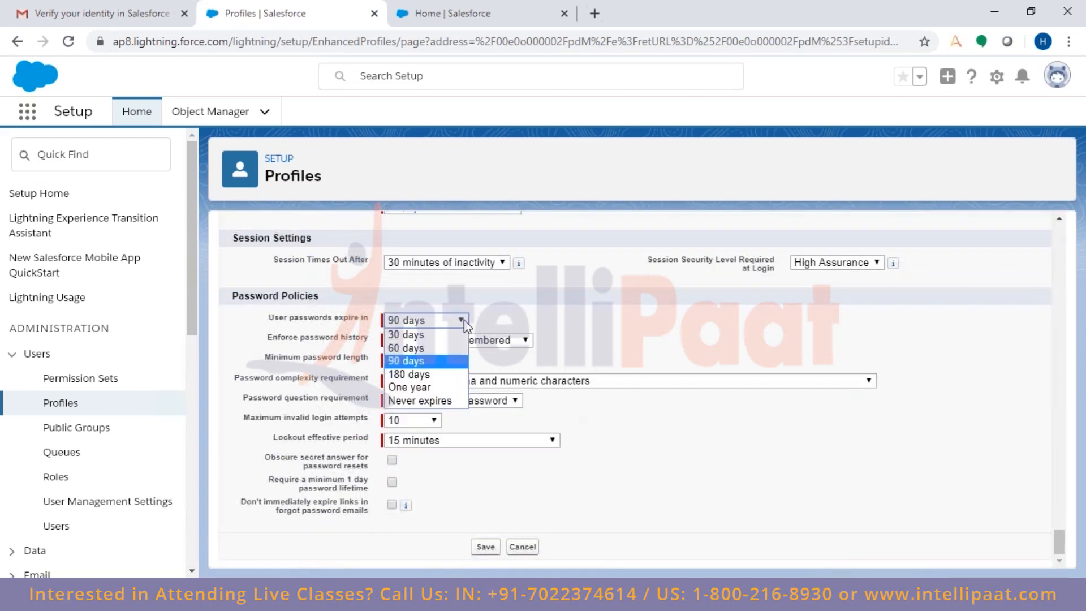
left_click(609, 333)
left_click(526, 341)
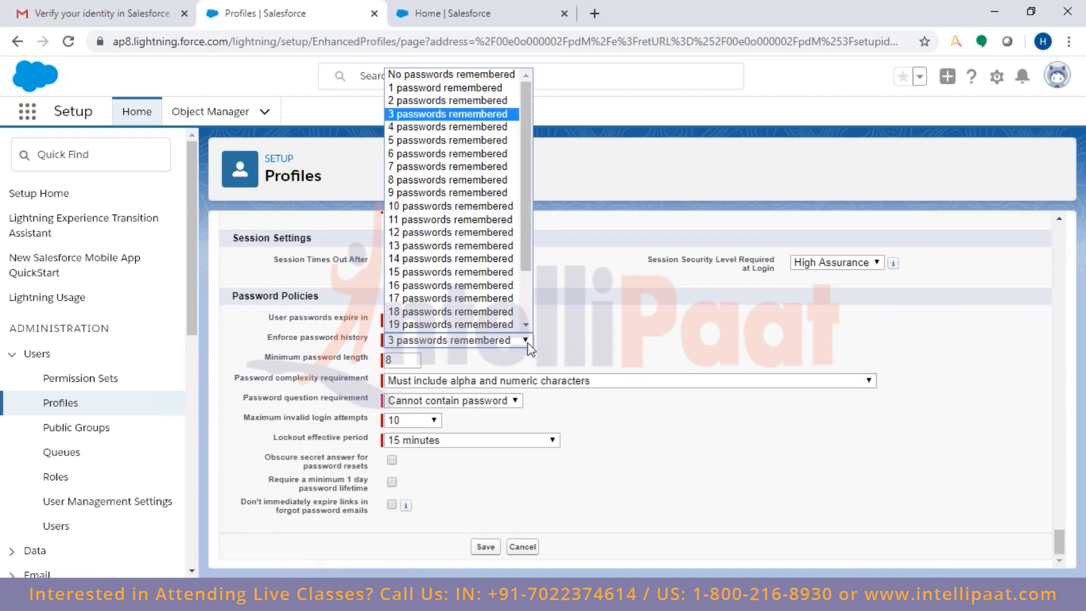
left_click(528, 346)
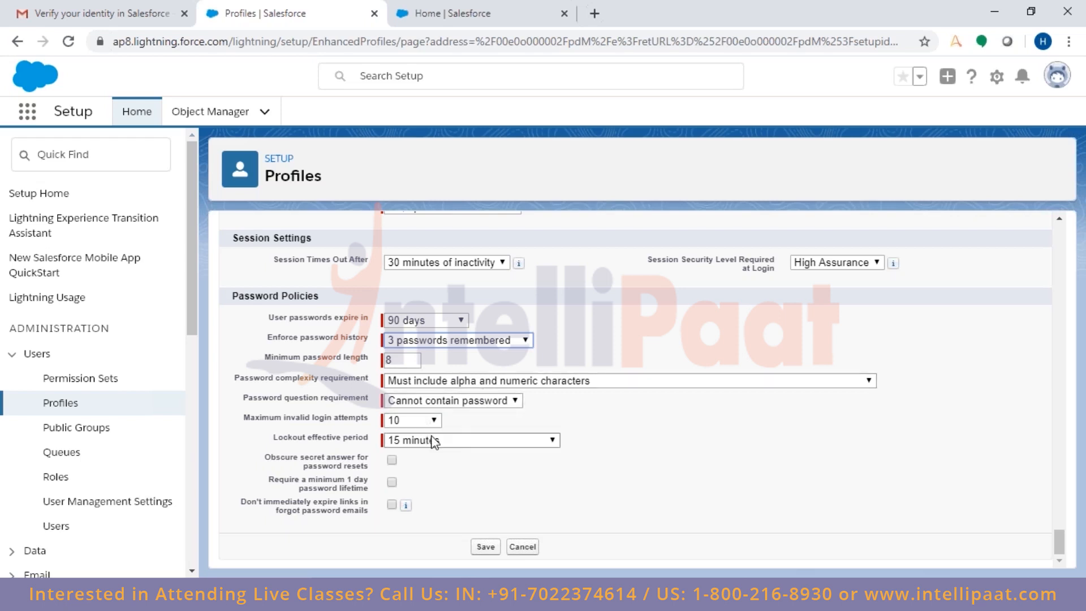
left_click_drag(280, 438, 360, 445)
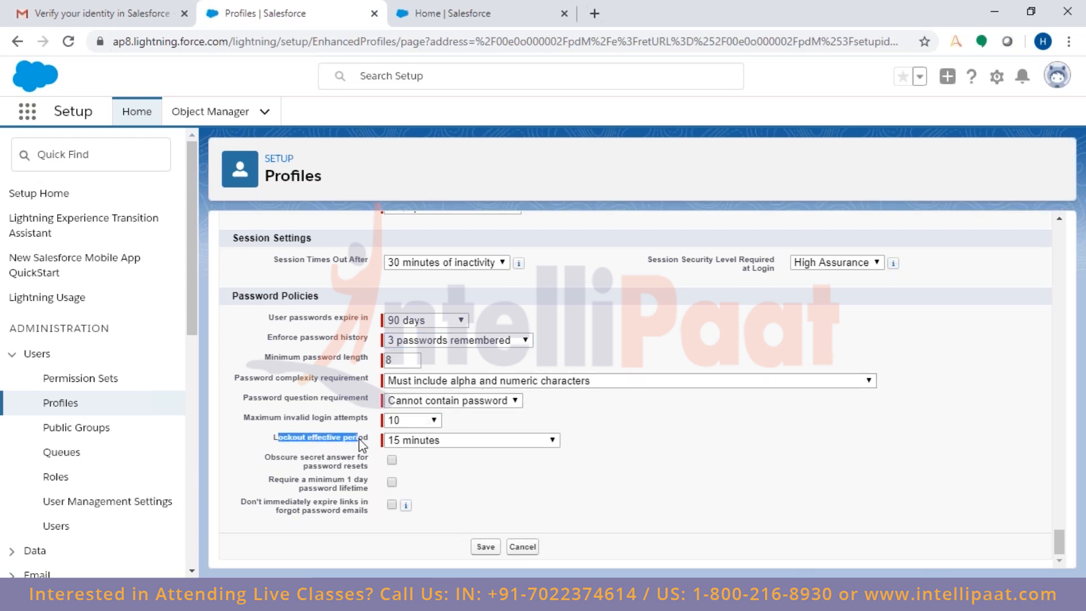
left_click(461, 441)
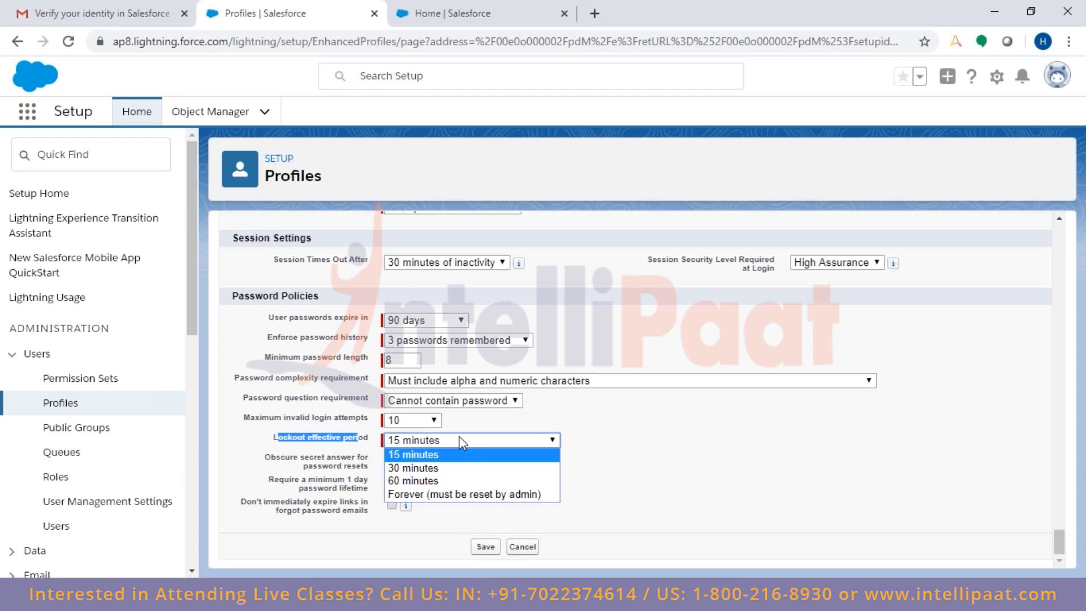
left_click_drag(253, 417, 355, 422)
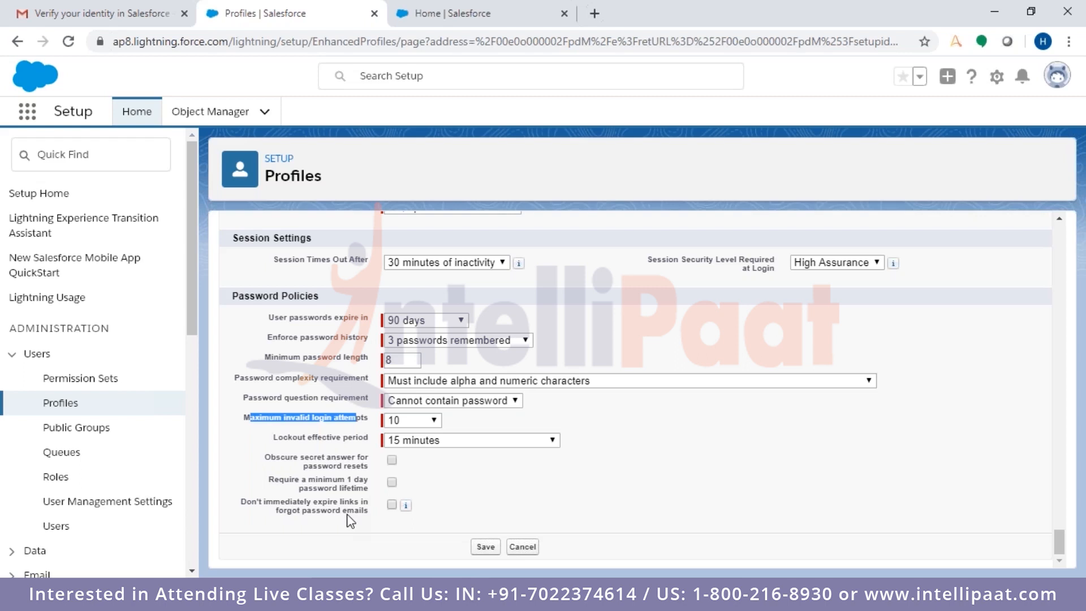
scroll(531, 497, "up", 1)
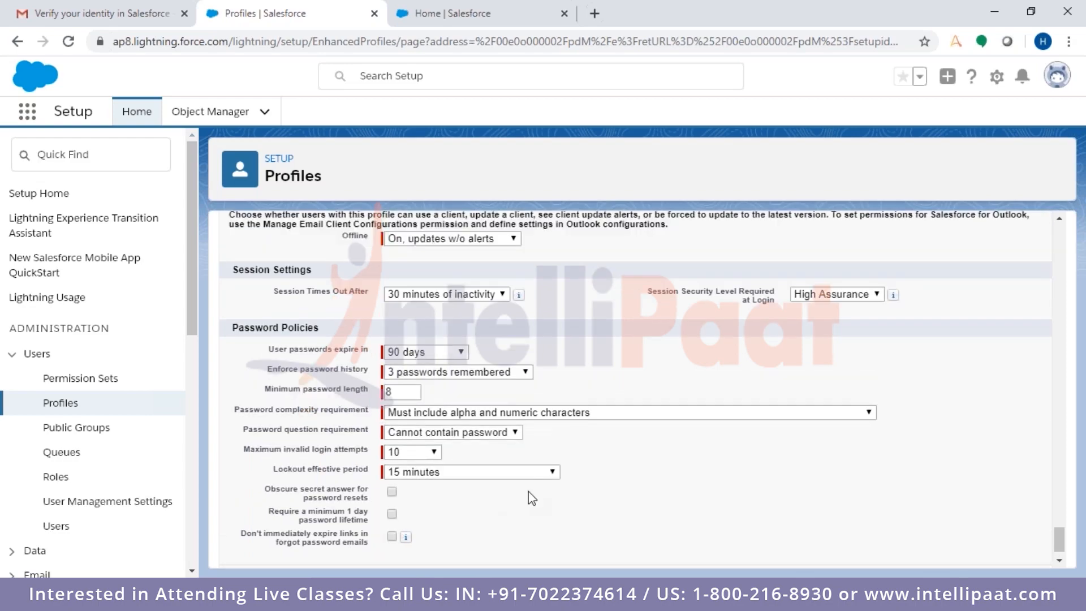